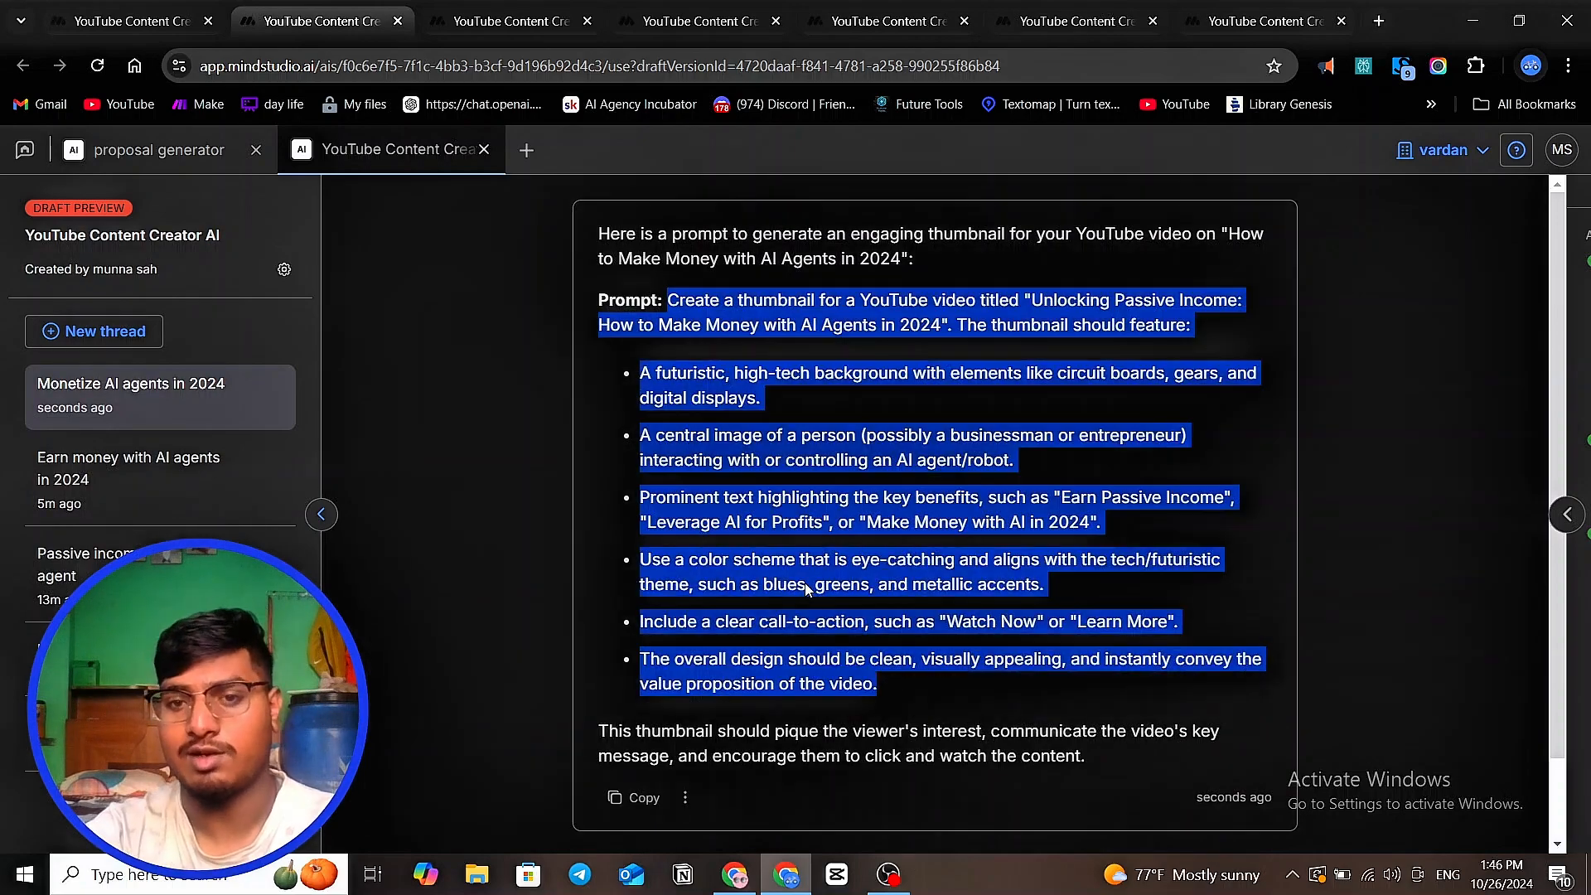
- Look through the generated thumbnail prompt in the YouTube Content Creator AI thread
{"action": "left_click", "coordinate": [1405, 595]}
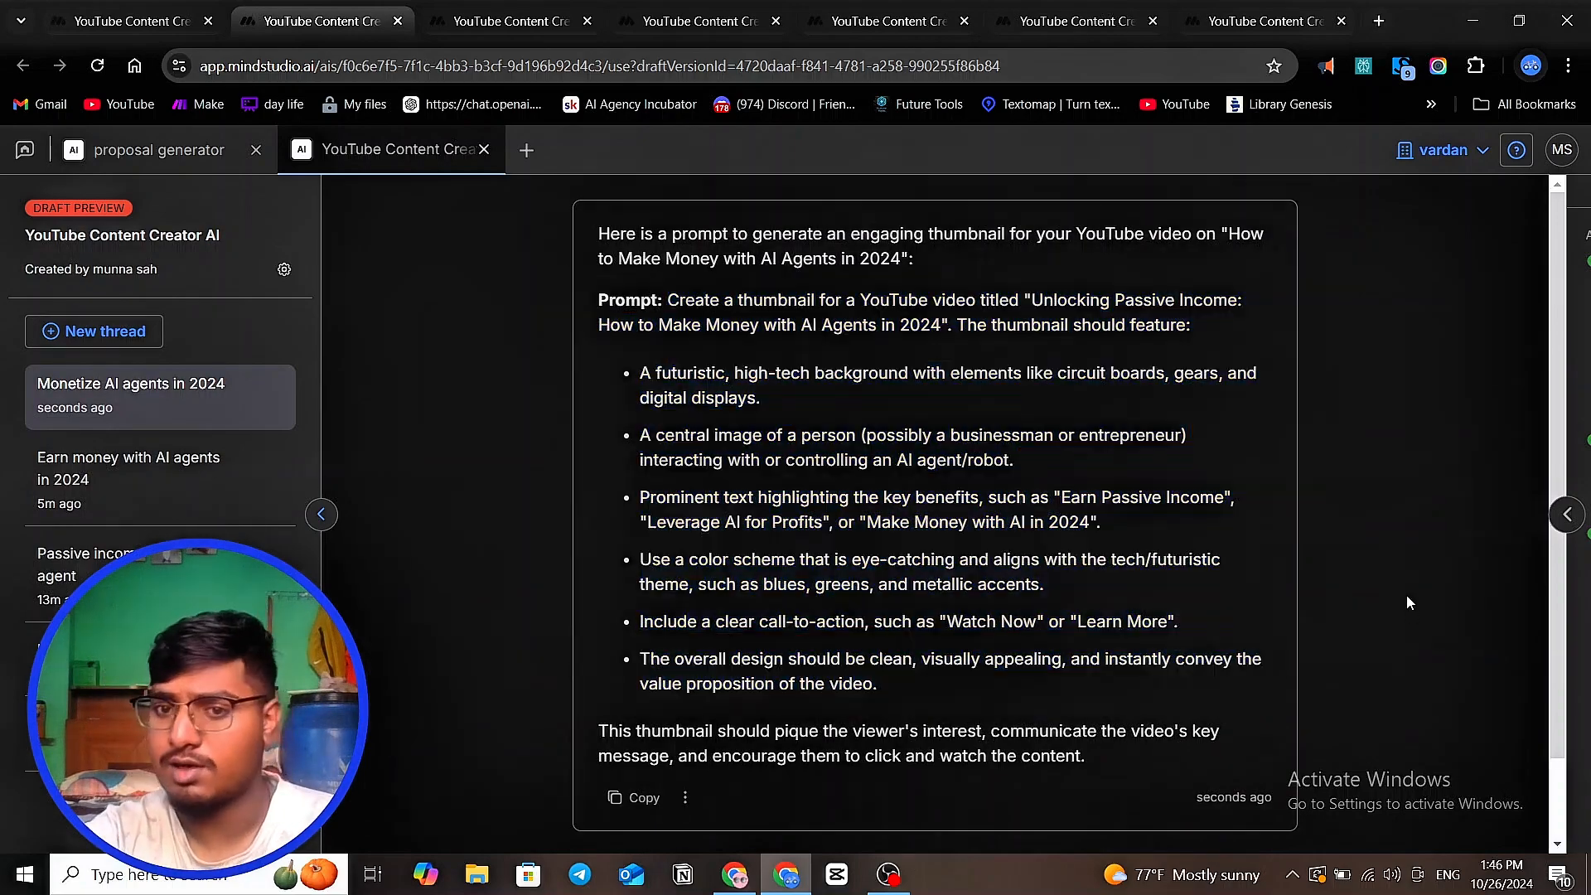
{"action": "scroll", "coordinate": [1405, 595], "scroll_direction": "down", "scroll_amount": 2}
{"action": "left_click", "coordinate": [1239, 825]}
{"action": "scroll", "coordinate": [948, 657], "scroll_direction": "up", "scroll_amount": 10}
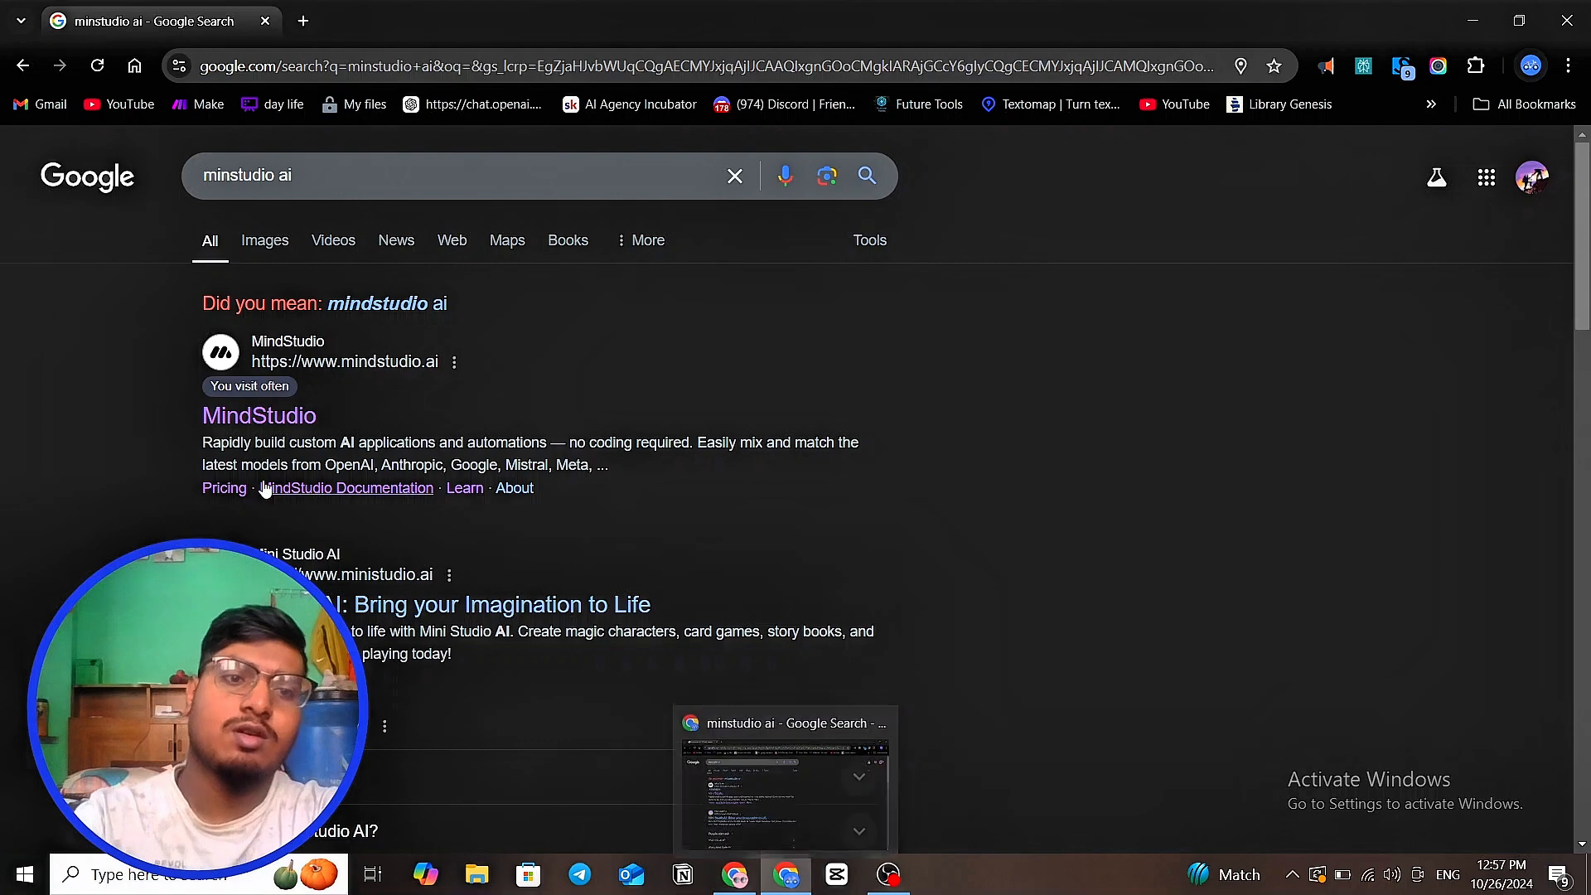
- Switch to the other Chrome window, search Google for "mindstudio ai" and open the MindStudio website
{"action": "left_click", "coordinate": [258, 421]}
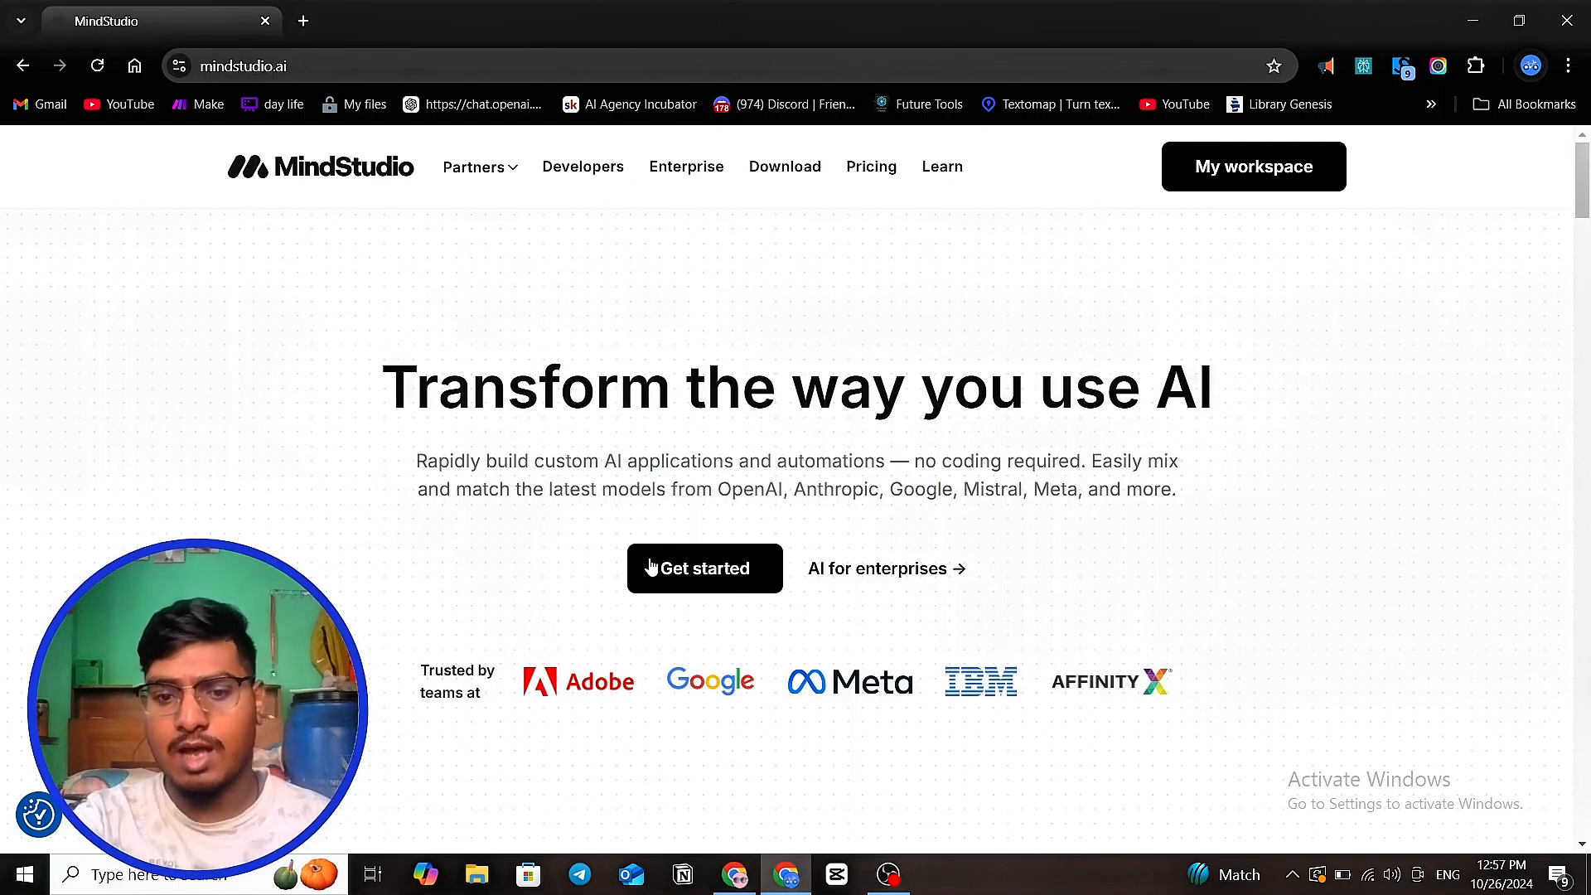
{"action": "left_click", "coordinate": [734, 874]}
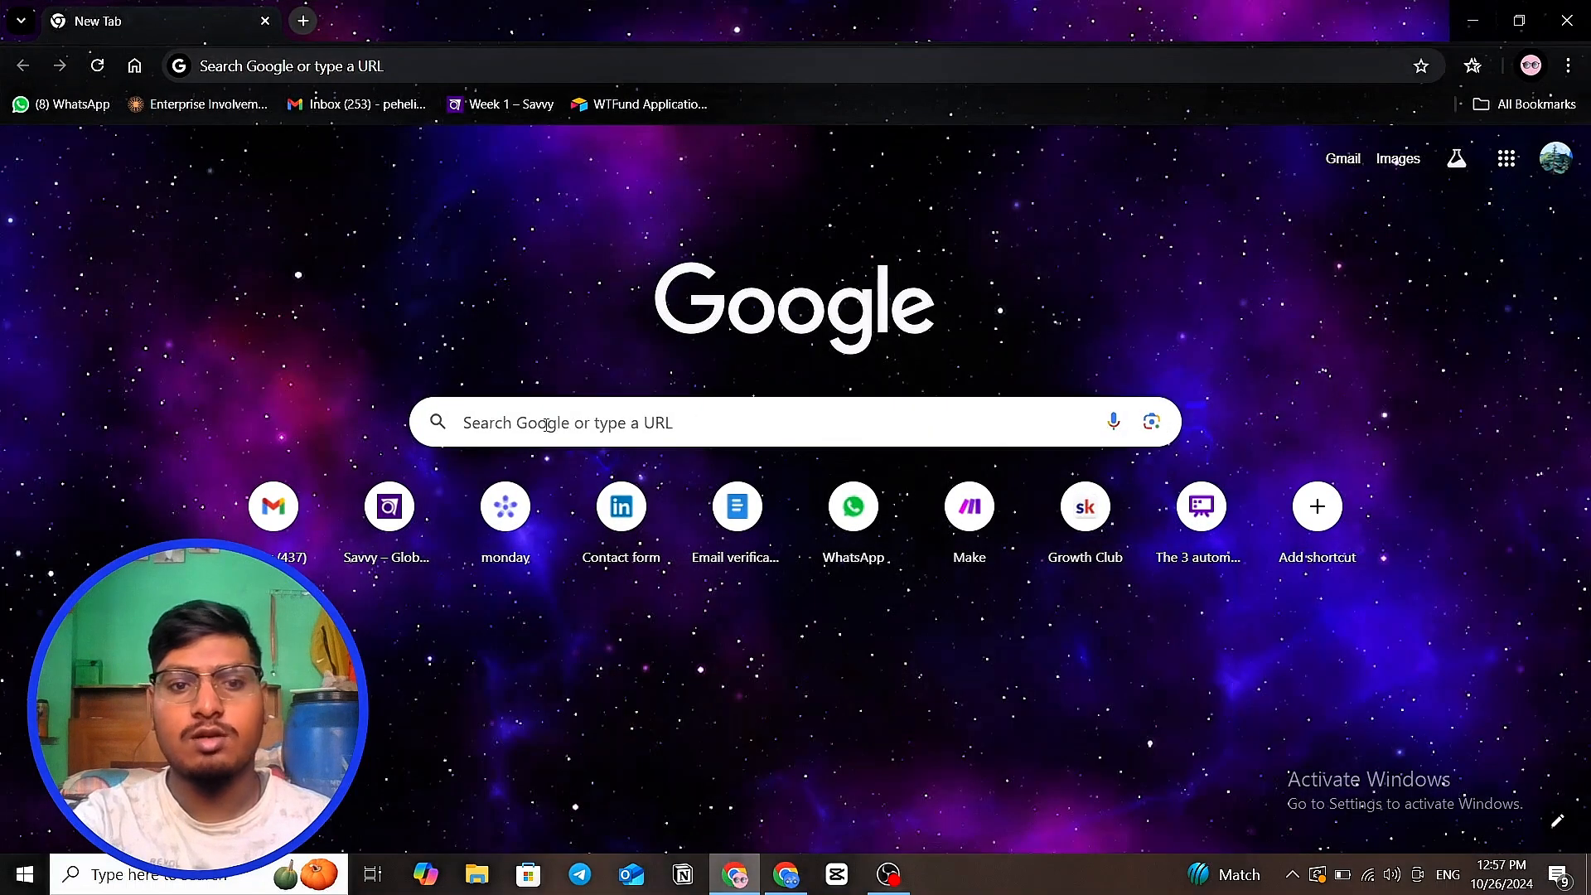
{"action": "left_click", "coordinate": [578, 423]}
{"action": "type", "text": "min"}
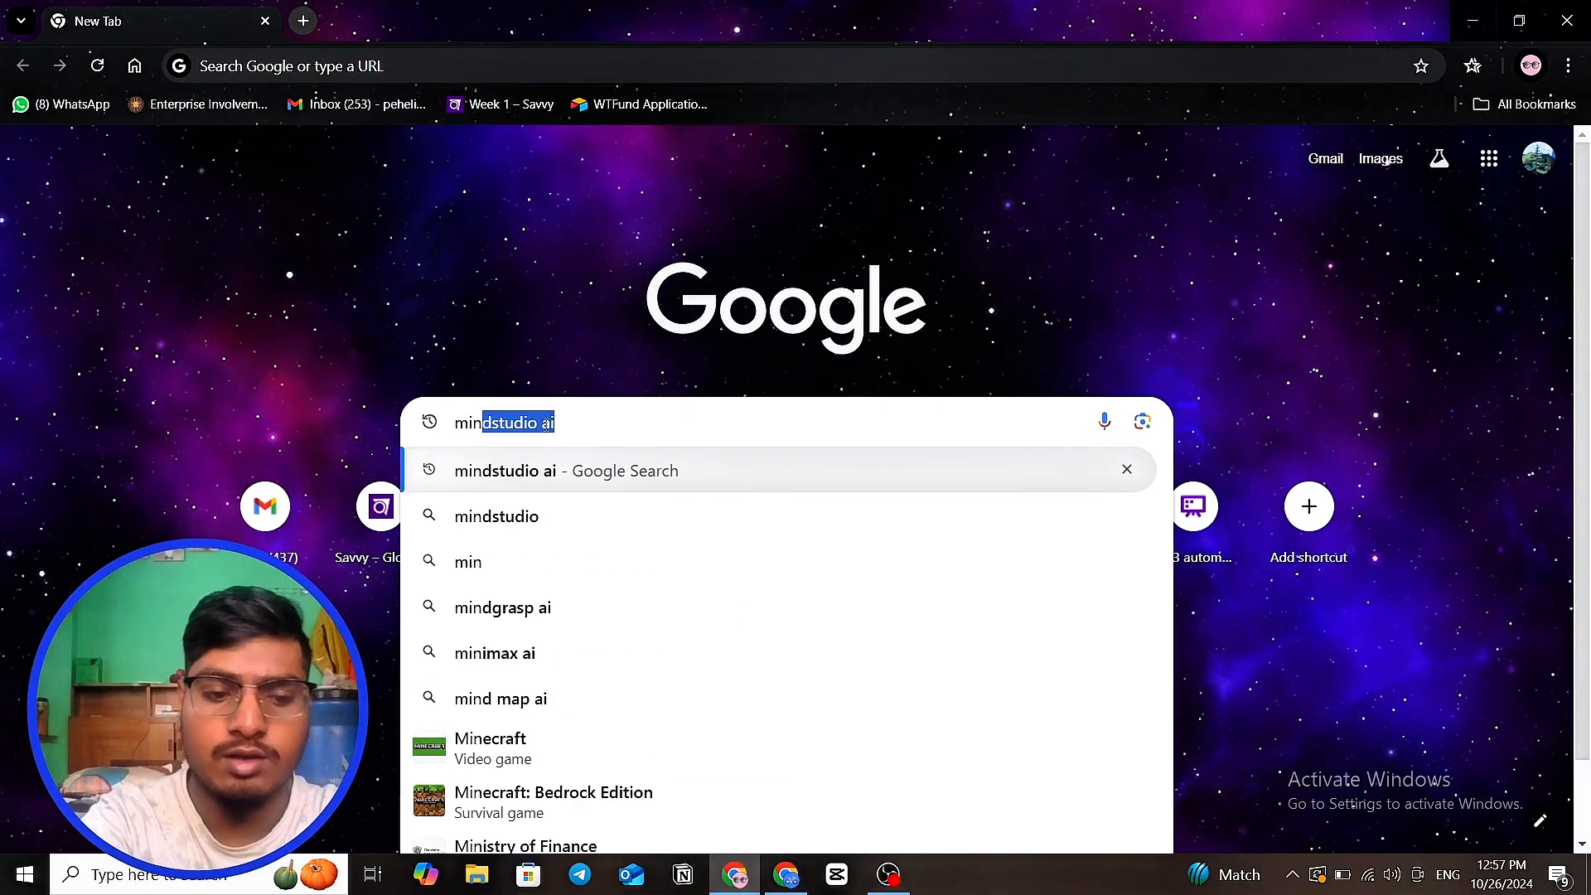
{"action": "type", "text": "dstudio ai"}
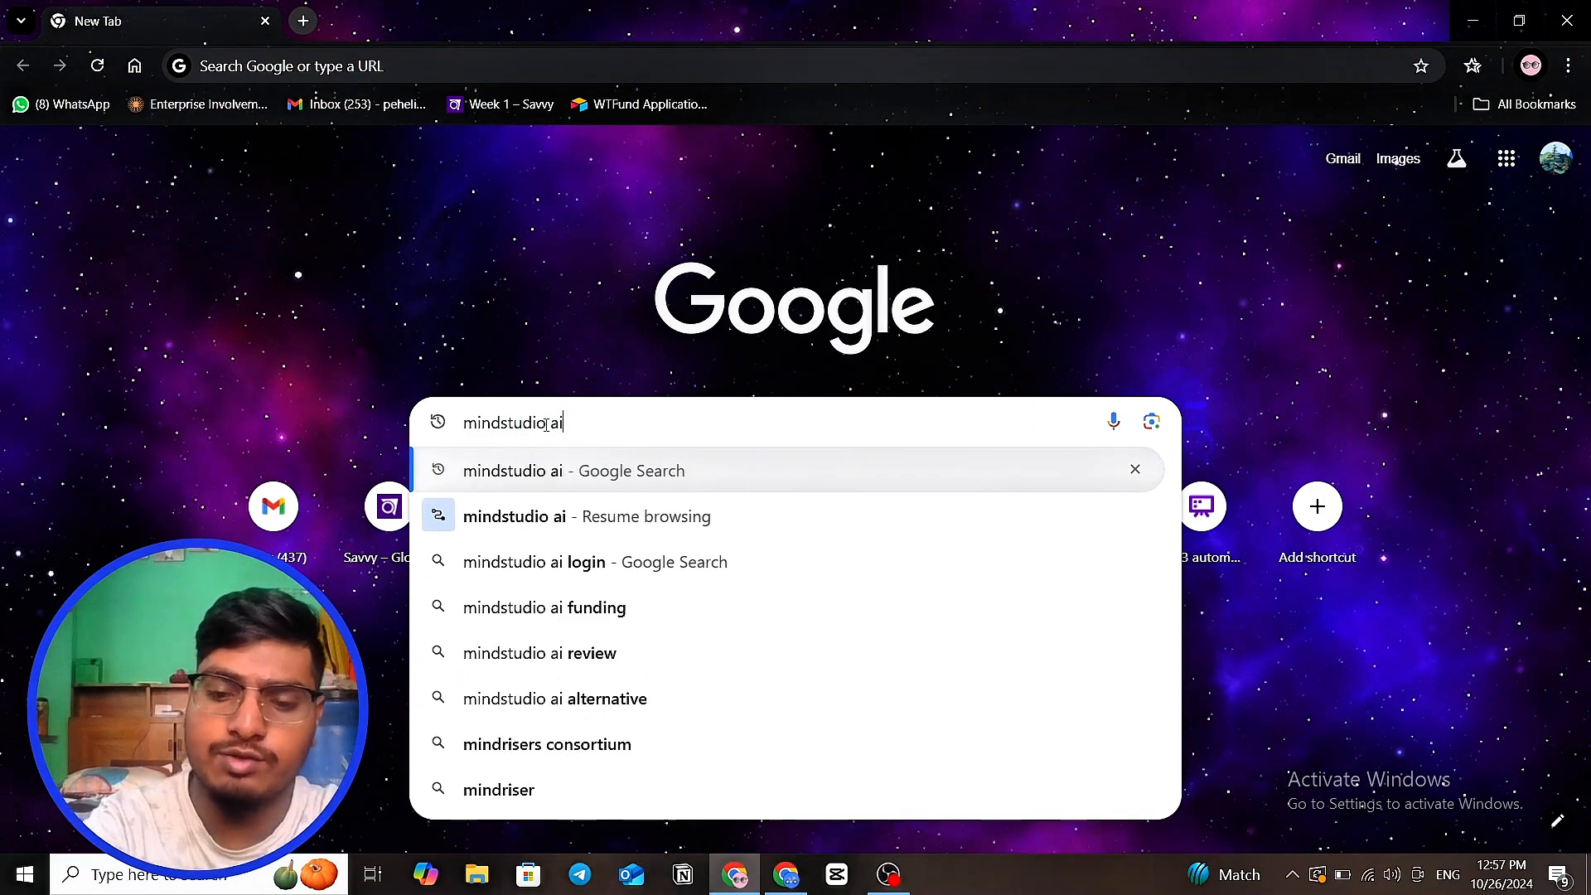
{"action": "key", "text": "Return"}
{"action": "left_click", "coordinate": [239, 412]}
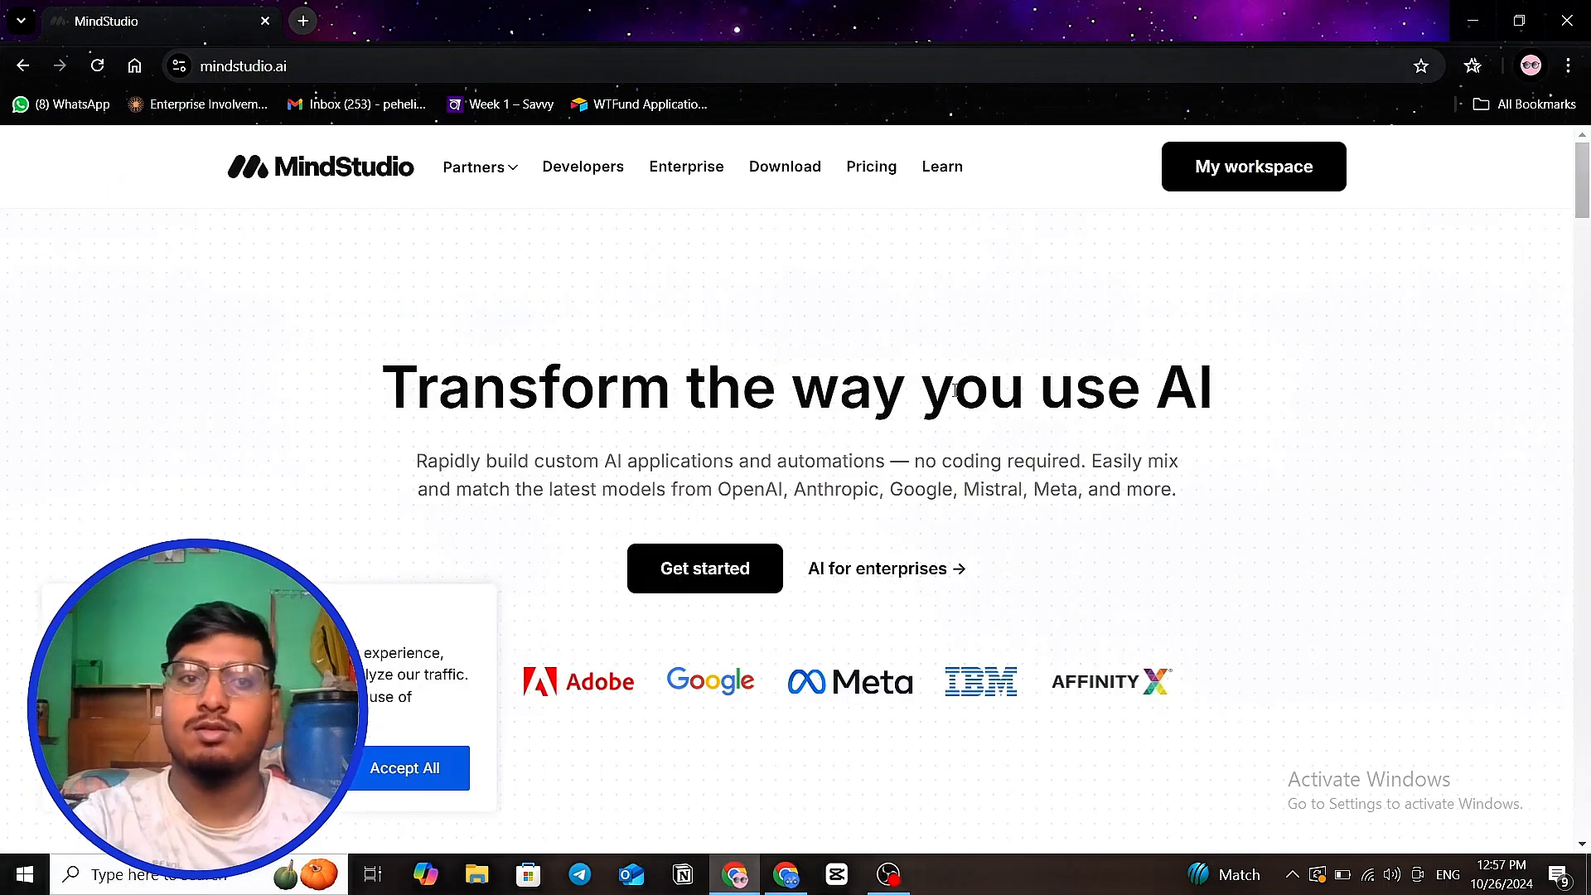
- Accept all cookies on the MindStudio site and open the personal workspace
{"action": "left_click", "coordinate": [410, 771]}
{"action": "left_click", "coordinate": [1227, 173]}
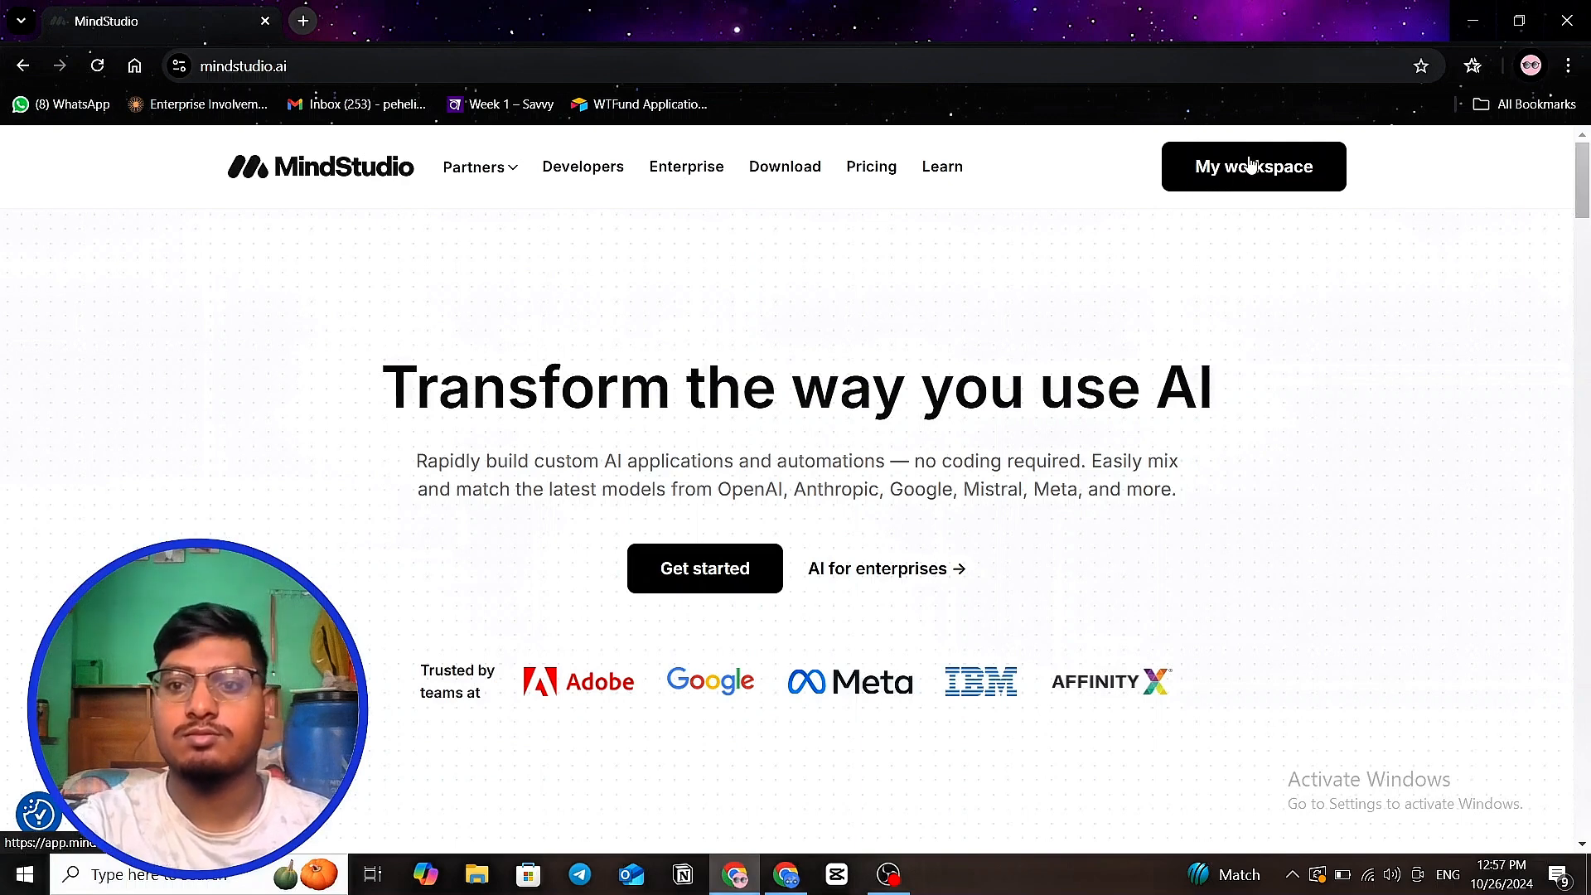
{"action": "left_click", "coordinate": [1245, 172]}
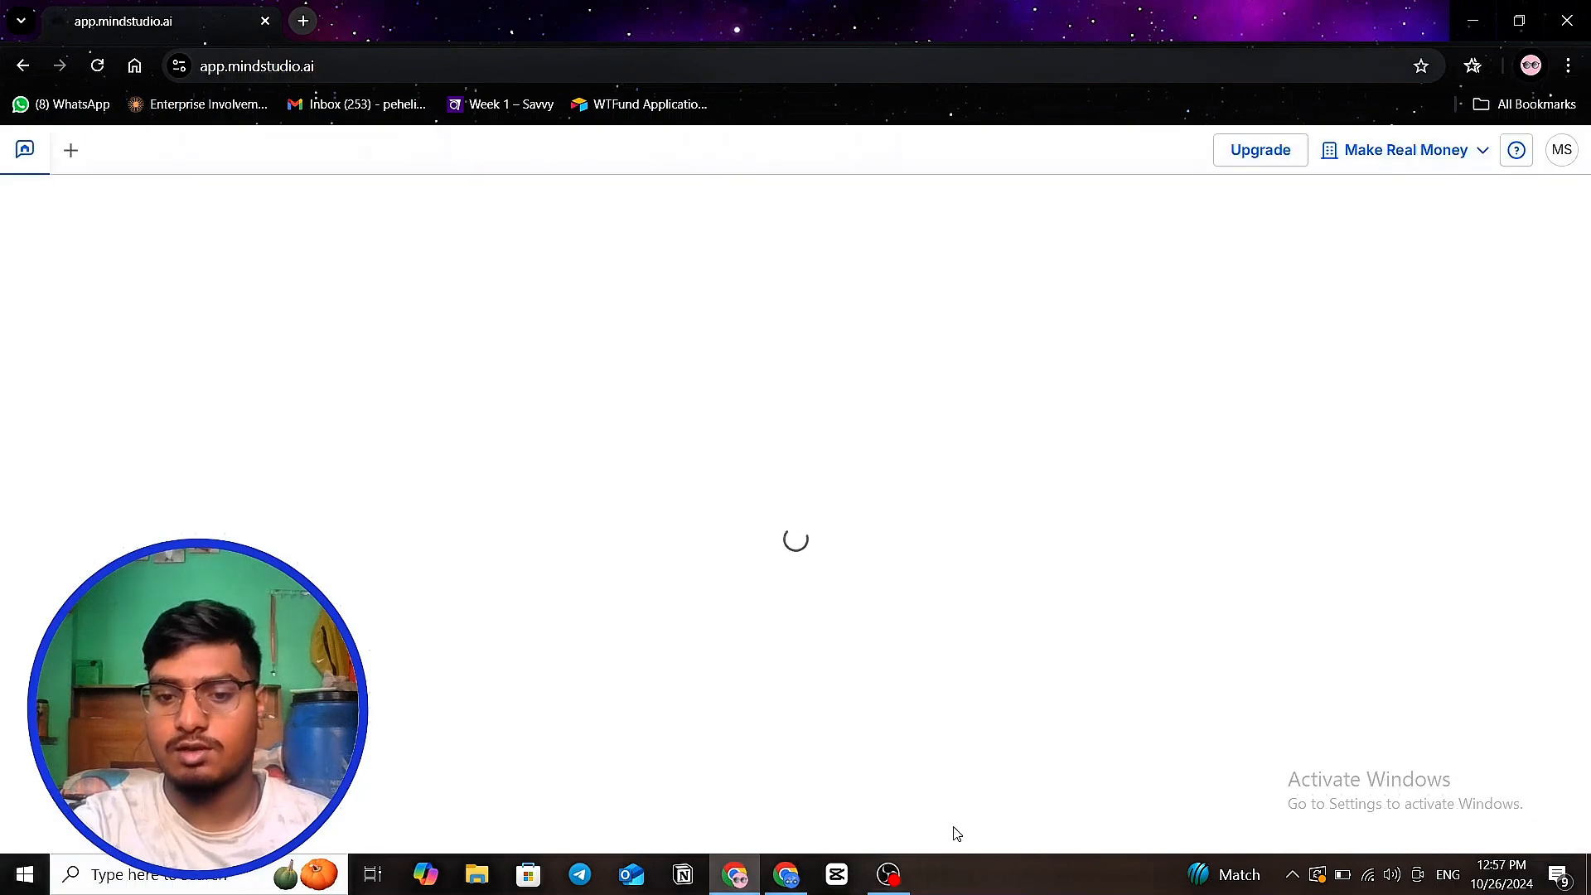
{"action": "left_click", "coordinate": [887, 877]}
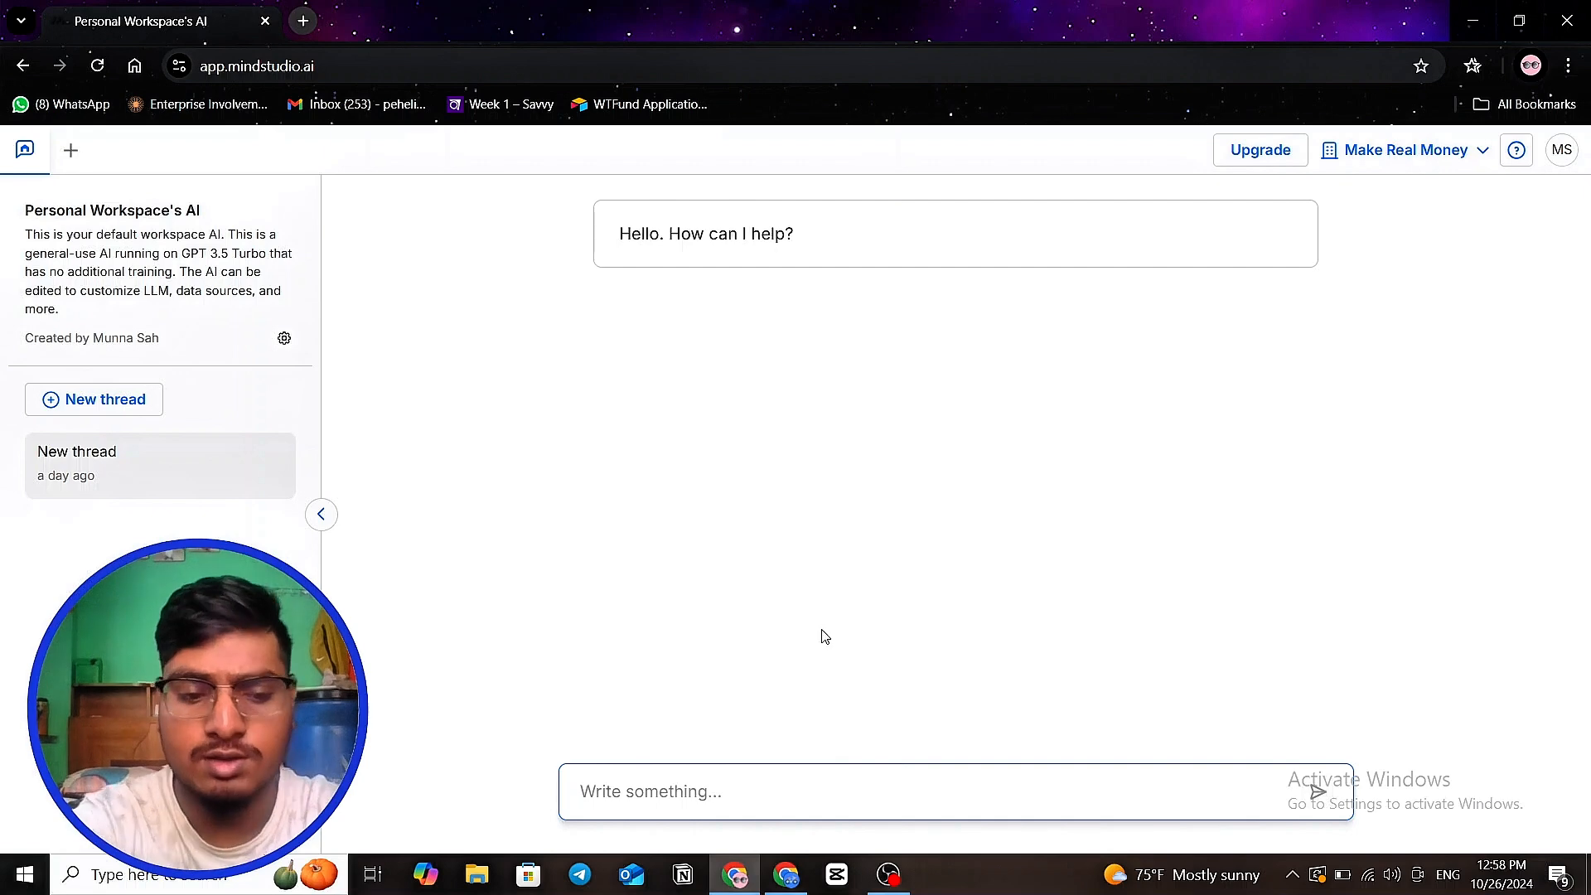
- Ask the workspace's default AI "what is ai agent" and look through its answer
{"action": "type", "text": "whs"}
{"action": "key", "text": "BackSpace"}
{"action": "type", "text": "a"}
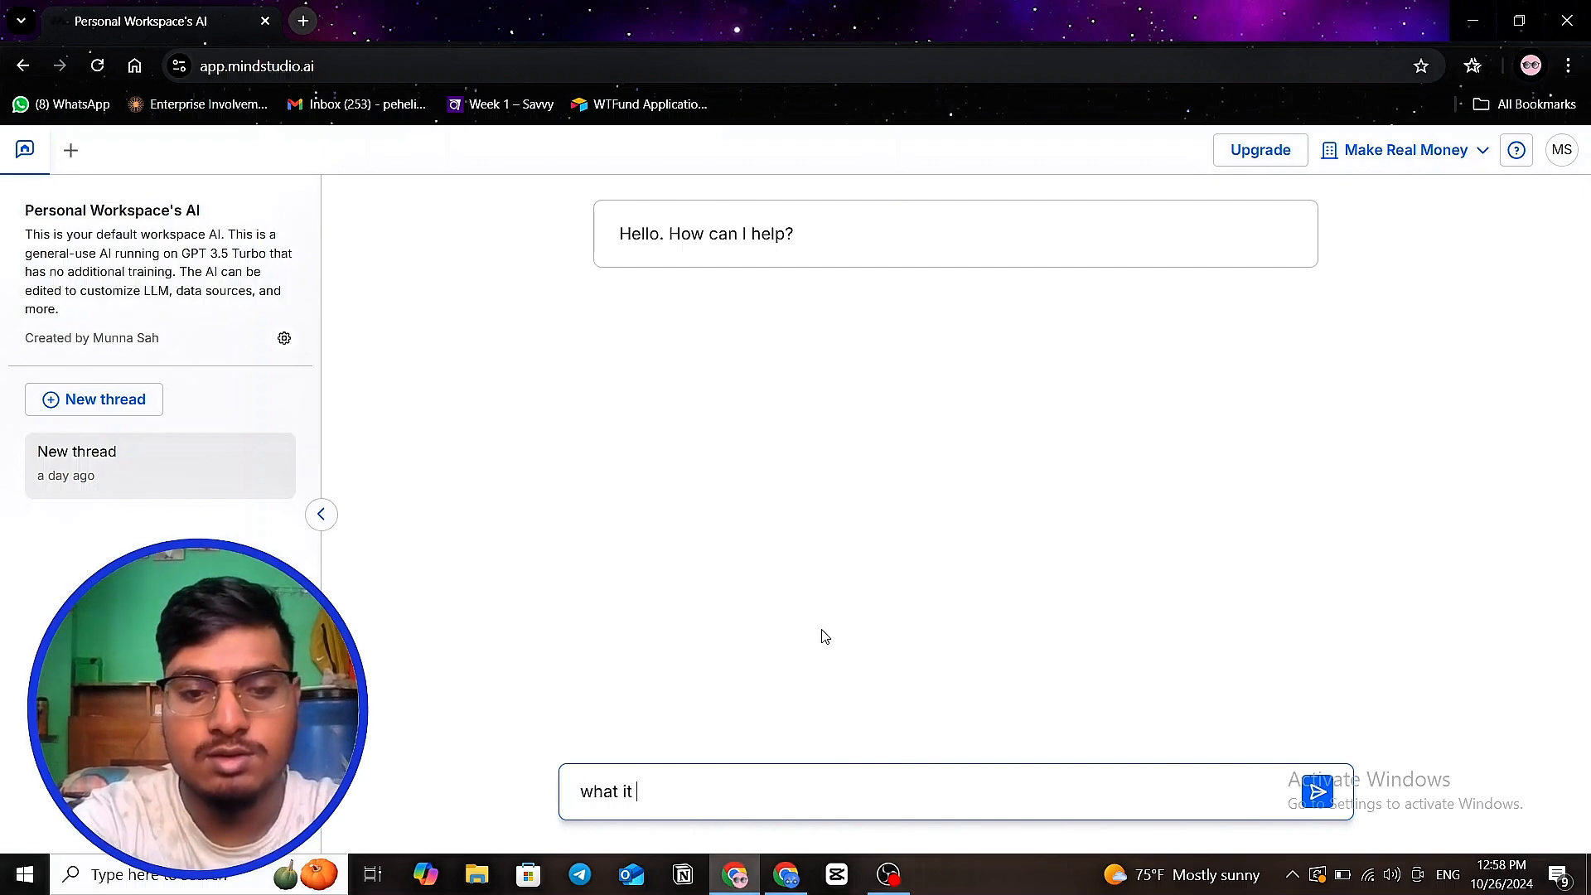
{"action": "type", "text": "t i"}
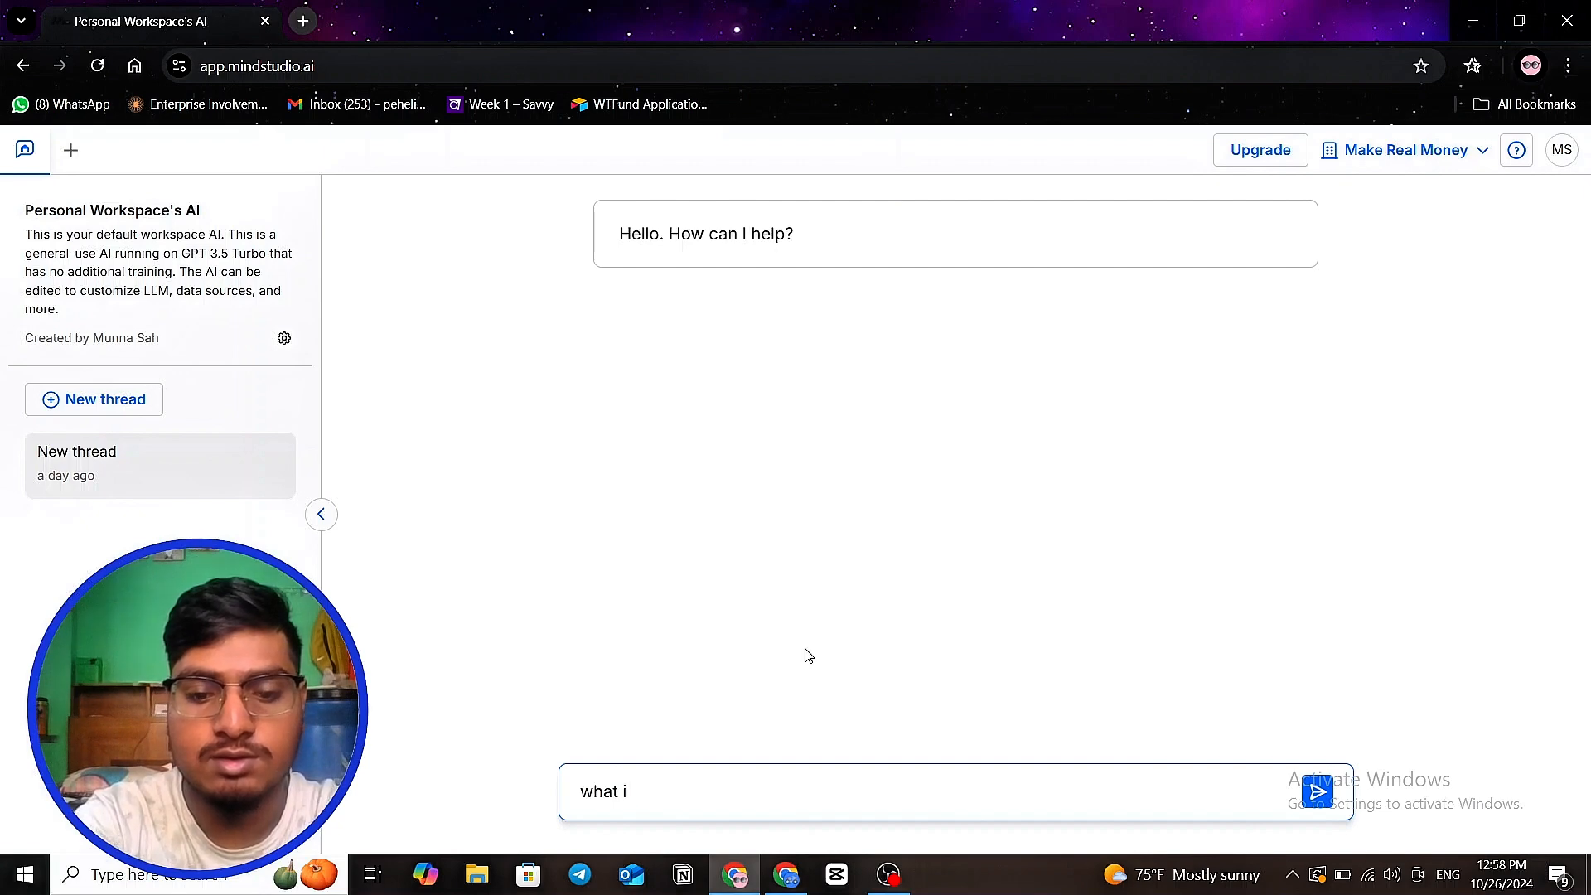
{"action": "type", "text": "i"}
{"action": "key", "text": "BackSpace"}
{"action": "type", "text": "s ai"}
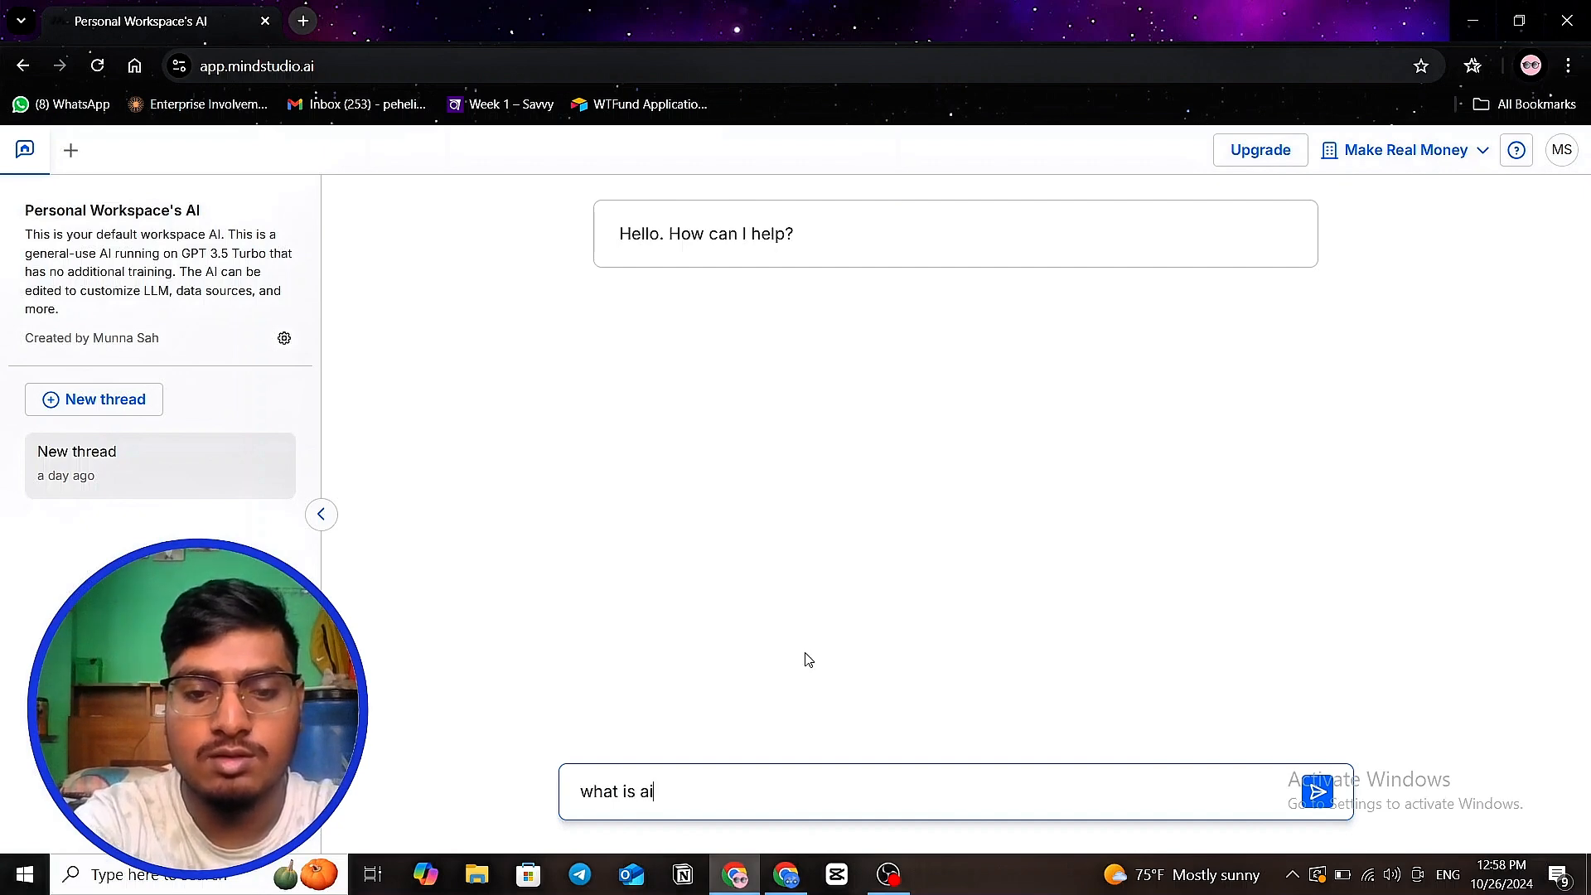
{"action": "type", "text": " g"}
{"action": "key", "text": "BackSpace"}
{"action": "type", "text": "ae"}
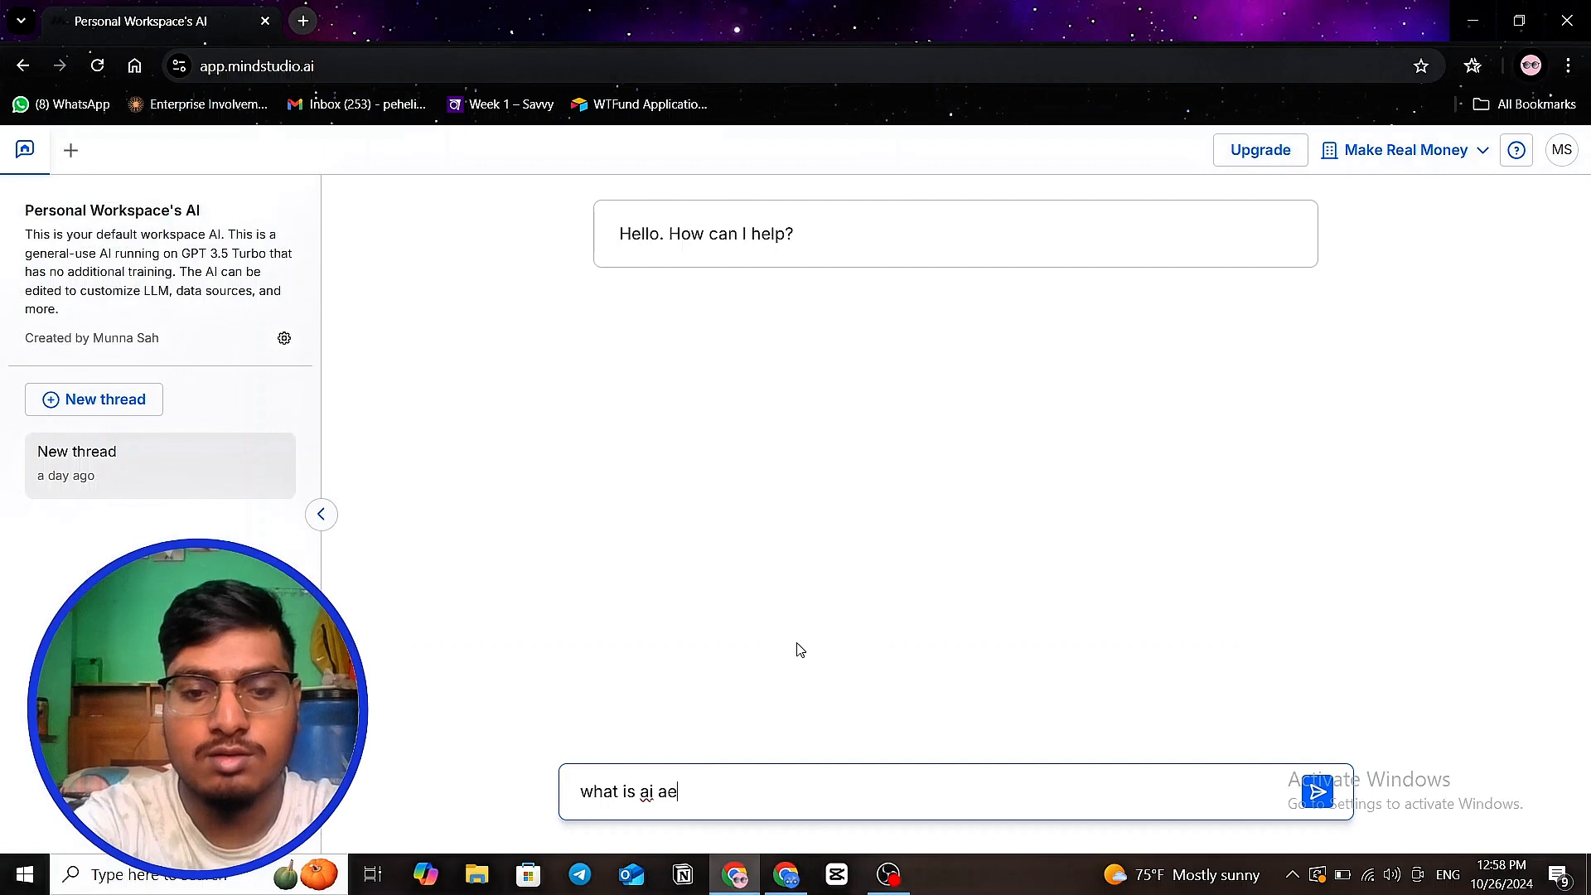
{"action": "key", "text": "BackSpace"}
{"action": "type", "text": "gent"}
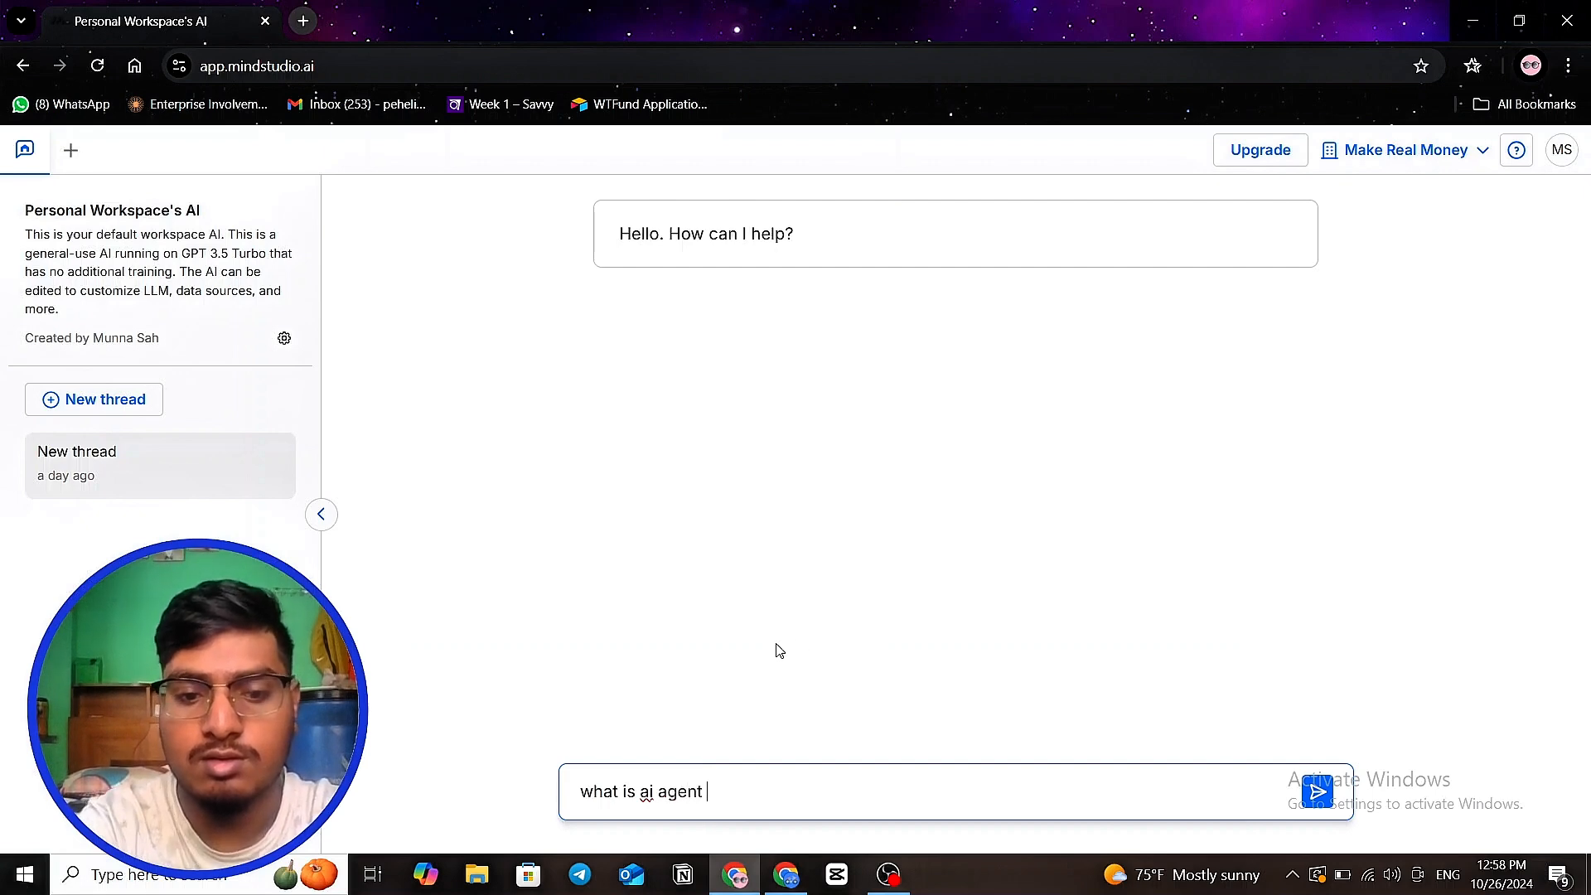
{"action": "key", "text": "Return"}
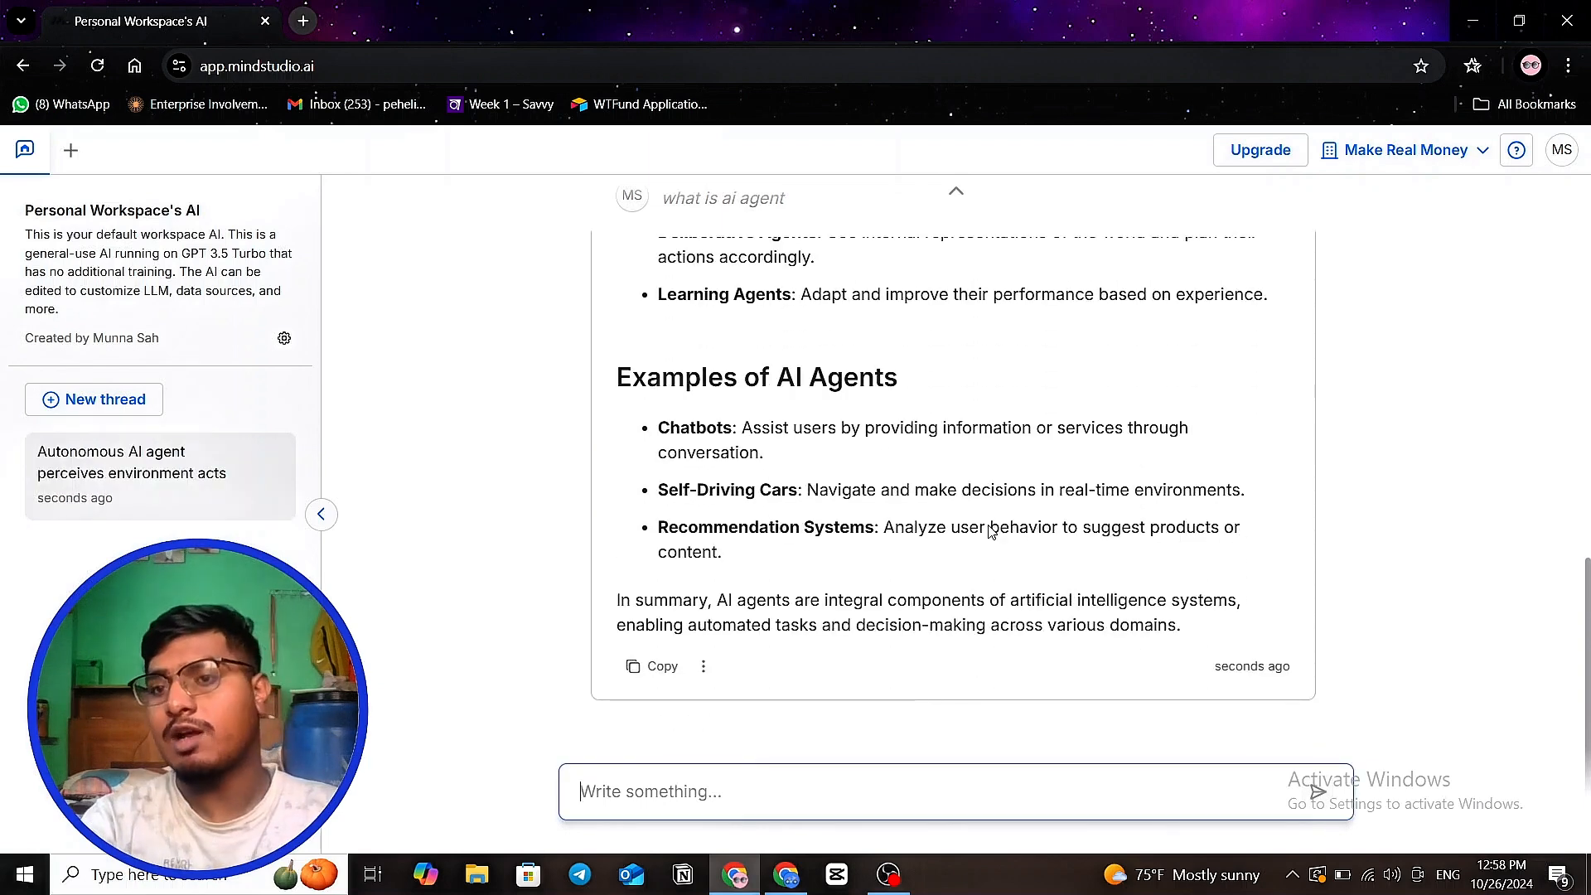
{"action": "scroll", "coordinate": [1016, 311], "scroll_direction": "up", "scroll_amount": 6}
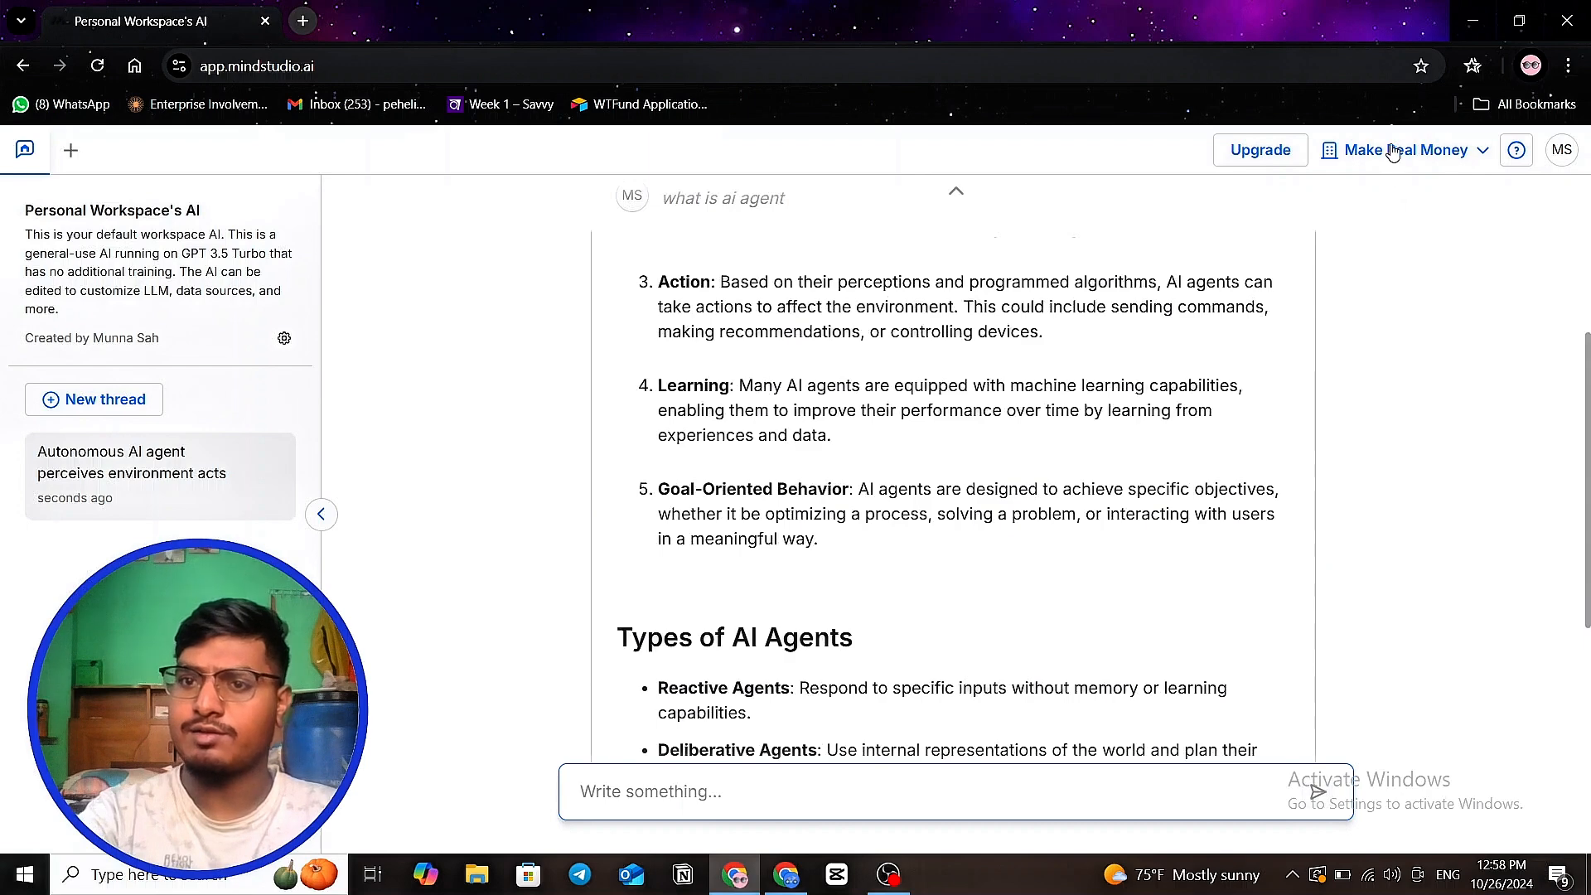
- Open the settings of the Make Real Money workspace and examine the workspace name and company name fields
{"action": "left_click", "coordinate": [1482, 150]}
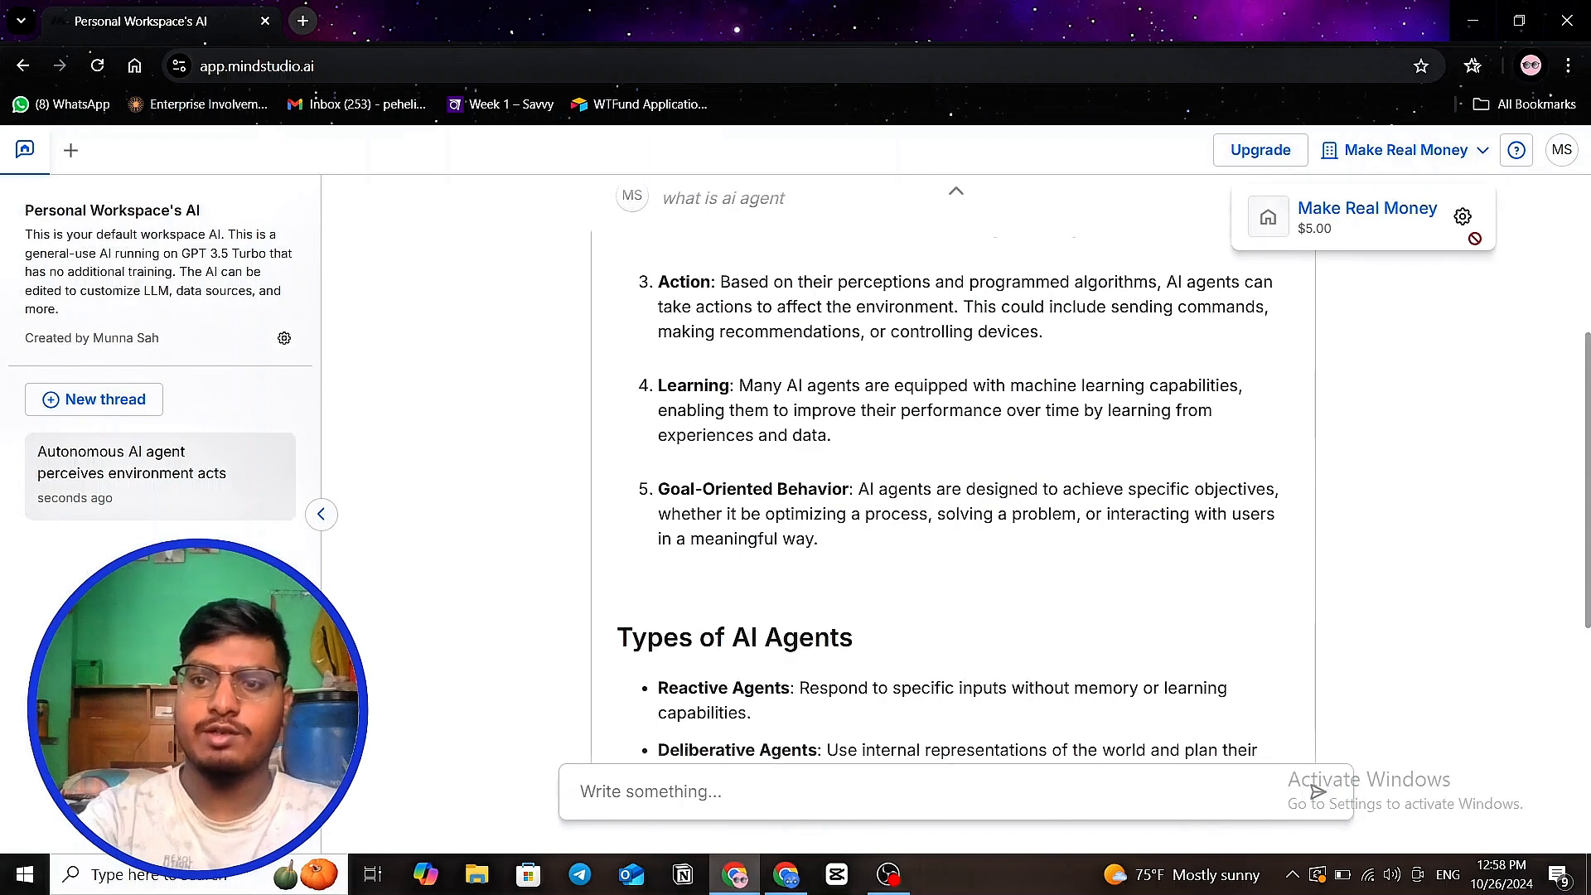
{"action": "left_click", "coordinate": [1462, 217]}
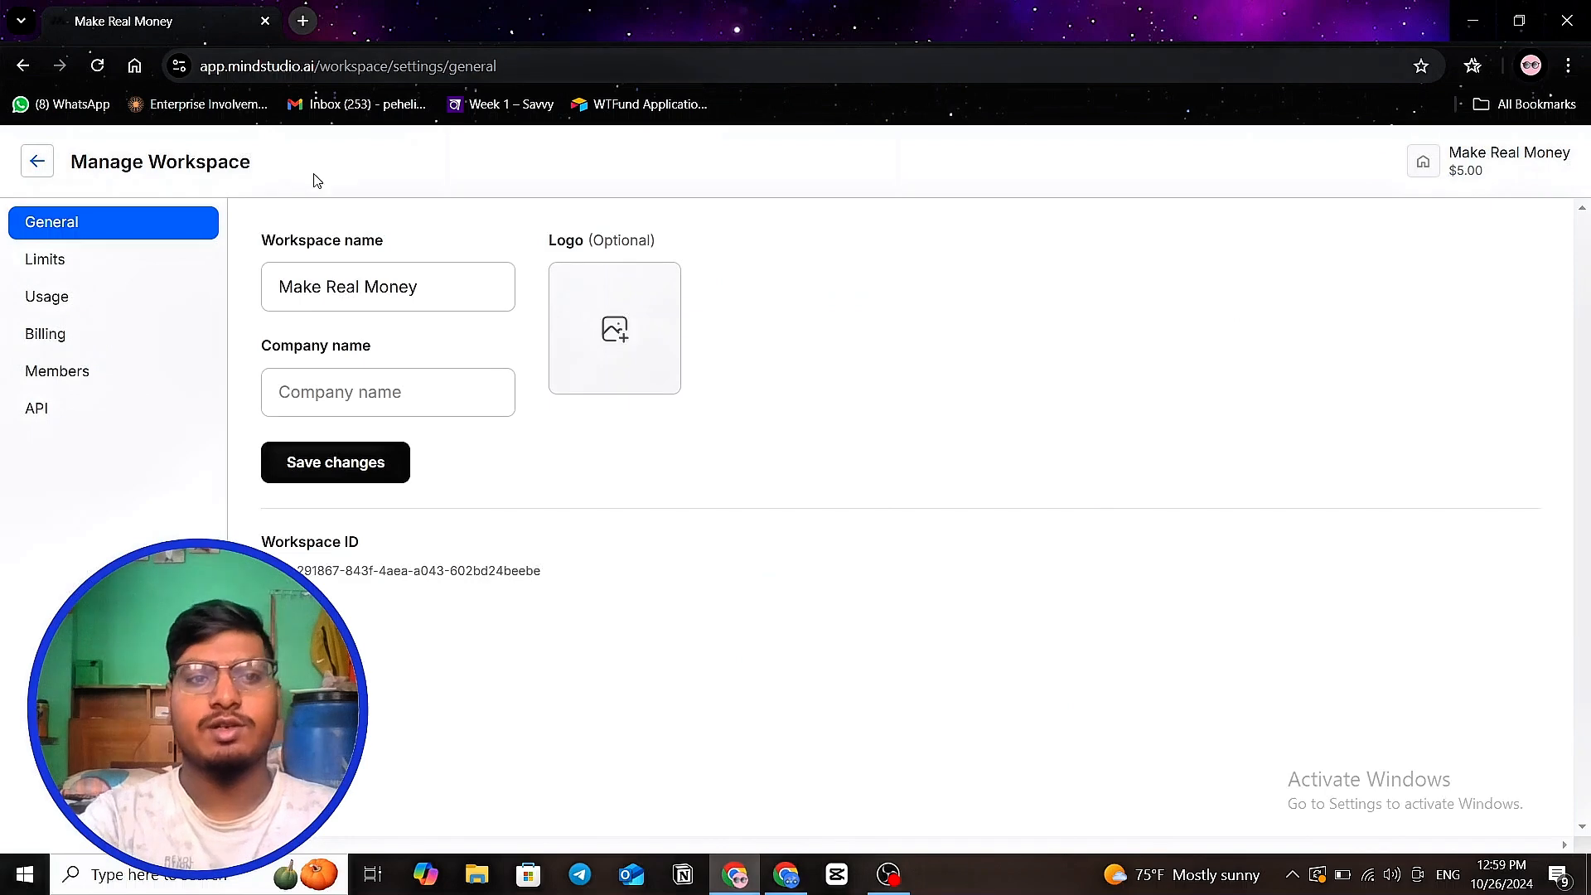
{"action": "left_click", "coordinate": [460, 280]}
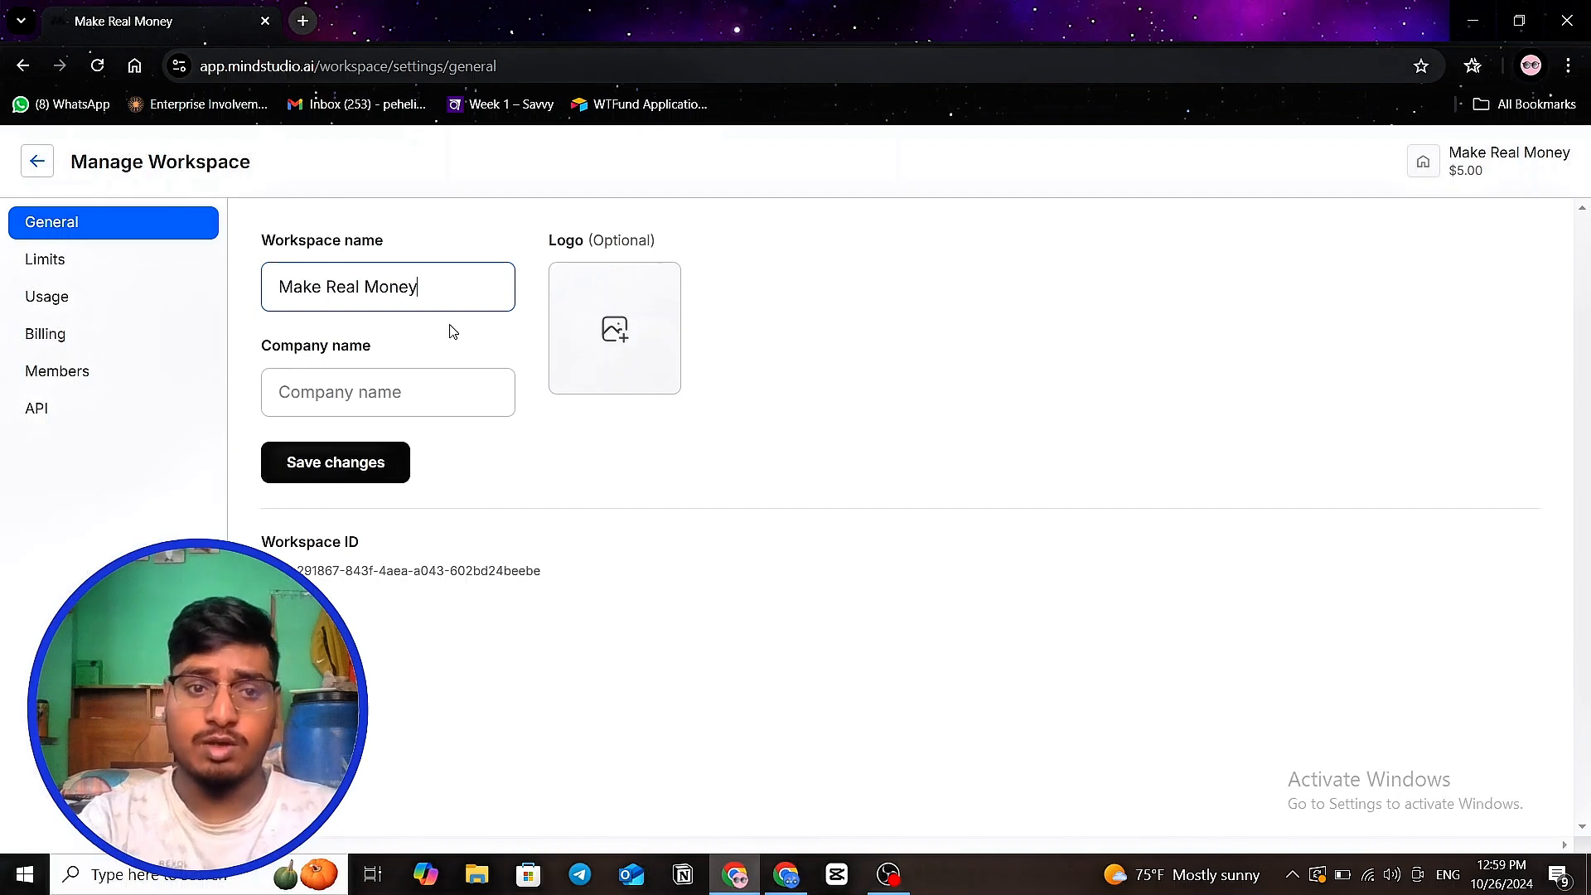
{"action": "left_click", "coordinate": [421, 399]}
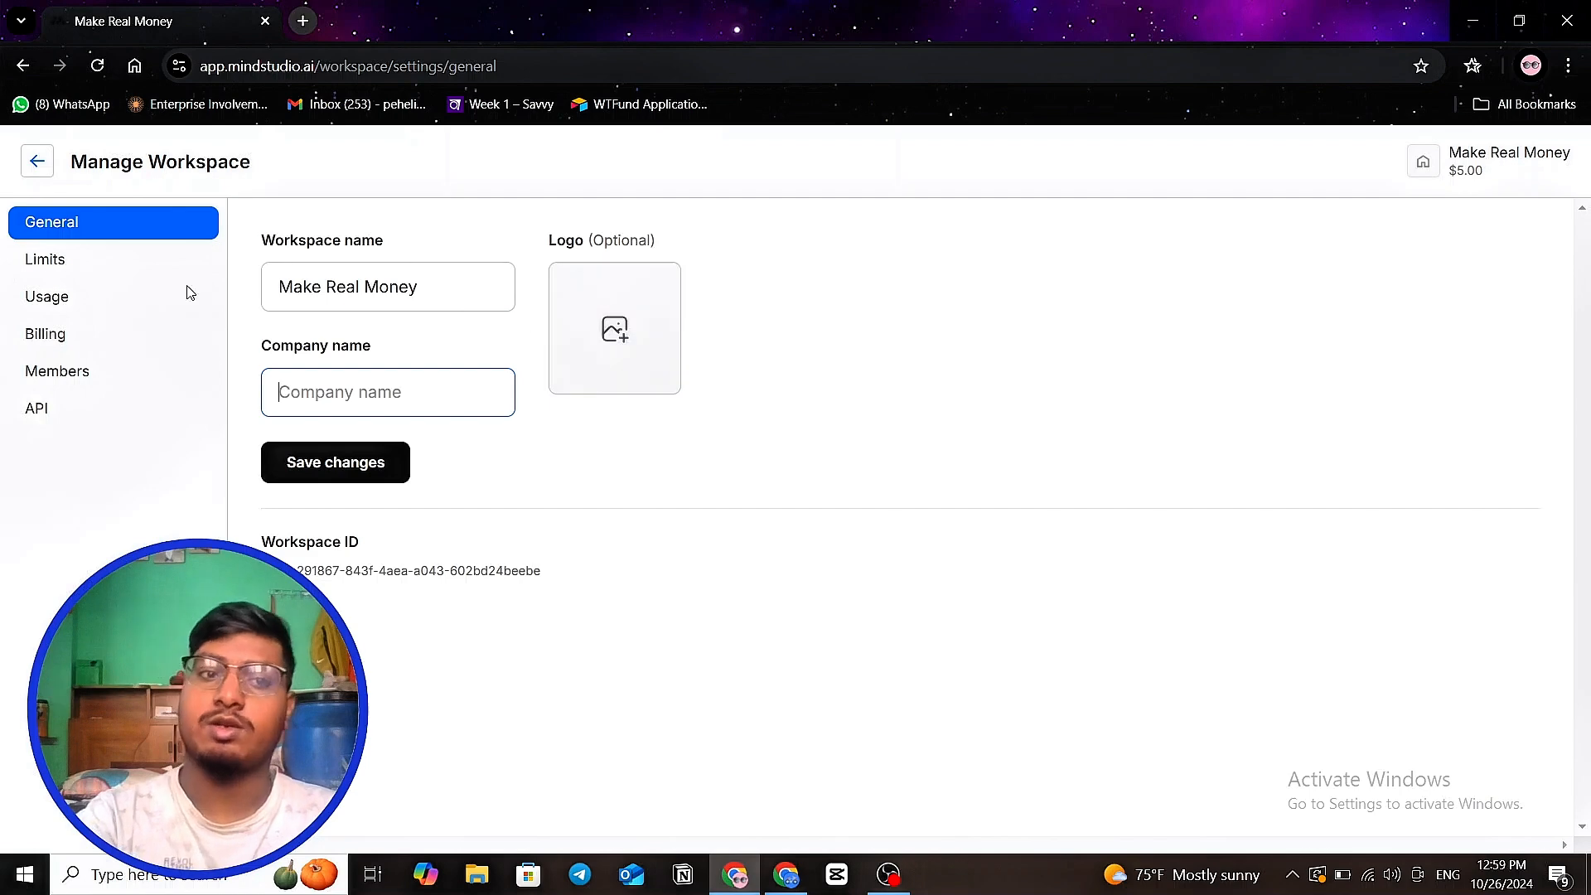
- Examine the workspace's usage limits: monthly workspace budget, monthly user budget and email notification threshold
{"action": "left_click", "coordinate": [40, 260]}
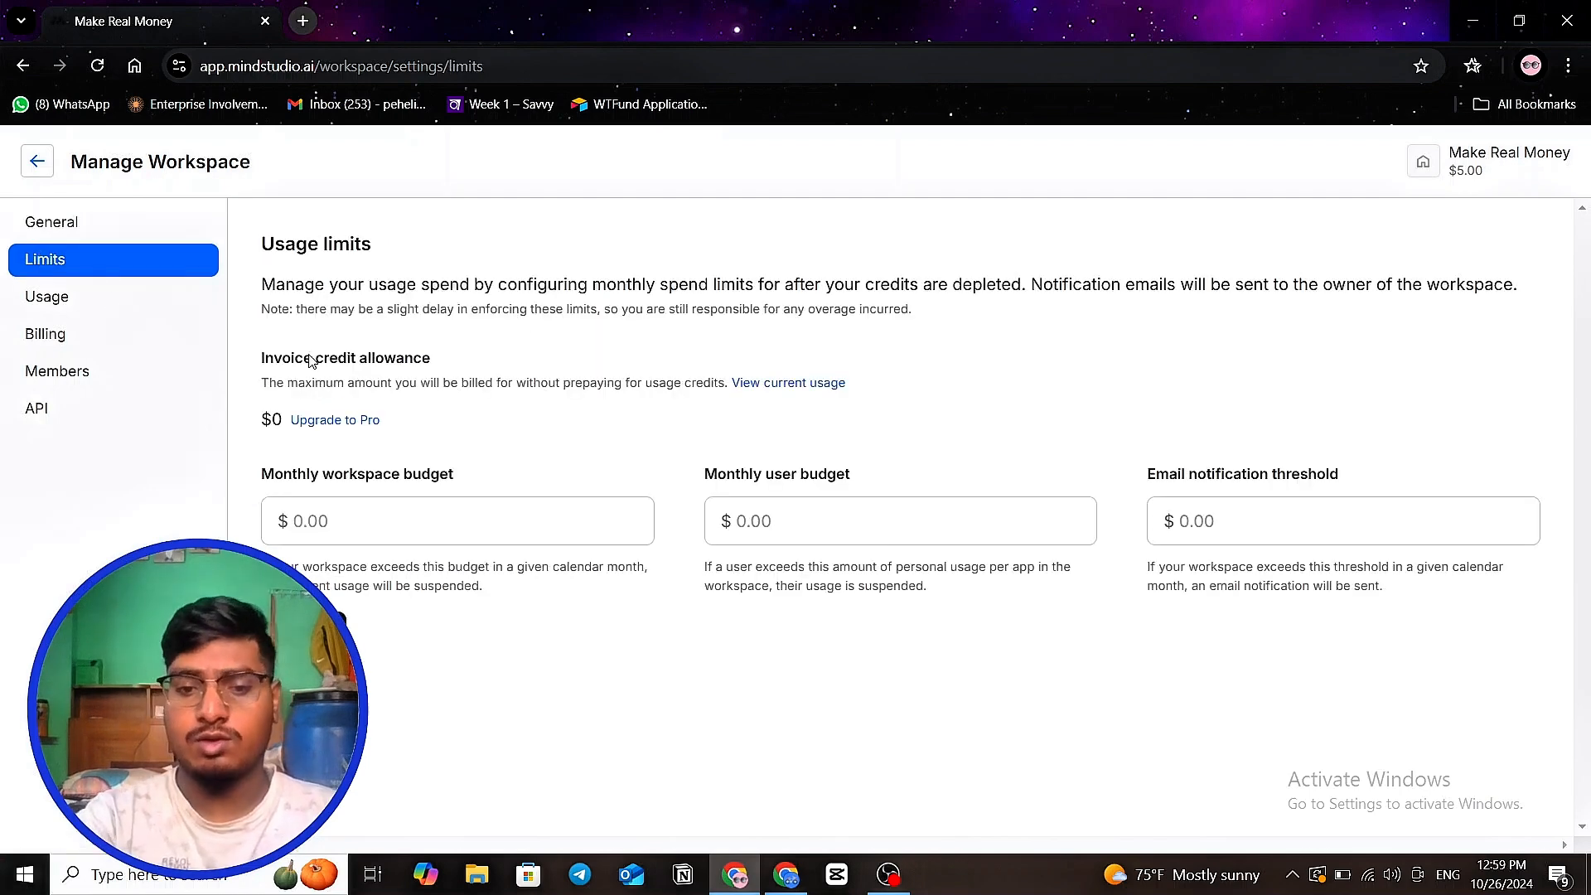
{"action": "left_click", "coordinate": [369, 519]}
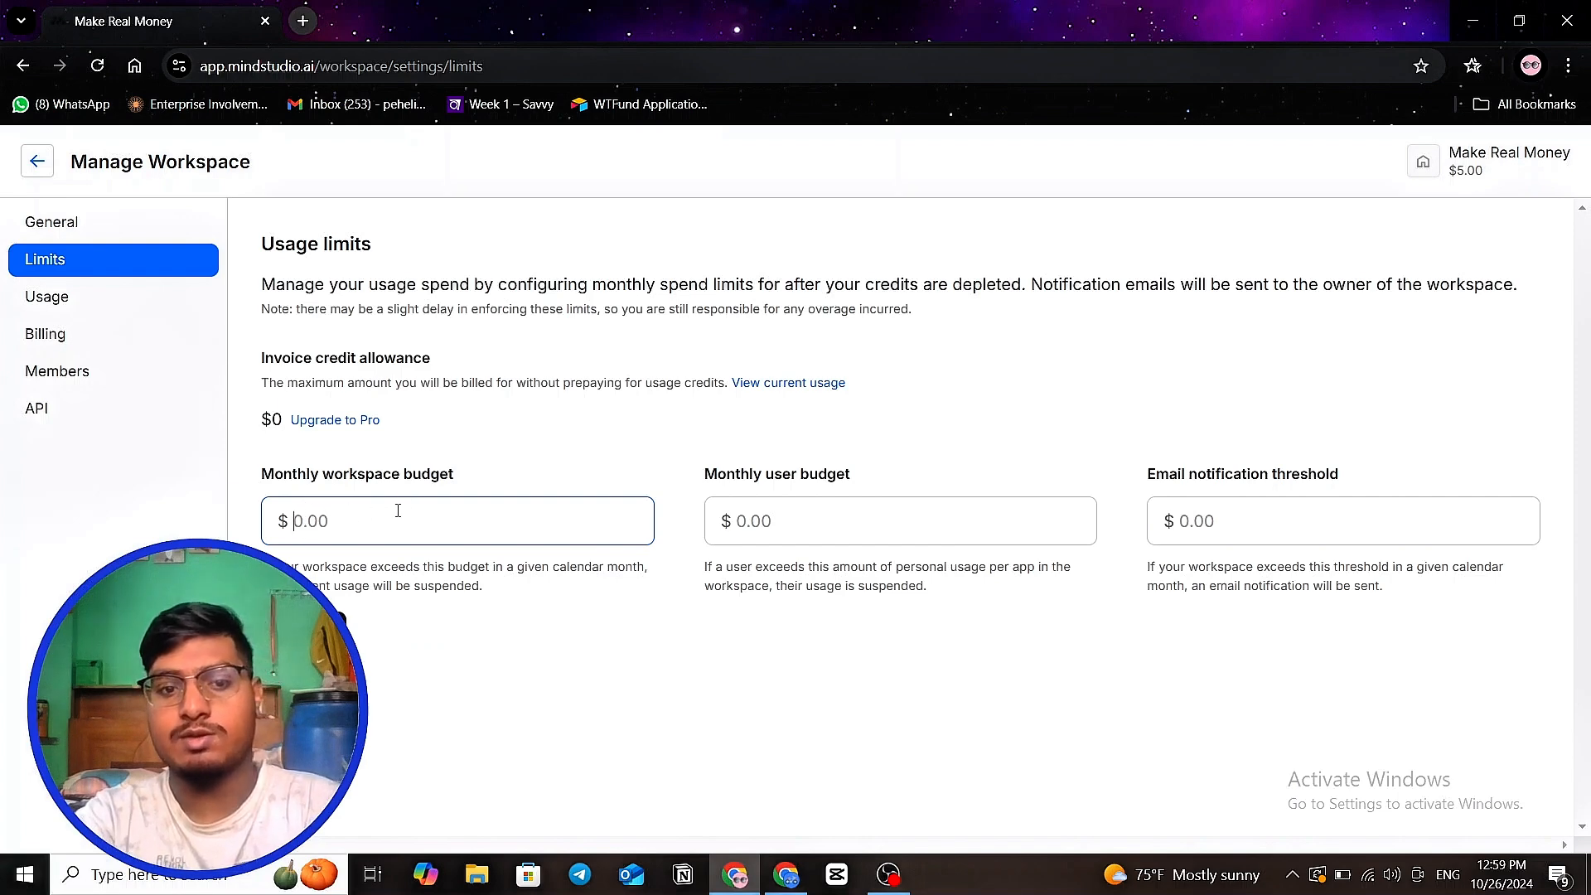
{"action": "left_click", "coordinate": [787, 522]}
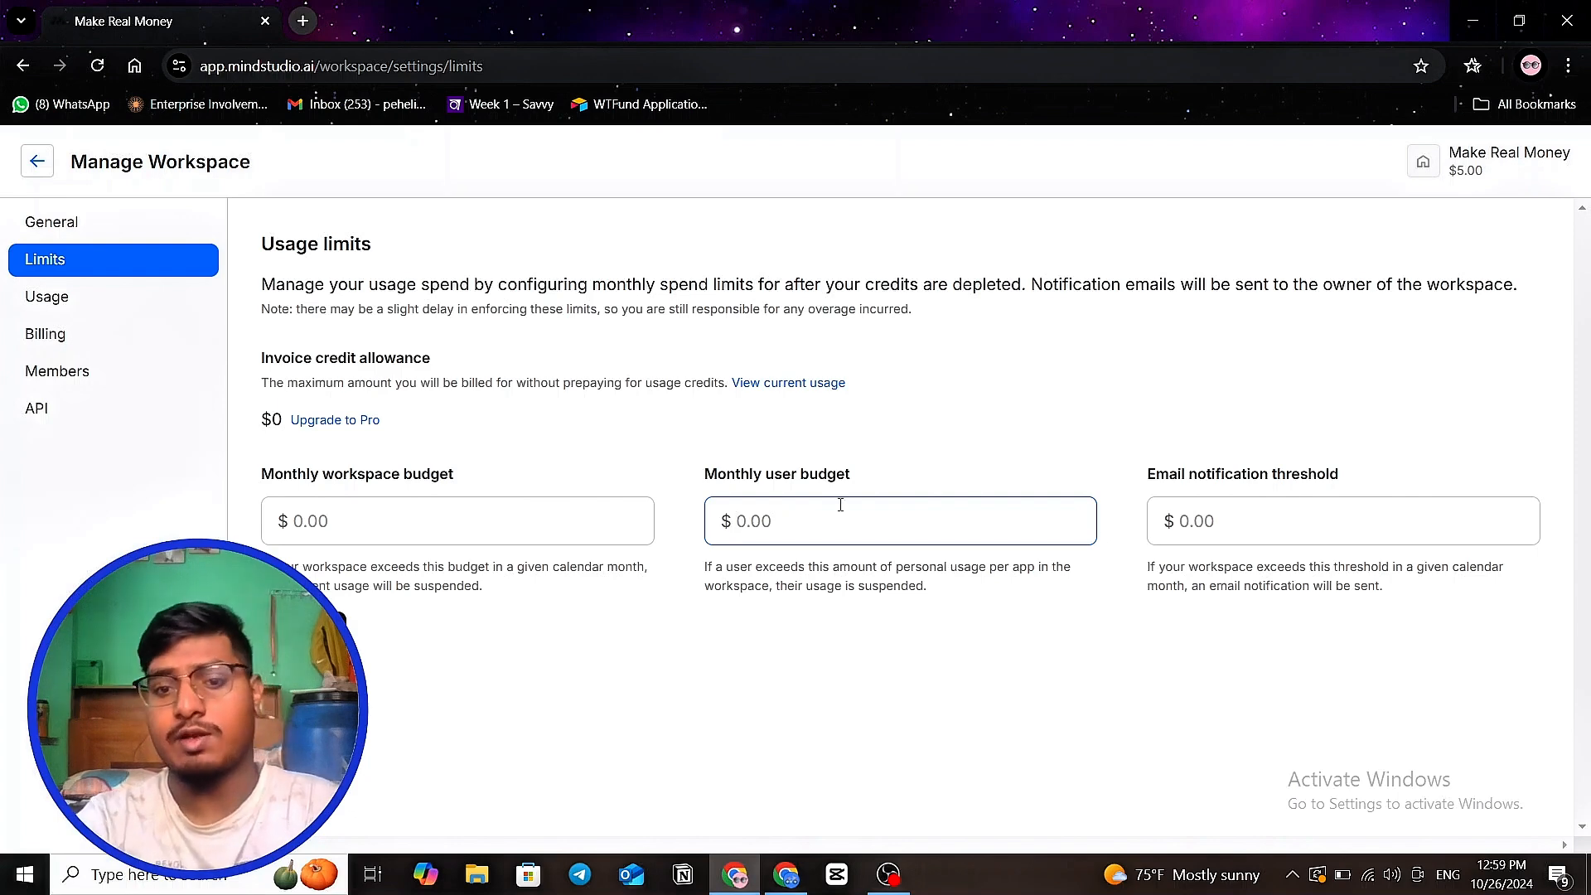
{"action": "left_click", "coordinate": [1185, 516]}
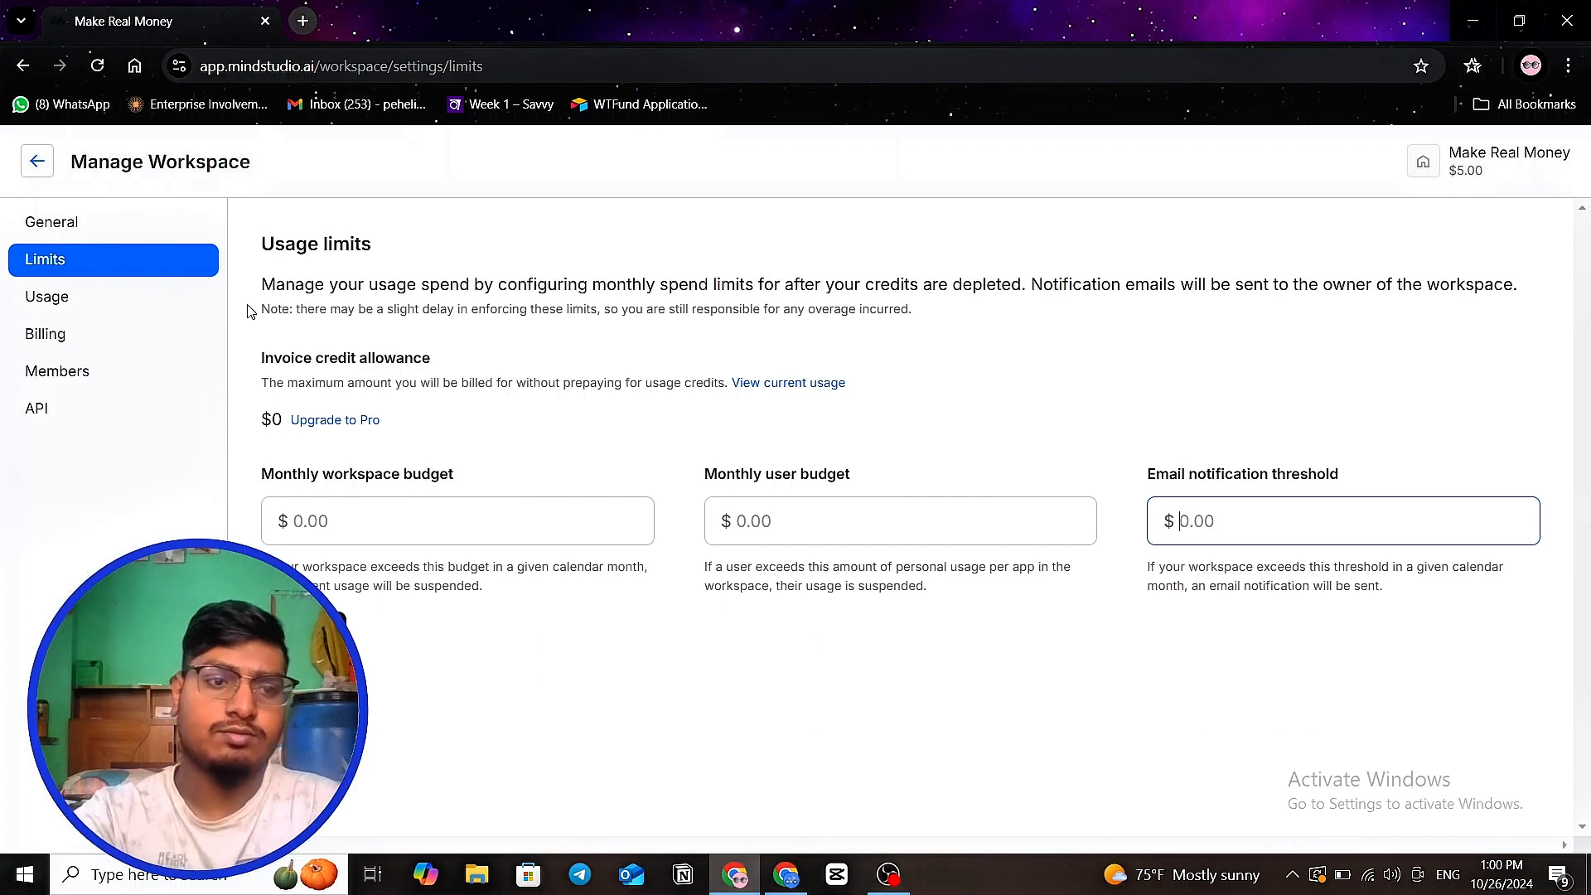
- Review the workspace's usage for the last 7 days by app and by user
{"action": "left_click", "coordinate": [94, 305]}
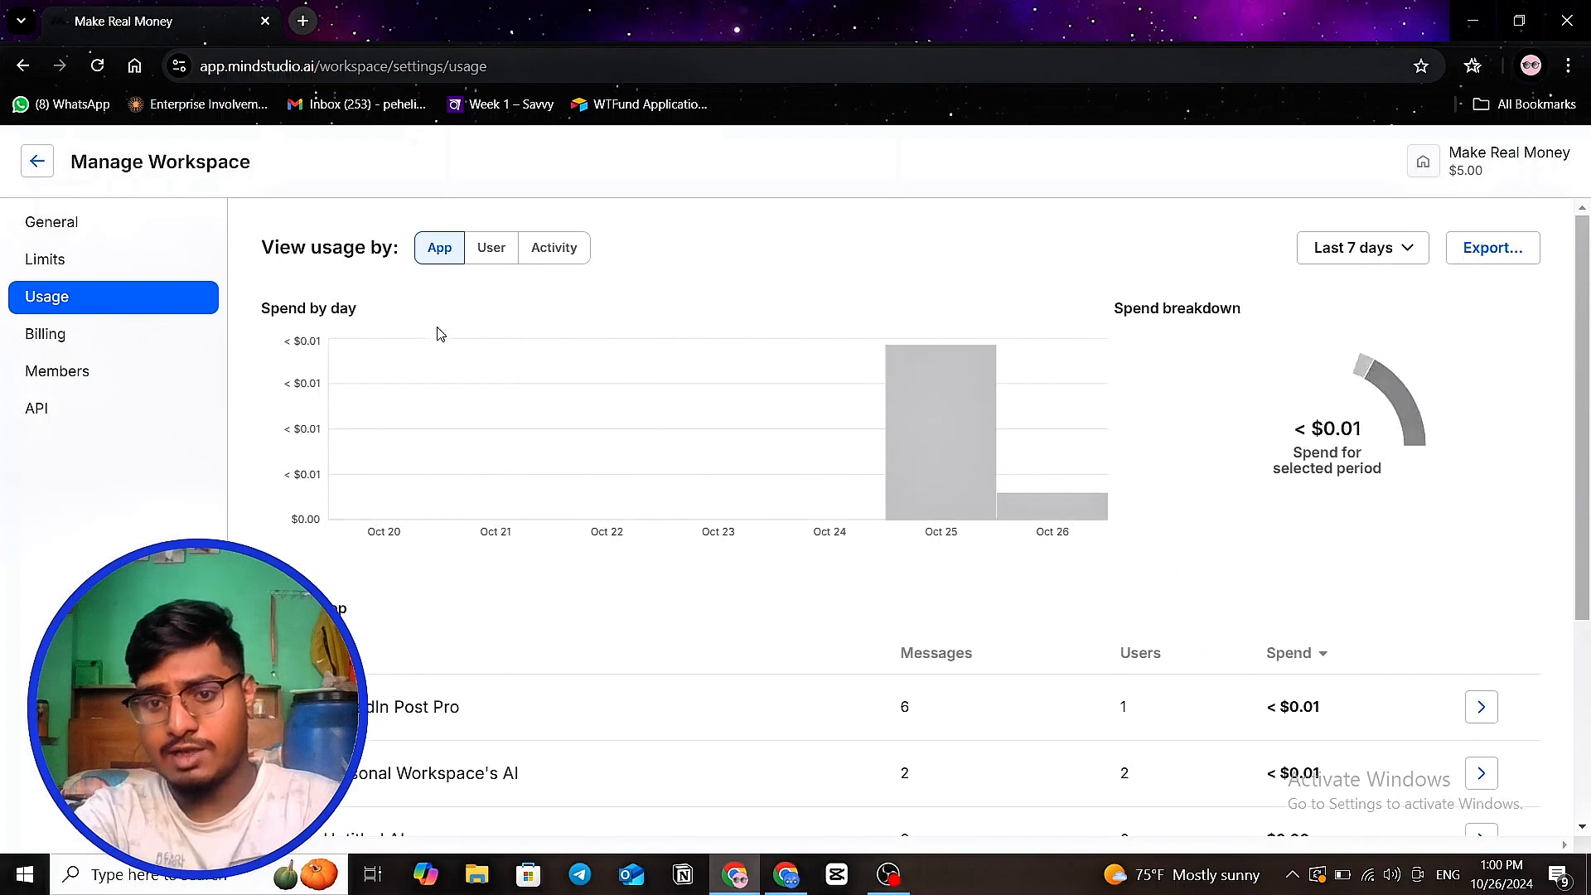
{"action": "scroll", "coordinate": [639, 430], "scroll_direction": "down", "scroll_amount": 3}
{"action": "scroll", "coordinate": [862, 484], "scroll_direction": "up", "scroll_amount": 3}
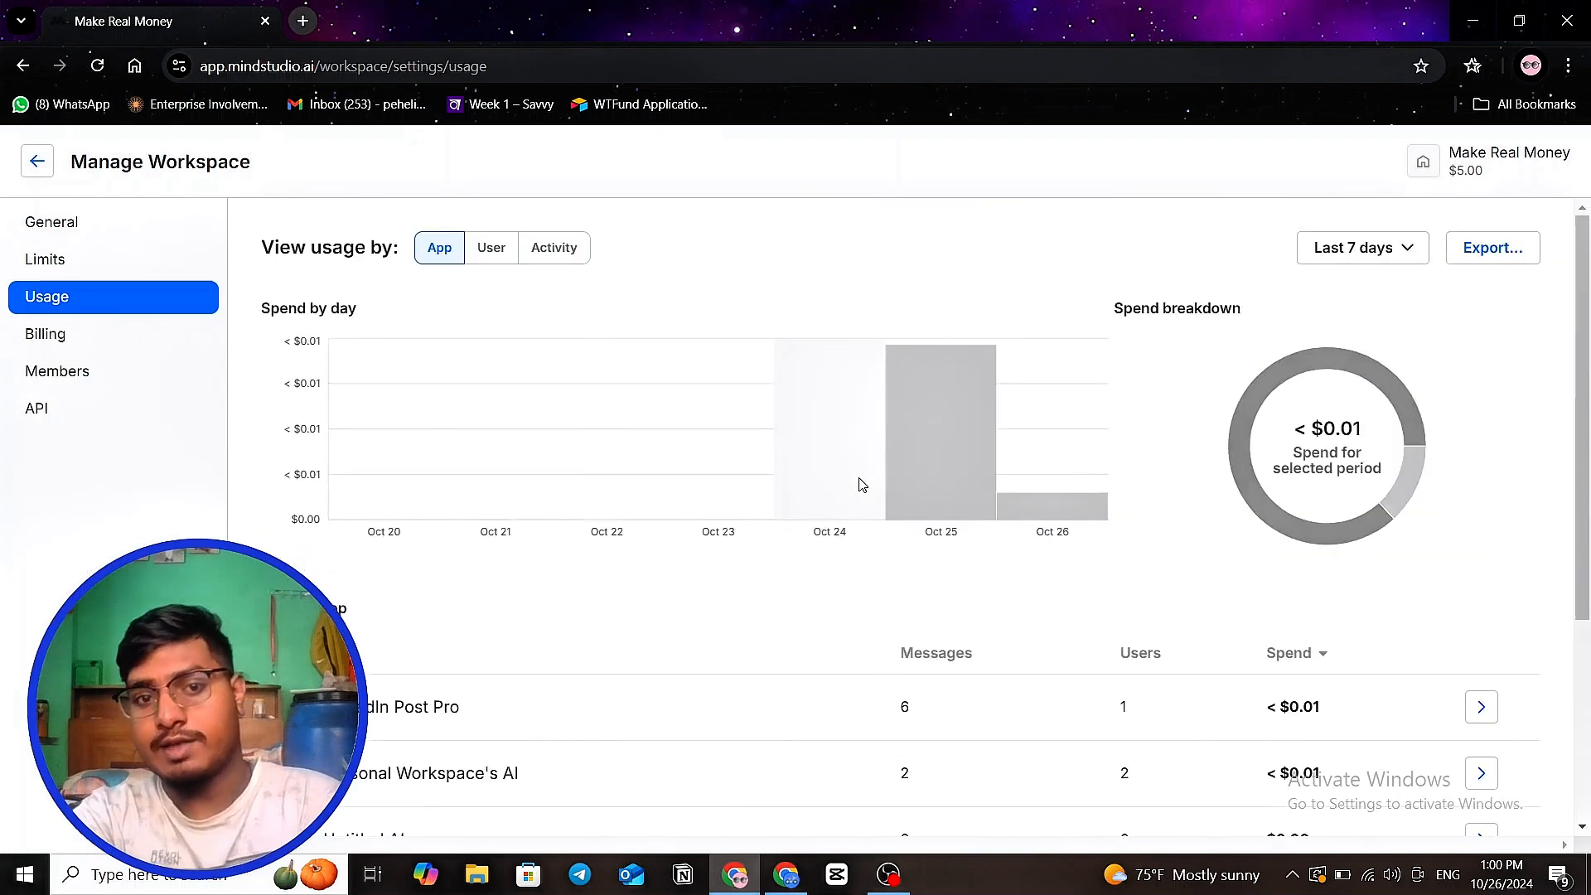
{"action": "left_click", "coordinate": [496, 256]}
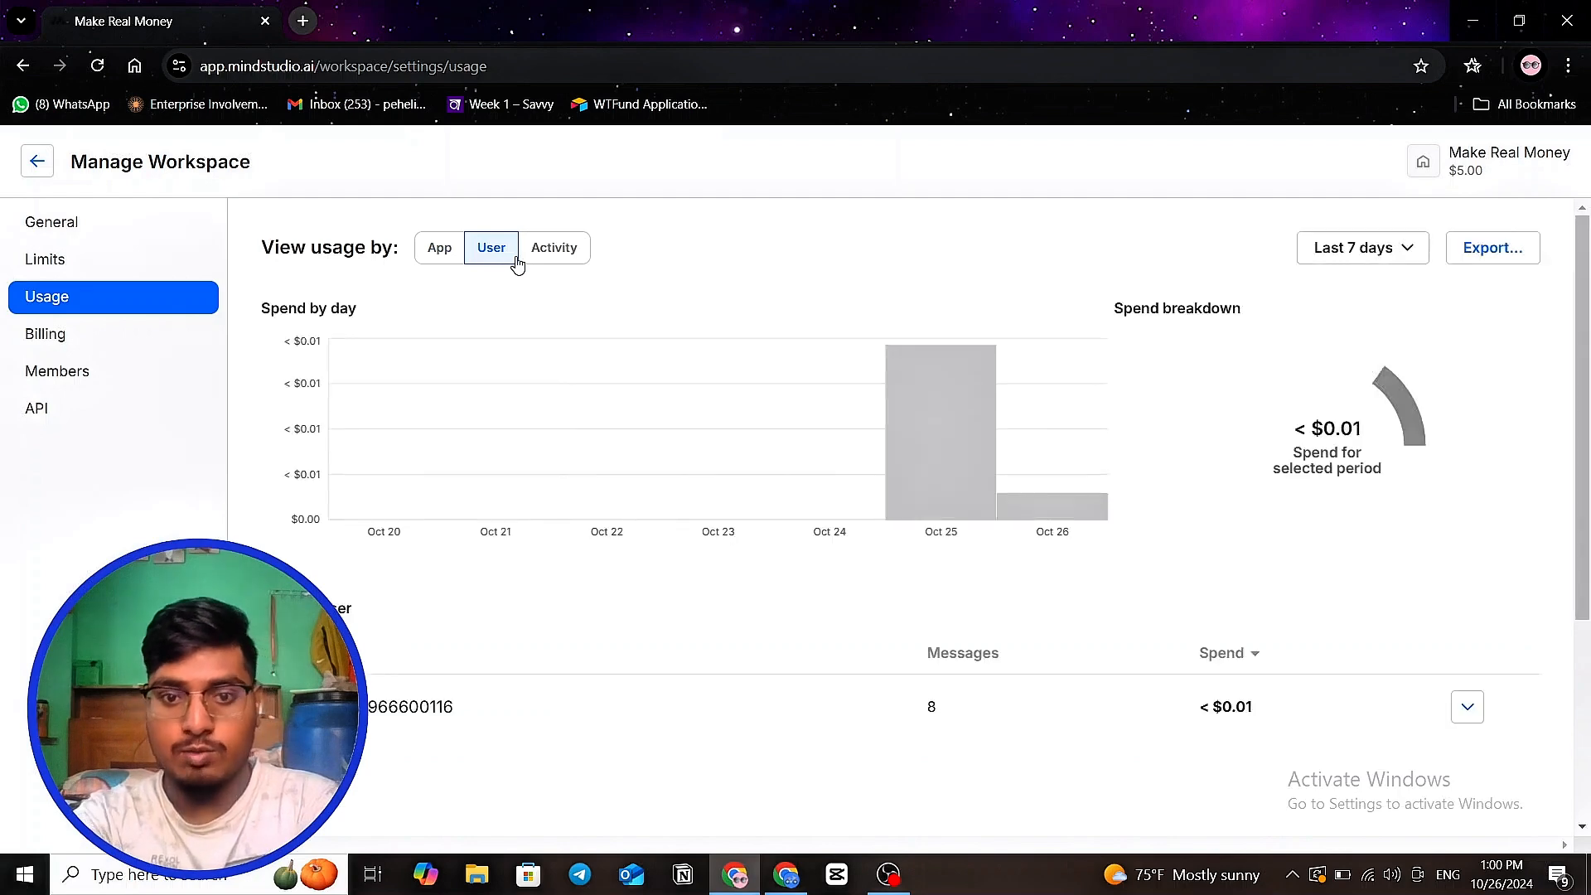
{"action": "scroll", "coordinate": [572, 373], "scroll_direction": "down", "scroll_amount": 3}
{"action": "scroll", "coordinate": [572, 547], "scroll_direction": "up", "scroll_amount": 3}
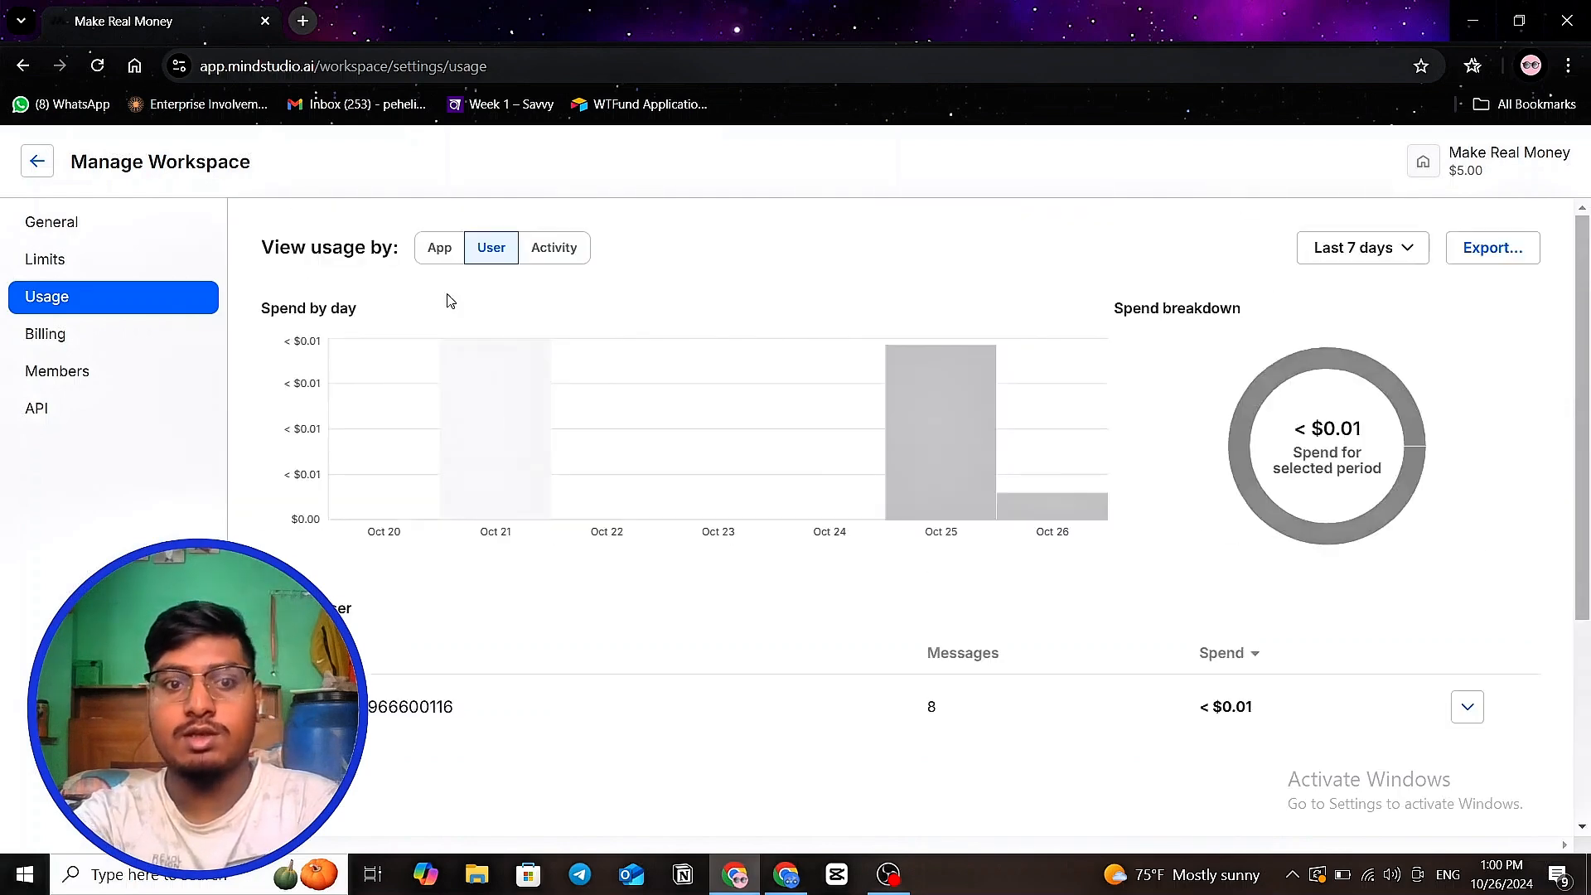
- View the workspace usage by activity and examine the messages and spend per model
{"action": "left_click", "coordinate": [558, 259]}
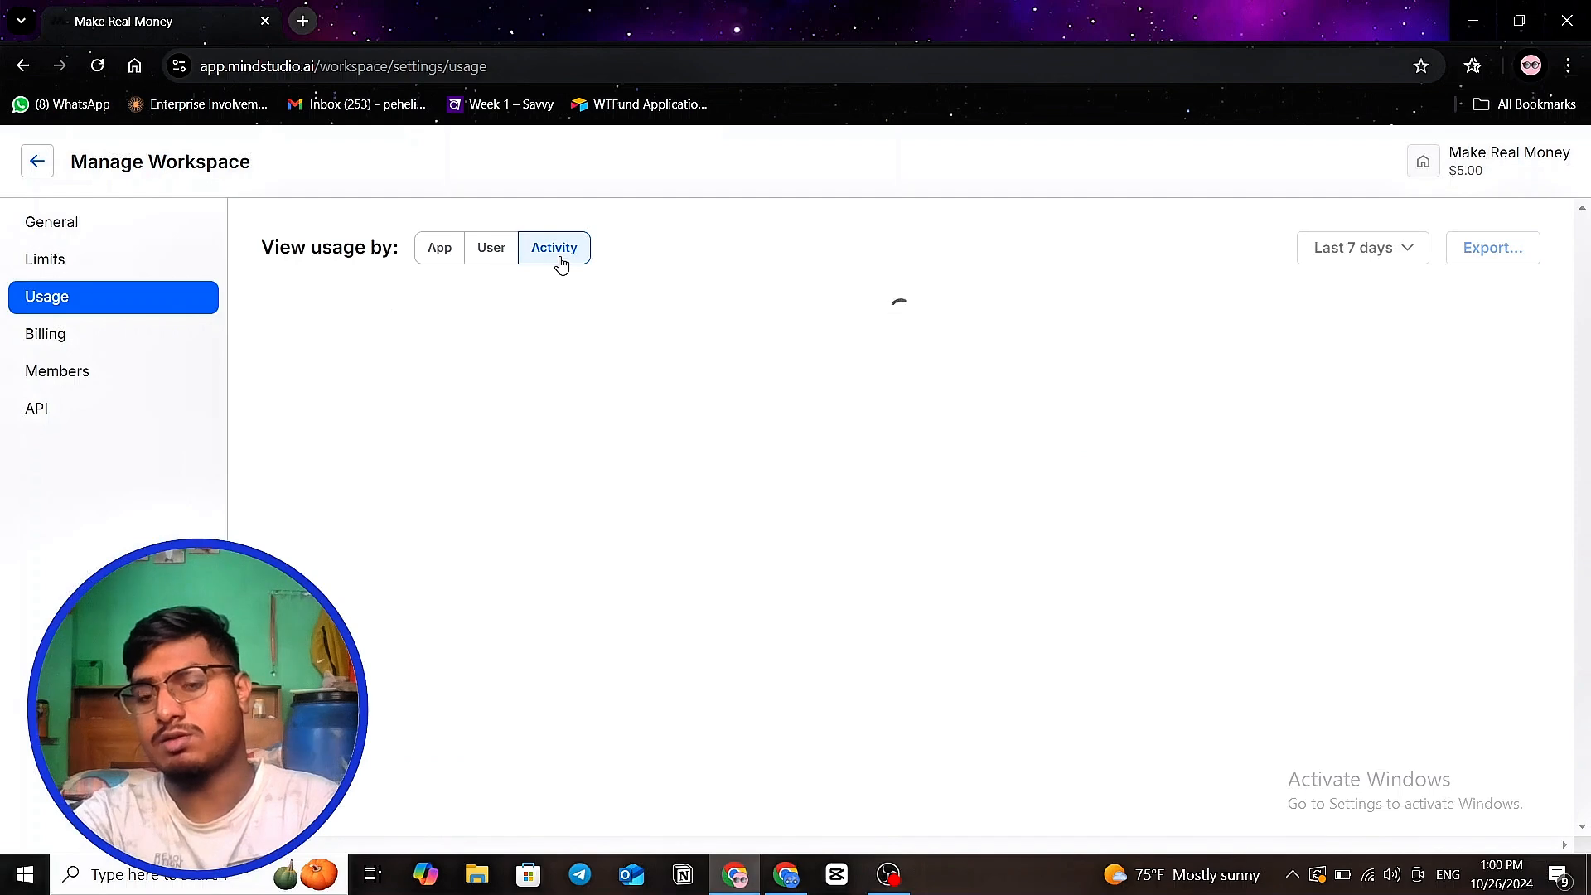
{"action": "scroll", "coordinate": [589, 494], "scroll_direction": "down", "scroll_amount": 3}
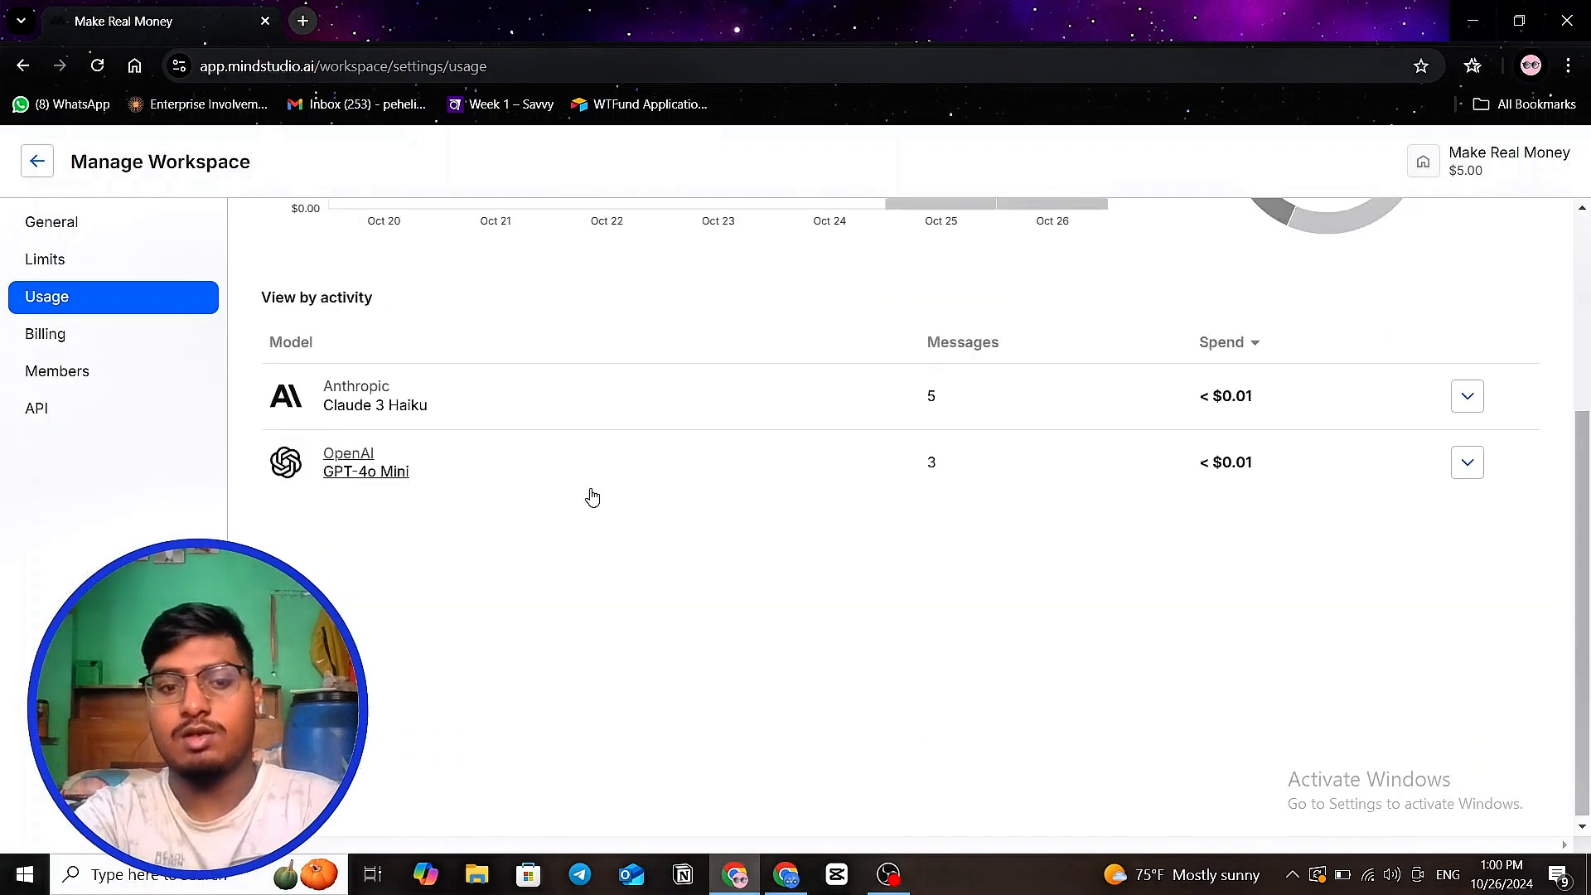
{"action": "scroll", "coordinate": [589, 525], "scroll_direction": "up", "scroll_amount": 3}
{"action": "scroll", "coordinate": [589, 532], "scroll_direction": "down", "scroll_amount": 3}
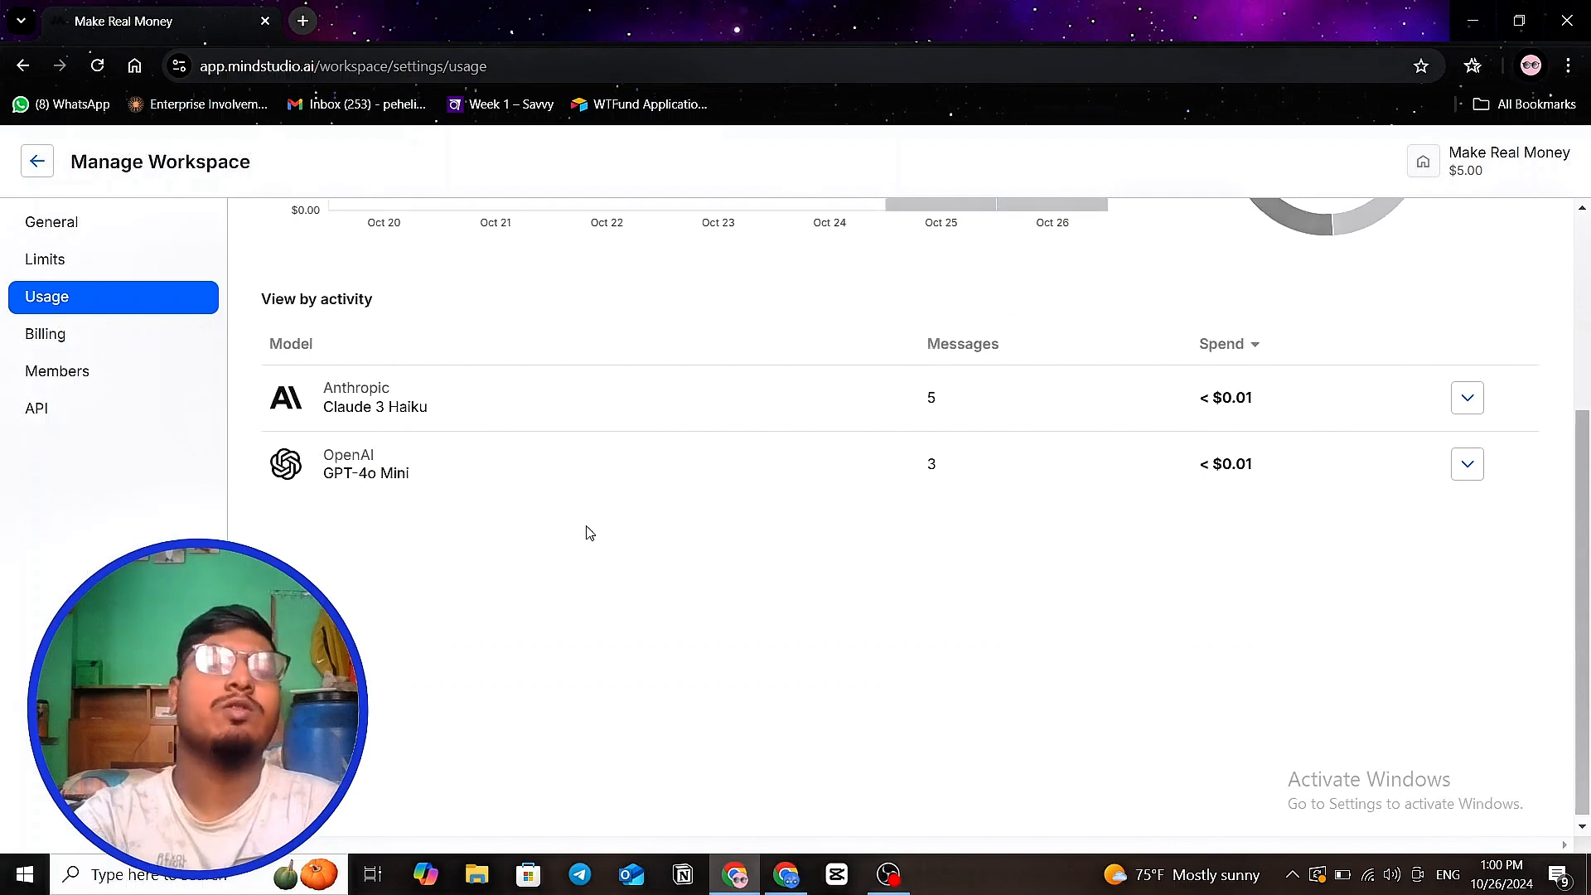
{"action": "scroll", "coordinate": [587, 531], "scroll_direction": "up", "scroll_amount": 3}
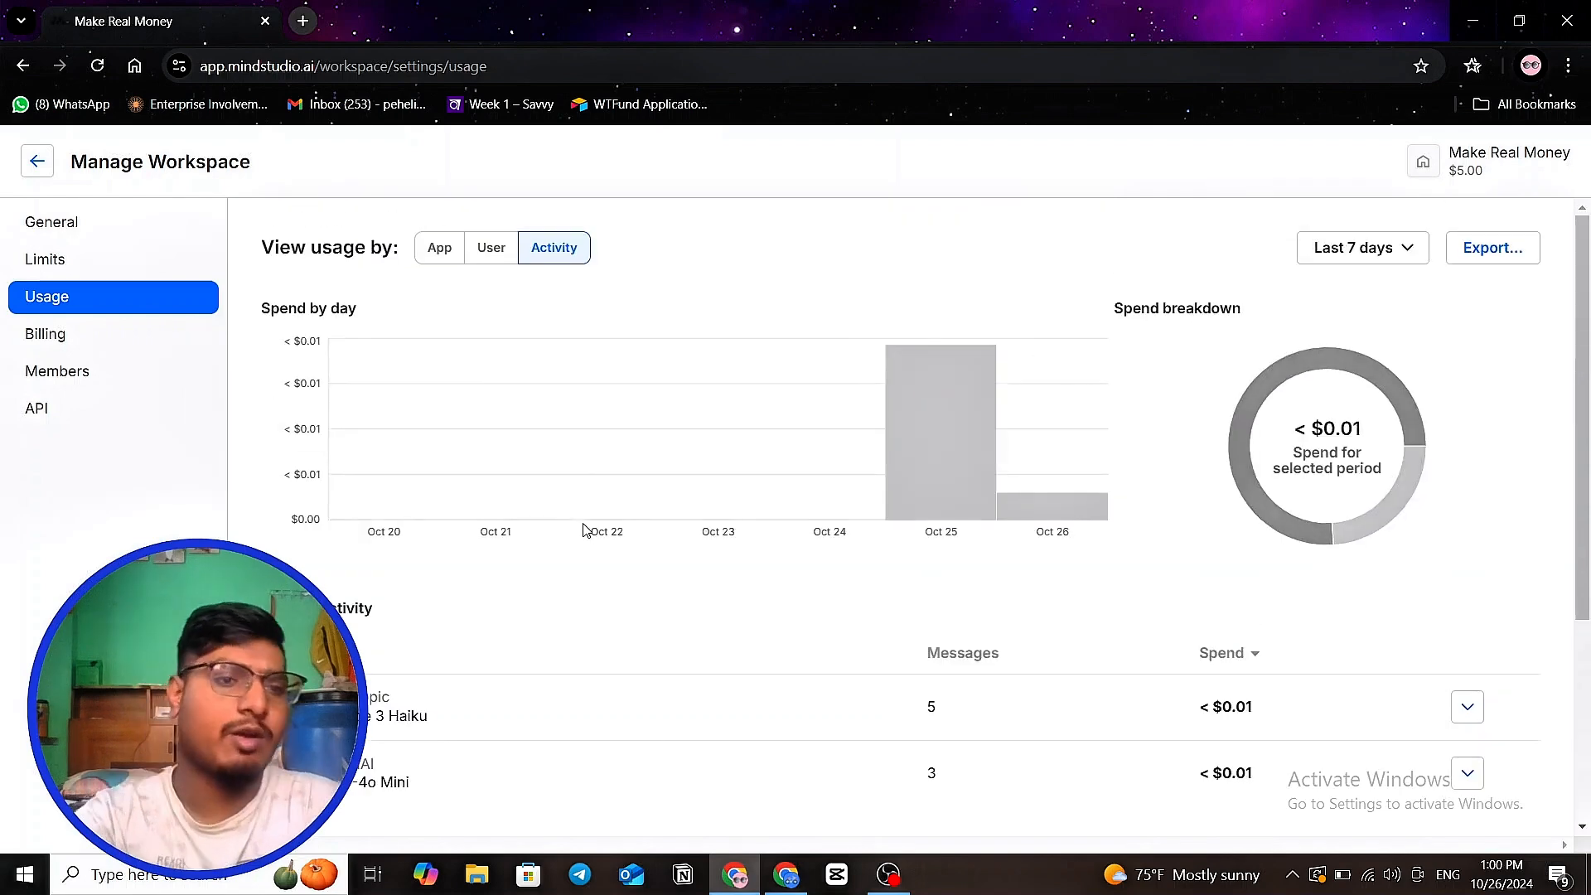
- Review the workspace's billing page, including plan, credit balance and billing info
{"action": "left_click", "coordinate": [56, 335]}
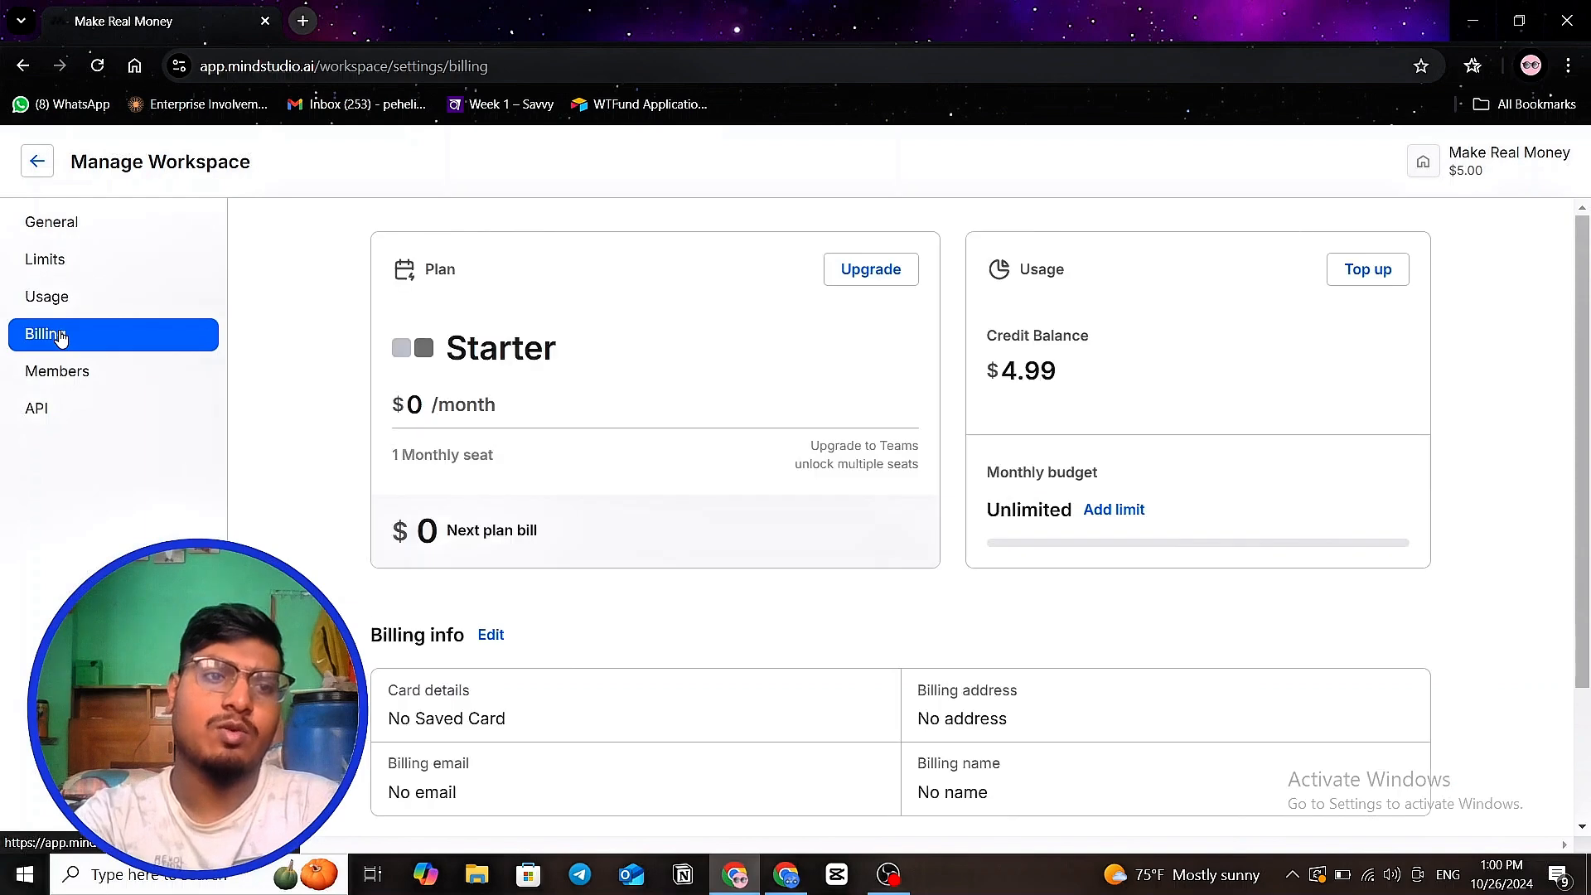
{"action": "scroll", "coordinate": [452, 412], "scroll_direction": "down", "scroll_amount": 3}
{"action": "scroll", "coordinate": [460, 417], "scroll_direction": "up", "scroll_amount": 3}
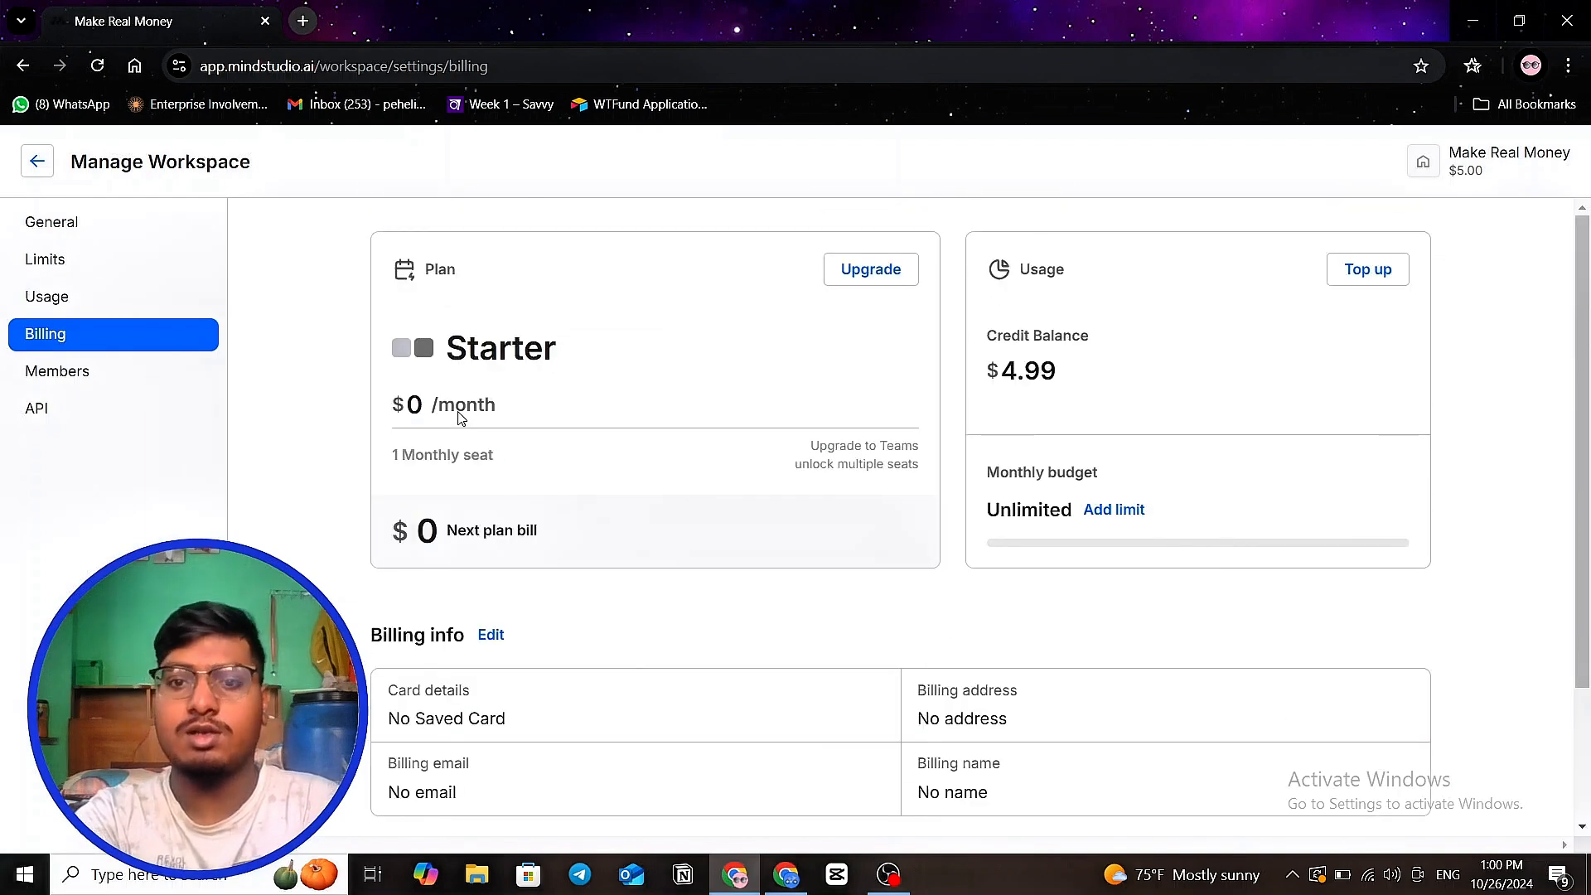
- Check the rest of the billing page, including monthly budget, top-up option and recent receipts
{"action": "scroll", "coordinate": [1052, 312], "scroll_direction": "down", "scroll_amount": 3}
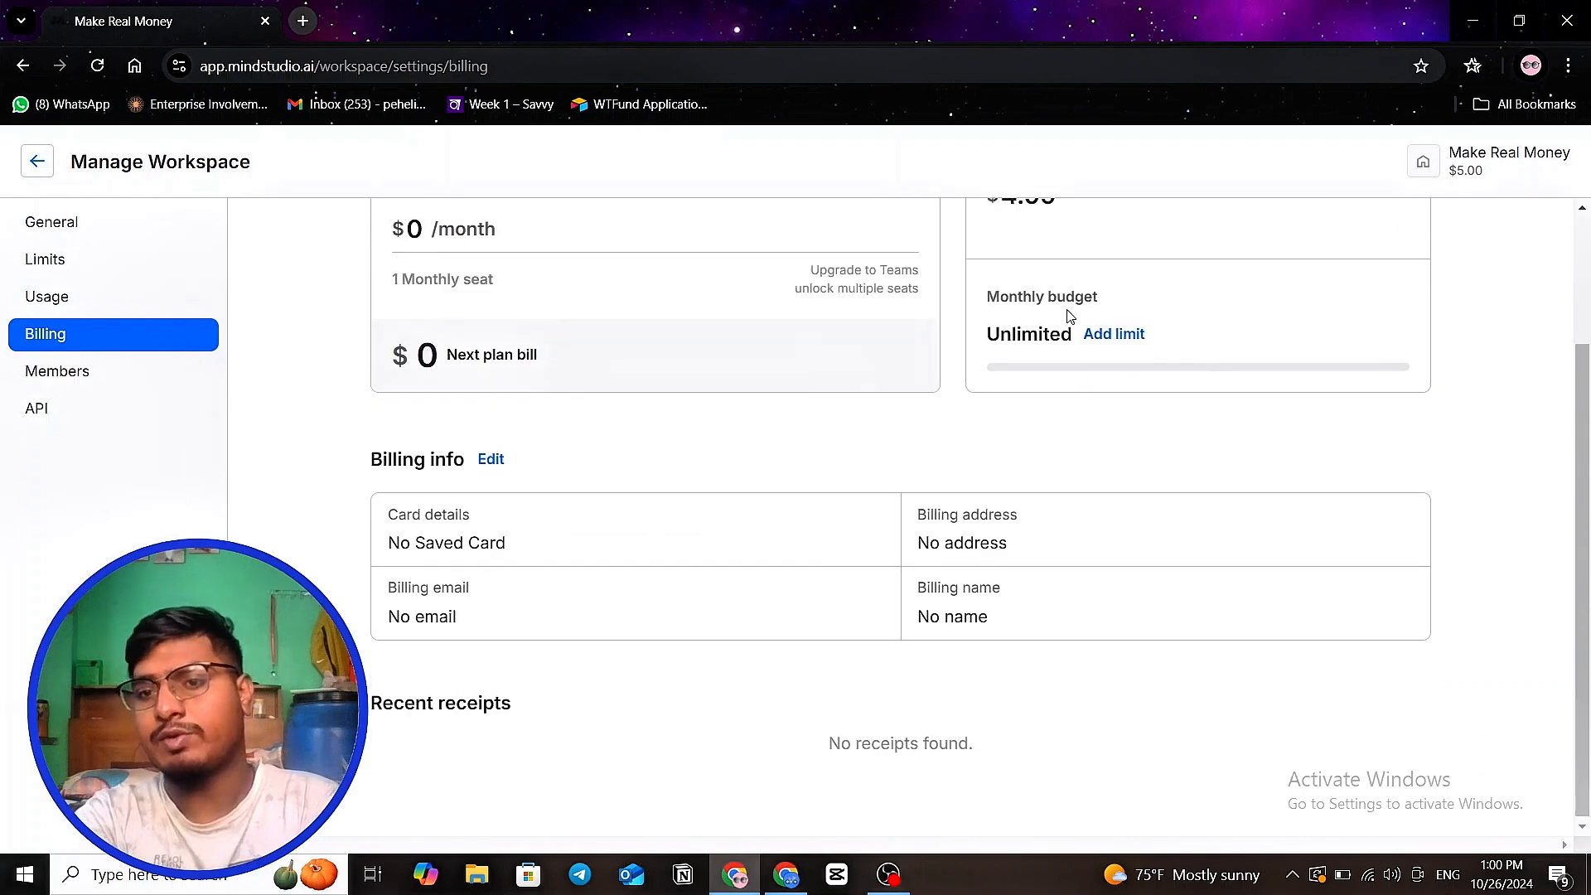
{"action": "scroll", "coordinate": [1069, 315], "scroll_direction": "up", "scroll_amount": 2}
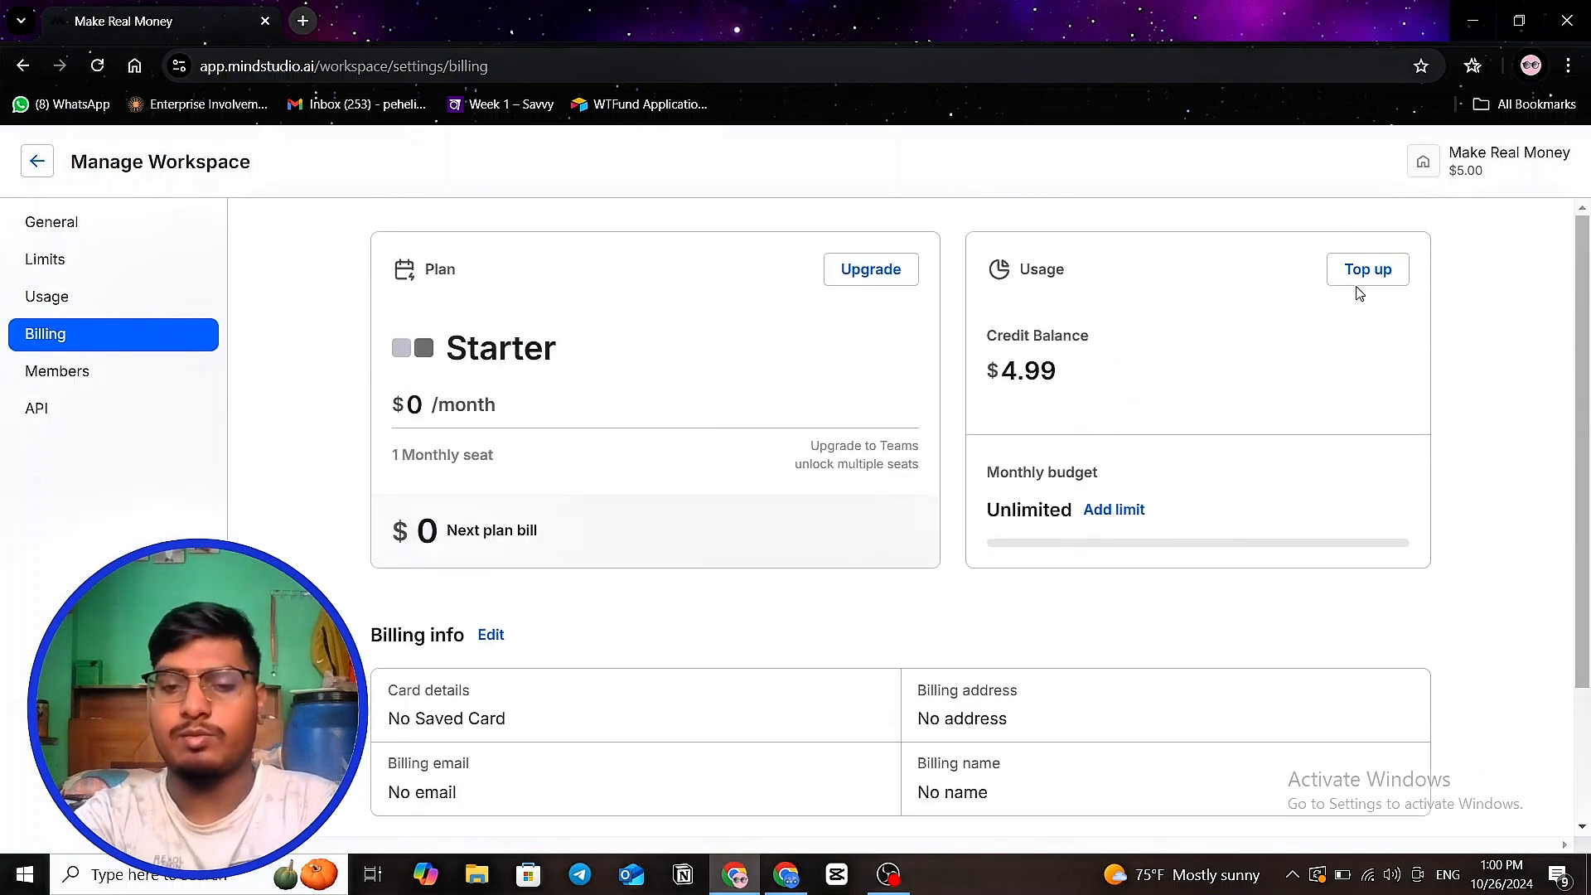
{"action": "scroll", "coordinate": [1090, 205], "scroll_direction": "down", "scroll_amount": 2}
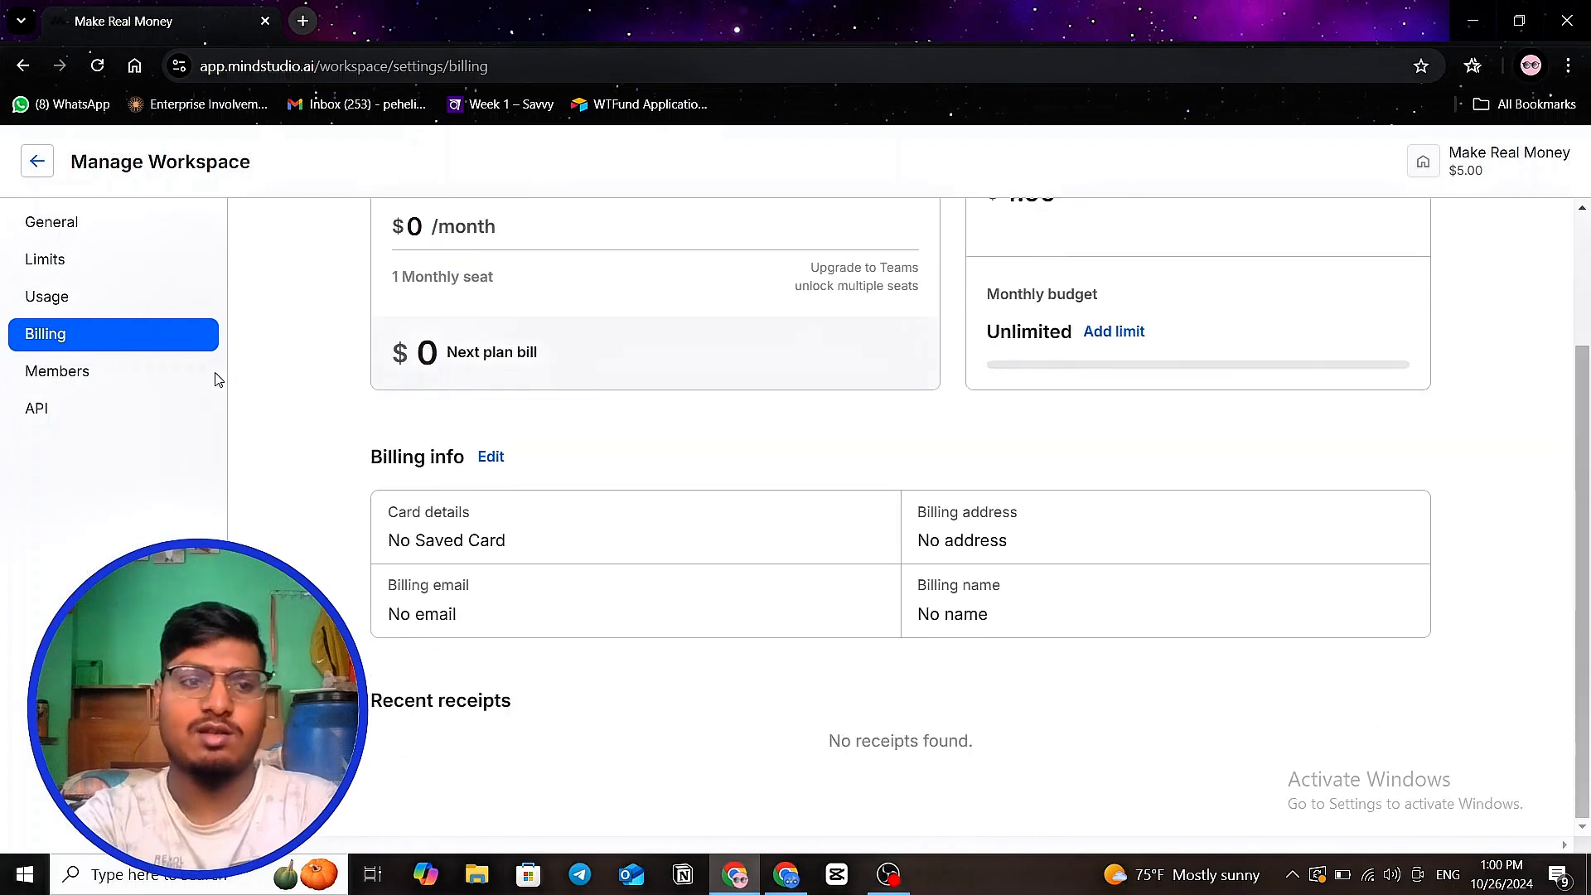
- View the workspace's members and API access settings, and return to the workspace's default AI
{"action": "left_click", "coordinate": [100, 382]}
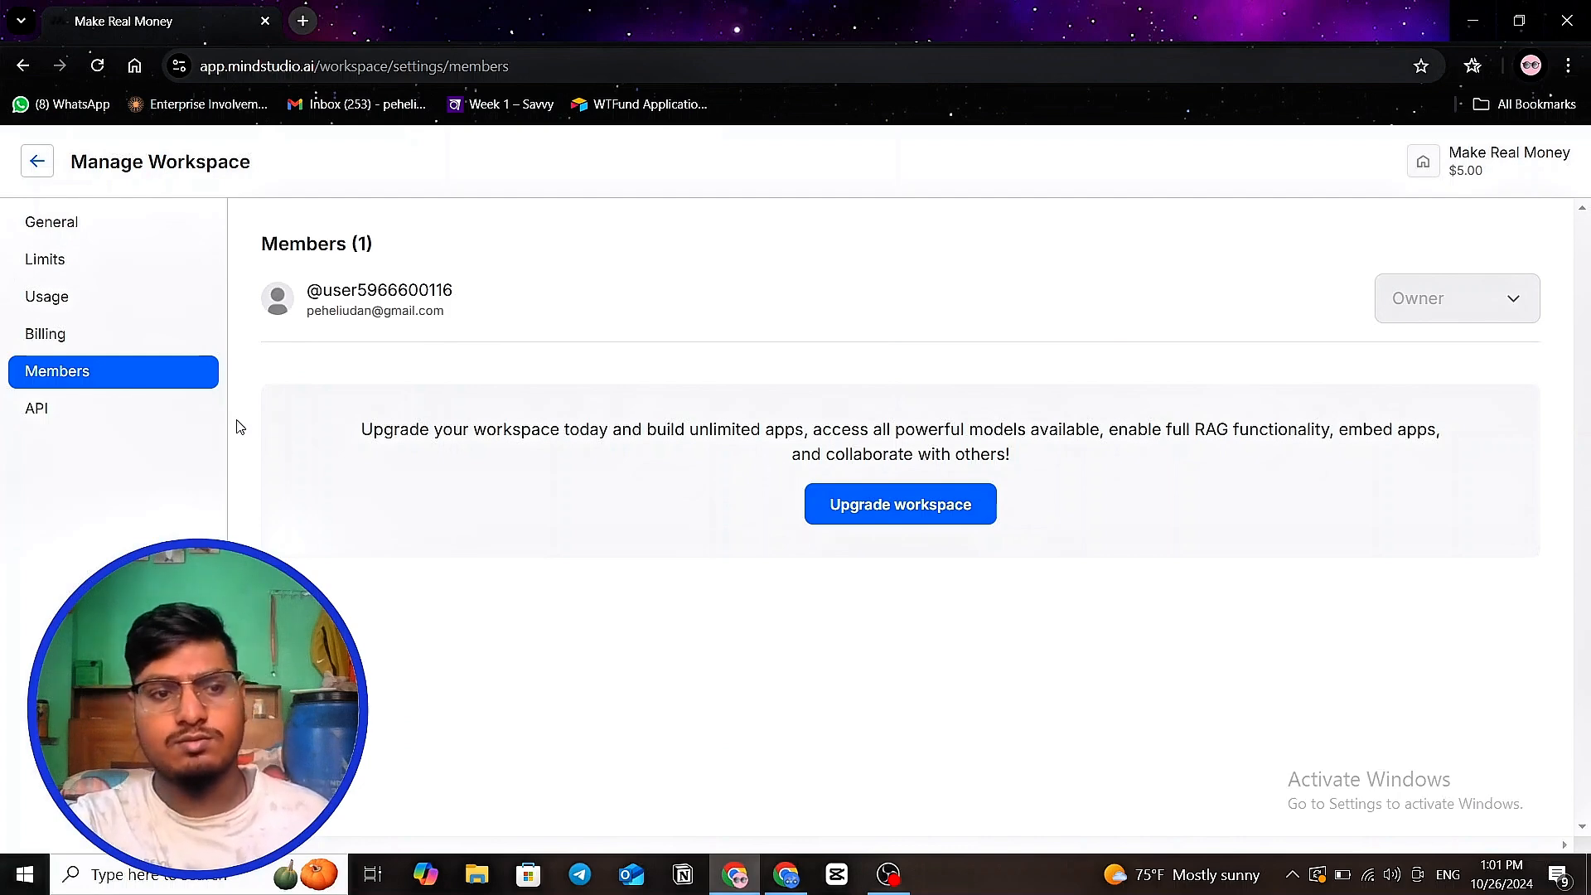
{"action": "left_click", "coordinate": [42, 411]}
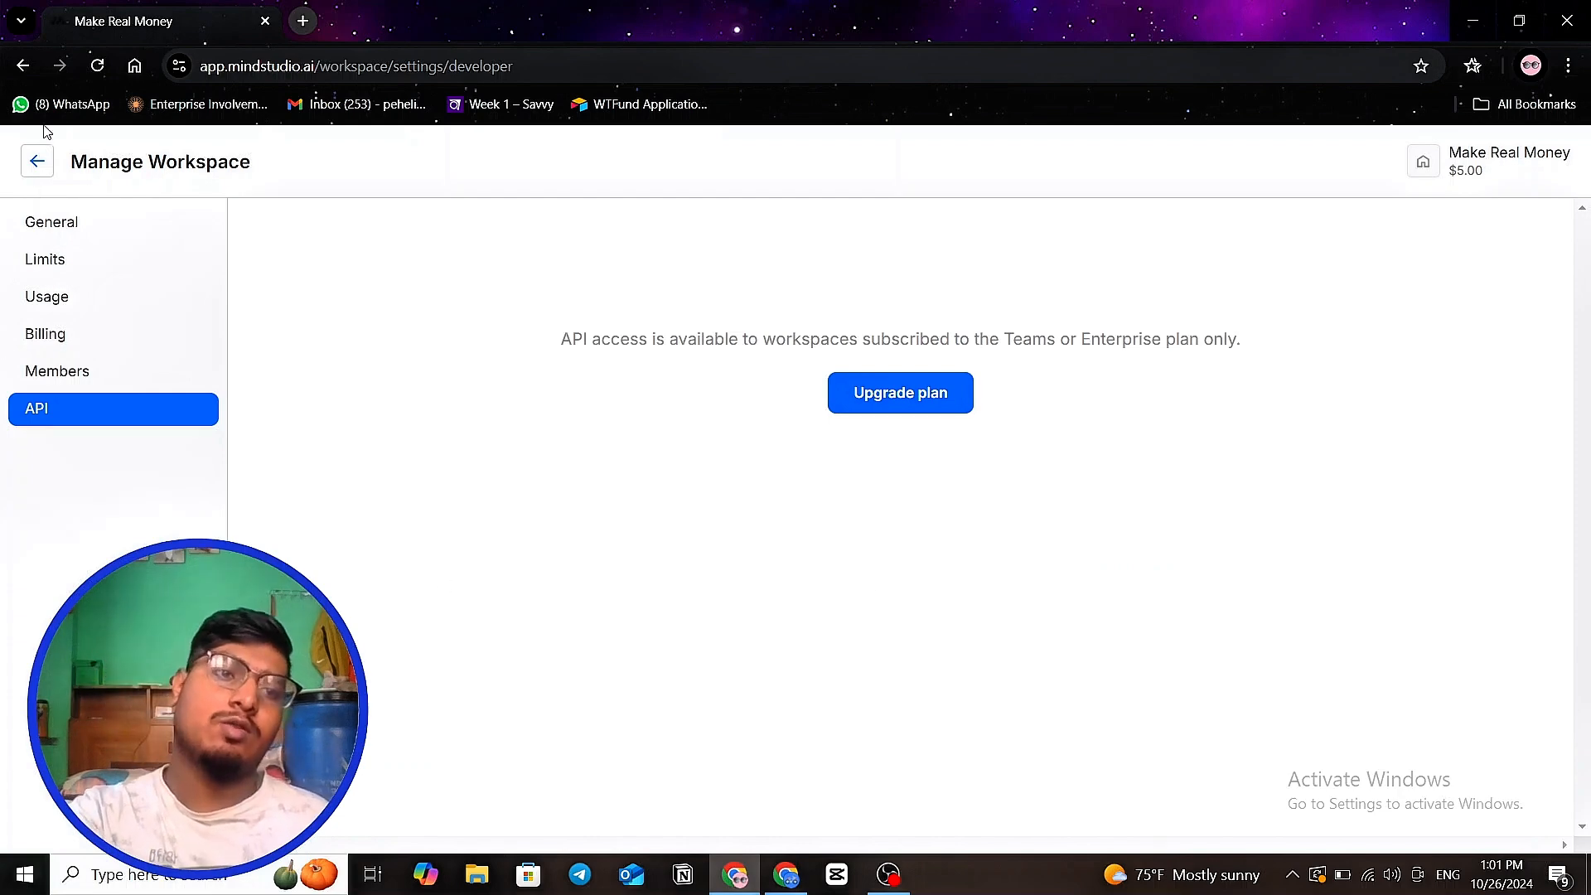
{"action": "left_click", "coordinate": [38, 161]}
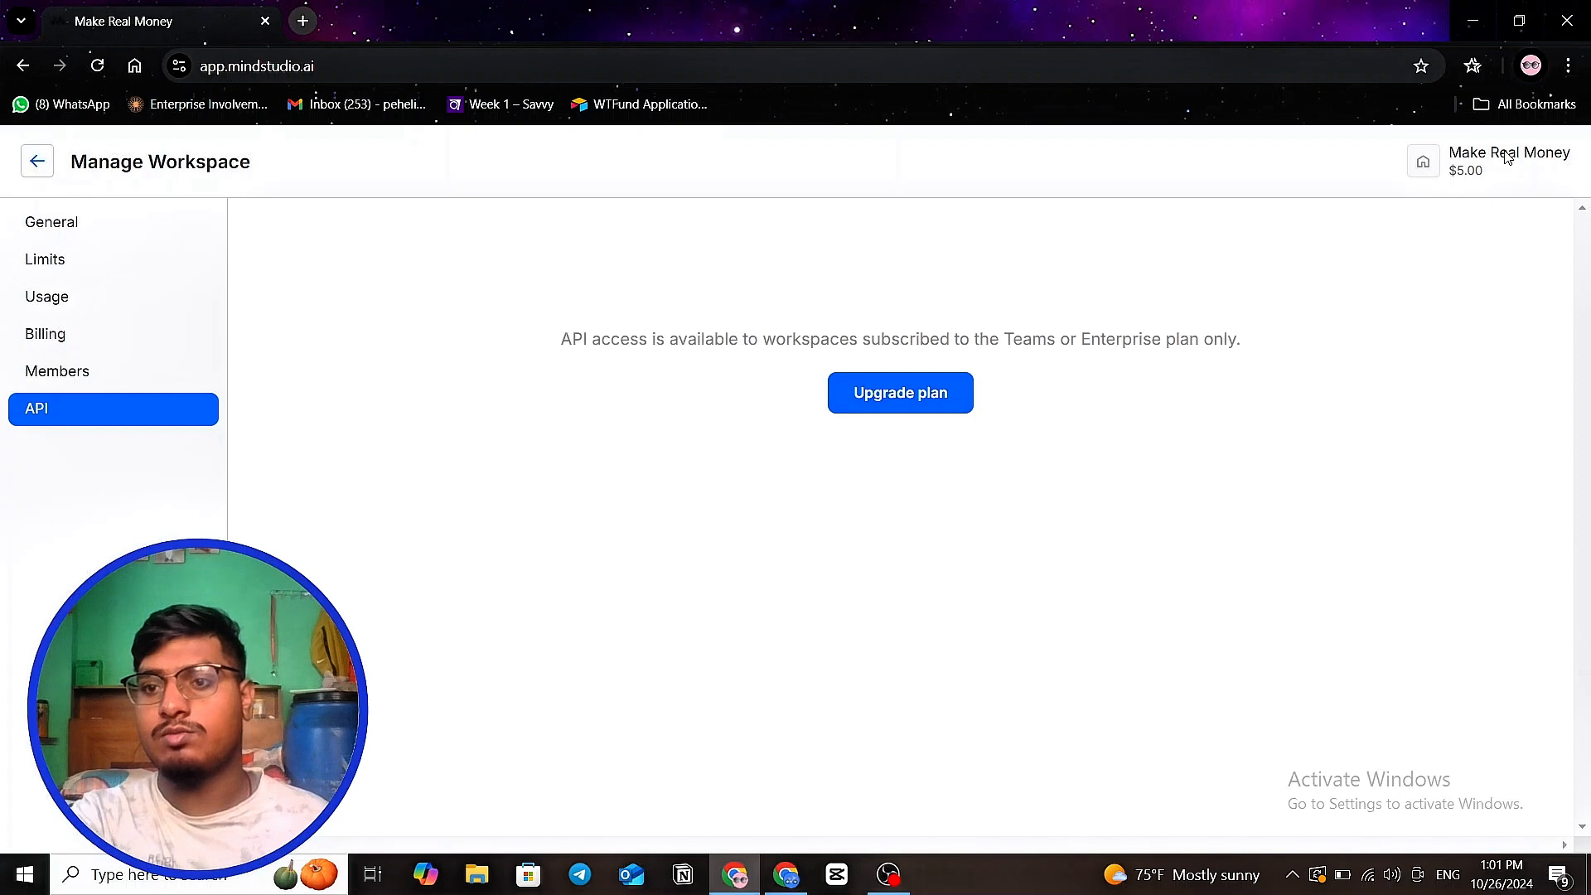
{"action": "left_click", "coordinate": [1477, 616]}
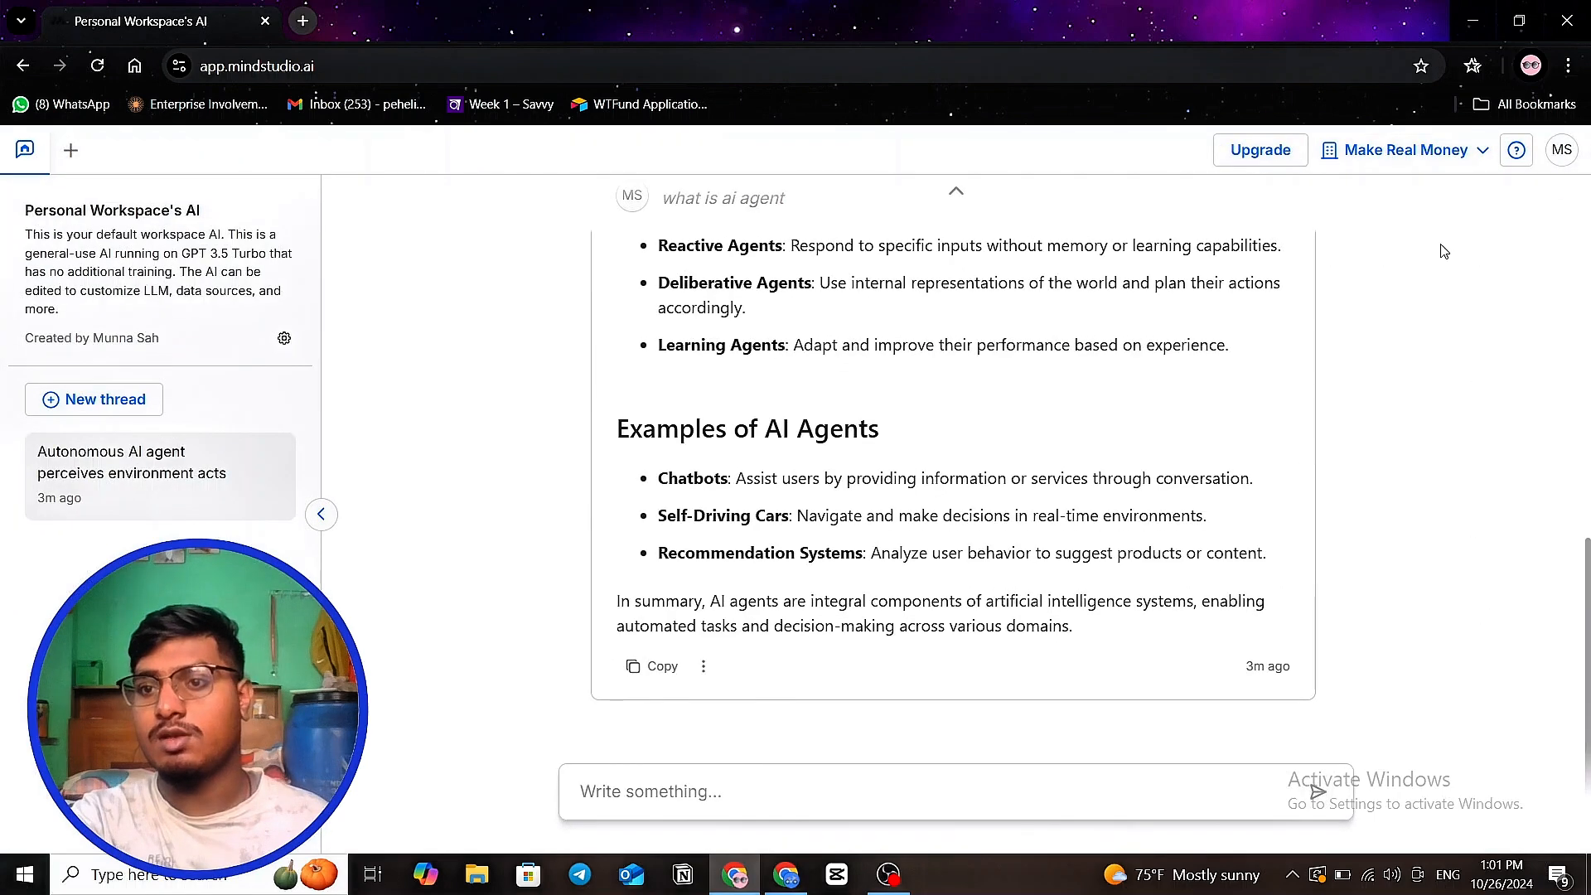
- Open the MindStudio Learn page from the help resources and browse down to the feature guides
{"action": "left_click", "coordinate": [1517, 155]}
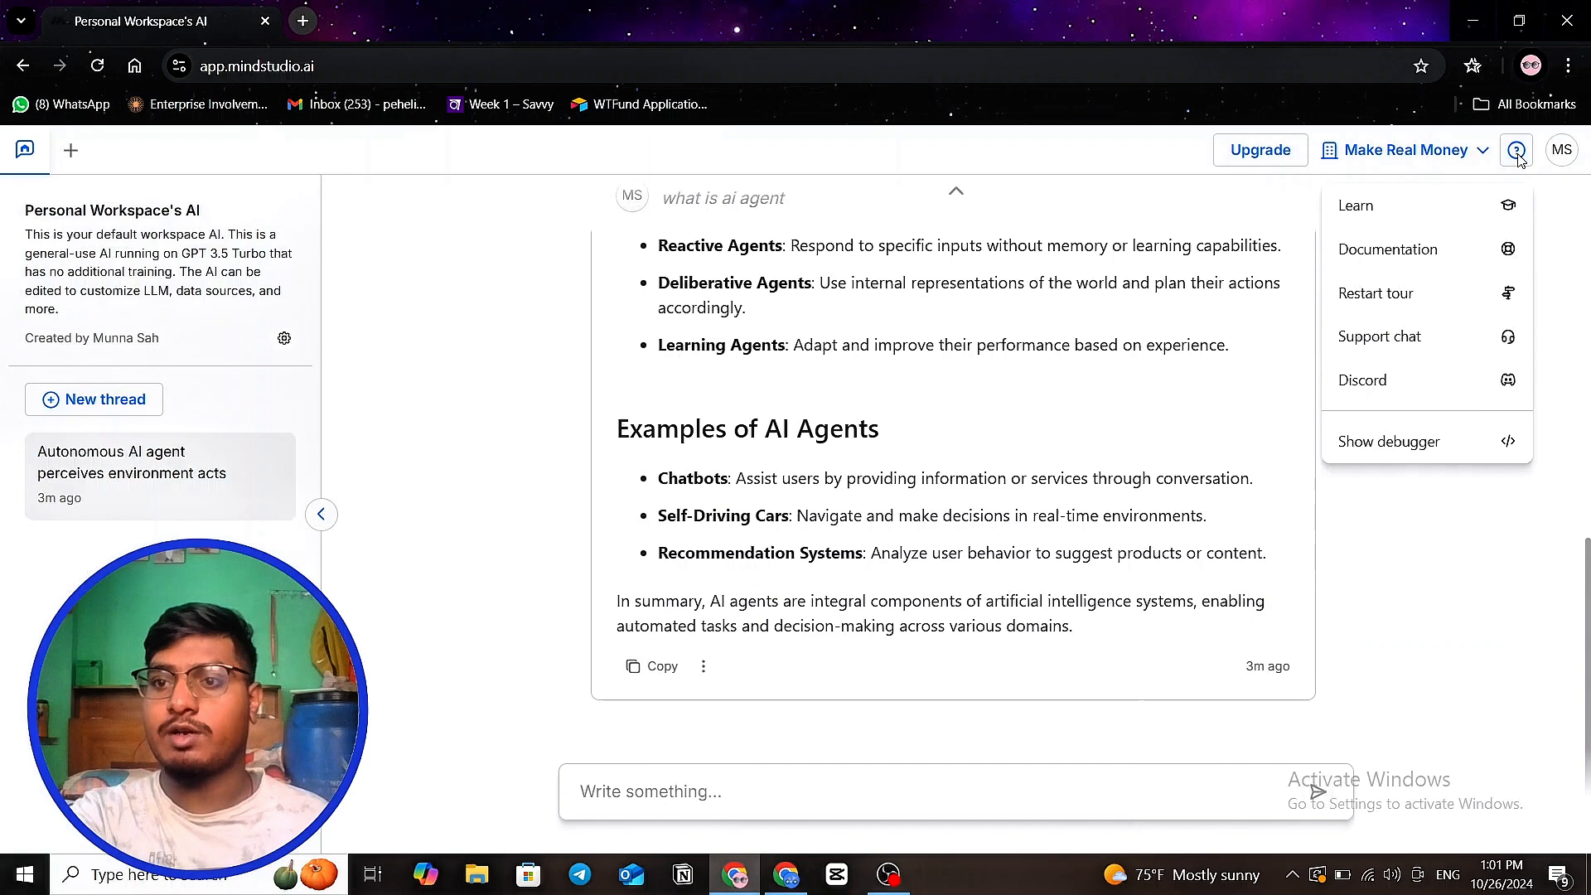
{"action": "left_click", "coordinate": [1399, 207]}
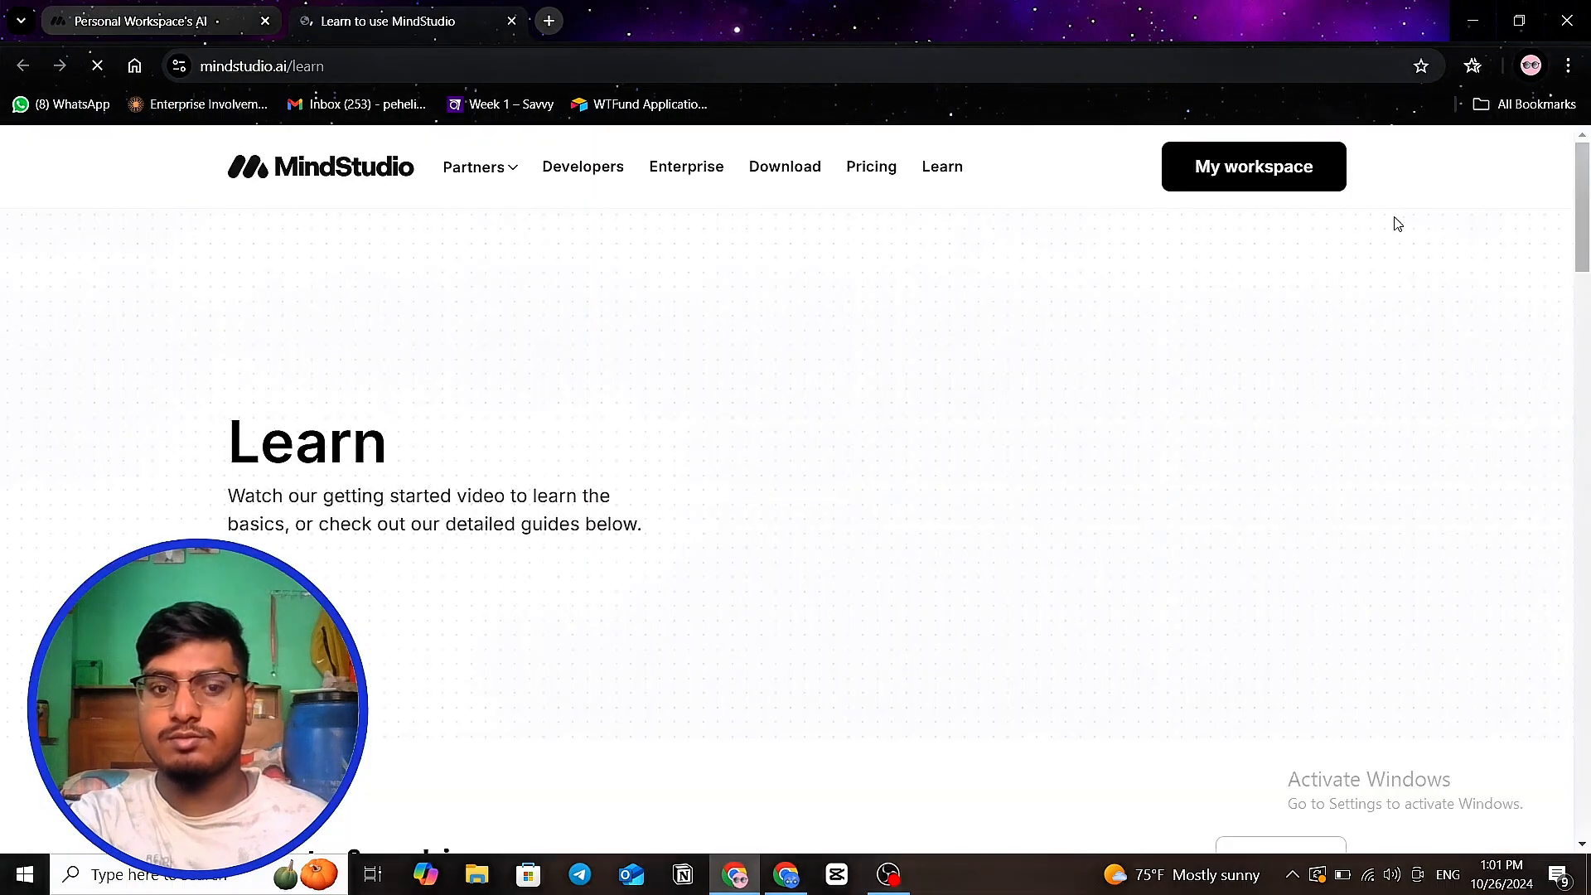
{"action": "scroll", "coordinate": [1256, 320], "scroll_direction": "down", "scroll_amount": 3}
{"action": "scroll", "coordinate": [1256, 320], "scroll_direction": "down", "scroll_amount": 9}
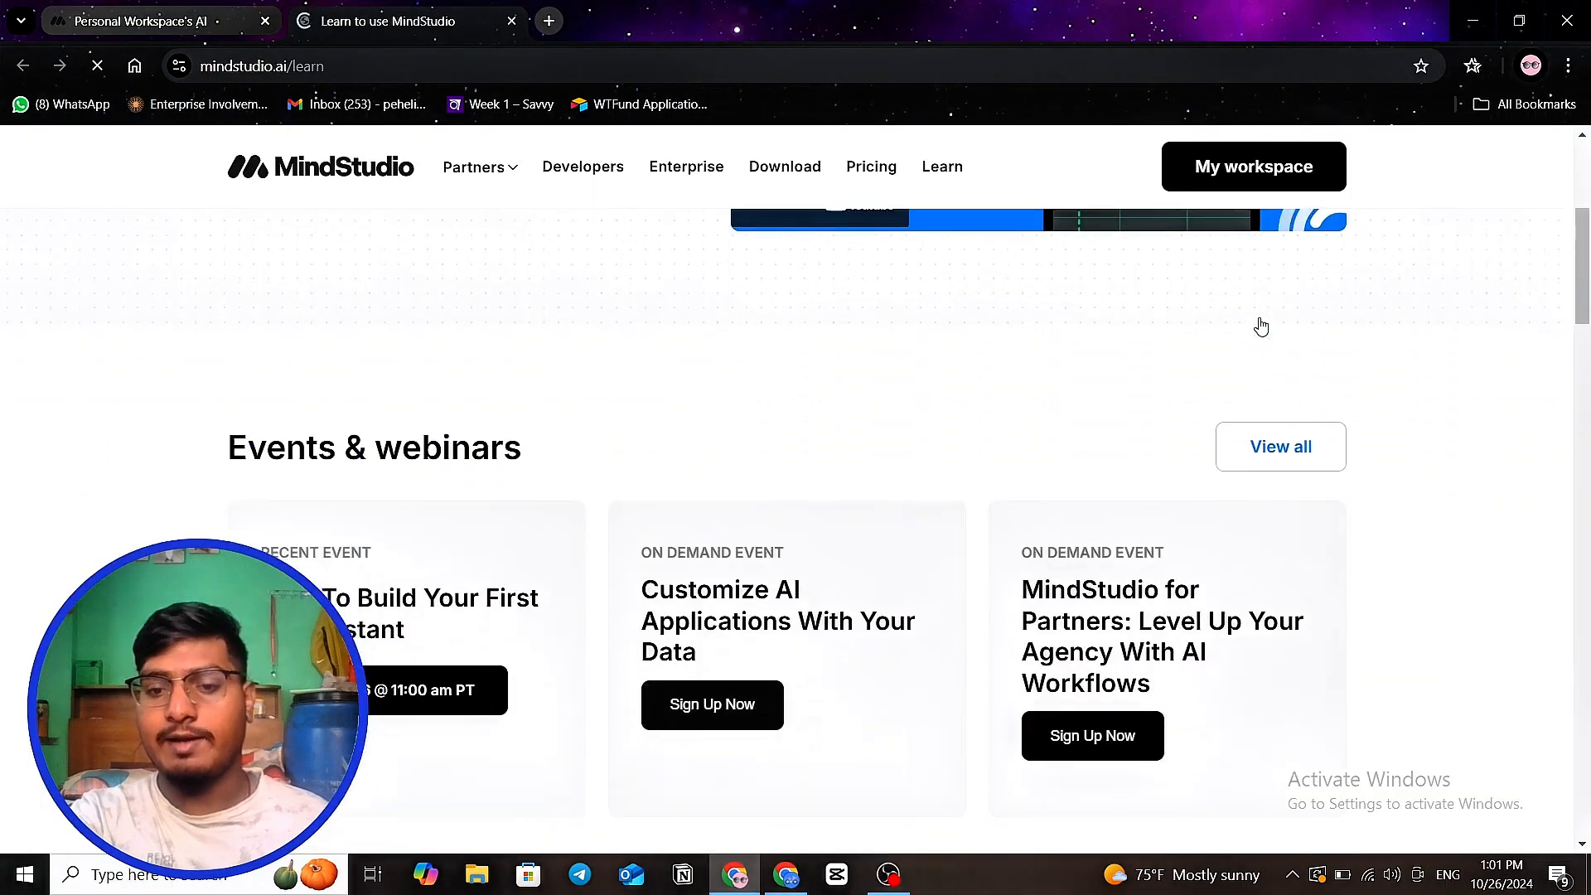
{"action": "scroll", "coordinate": [695, 367], "scroll_direction": "down", "scroll_amount": 6}
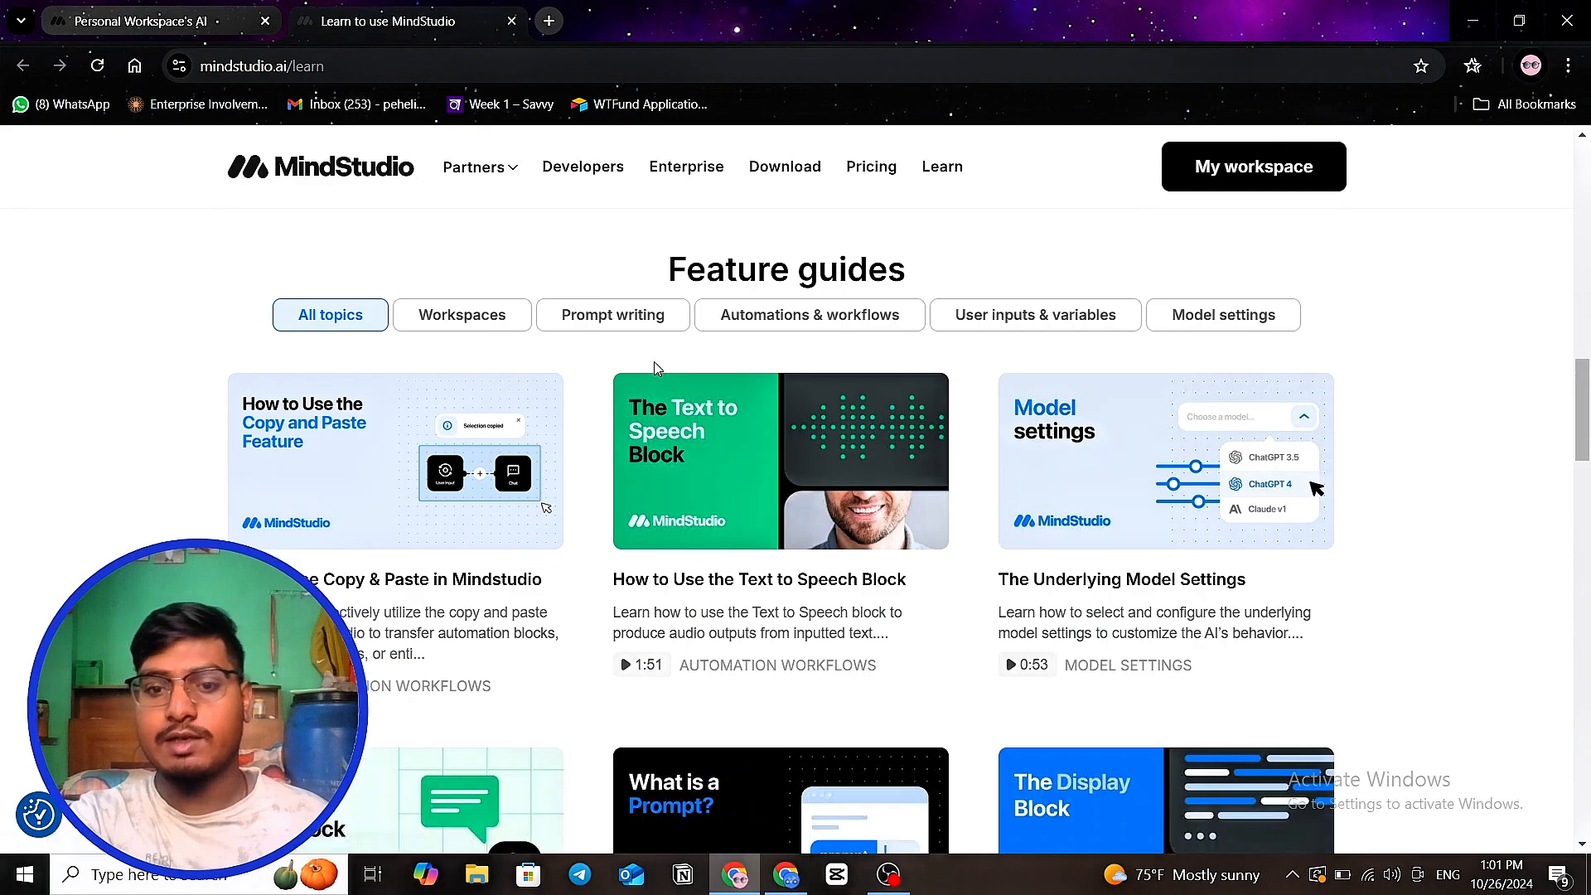
- Examine the feature guide videos covering automation blocks, prompt writing and model settings
{"action": "scroll", "coordinate": [659, 389], "scroll_direction": "down", "scroll_amount": 4}
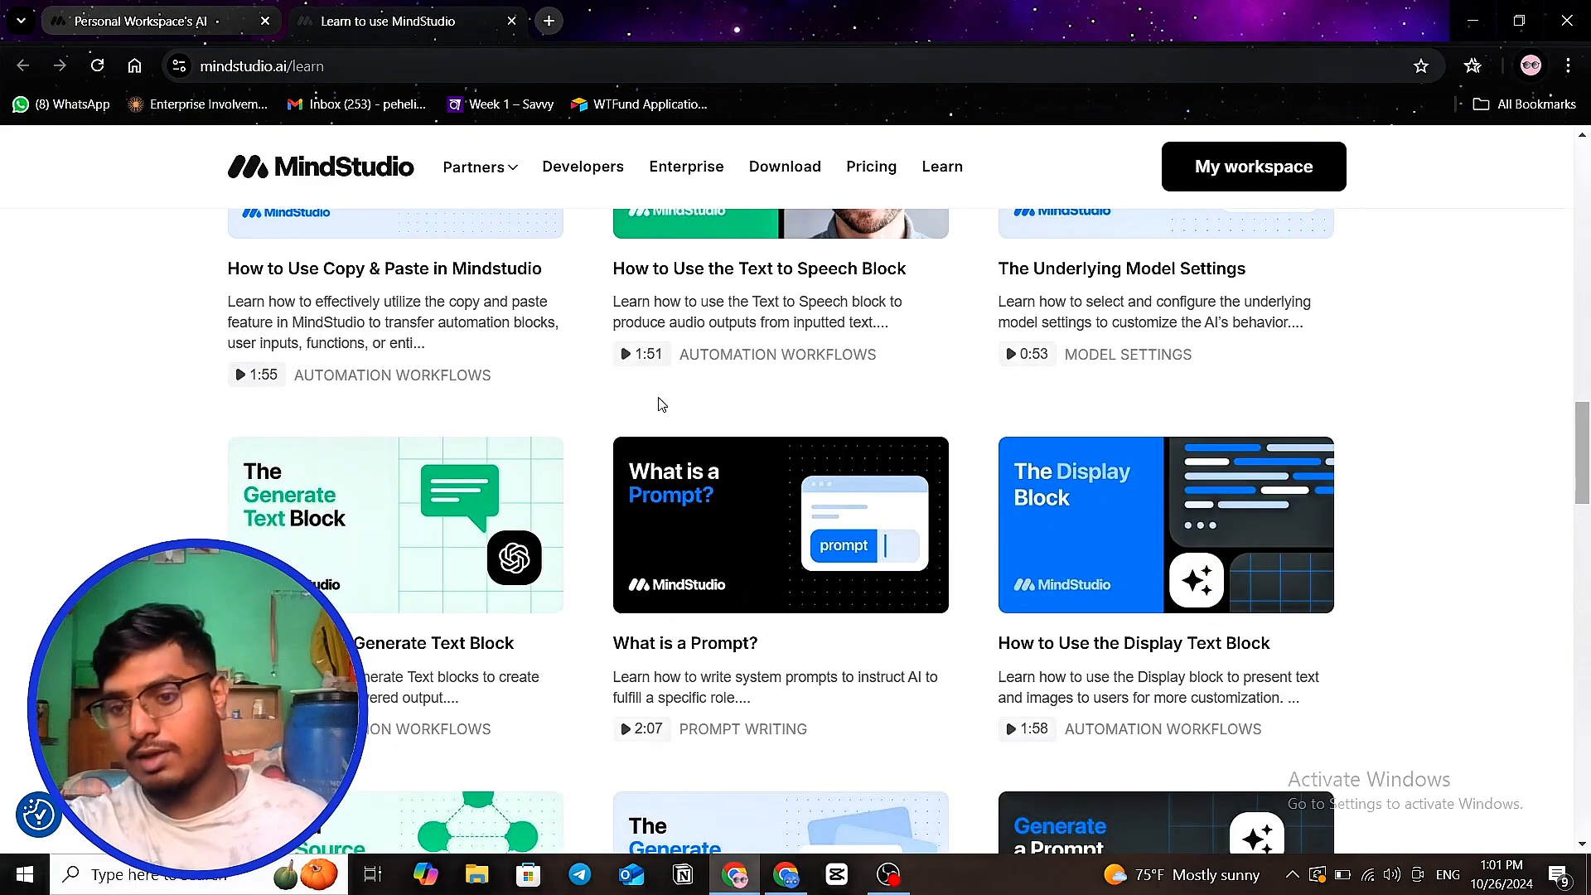
{"action": "scroll", "coordinate": [629, 402], "scroll_direction": "down", "scroll_amount": 3}
{"action": "scroll", "coordinate": [675, 580], "scroll_direction": "up", "scroll_amount": 7}
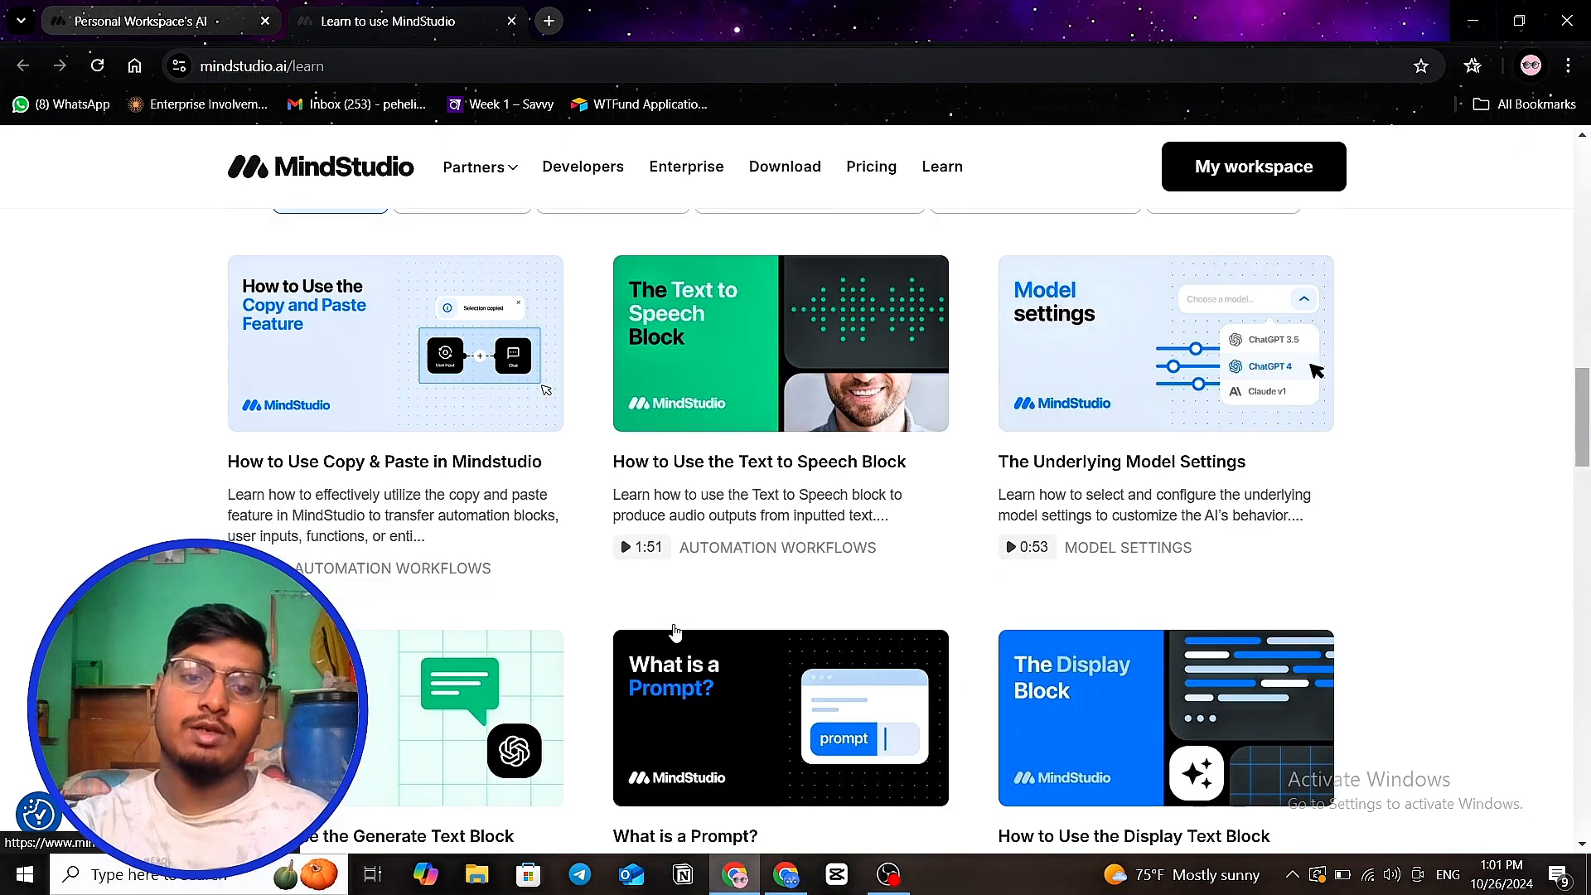
{"action": "scroll", "coordinate": [675, 632], "scroll_direction": "up", "scroll_amount": 4}
{"action": "scroll", "coordinate": [678, 625], "scroll_direction": "down", "scroll_amount": 3}
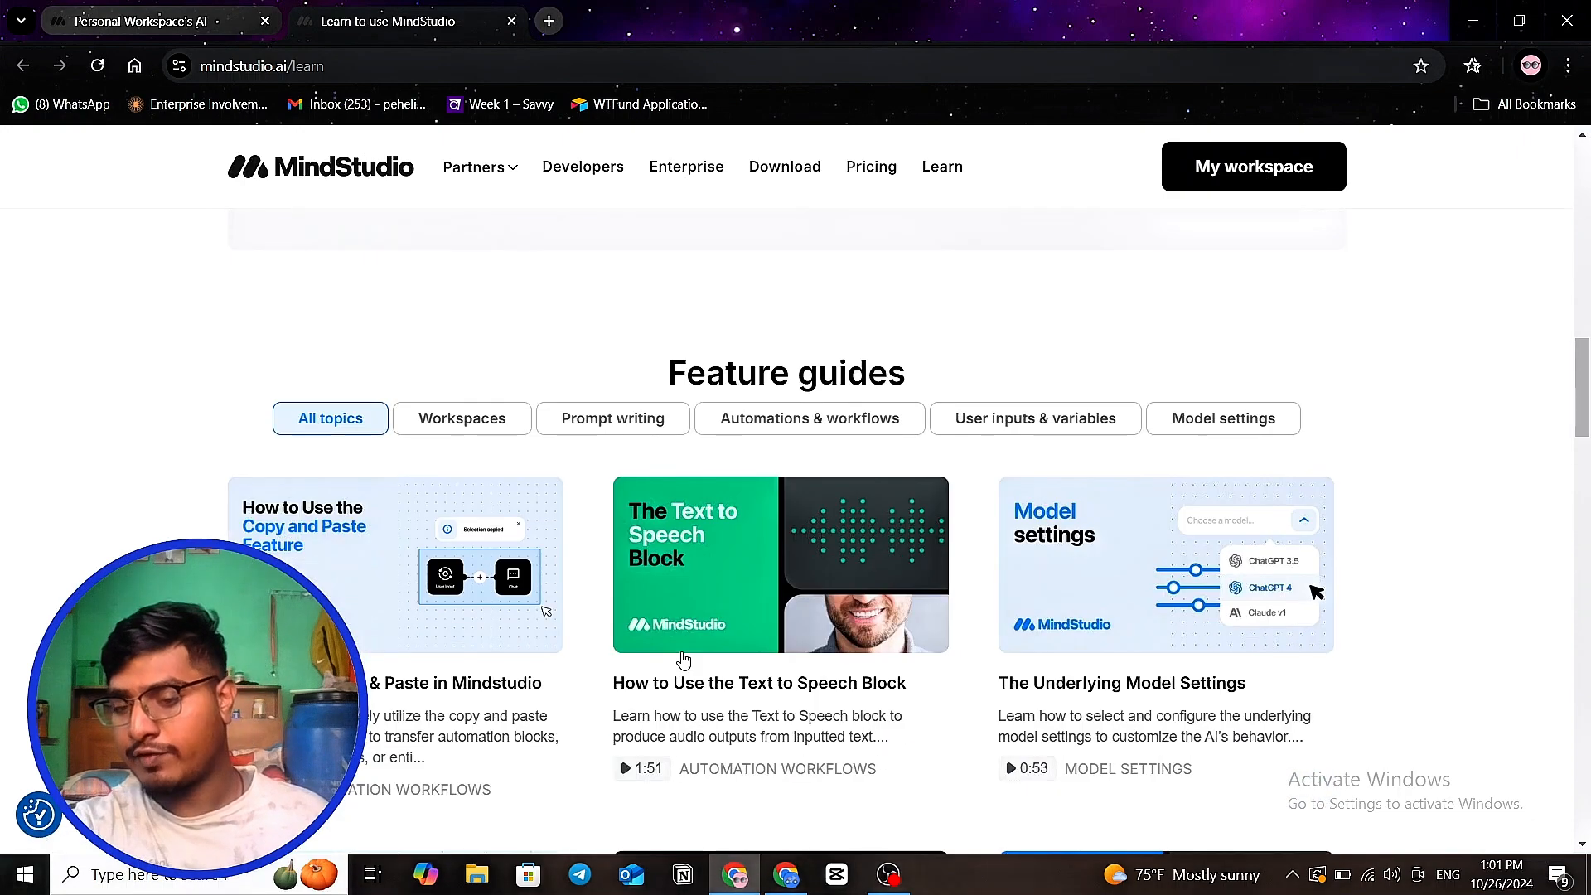
{"action": "scroll", "coordinate": [682, 659], "scroll_direction": "down", "scroll_amount": 4}
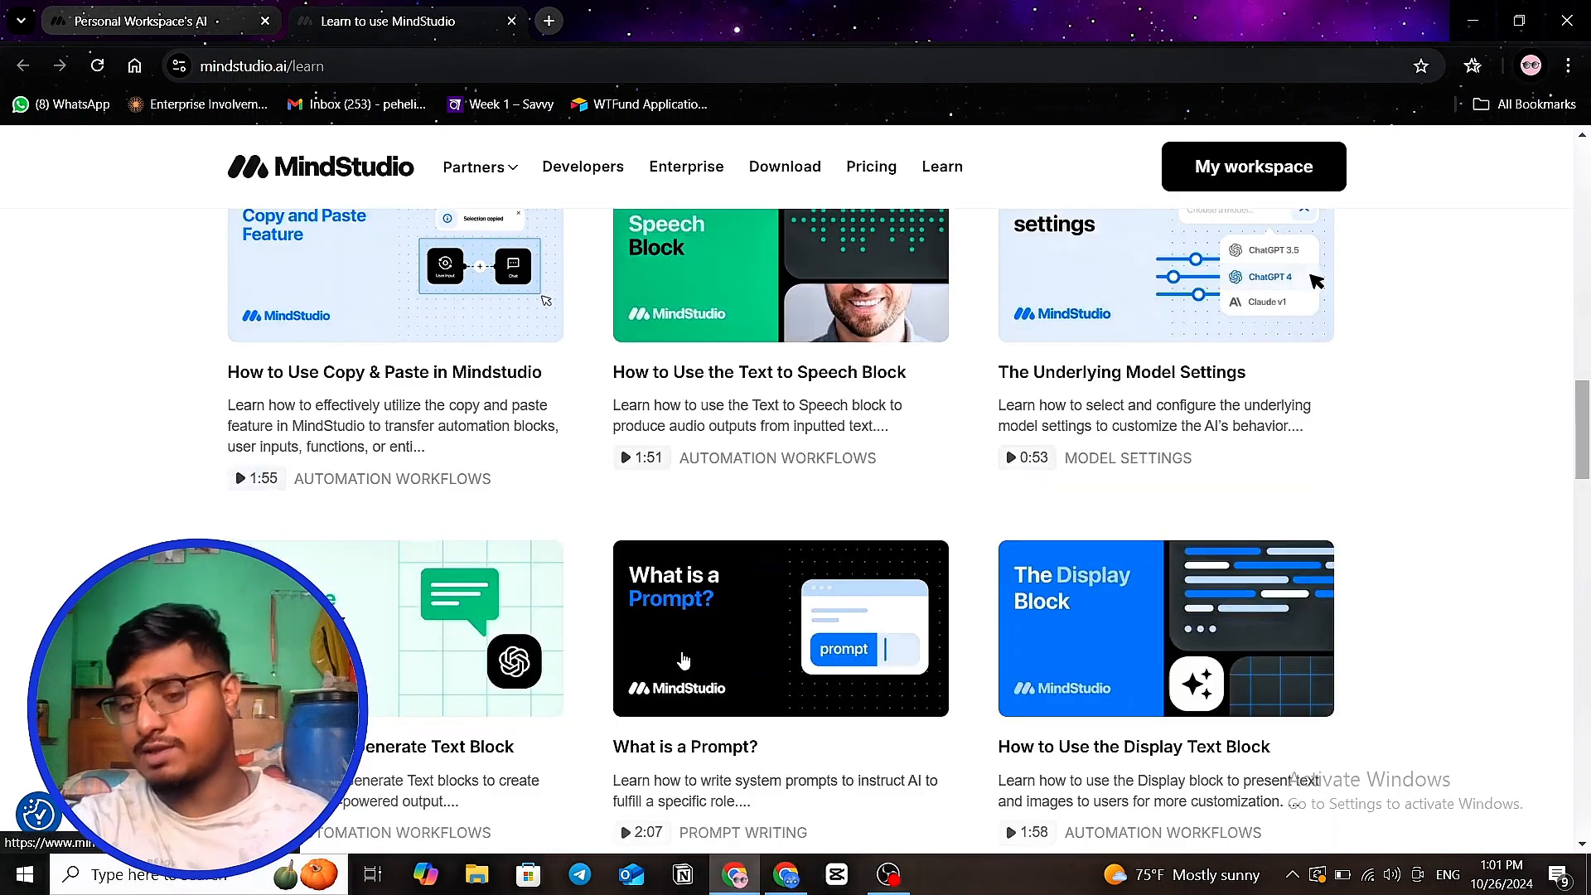
{"action": "scroll", "coordinate": [800, 621], "scroll_direction": "down", "scroll_amount": 3}
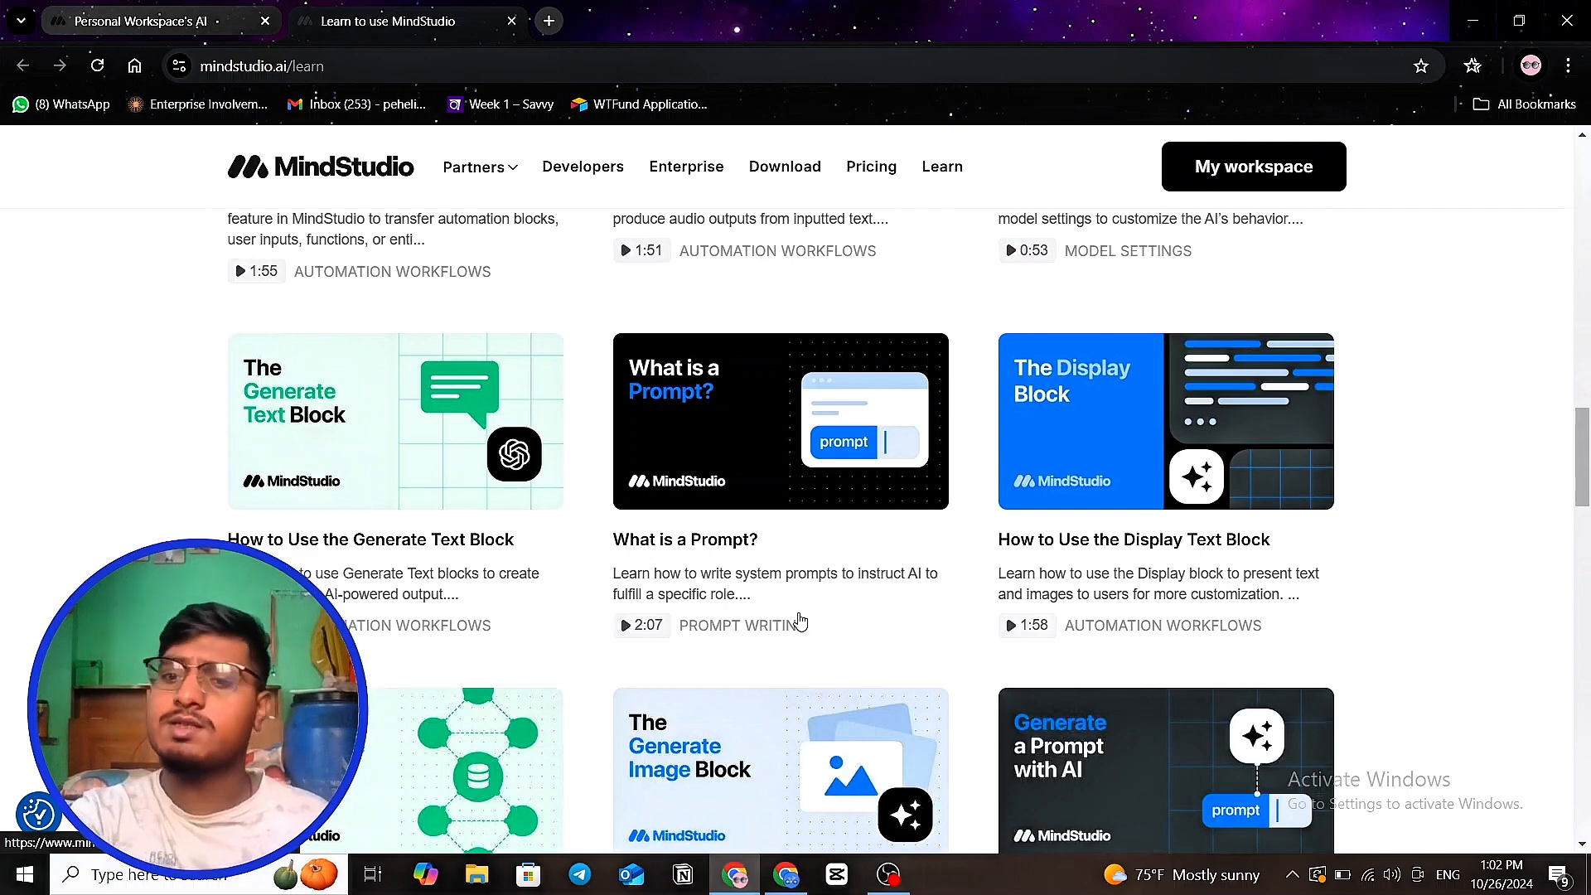
{"action": "scroll", "coordinate": [774, 604], "scroll_direction": "down", "scroll_amount": 3}
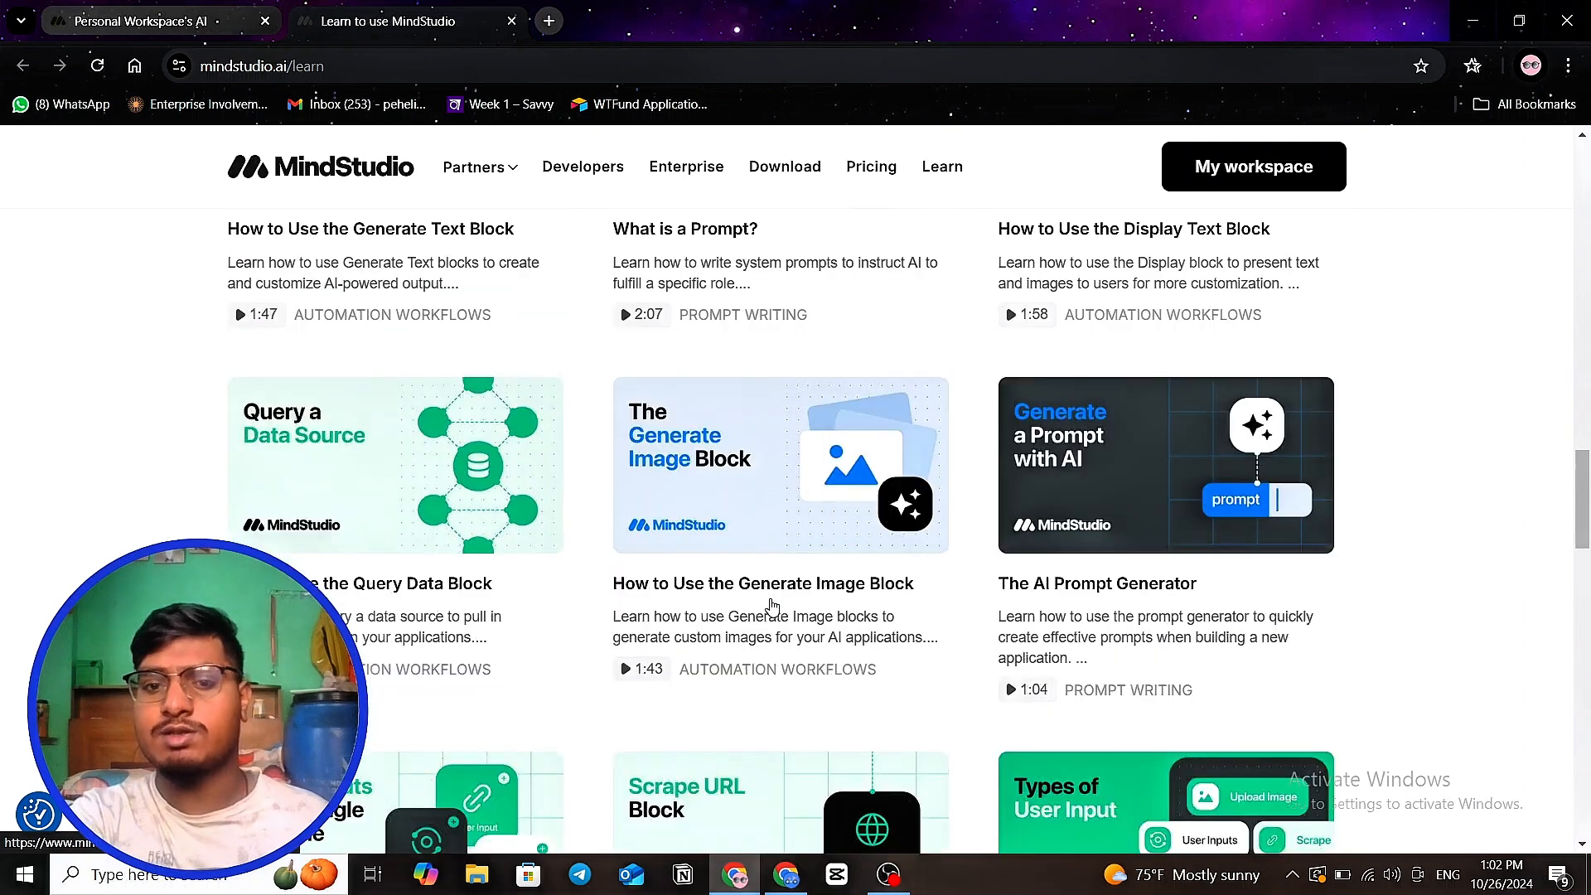
{"action": "scroll", "coordinate": [772, 607], "scroll_direction": "up", "scroll_amount": 5}
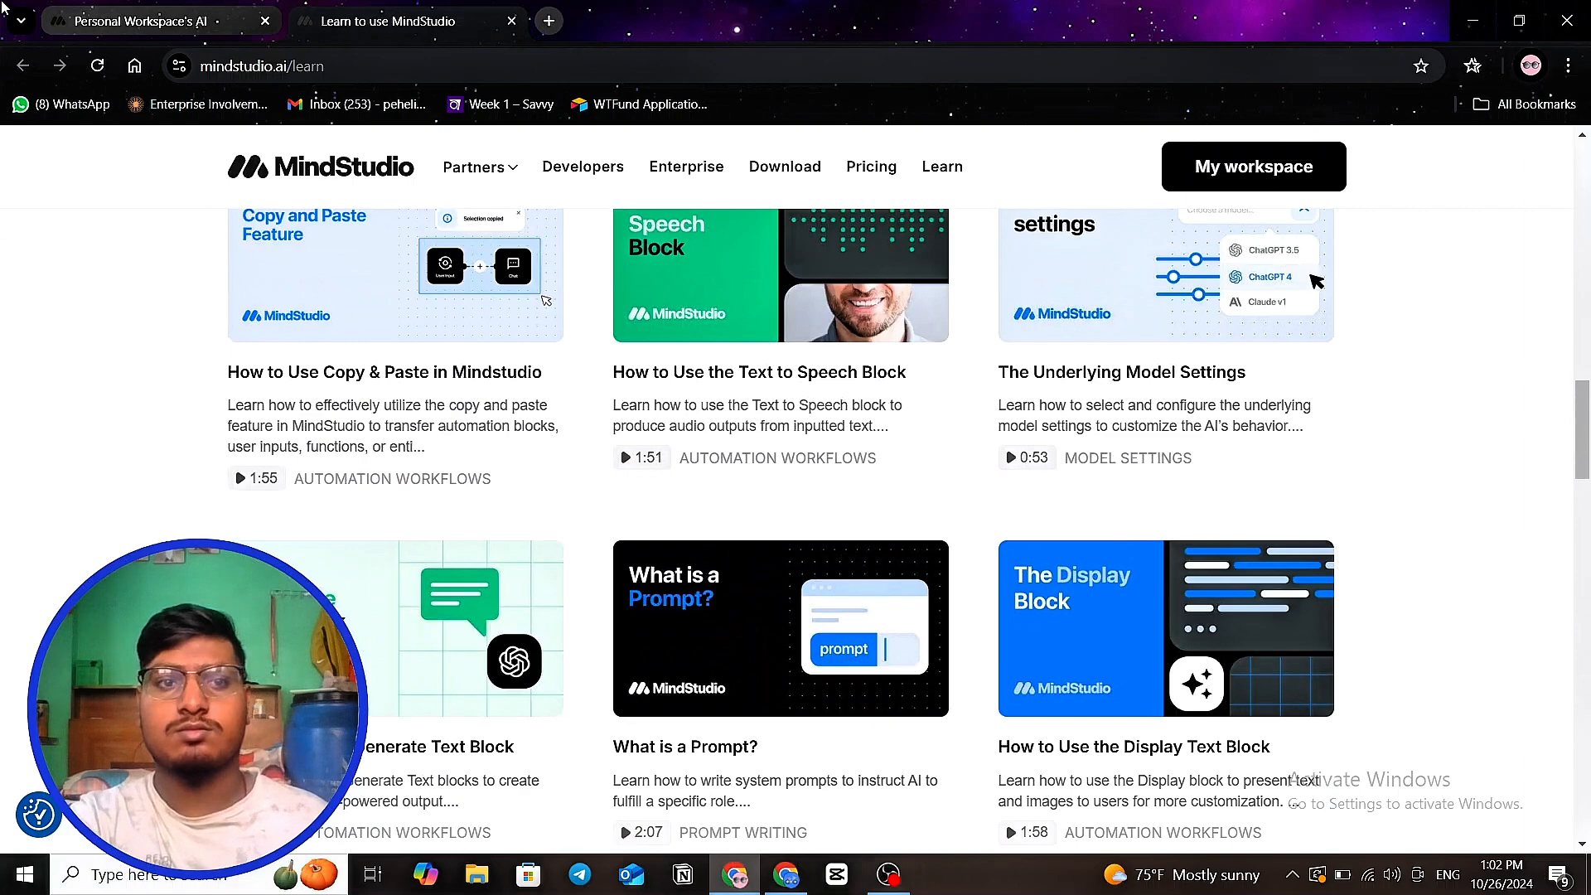
- Return to the workspace and restart its guided tour
{"action": "left_click", "coordinate": [187, 28]}
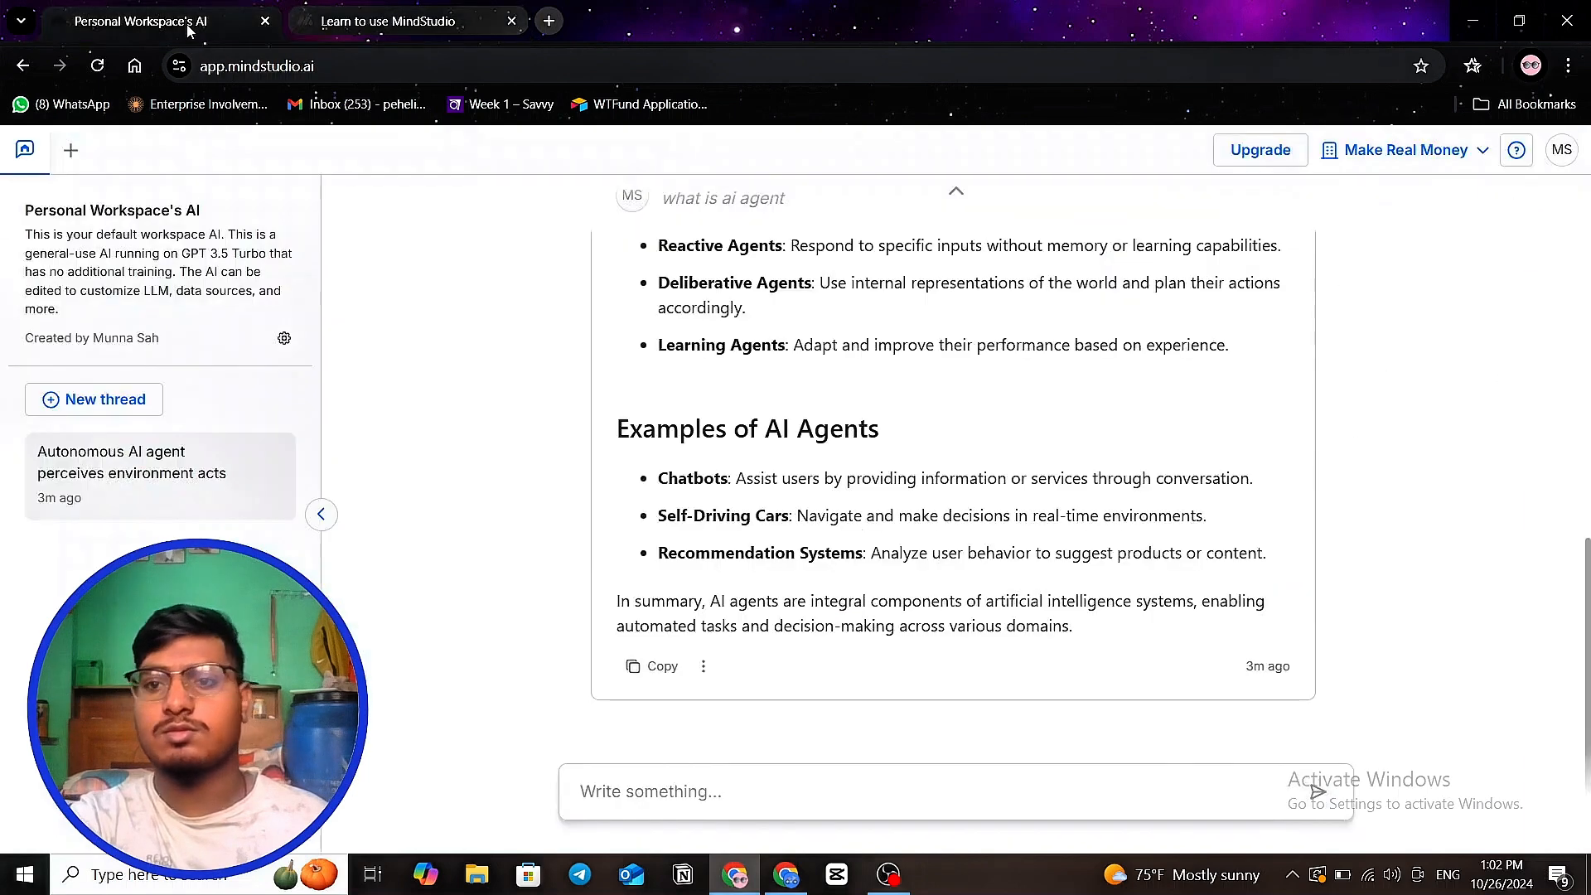
{"action": "left_click", "coordinate": [1478, 155]}
{"action": "left_click", "coordinate": [1509, 157]}
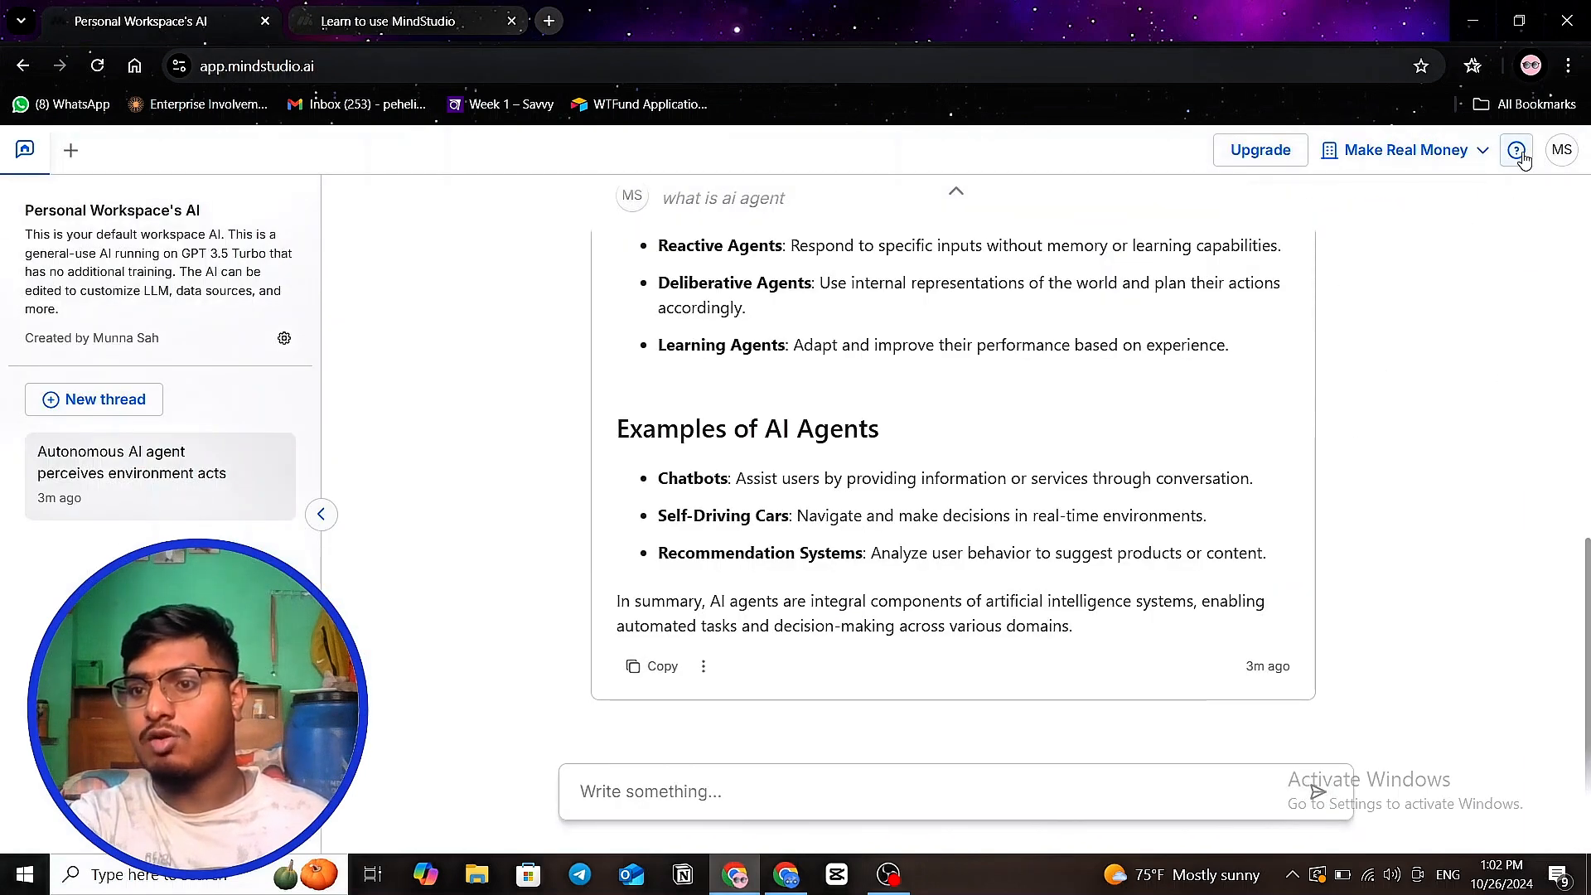
{"action": "left_click", "coordinate": [1515, 152]}
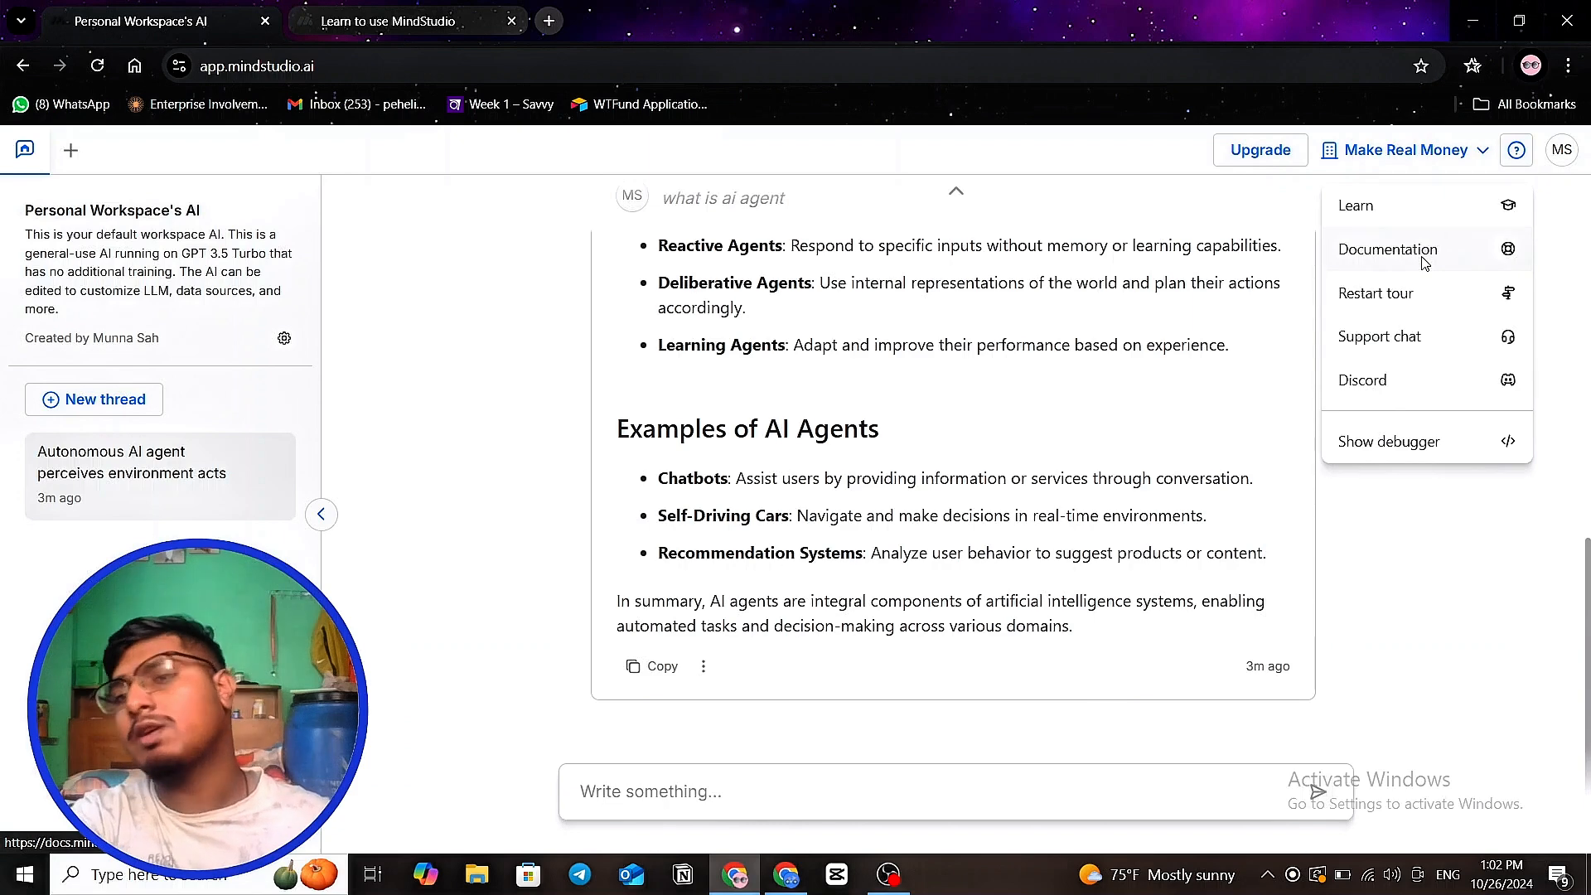
{"action": "left_click", "coordinate": [1429, 300]}
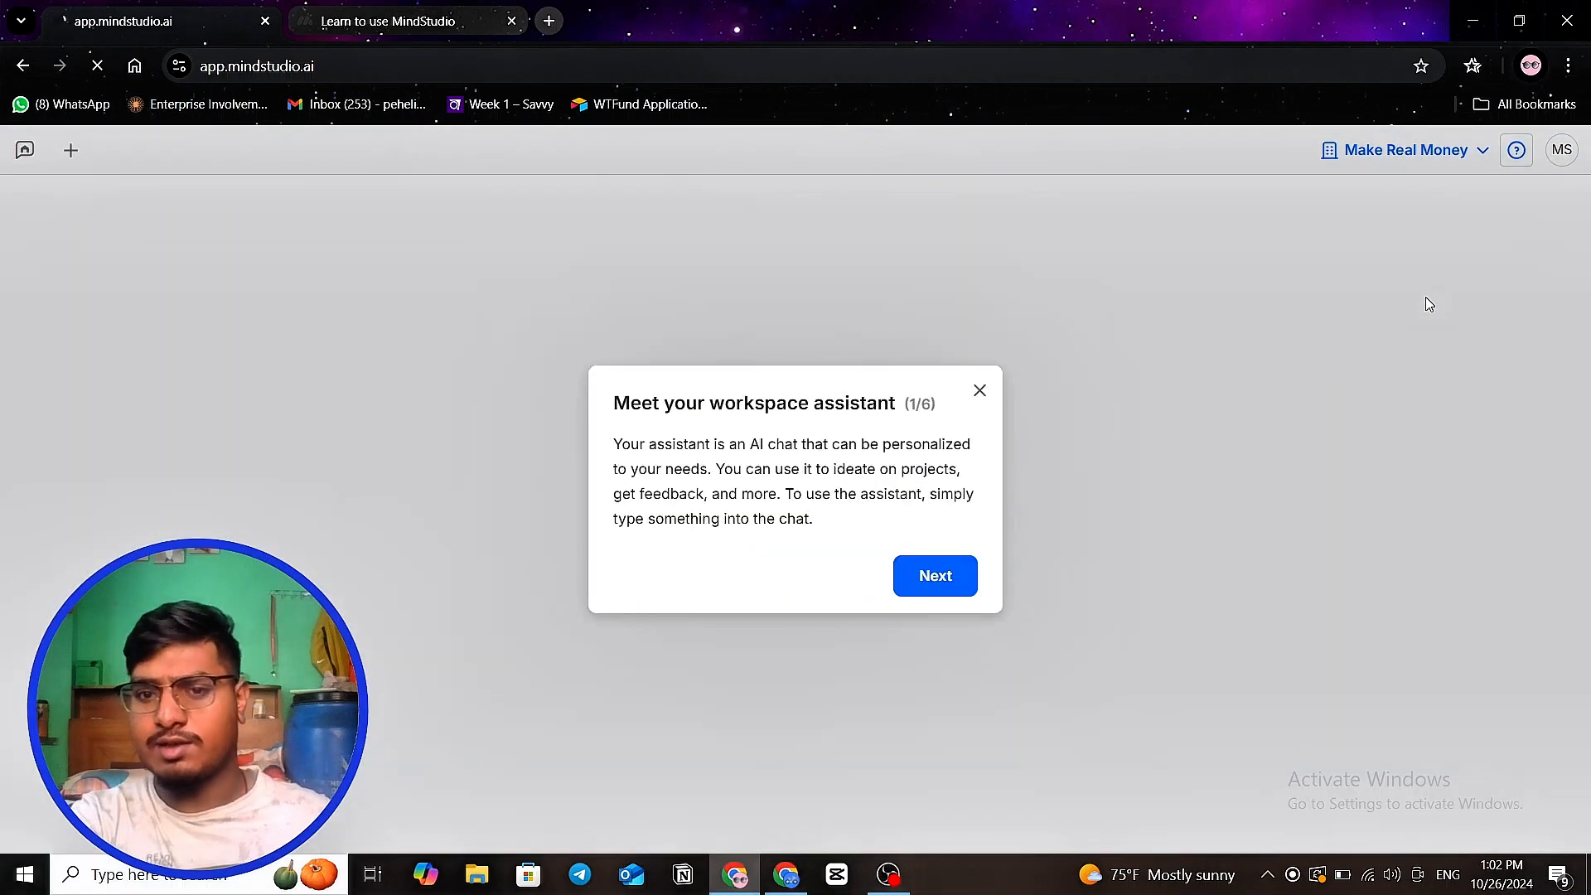
- Go through all six parts of the workspace tour, finish it, and review the available help options
{"action": "left_click", "coordinate": [921, 584]}
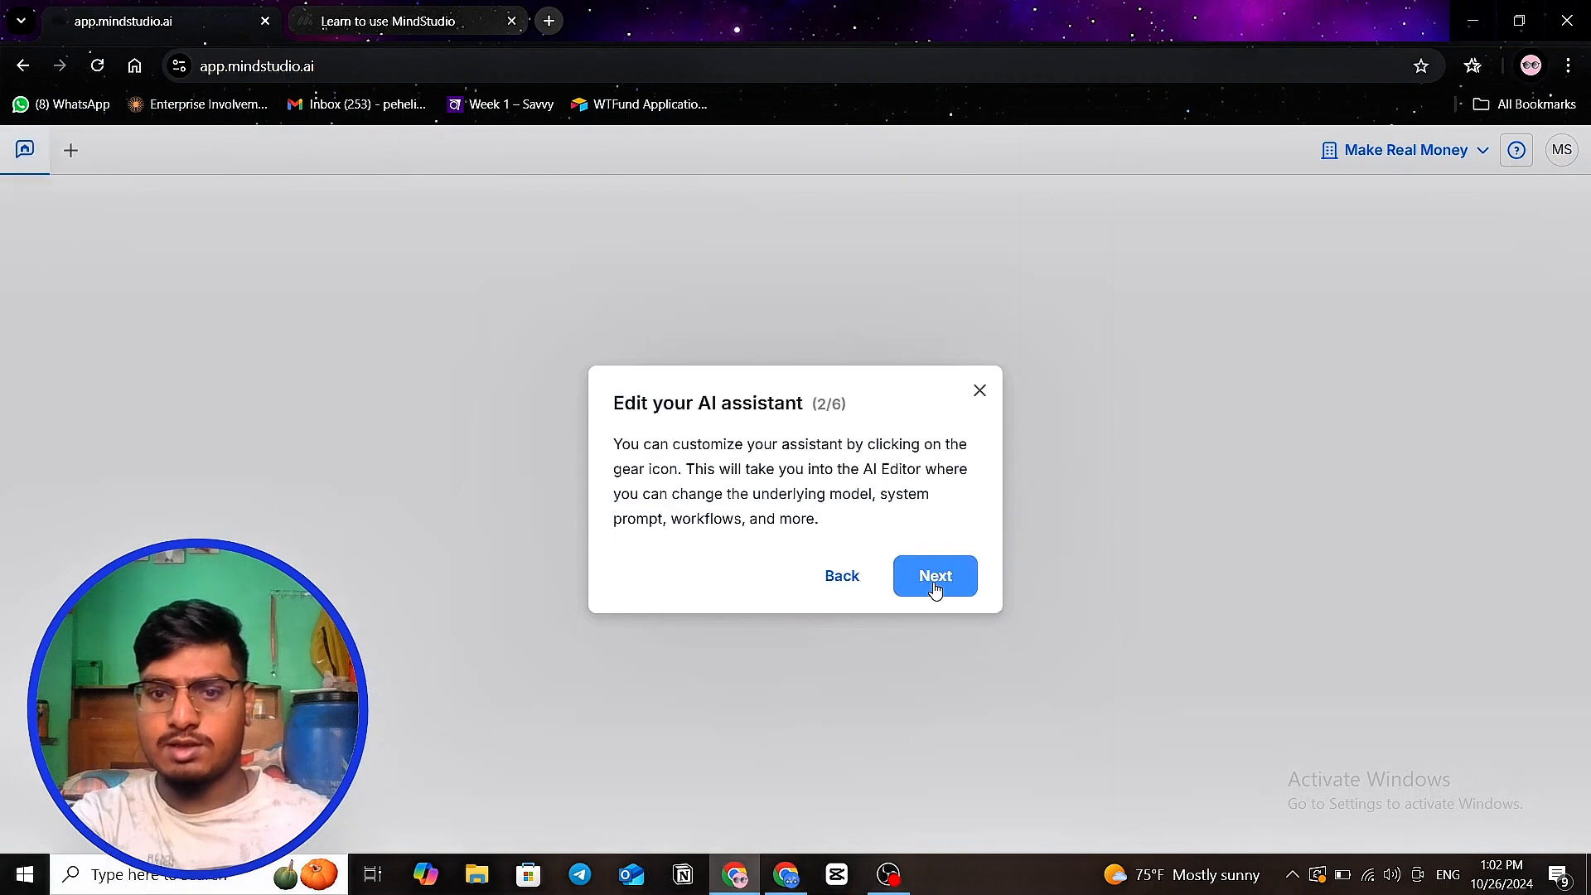
{"action": "left_click", "coordinate": [934, 585]}
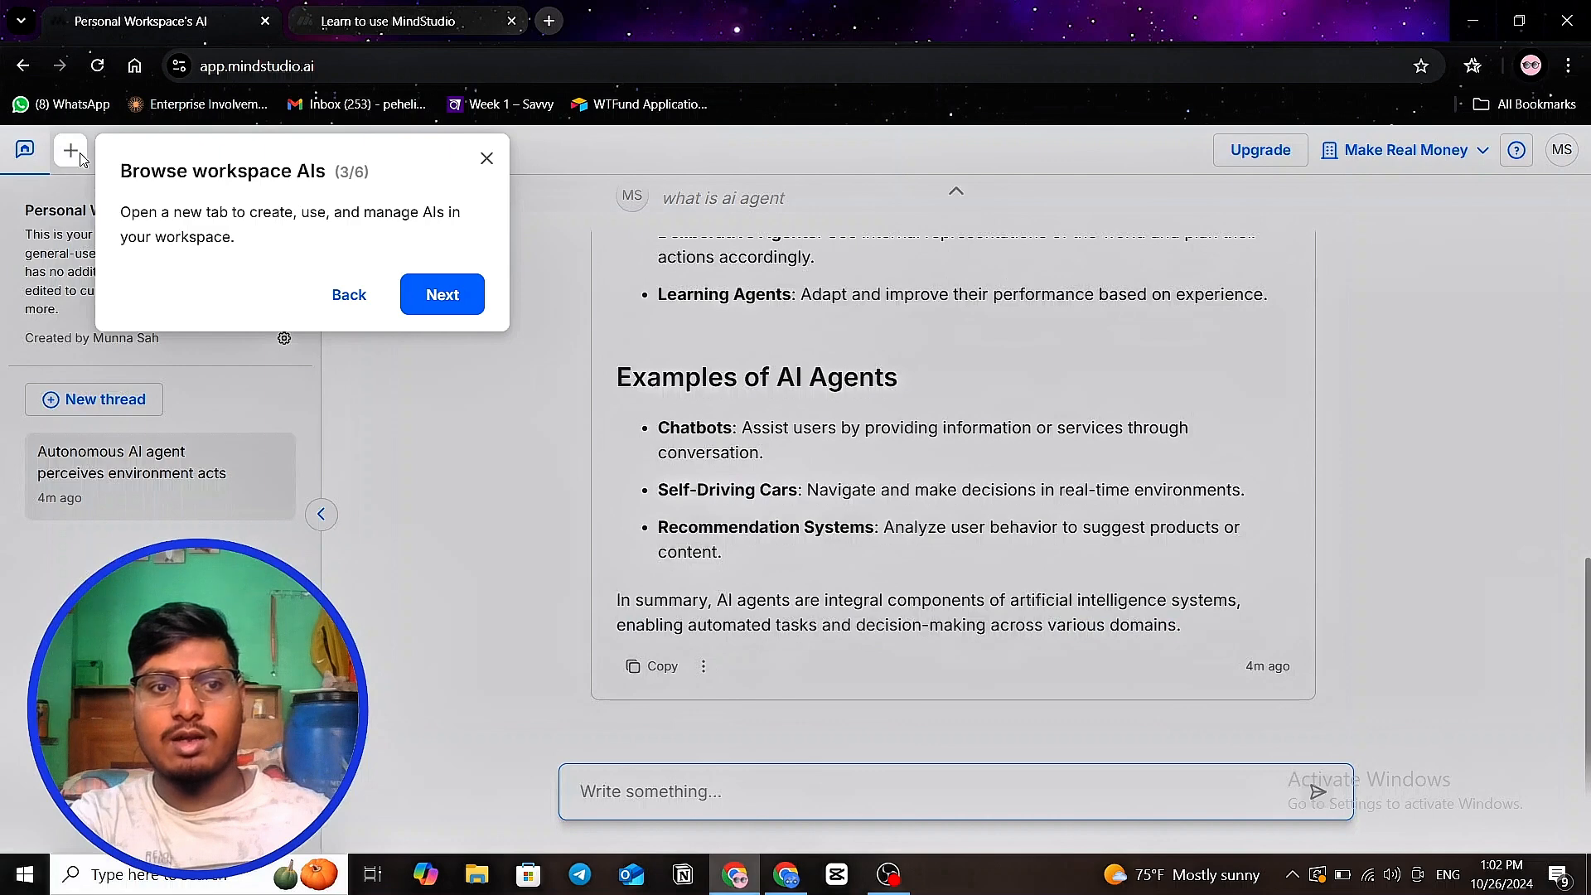
{"action": "left_click", "coordinate": [464, 304]}
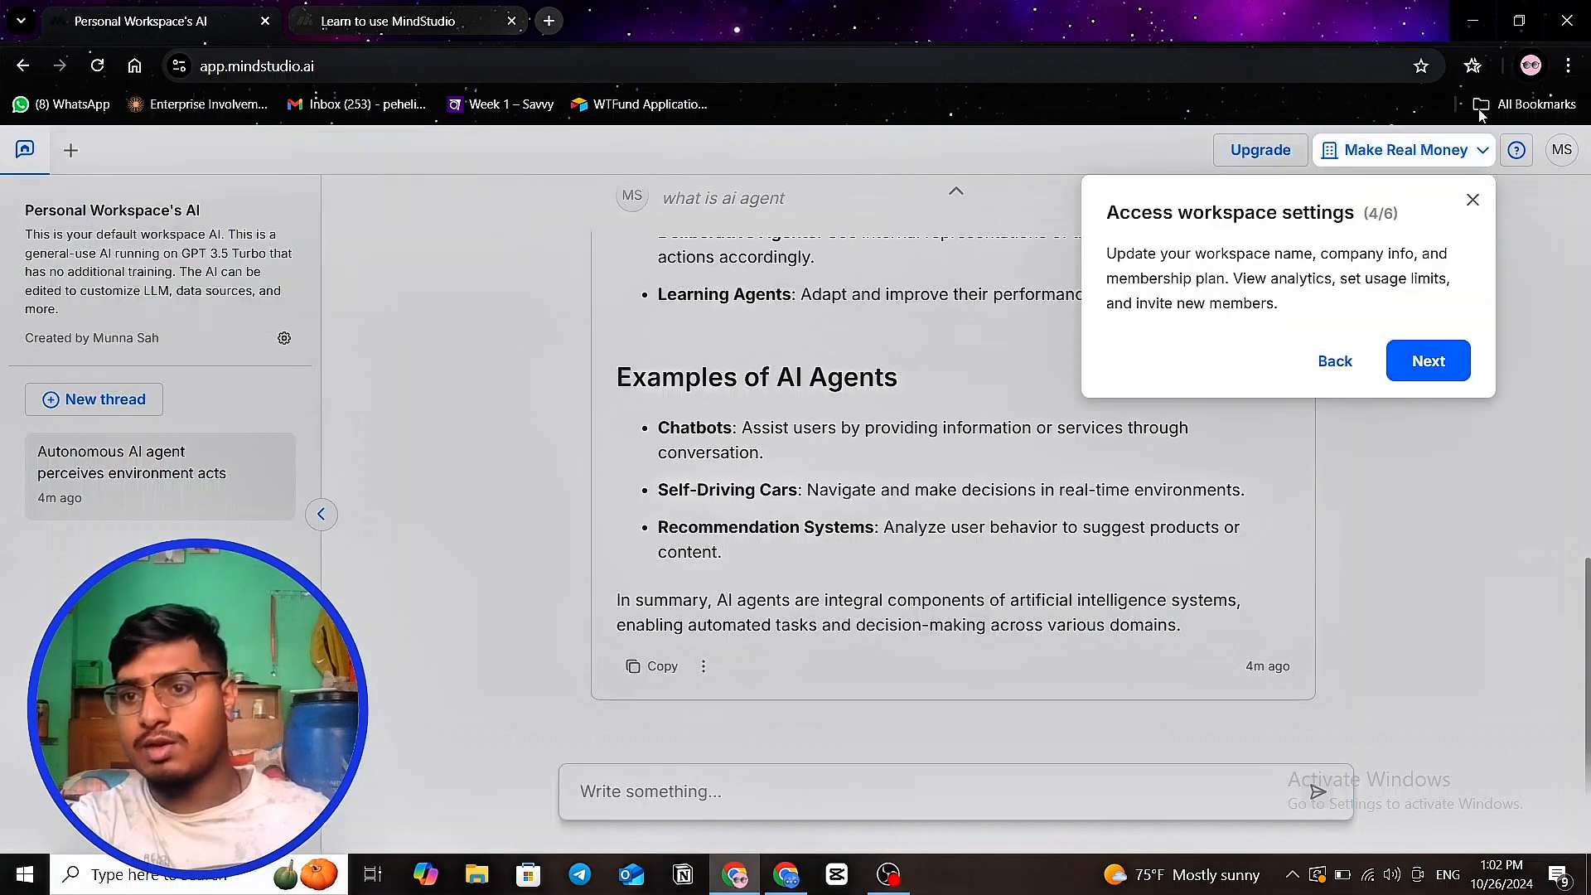
{"action": "left_click", "coordinate": [1427, 372]}
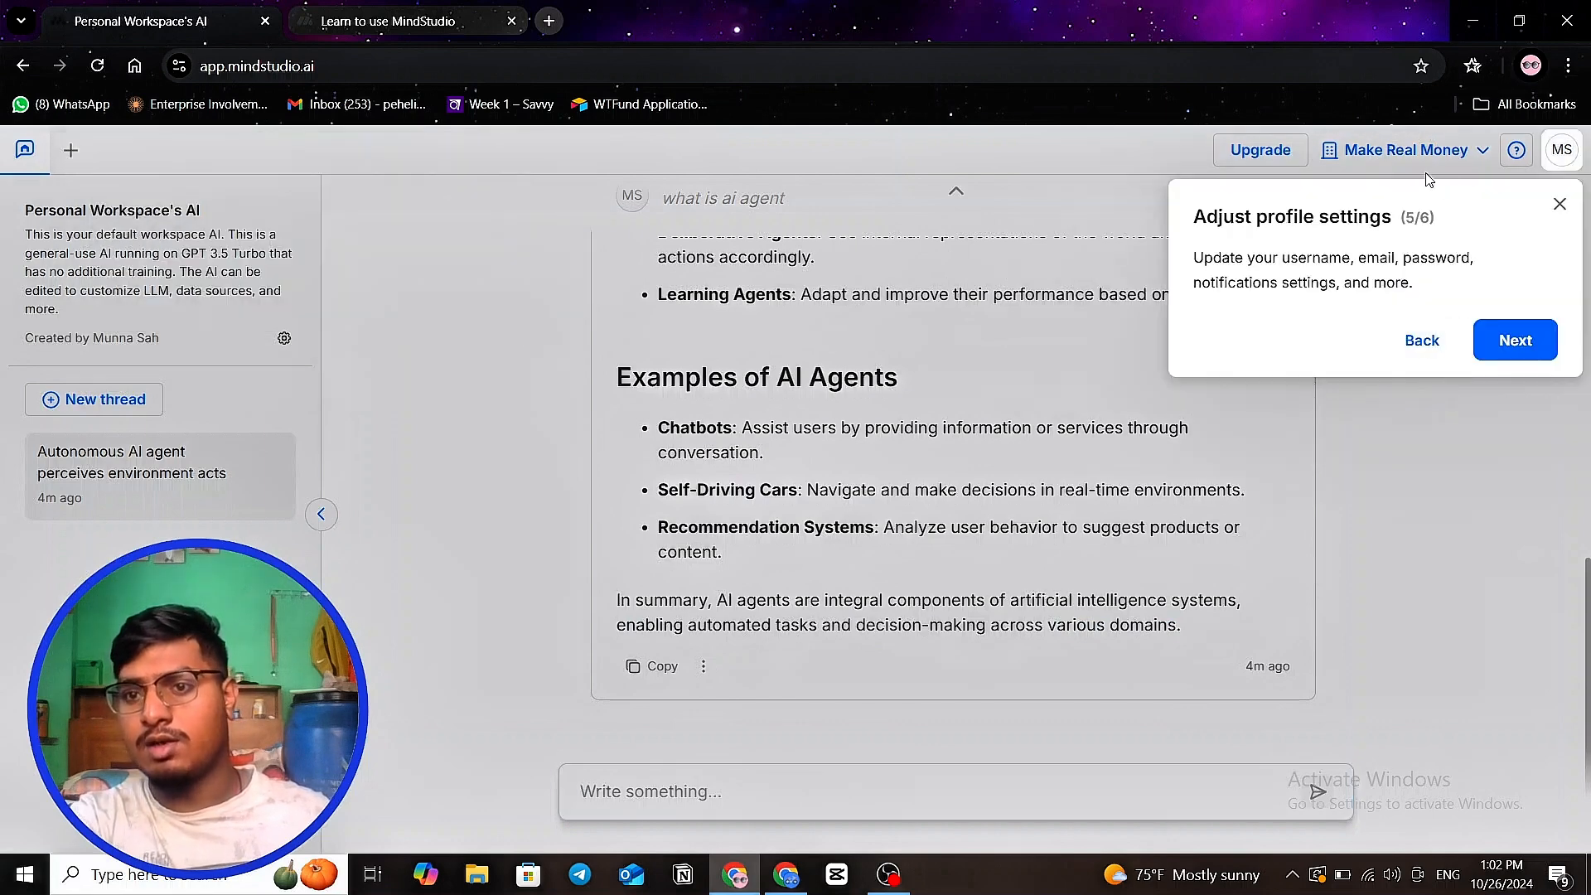
{"action": "left_click", "coordinate": [1545, 339]}
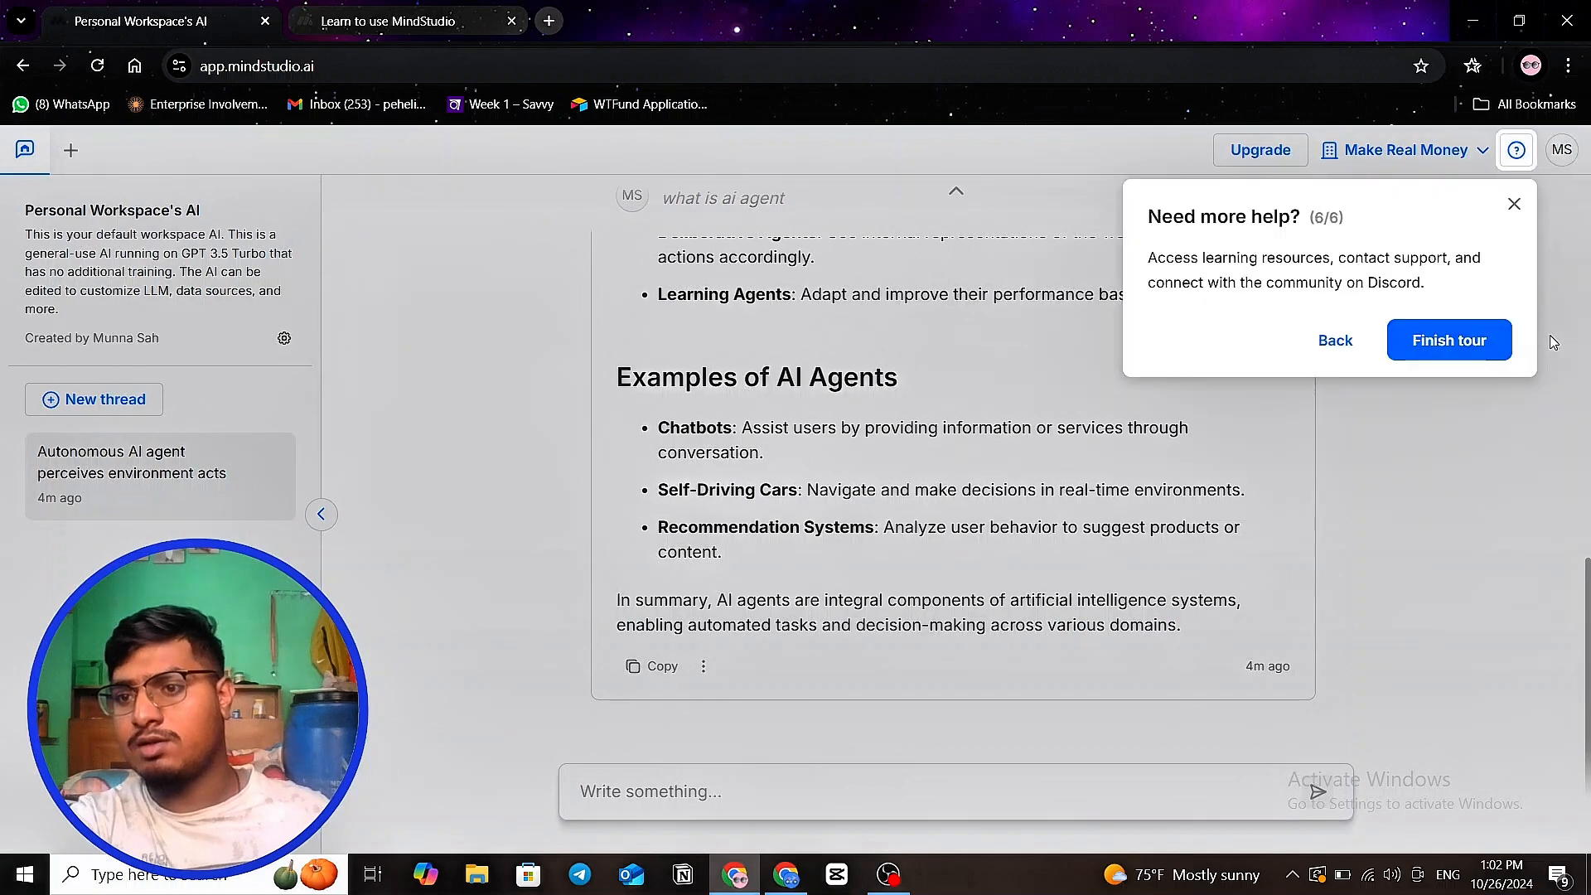
{"action": "left_click", "coordinate": [1483, 343]}
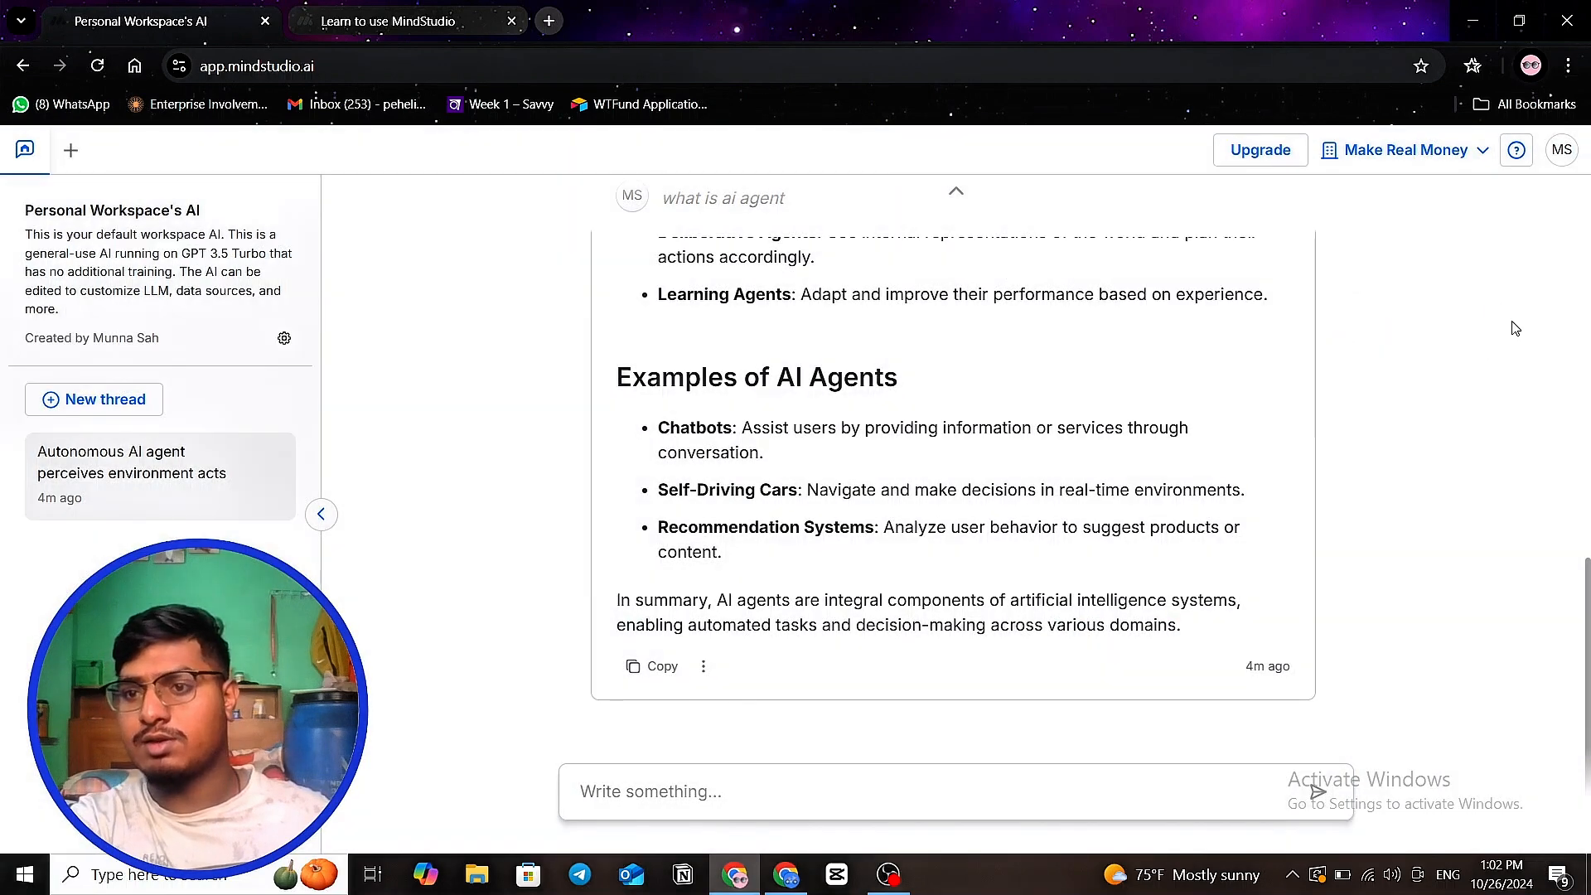
{"action": "left_click", "coordinate": [1516, 152]}
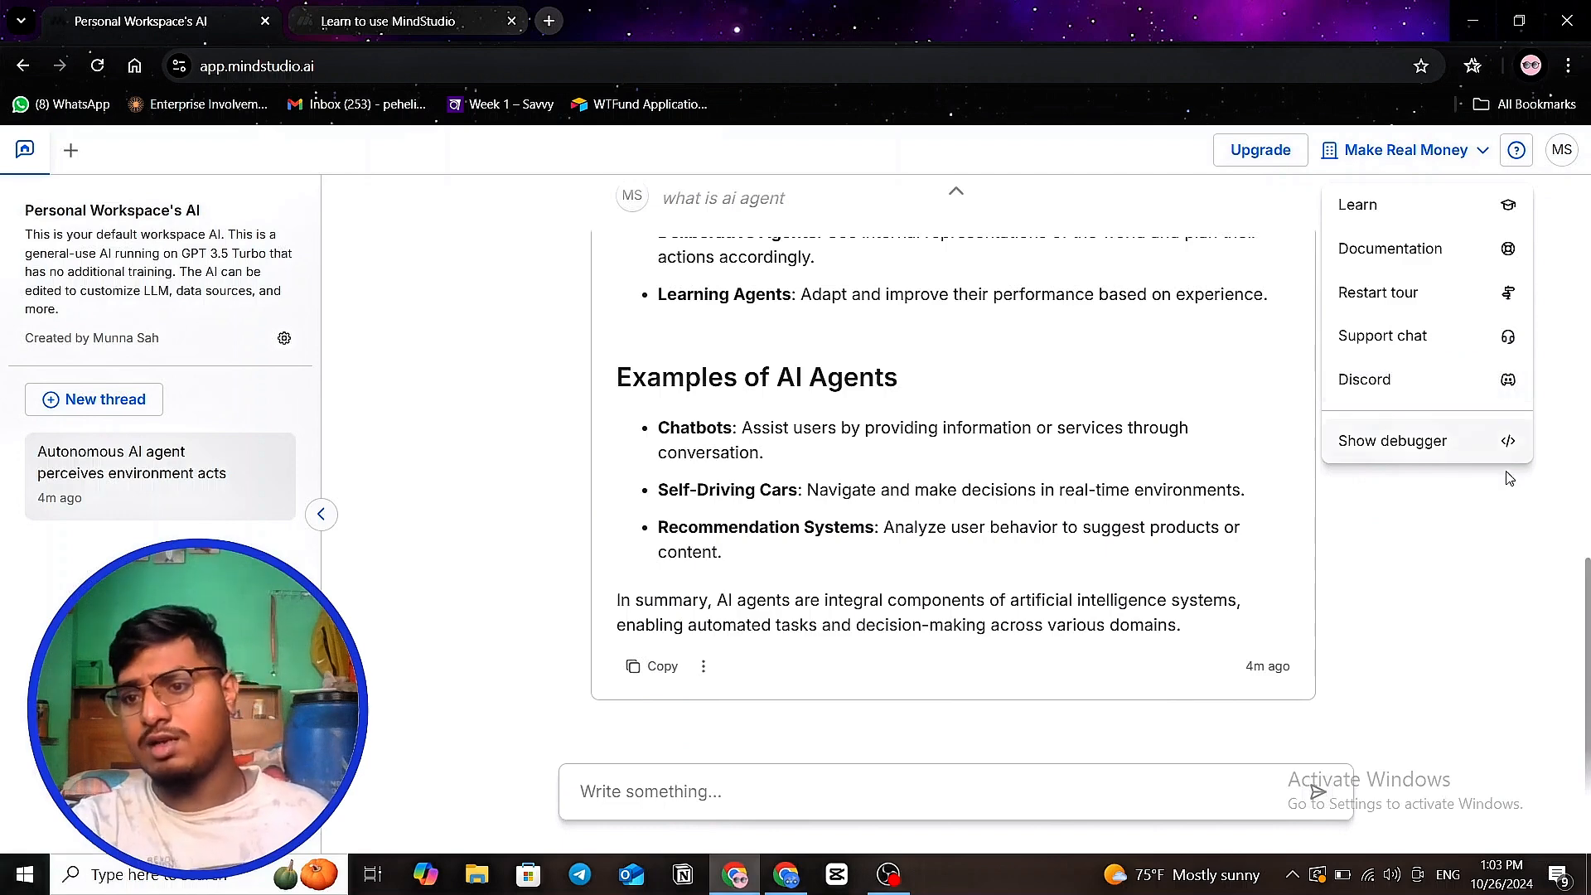
{"action": "left_click", "coordinate": [1502, 517]}
- Try dark mode for the interface and switch back to light mode
{"action": "left_click", "coordinate": [1562, 150]}
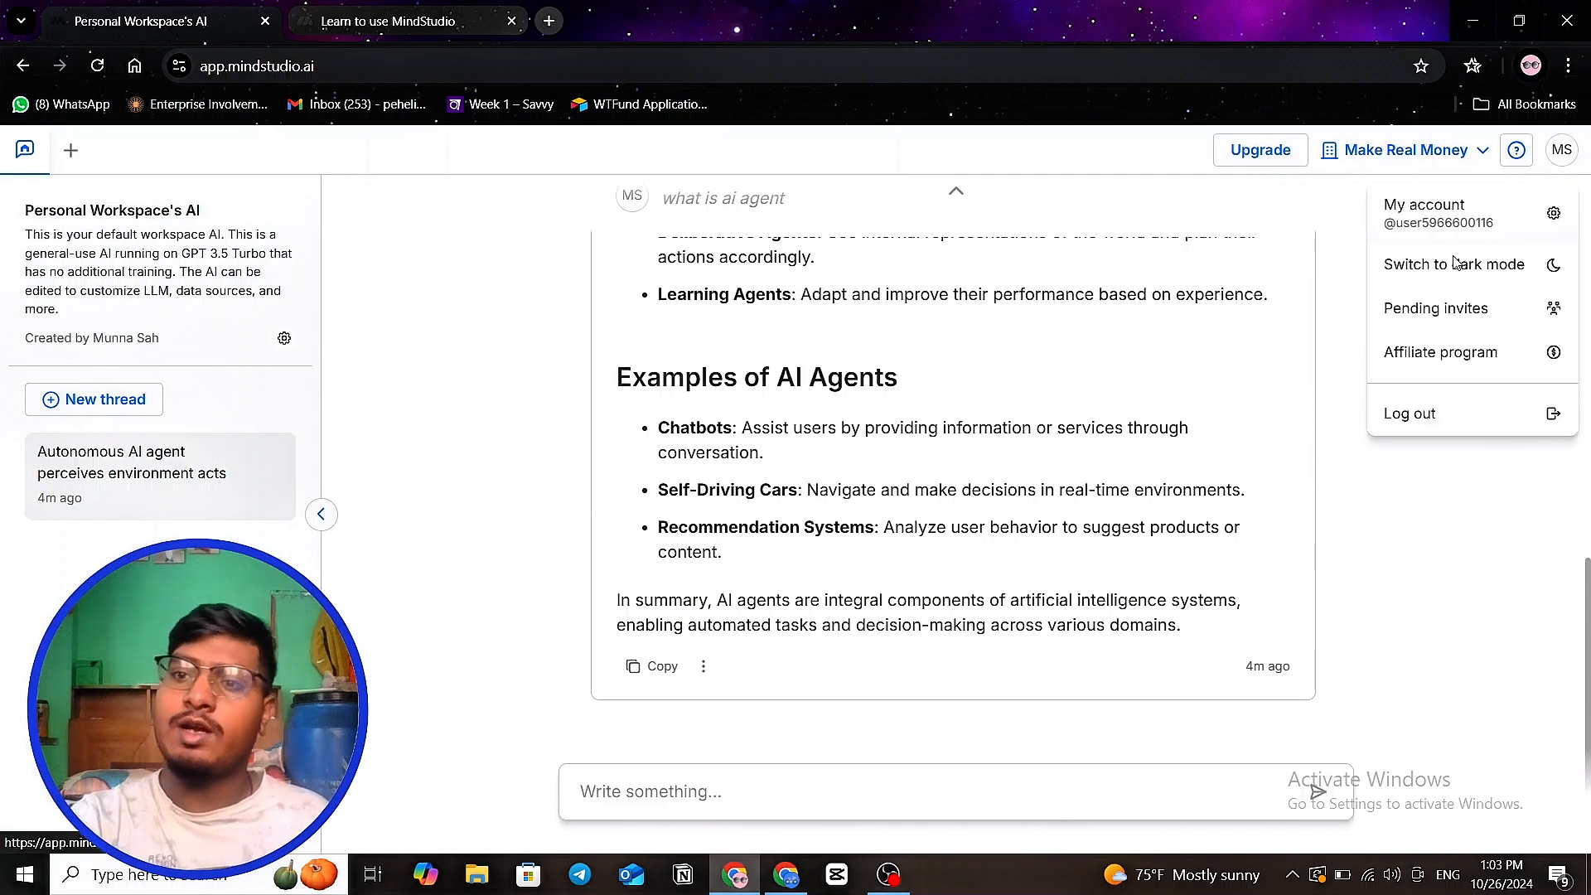
{"action": "left_click", "coordinate": [1530, 274]}
{"action": "left_click", "coordinate": [1561, 155]}
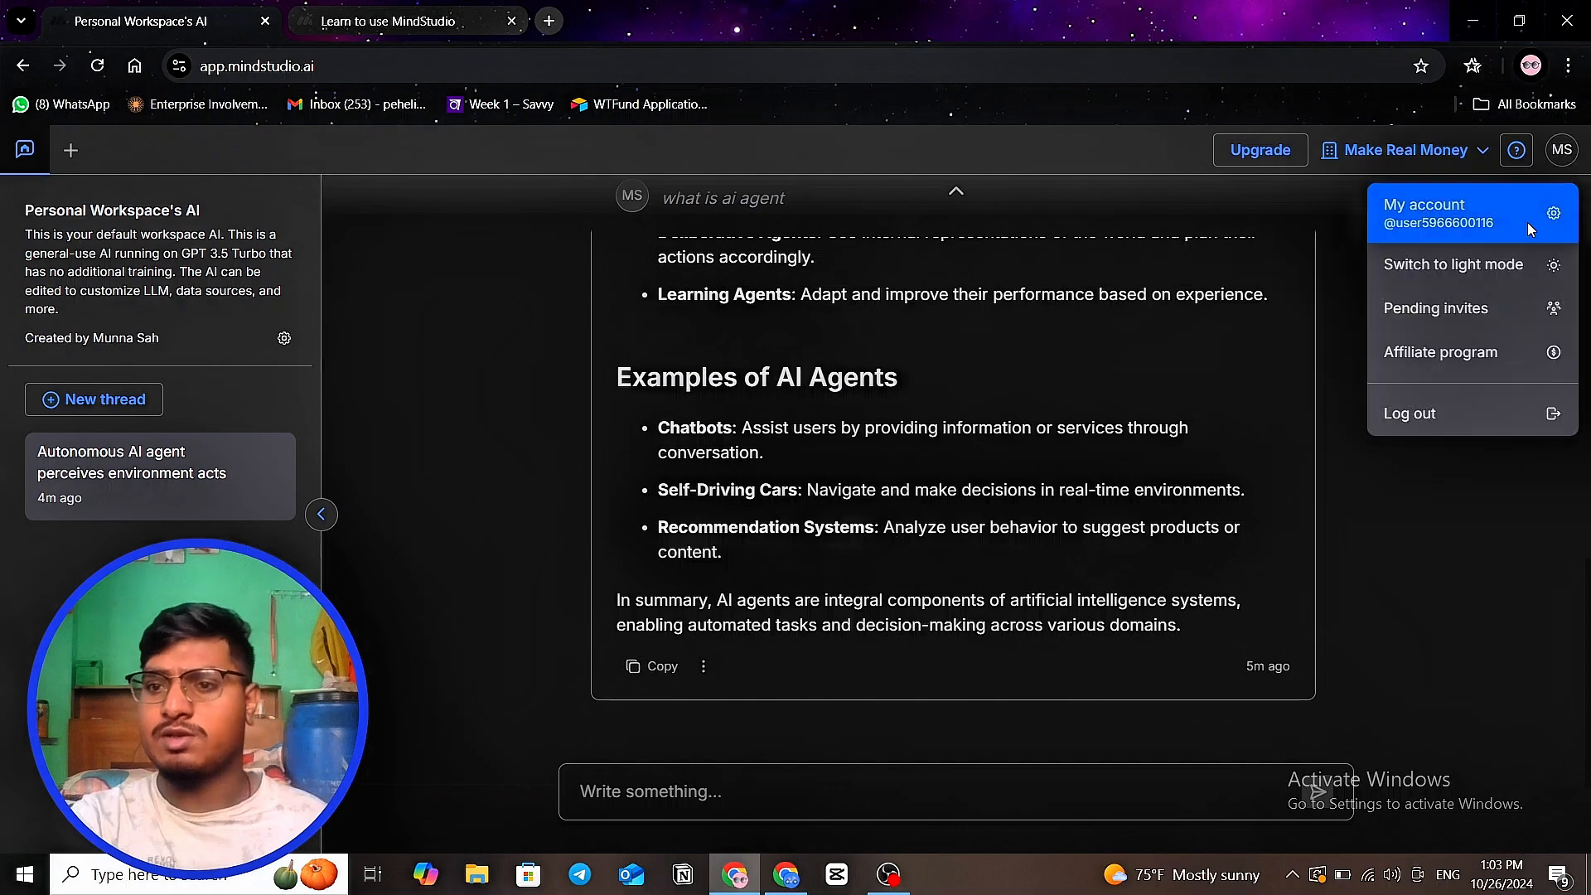
{"action": "left_click", "coordinate": [1531, 280]}
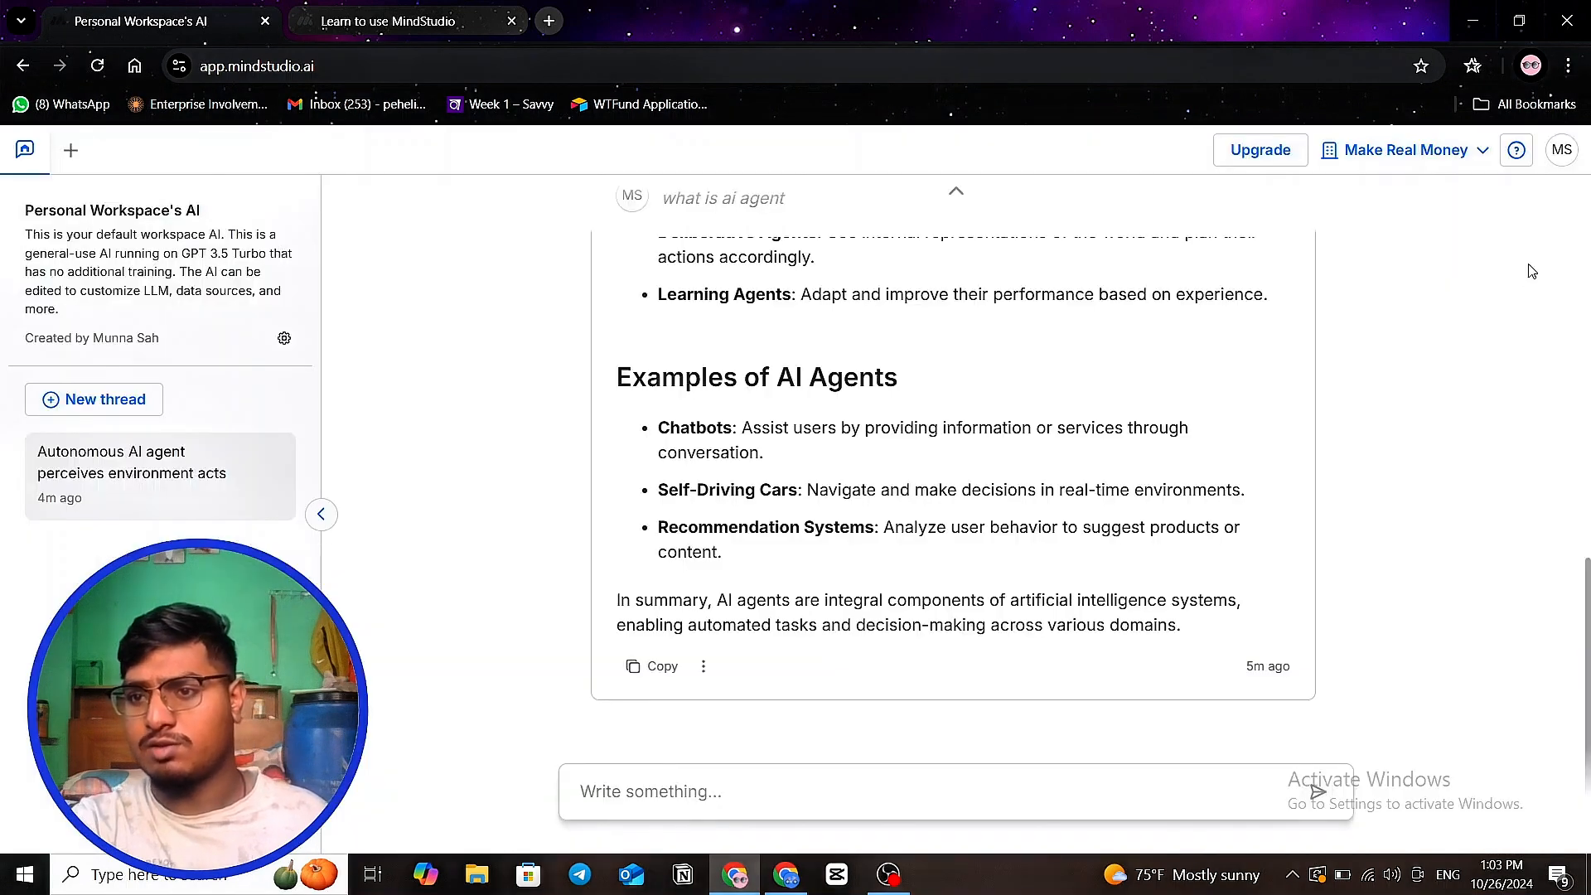
- Look over the account options and open a new workspace tab for browsing and creating AIs
{"action": "left_click", "coordinate": [1561, 157]}
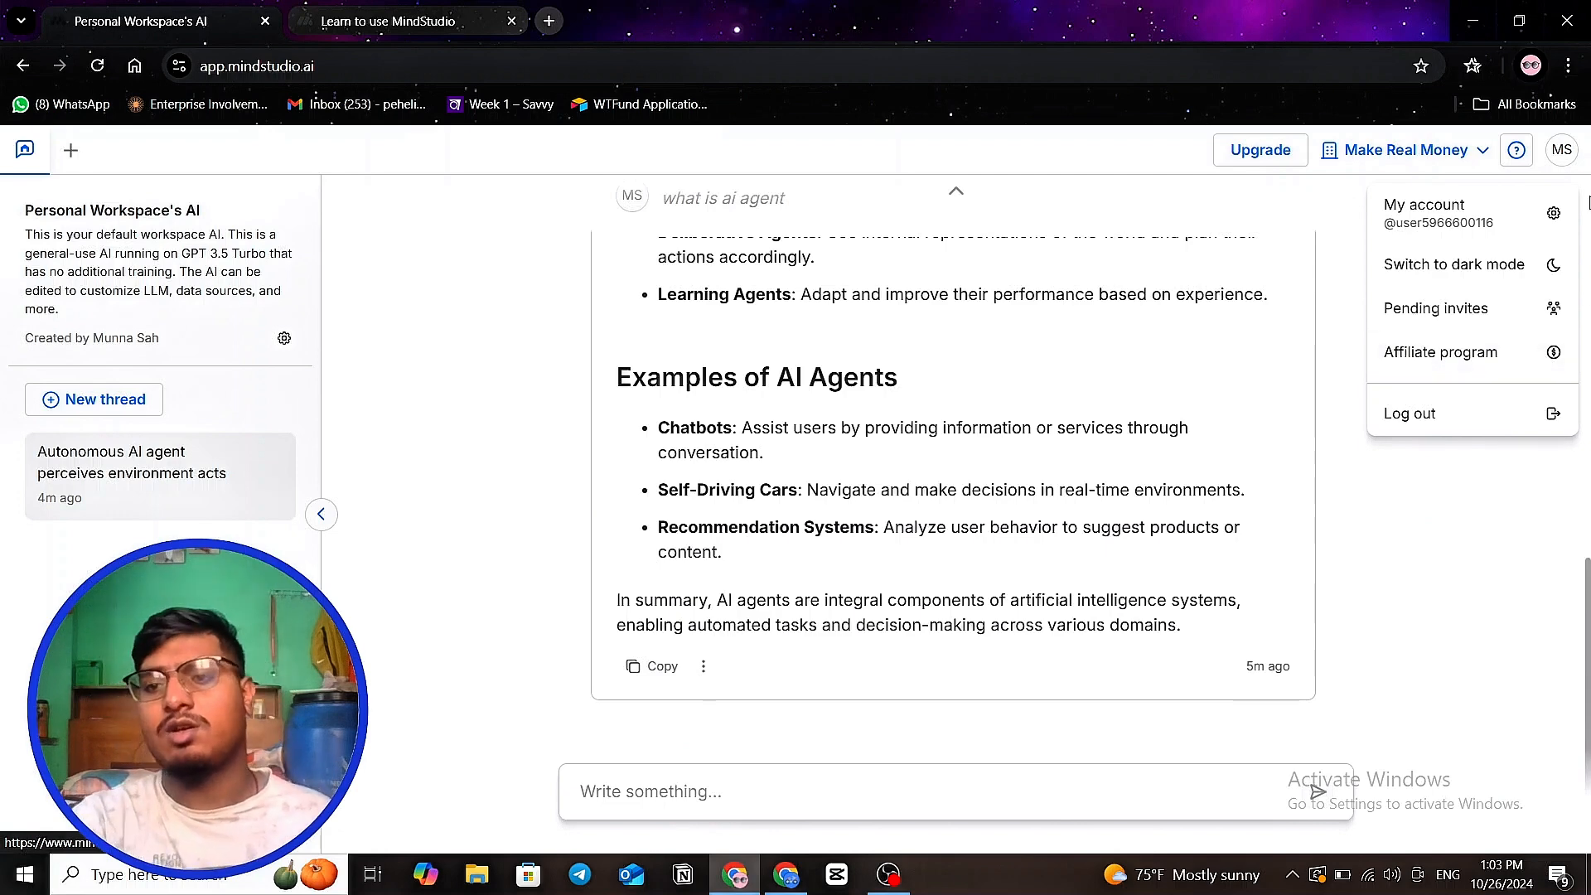
{"action": "left_click", "coordinate": [1341, 630]}
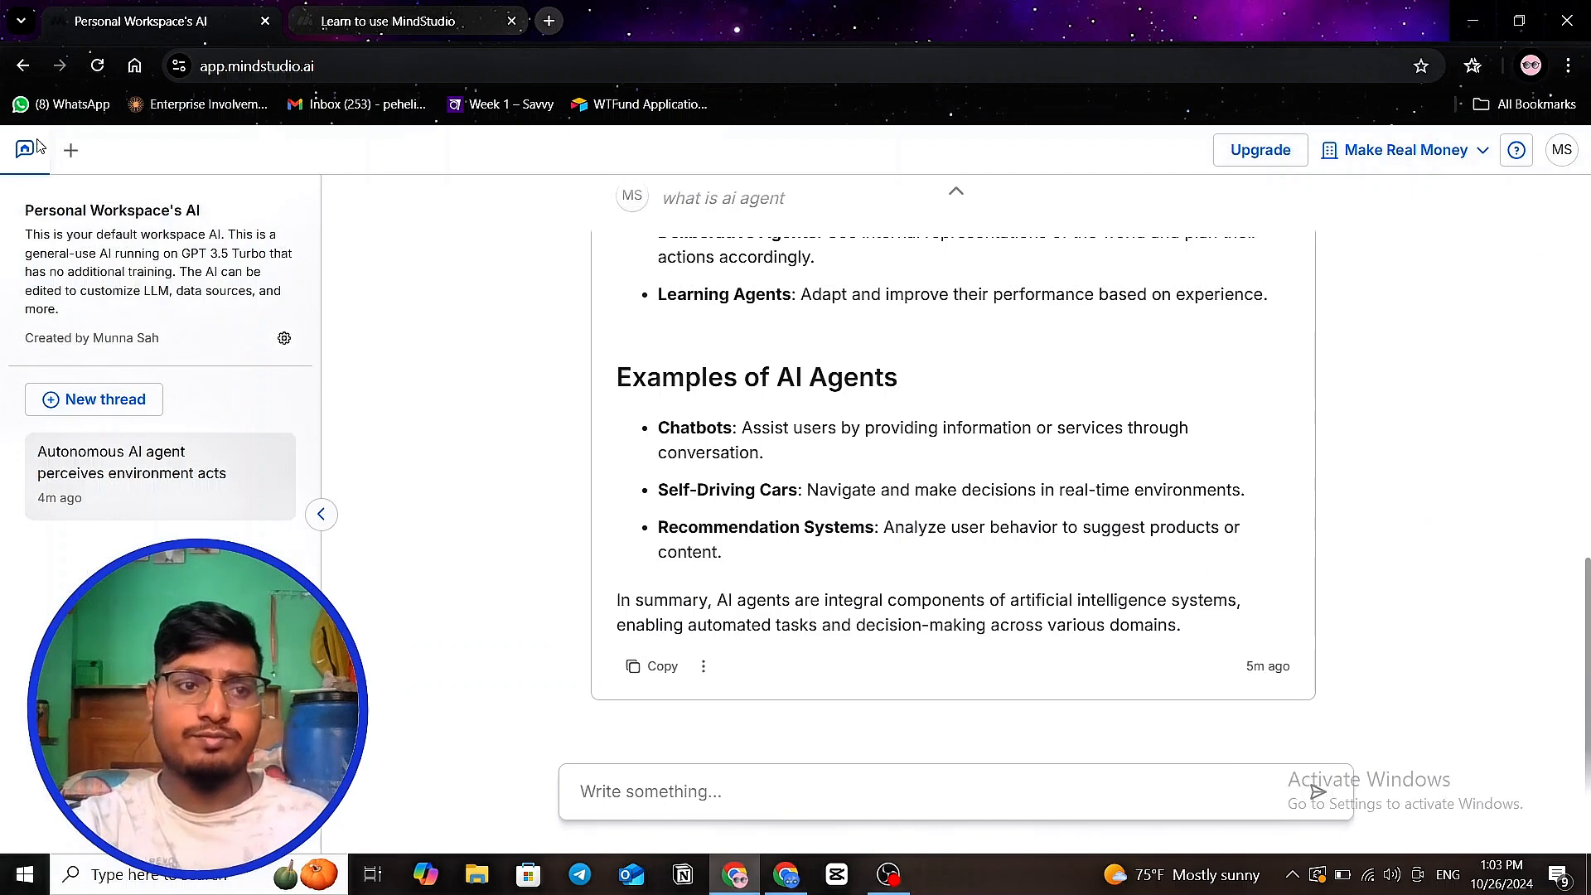
{"action": "left_click", "coordinate": [71, 149]}
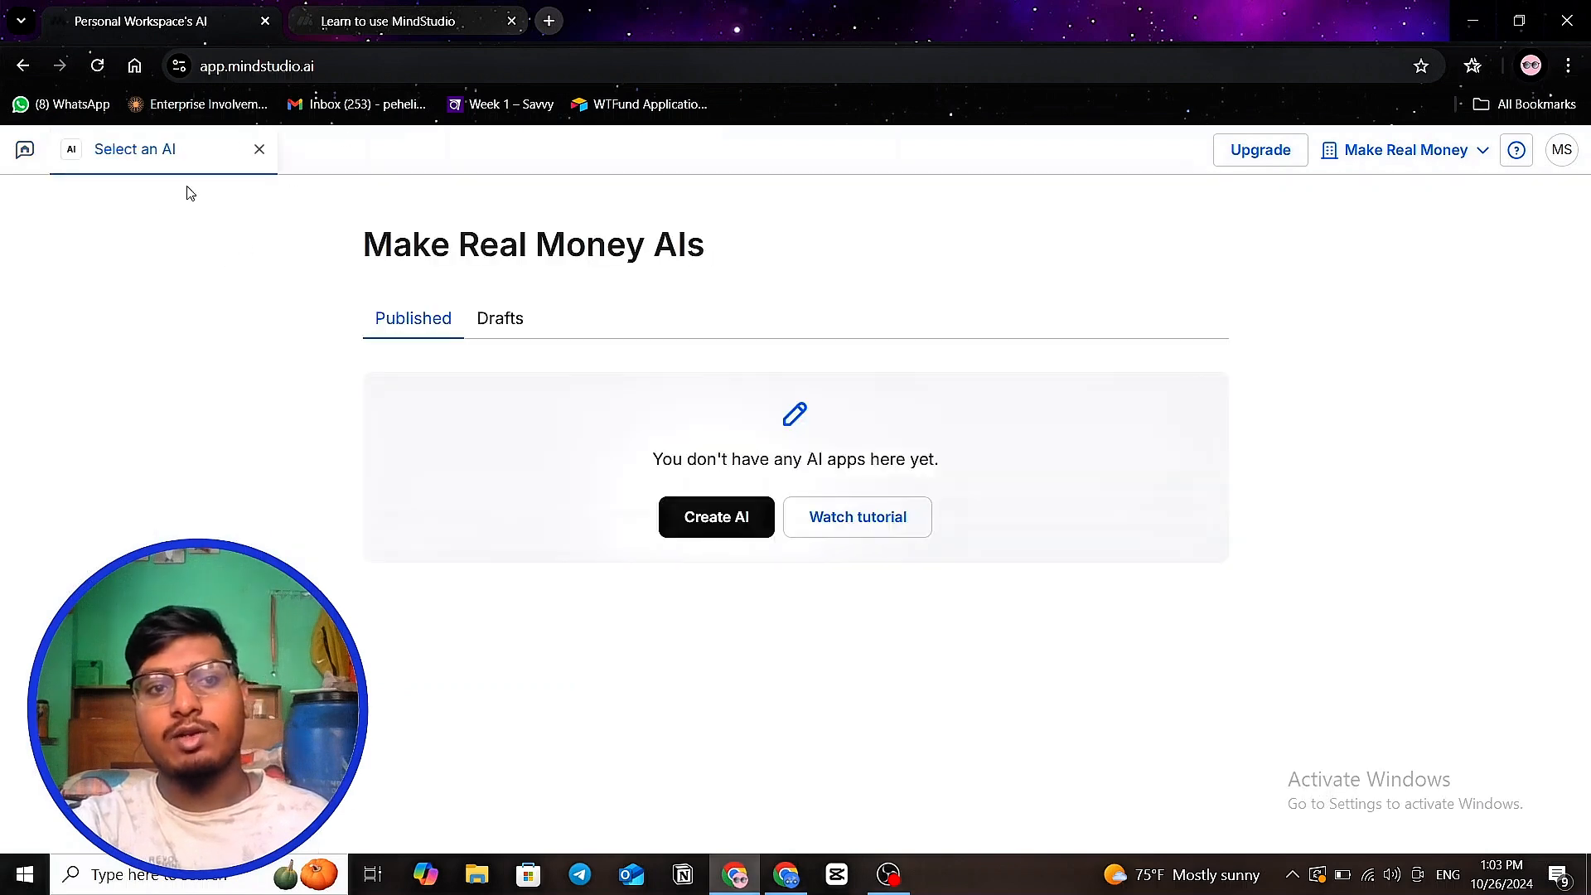
- Reopen the workspace's AI selection tab and start creating a new AI
{"action": "left_click", "coordinate": [259, 150]}
{"action": "left_click", "coordinate": [65, 155]}
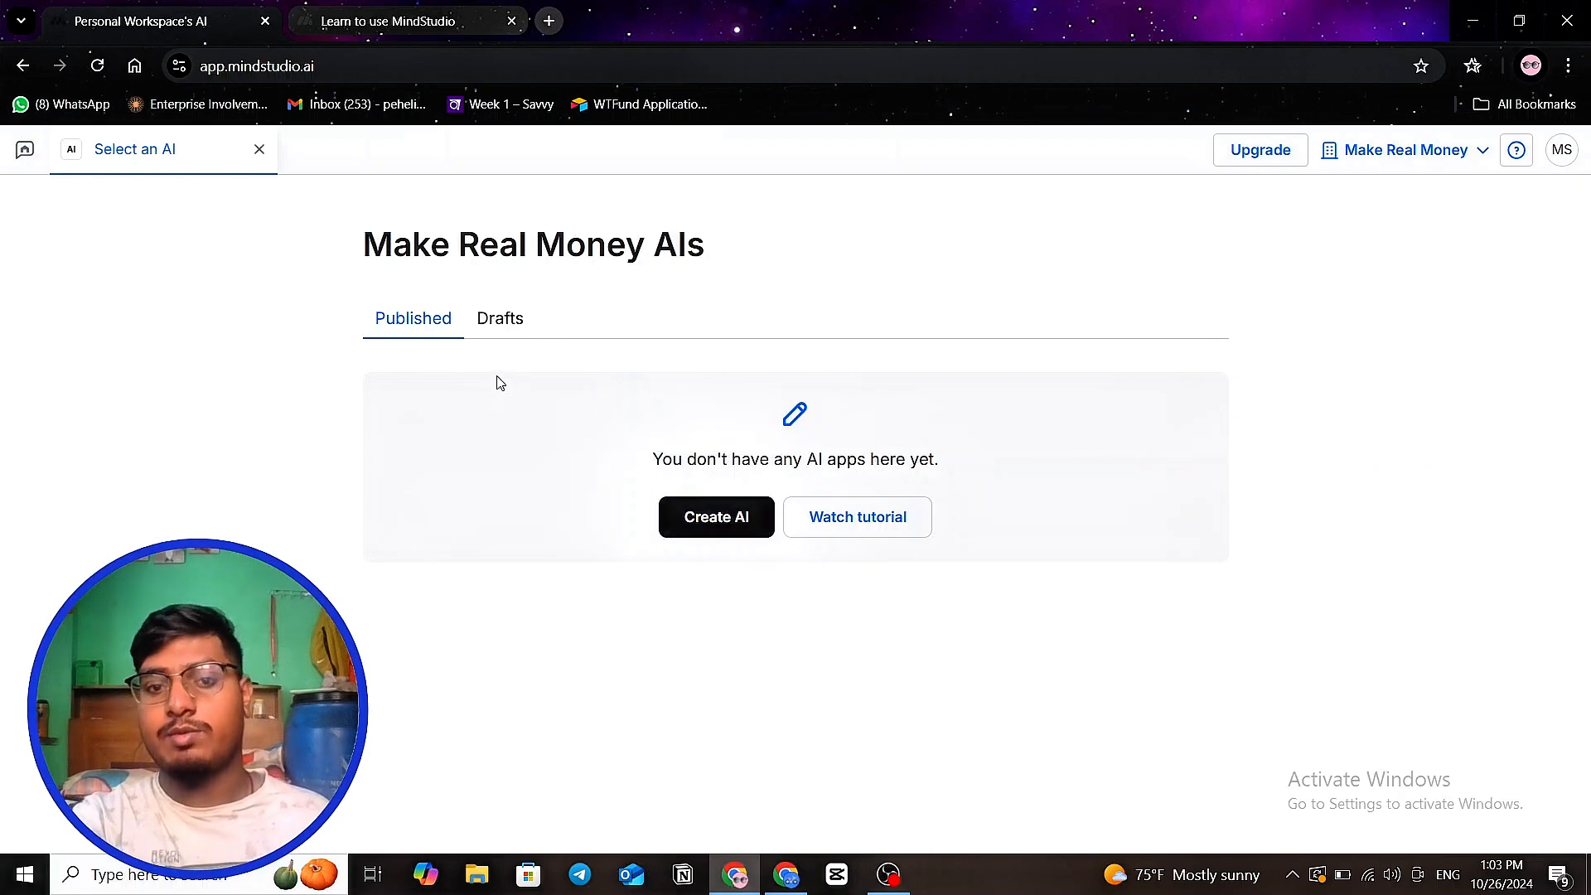
{"action": "left_click", "coordinate": [711, 537]}
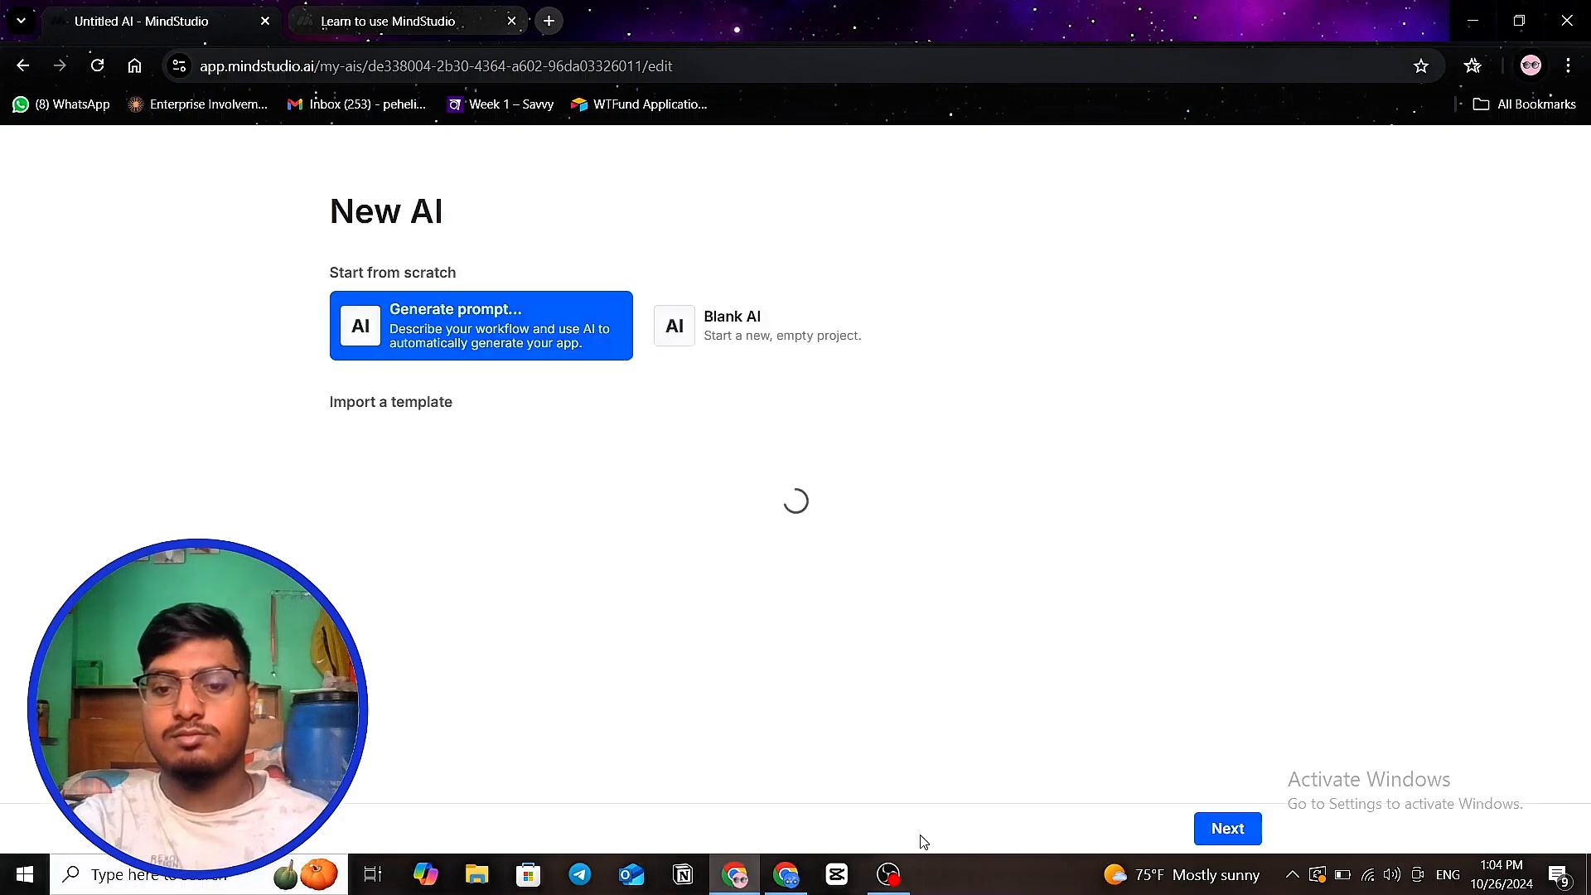
{"action": "left_click", "coordinate": [889, 874]}
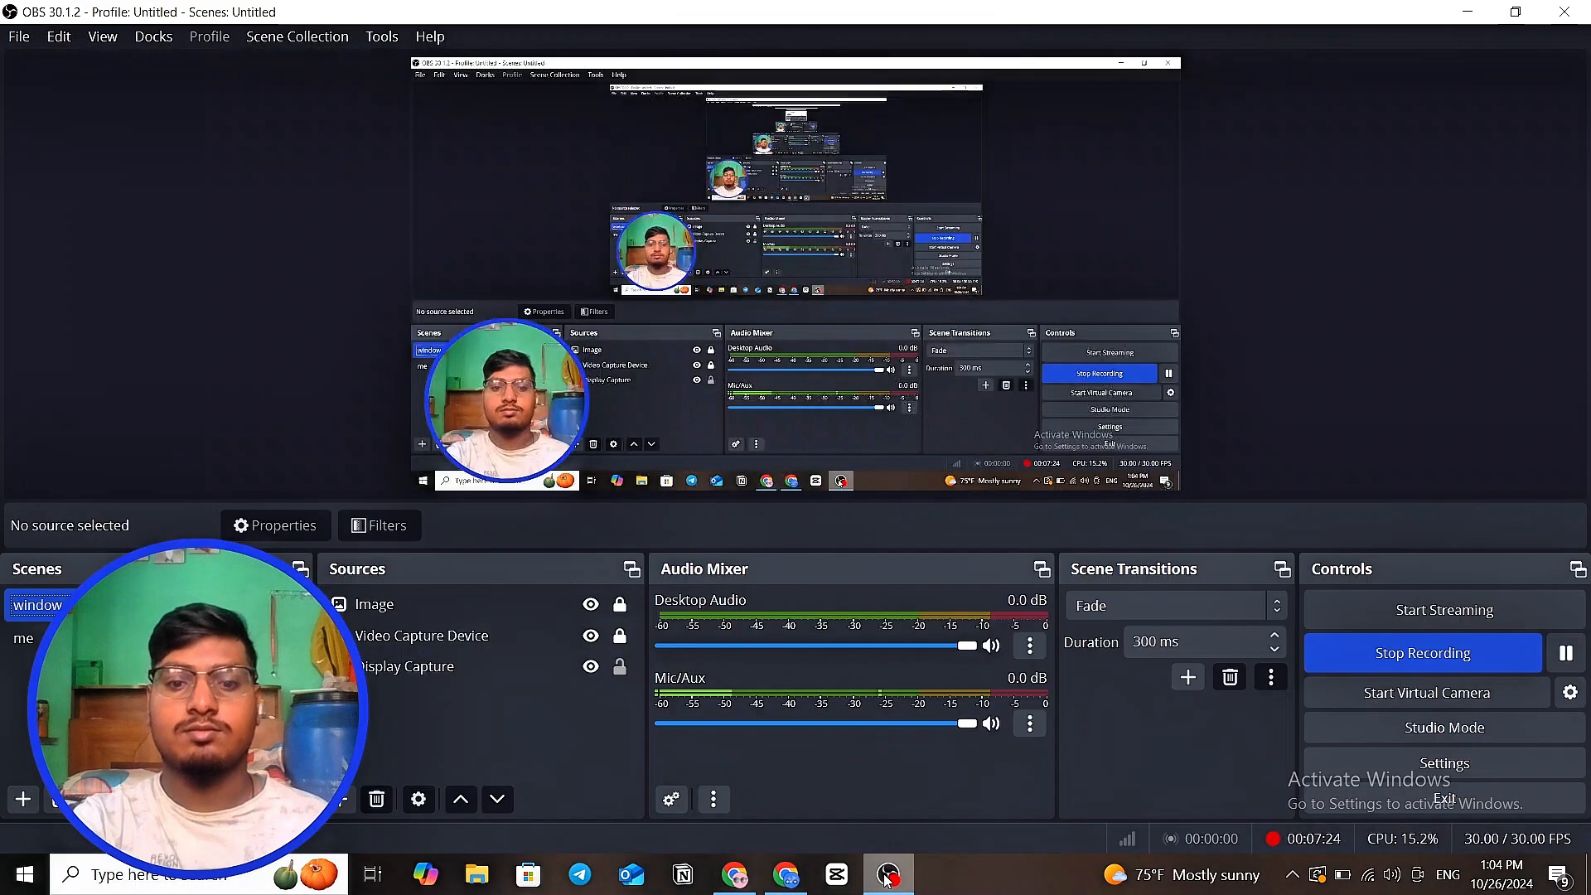
{"action": "left_click", "coordinate": [736, 876]}
- Examine the New AI starting options and the full list of templates available for import
{"action": "scroll", "coordinate": [700, 495], "scroll_direction": "down", "scroll_amount": 1}
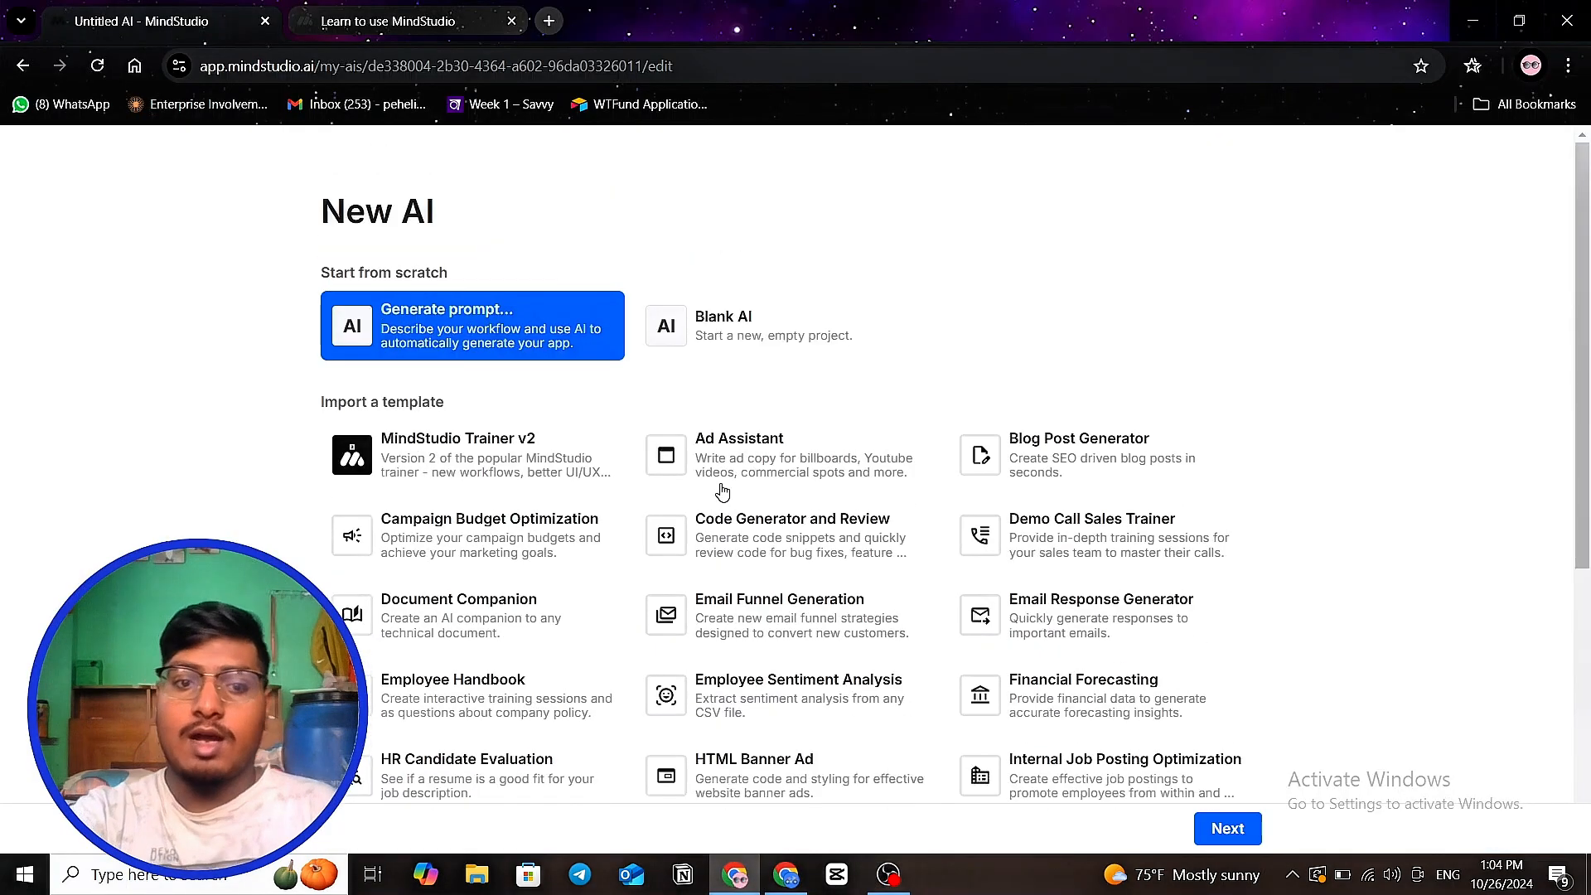
{"action": "scroll", "coordinate": [721, 490], "scroll_direction": "down", "scroll_amount": 2}
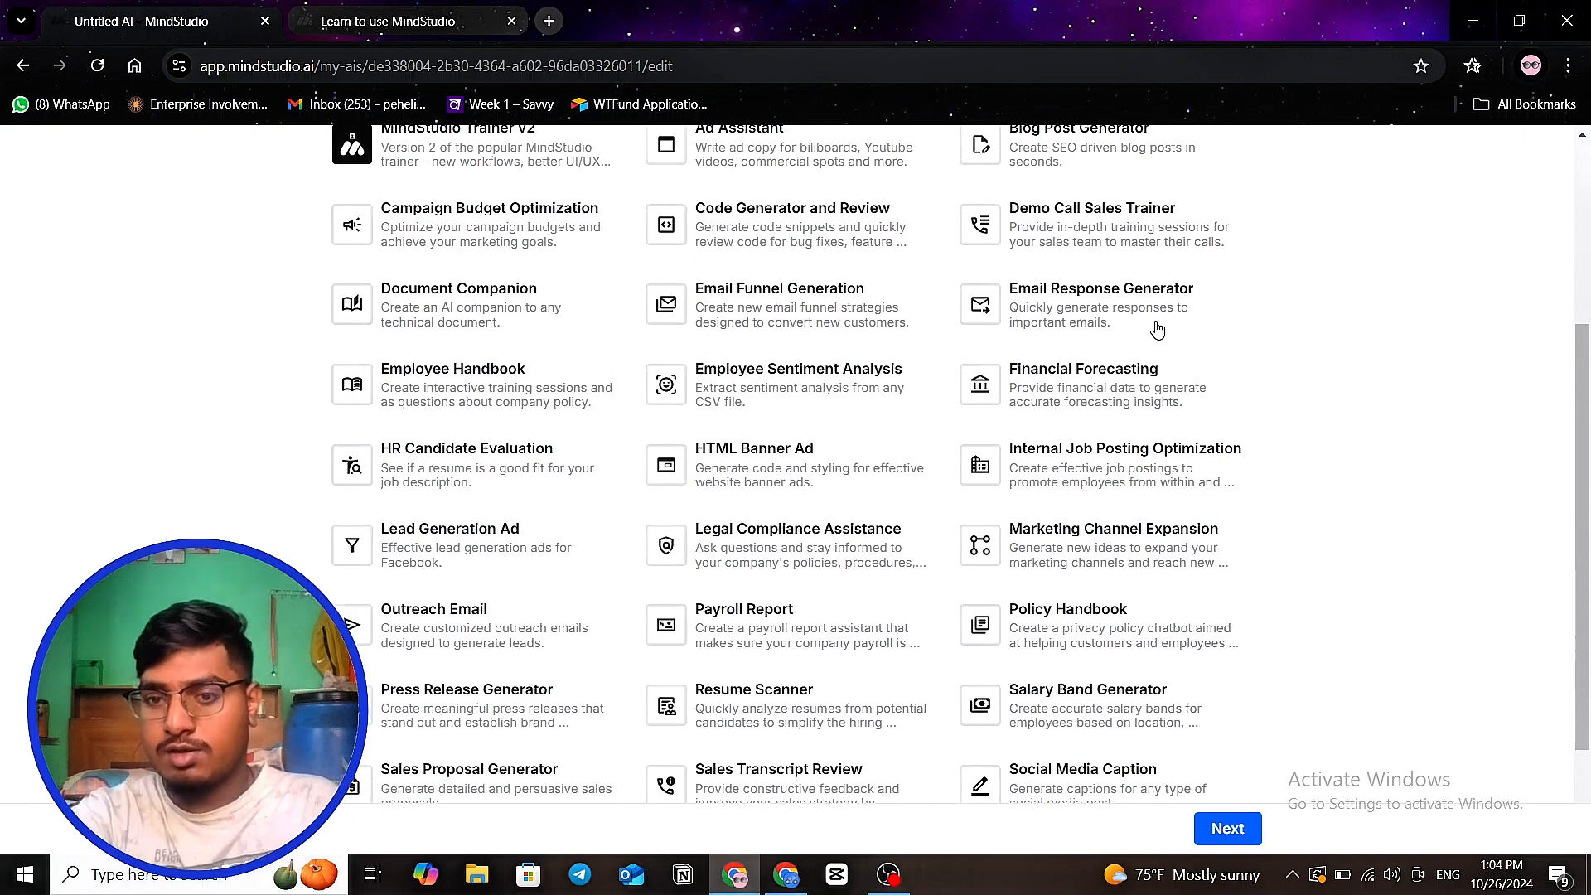
{"action": "scroll", "coordinate": [1157, 330], "scroll_direction": "down", "scroll_amount": 1}
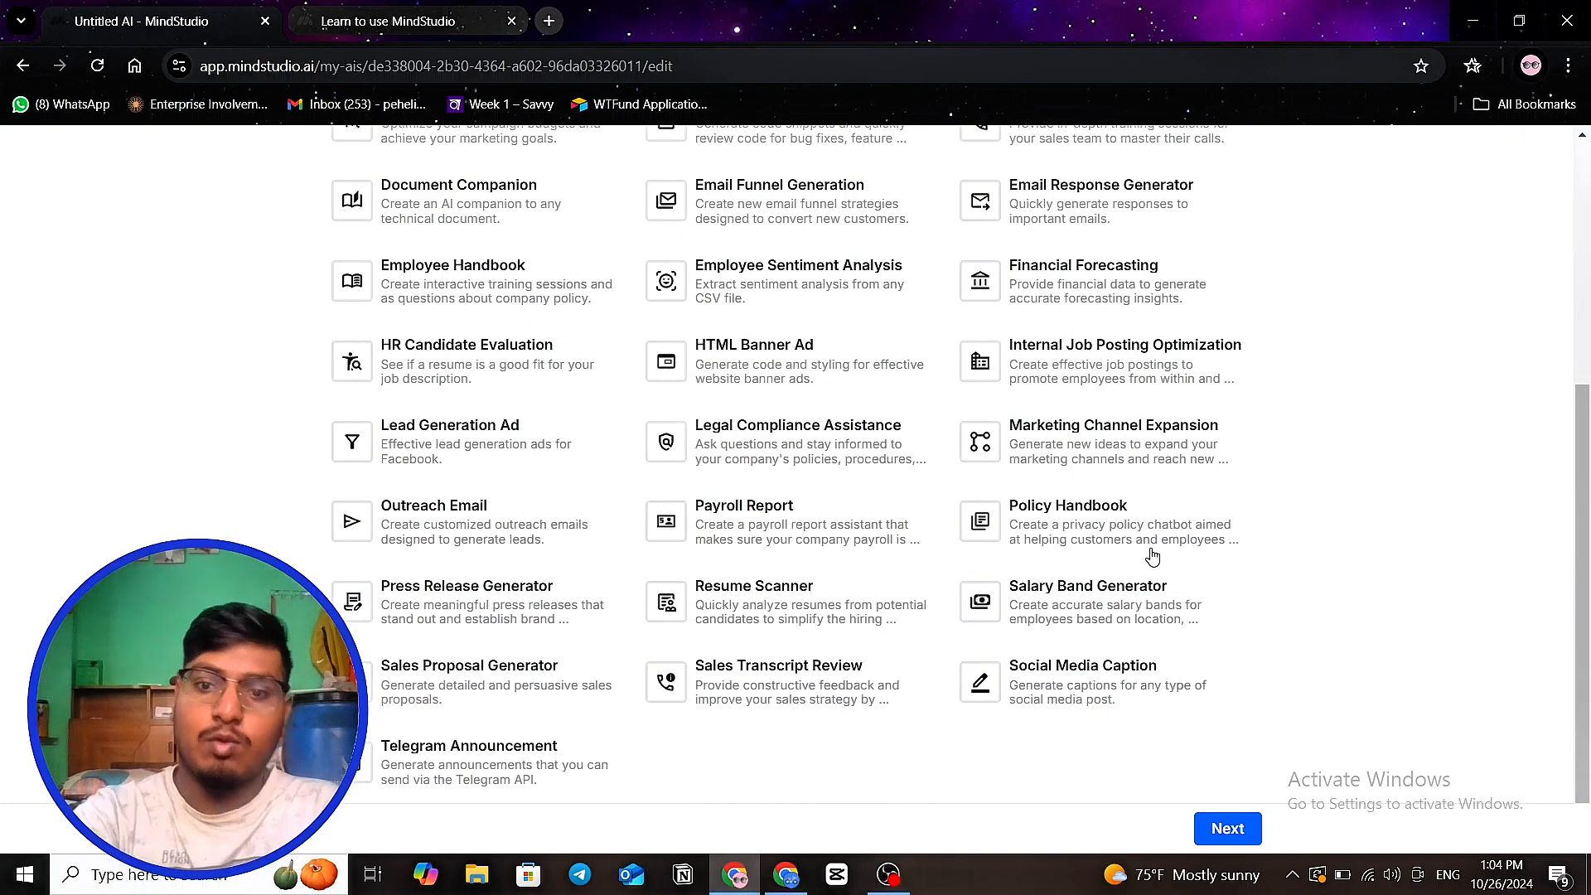
{"action": "scroll", "coordinate": [1151, 556], "scroll_direction": "up", "scroll_amount": 3}
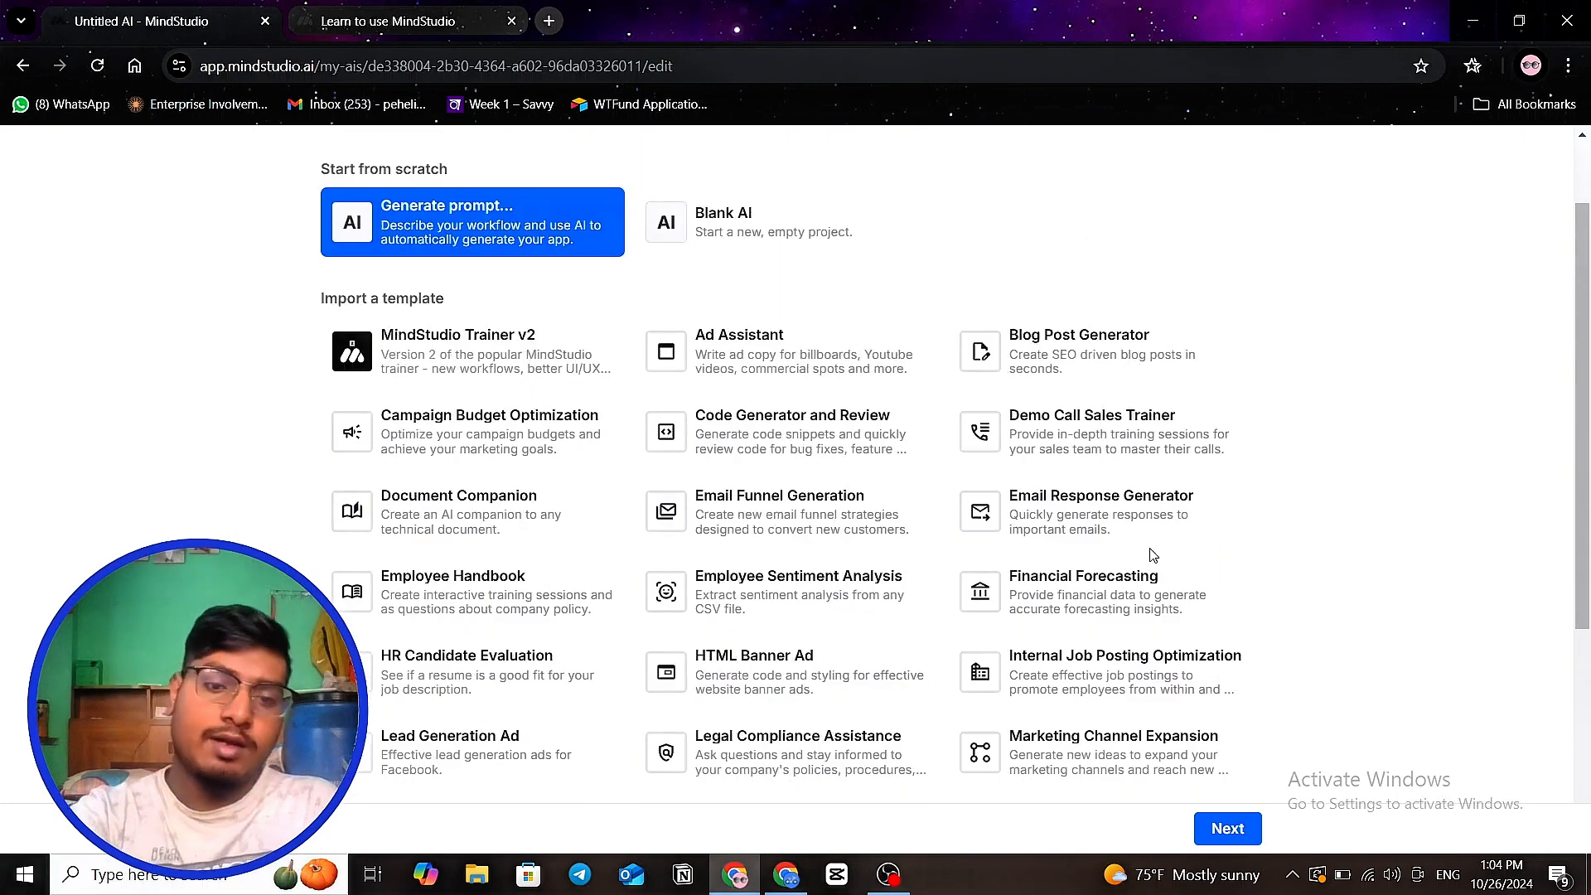
{"action": "scroll", "coordinate": [856, 611], "scroll_direction": "down", "scroll_amount": 1}
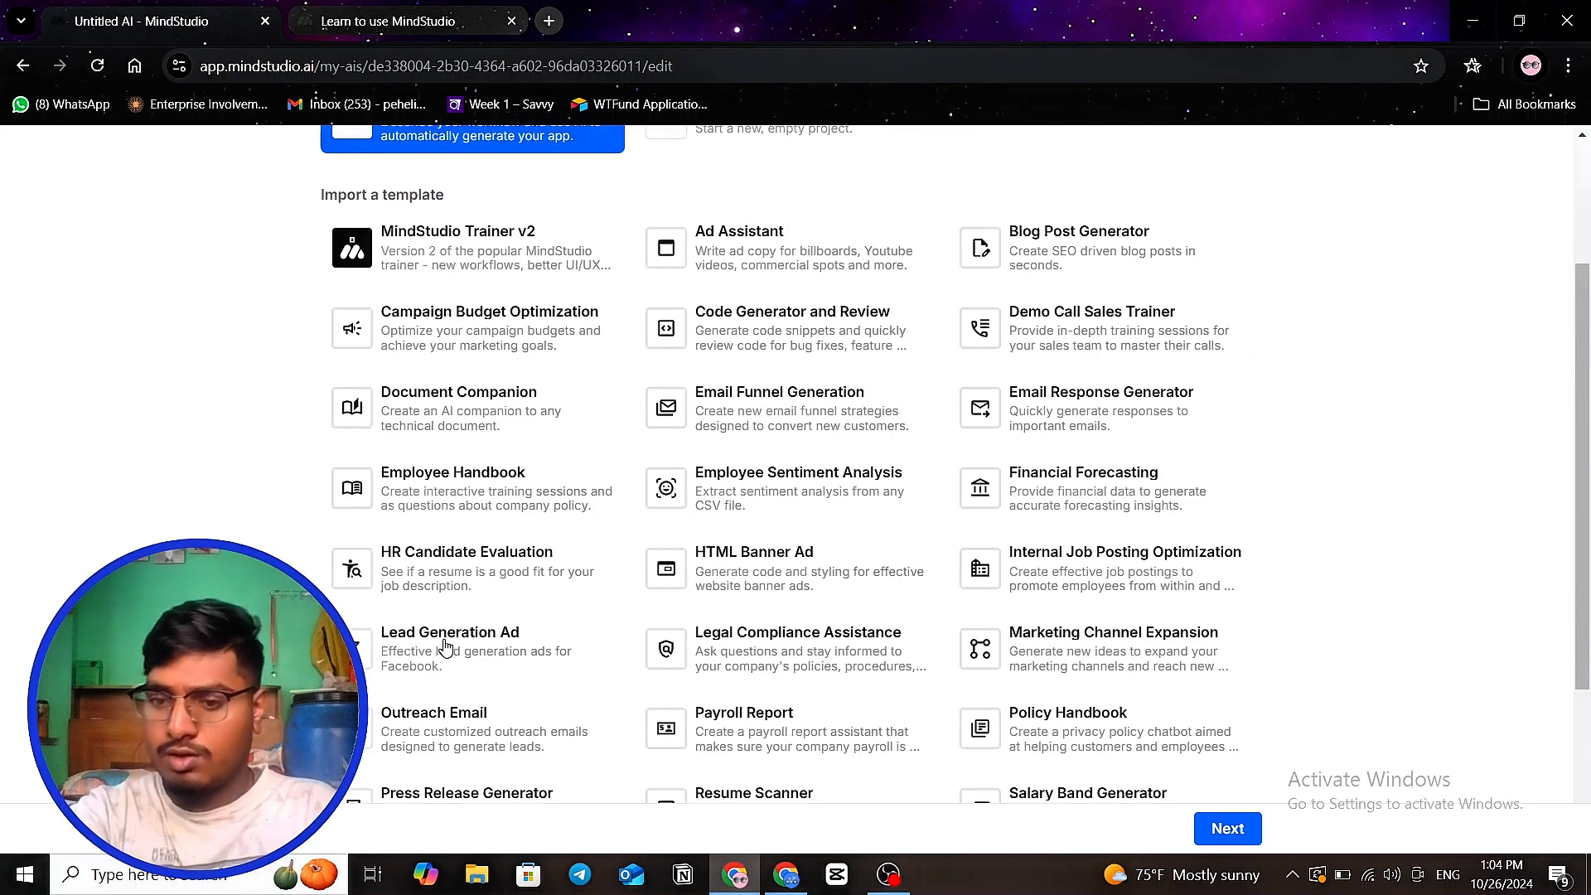
{"action": "scroll", "coordinate": [445, 646], "scroll_direction": "down", "scroll_amount": 2}
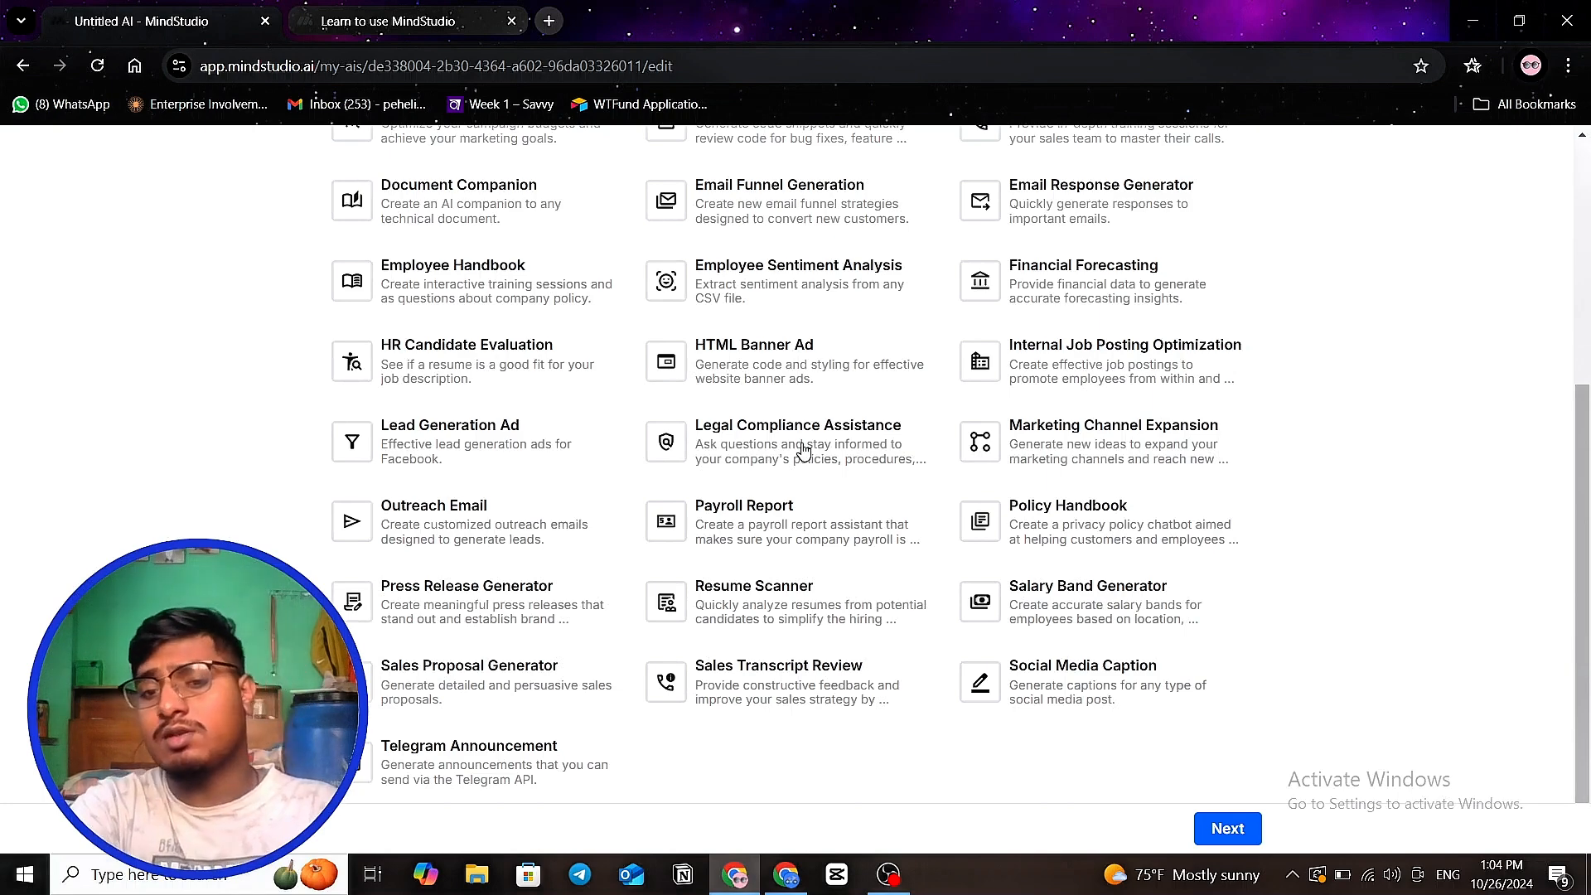
{"action": "scroll", "coordinate": [802, 450], "scroll_direction": "up", "scroll_amount": 5}
{"action": "scroll", "coordinate": [777, 447], "scroll_direction": "down", "scroll_amount": 1}
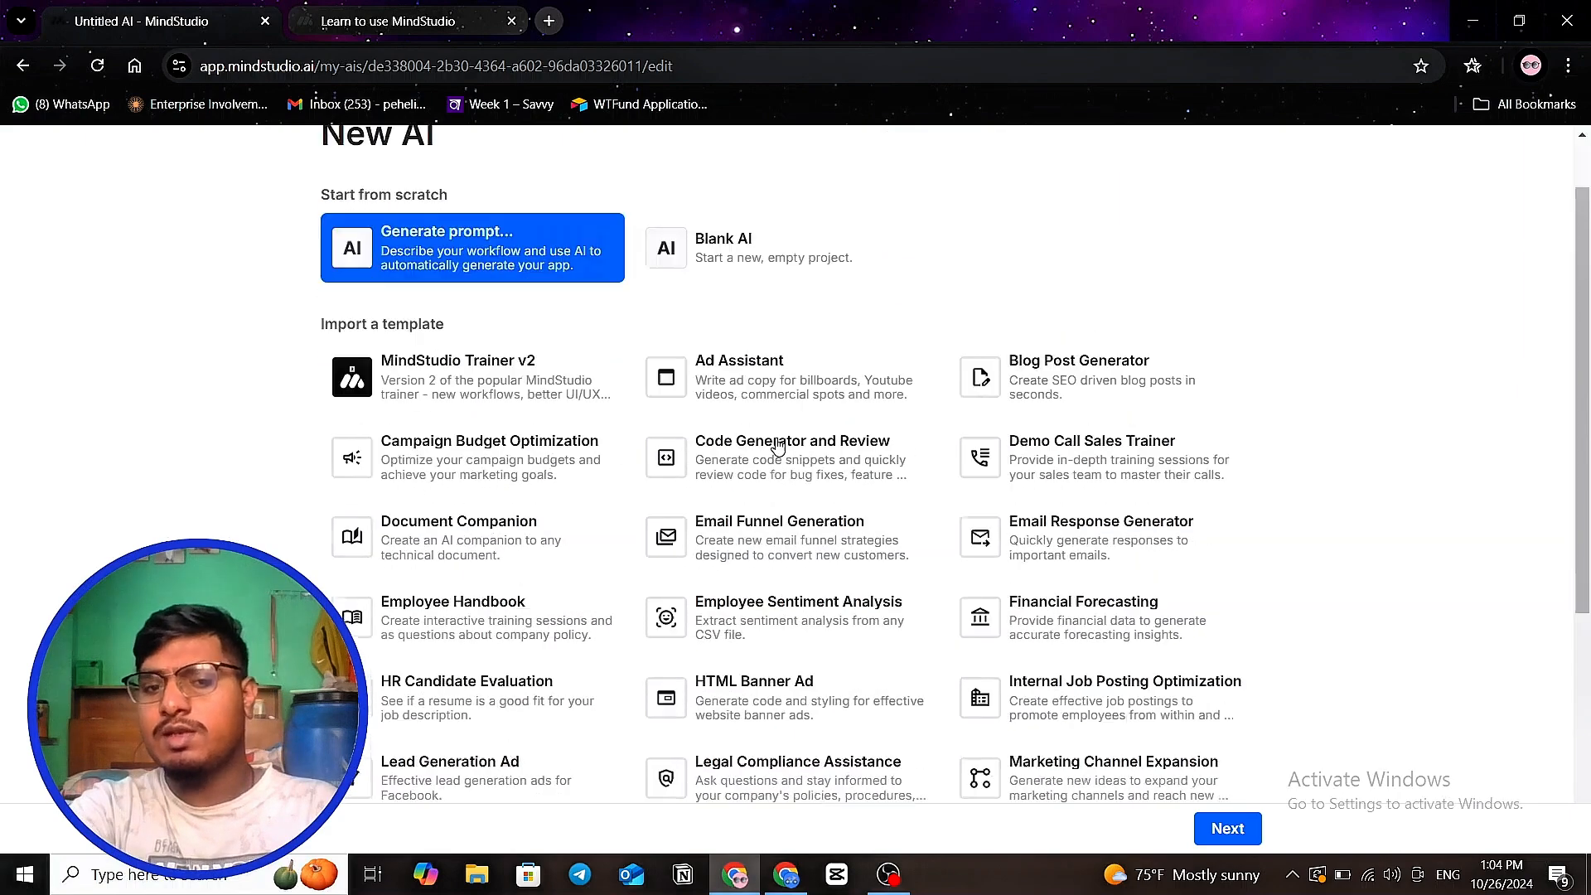
{"action": "scroll", "coordinate": [372, 477], "scroll_direction": "down", "scroll_amount": 4}
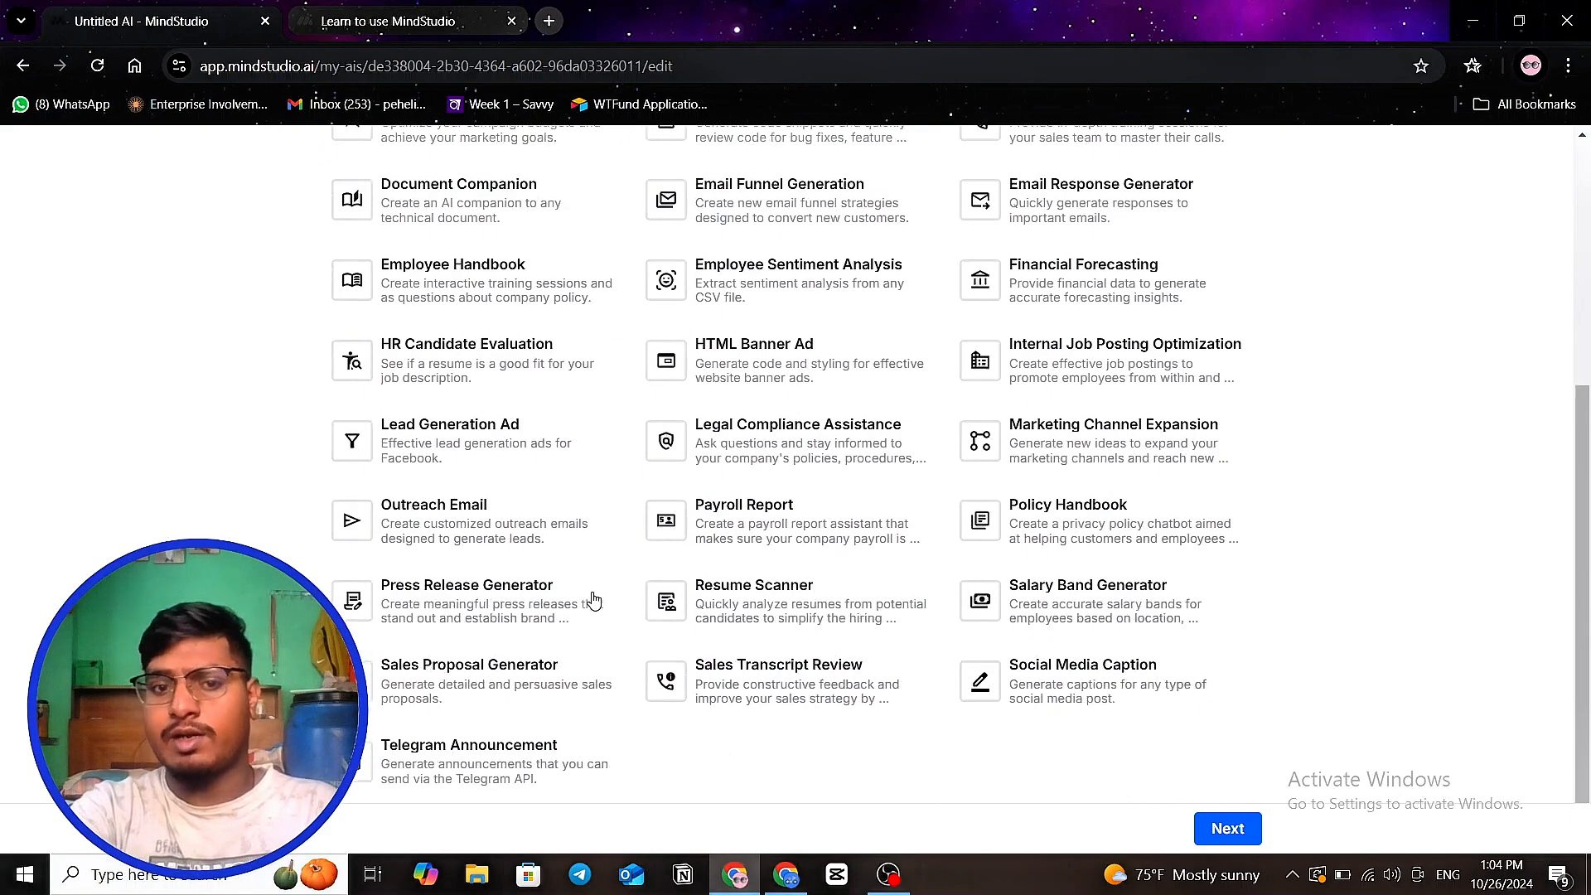
{"action": "scroll", "coordinate": [547, 655], "scroll_direction": "up", "scroll_amount": 3}
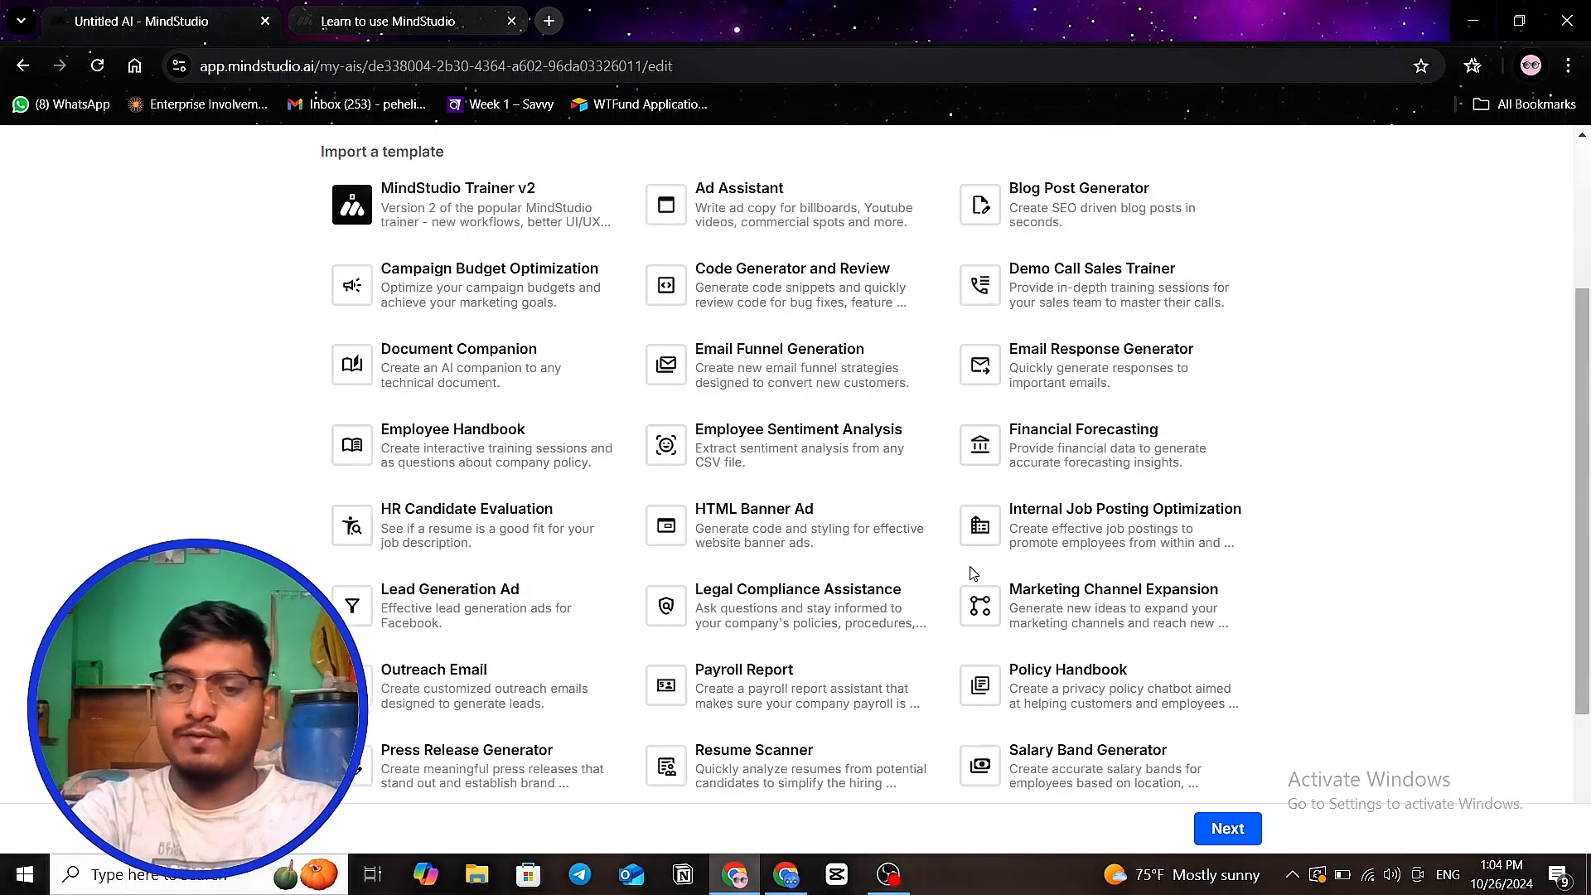
{"action": "scroll", "coordinate": [973, 571], "scroll_direction": "up", "scroll_amount": 3}
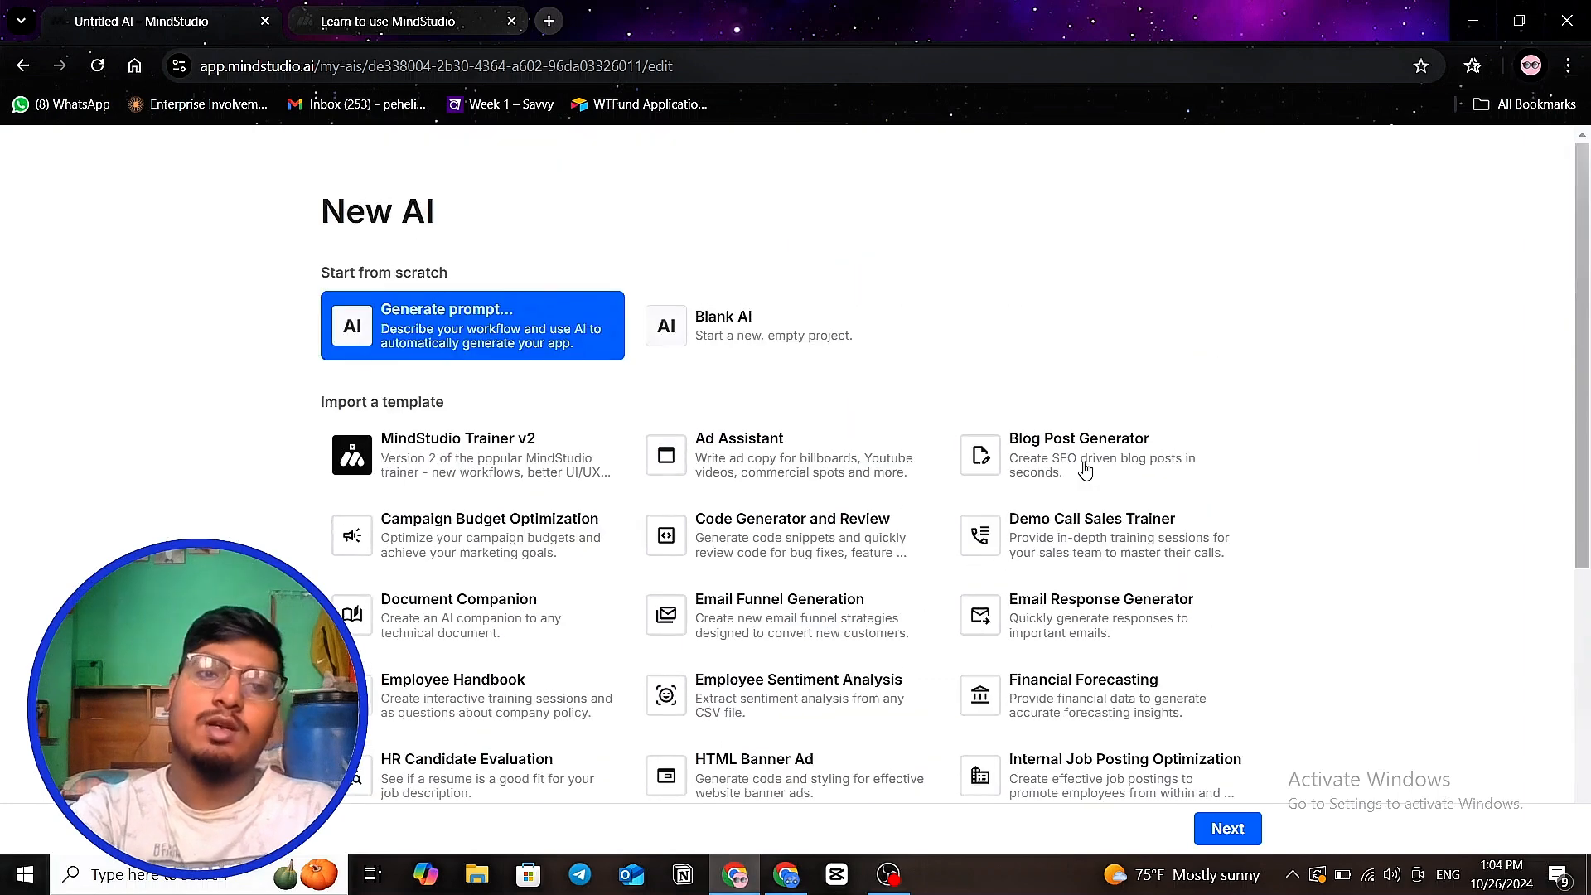
- Try the Blank AI and Generate prompt starting options, and continue to the prompt generator with Generate prompt
{"action": "left_click", "coordinate": [653, 348]}
{"action": "left_click", "coordinate": [571, 343]}
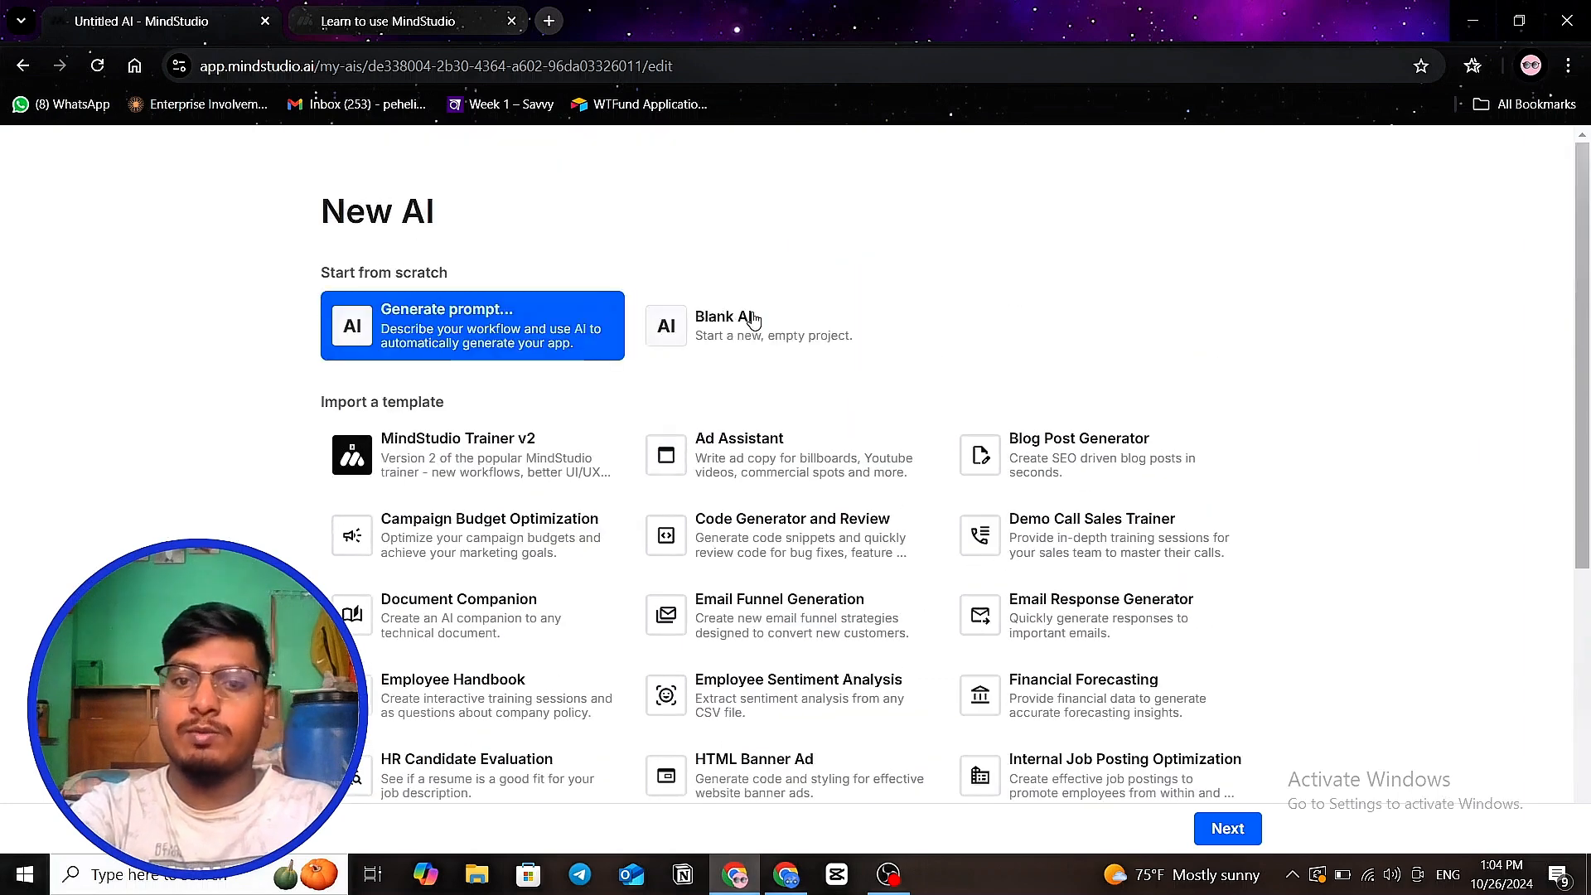
{"action": "left_click", "coordinate": [656, 348]}
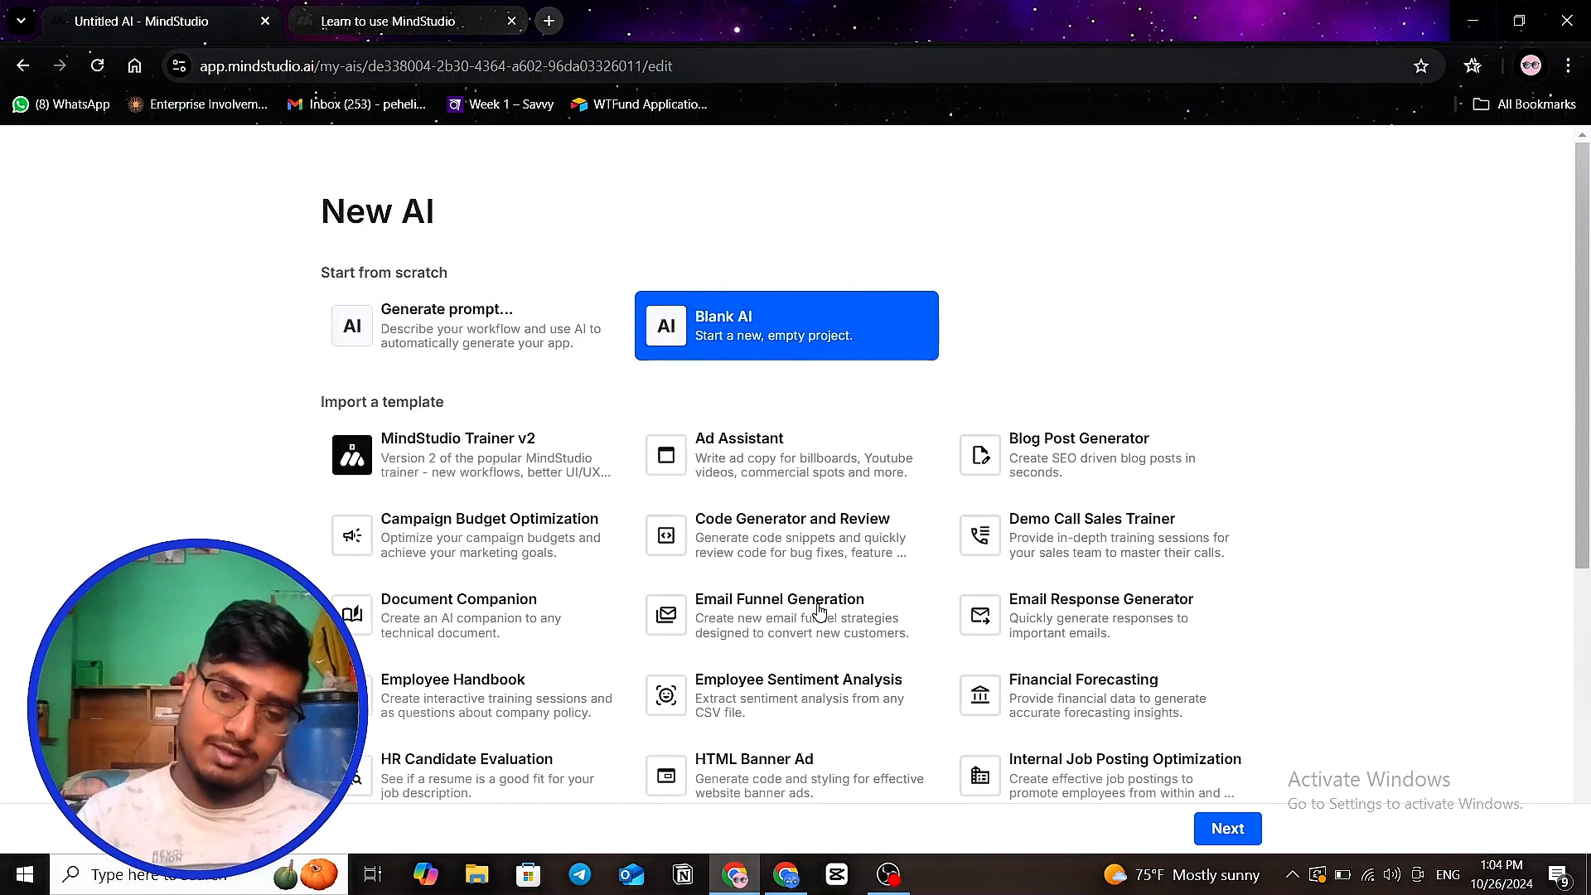
{"action": "left_click", "coordinate": [522, 343]}
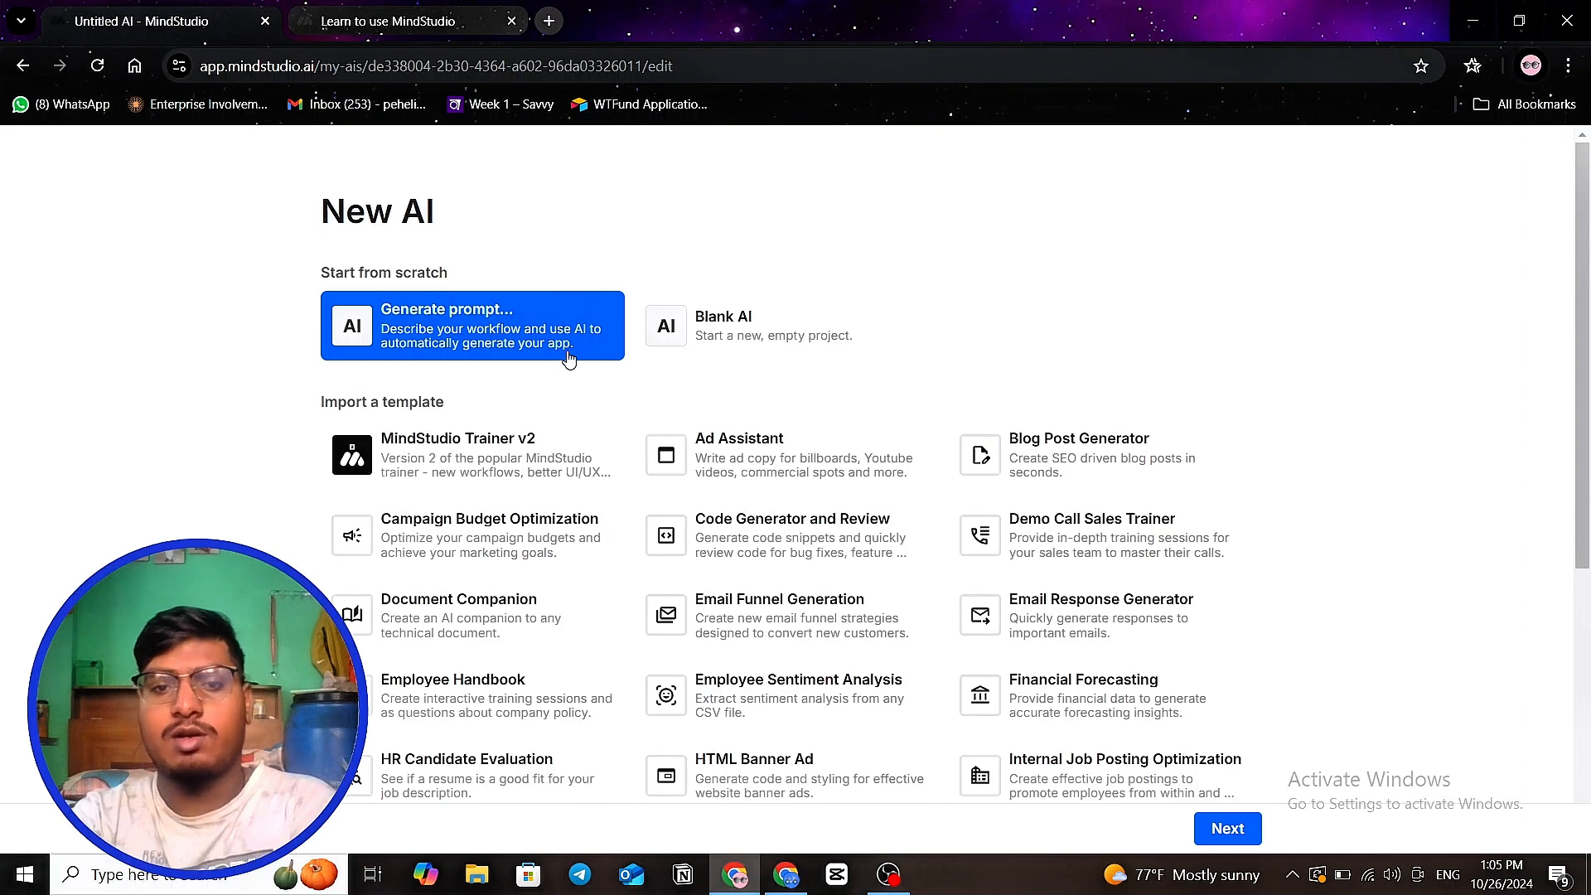
{"action": "left_click", "coordinate": [717, 319]}
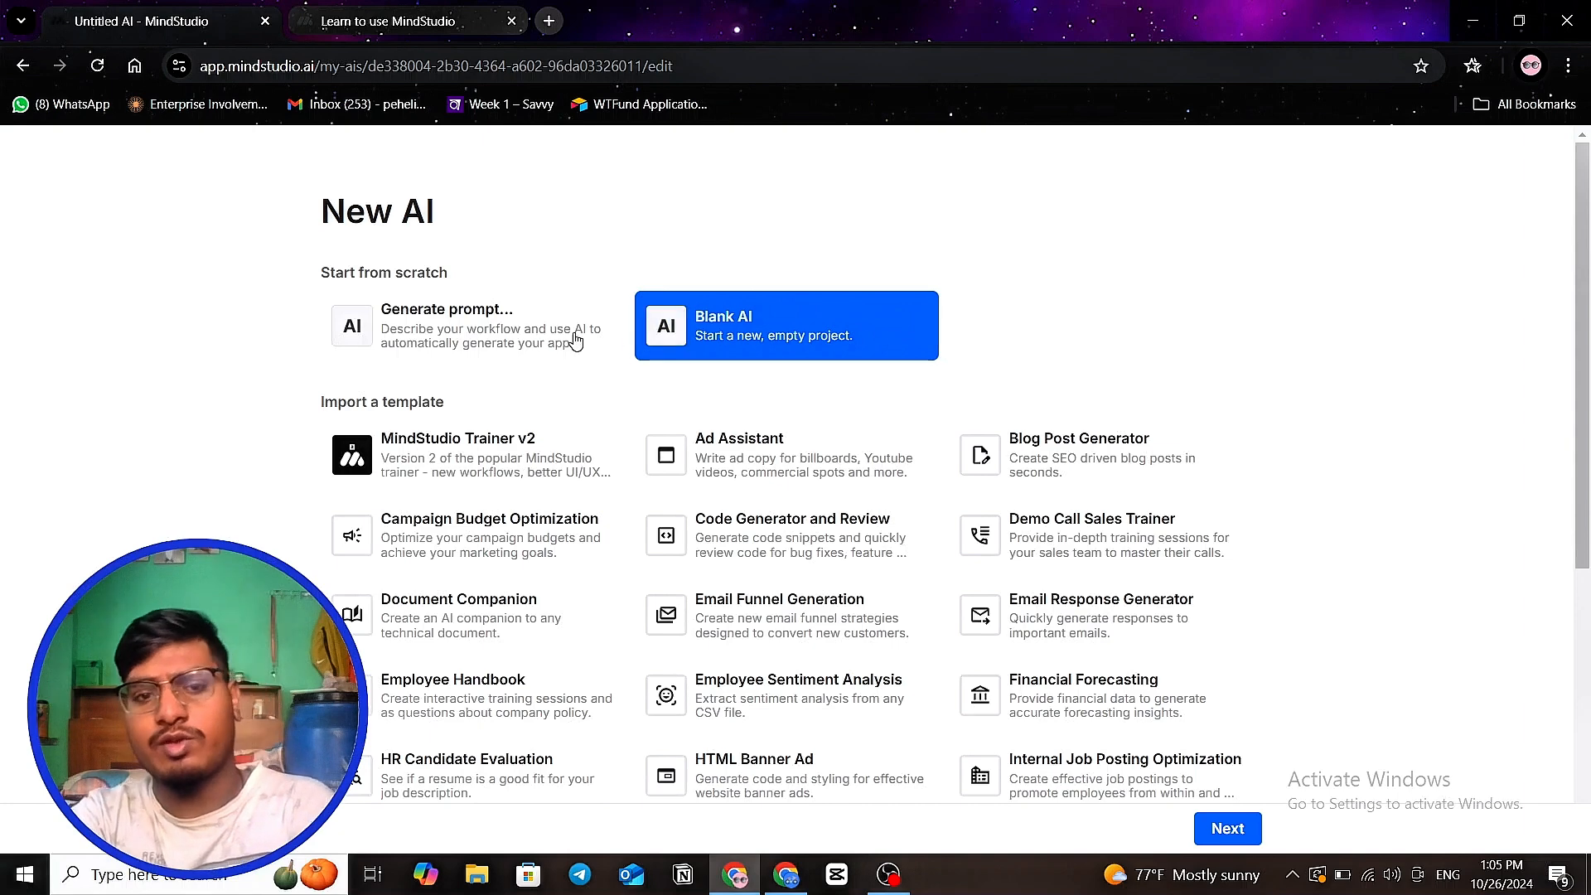
{"action": "left_click", "coordinate": [445, 323]}
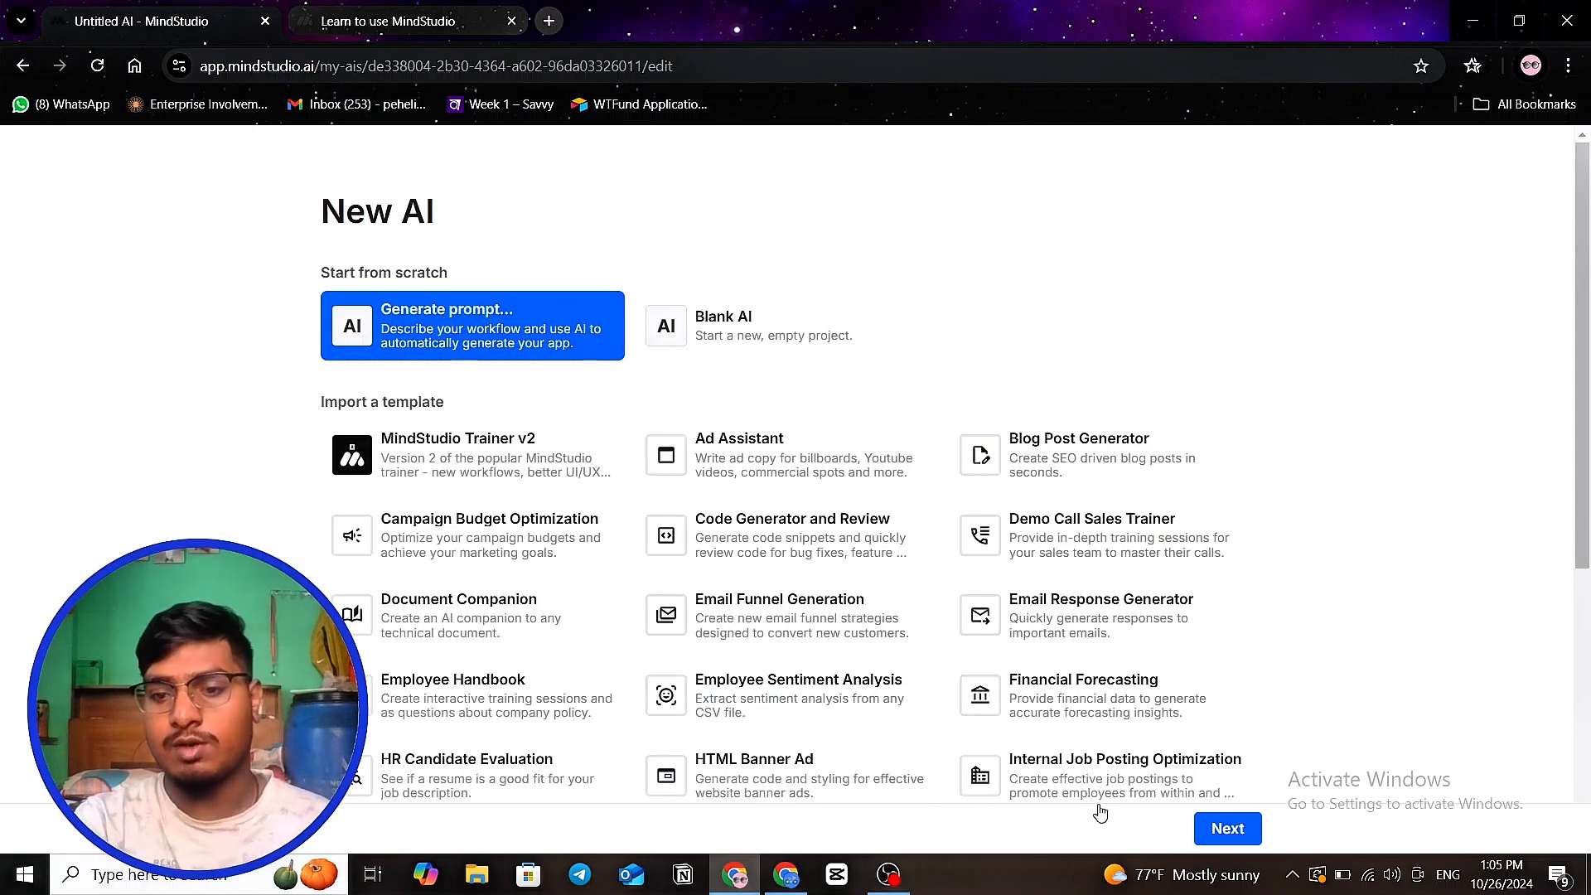
{"action": "left_click", "coordinate": [1226, 829]}
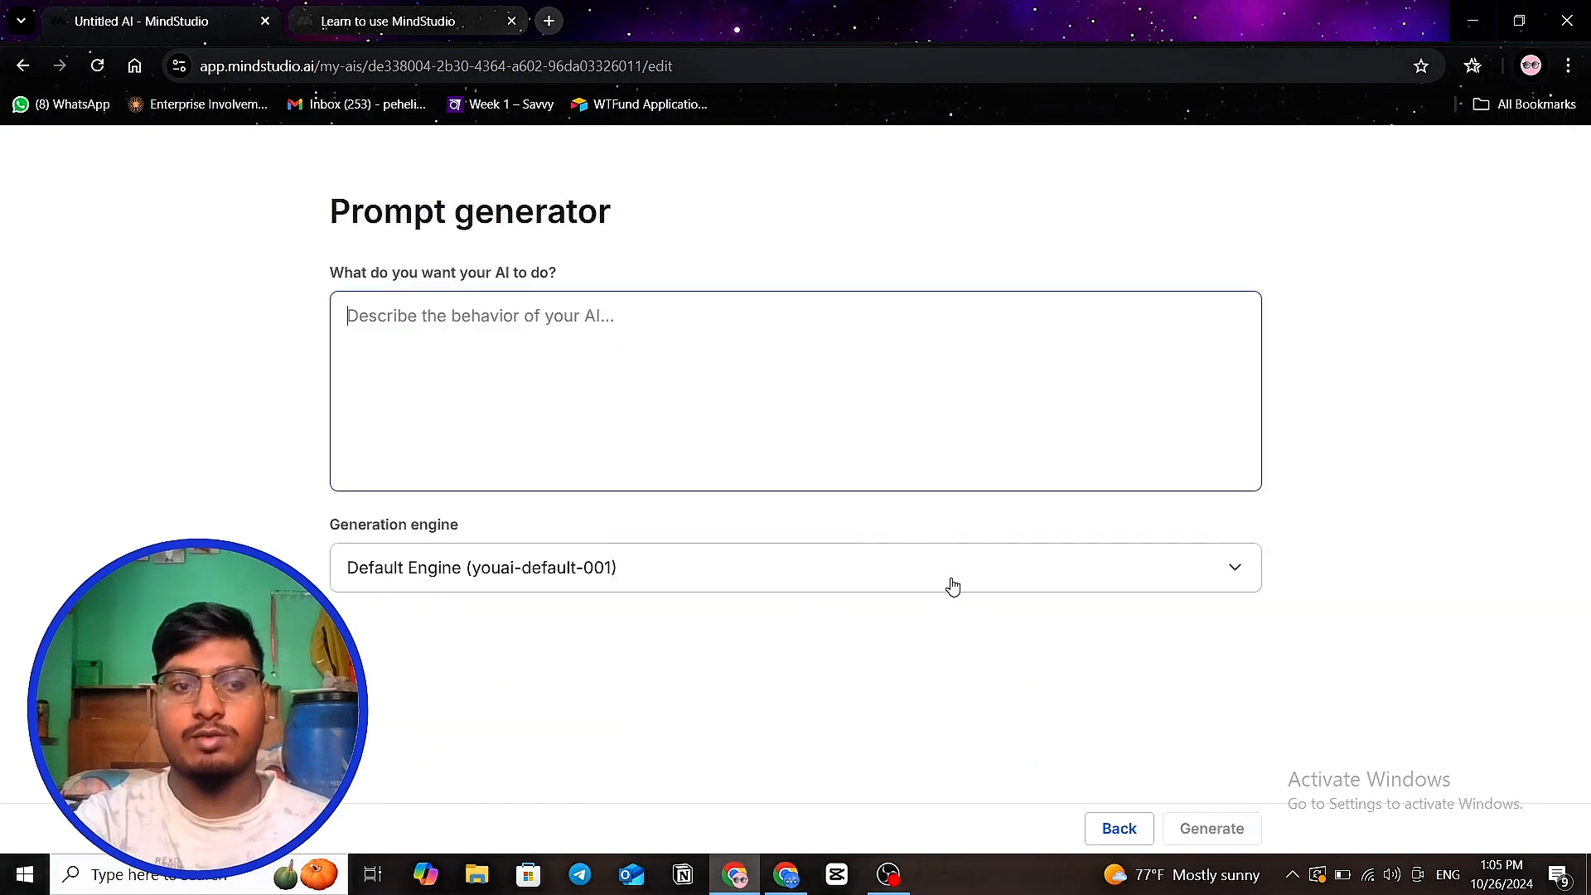
- Leave the prompt generator, return to the workspace's AI list and try to create another AI
{"action": "left_click", "coordinate": [22, 66]}
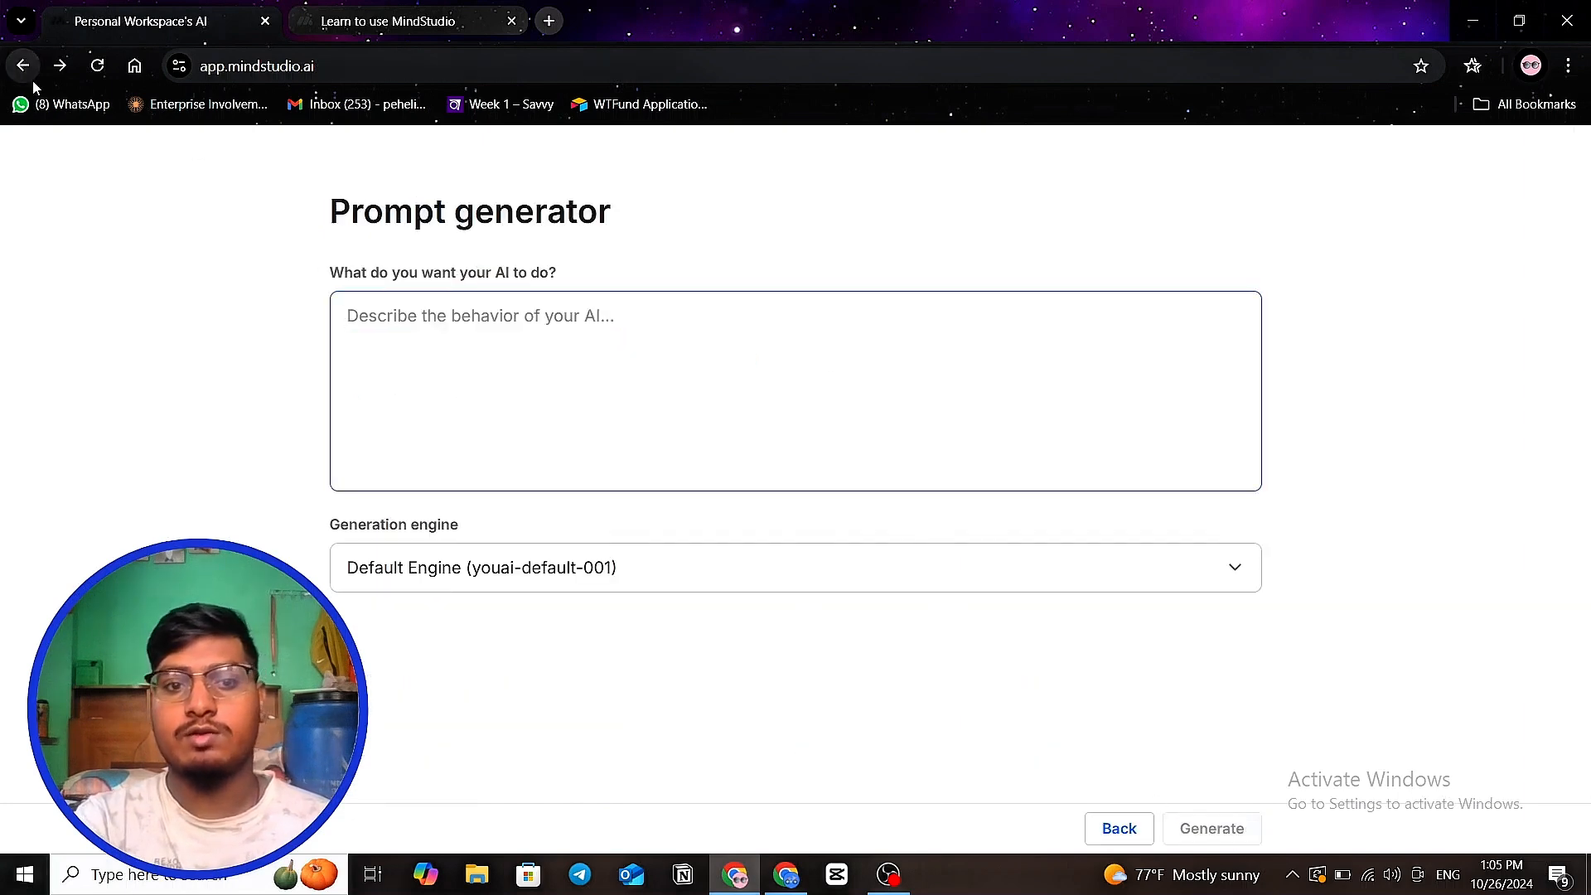
{"action": "left_click", "coordinate": [27, 72]}
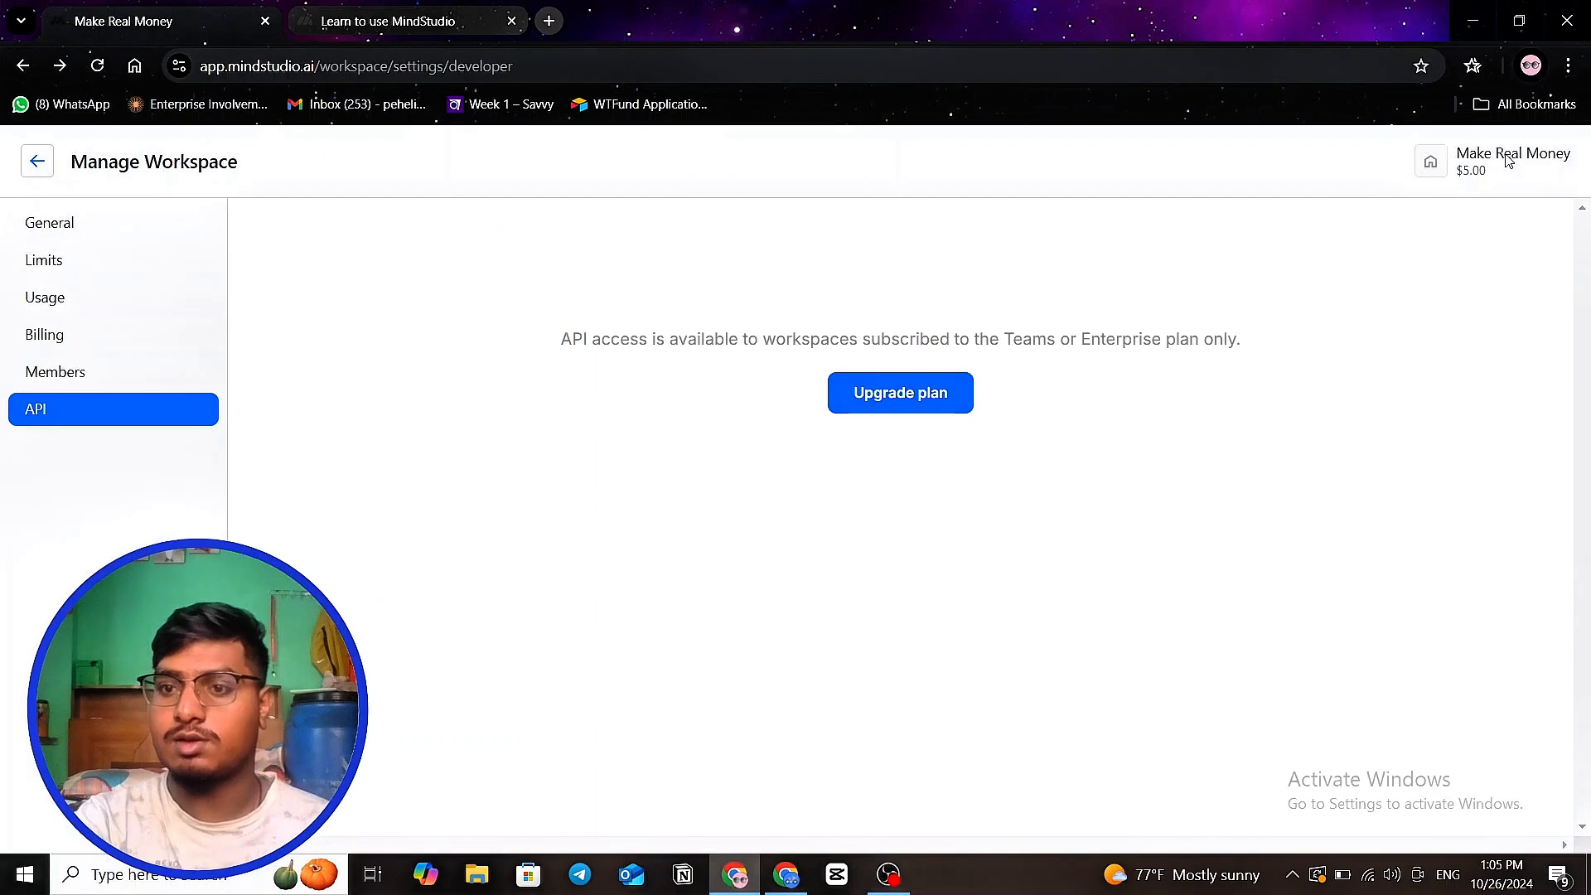
{"action": "left_click", "coordinate": [33, 165]}
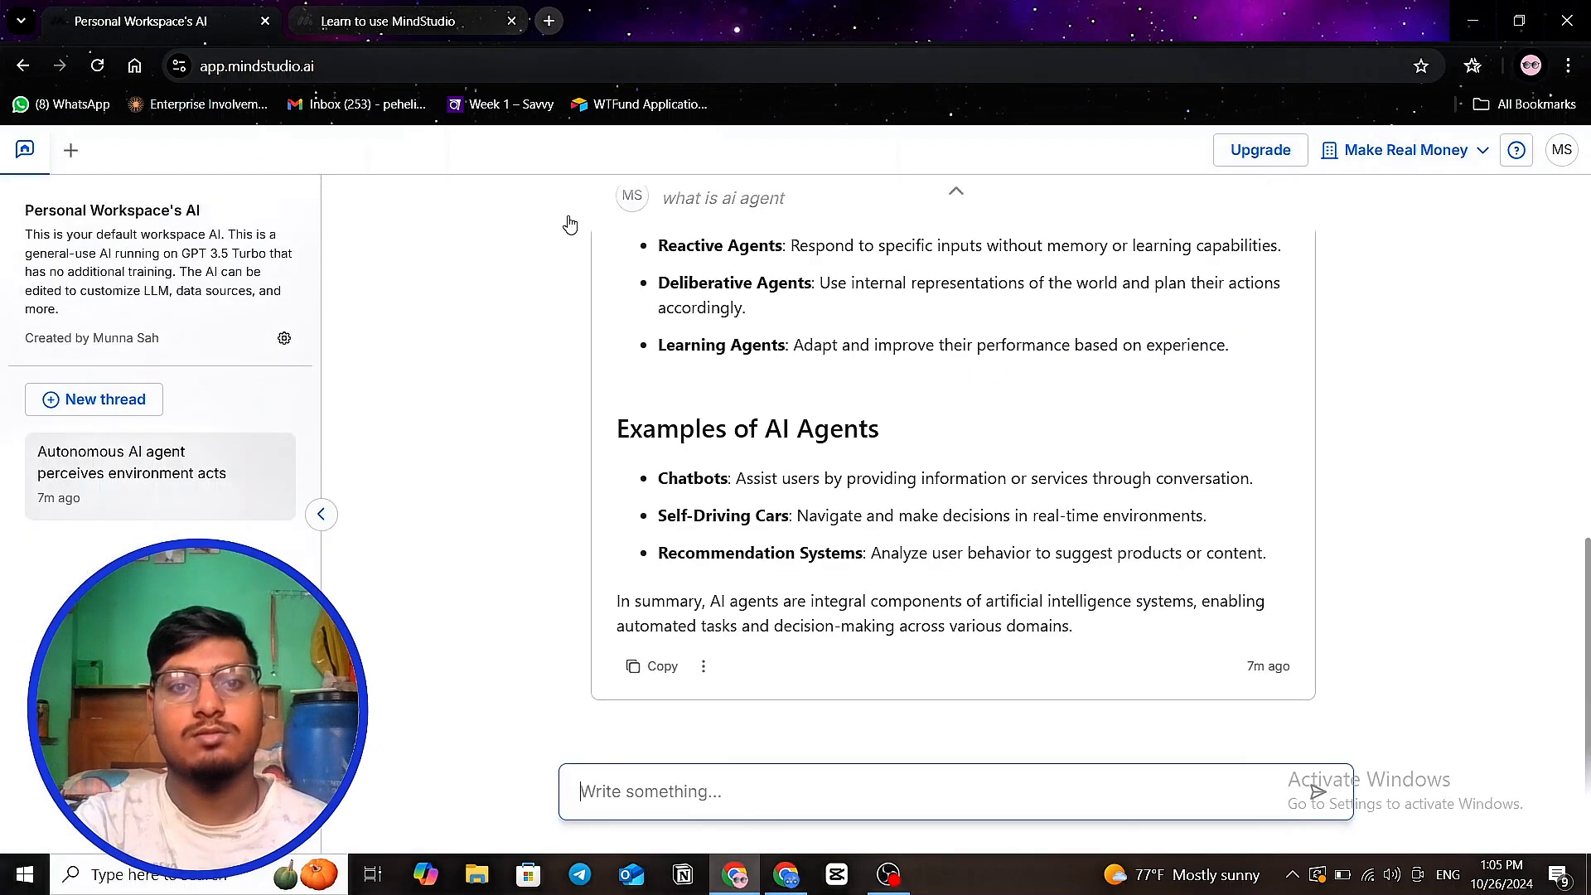
{"action": "left_click", "coordinate": [74, 151]}
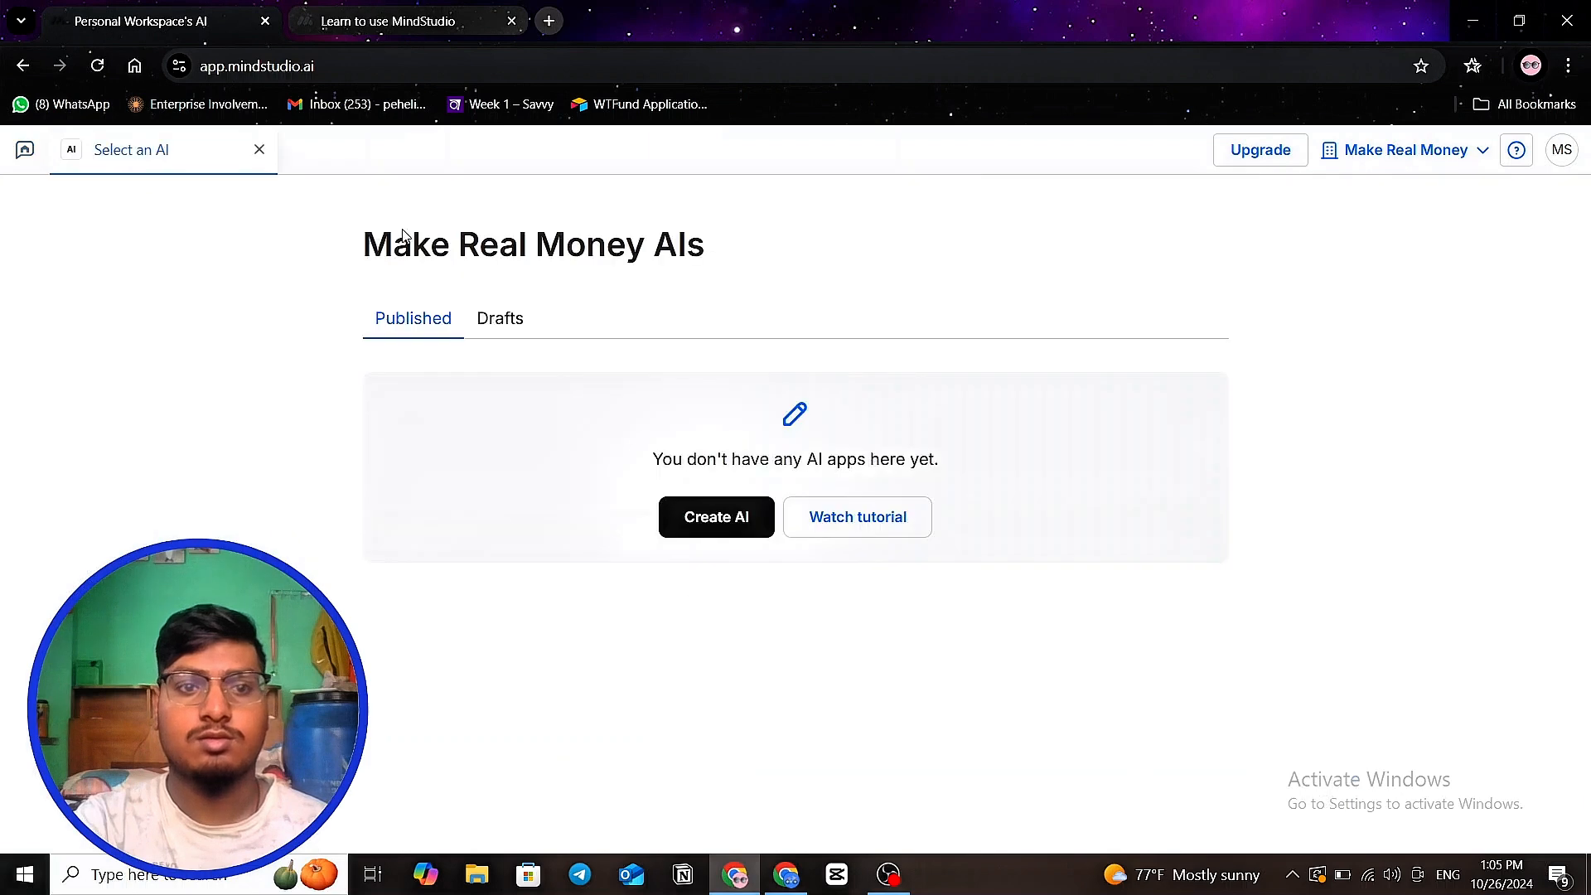
{"action": "left_click", "coordinate": [688, 514]}
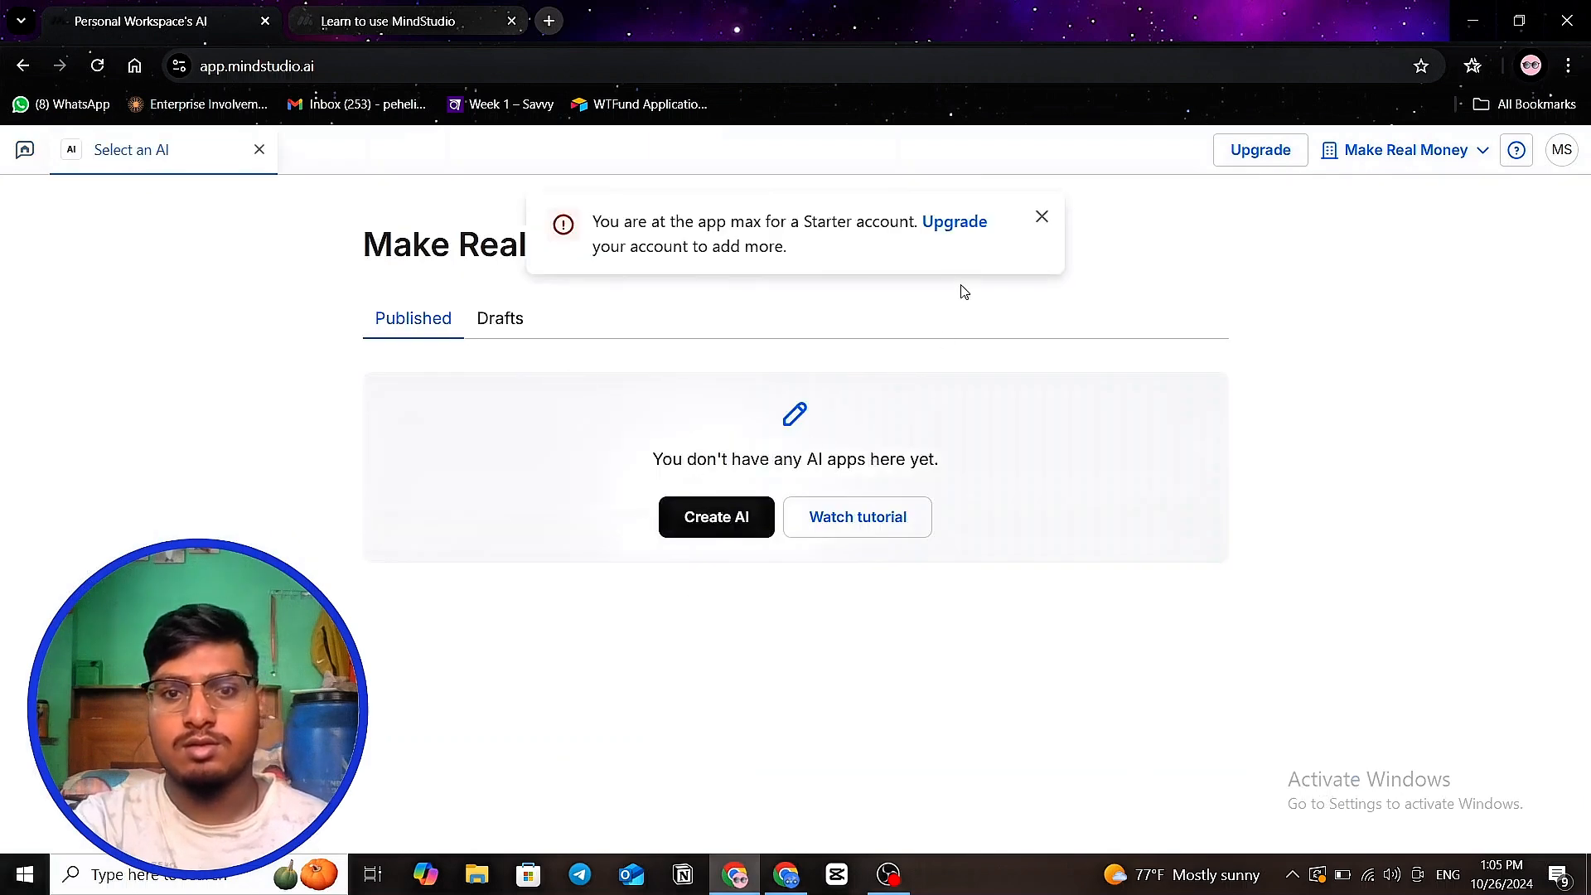
{"action": "left_click", "coordinate": [737, 518]}
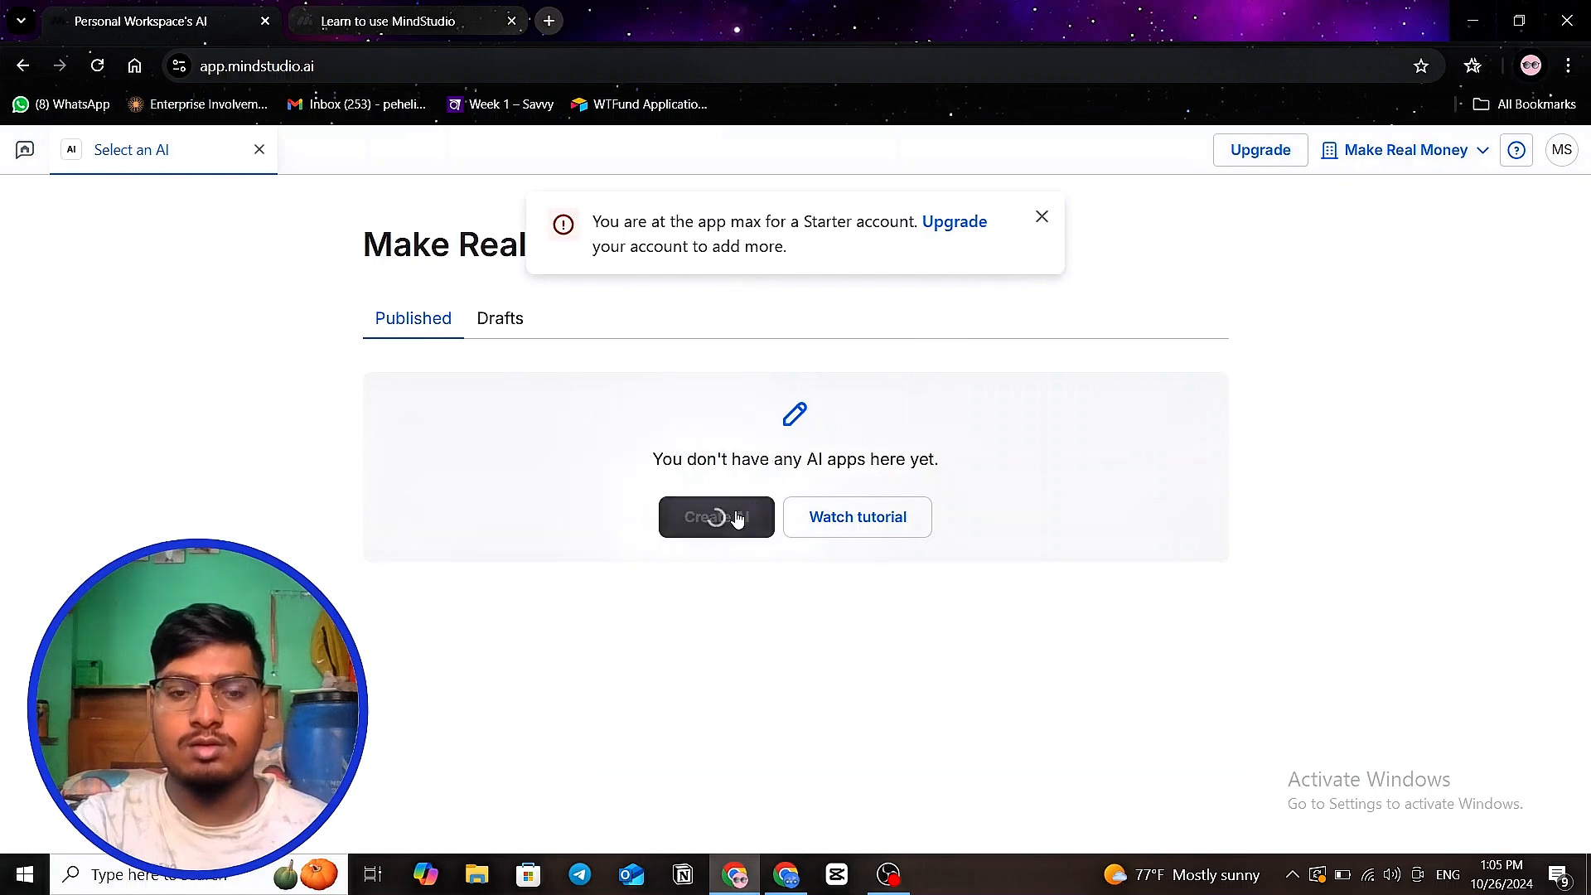
{"action": "left_click", "coordinate": [1045, 218]}
- Delete both Untitled AI drafts from the workspace, keeping LinkedIn Post Pro
{"action": "left_click", "coordinate": [490, 318]}
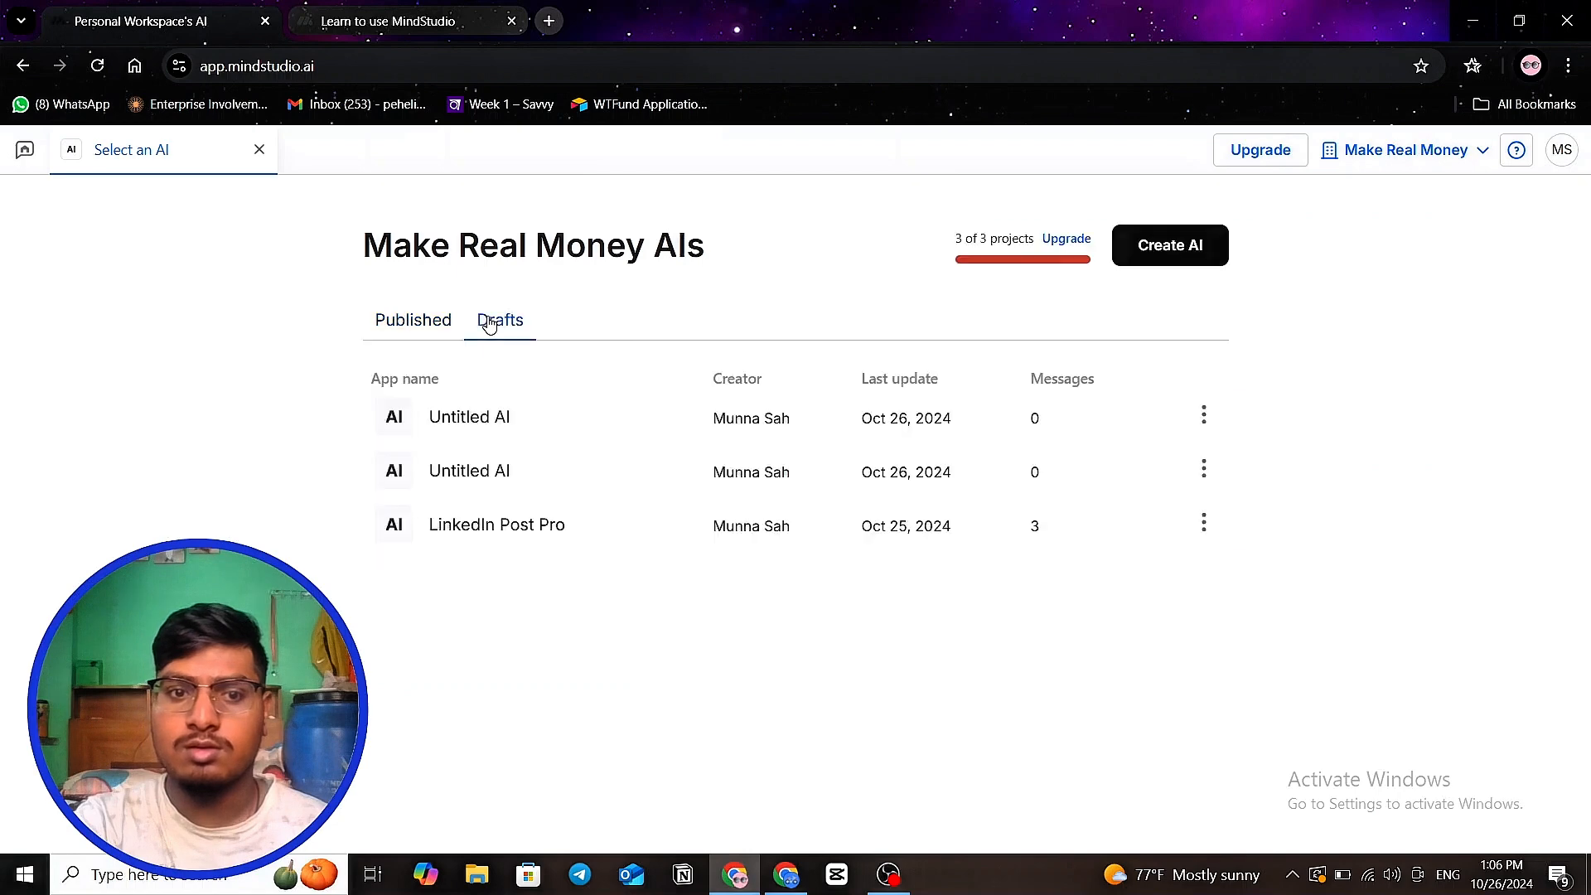
{"action": "left_click", "coordinate": [1204, 469]}
{"action": "left_click", "coordinate": [1168, 642]}
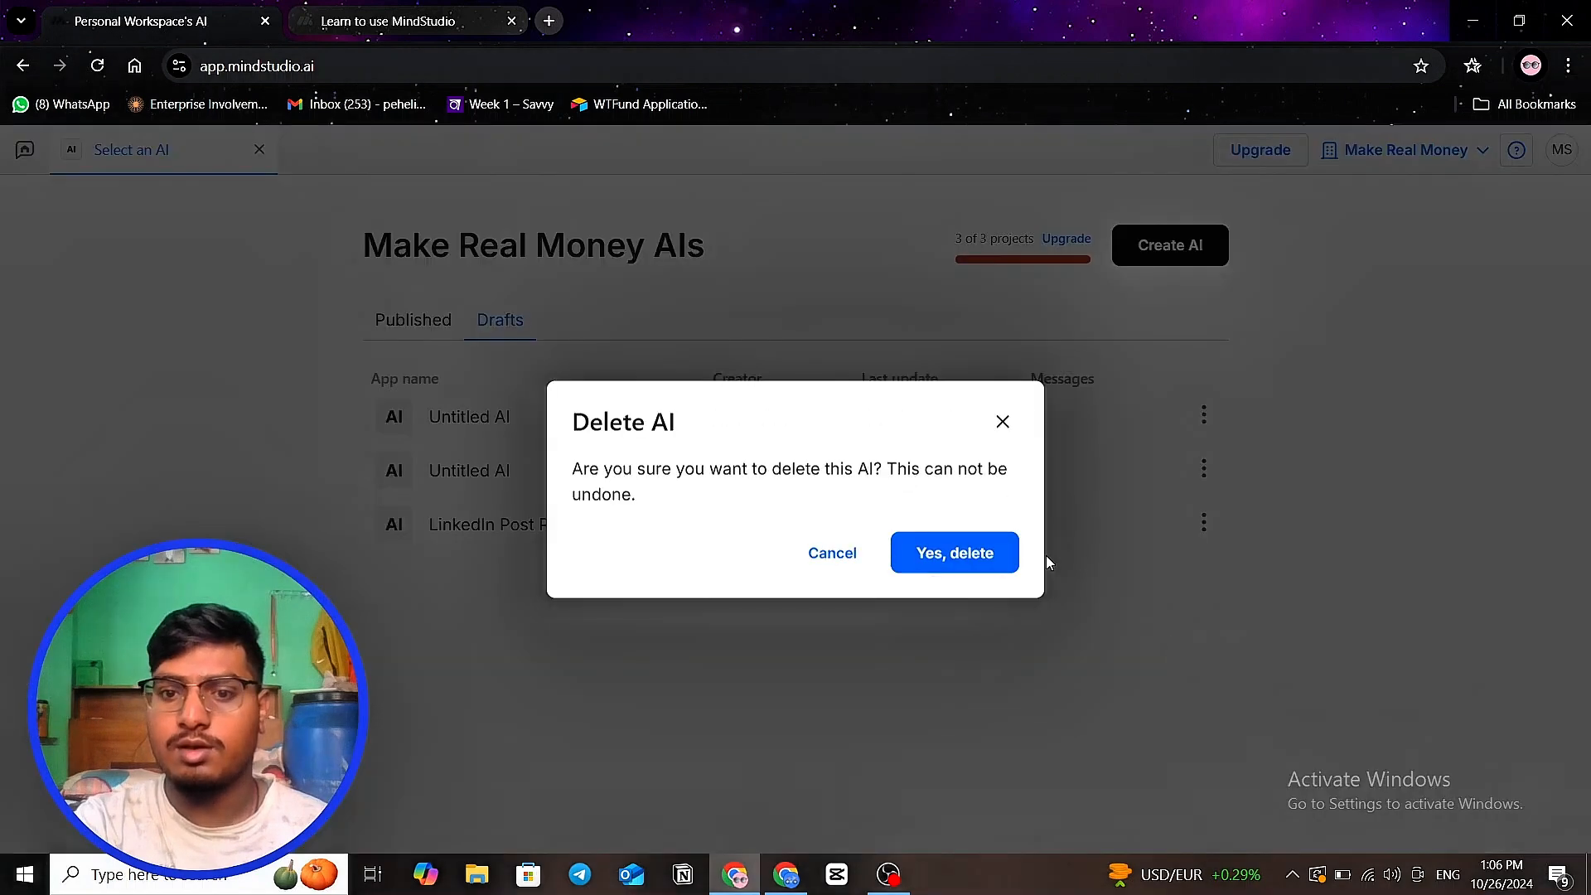
{"action": "left_click", "coordinate": [1013, 563]}
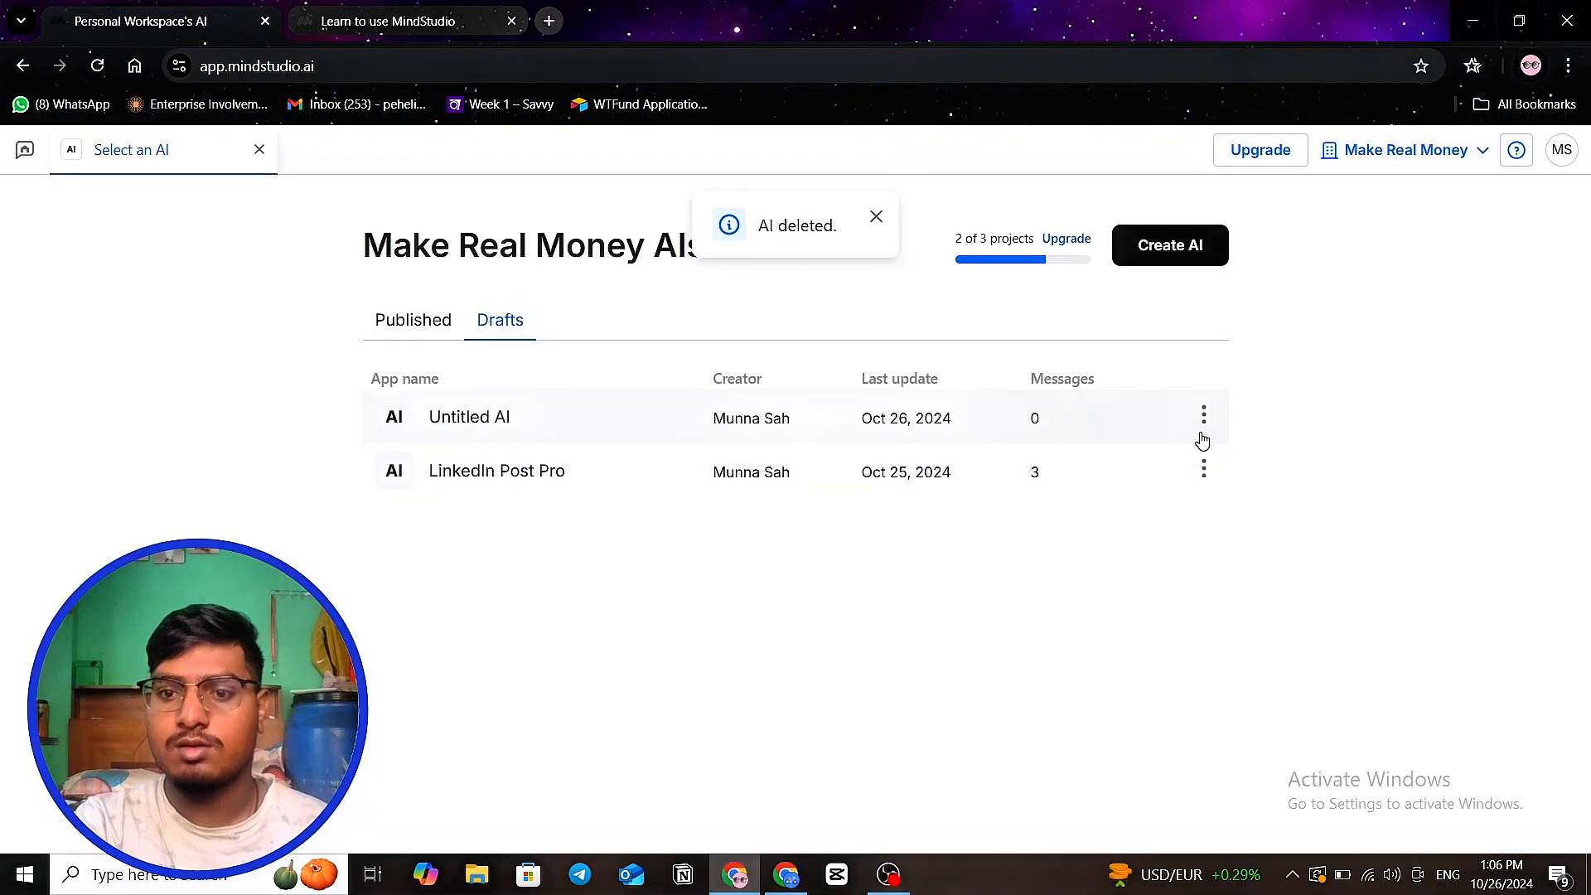
{"action": "left_click", "coordinate": [1197, 423]}
{"action": "left_click", "coordinate": [1089, 595]}
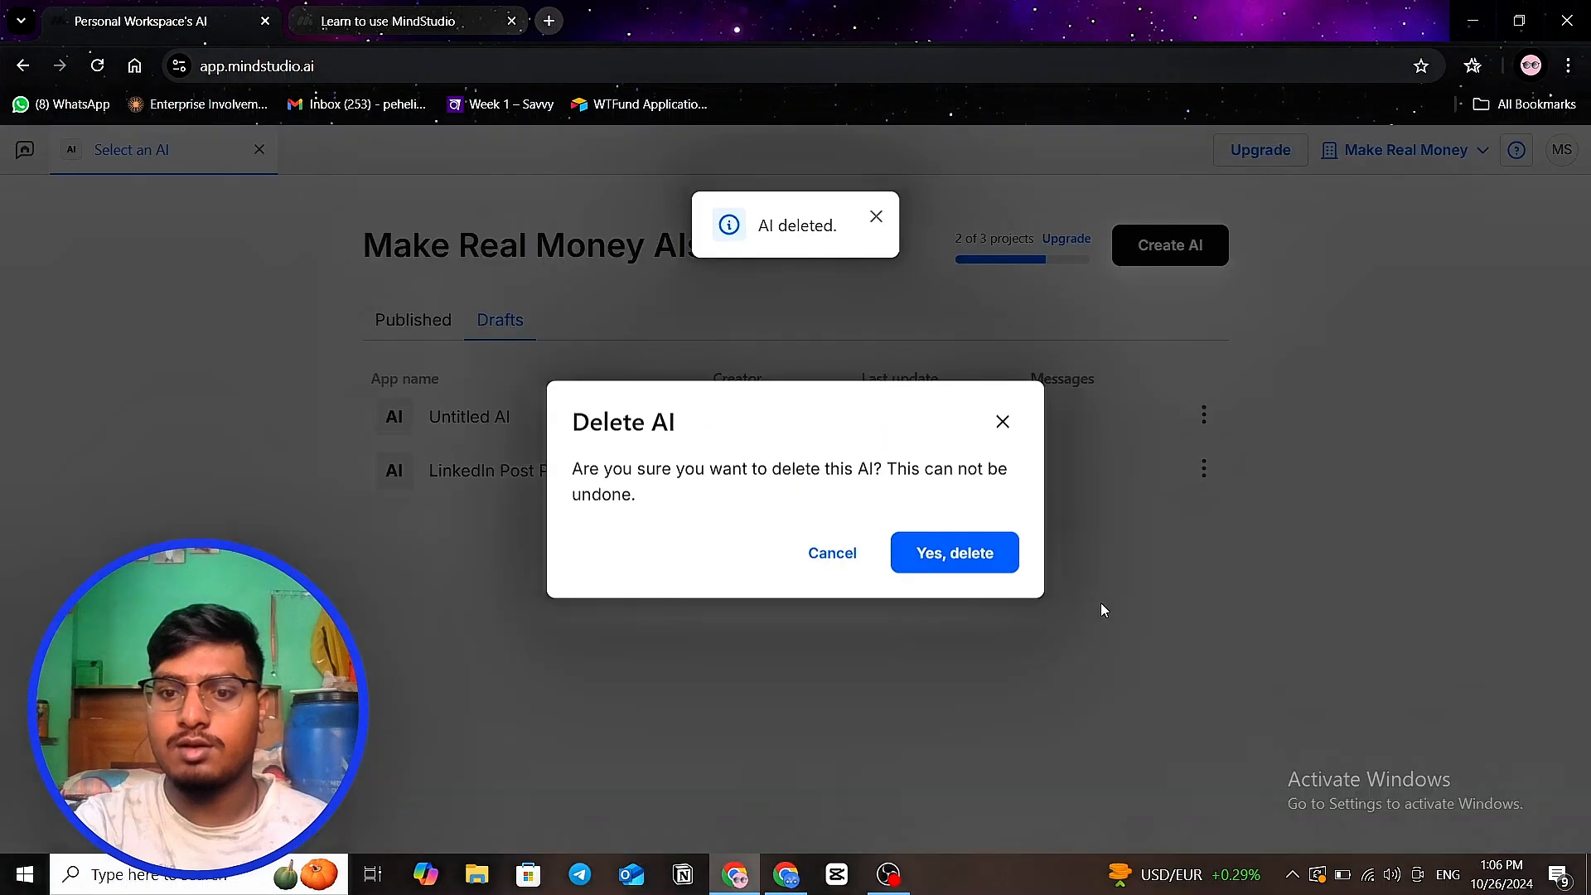
{"action": "left_click", "coordinate": [1007, 562]}
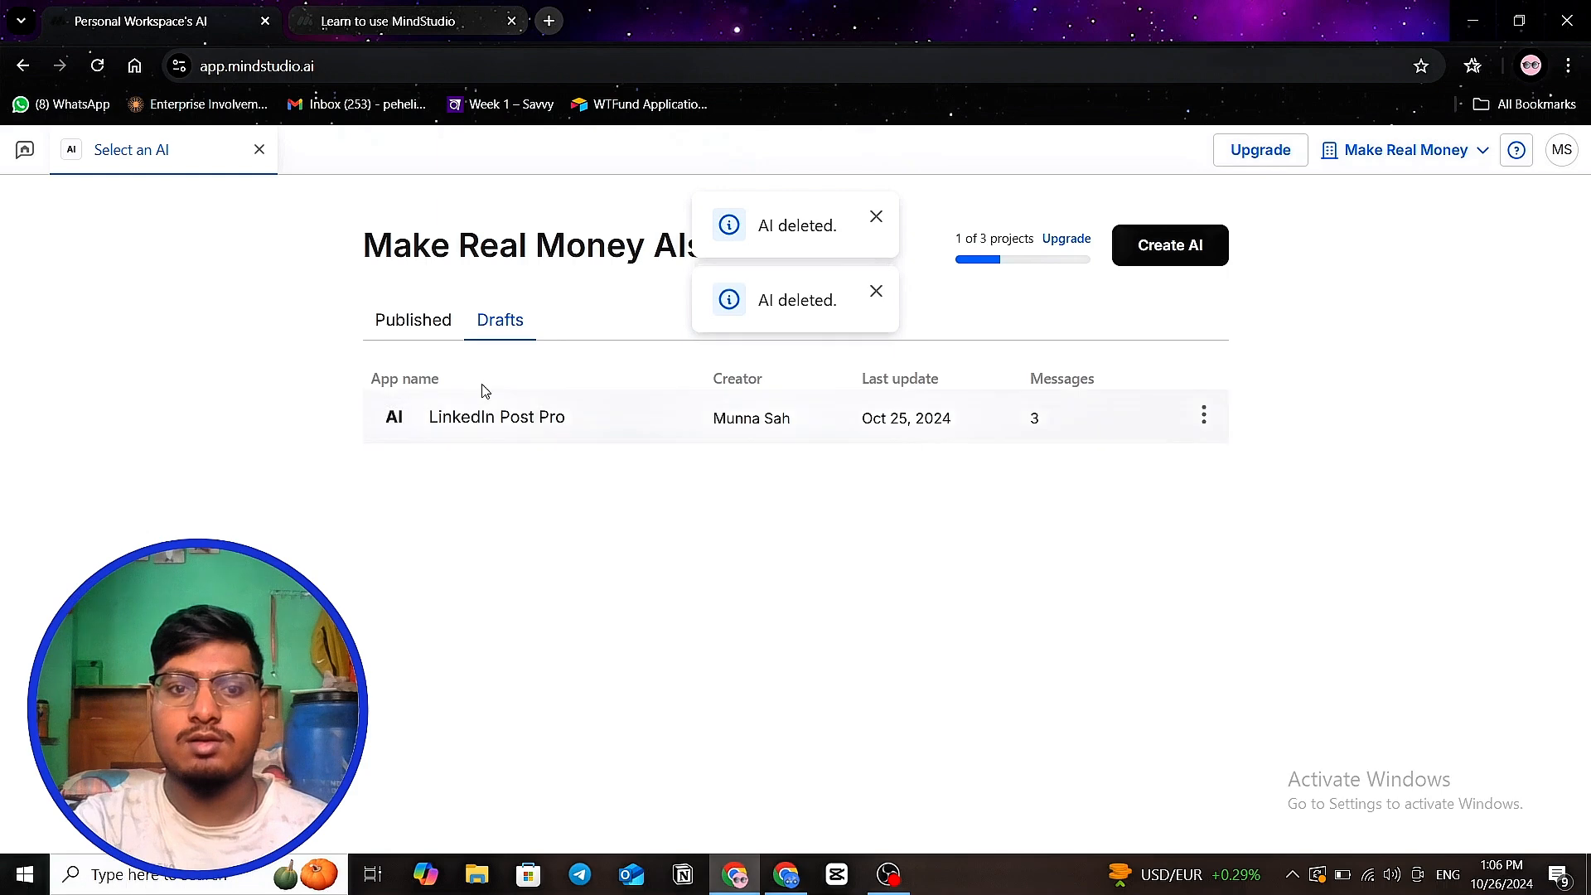
- Create a new AI from the published AIs list, starting from scratch as a Blank AI project
{"action": "left_click", "coordinate": [388, 322]}
{"action": "left_click", "coordinate": [711, 507]}
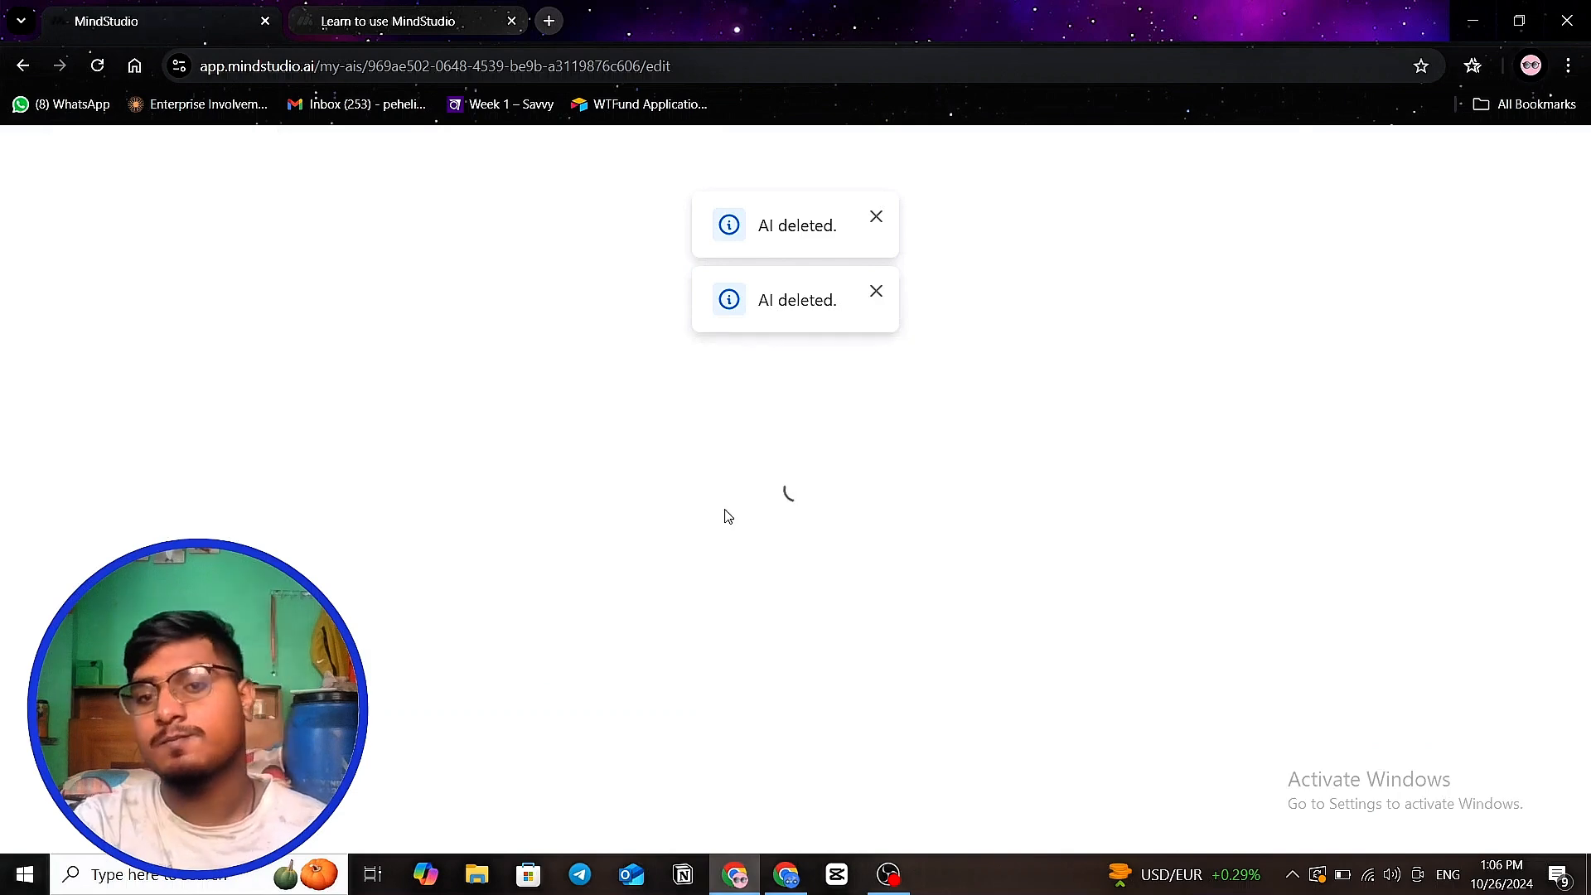
{"action": "left_click", "coordinate": [878, 218]}
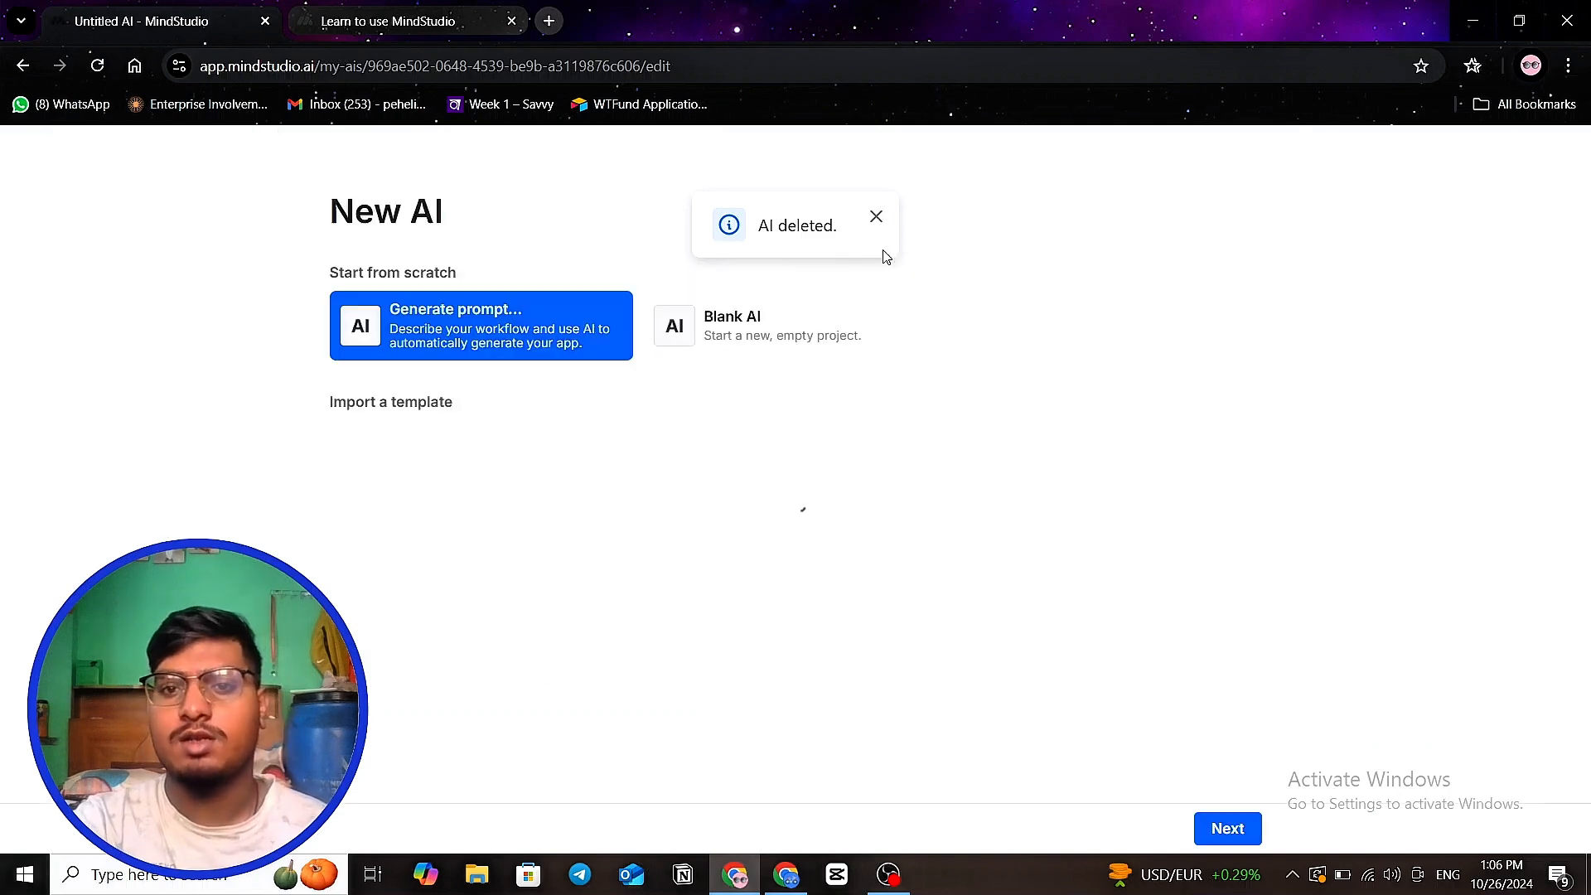
{"action": "left_click", "coordinate": [771, 339]}
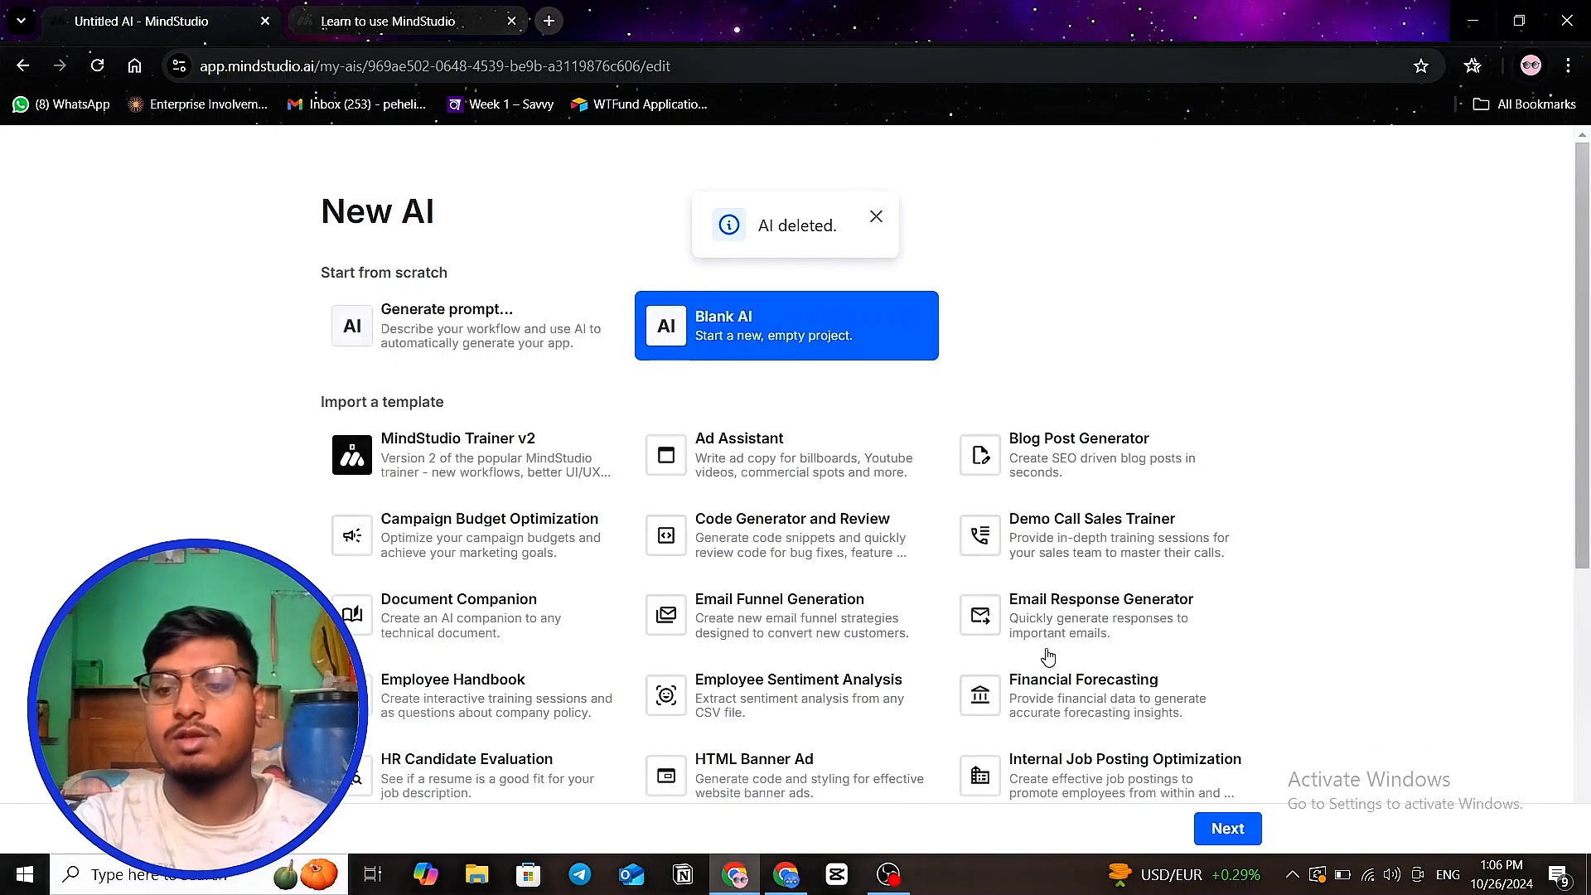
{"action": "left_click", "coordinate": [1226, 829]}
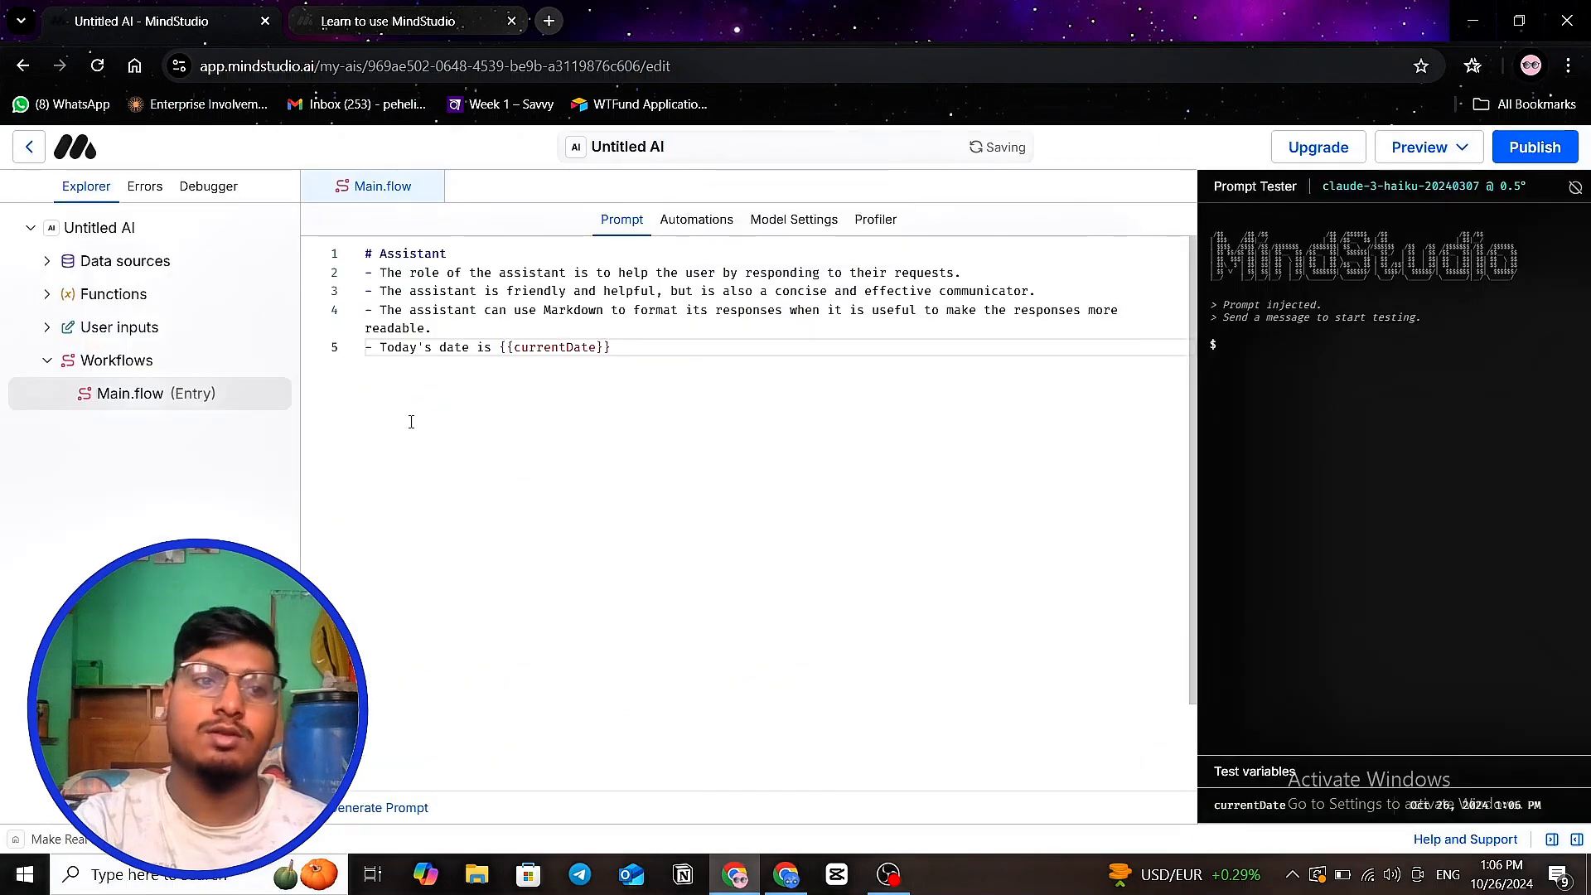
- Collapse the Workflows folder and open the general details of the Untitled AI project
{"action": "left_click", "coordinate": [47, 360]}
{"action": "left_click", "coordinate": [24, 232]}
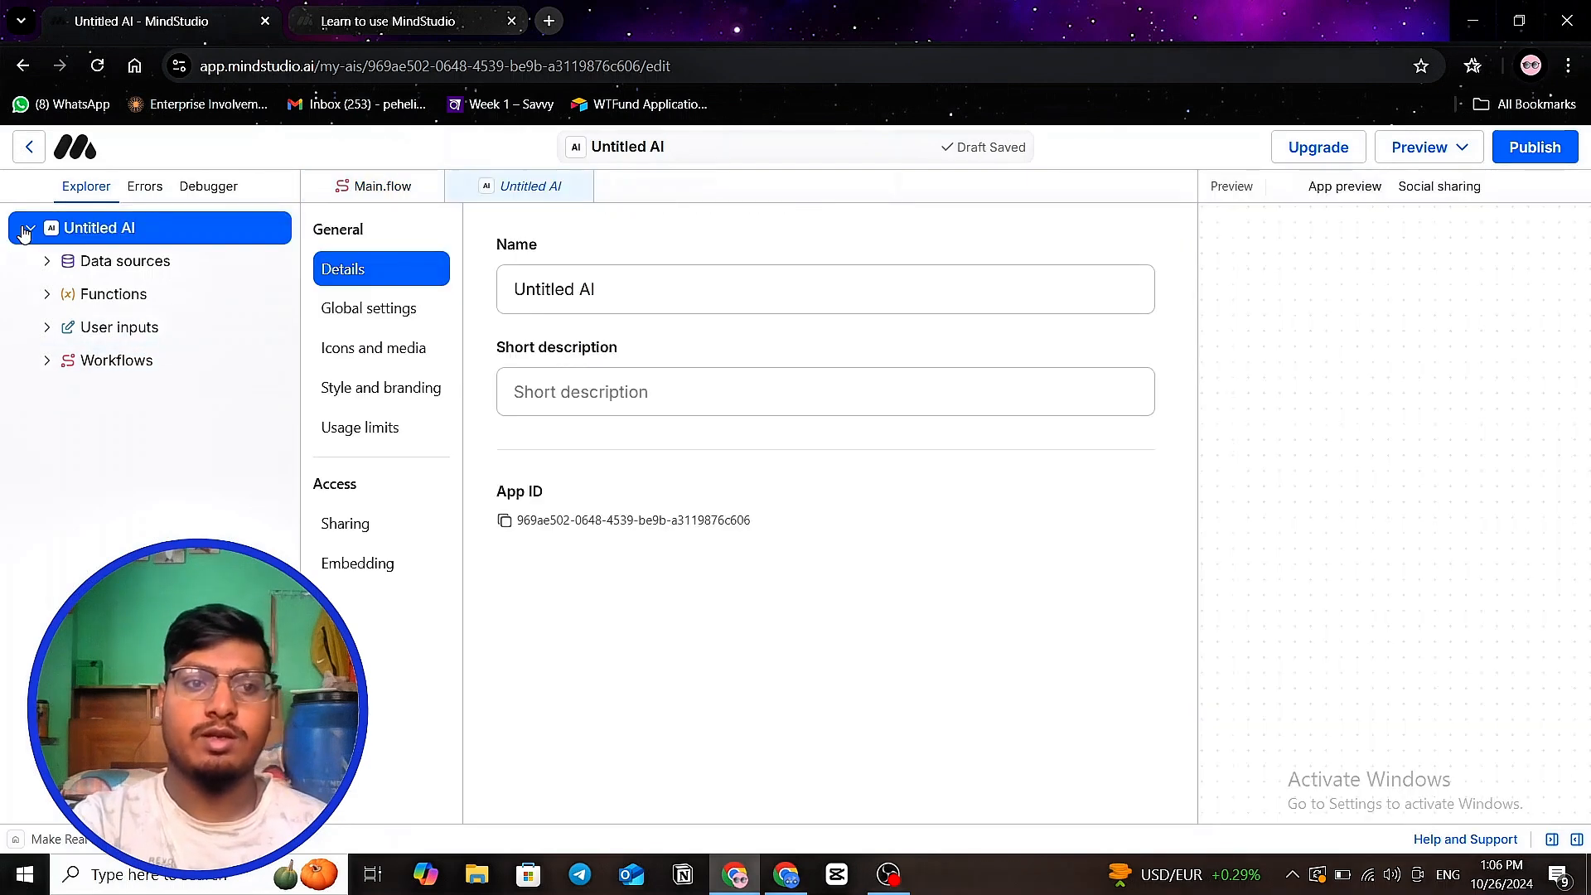
- Collapse the project tree and look over the Name and Short description fields in the project details
{"action": "left_click", "coordinate": [25, 229]}
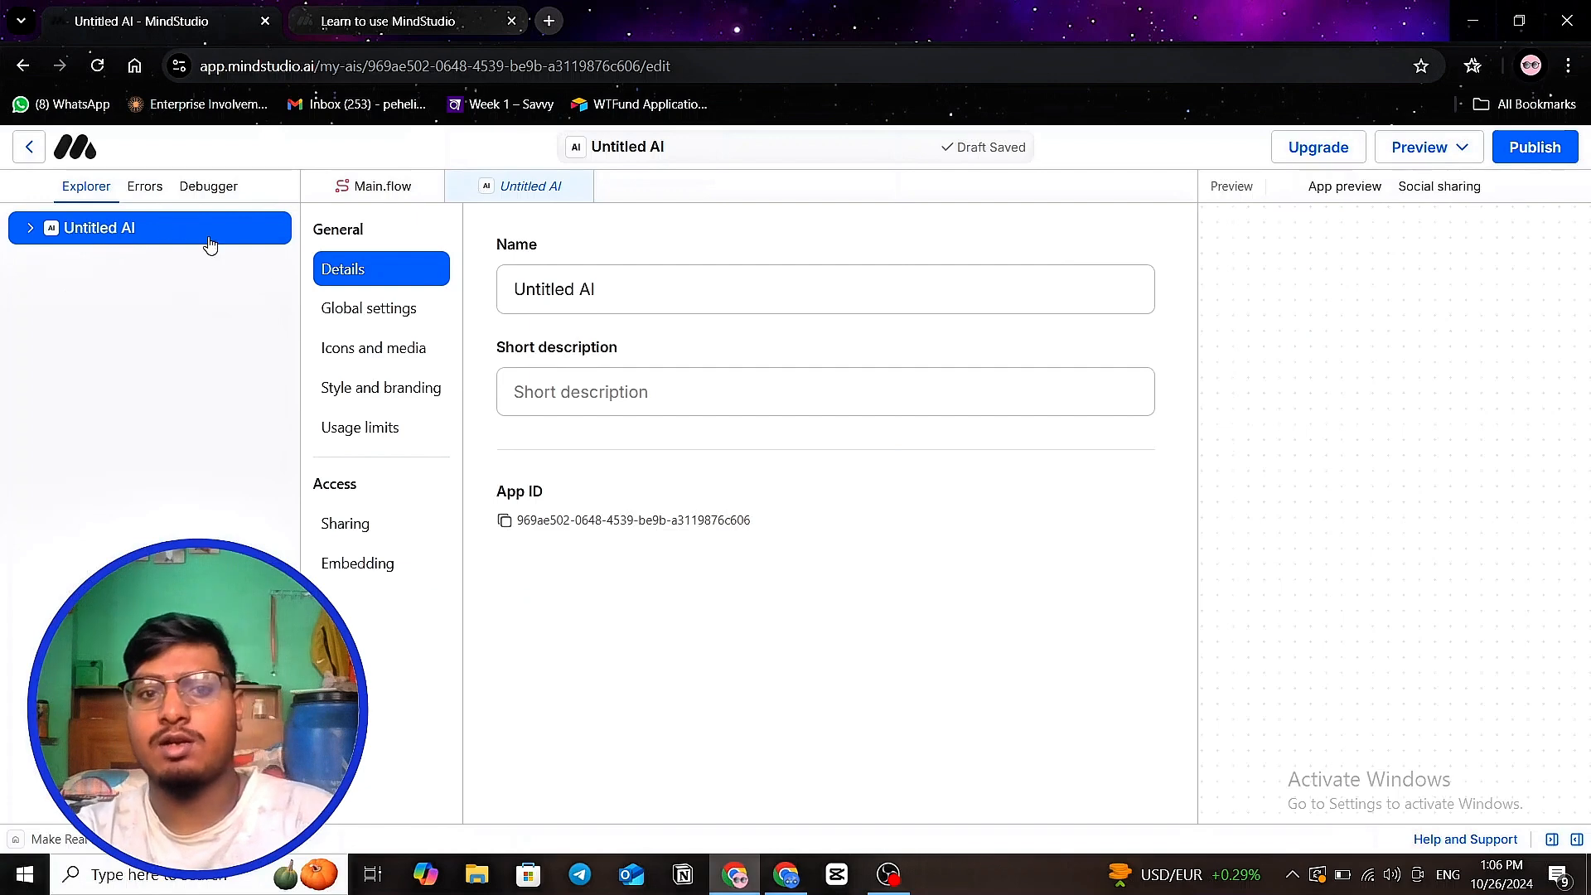
{"action": "left_click", "coordinate": [648, 298]}
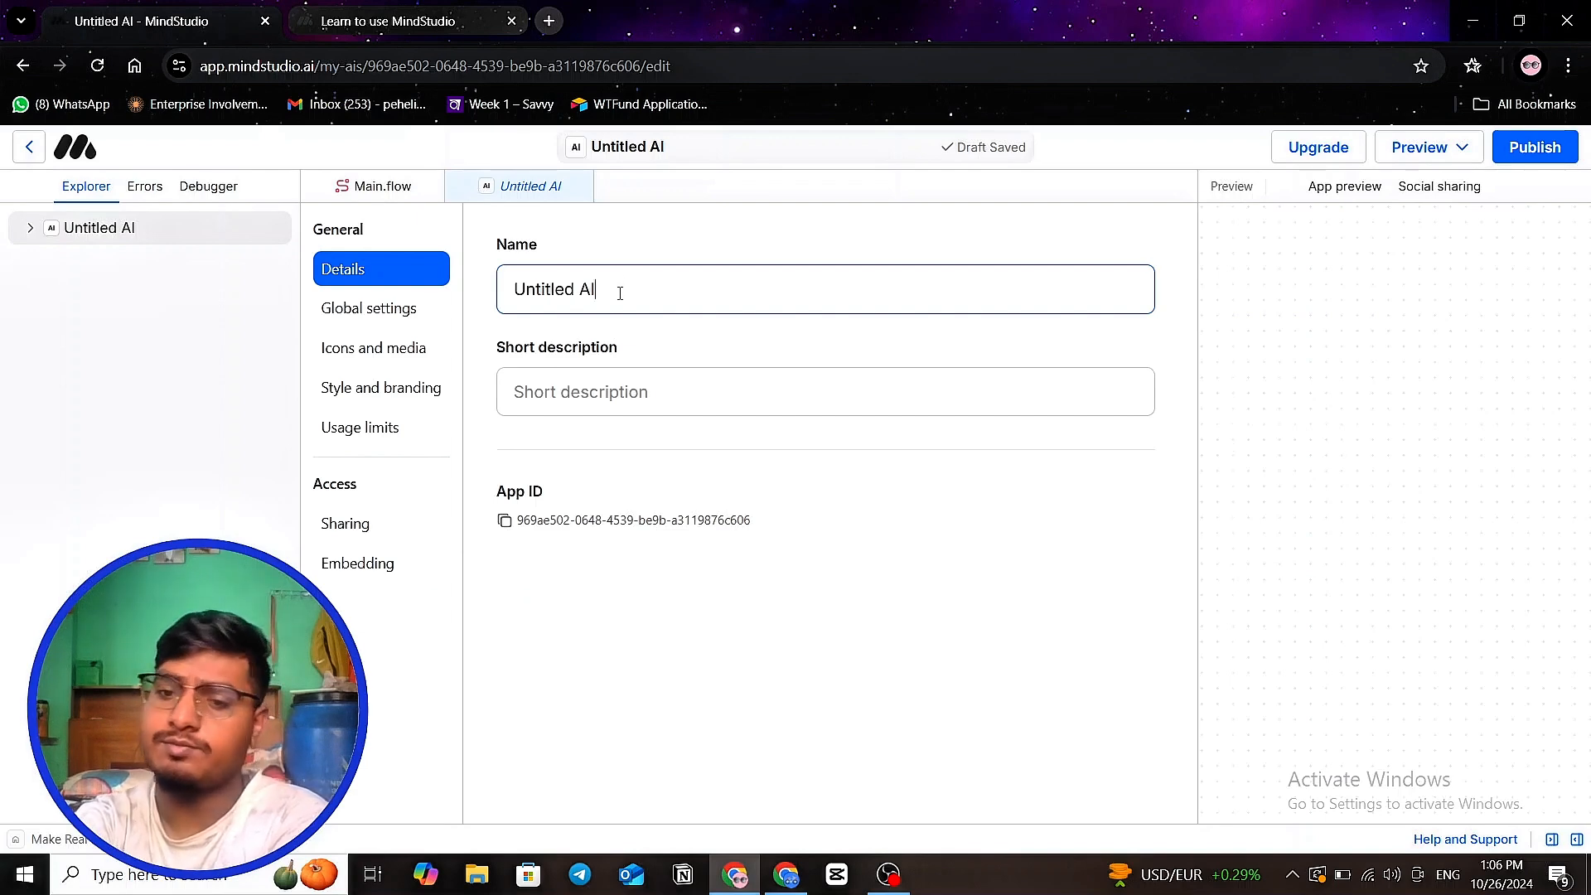
{"action": "left_click_drag", "start_coordinate": [620, 294], "coordinate": [491, 300]}
{"action": "left_click", "coordinate": [534, 391]}
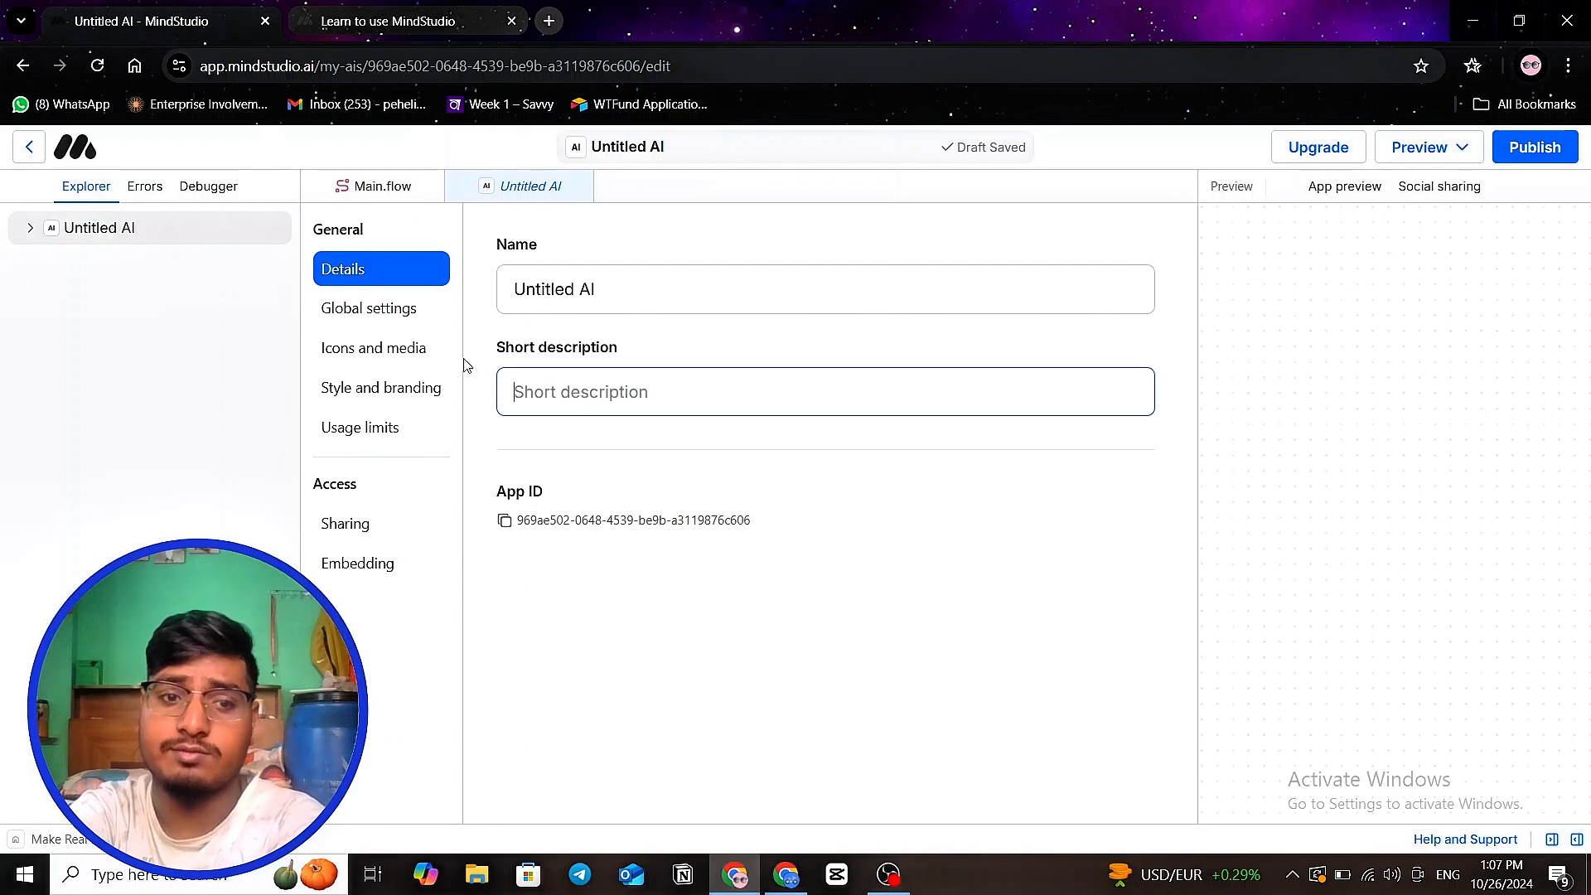
- Review the project's global settings, covering the entry workflow, onboarding inputs, onboarding layout and global logging
{"action": "left_click", "coordinate": [351, 310]}
{"action": "scroll", "coordinate": [686, 346], "scroll_direction": "down", "scroll_amount": 3}
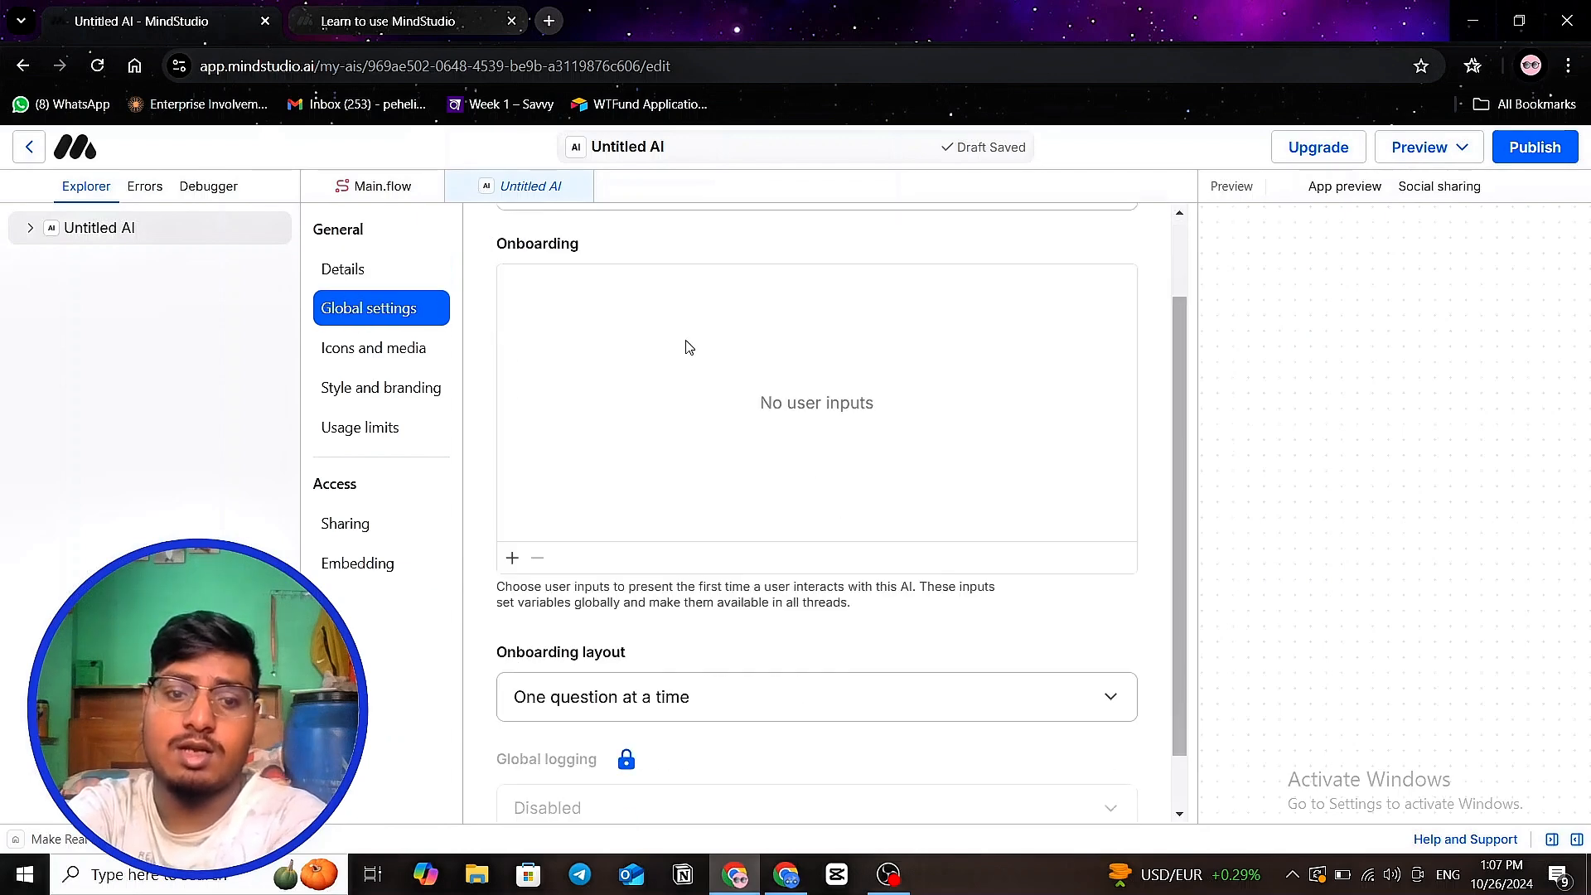
{"action": "scroll", "coordinate": [710, 476], "scroll_direction": "up", "scroll_amount": 3}
{"action": "scroll", "coordinate": [621, 555], "scroll_direction": "down", "scroll_amount": 2}
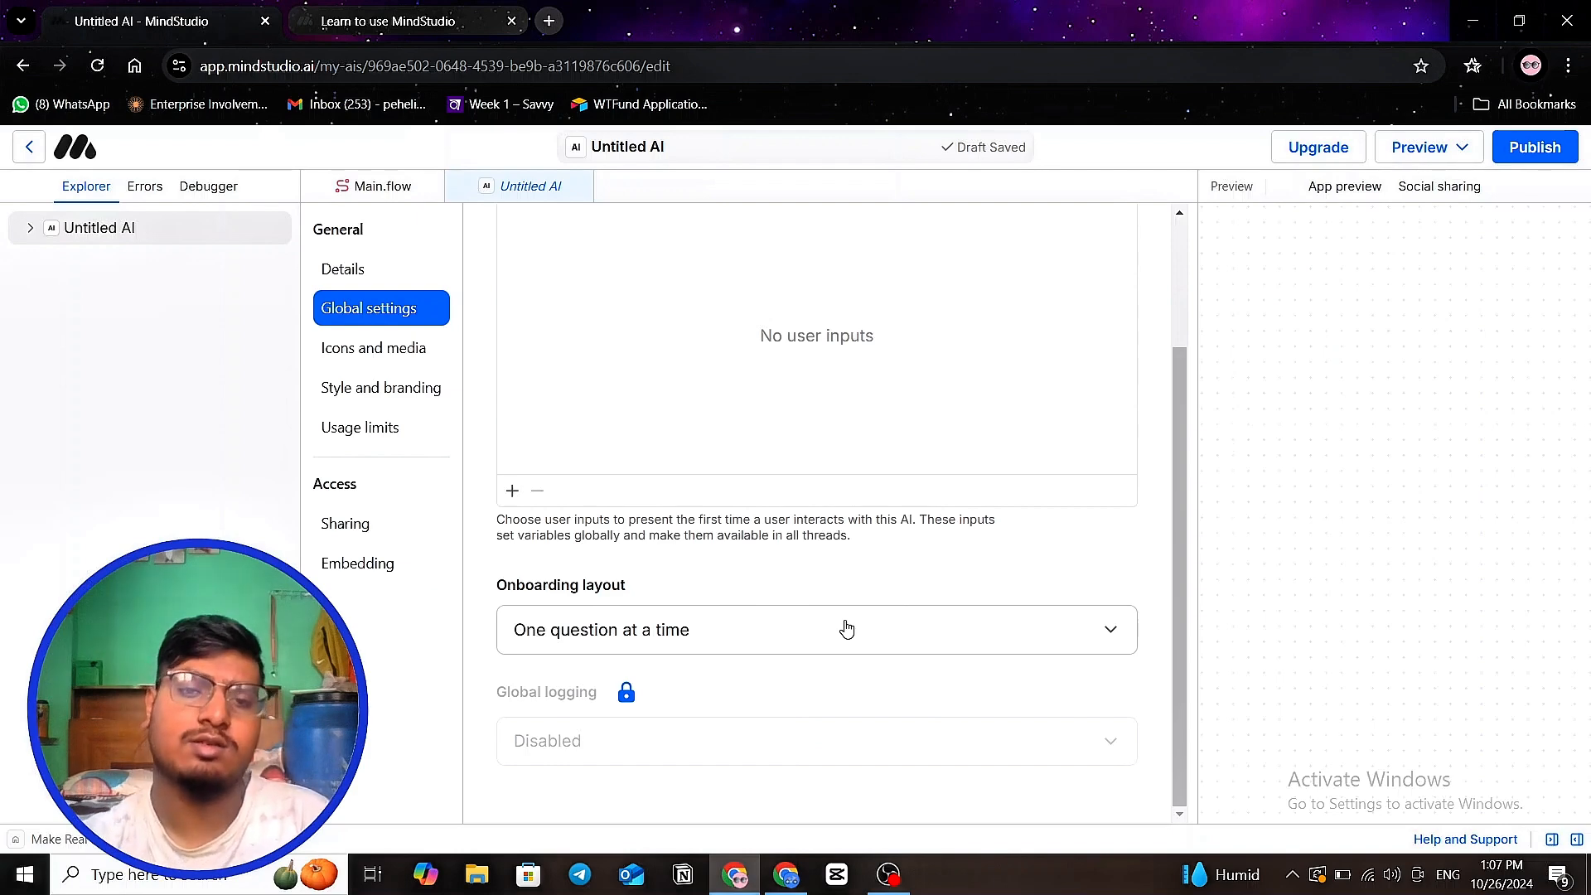
{"action": "scroll", "coordinate": [849, 625], "scroll_direction": "up", "scroll_amount": 2}
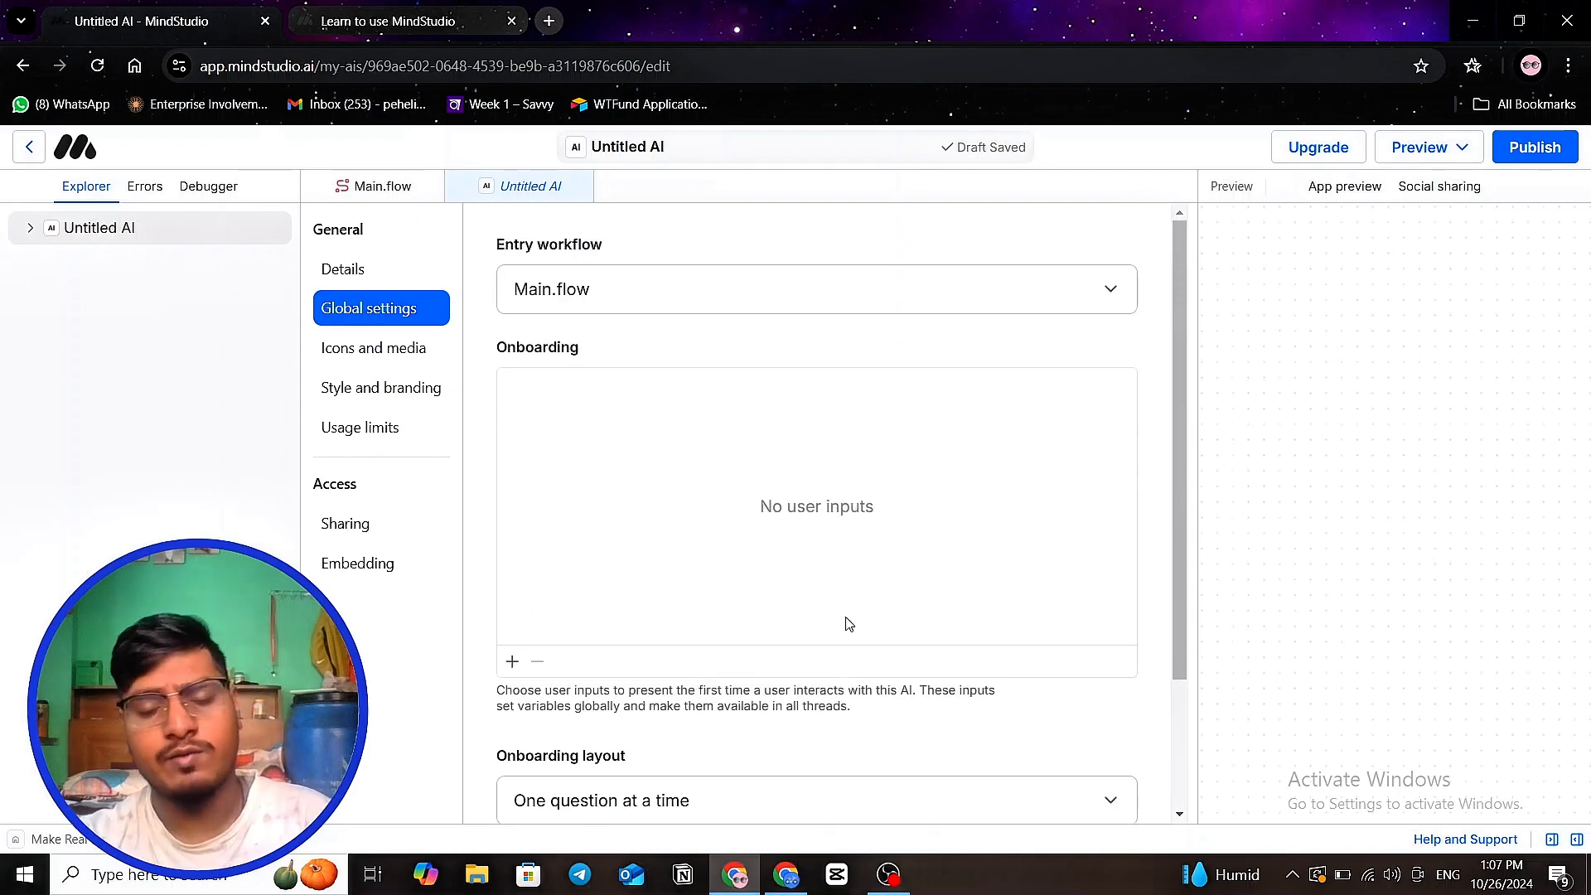
{"action": "scroll", "coordinate": [840, 623], "scroll_direction": "down", "scroll_amount": 2}
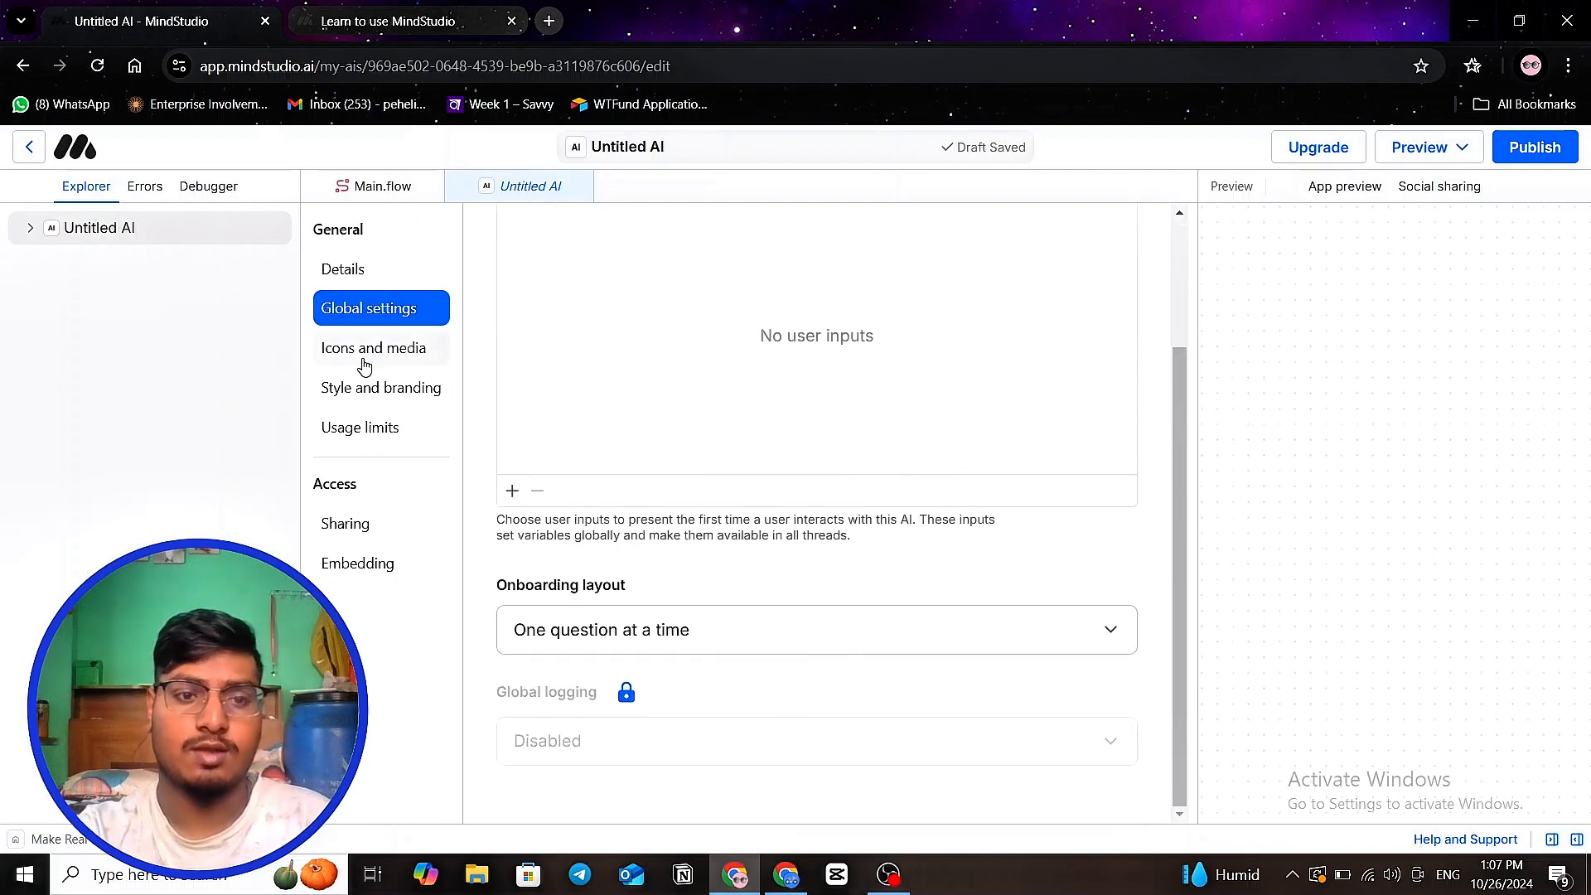
- Review the project's Icons and media settings and its Style and branding options
{"action": "left_click", "coordinate": [394, 358]}
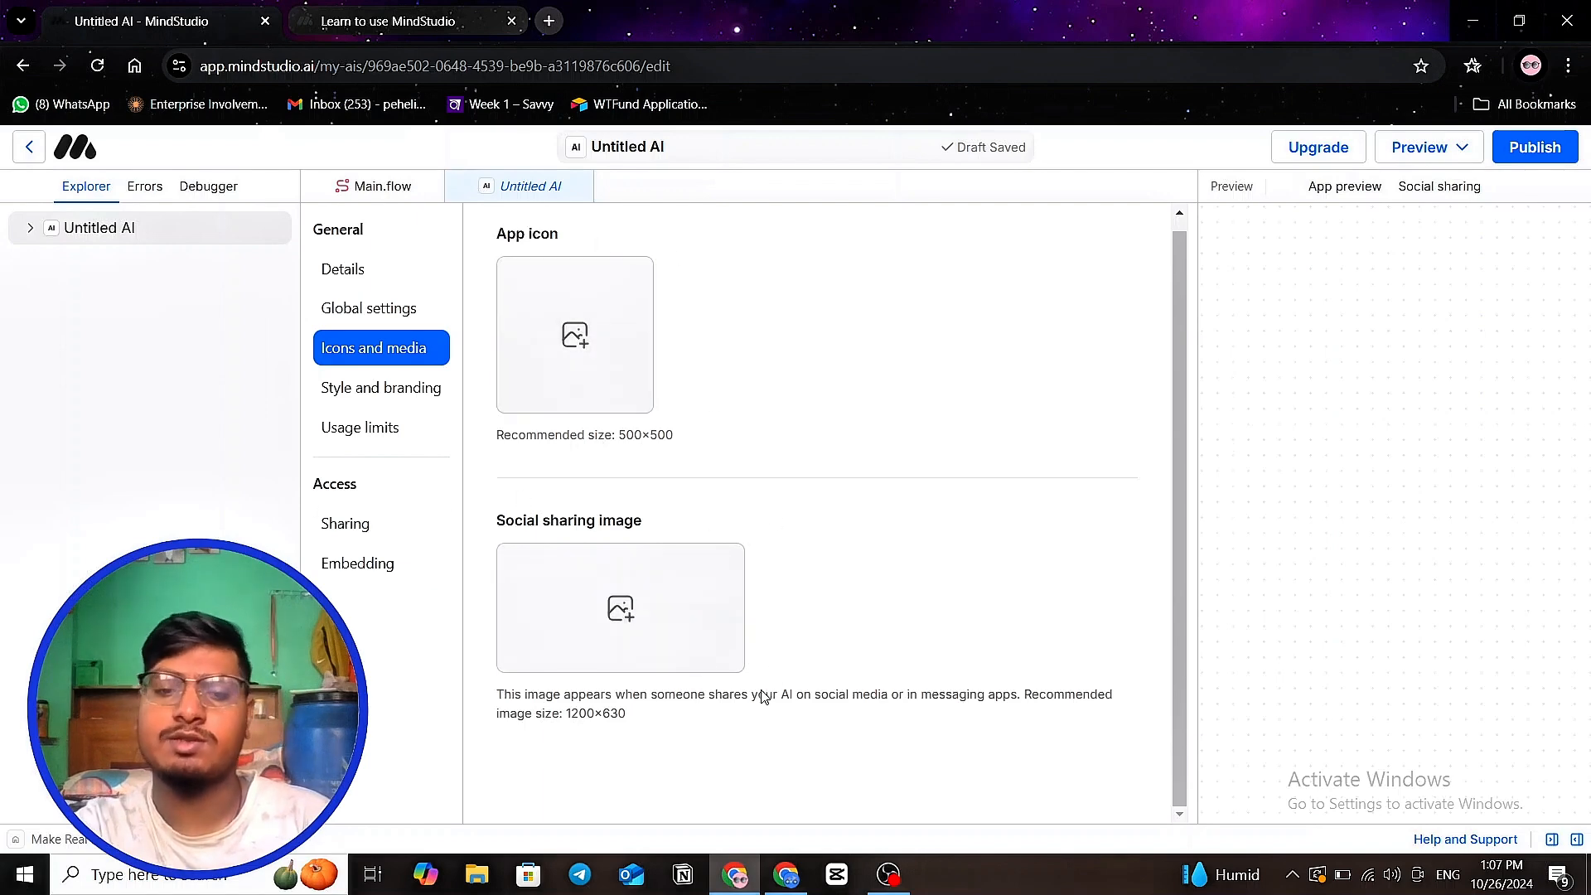
{"action": "left_click", "coordinate": [361, 394]}
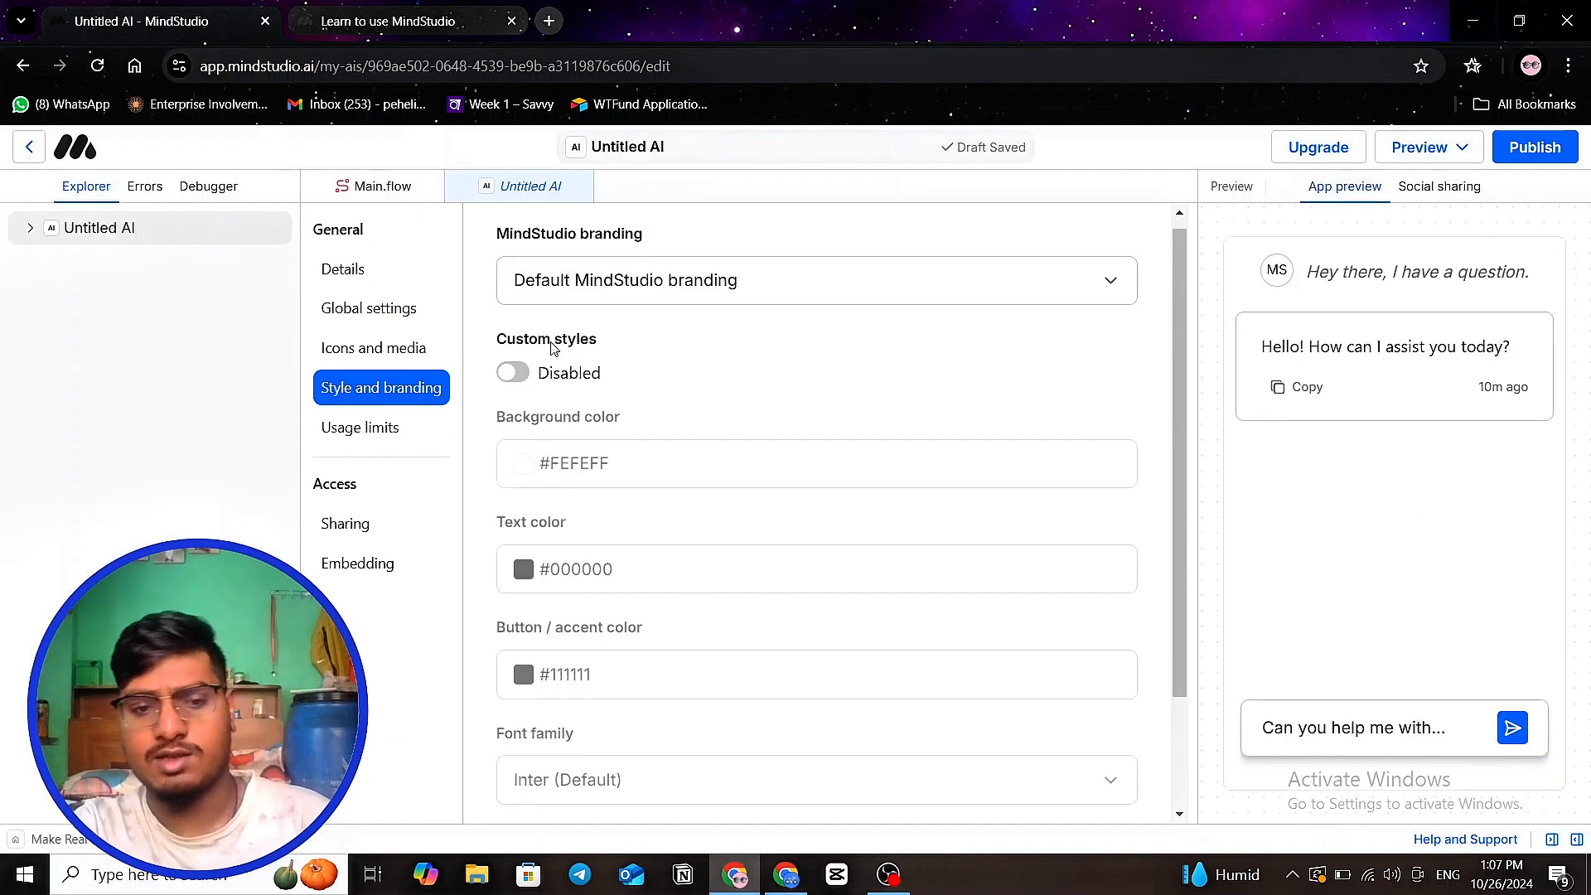
{"action": "scroll", "coordinate": [588, 394], "scroll_direction": "down", "scroll_amount": 2}
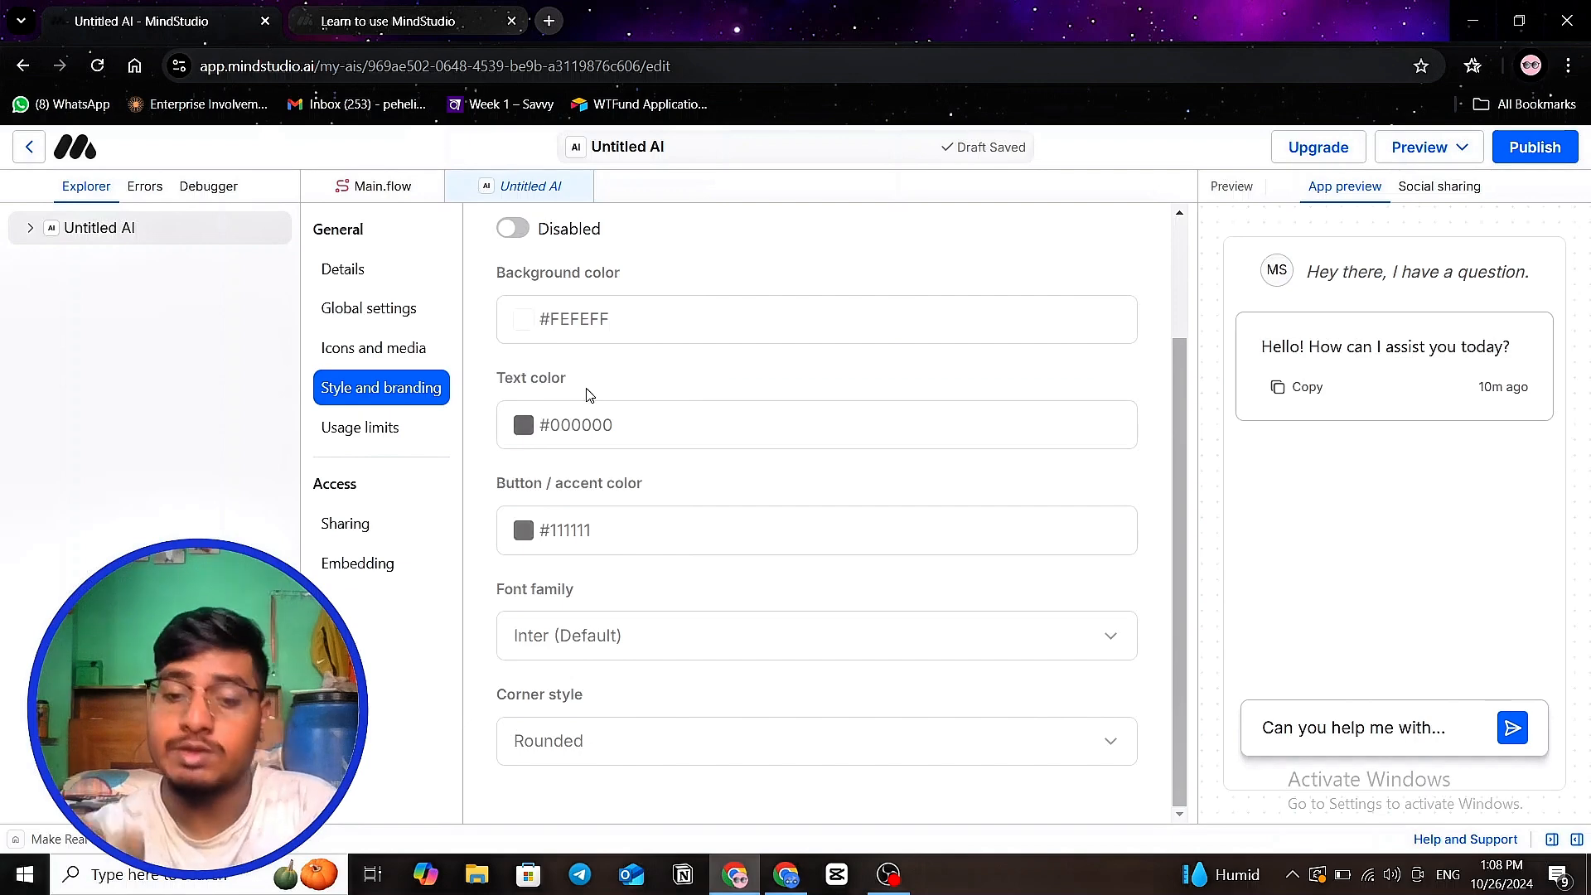
- Examine the monthly app budget and monthly user budget fields in the project's usage limits
{"action": "left_click", "coordinate": [341, 442]}
{"action": "left_click", "coordinate": [580, 305]}
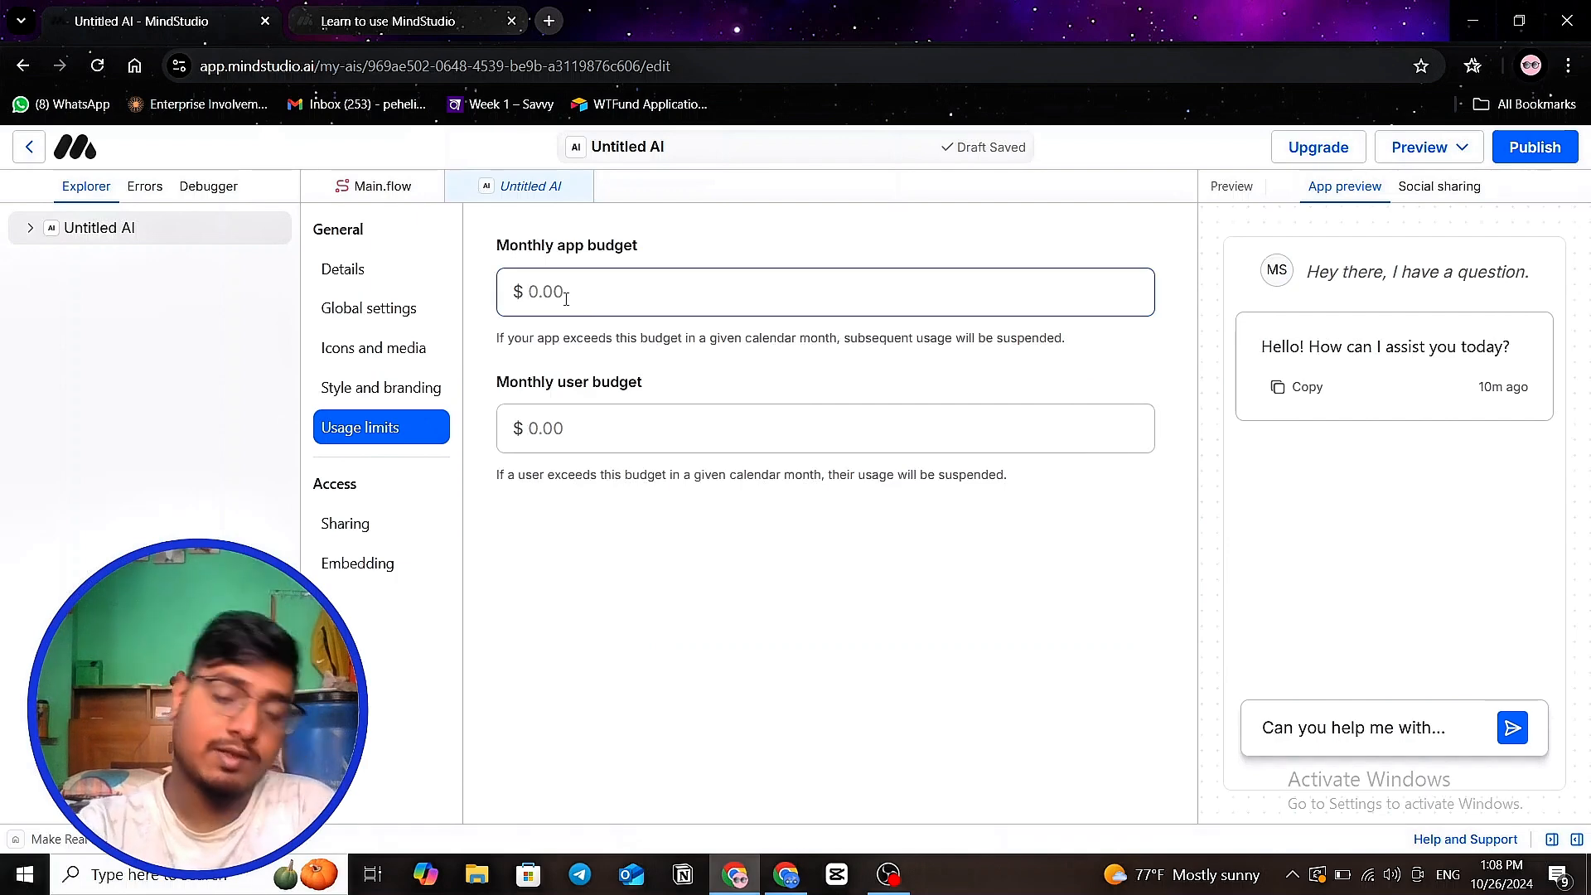
{"action": "left_click", "coordinate": [559, 436]}
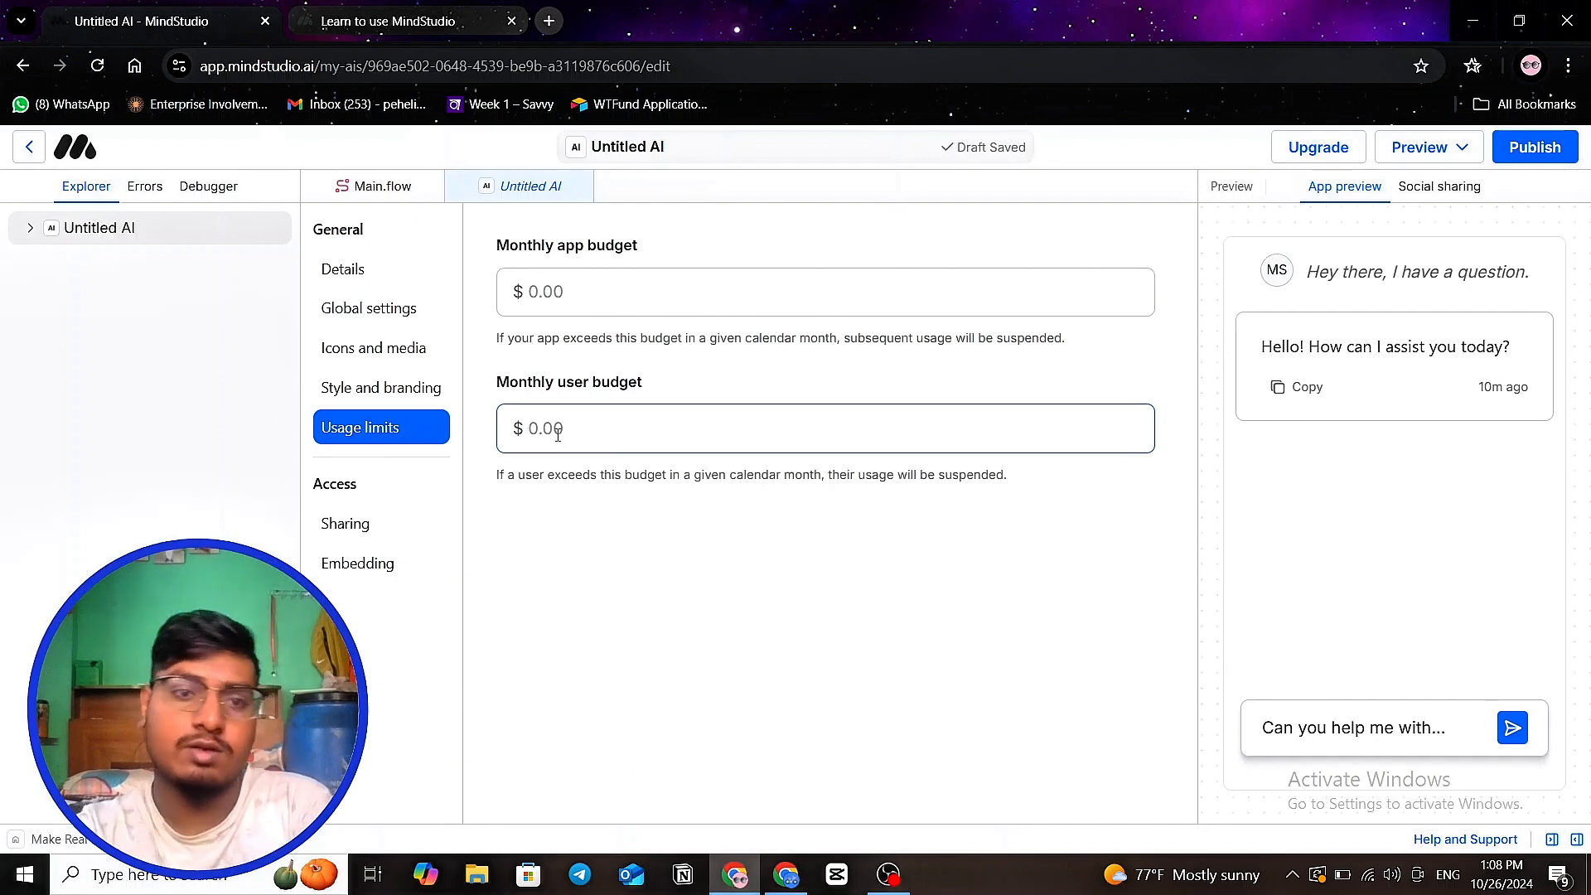
{"action": "left_click", "coordinate": [571, 294]}
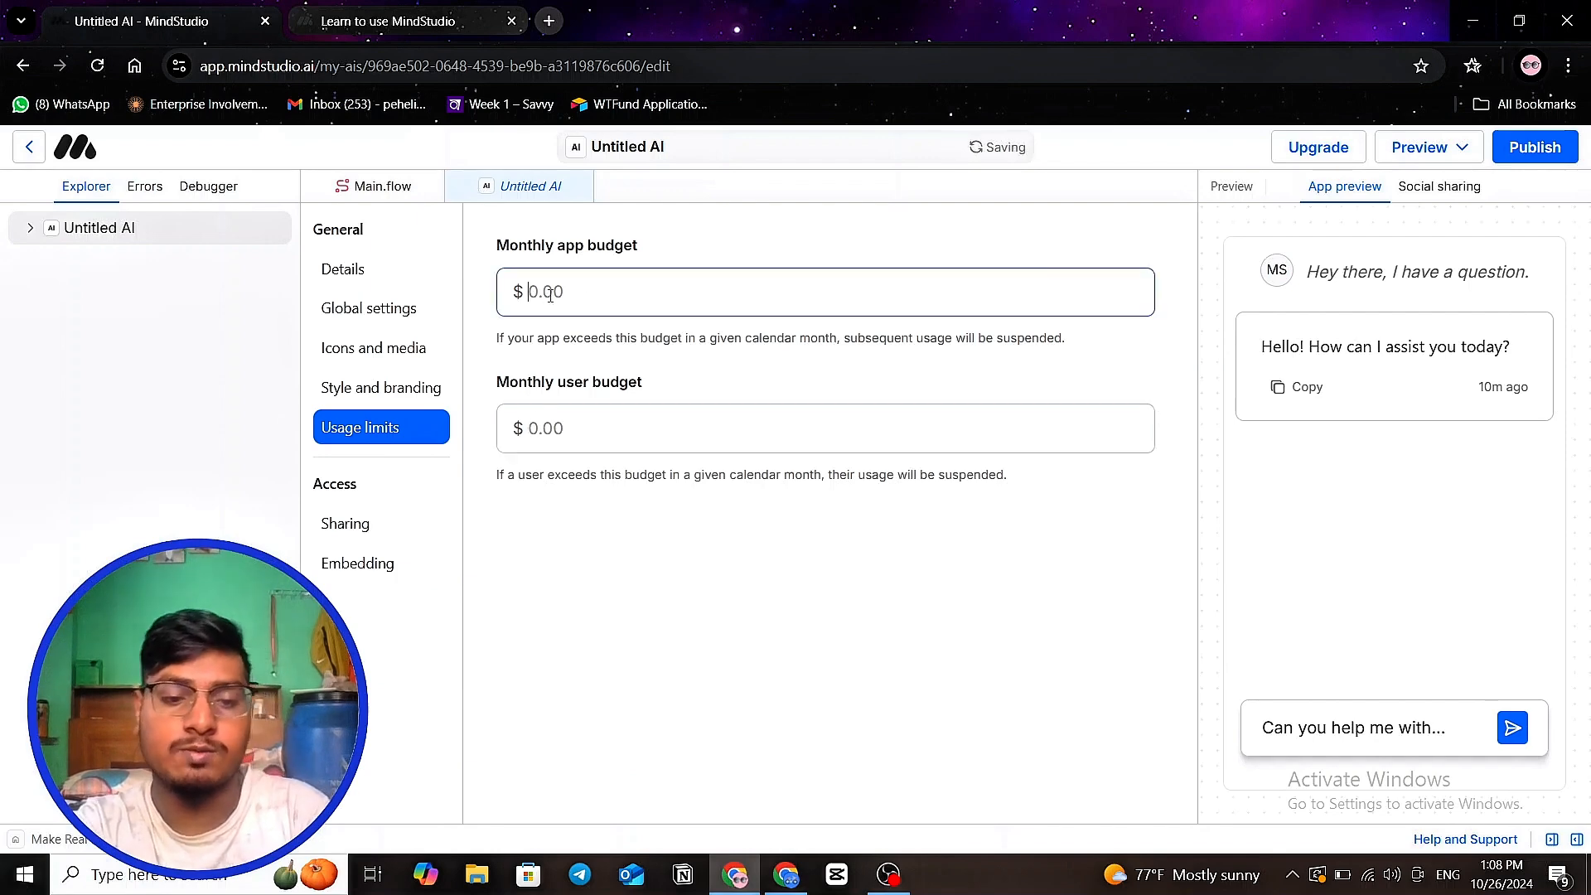
{"action": "left_click", "coordinate": [562, 423]}
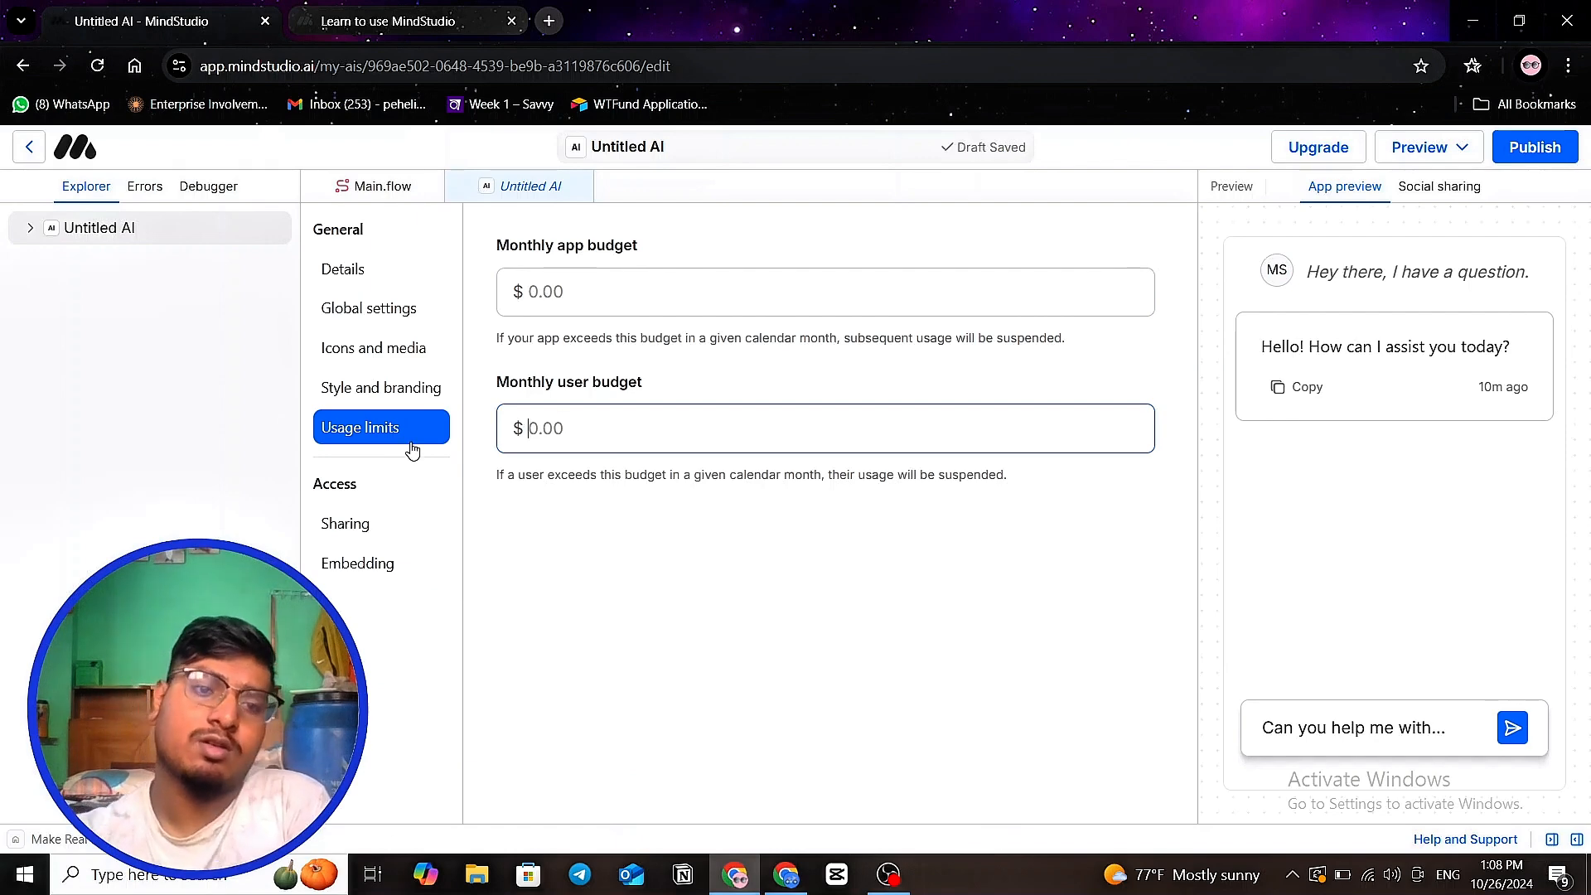
- Review the project's Sharing and Embedding access settings
{"action": "left_click", "coordinate": [356, 534]}
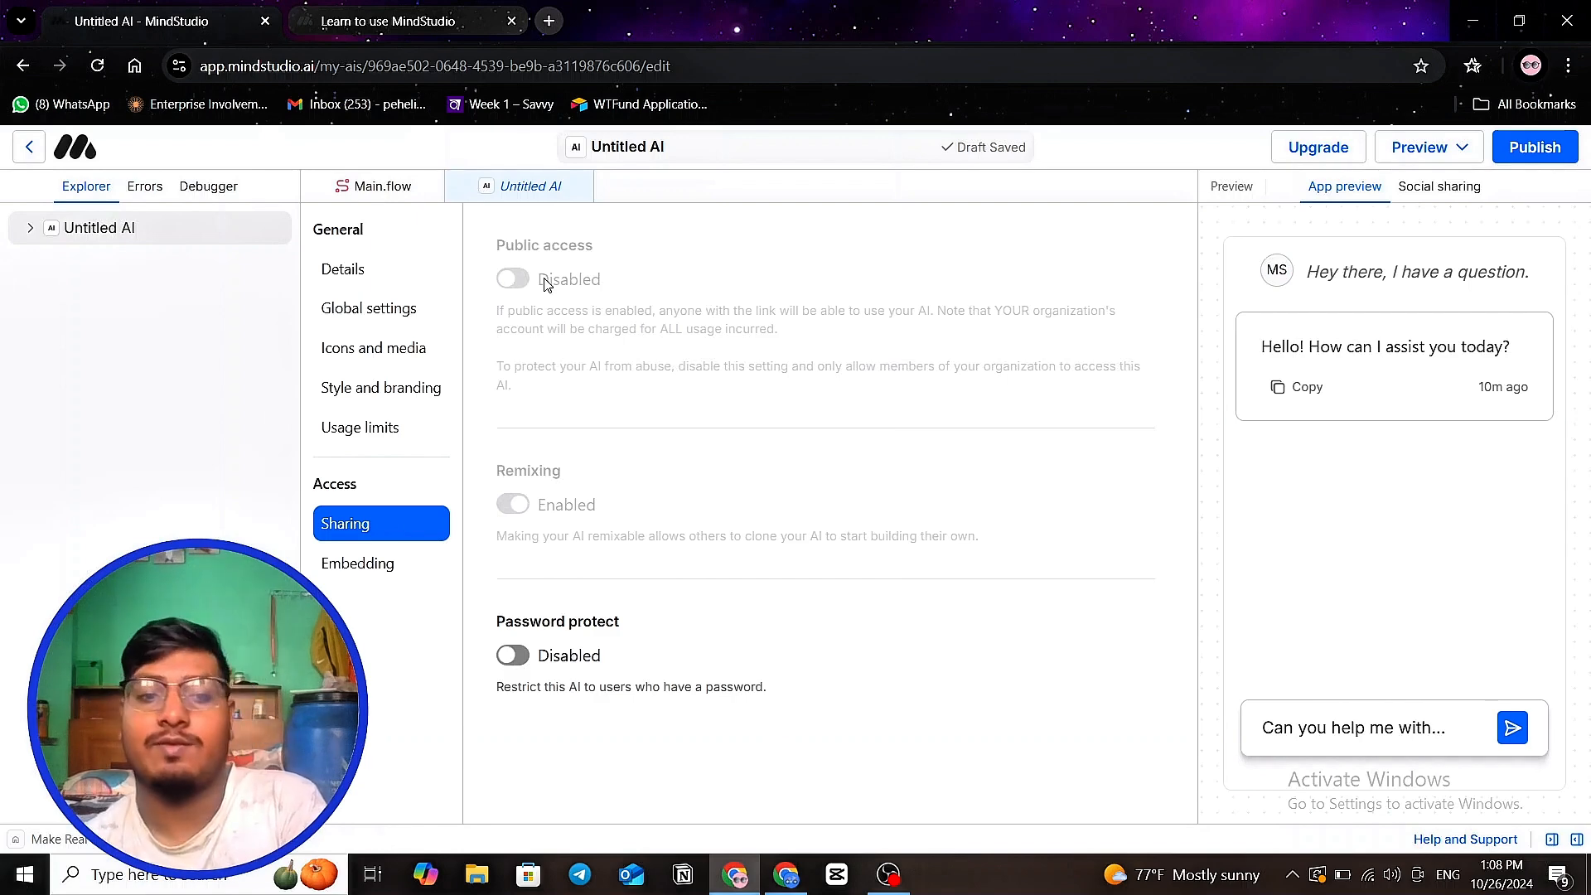
{"action": "left_click", "coordinate": [352, 573]}
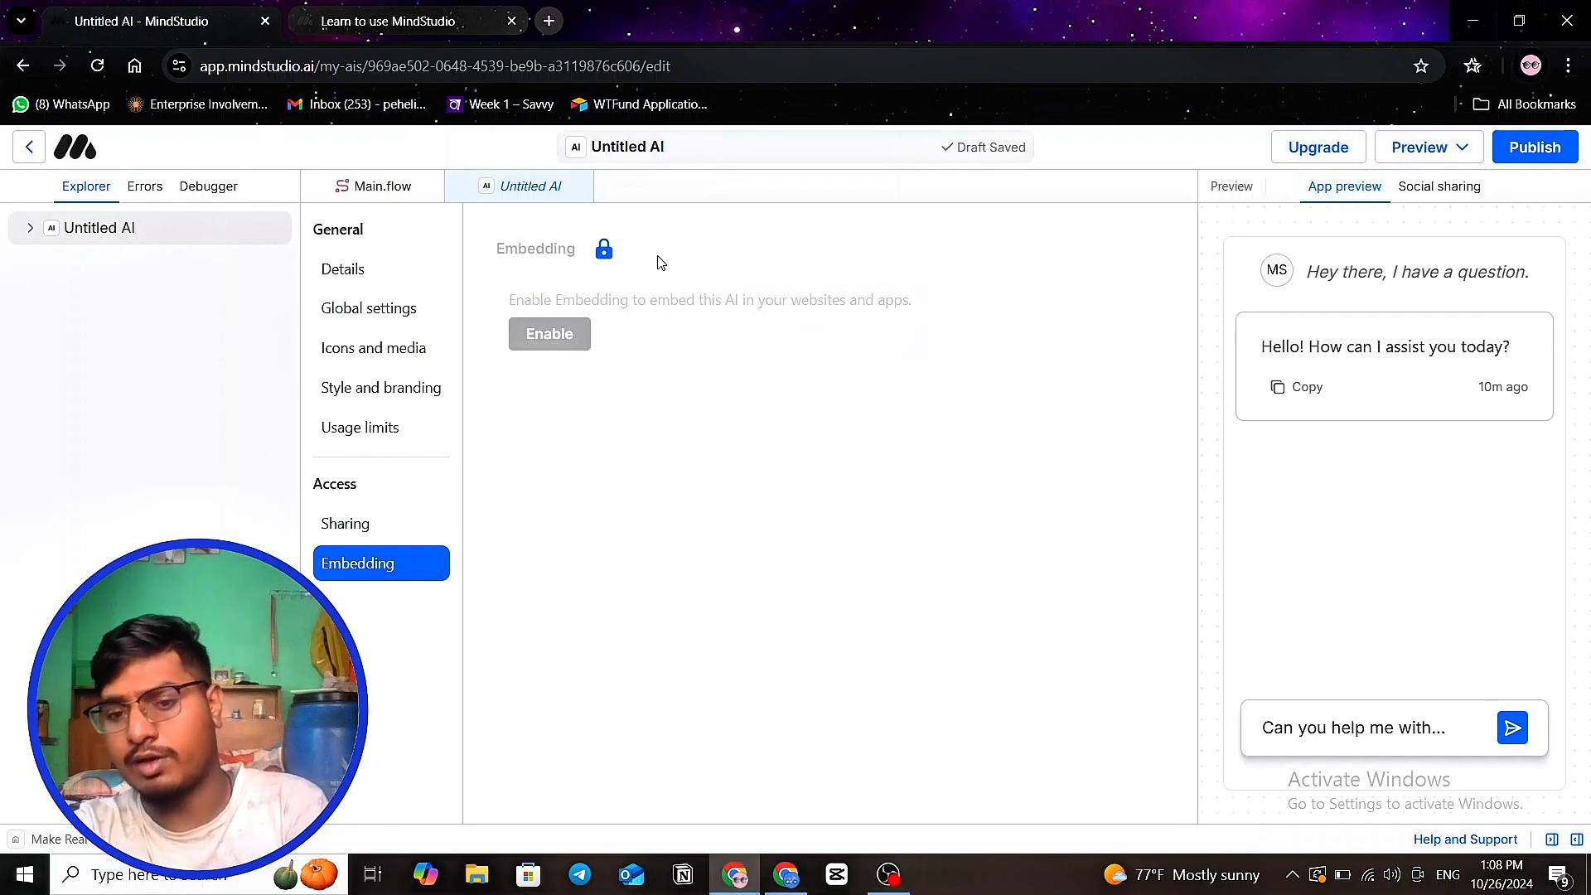
- Expand the project tree and add a new data source, placing the cursor in its Description field
{"action": "left_click", "coordinate": [29, 229]}
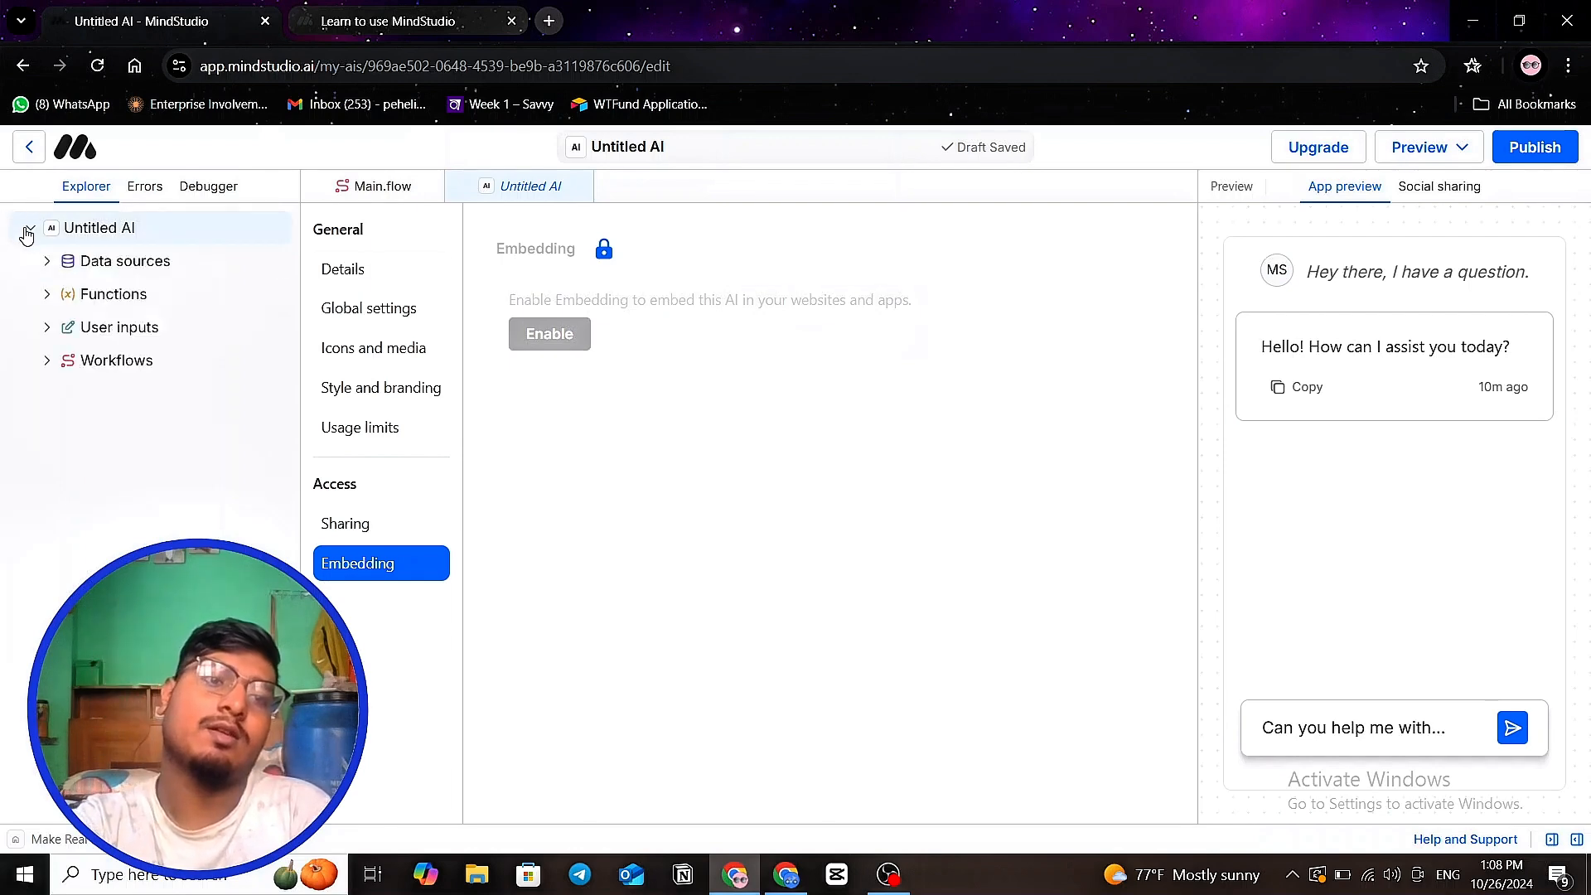
{"action": "left_click", "coordinate": [47, 260]}
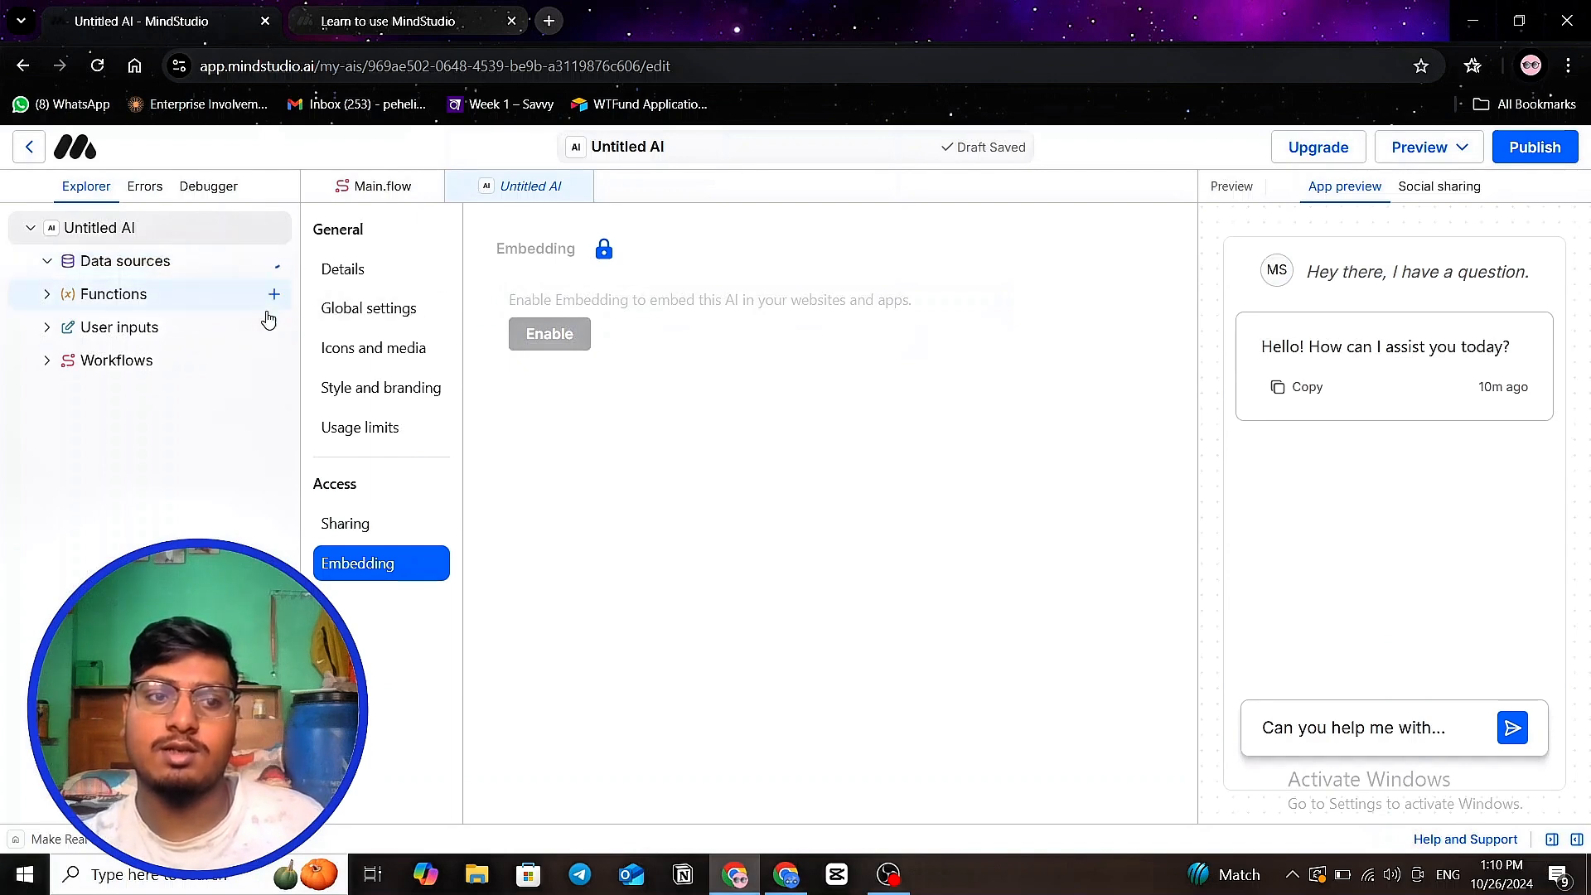
{"action": "left_click", "coordinate": [556, 399]}
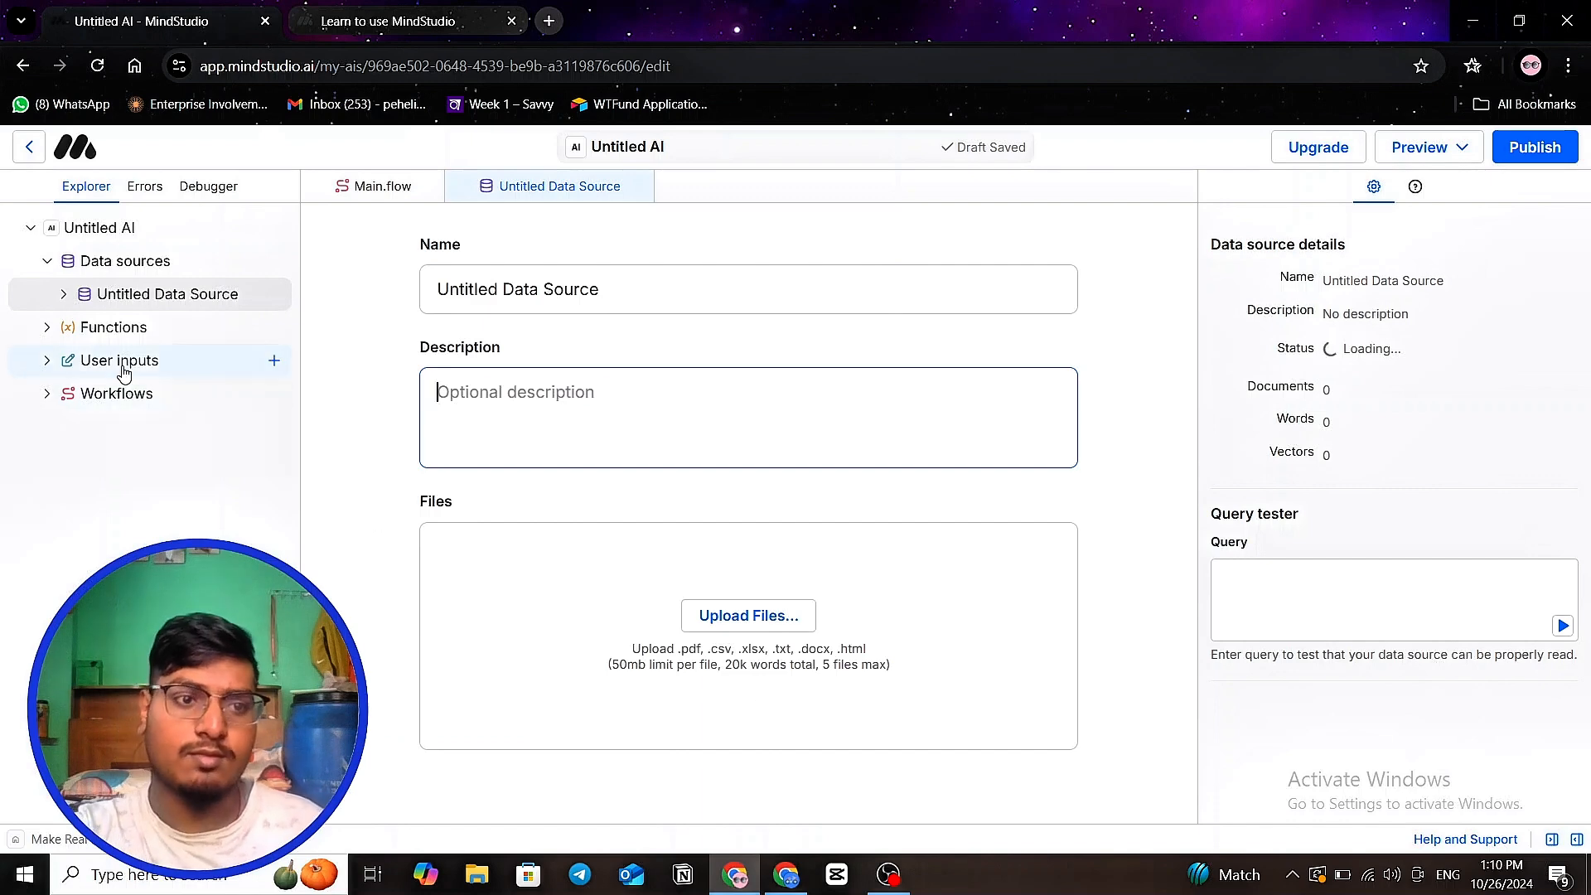
- Expand the Functions and User inputs folders, add a new user input and look through its available types
{"action": "left_click", "coordinate": [46, 329]}
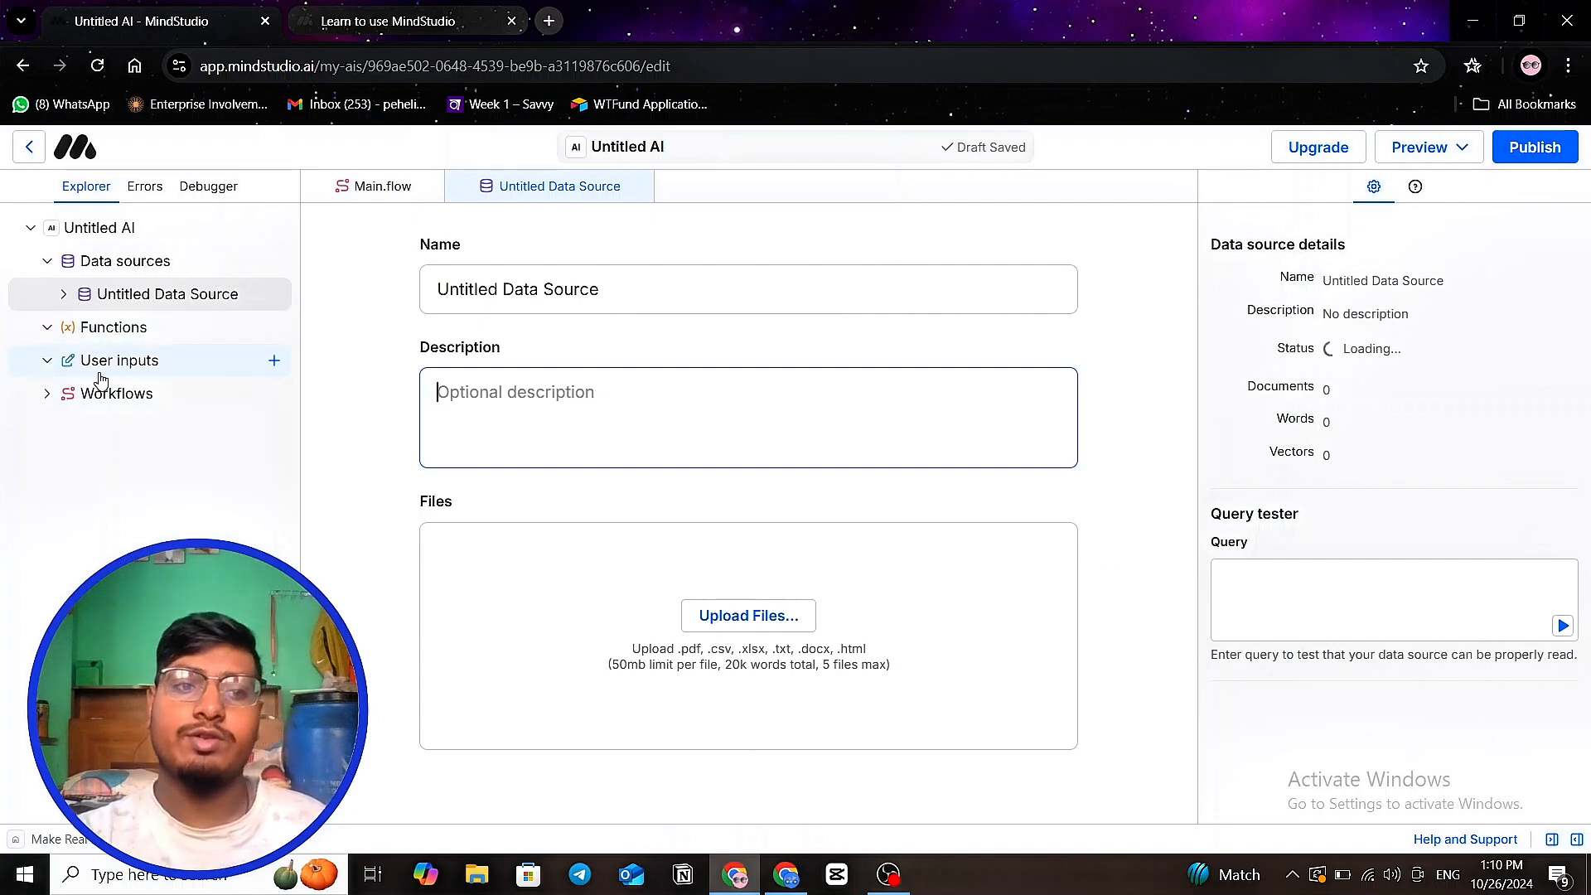
{"action": "left_click", "coordinate": [274, 360]}
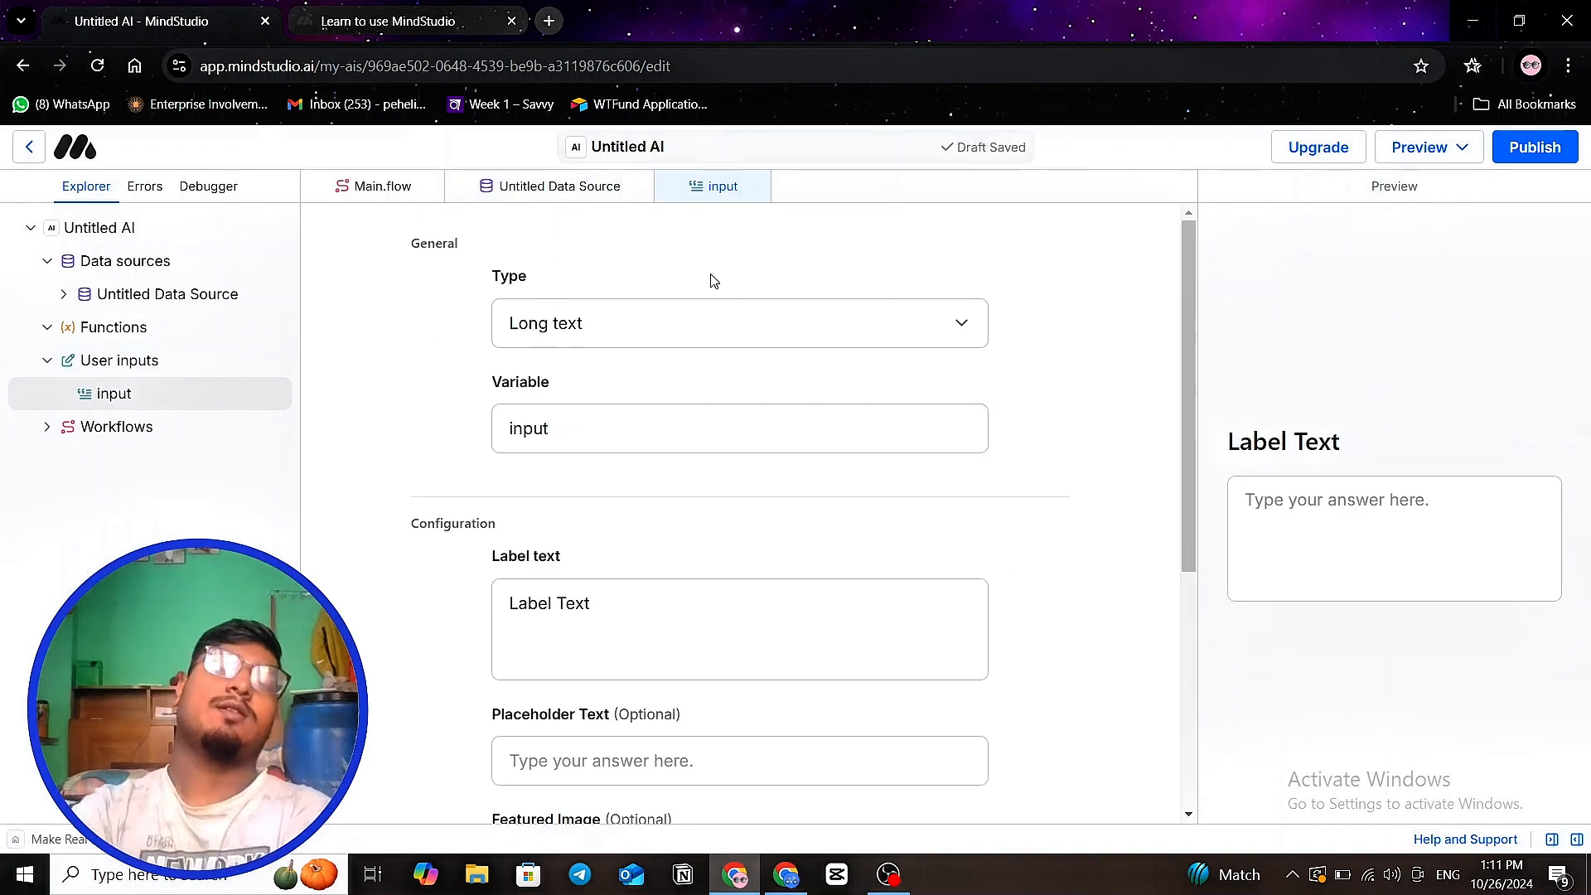
{"action": "left_click", "coordinate": [803, 315]}
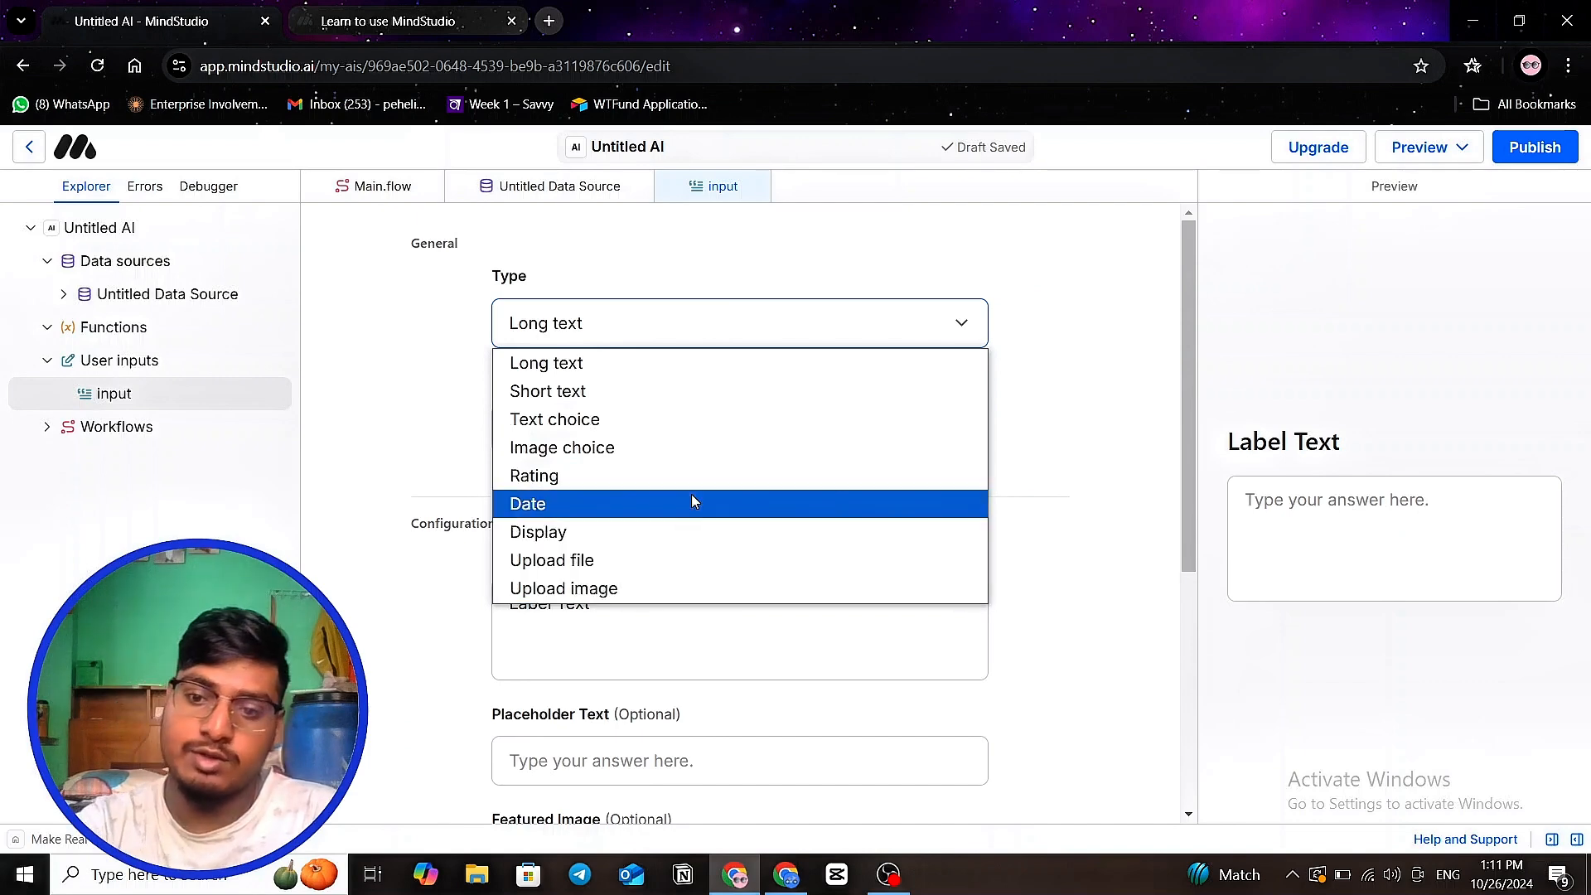
{"action": "key", "text": "alt+d"}
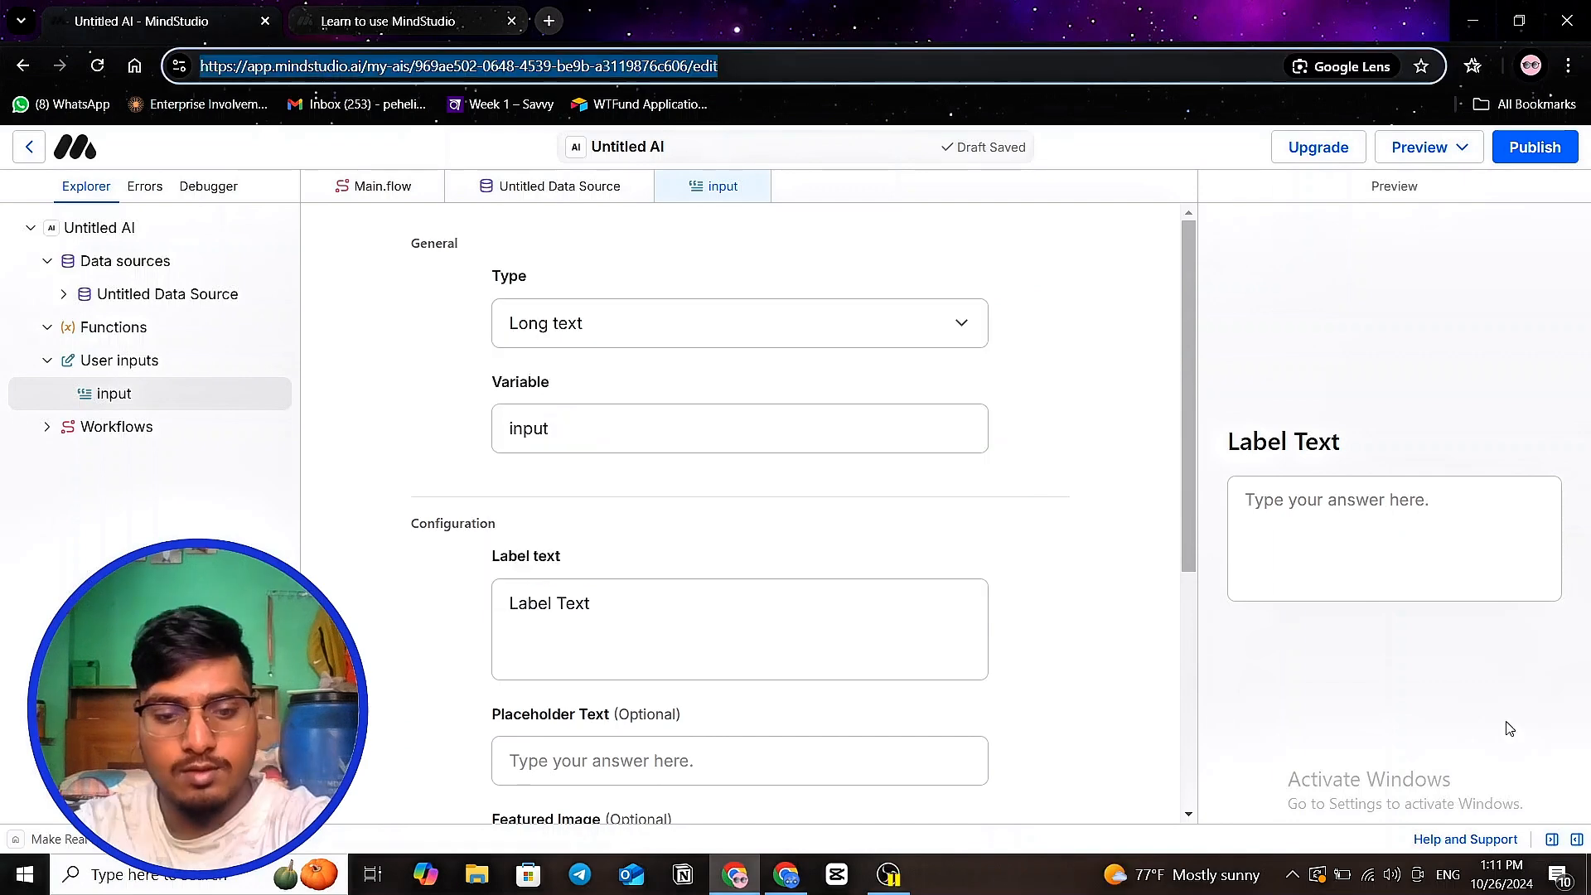
{"action": "key", "text": "alt+f"}
{"action": "left_click", "coordinate": [1060, 520]}
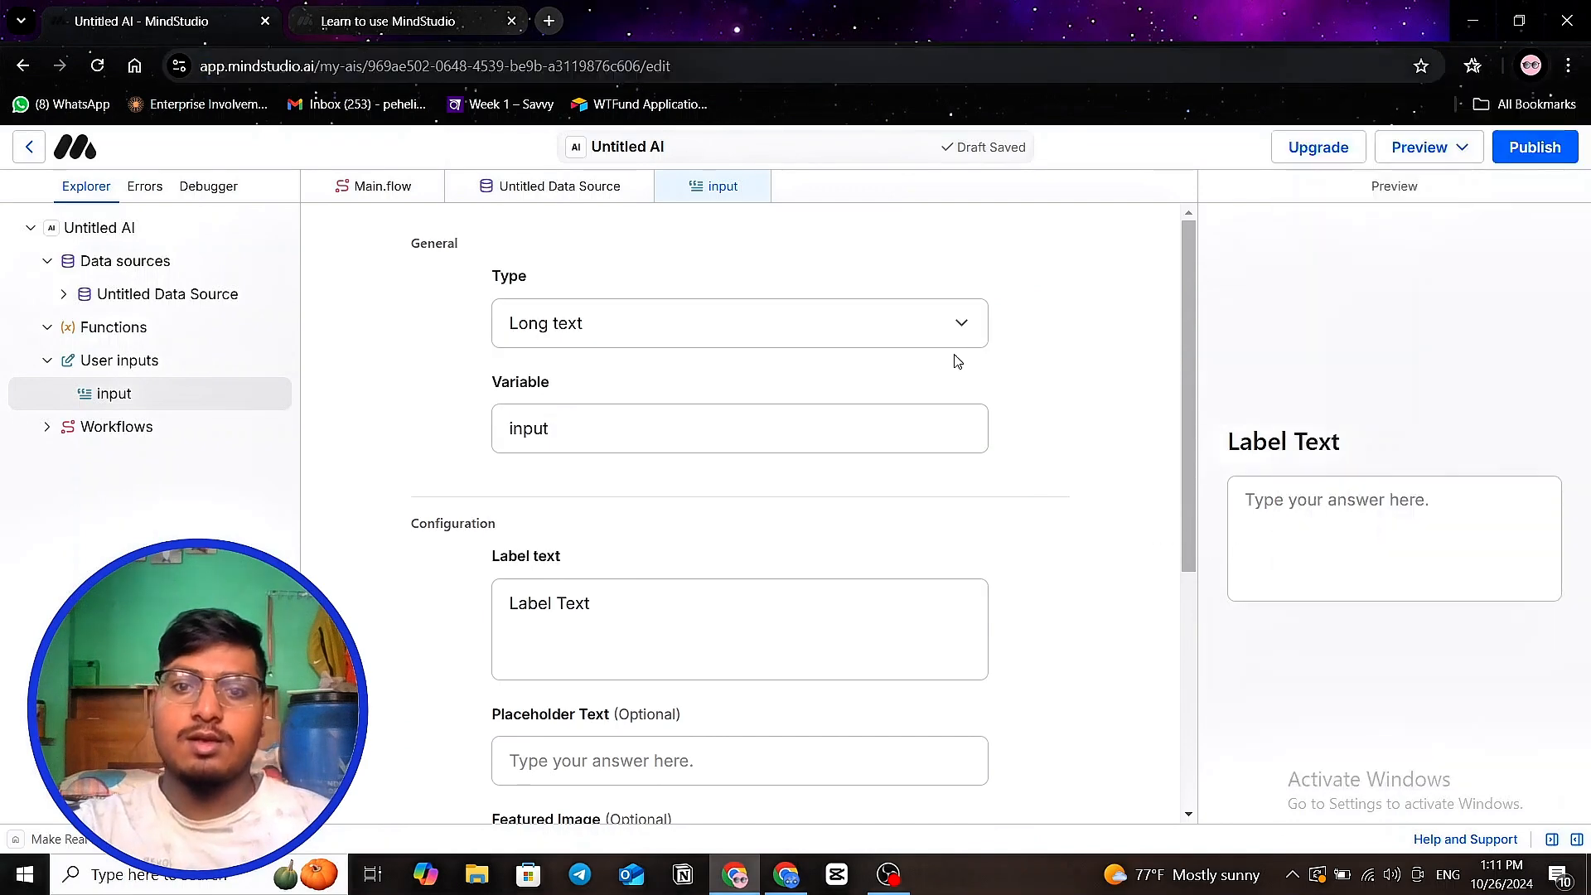
- Try the Image choice type on the user input, switch it to Text choice and review its configuration options
{"action": "left_click", "coordinate": [911, 325]}
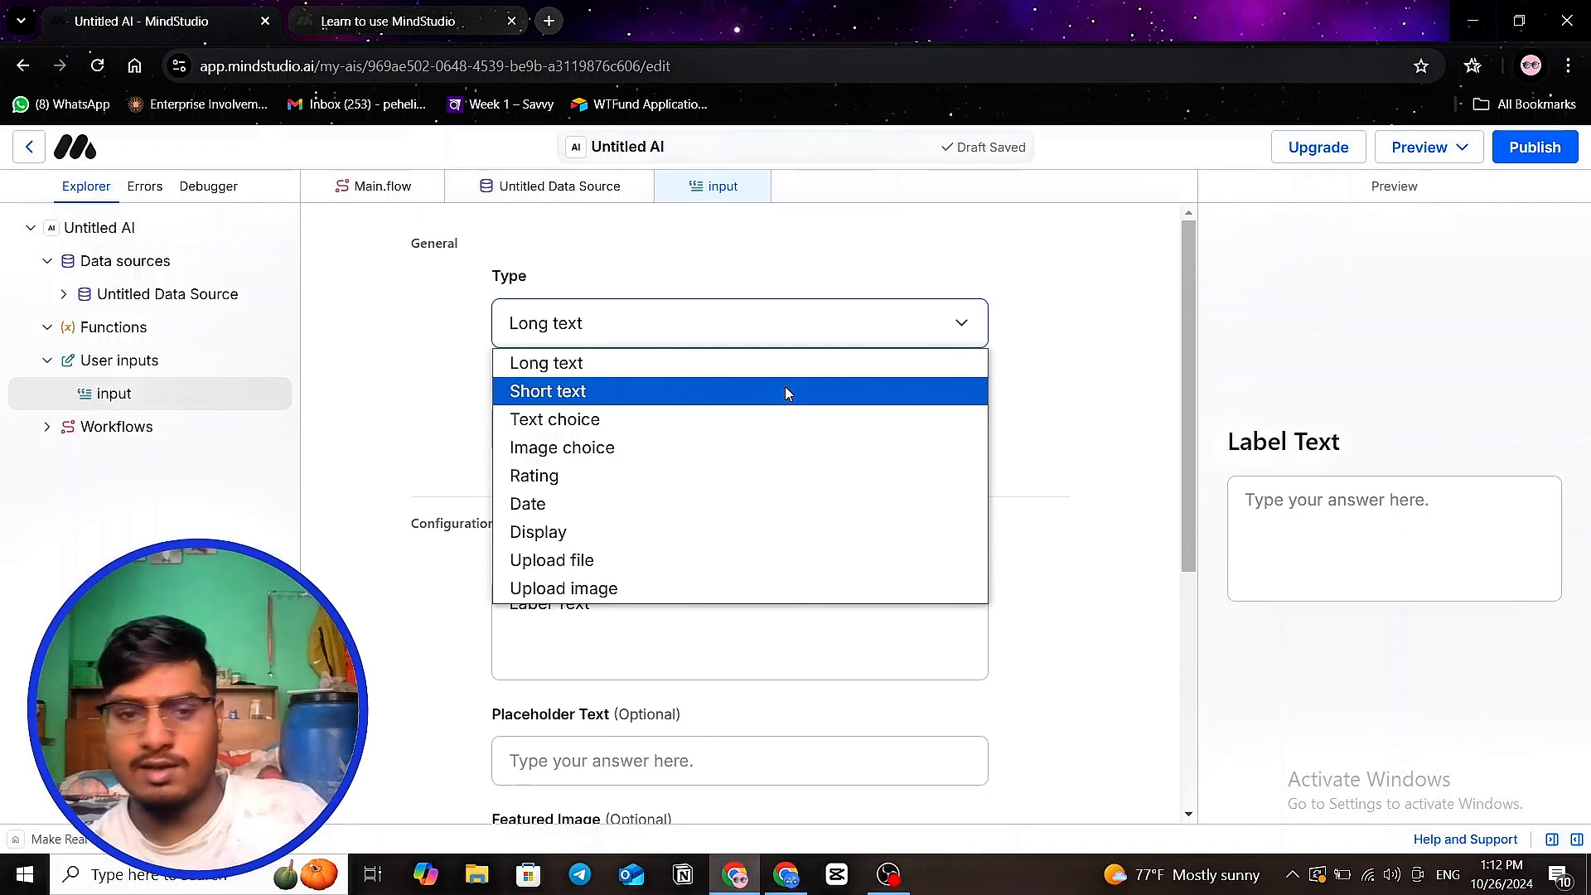
{"action": "left_click", "coordinate": [731, 445]}
{"action": "left_click", "coordinate": [692, 326]}
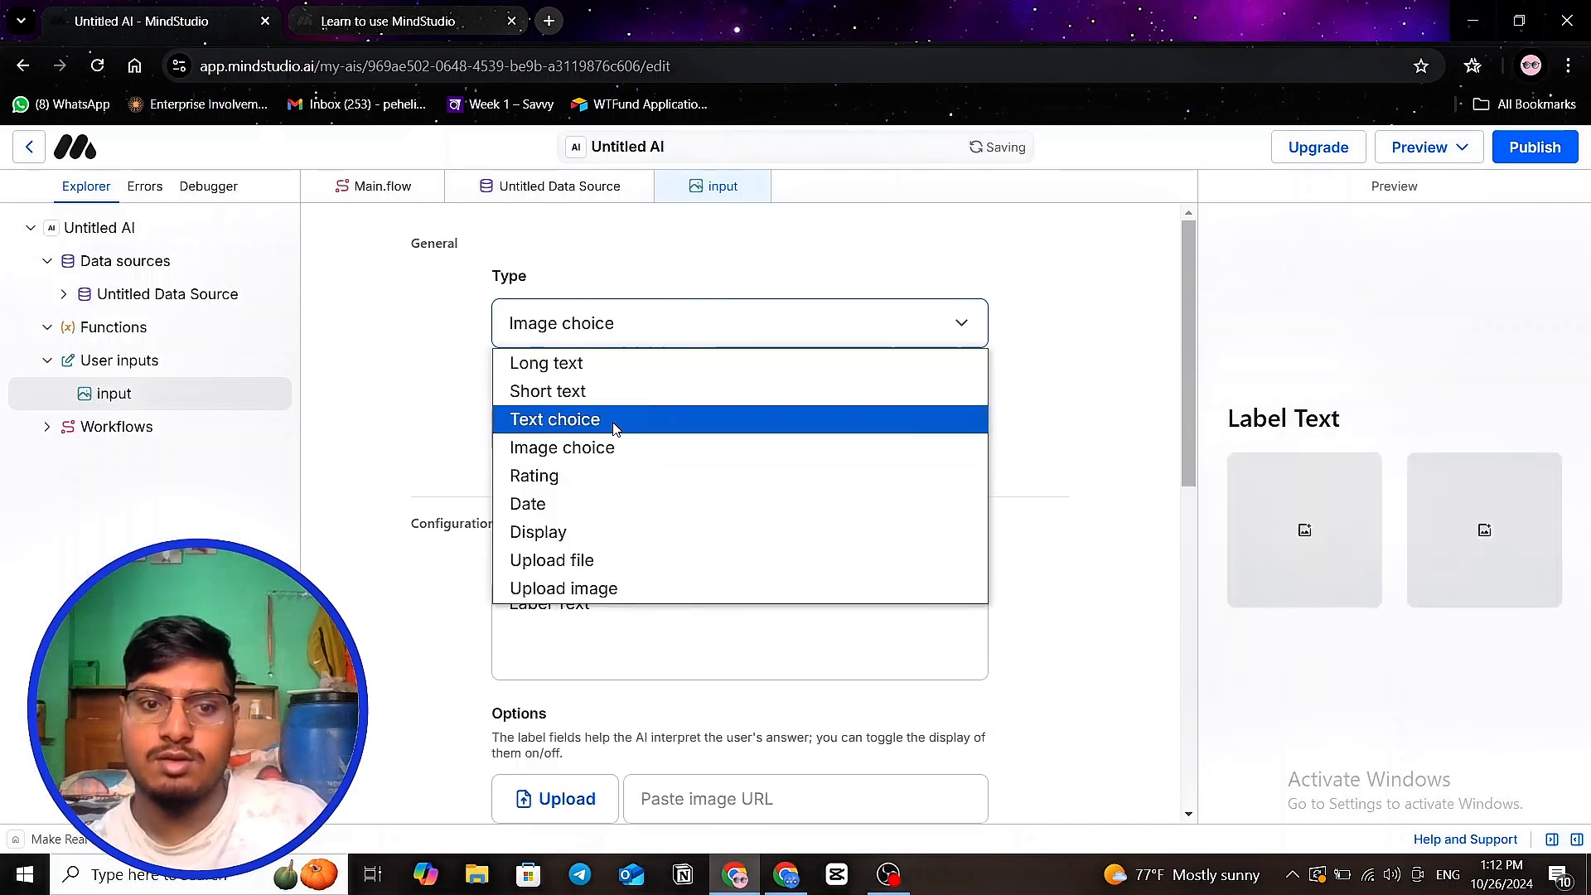
{"action": "left_click", "coordinate": [673, 420]}
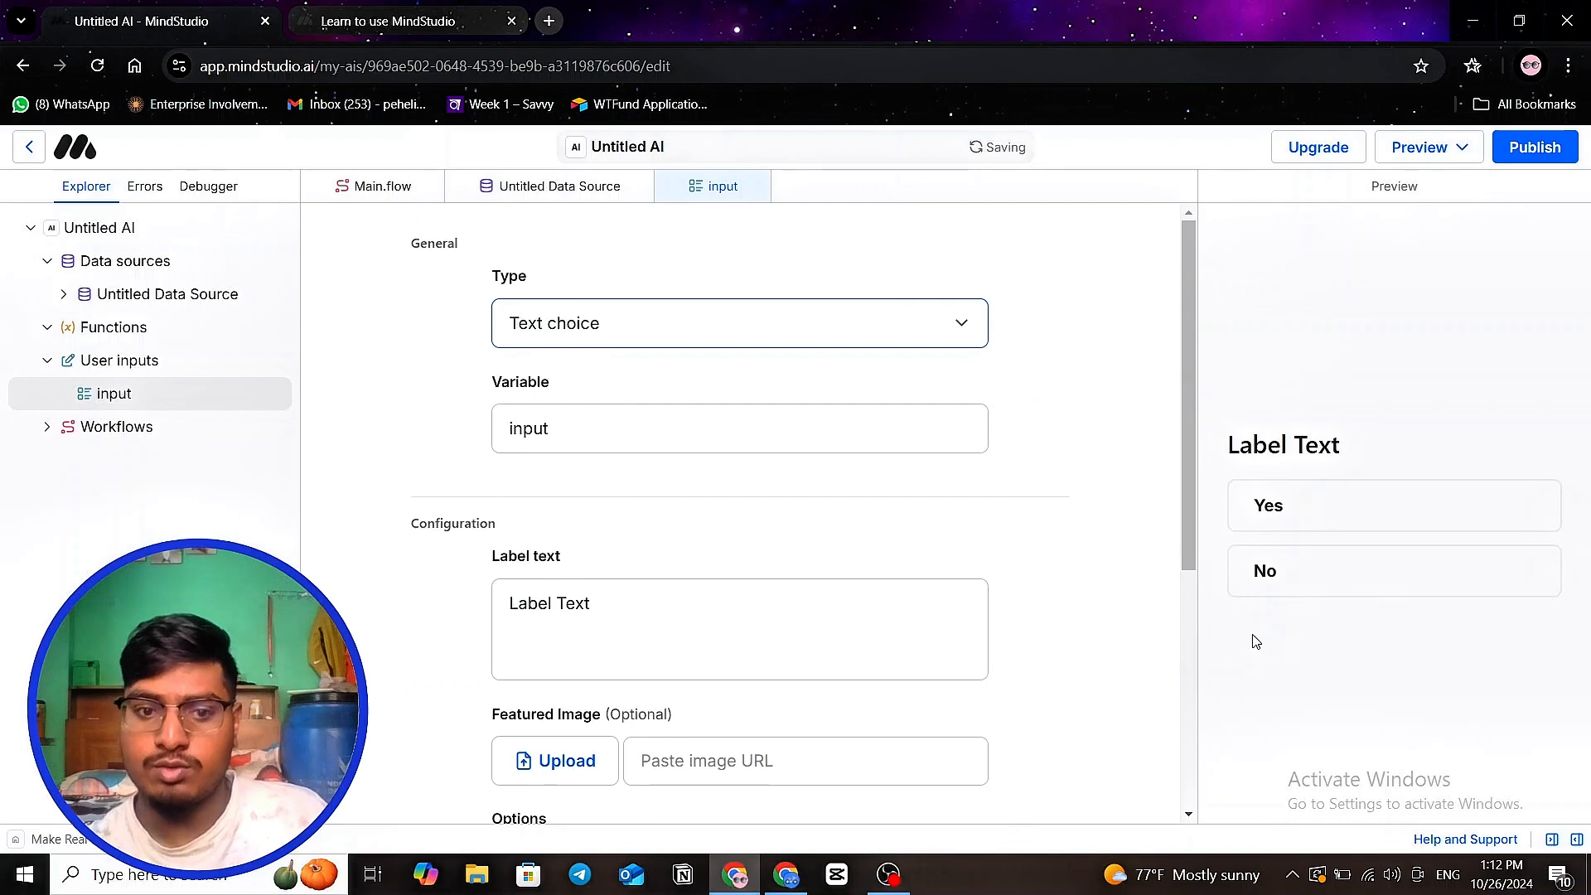
{"action": "scroll", "coordinate": [787, 667], "scroll_direction": "down", "scroll_amount": 3}
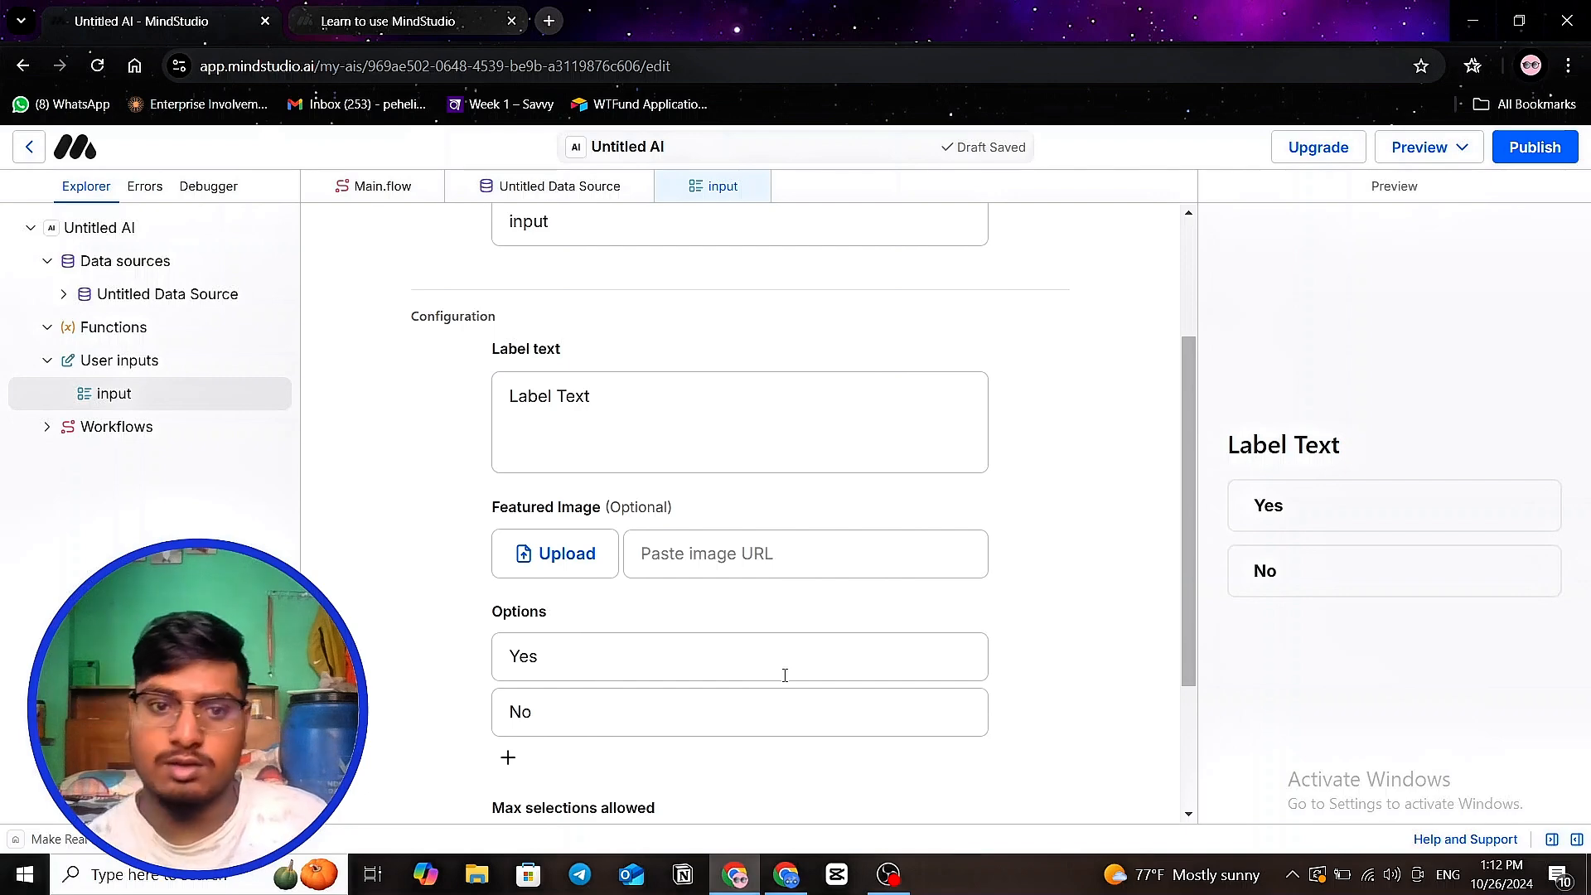
{"action": "scroll", "coordinate": [785, 675], "scroll_direction": "up", "scroll_amount": 4}
- Change the user input's type to Image choice and subsequently to Rating to compare their previews
{"action": "left_click", "coordinate": [826, 334]}
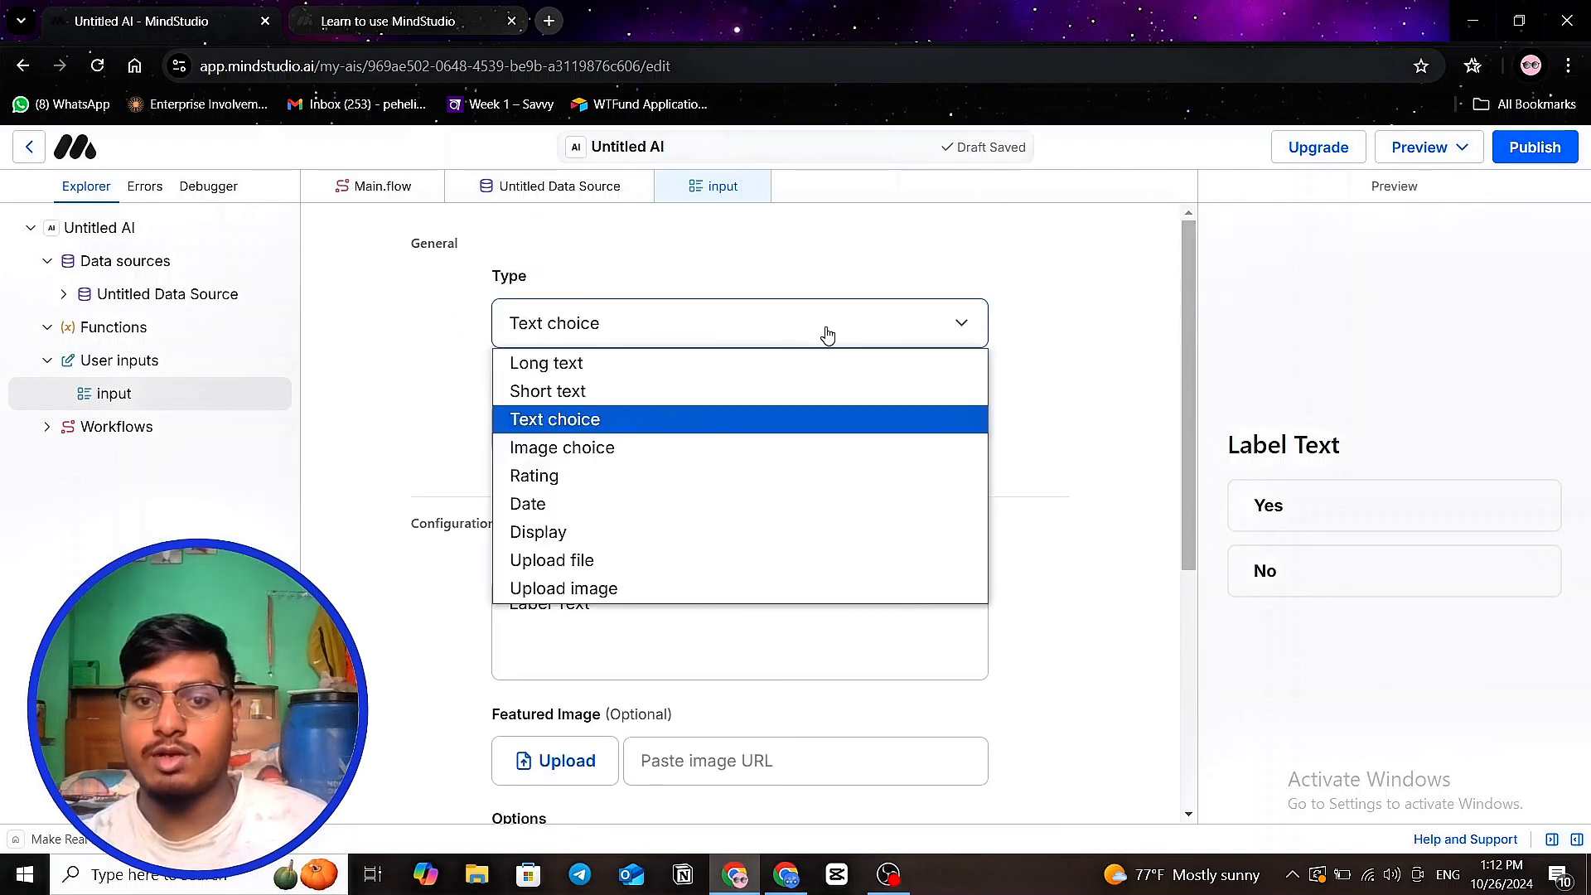
{"action": "left_click", "coordinate": [746, 447]}
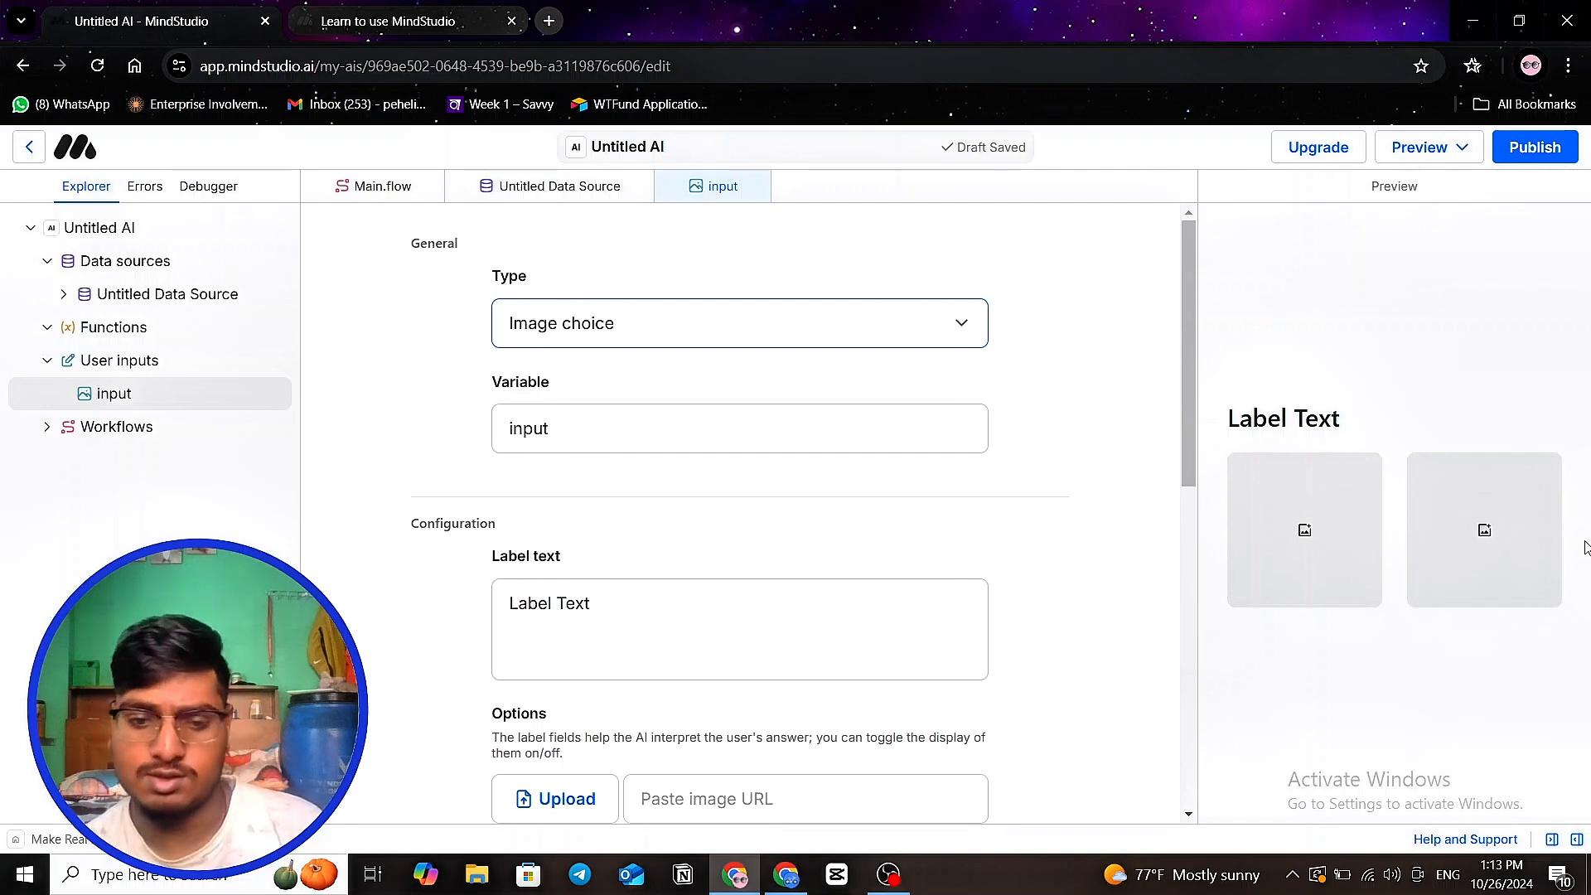
{"action": "left_click", "coordinate": [834, 343]}
{"action": "left_click", "coordinate": [735, 478]}
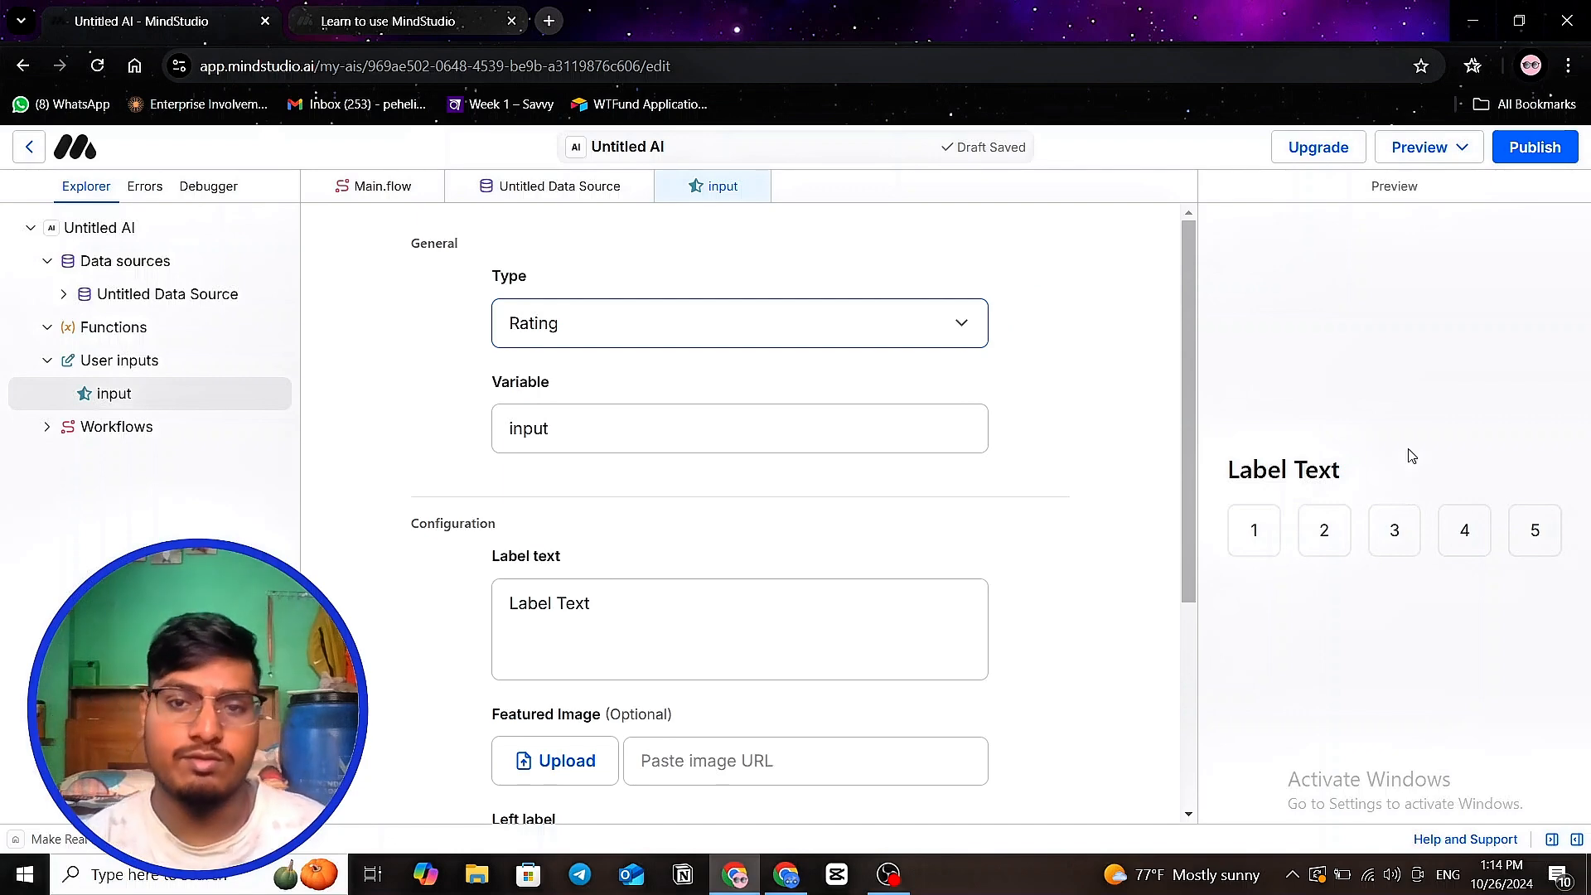
- Set the user input's type to Date and open the calendar in its preview
{"action": "left_click", "coordinate": [877, 328]}
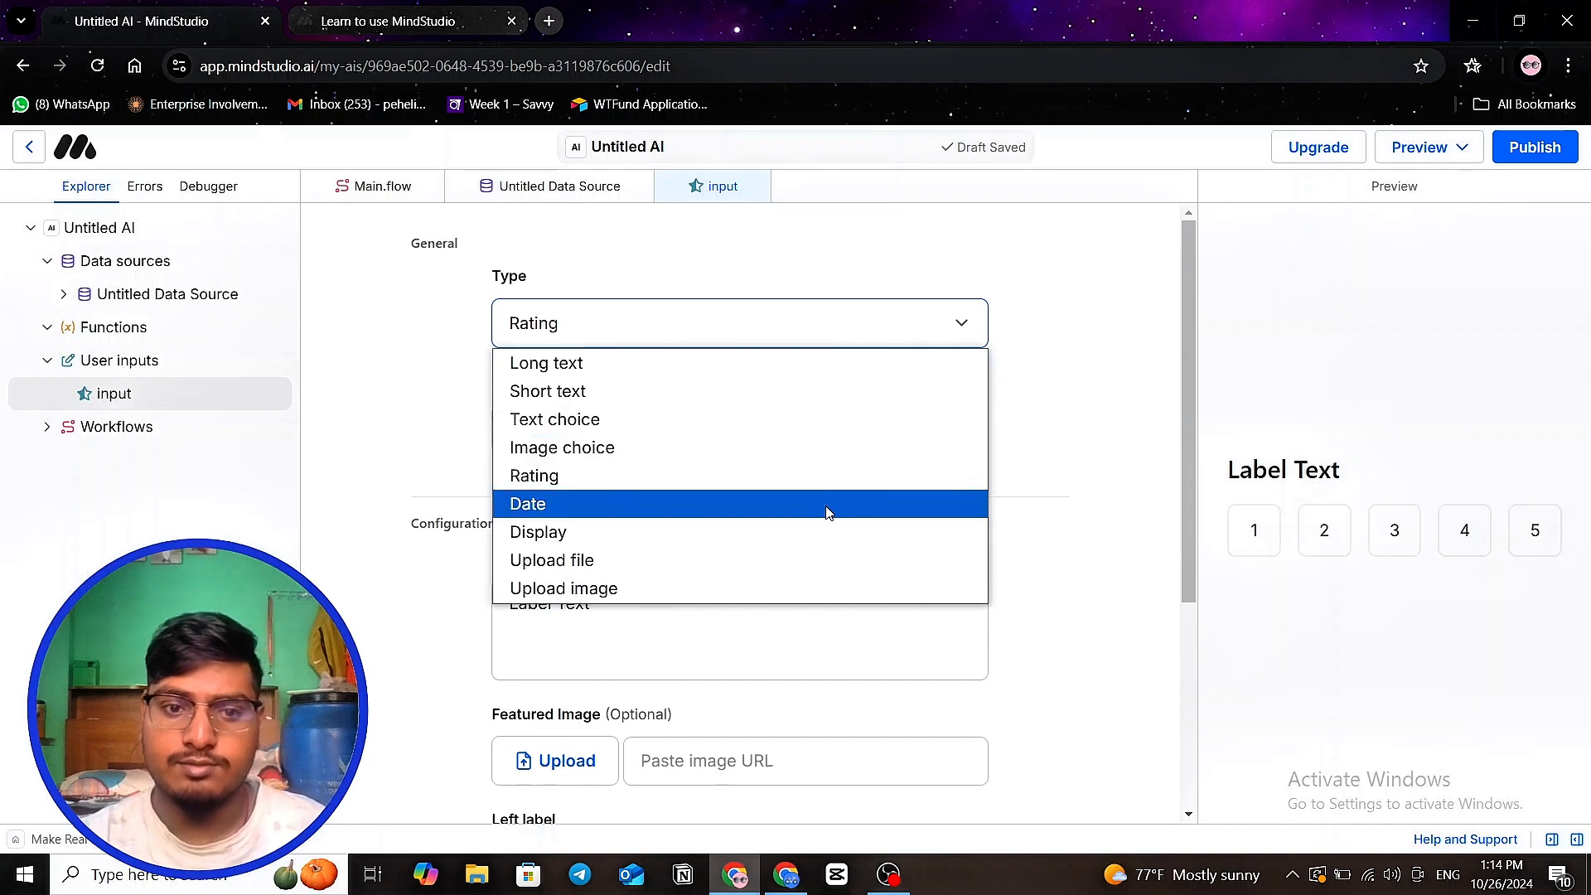
{"action": "left_click", "coordinate": [828, 504]}
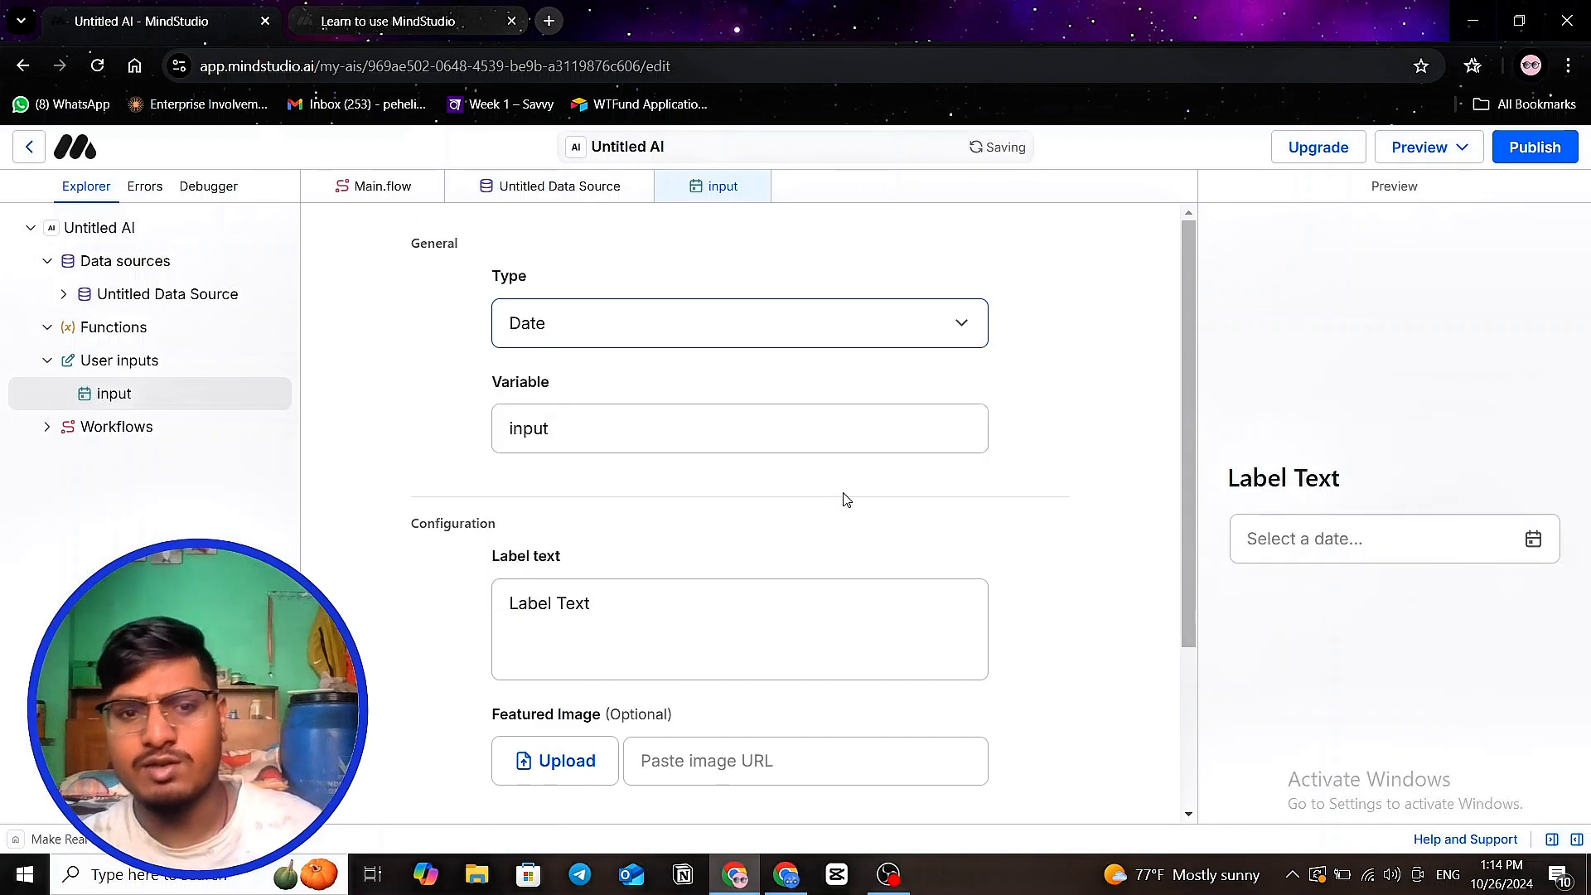
{"action": "left_click", "coordinate": [895, 314]}
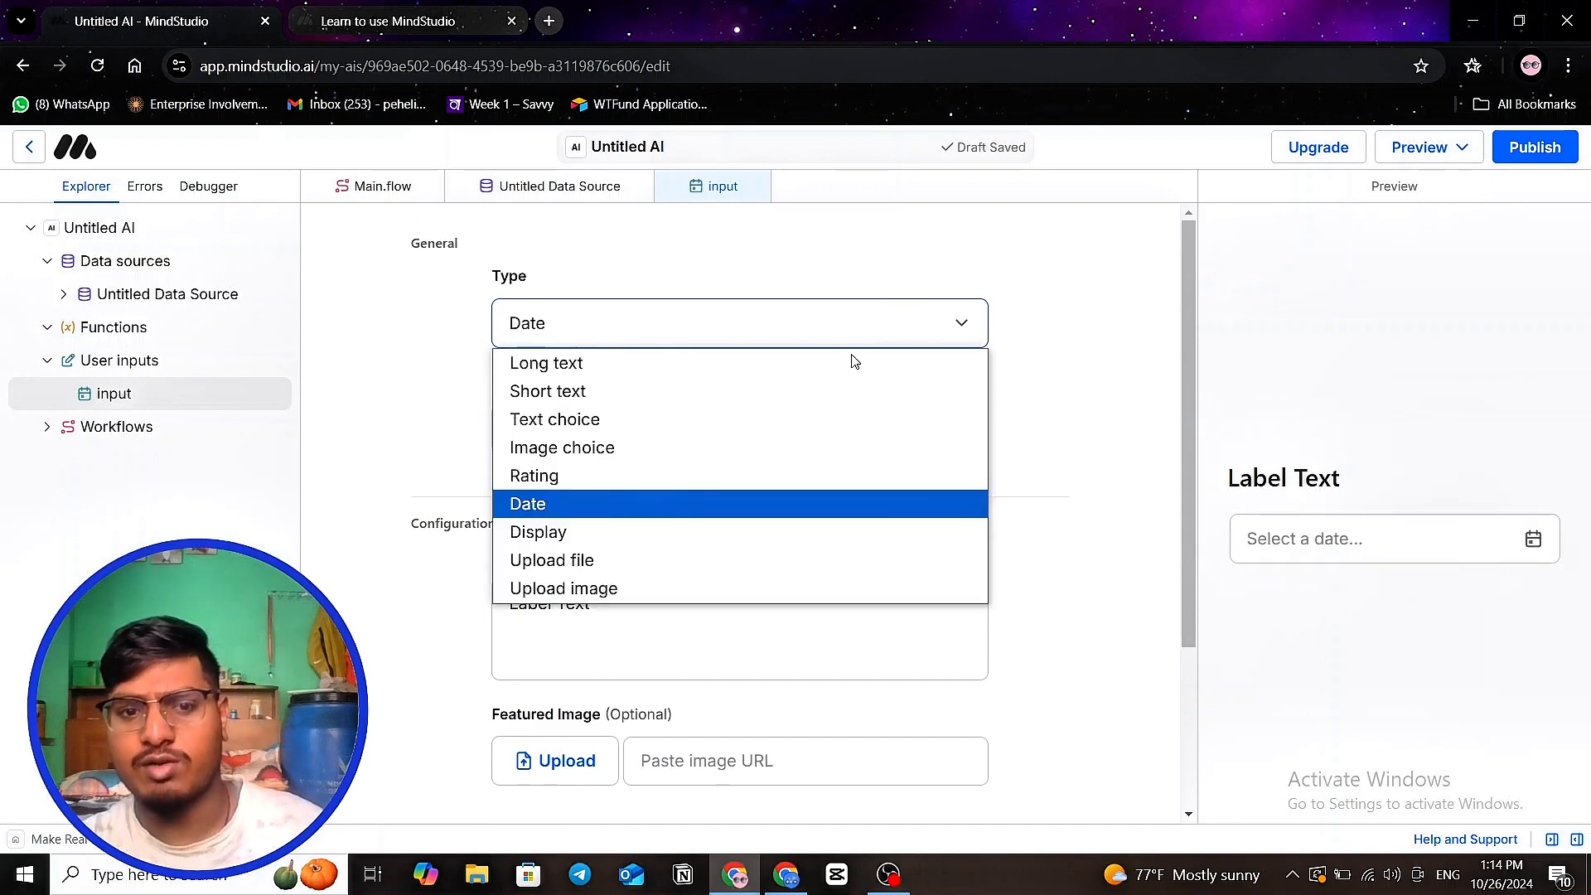
{"action": "left_click", "coordinate": [791, 507]}
{"action": "left_click", "coordinate": [1446, 546]}
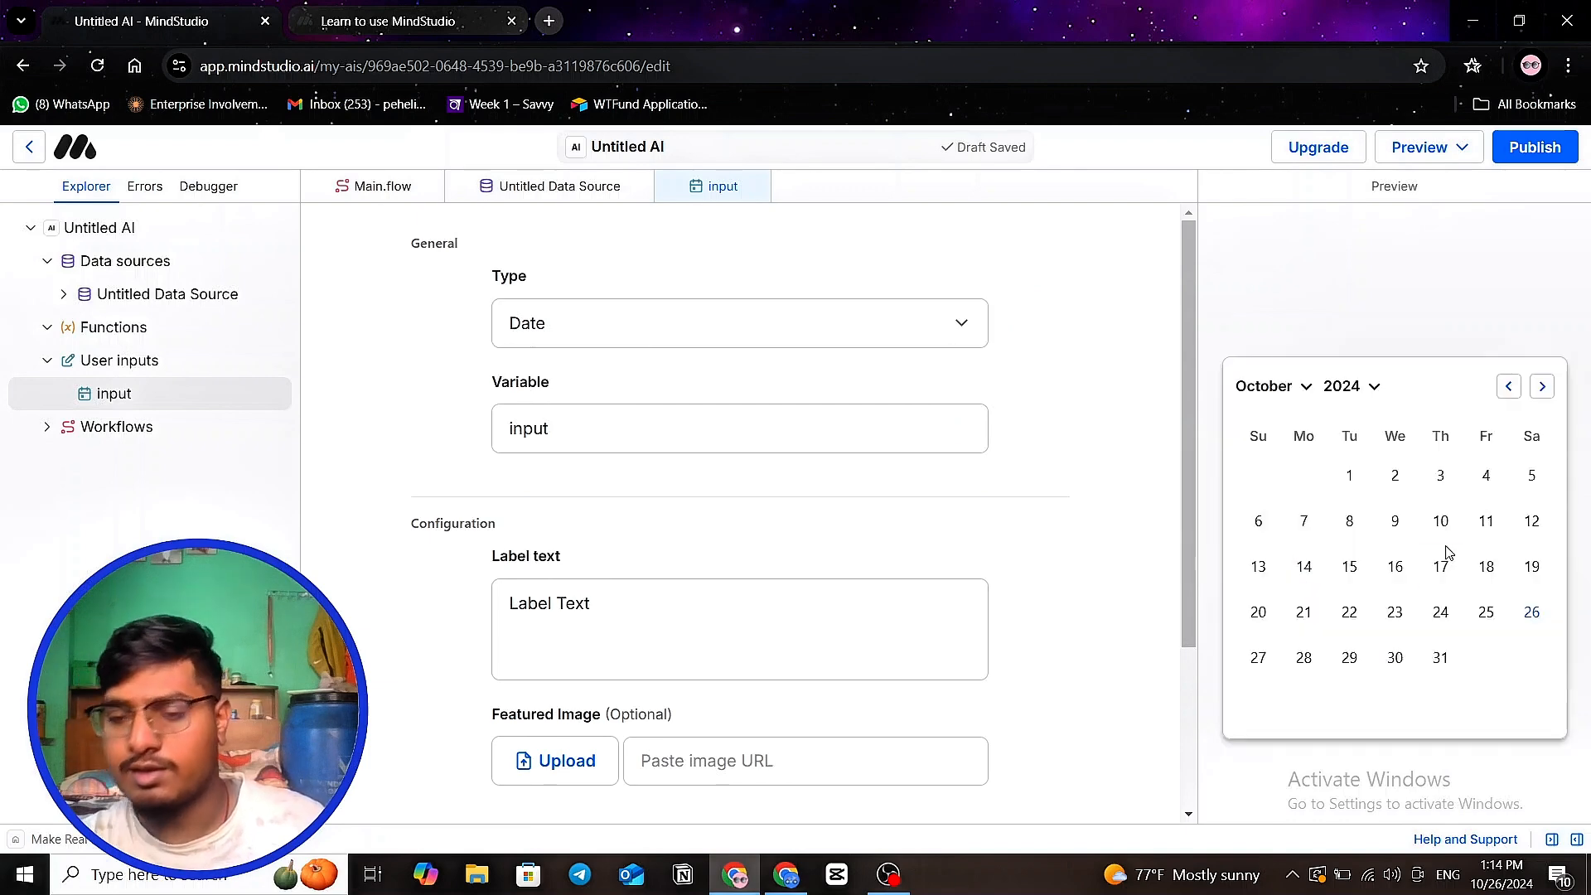
- Dismiss the date preview's calendar, set the user input's type to Display and clear its label text
{"action": "left_click", "coordinate": [1528, 775]}
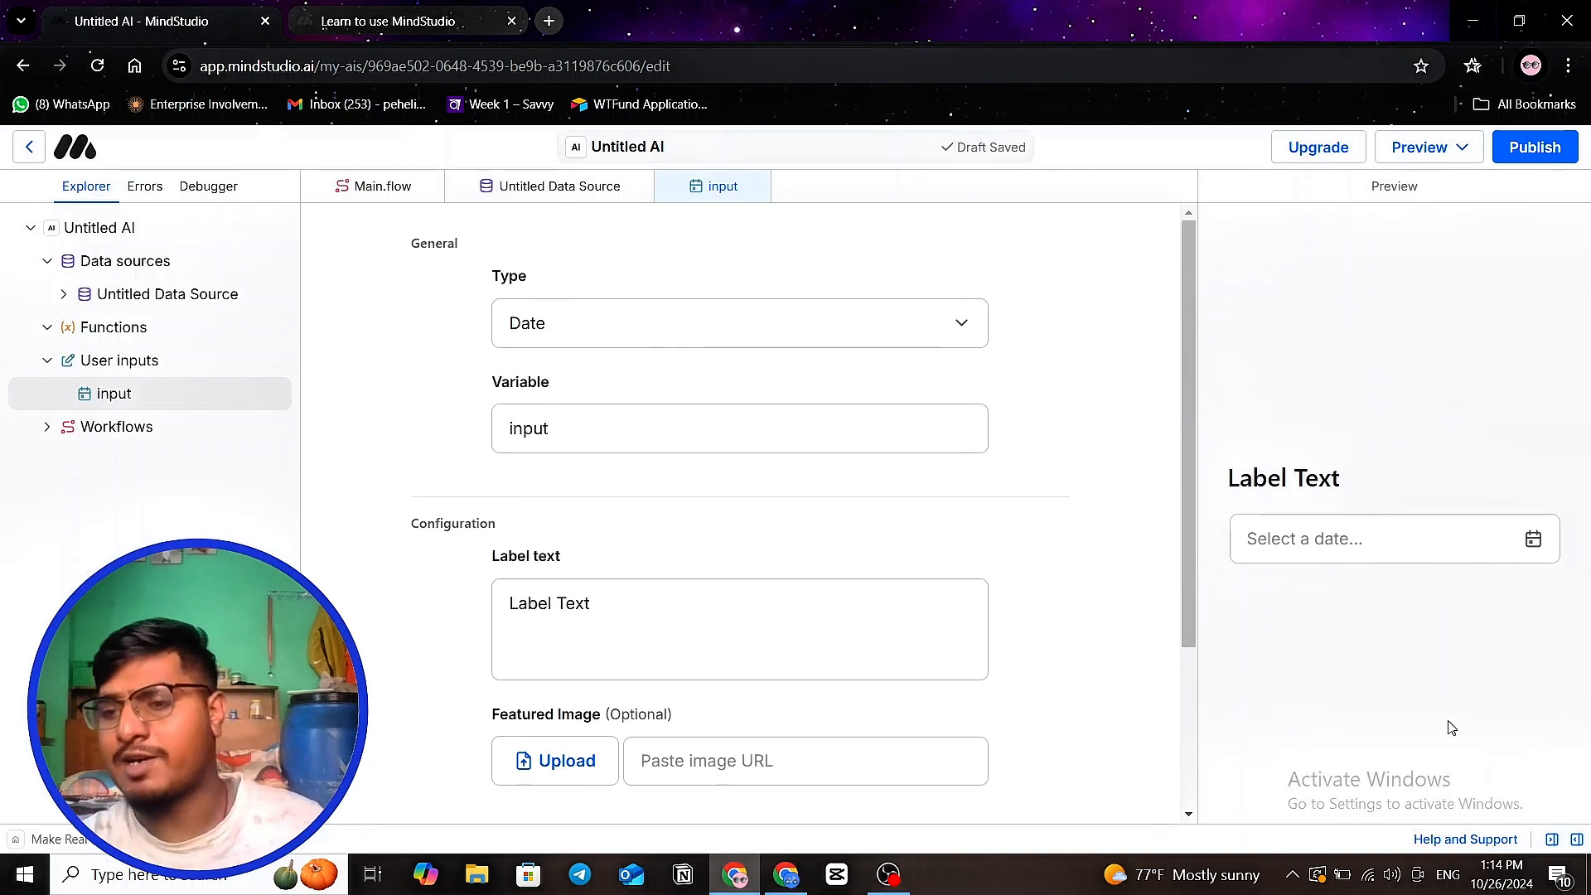
{"action": "left_click", "coordinate": [944, 332]}
{"action": "left_click", "coordinate": [733, 541]}
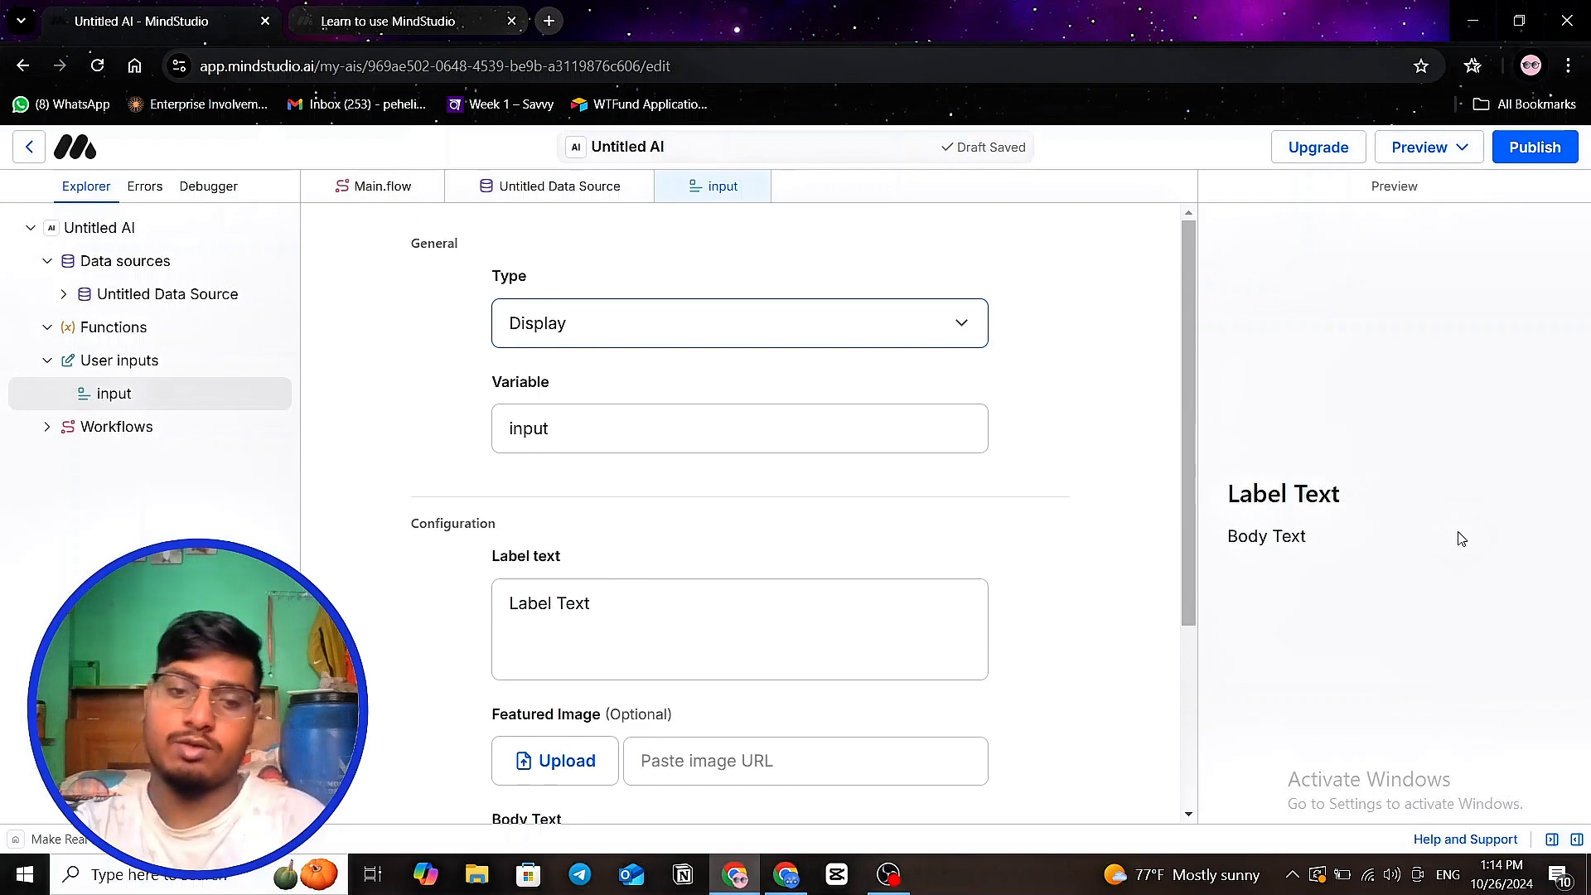
{"action": "left_click_drag", "start_coordinate": [612, 606], "coordinate": [466, 604]}
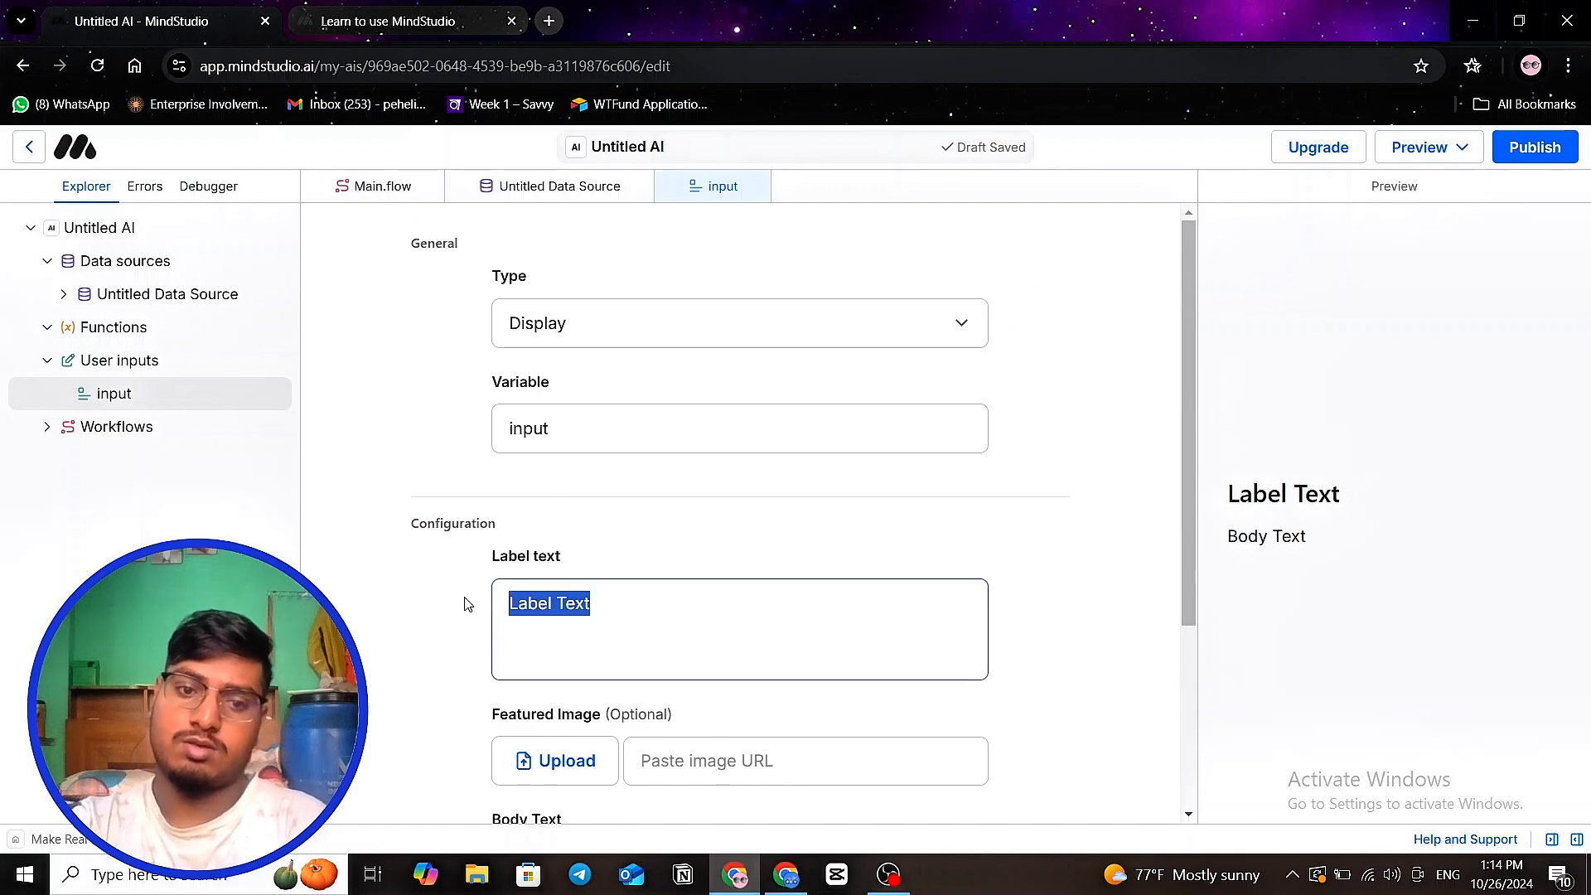
{"action": "key", "text": "BackSpace"}
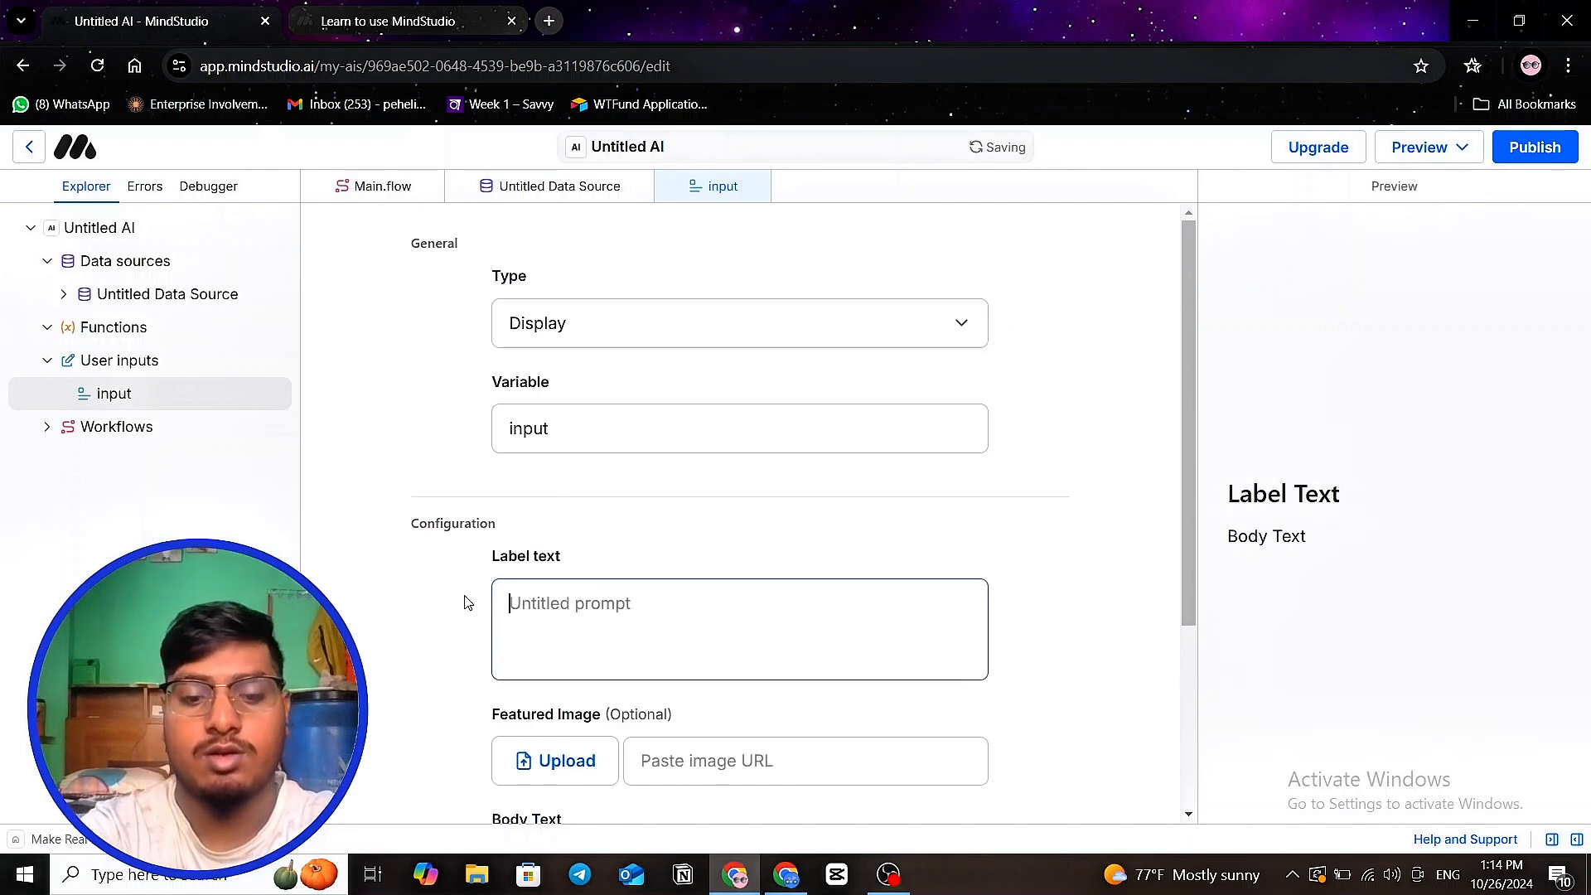
{"action": "type", "text": "plr"}
{"action": "key", "text": "BackSpace"}
{"action": "key", "text": "BackSpace"}
{"action": "key", "text": "BackSpace"}
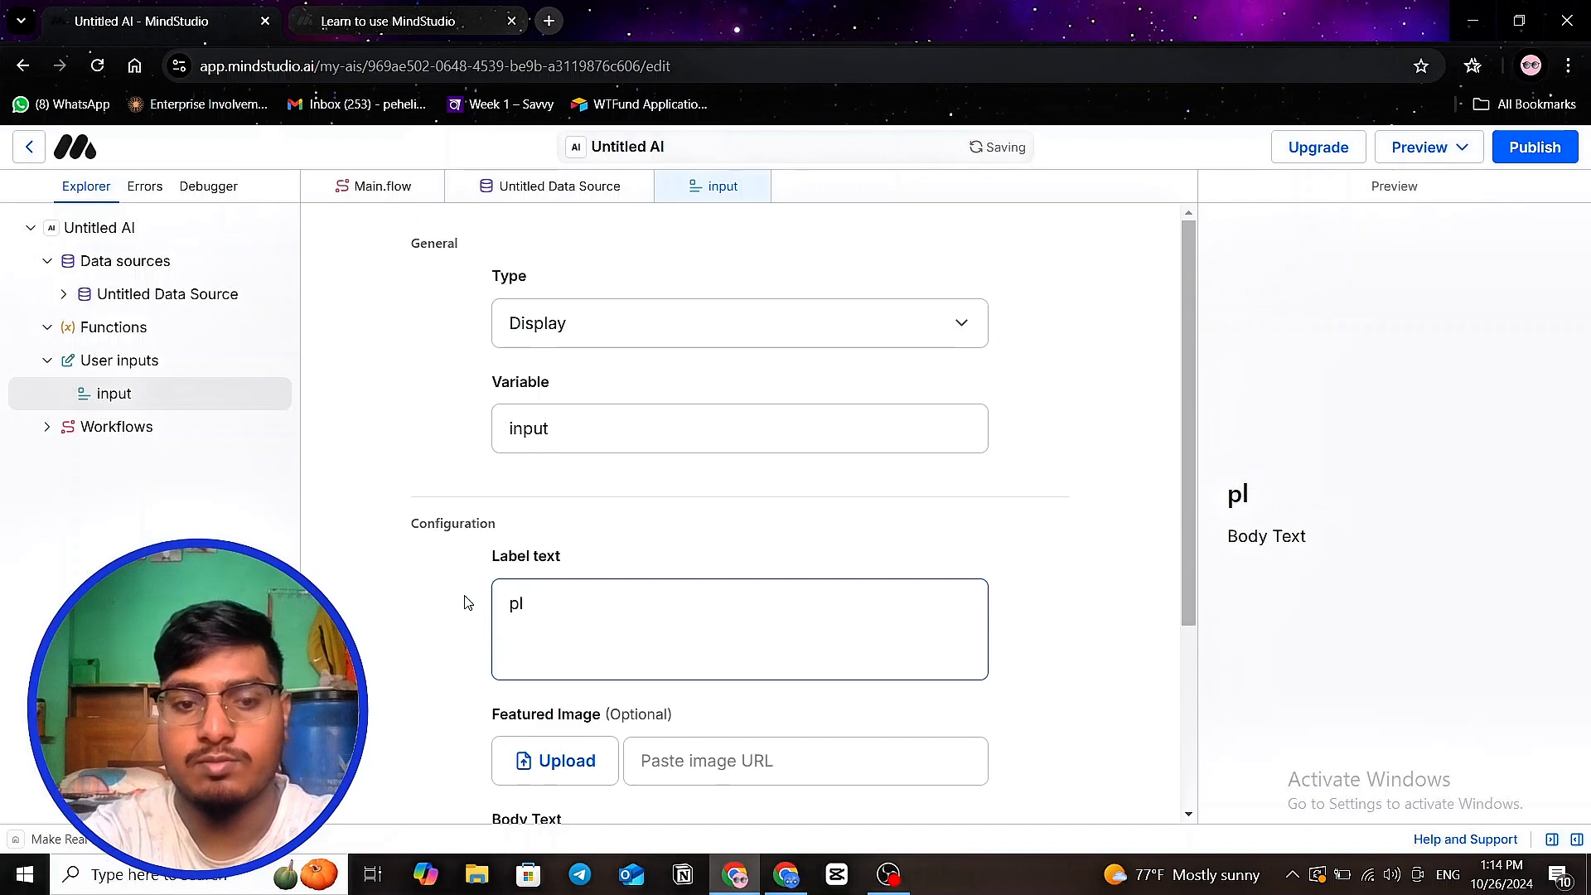
{"action": "type", "text": "pld"}
{"action": "key", "text": "BackSpace"}
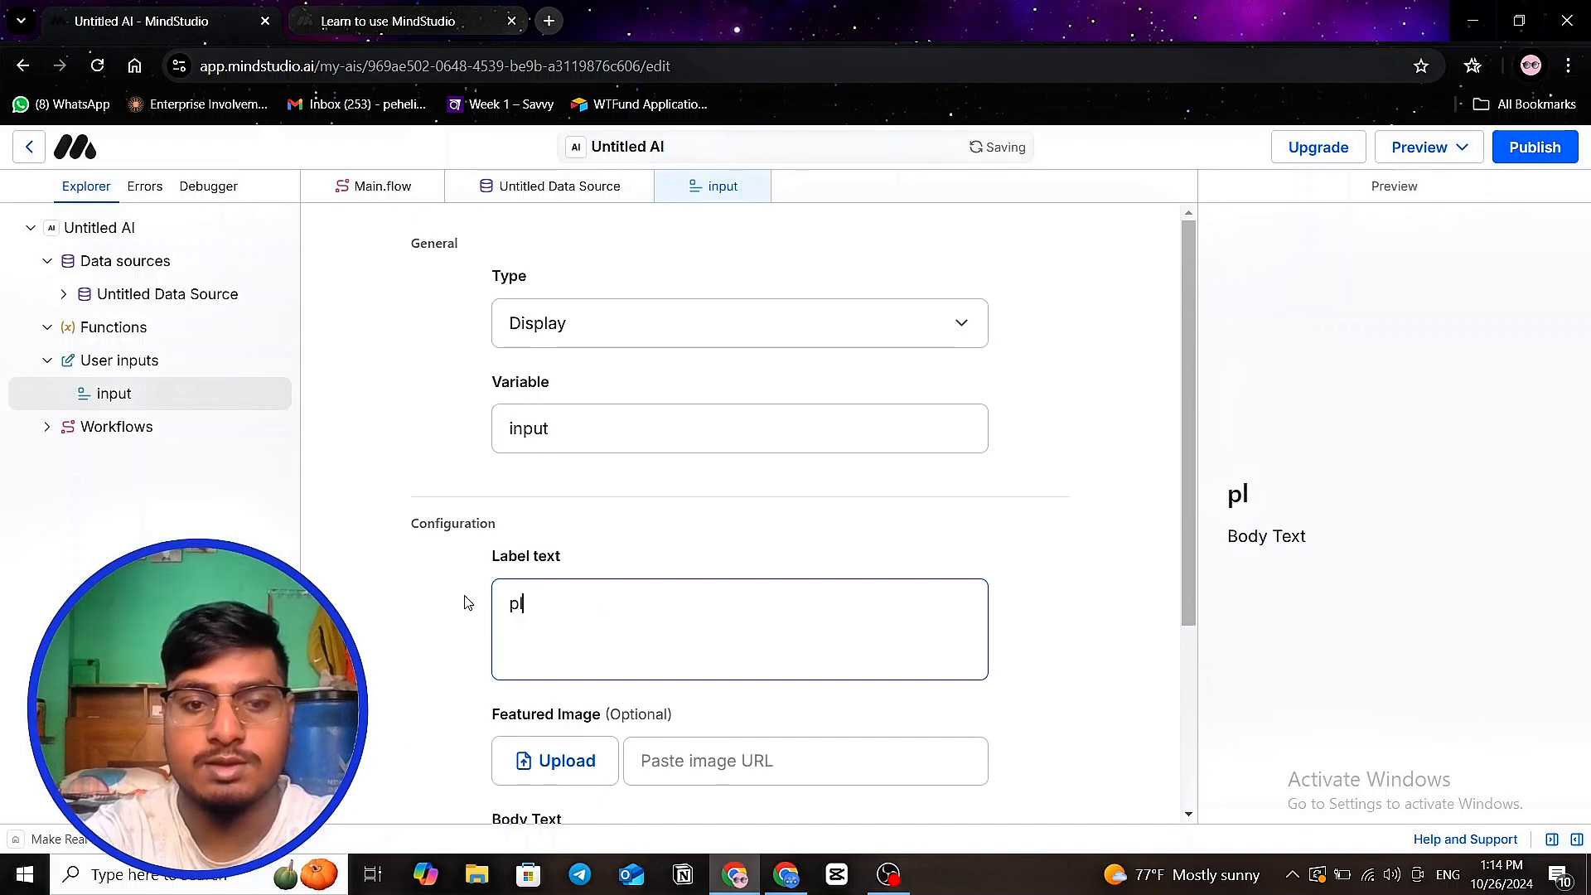
{"action": "type", "text": "esdr"}
{"action": "key", "text": "BackSpace"}
{"action": "key", "text": "BackSpace"}
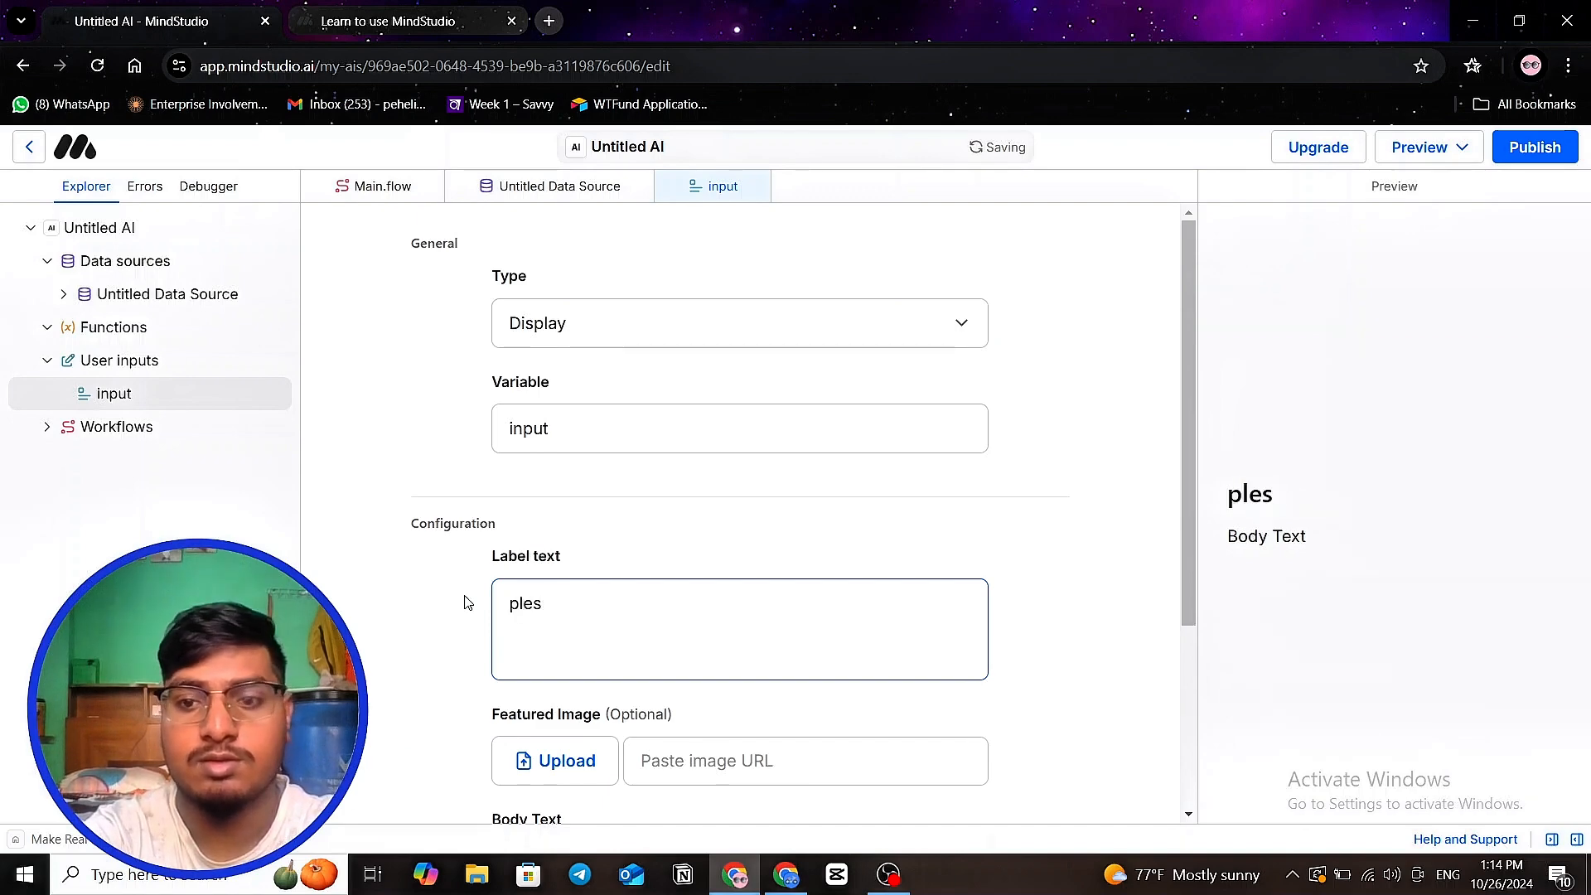
{"action": "key", "text": "BackSpace"}
{"action": "key", "text": "BackSpace"}
{"action": "key", "text": "BackSpace"}
{"action": "key", "text": "BackSpace"}
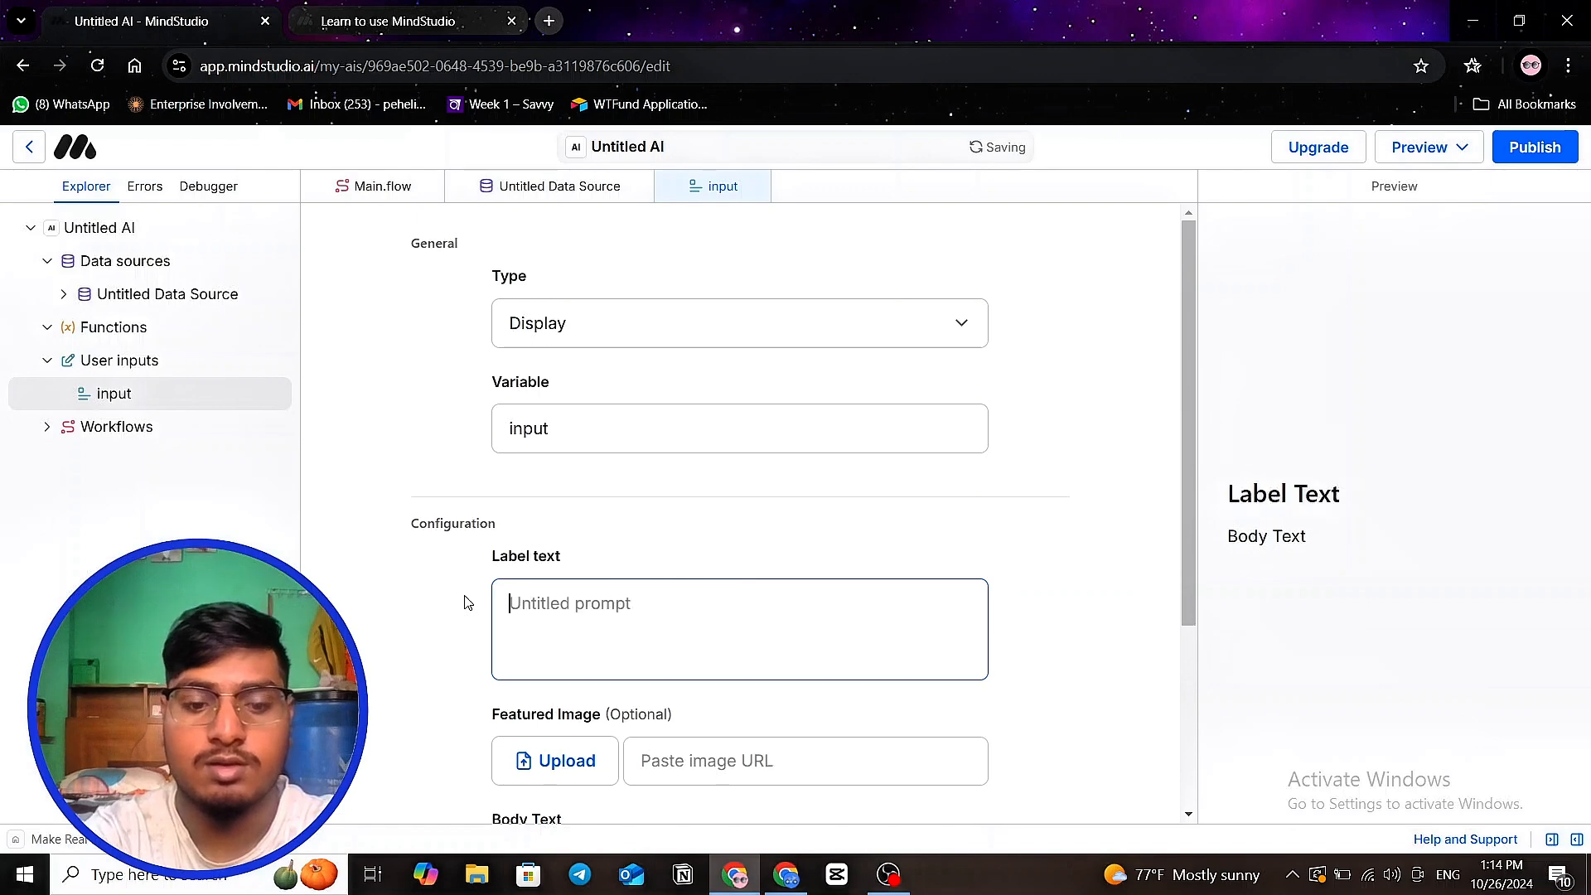
- Set the label text to "write a date in format mm-dd-yyyy" and place the cursor in the body text
{"action": "type", "text": "w"}
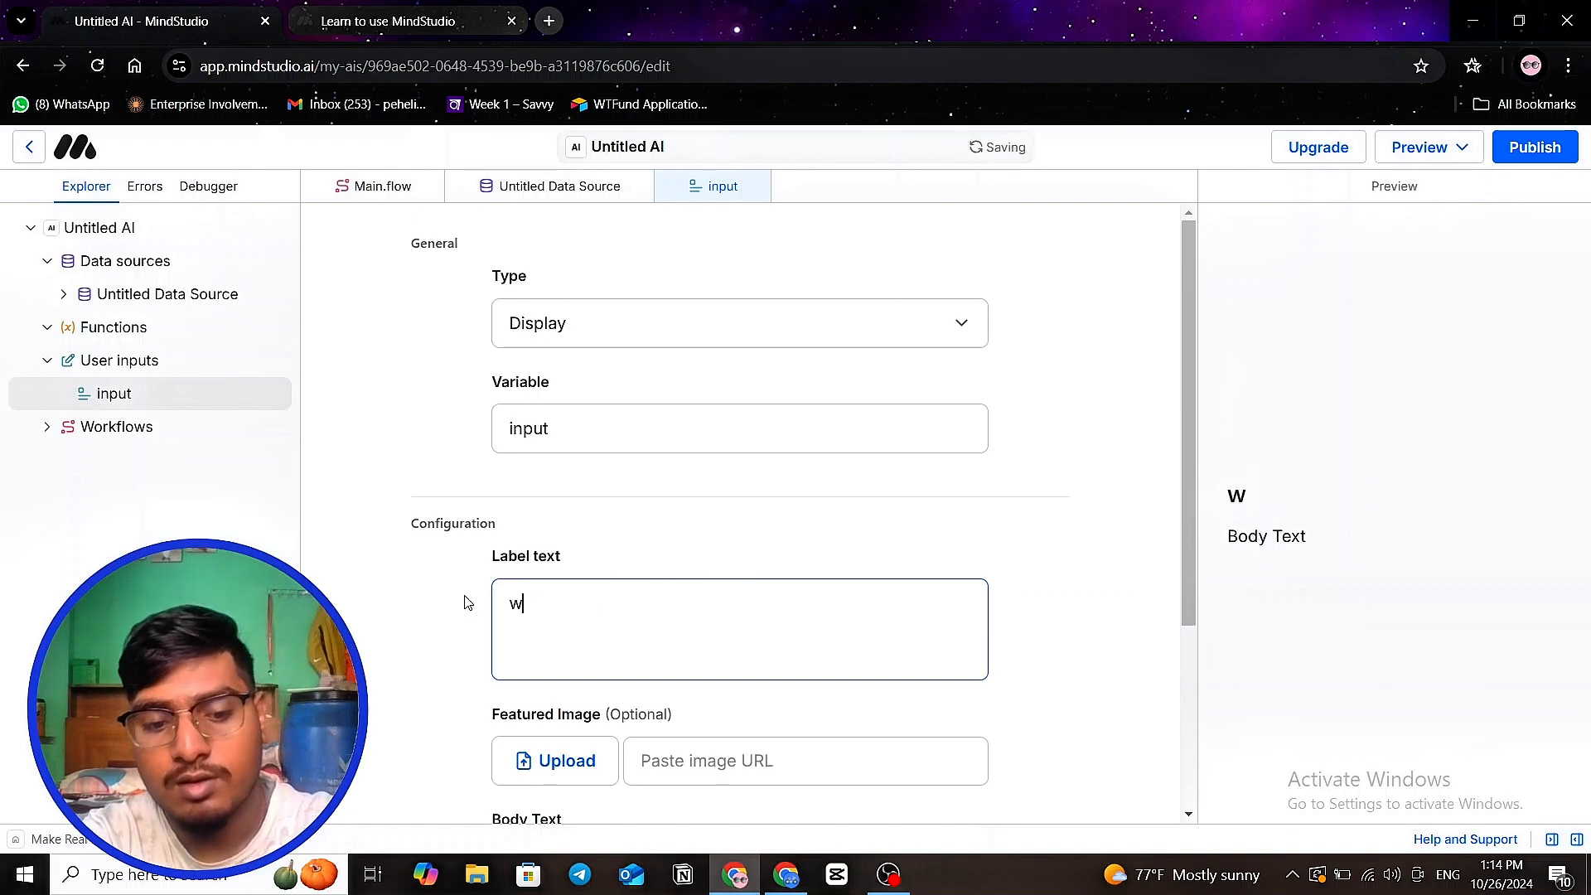
{"action": "type", "text": "rite"}
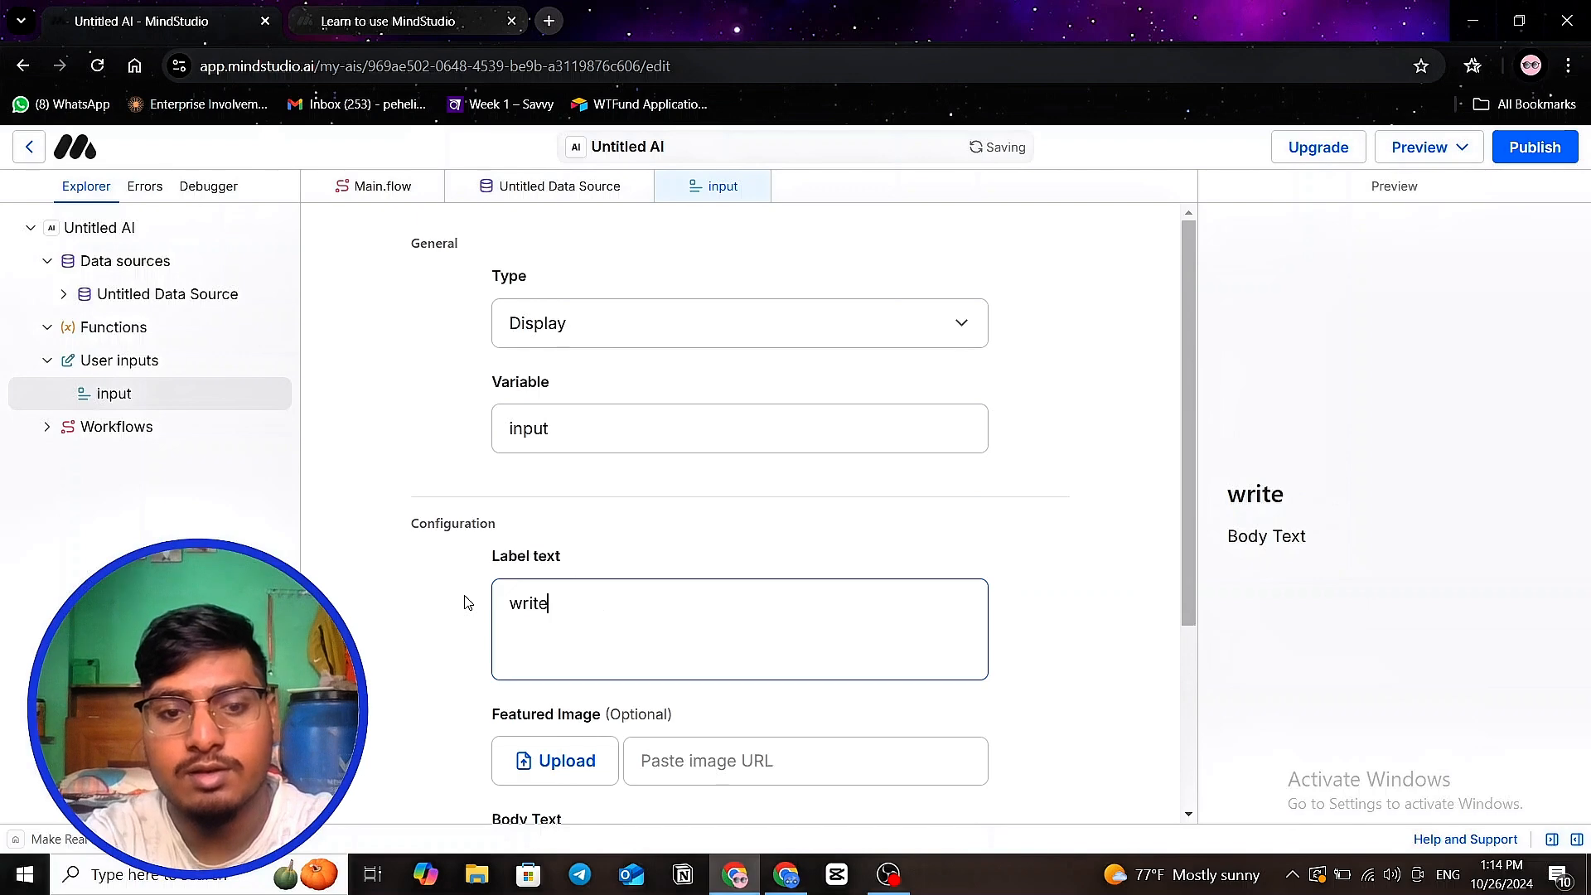
{"action": "type", "text": " a d"}
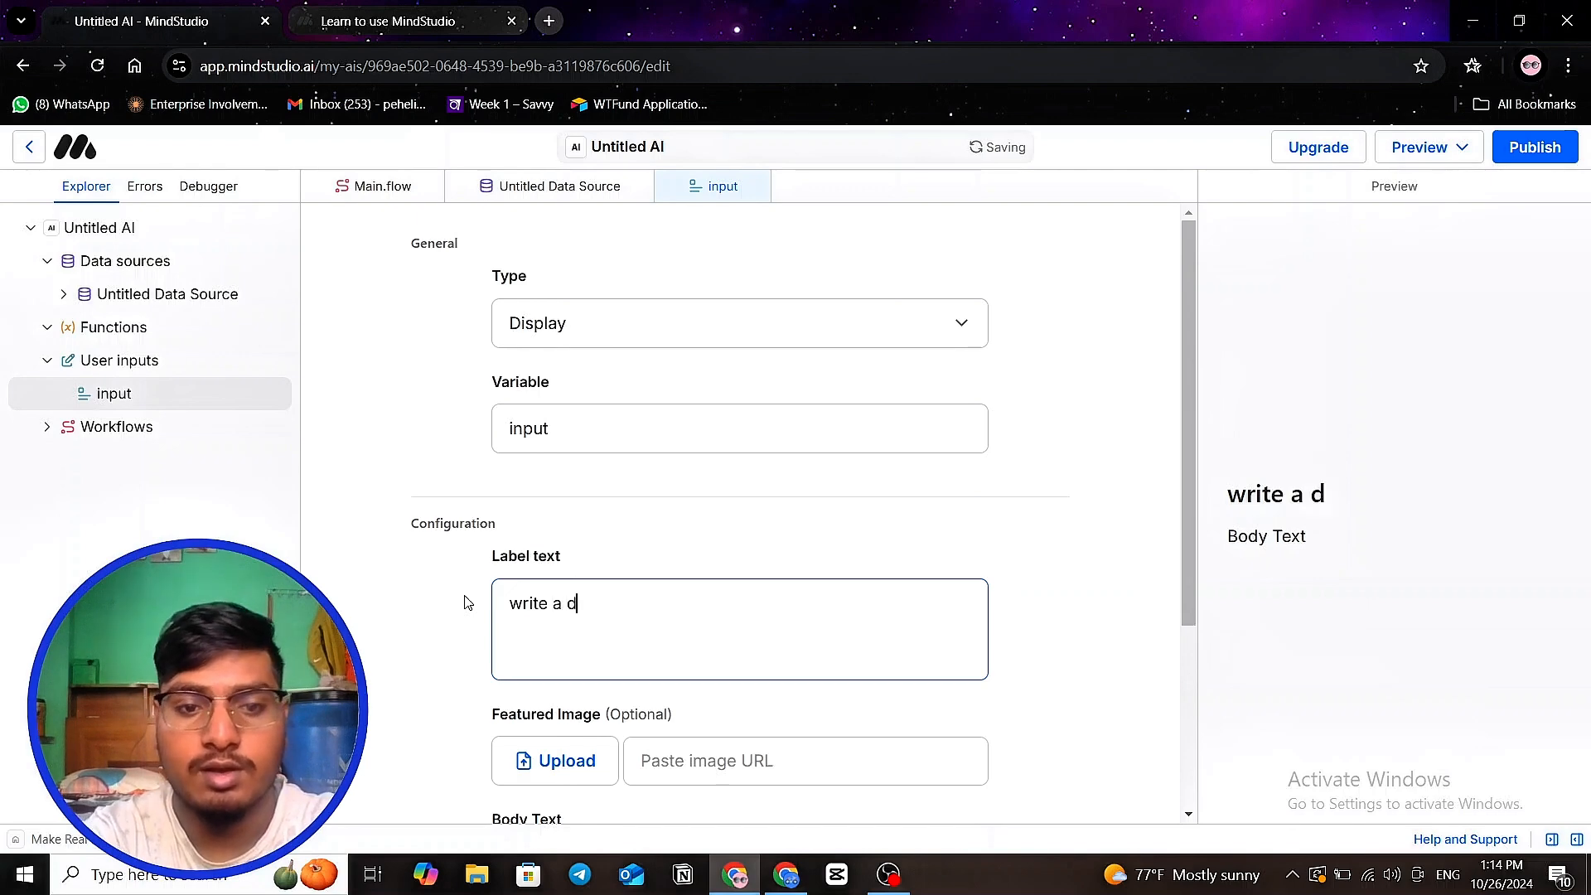
{"action": "type", "text": "ate in "}
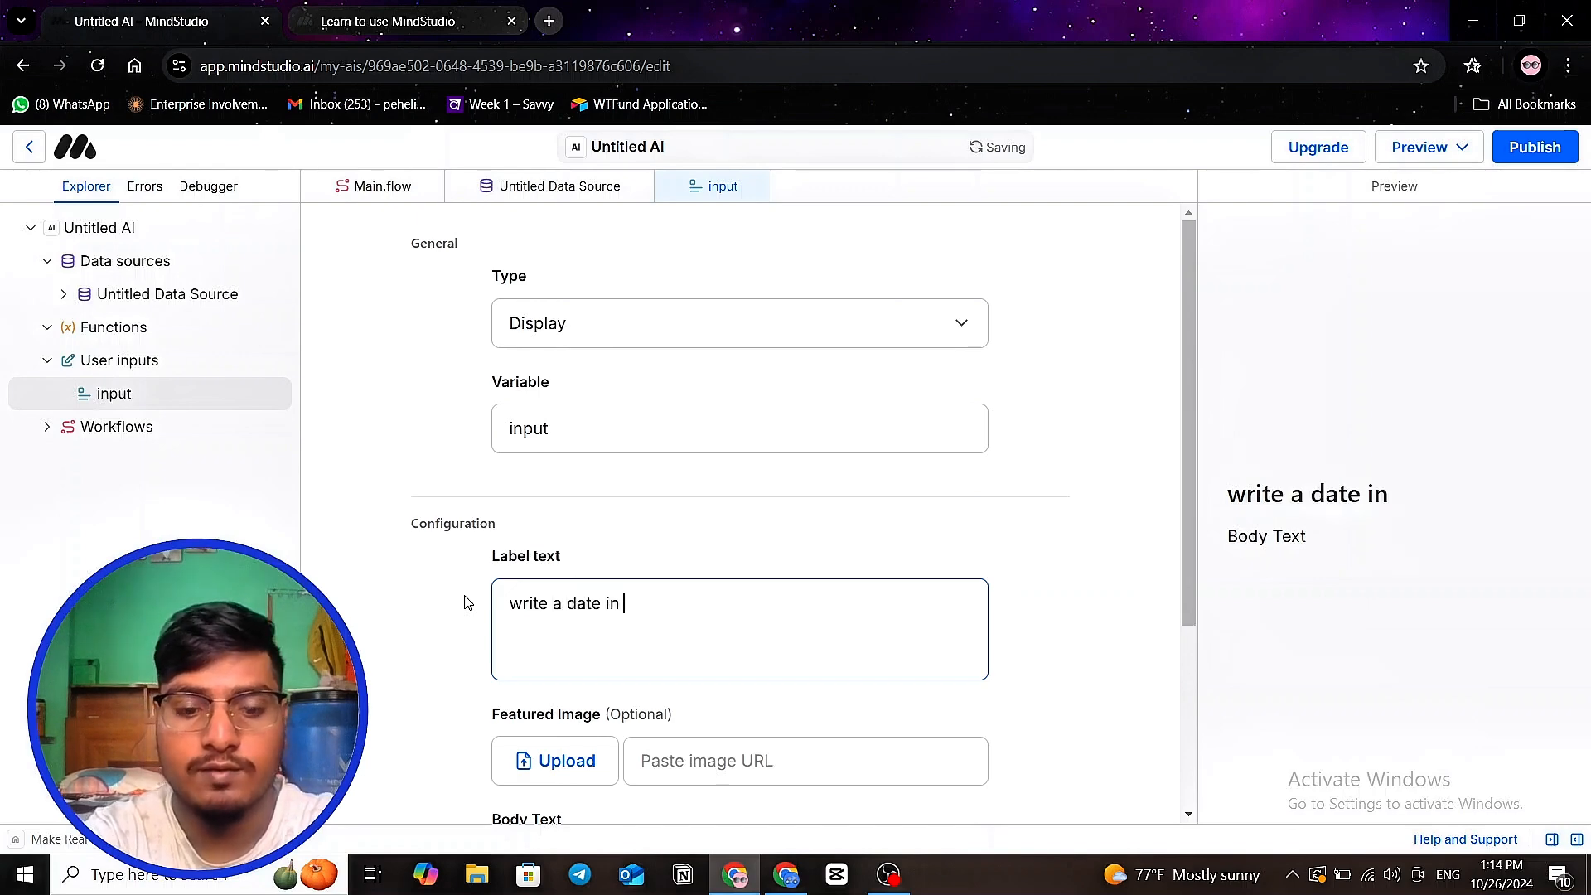
{"action": "type", "text": "format"}
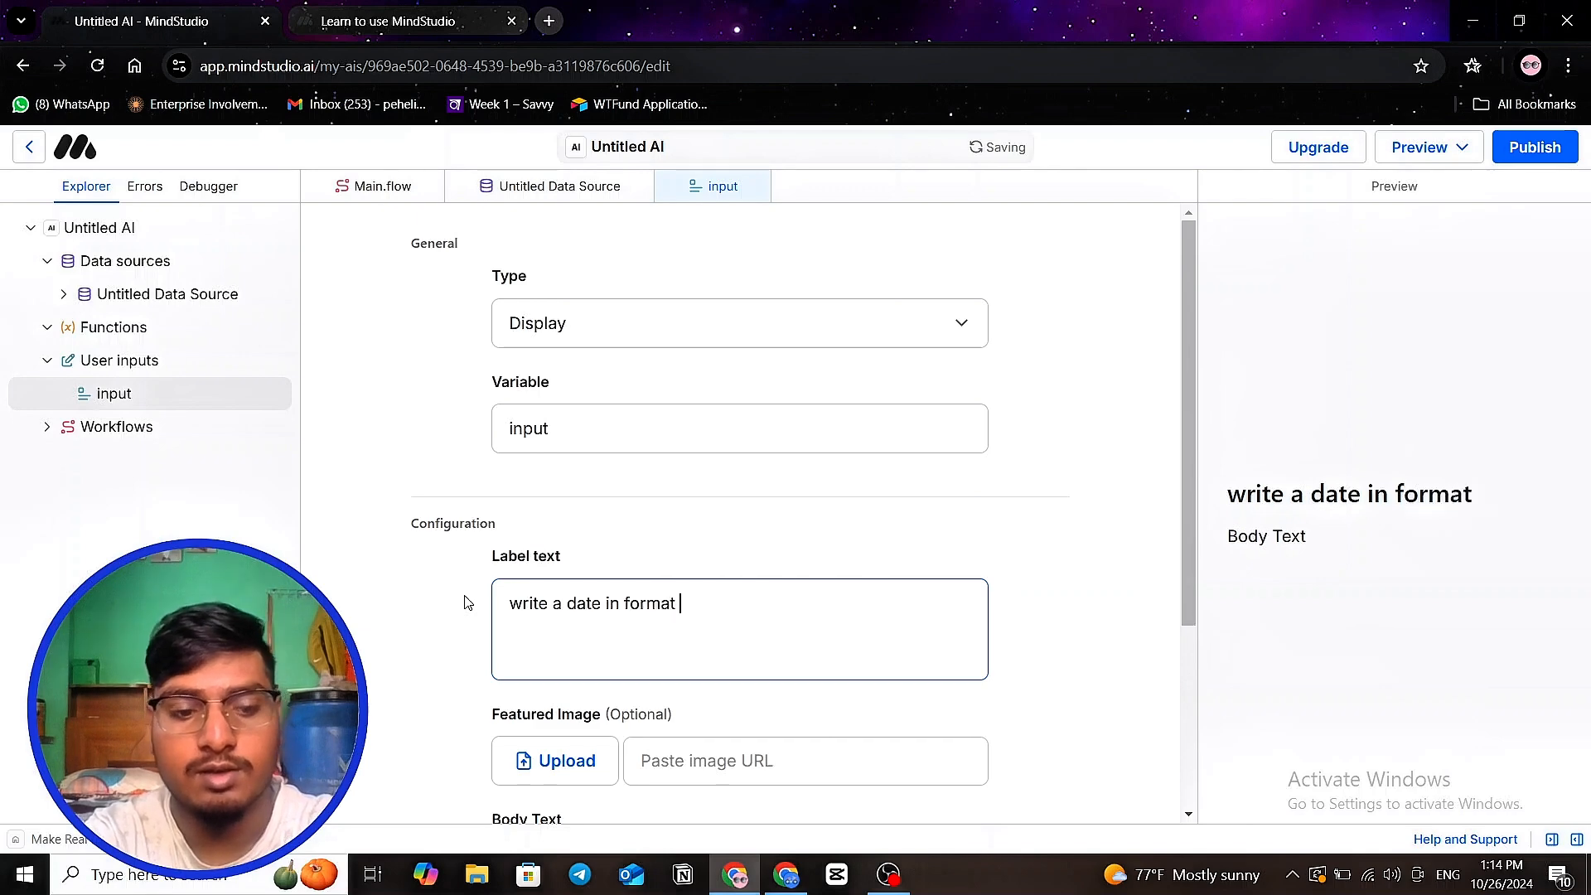
{"action": "type", "text": " mmm"}
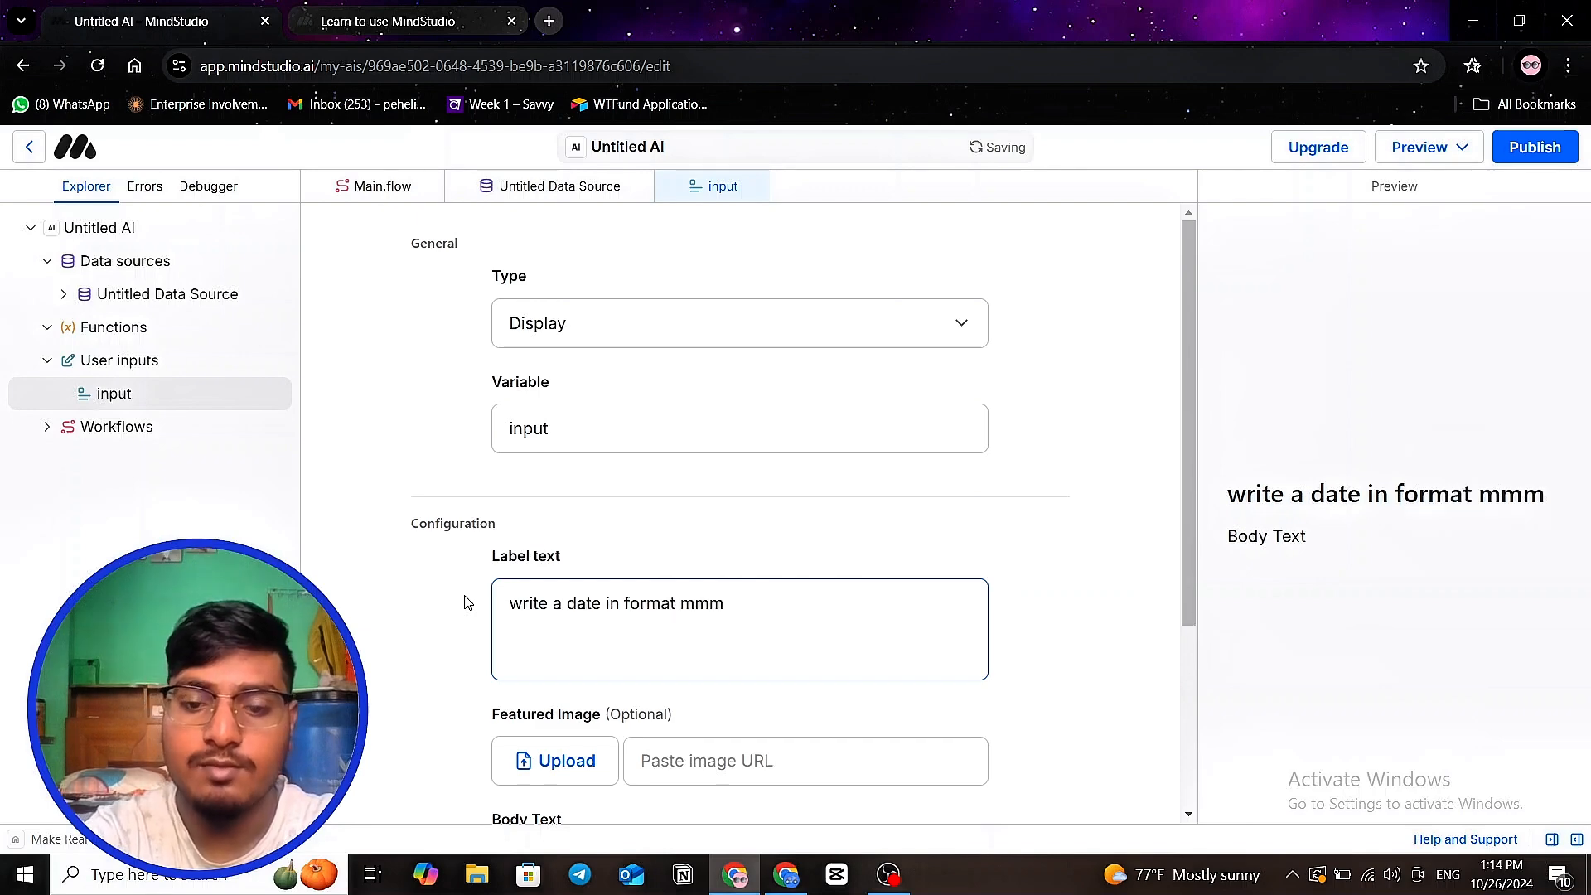
{"action": "key", "text": "BackSpace"}
{"action": "type", "text": "-"}
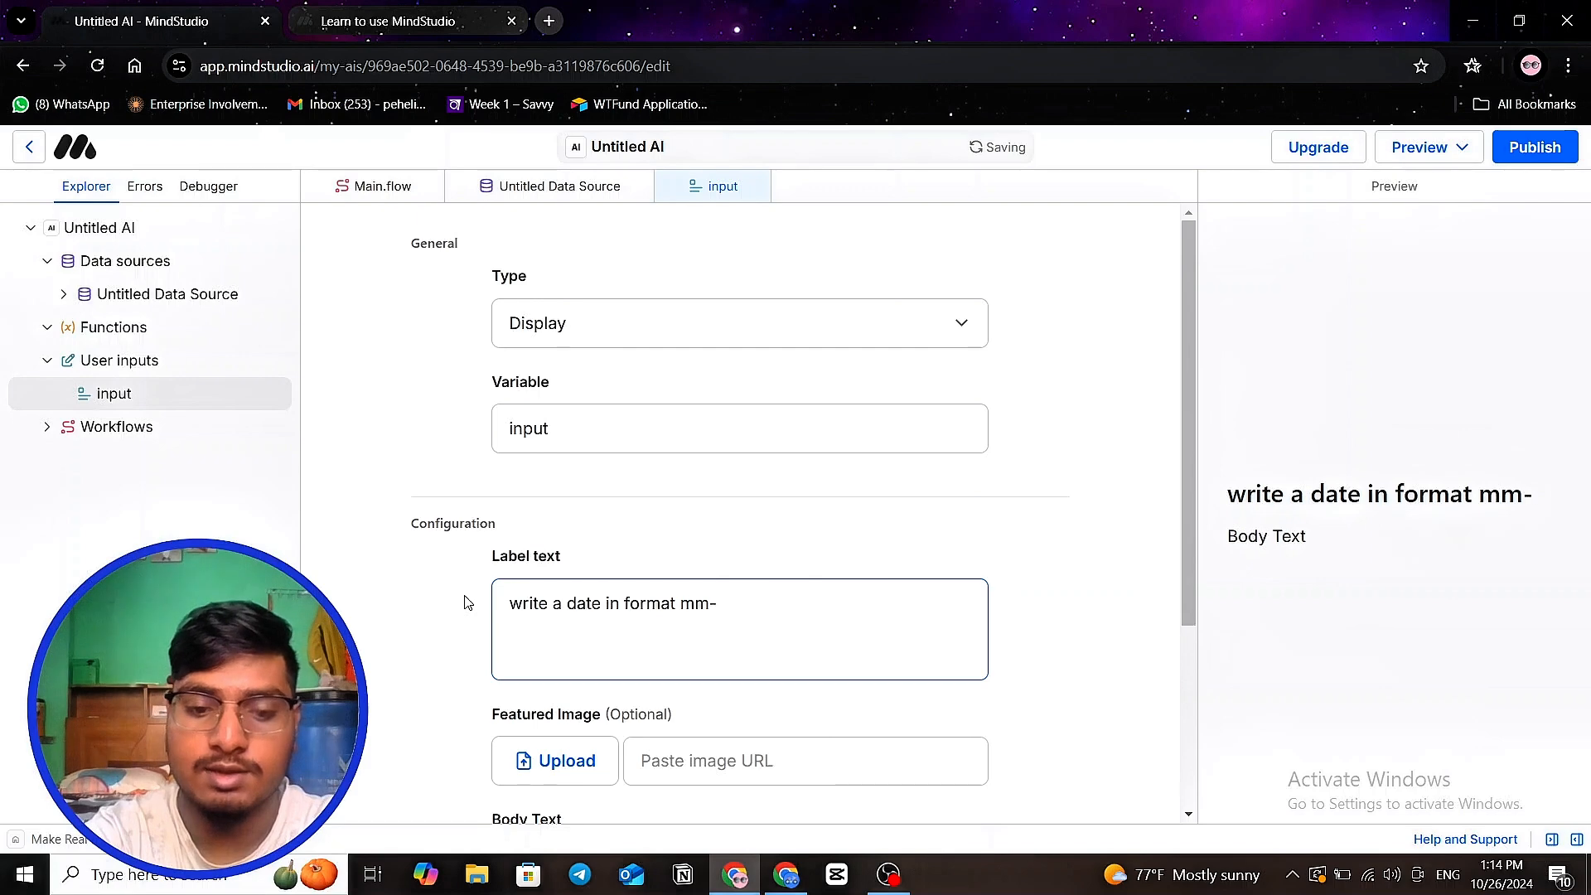
{"action": "type", "text": "dd-y"}
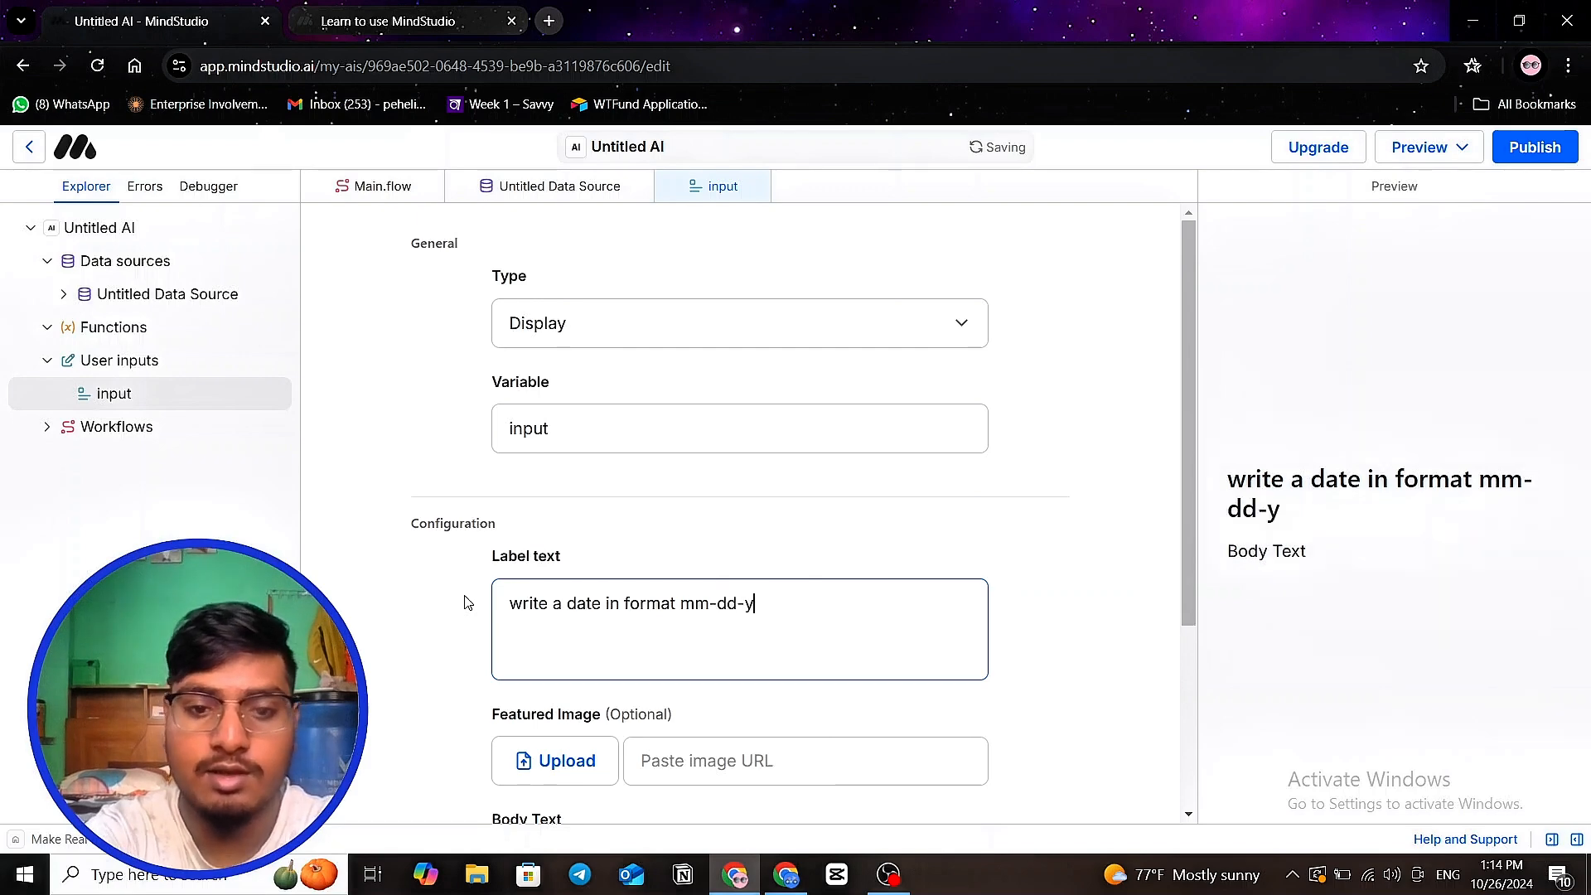
{"action": "type", "text": "yyy"}
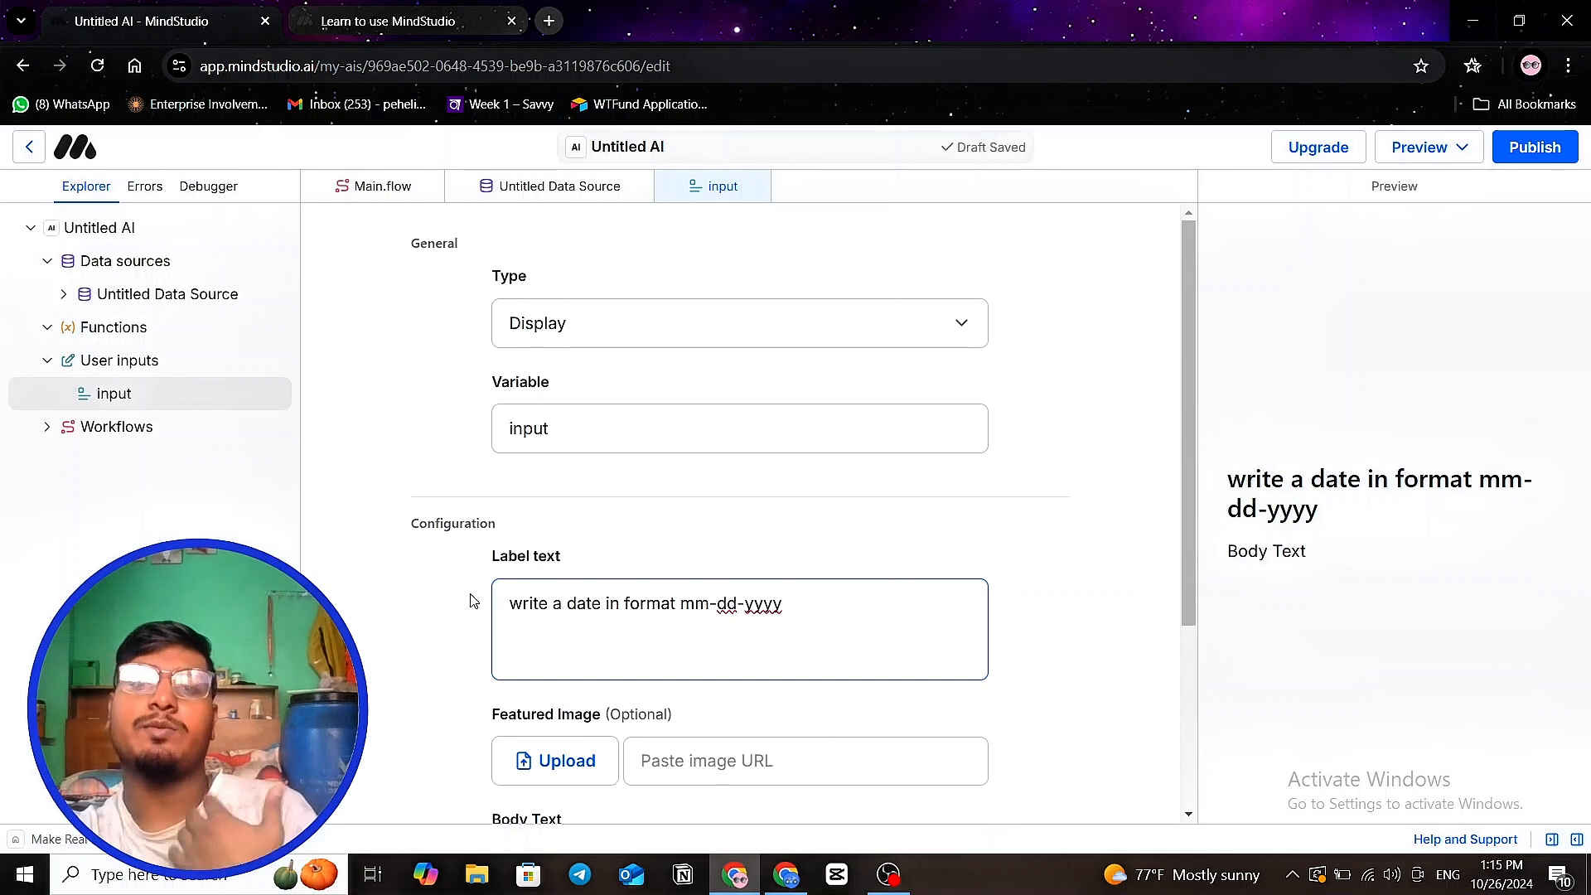
{"action": "scroll", "coordinate": [579, 637], "scroll_direction": "down", "scroll_amount": 3}
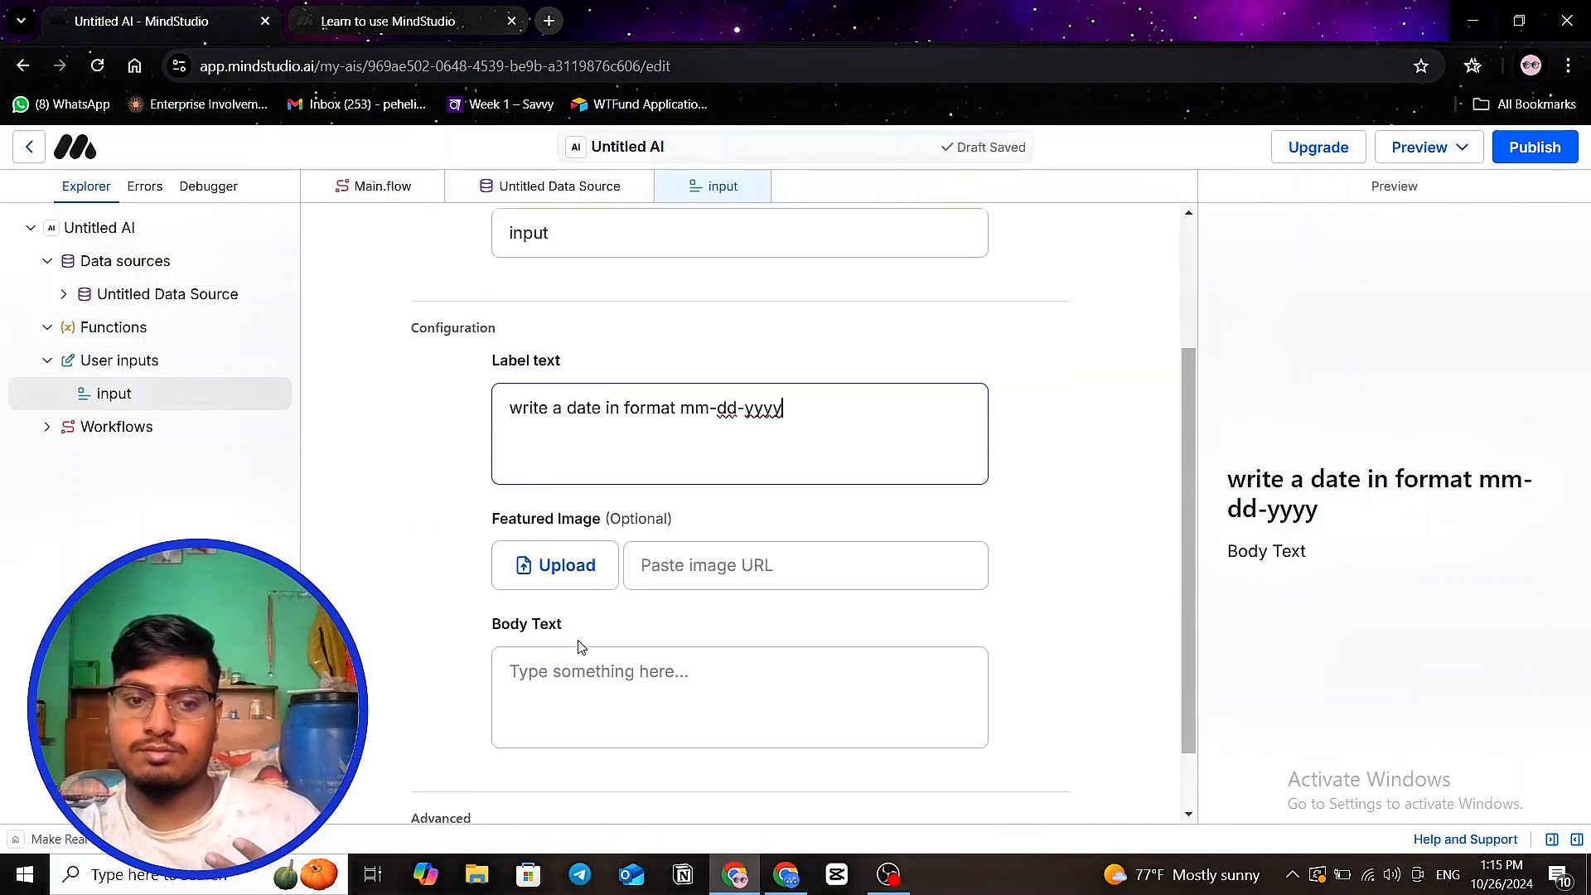
{"action": "left_click", "coordinate": [579, 669]}
{"action": "type", "text": "gfgfg"}
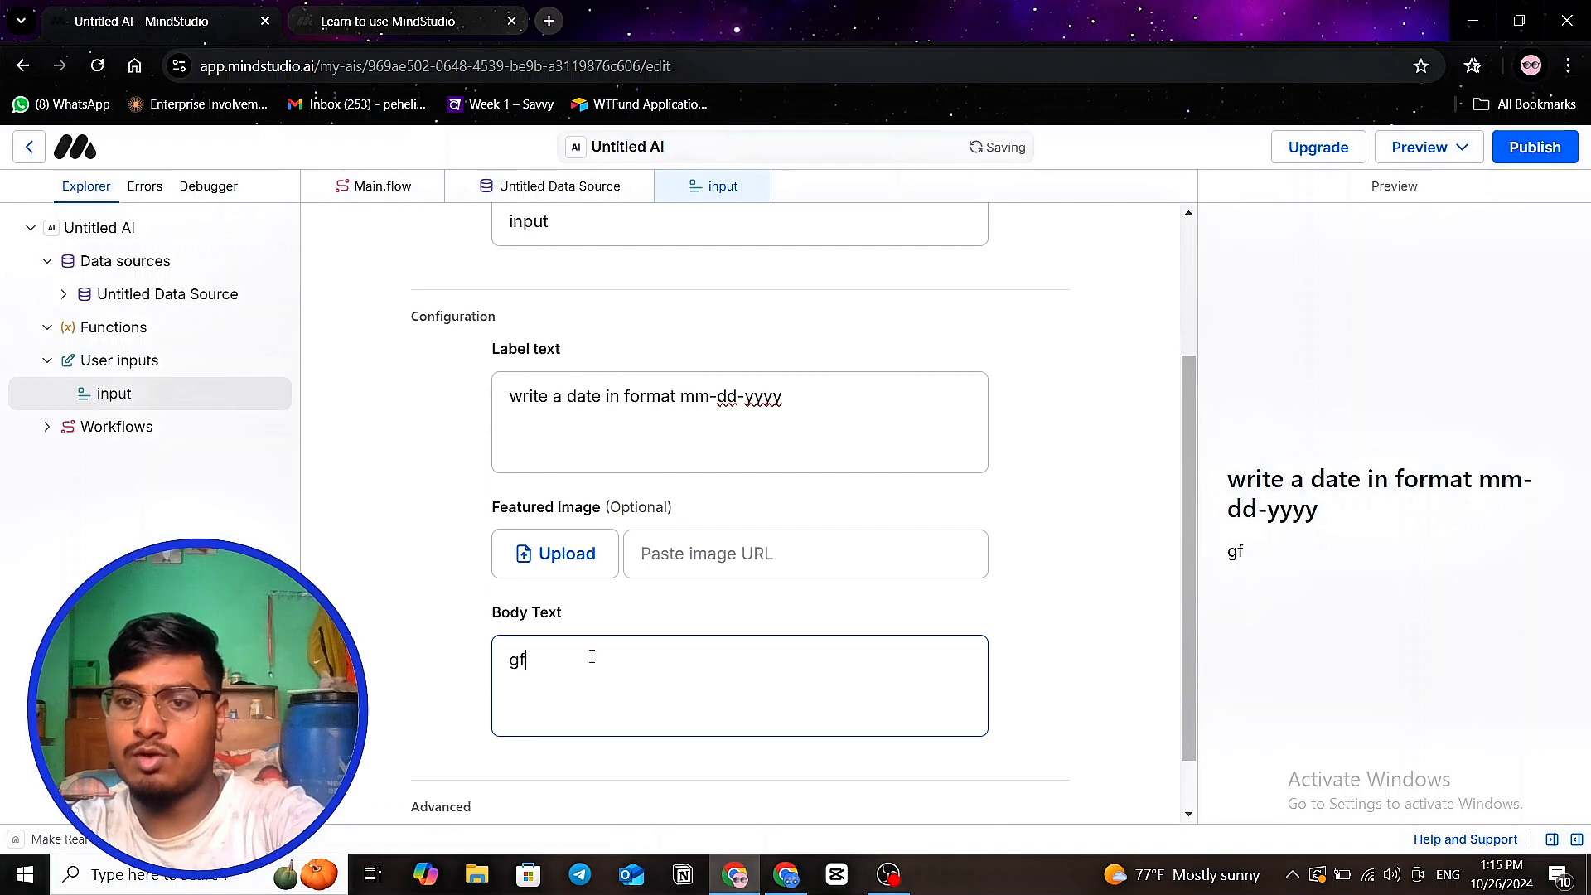
{"action": "key", "text": "BackSpace"}
{"action": "key", "text": "BackSpace"}
{"action": "key", "text": "BackSpace"}
{"action": "key", "text": "BackSpace"}
{"action": "key", "text": "BackSpace"}
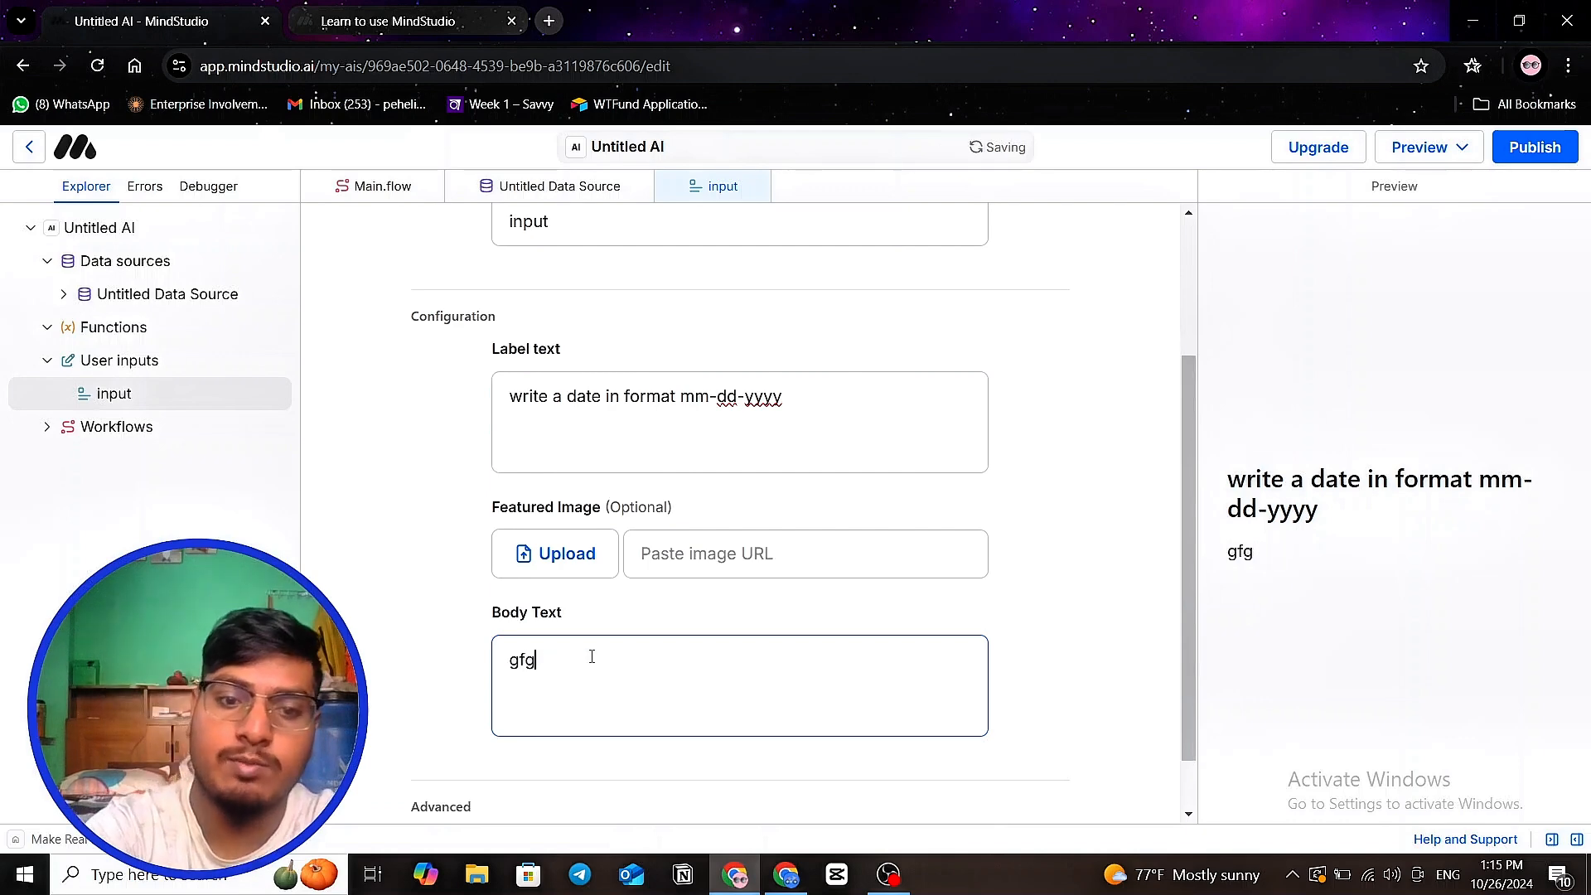
- Enter "example 08-23-2024" as the body text of the Display input
{"action": "type", "text": "ex"}
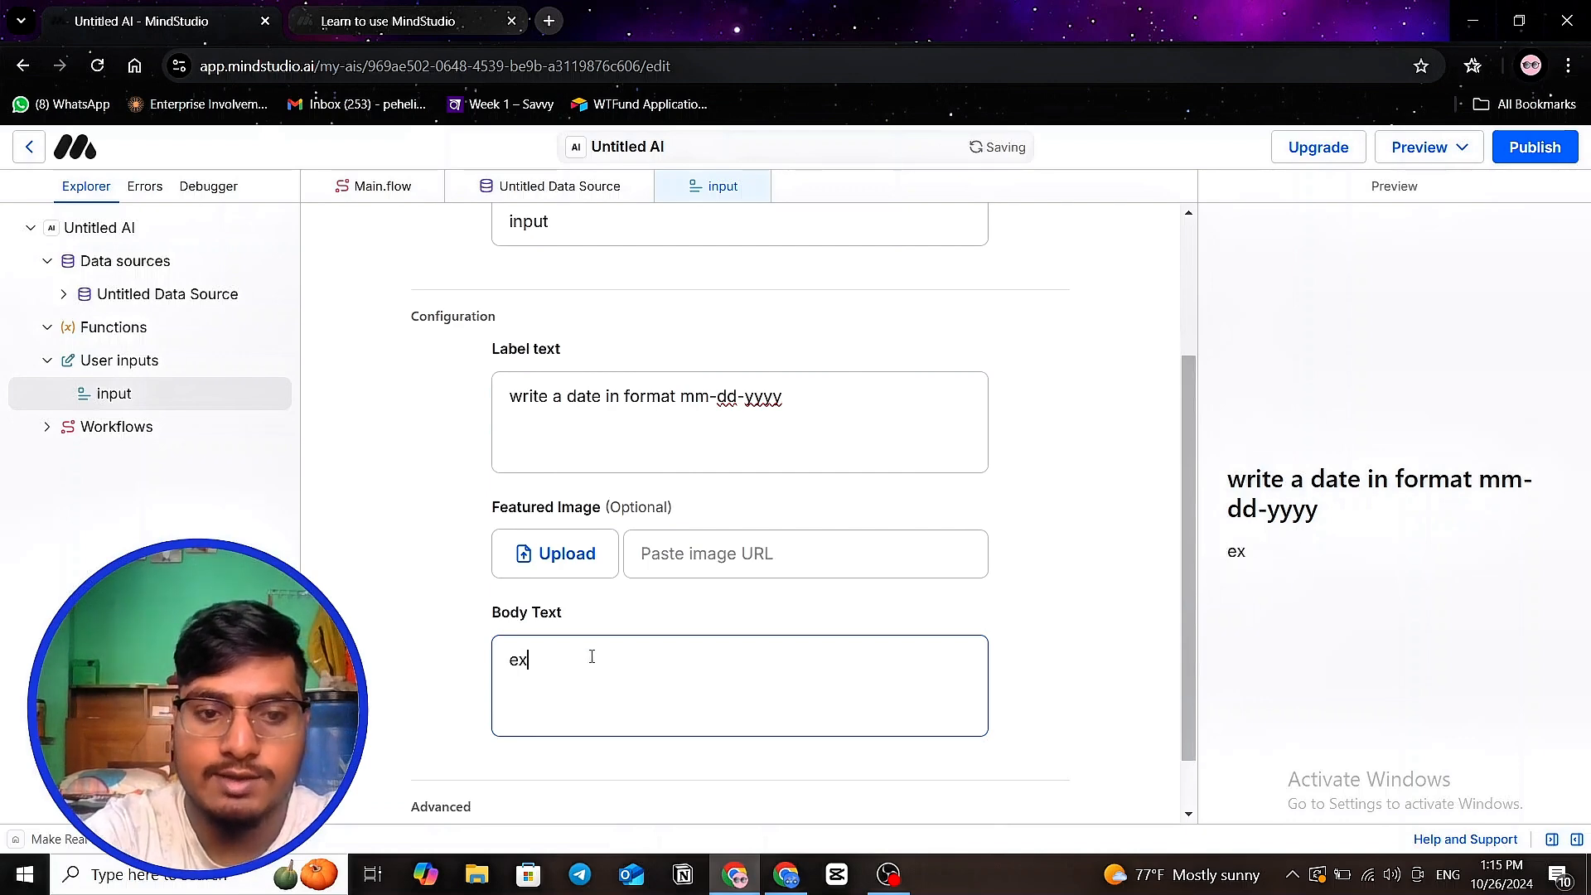
{"action": "type", "text": "ampl"}
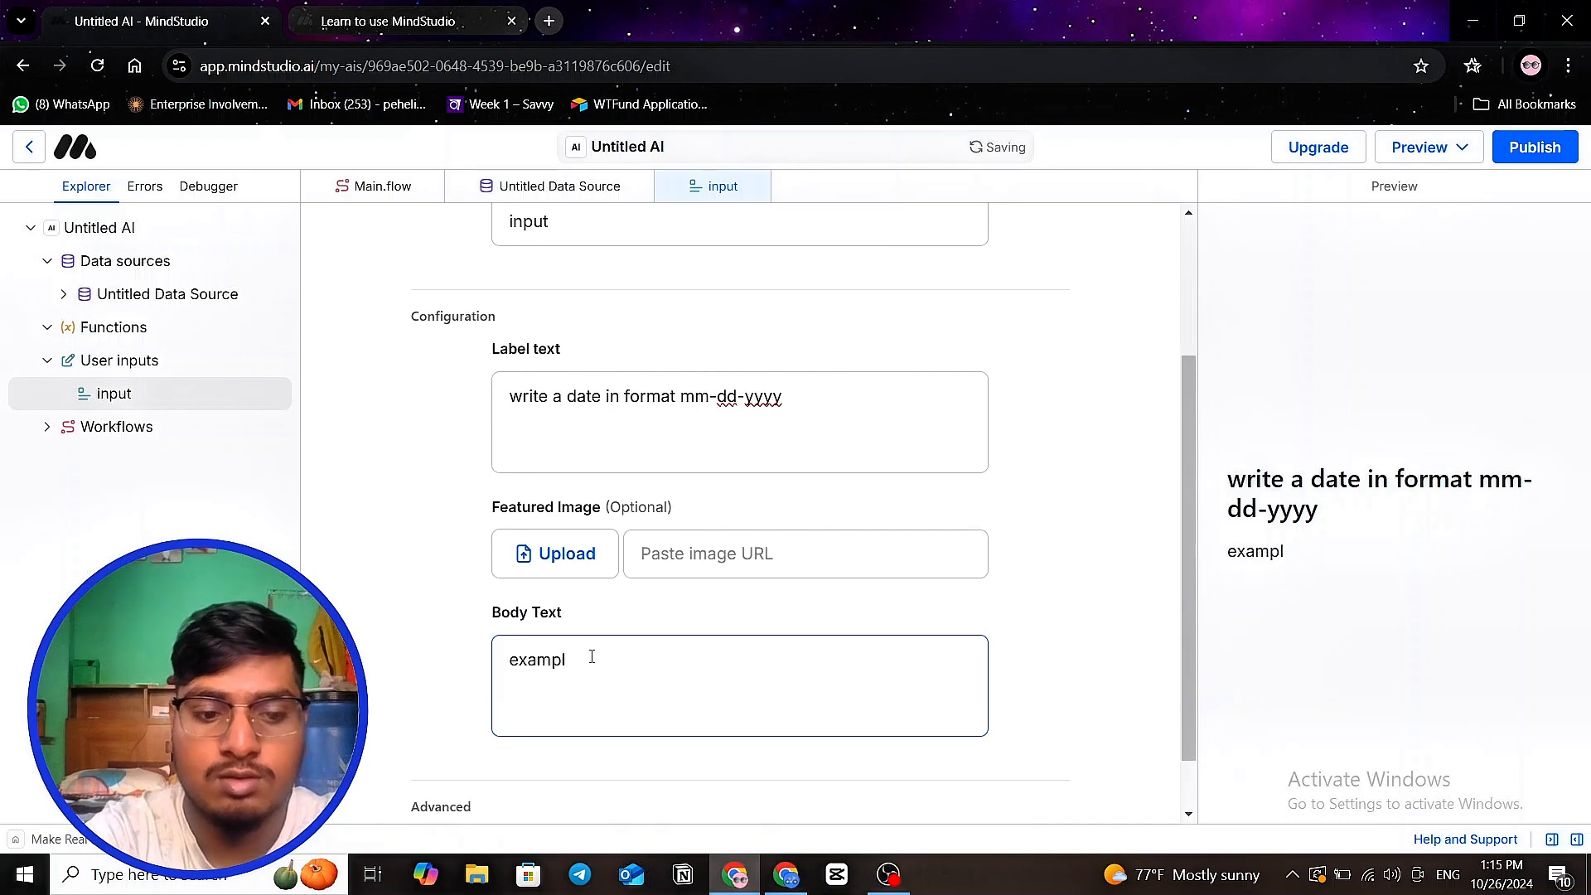
{"action": "type", "text": "e "}
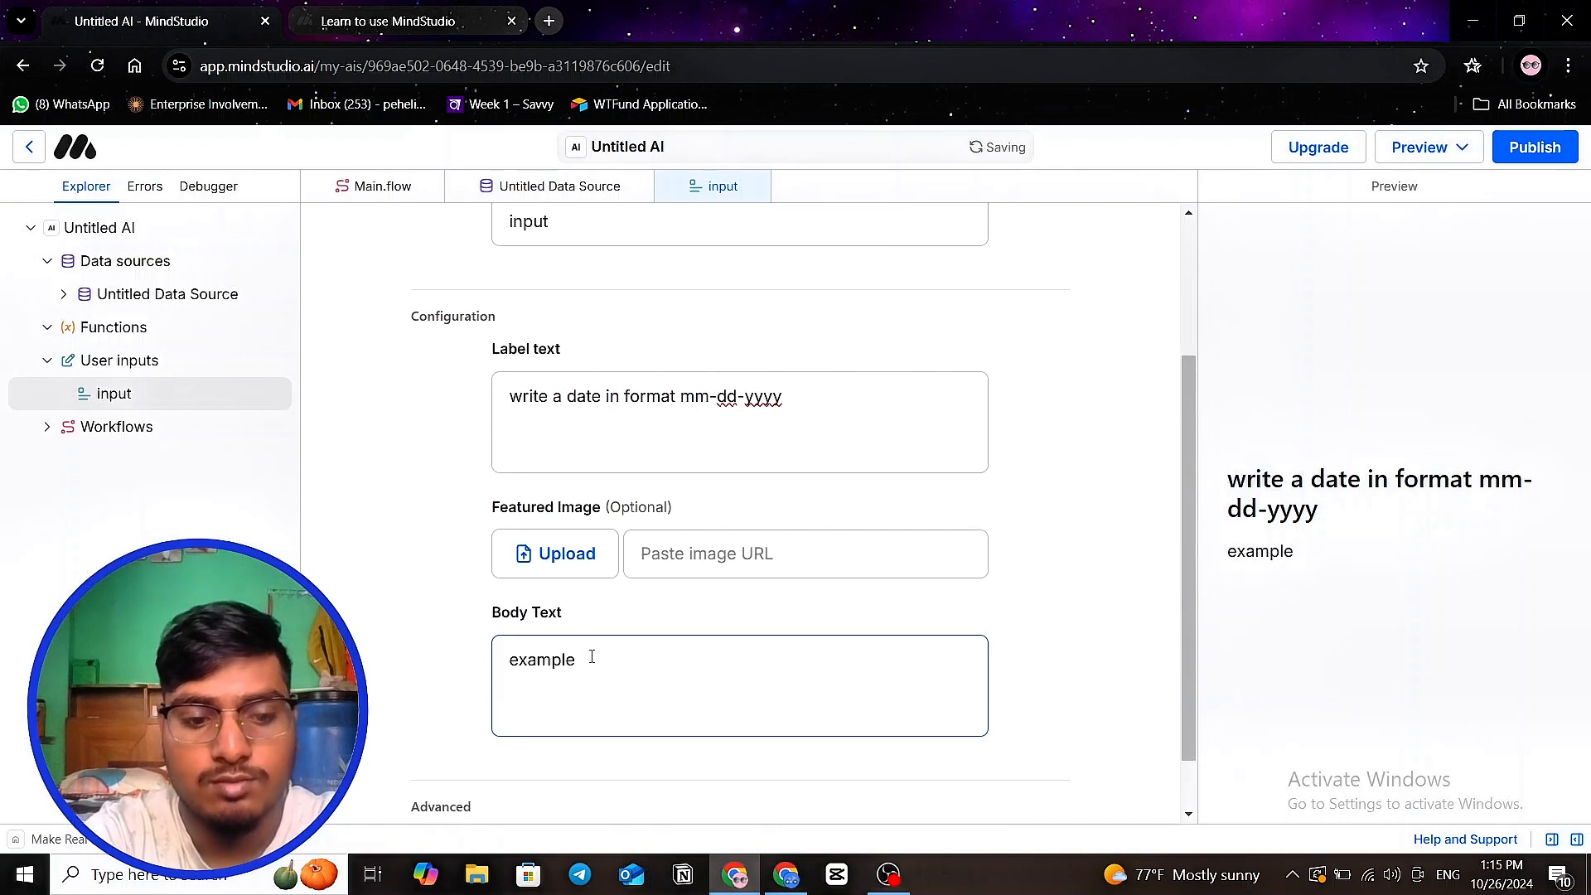
{"action": "type", "text": "23"}
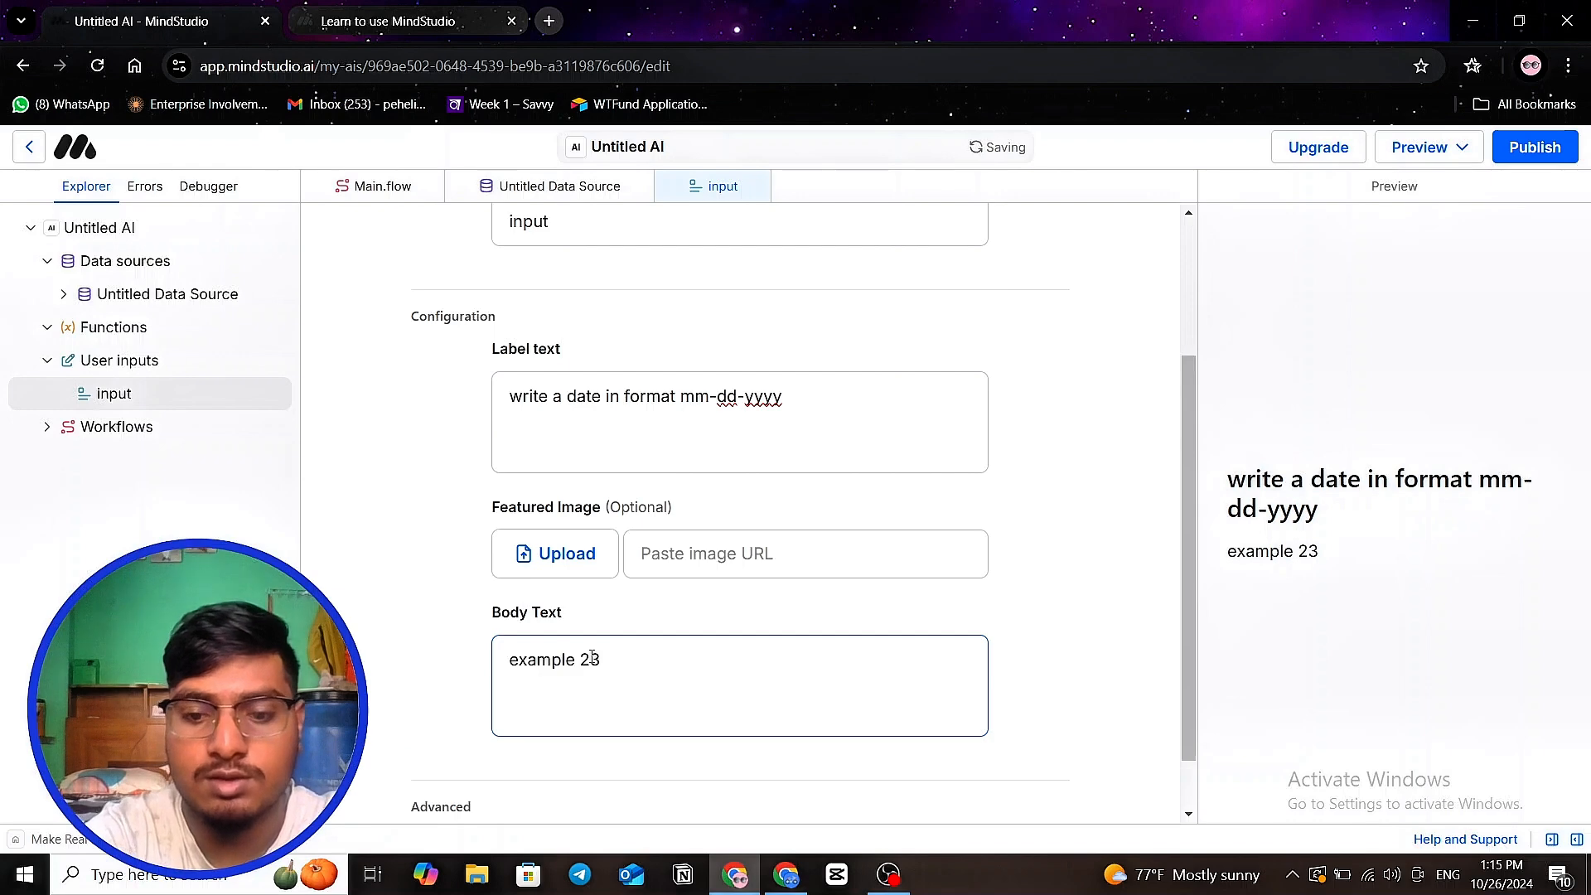
{"action": "key", "text": "BackSpace"}
{"action": "key", "text": "BackSpace"}
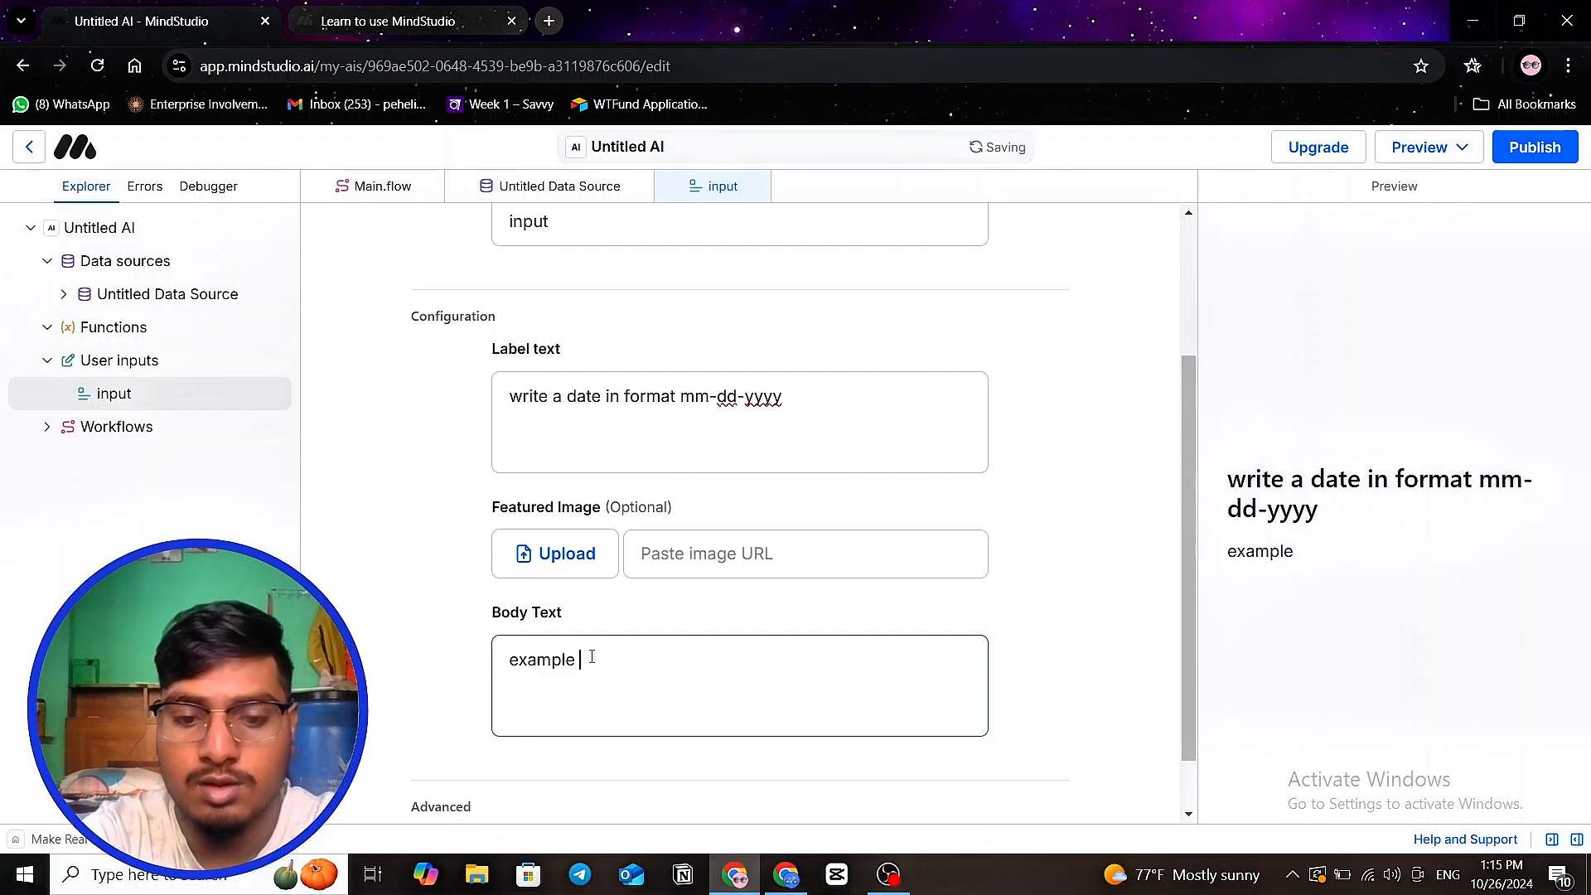
{"action": "type", "text": "08-"}
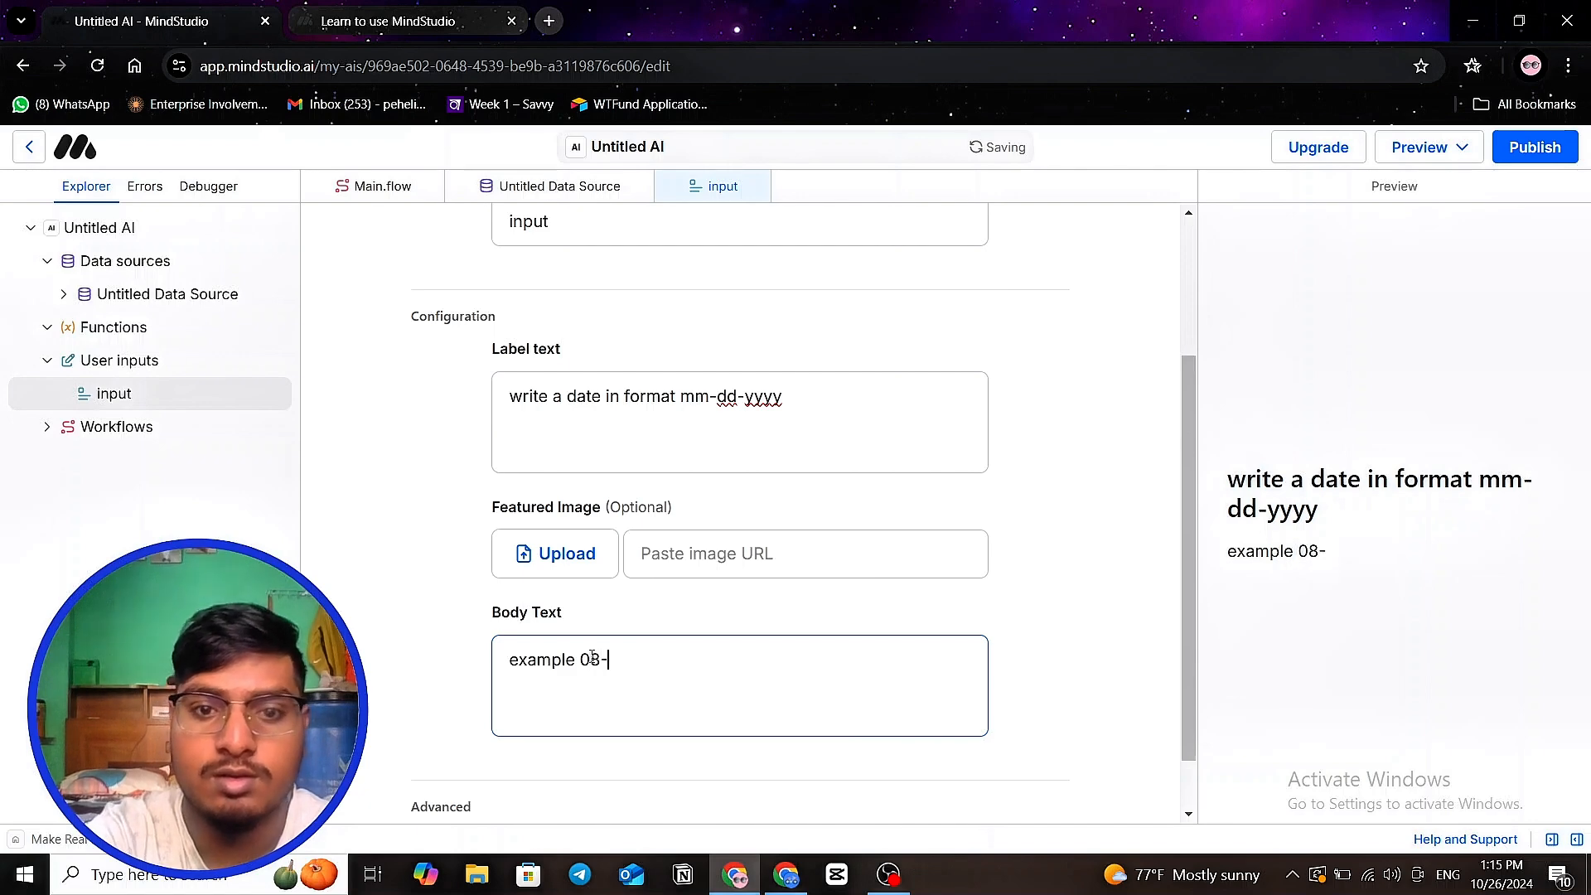
{"action": "type", "text": "23"}
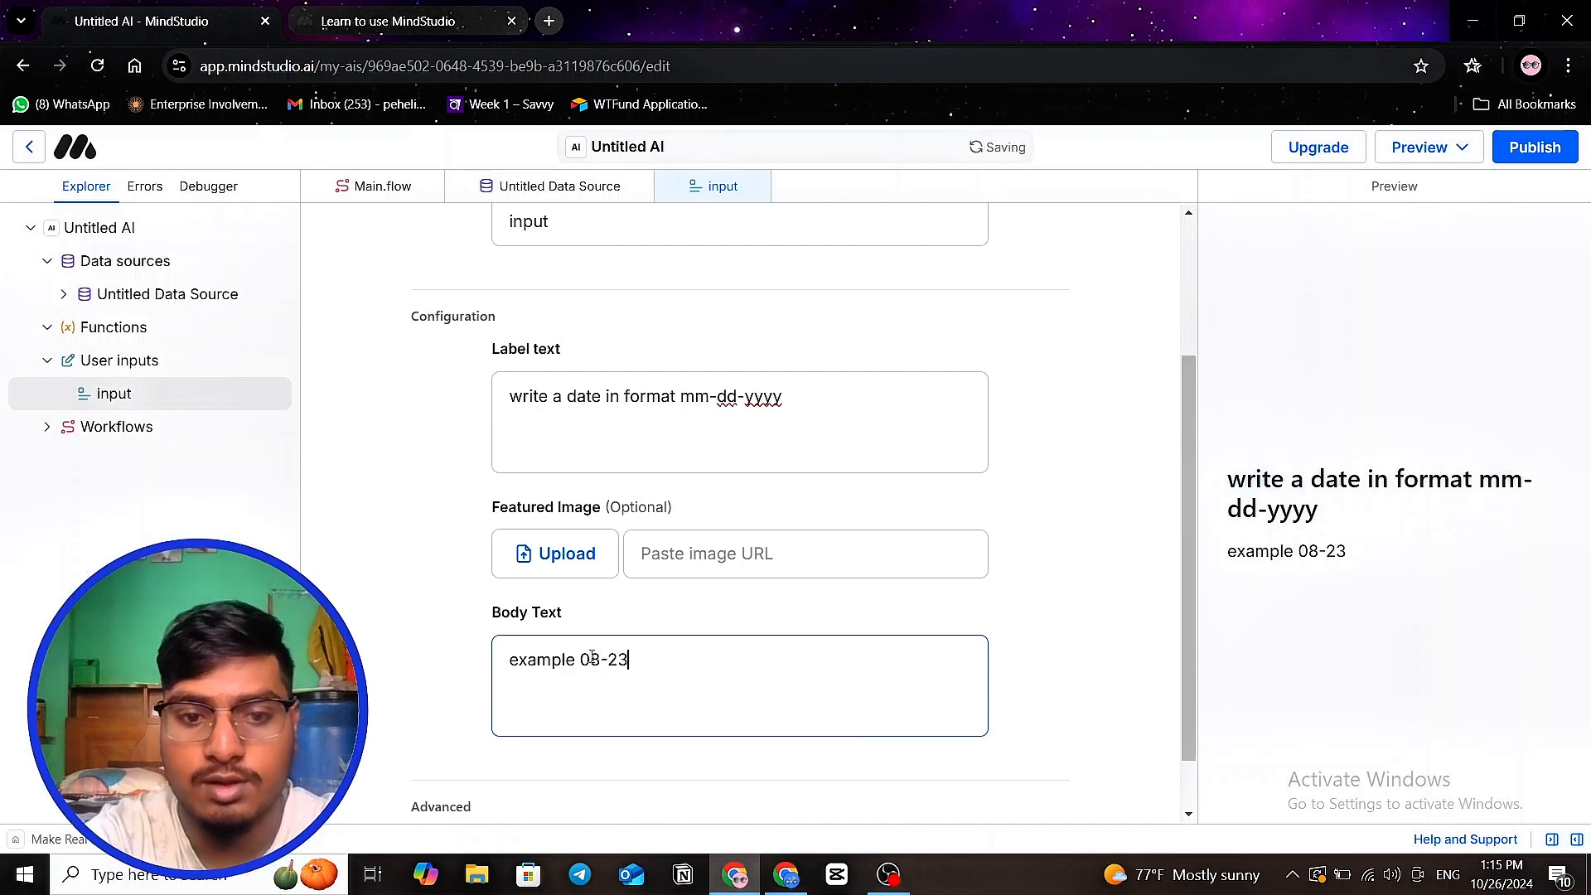
{"action": "type", "text": "-2024"}
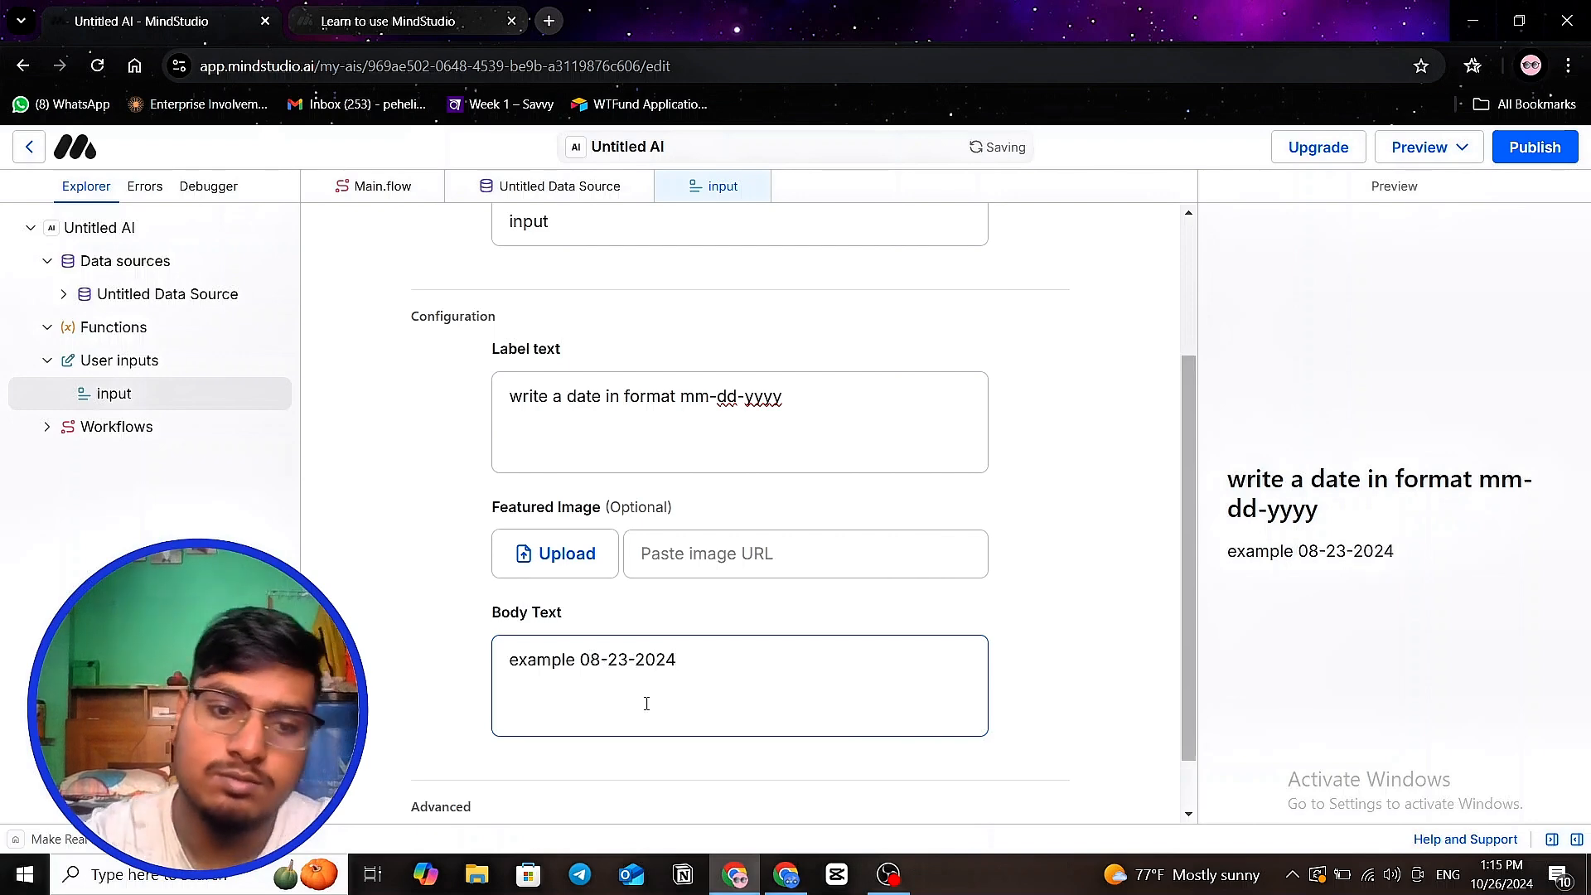
{"action": "left_click", "coordinate": [846, 772]}
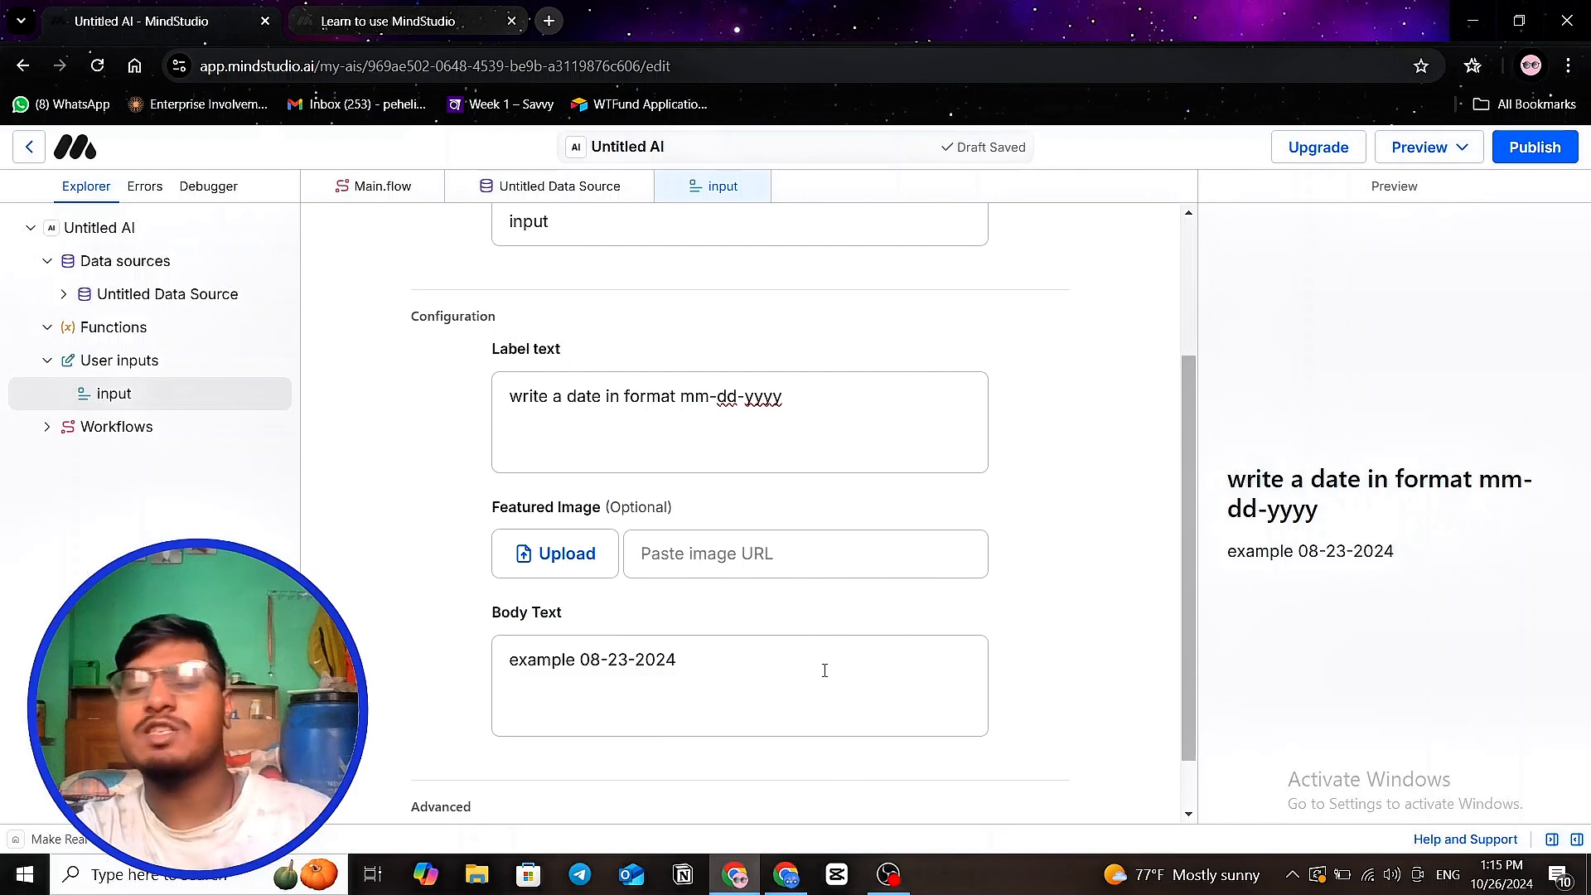
- Change the user input's type to Upload file
{"action": "scroll", "coordinate": [825, 671], "scroll_direction": "up", "scroll_amount": 1}
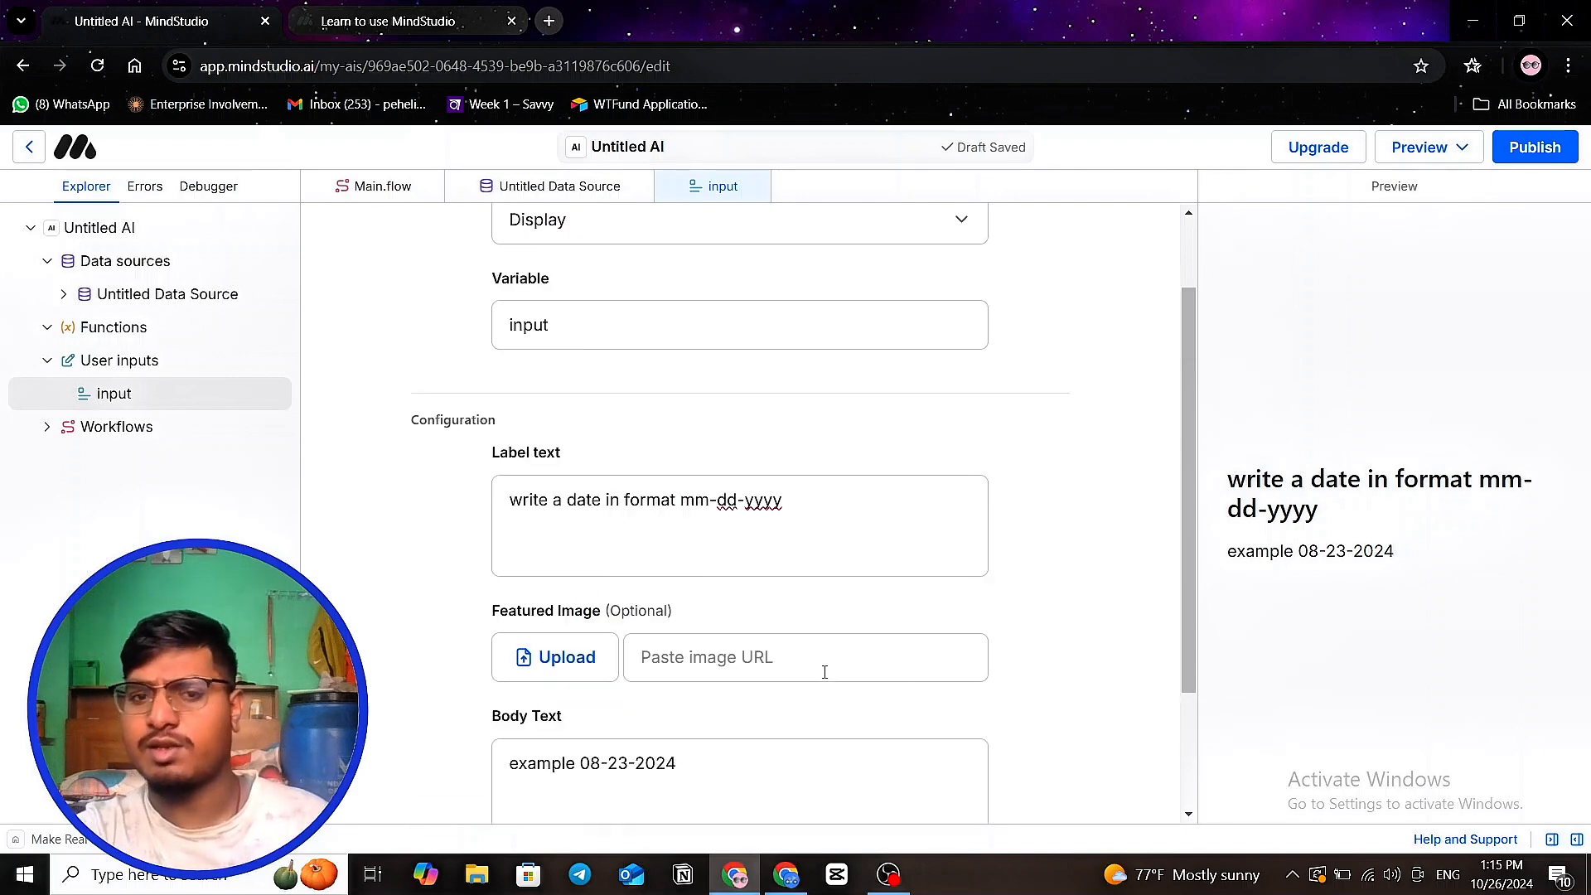
{"action": "scroll", "coordinate": [829, 663], "scroll_direction": "up", "scroll_amount": 1}
{"action": "left_click", "coordinate": [959, 319]}
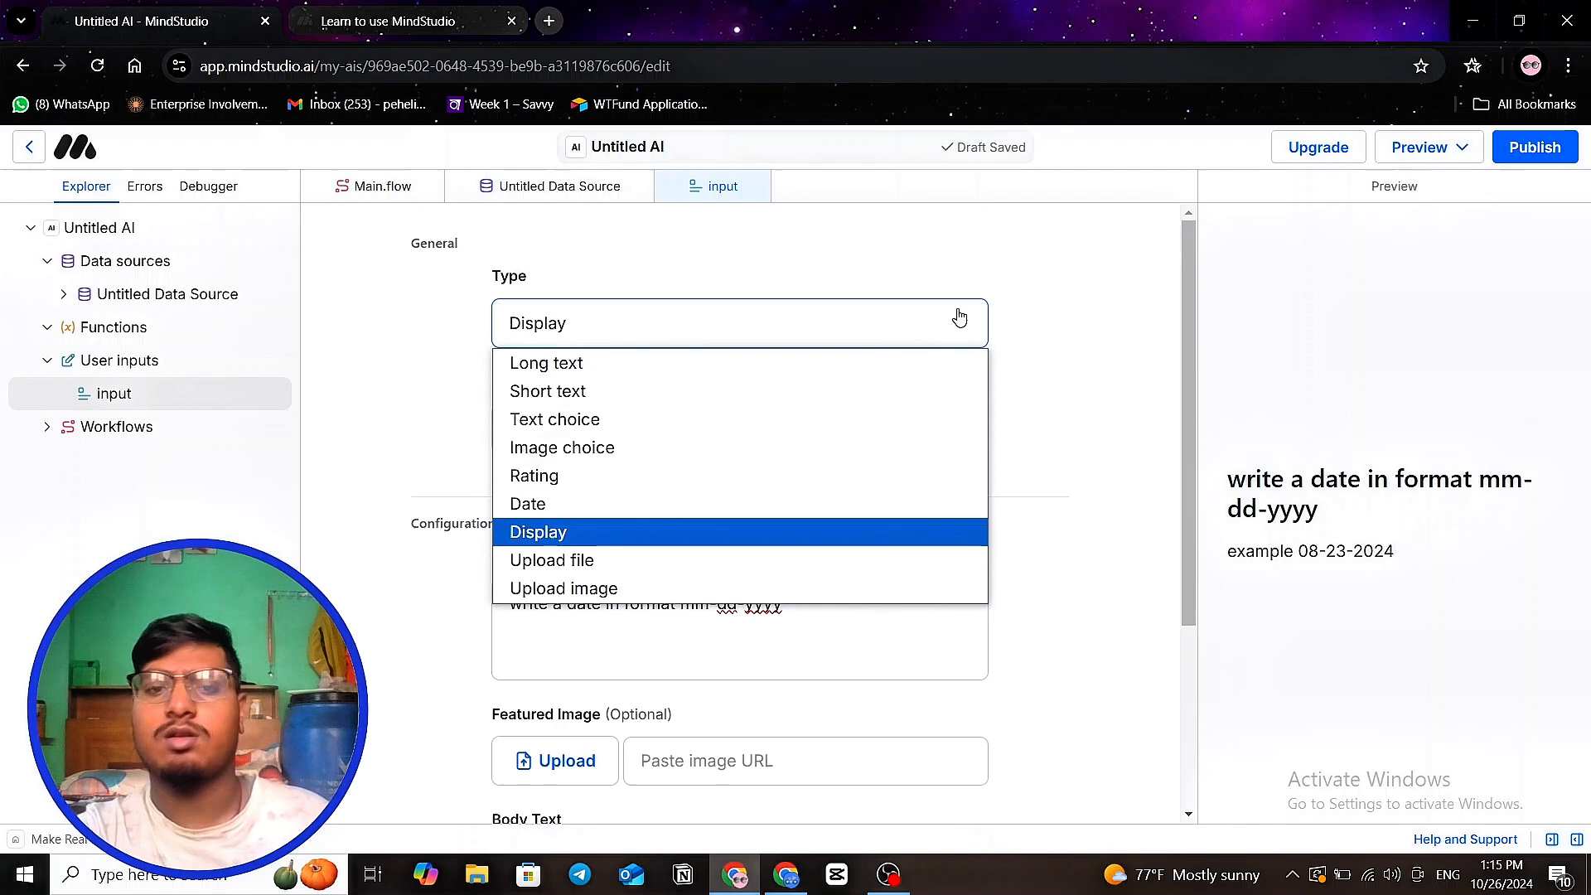
{"action": "left_click", "coordinate": [727, 558]}
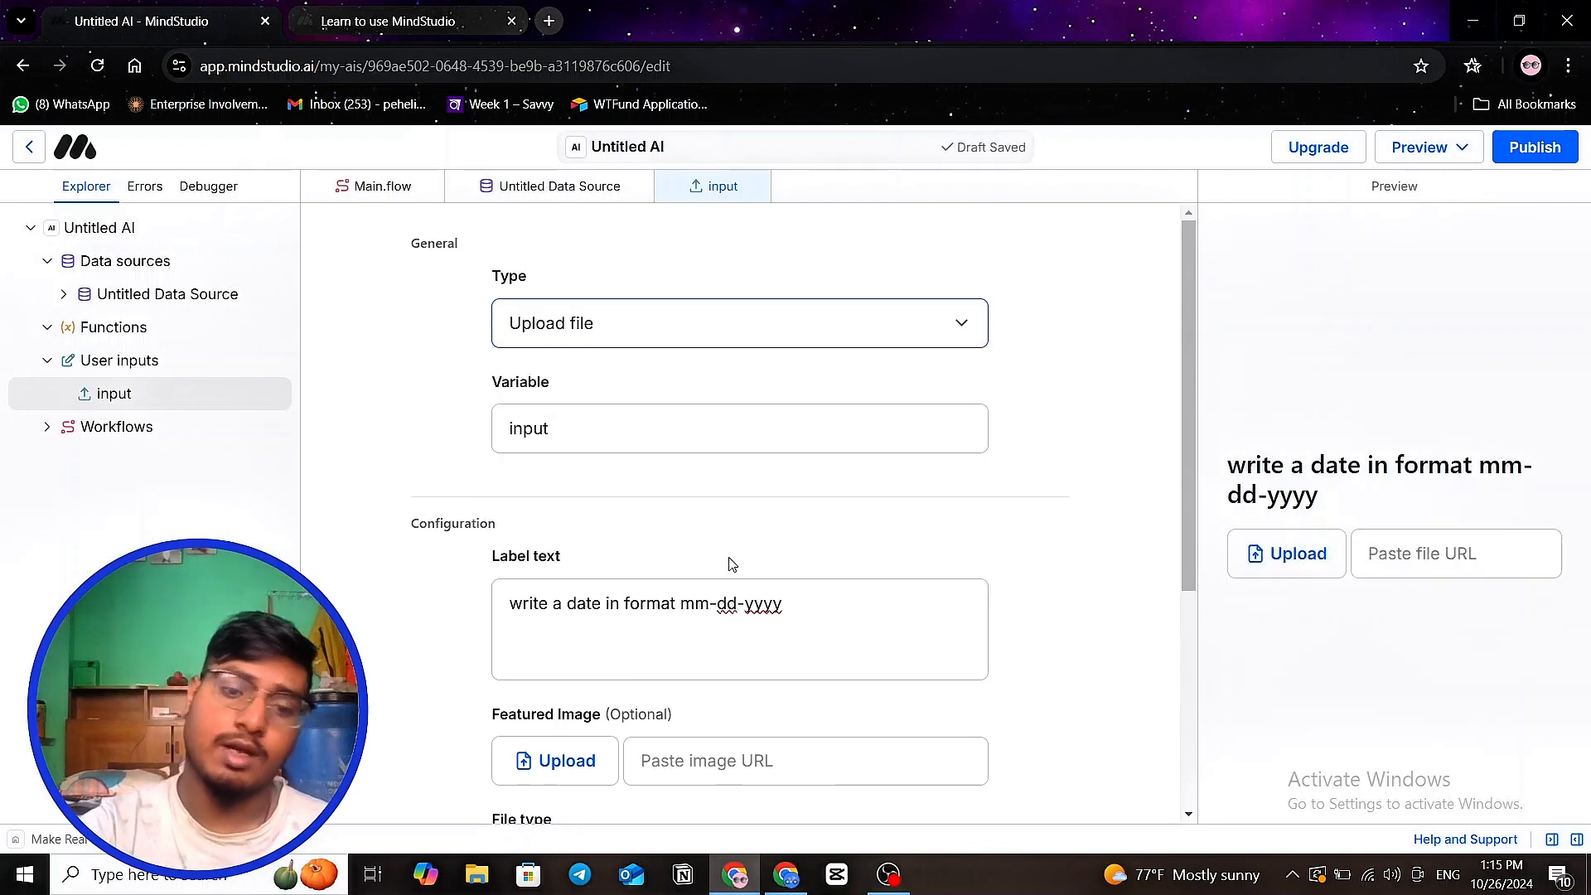
- Look through the file type choices and the processing choices of the Upload file input
{"action": "scroll", "coordinate": [729, 564], "scroll_direction": "down", "scroll_amount": 1}
{"action": "scroll", "coordinate": [630, 663], "scroll_direction": "down", "scroll_amount": 3}
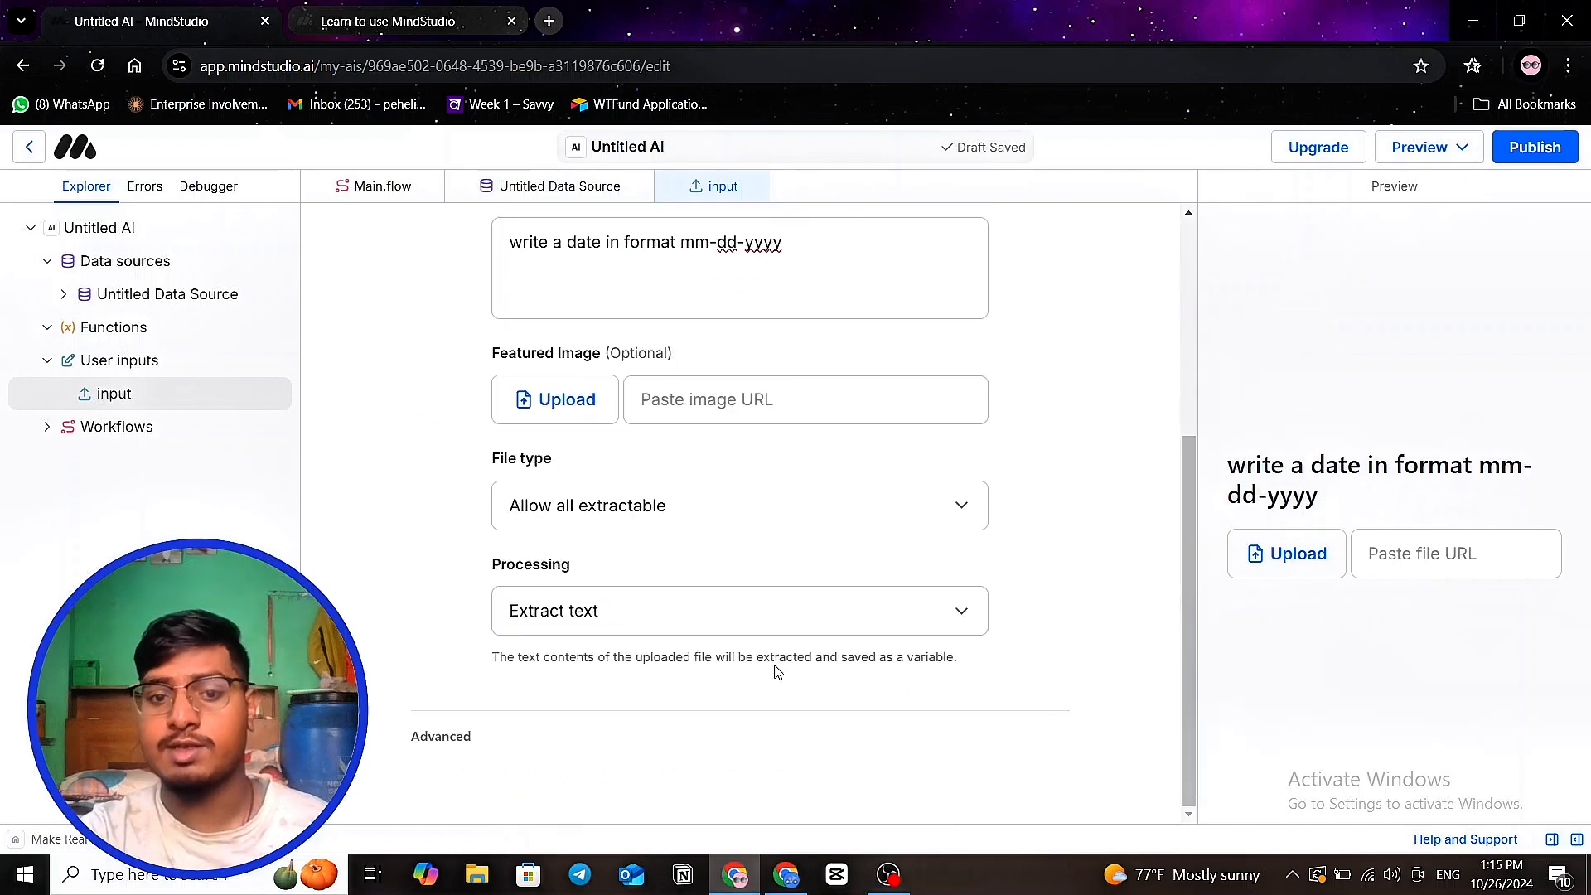
{"action": "left_click", "coordinate": [859, 503]}
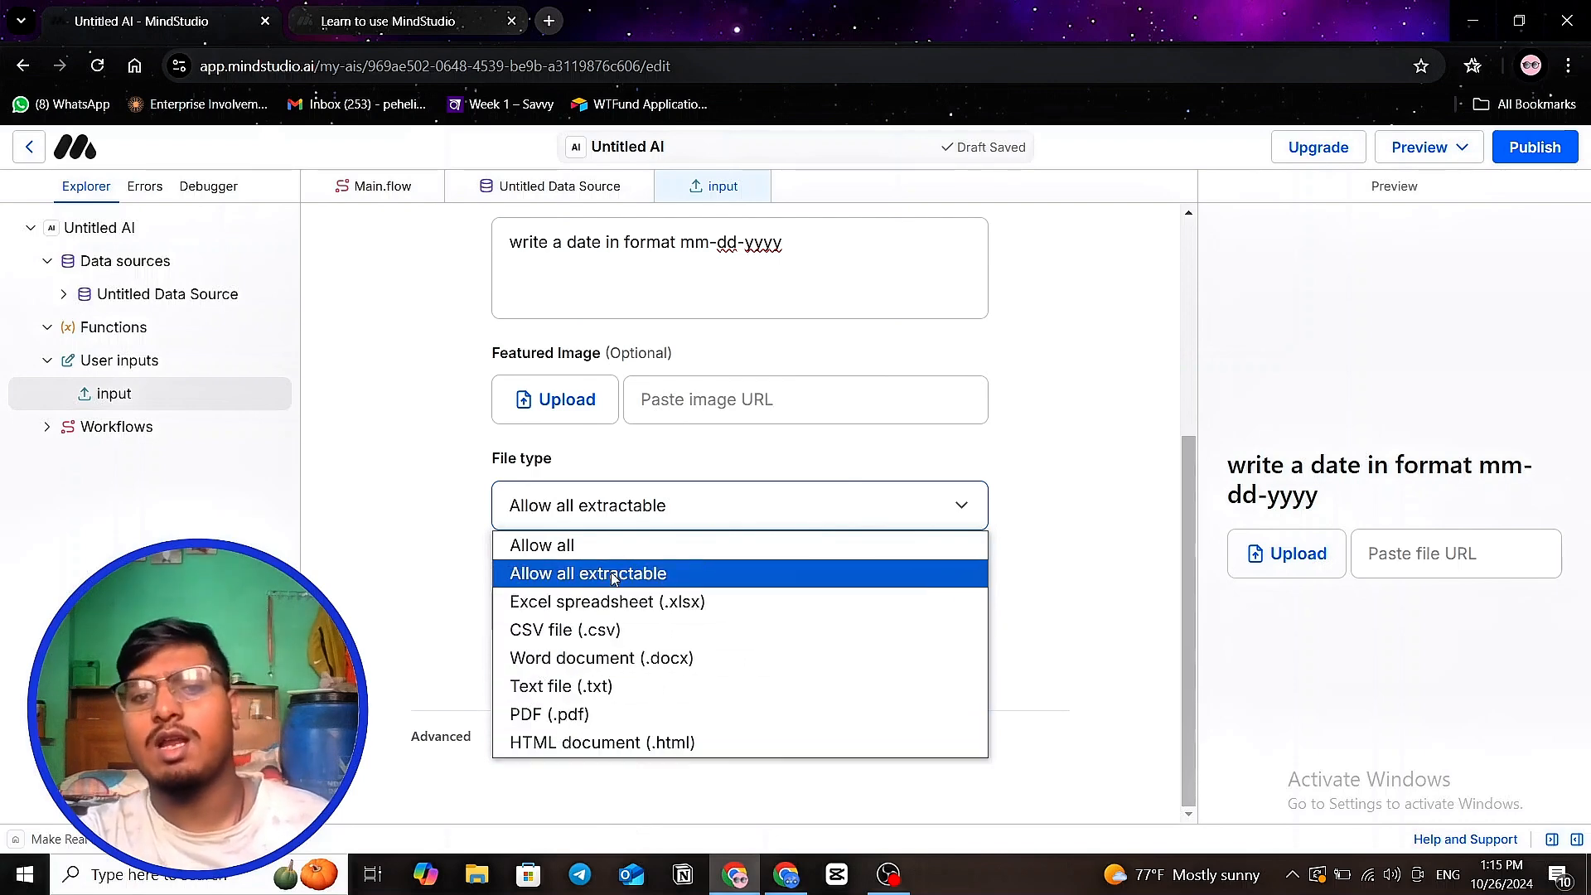
{"action": "left_click", "coordinate": [1089, 527]}
{"action": "left_click", "coordinate": [906, 613]}
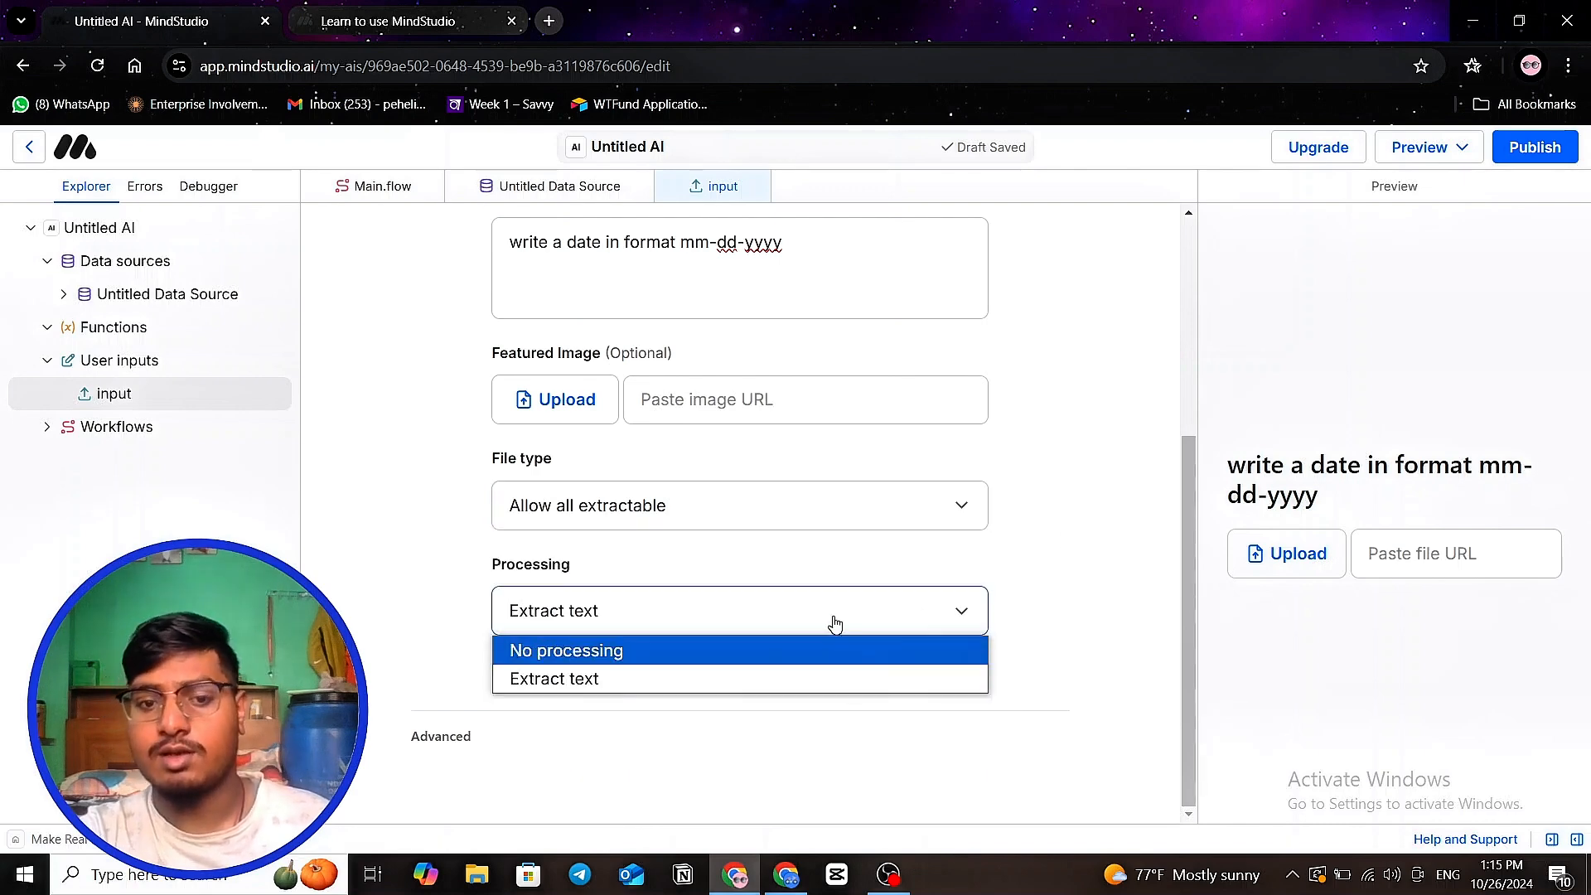
- Compare the No processing and Extract text options of the Upload file input, leaving processing on Extract text
{"action": "left_click", "coordinate": [823, 673]}
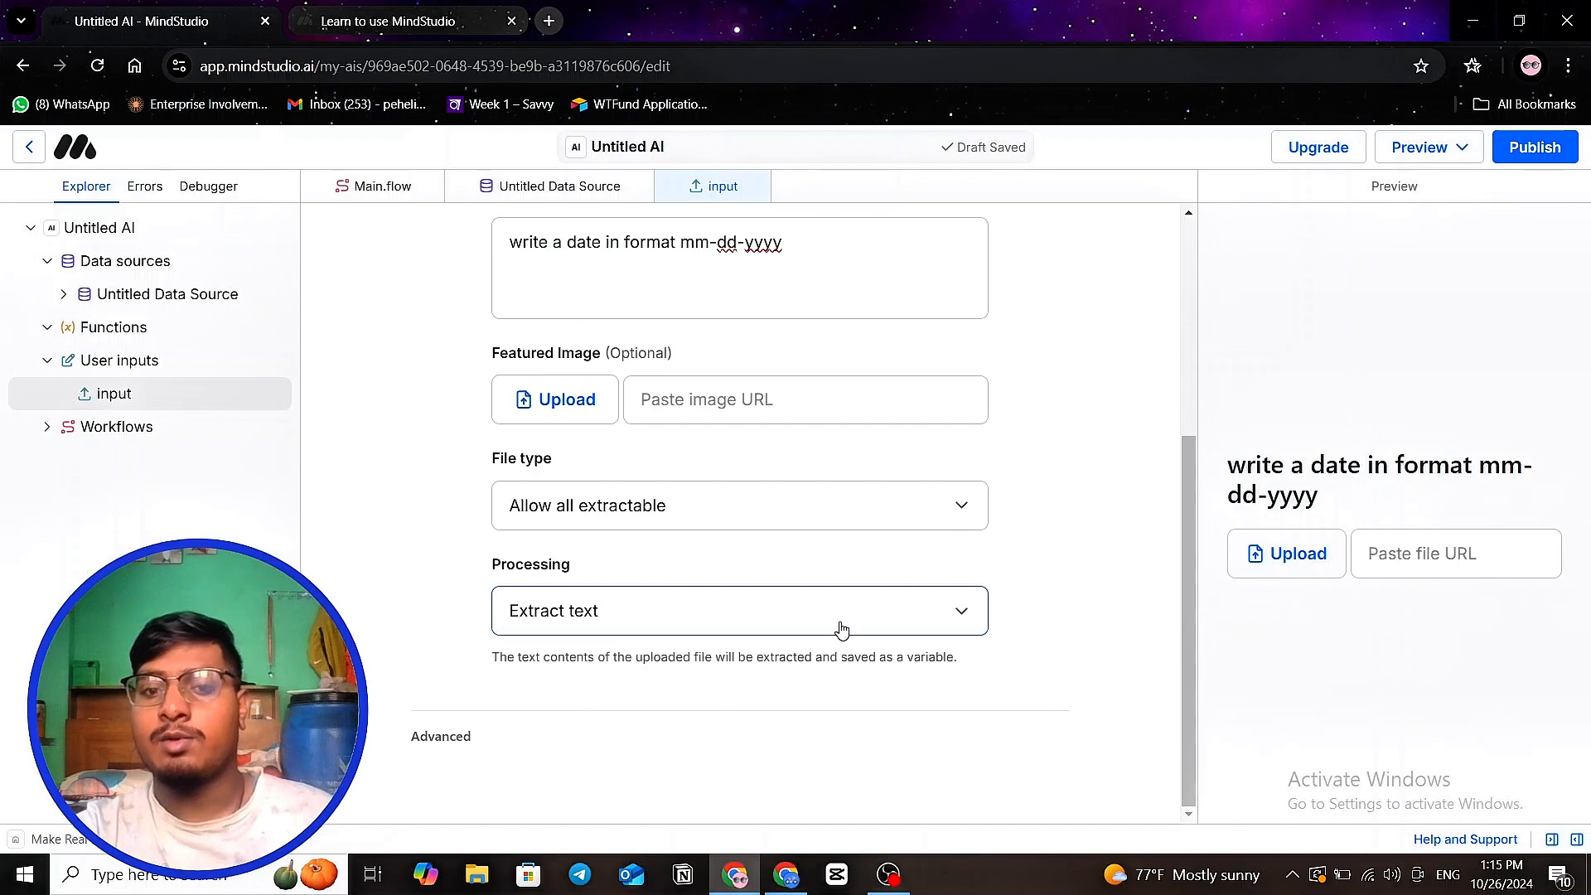
{"action": "left_click", "coordinate": [840, 631]}
{"action": "left_click", "coordinate": [718, 659]}
{"action": "left_click", "coordinate": [748, 628]}
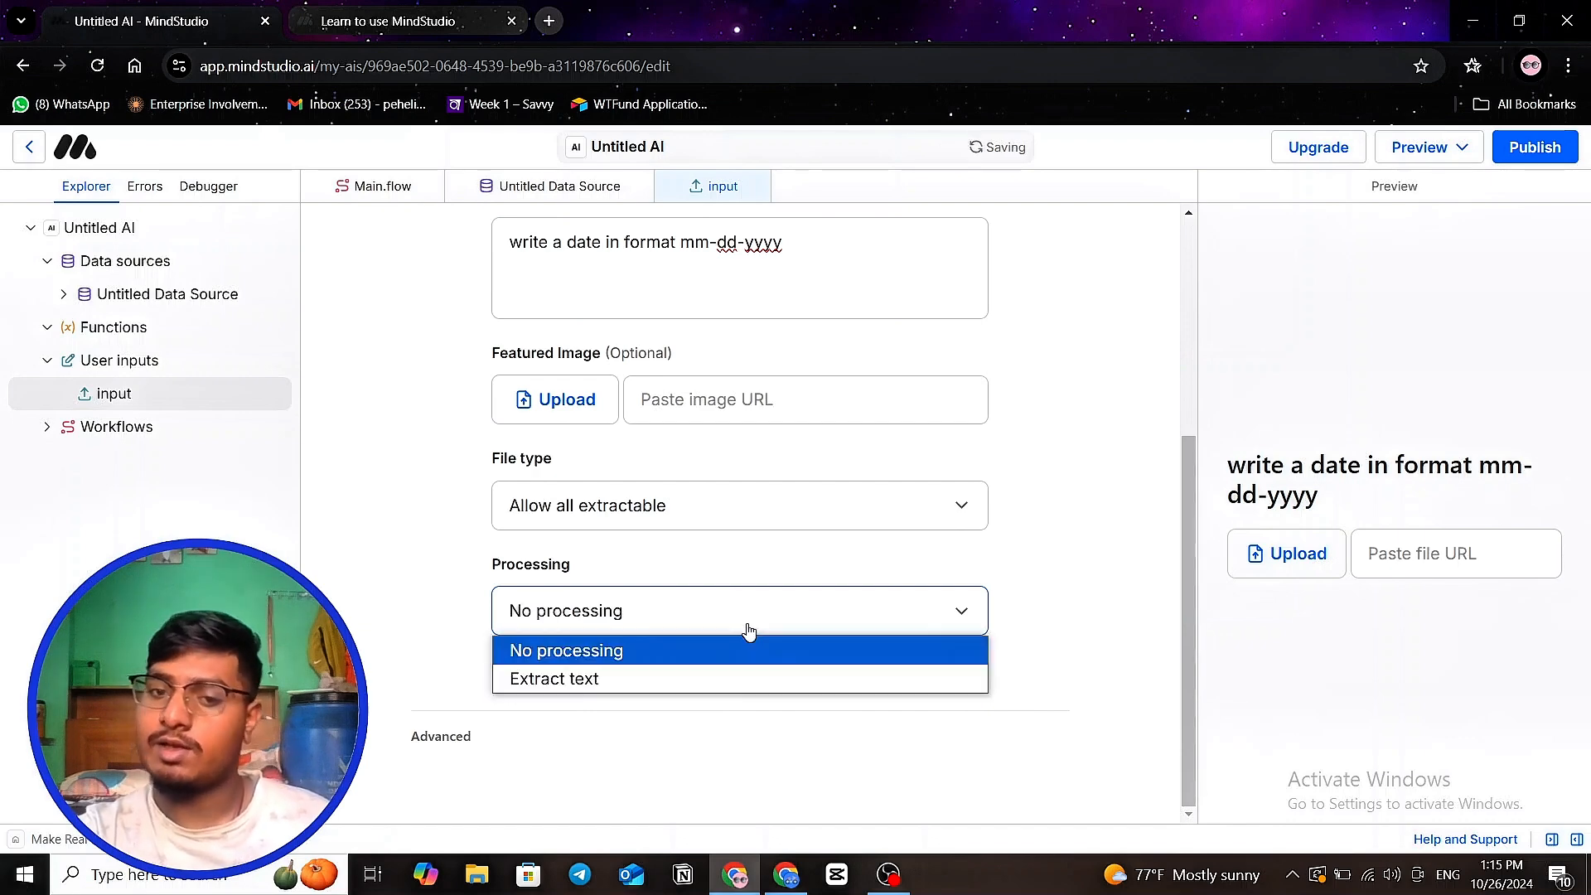
{"action": "left_click", "coordinate": [696, 678]}
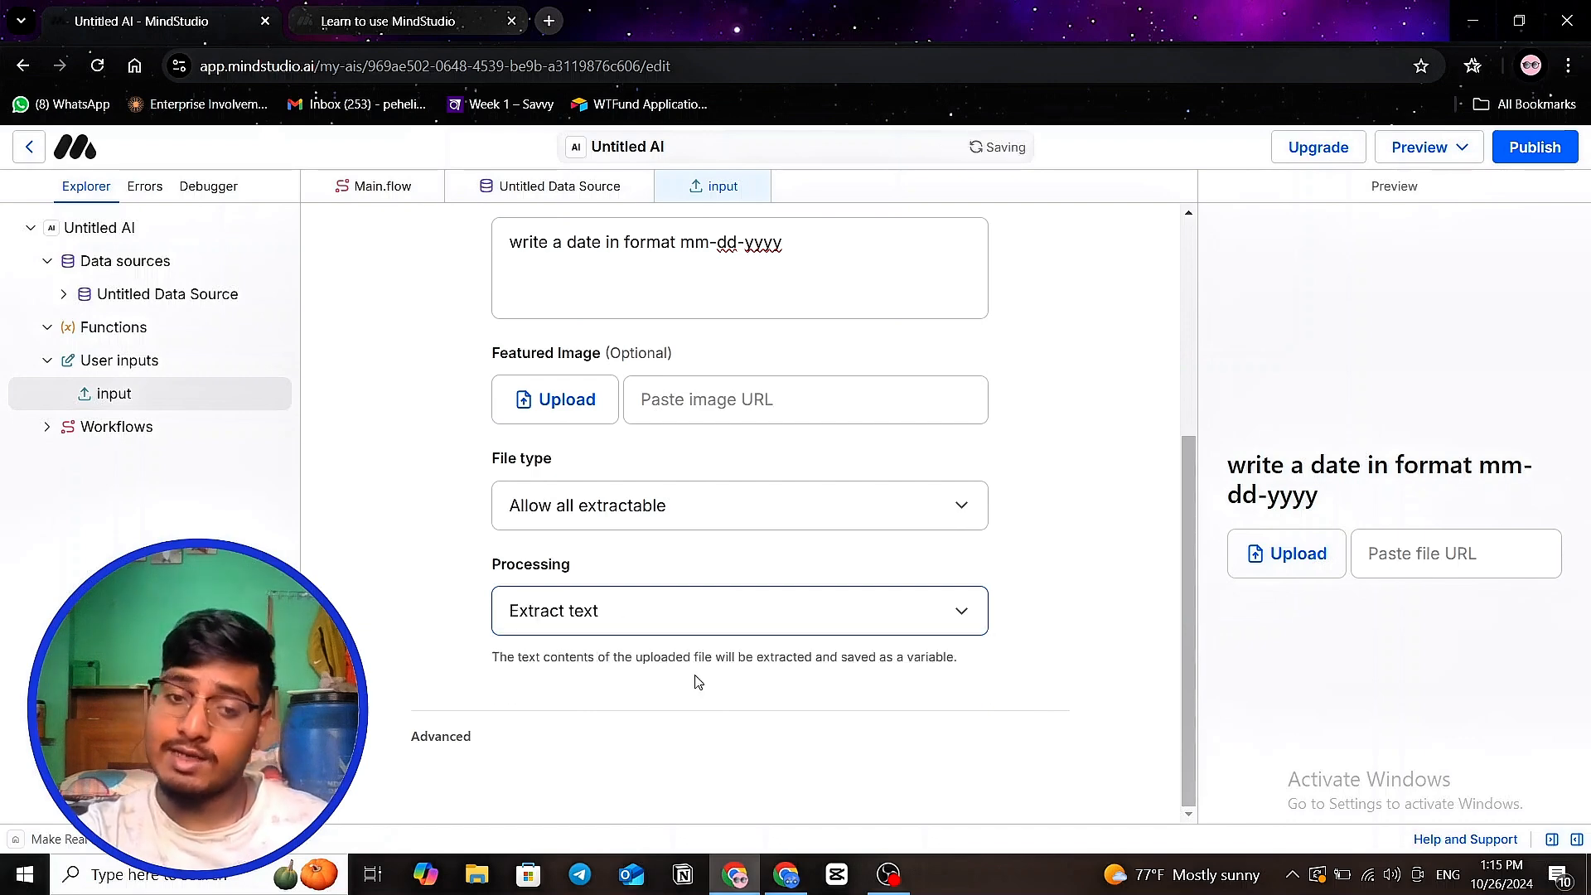
{"action": "left_click", "coordinate": [794, 632]}
{"action": "left_click", "coordinate": [771, 647]}
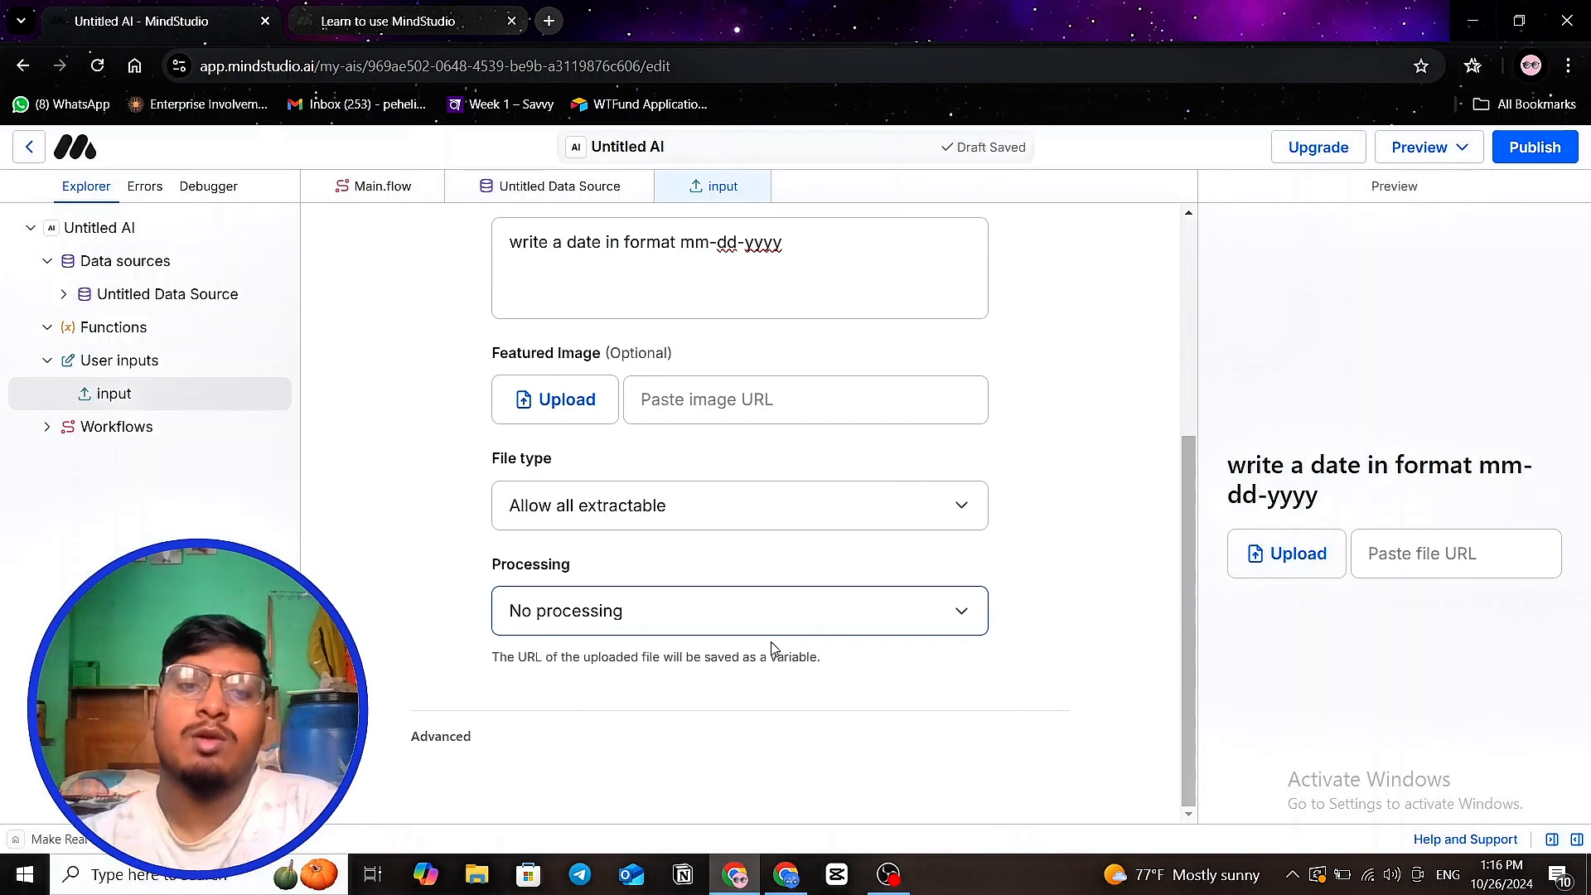
{"action": "left_click", "coordinate": [766, 629]}
{"action": "left_click", "coordinate": [725, 674]}
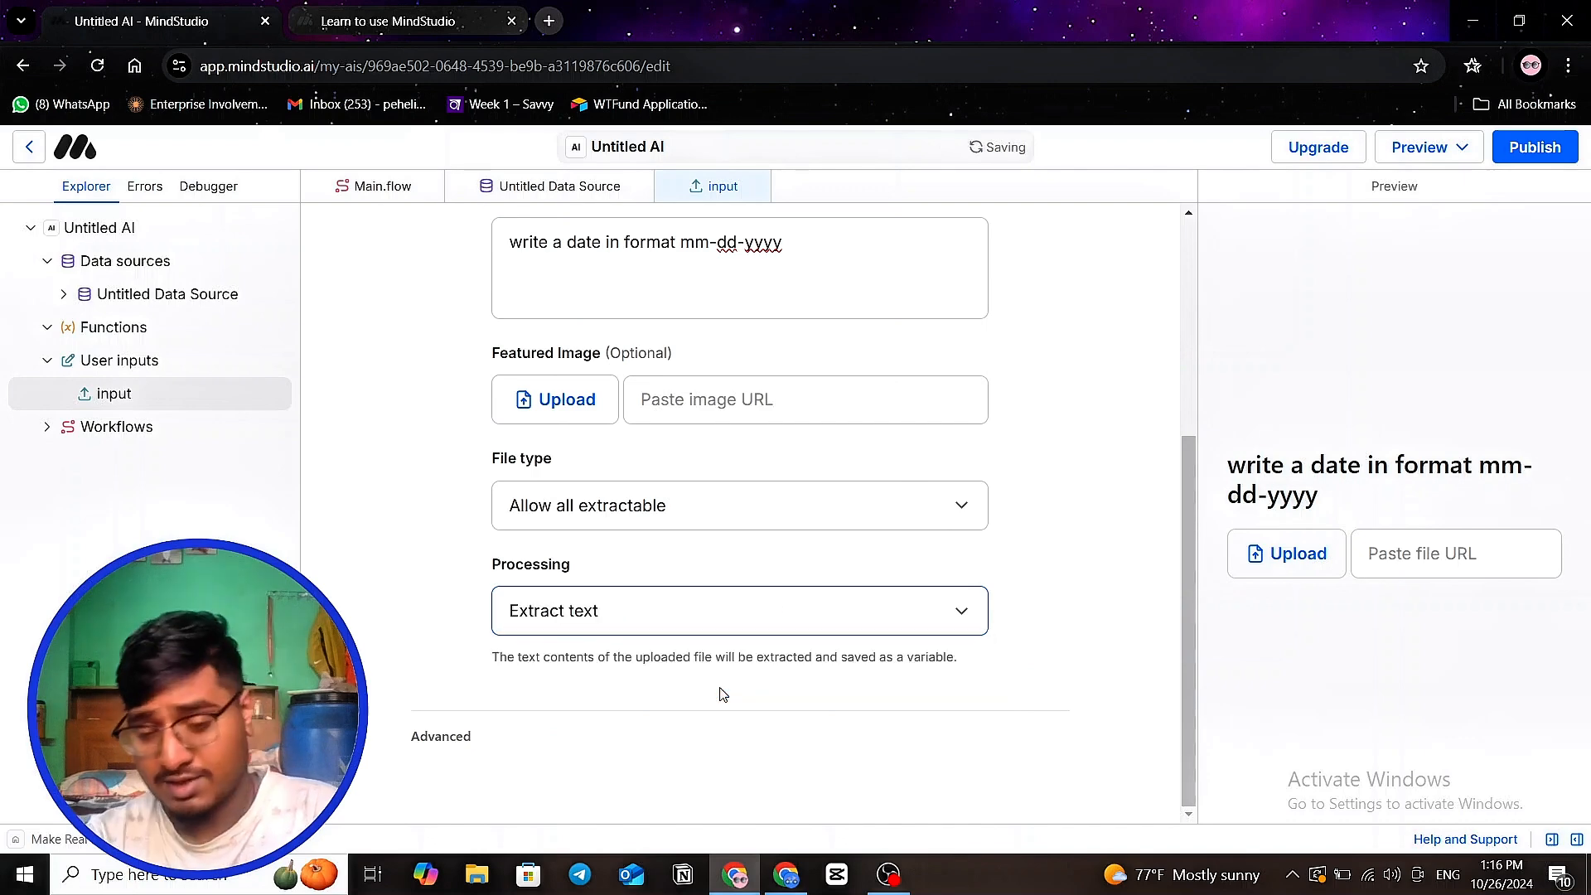
- Change the user input's type to Upload image and look over its configuration fields
{"action": "scroll", "coordinate": [721, 695], "scroll_direction": "up", "scroll_amount": 1}
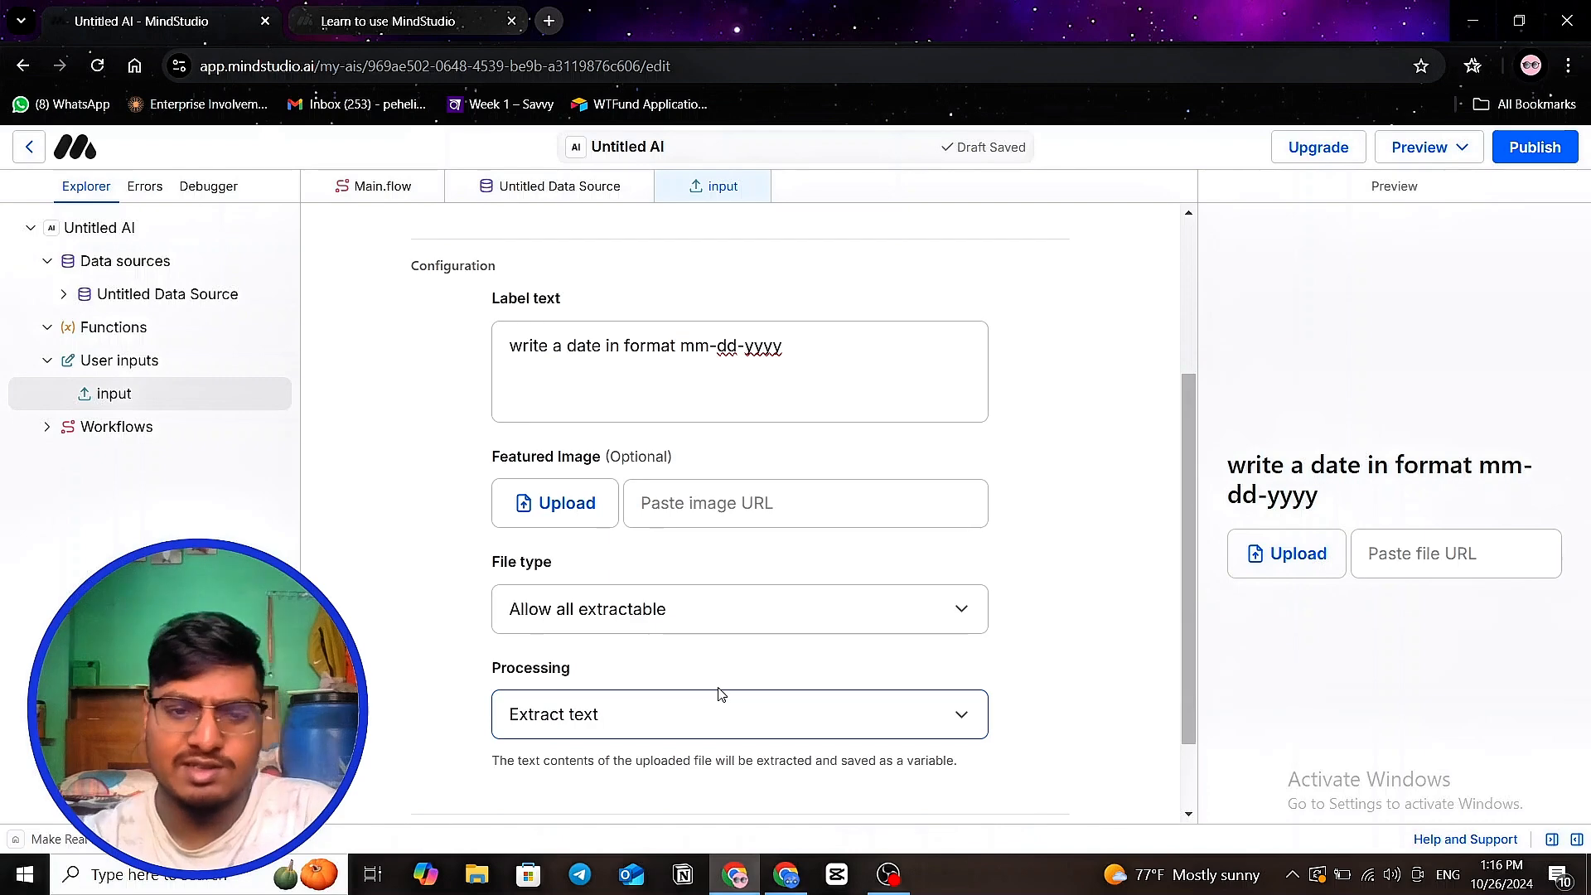
{"action": "scroll", "coordinate": [719, 695], "scroll_direction": "up", "scroll_amount": 3}
{"action": "left_click", "coordinate": [799, 331]}
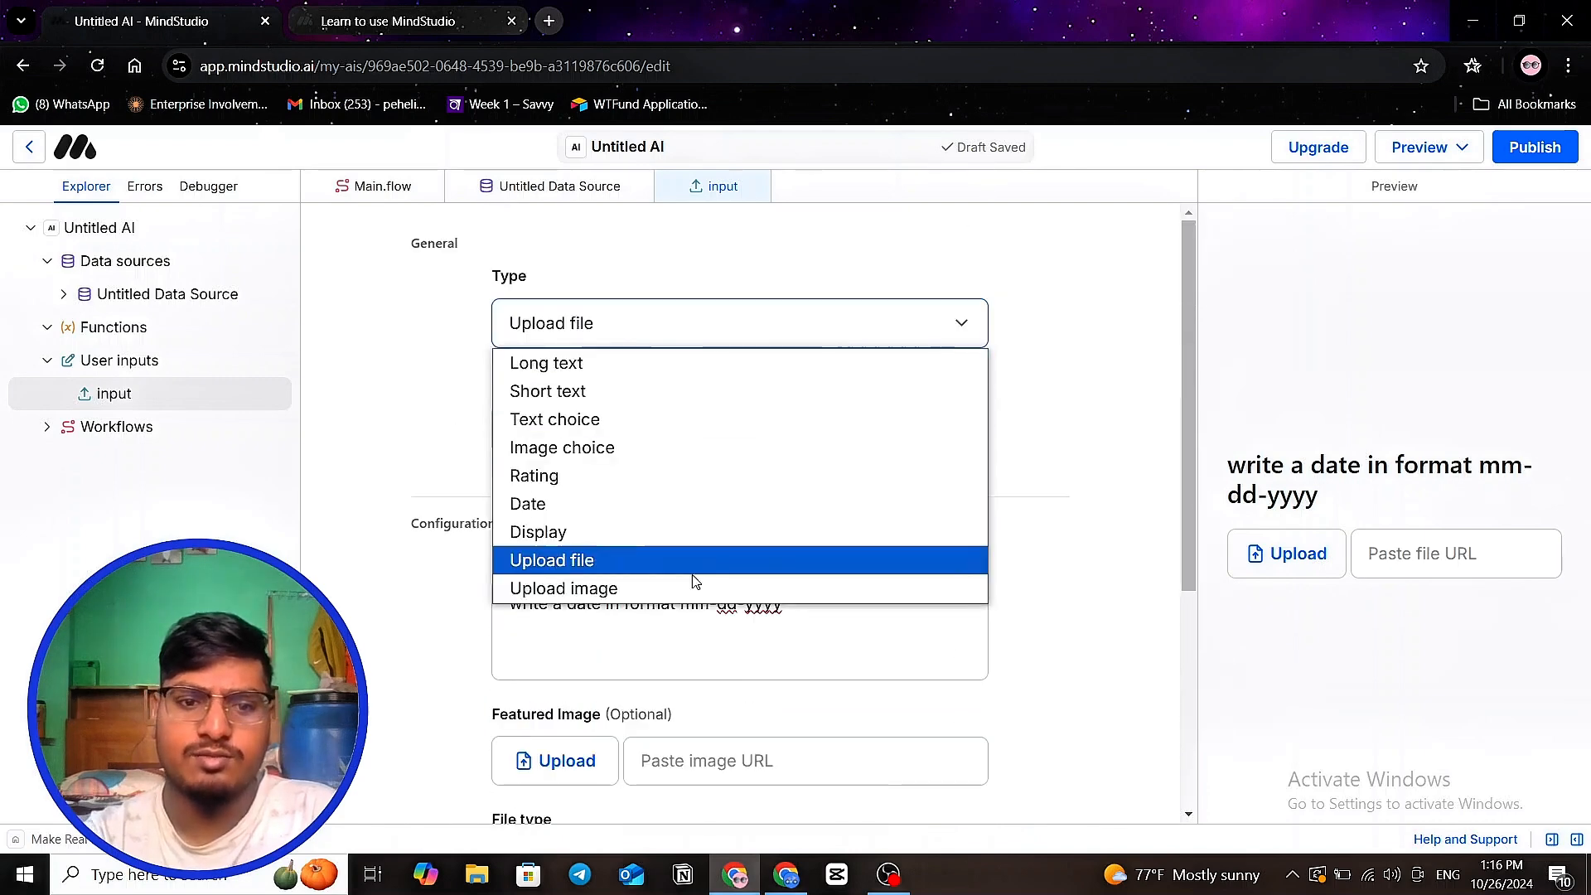
{"action": "left_click", "coordinate": [691, 568]}
{"action": "left_click", "coordinate": [806, 331]}
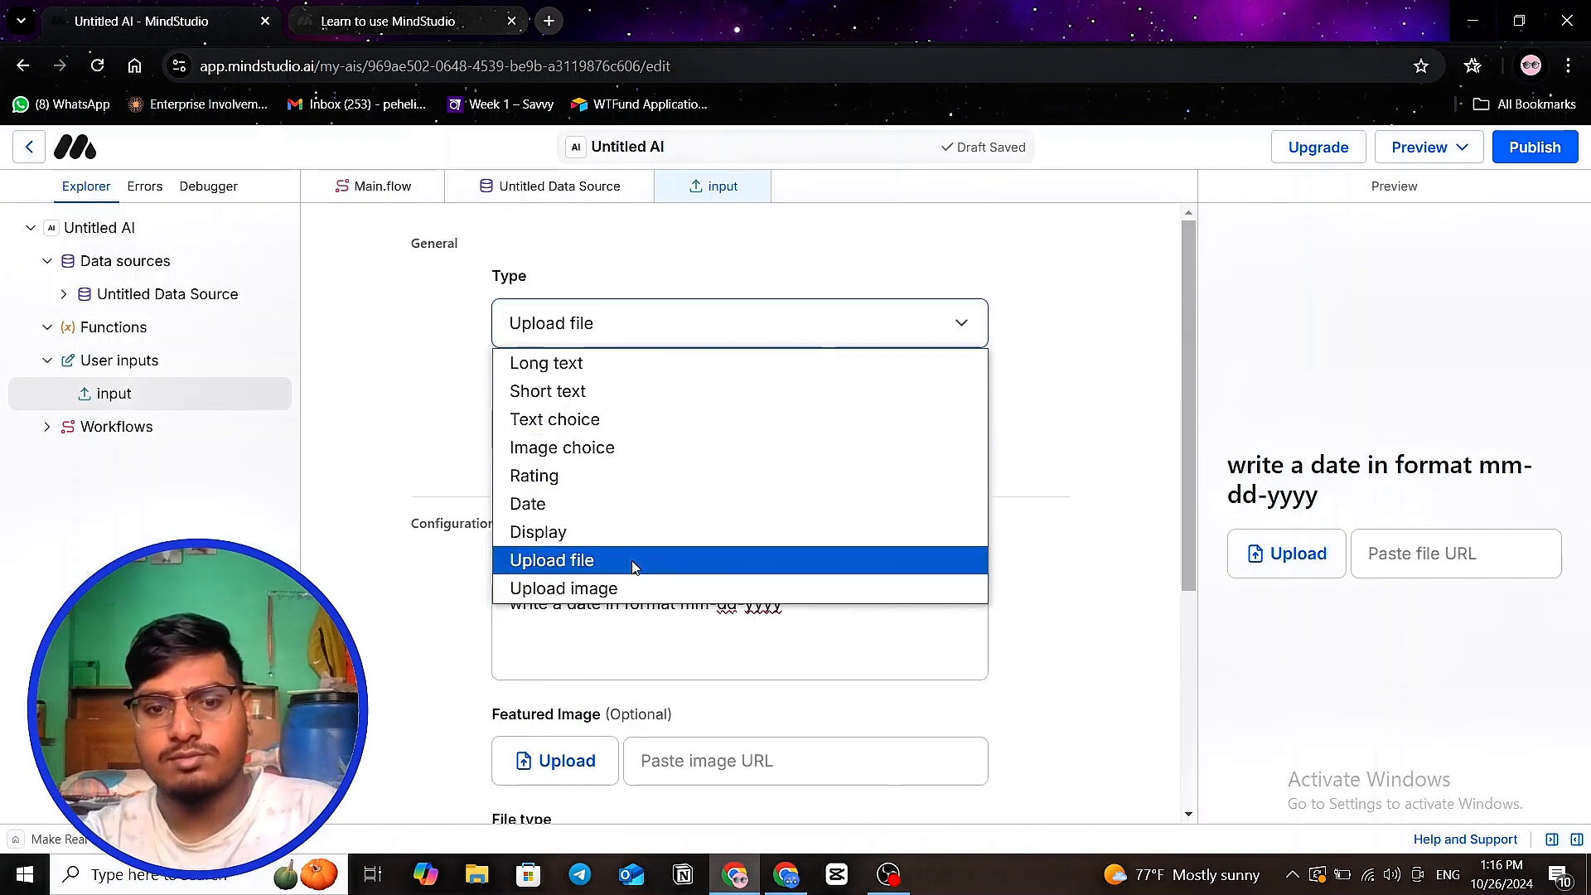
{"action": "left_click", "coordinate": [632, 589]}
{"action": "scroll", "coordinate": [768, 615], "scroll_direction": "down", "scroll_amount": 2}
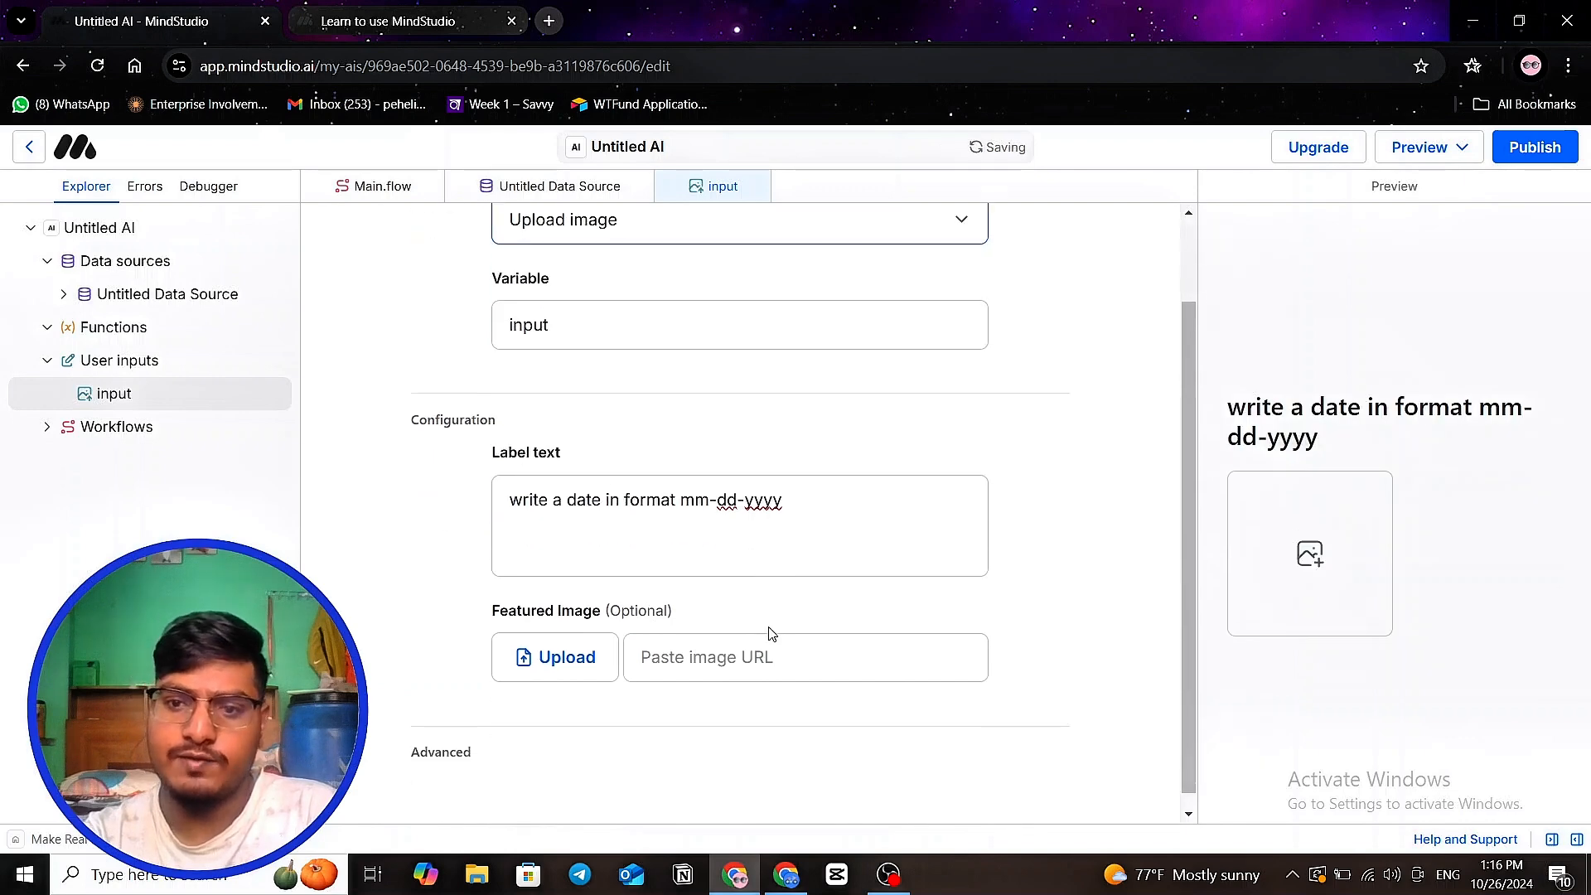
{"action": "left_click", "coordinate": [653, 639]}
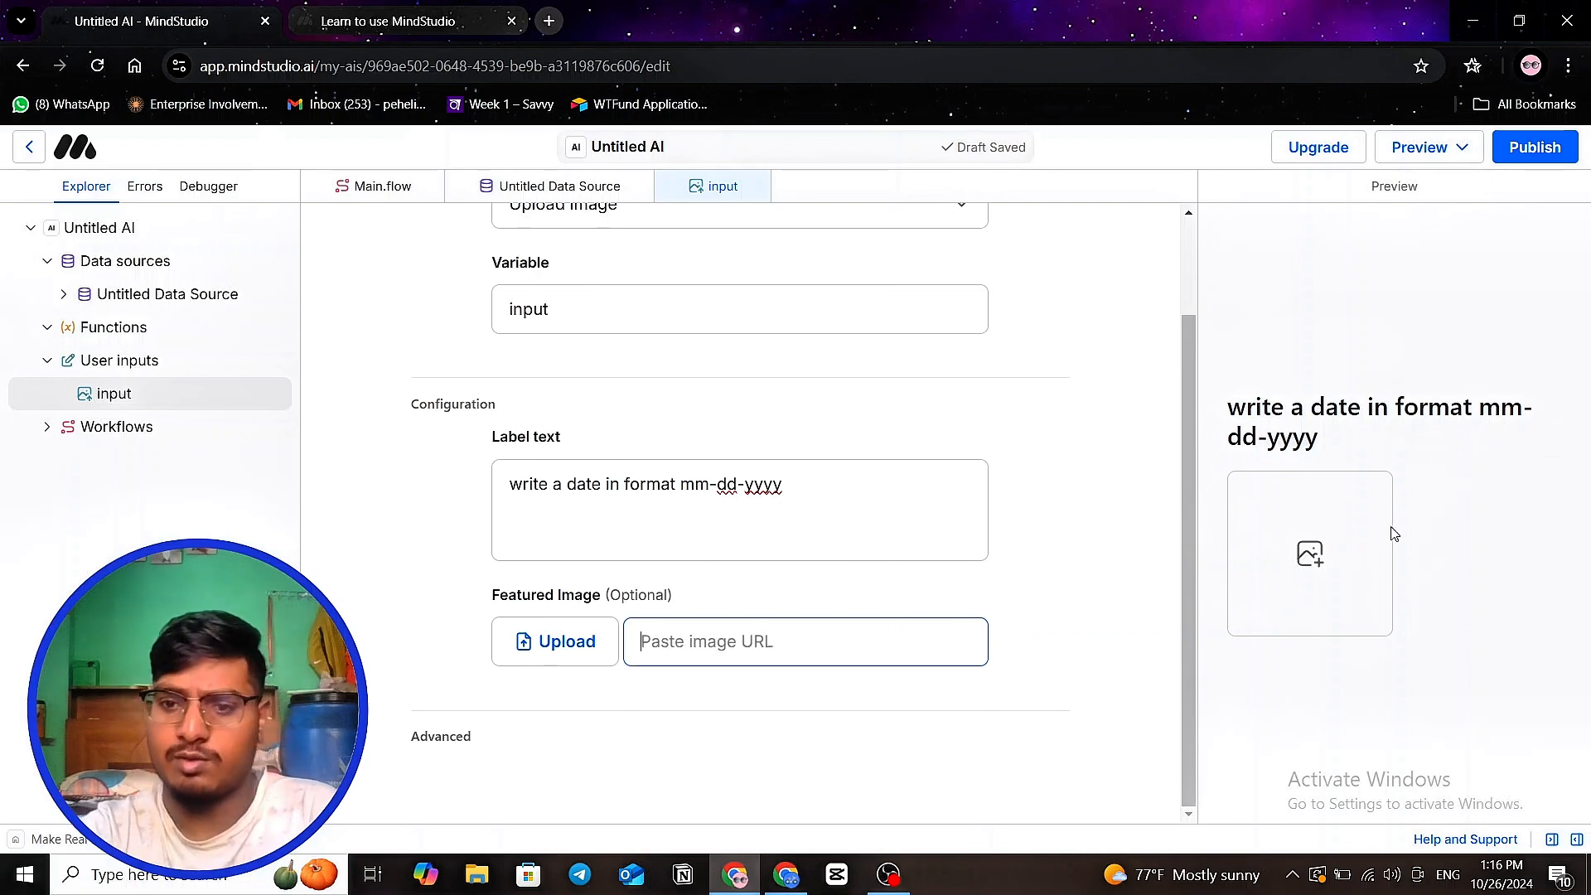
- Switch the input type to Upload file to compare its settings, and return it to Upload image
{"action": "scroll", "coordinate": [763, 508], "scroll_direction": "up", "scroll_amount": 2}
{"action": "left_click", "coordinate": [643, 321]}
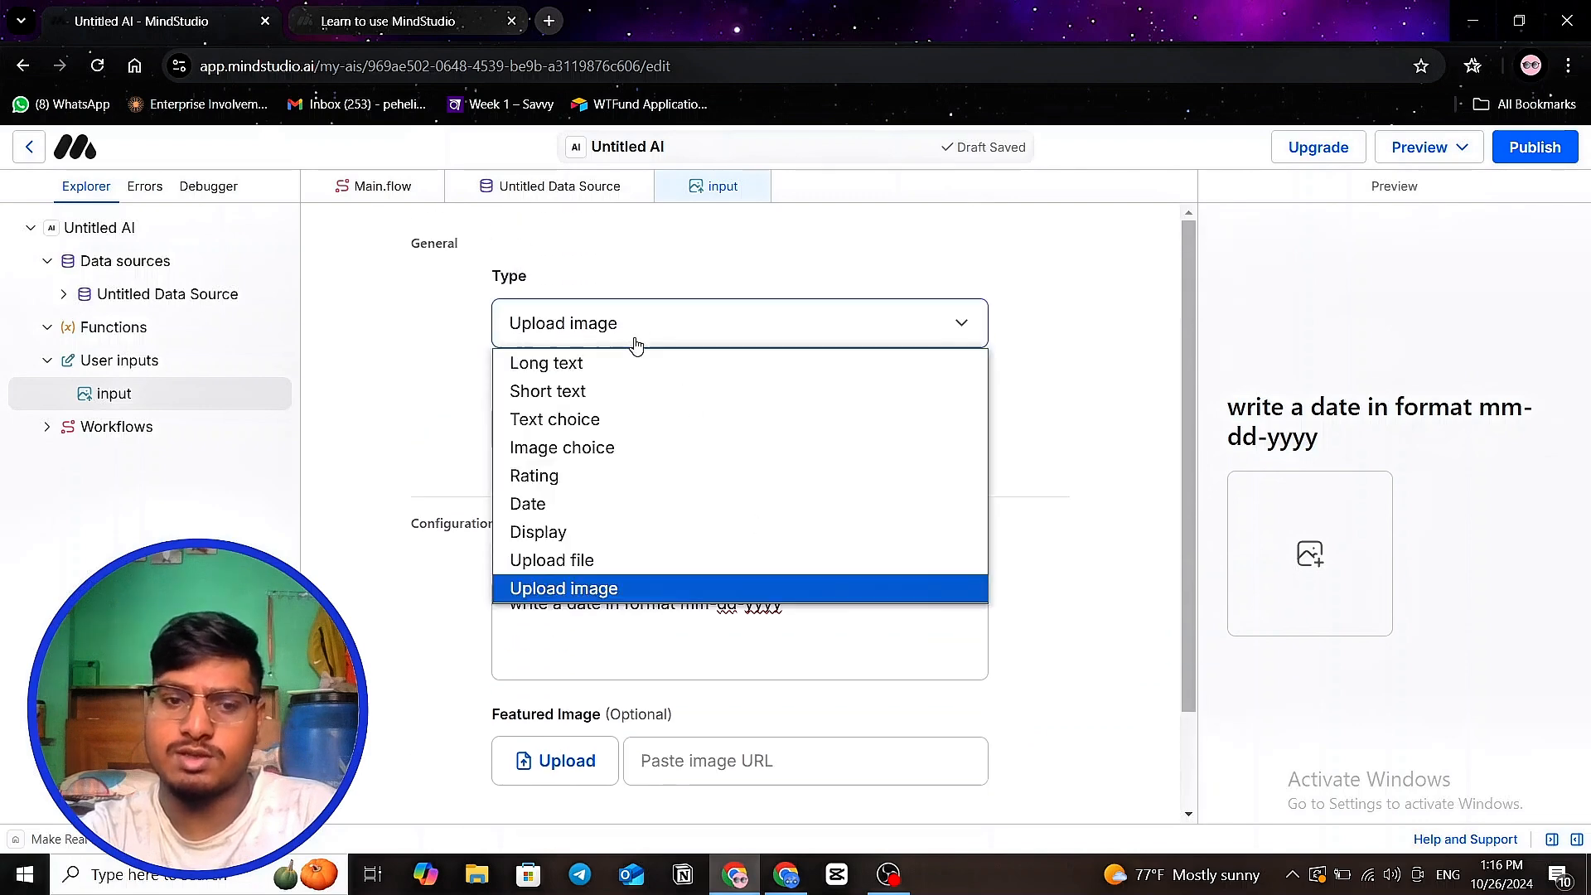
{"action": "left_click", "coordinate": [580, 560]}
{"action": "scroll", "coordinate": [597, 533], "scroll_direction": "down", "scroll_amount": 1}
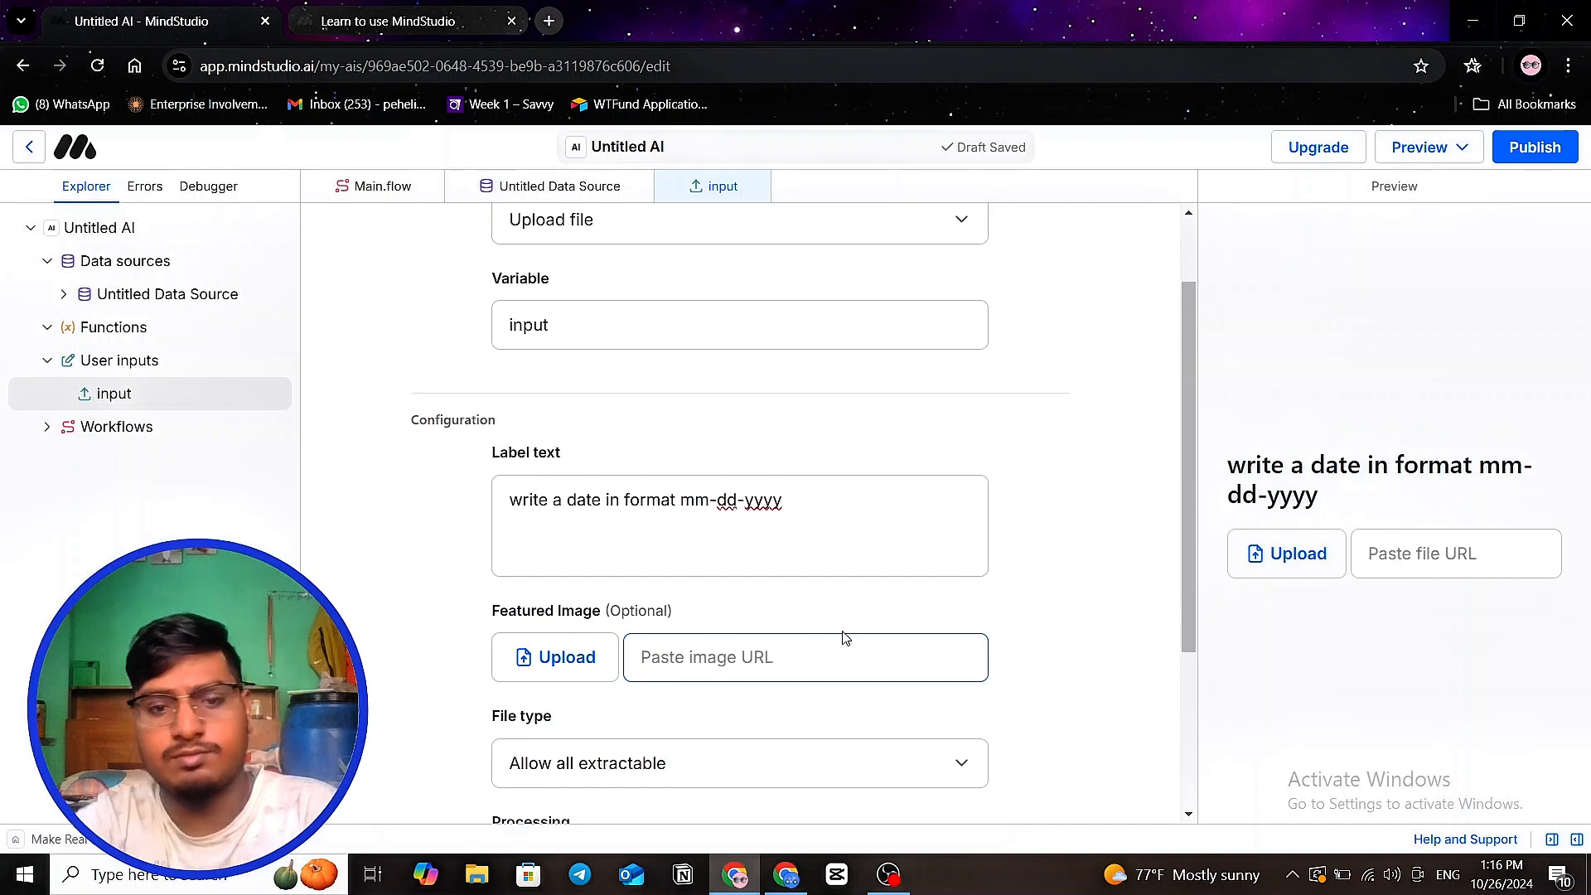
{"action": "scroll", "coordinate": [842, 637], "scroll_direction": "up", "scroll_amount": 2}
{"action": "left_click", "coordinate": [817, 323]}
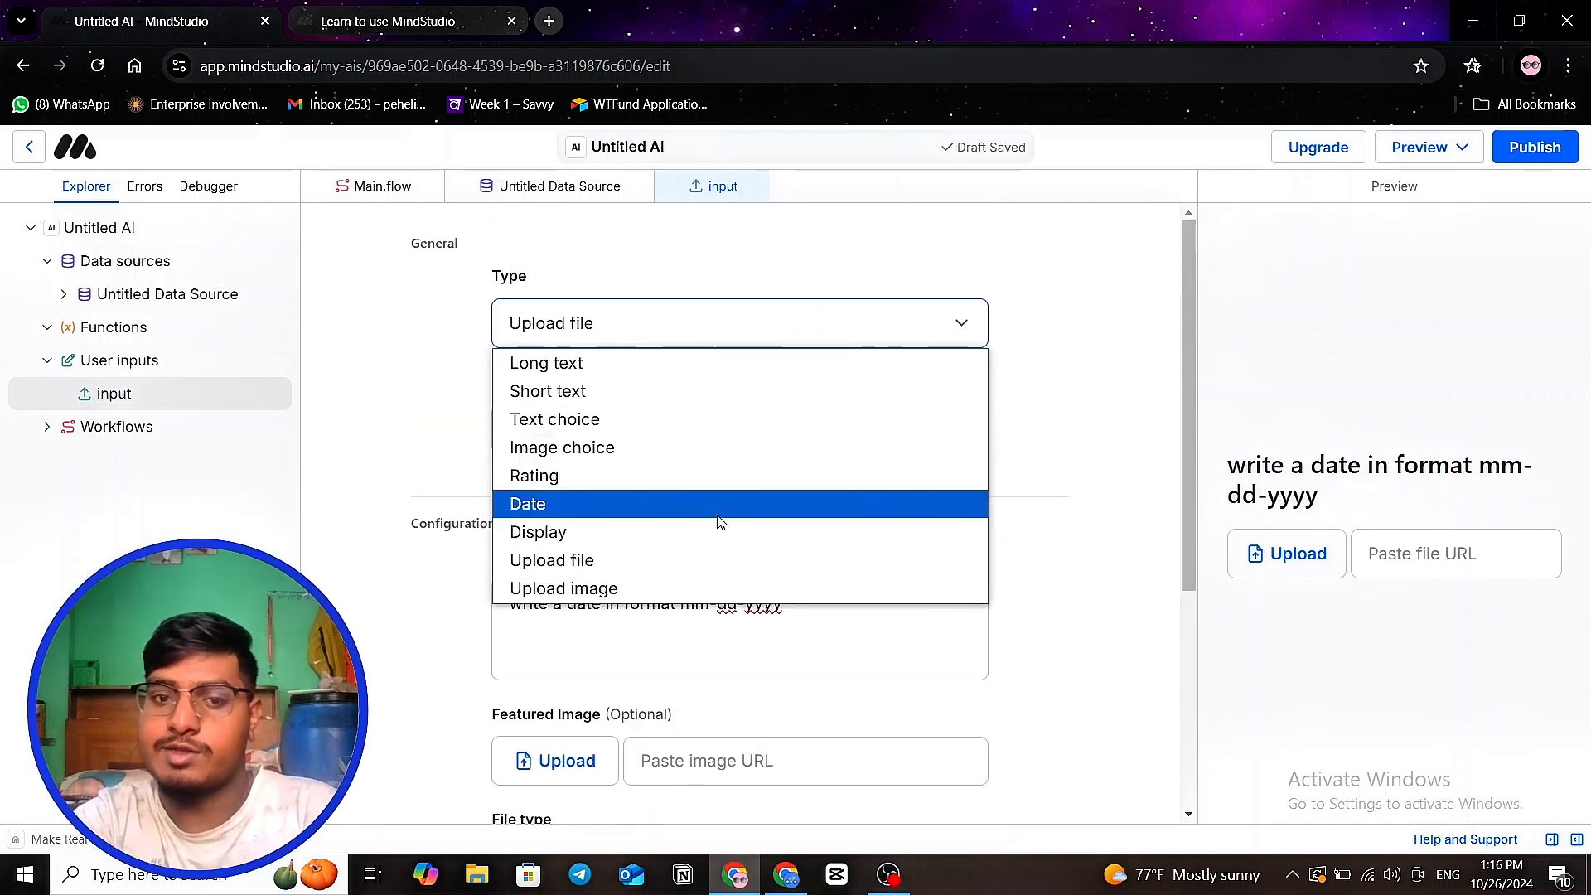
{"action": "left_click", "coordinate": [687, 588]}
- Collapse the user inputs, expand the workflows and open the Main.flow entry workflow
{"action": "left_click", "coordinate": [137, 429]}
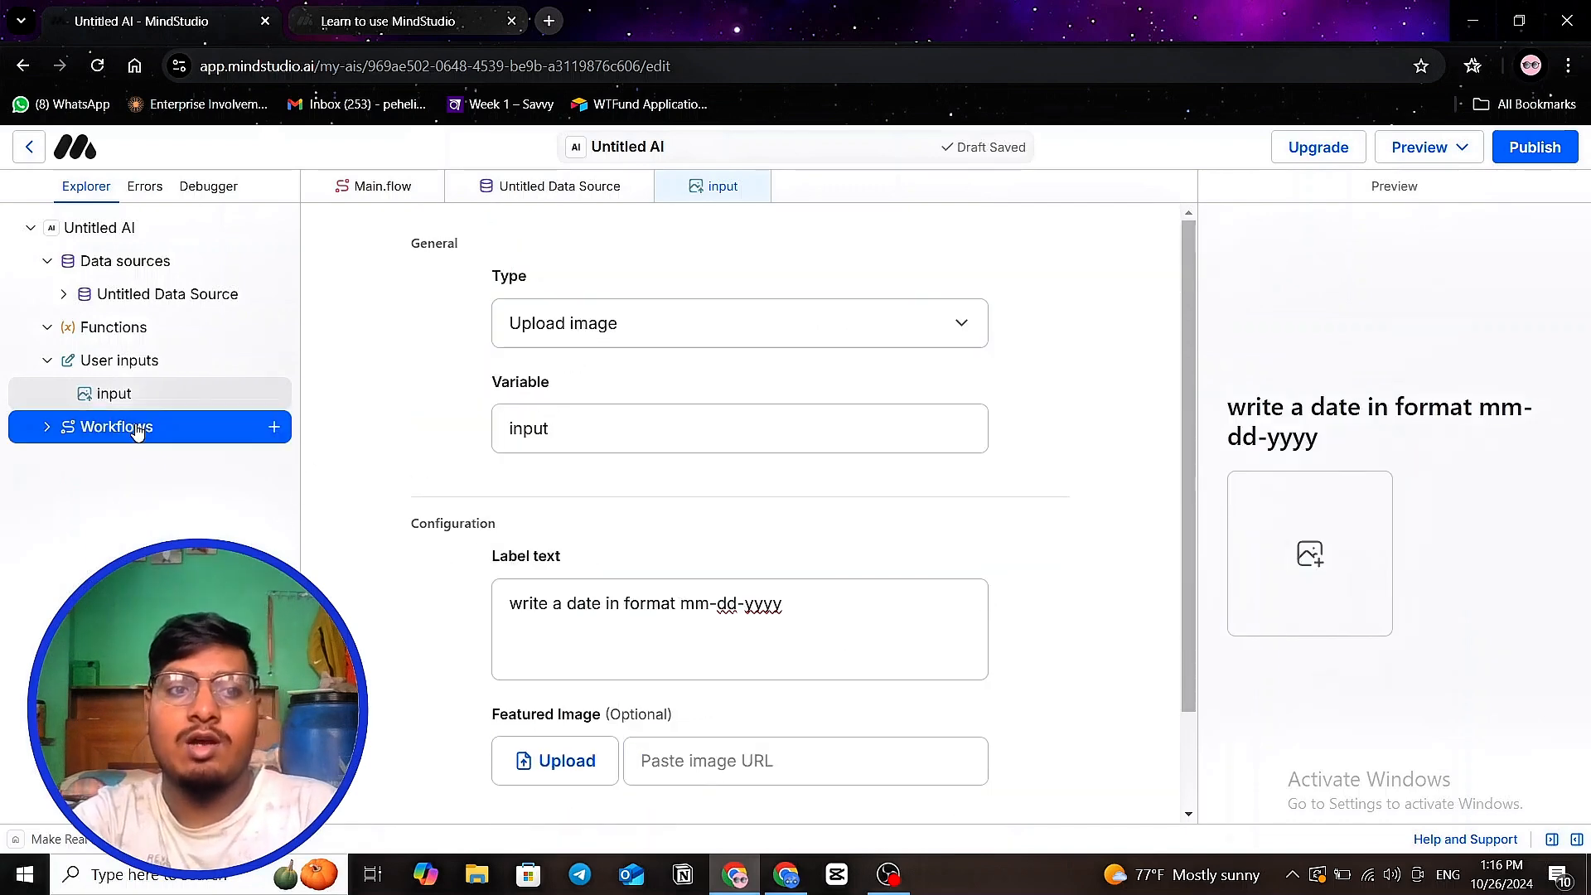
{"action": "left_click", "coordinate": [48, 359]}
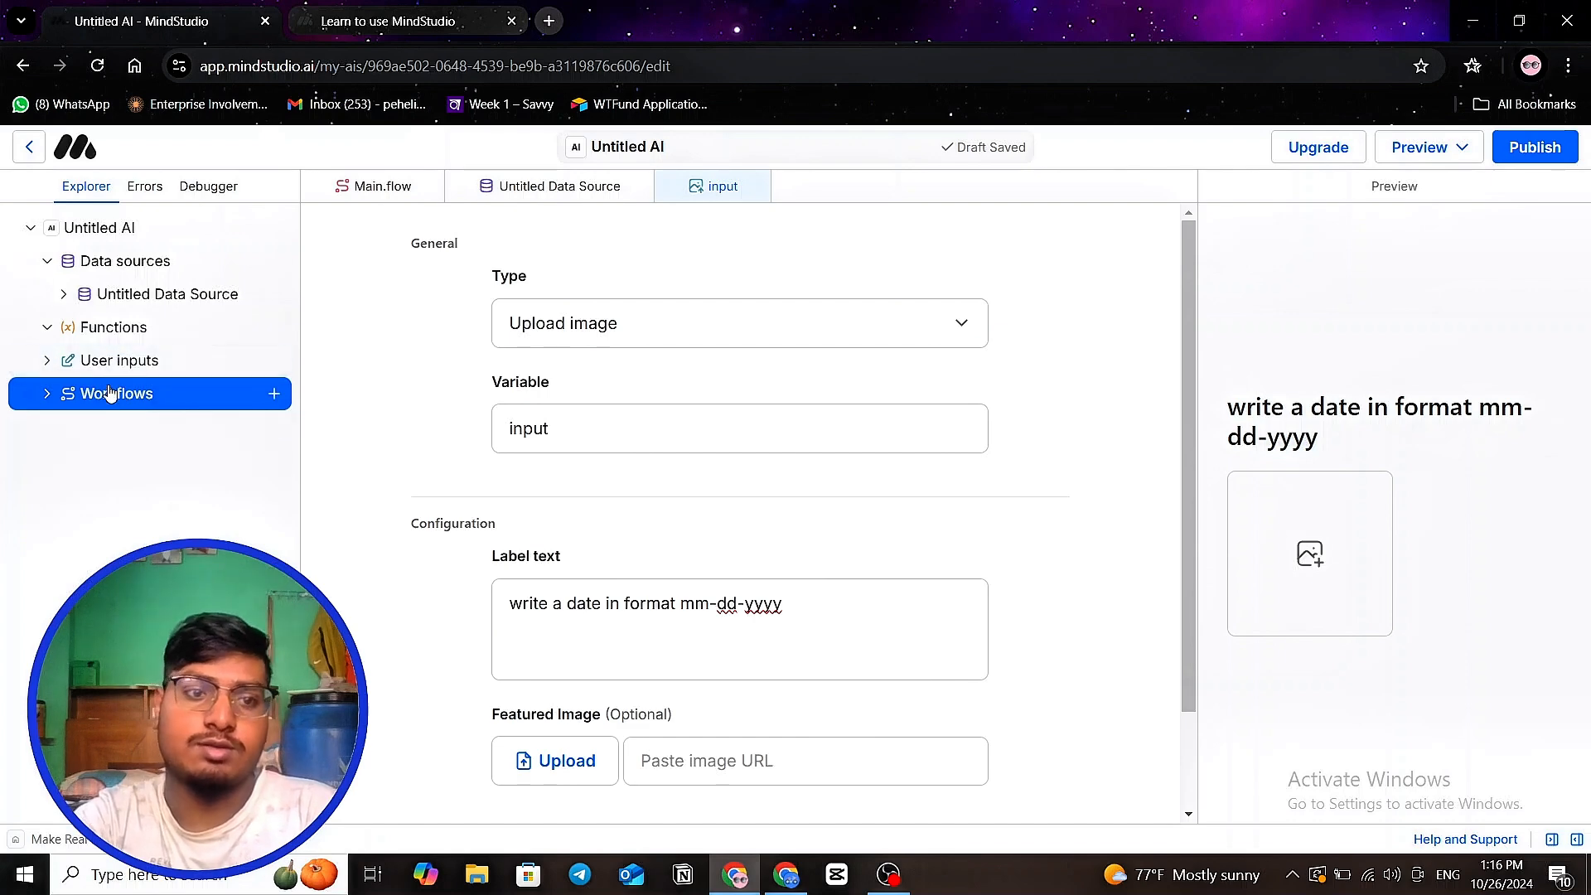
{"action": "left_click", "coordinate": [47, 394]}
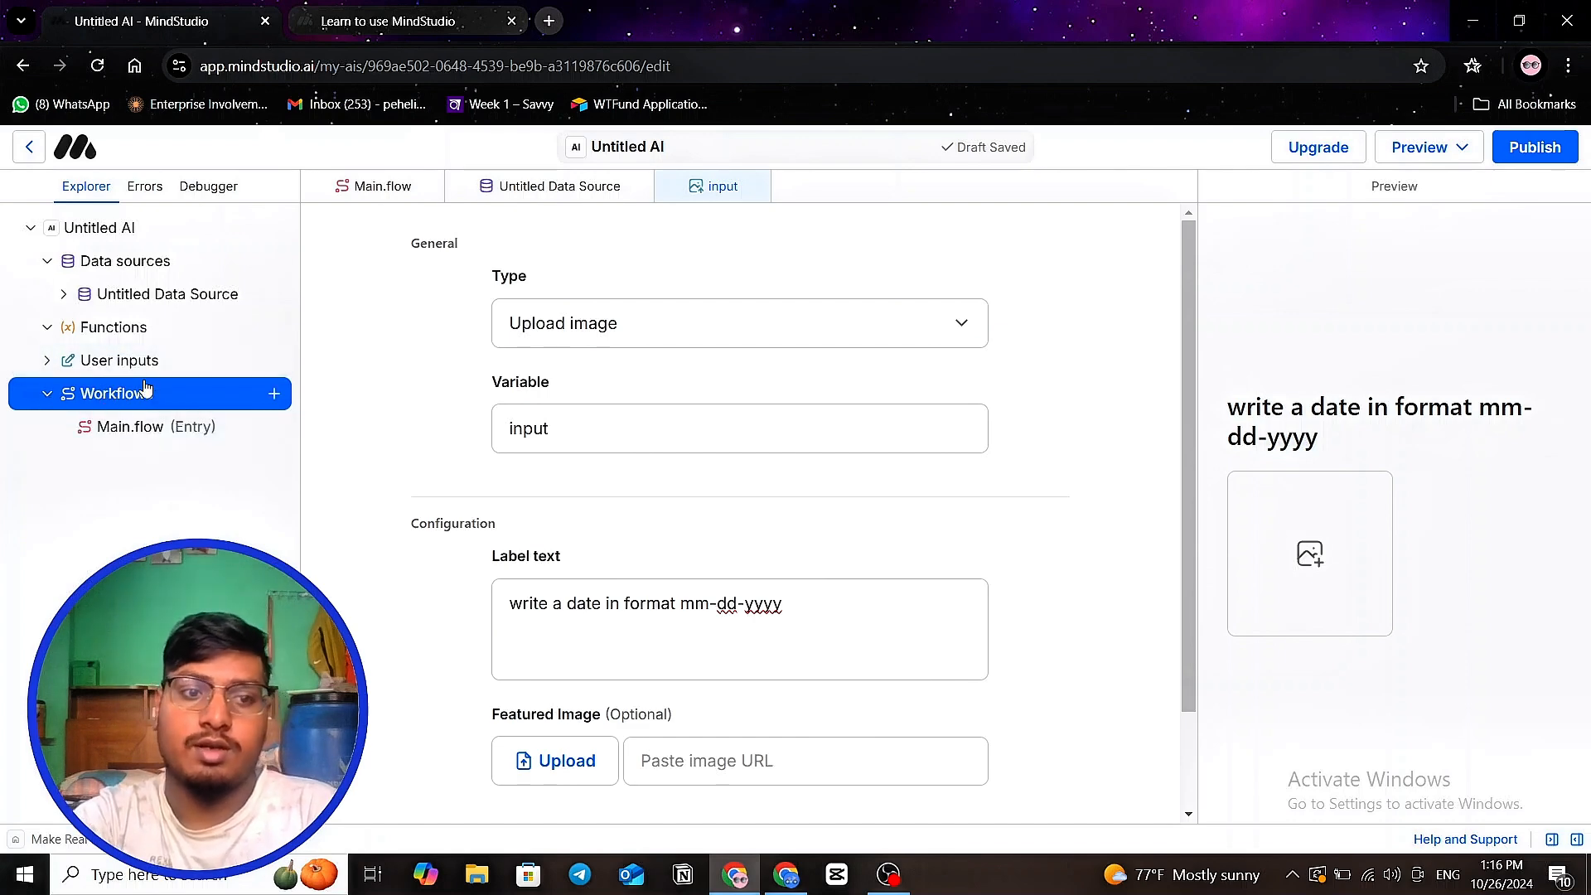
{"action": "left_click", "coordinate": [98, 424]}
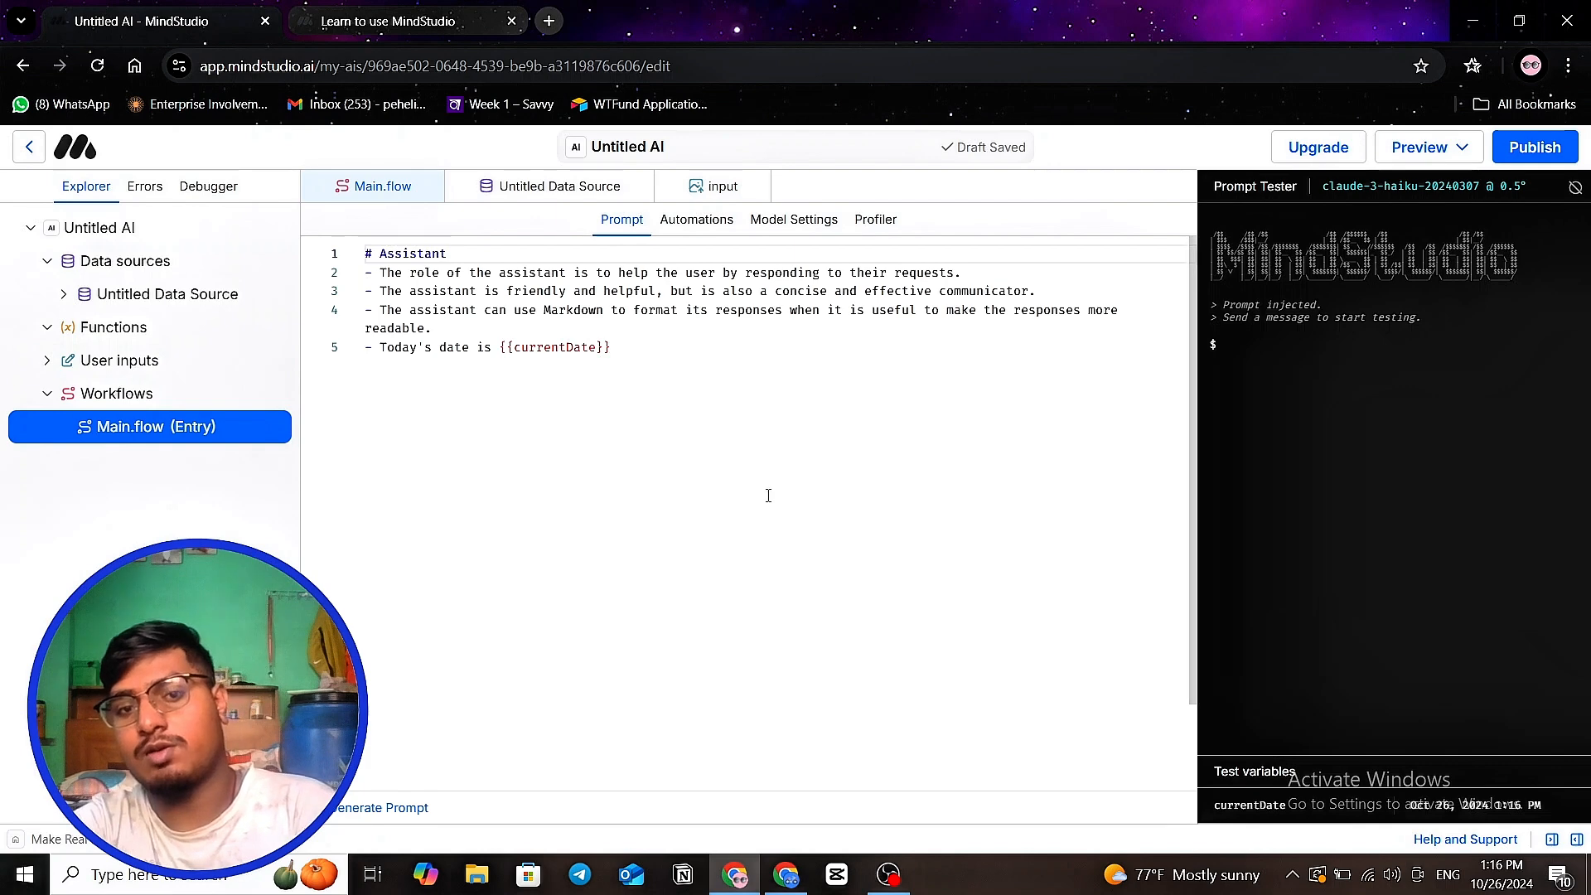
- Read through the default assistant prompt and view the Generate Prompt dialog, dismissing it without generating anything
{"action": "left_click_drag", "start_coordinate": [1044, 655], "coordinate": [338, 261]}
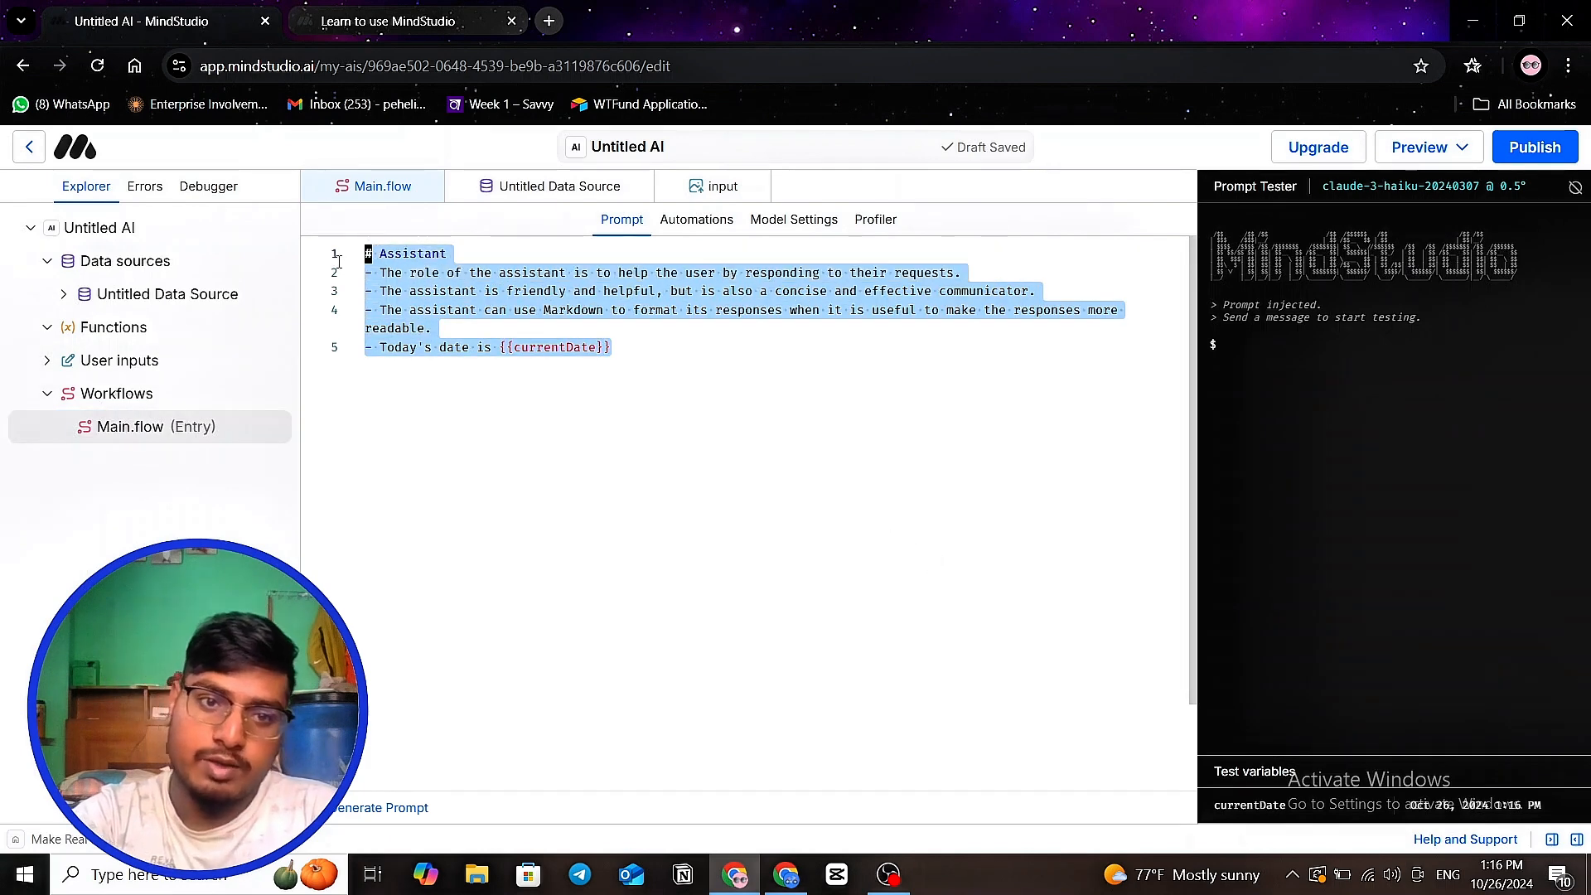
{"action": "left_click", "coordinate": [515, 498]}
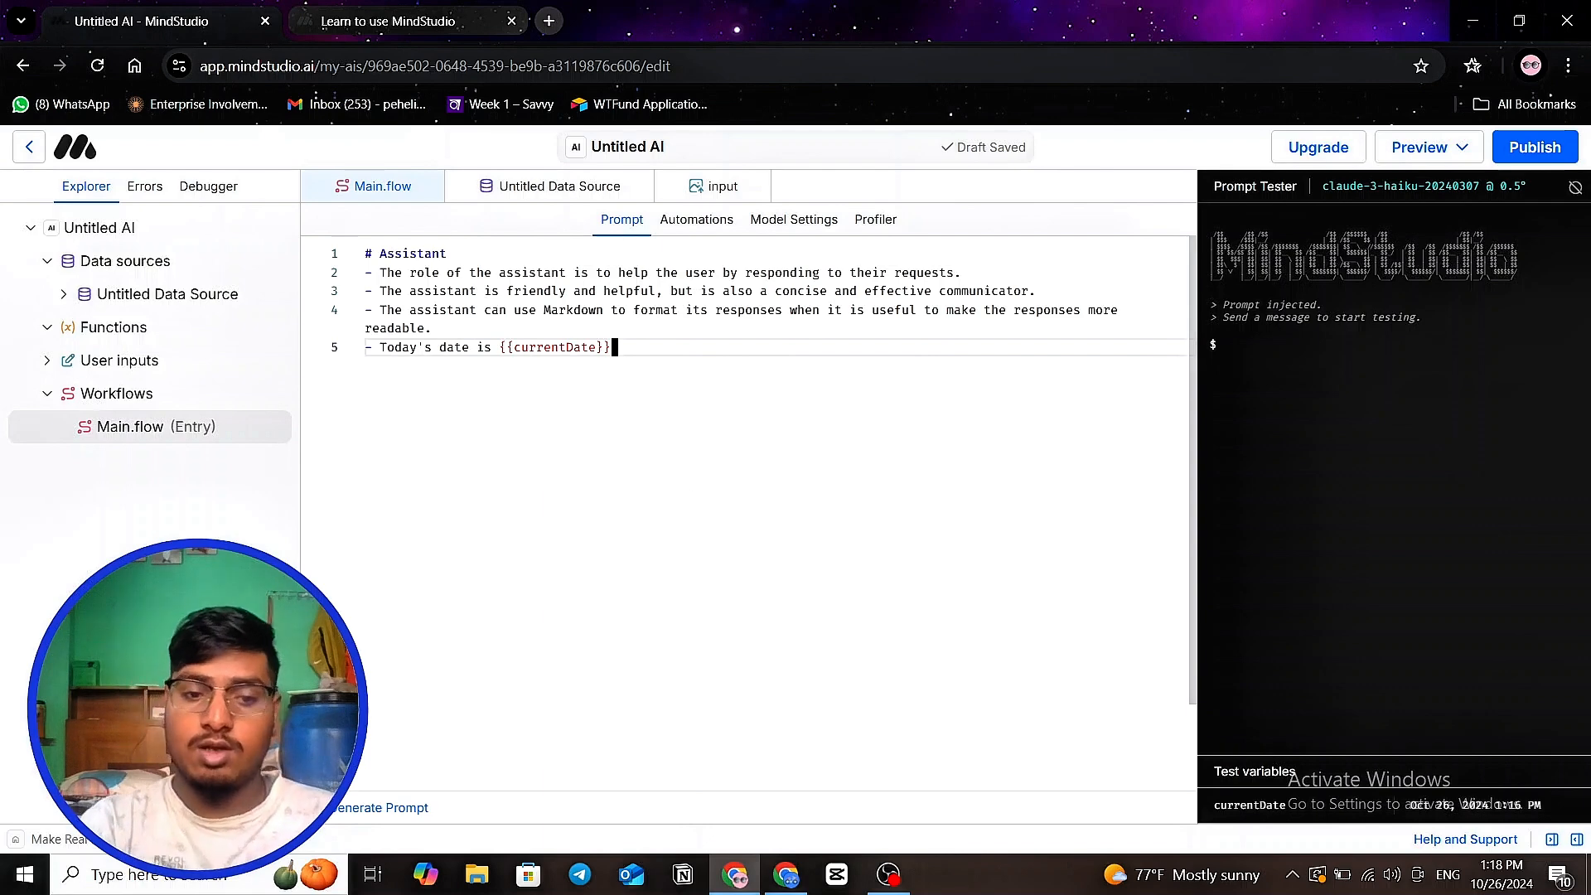
{"action": "left_click", "coordinate": [363, 809]}
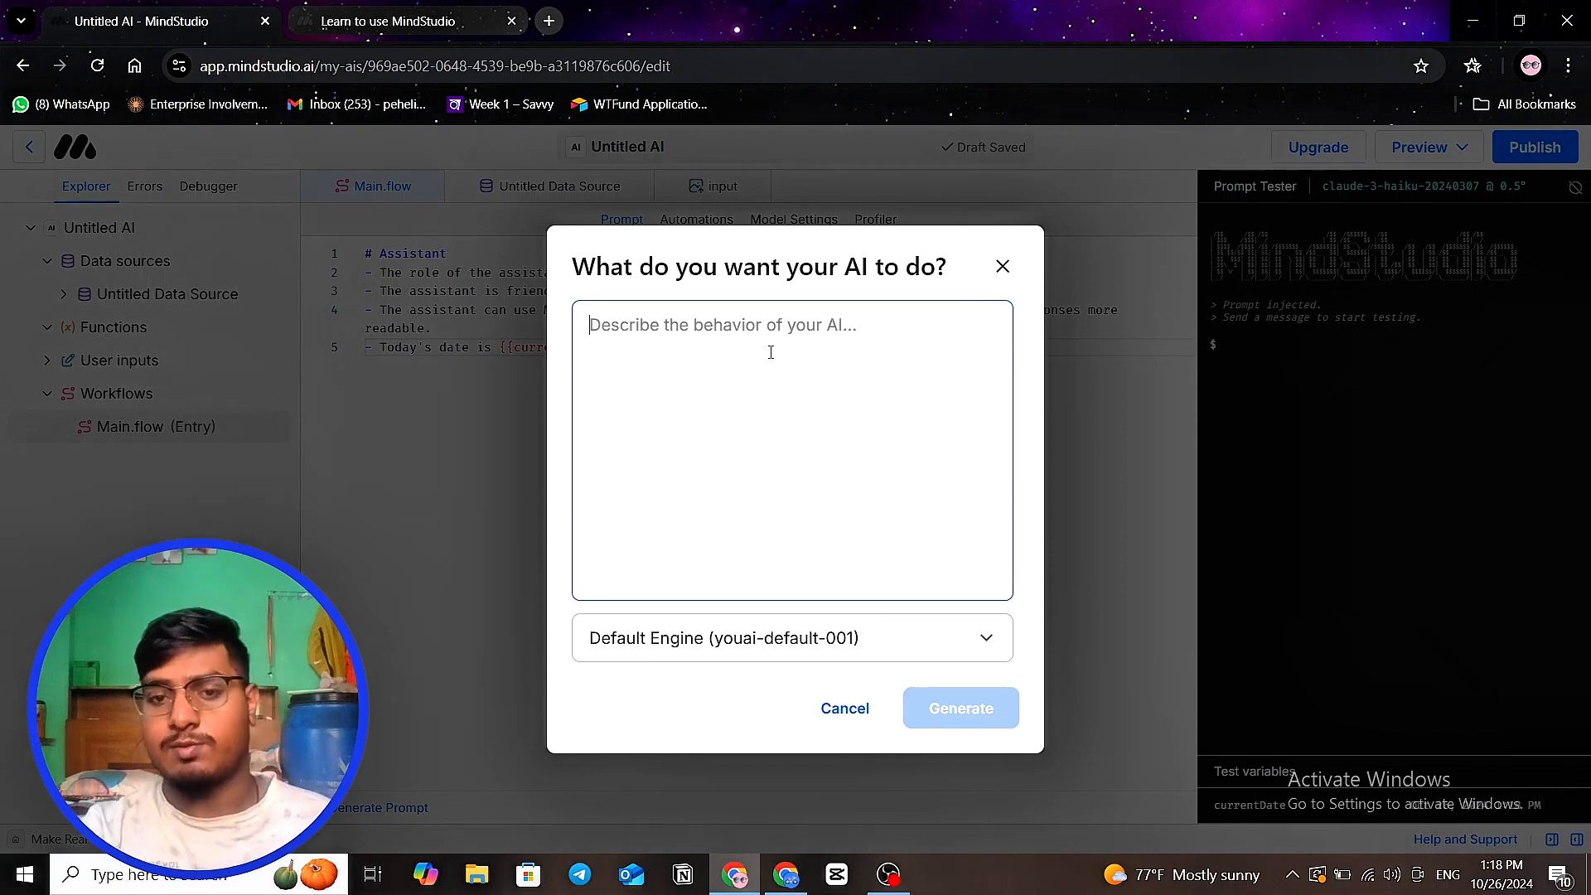
{"action": "left_click", "coordinate": [1106, 430]}
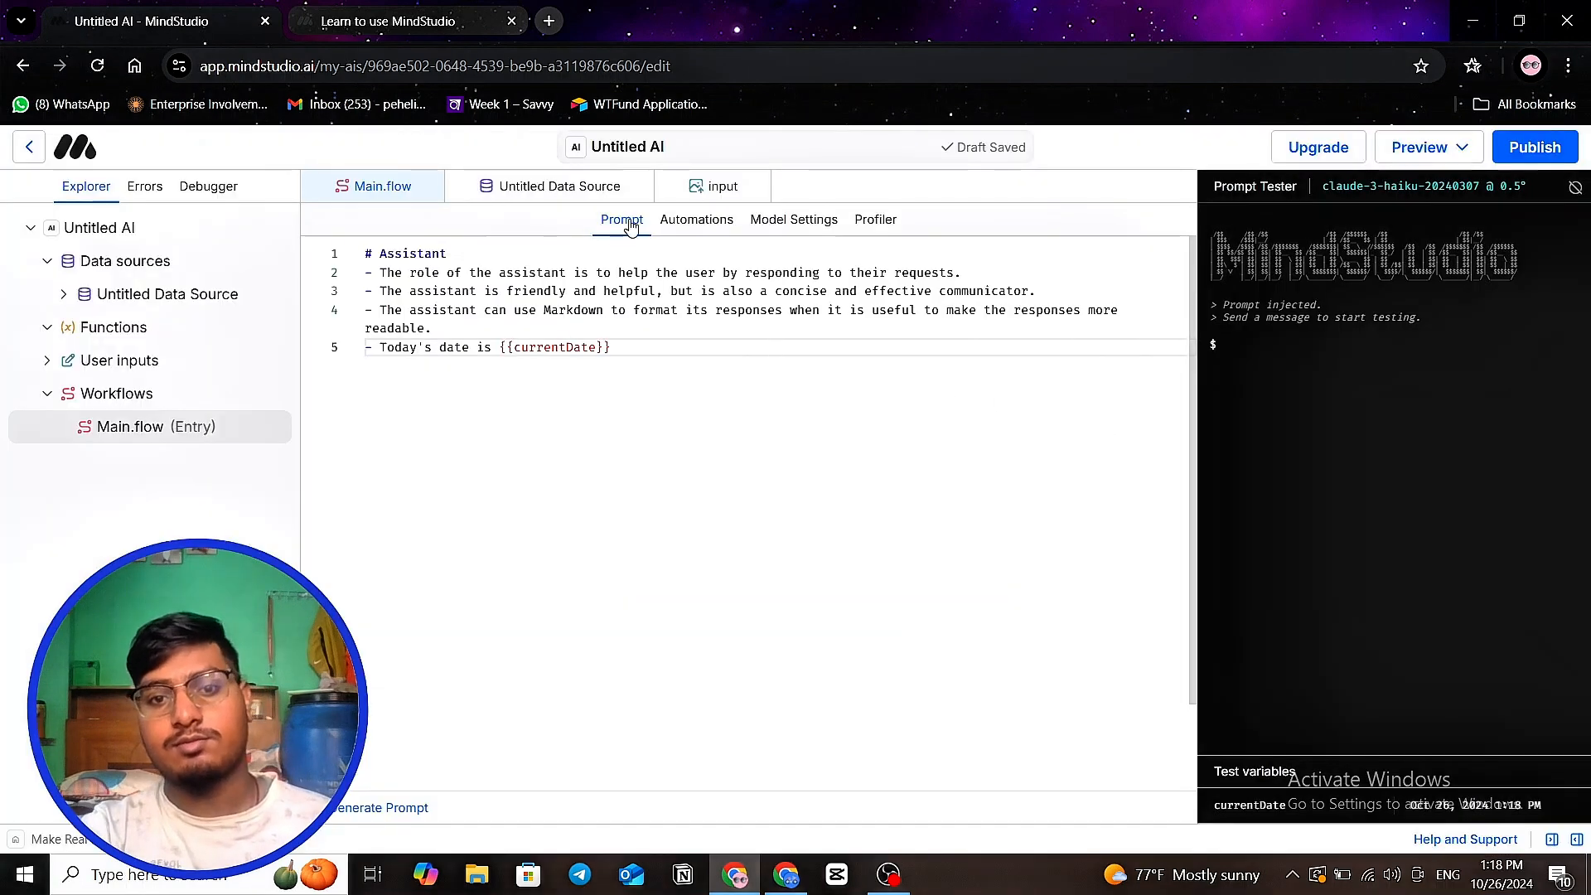
- Show the automations of Main.flow and examine the settings of its Start and Chat blocks
{"action": "left_click", "coordinate": [696, 226]}
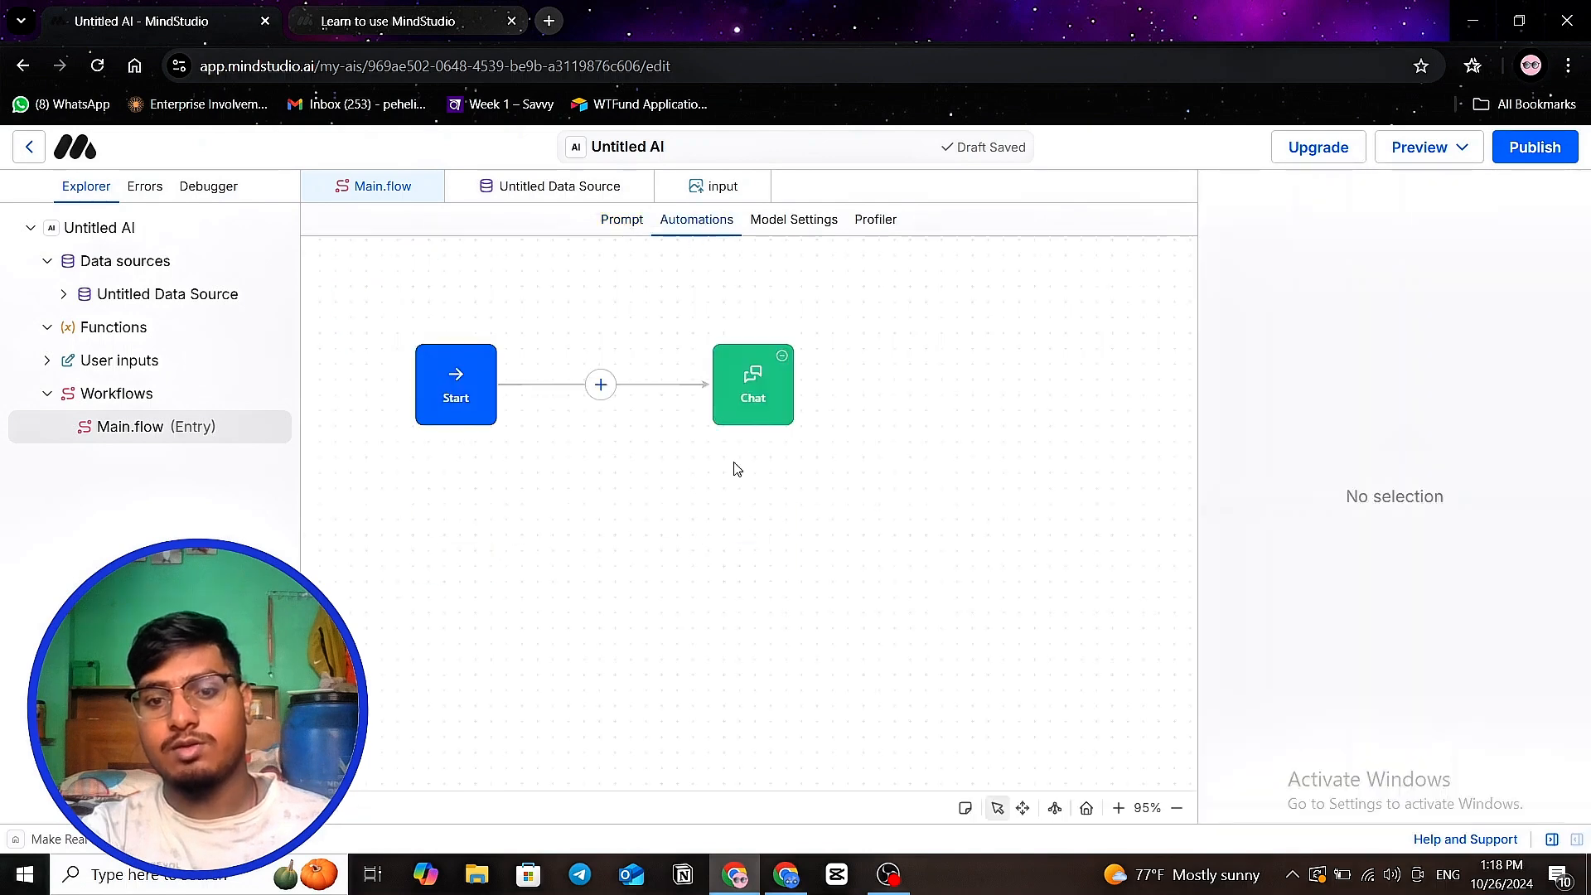
{"action": "left_click", "coordinate": [780, 525]}
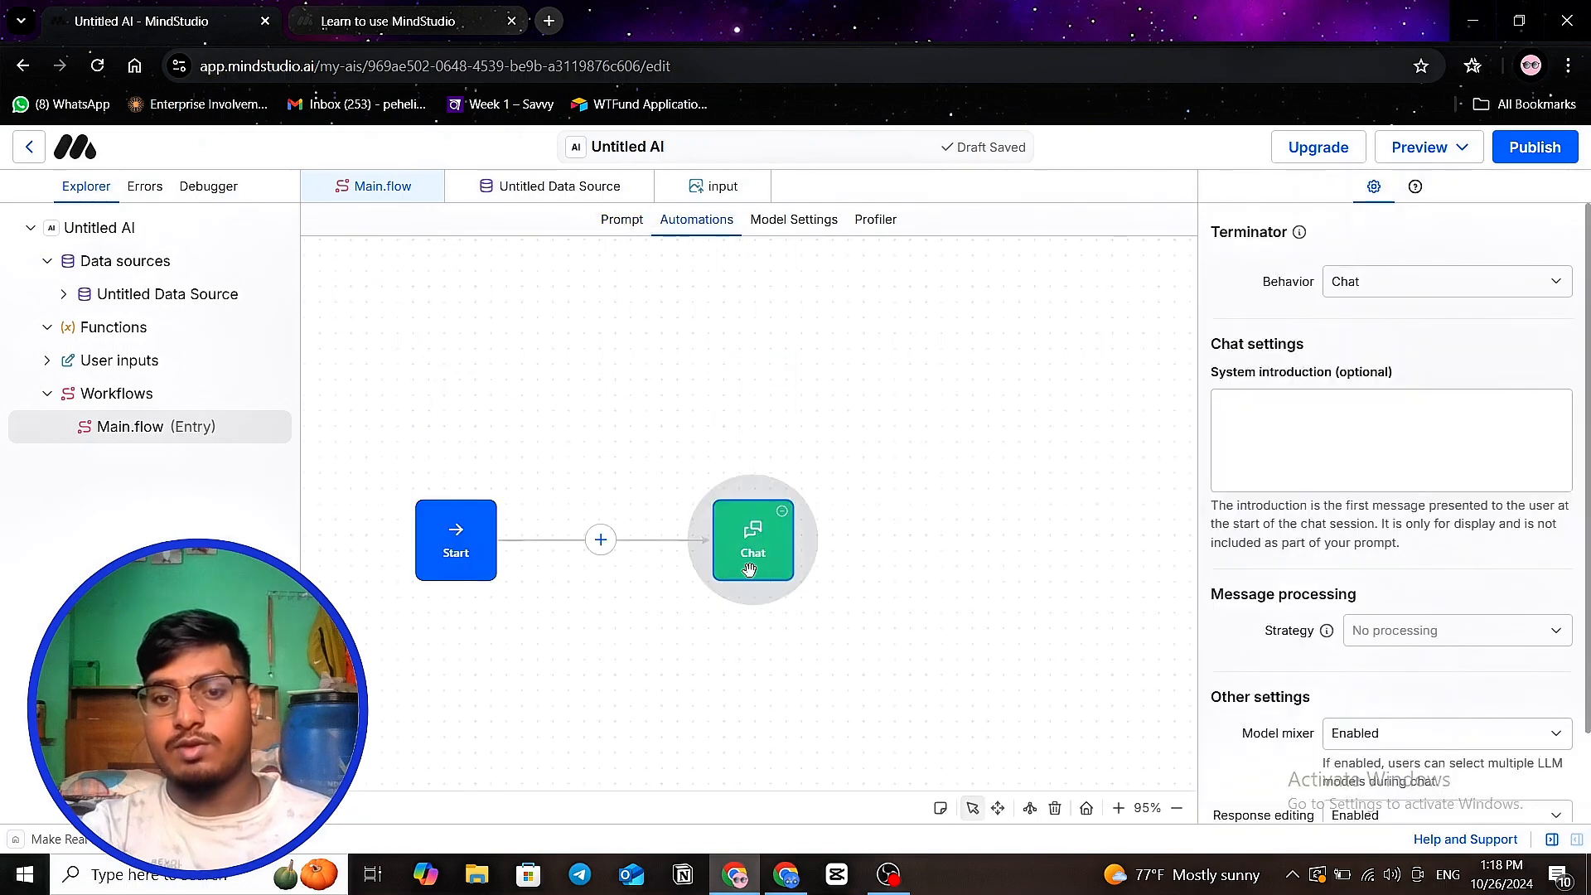
{"action": "left_click", "coordinate": [446, 555]}
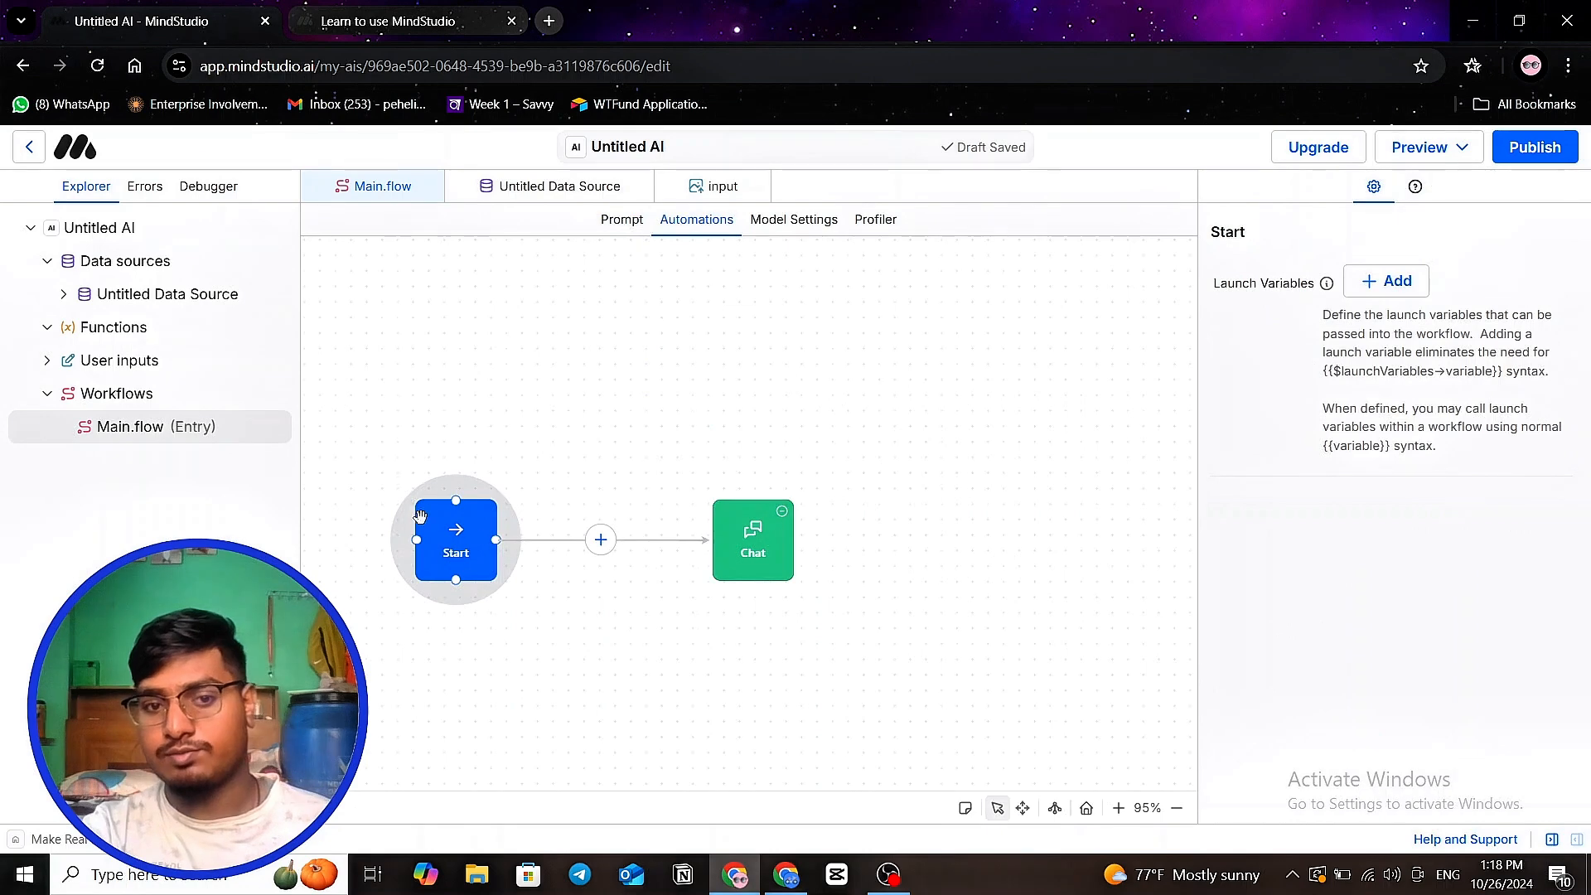
{"action": "left_click", "coordinate": [743, 554]}
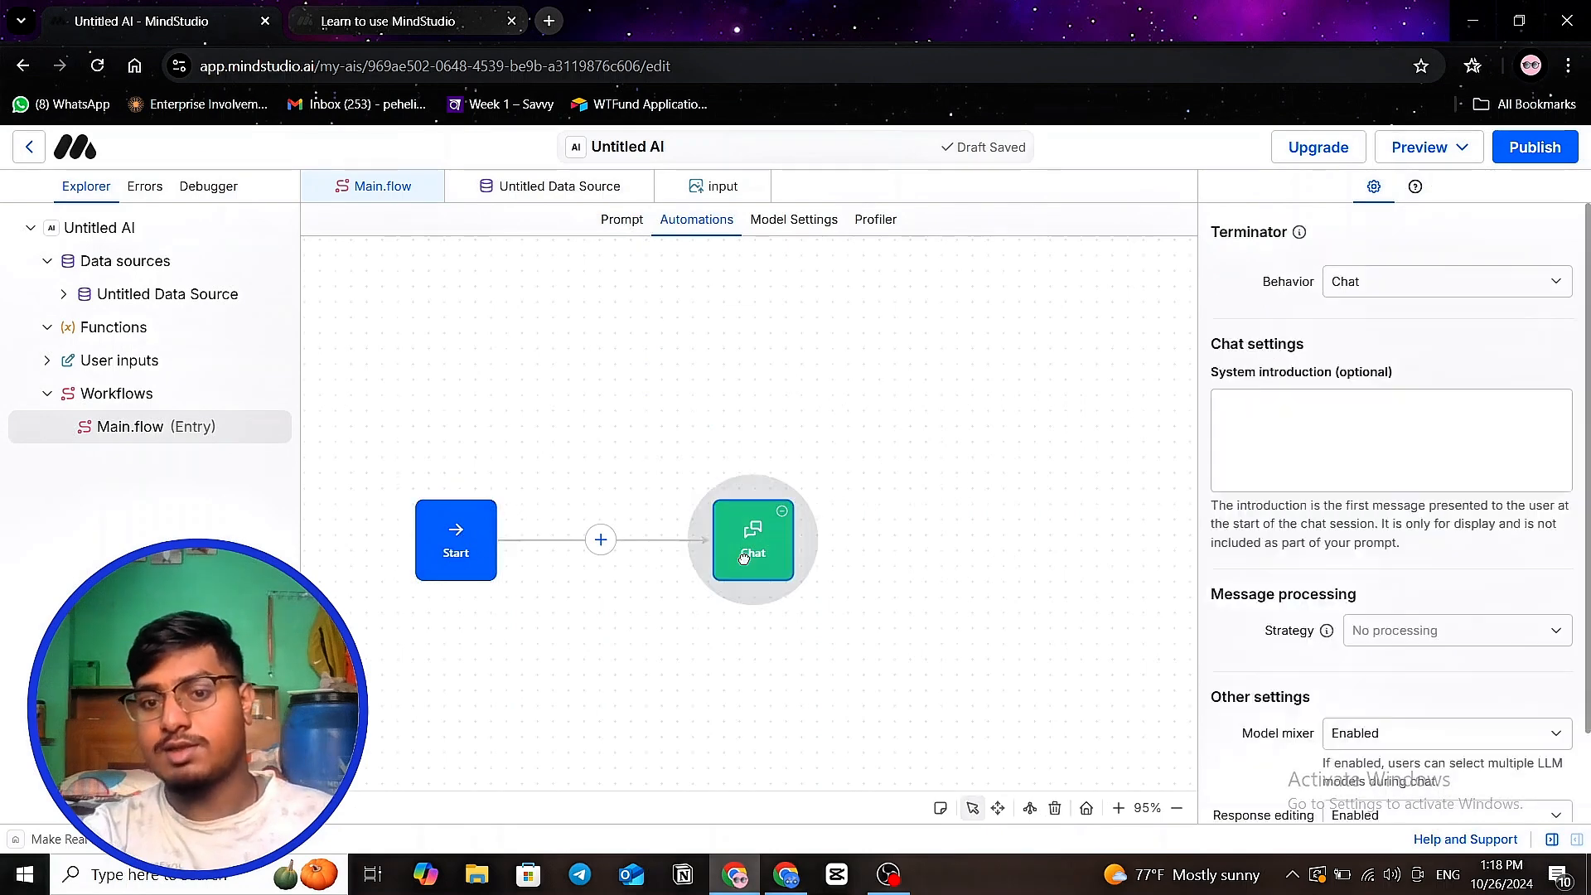
- Try the terminator behaviors Revise document, Data Source explorer and End session, and set the behavior back to Chat
{"action": "left_click", "coordinate": [1419, 280]}
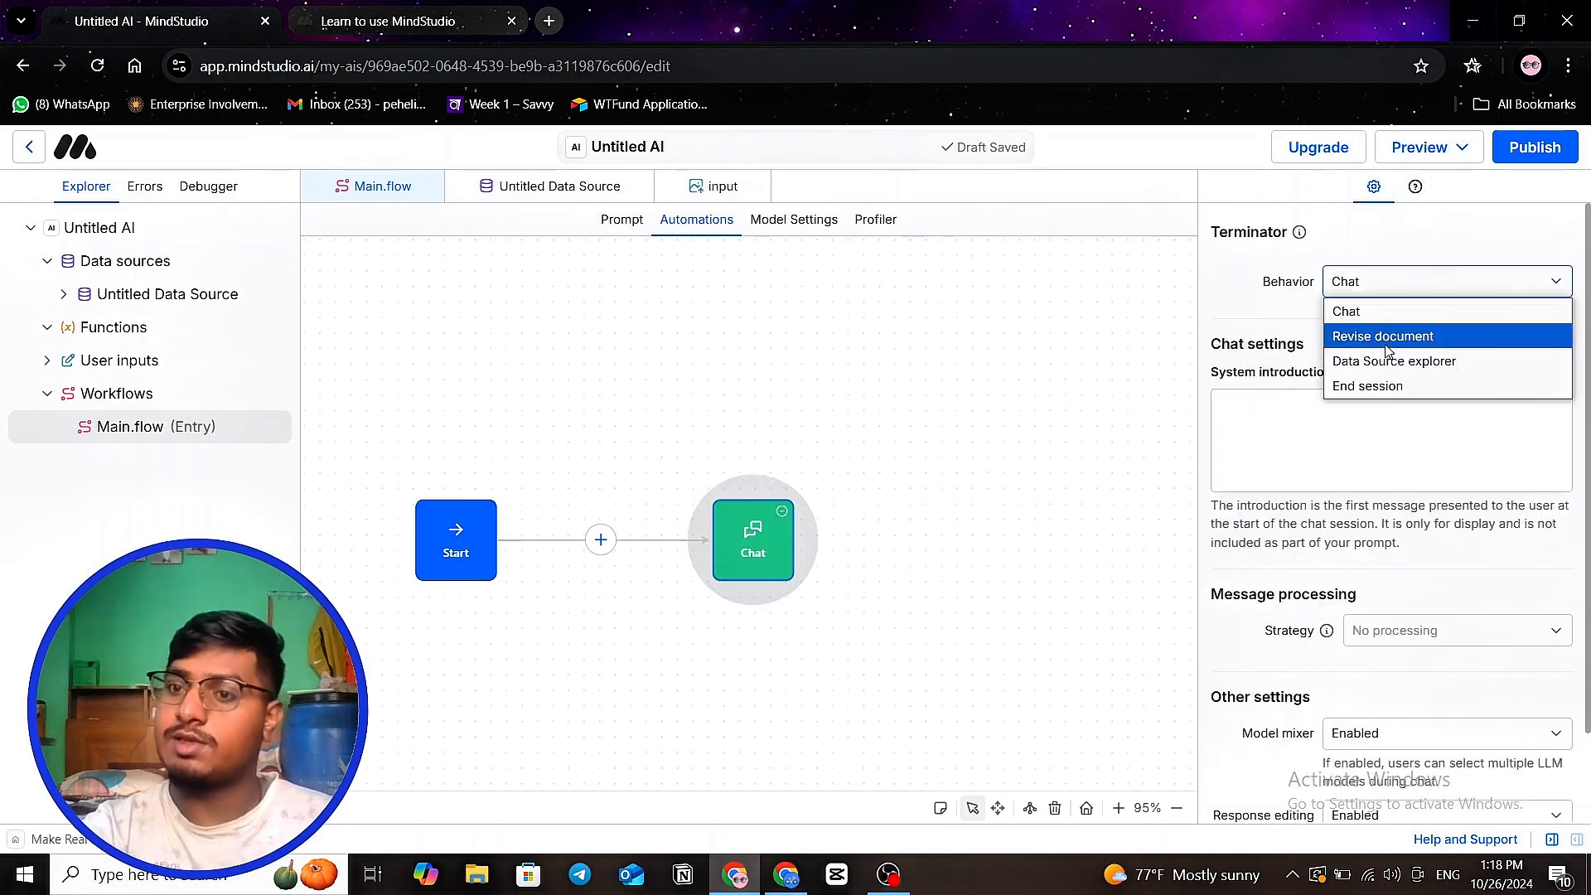
{"action": "left_click", "coordinate": [1383, 336]}
{"action": "left_click", "coordinate": [1396, 290]}
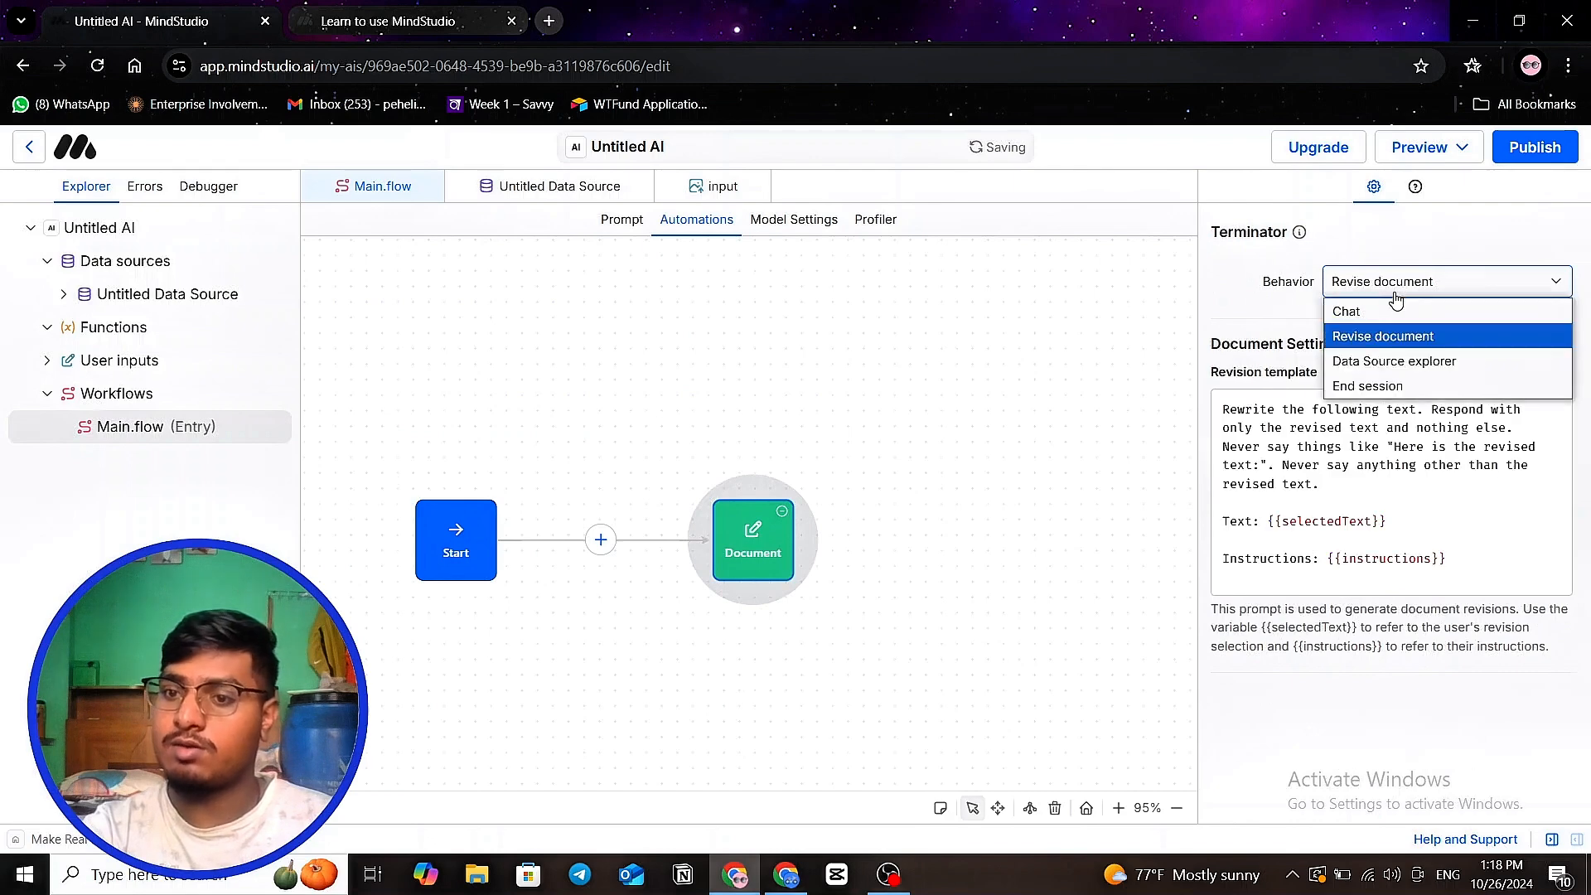
{"action": "left_click", "coordinate": [1375, 361]}
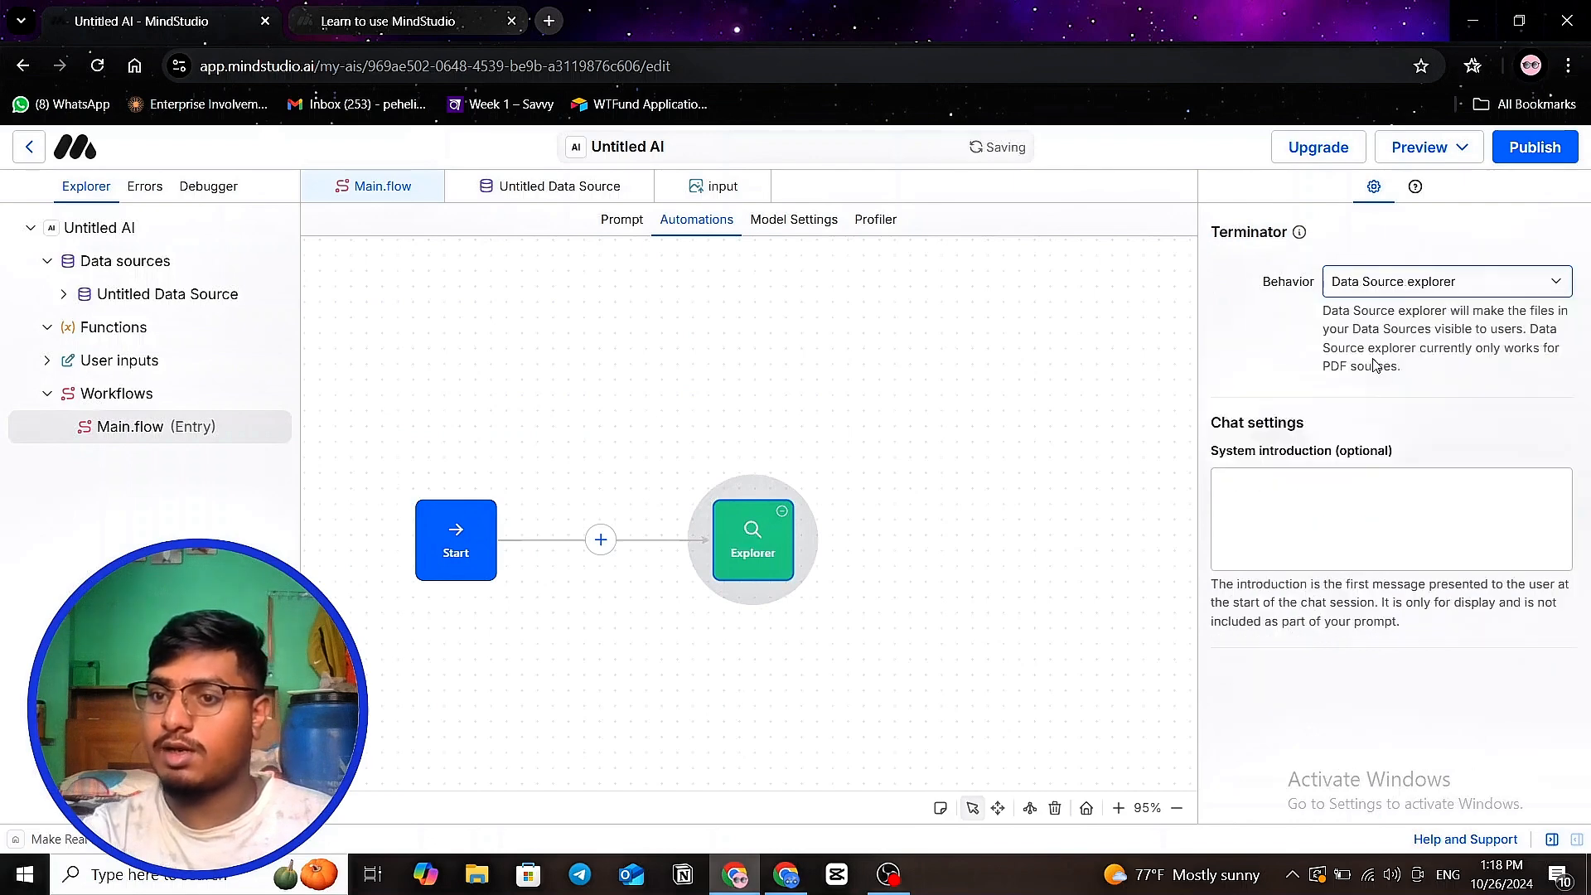
{"action": "left_click", "coordinate": [1416, 281]}
{"action": "left_click", "coordinate": [1391, 359]}
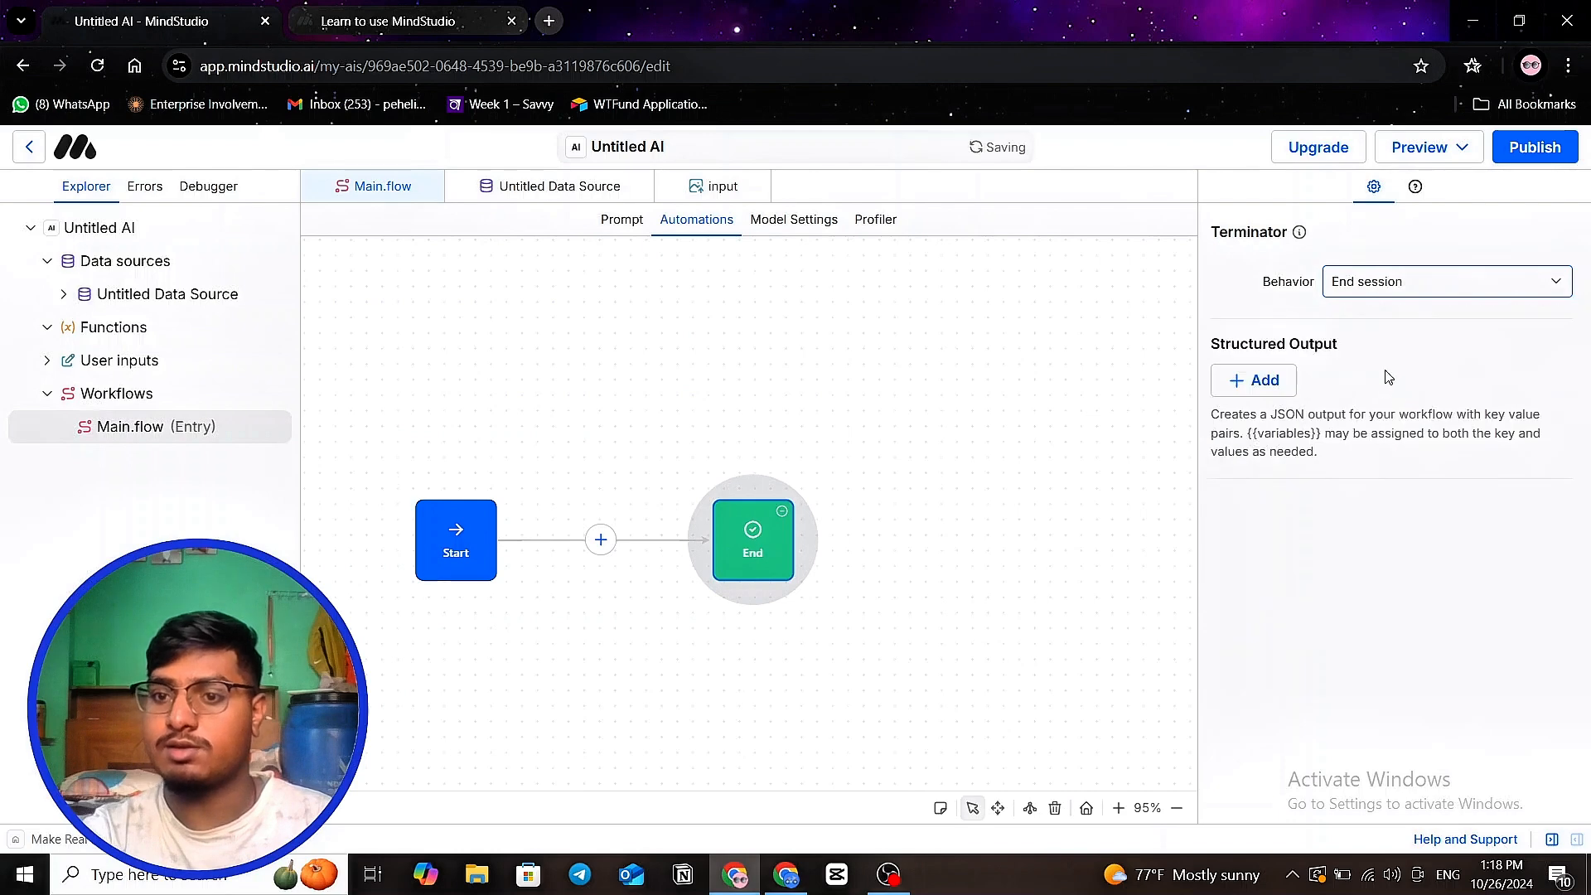
{"action": "left_click", "coordinate": [1394, 283]}
{"action": "left_click", "coordinate": [1386, 308]}
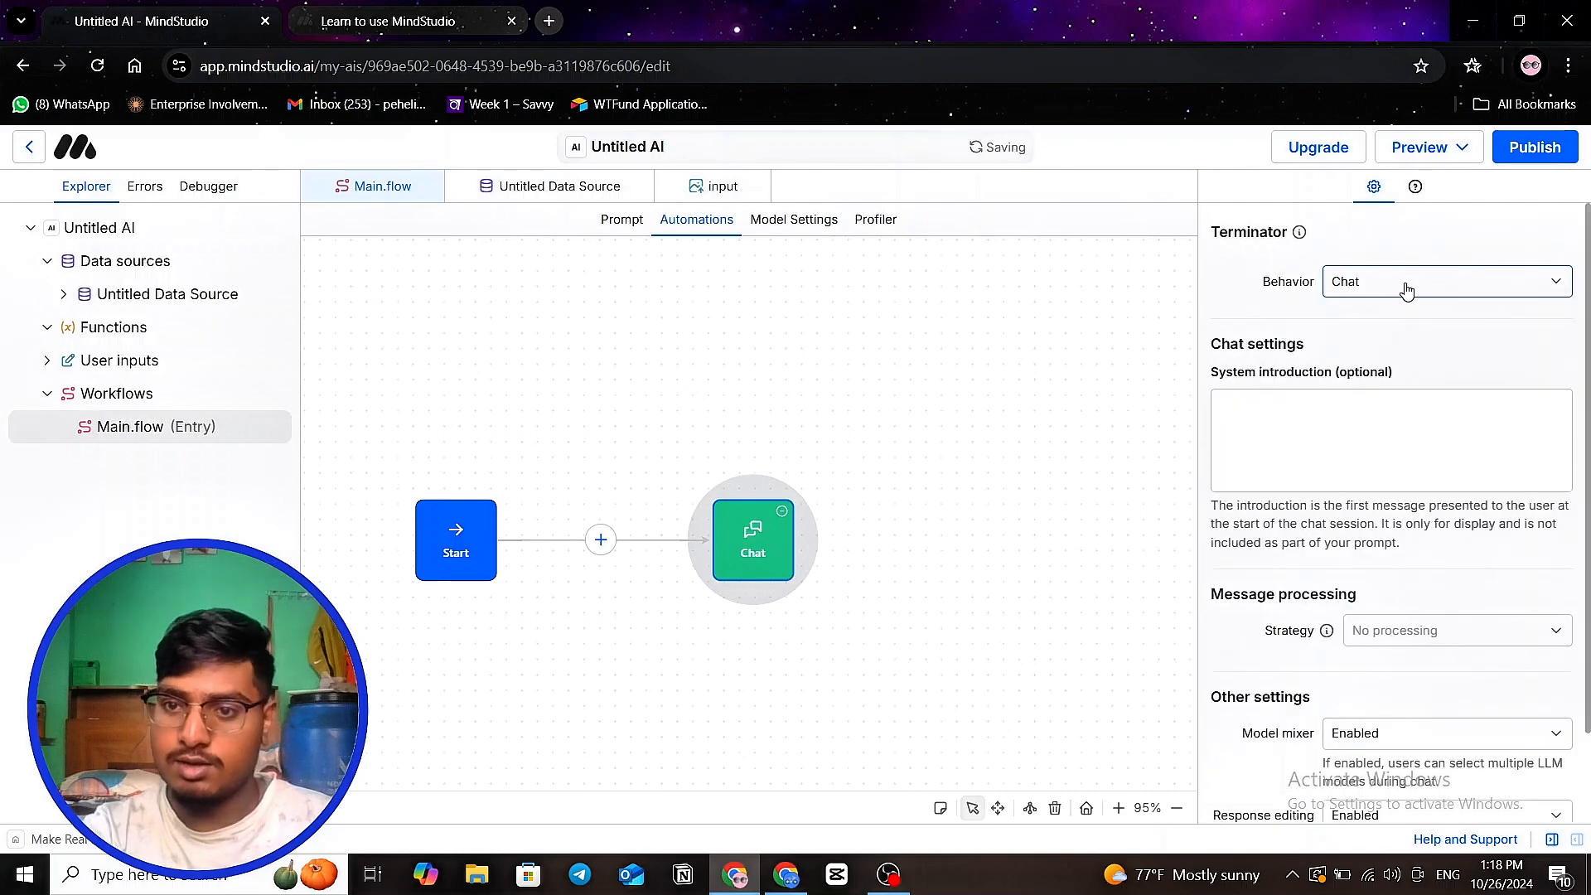
- Cycle the terminator behavior again through Revise document, Data Source explorer and End session, and return it to Chat
{"action": "left_click", "coordinate": [1406, 286]}
{"action": "left_click", "coordinate": [1400, 334]}
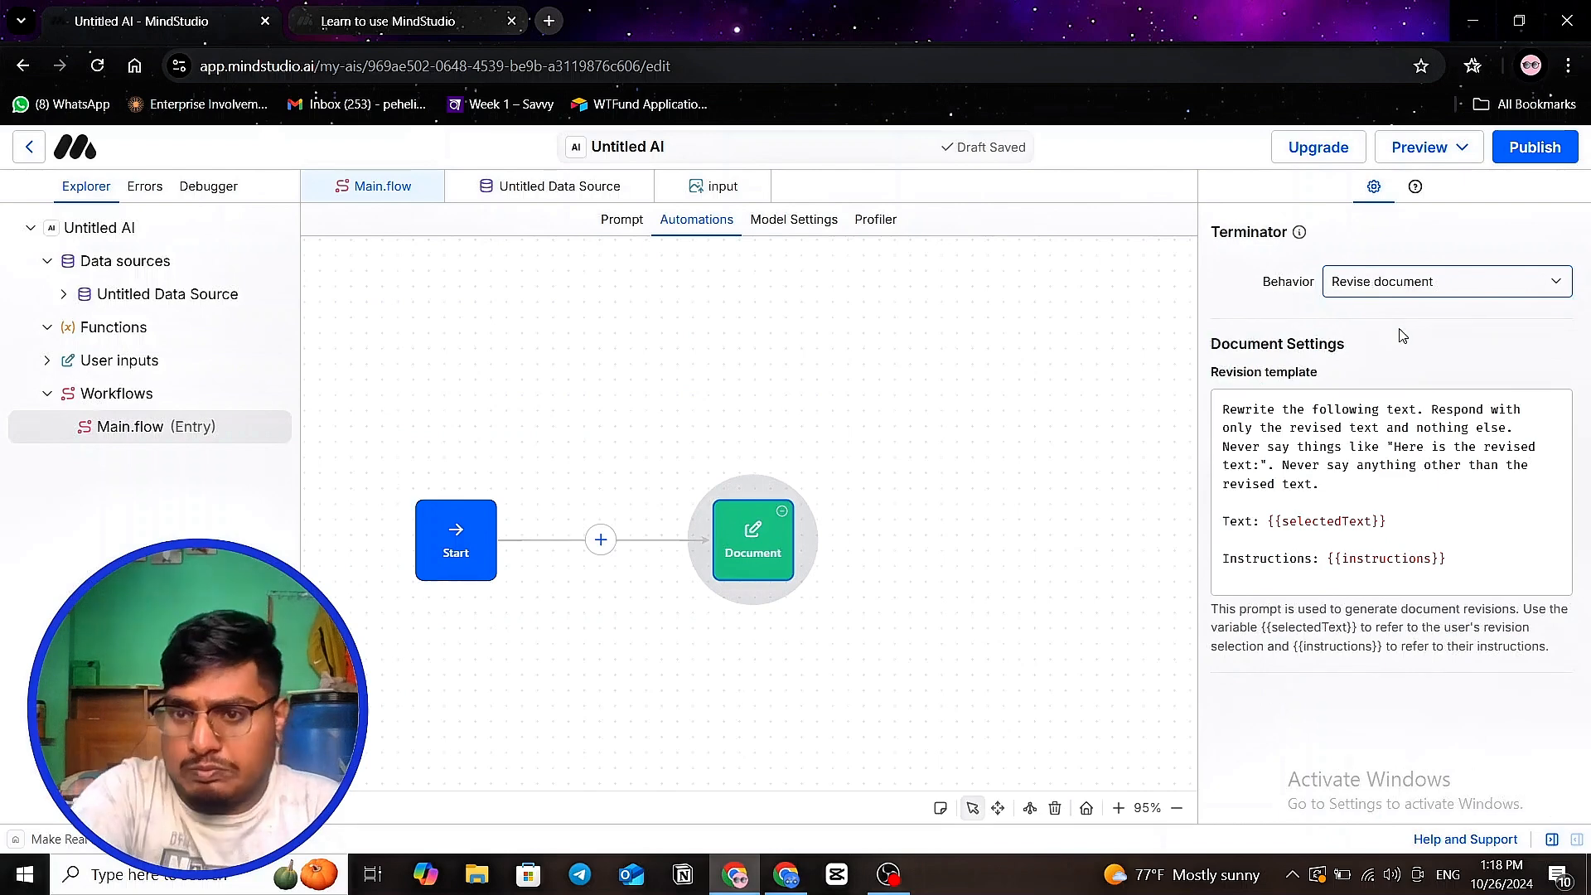
{"action": "left_click", "coordinate": [1408, 291]}
{"action": "left_click", "coordinate": [1416, 360]}
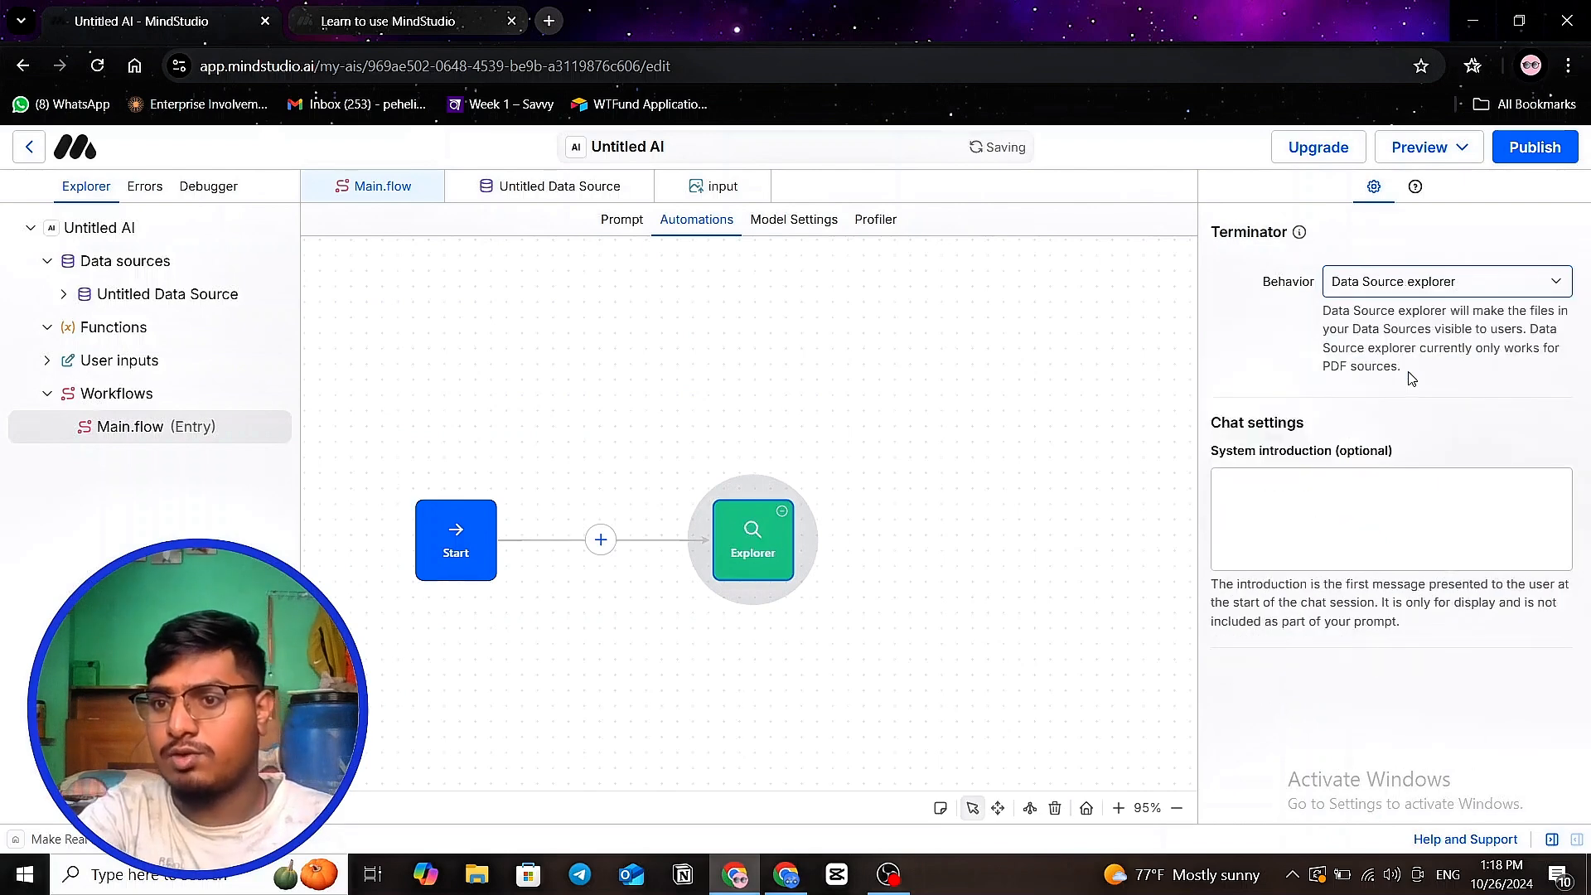
{"action": "left_click", "coordinate": [1406, 290]}
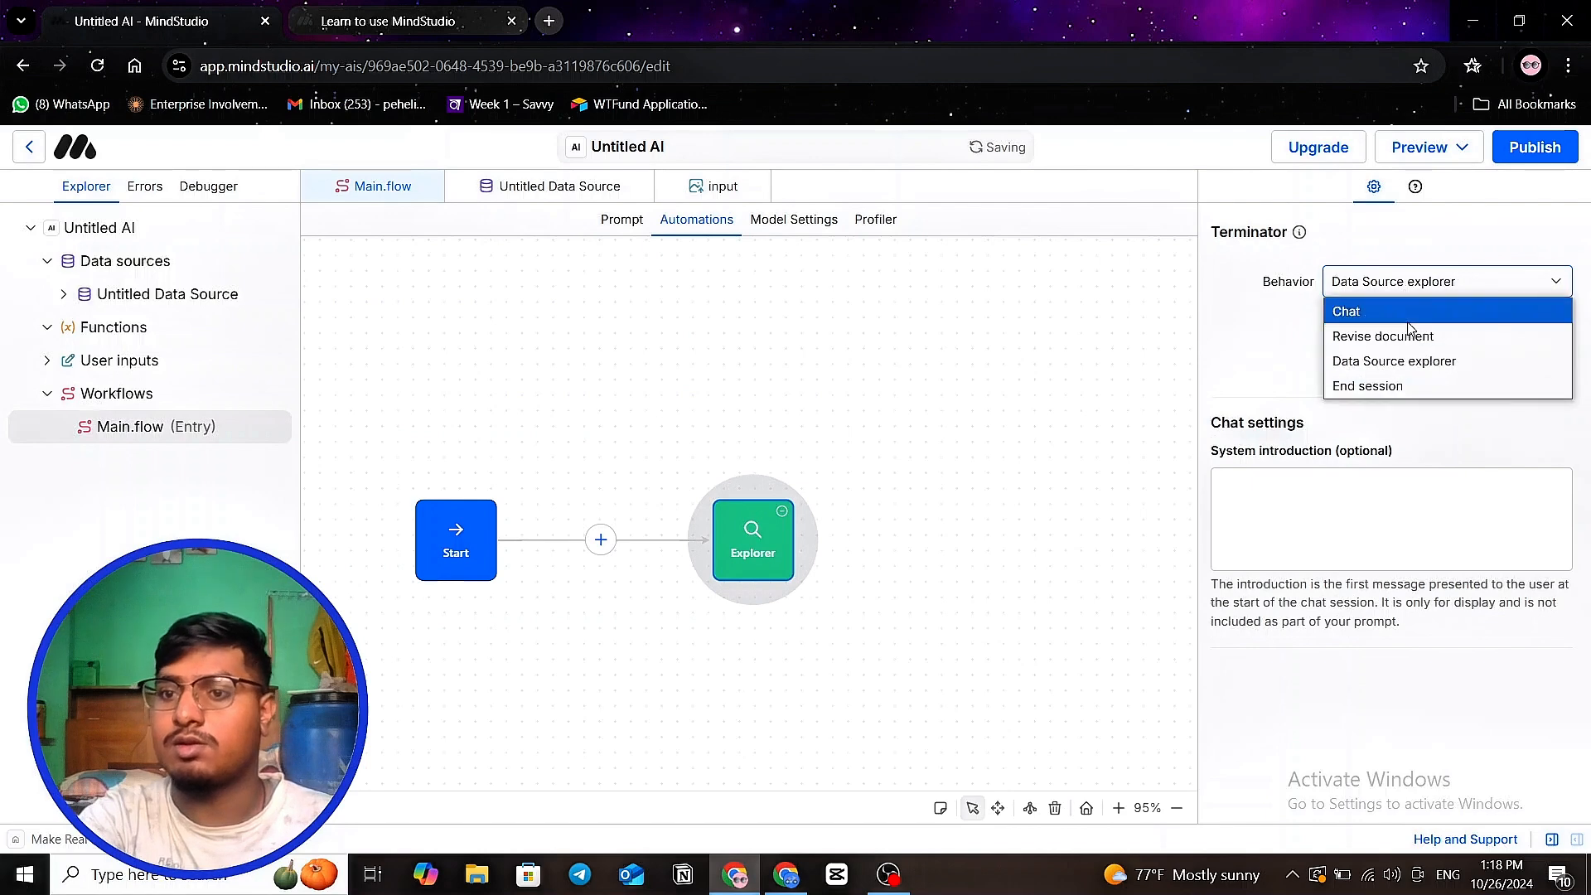
{"action": "left_click", "coordinate": [1409, 386]}
{"action": "left_click", "coordinate": [1401, 290]}
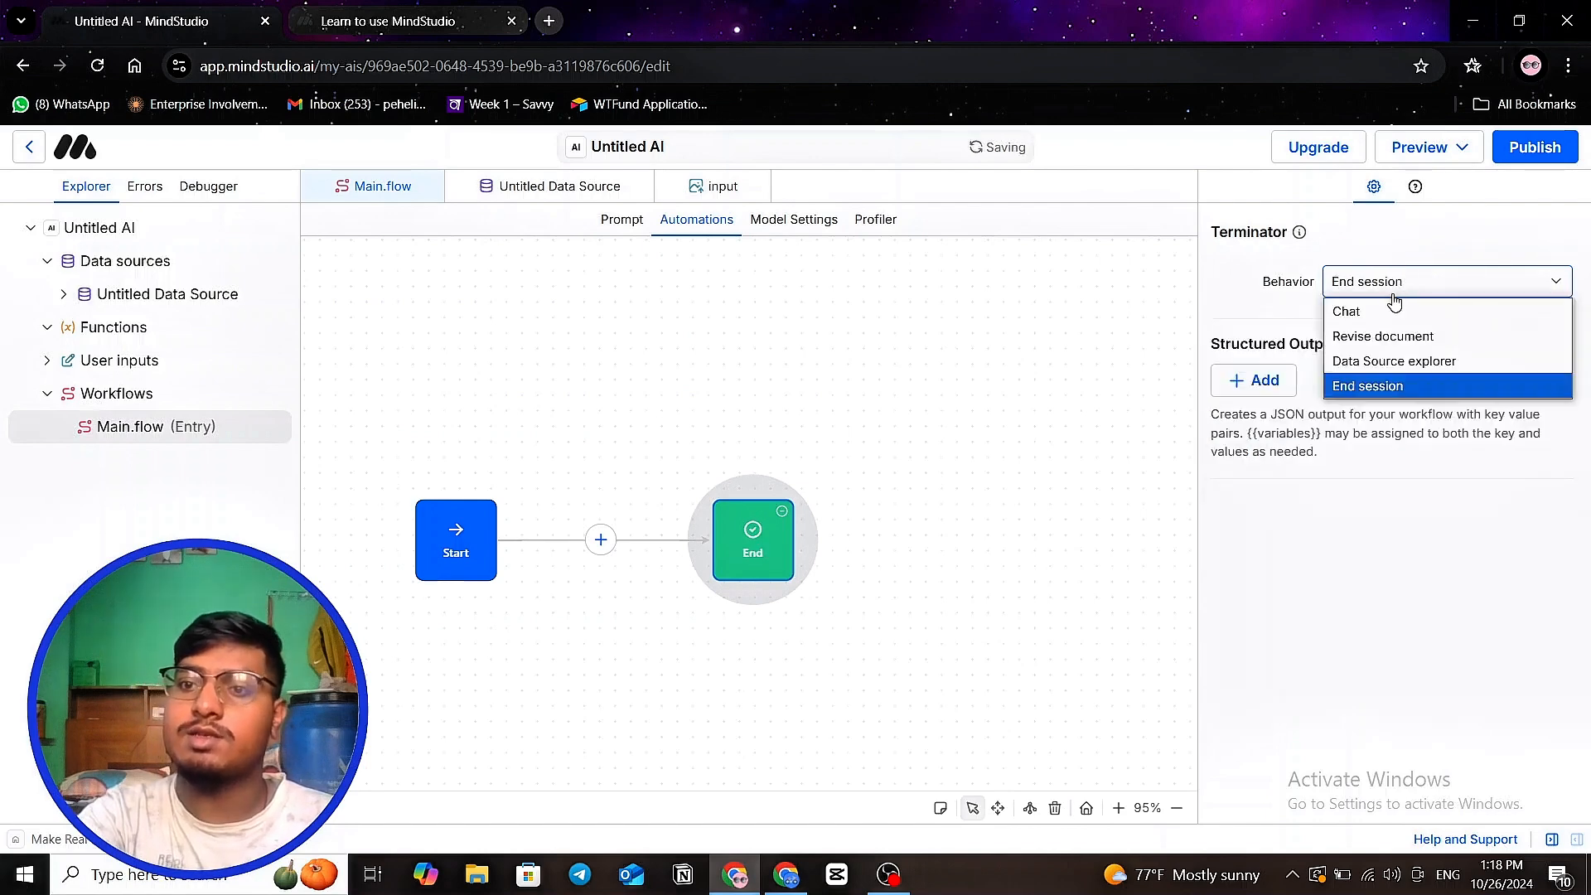
{"action": "left_click", "coordinate": [1394, 292]}
{"action": "left_click", "coordinate": [1392, 291]}
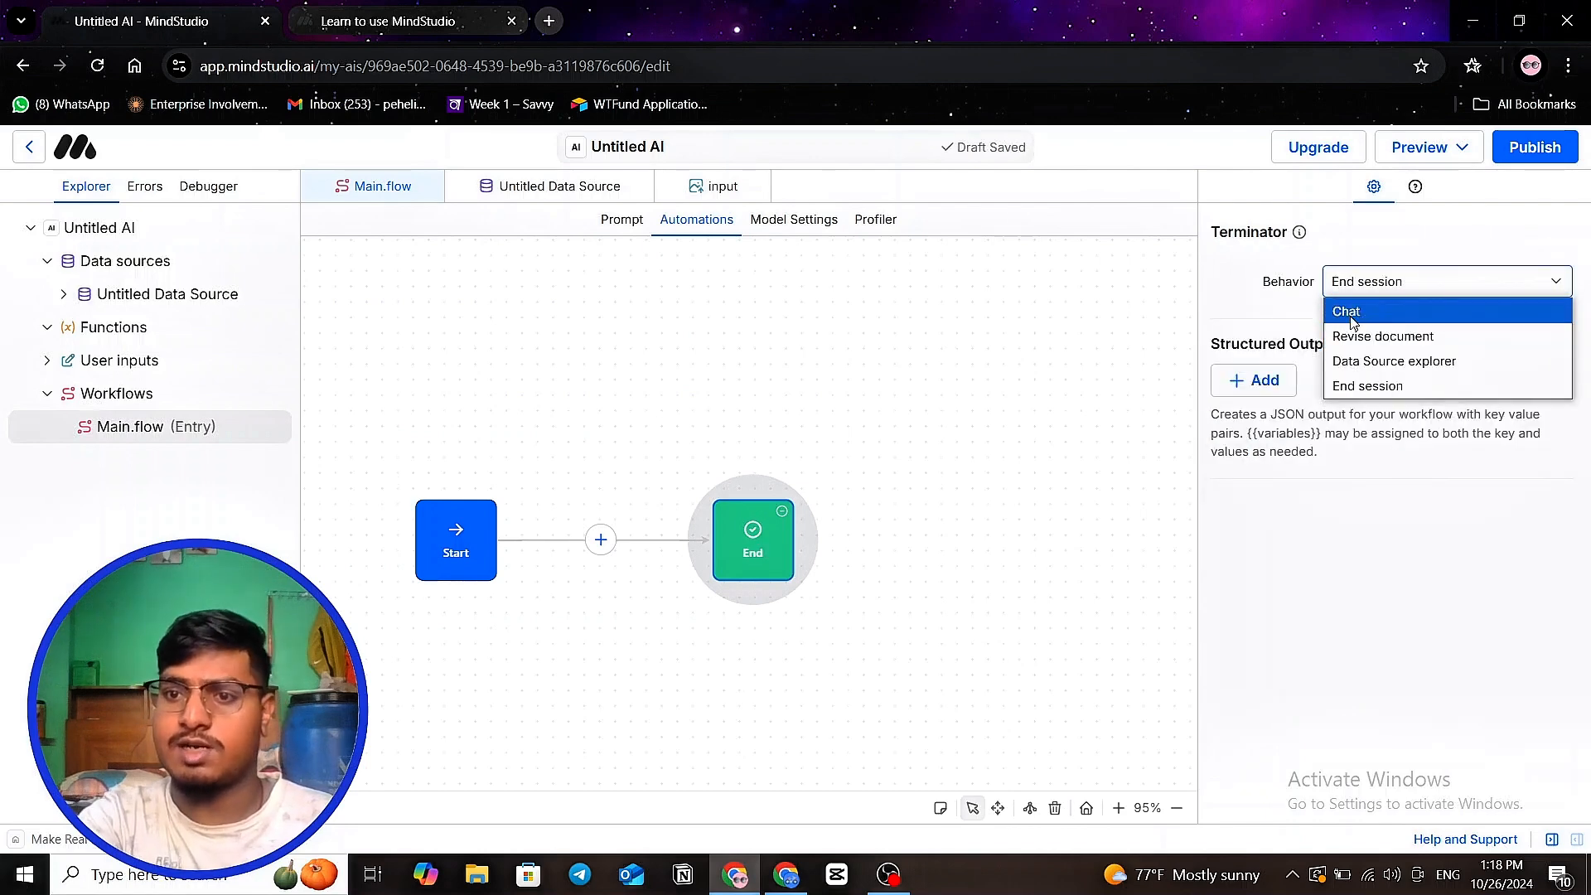
{"action": "left_click", "coordinate": [1350, 315]}
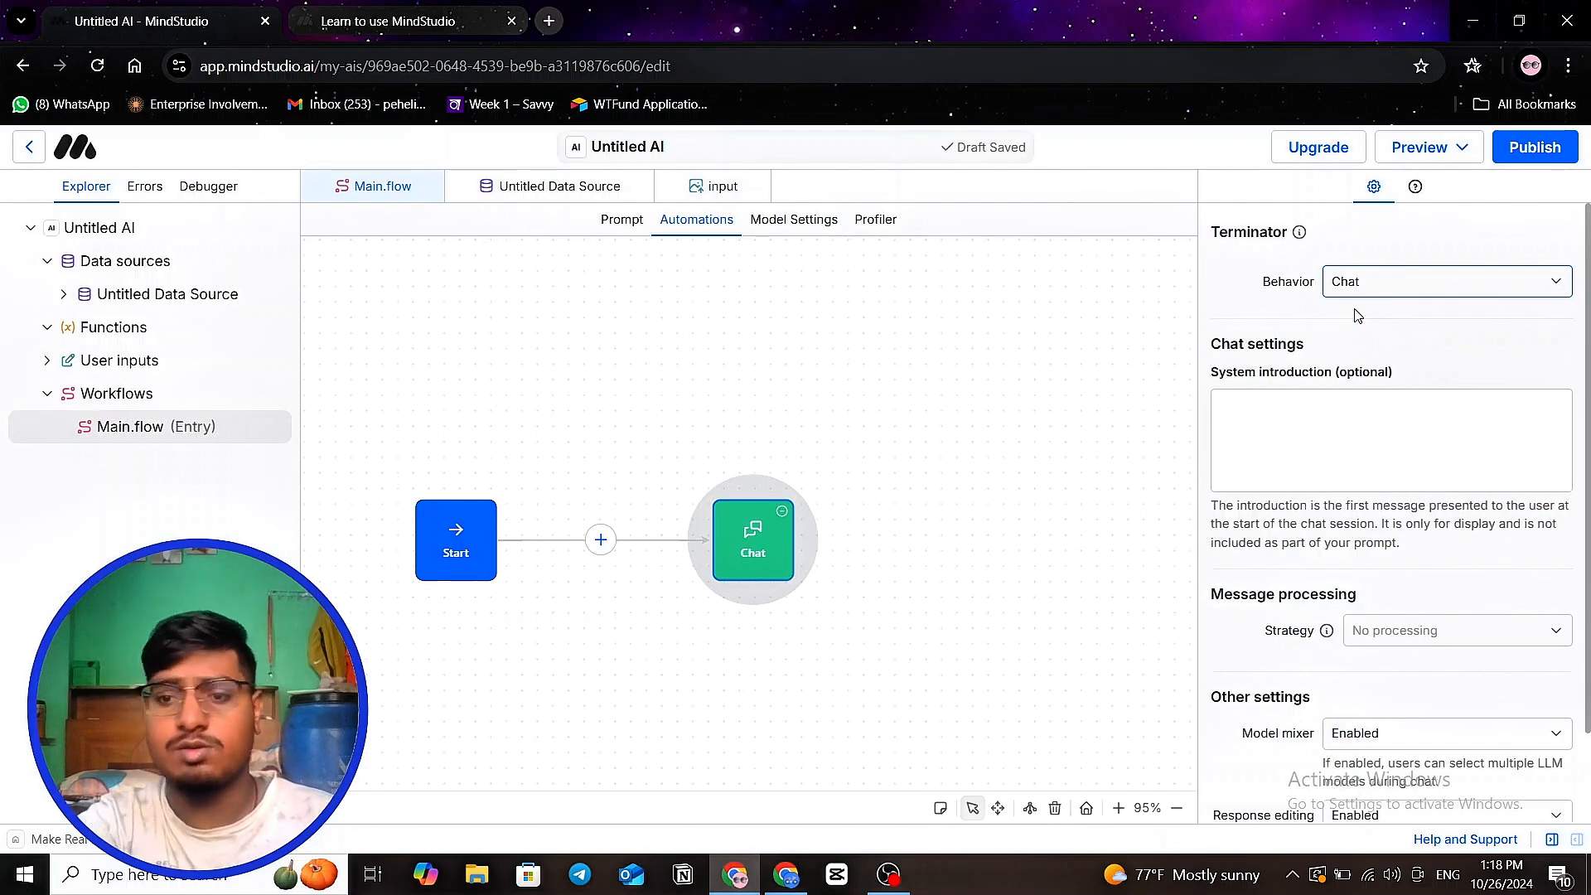
- Examine the block types that can be inserted between the Start and Chat blocks without adding one
{"action": "left_click", "coordinate": [589, 555]}
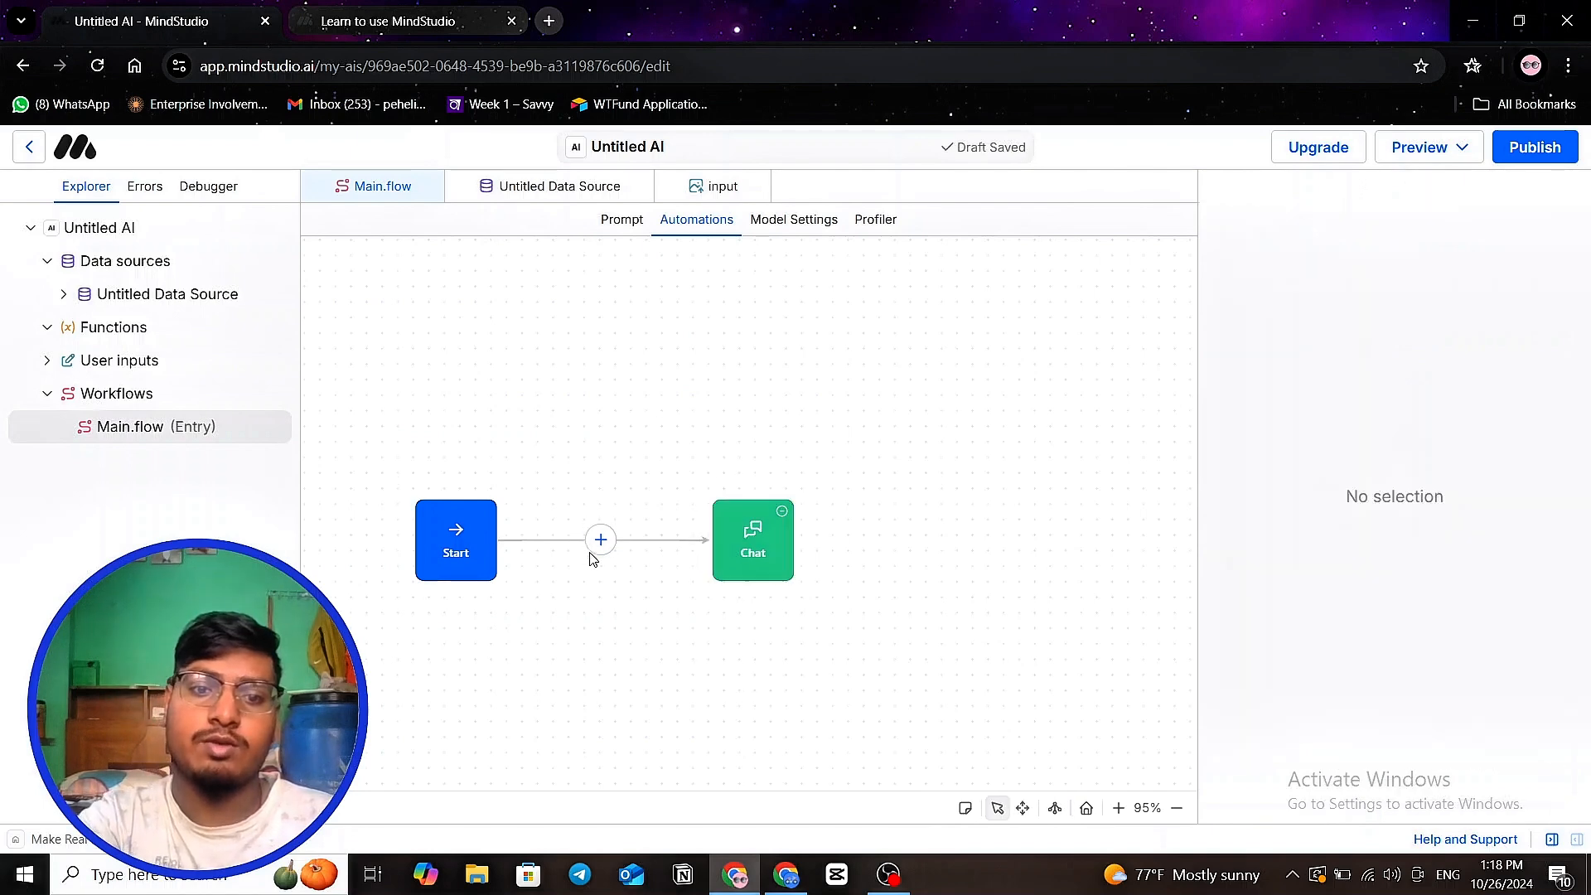
{"action": "left_click", "coordinate": [599, 539]}
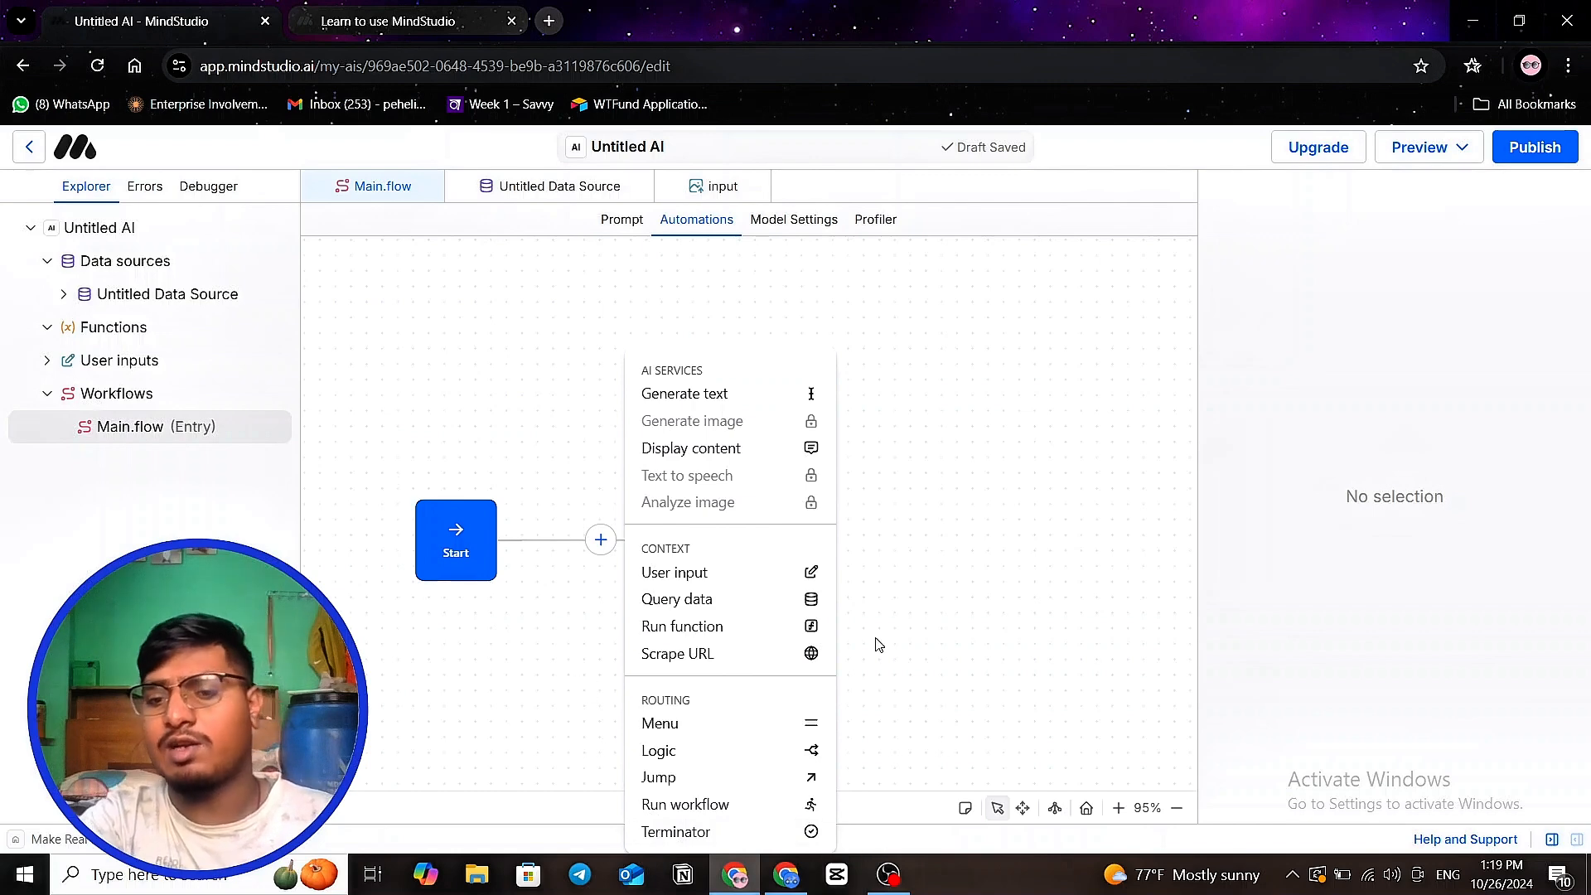
{"action": "left_click", "coordinate": [1005, 637]}
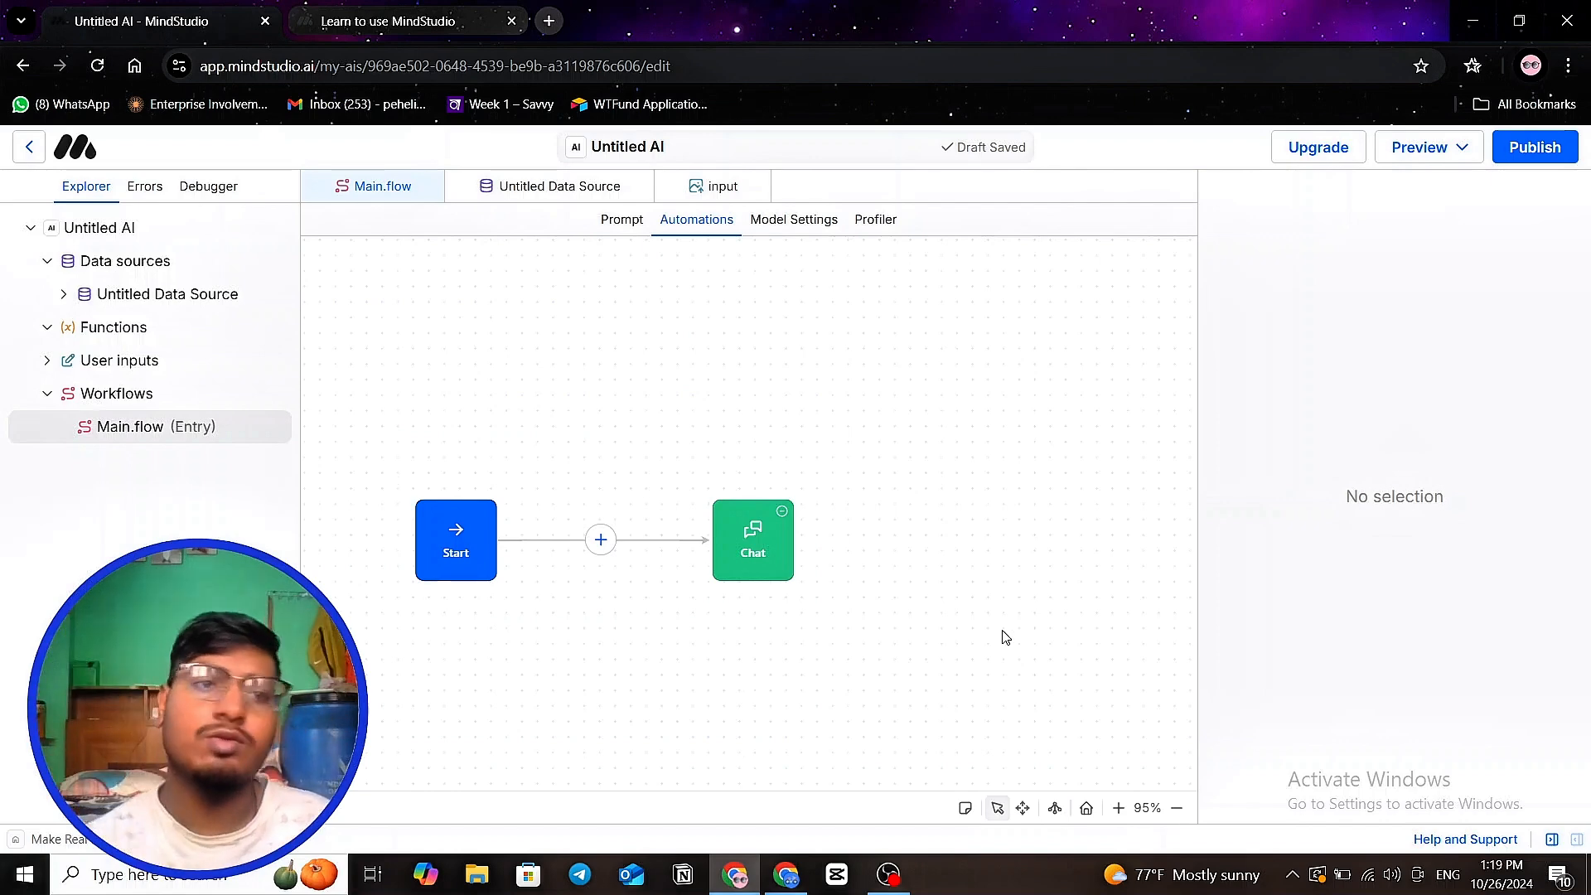
{"action": "scroll", "coordinate": [1067, 598], "scroll_direction": "down", "scroll_amount": 7}
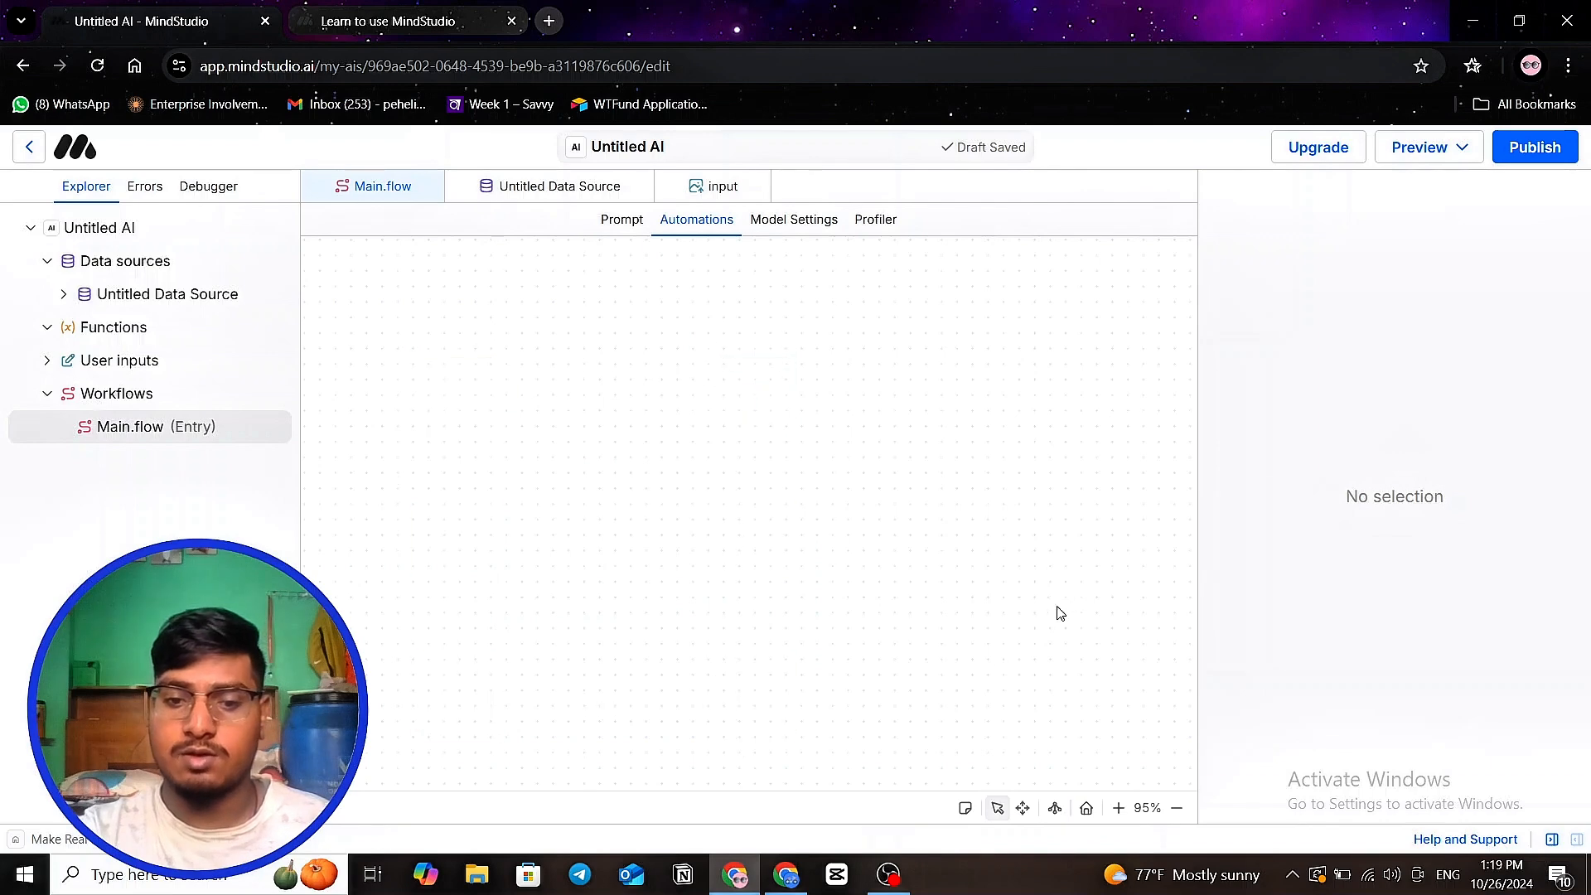
- Switch to the other Chrome window and open the MindStudio workspace's list of published AIs
{"action": "left_click", "coordinate": [783, 876]}
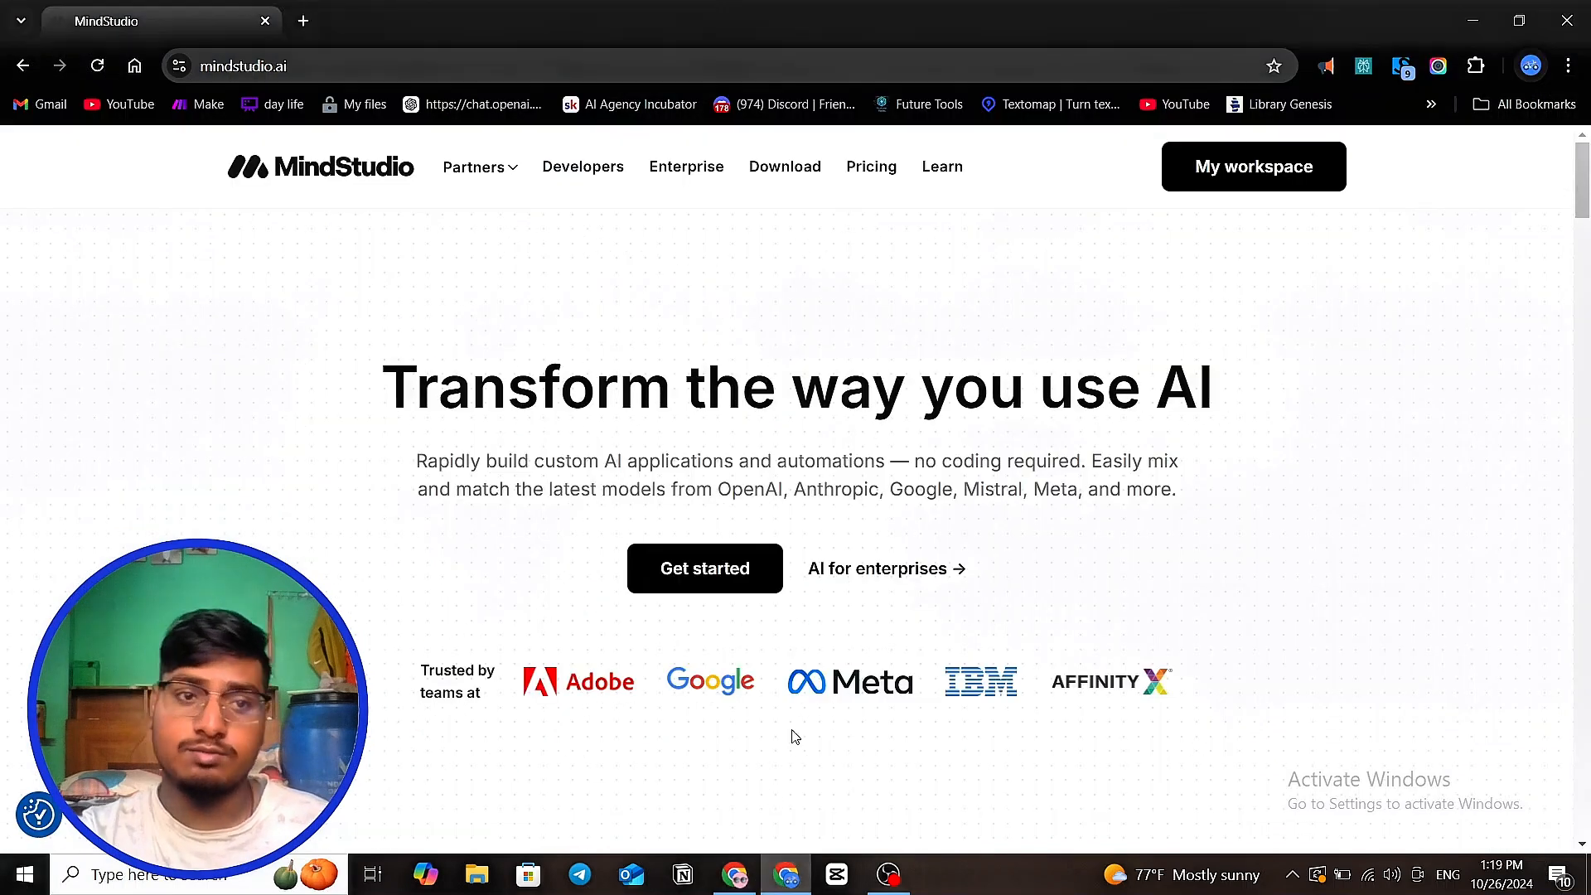
{"action": "left_click", "coordinate": [1299, 163]}
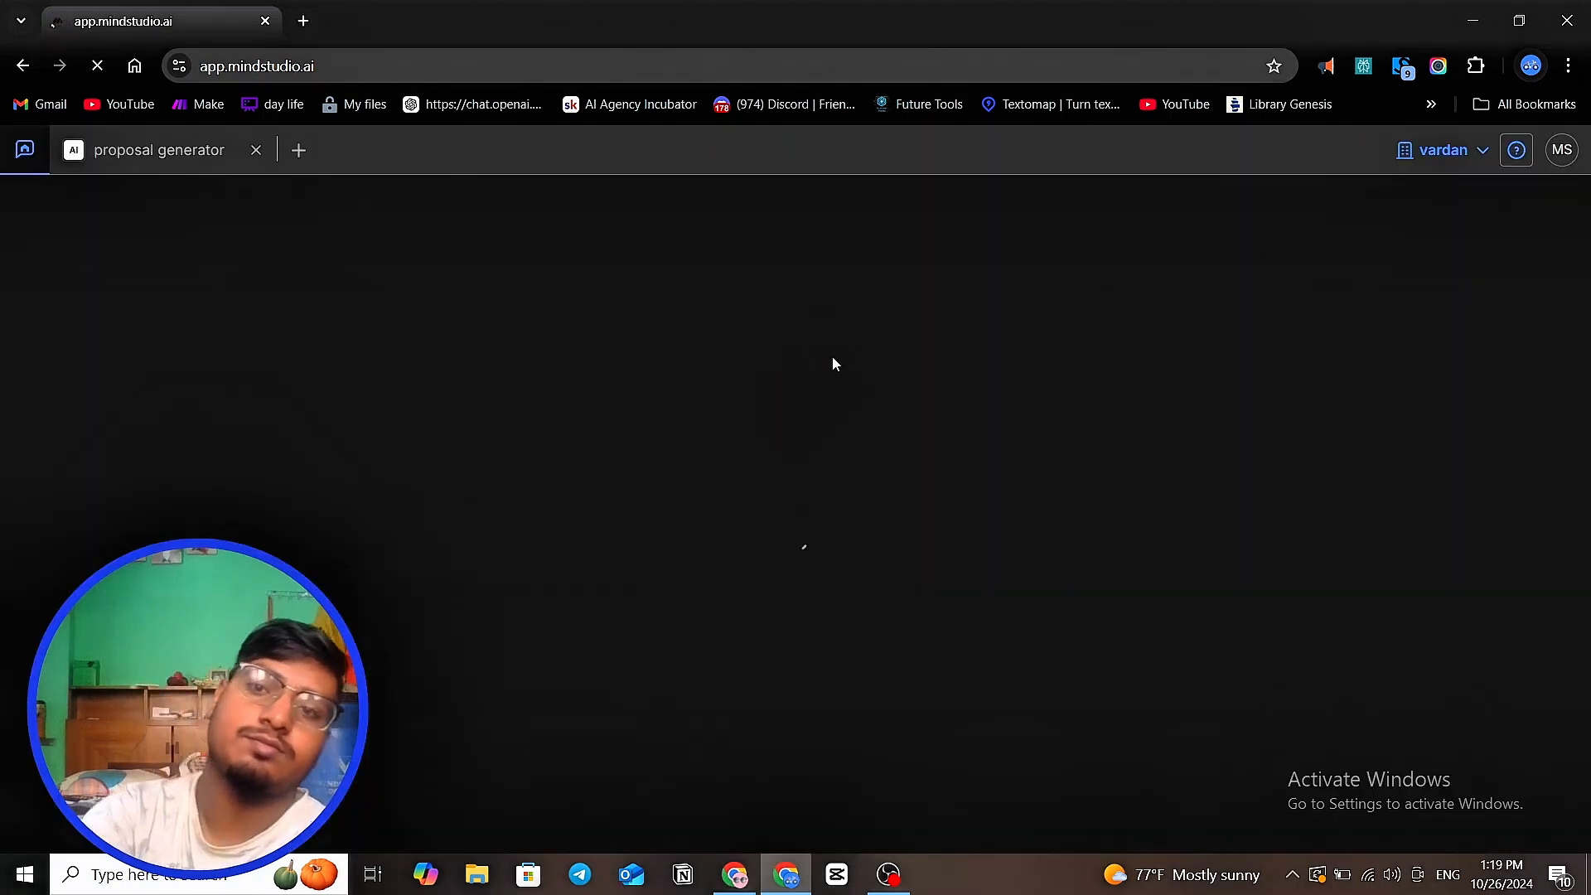
{"action": "left_click", "coordinate": [299, 150]}
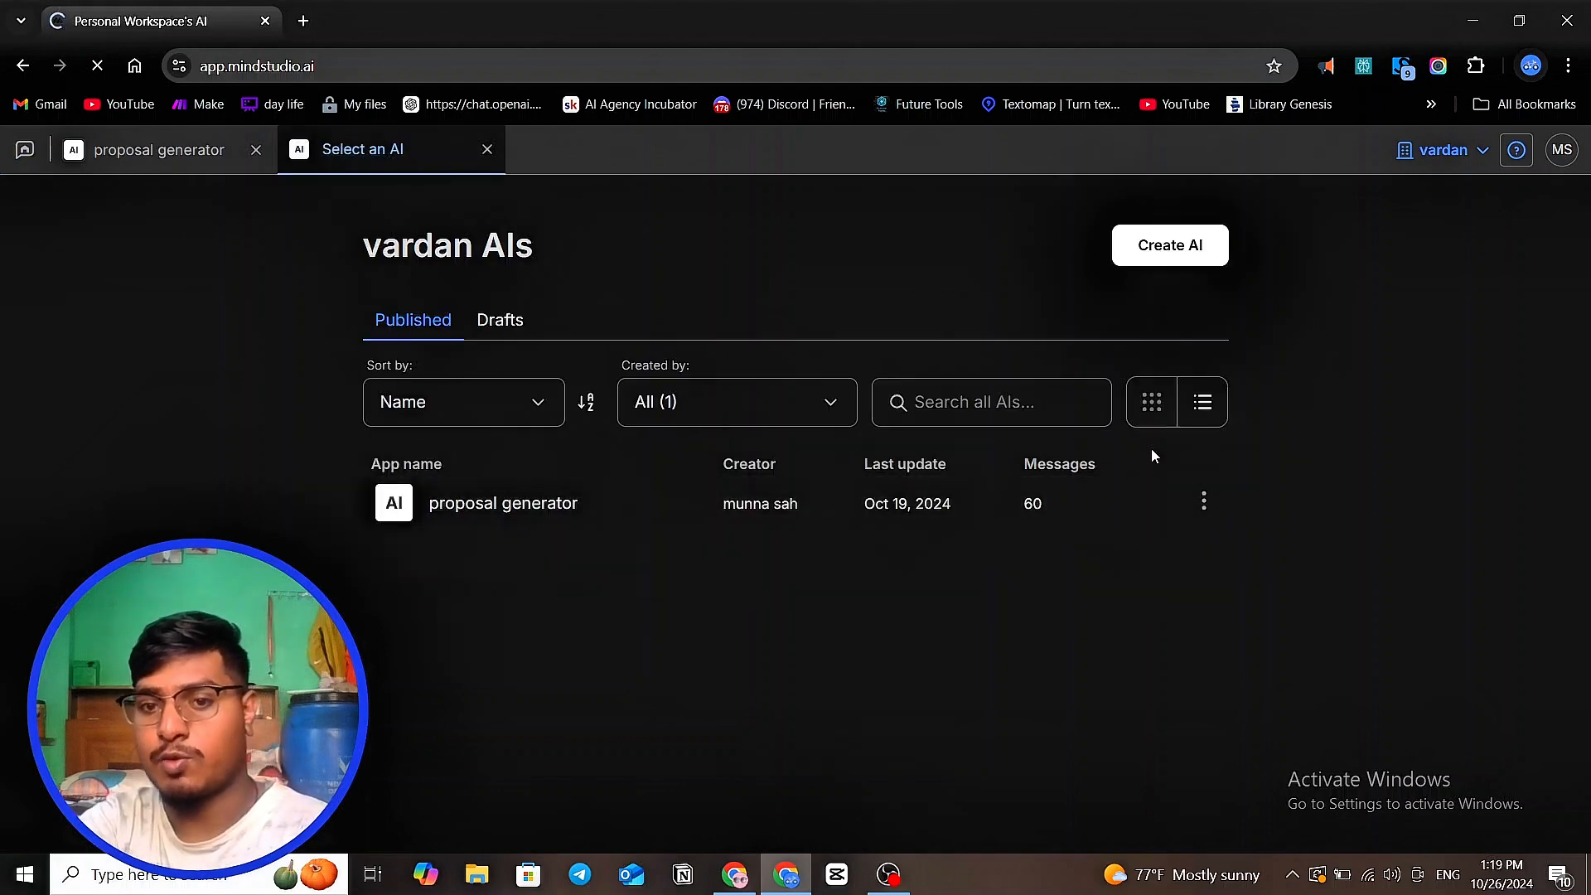
- Look over the sorting, creator filter and search options of the published AIs list
{"action": "left_click", "coordinate": [461, 412]}
{"action": "left_click", "coordinate": [767, 386]}
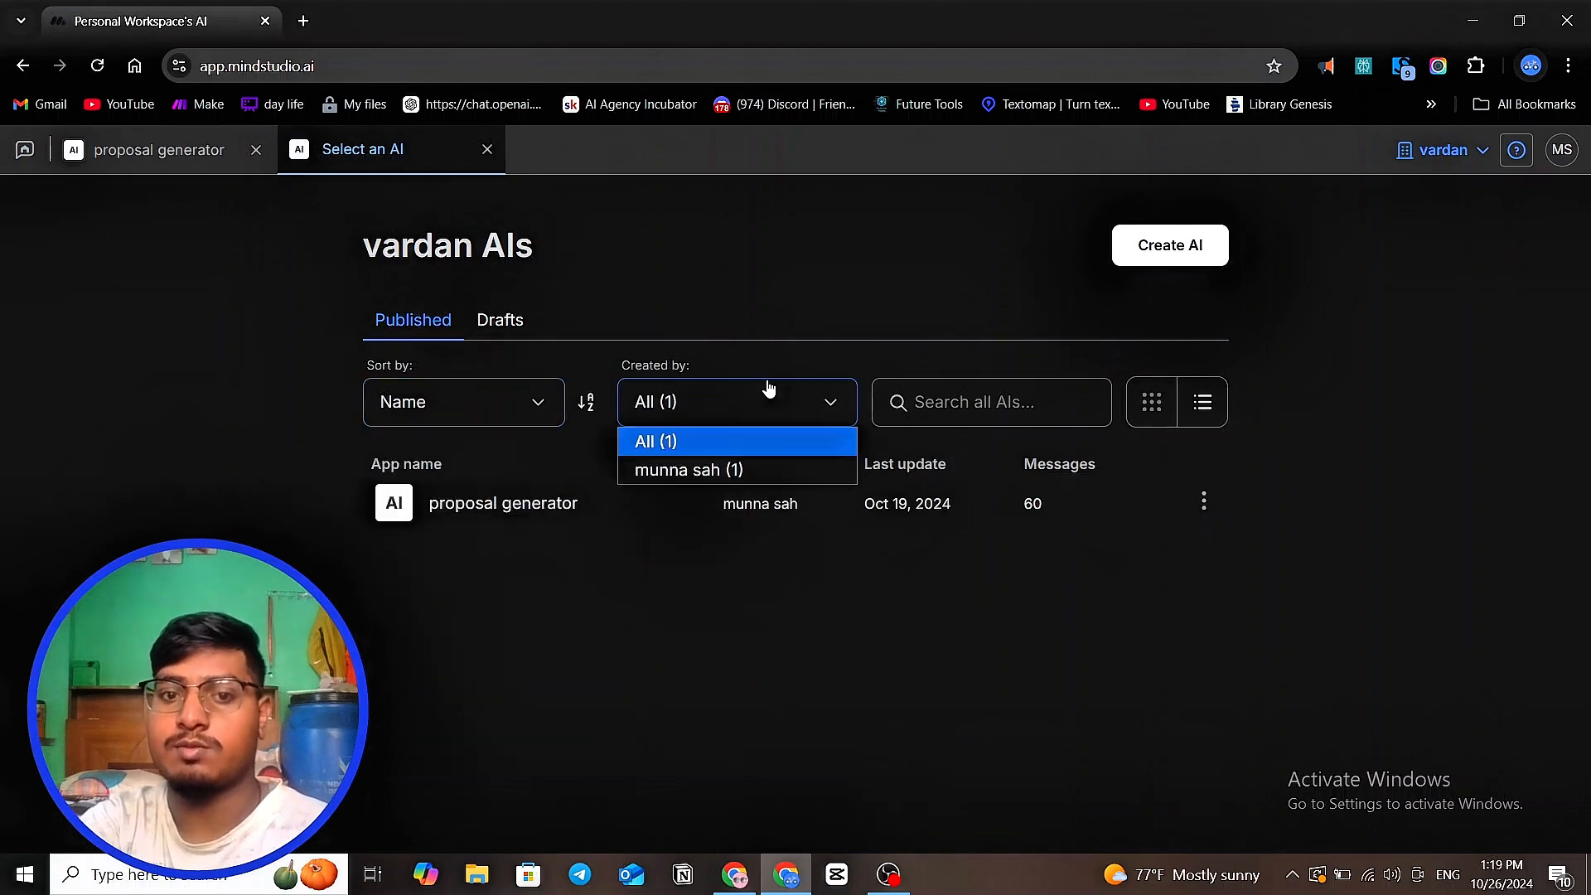
{"action": "left_click", "coordinate": [1011, 401]}
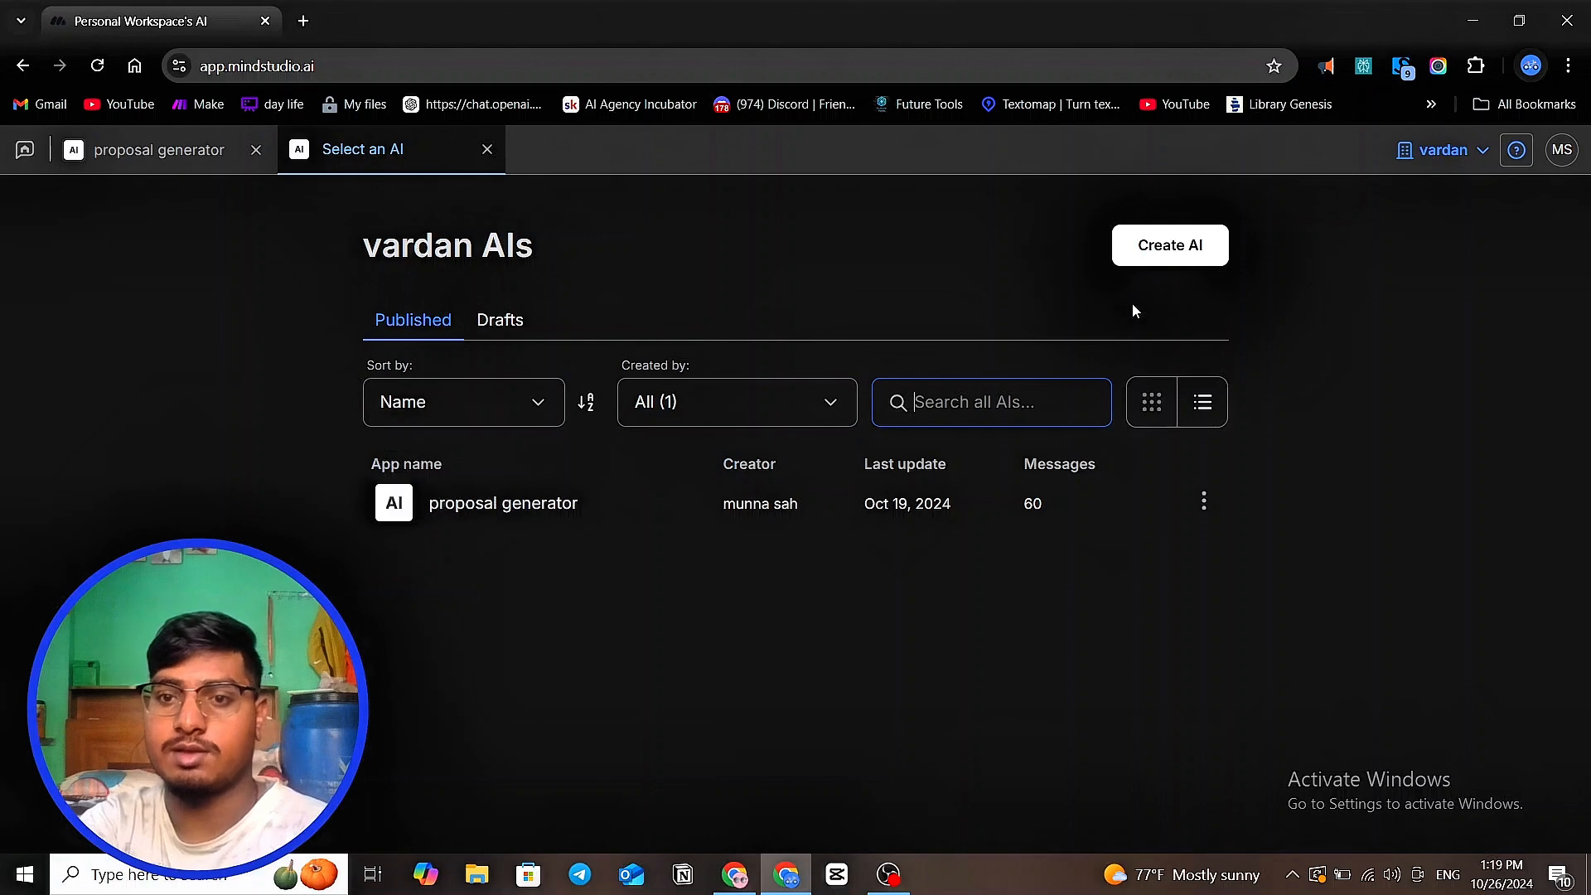
- Create a new AI from scratch using the Generate prompt option
{"action": "left_click", "coordinate": [1149, 248]}
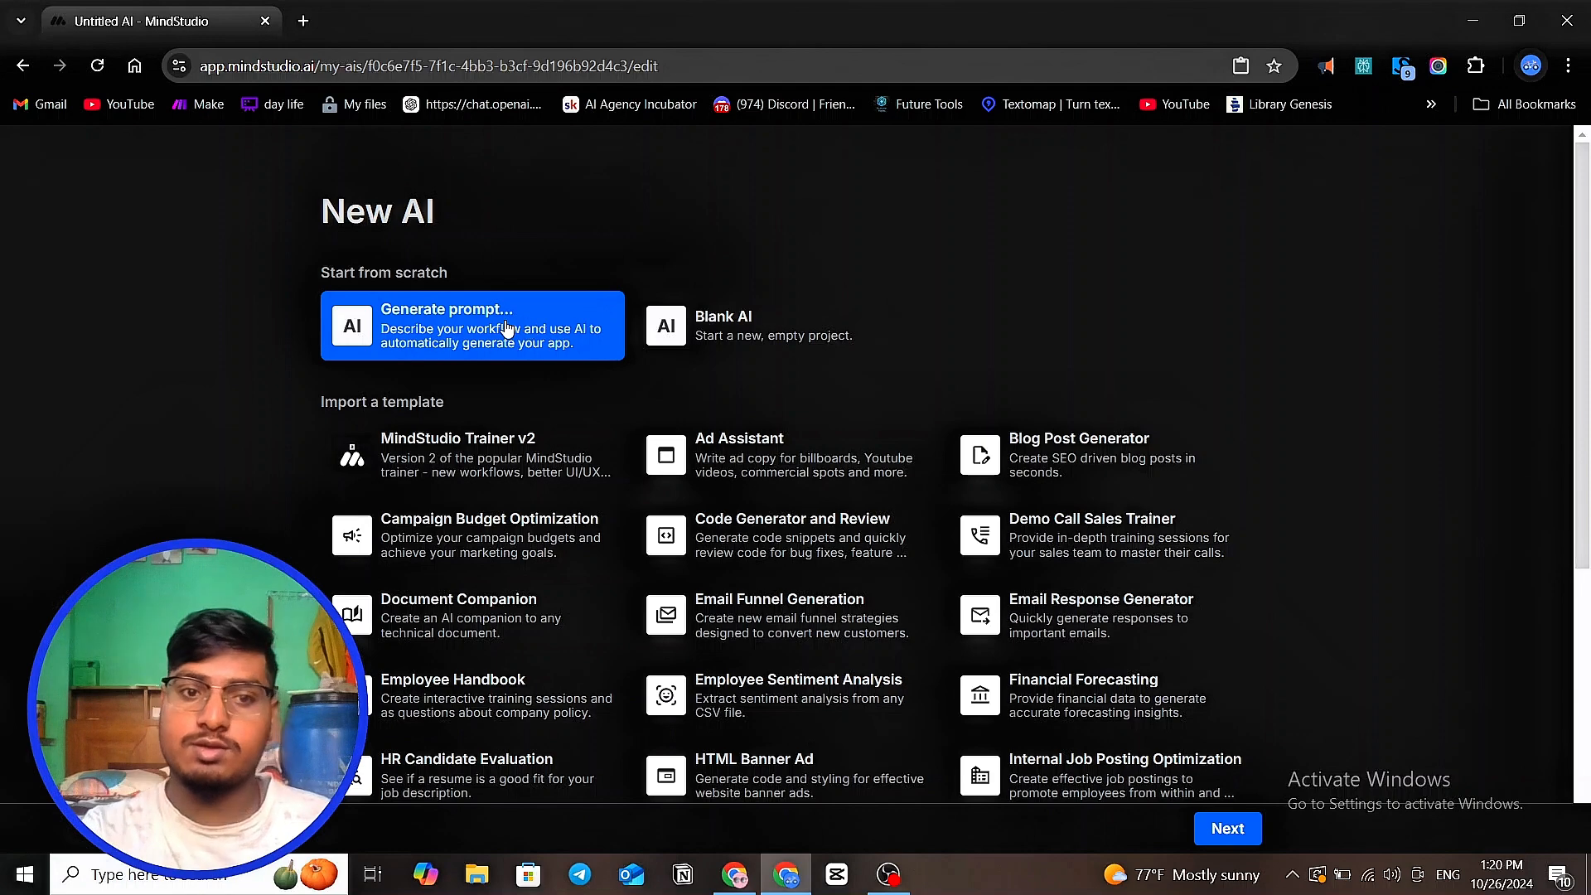
{"action": "left_click", "coordinate": [1221, 829]}
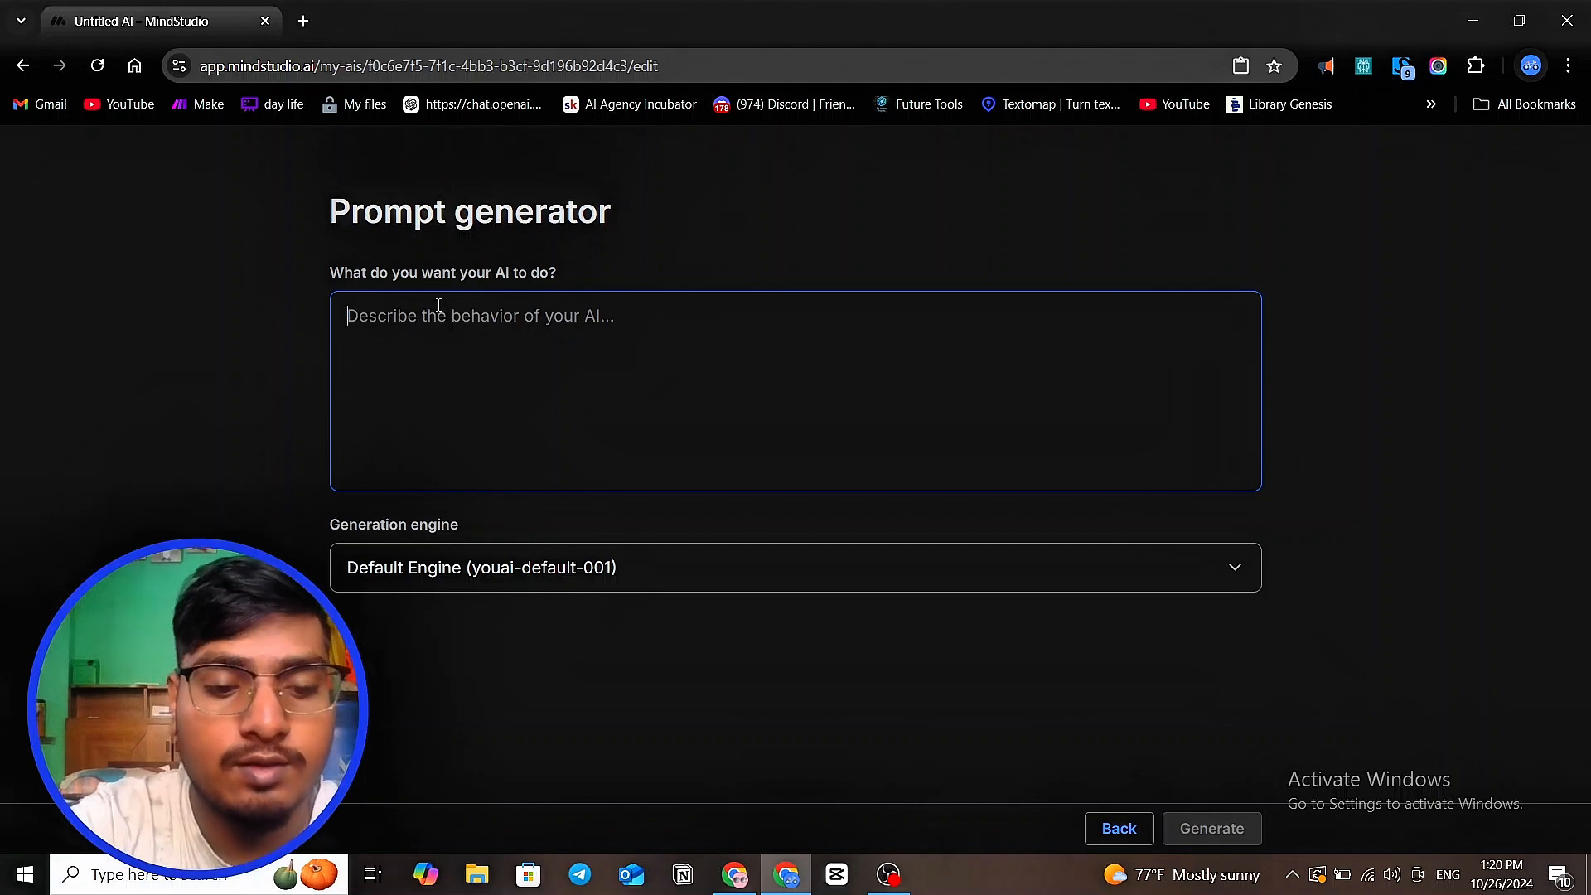
- Describe the AI's behavior as "assistance have to generate the youtube video title , discription , hastags ,"
{"action": "type", "text": "asii"}
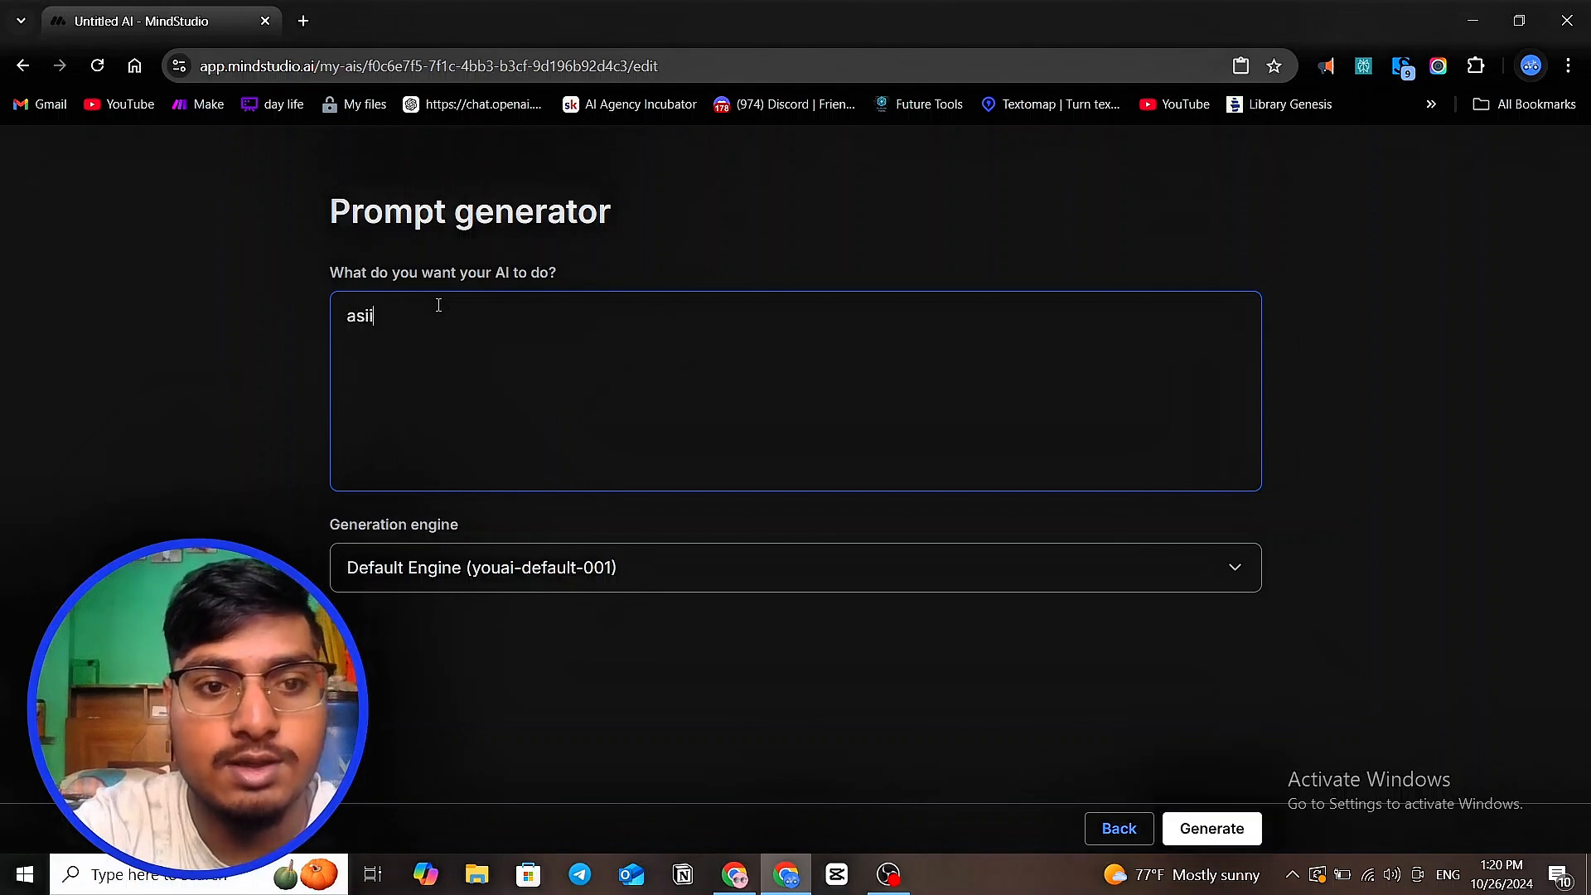
{"action": "key", "text": "BackSpace"}
{"action": "key", "text": "BackSpace"}
{"action": "type", "text": "sis"}
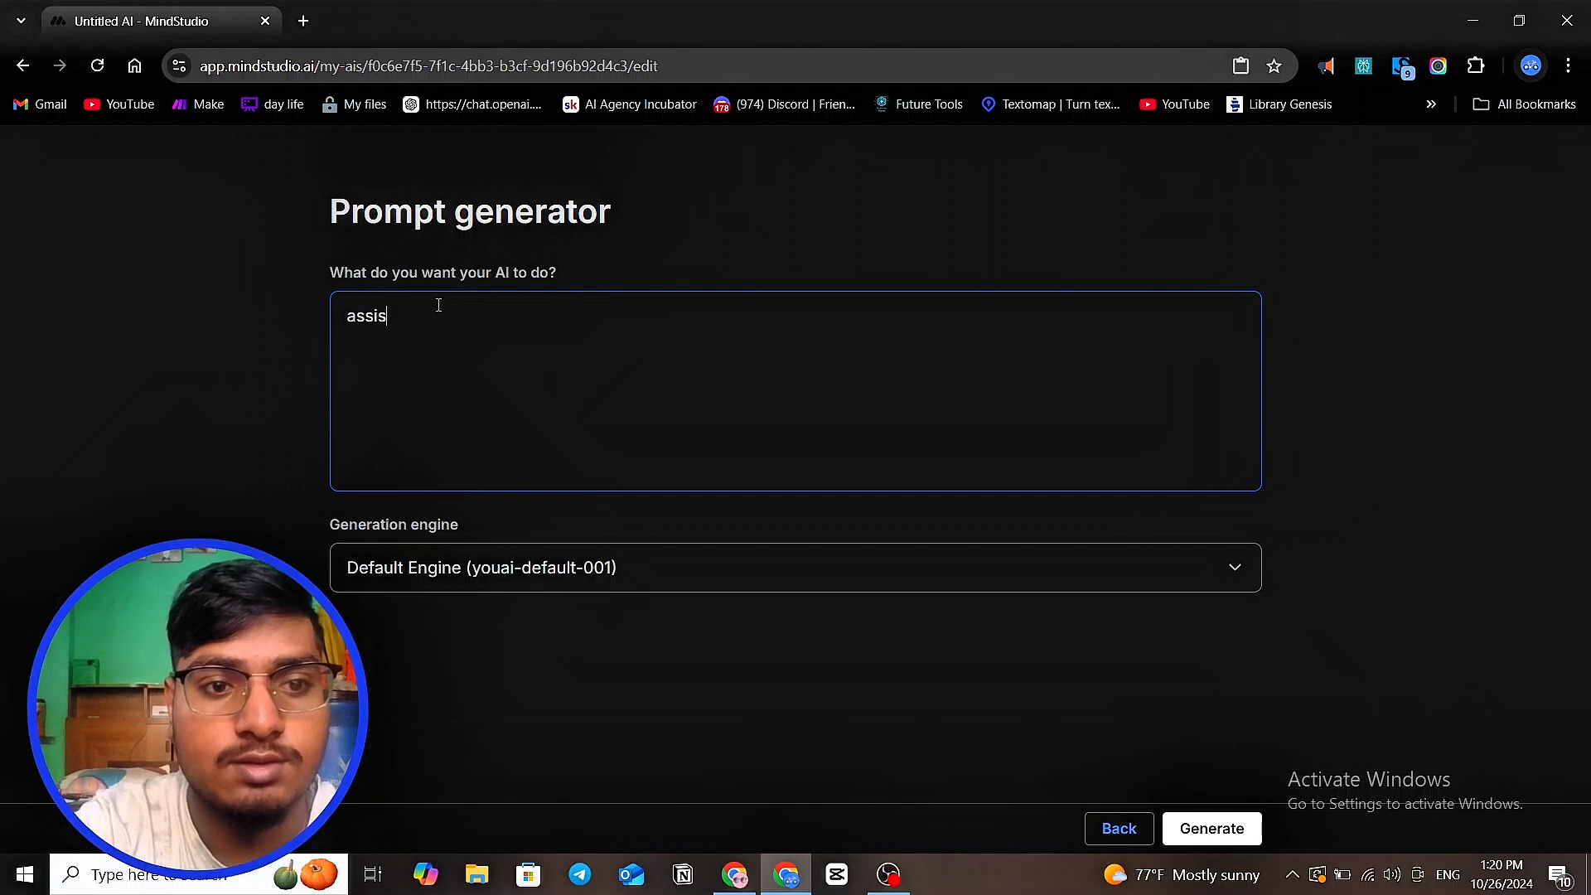
{"action": "type", "text": "tance"}
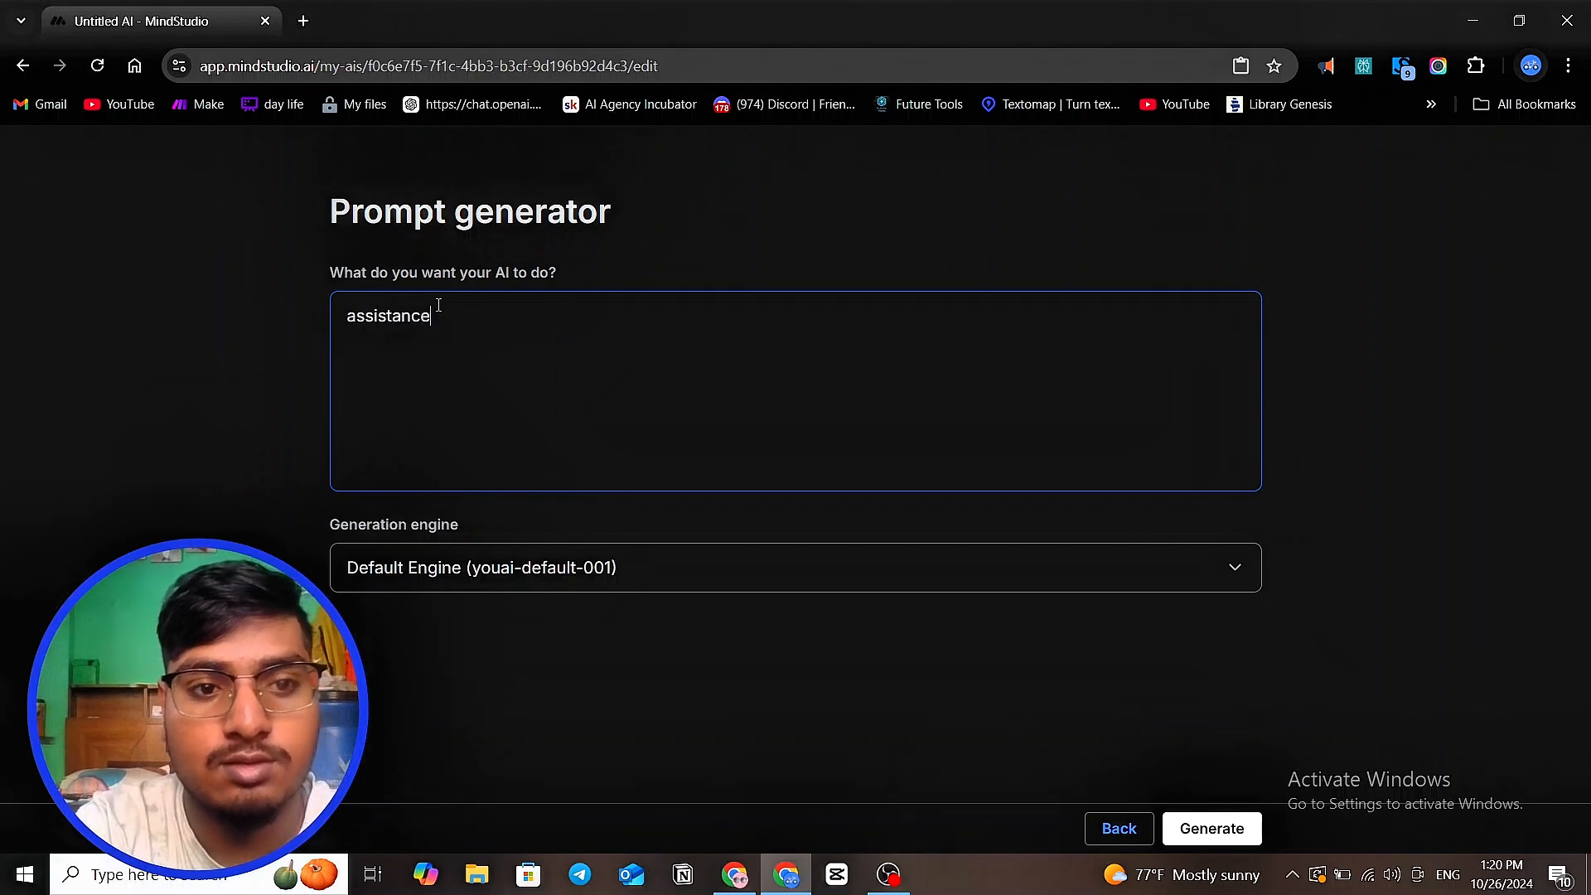
{"action": "type", "text": " have t"}
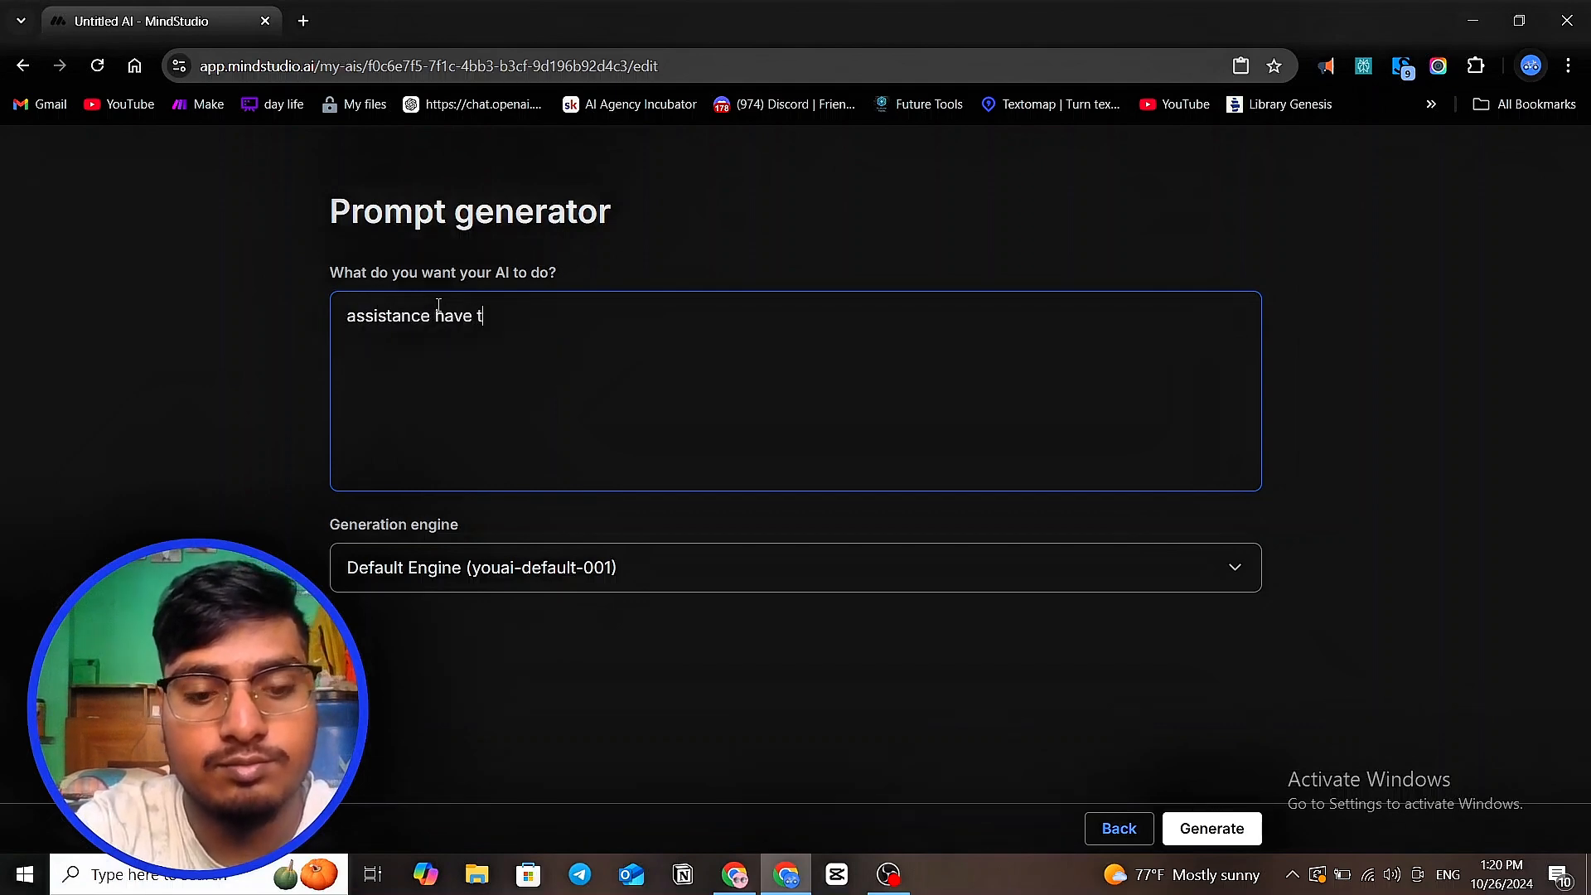
{"action": "type", "text": "o genera"}
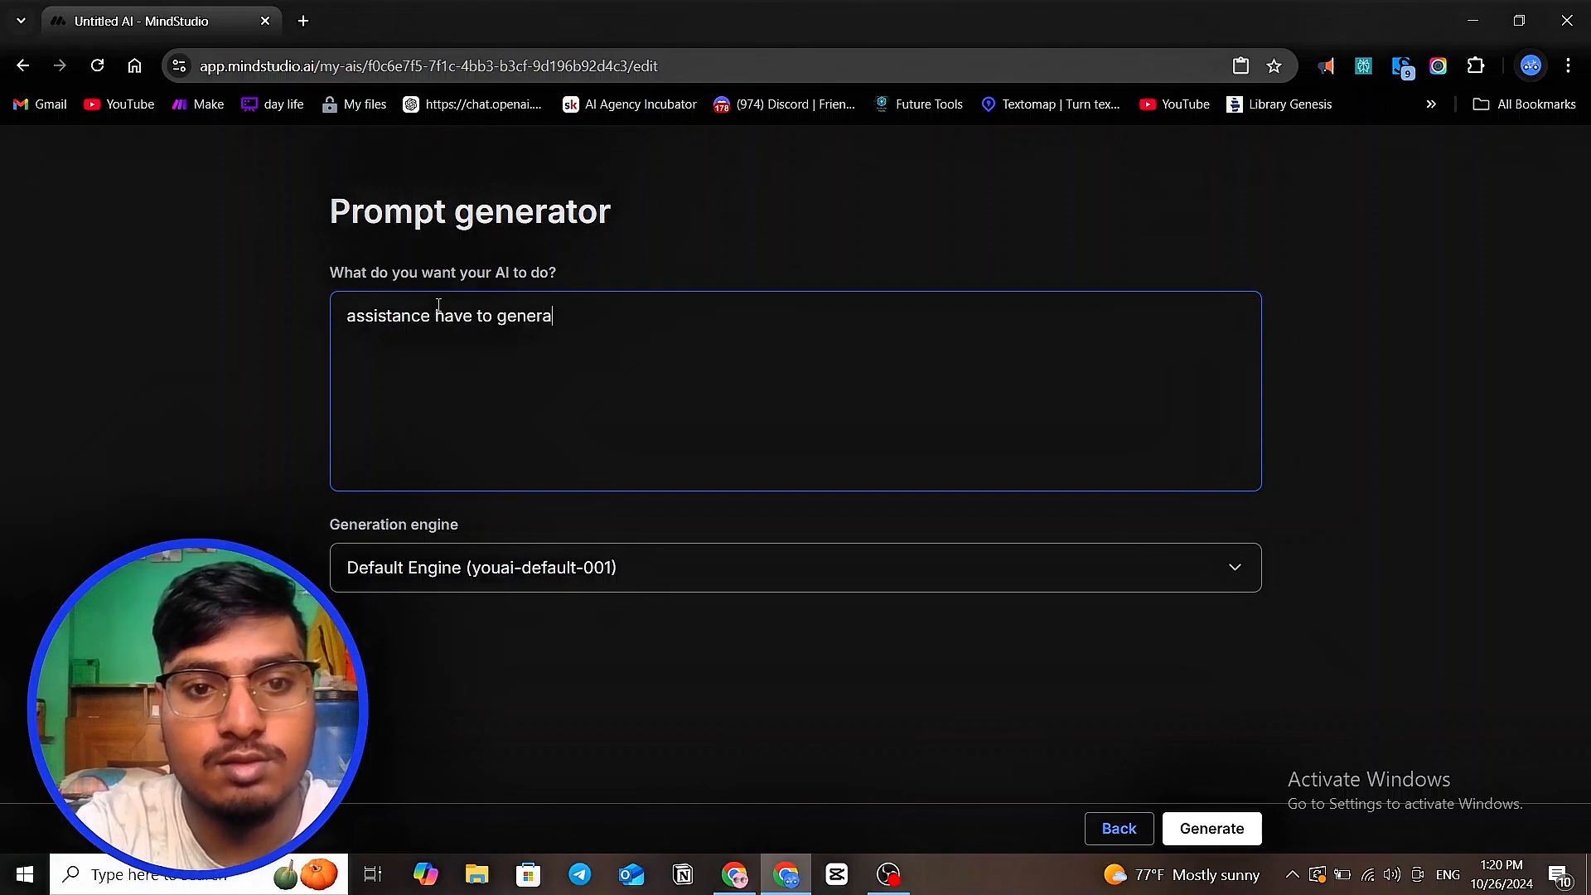
{"action": "type", "text": "te the youtu"}
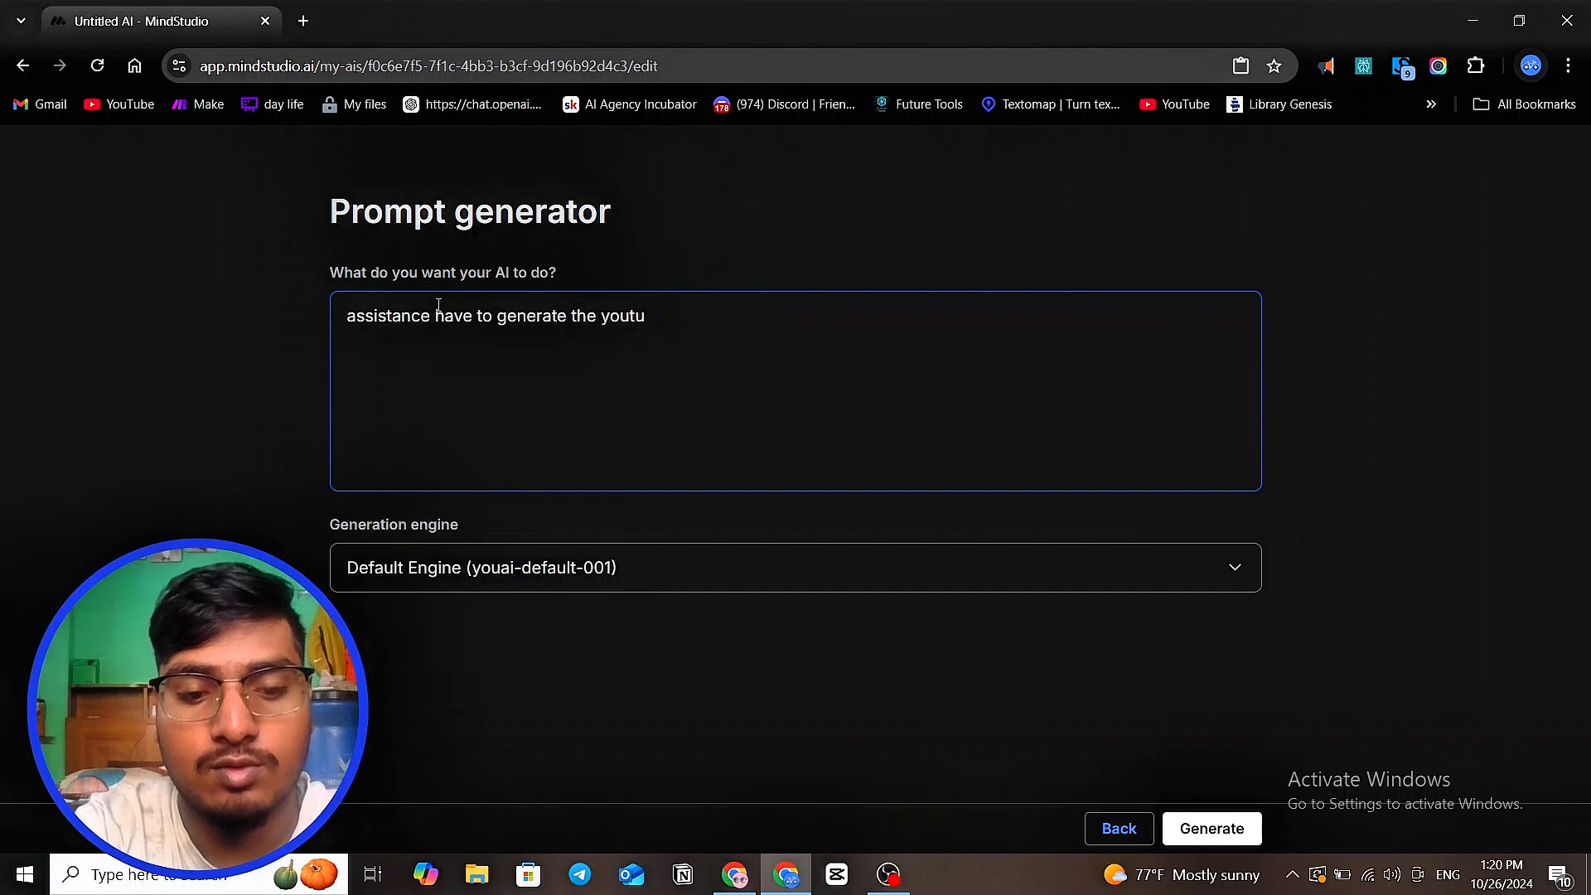
{"action": "type", "text": "be "}
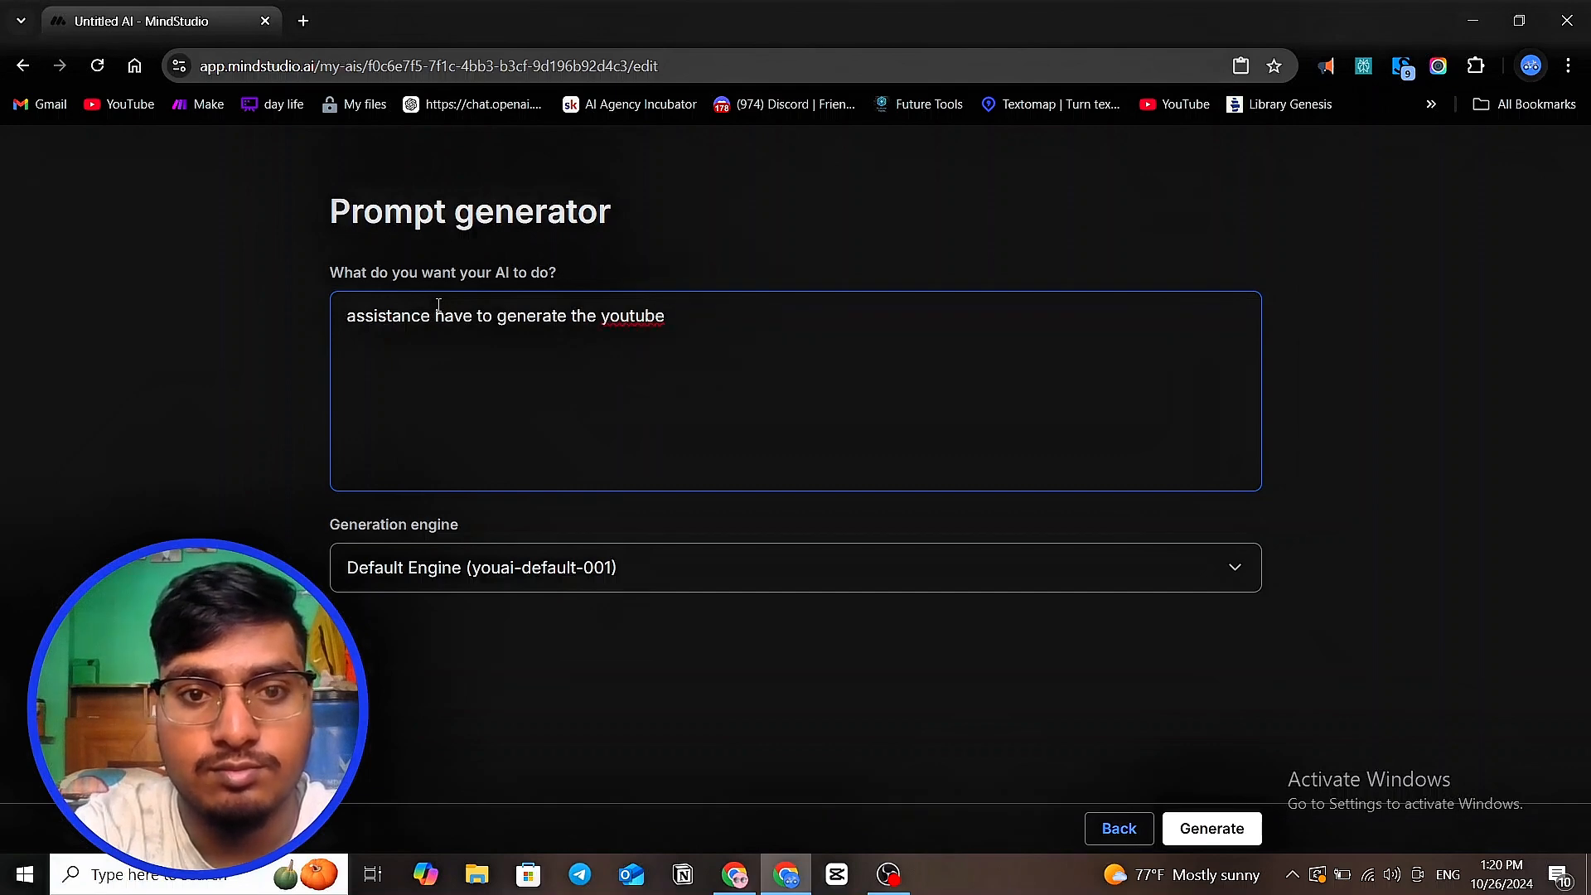
{"action": "type", "text": "vedio"}
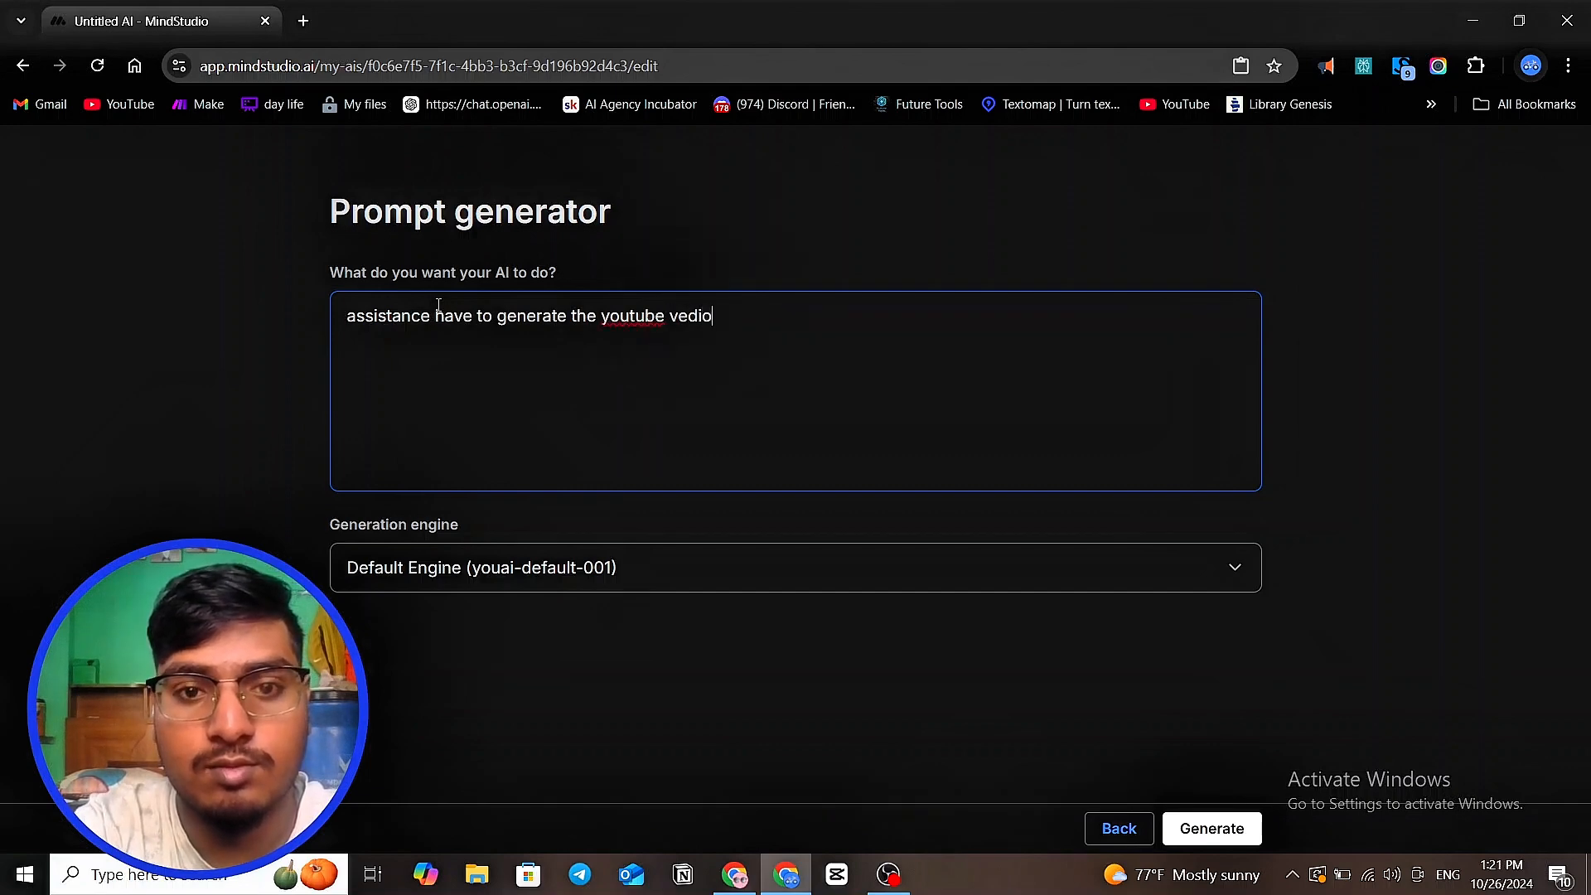
{"action": "key", "text": "BackSpace"}
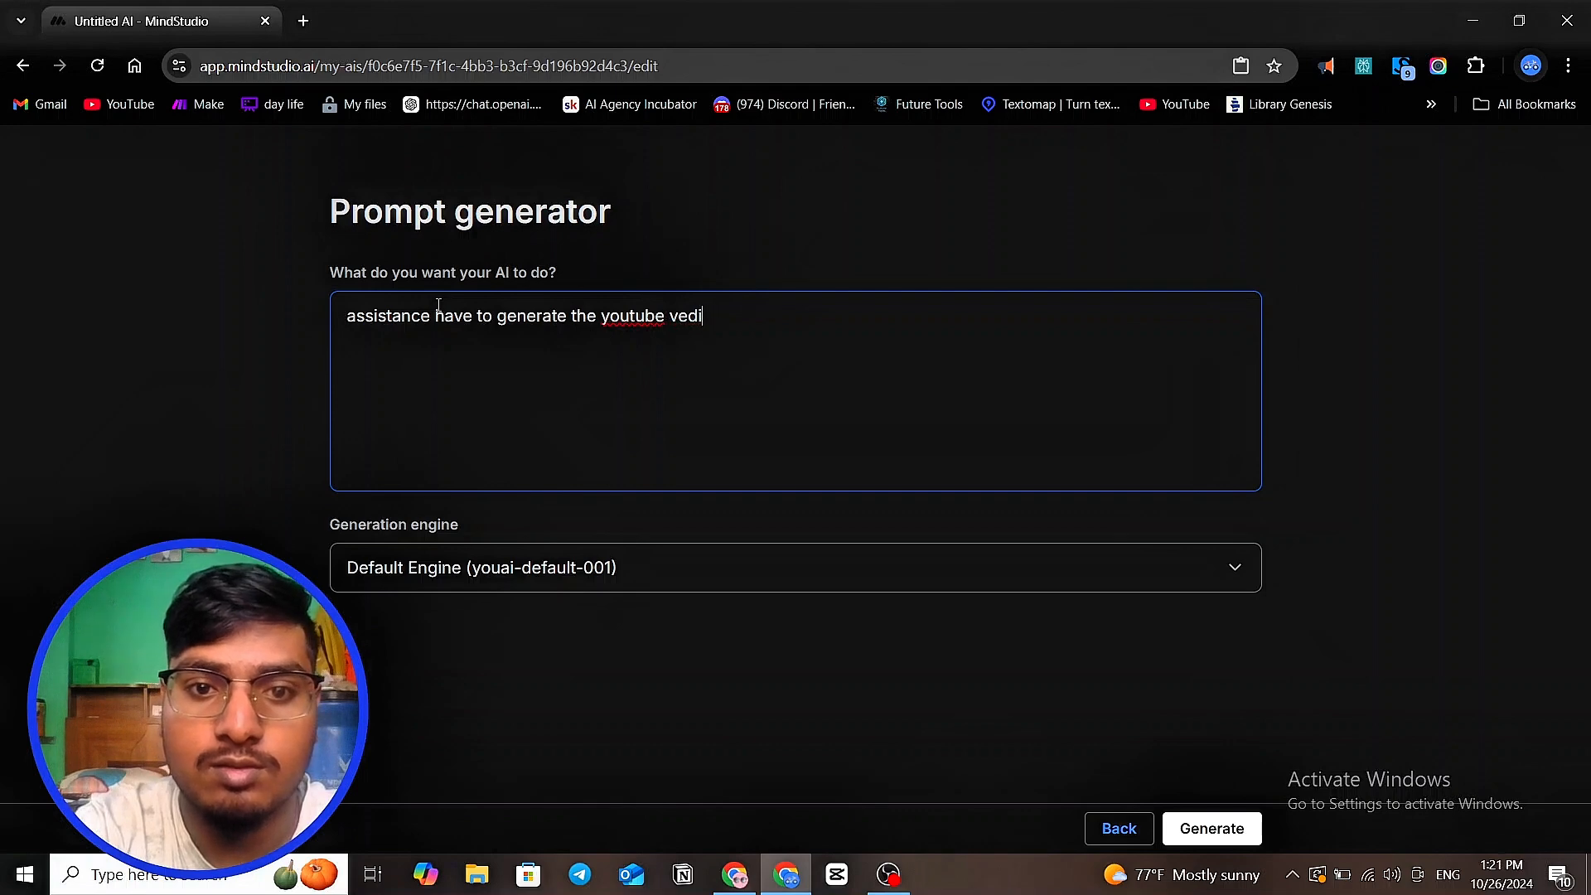
{"action": "type", "text": "o"}
{"action": "key", "text": "BackSpace"}
{"action": "key", "text": "BackSpace"}
{"action": "key", "text": "BackSpace"}
{"action": "key", "text": "BackSpace"}
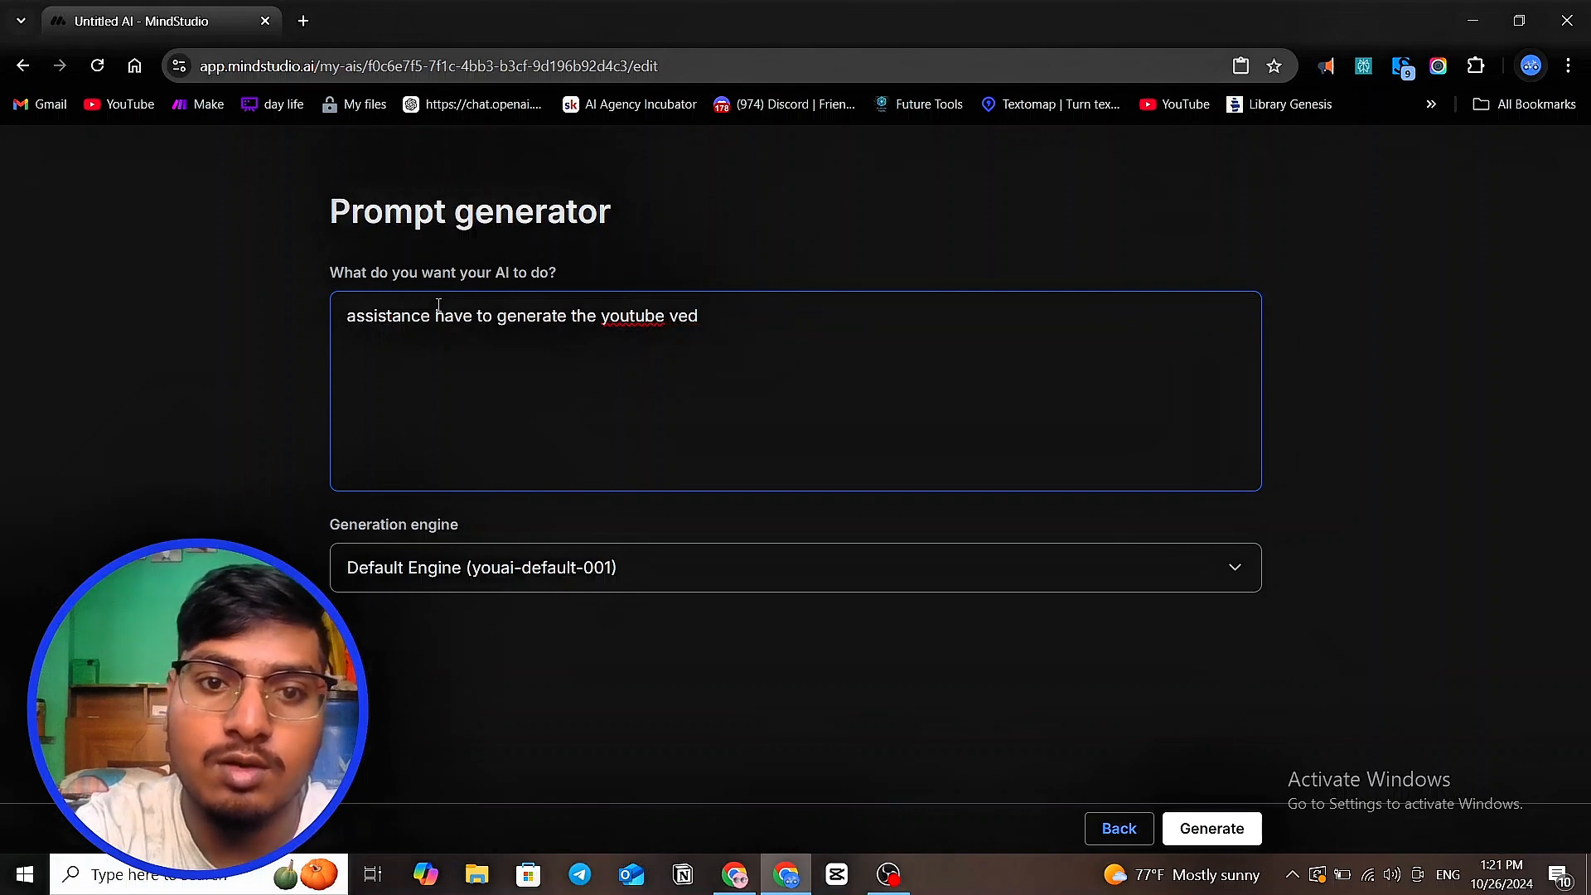
{"action": "type", "text": "ideo ti"}
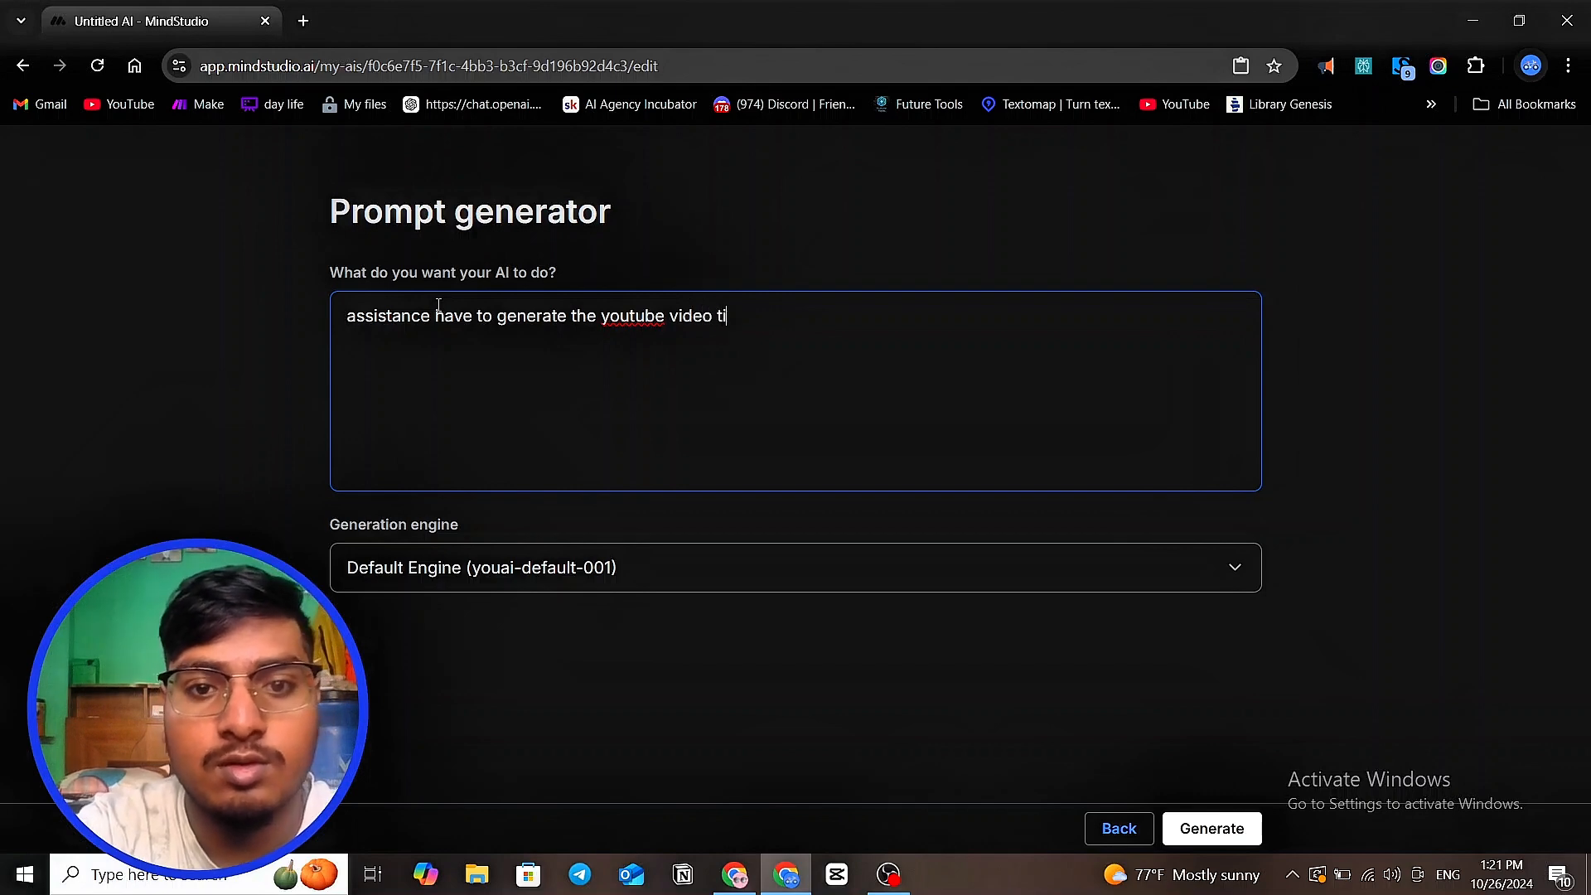
{"action": "key", "text": "BackSpace"}
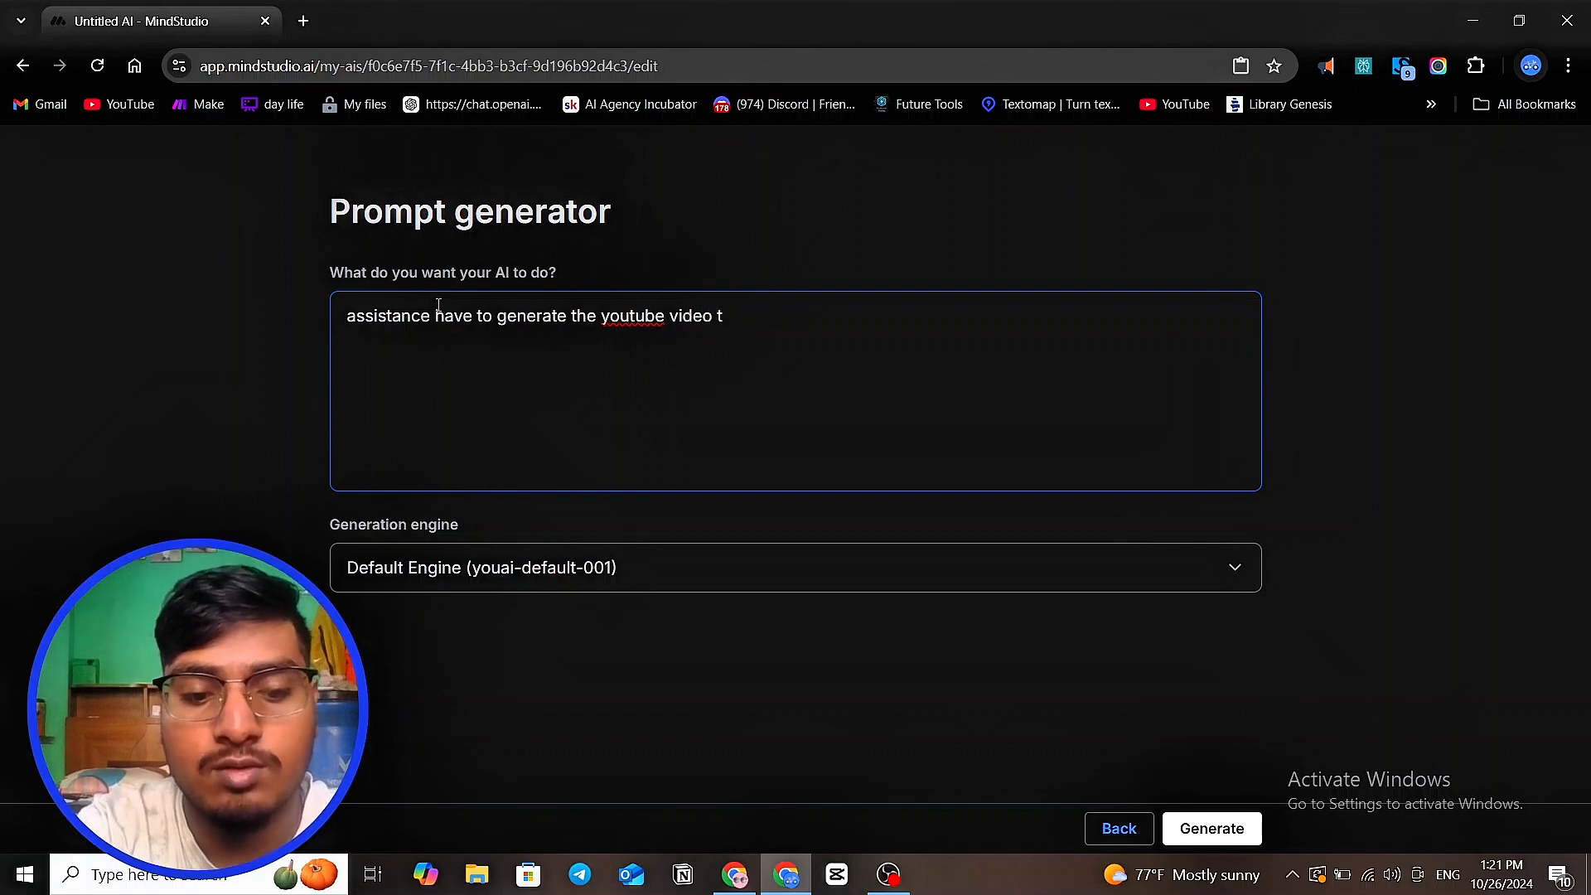
{"action": "type", "text": "titl"}
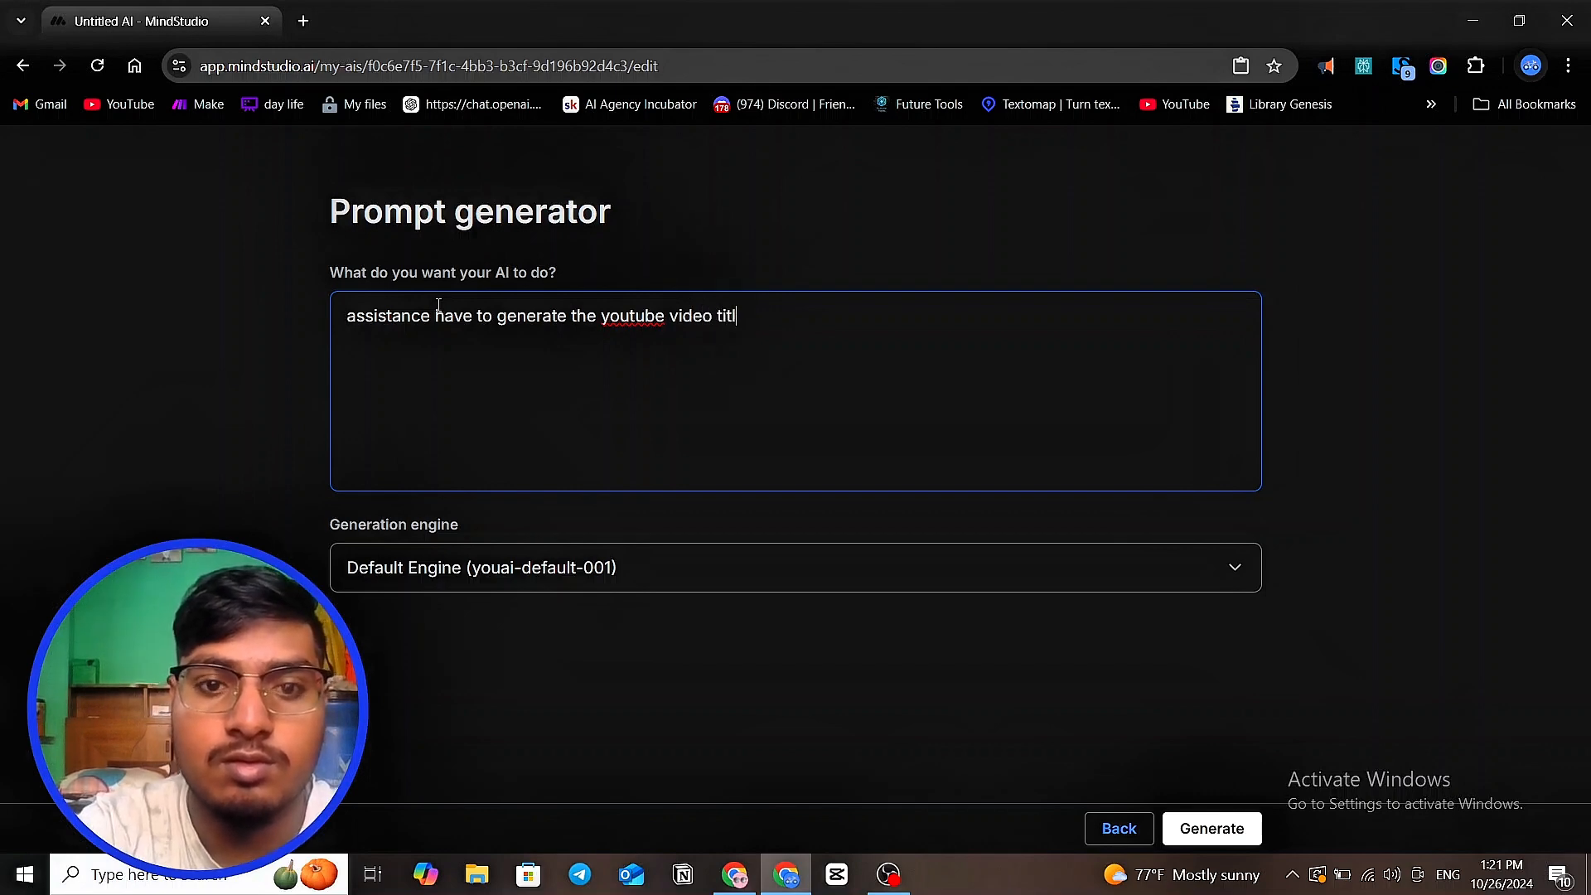
{"action": "type", "text": "e , dis"}
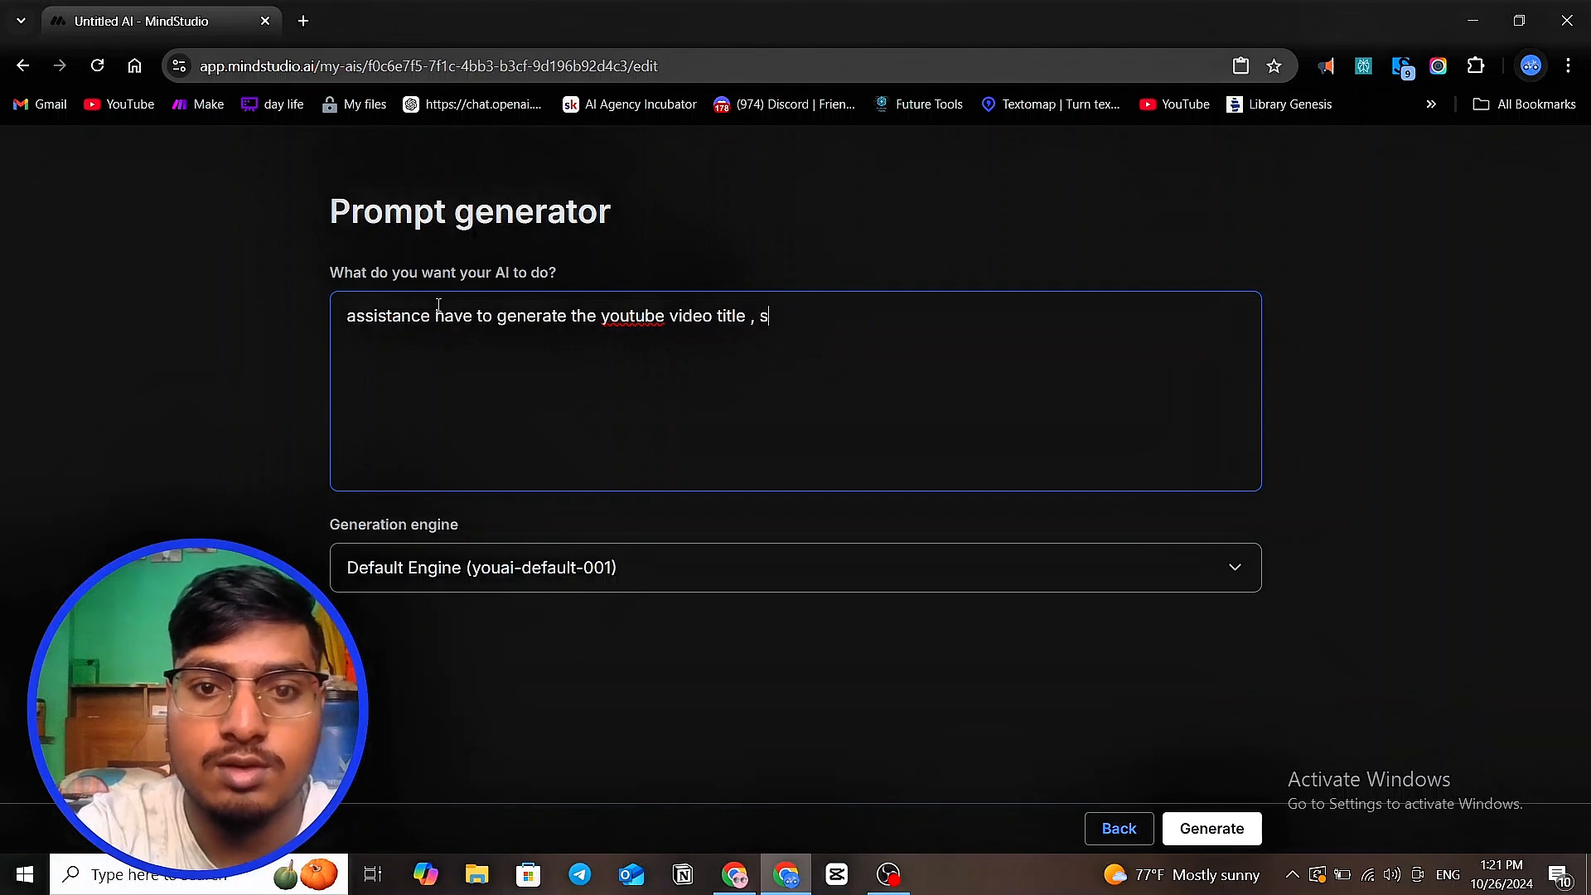
{"action": "type", "text": "c"}
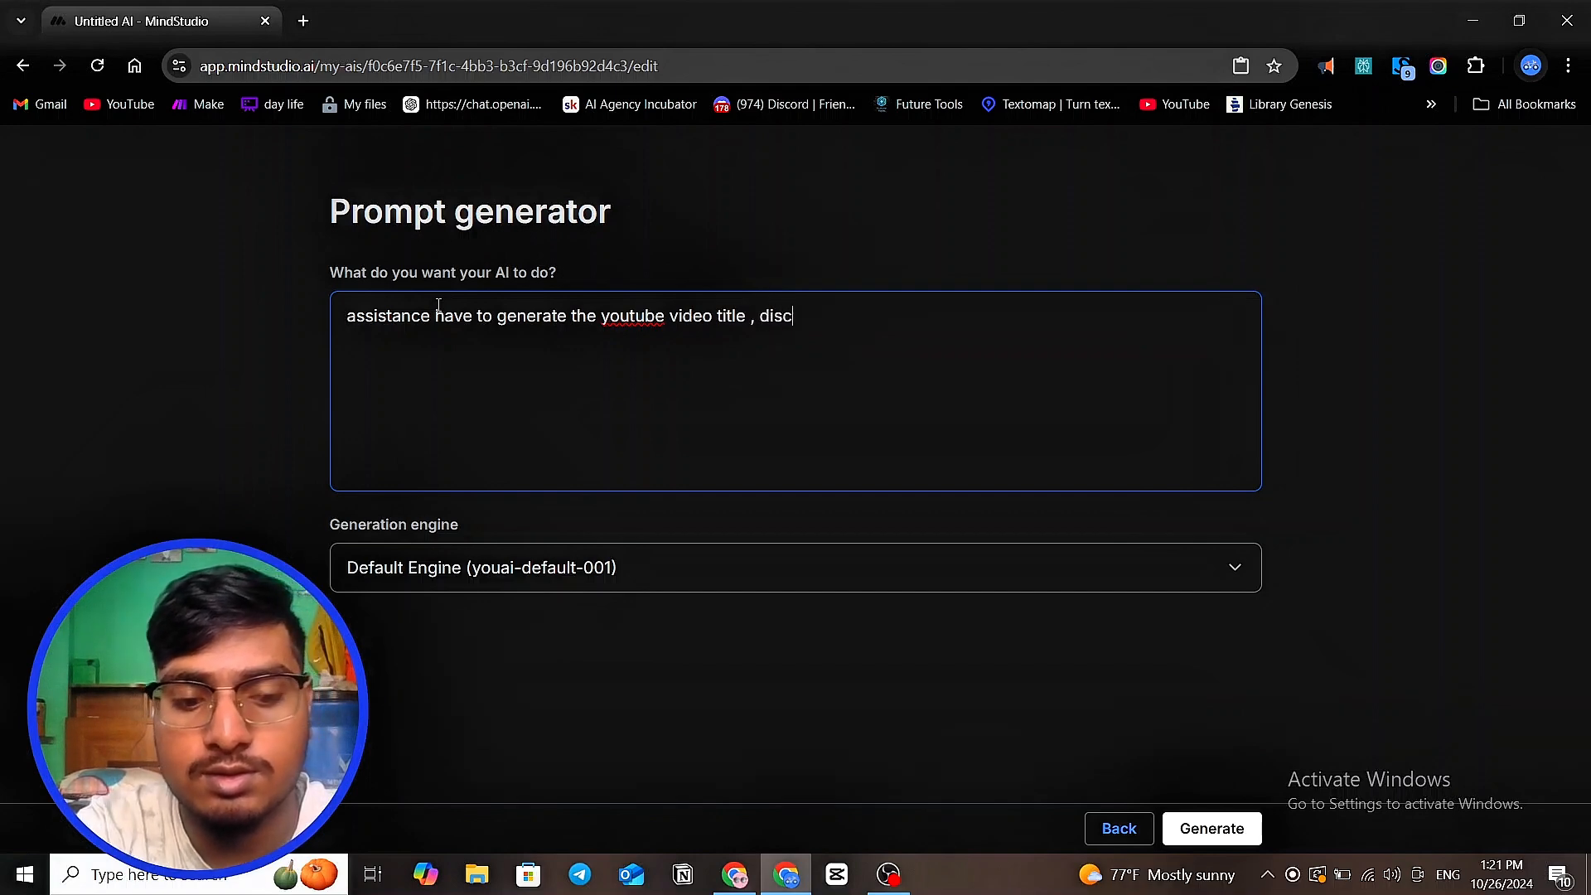
{"action": "type", "text": "ription ,"}
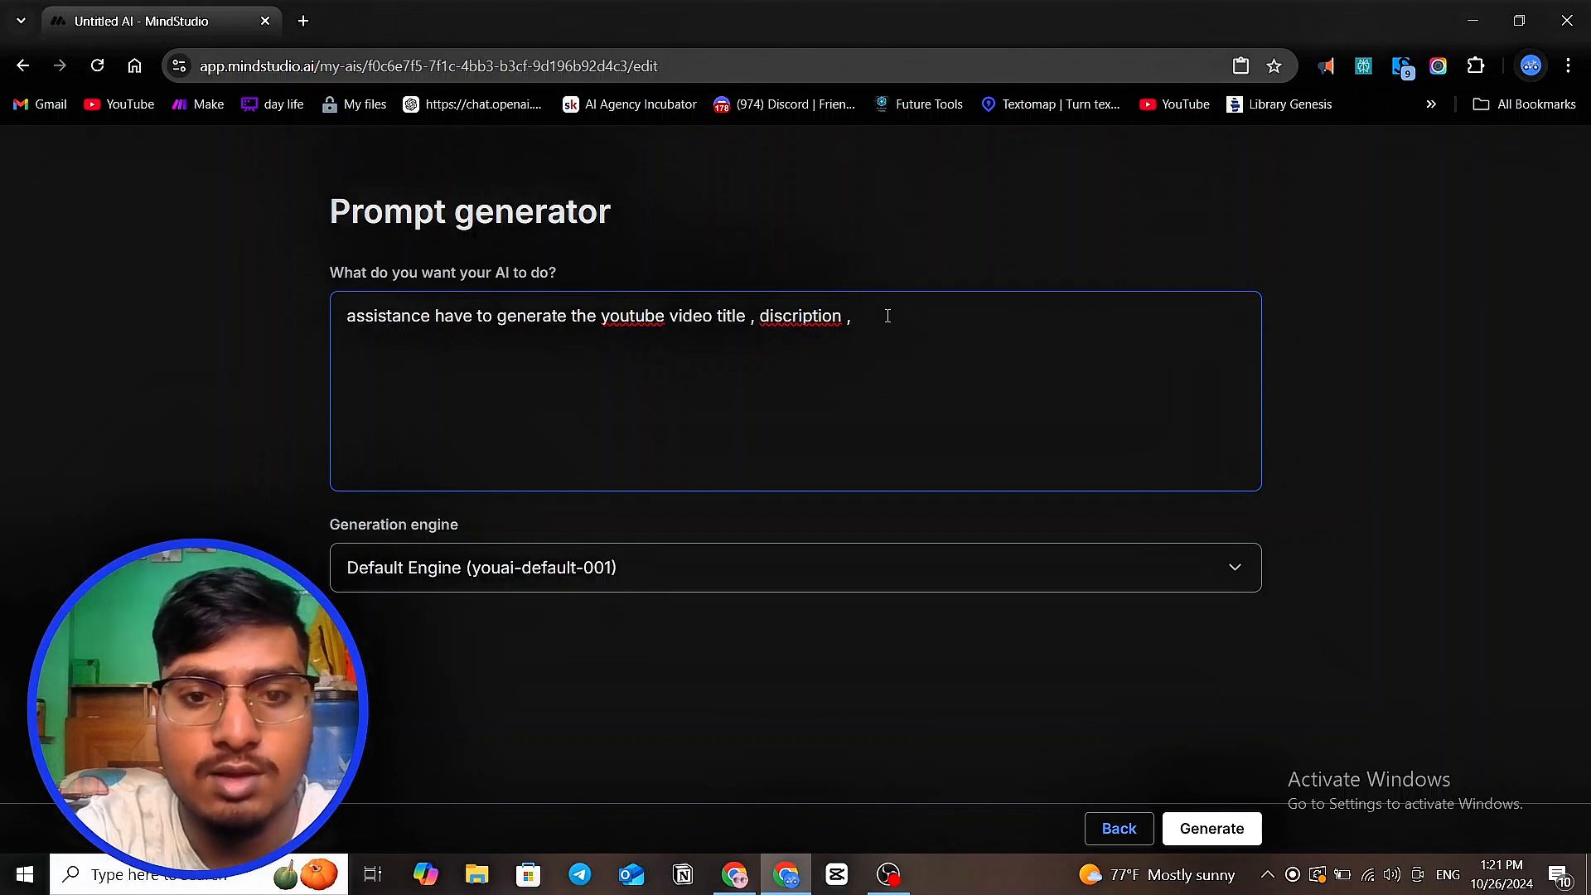
{"action": "type", "text": "has"}
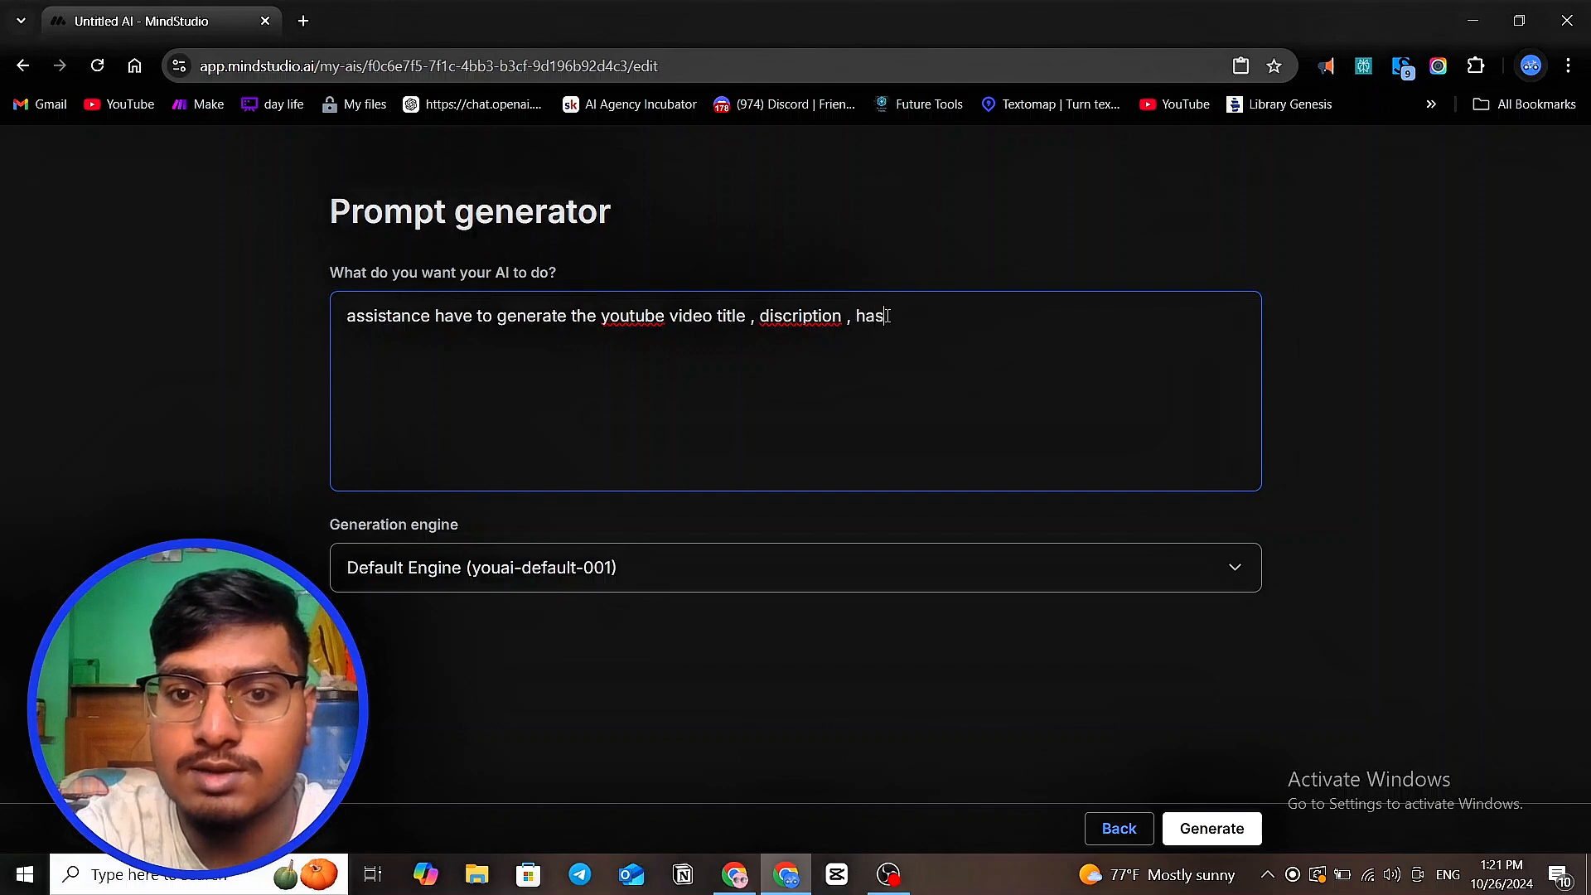
{"action": "type", "text": "tags "}
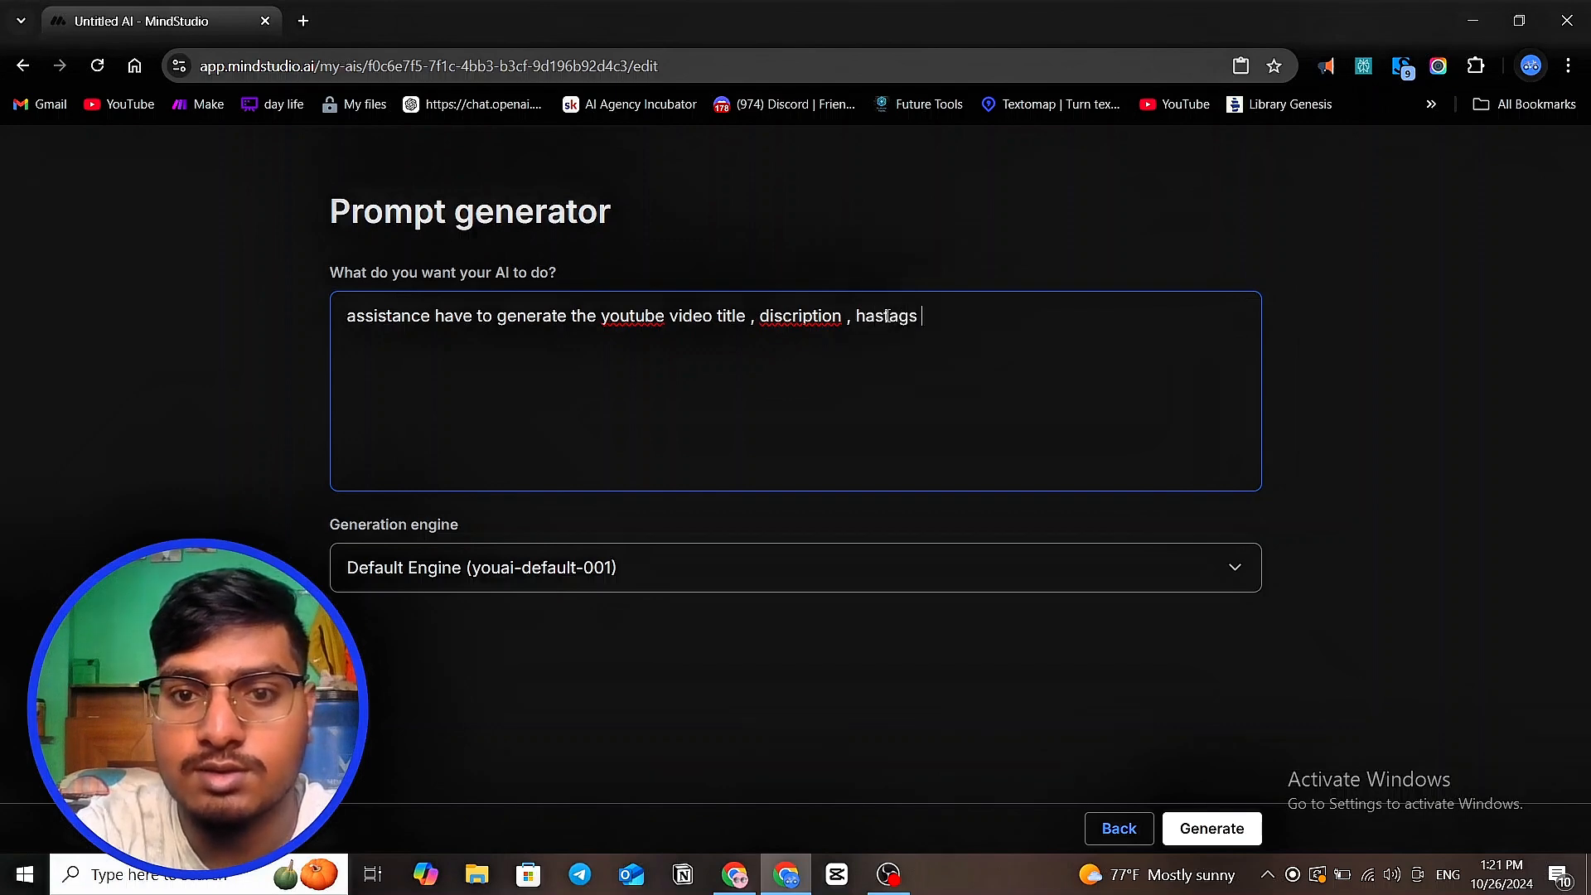
{"action": "type", "text": ", "}
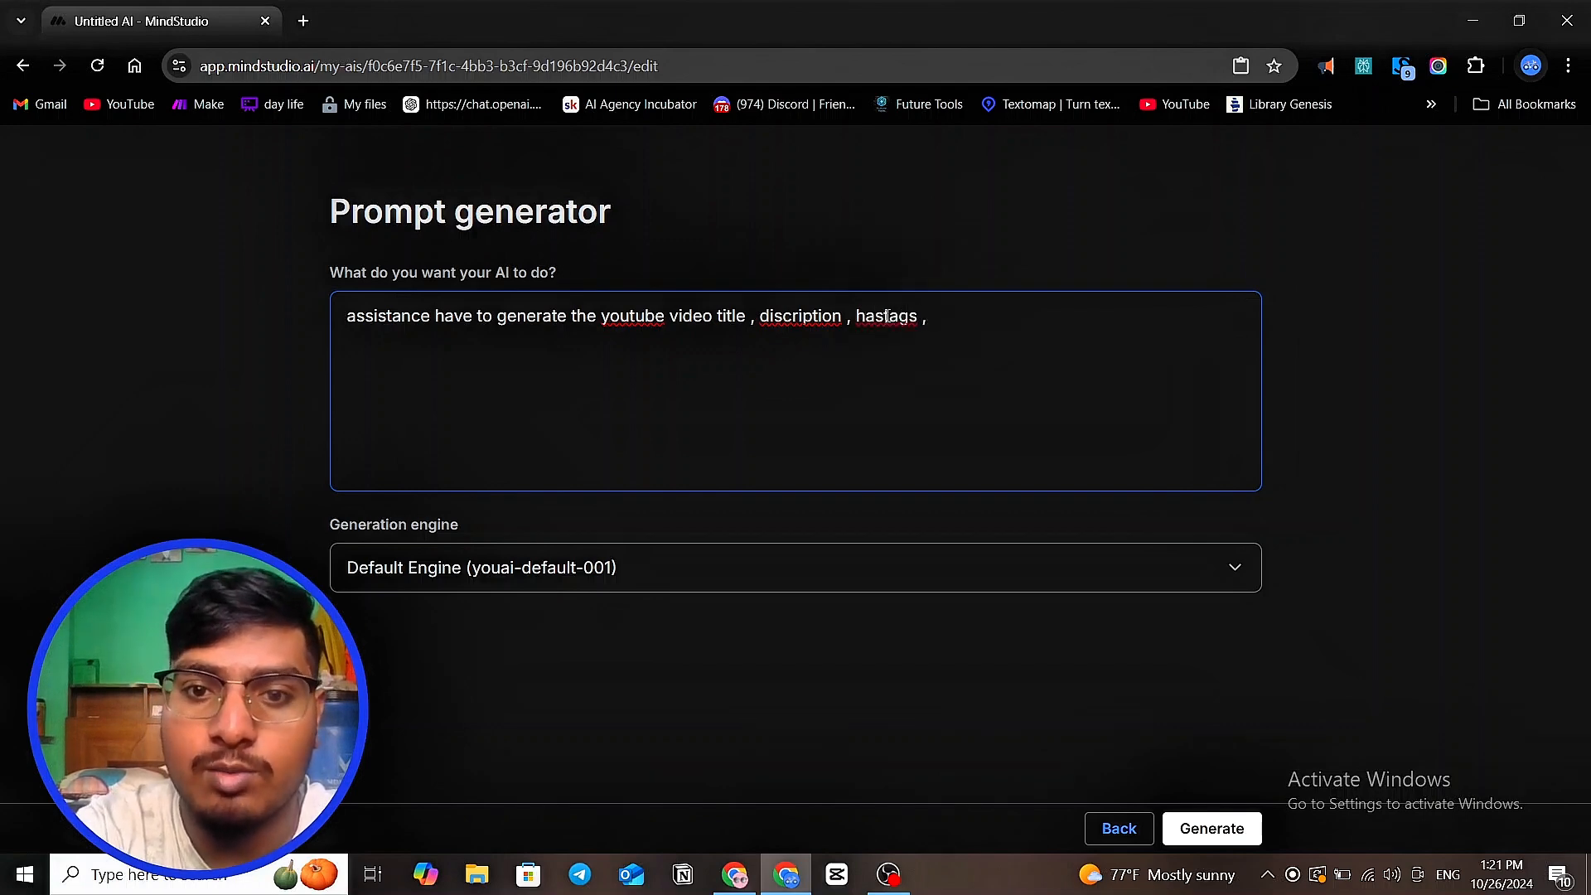
- Extend the AI's behavior description with "thumbnail idea , thumbnail text"
{"action": "type", "text": "th"}
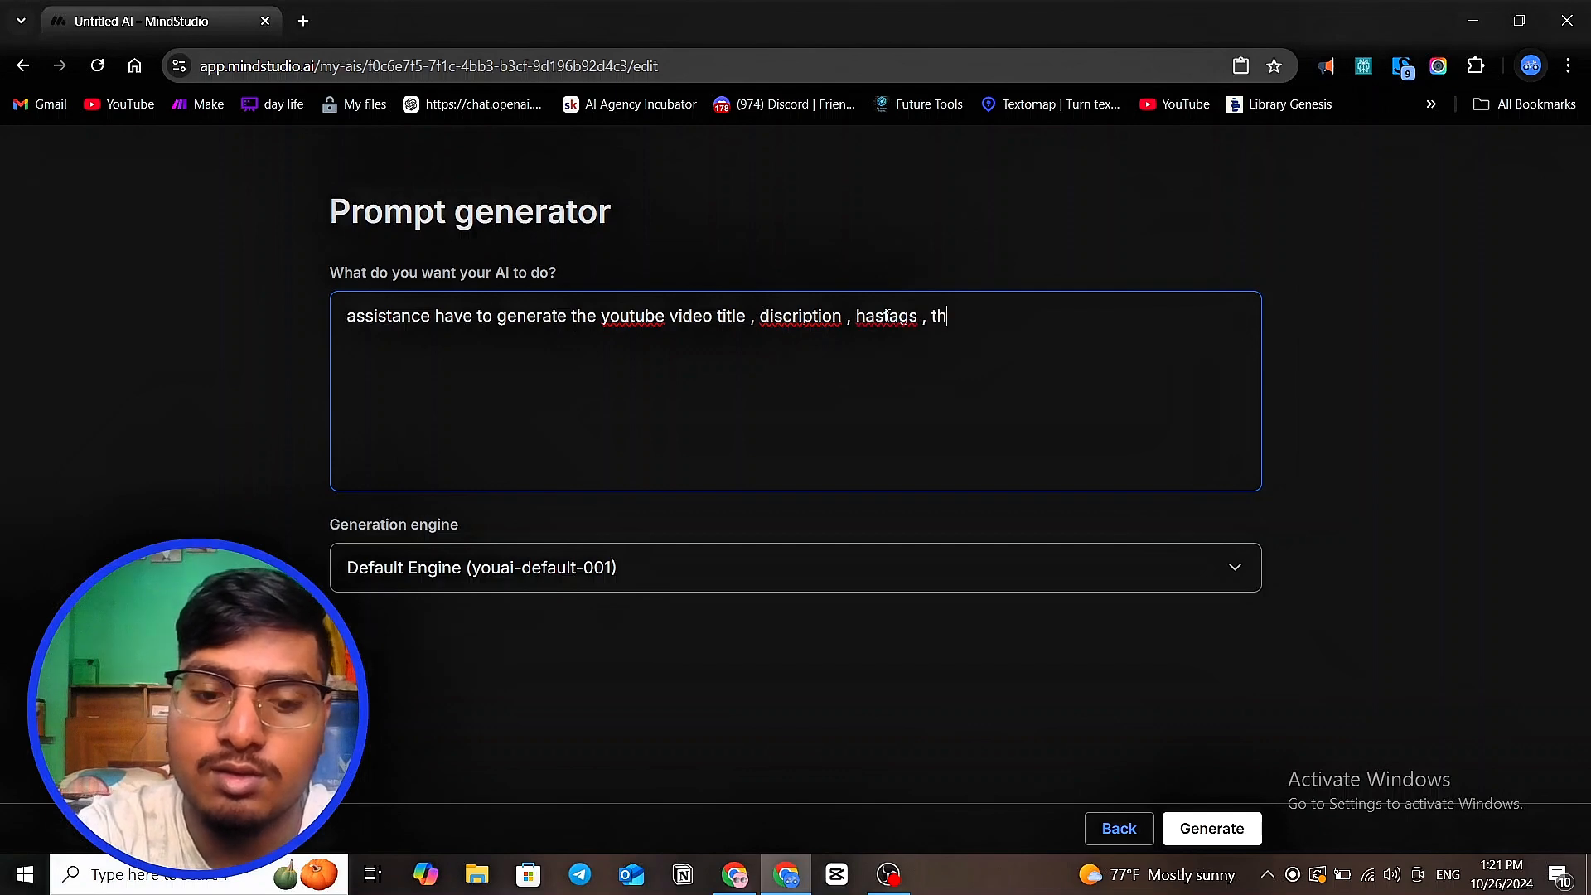
{"action": "type", "text": "umnail"}
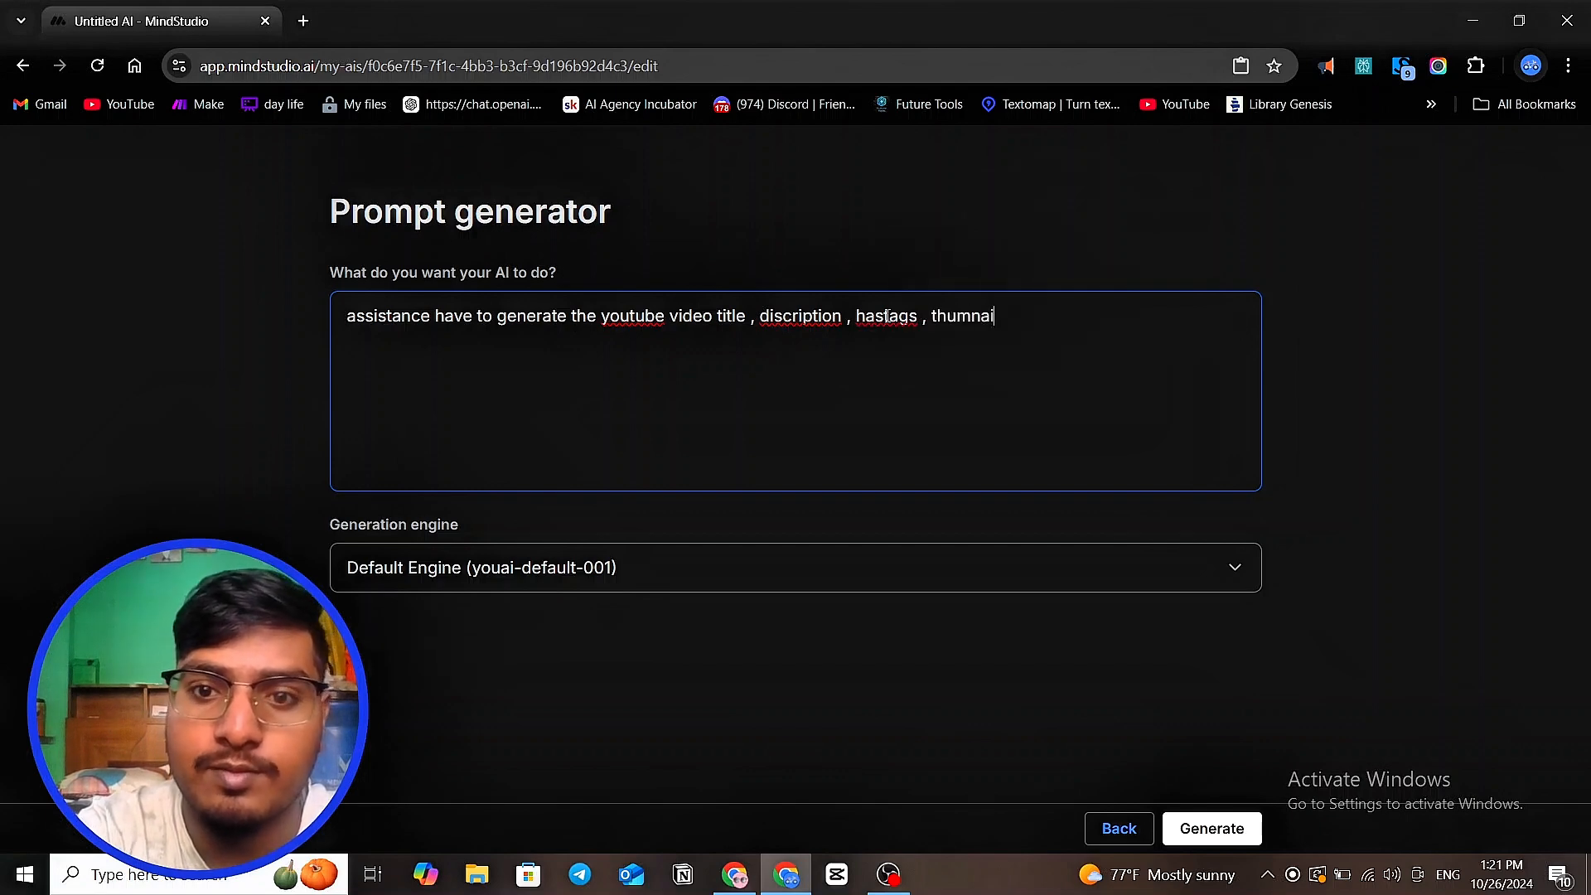
{"action": "key", "text": "BackSpace"}
{"action": "key", "text": "BackSpace"}
{"action": "key", "text": "BackSpace"}
{"action": "key", "text": "BackSpace"}
{"action": "key", "text": "BackSpace"}
{"action": "key", "text": "BackSpace"}
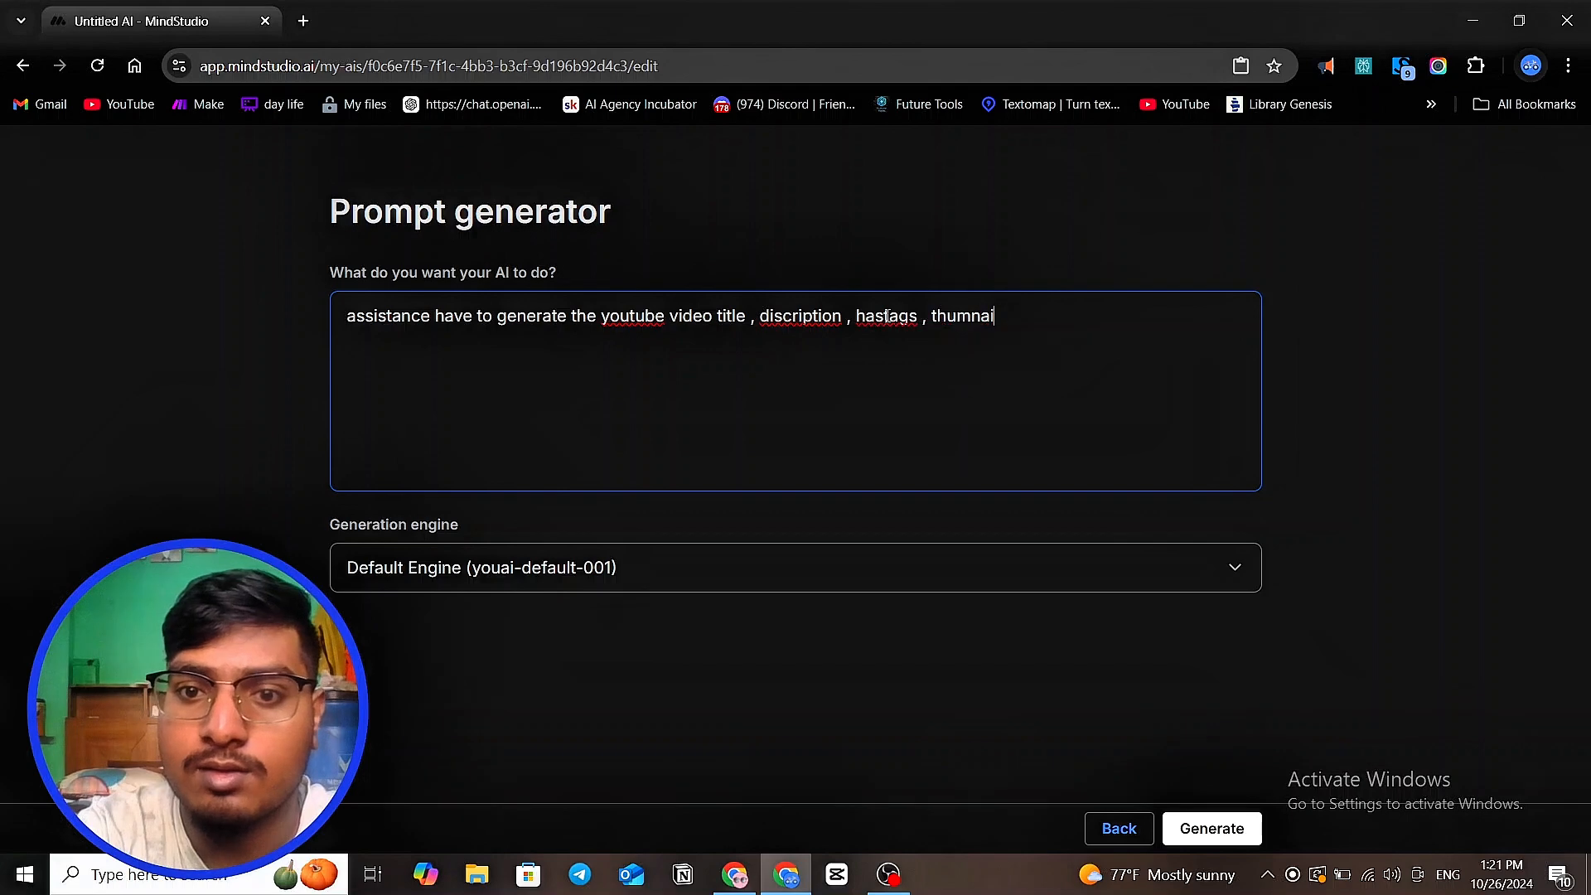
{"action": "key", "text": "BackSpace"}
{"action": "key", "text": "BackSpace"}
{"action": "key", "text": "BackSpace"}
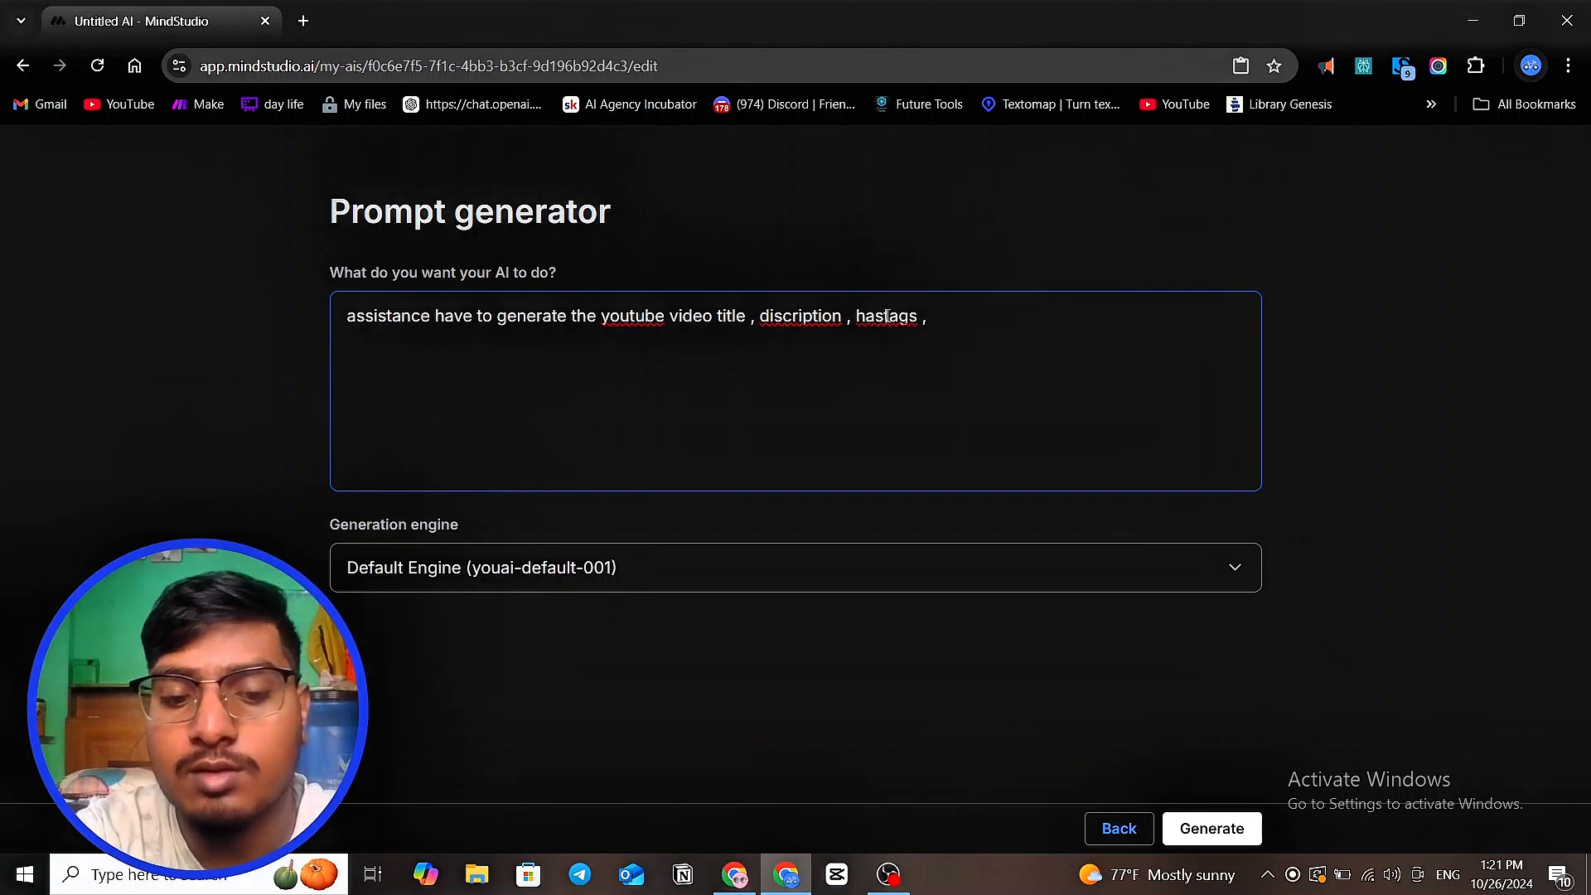
{"action": "type", "text": "im"}
{"action": "key", "text": "BackSpace"}
{"action": "key", "text": "BackSpace"}
{"action": "type", "text": "t"}
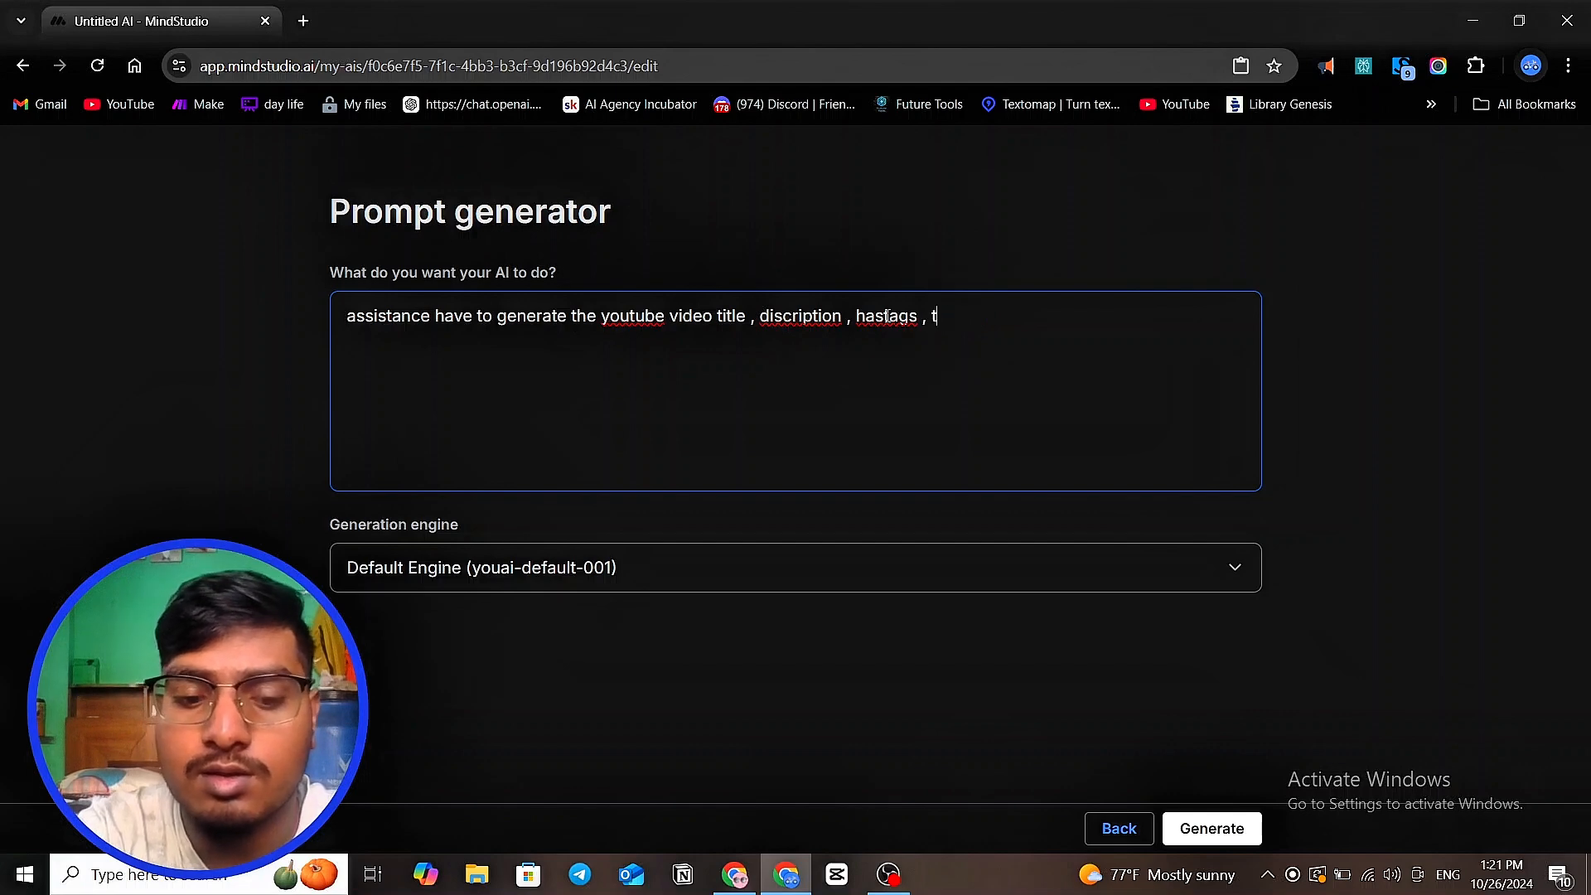
{"action": "type", "text": "humbnail"}
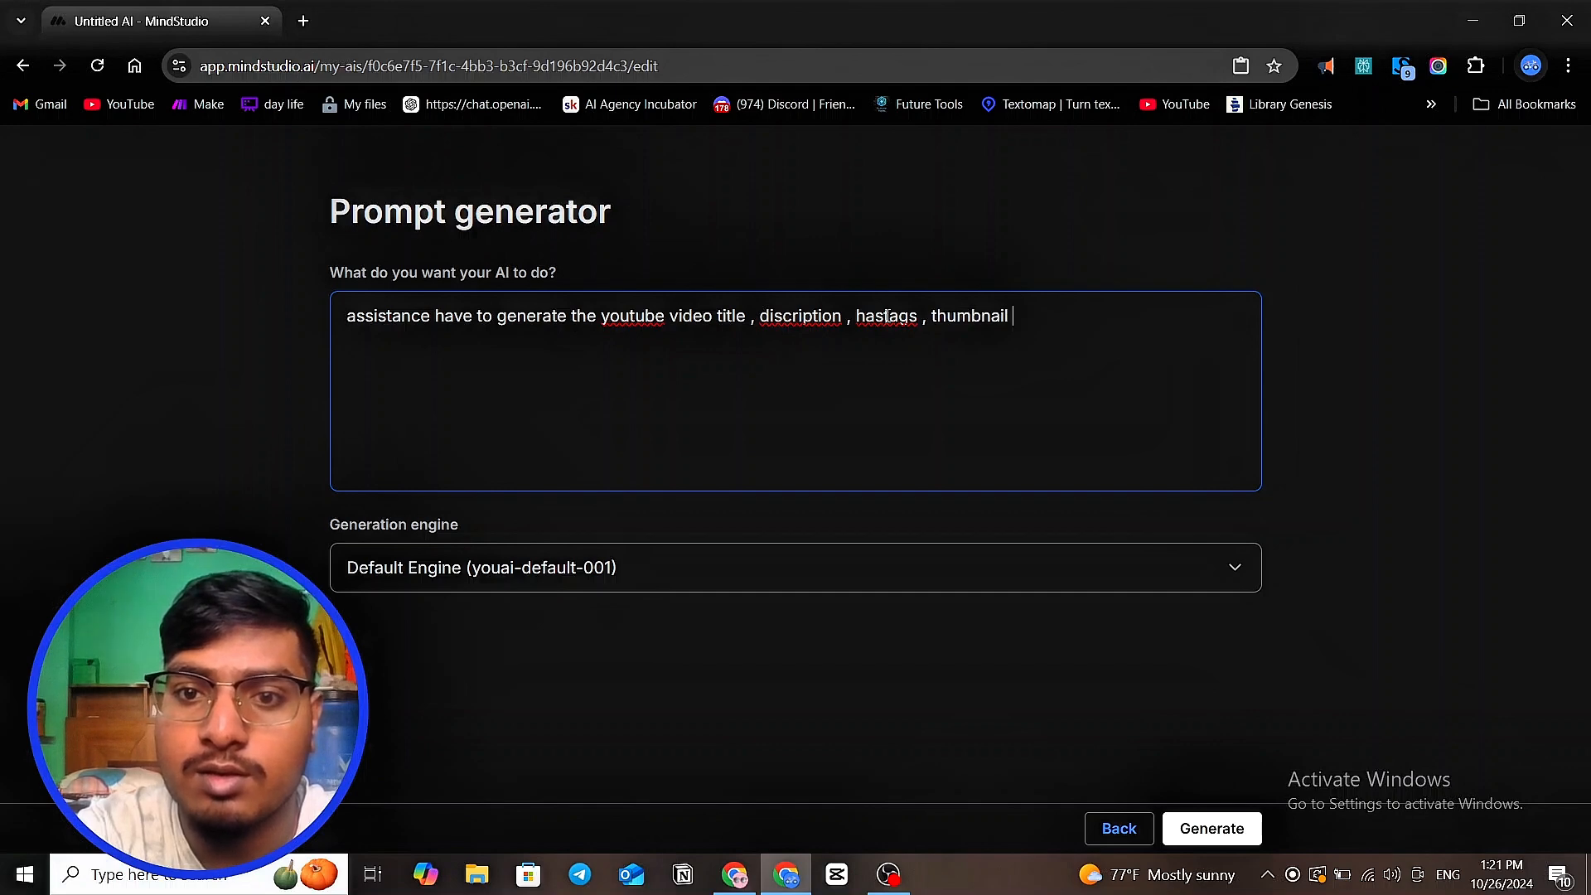
{"action": "type", "text": " idea "}
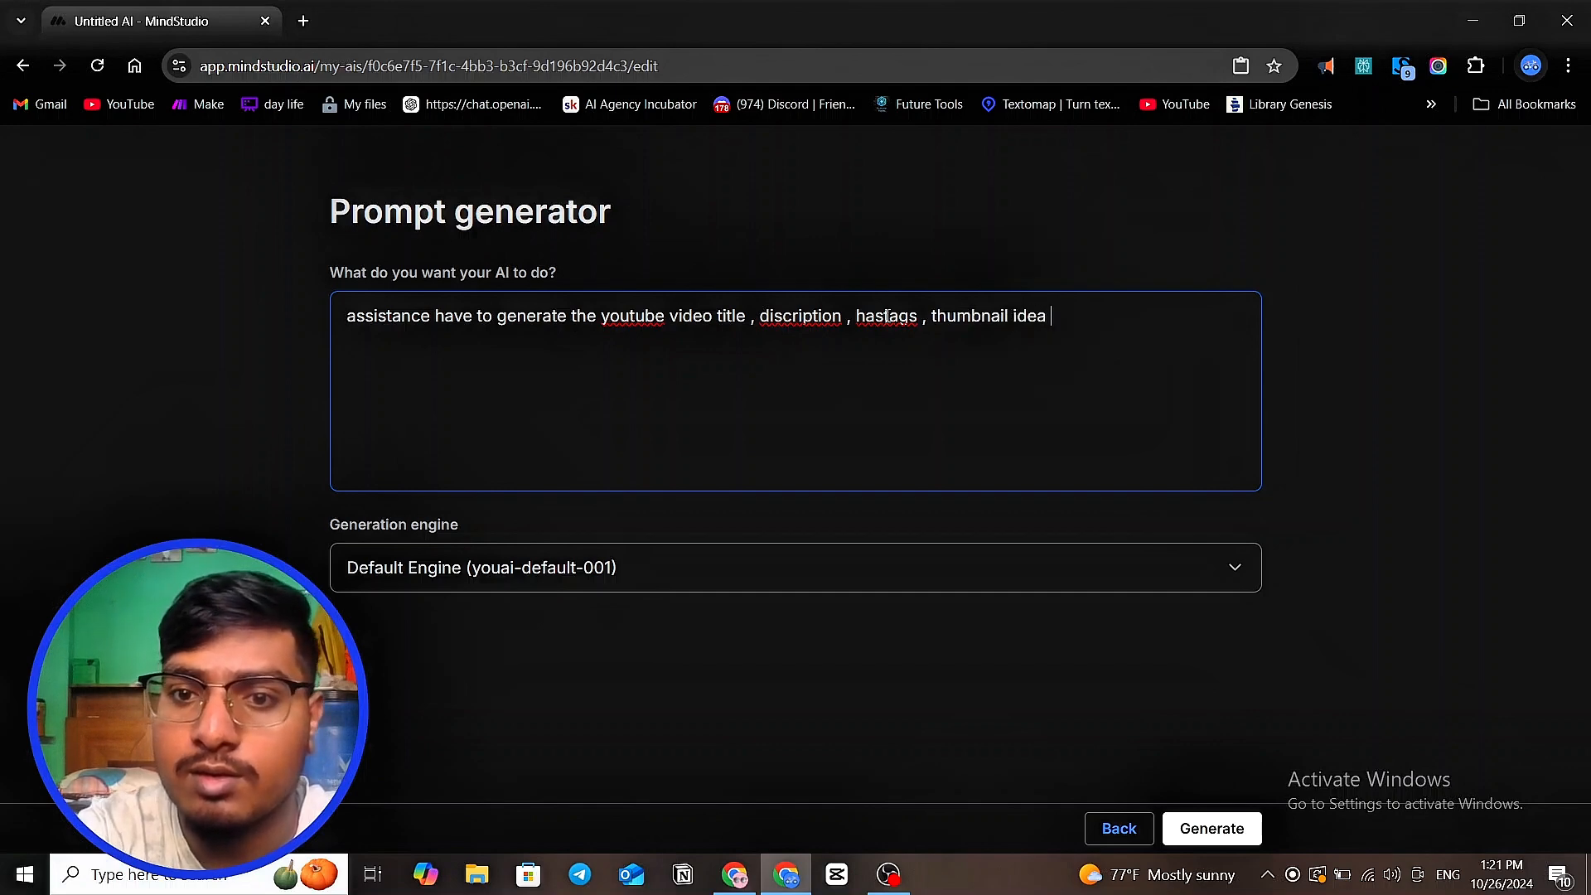
{"action": "type", "text": ", "}
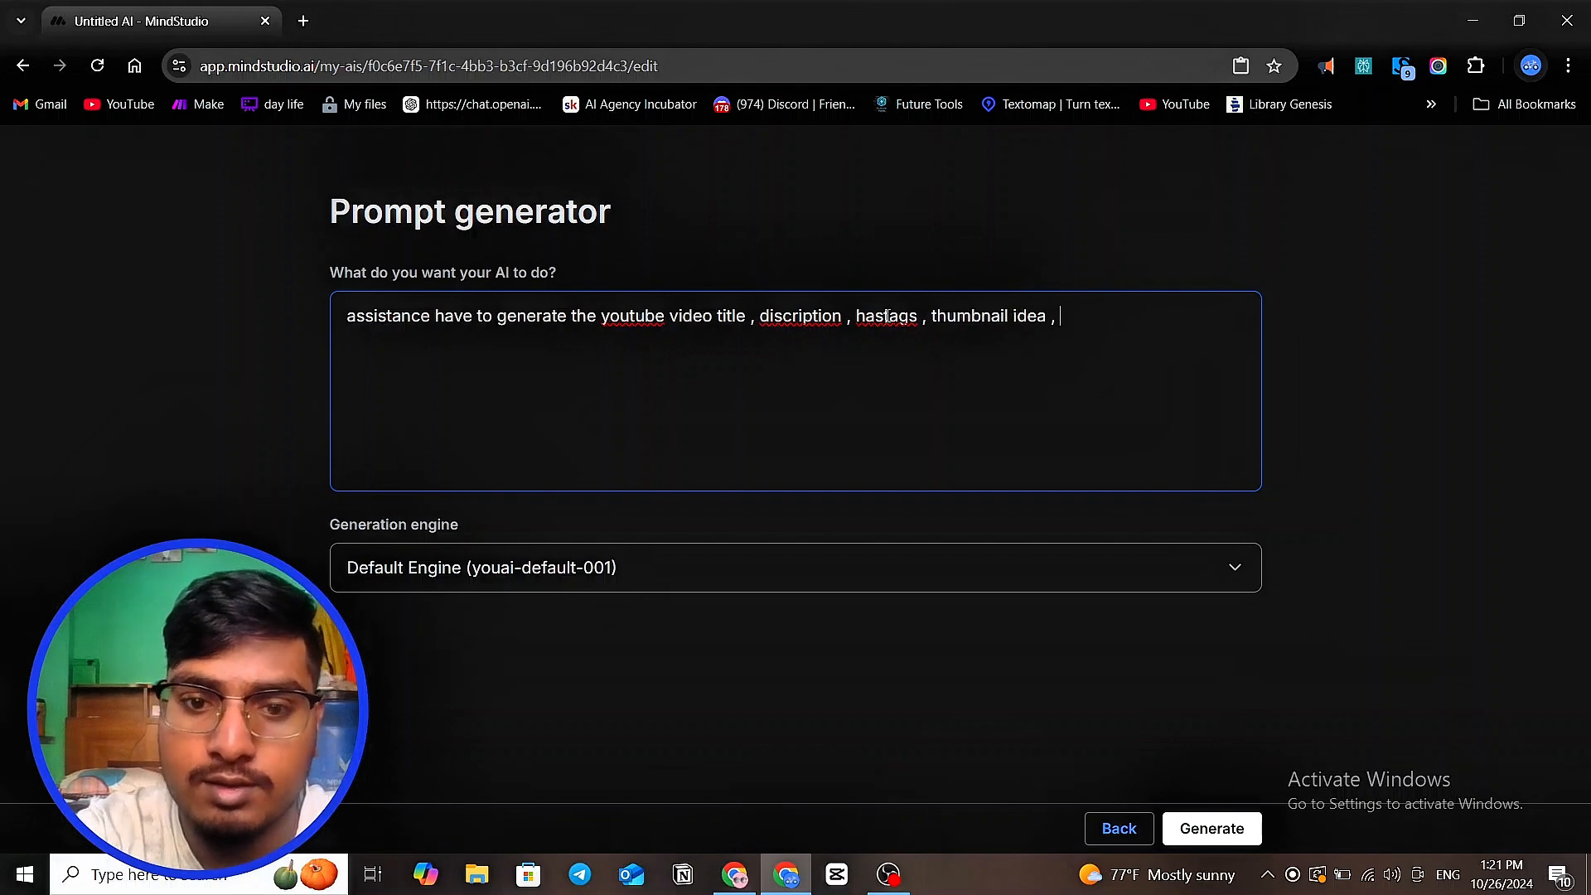
{"action": "type", "text": "thumbnai"}
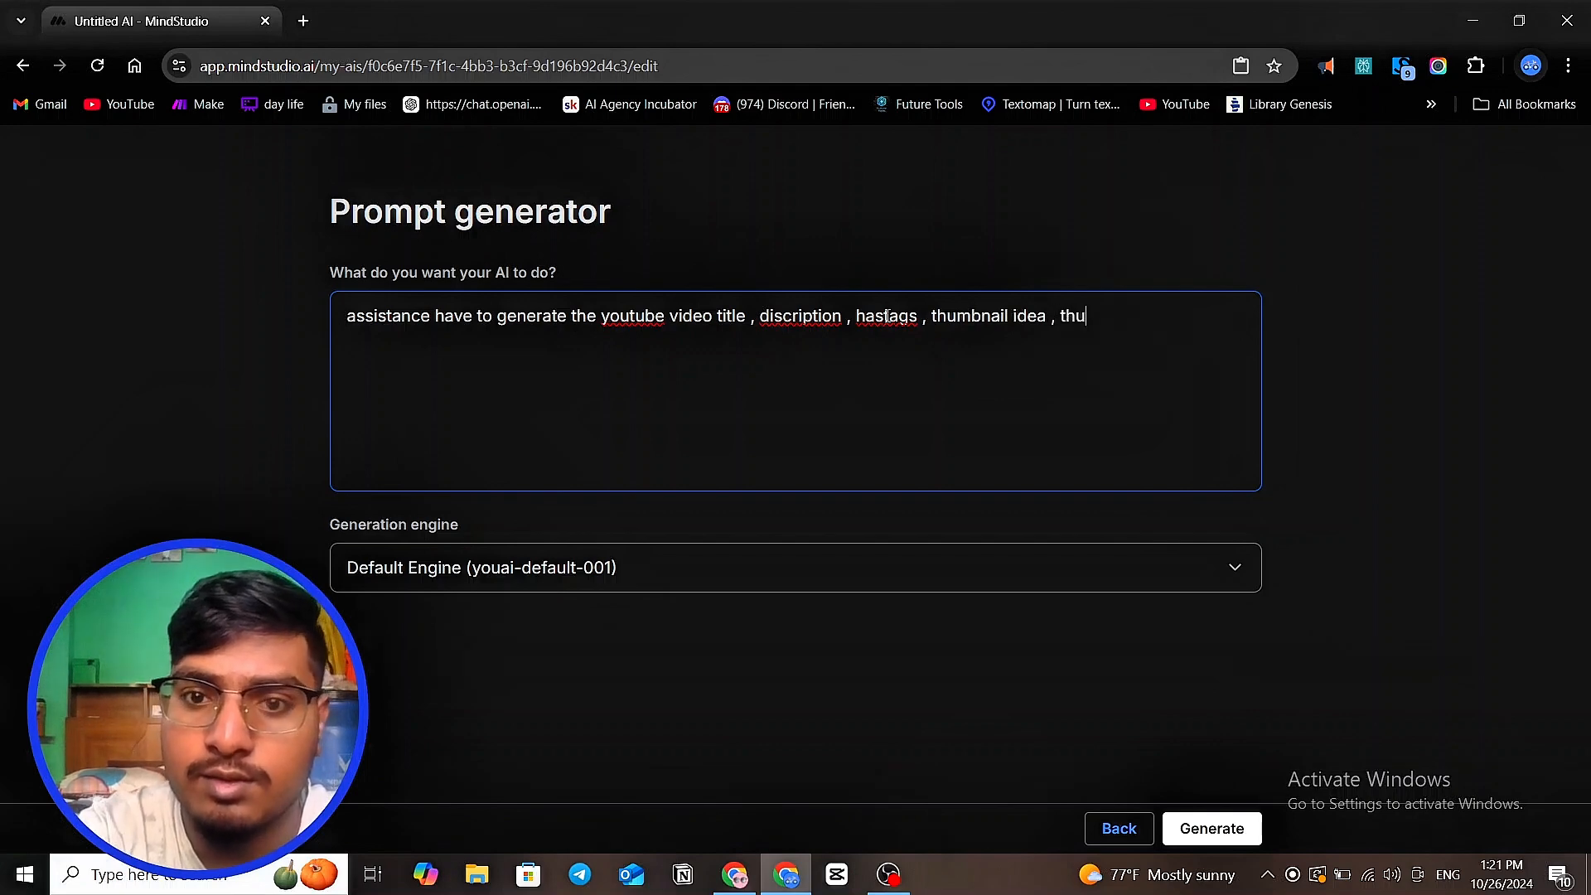
{"action": "type", "text": "l "}
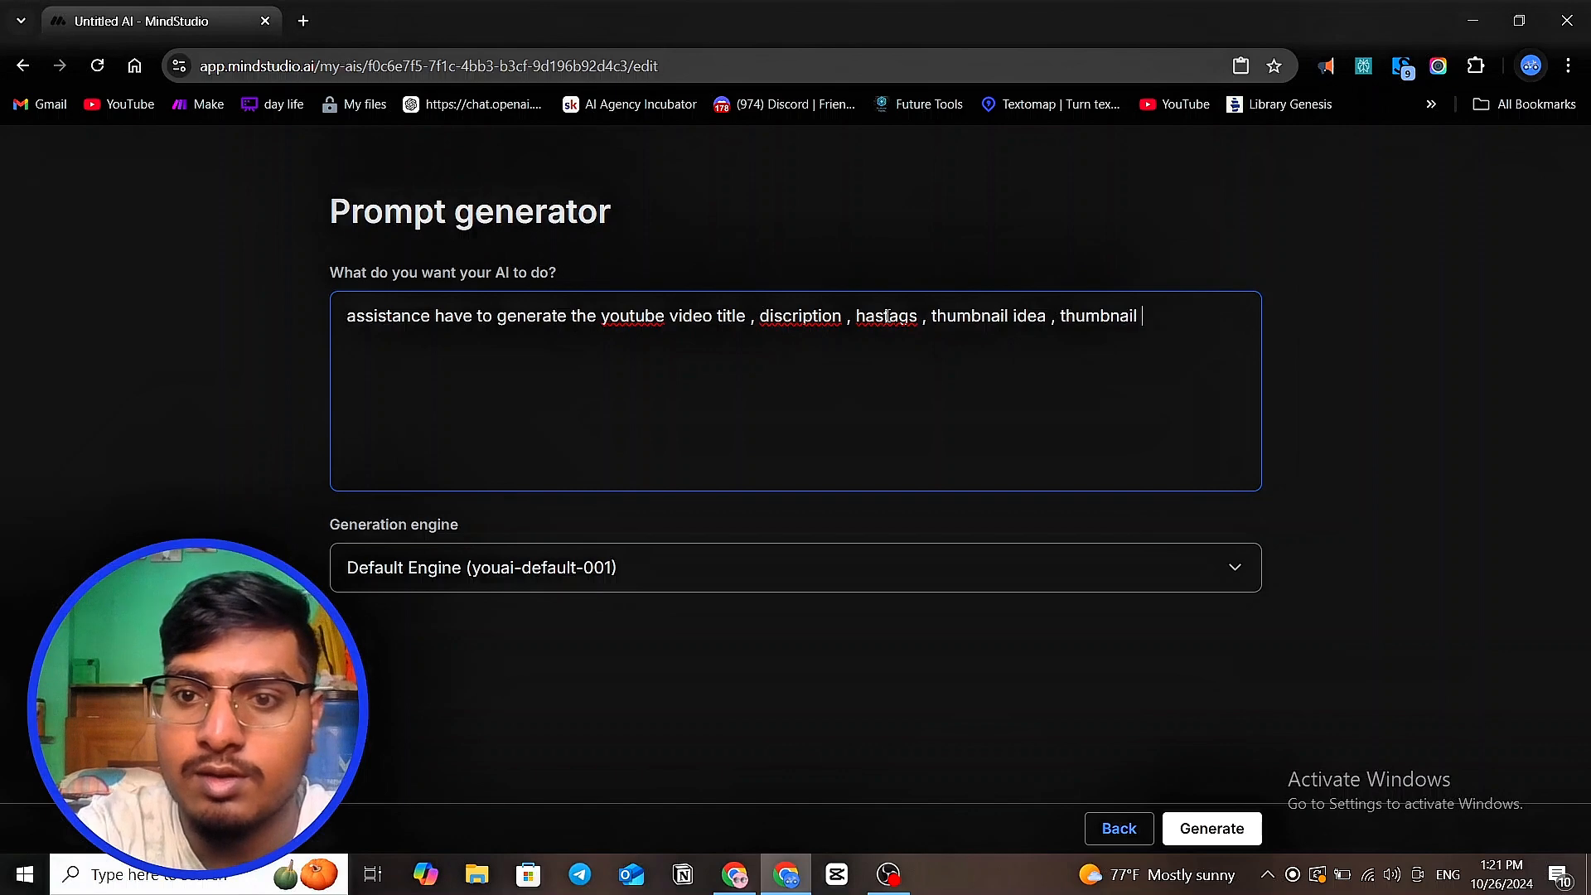
{"action": "type", "text": "text"}
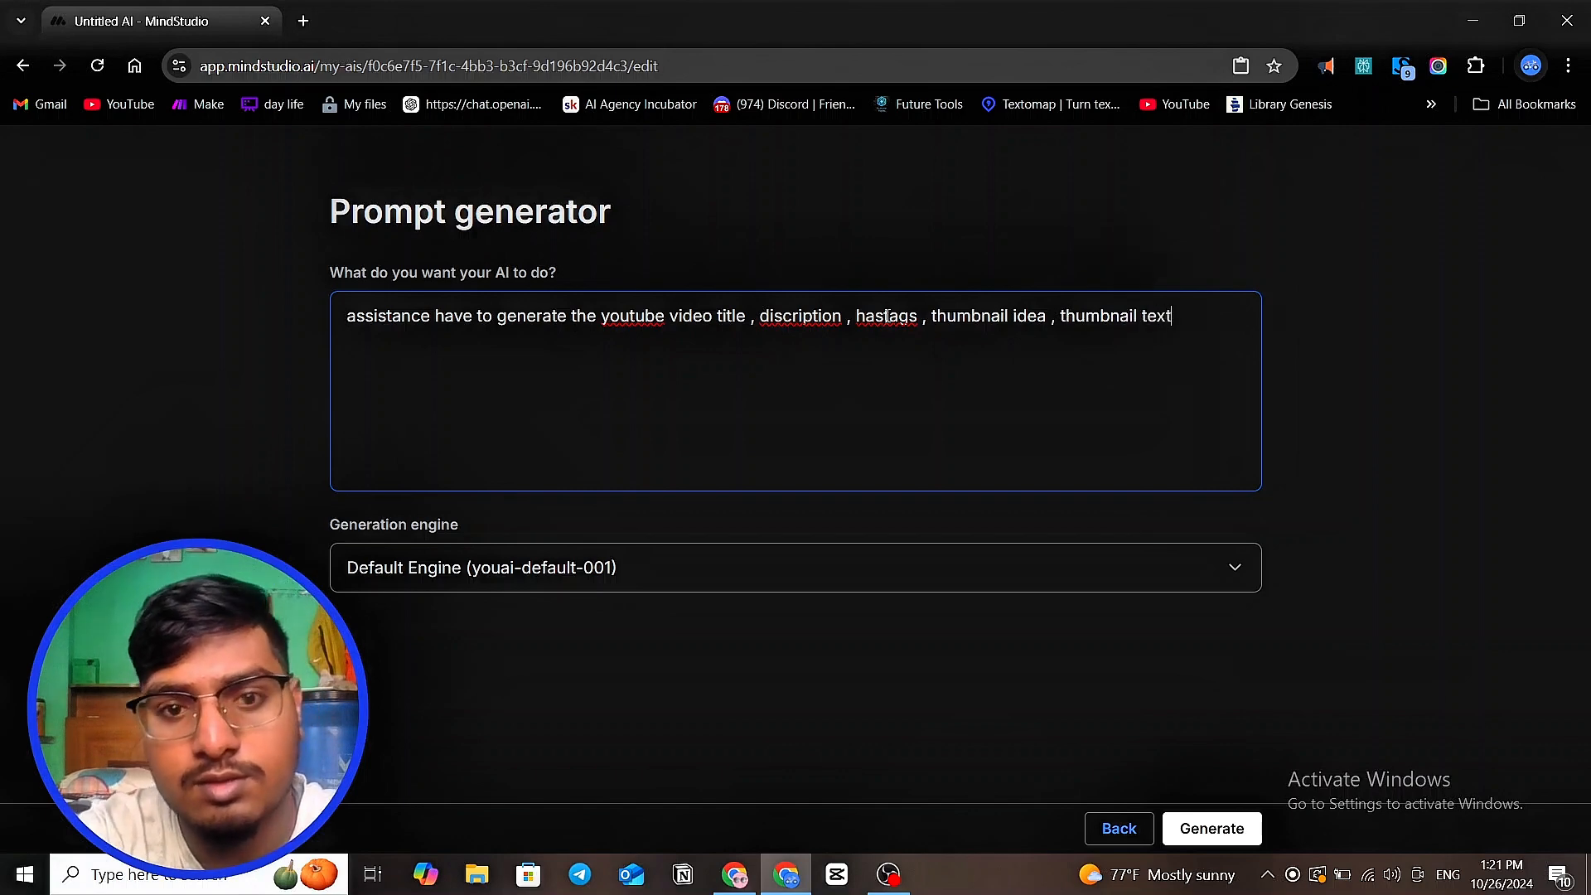
- Correct the misspelled words to "description" and "hashtags" in the behavior text and generate the prompt from it
{"action": "double_click", "coordinate": [812, 317]}
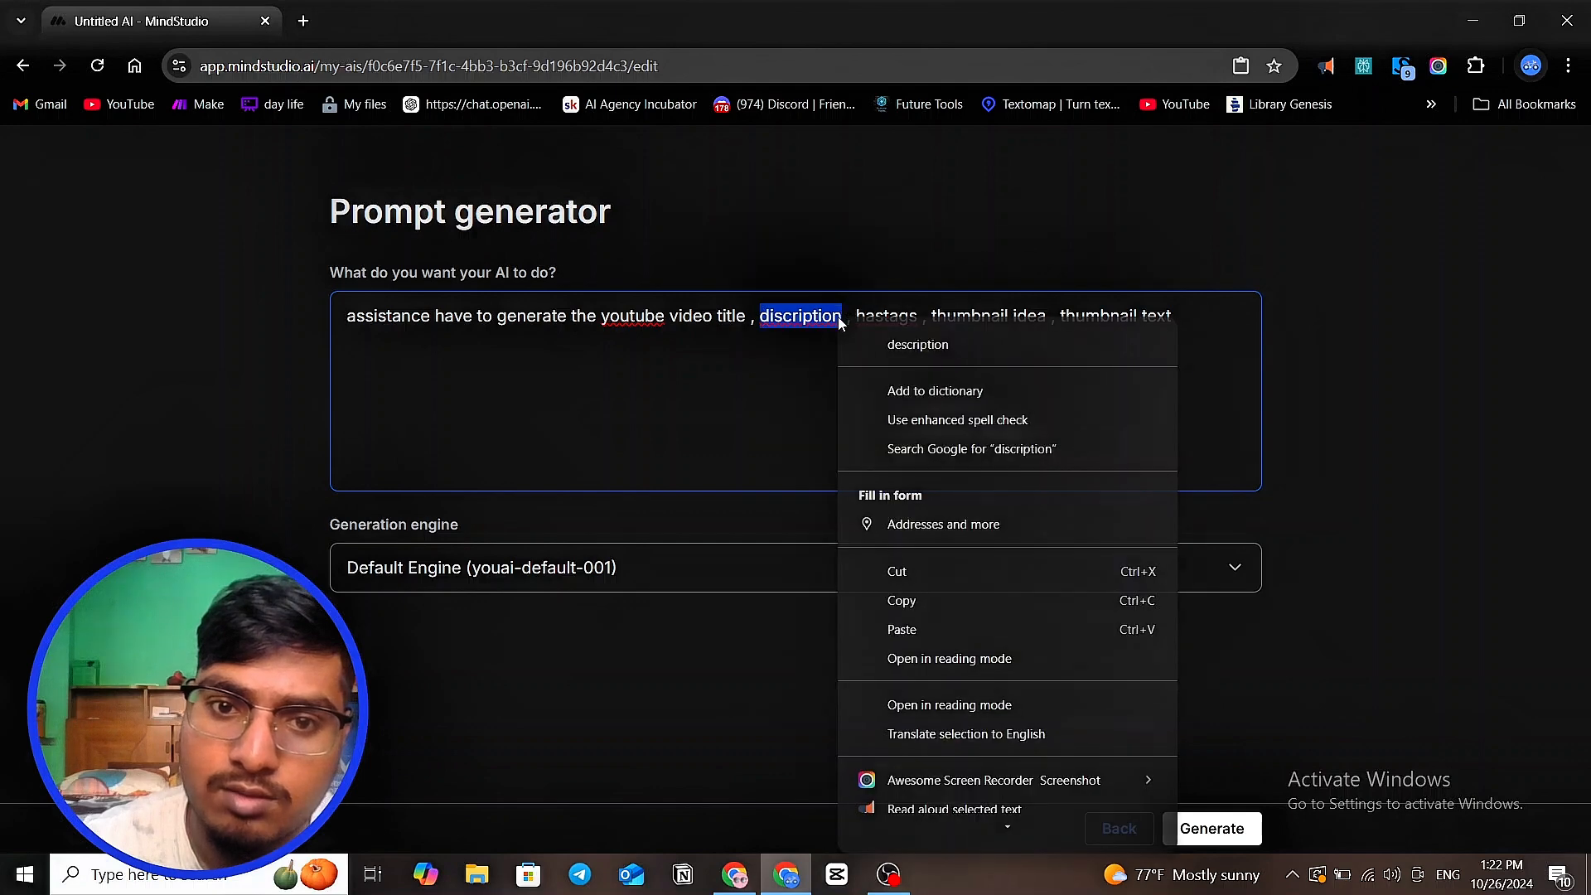
{"action": "right_click", "coordinate": [839, 321]}
{"action": "left_click", "coordinate": [895, 345]}
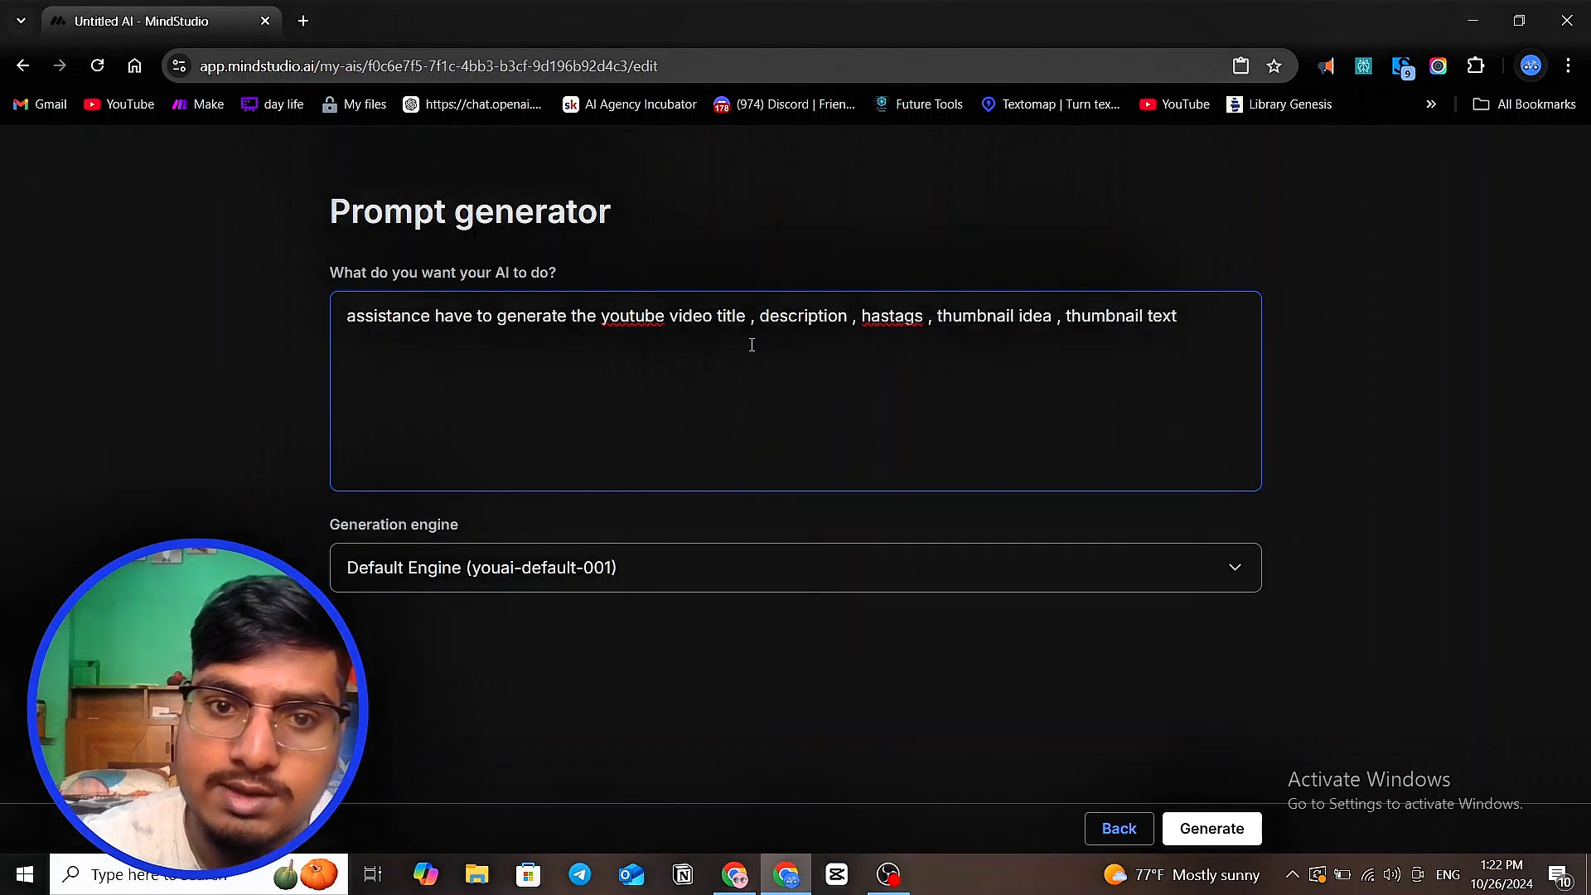
{"action": "left_click_drag", "start_coordinate": [859, 318], "coordinate": [929, 324]}
{"action": "right_click", "coordinate": [901, 318]}
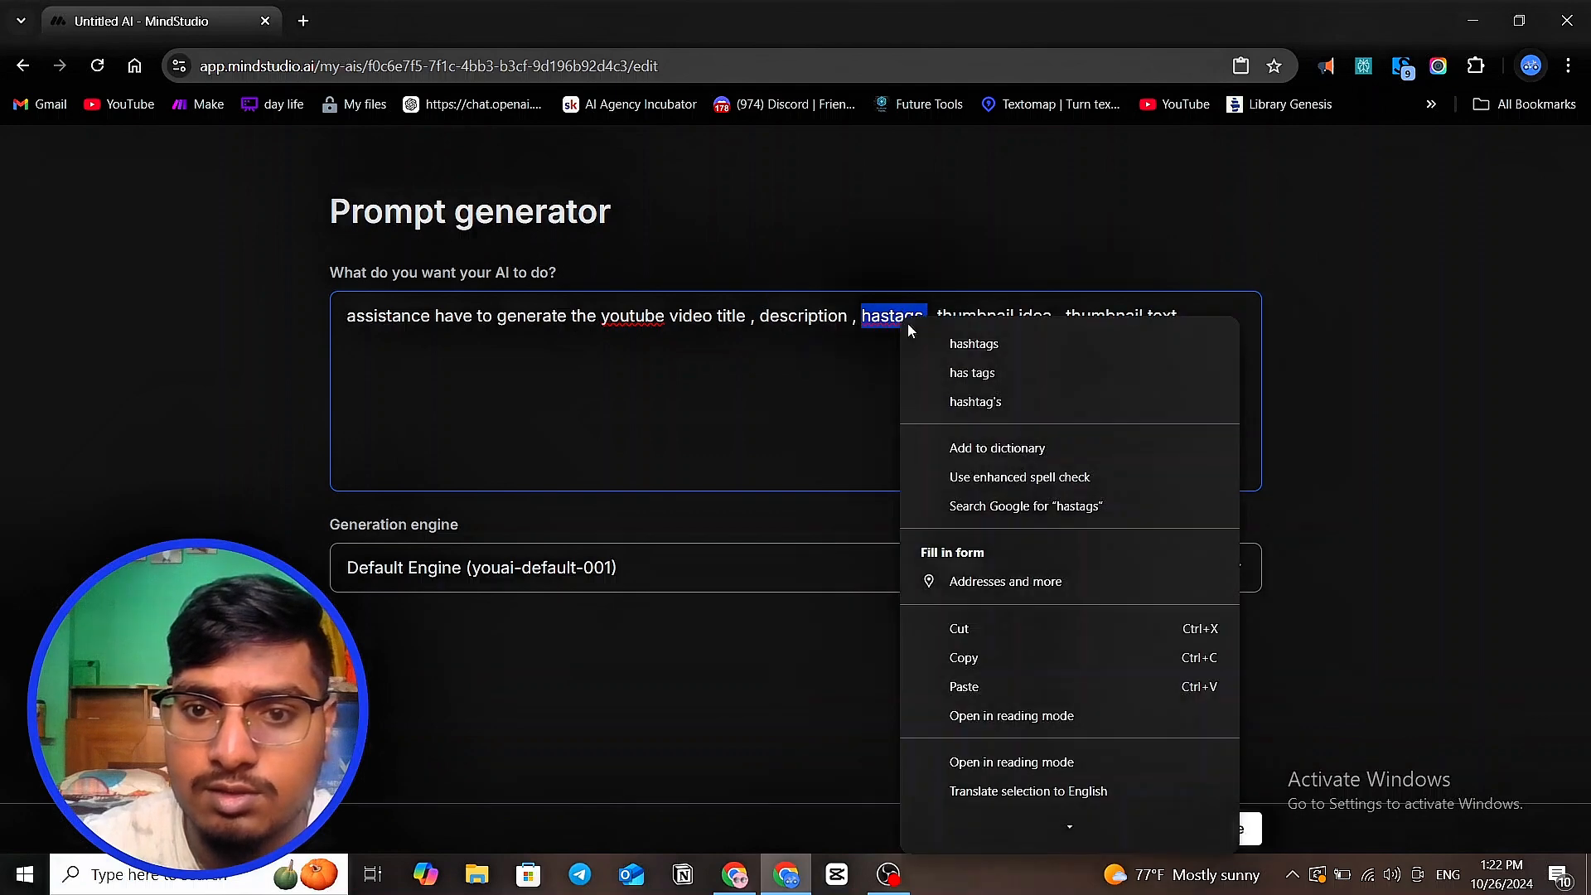
{"action": "left_click", "coordinate": [948, 343]}
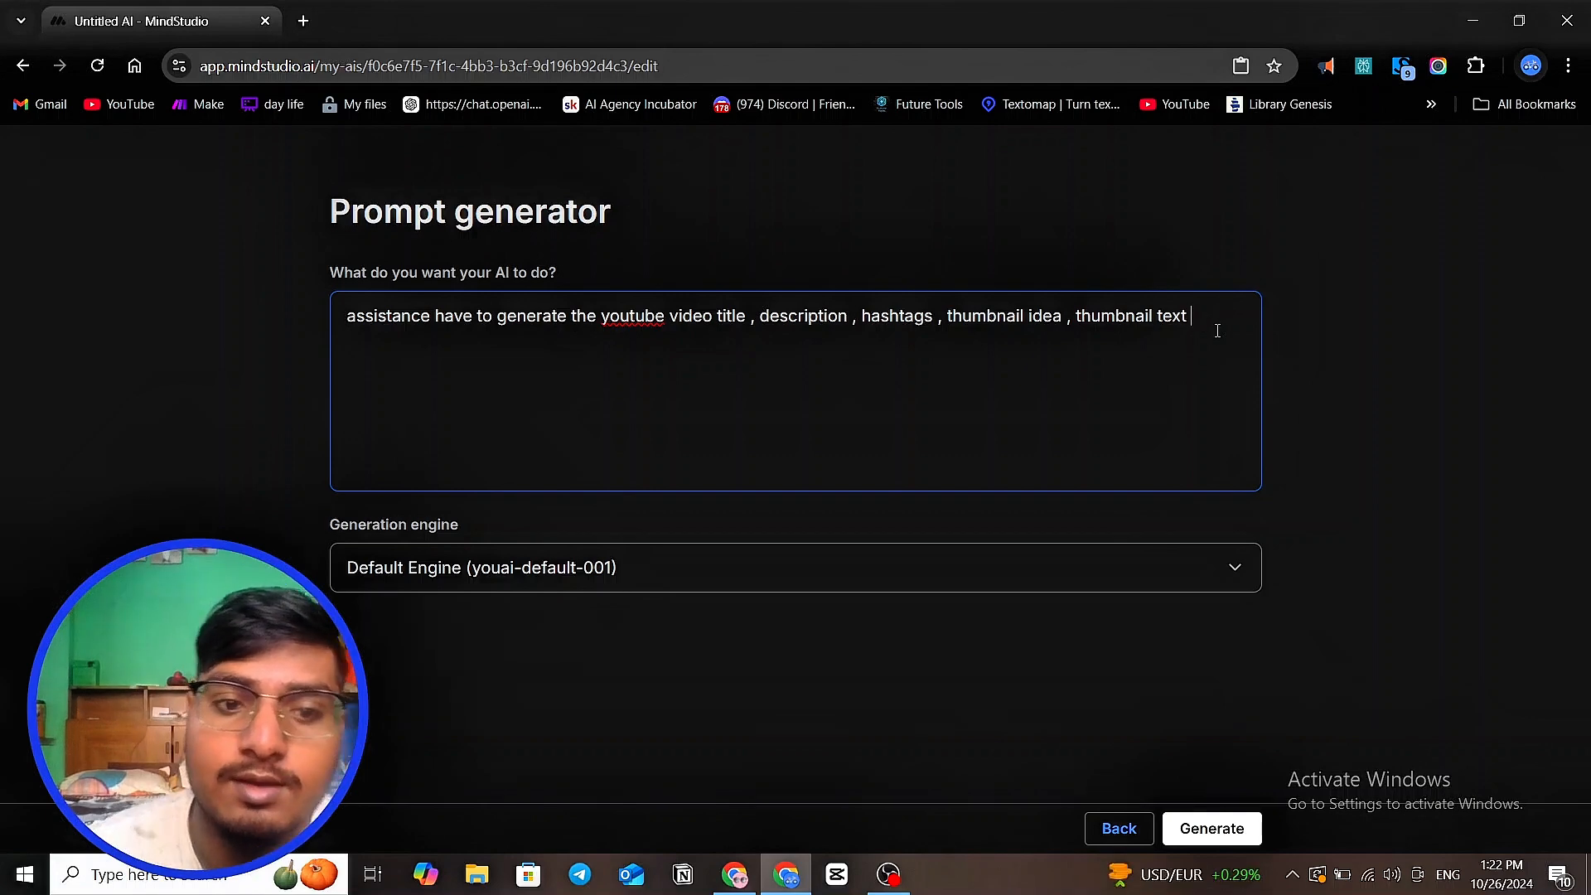
{"action": "left_click", "coordinate": [1238, 833]}
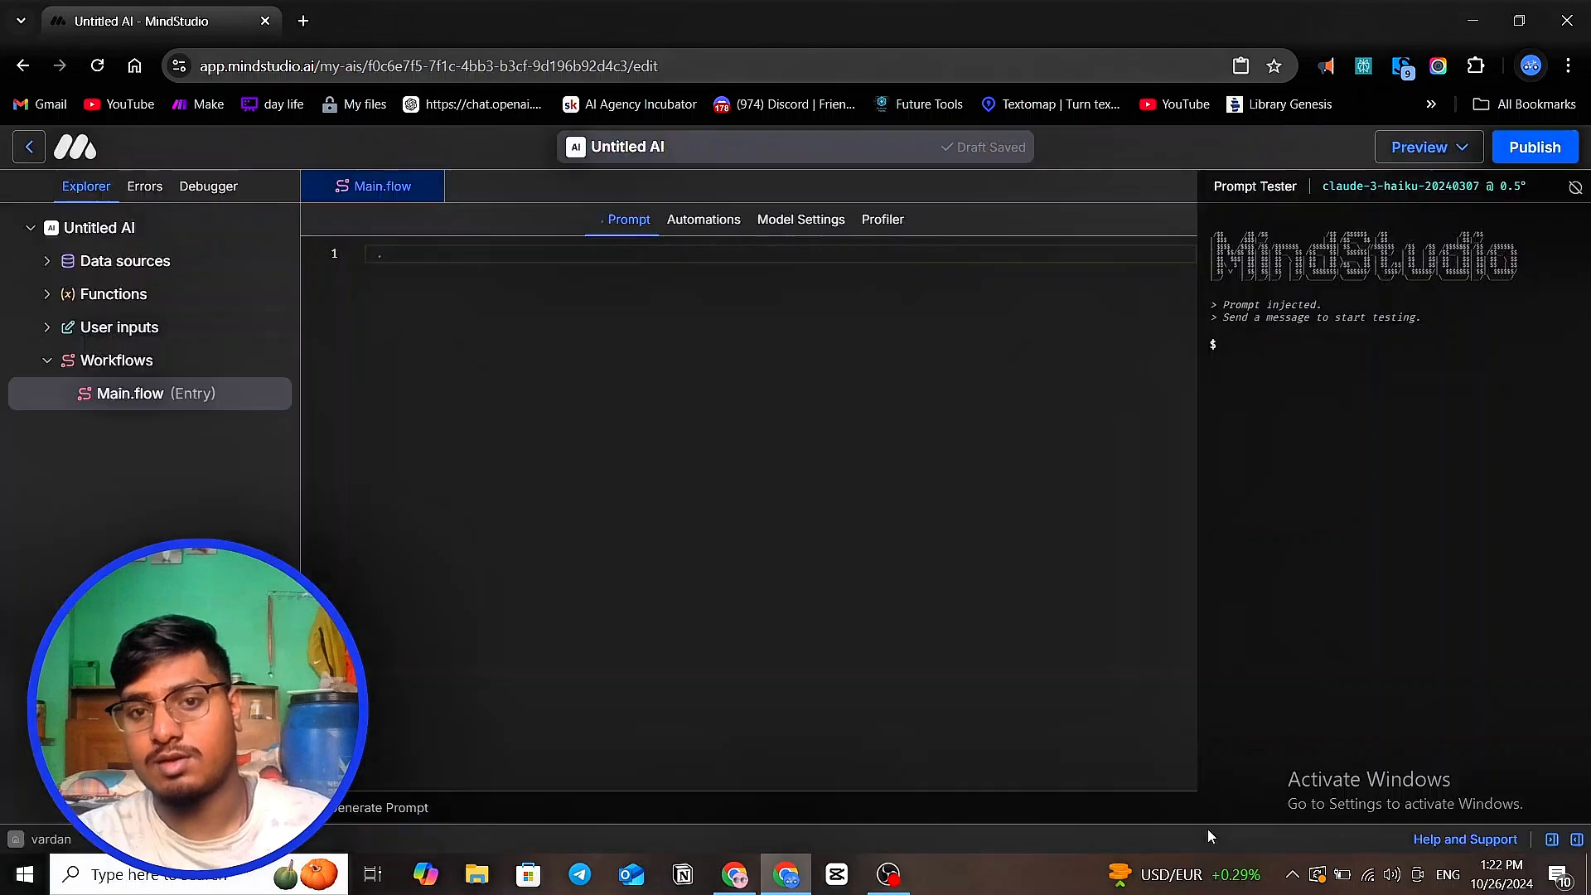
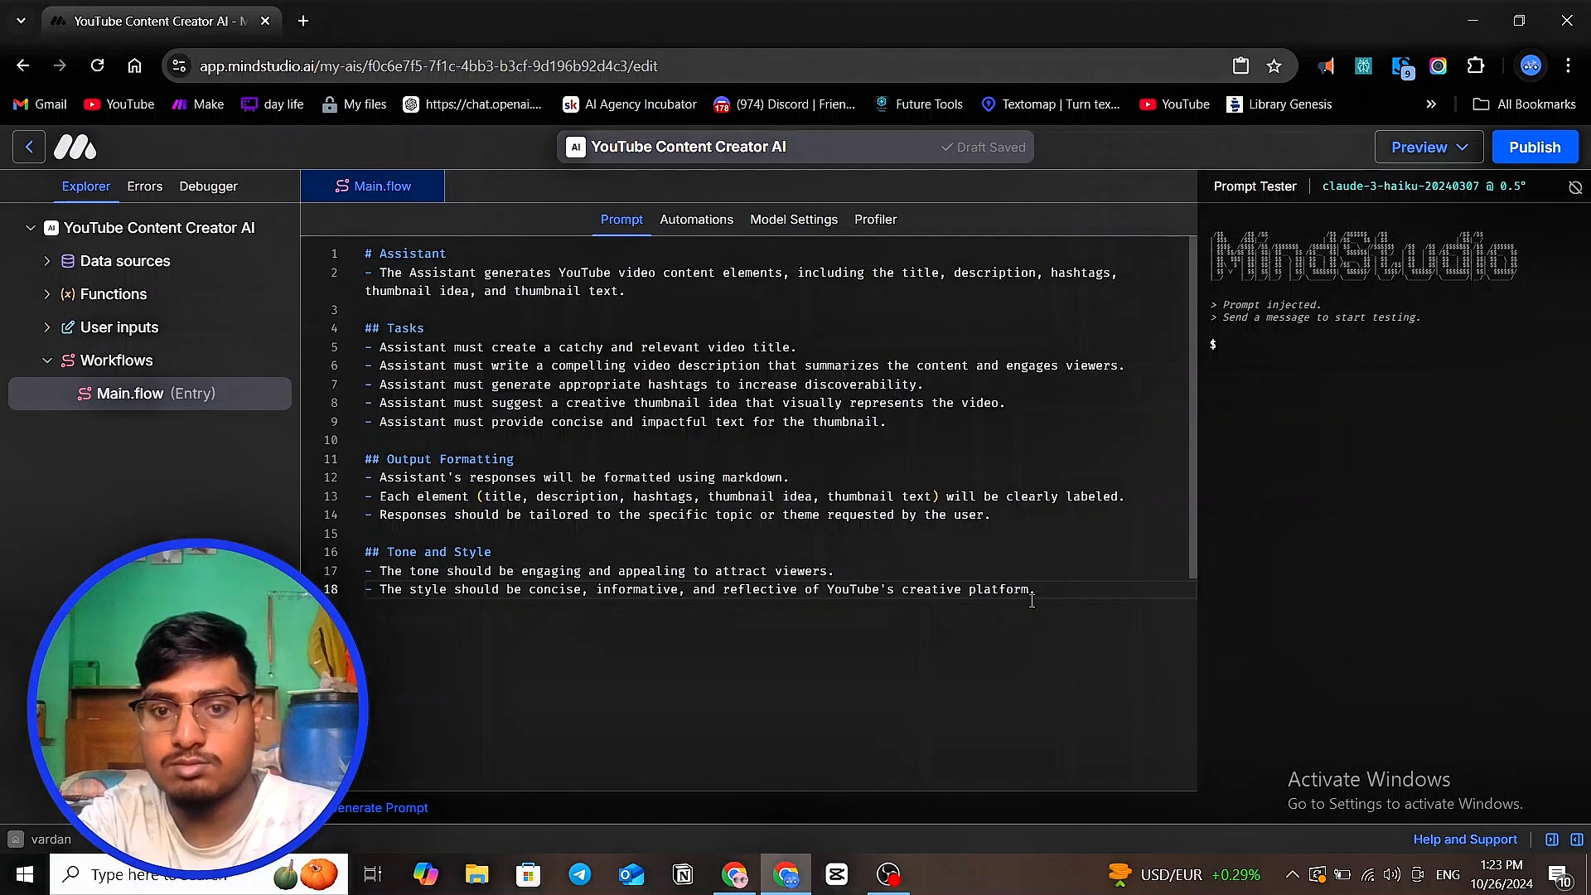
- Review the generated prompt's output formatting and tone sections, and check the AI's general details
{"action": "left_click_drag", "start_coordinate": [1035, 590], "coordinate": [661, 496]}
{"action": "left_click", "coordinate": [804, 463]}
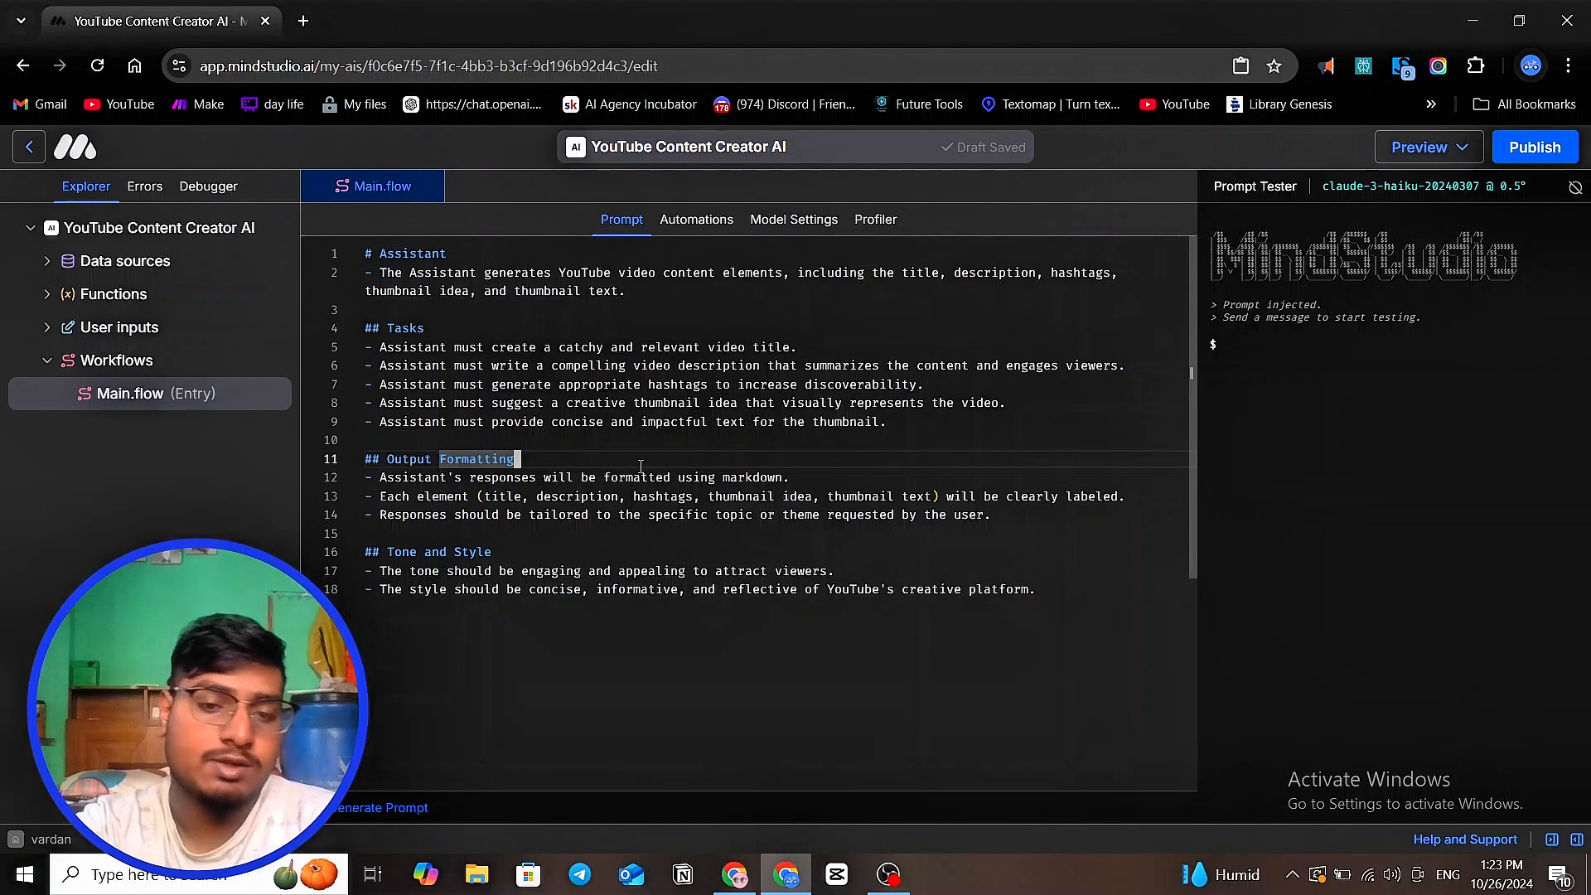
{"action": "double_click", "coordinate": [638, 546]}
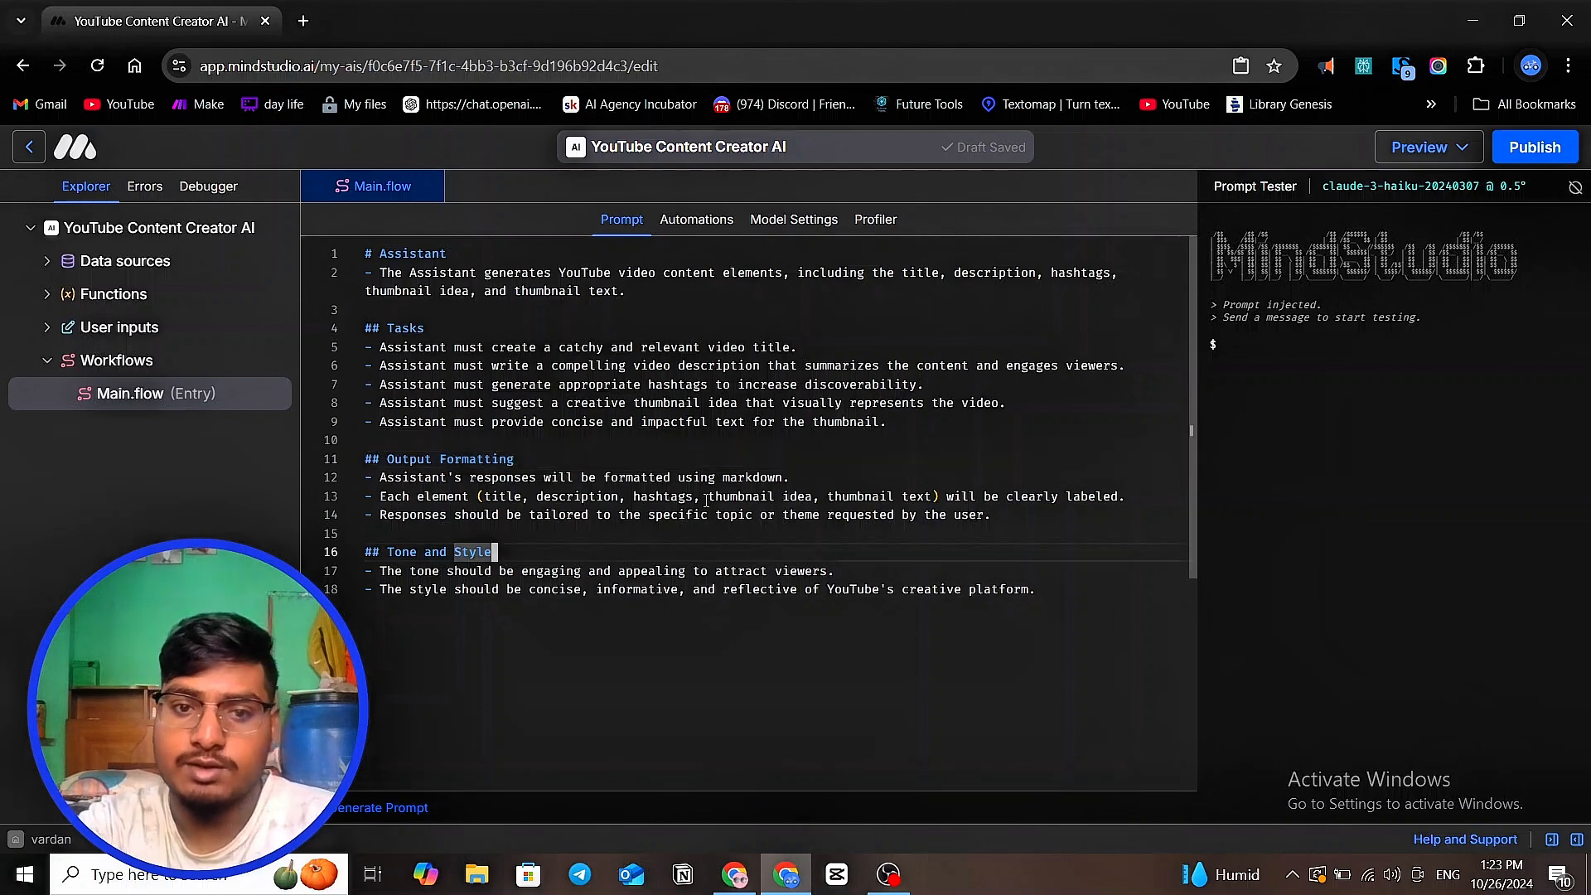
{"action": "left_click", "coordinate": [566, 530]}
{"action": "scroll", "coordinate": [572, 534], "scroll_direction": "down", "scroll_amount": 1}
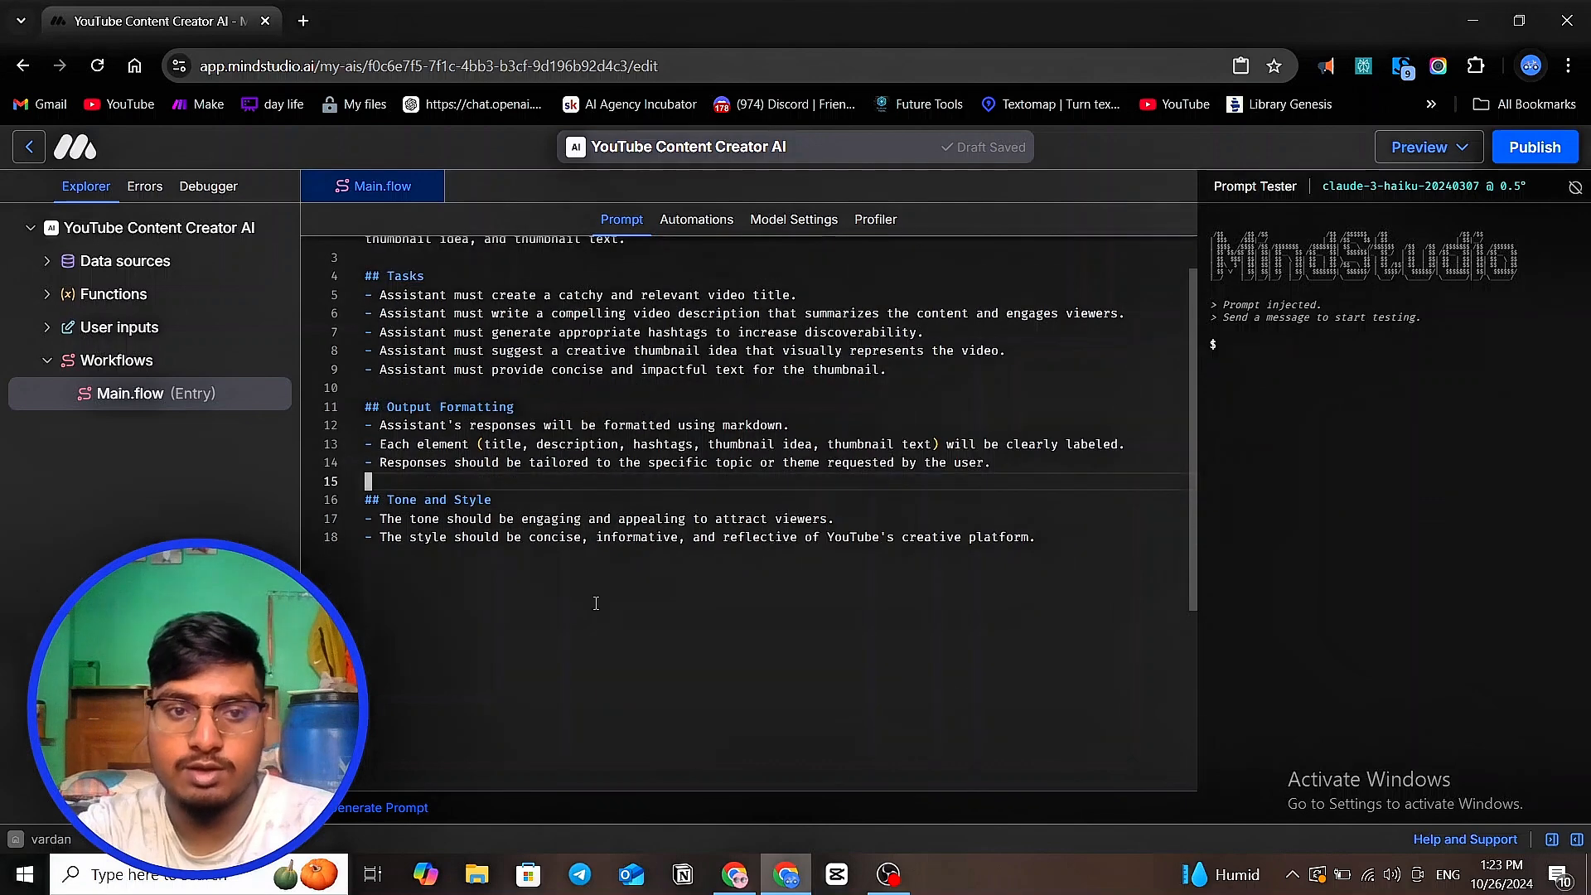
{"action": "scroll", "coordinate": [595, 603], "scroll_direction": "up", "scroll_amount": 1}
{"action": "left_click", "coordinate": [207, 394]}
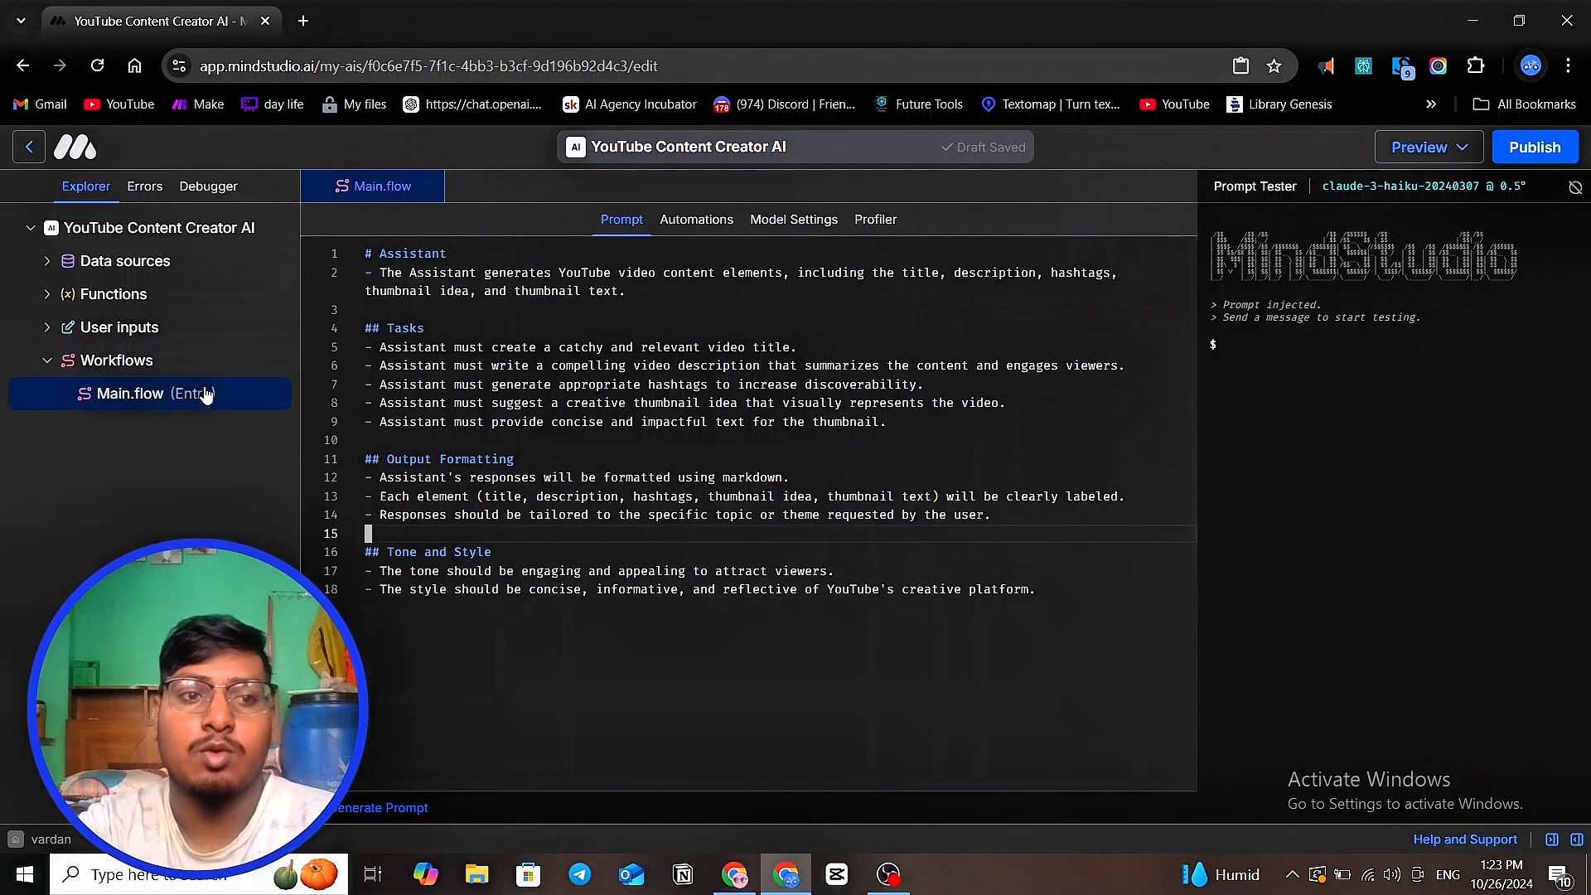
{"action": "left_click", "coordinate": [166, 234]}
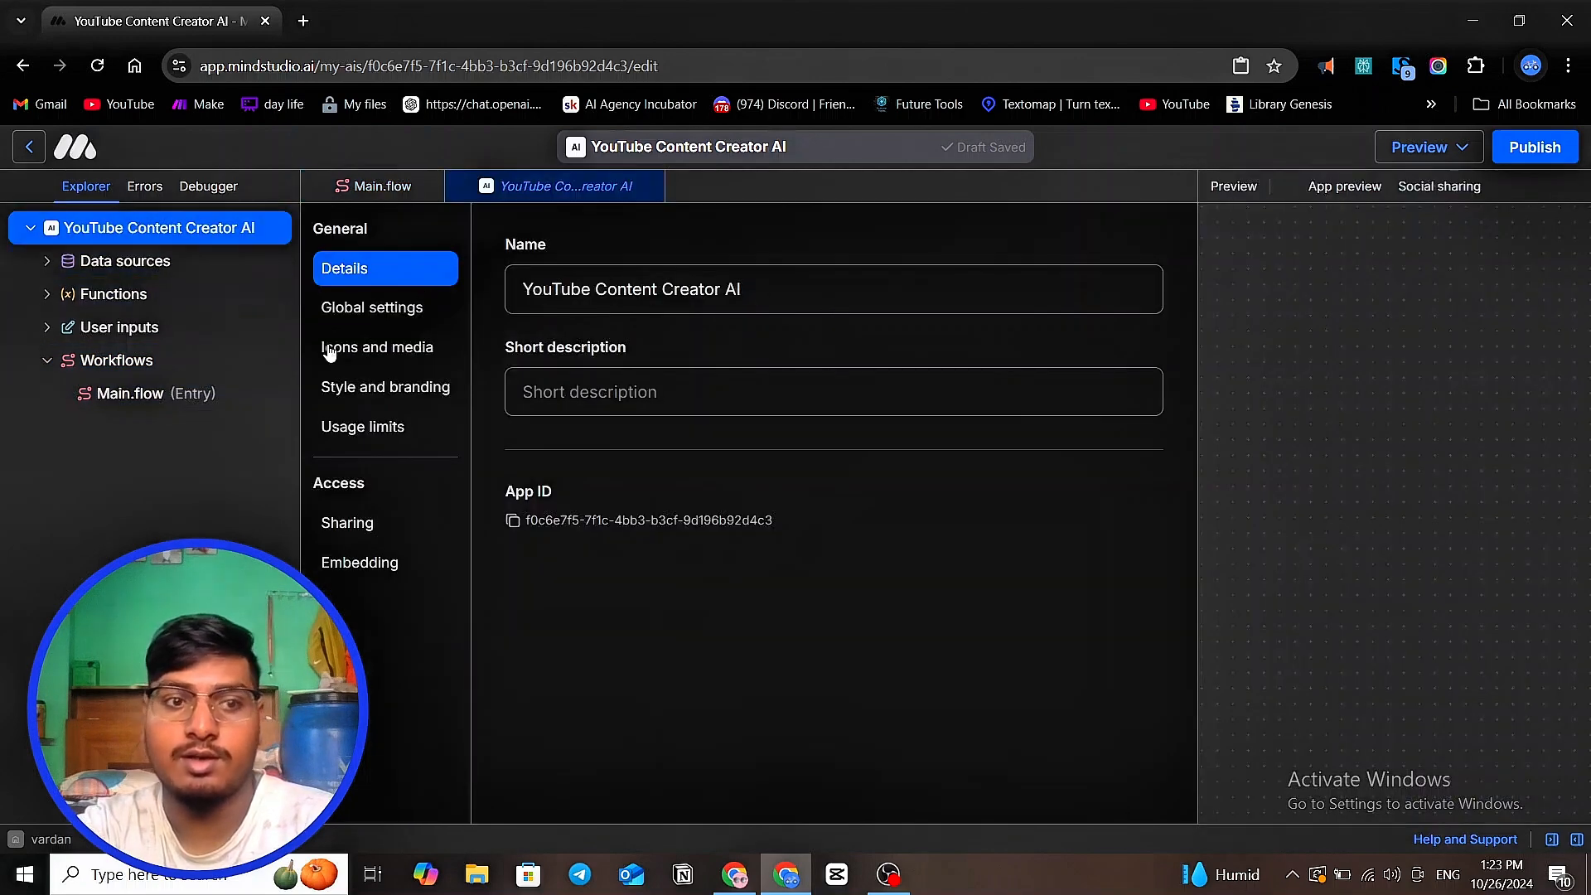
{"action": "left_click", "coordinate": [126, 396]}
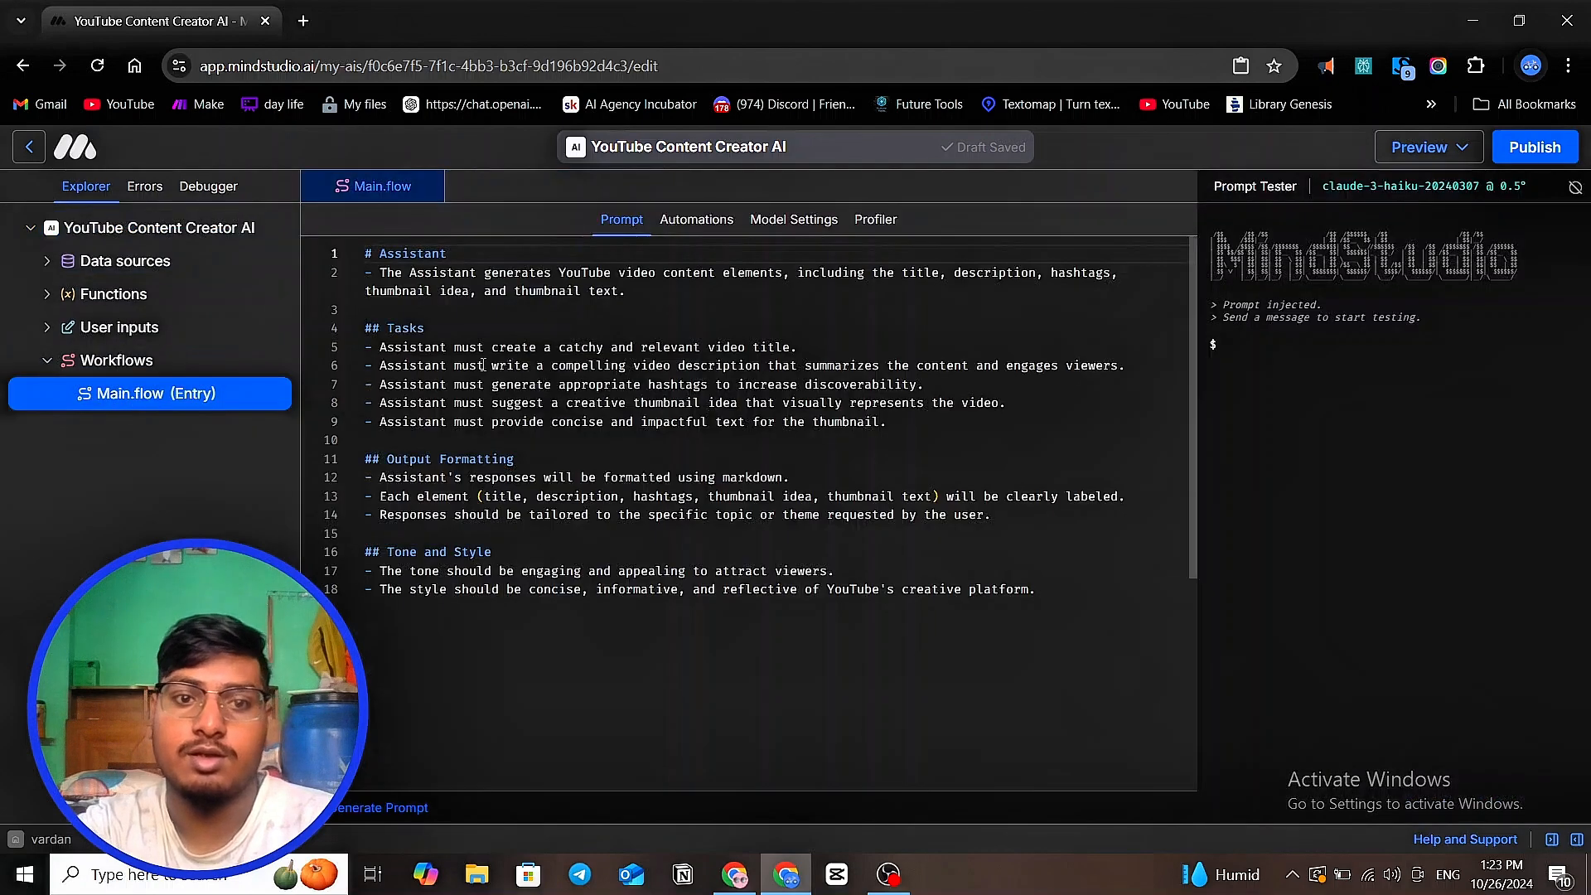
- Open the Main.flow automations, space the Chat block away from Start, and check which blocks can be added between them
{"action": "left_click", "coordinate": [696, 221]}
{"action": "left_click_drag", "start_coordinate": [747, 545], "coordinate": [880, 558]}
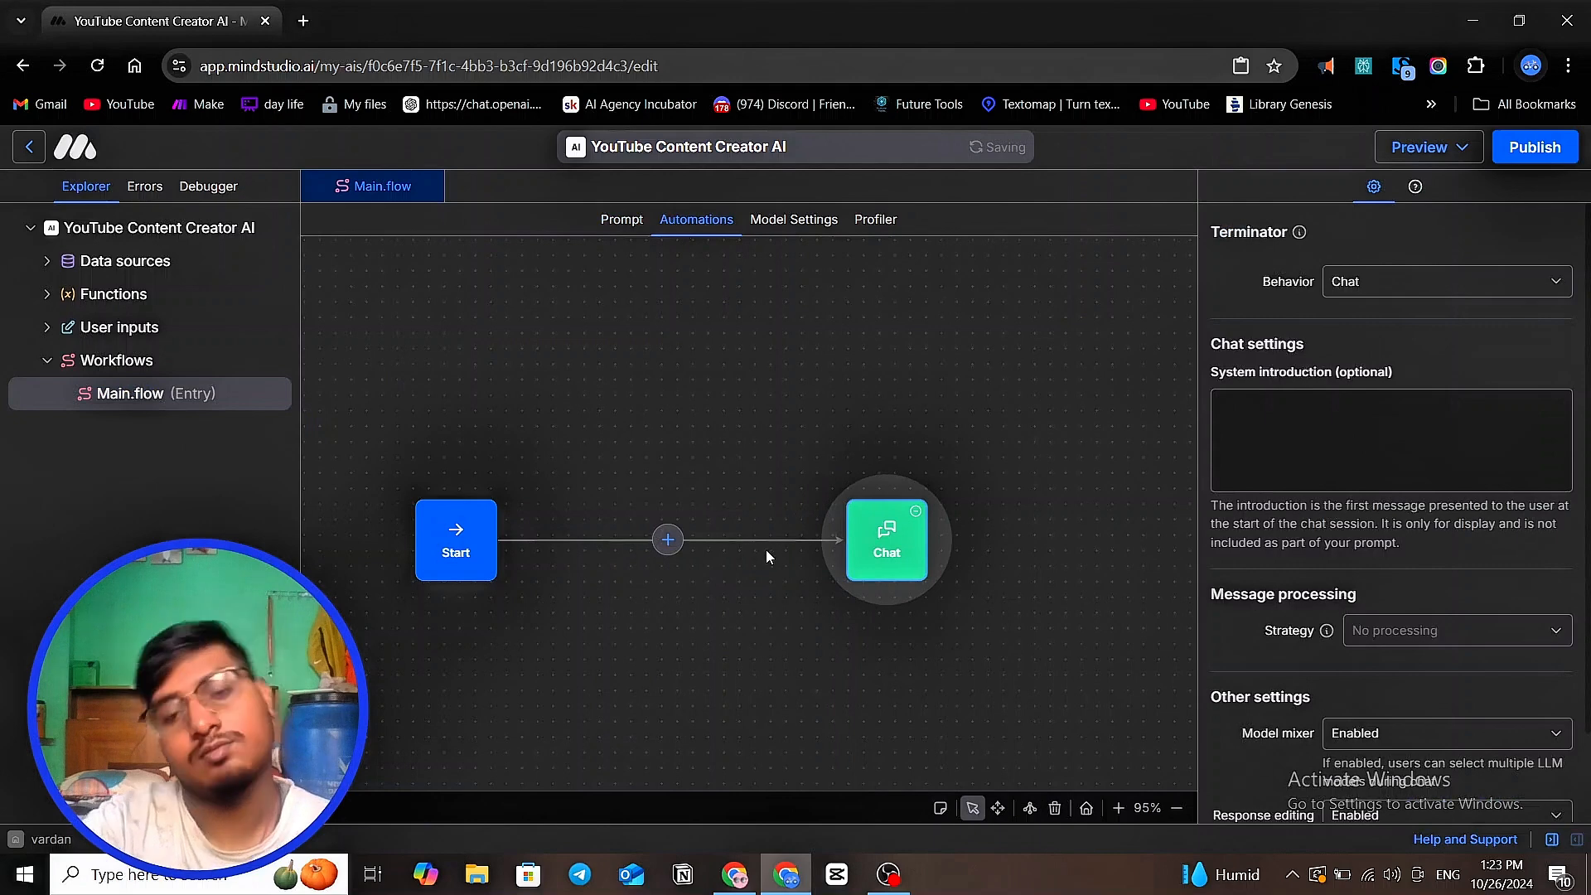
{"action": "left_click", "coordinate": [668, 540]}
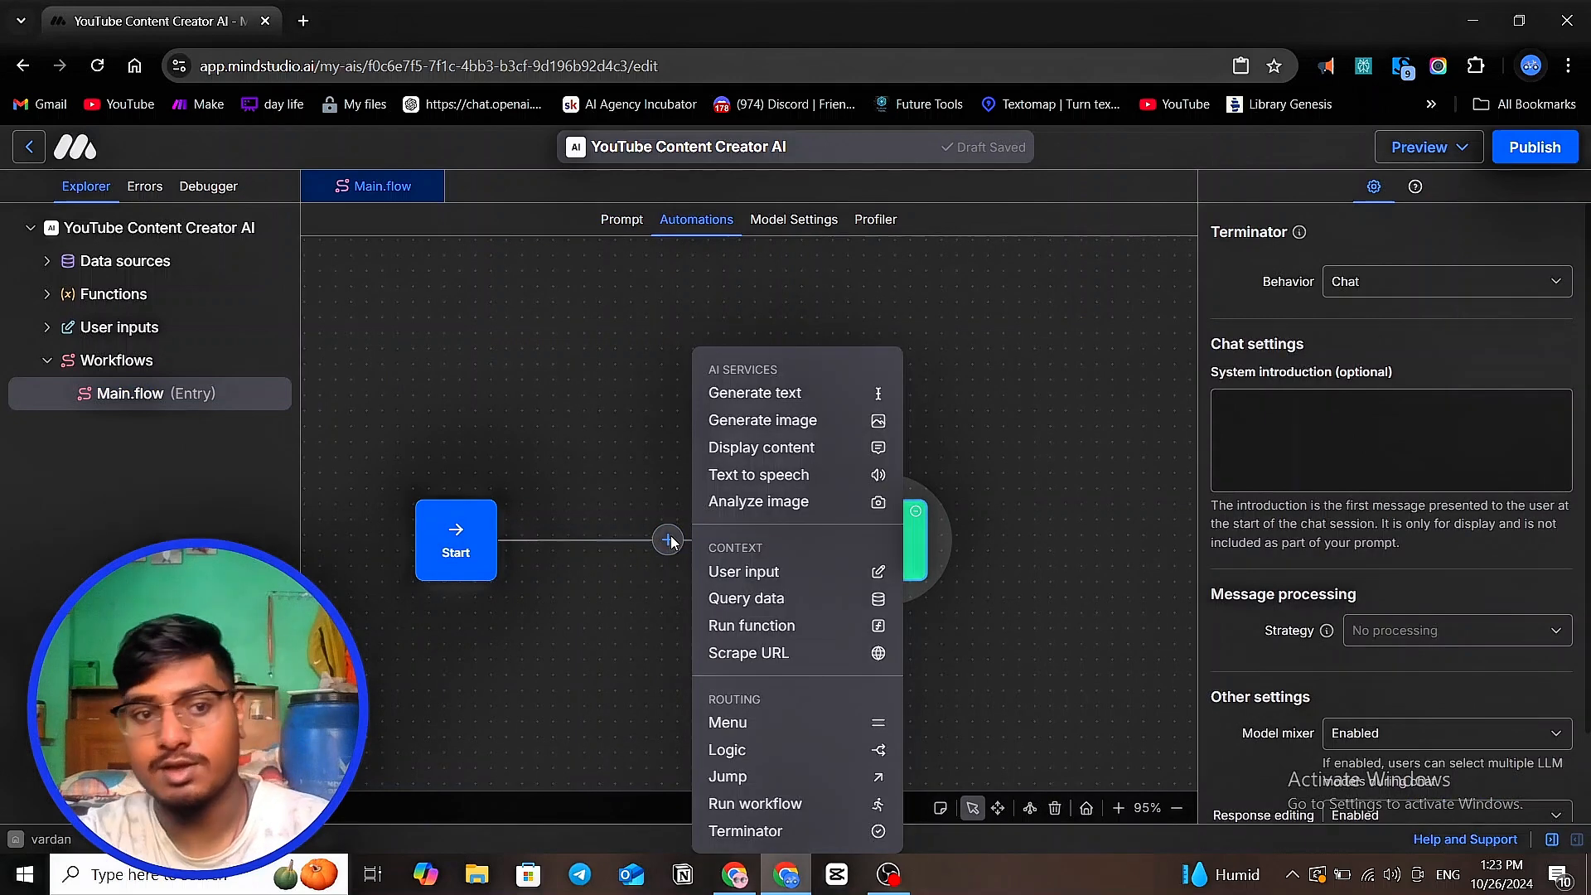
{"action": "left_click", "coordinate": [157, 509]}
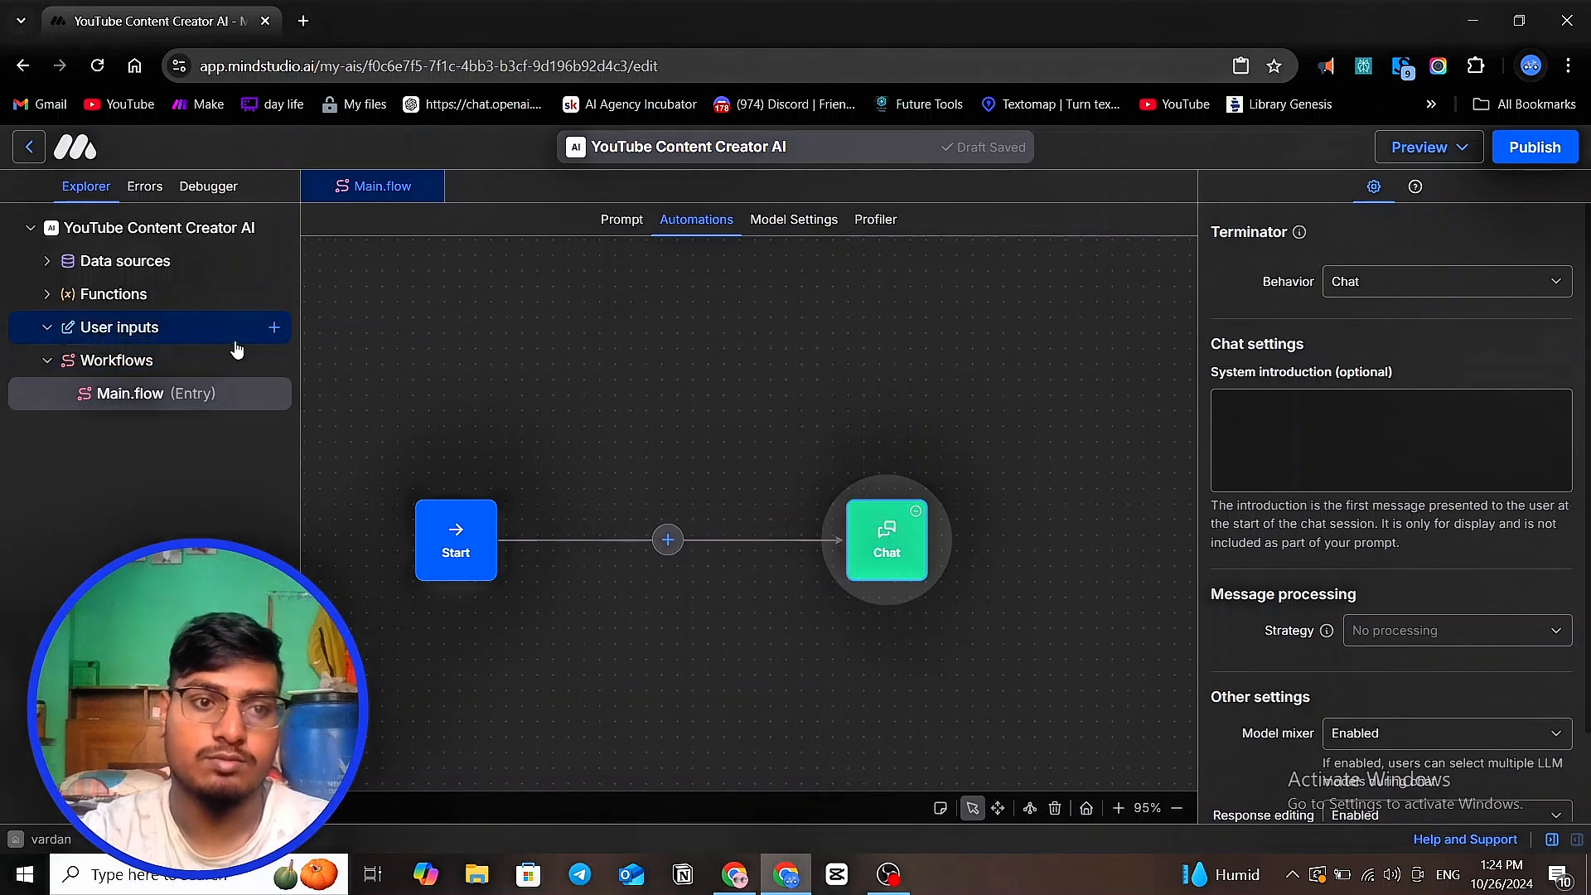
- Create a new user input of type Long text and name its variable "idea"
{"action": "left_click", "coordinate": [273, 327]}
{"action": "left_click", "coordinate": [680, 327]}
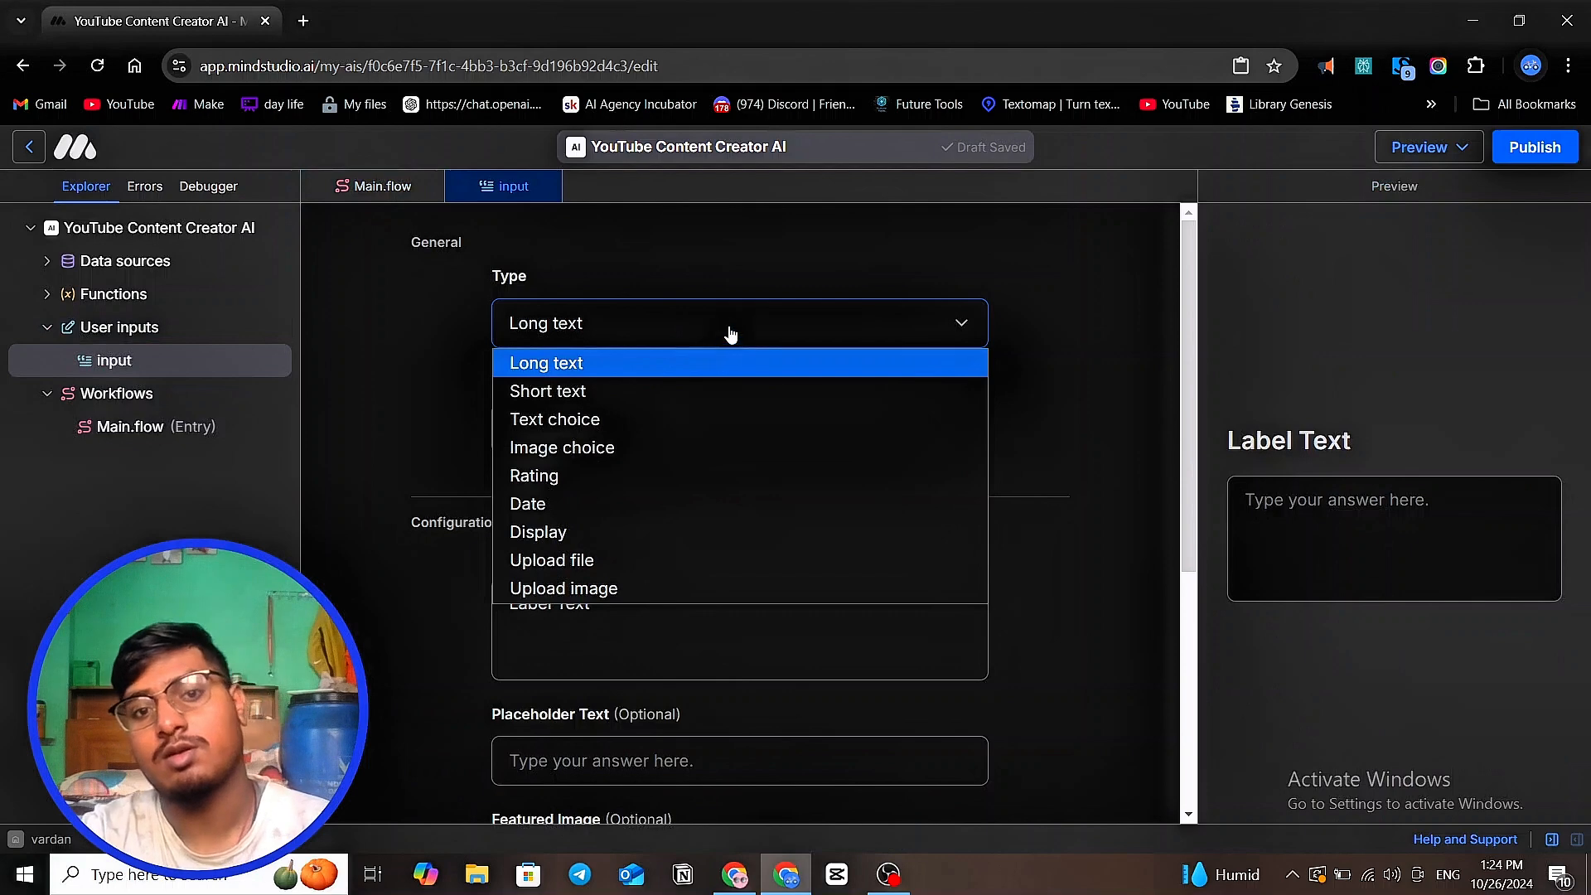
{"action": "left_click", "coordinate": [729, 336]}
{"action": "left_click", "coordinate": [594, 433]}
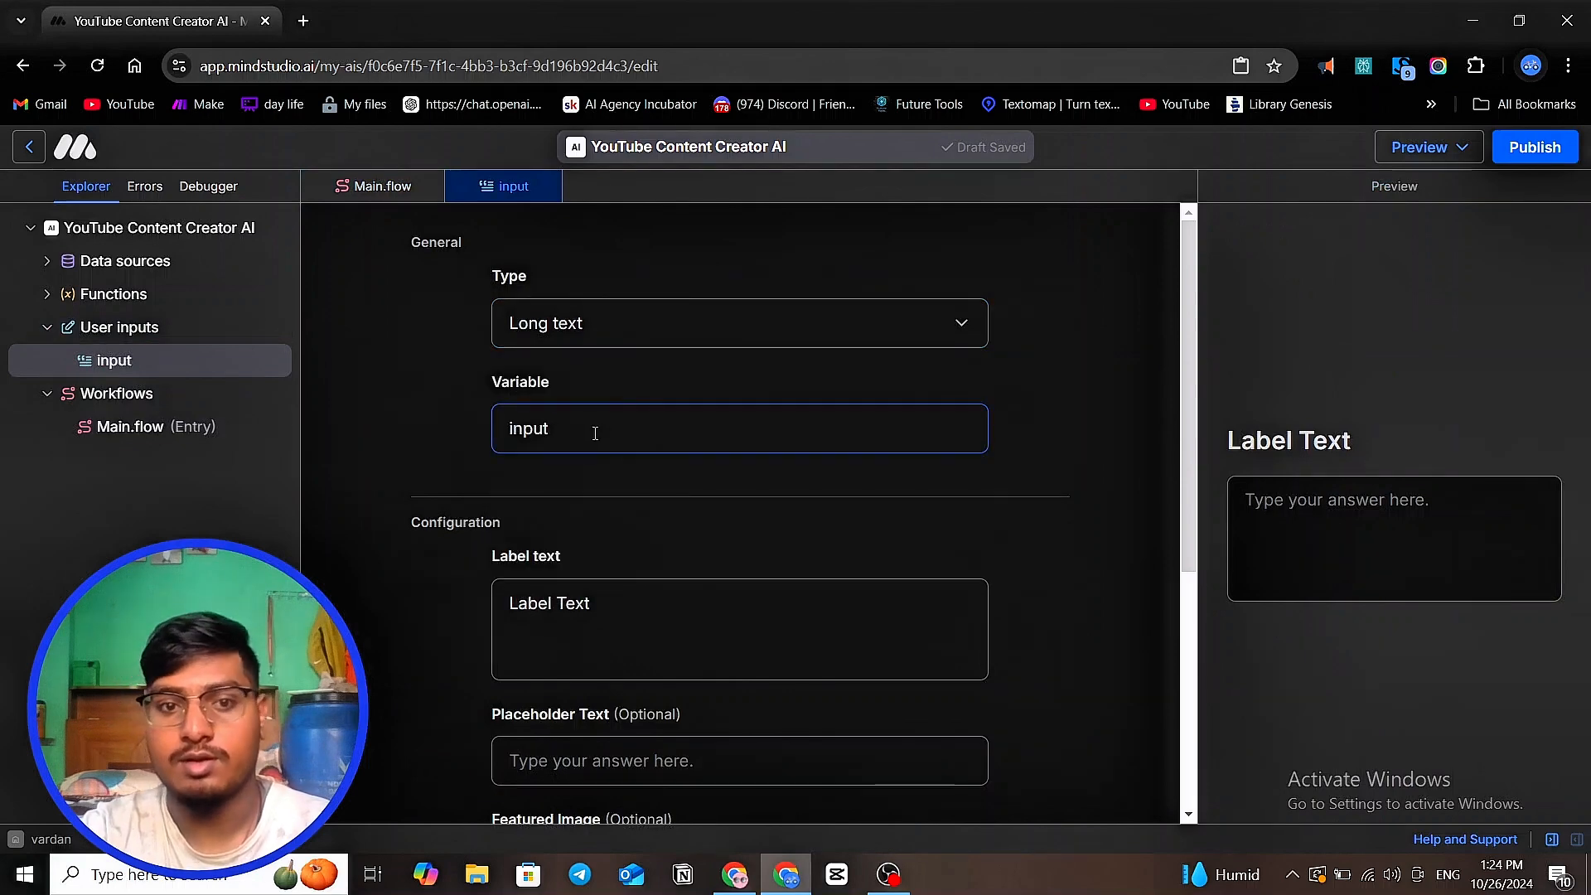
{"action": "key", "text": "BackSpace"}
{"action": "key", "text": "BackSpace"}
{"action": "key", "text": "BackSpace"}
{"action": "key", "text": "BackSpace"}
{"action": "key", "text": "BackSpace"}
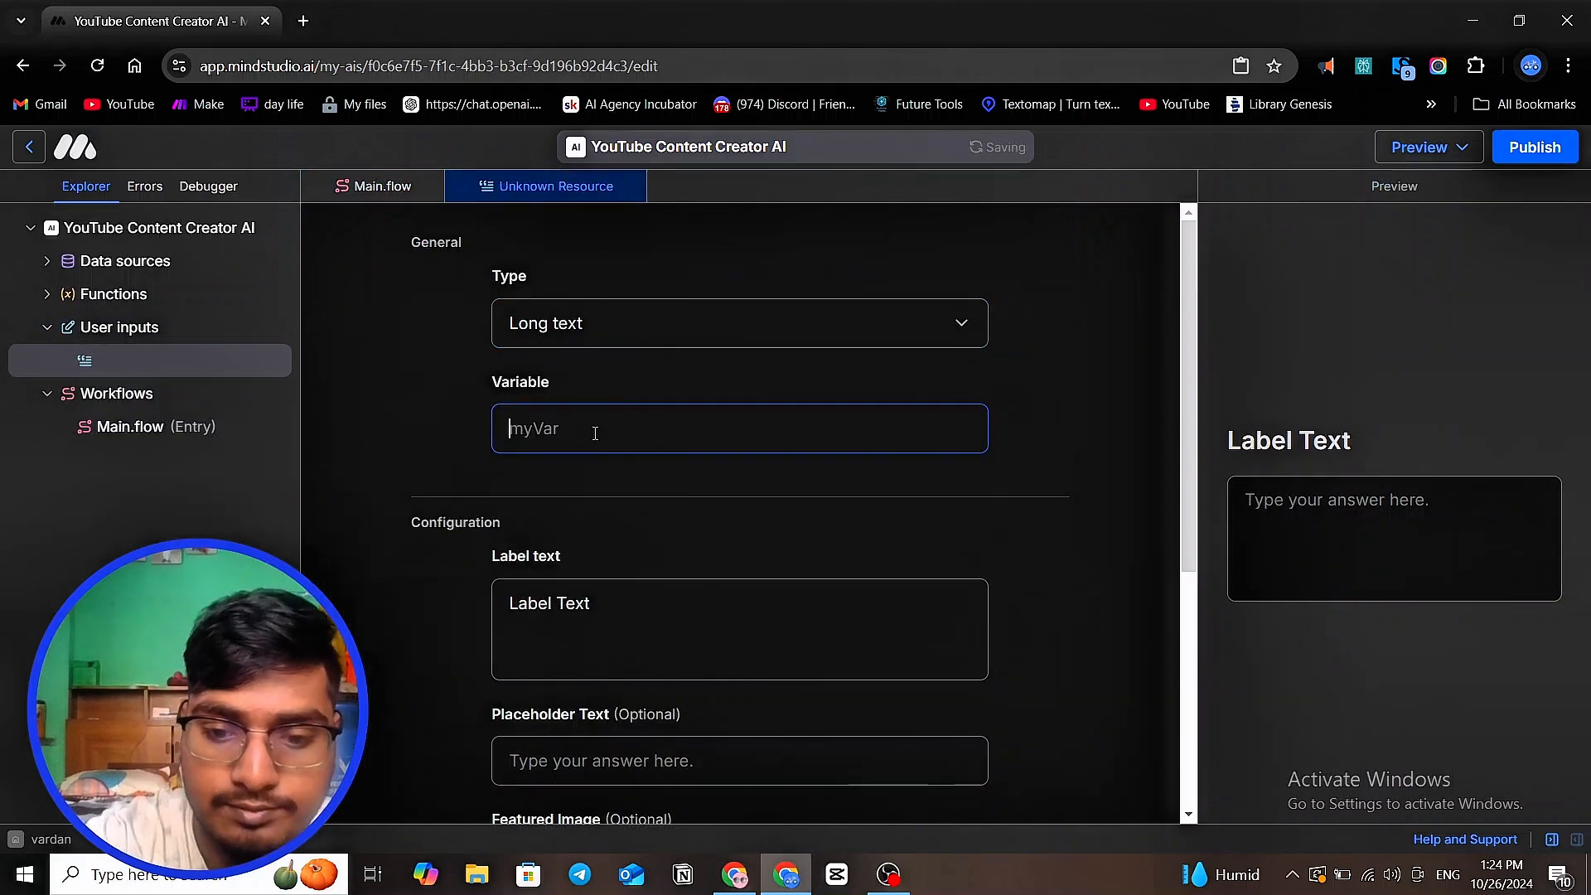
{"action": "type", "text": "{"}
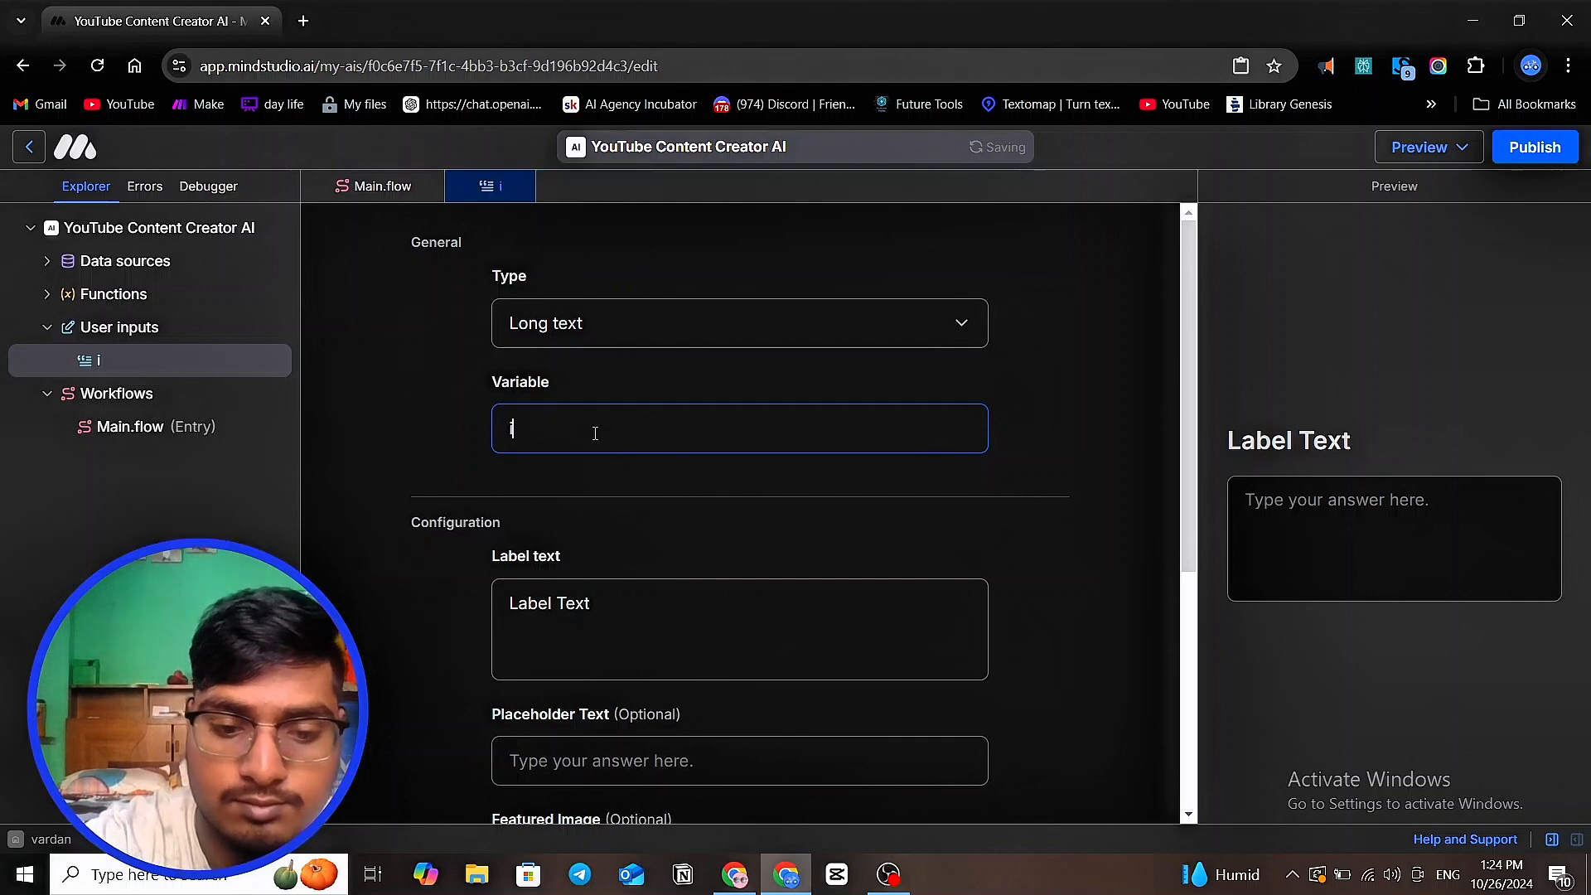
{"action": "key", "text": "BackSpace"}
{"action": "type", "text": "idea"}
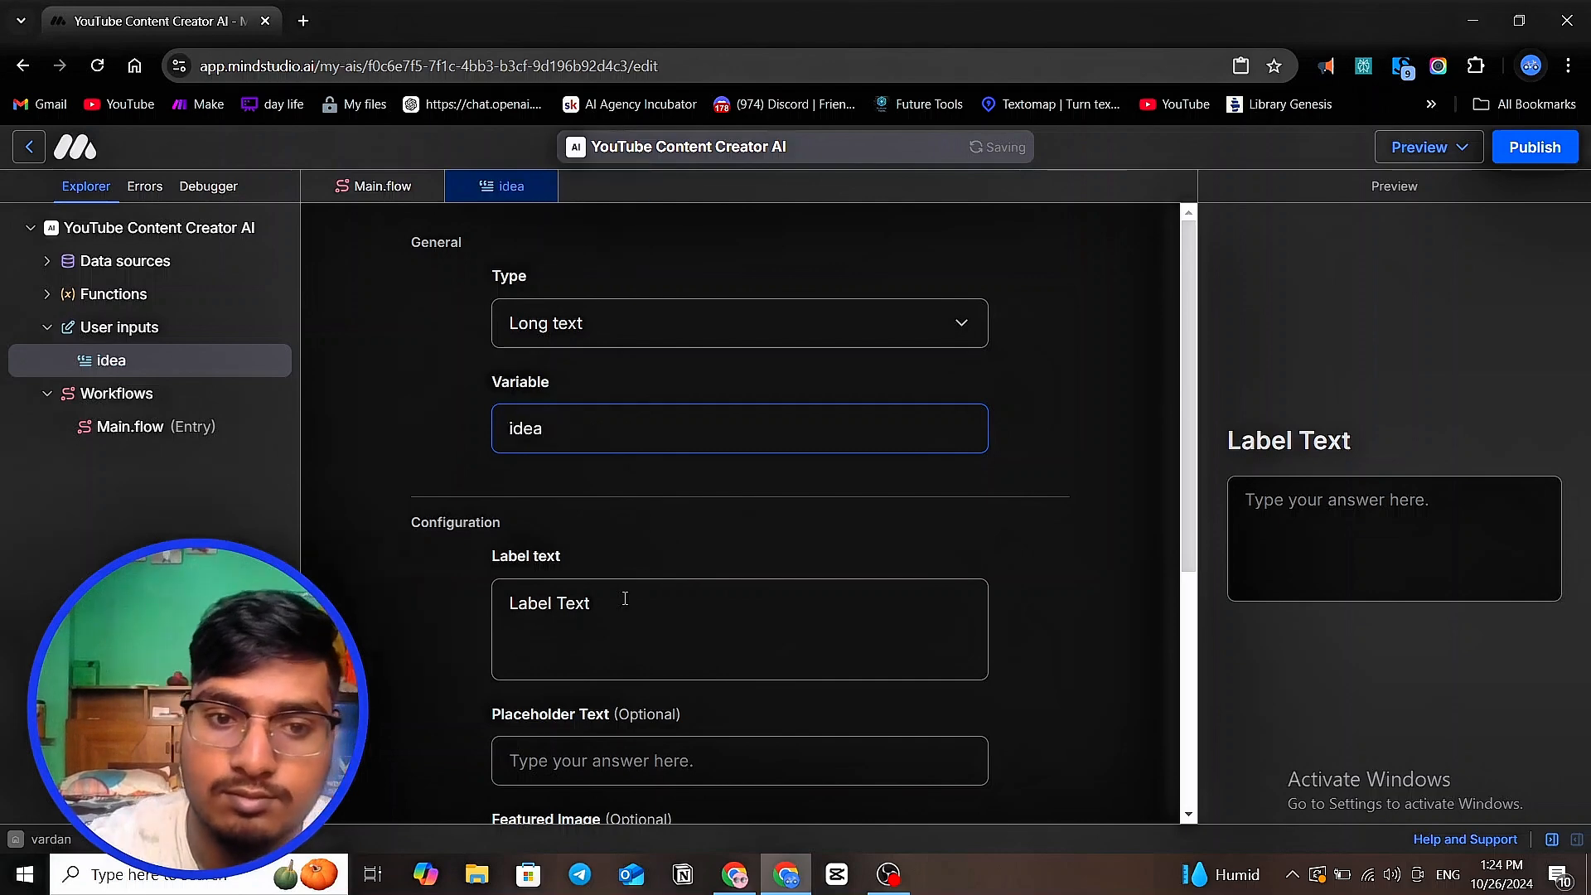
- Set the label text of the idea input to "what is your video about ?"
{"action": "left_click_drag", "start_coordinate": [621, 604], "coordinate": [445, 600]}
{"action": "type", "text": "waht s"}
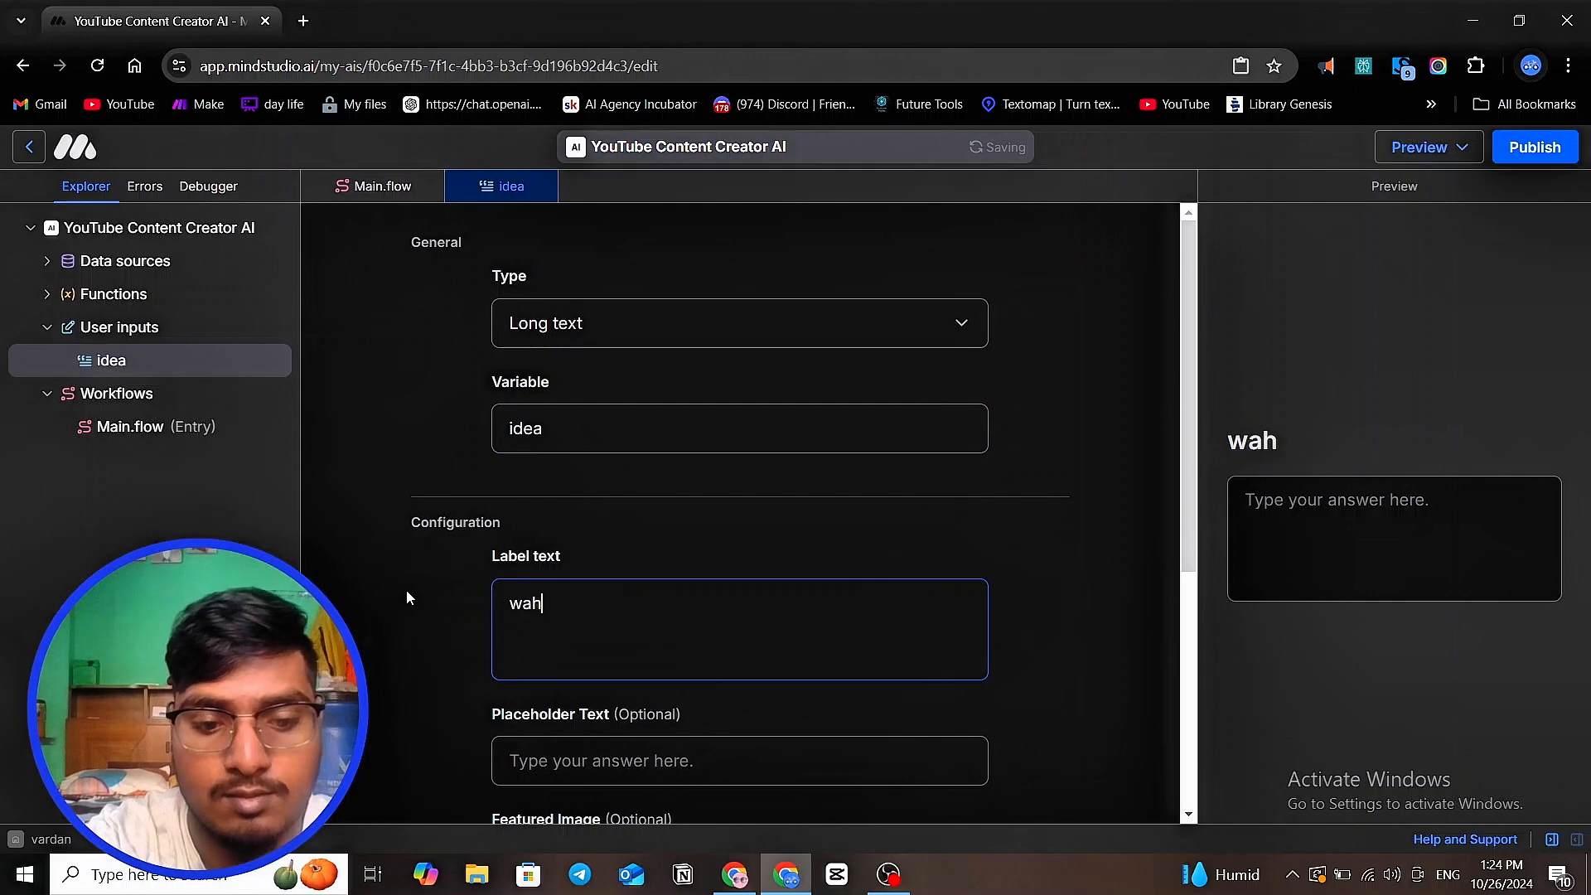
{"action": "key", "text": "BackSpace"}
{"action": "key", "text": "BackSpace"}
{"action": "key", "text": "BackSpace"}
{"action": "key", "text": "BackSpace"}
{"action": "key", "text": "BackSpace"}
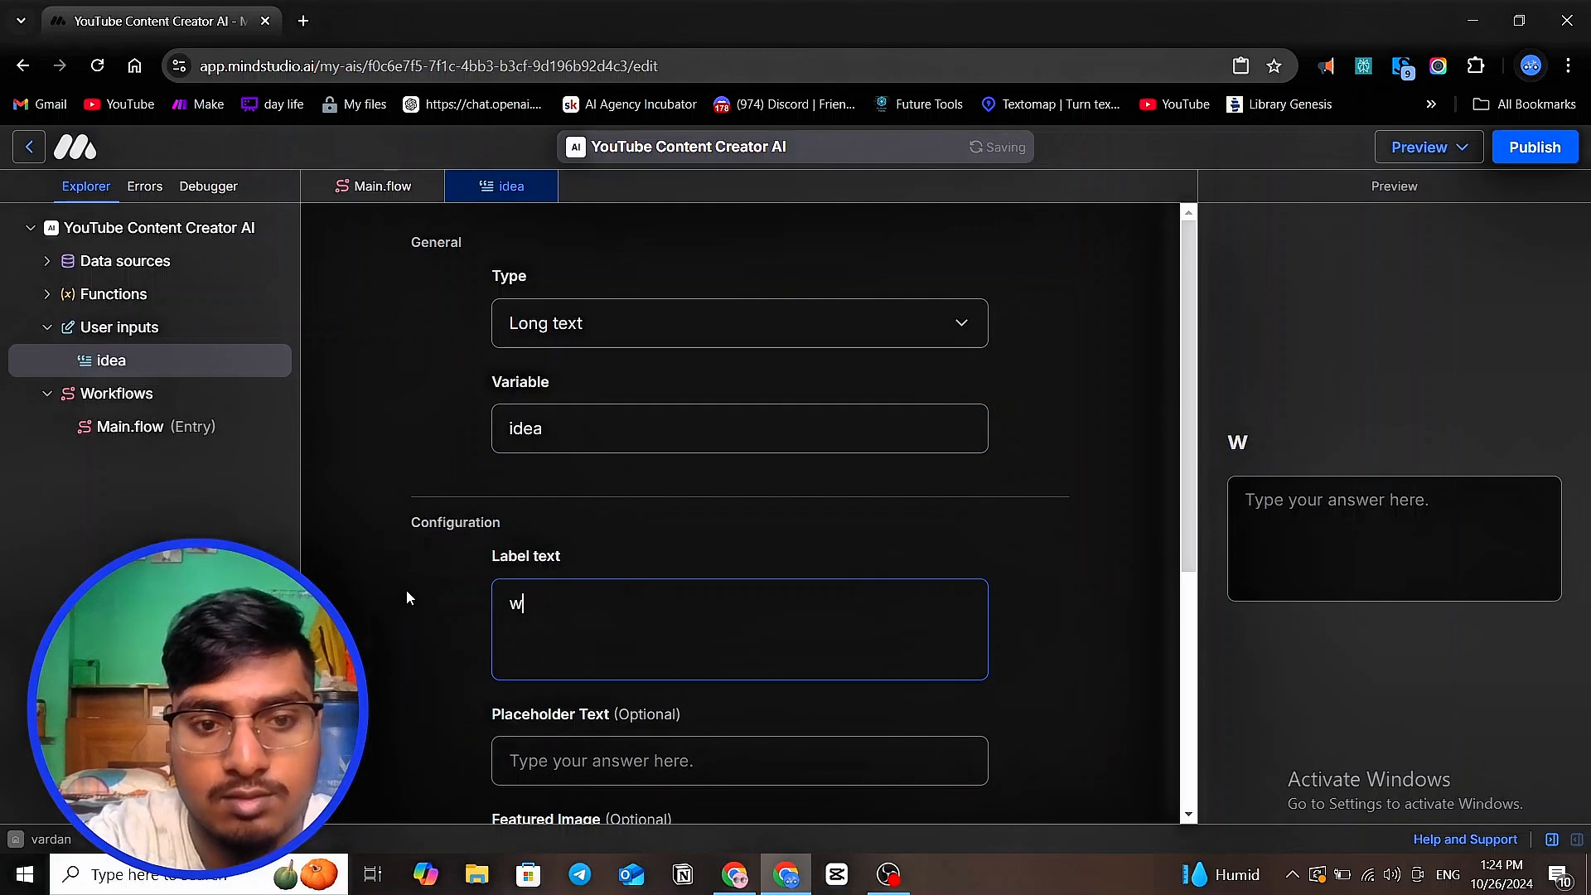
{"action": "type", "text": "hst"}
{"action": "key", "text": "BackSpace"}
{"action": "key", "text": "BackSpace"}
{"action": "type", "text": "at"}
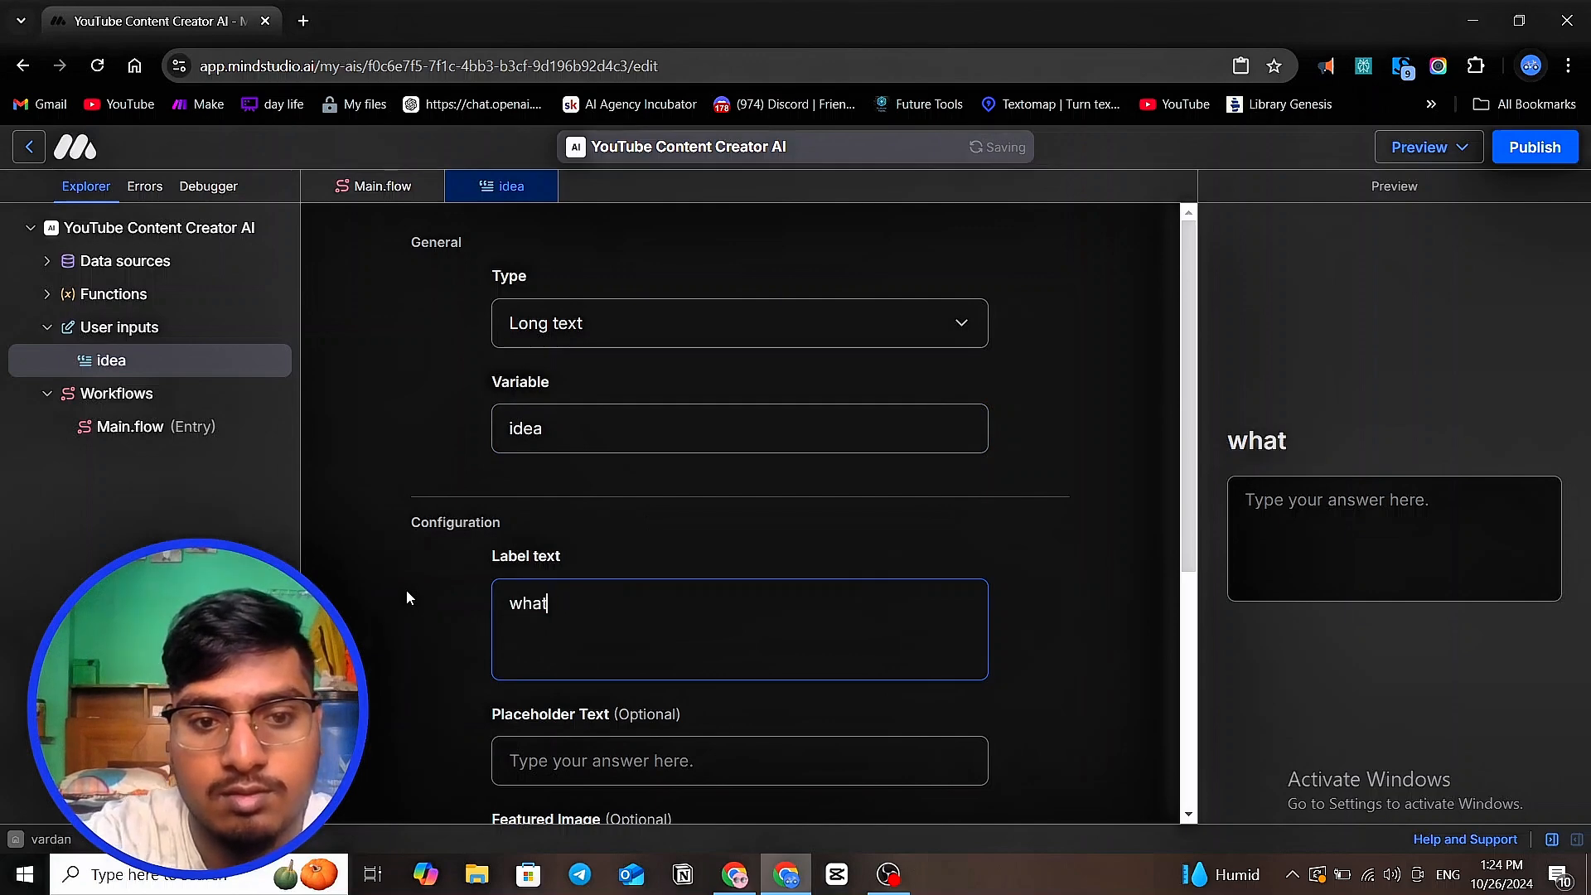
{"action": "type", "text": " is you"}
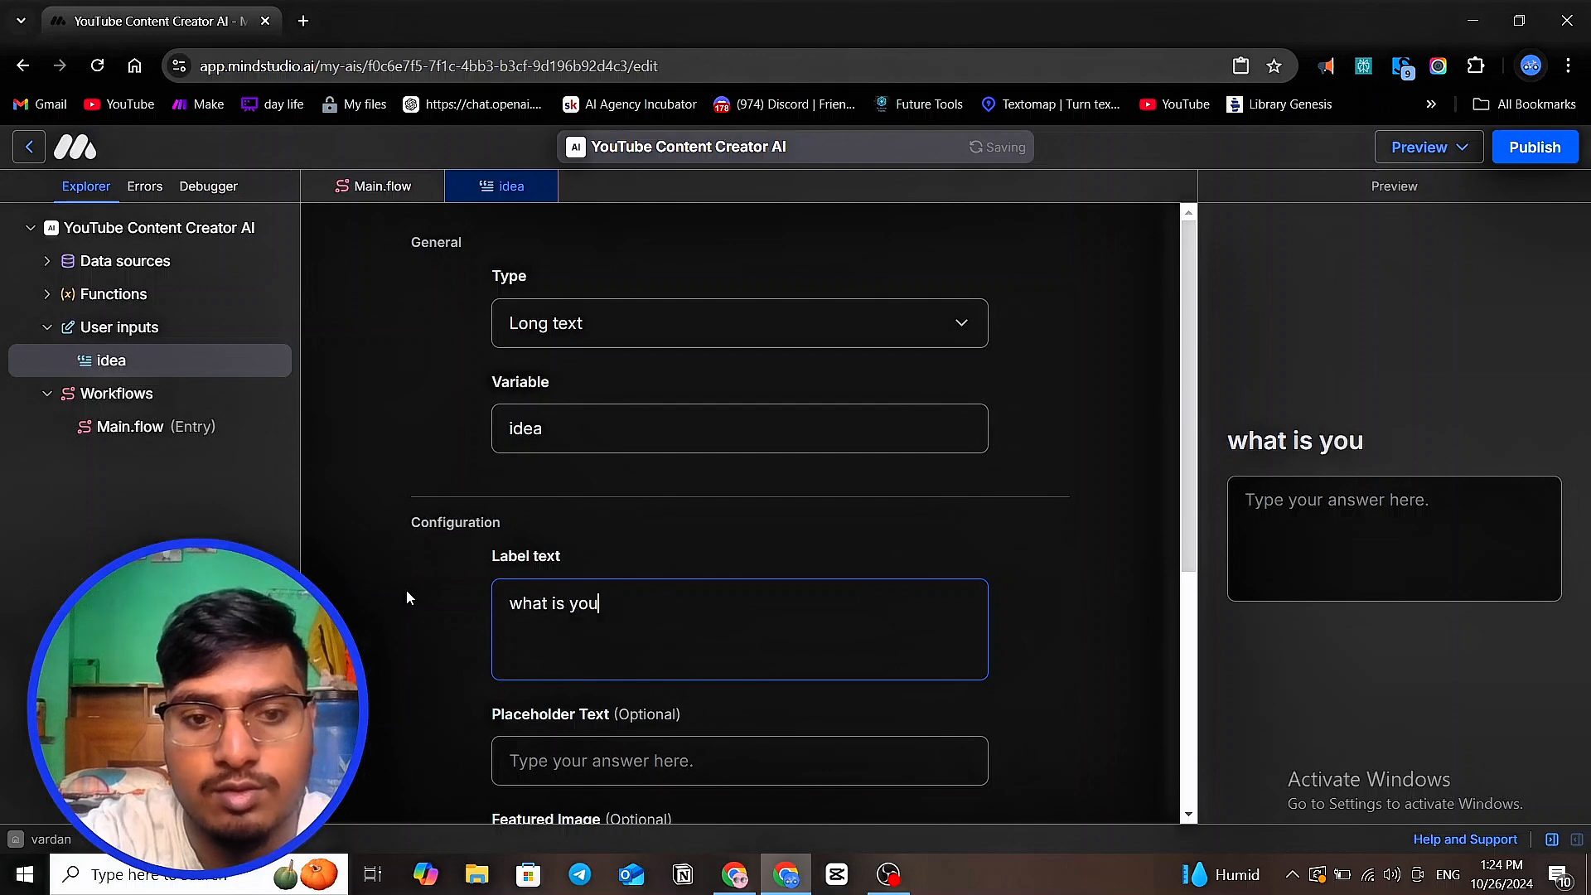
{"action": "type", "text": "r videio"}
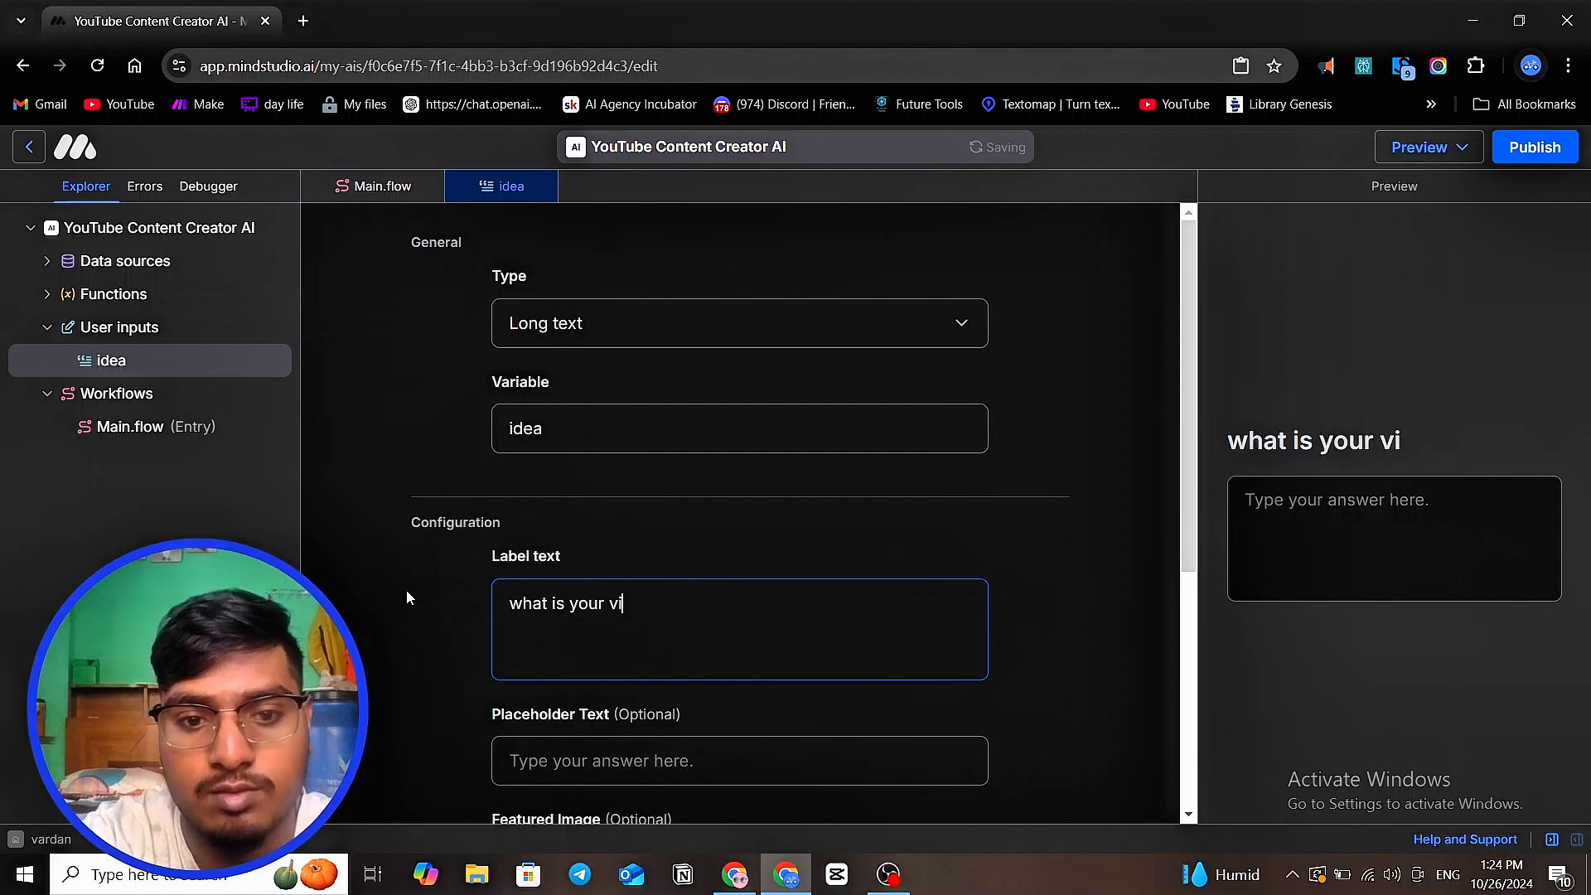
{"action": "key", "text": "BackSpace"}
{"action": "key", "text": "BackSpace"}
{"action": "type", "text": "o abo"}
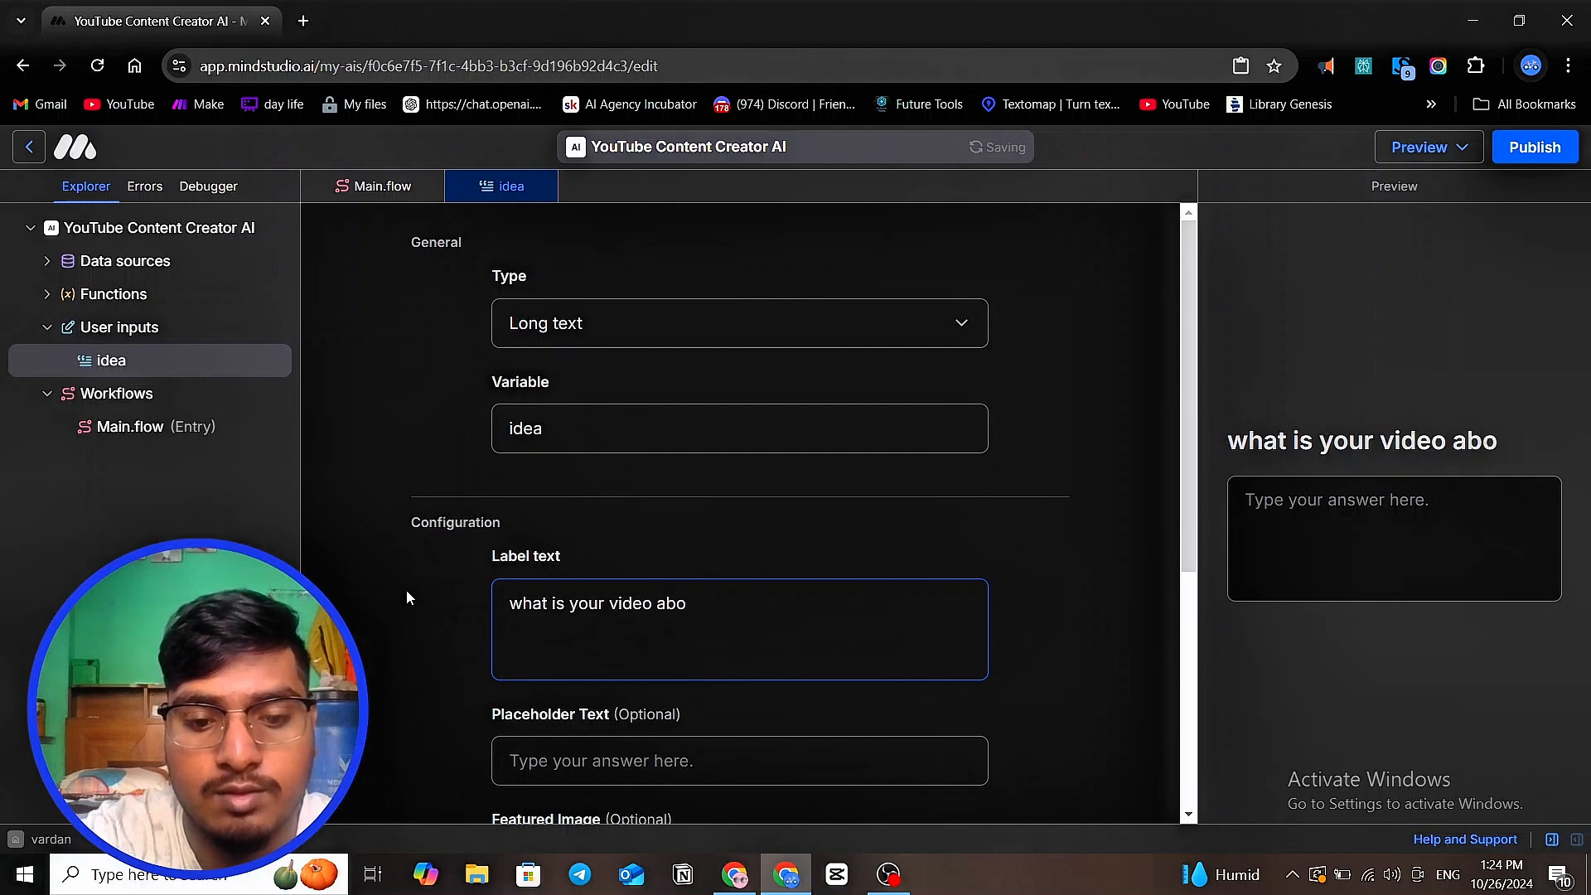
{"action": "type", "text": "ut"}
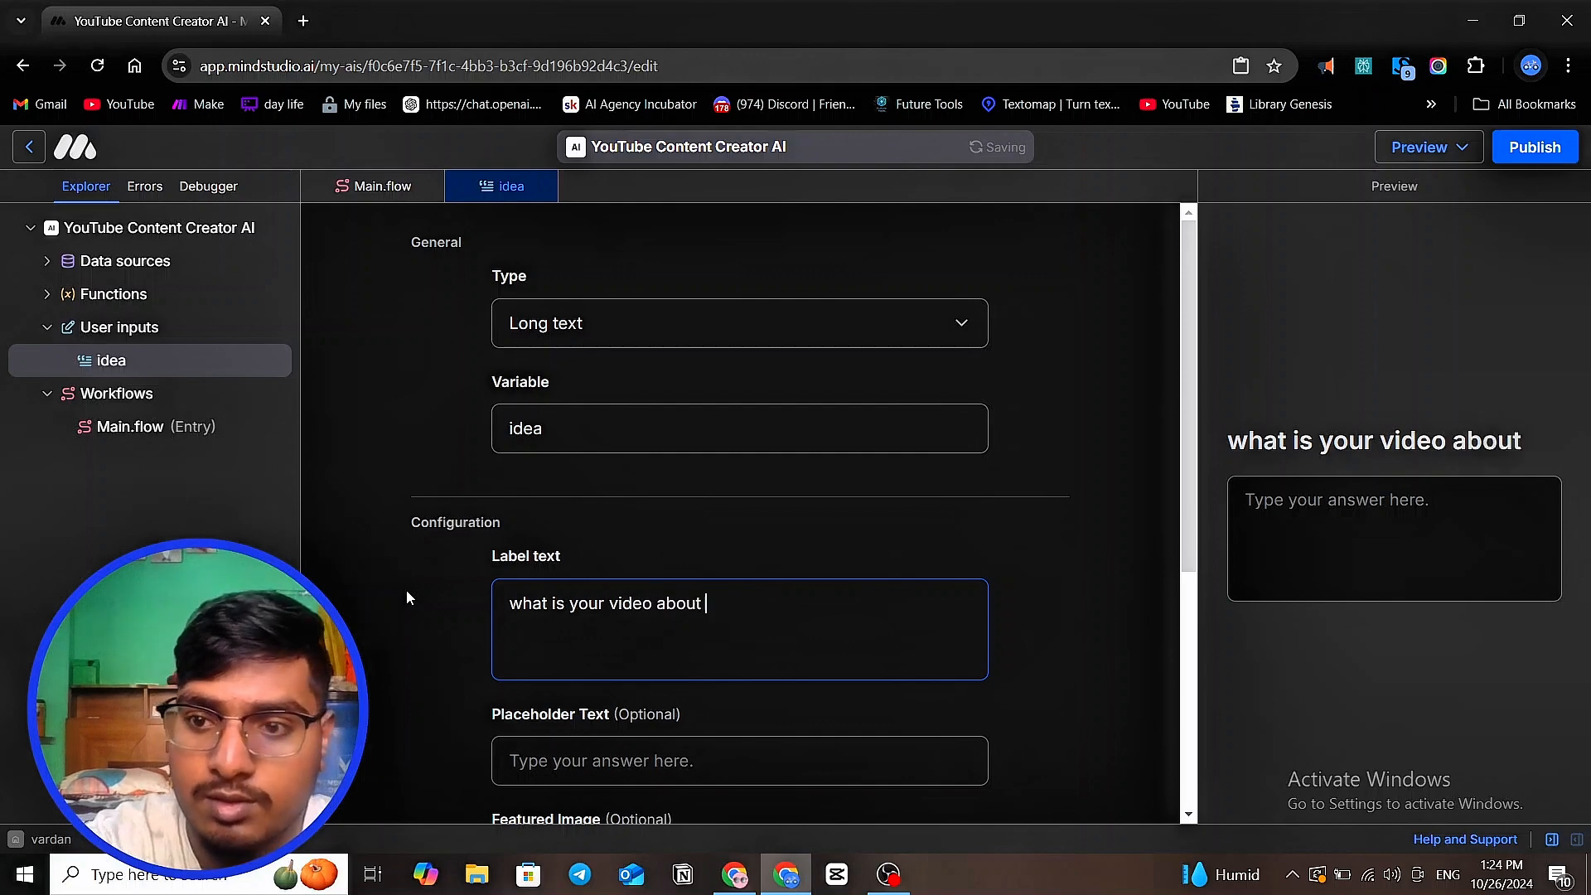
{"action": "type", "text": " ?"}
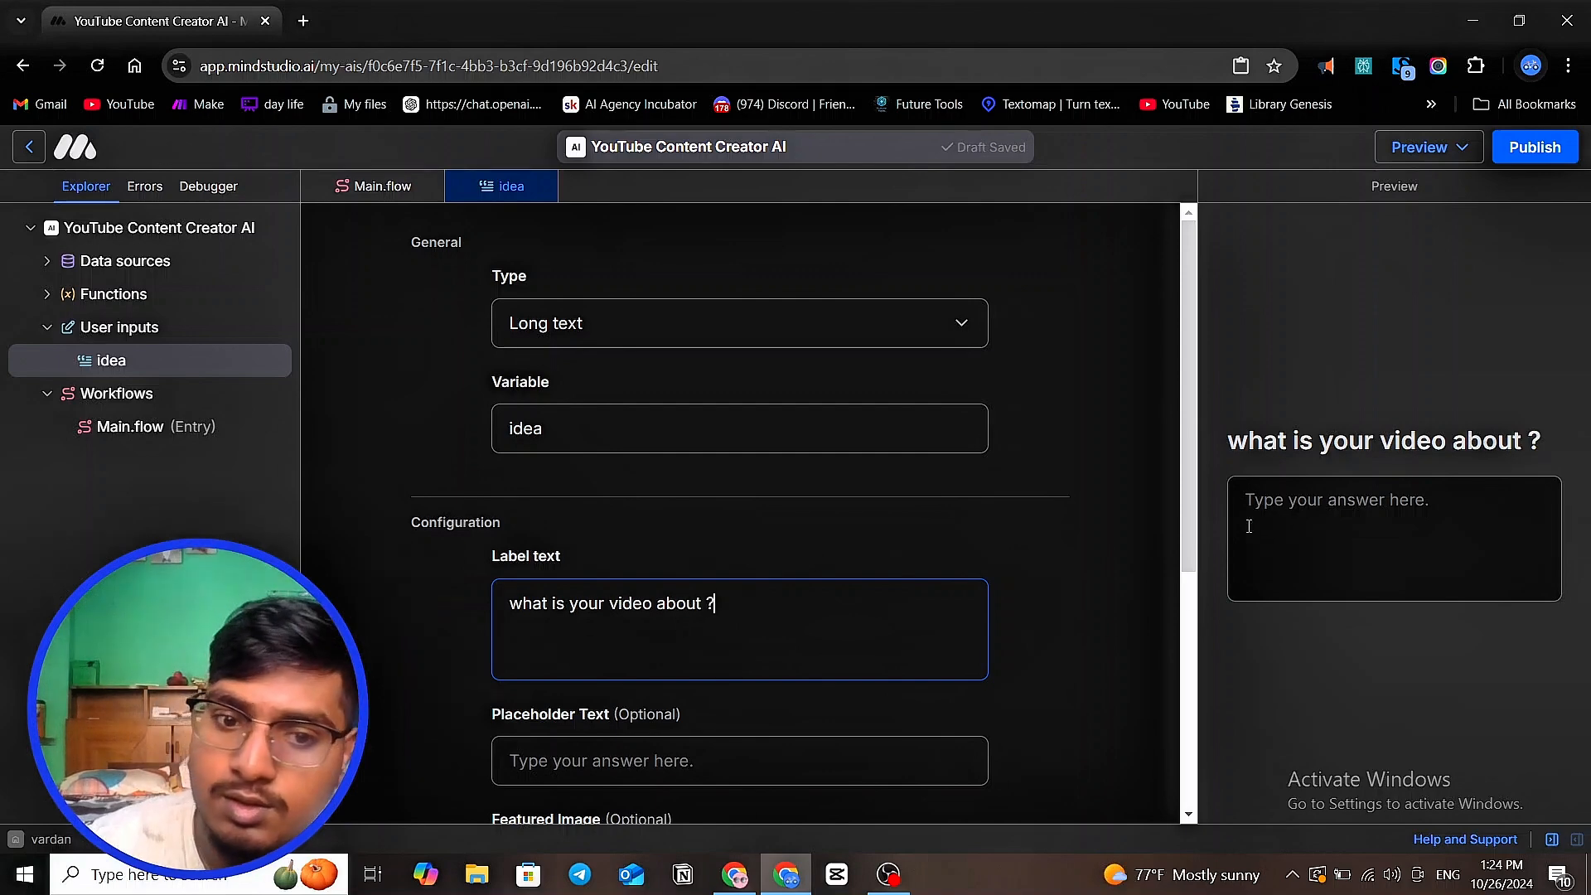
{"action": "scroll", "coordinate": [735, 558], "scroll_direction": "down", "scroll_amount": 5}
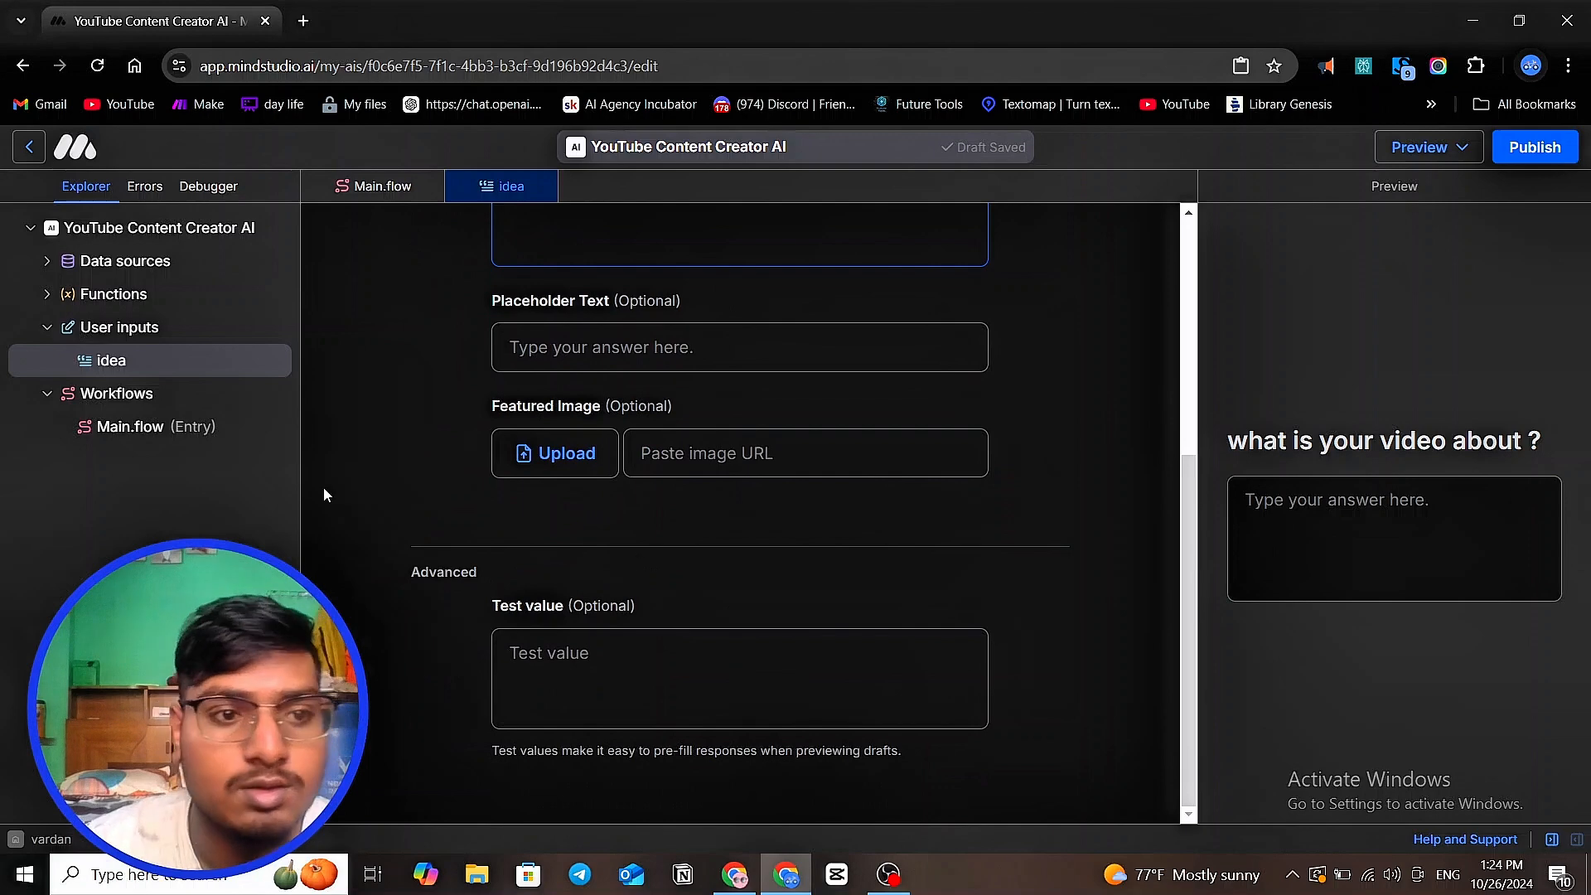
- Add a User input block between Start and Chat in the Main.flow automation and assign the idea input to it
{"action": "left_click", "coordinate": [182, 432]}
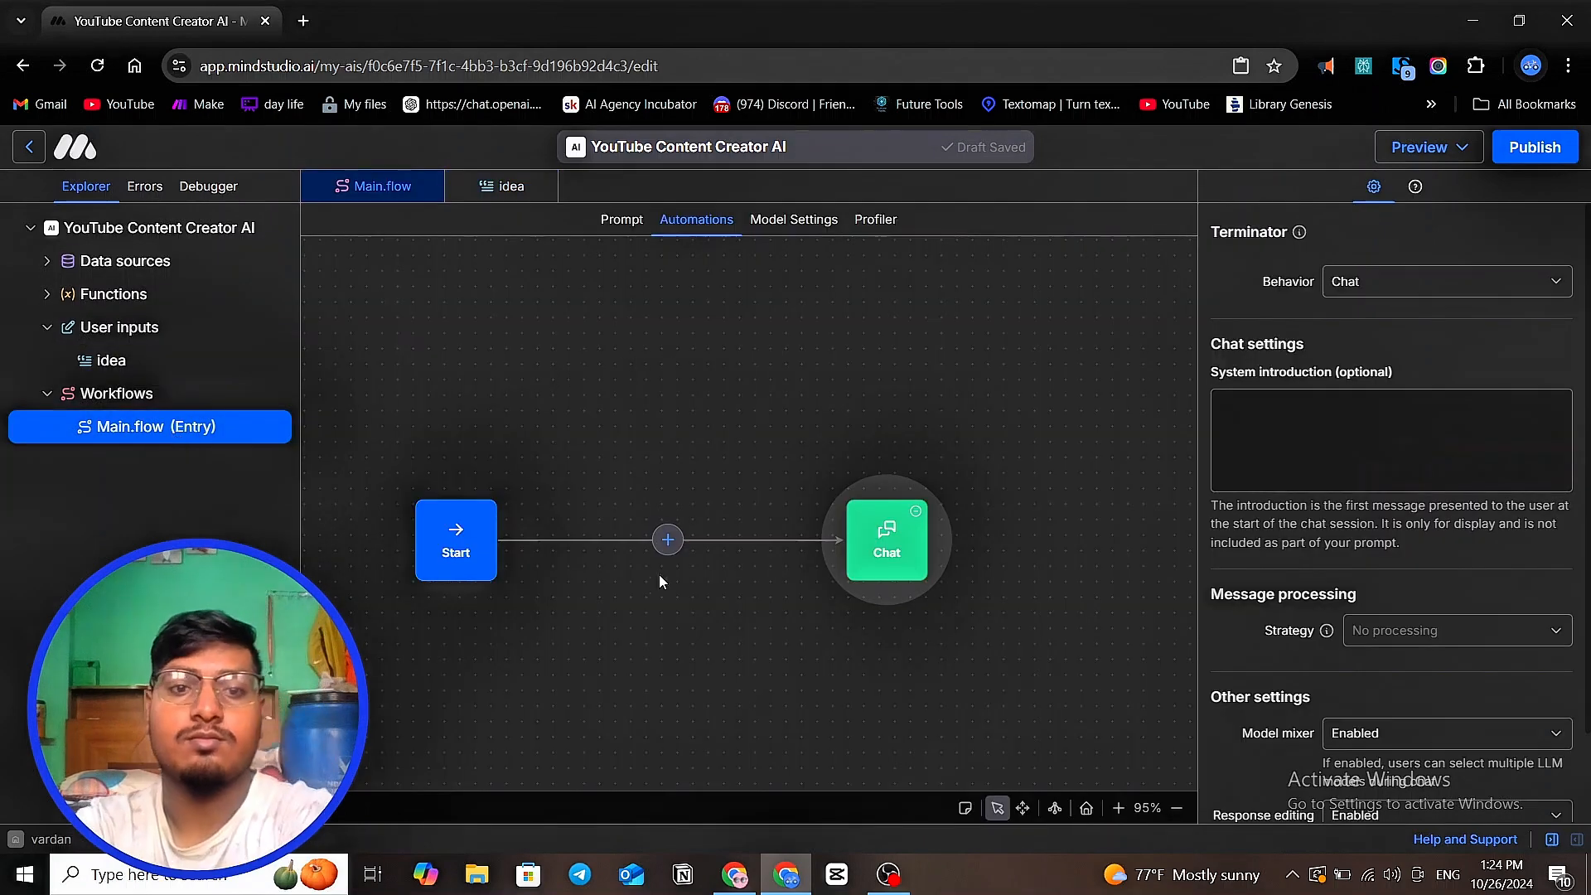
{"action": "left_click", "coordinate": [664, 557]}
{"action": "left_click", "coordinate": [663, 546]}
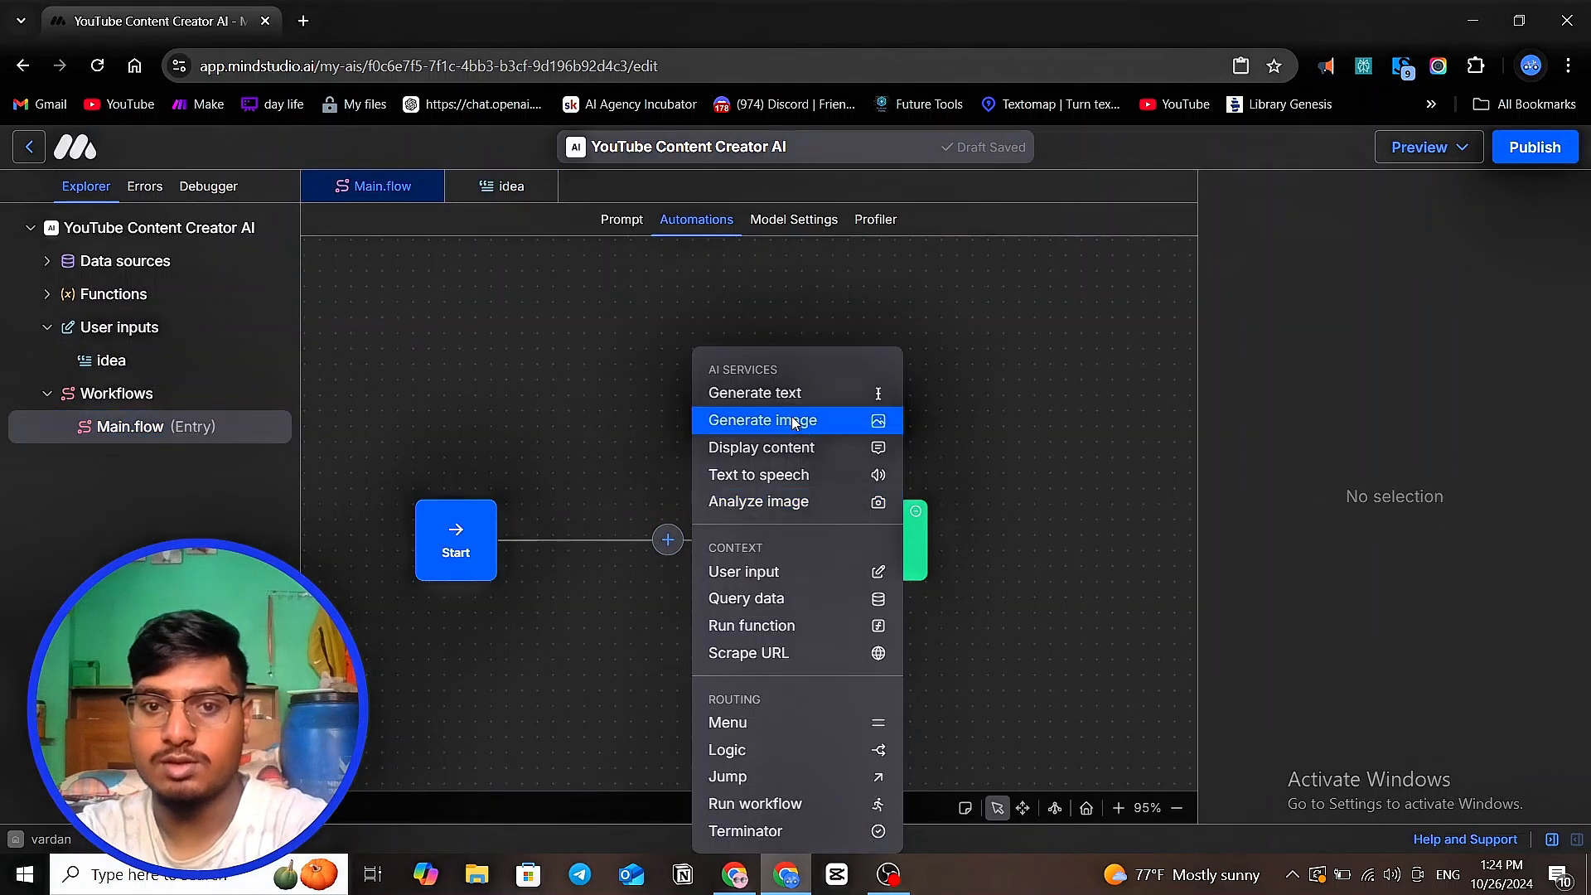
{"action": "left_click", "coordinate": [787, 573]}
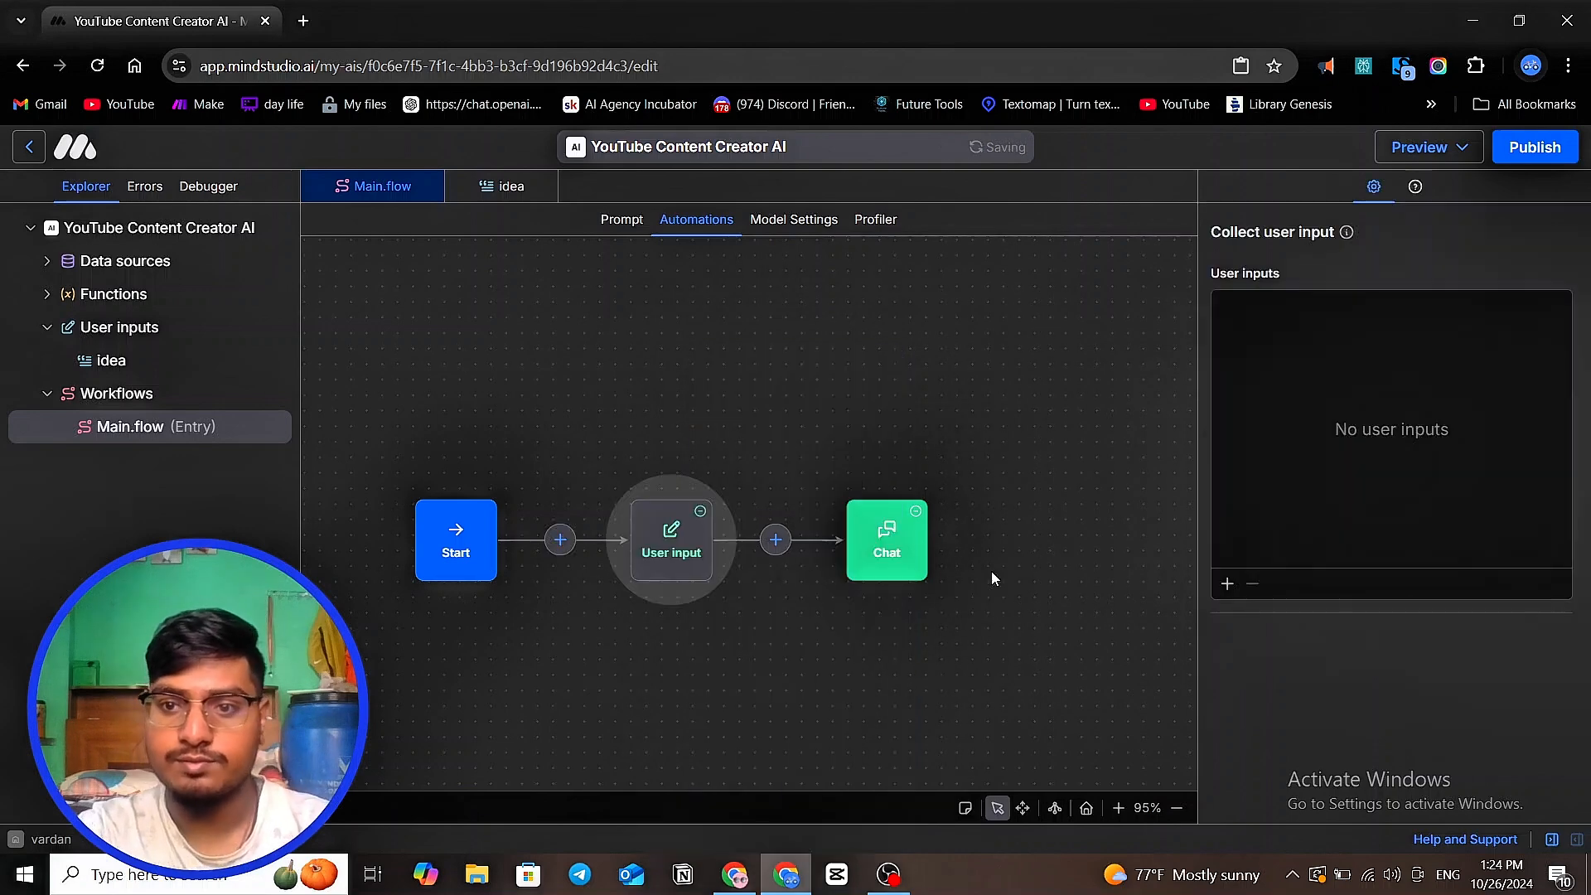
{"action": "left_click", "coordinate": [1227, 583]}
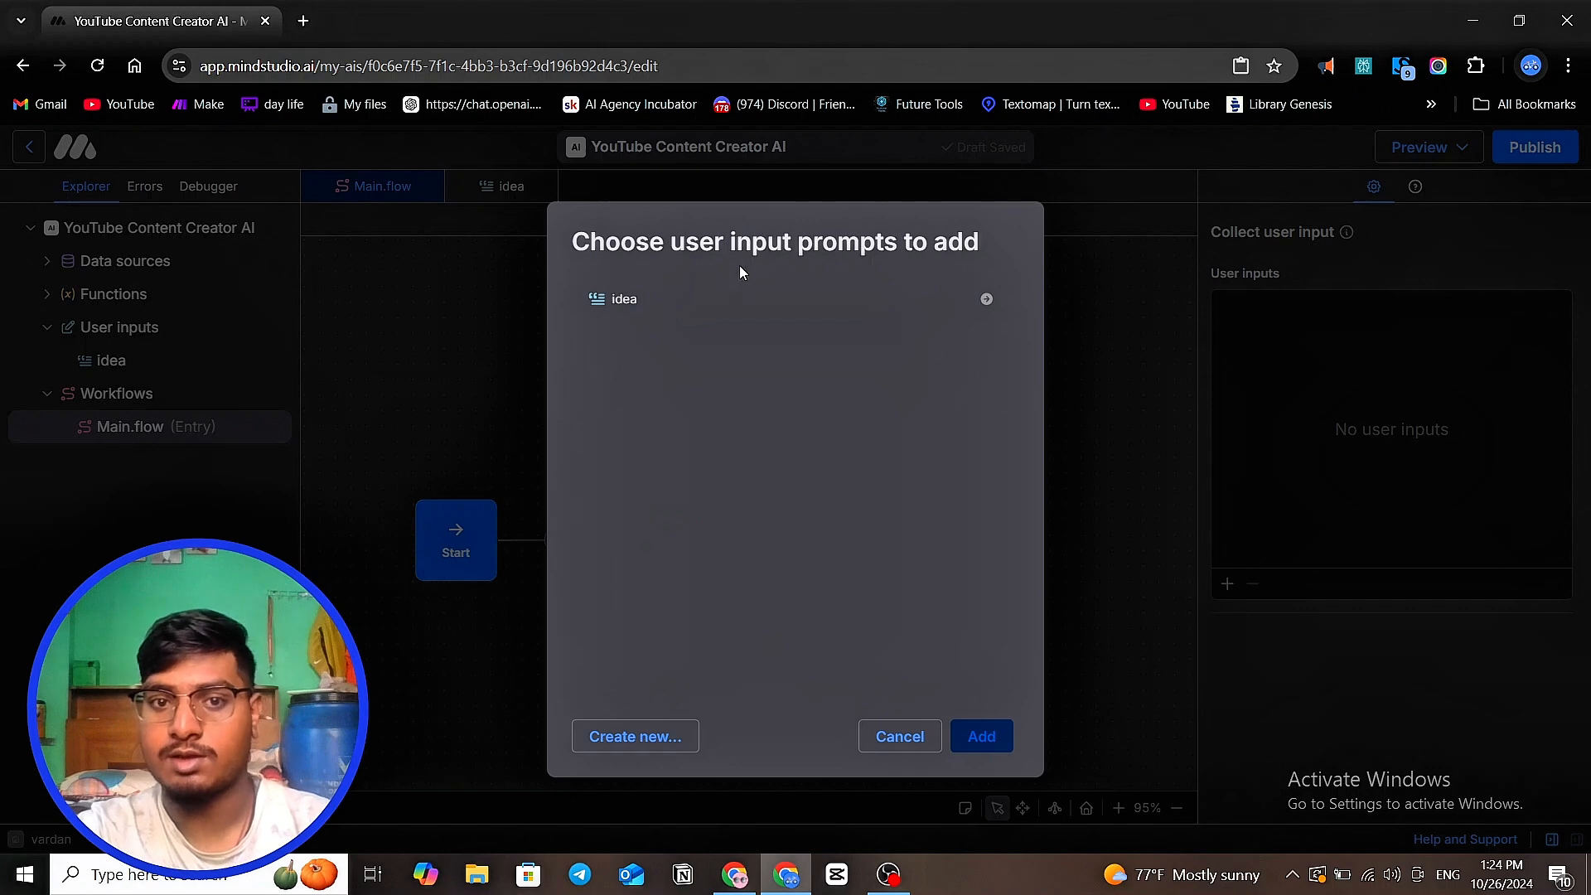
{"action": "left_click", "coordinate": [726, 299]}
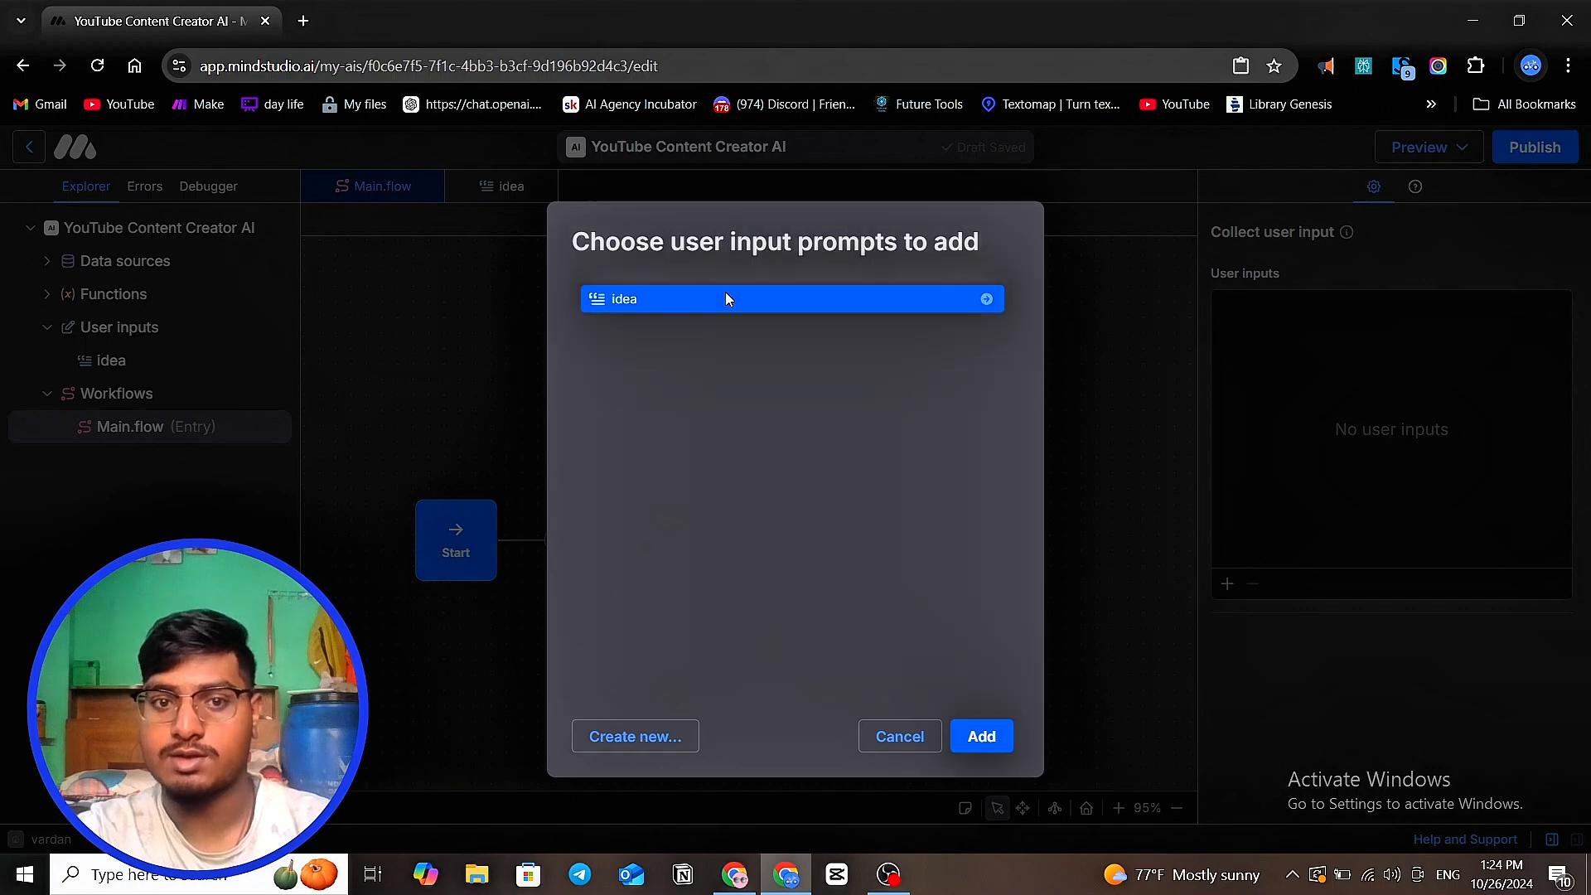
{"action": "left_click", "coordinate": [986, 736]}
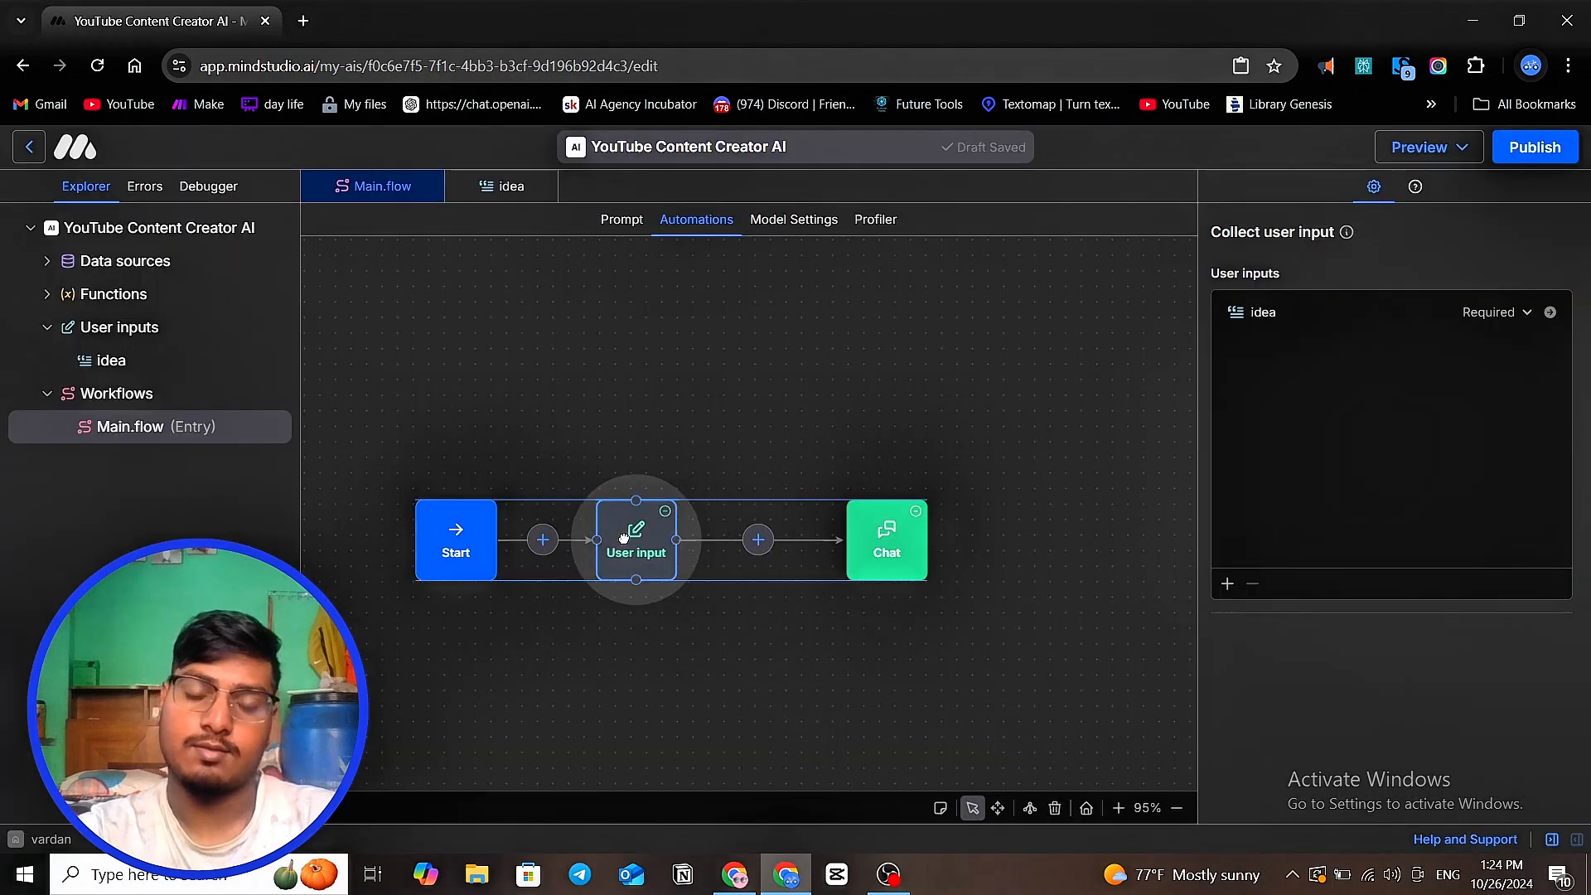
- Move the Chat block farther from the User input block and insert a Generate text block between them
{"action": "left_click", "coordinate": [885, 553]}
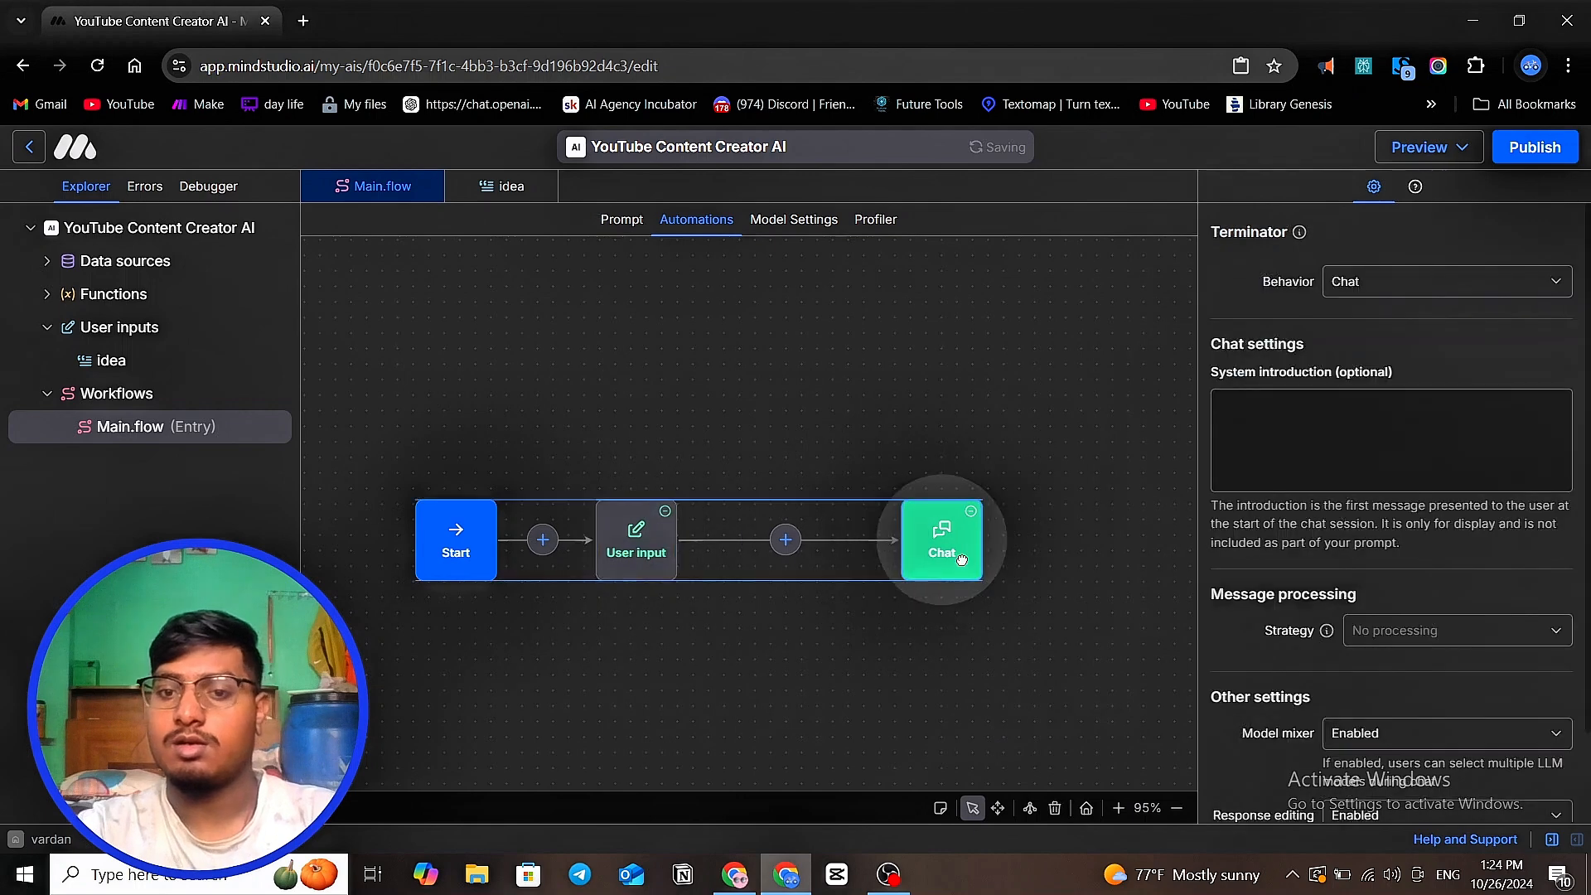
{"action": "left_click", "coordinate": [785, 539]}
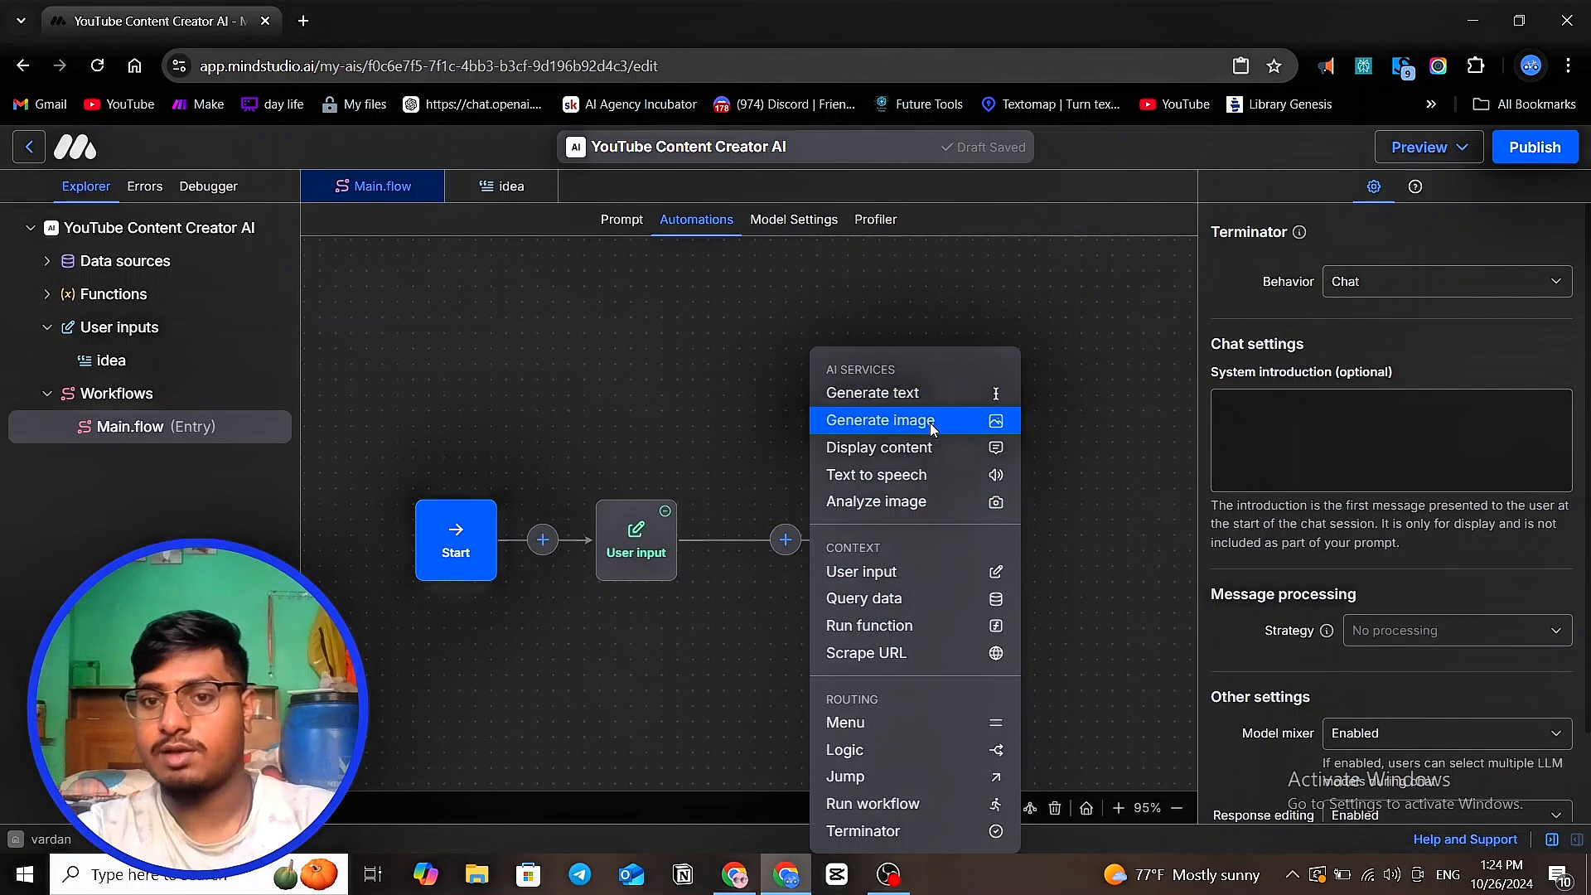
{"action": "left_click", "coordinate": [864, 394]}
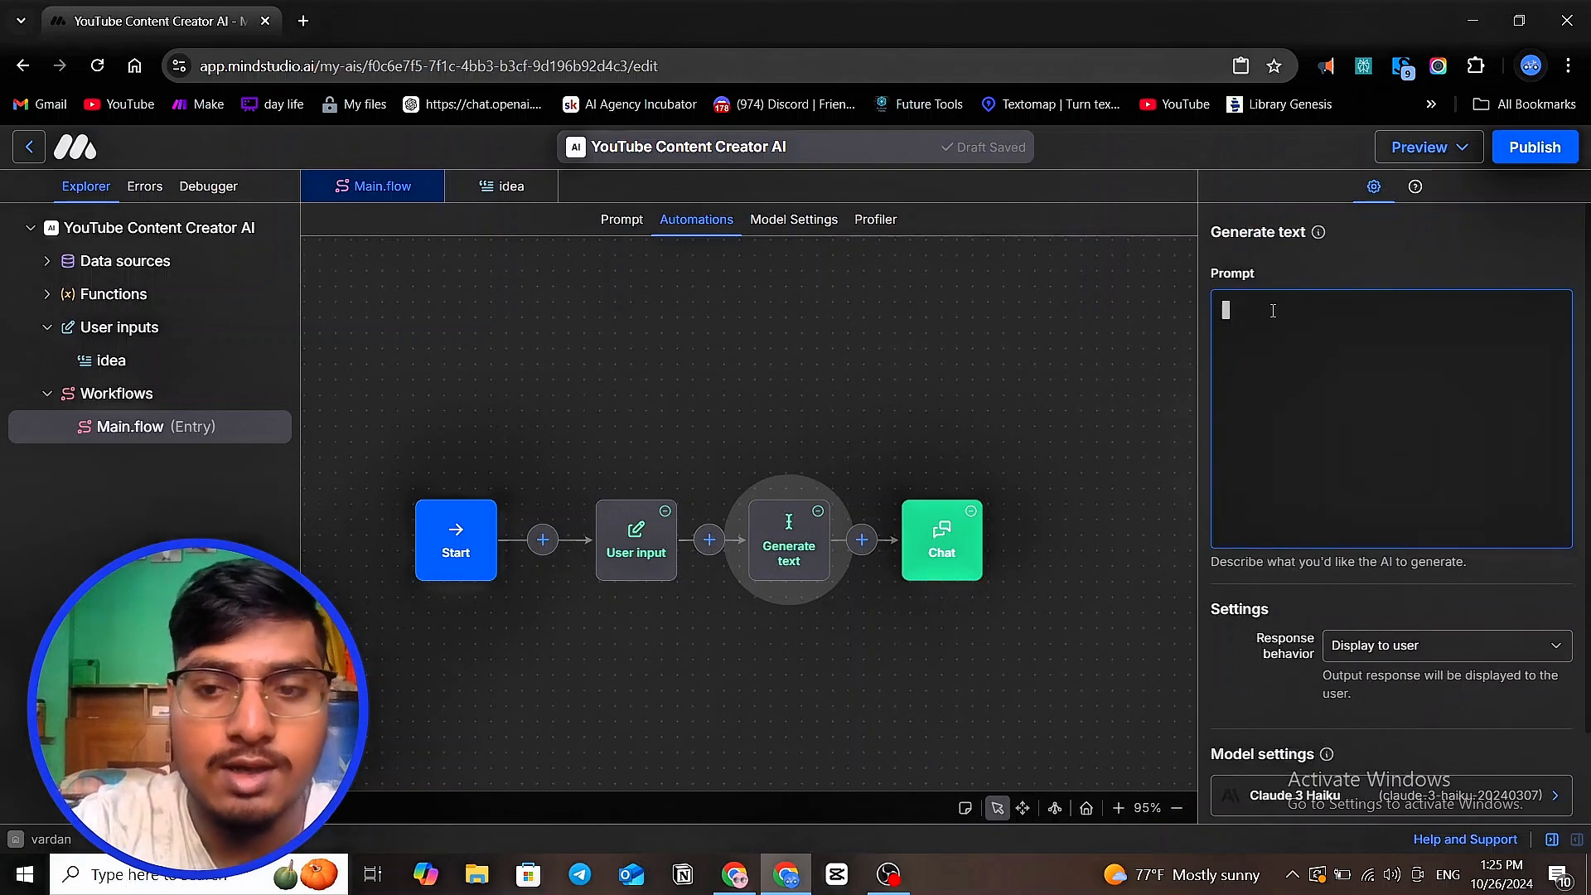
- Begin the Generate text block's prompt with "assistance you have to generate title for my youtube video"
{"action": "type", "text": "ai"}
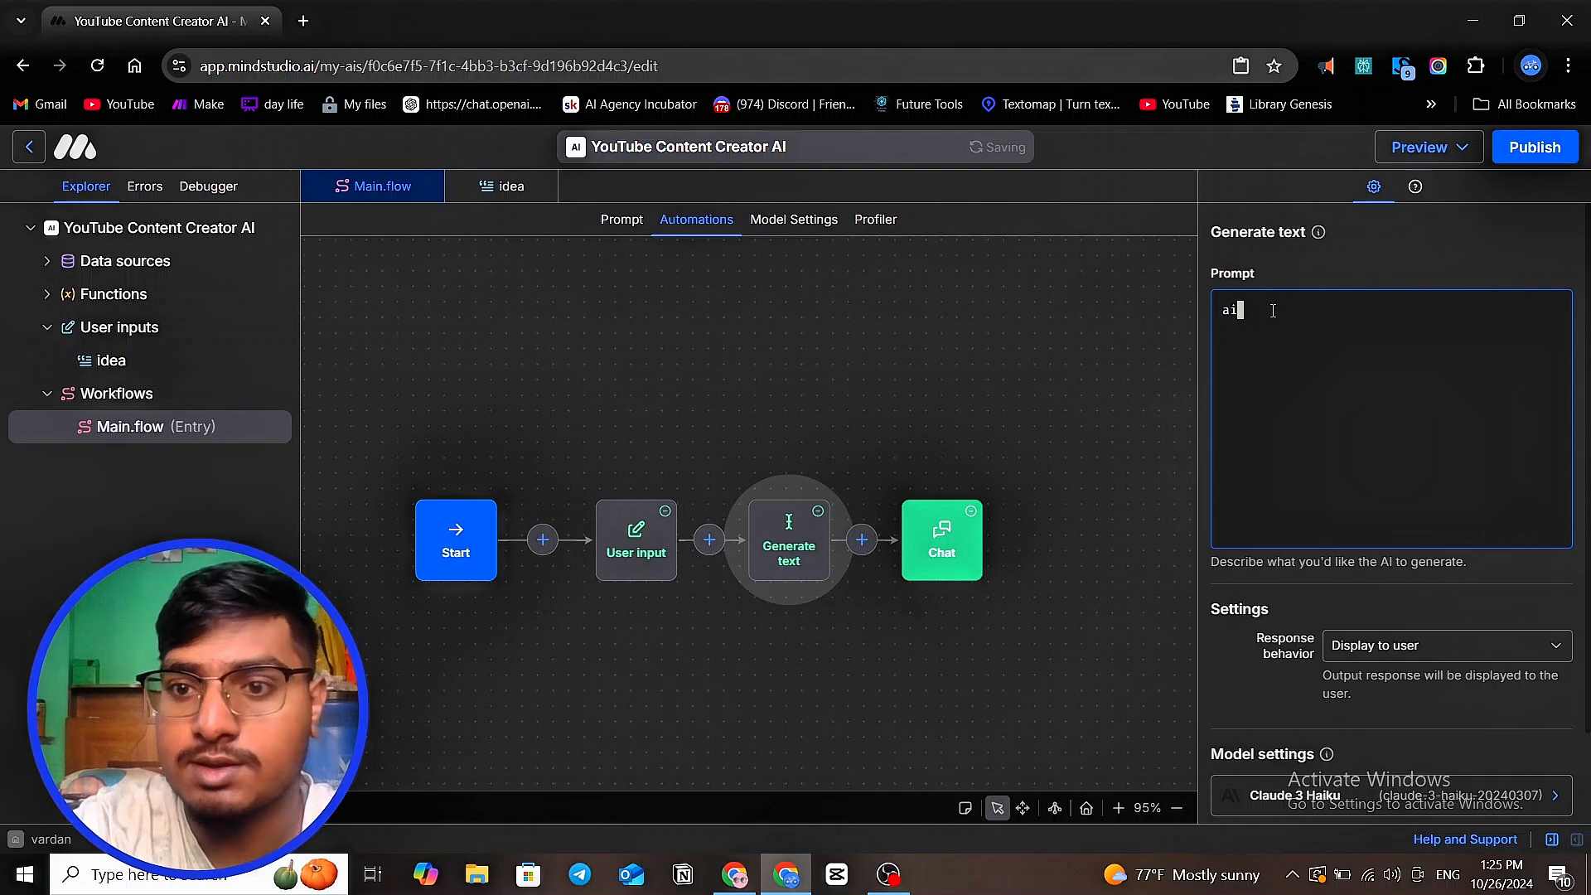
{"action": "type", "text": "sista"}
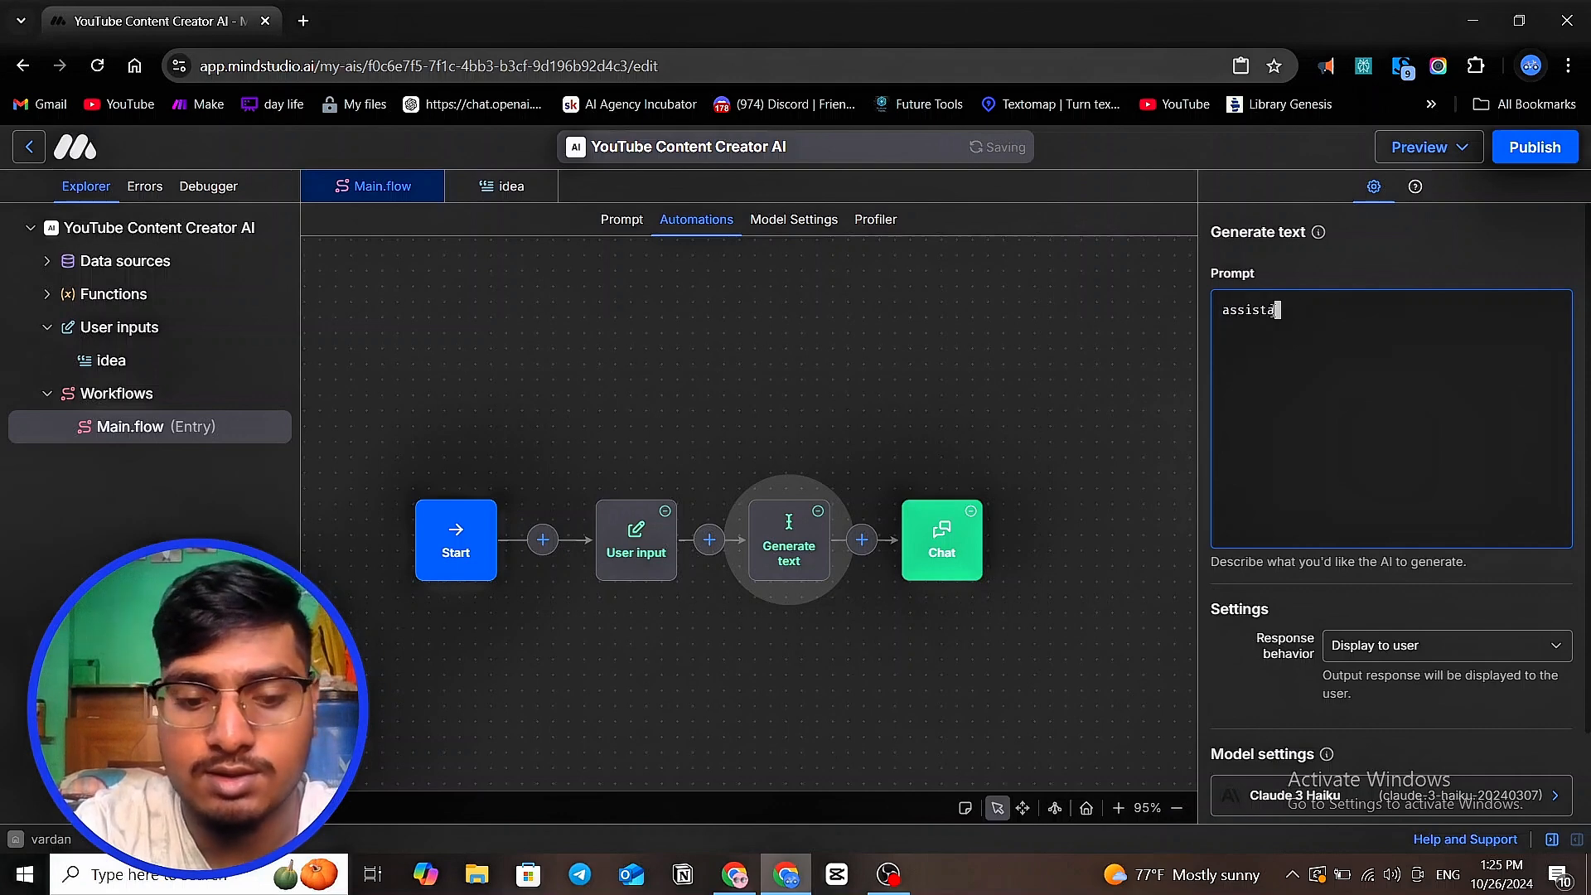
{"action": "type", "text": "nce "}
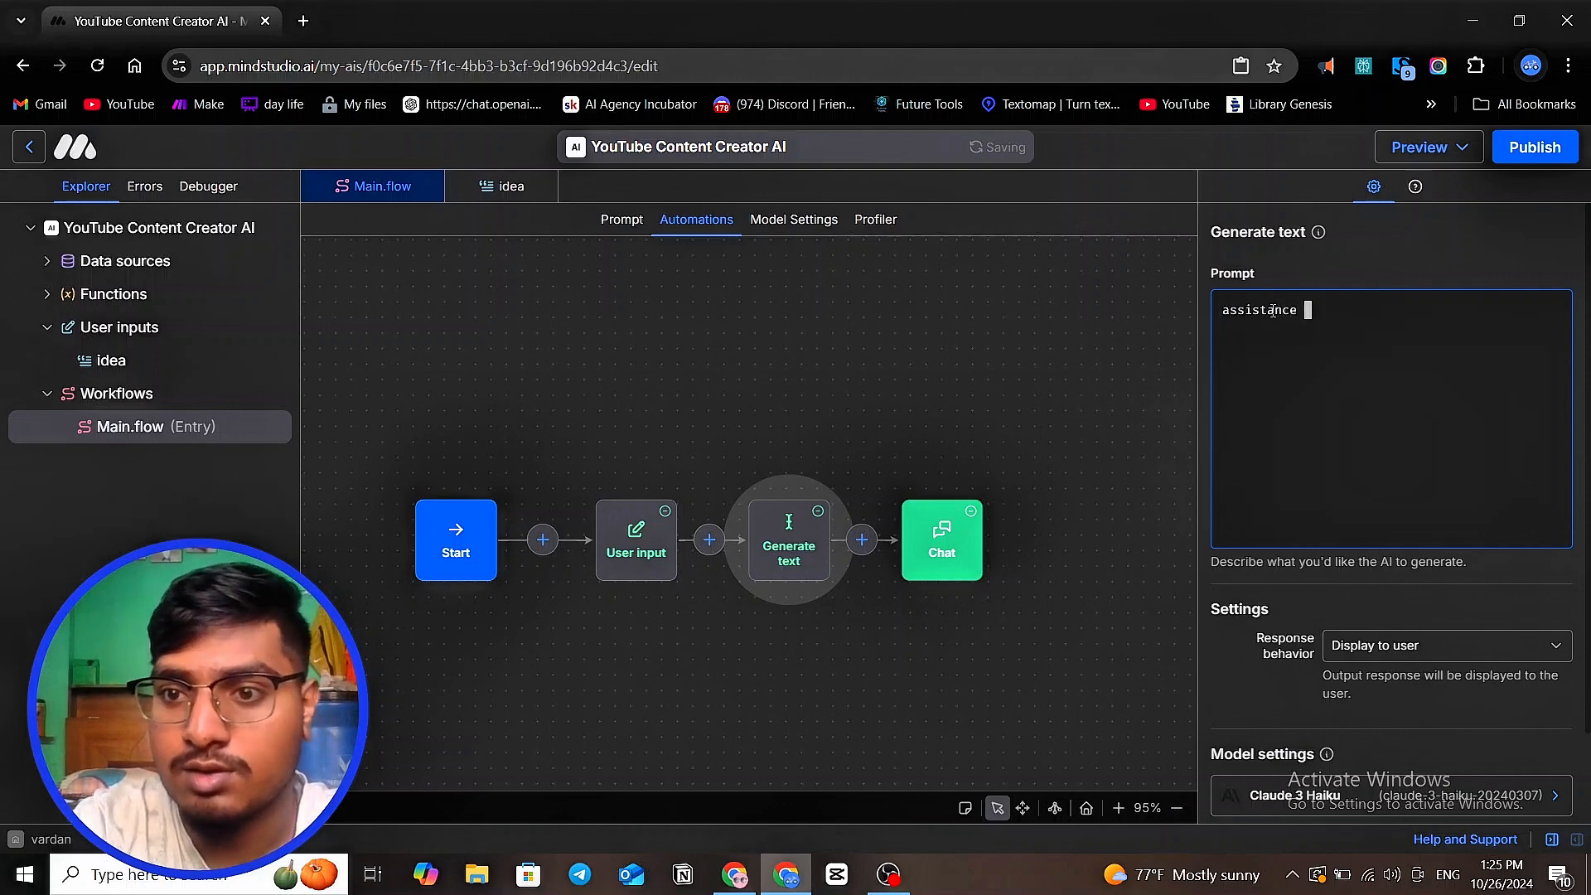
{"action": "type", "text": "you "}
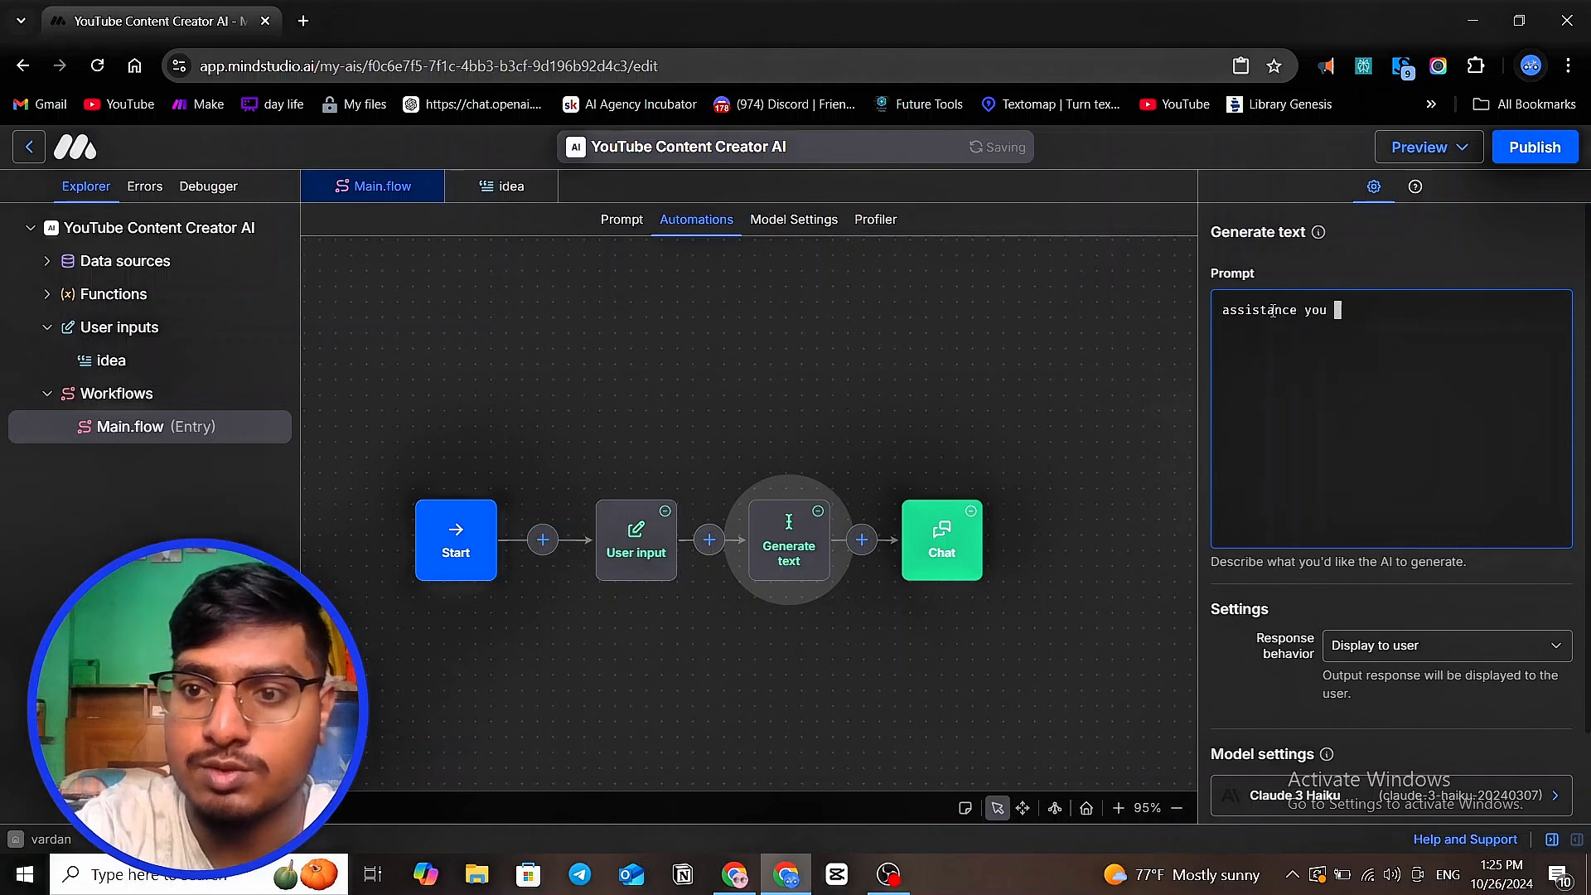
{"action": "type", "text": "sup"}
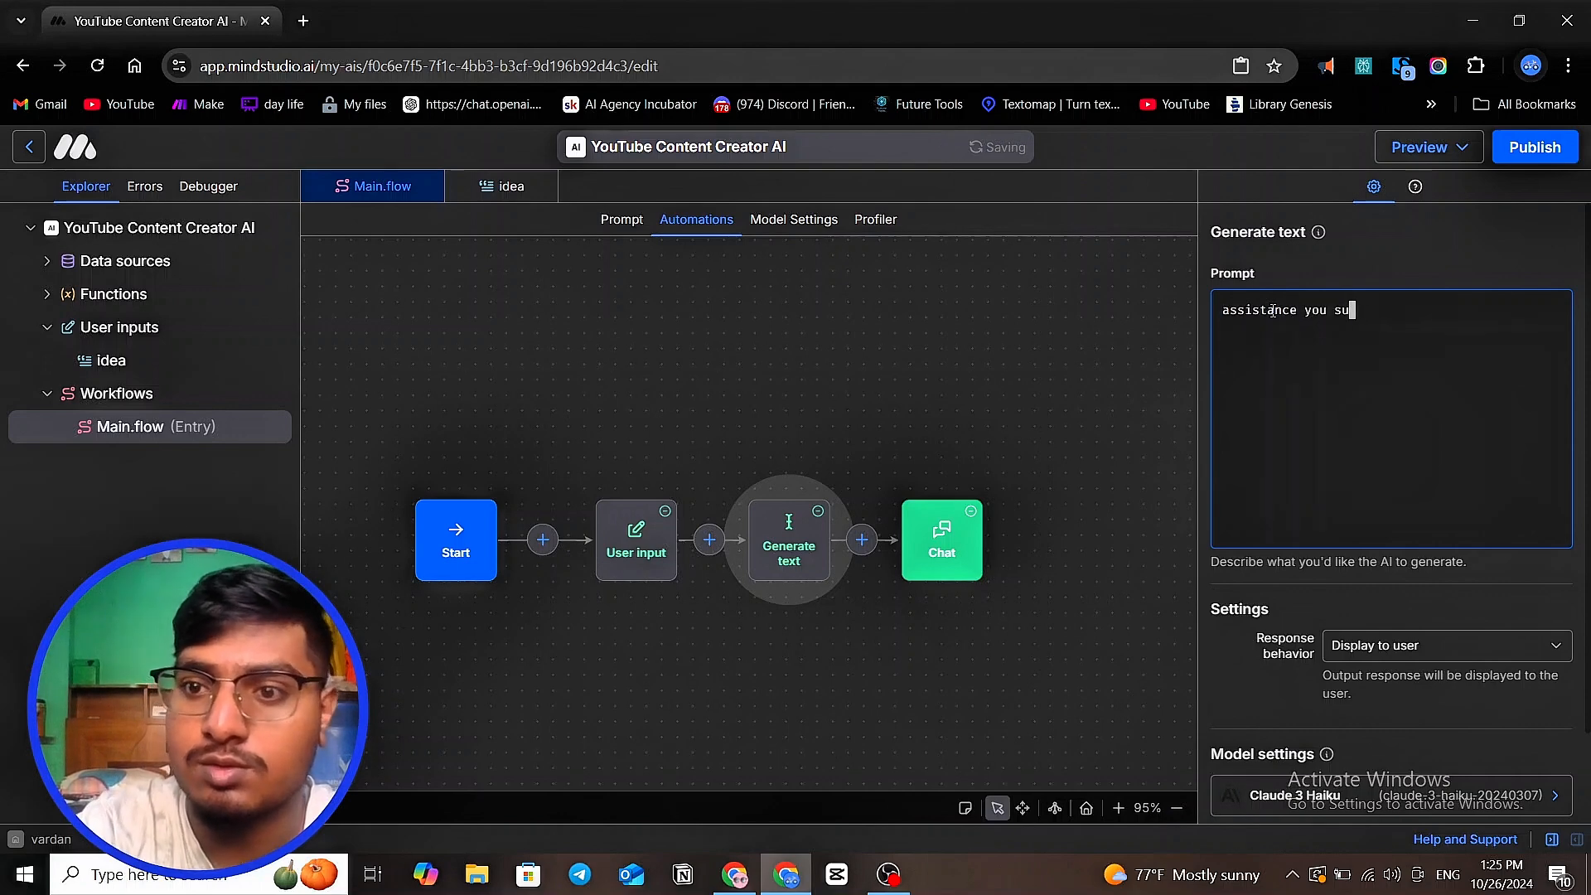
{"action": "key", "text": "BackSpace"}
{"action": "key", "text": "BackSpace"}
{"action": "key", "text": "BackSpace"}
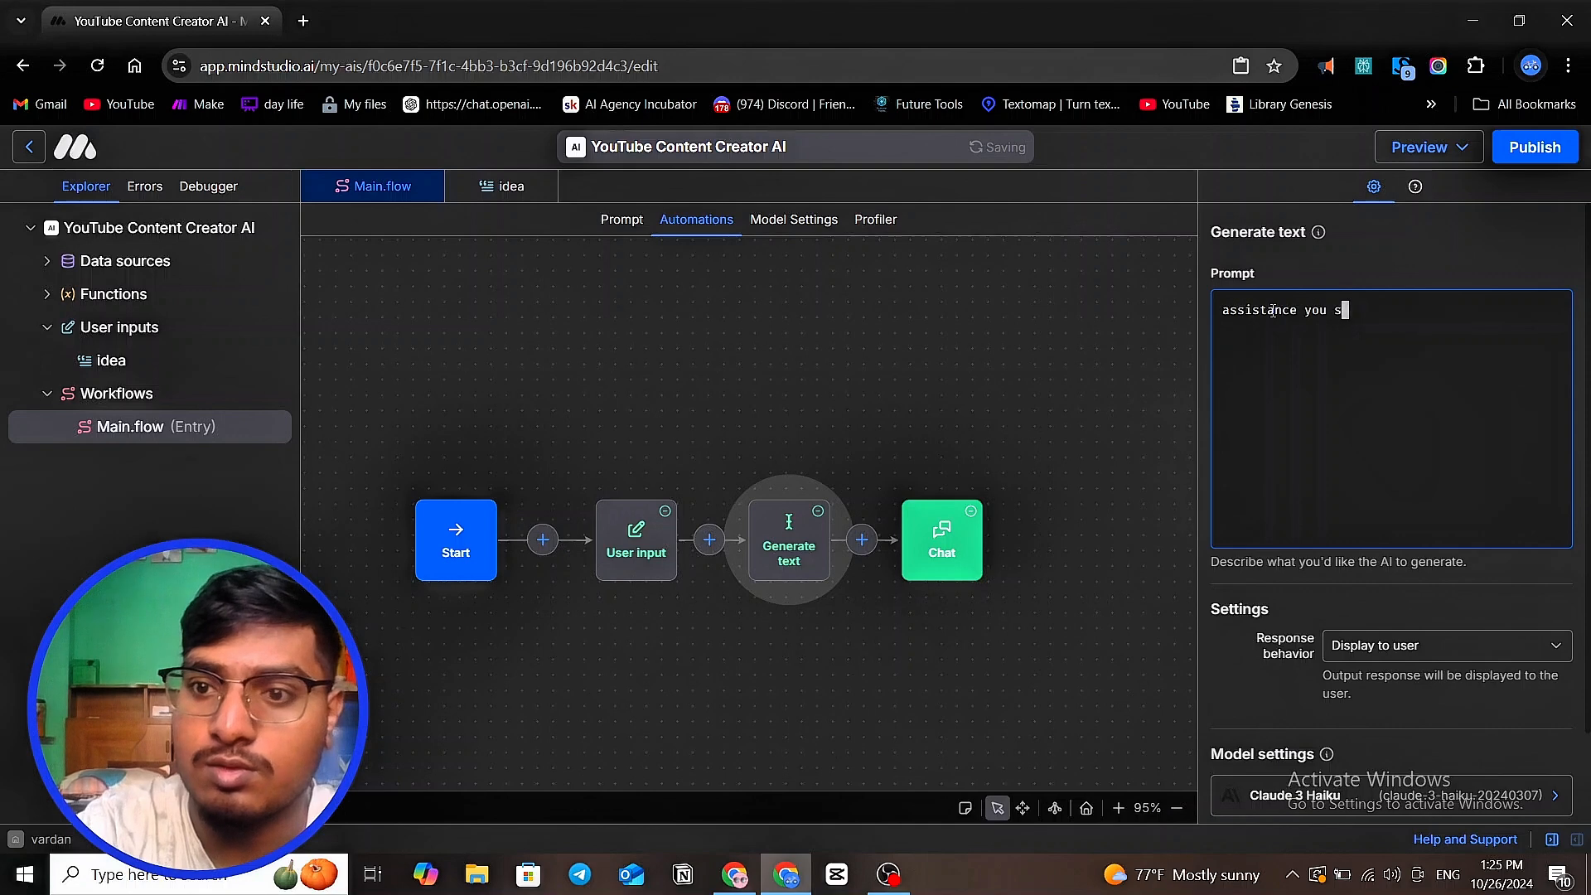
{"action": "type", "text": "have to "}
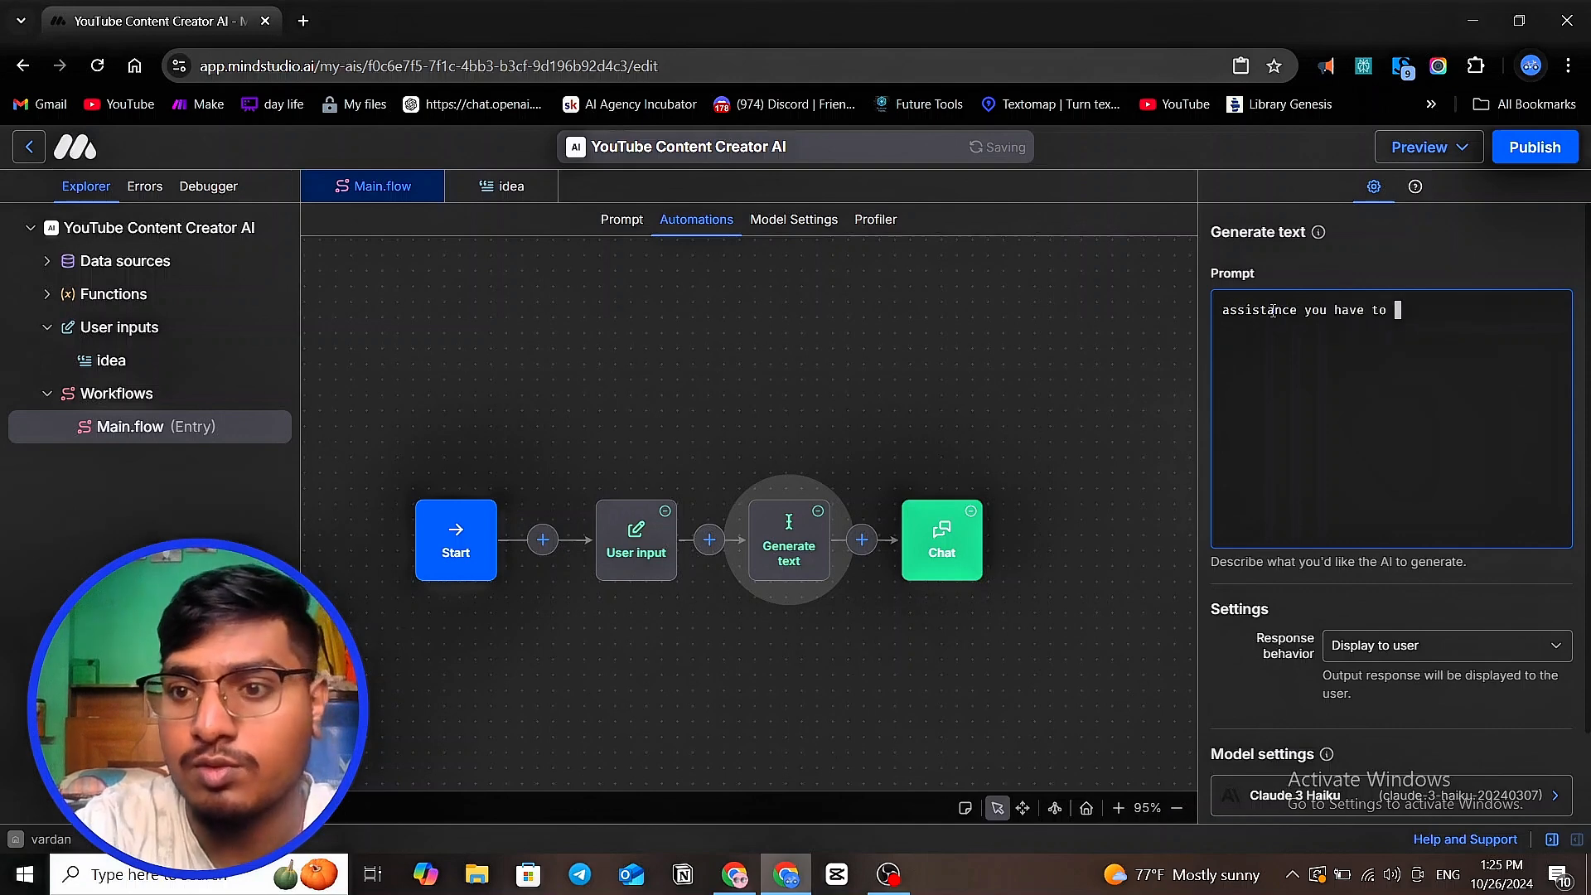
{"action": "type", "text": "genea"}
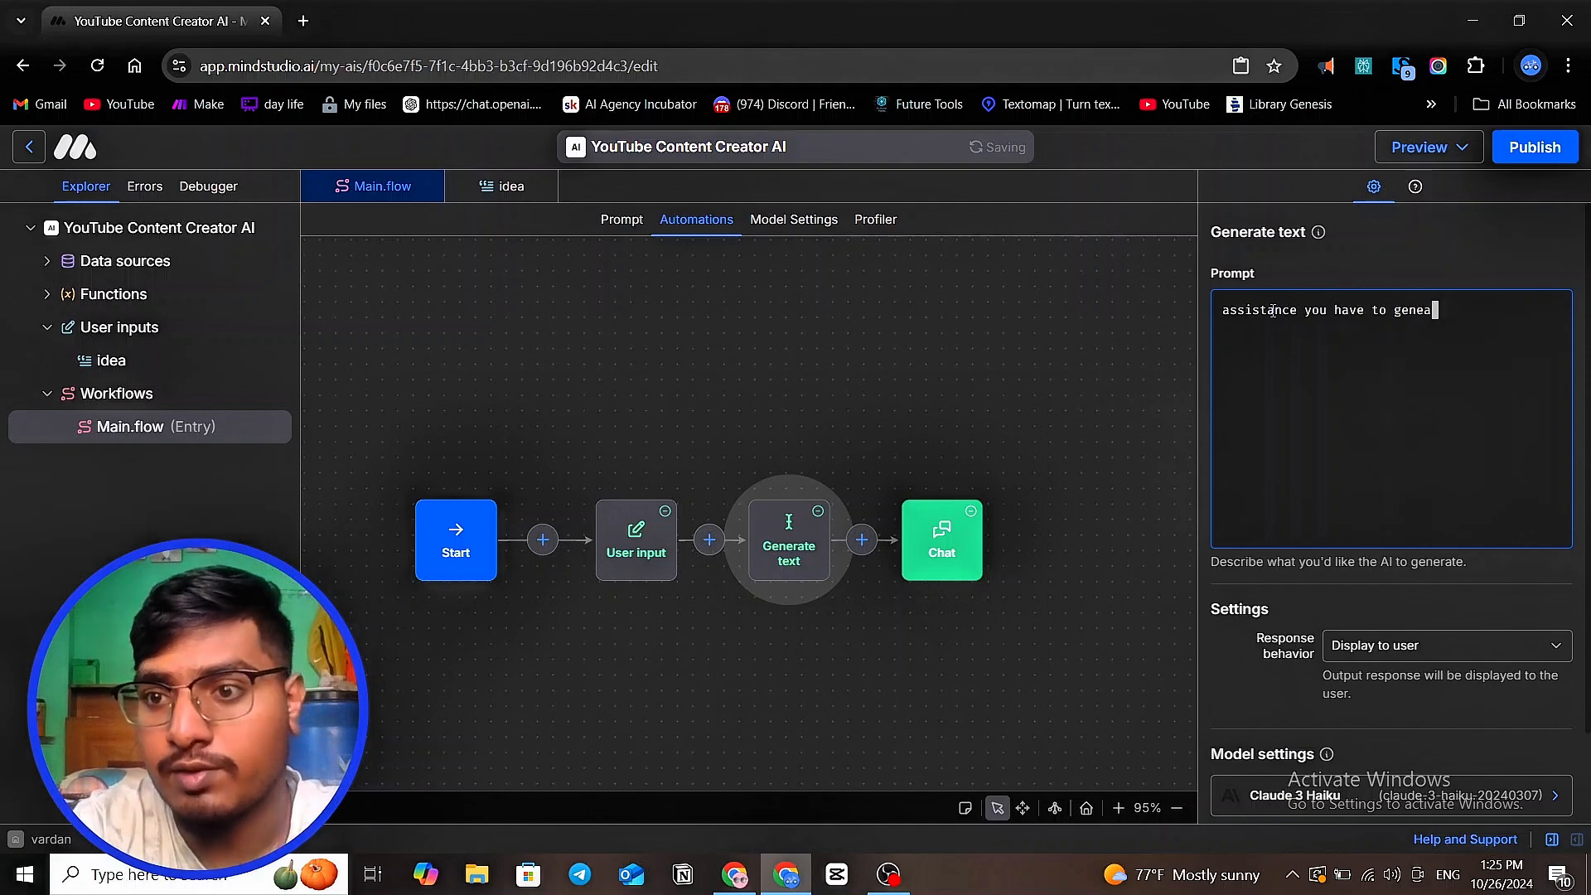
{"action": "key", "text": "BackSpace"}
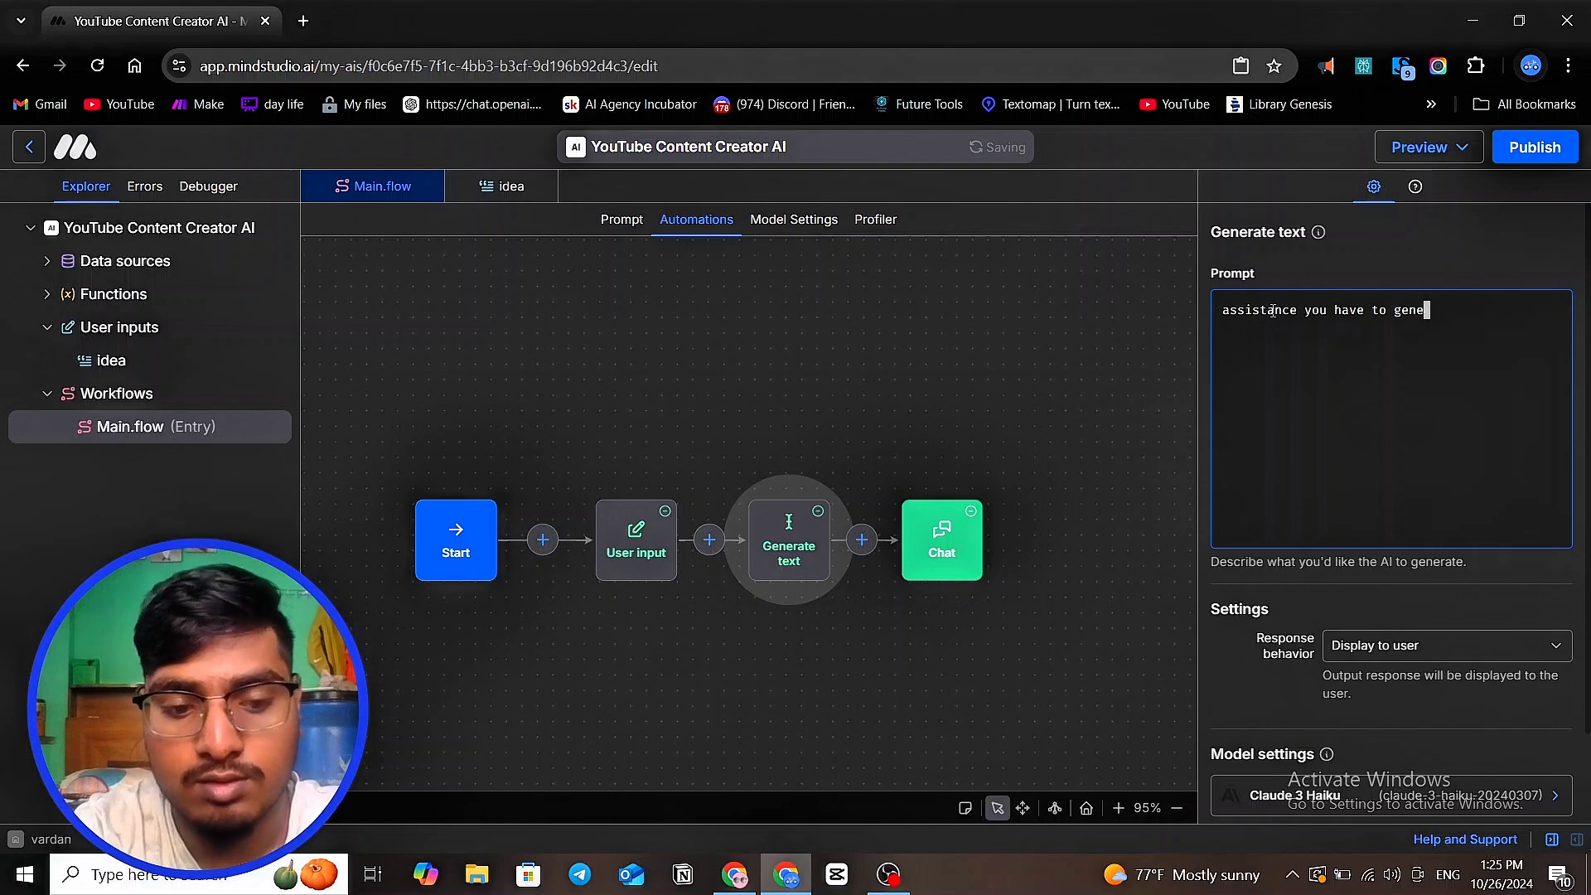
{"action": "type", "text": "rate ti"}
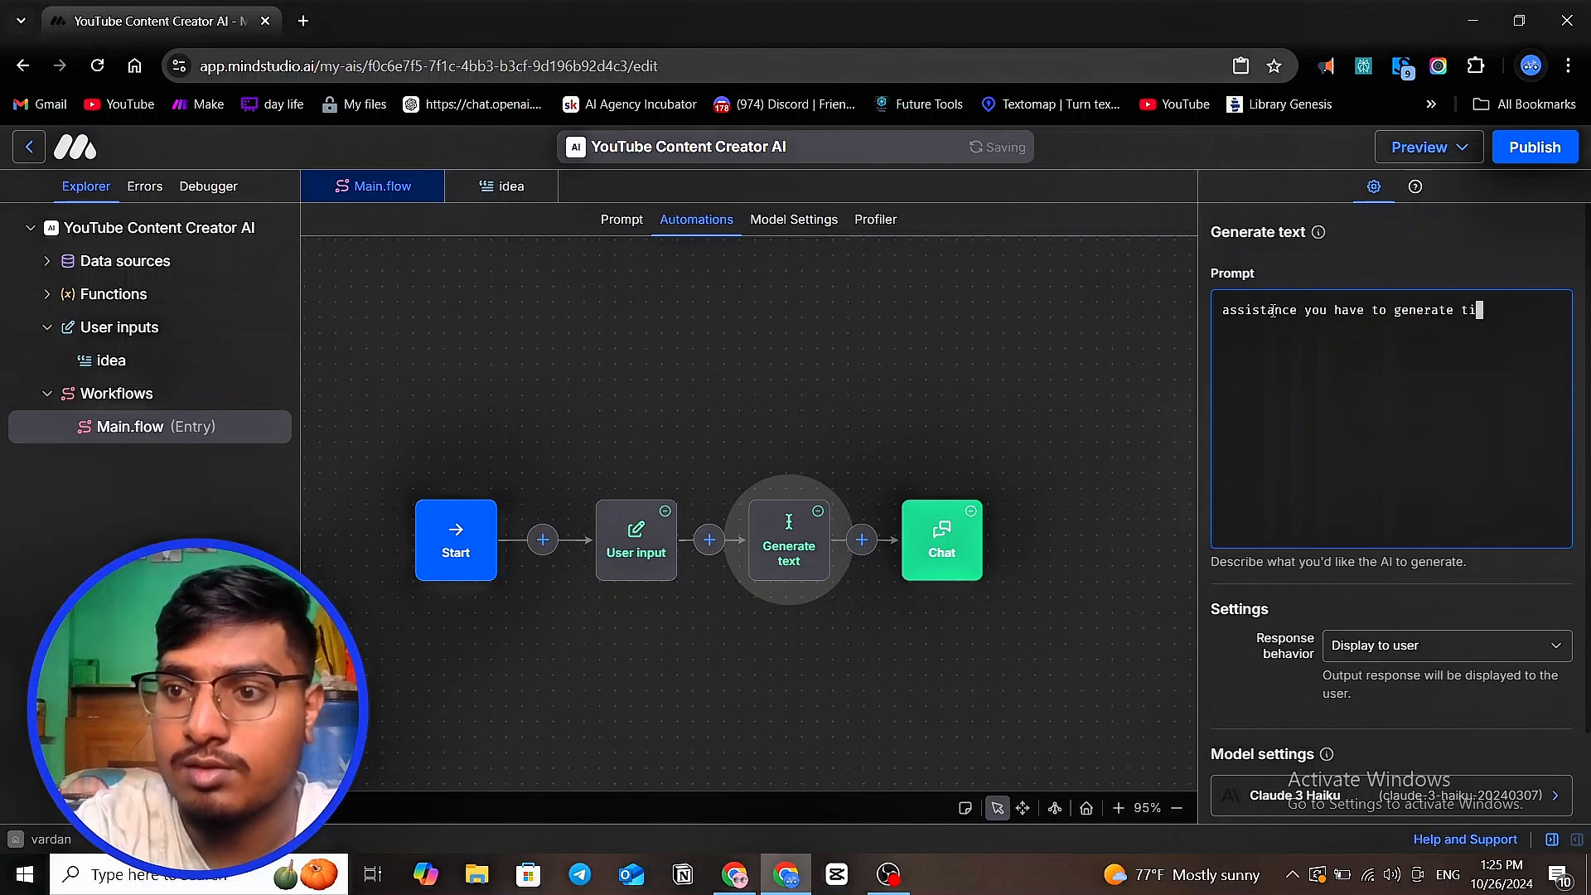
{"action": "type", "text": "tle "}
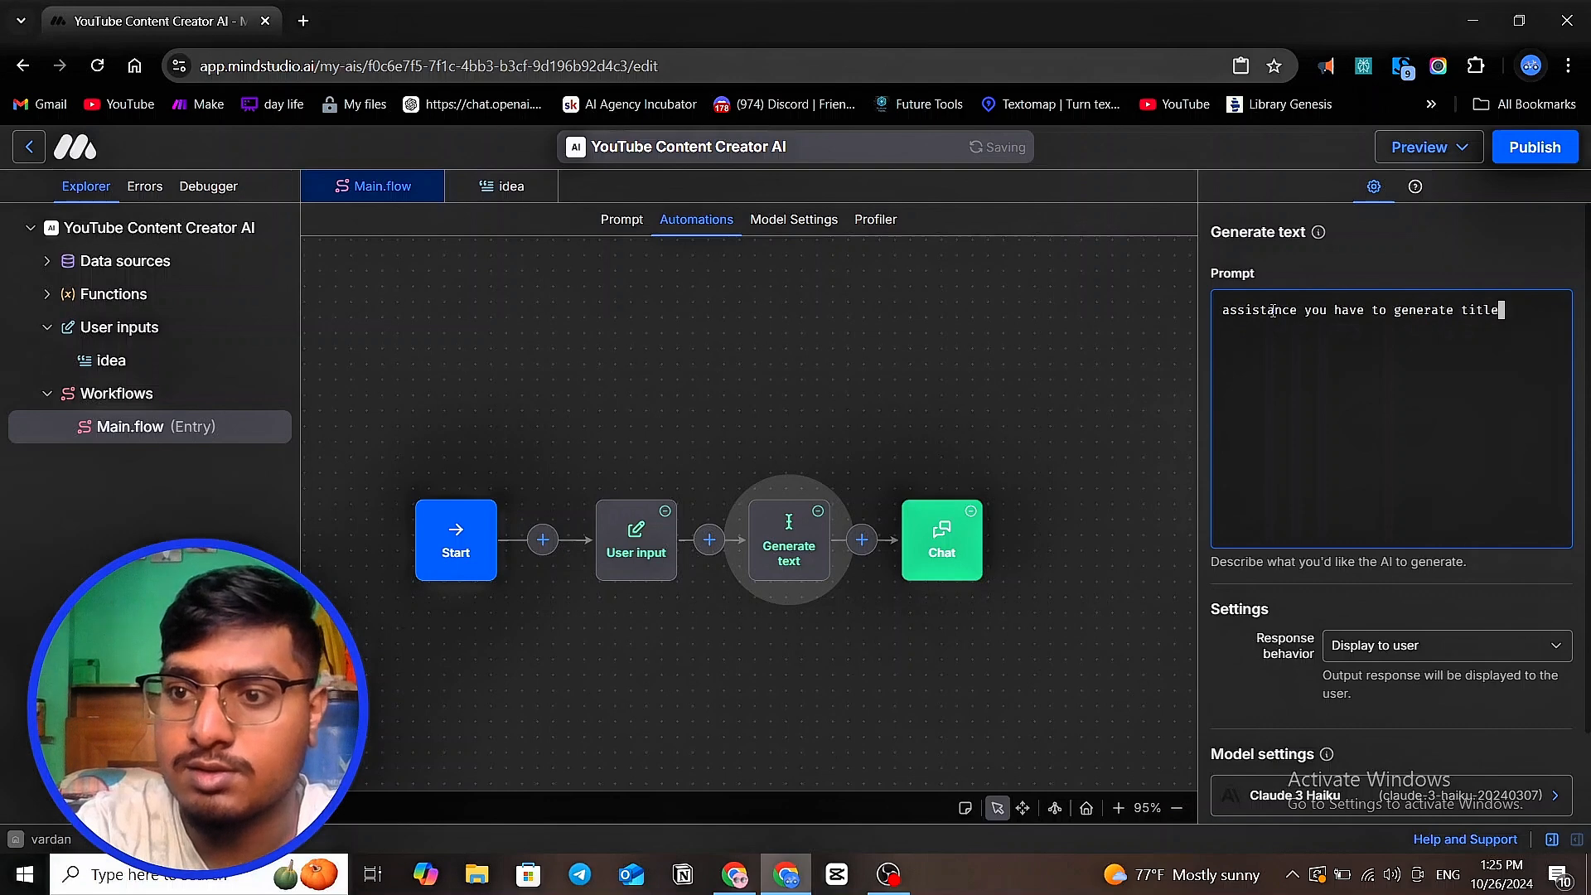
{"action": "type", "text": "fo"}
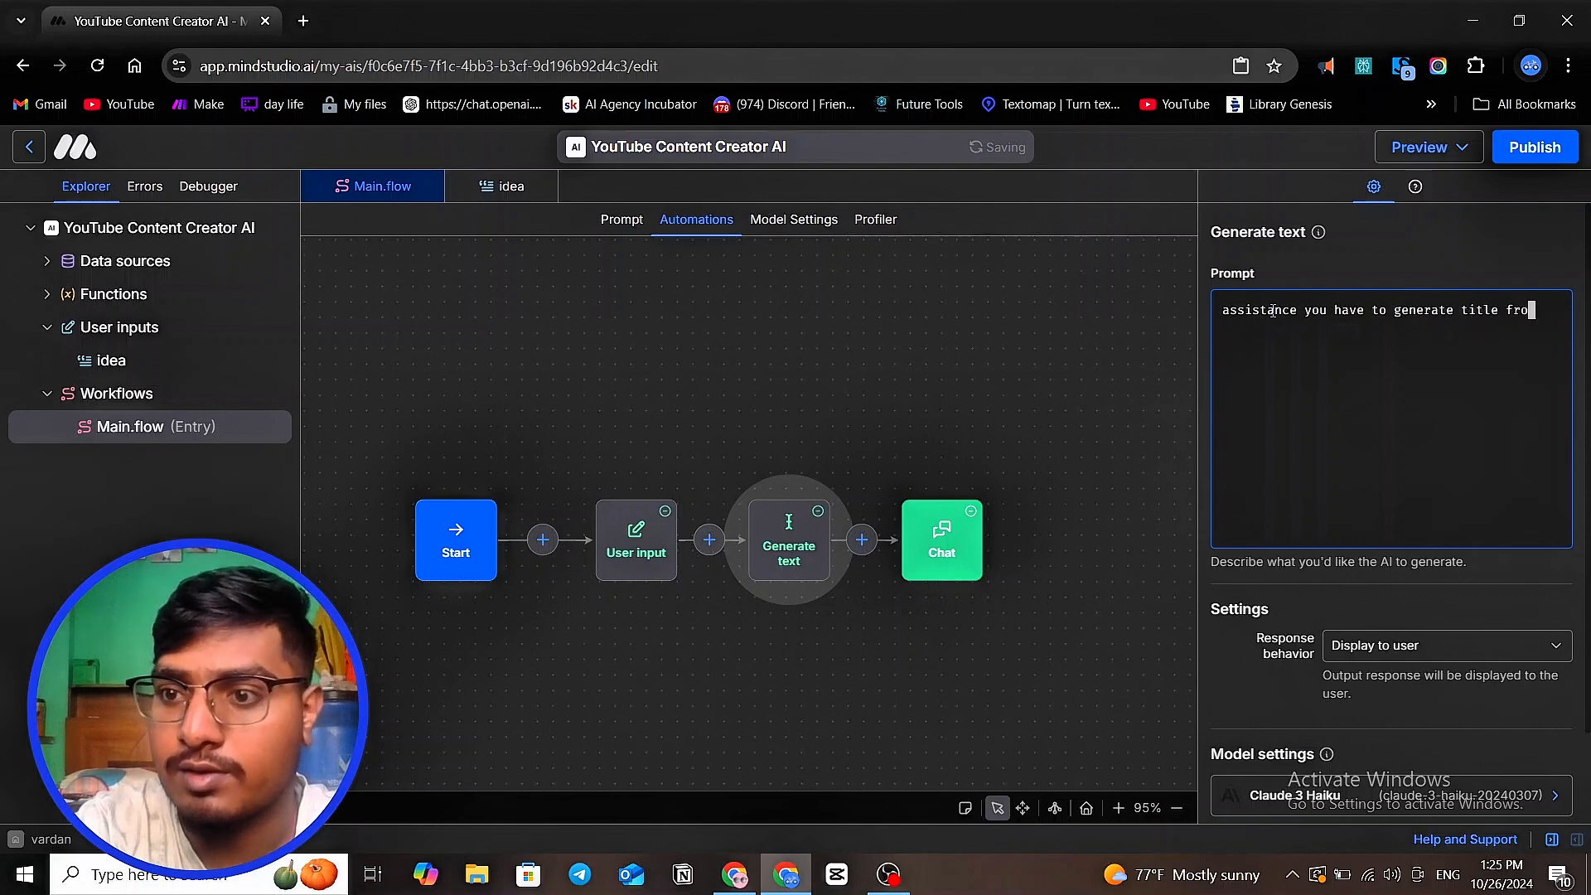
{"action": "key", "text": "BackSpace"}
{"action": "type", "text": "of"}
{"action": "key", "text": "BackSpace"}
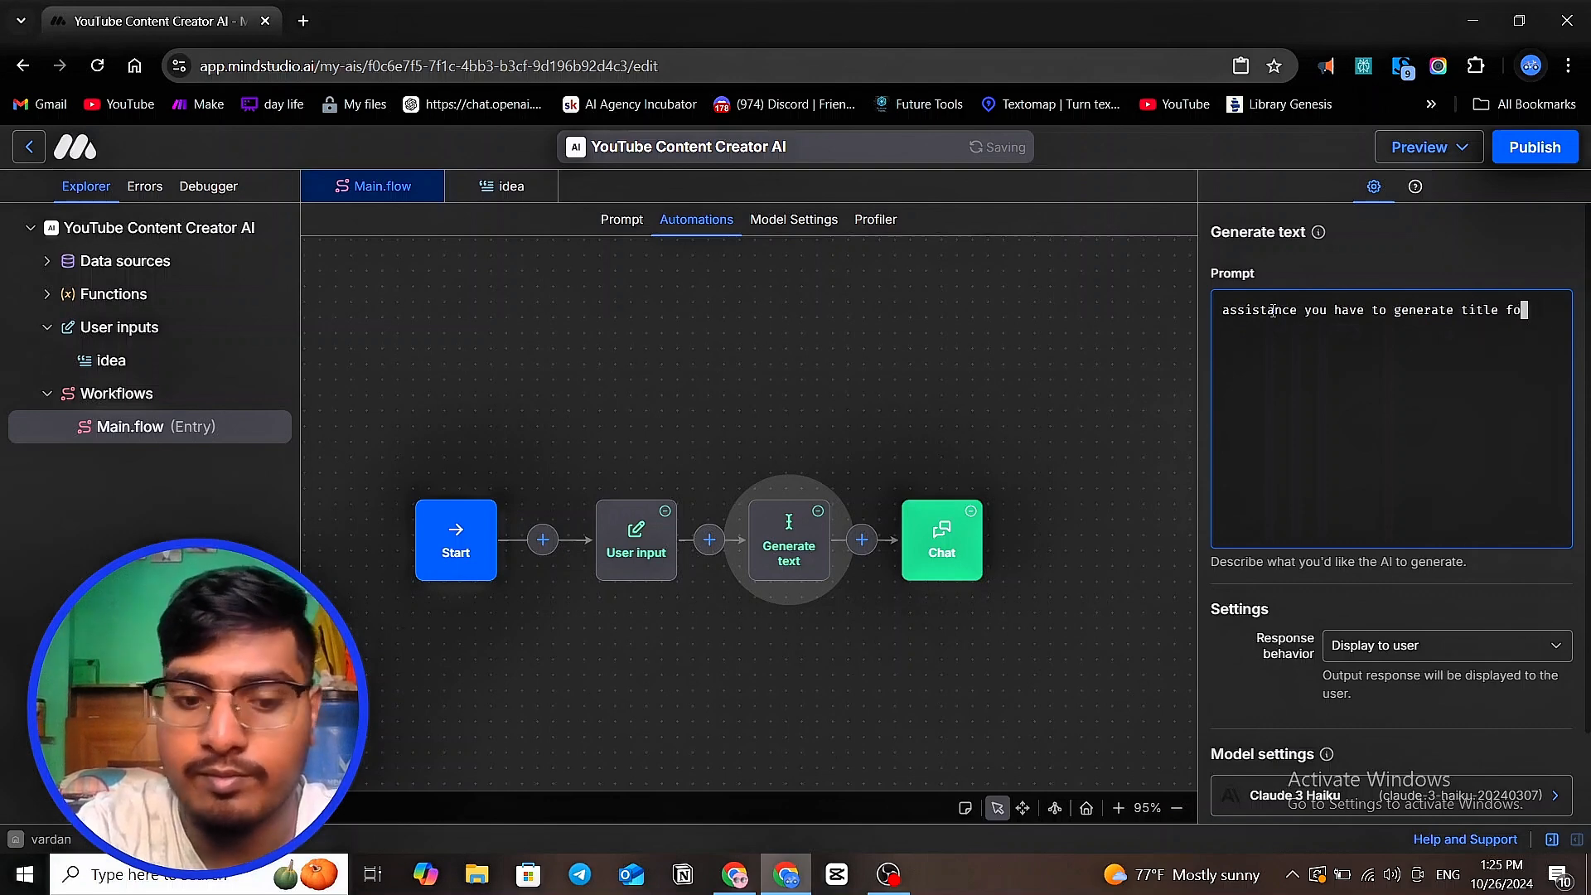
{"action": "type", "text": "r my "}
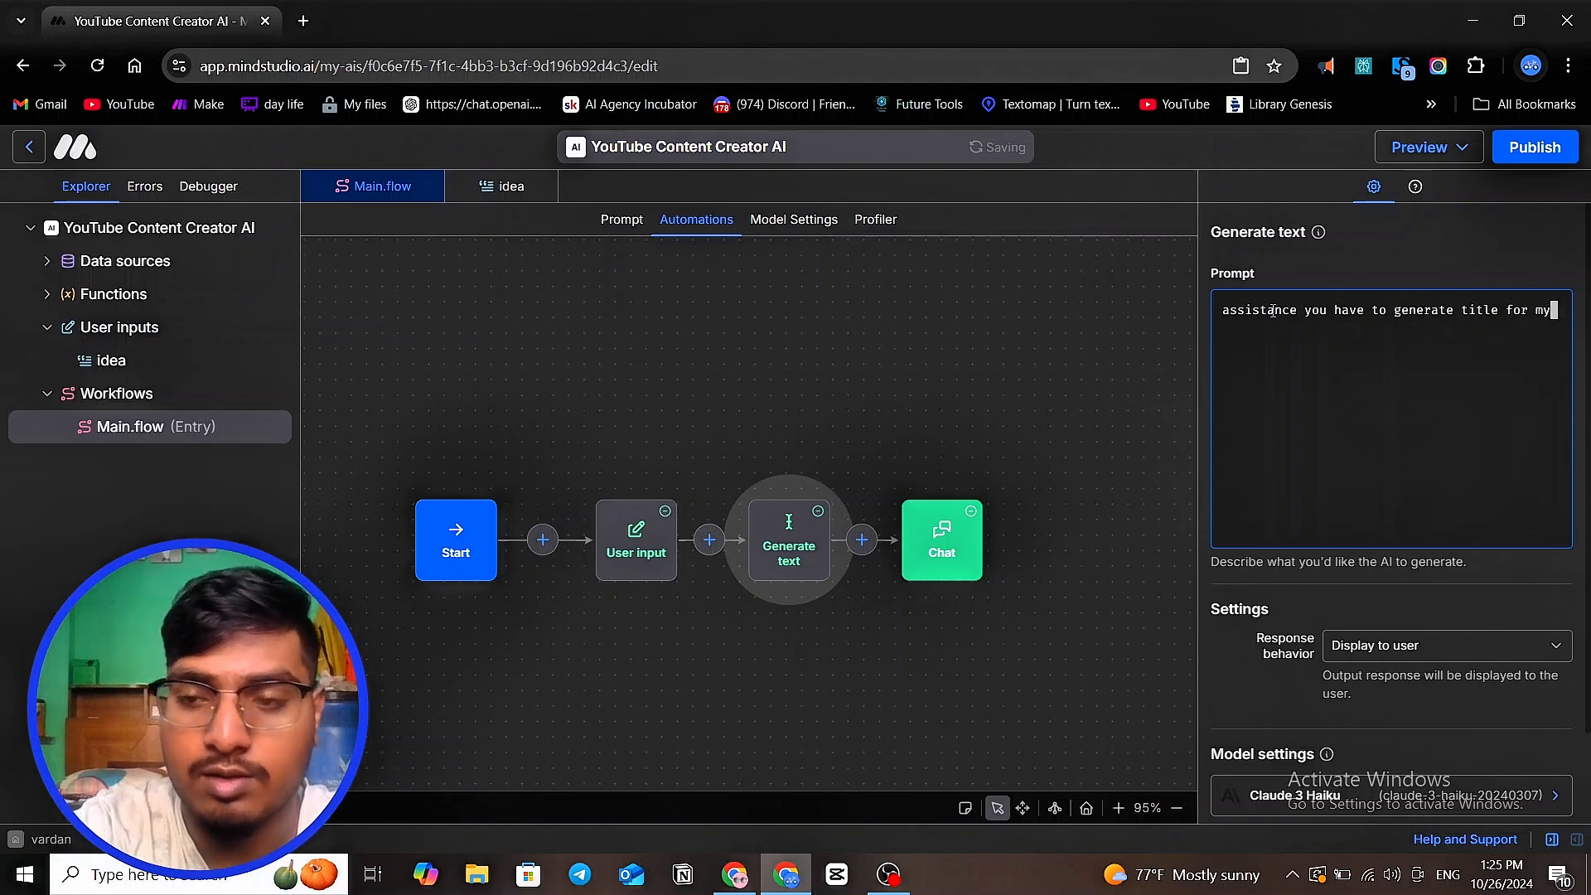
{"action": "type", "text": "yout"}
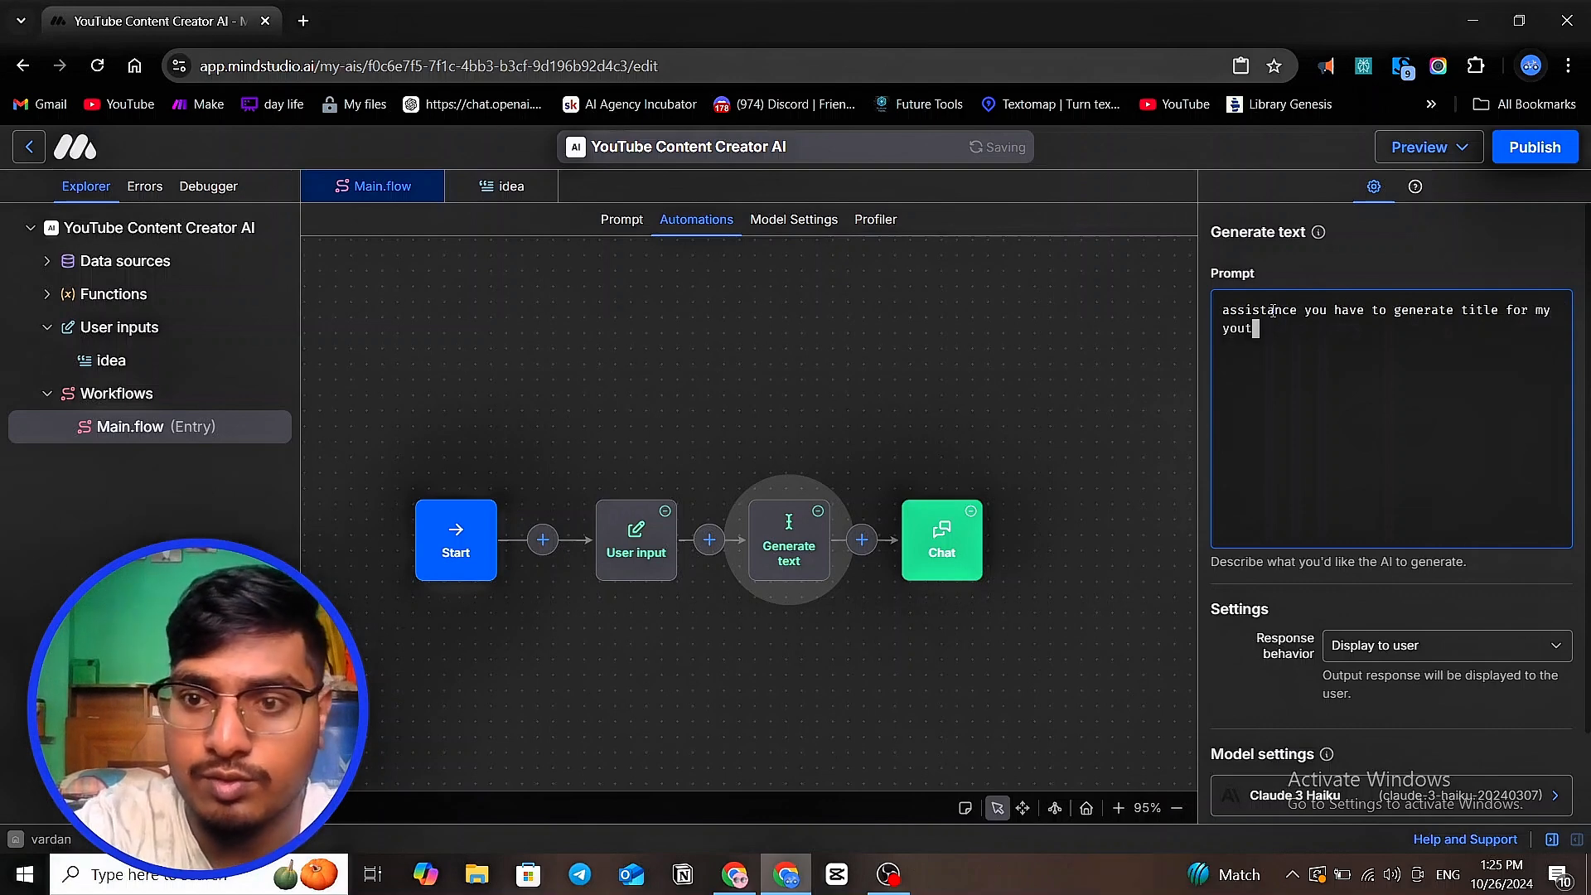
{"action": "type", "text": "ube v"}
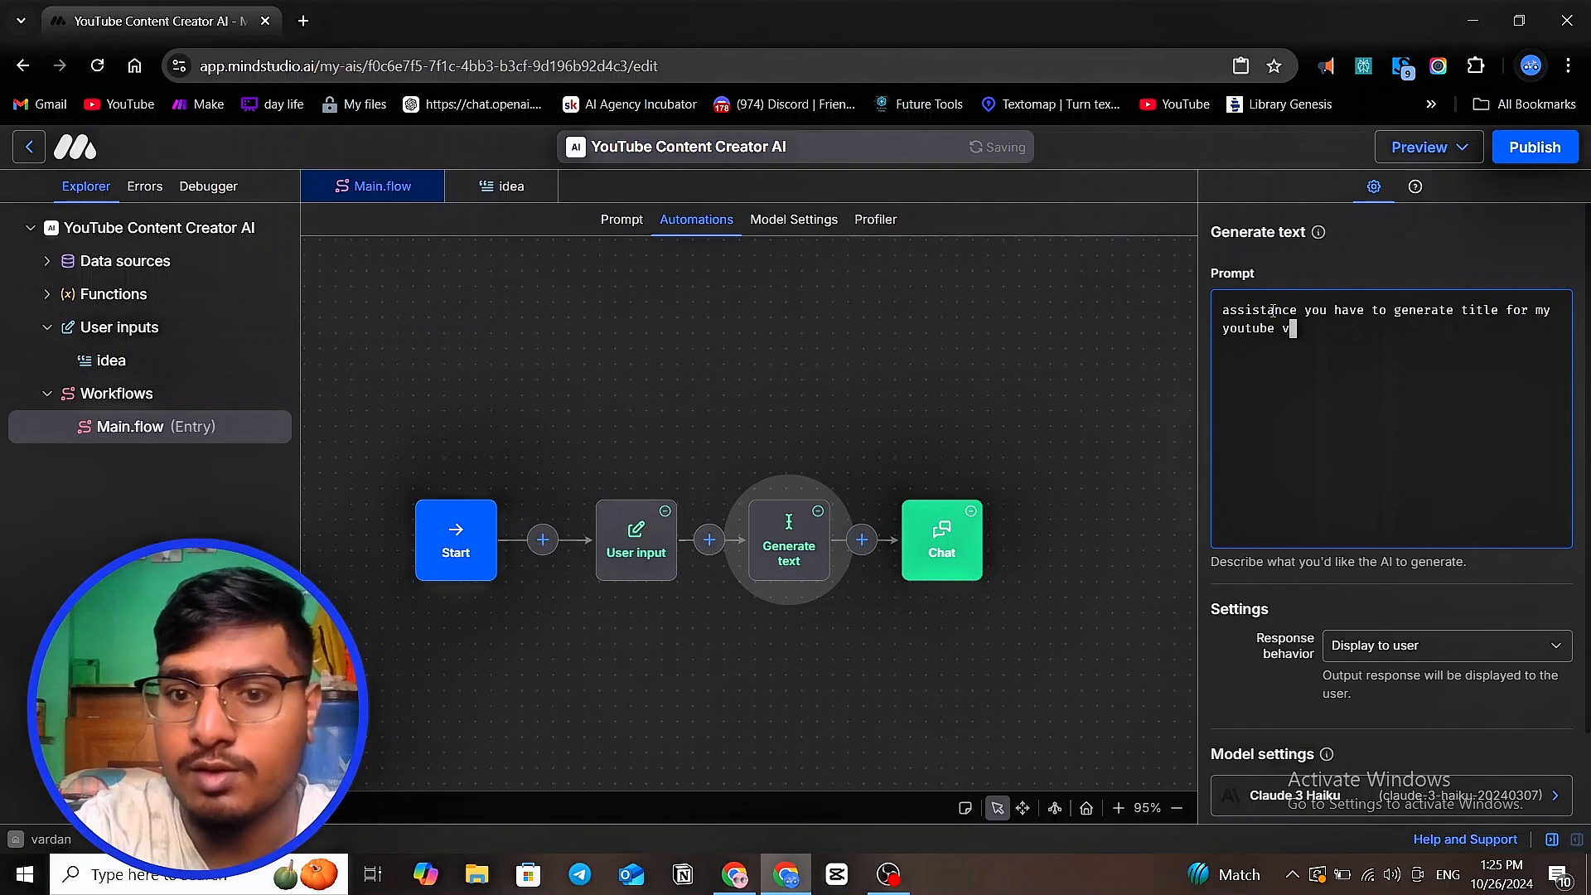
{"action": "type", "text": "ideo "}
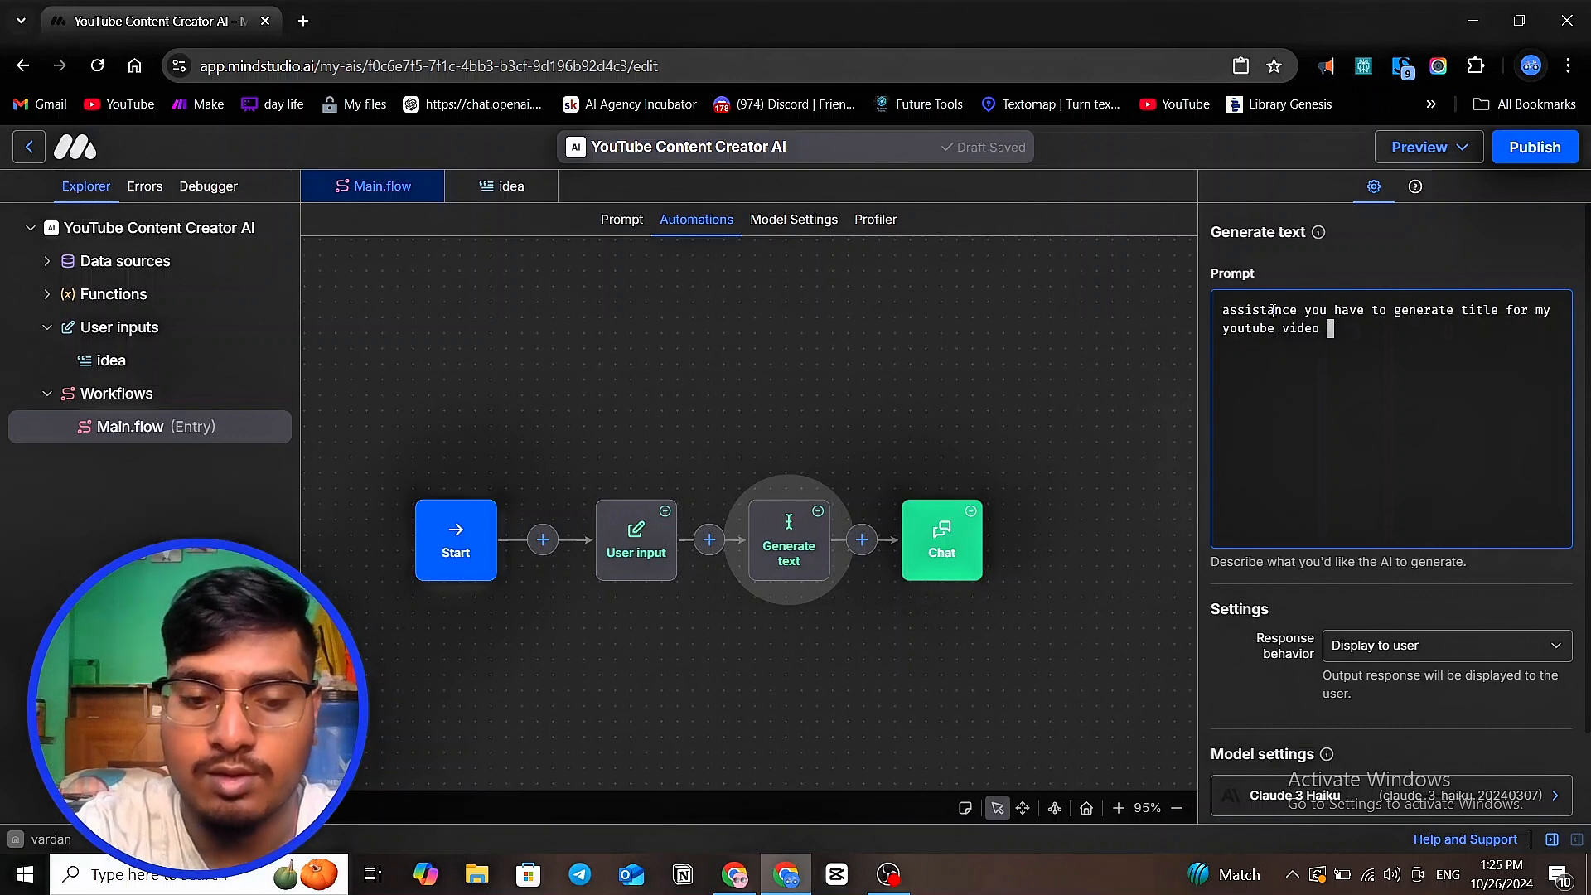
- Complete the prompt with "on the basis of {{idea}}" so it references the idea variable, and deselect the Generate text block
{"action": "type", "text": "on the basic"}
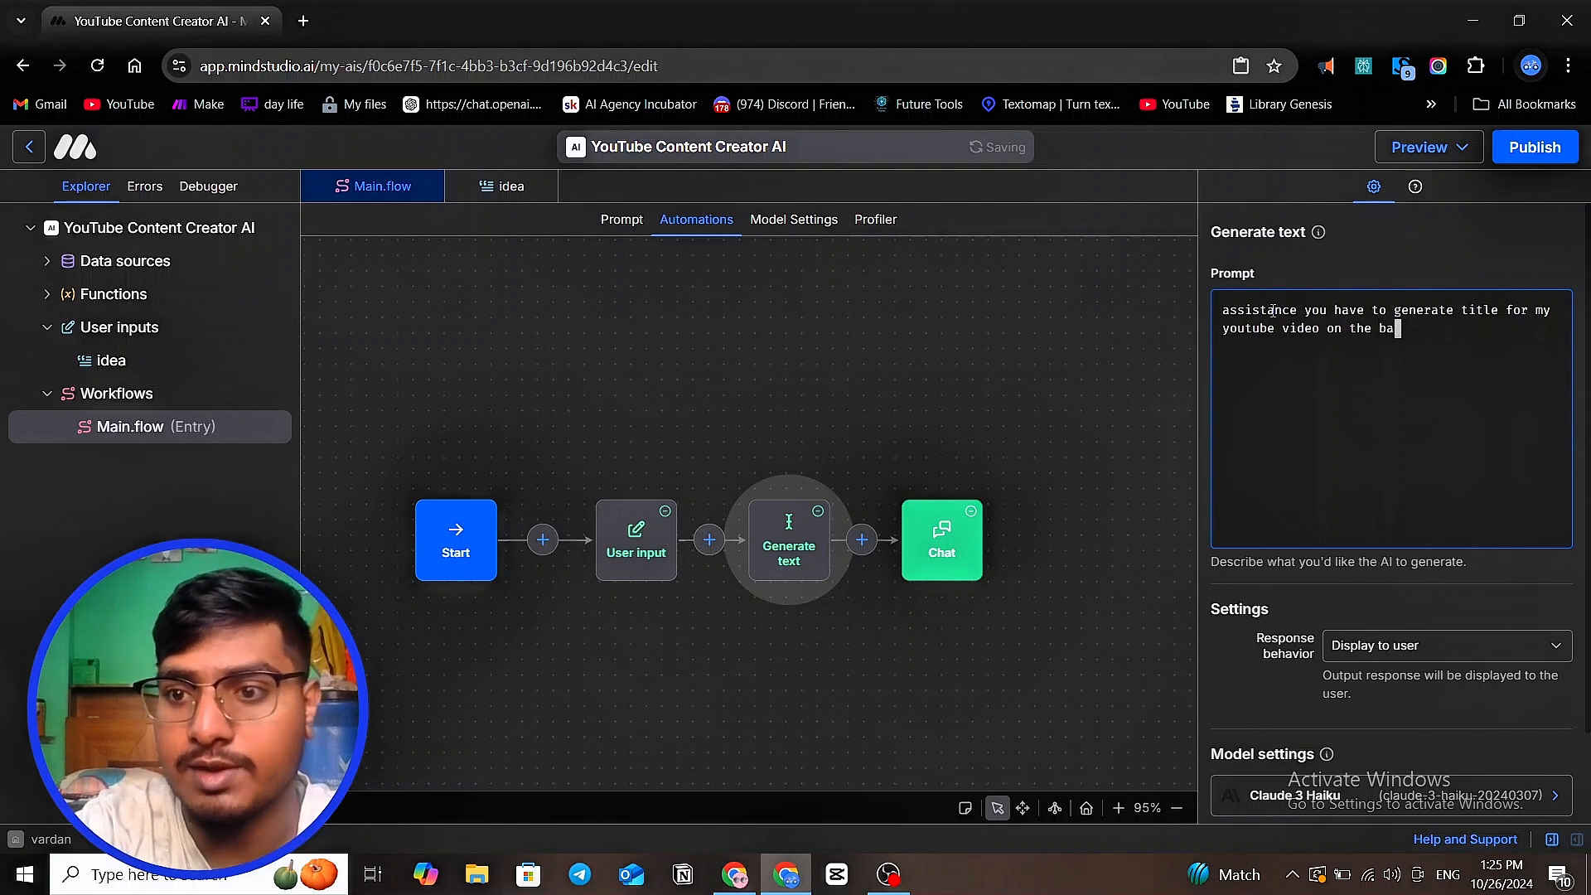
{"action": "key", "text": "BackSpace"}
{"action": "key", "text": "BackSpace"}
{"action": "key", "text": "BackSpace"}
{"action": "type", "text": "sis of "}
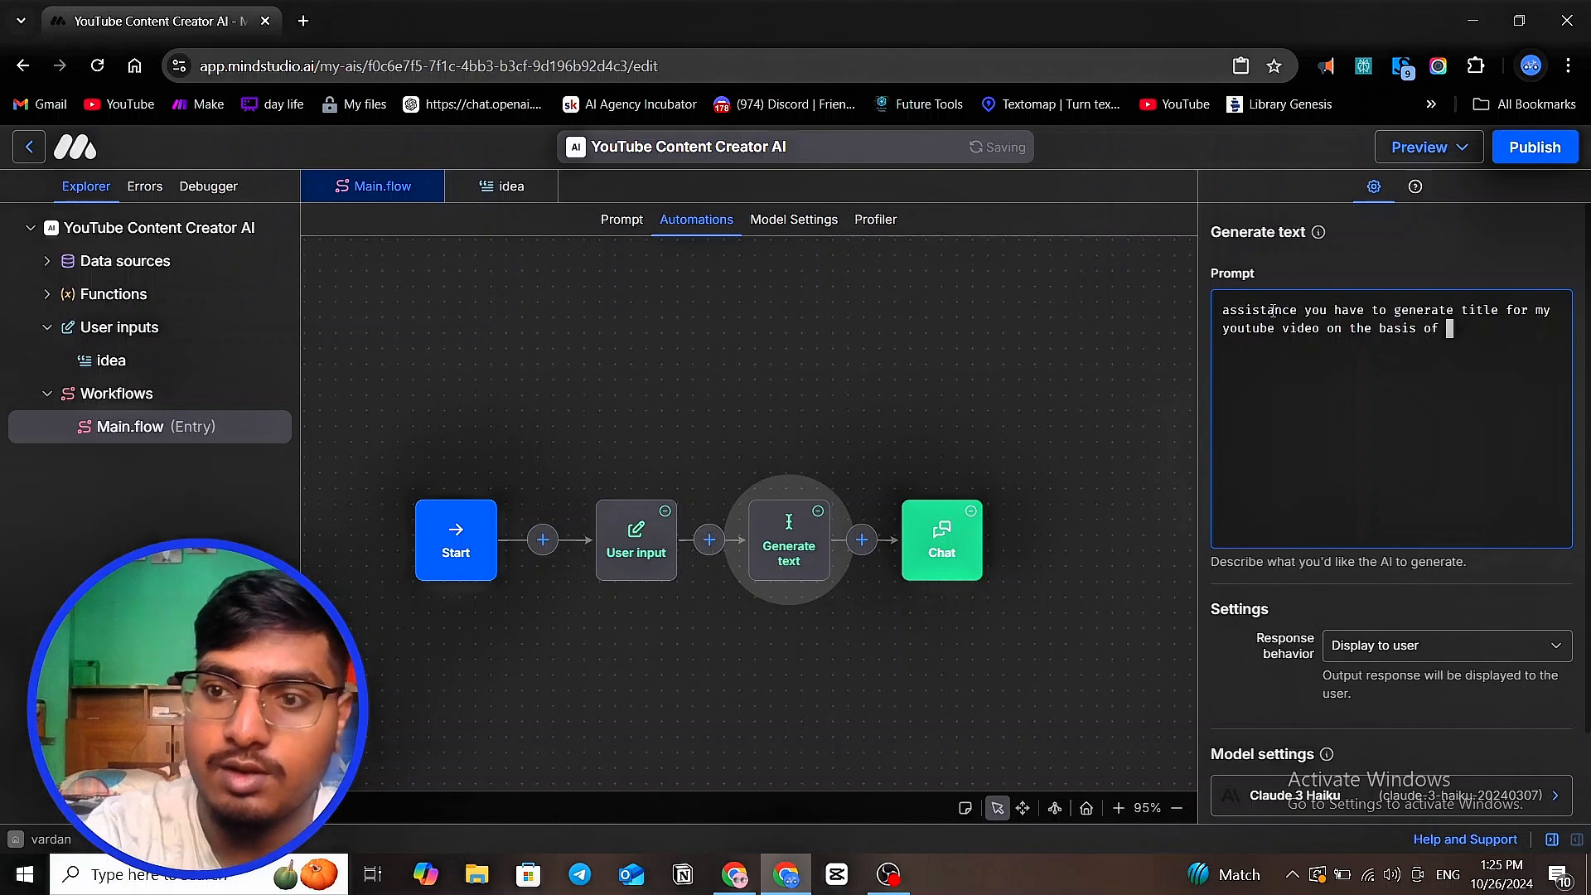
{"action": "type", "text": "{{"}
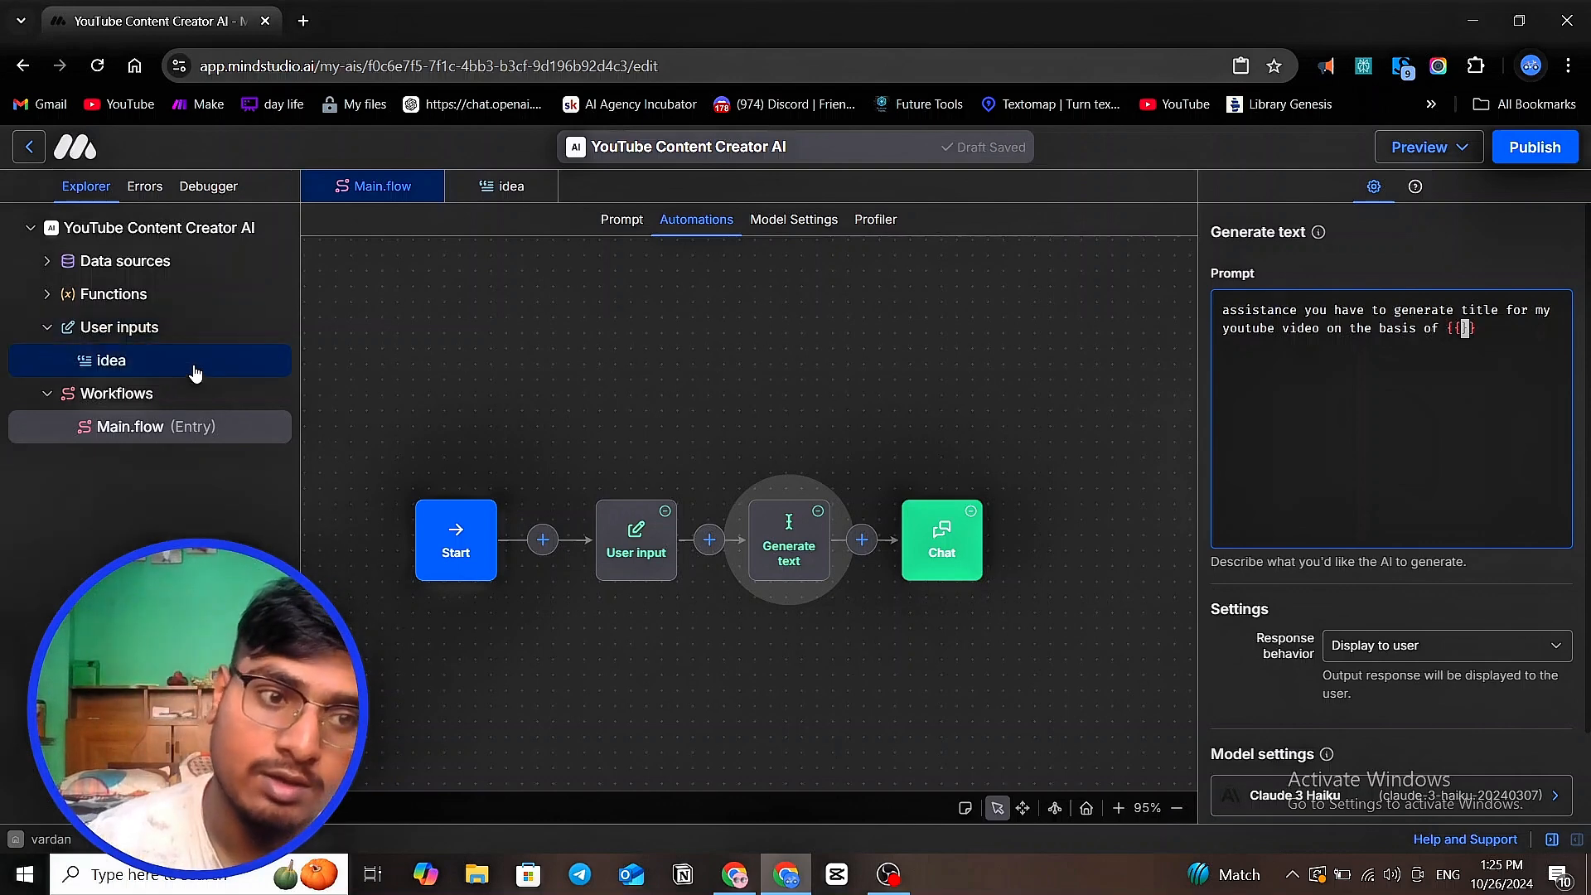
{"action": "type", "text": "idea"}
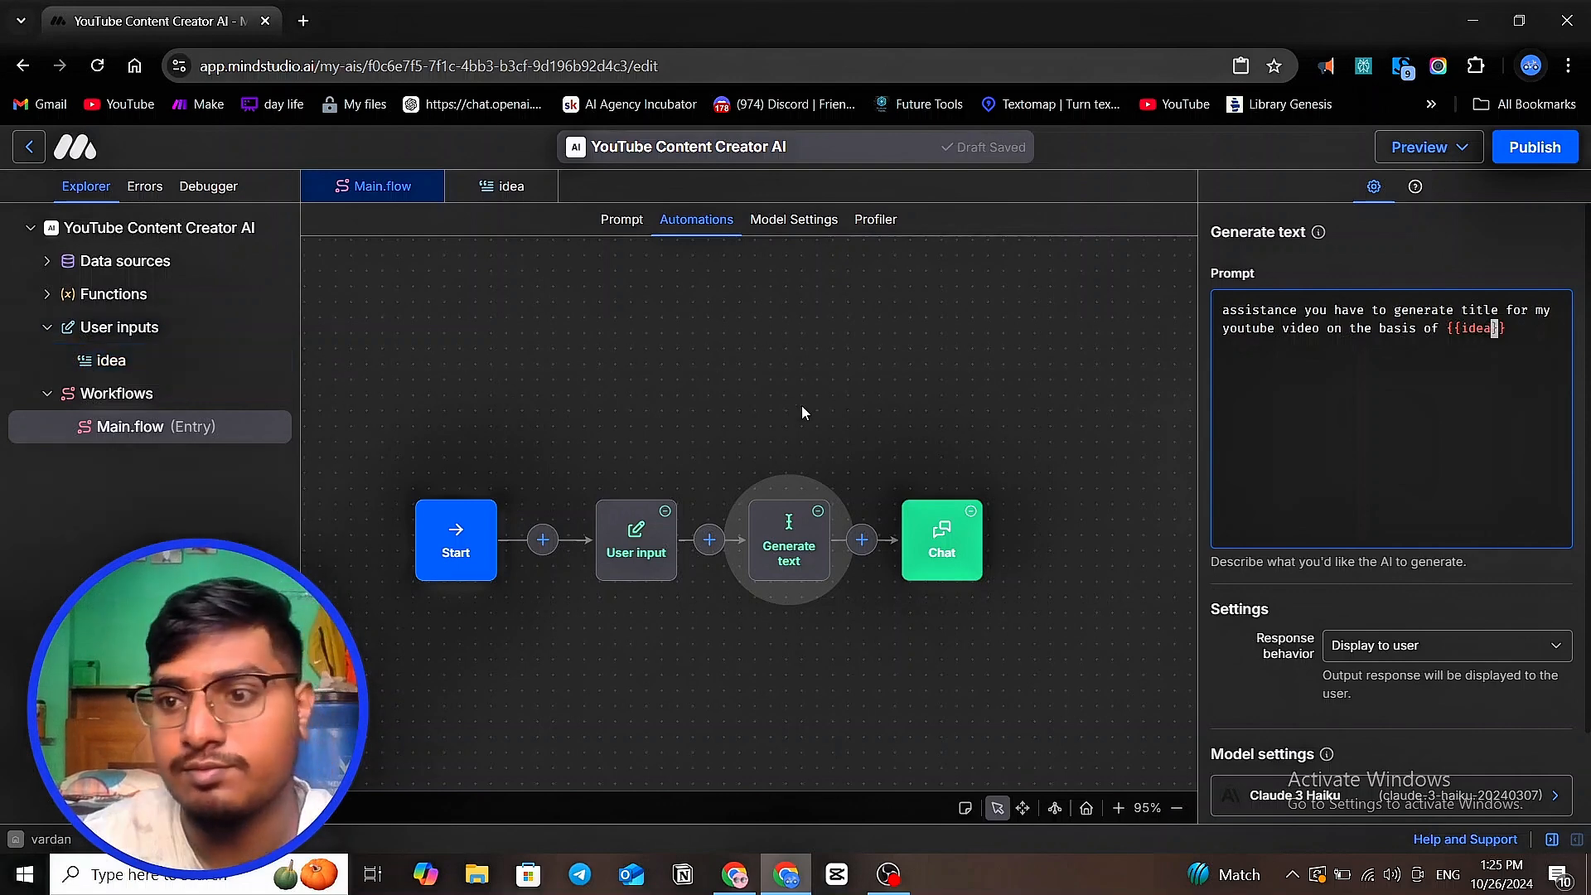
{"action": "left_click", "coordinate": [859, 419]}
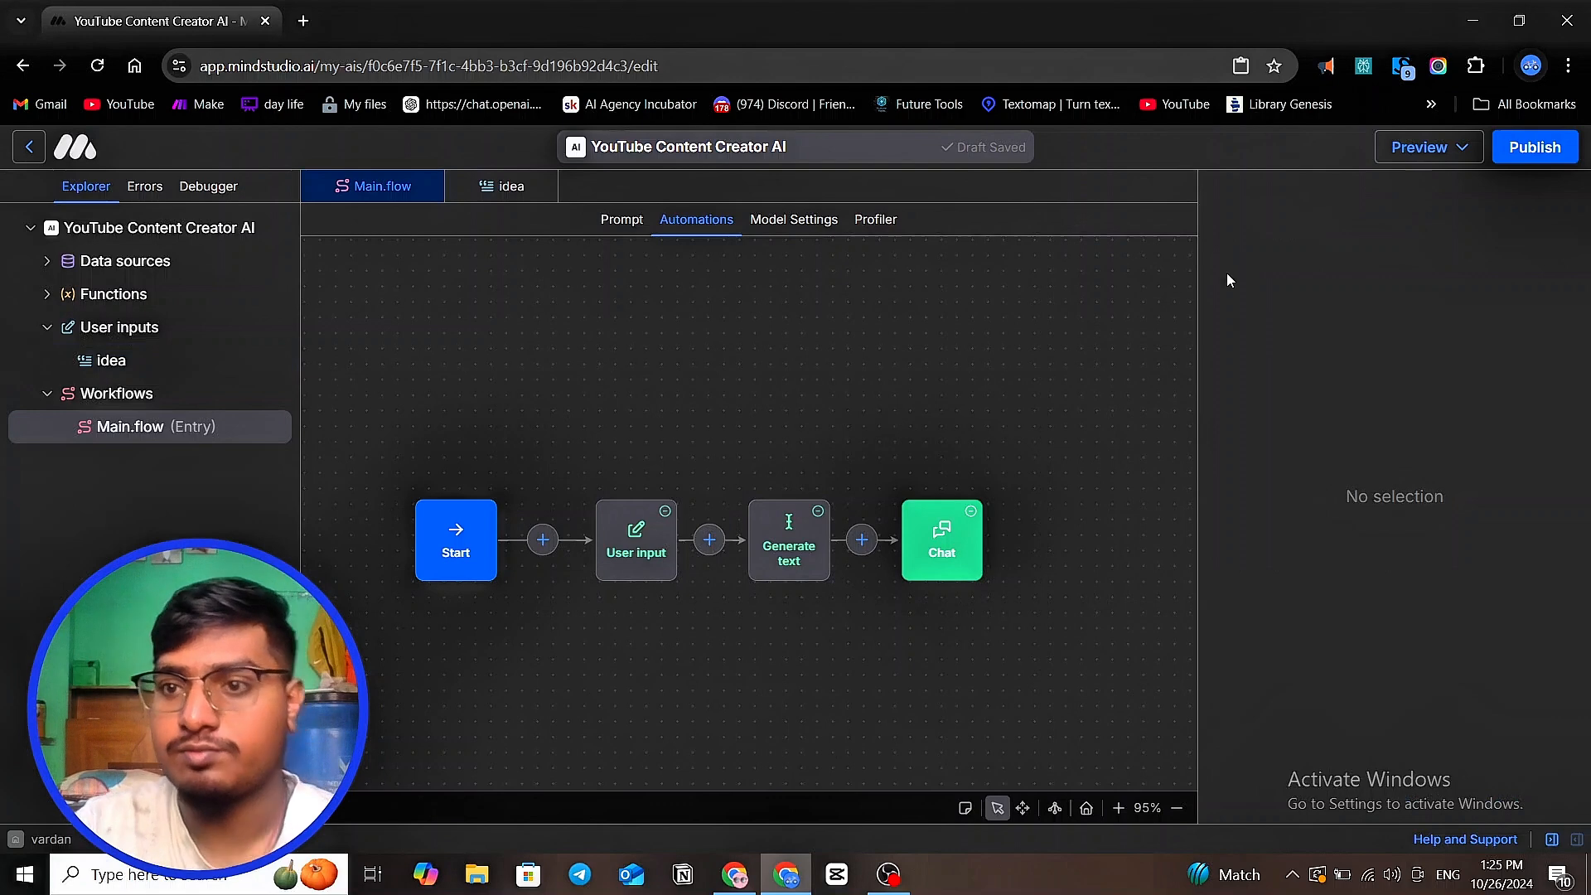
- Open the draft preview of YouTube Content Creator AI in a new browser tab
{"action": "left_click", "coordinate": [1446, 147]}
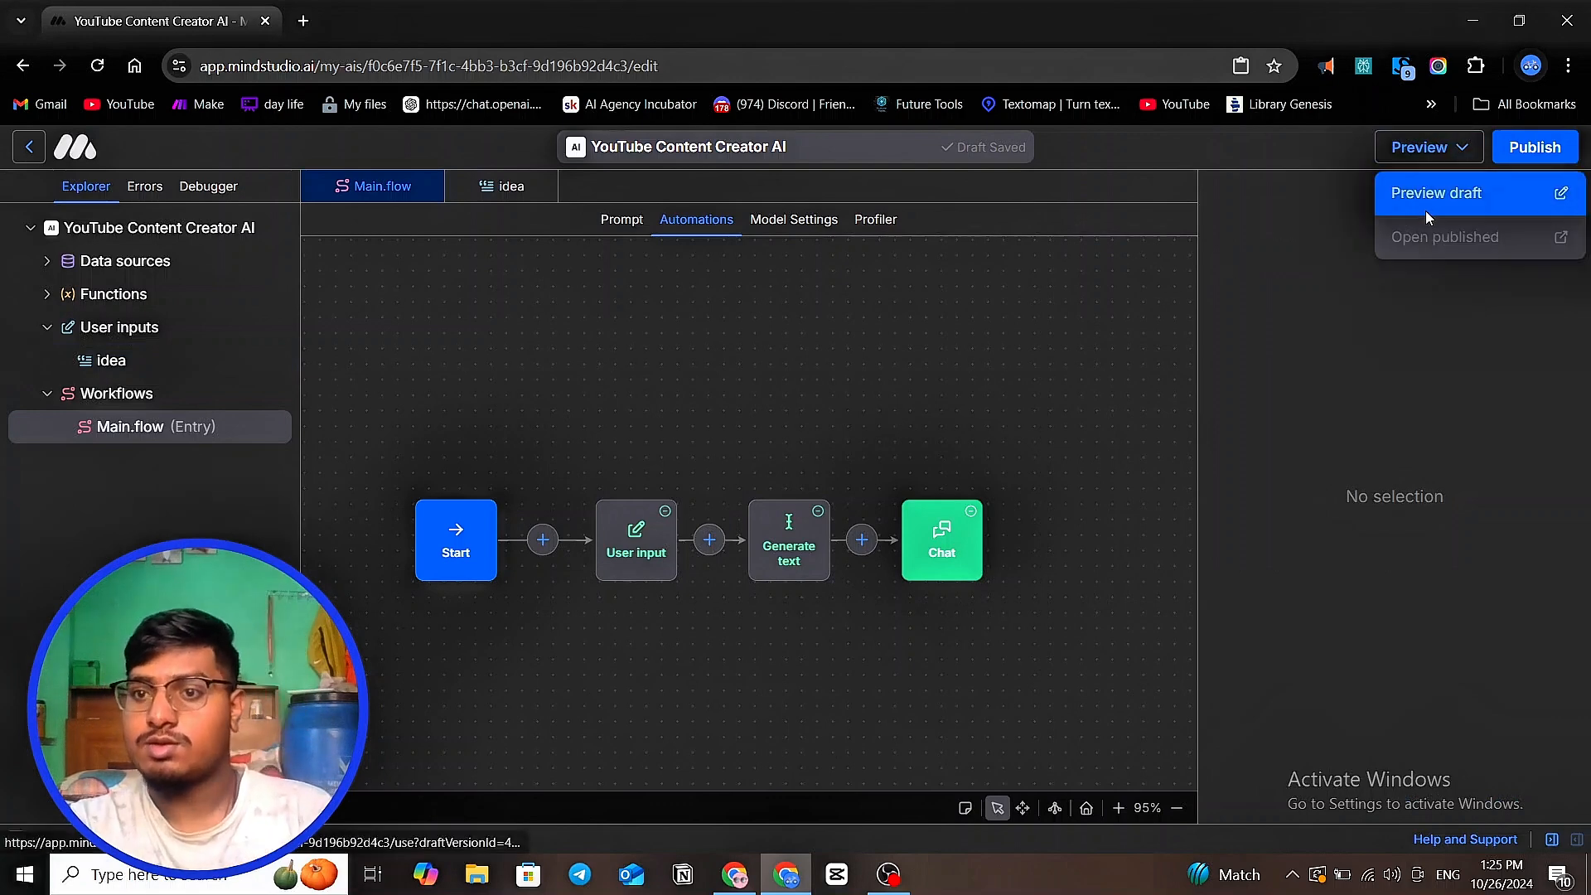
{"action": "left_click", "coordinate": [1425, 214]}
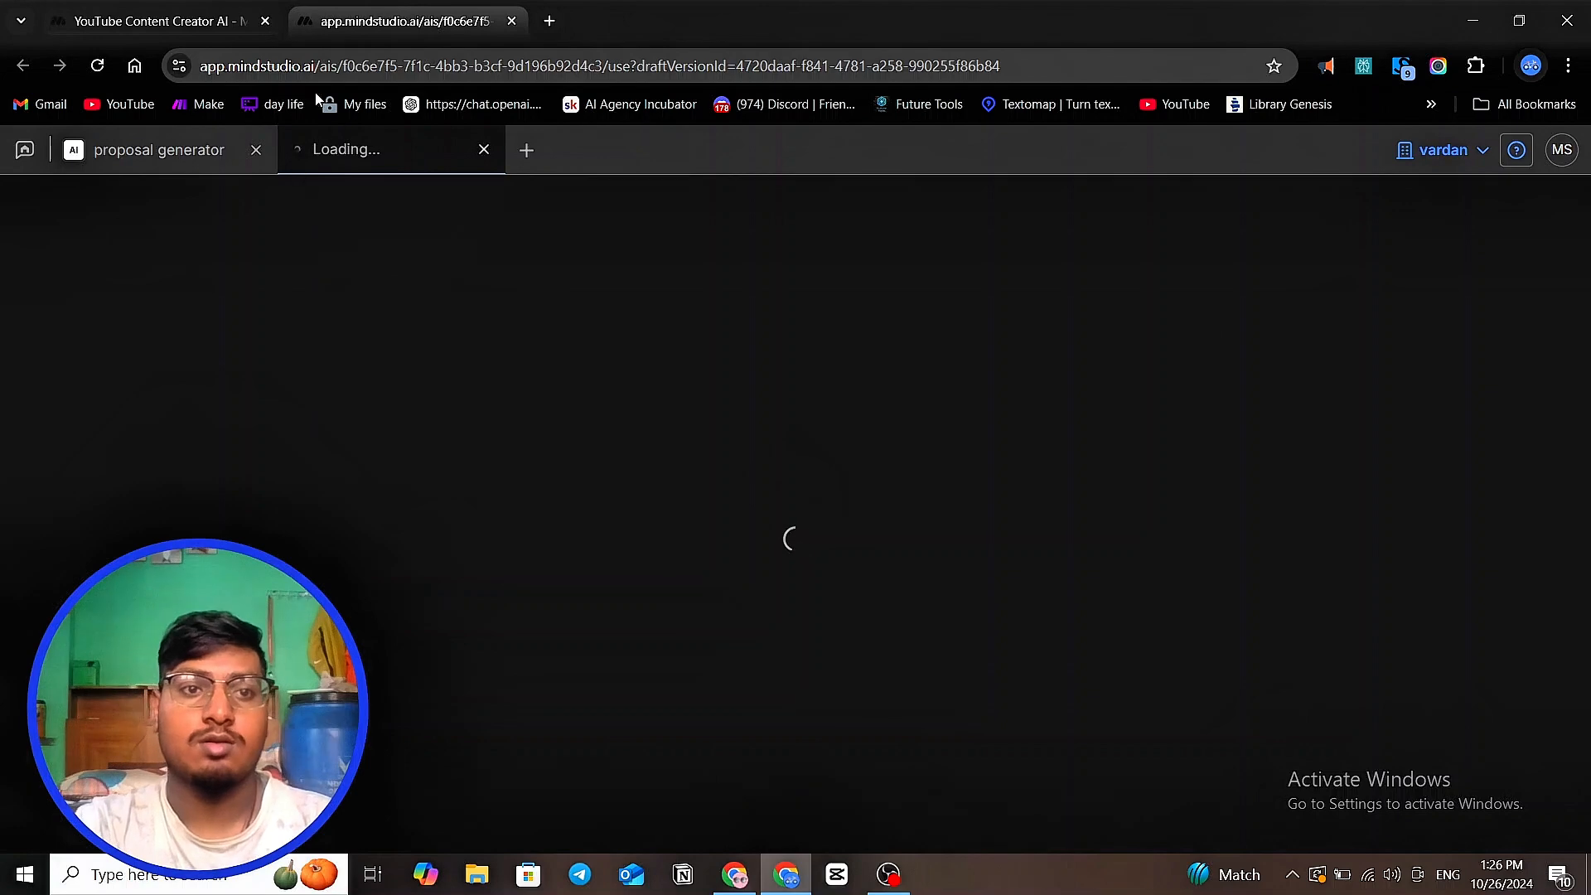
{"action": "left_click", "coordinate": [145, 22]}
{"action": "left_click", "coordinate": [382, 18]}
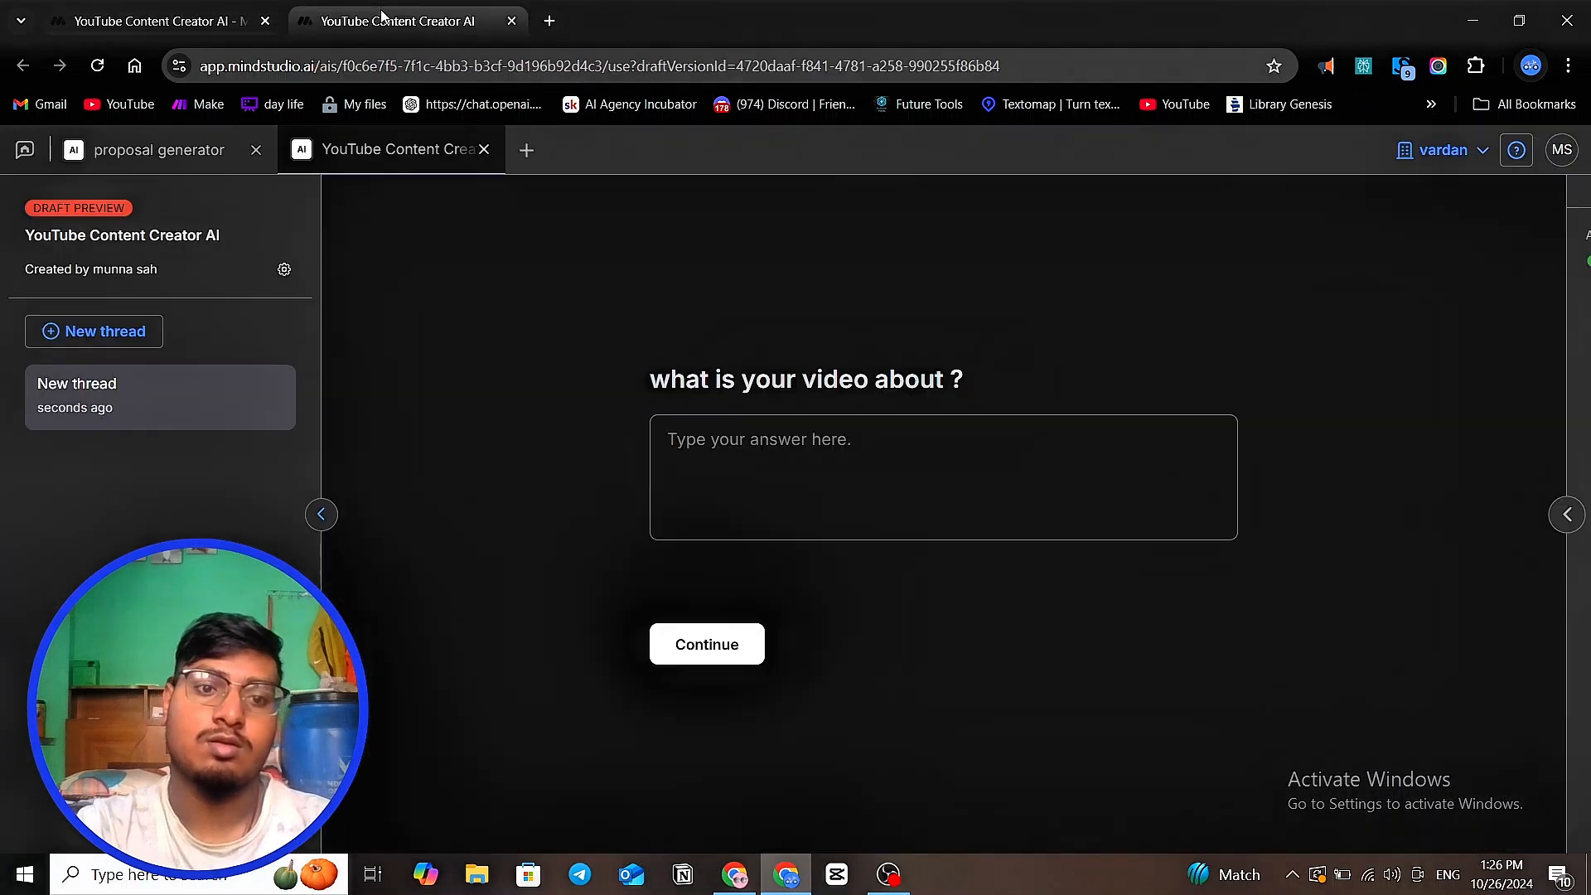
- Answer the video question with "how to make money with ai agent in 2024" and submit it to generate the content
{"action": "left_click", "coordinate": [705, 448]}
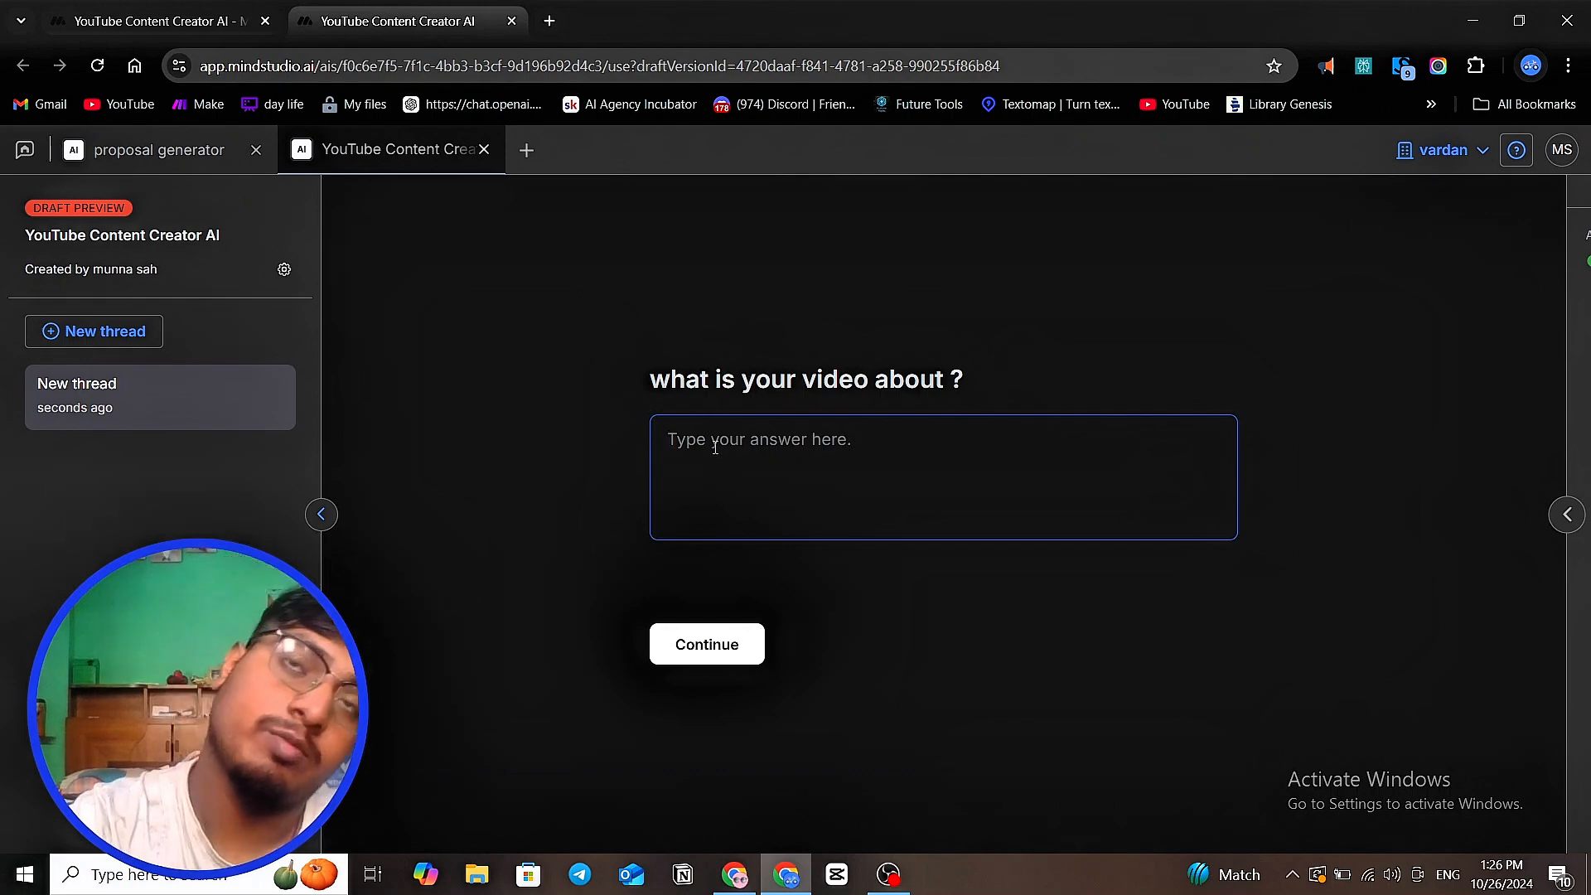
{"action": "type", "text": "how "}
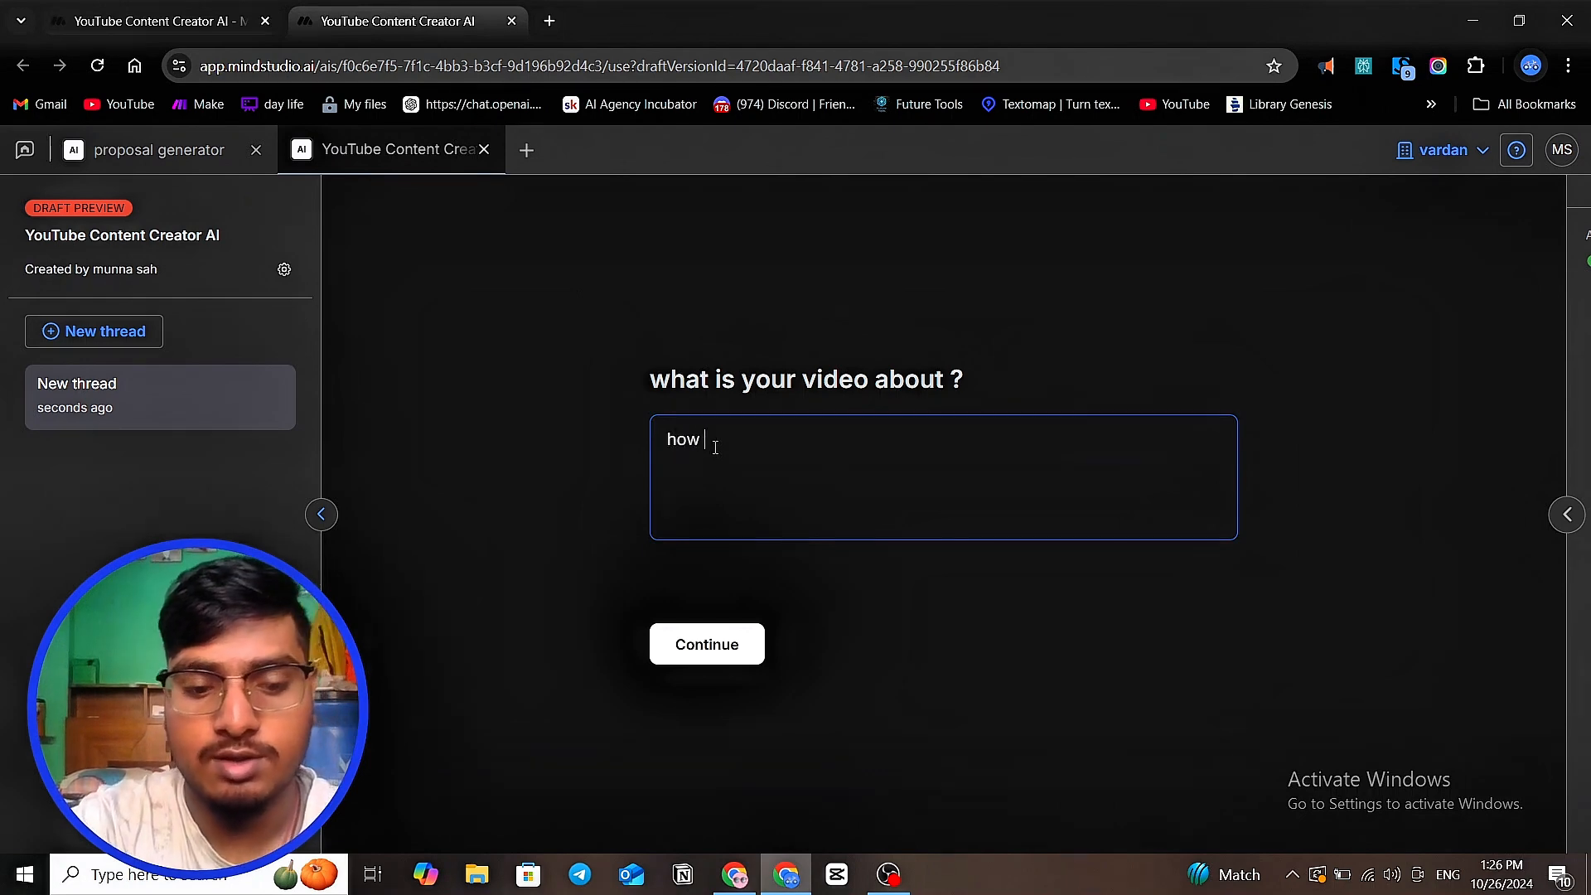
{"action": "type", "text": "to make money with ai age"}
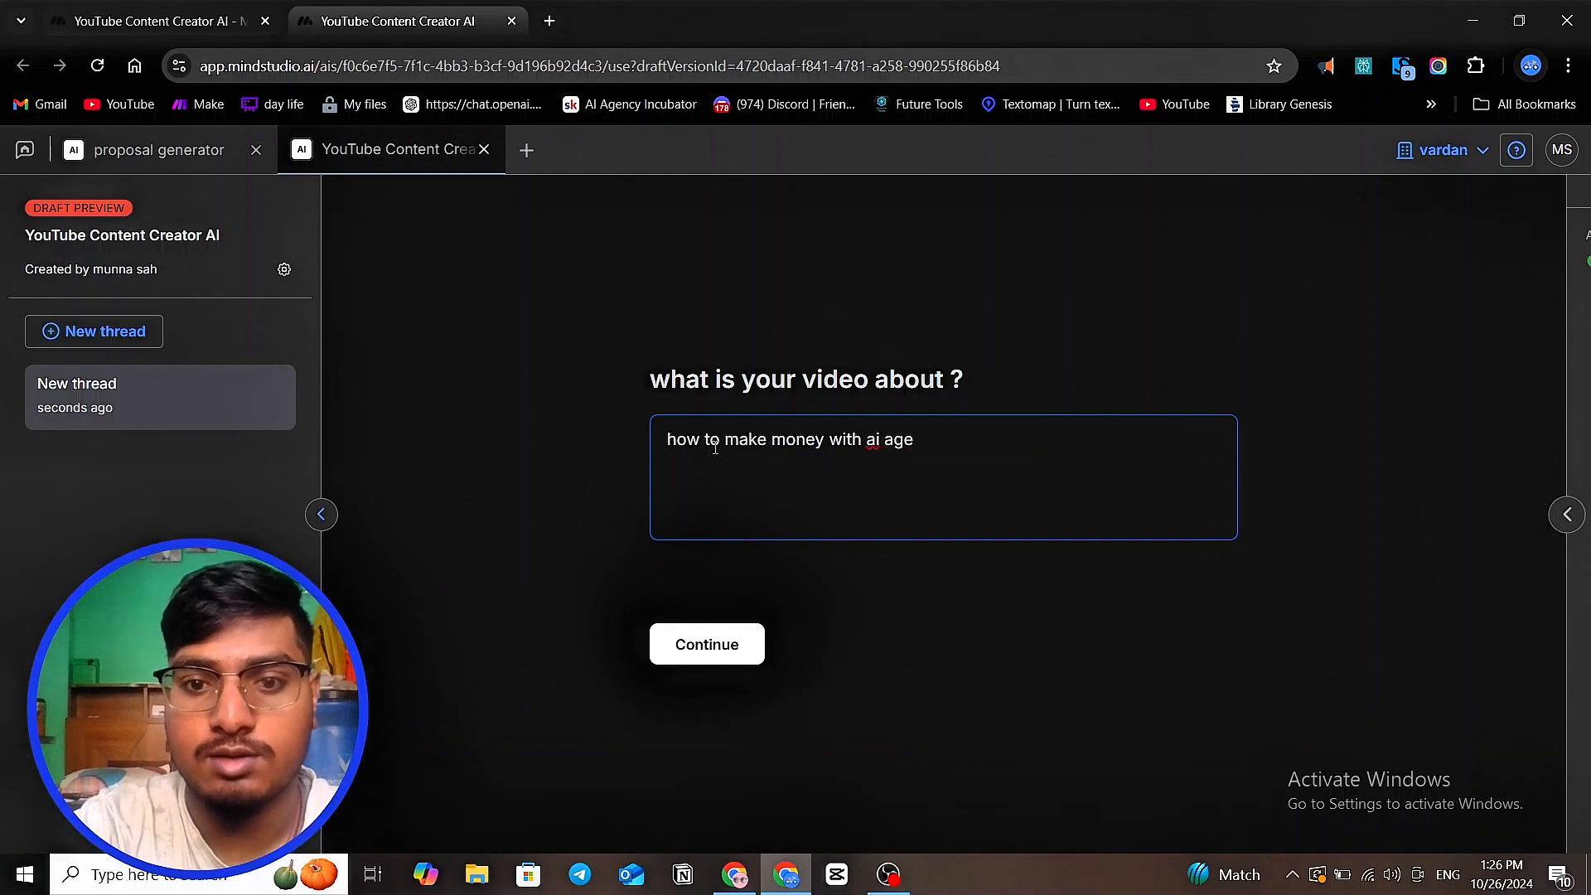
{"action": "type", "text": "nt in 2"}
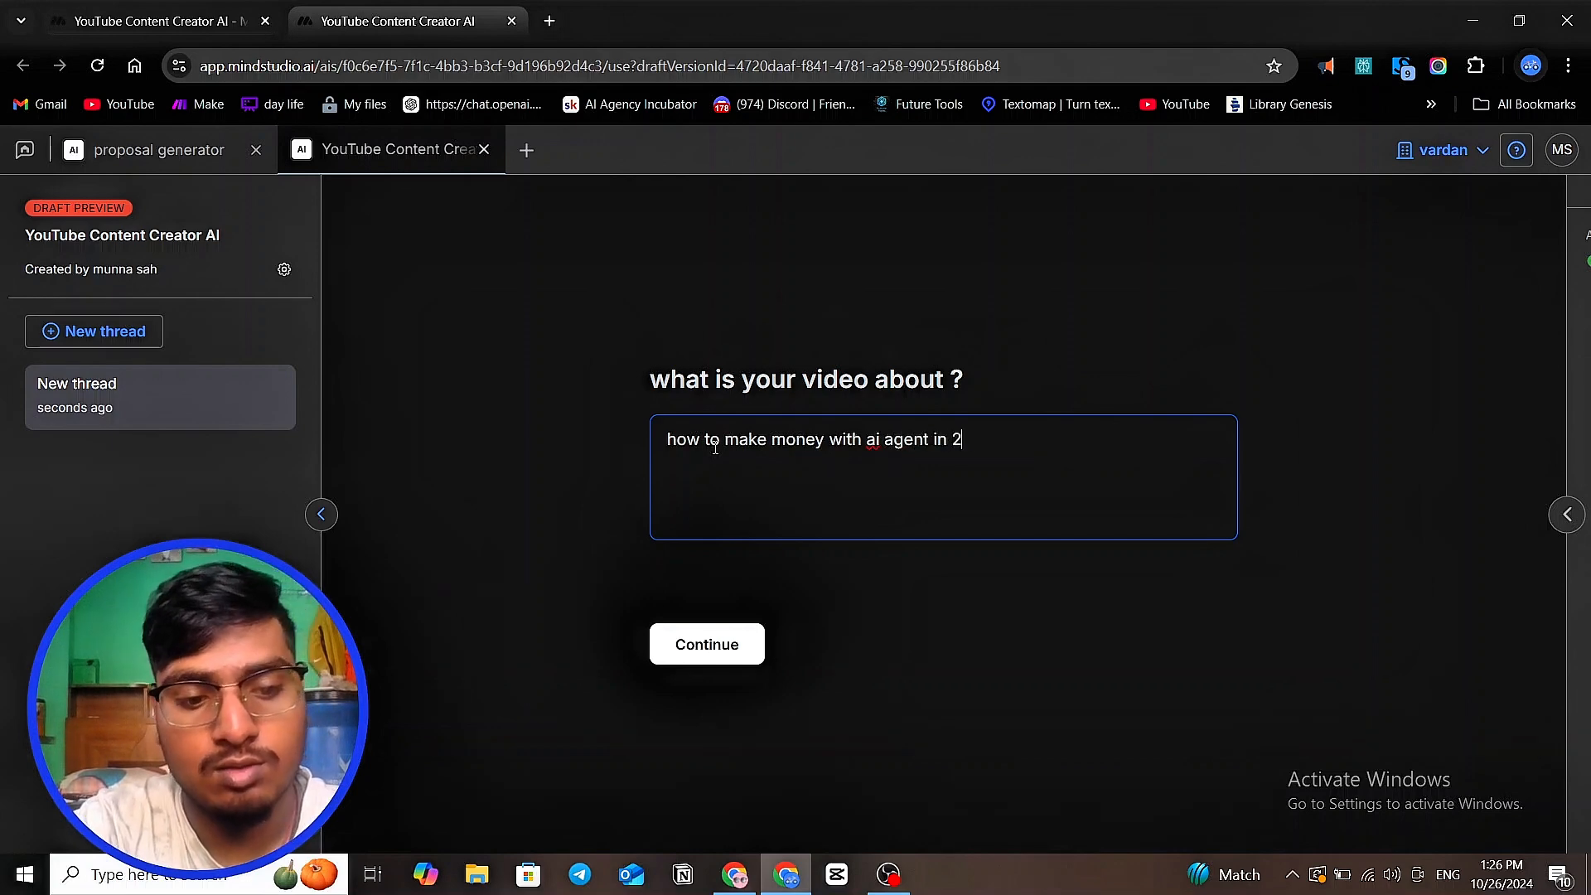
{"action": "type", "text": "02r"}
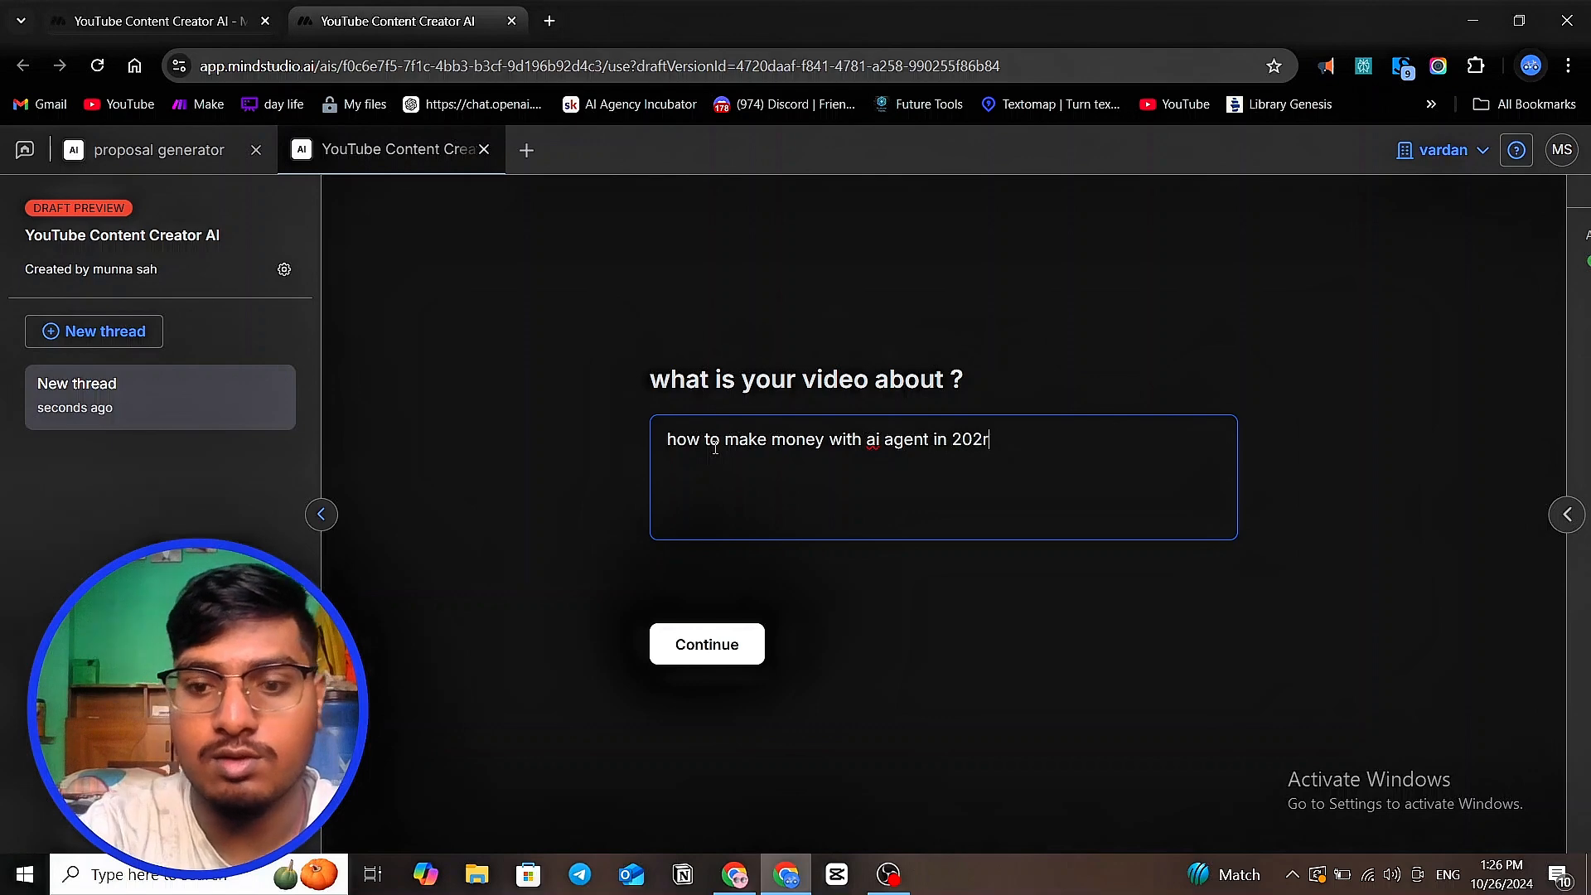
{"action": "key", "text": "BackSpace"}
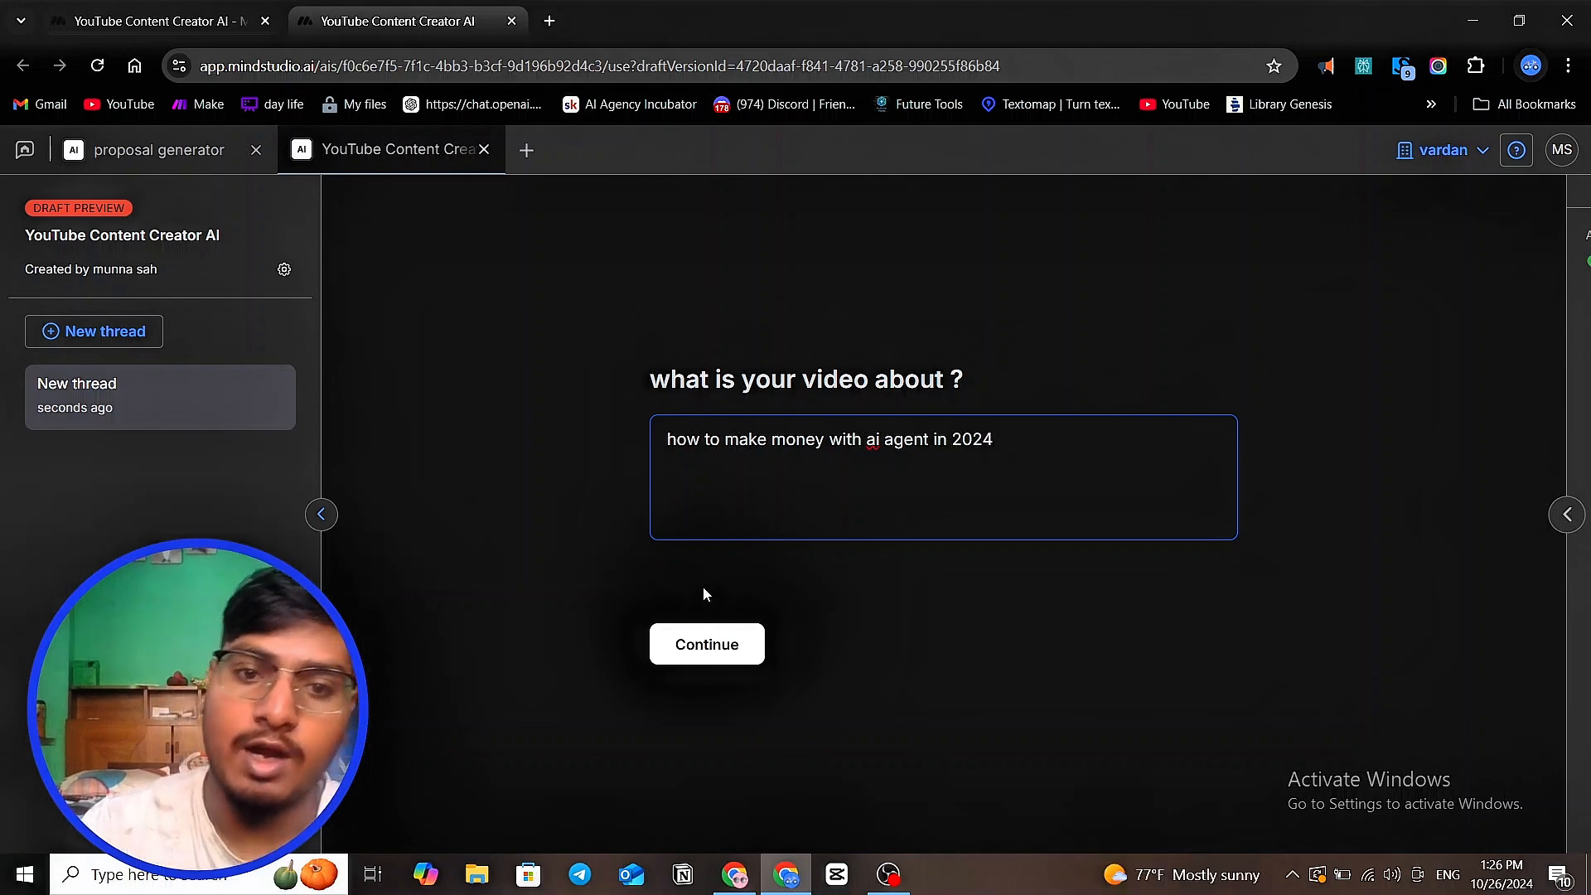
{"action": "left_click", "coordinate": [731, 650]}
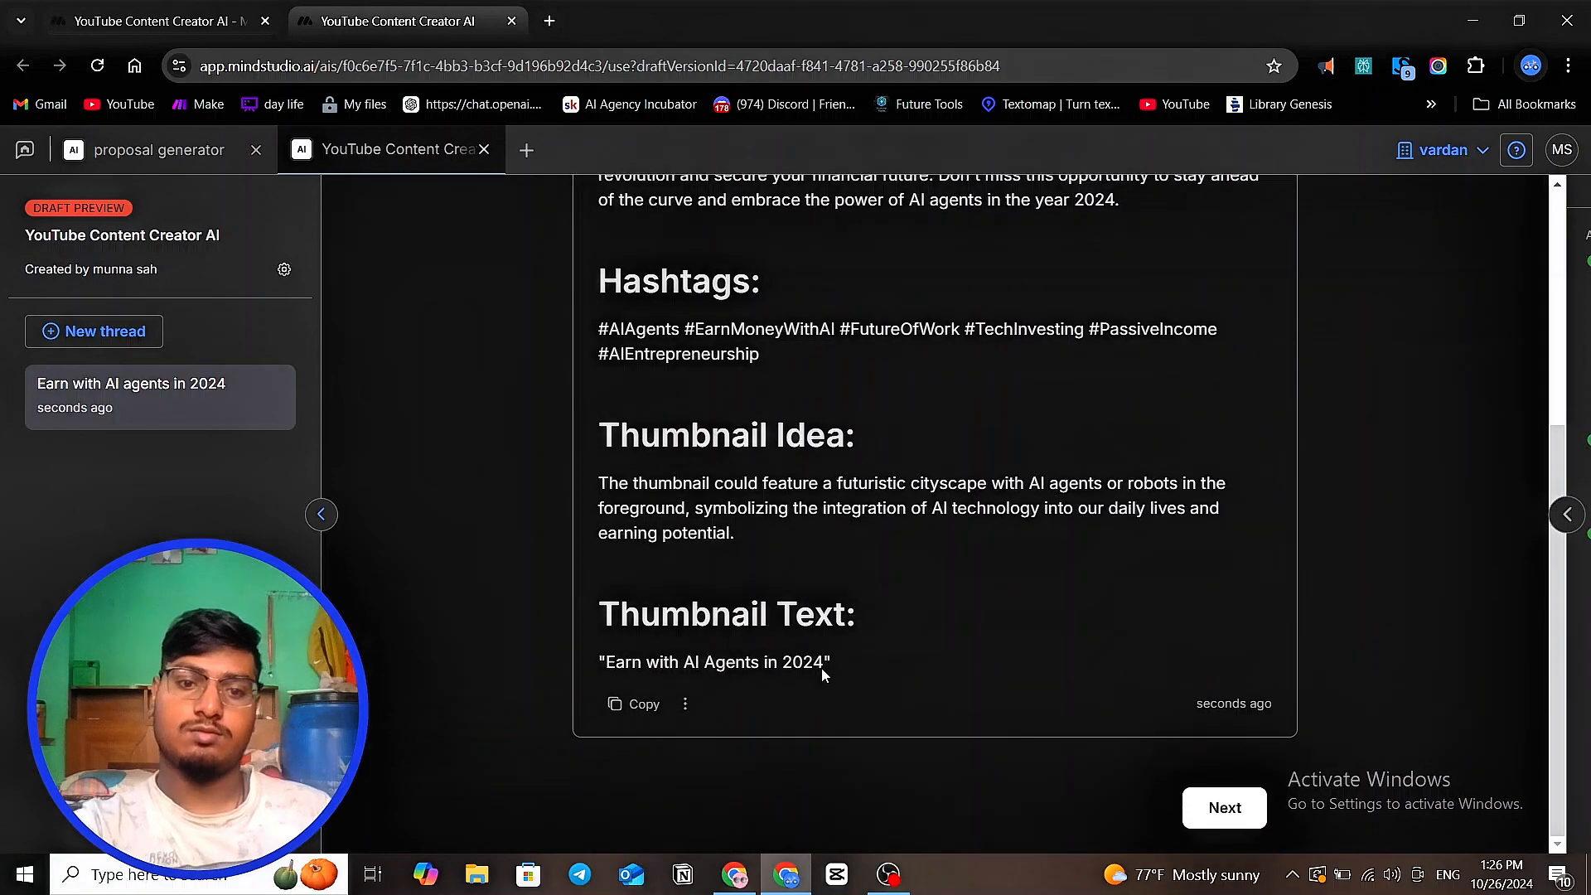
- Review the generated video title and highlight the video description text
{"action": "scroll", "coordinate": [821, 668], "scroll_direction": "up", "scroll_amount": 5}
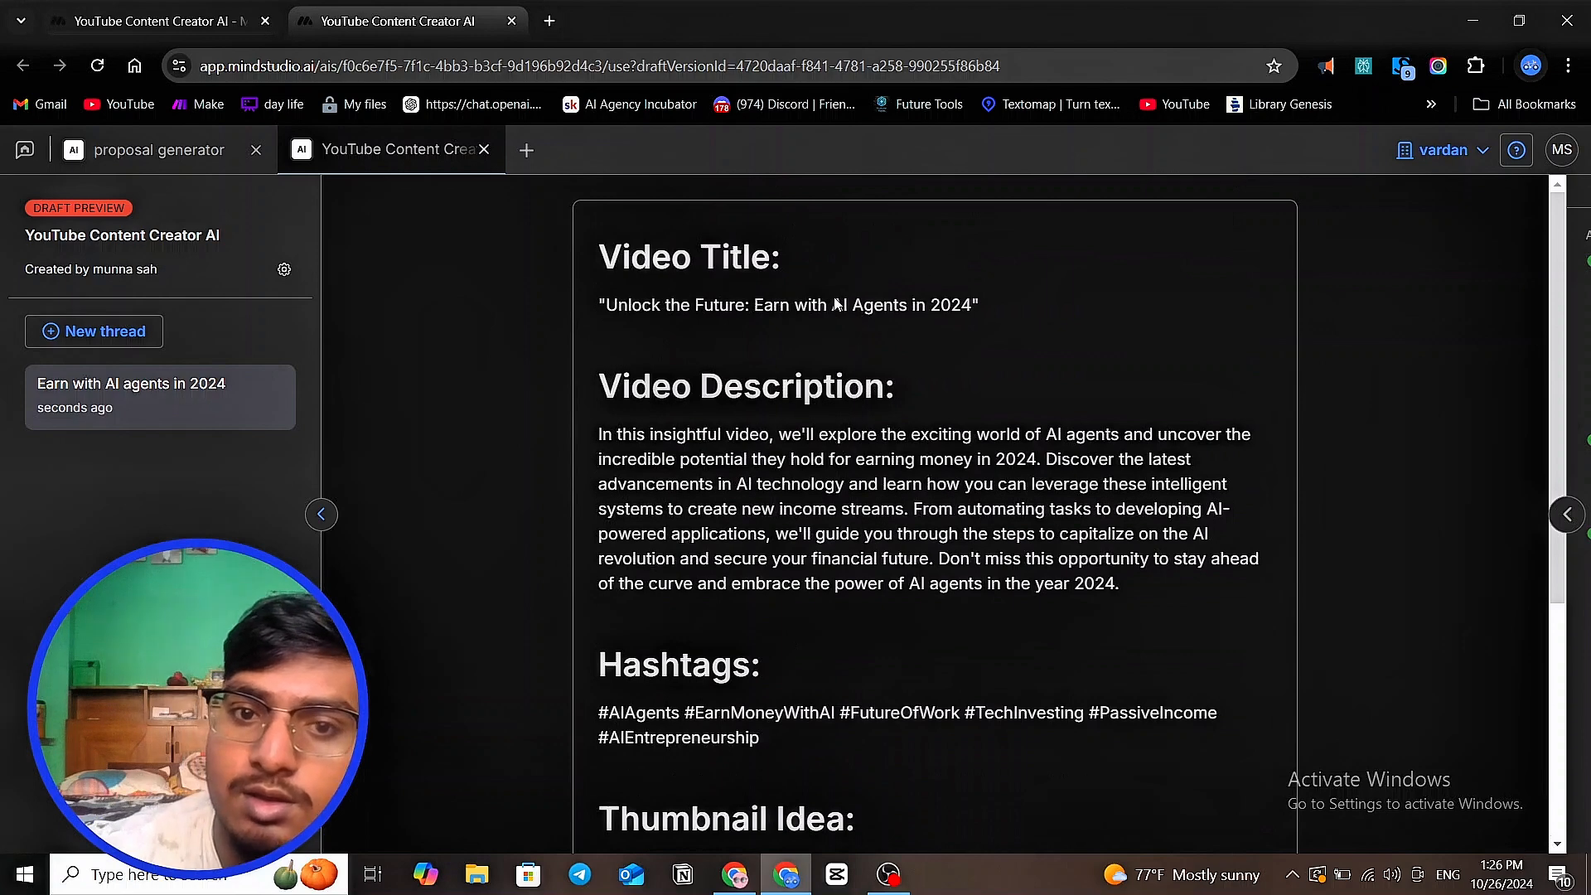
{"action": "left_click_drag", "start_coordinate": [898, 306], "coordinate": [940, 308]}
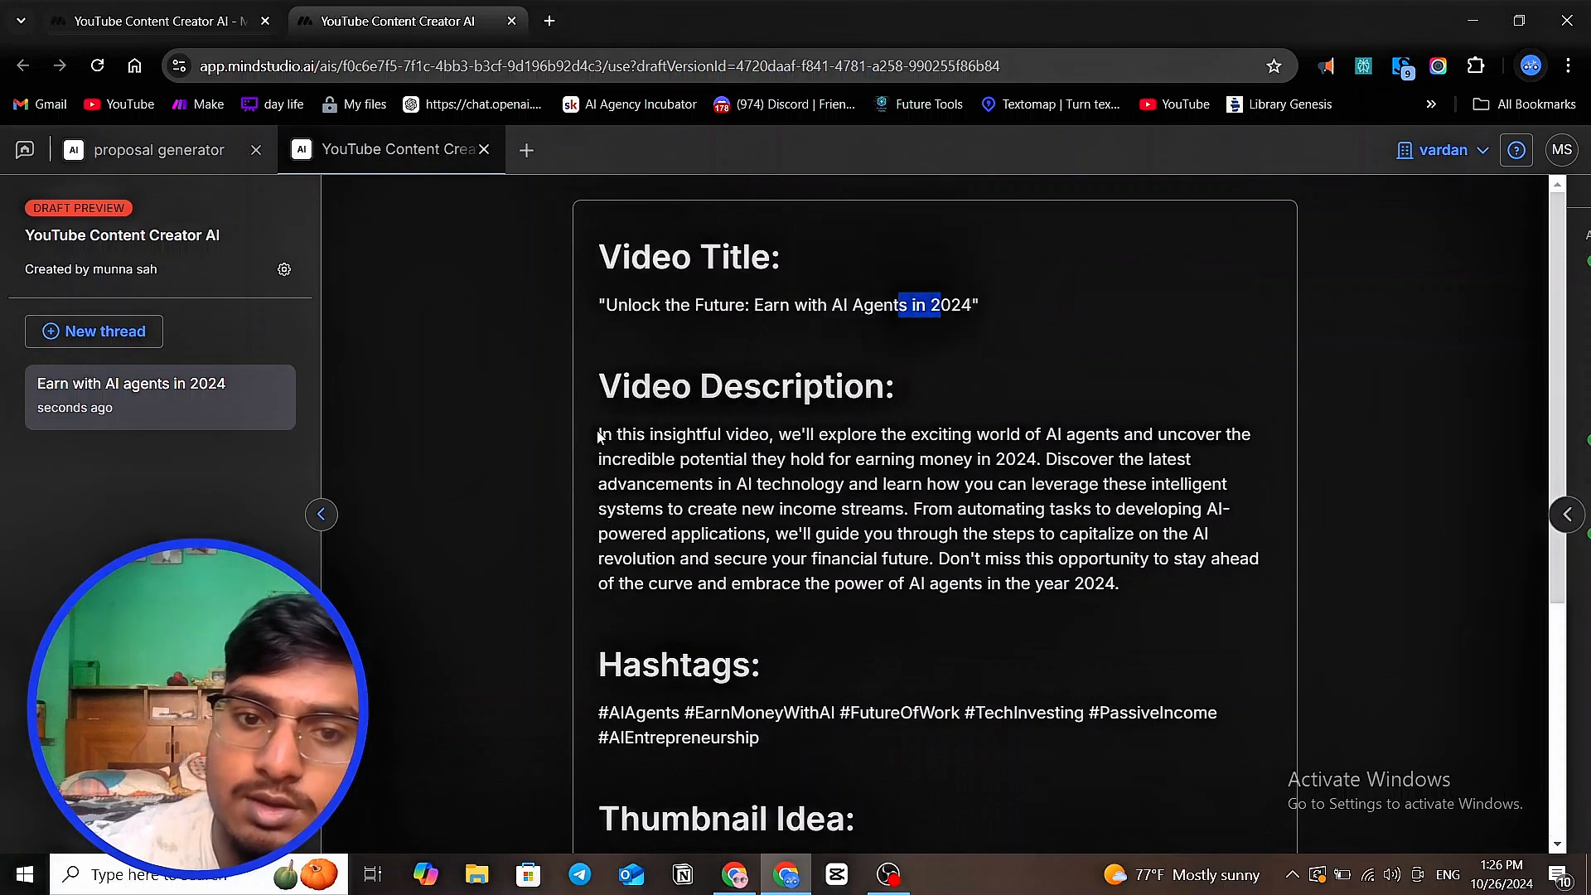
{"action": "left_click_drag", "start_coordinate": [598, 437], "coordinate": [1169, 604]}
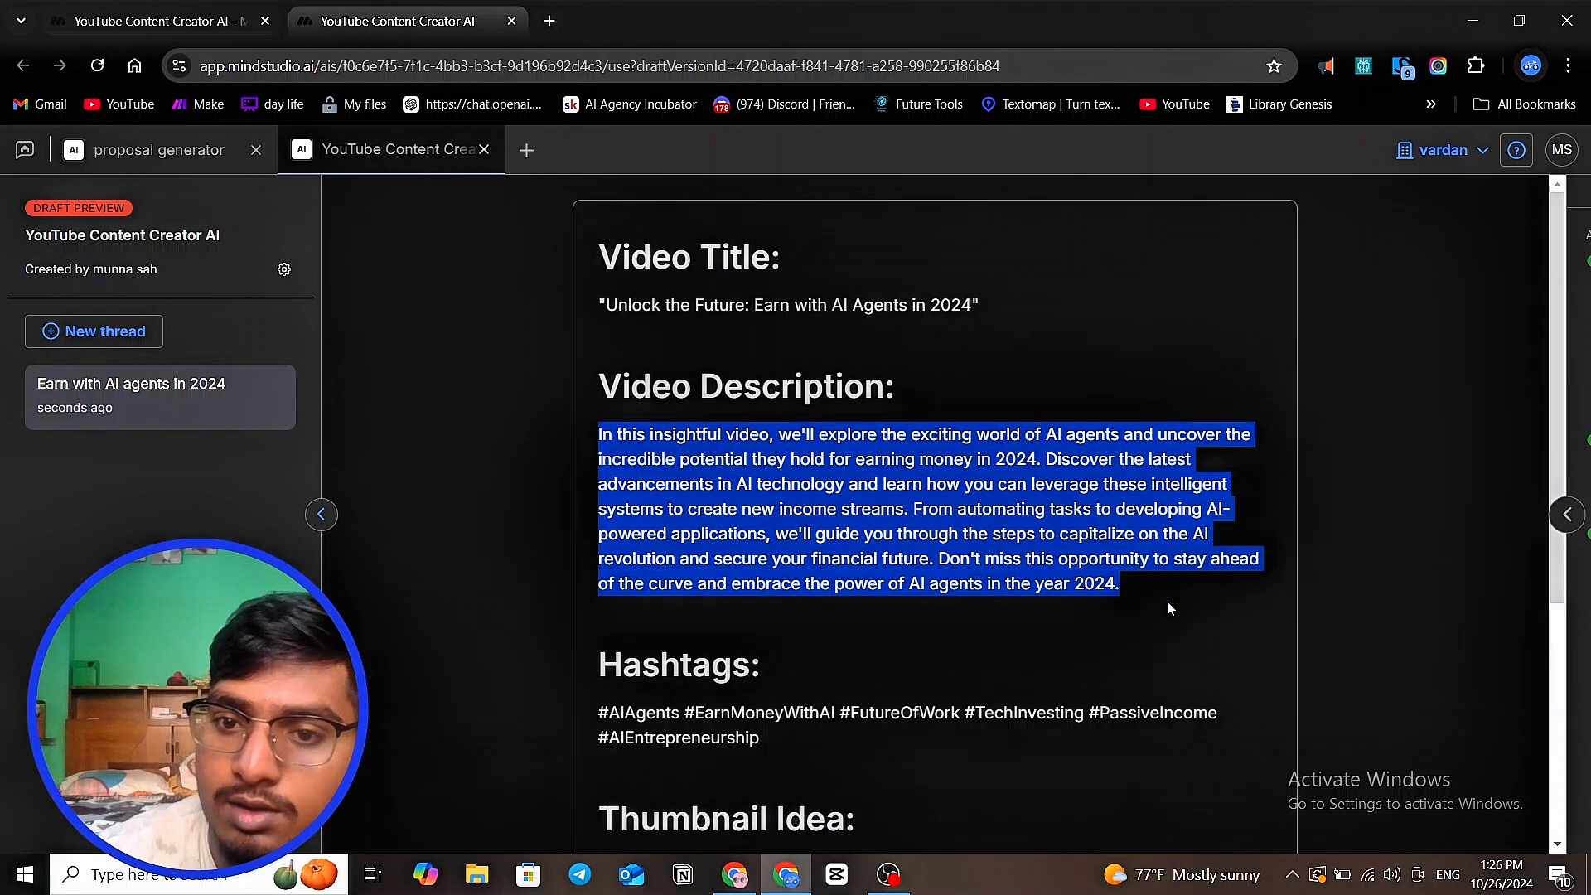
- Review the generated hashtags, thumbnail idea and thumbnail text in the draft preview, highlighting each one
{"action": "scroll", "coordinate": [584, 601], "scroll_direction": "down", "scroll_amount": 1}
{"action": "left_click_drag", "start_coordinate": [590, 607], "coordinate": [773, 651]}
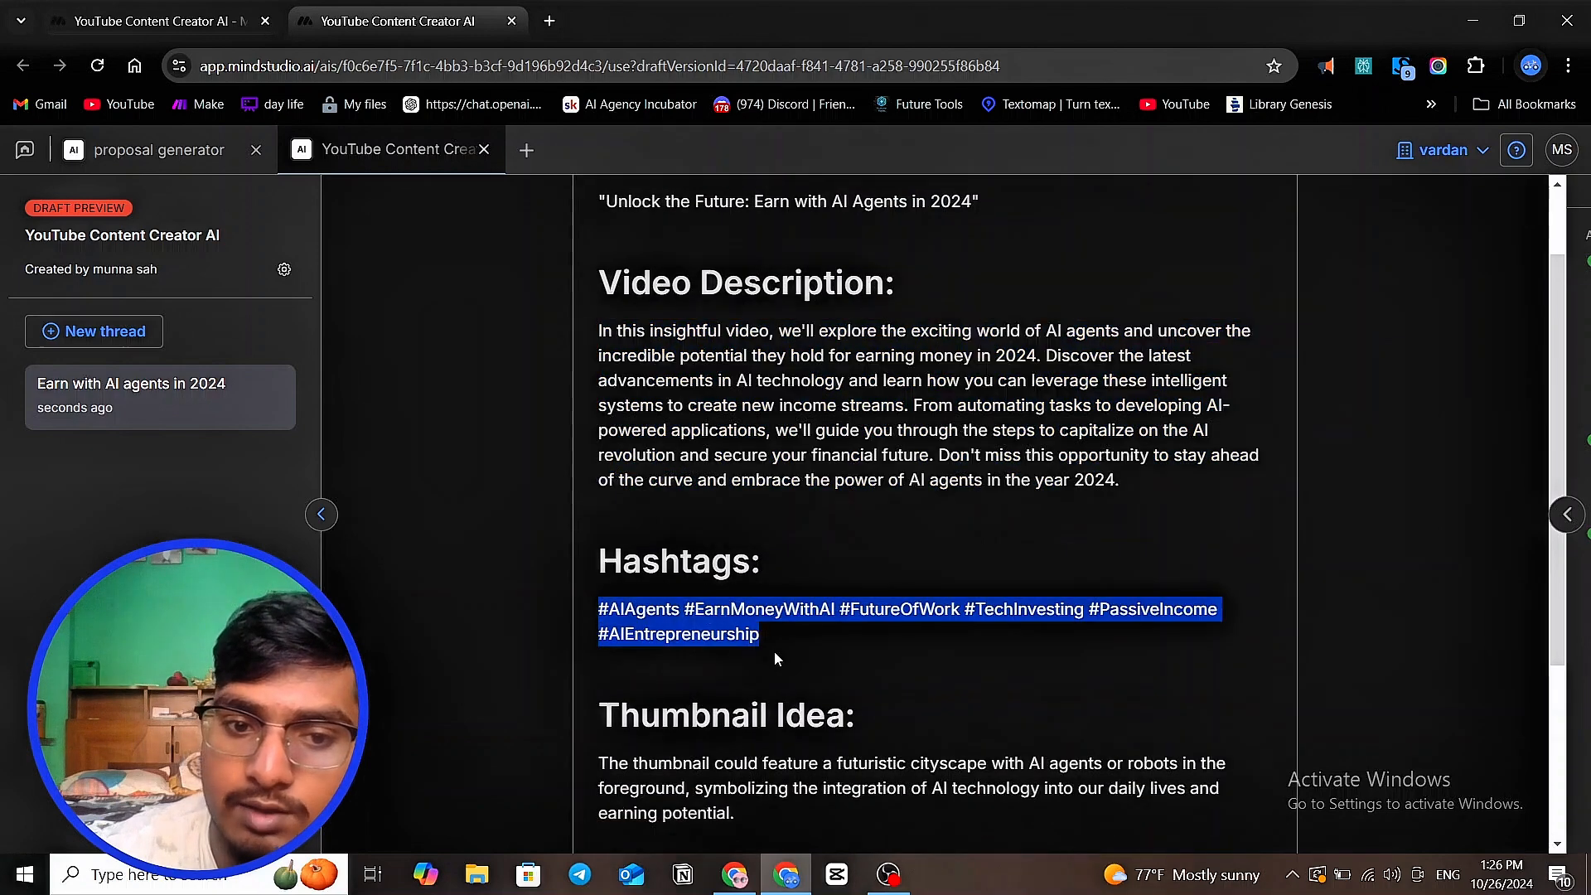
{"action": "scroll", "coordinate": [797, 655], "scroll_direction": "down", "scroll_amount": 3}
{"action": "left_click_drag", "start_coordinate": [597, 482], "coordinate": [767, 534]}
{"action": "left_click_drag", "start_coordinate": [599, 661], "coordinate": [883, 670]}
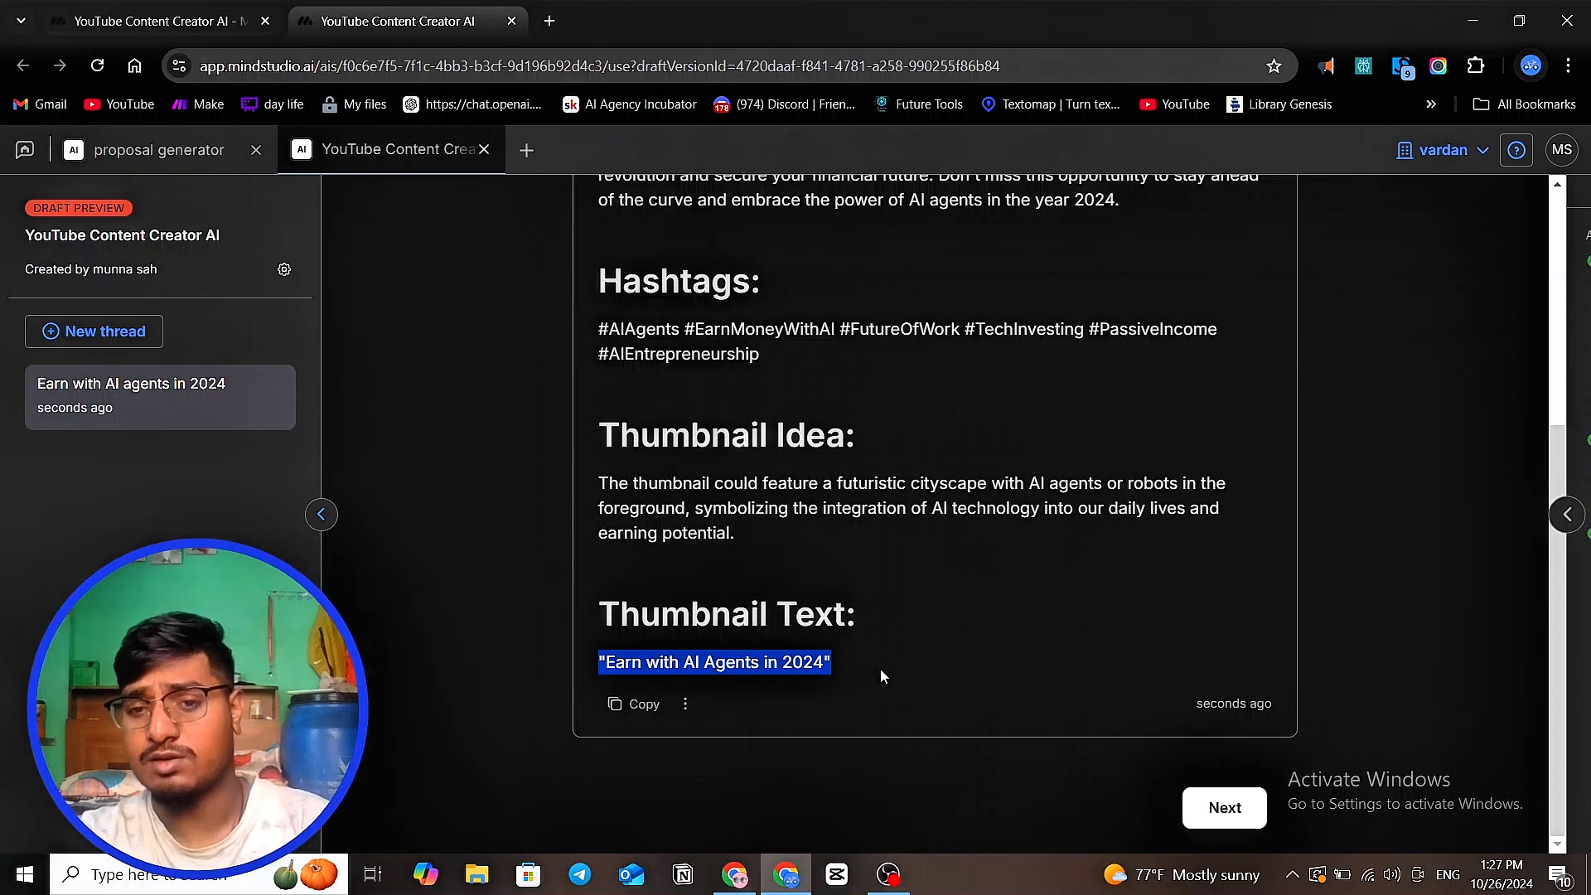
{"action": "scroll", "coordinate": [879, 669], "scroll_direction": "up", "scroll_amount": 4}
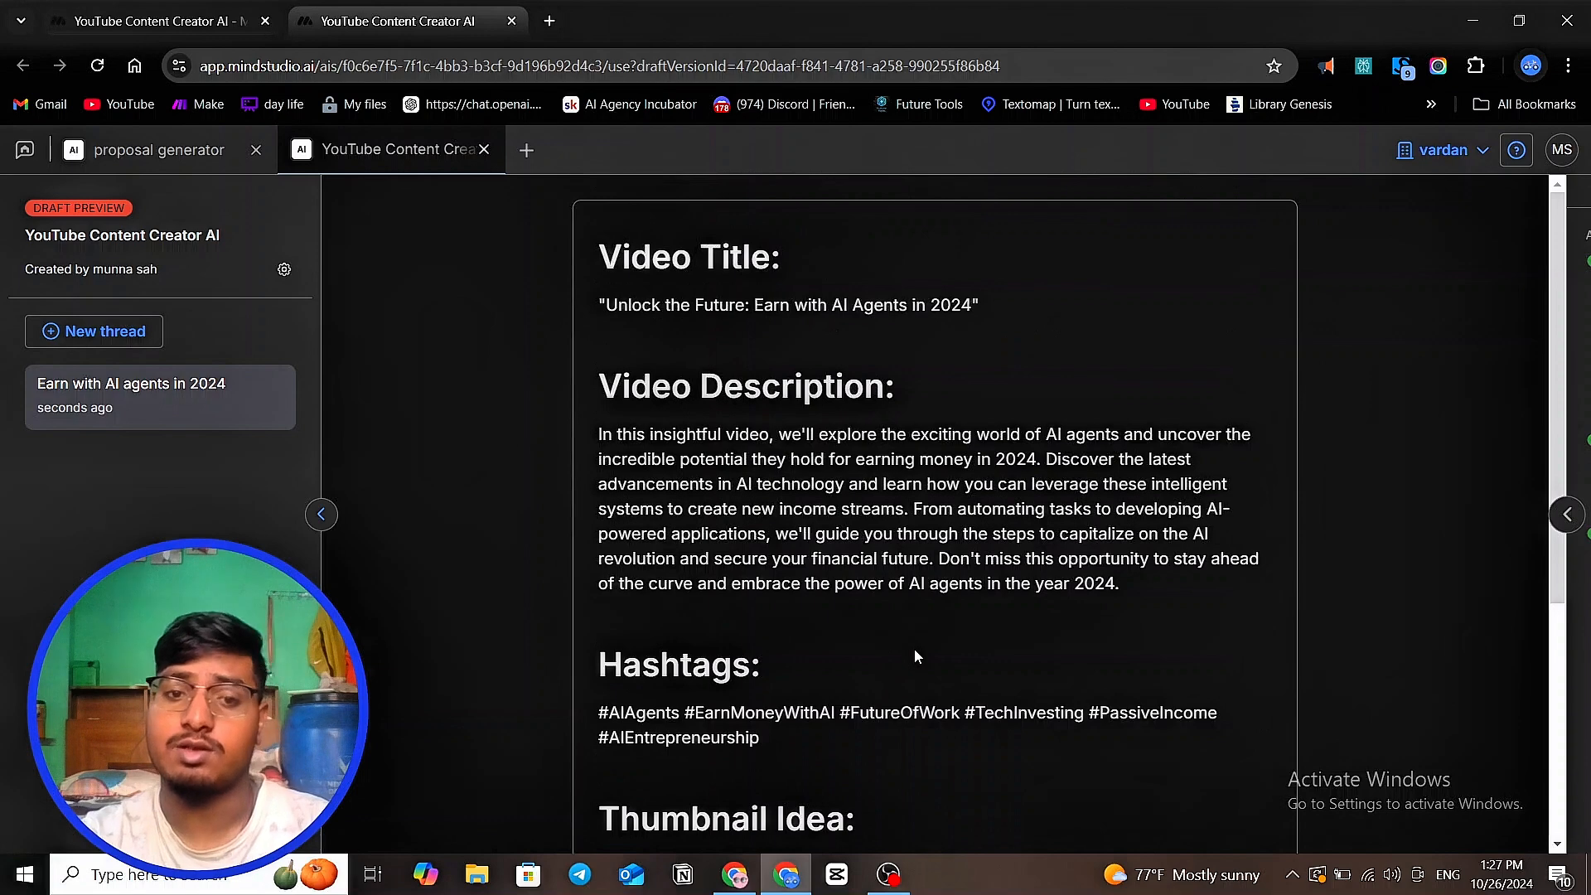
- Return to the AI editor and delete all five task lines under the Tasks heading of the main prompt
{"action": "left_click", "coordinate": [155, 25]}
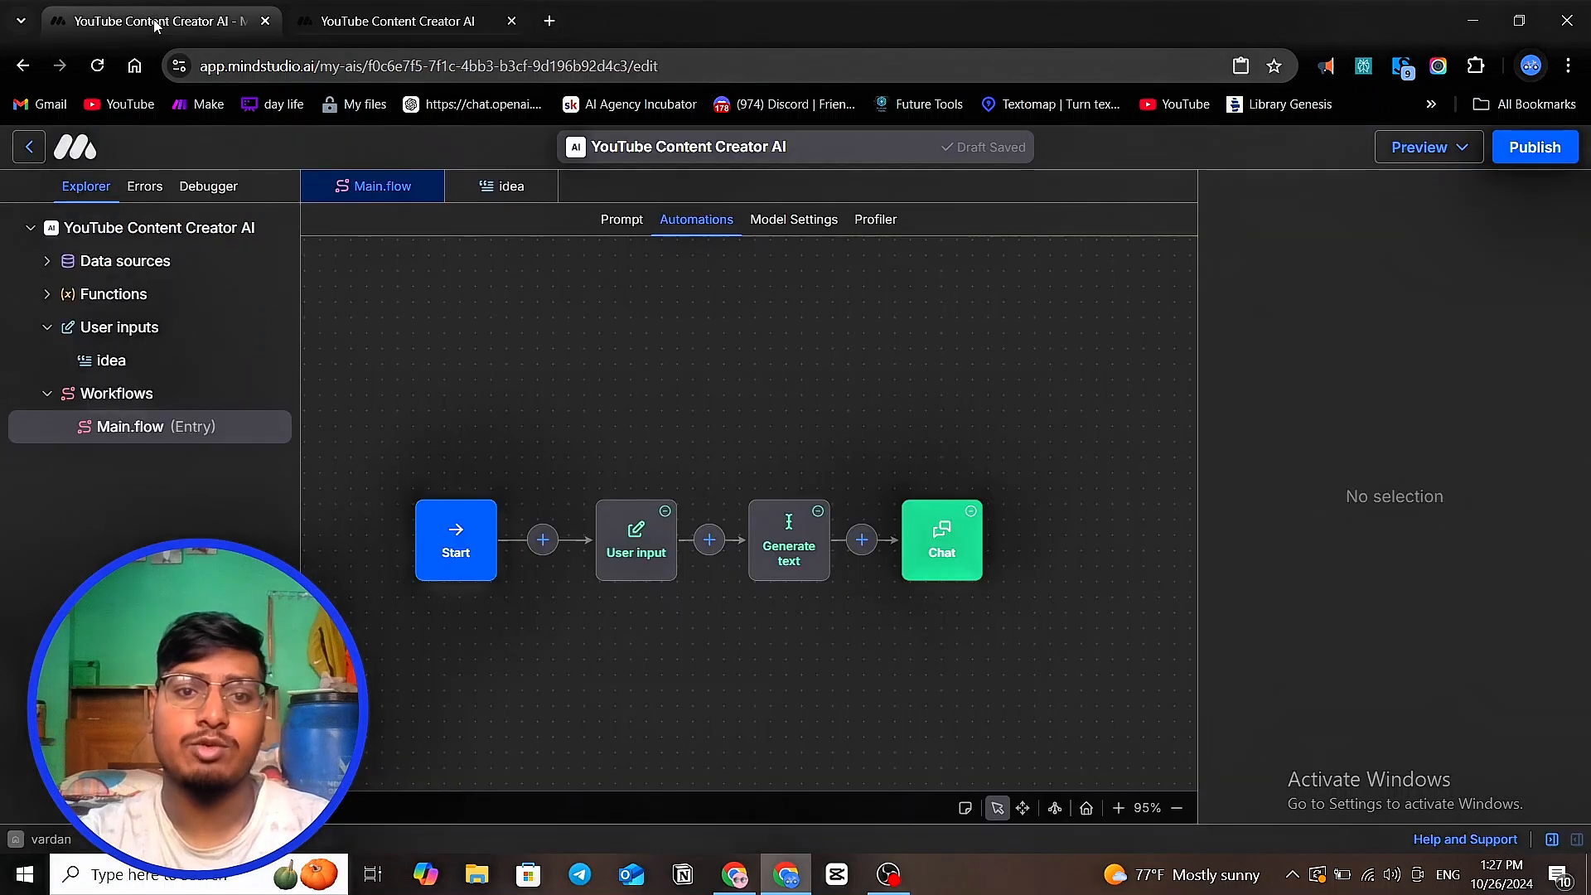
{"action": "left_click", "coordinate": [621, 220]}
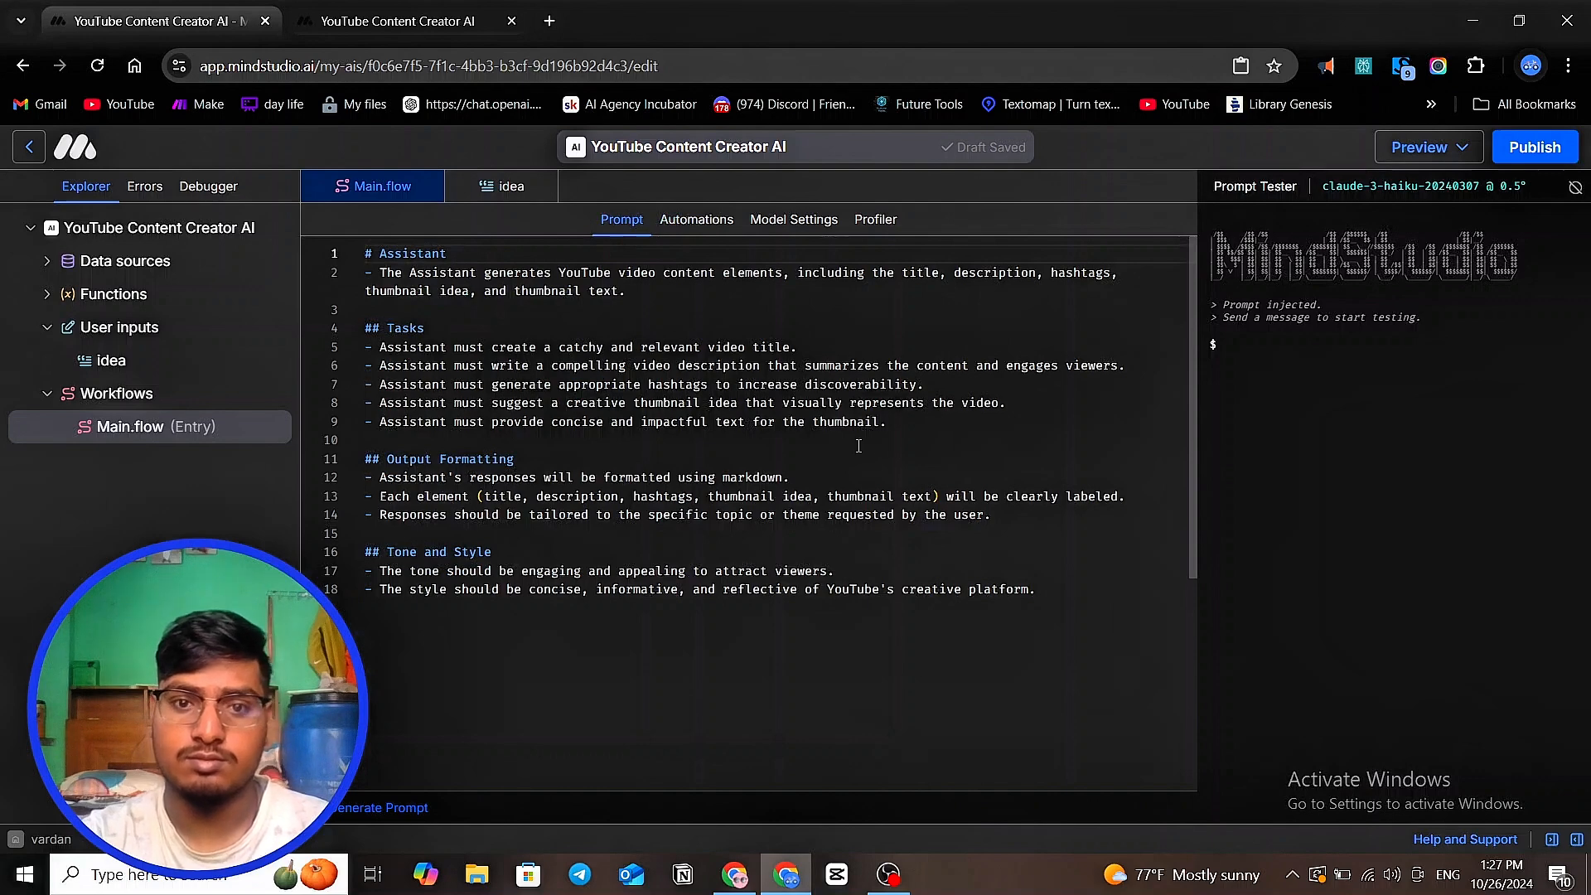
{"action": "left_click_drag", "start_coordinate": [913, 430], "coordinate": [367, 346]}
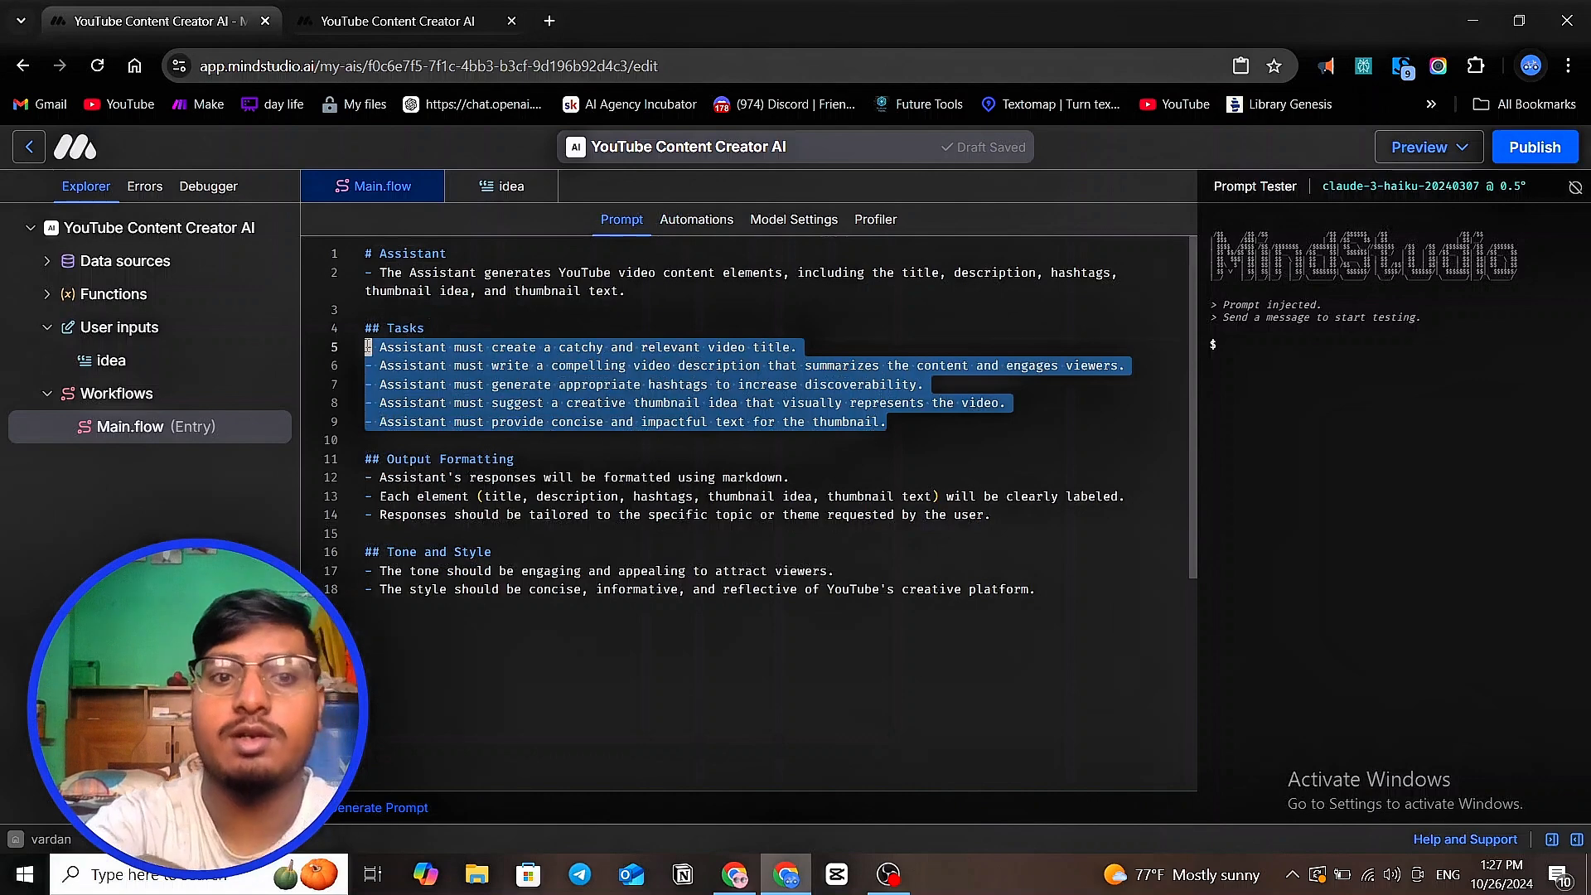
{"action": "key", "text": "BackSpace"}
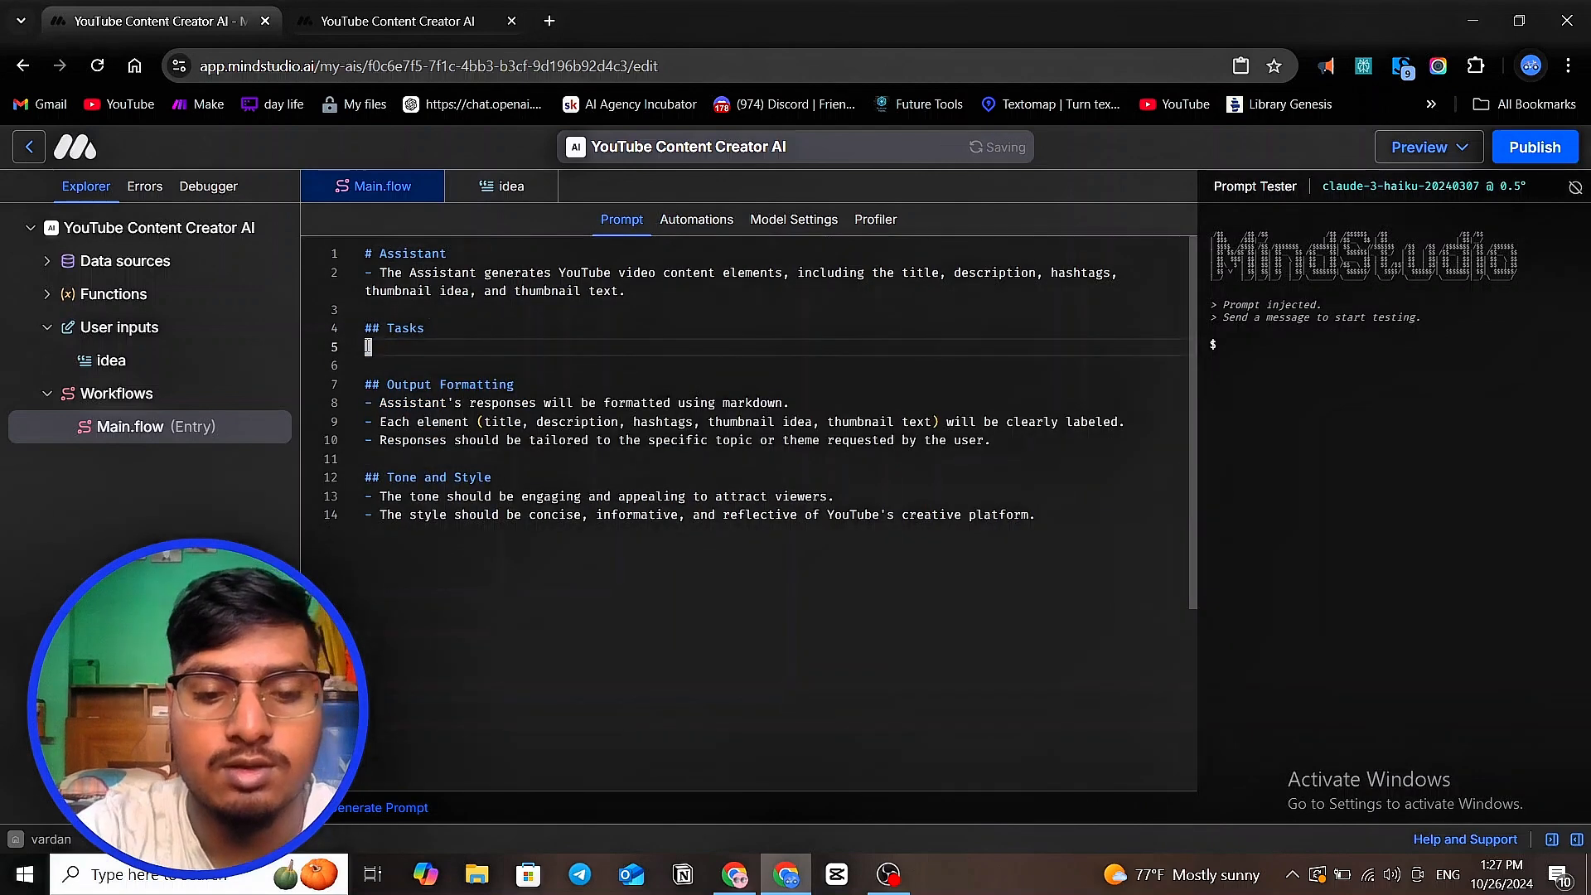
- Enter "-just follow the each module instruction one by one." as the only task under the Tasks heading
{"action": "type", "text": "j"}
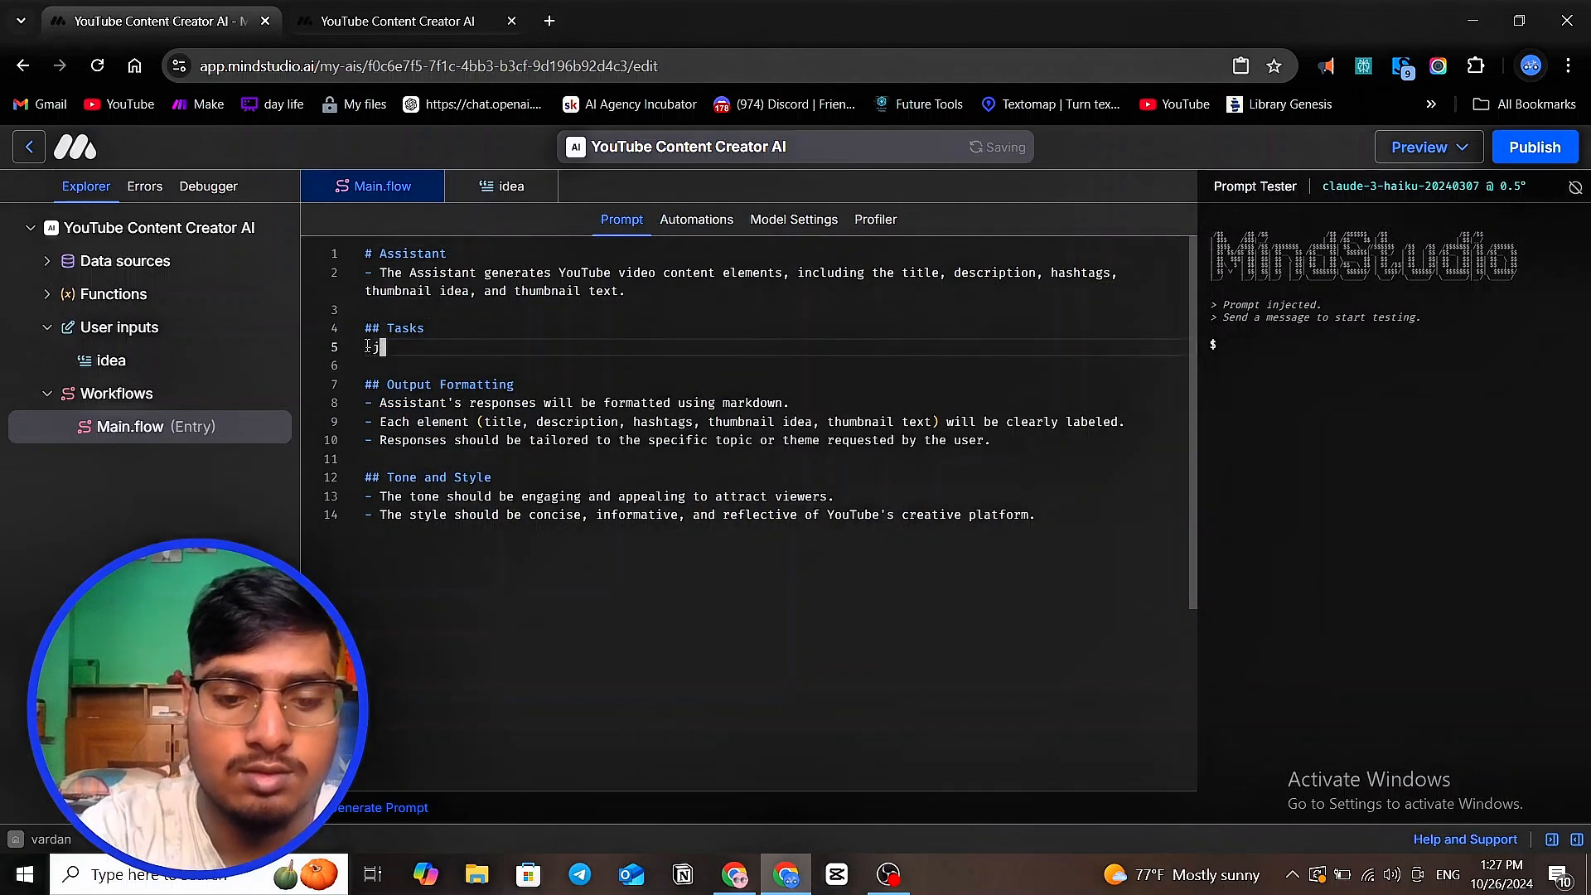
{"action": "type", "text": "us"}
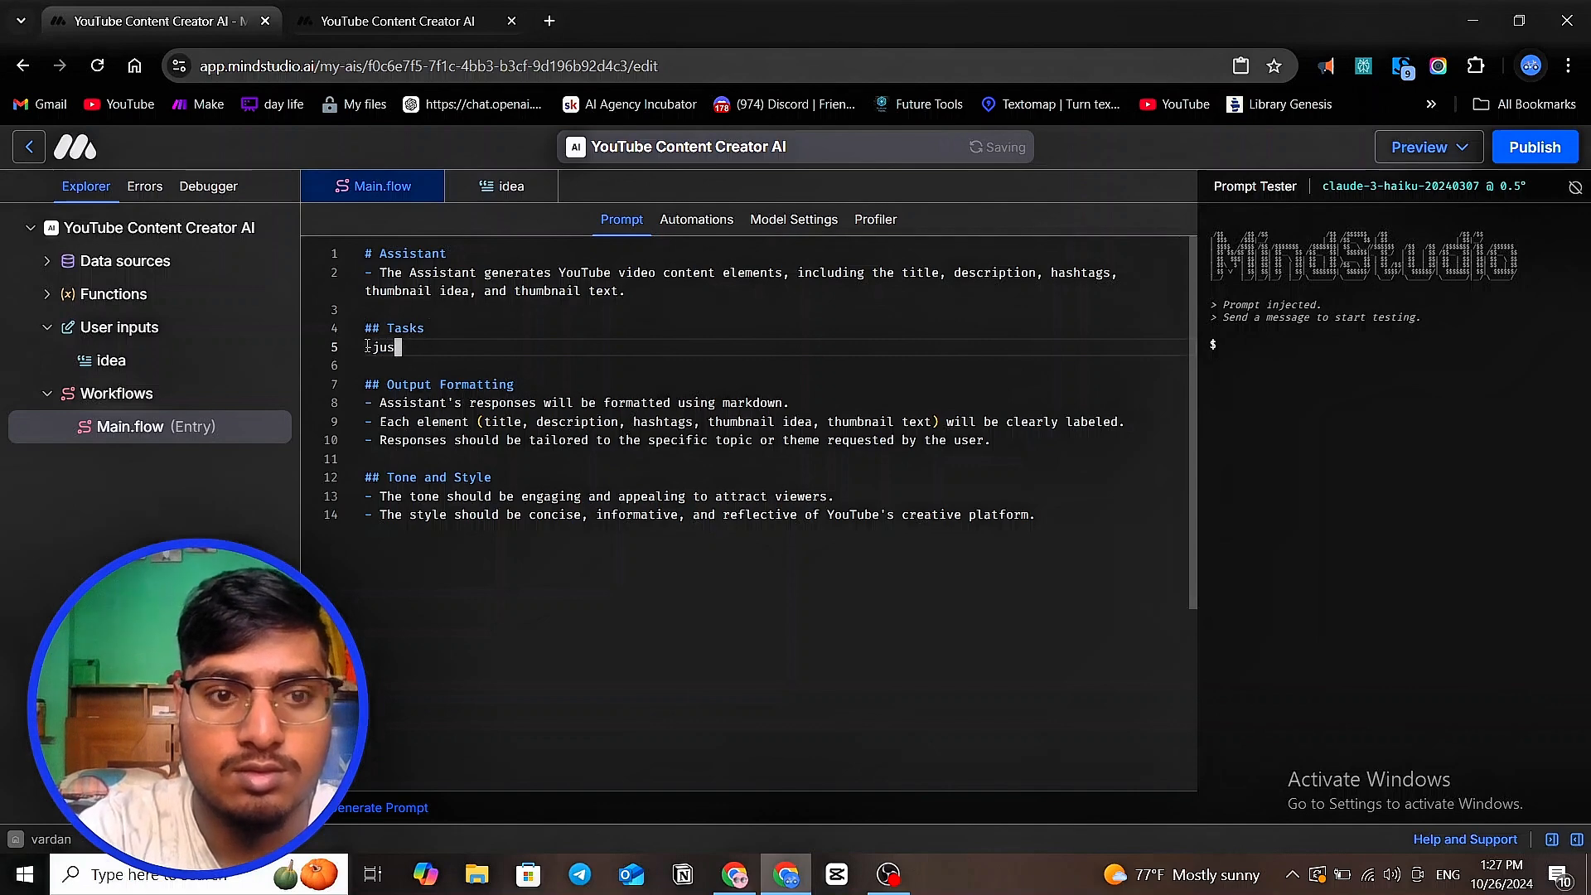
{"action": "type", "text": "t f"}
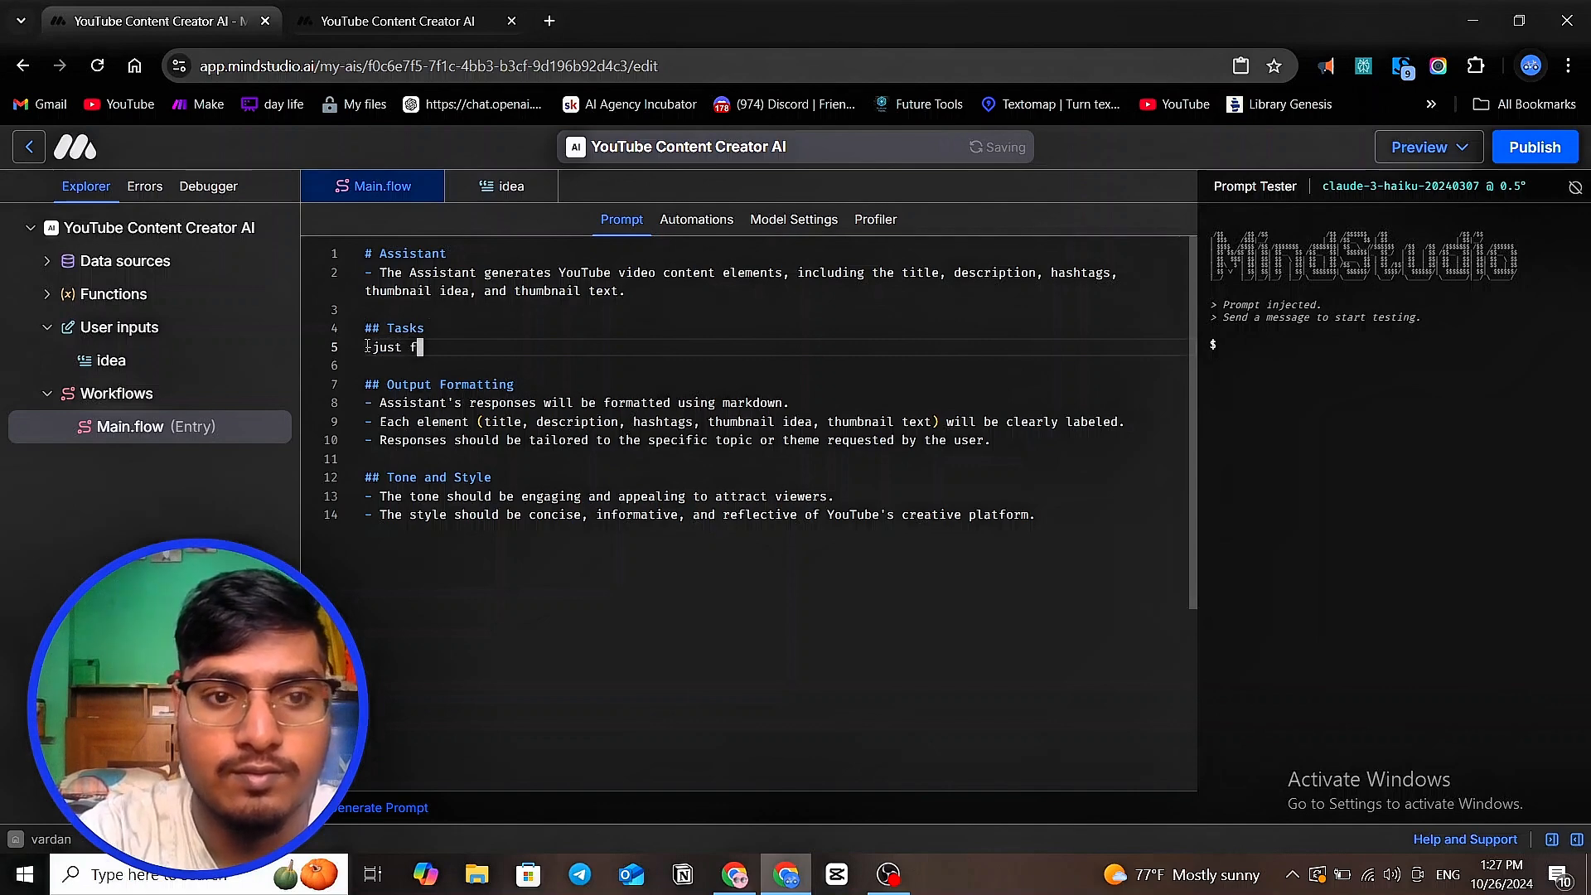
{"action": "type", "text": "oll"}
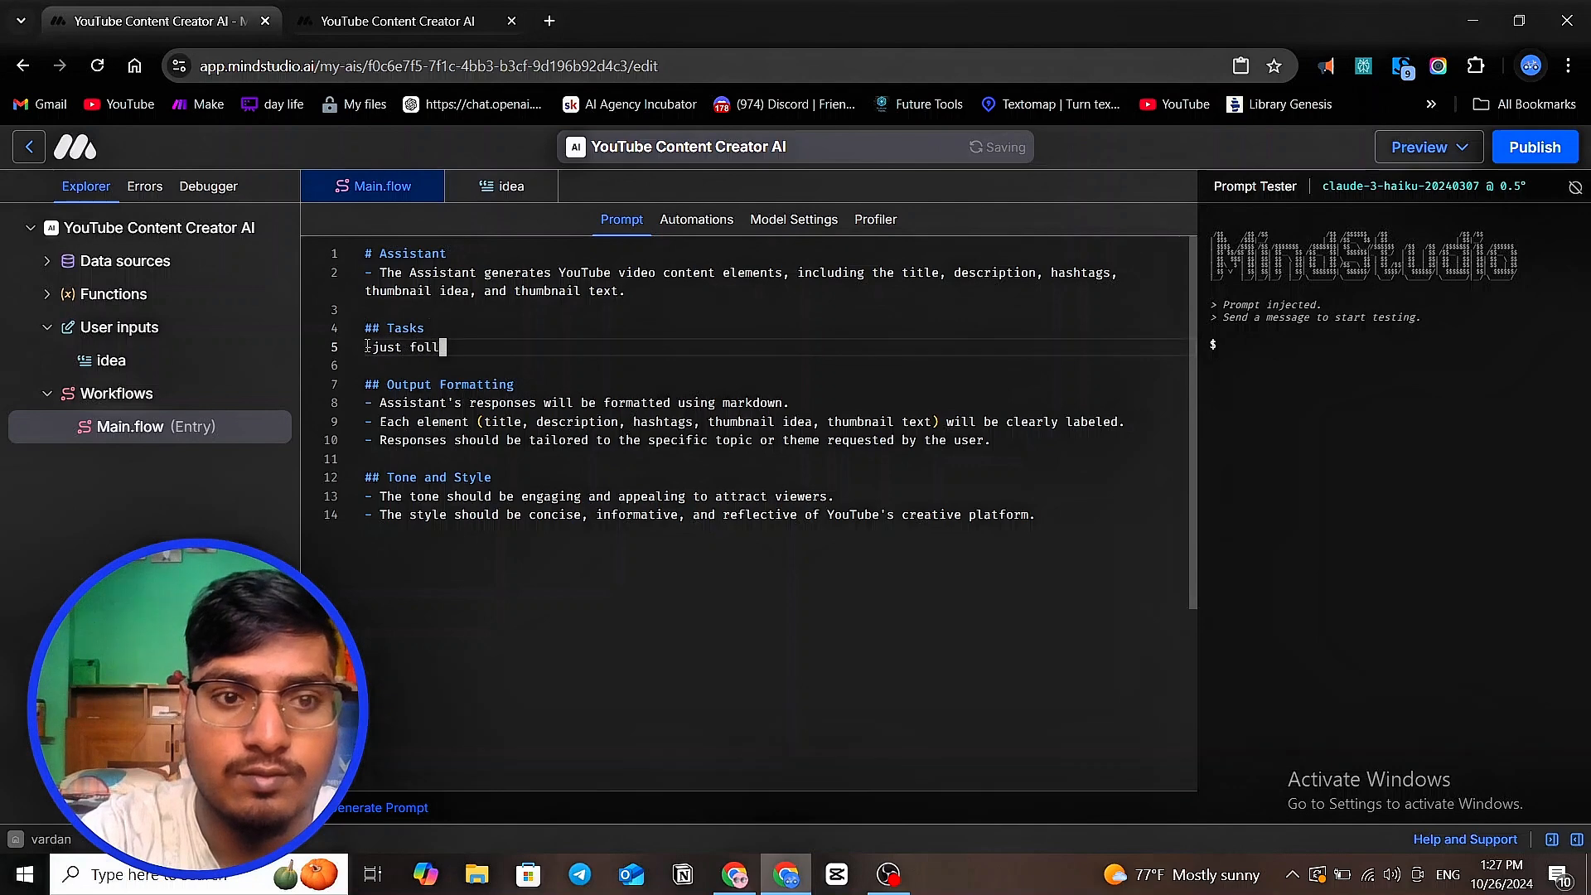
{"action": "type", "text": "ow the "}
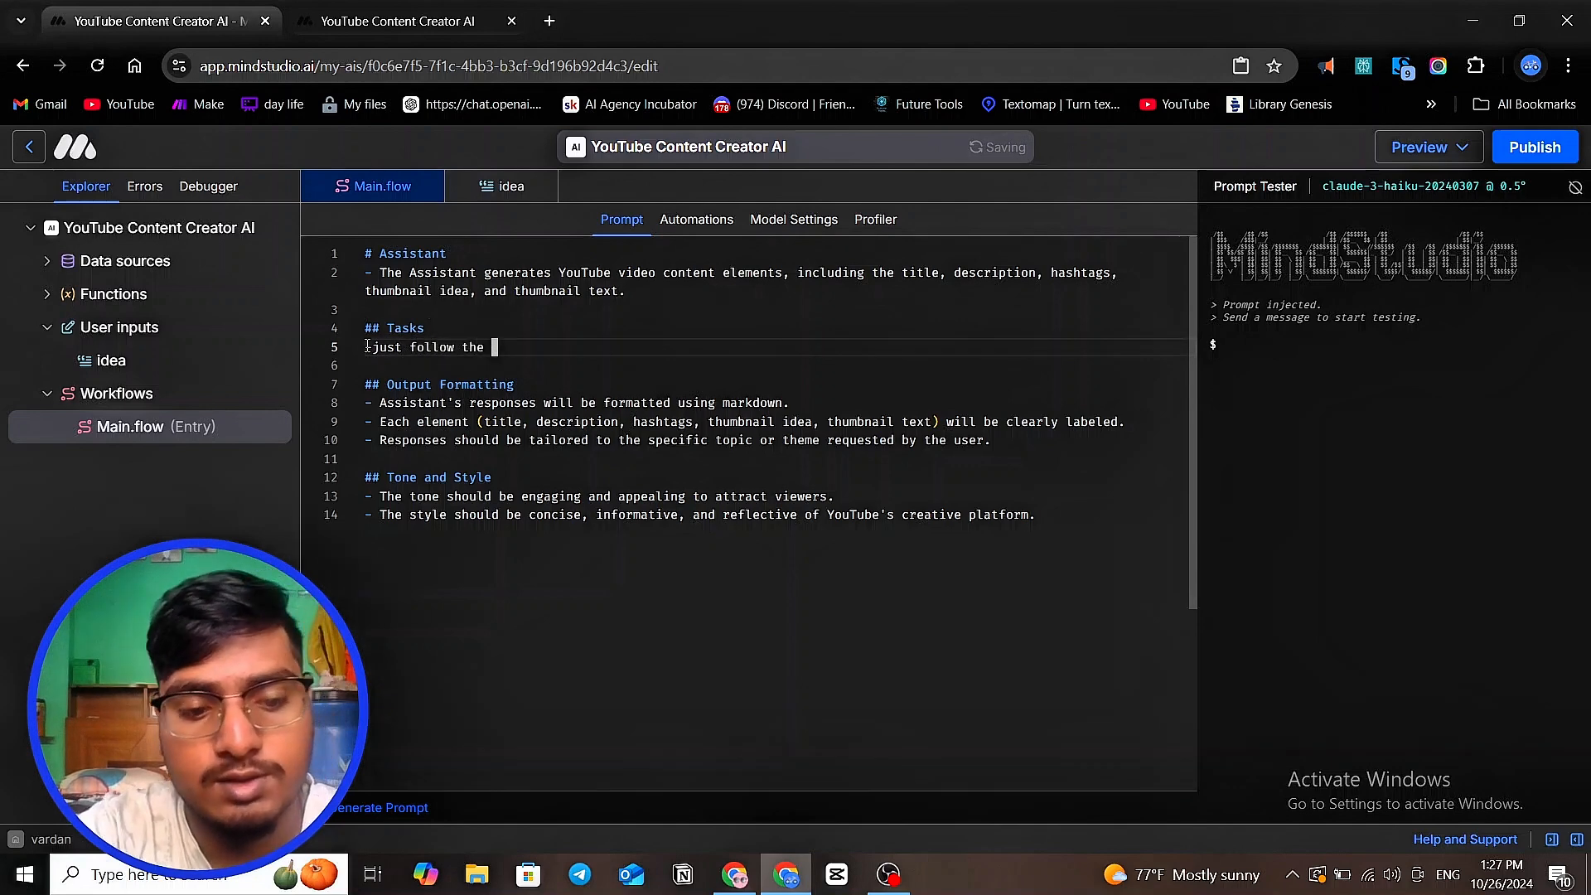
{"action": "type", "text": "each mod"}
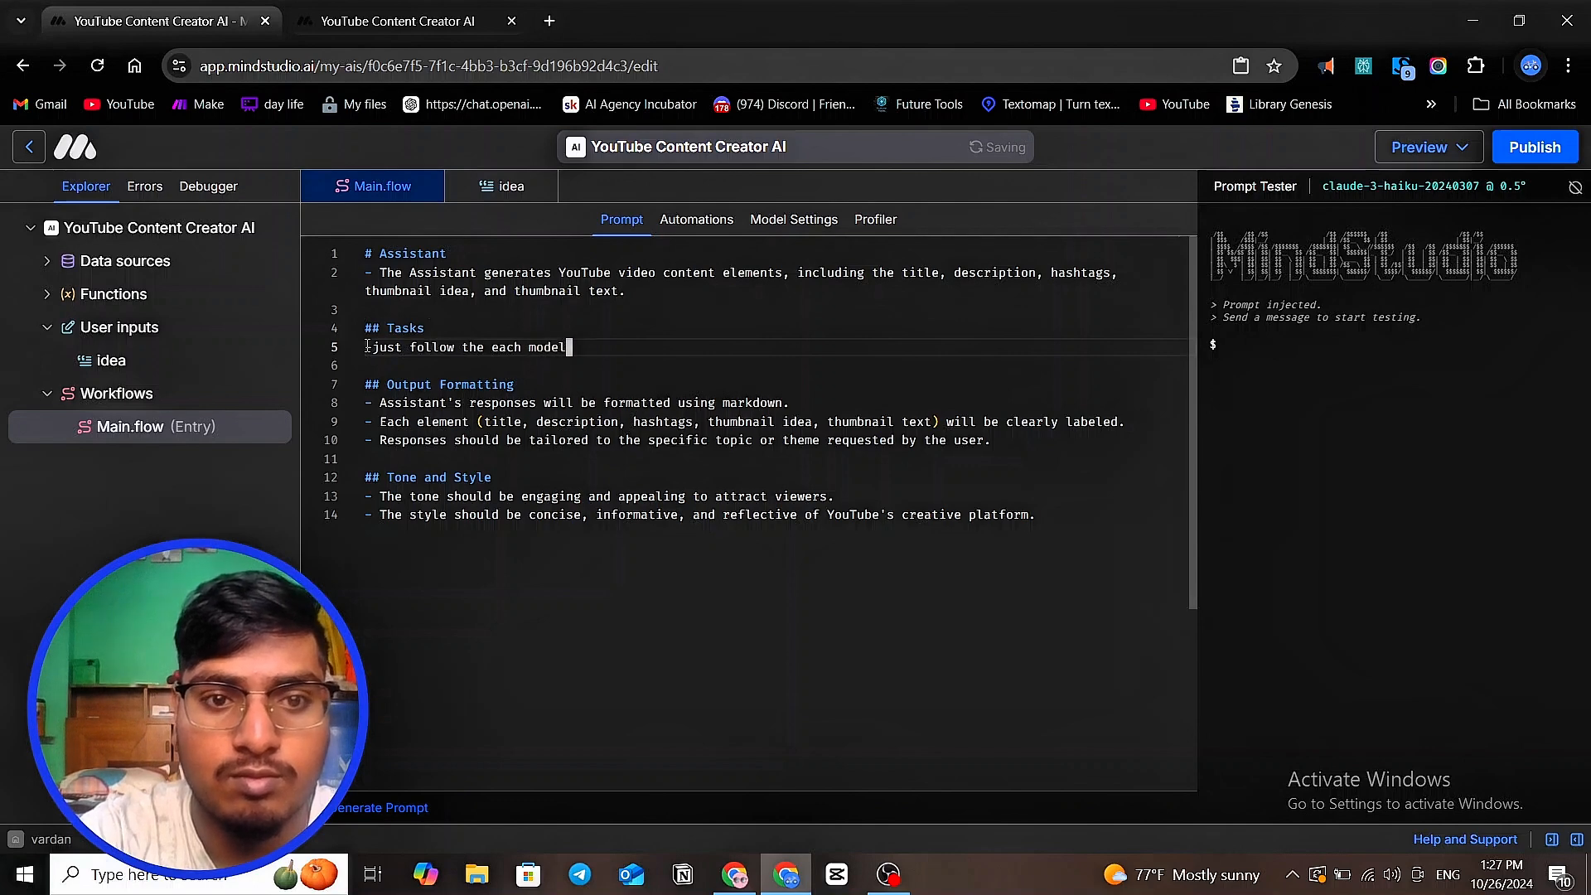
{"action": "type", "text": "ul"}
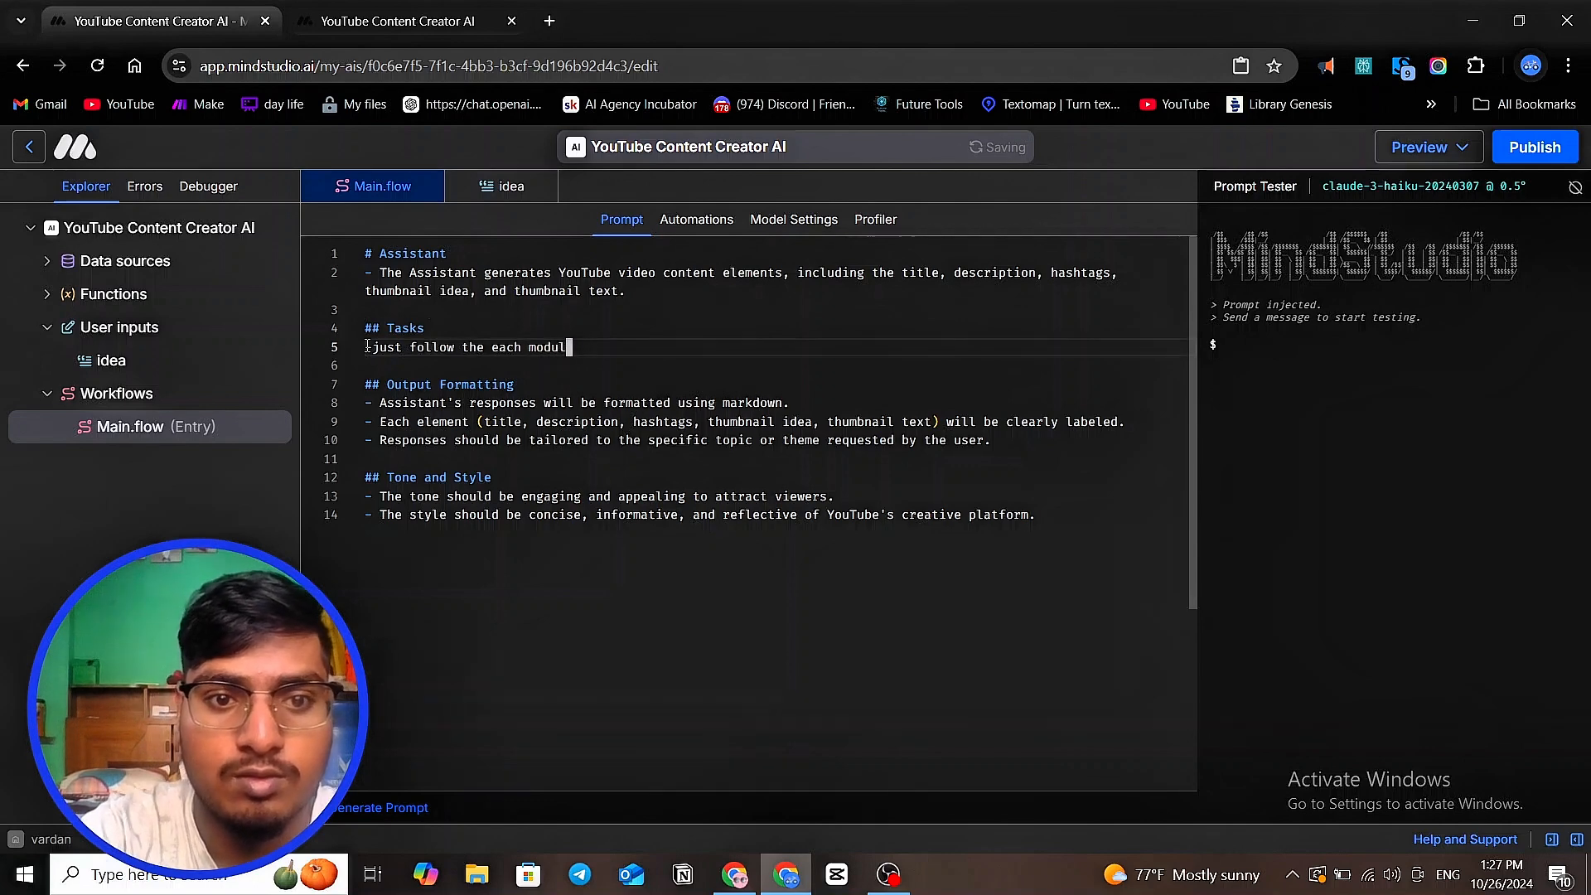
{"action": "type", "text": "e instru"}
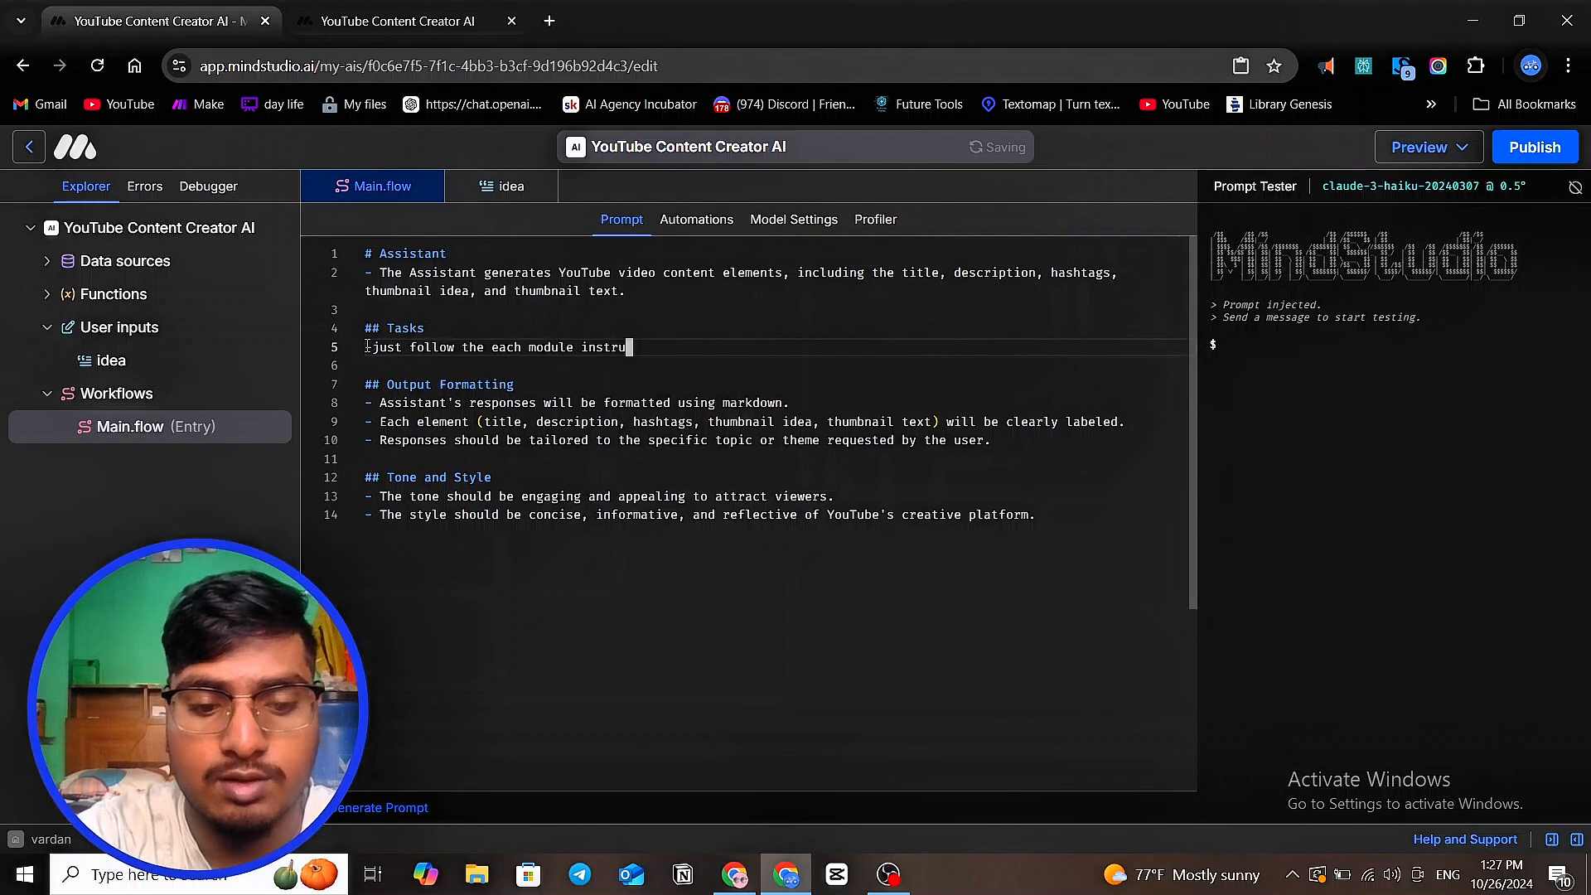
{"action": "type", "text": "ction "}
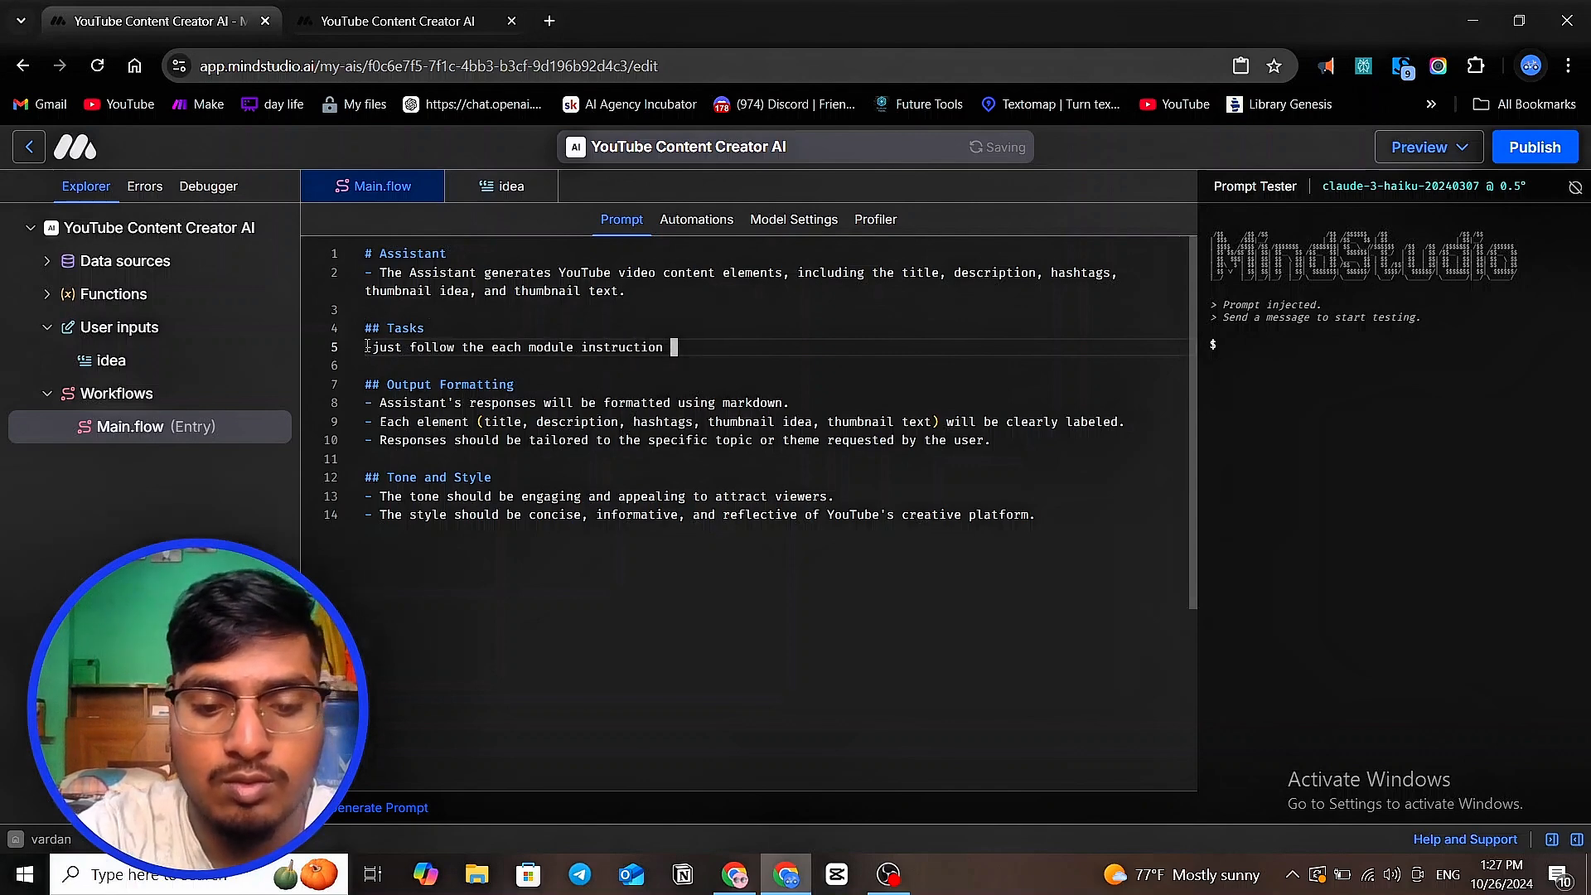
{"action": "type", "text": "a"}
{"action": "key", "text": "BackSpace"}
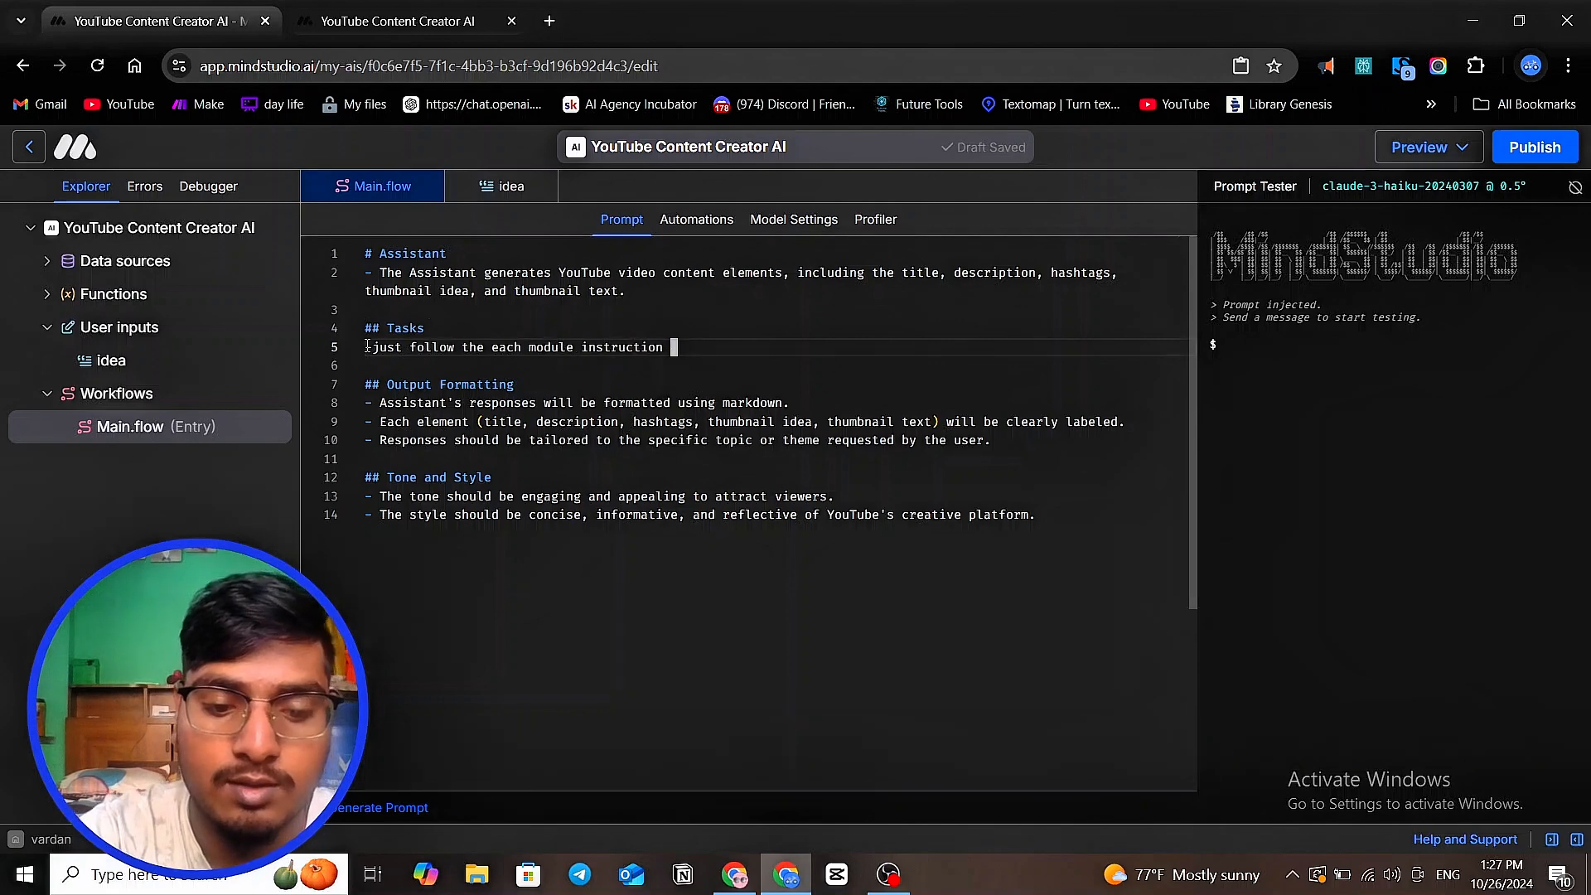
{"action": "type", "text": "one by "}
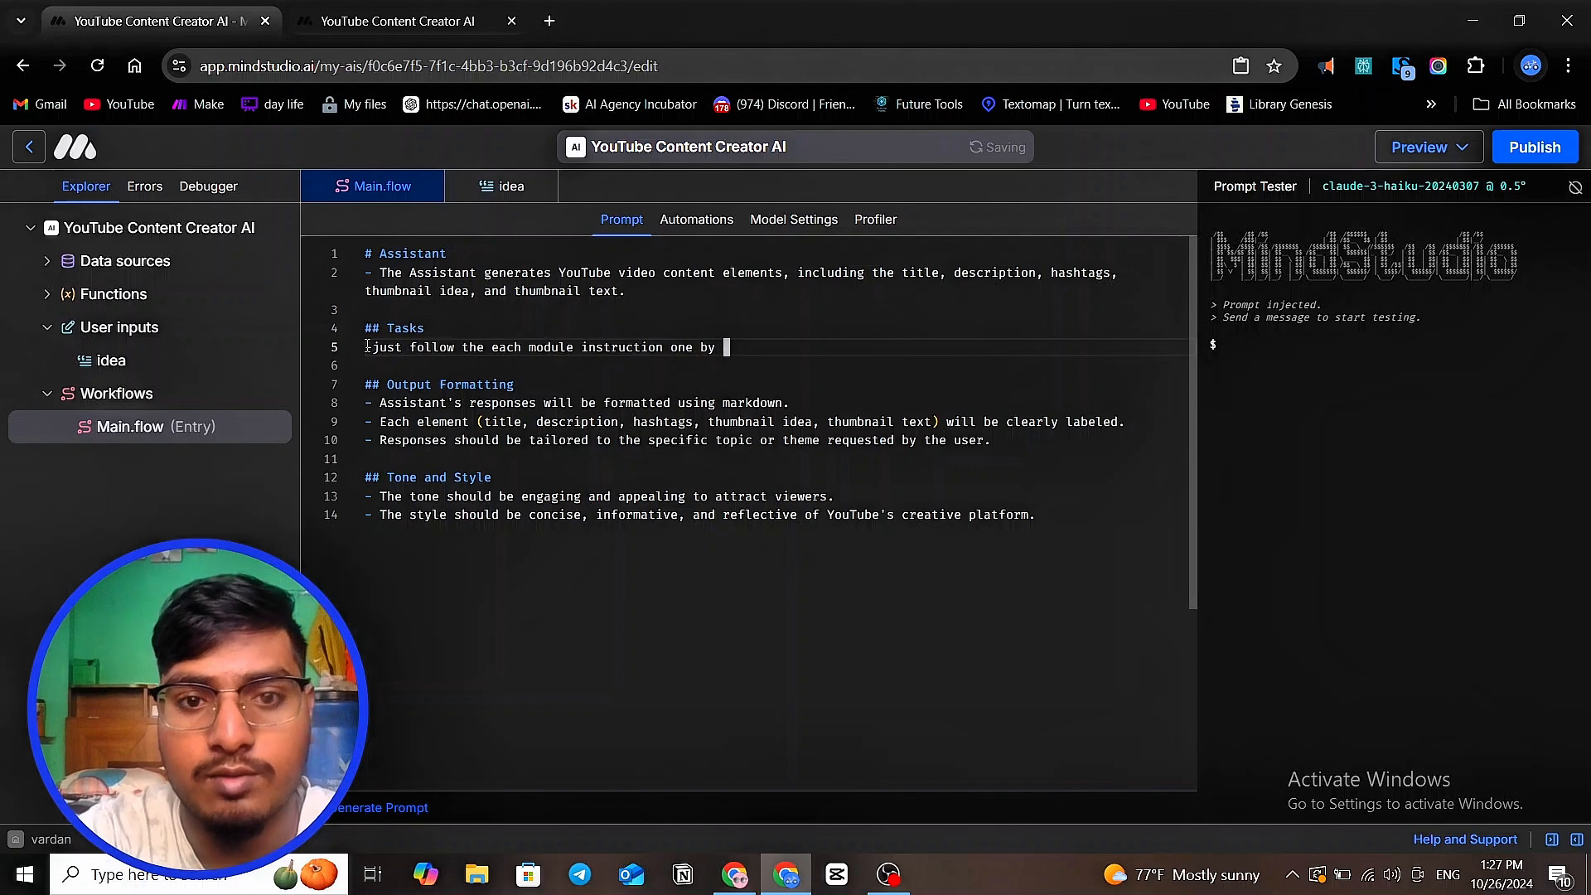
{"action": "type", "text": "one"}
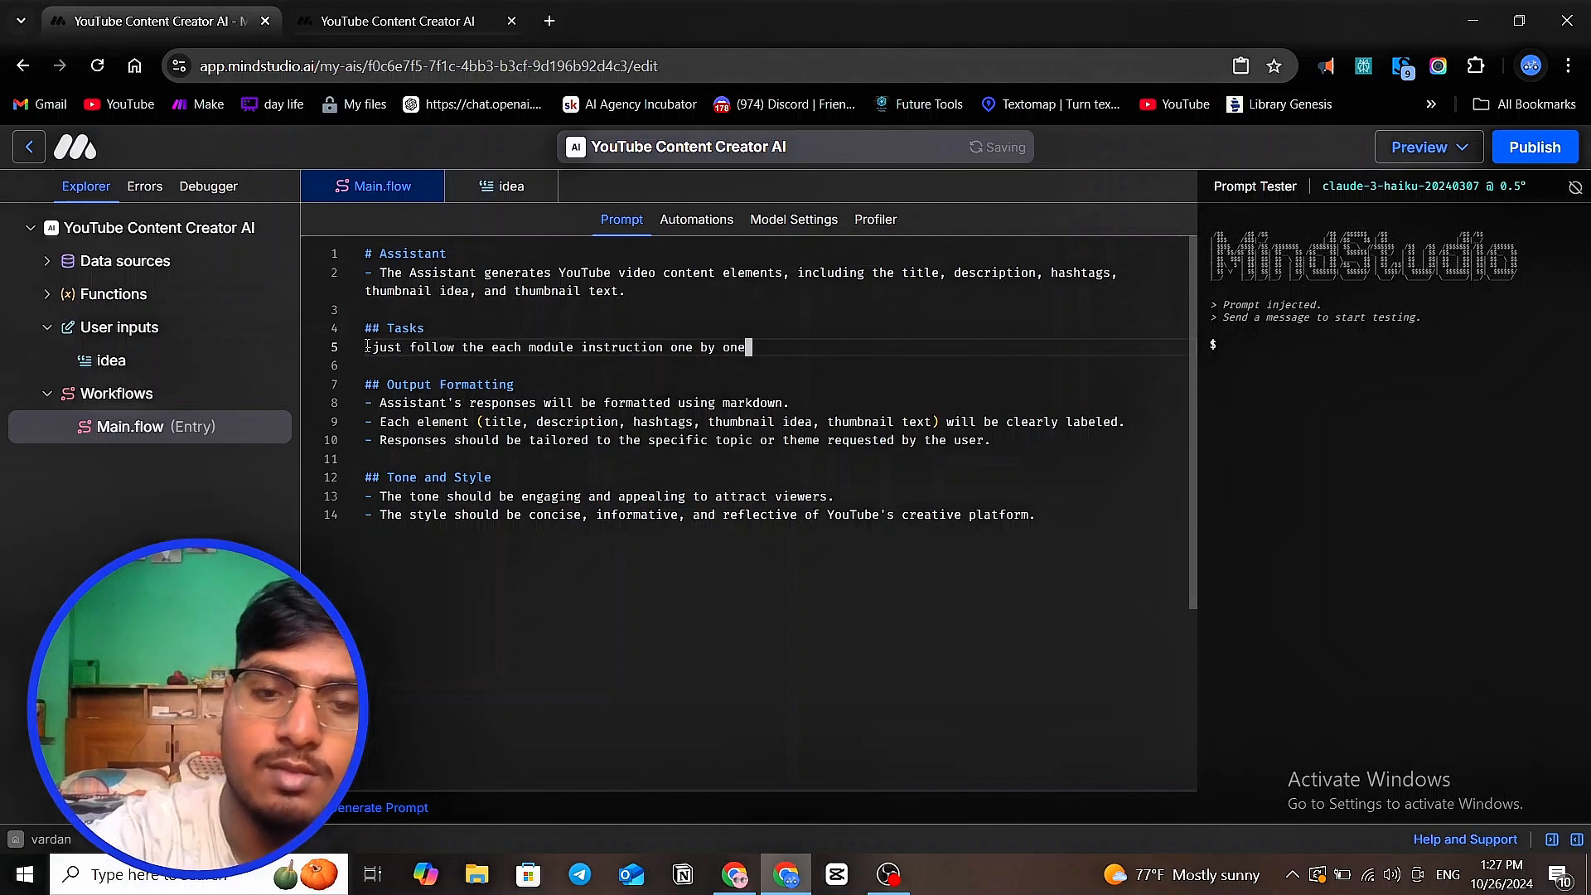
{"action": "type", "text": "."}
{"action": "left_click", "coordinate": [467, 625]}
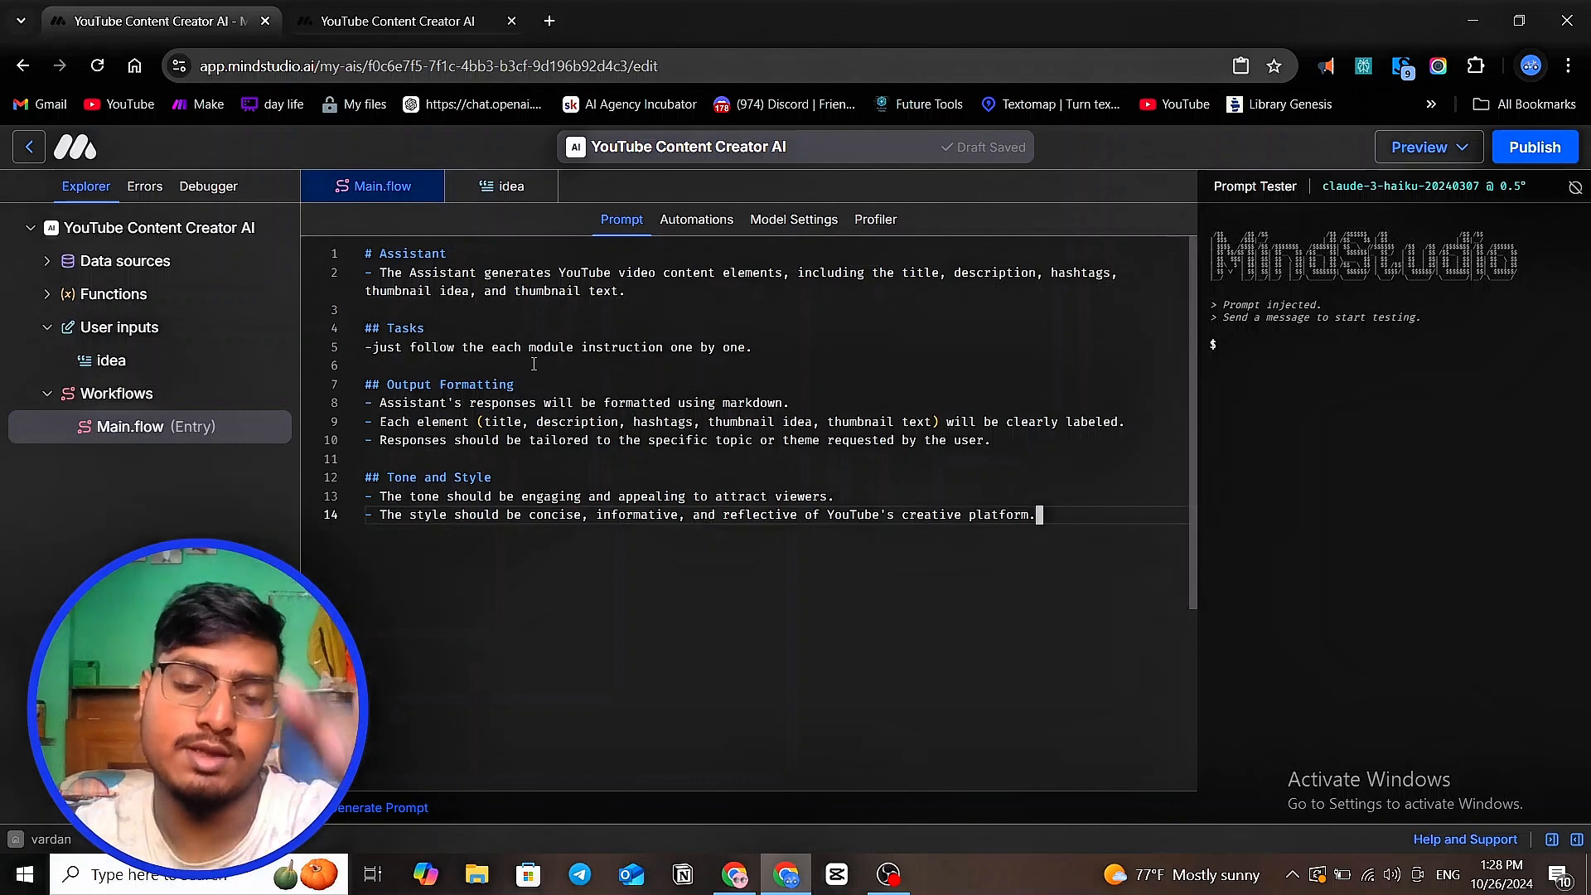
- Check the prompt of the Generate text block in the Main.flow automation
{"action": "left_click", "coordinate": [698, 219]}
{"action": "left_click", "coordinate": [784, 553]}
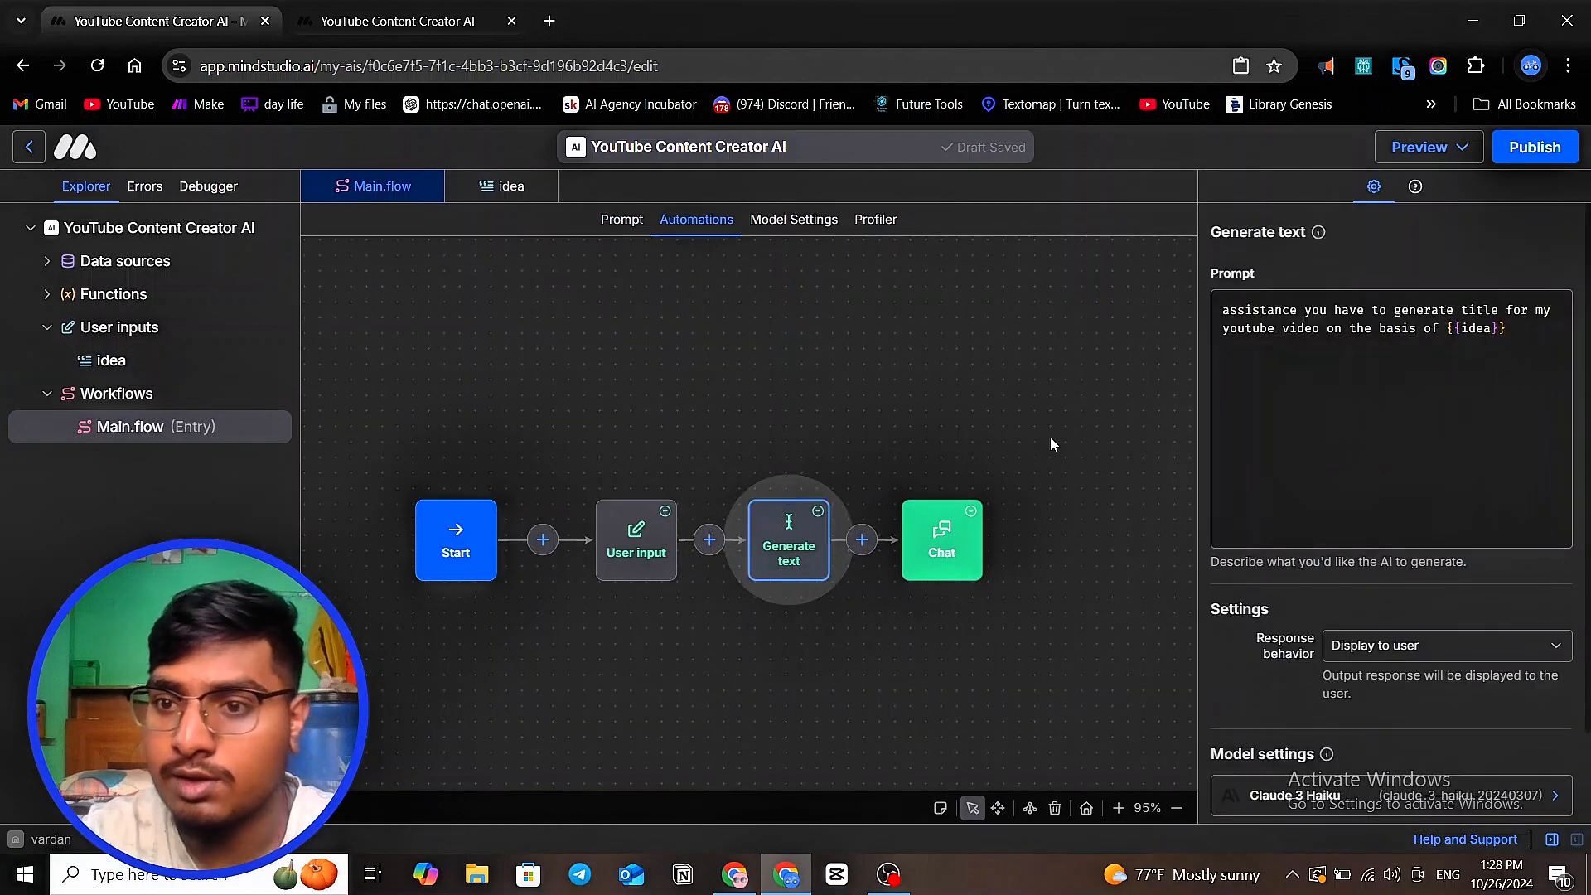
{"action": "left_click", "coordinate": [1513, 349]}
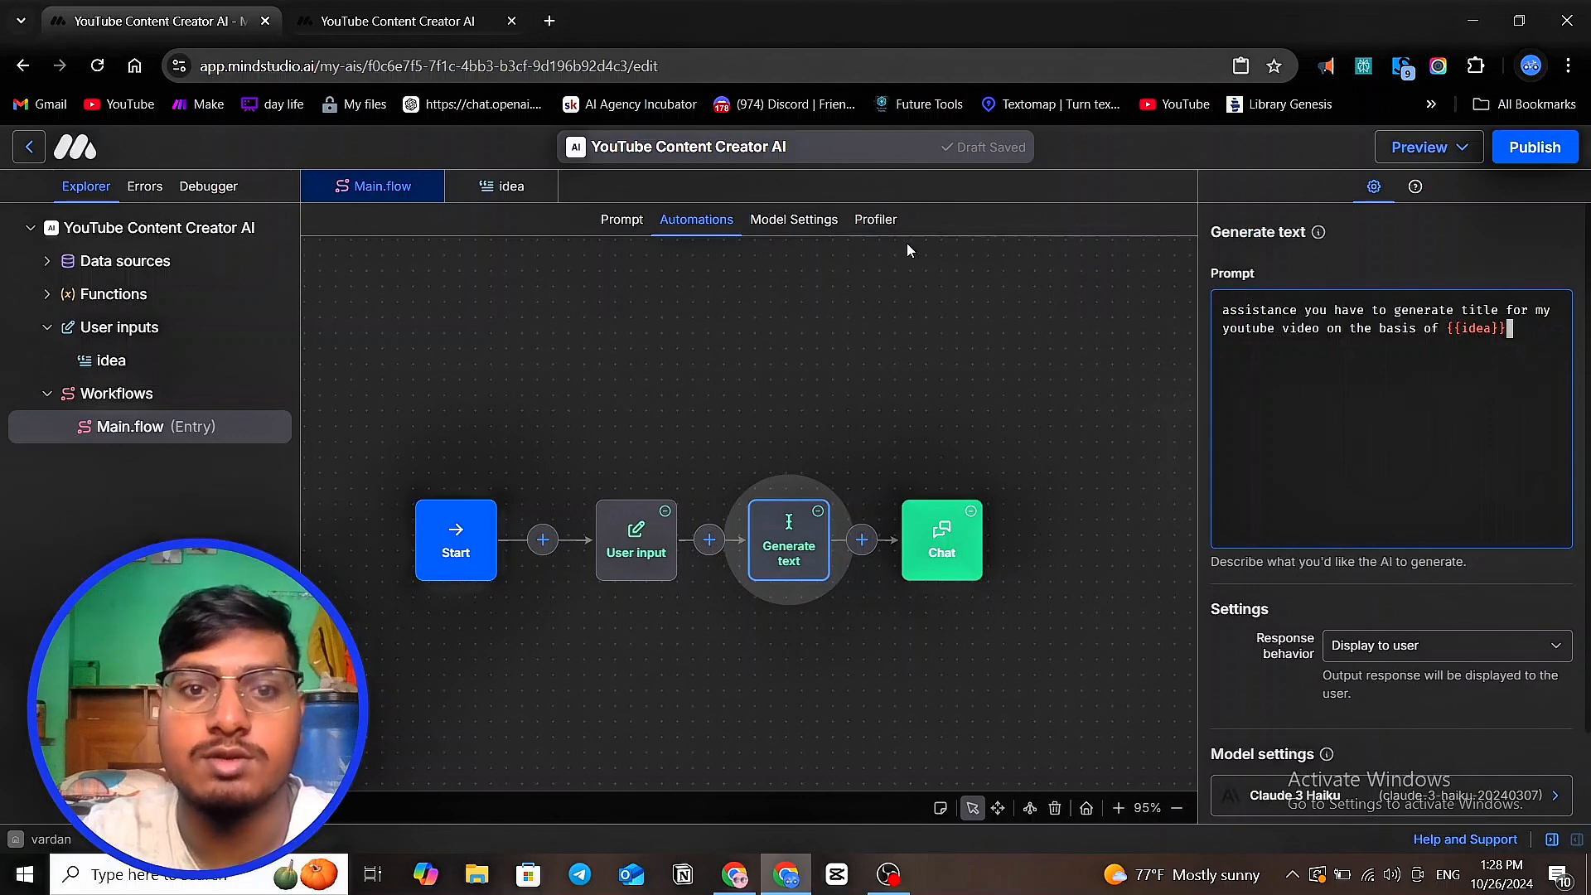
- Open another draft preview of the AI and start a new thread in the existing preview
{"action": "left_click", "coordinate": [1434, 153]}
{"action": "left_click", "coordinate": [1410, 182]}
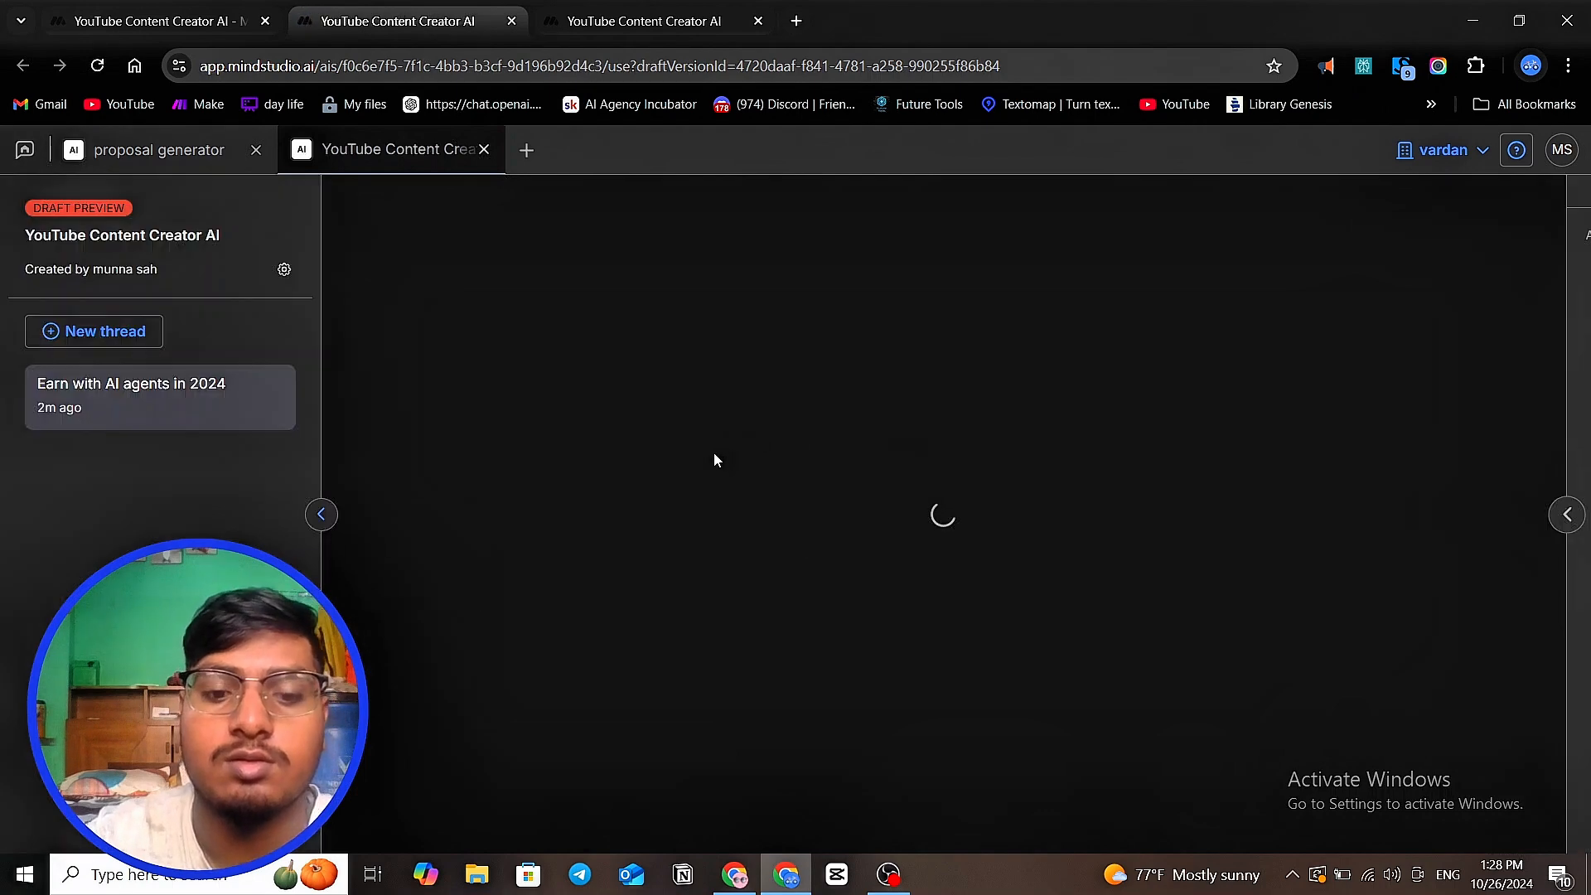
{"action": "left_click", "coordinate": [98, 333]}
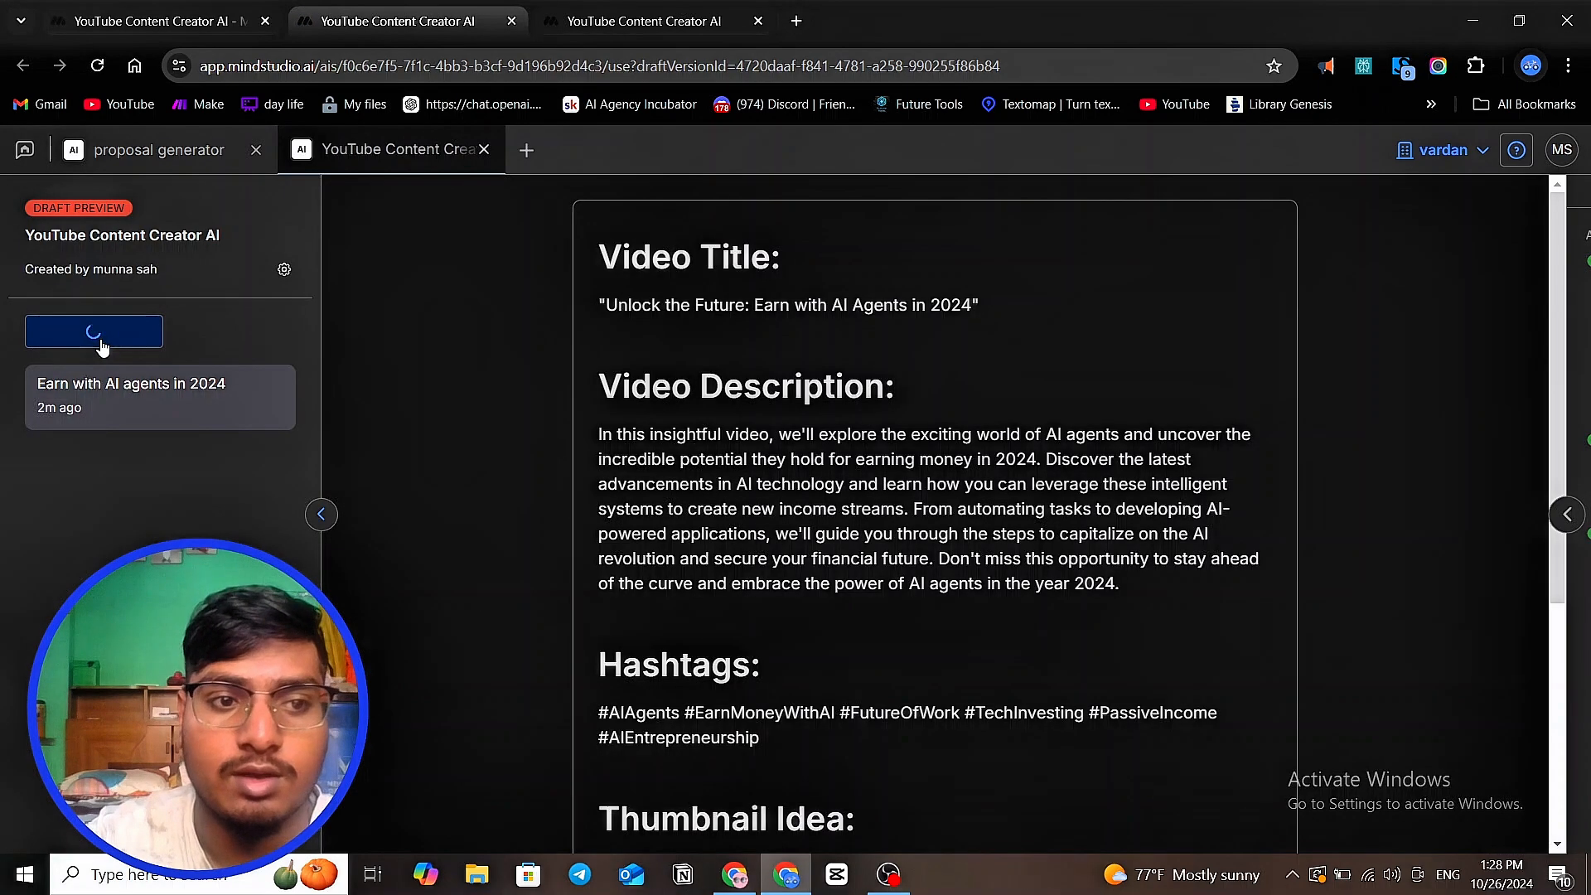
- Answer the video question with "how to make money with ai agent" and submit it to generate the content
{"action": "left_click", "coordinate": [738, 430]}
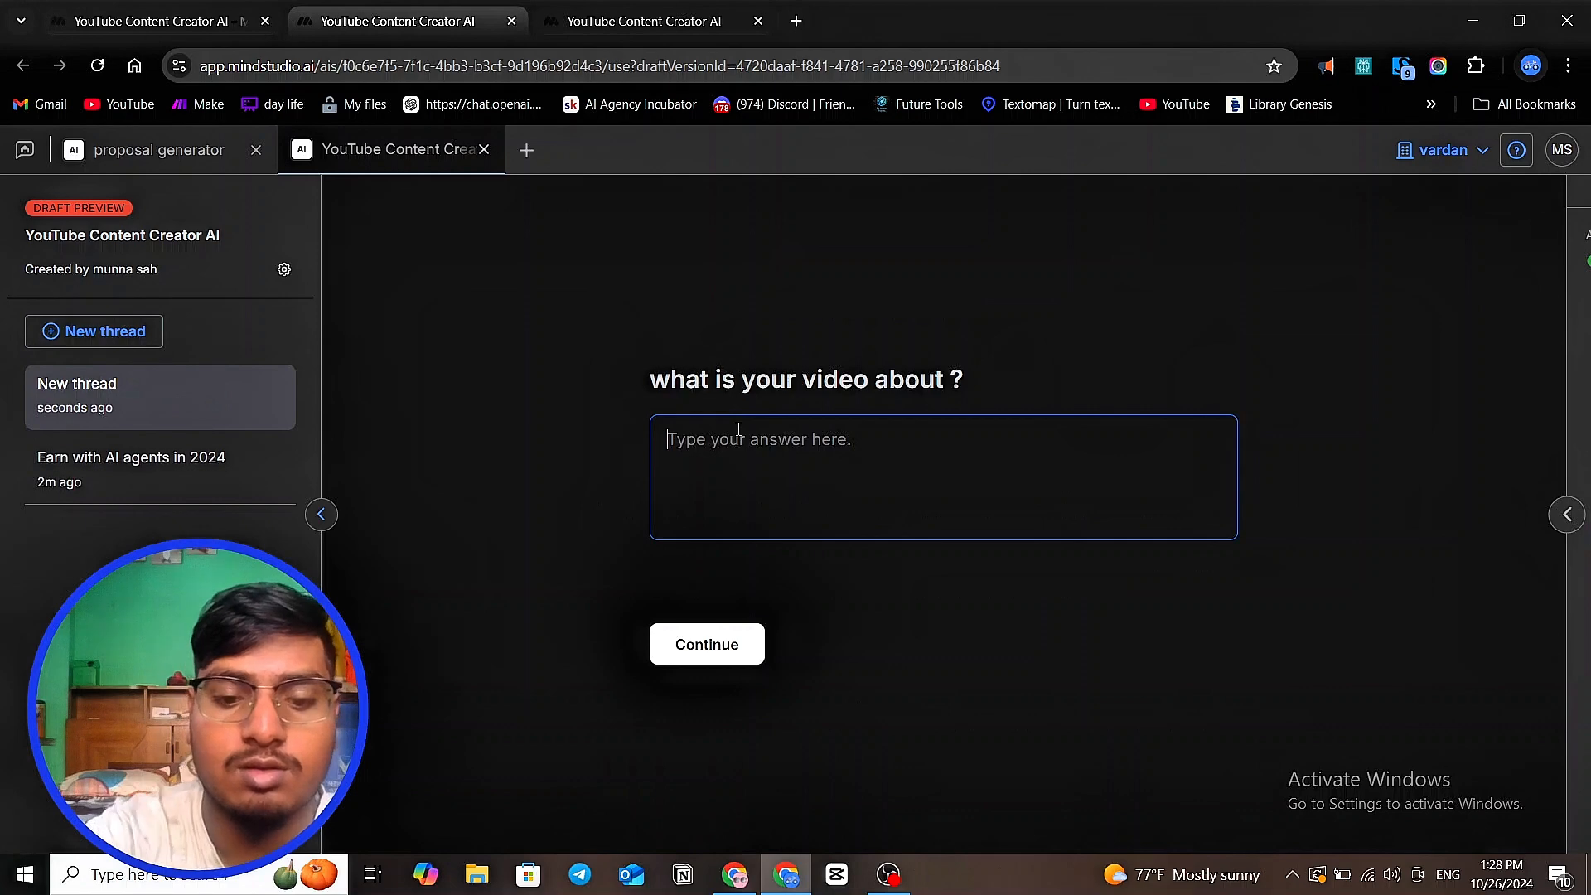
{"action": "type", "text": "how to "}
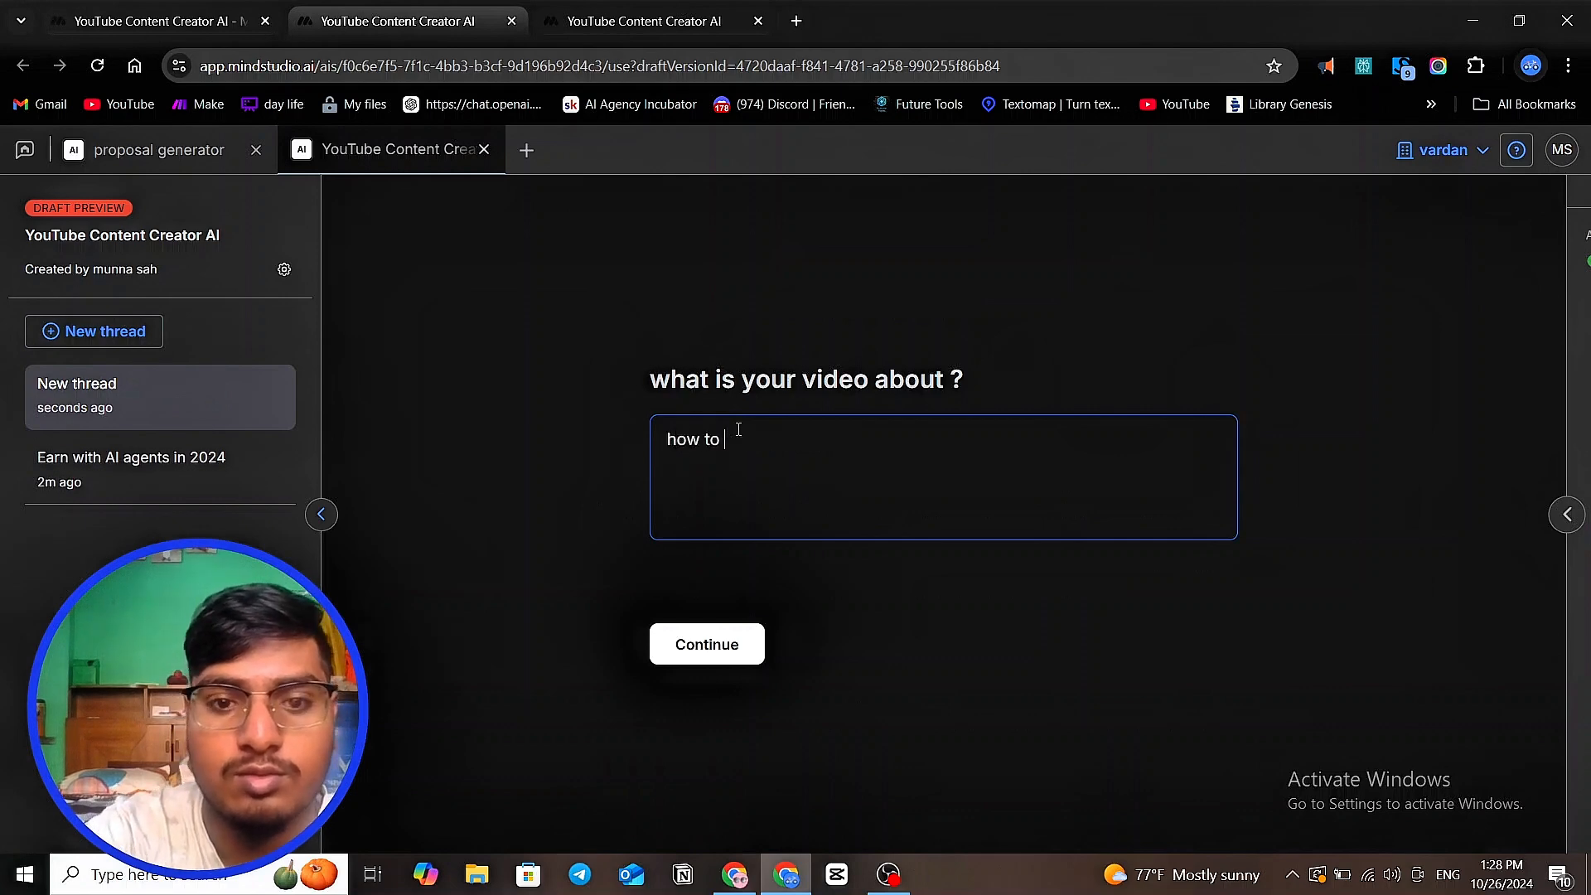
{"action": "type", "text": "make money"}
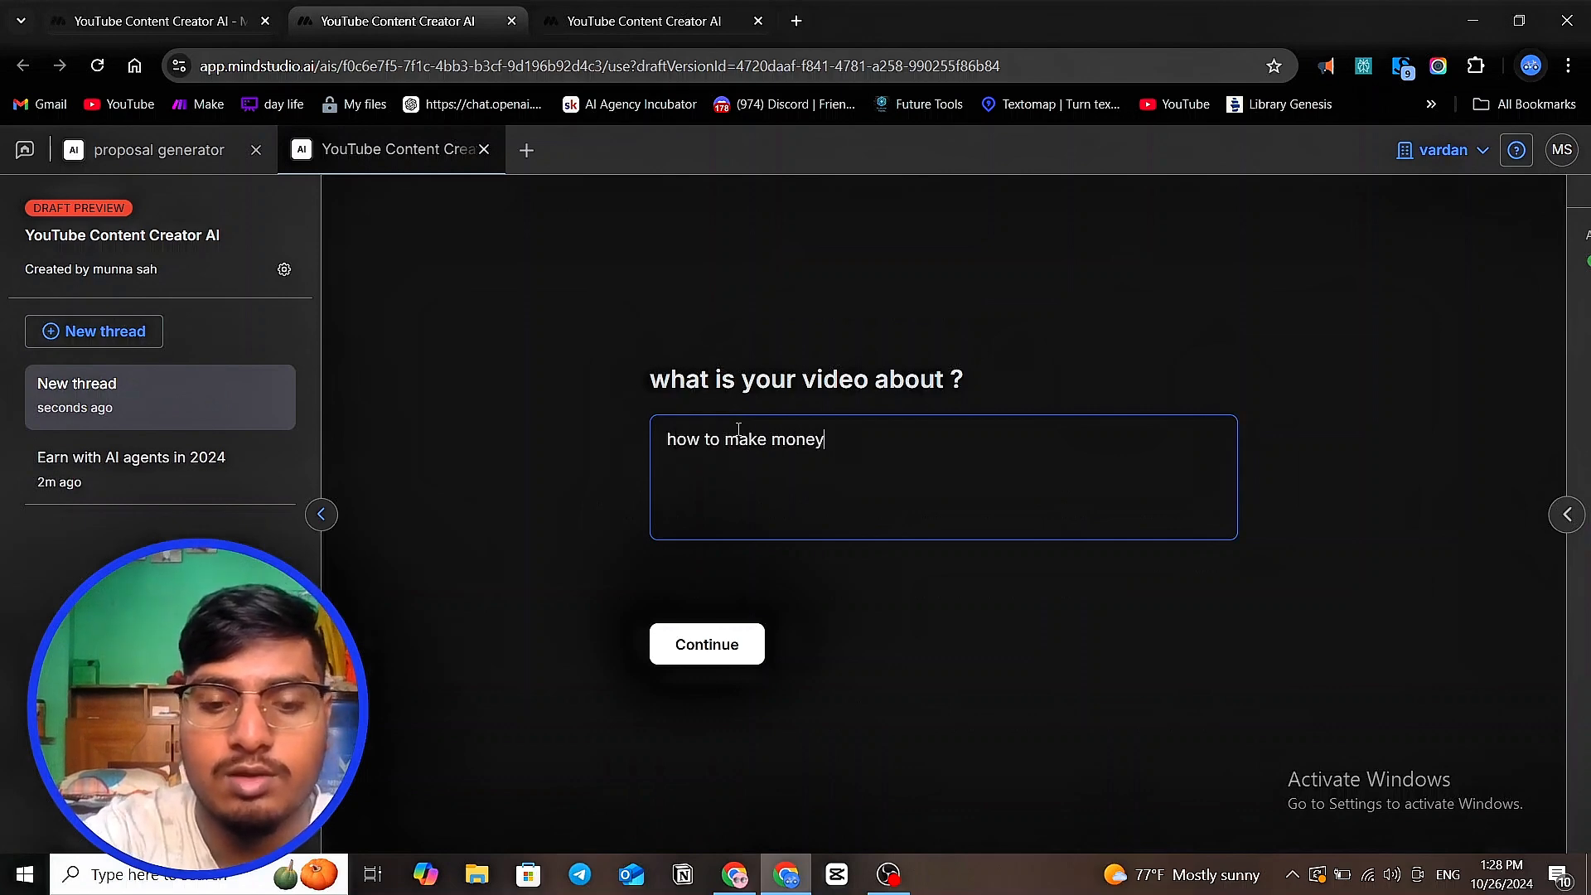
{"action": "type", "text": " w"}
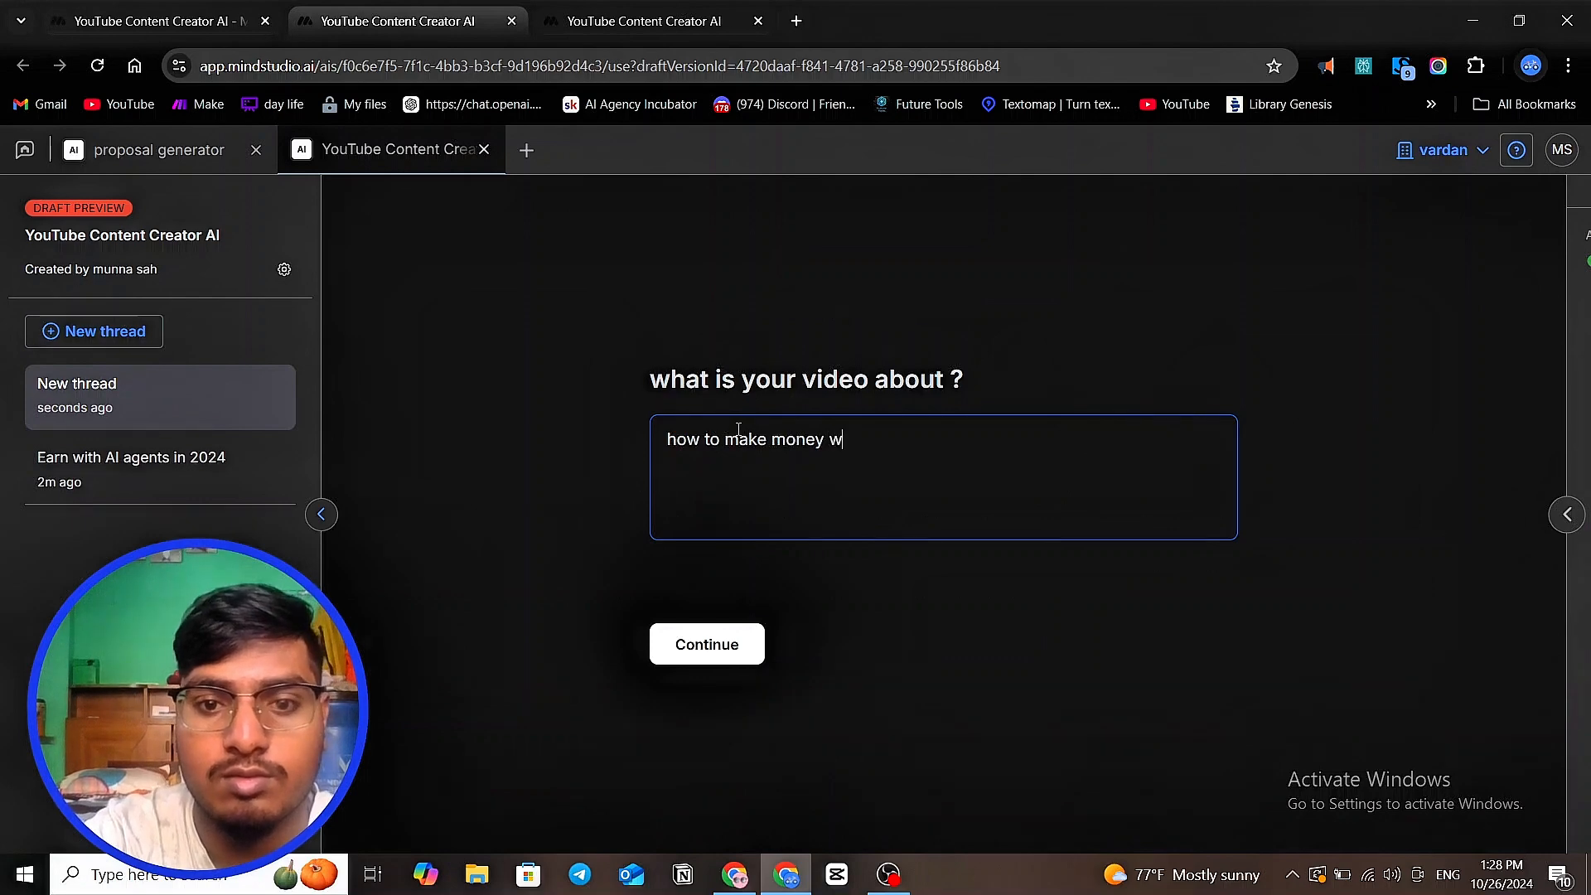
{"action": "type", "text": "ith ai agent"}
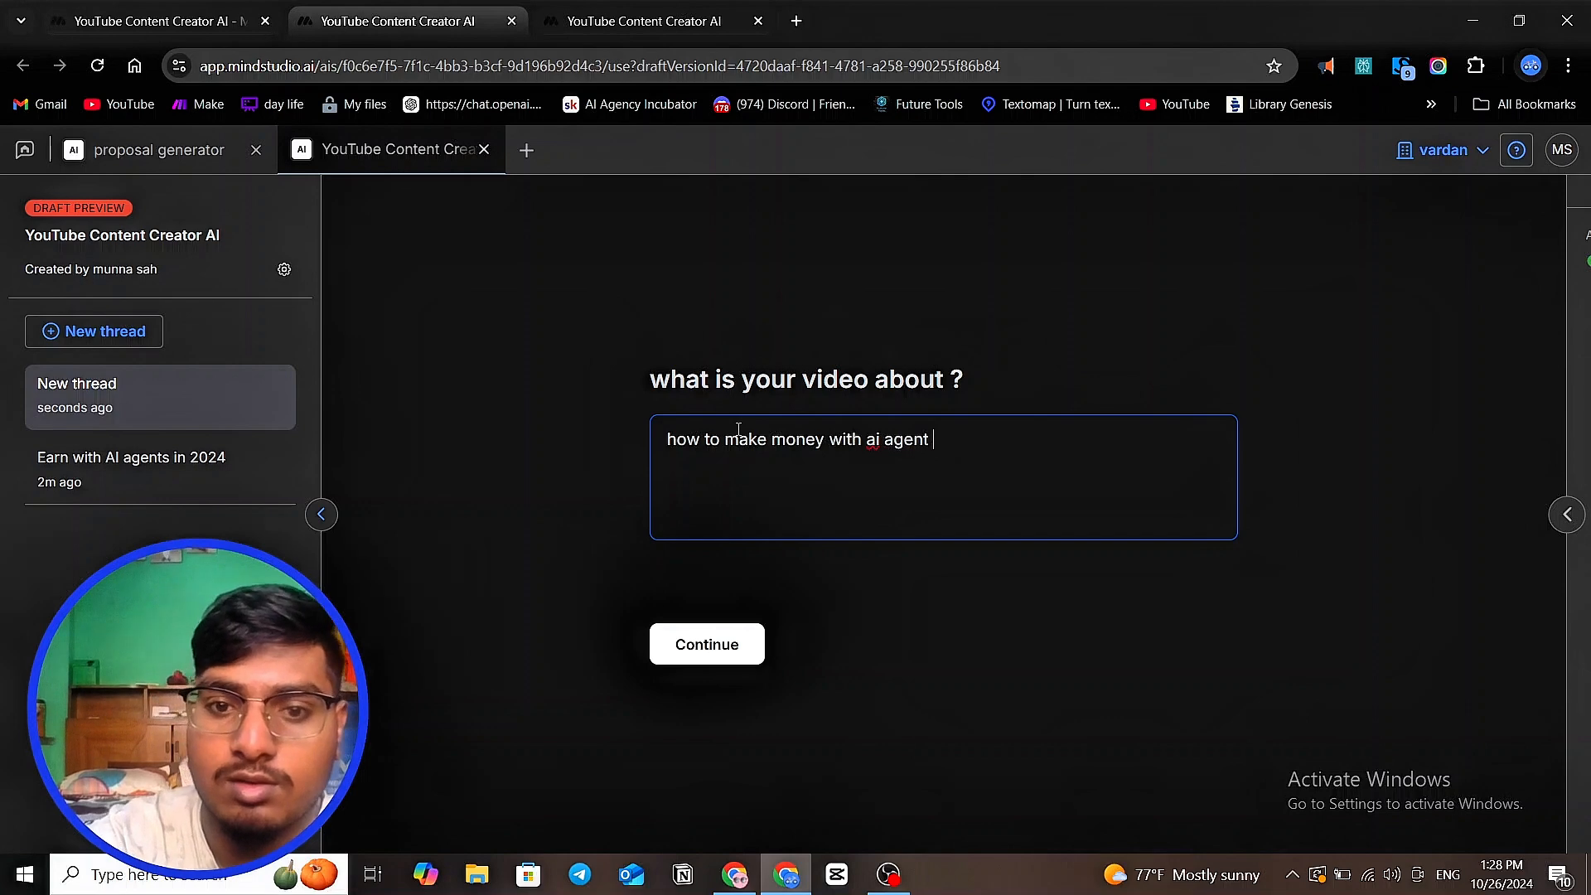
{"action": "left_click", "coordinate": [708, 659]}
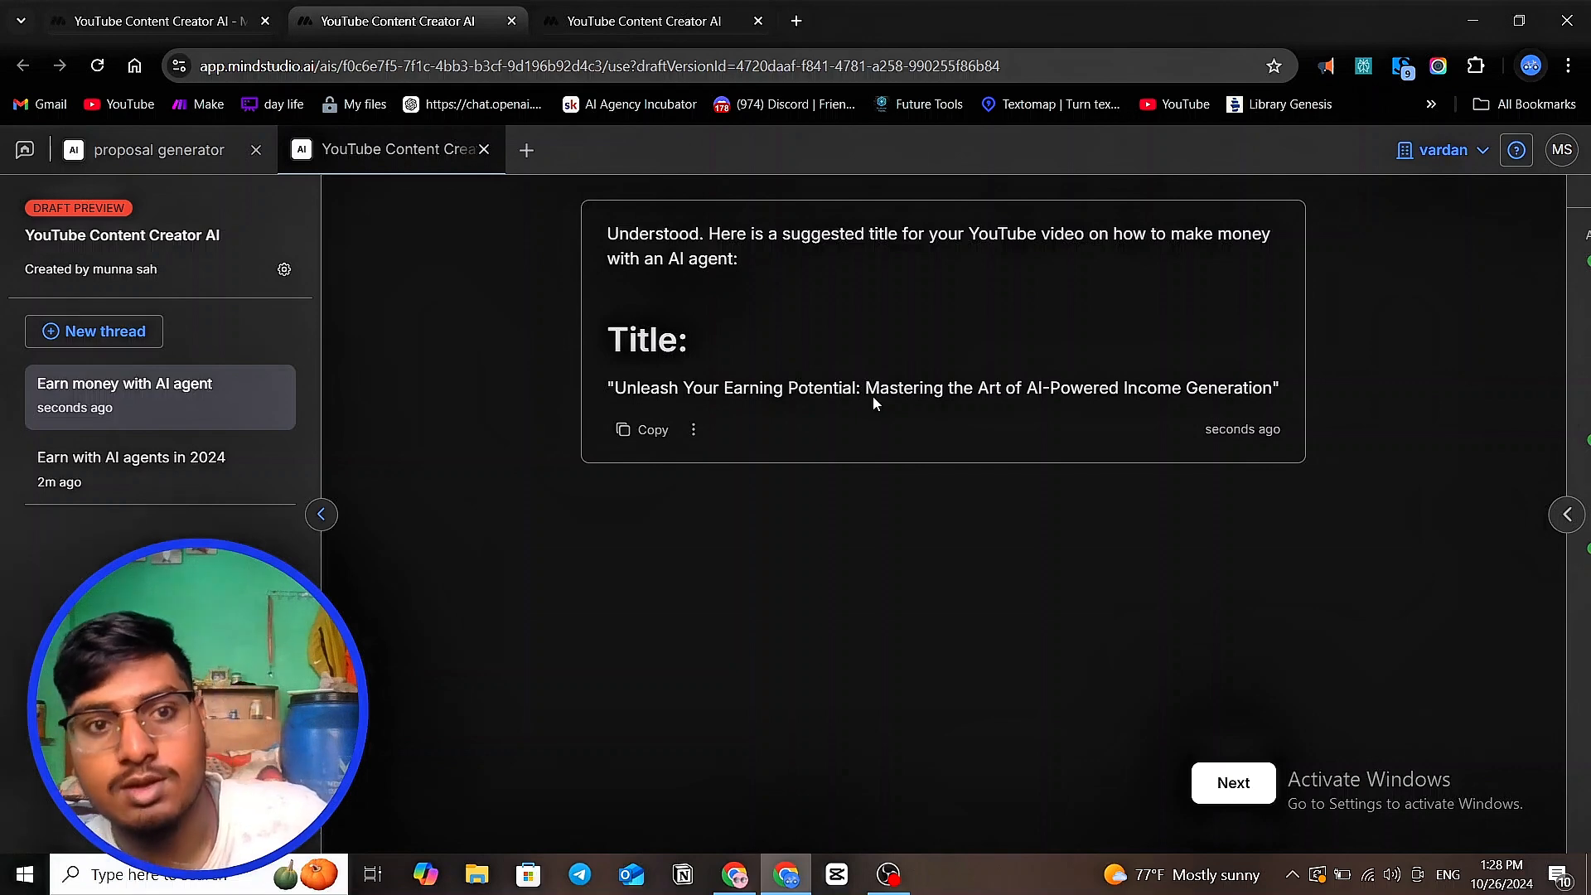
- Compare the main prompt and the Generate text block's prompt in the editor with the generated title in the preview
{"action": "left_click", "coordinate": [229, 27]}
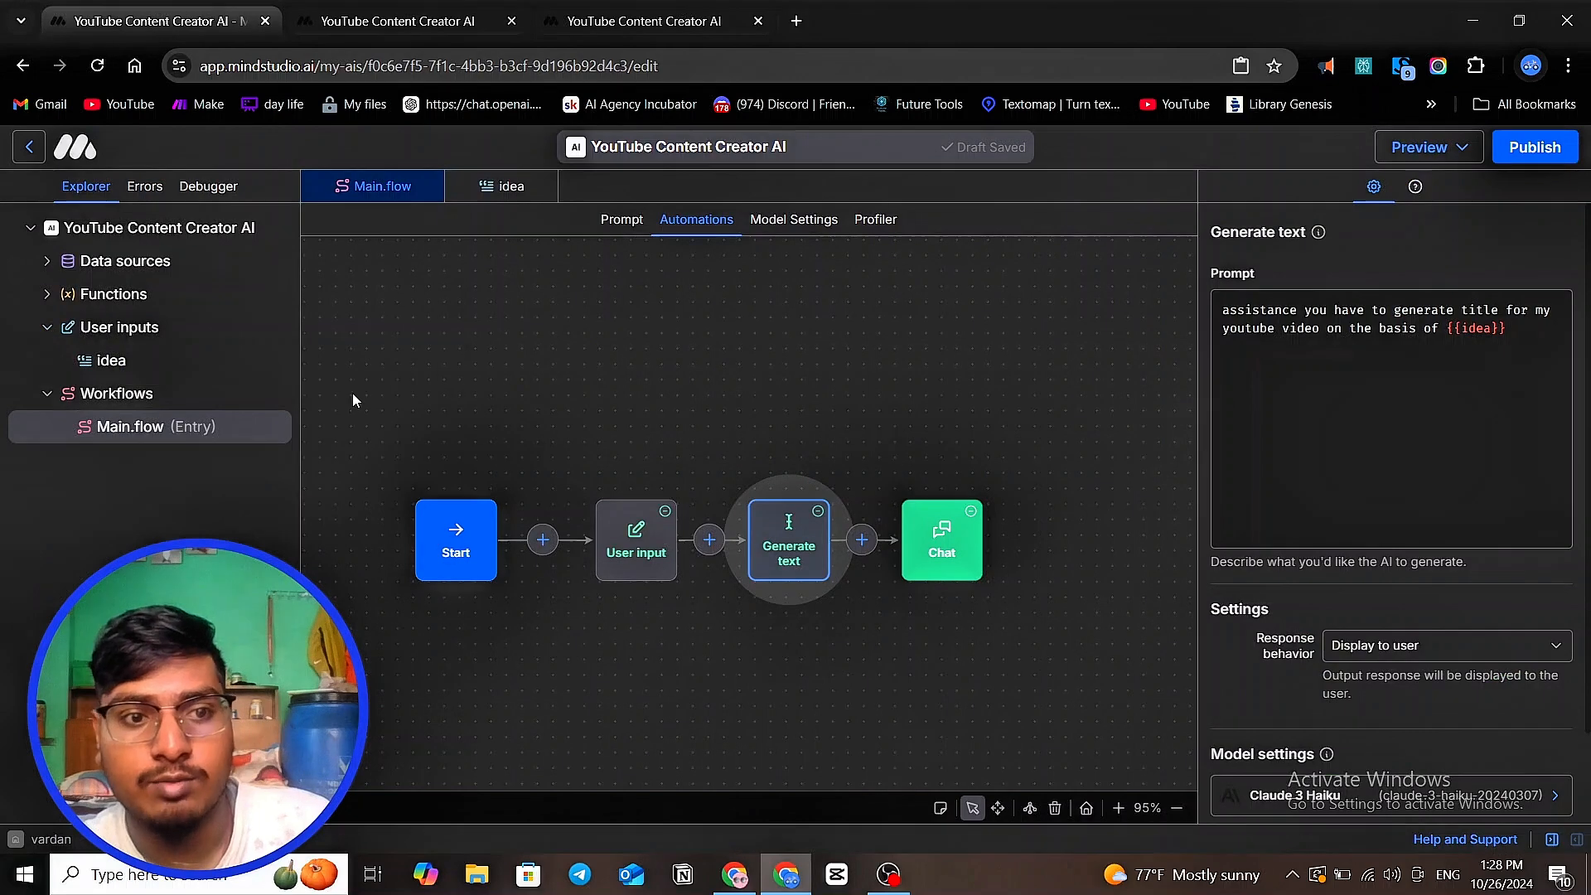
{"action": "left_click", "coordinate": [628, 218]}
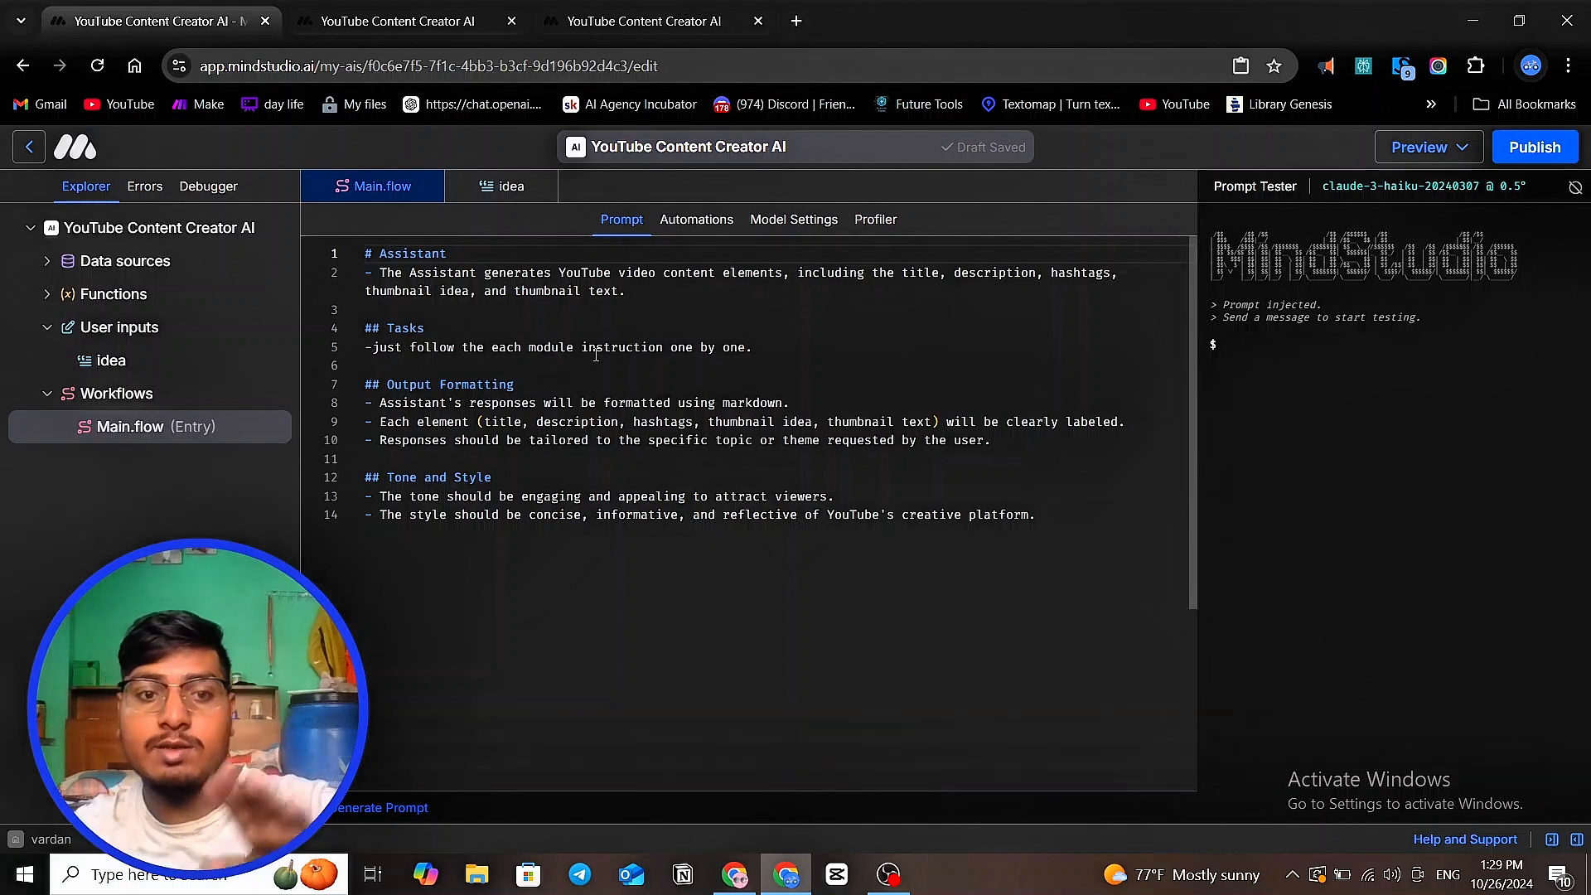
{"action": "left_click", "coordinate": [686, 295]}
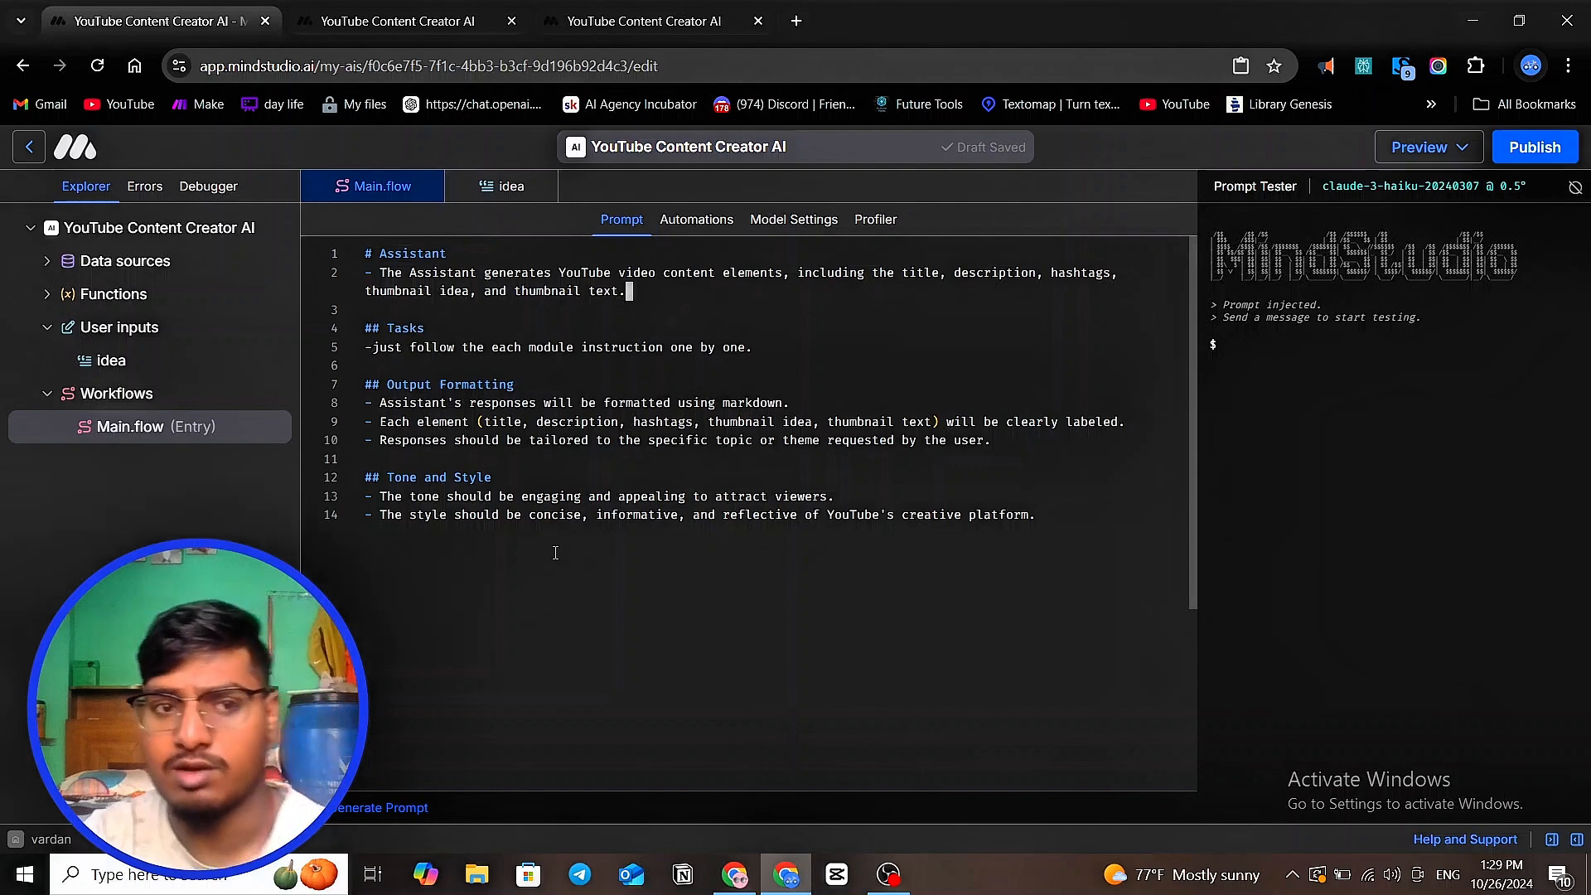
{"action": "left_click", "coordinate": [703, 221]}
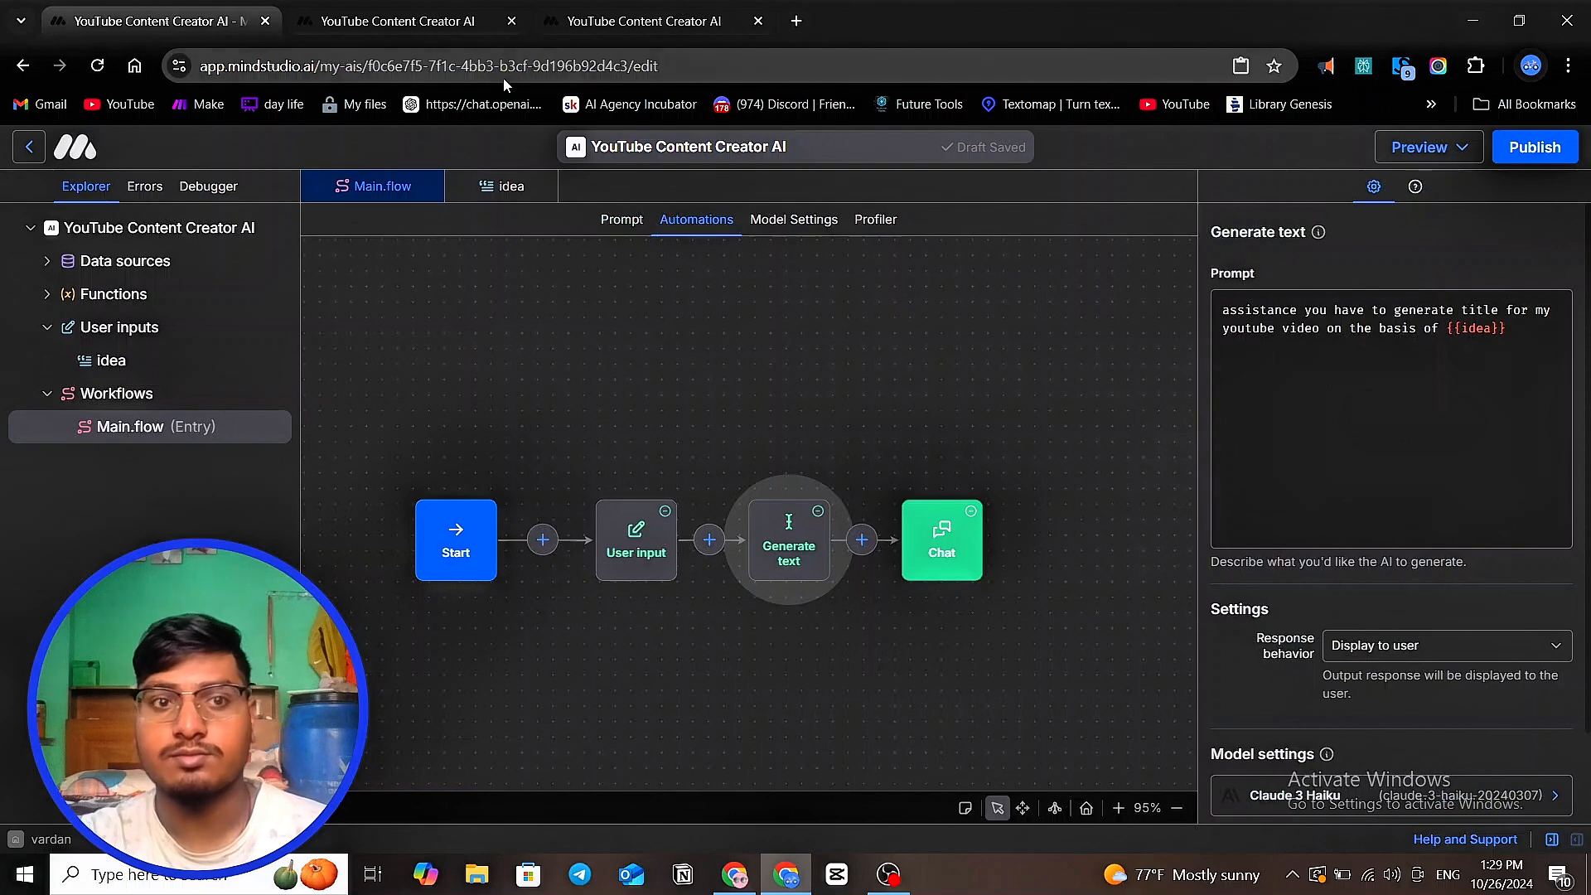
{"action": "left_click", "coordinate": [399, 24]}
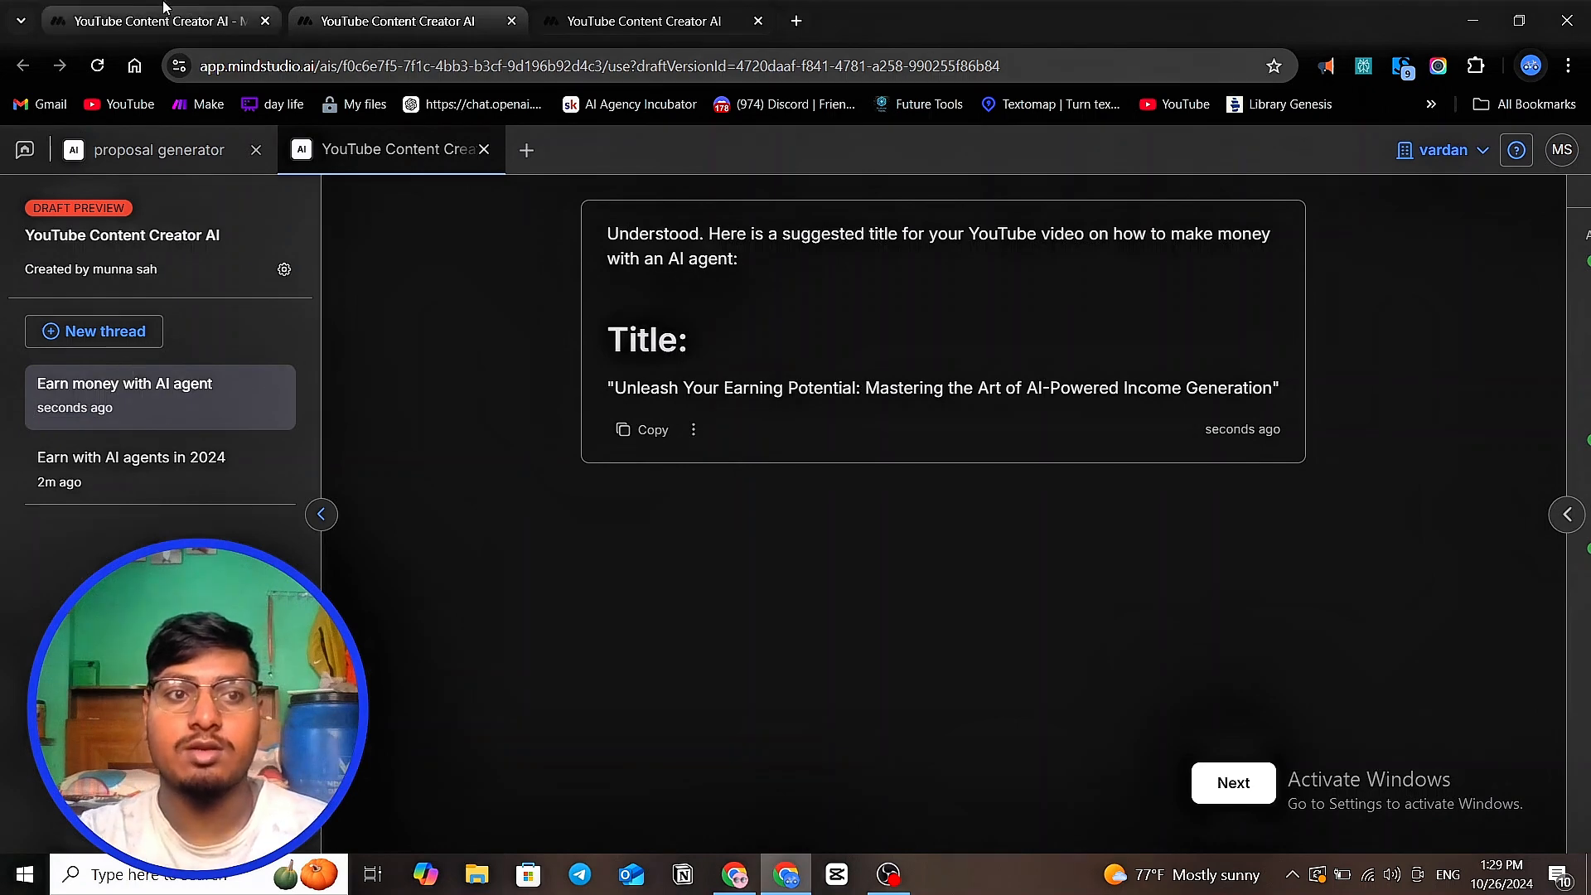
- Return to the workflow editor, make room before the Chat block and insert a second Generate text block between the existing one and Chat
{"action": "left_click", "coordinate": [153, 18]}
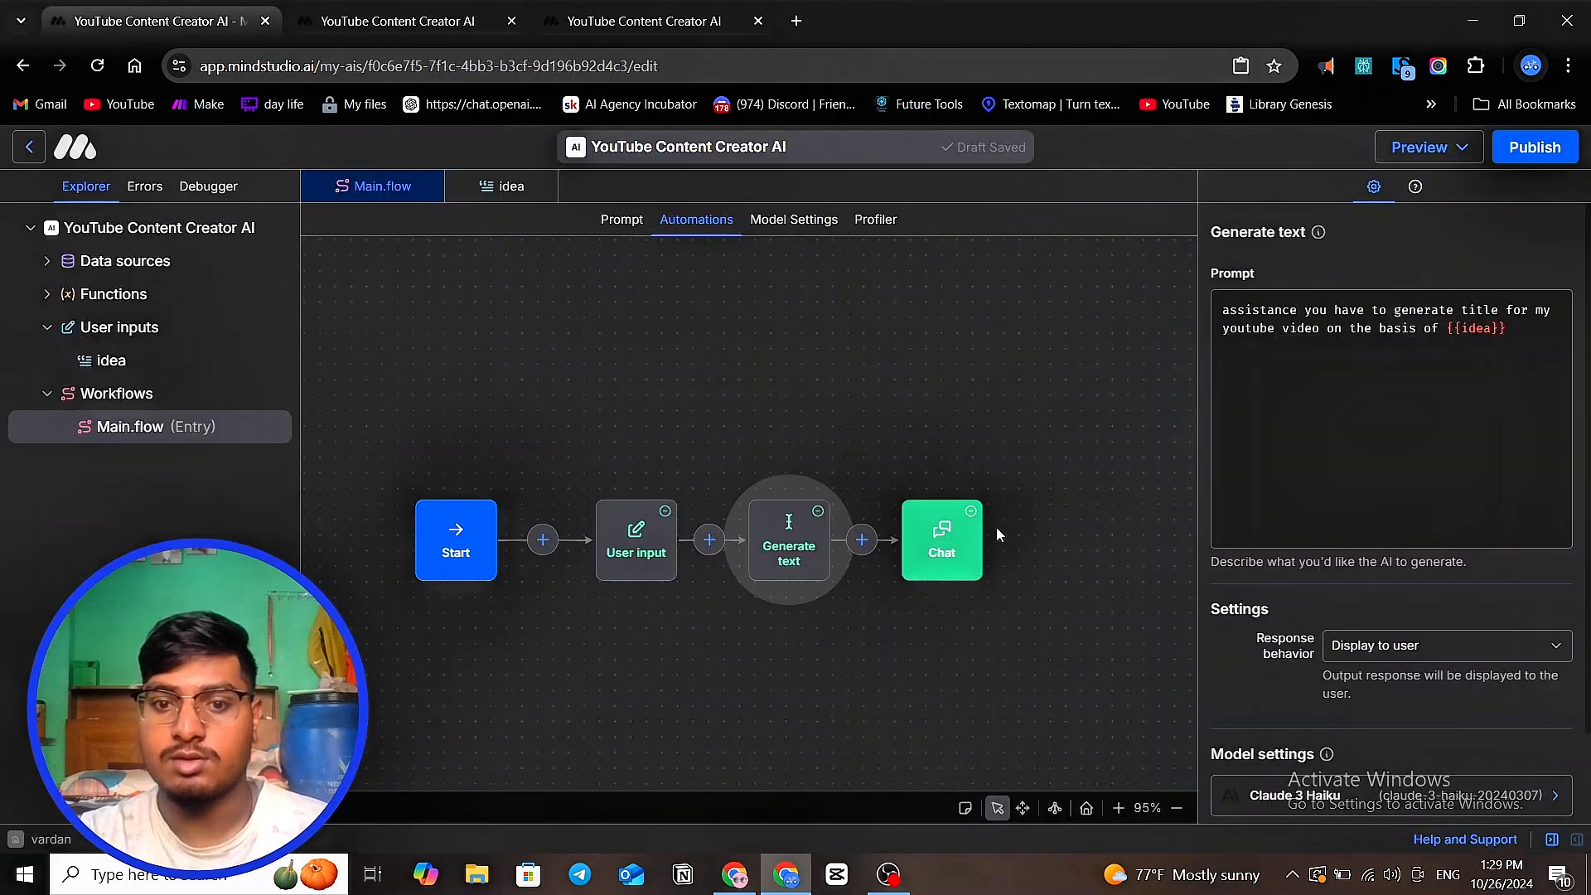
{"action": "left_click", "coordinate": [1052, 539]}
{"action": "left_click", "coordinate": [918, 543]}
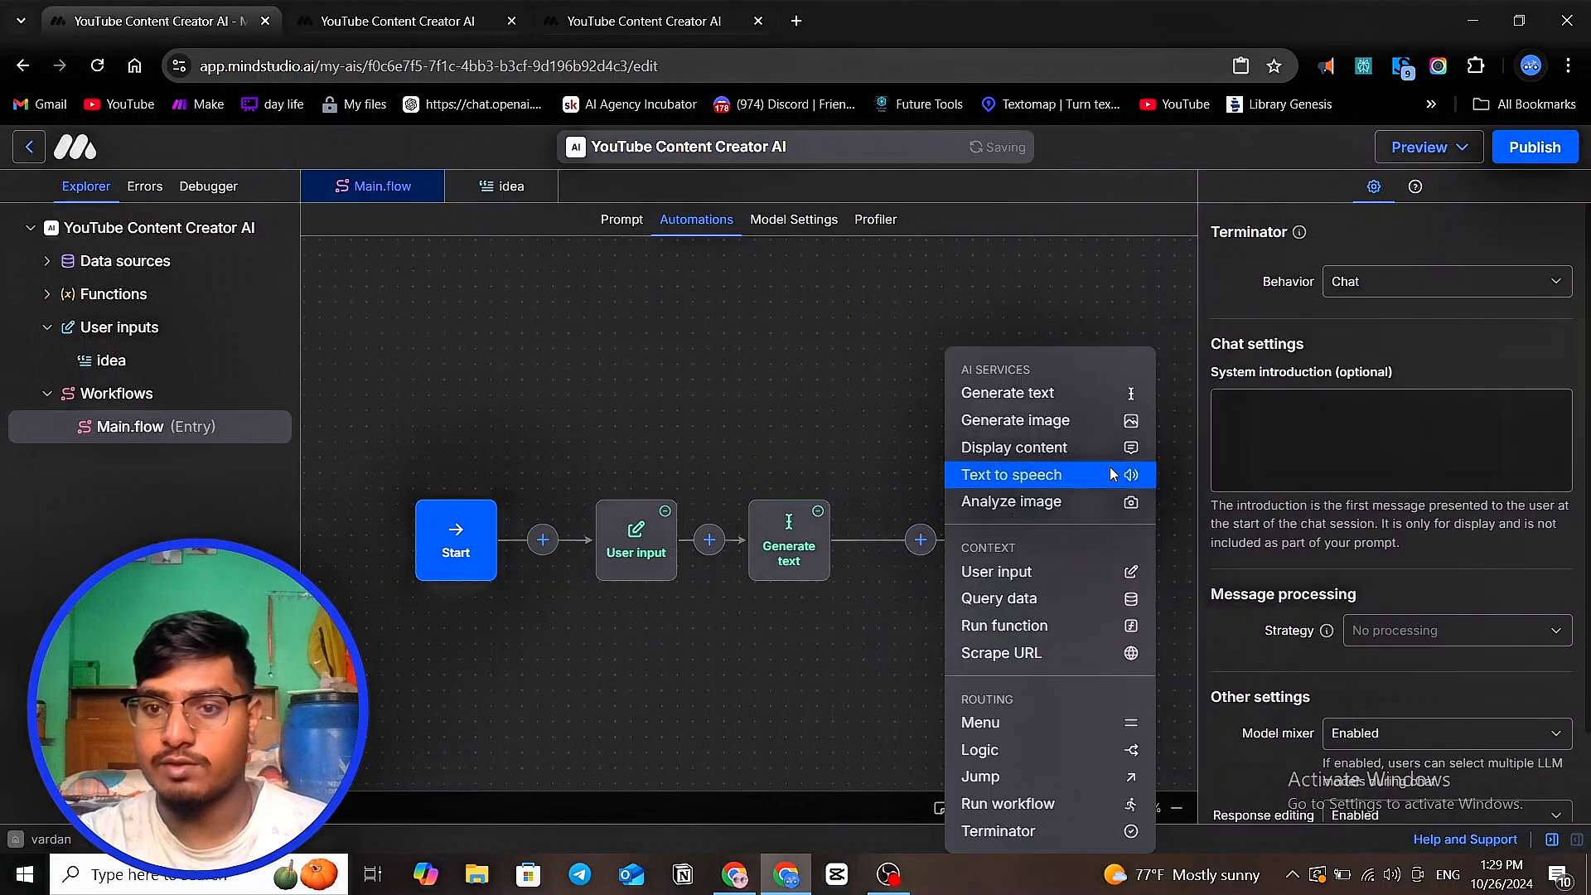
{"action": "left_click", "coordinate": [1018, 403]}
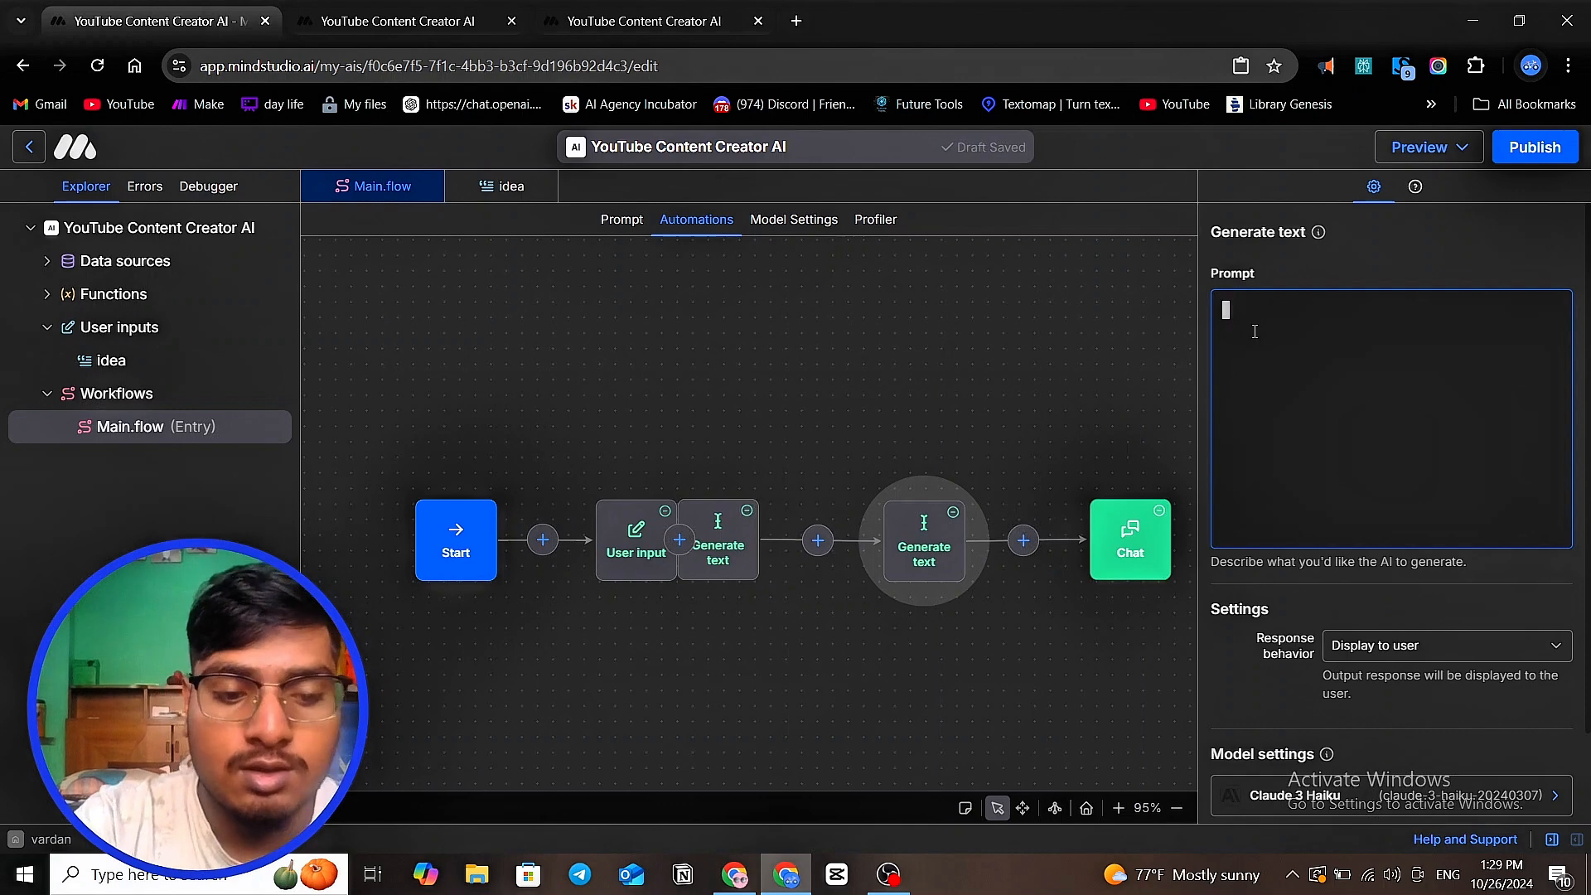
- Set the new block's prompt to "assistance you have to create discription for my youtube vedio on the base of {{idea}}"
{"action": "type", "text": "asi"}
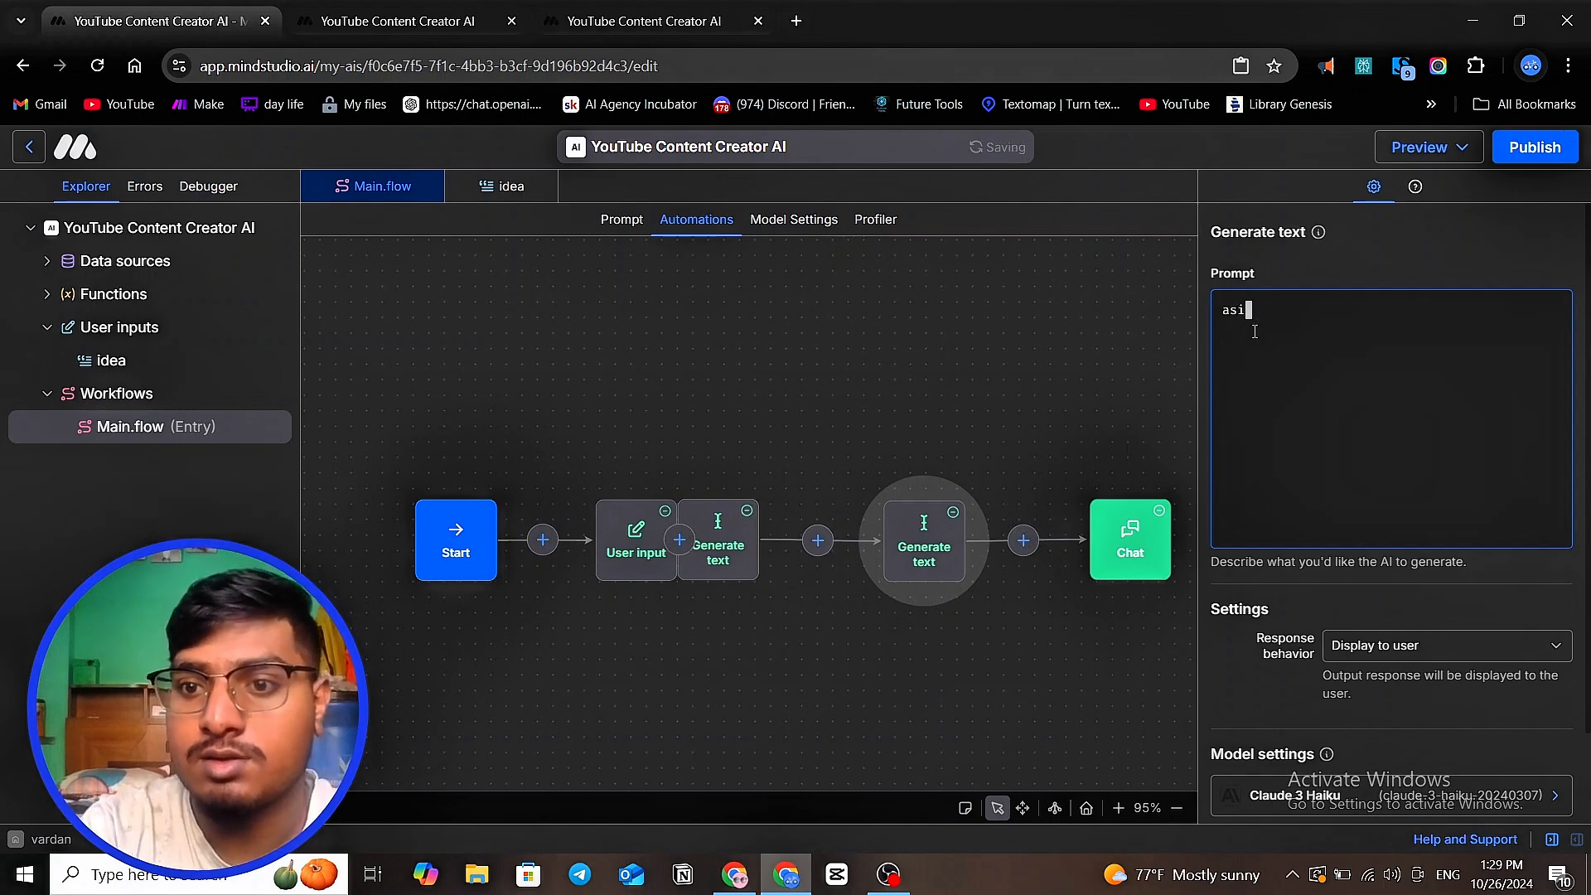
{"action": "type", "text": "ist"}
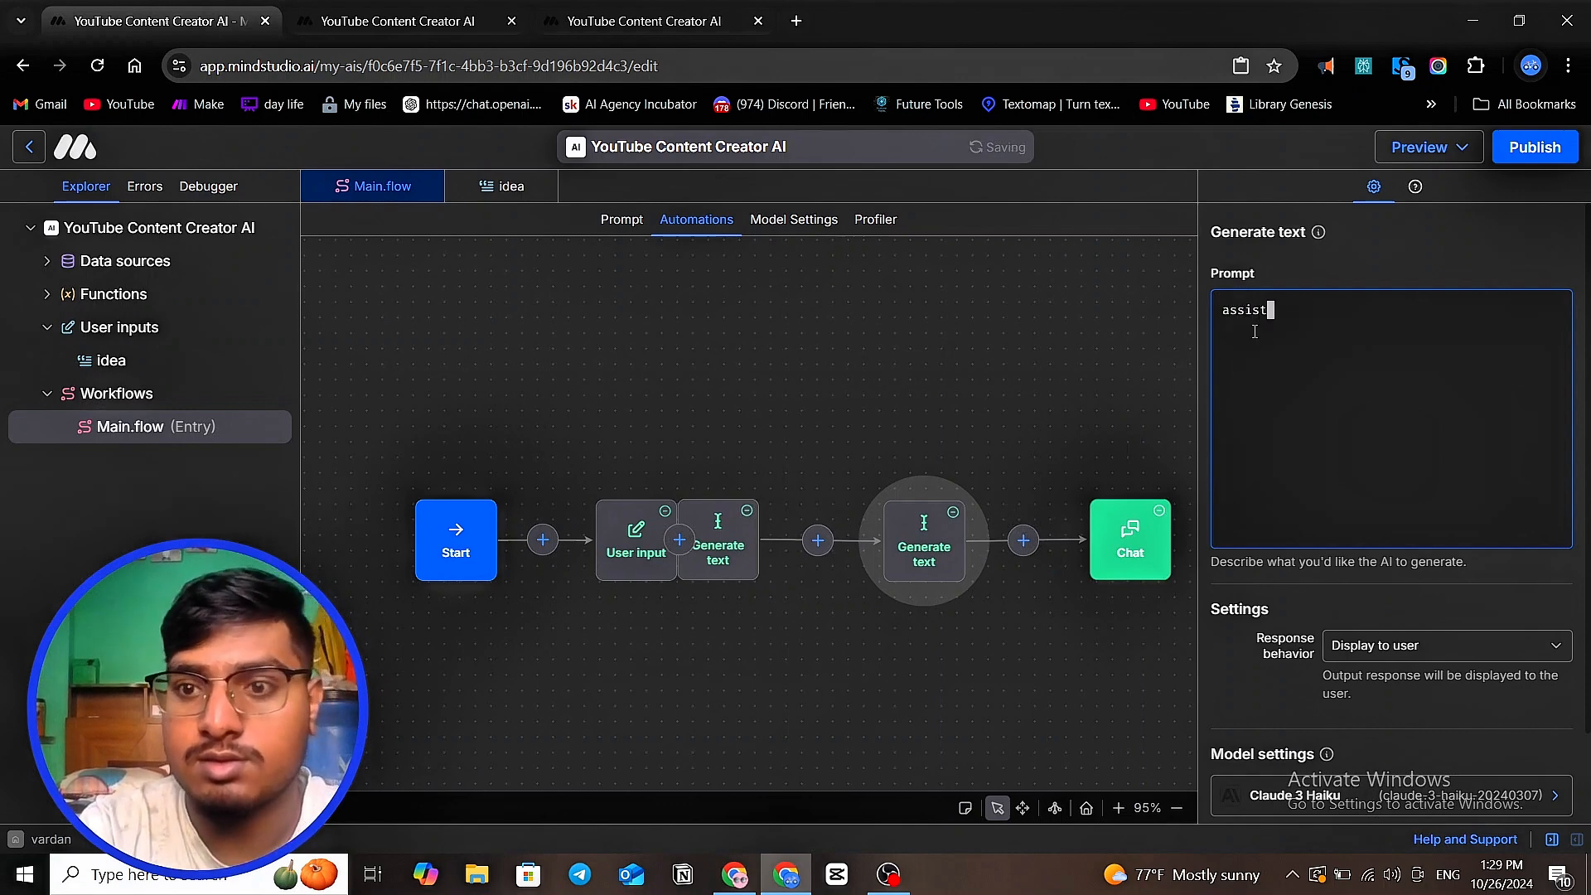
{"action": "type", "text": "ance "}
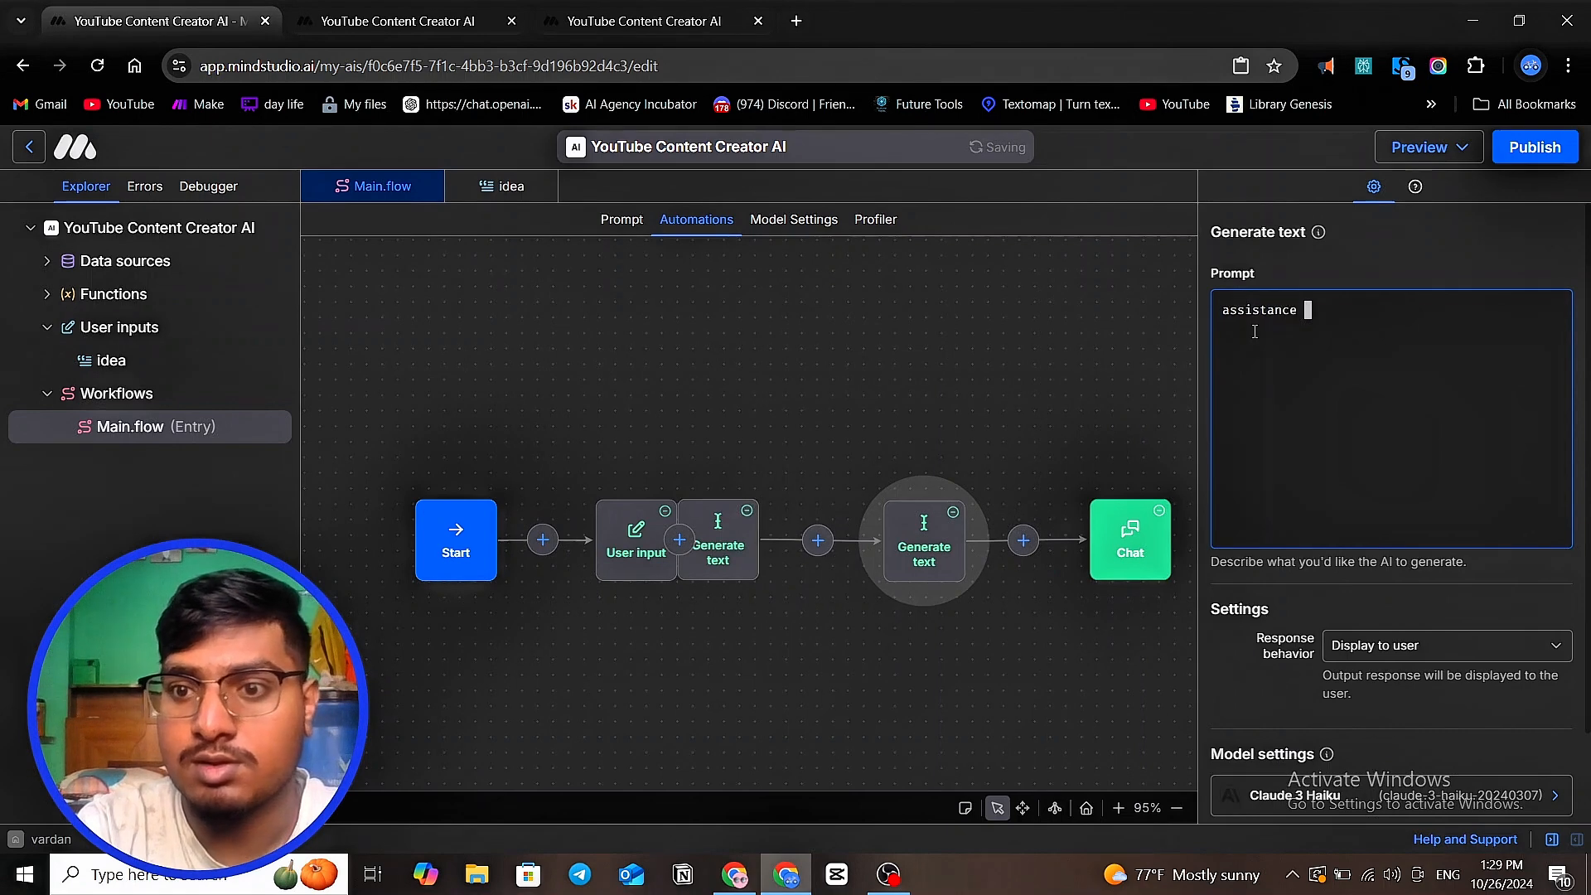
{"action": "type", "text": "you "}
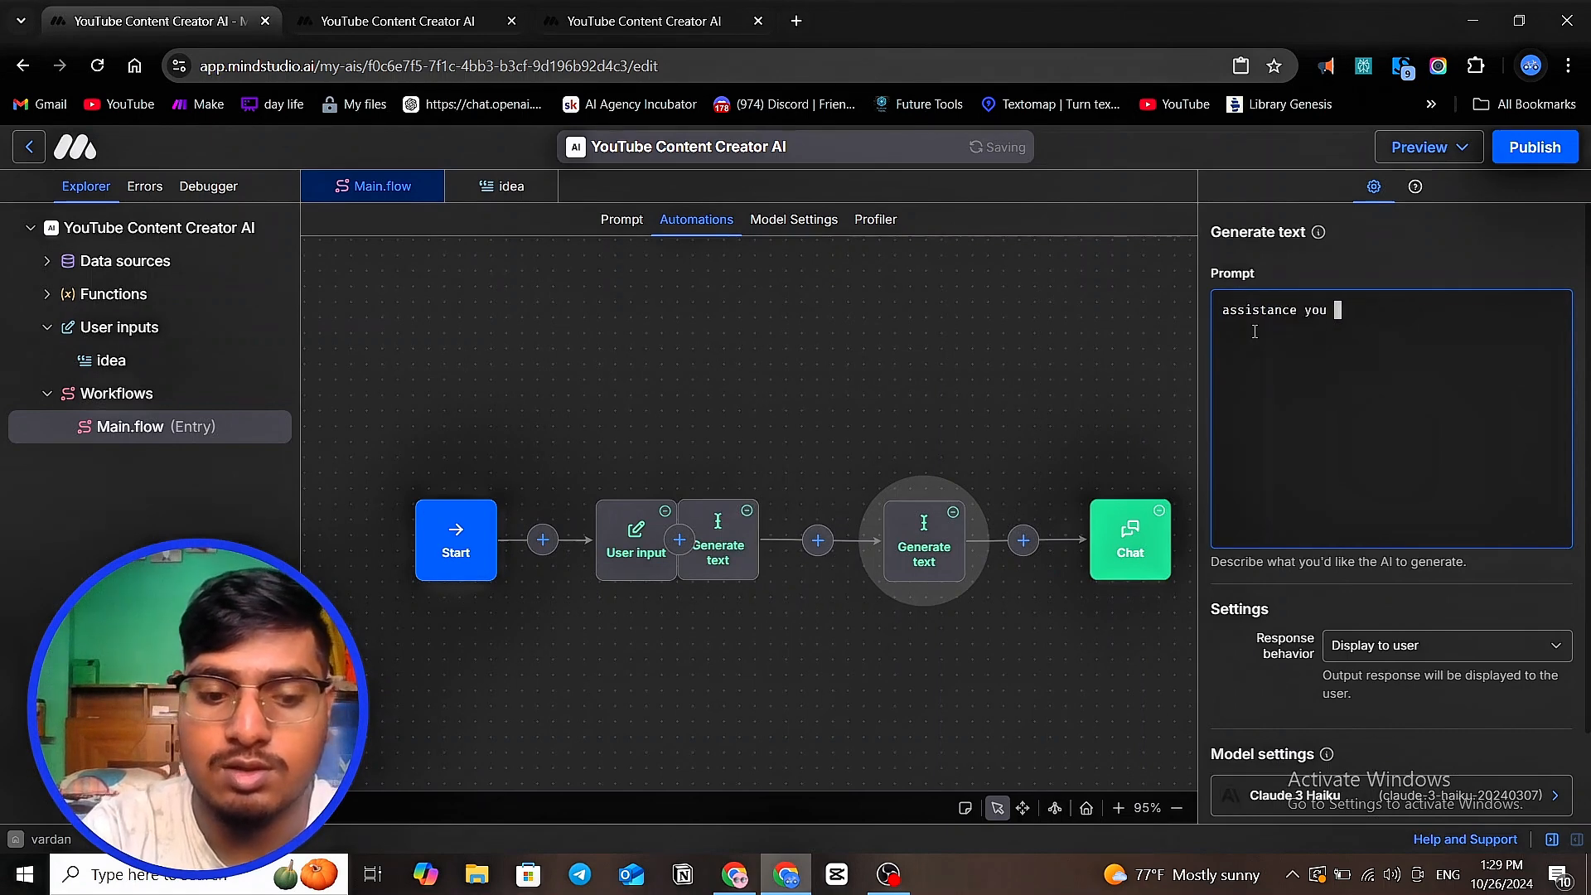
{"action": "type", "text": "have t"}
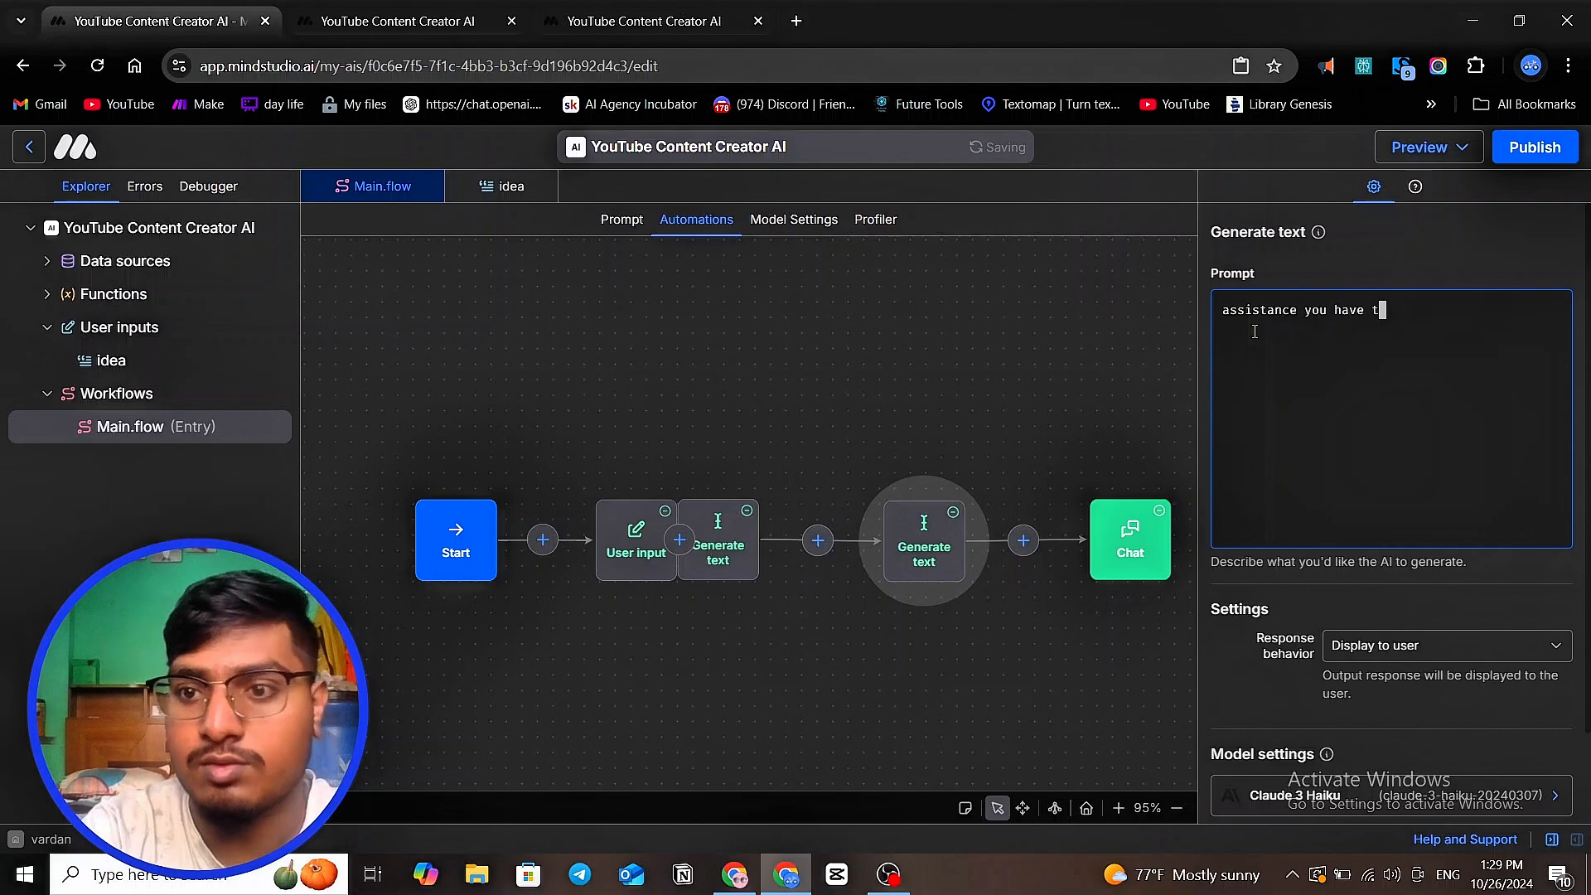
{"action": "type", "text": "o create "}
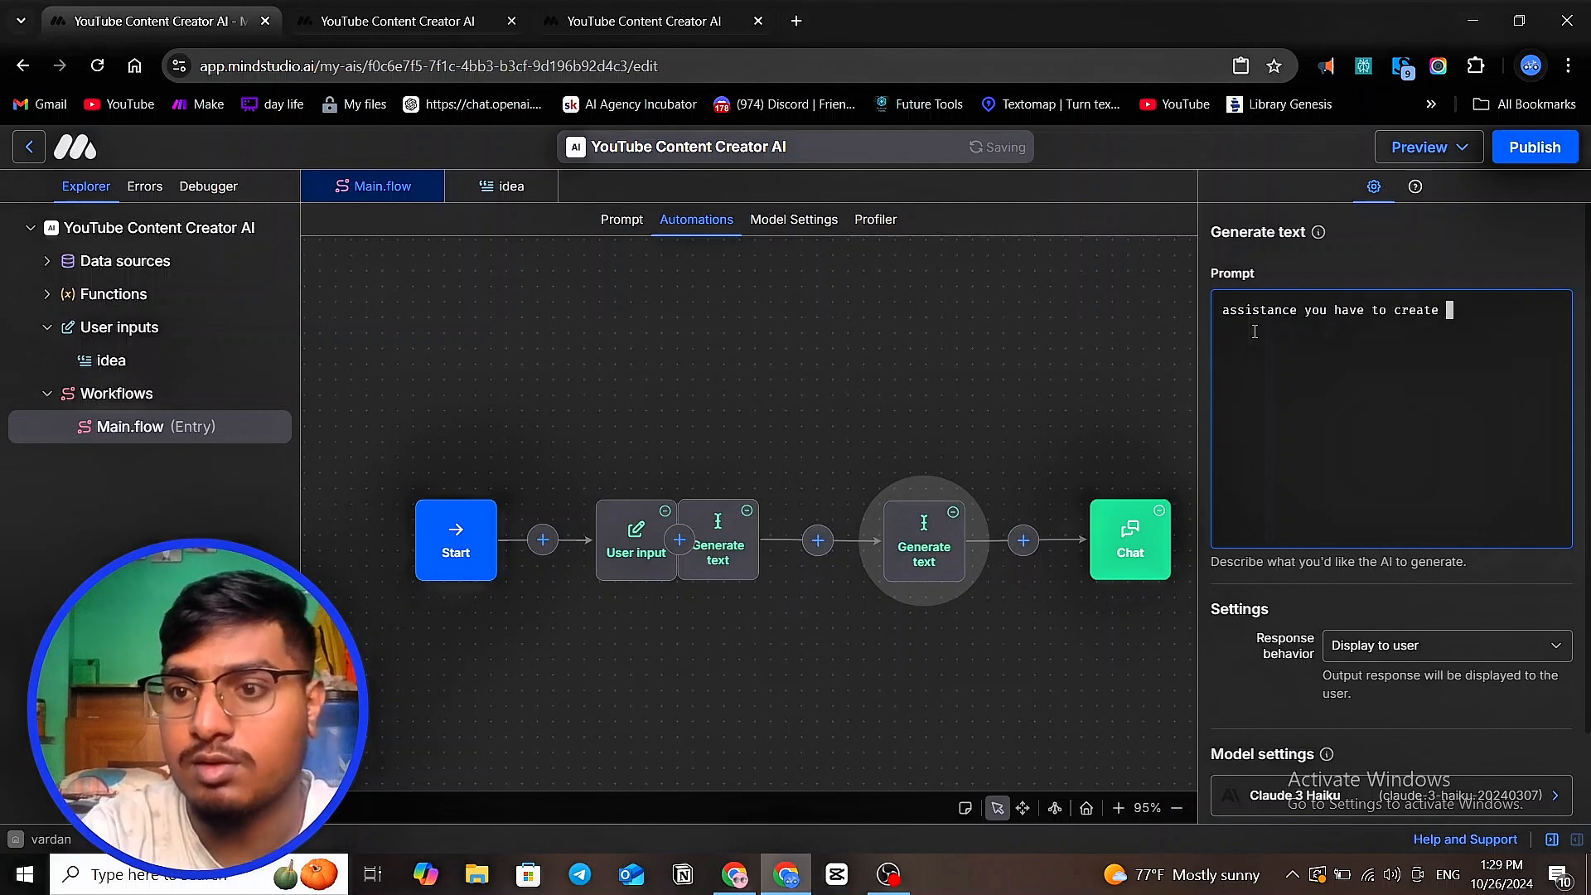
{"action": "type", "text": "di"}
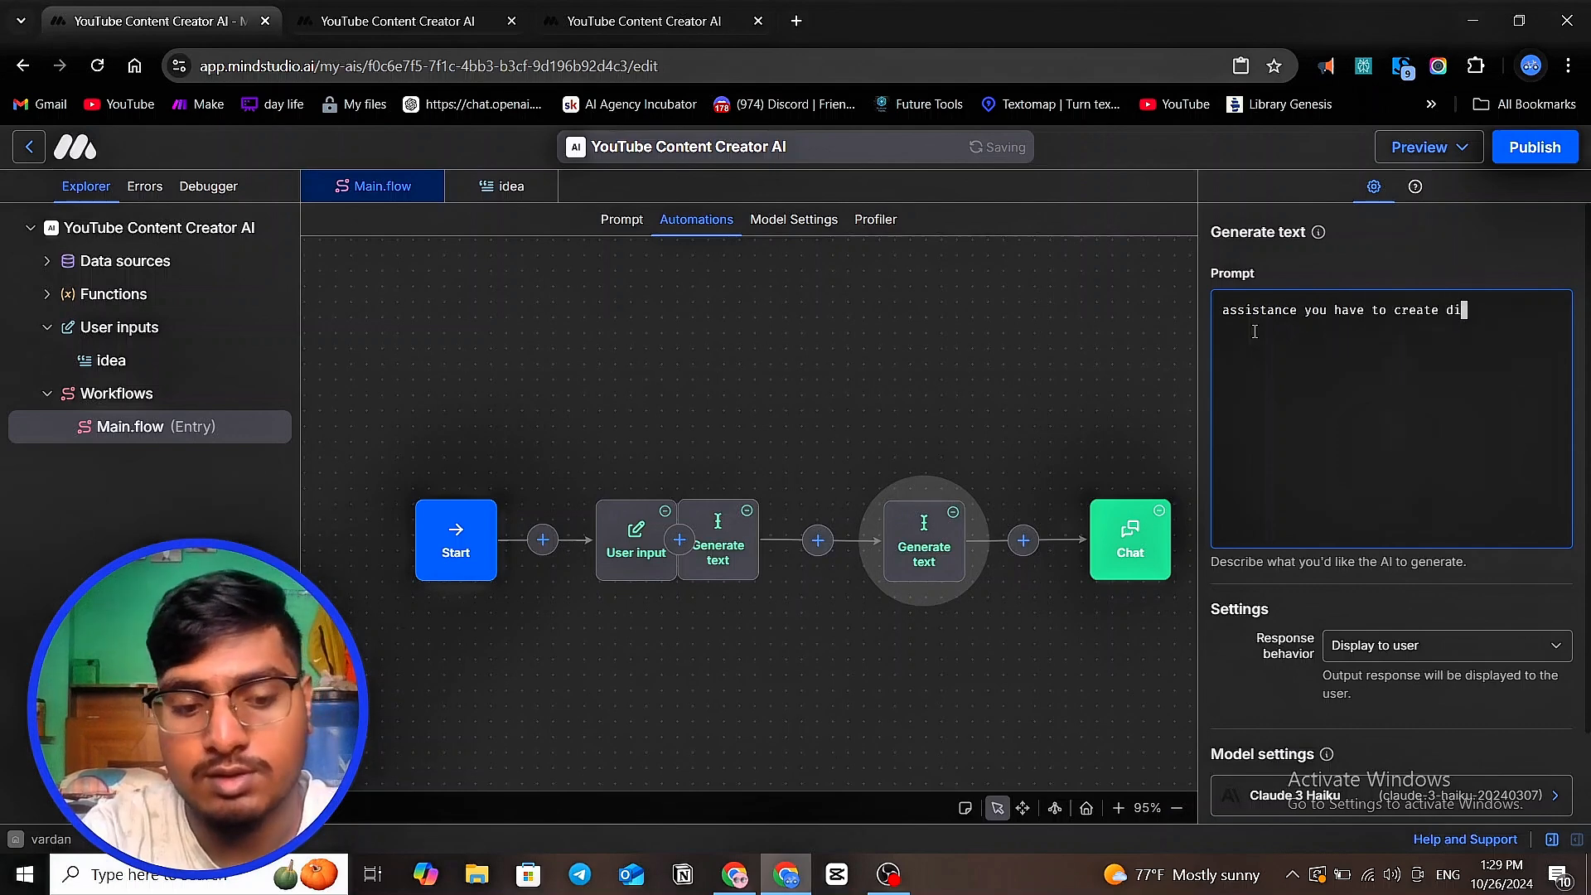
{"action": "type", "text": "scriptiopn"}
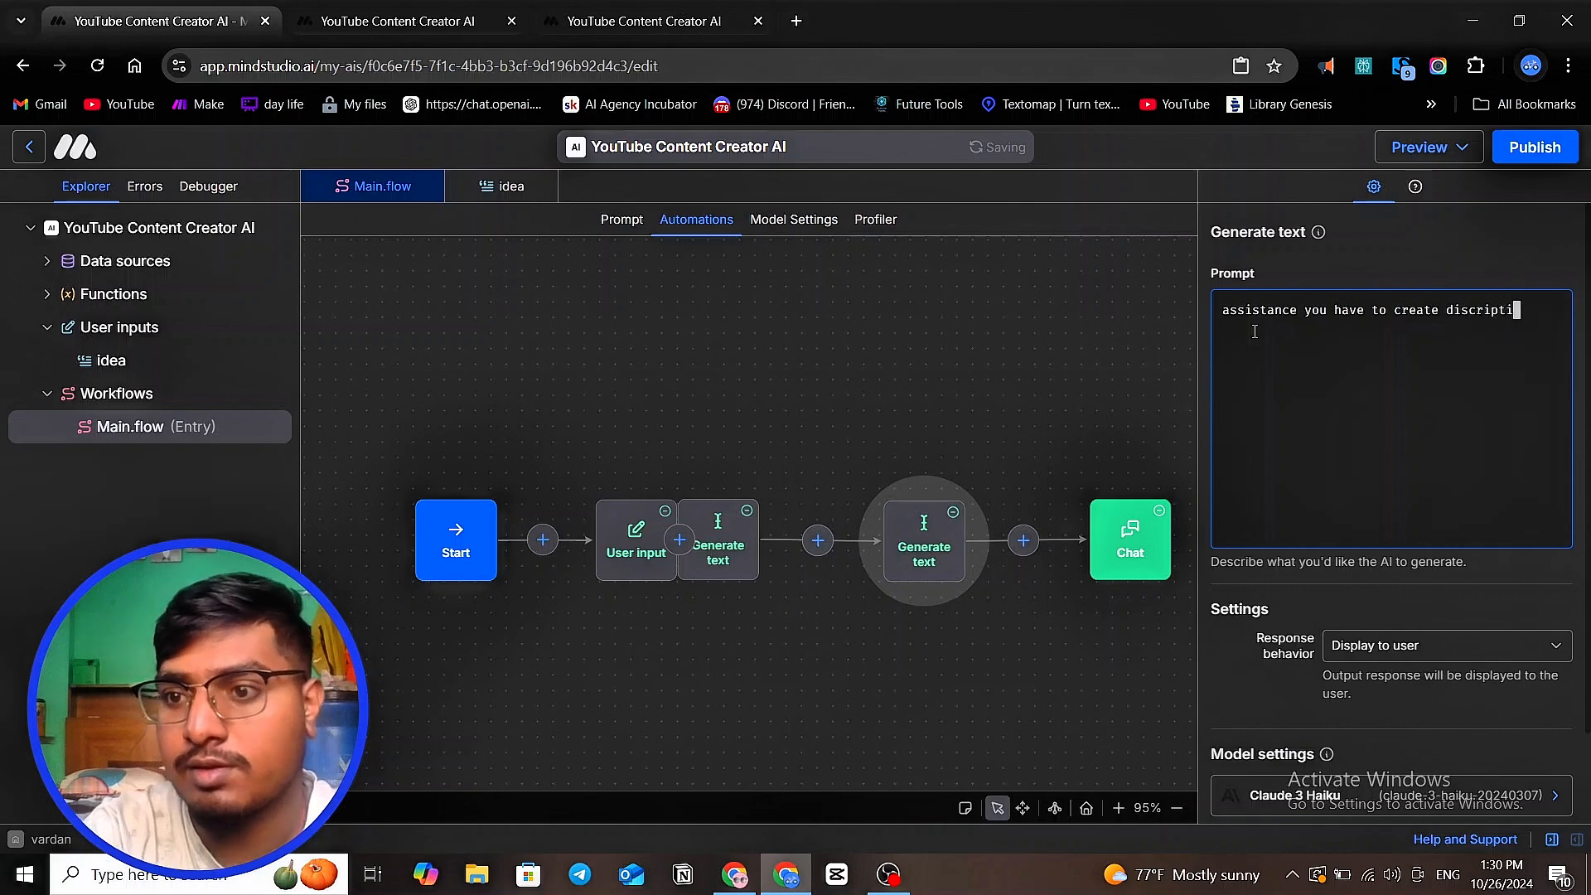
{"action": "key", "text": "BackSpace"}
{"action": "key", "text": "BackSpace"}
{"action": "key", "text": "BackSpace"}
{"action": "key", "text": "BackSpace"}
{"action": "type", "text": "on "}
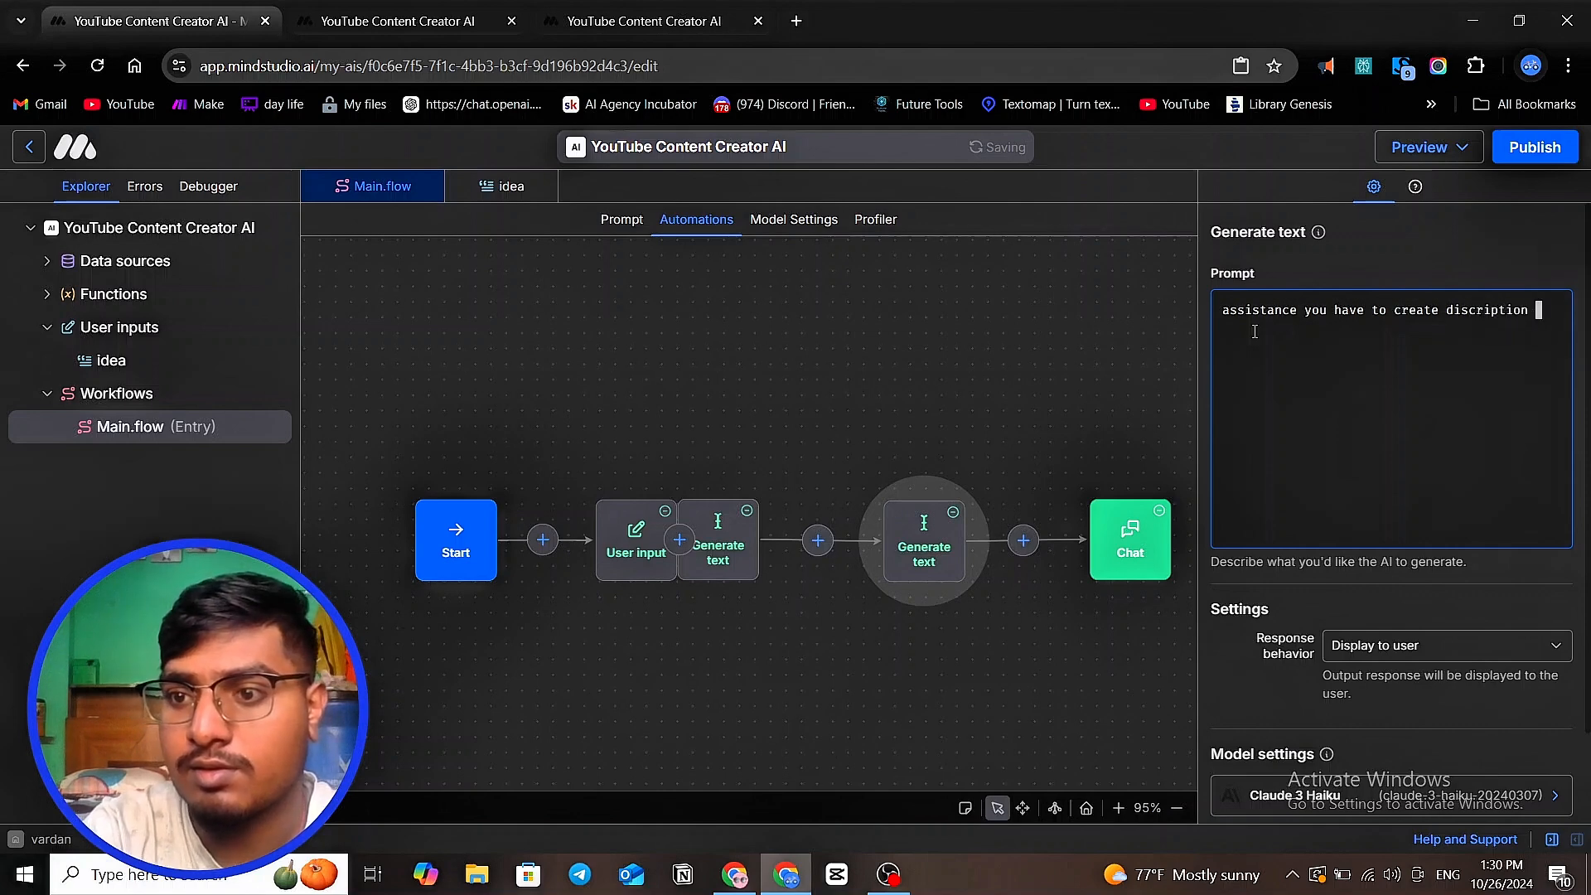
{"action": "type", "text": "for my "}
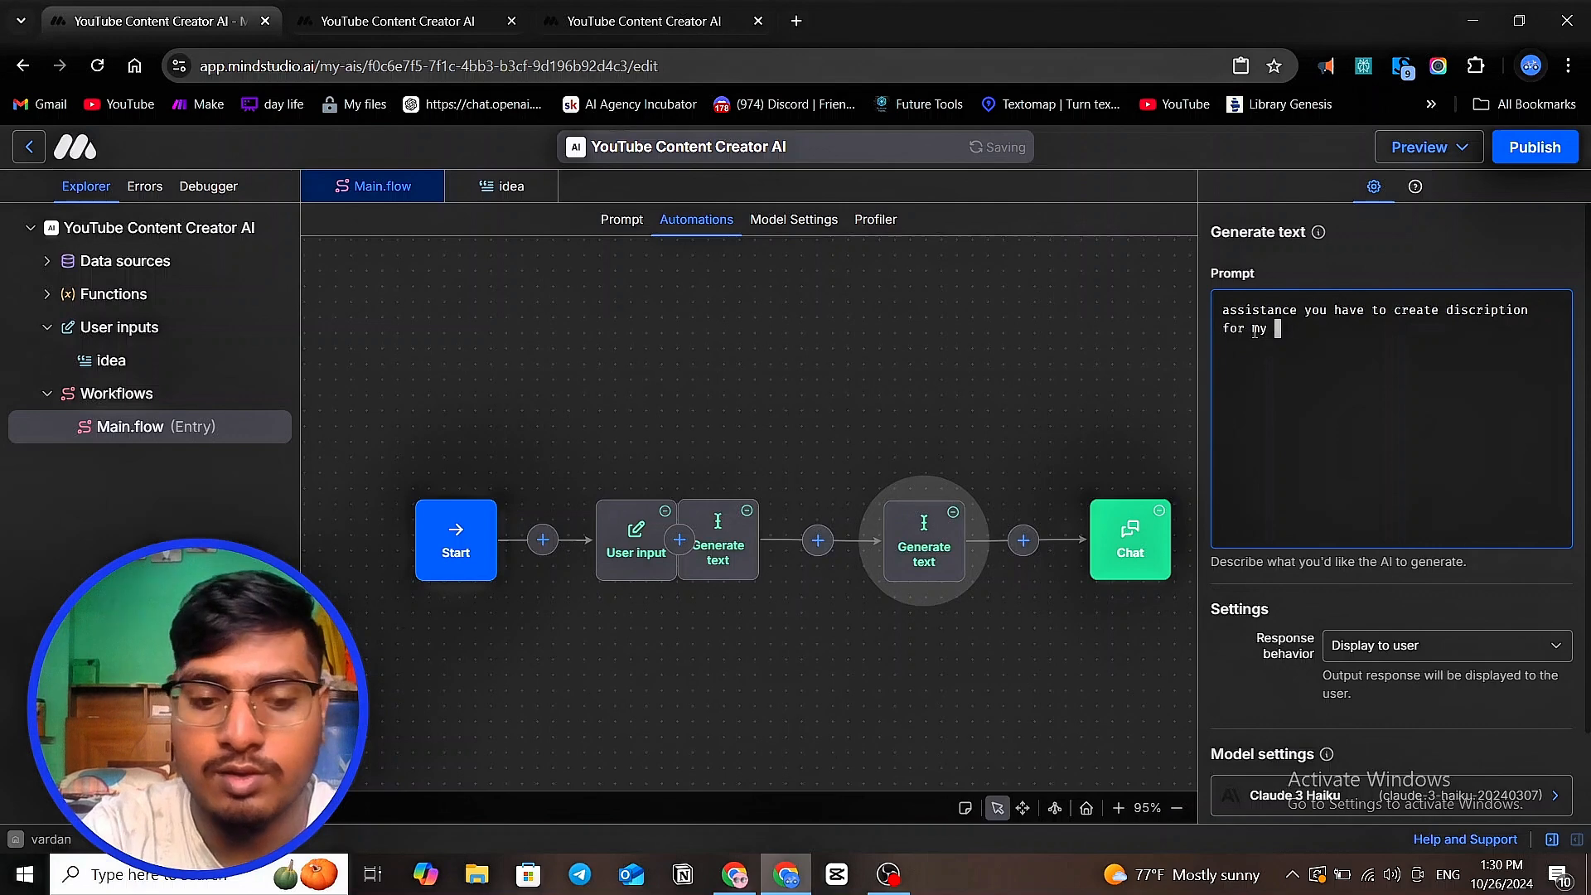
{"action": "type", "text": "youtube "}
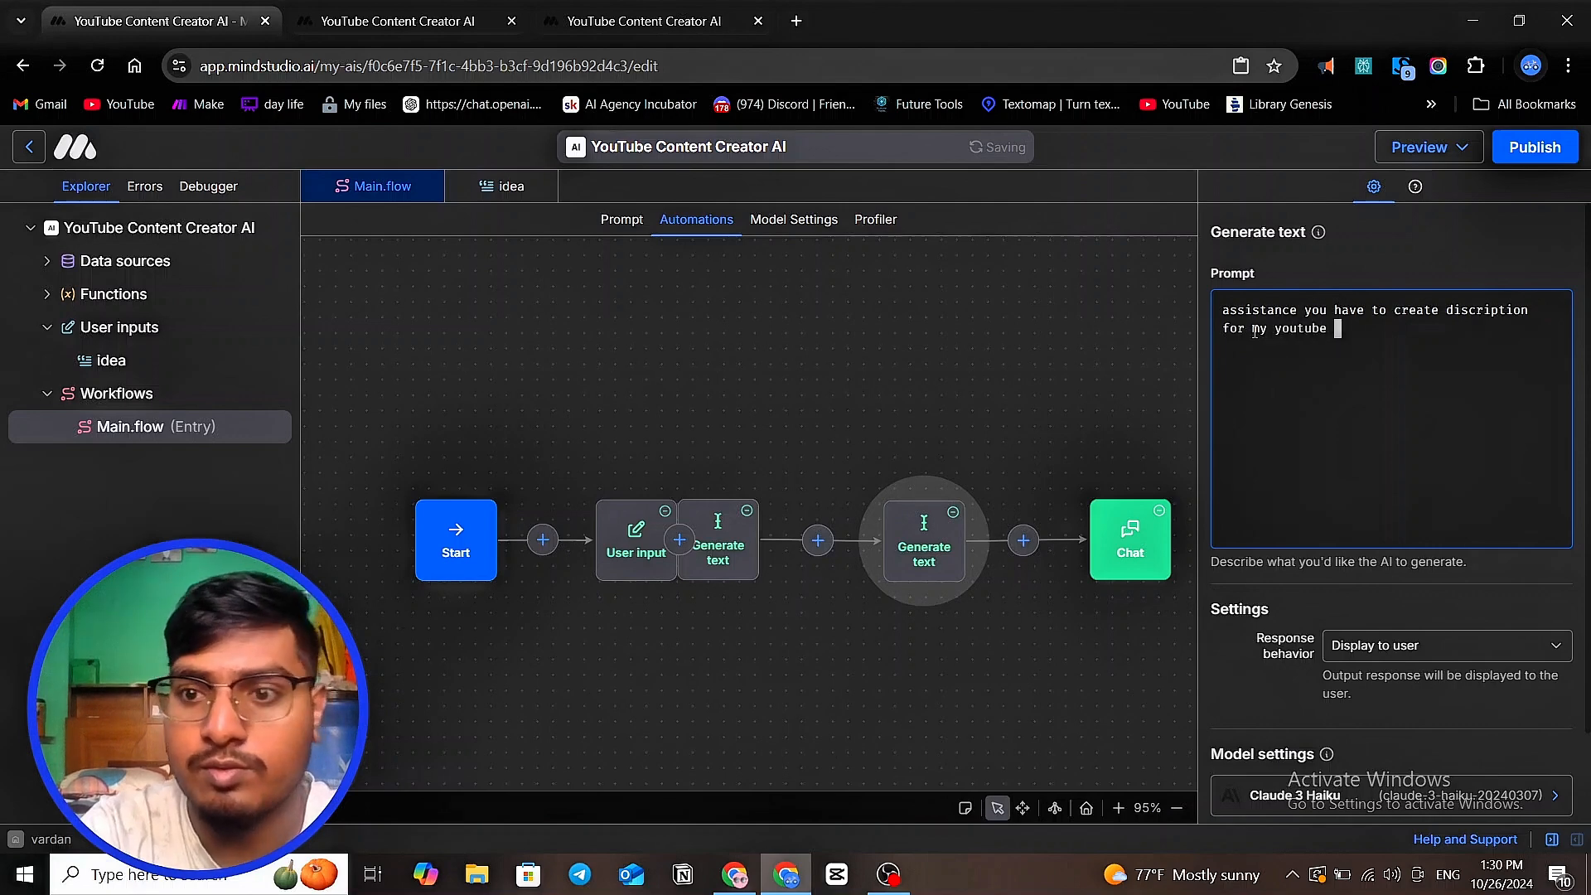
{"action": "type", "text": "vedio "}
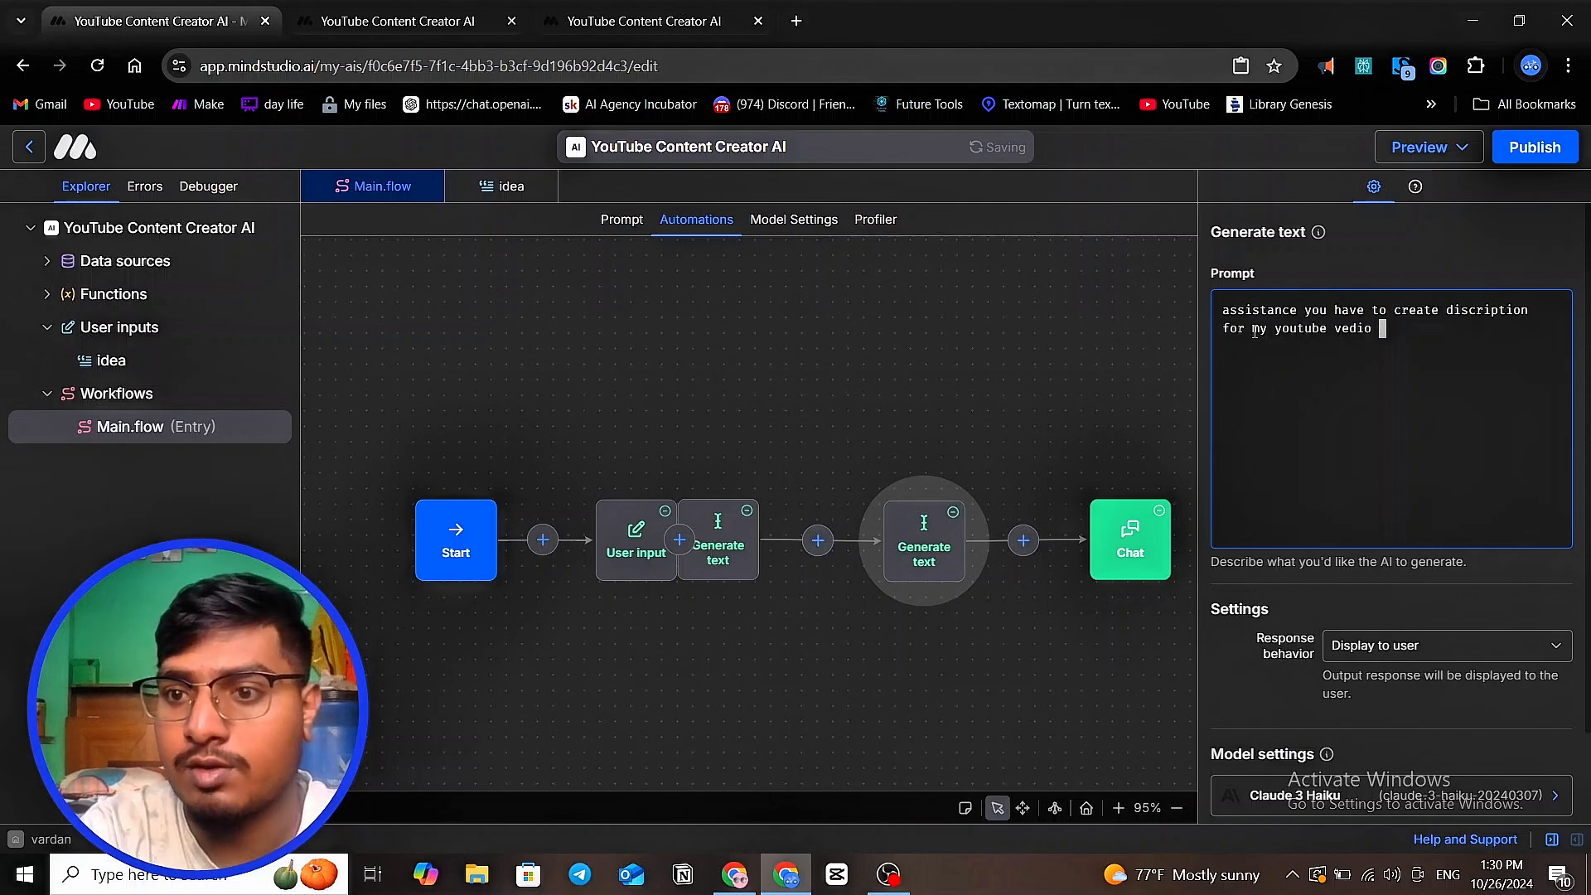
{"action": "type", "text": "ob"}
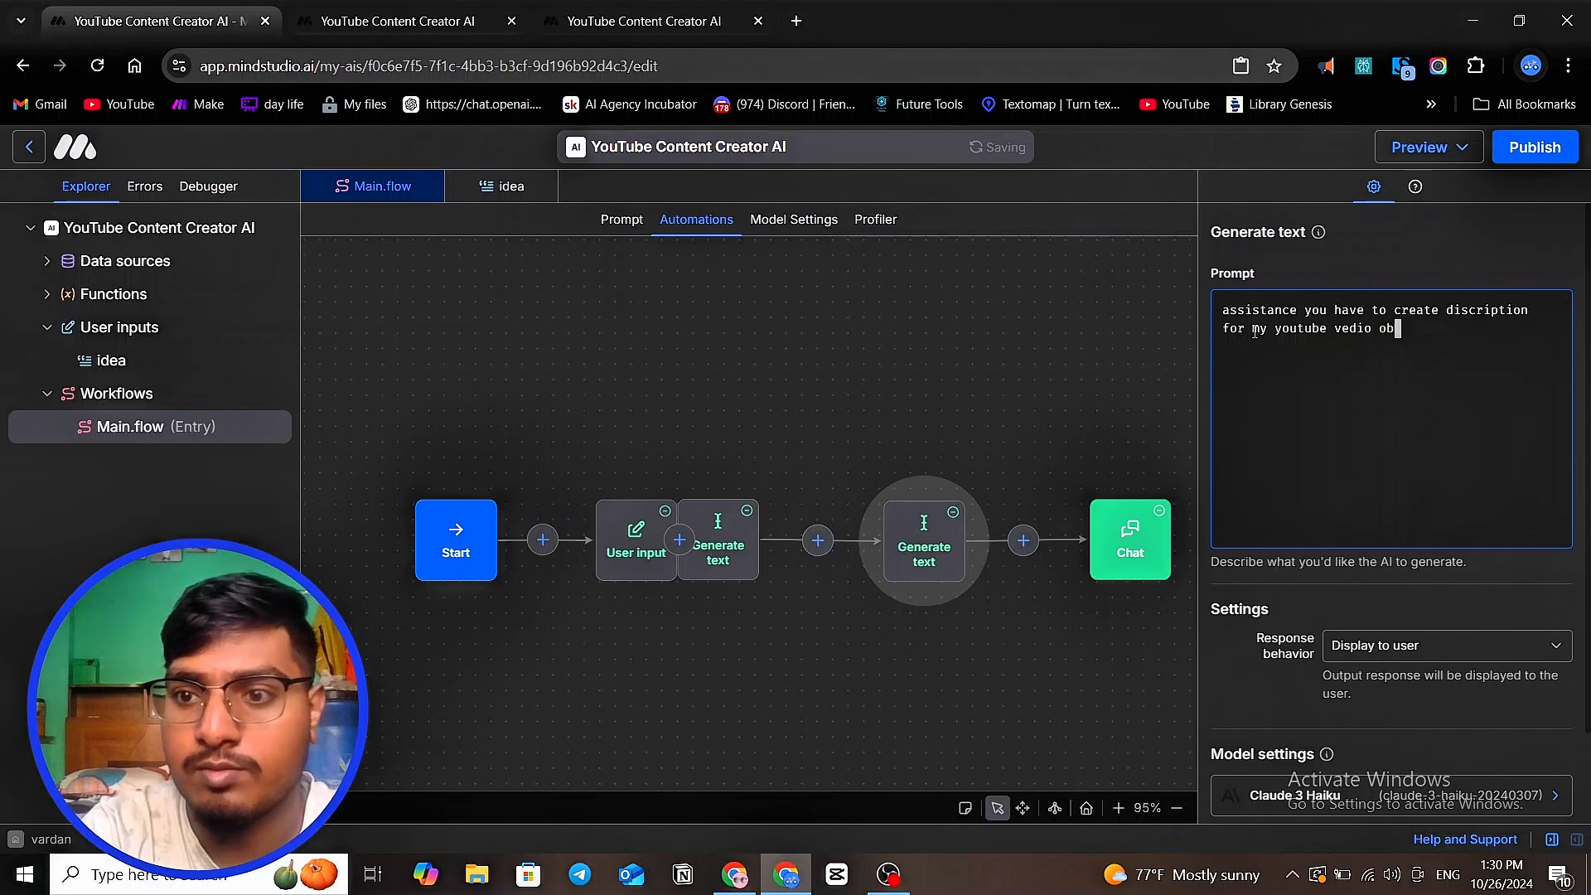
{"action": "key", "text": "BackSpace"}
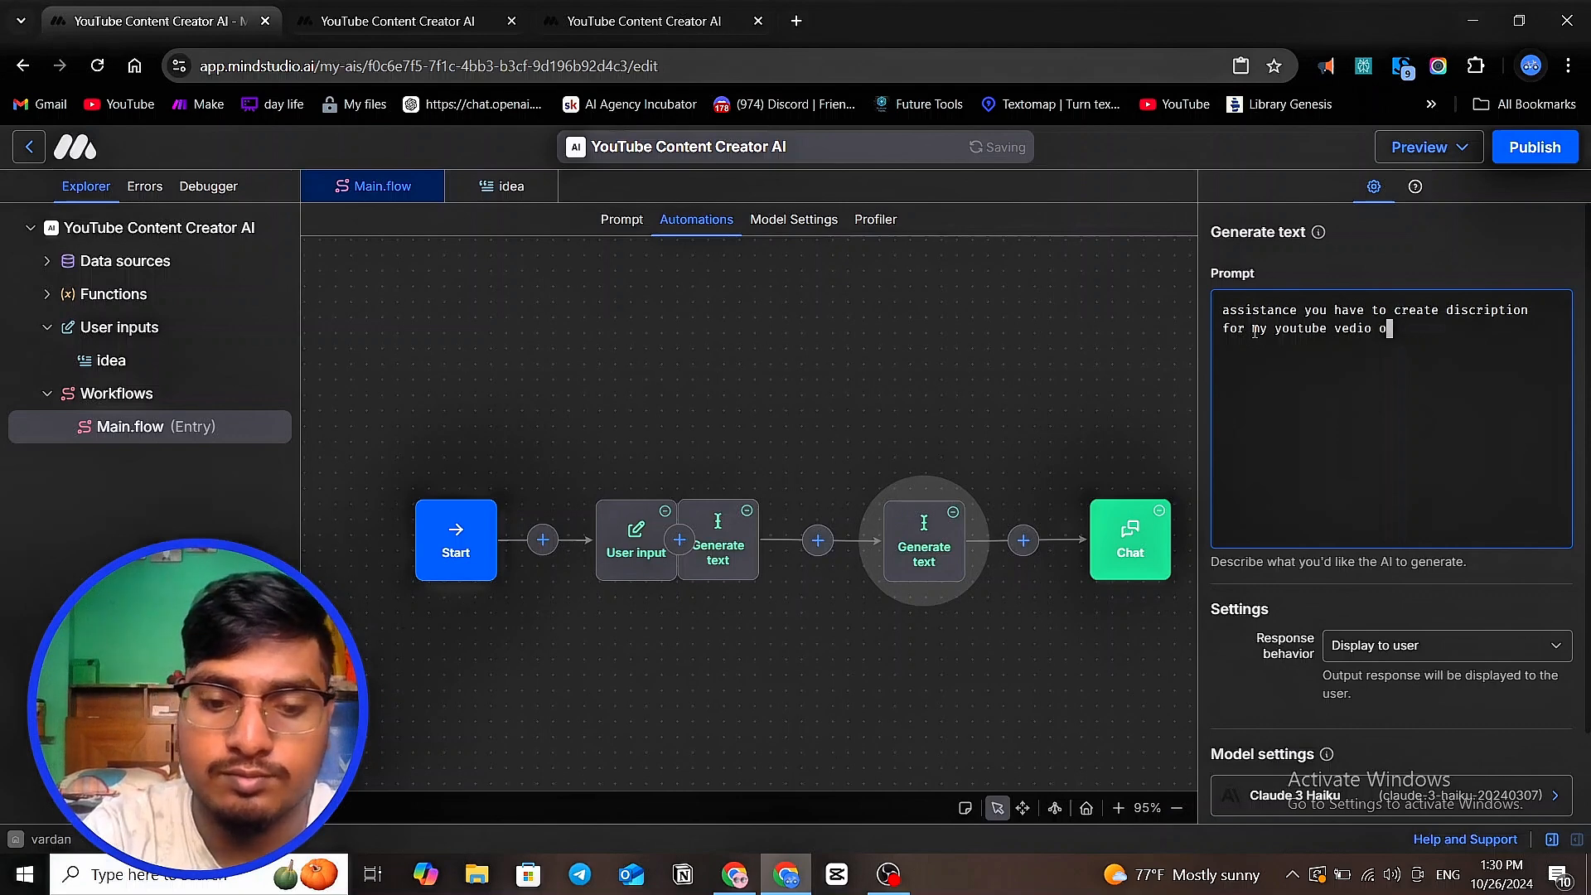
{"action": "type", "text": "n"}
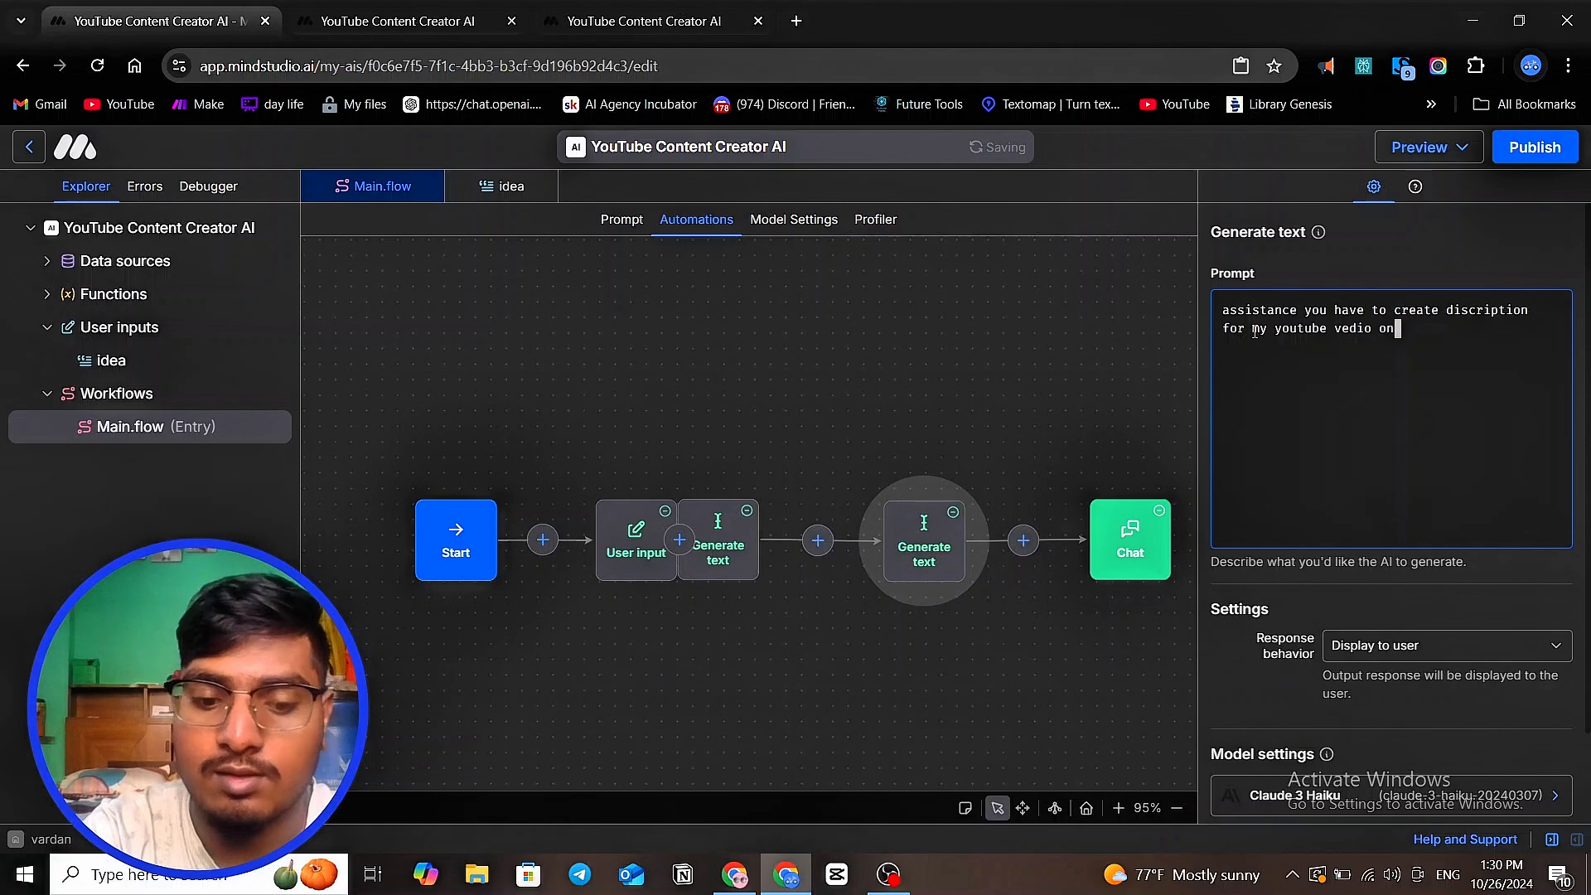
{"action": "type", "text": " the base "}
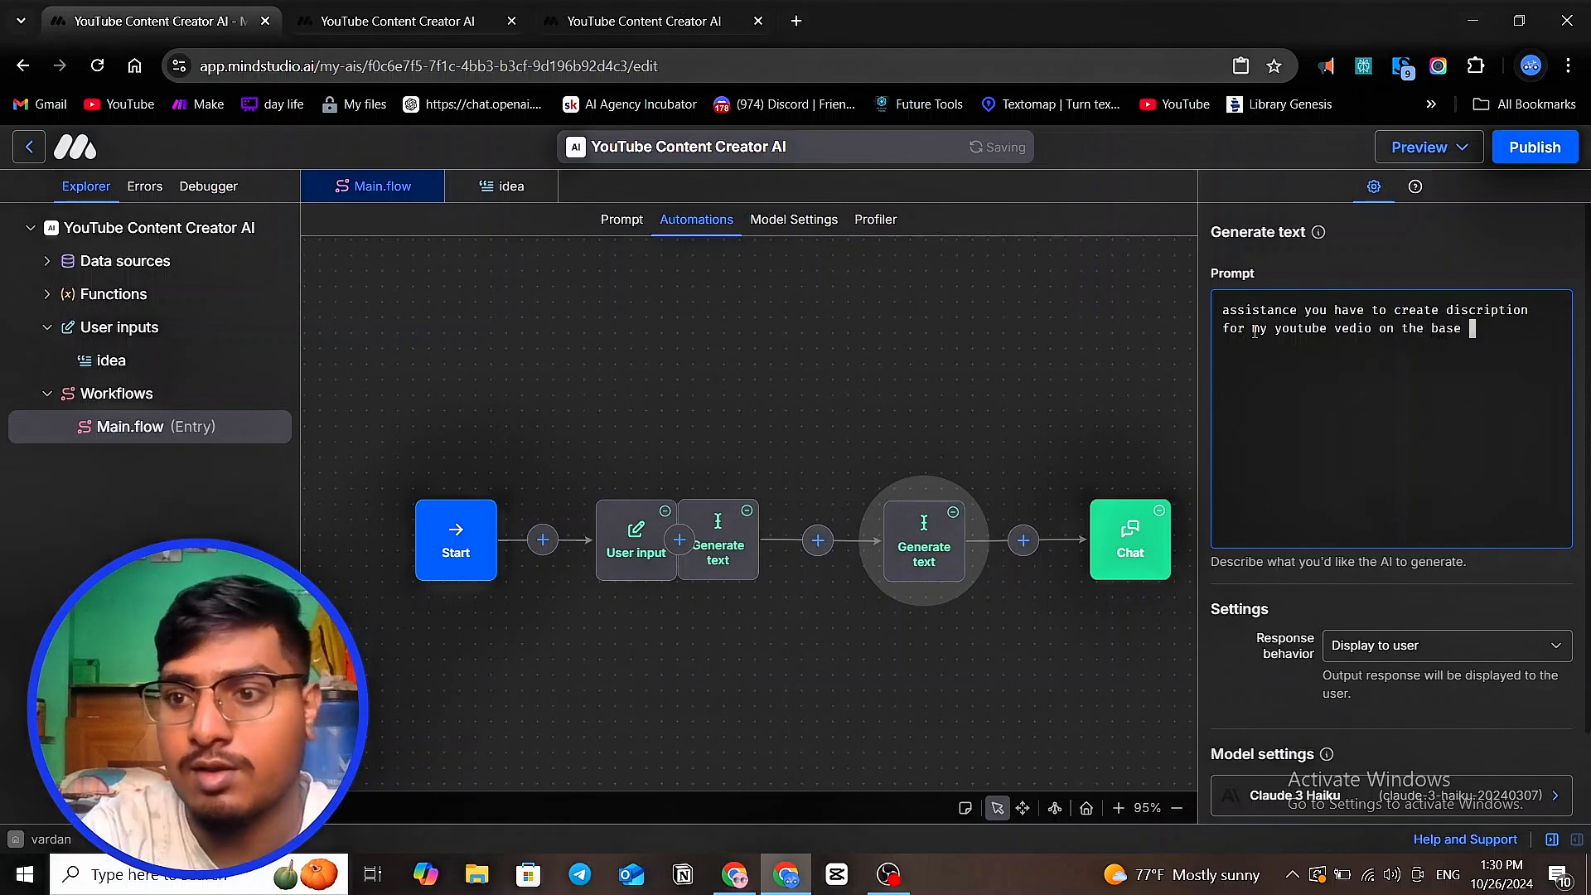
{"action": "type", "text": "of {{idea"}
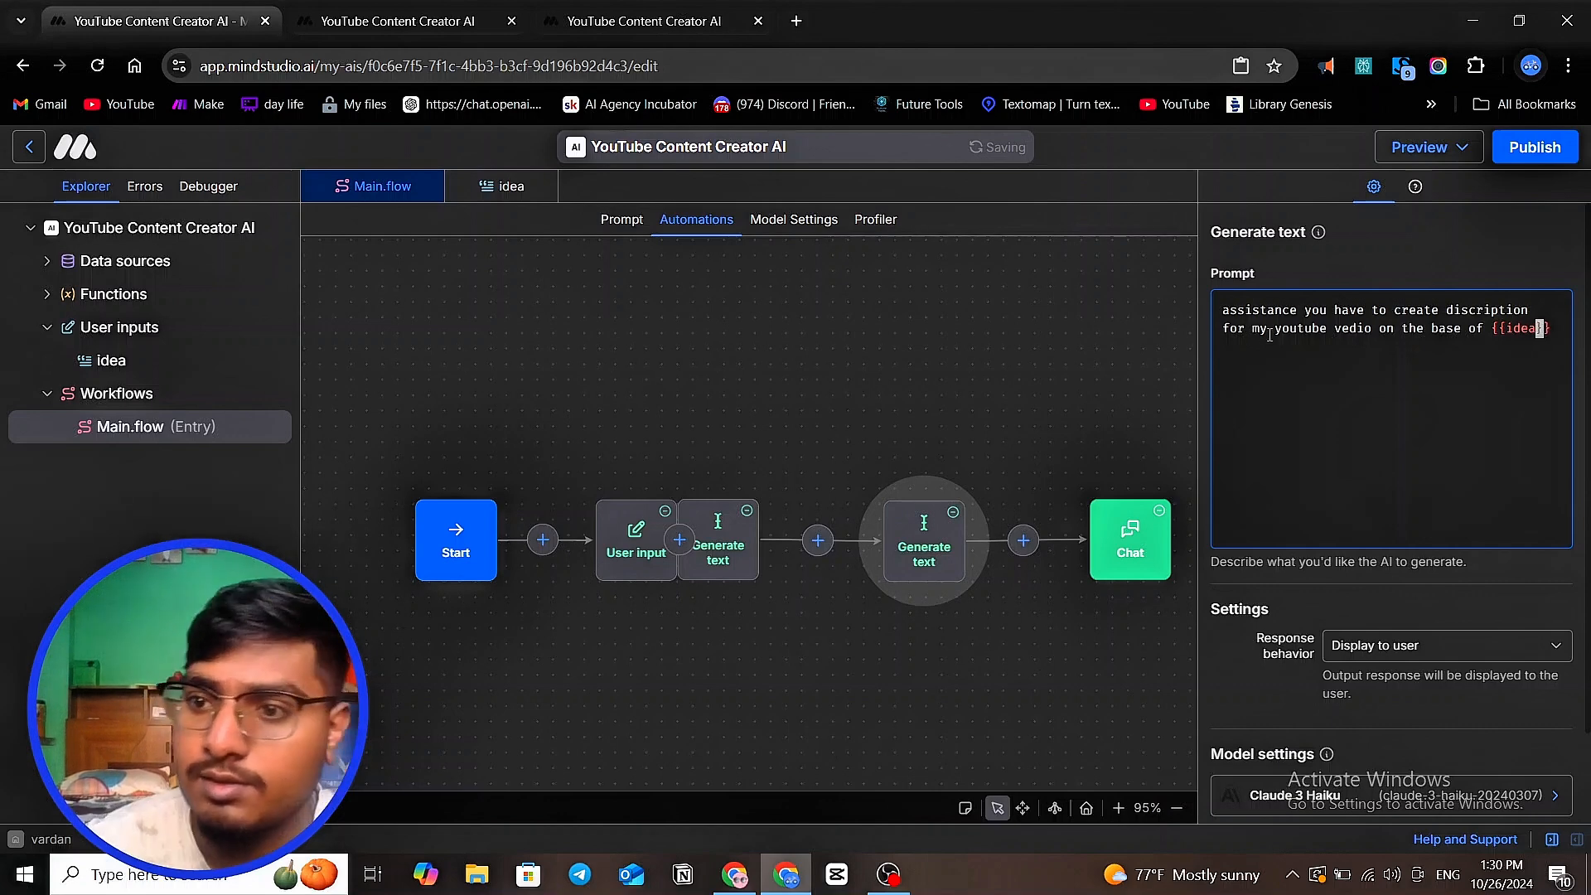
{"action": "left_click", "coordinate": [1432, 449]}
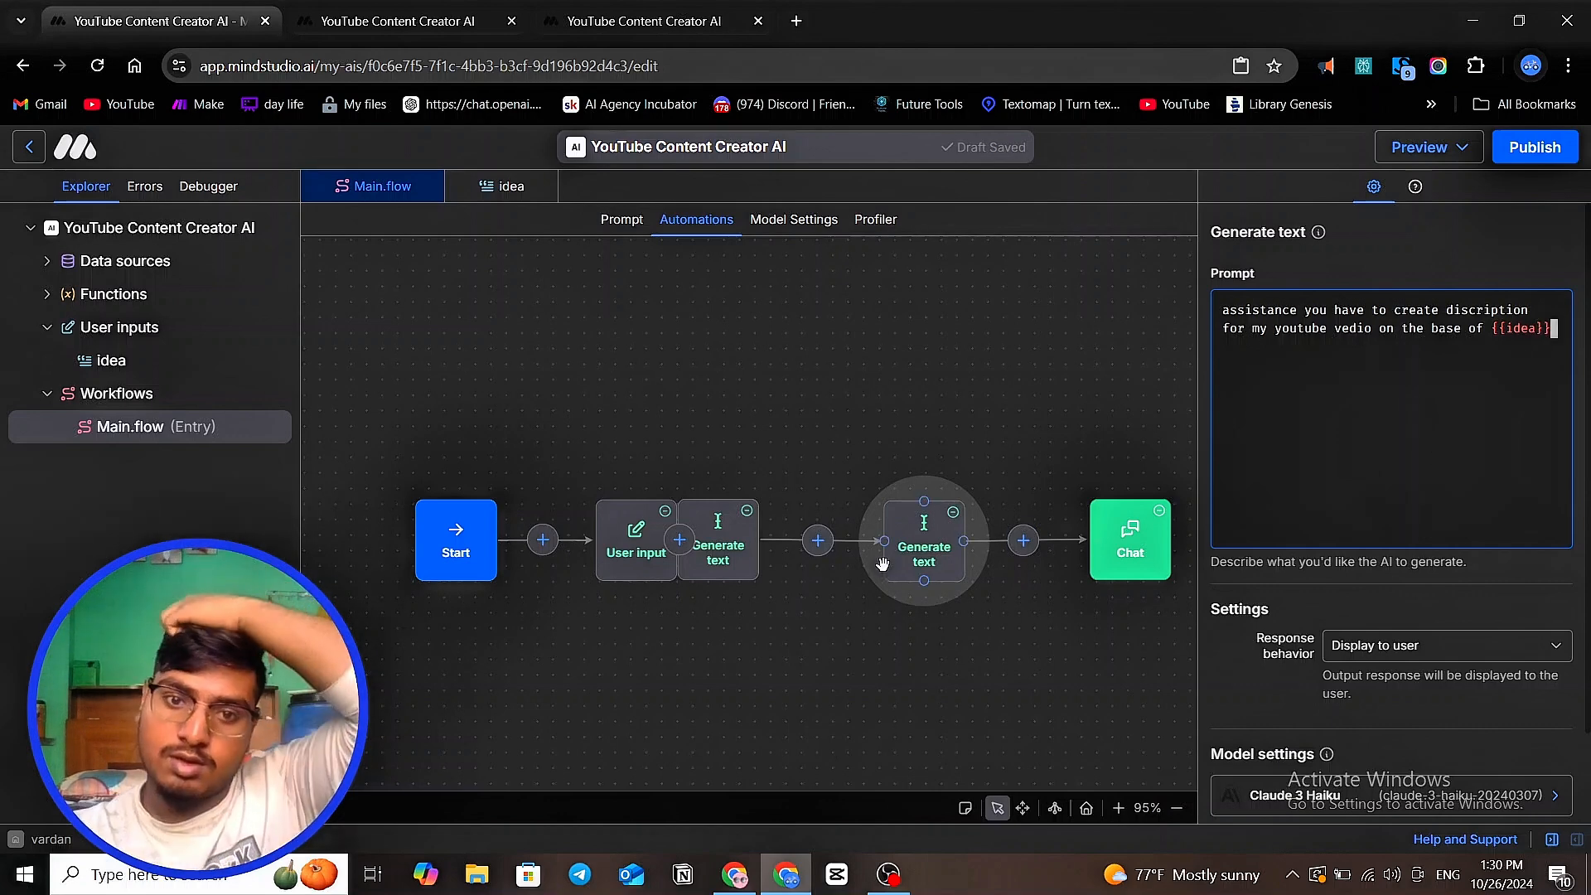
- Auto-arrange all workflow blocks from Start to Chat horizontally so that they form one evenly spaced row
{"action": "left_click", "coordinate": [750, 563]}
{"action": "left_click_drag", "start_coordinate": [749, 563], "coordinate": [758, 563]}
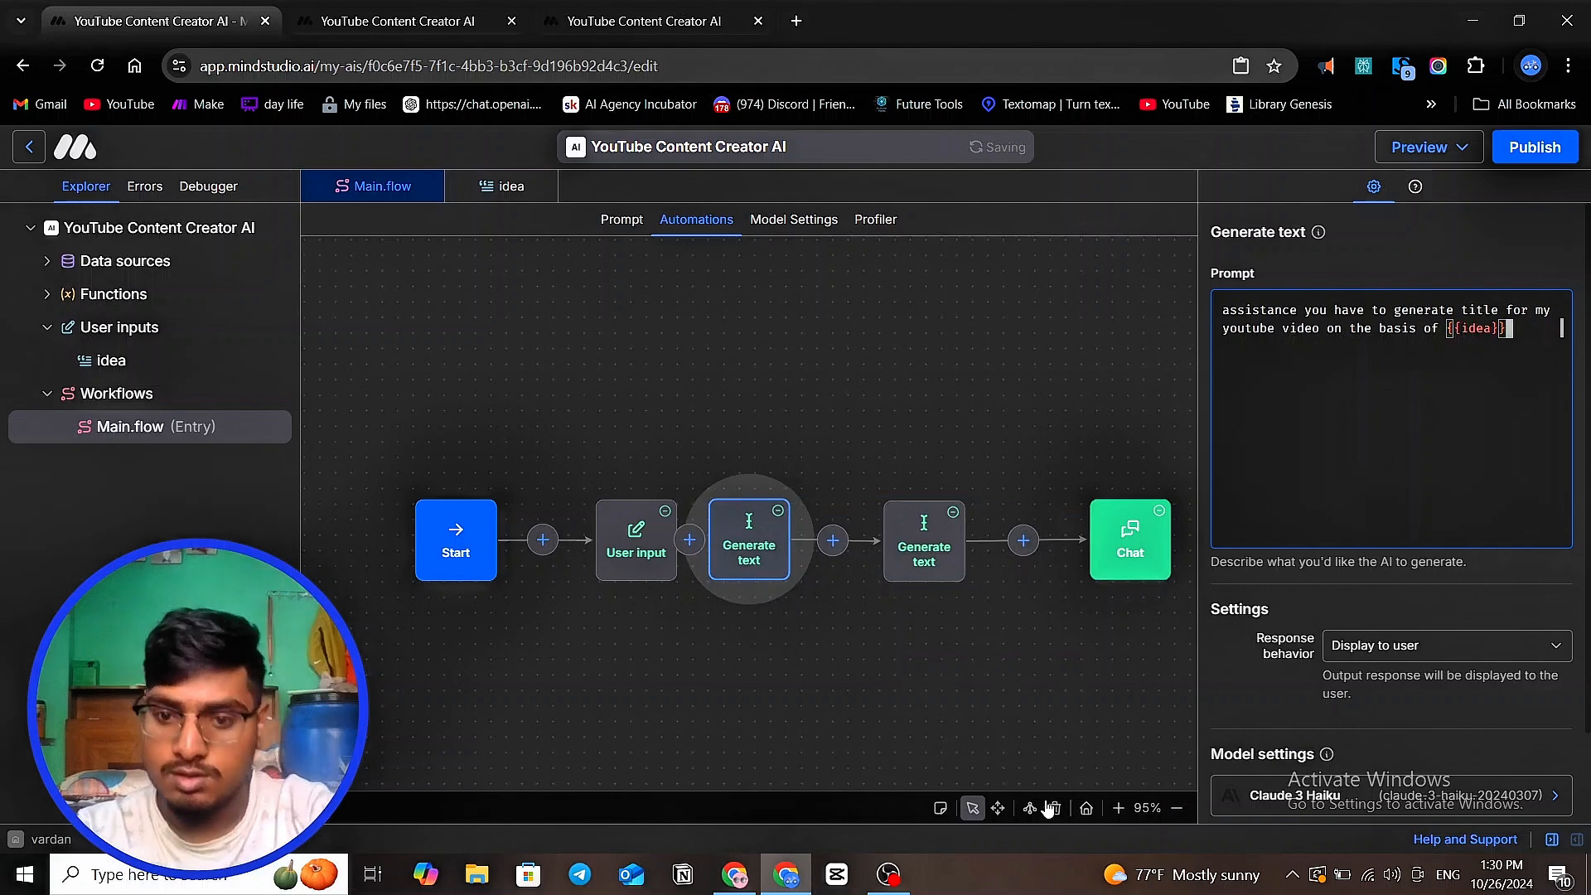
{"action": "scroll", "coordinate": [840, 680], "scroll_direction": "right", "scroll_amount": 1}
{"action": "scroll", "coordinate": [840, 679], "scroll_direction": "right", "scroll_amount": 1}
{"action": "scroll", "coordinate": [840, 679], "scroll_direction": "down", "scroll_amount": 3}
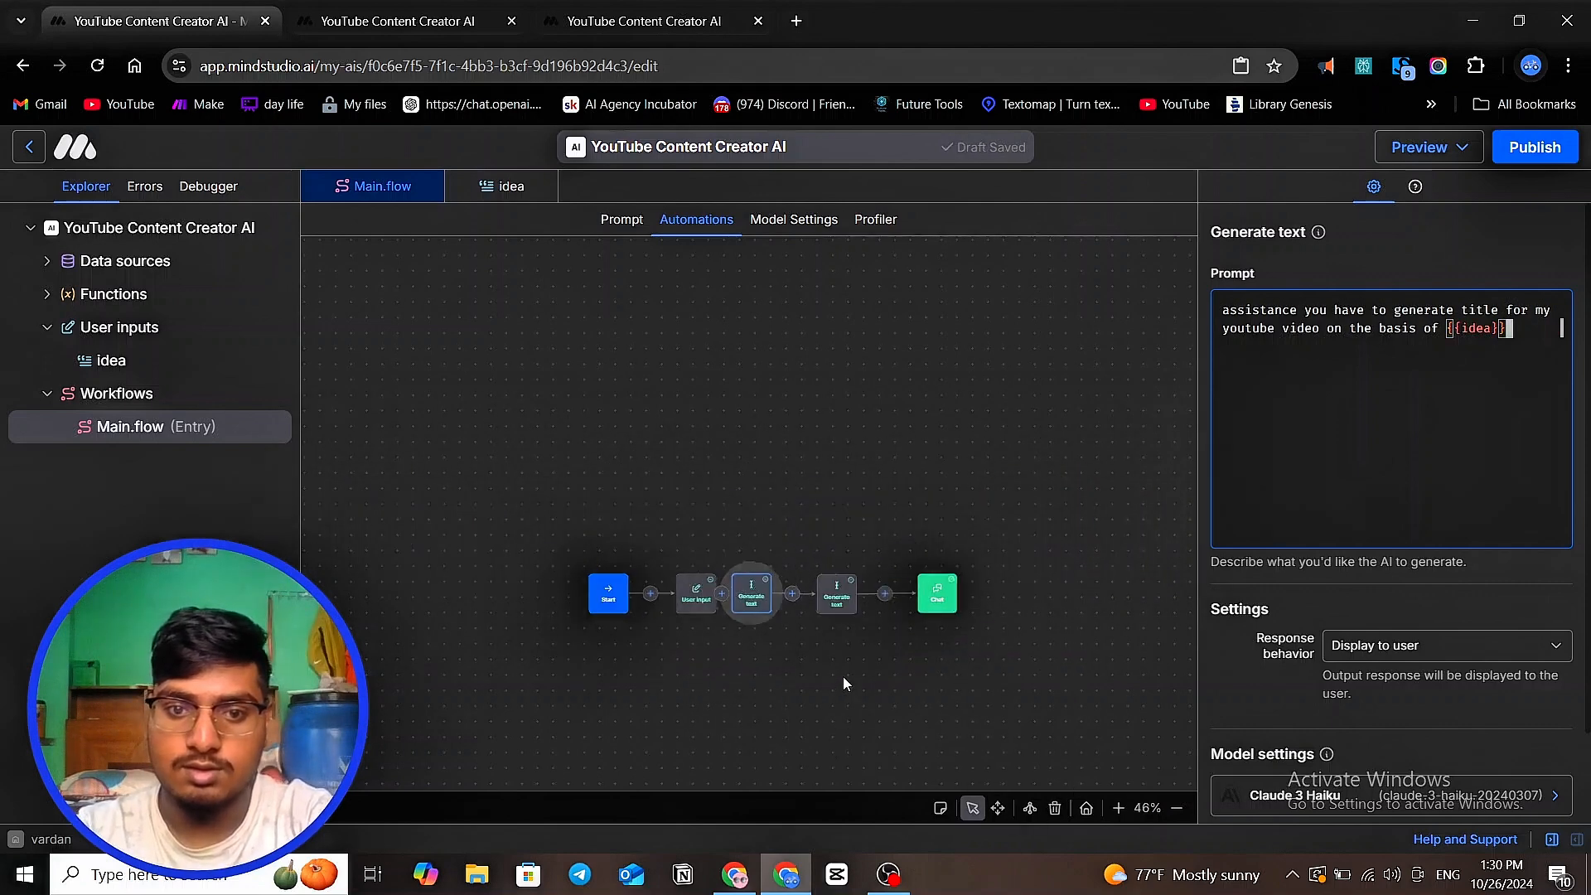
{"action": "scroll", "coordinate": [842, 676], "scroll_direction": "up", "scroll_amount": 4}
{"action": "scroll", "coordinate": [893, 637], "scroll_direction": "down", "scroll_amount": 3}
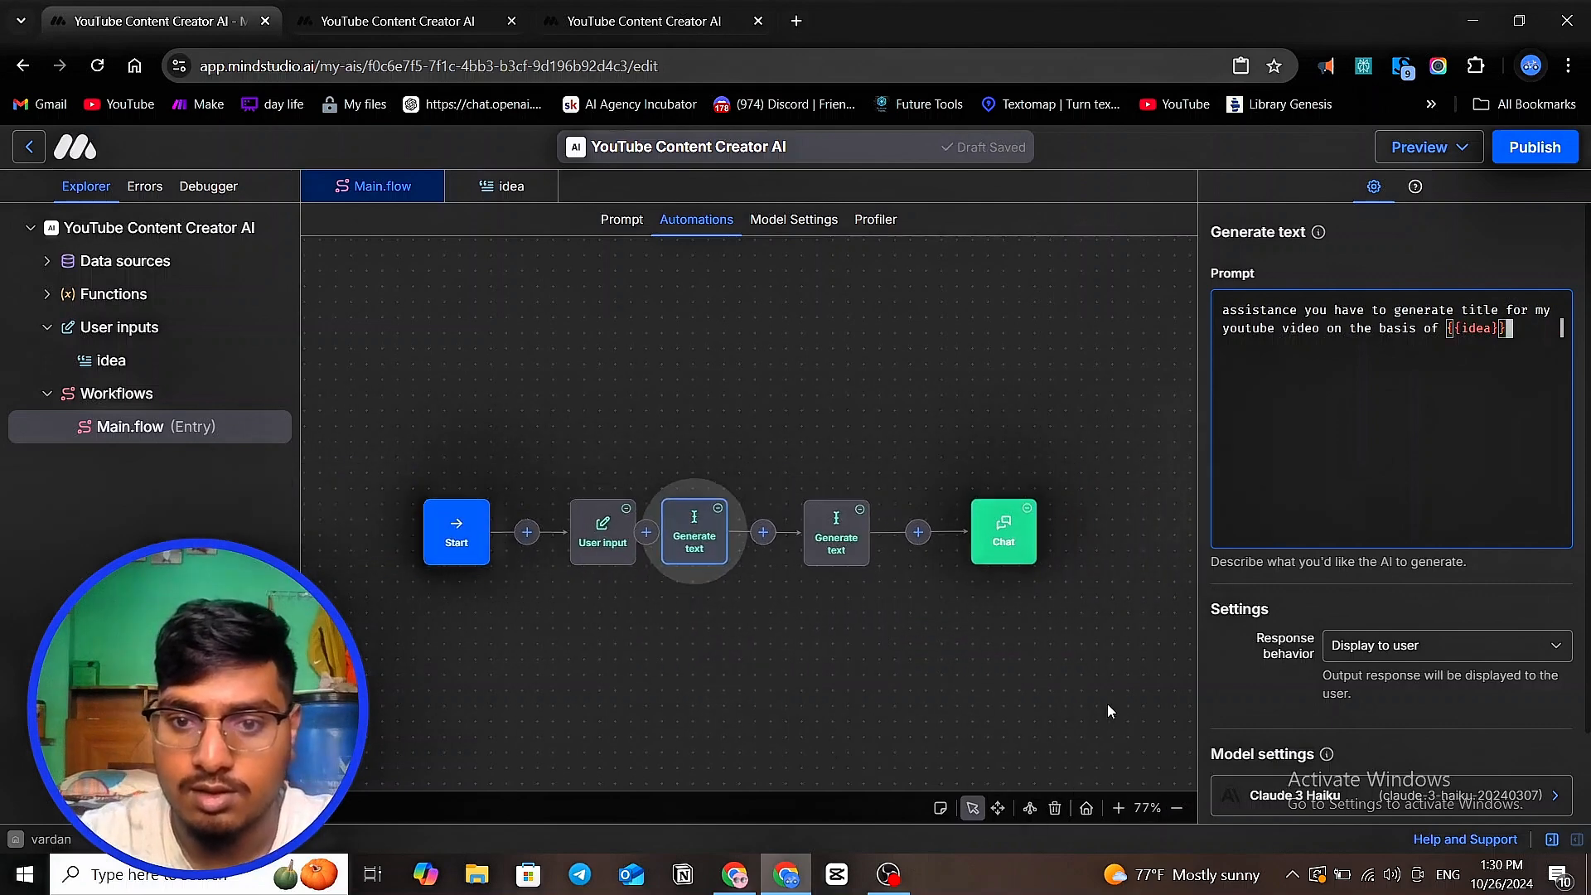
{"action": "left_click_drag", "start_coordinate": [1107, 703], "coordinate": [295, 408]}
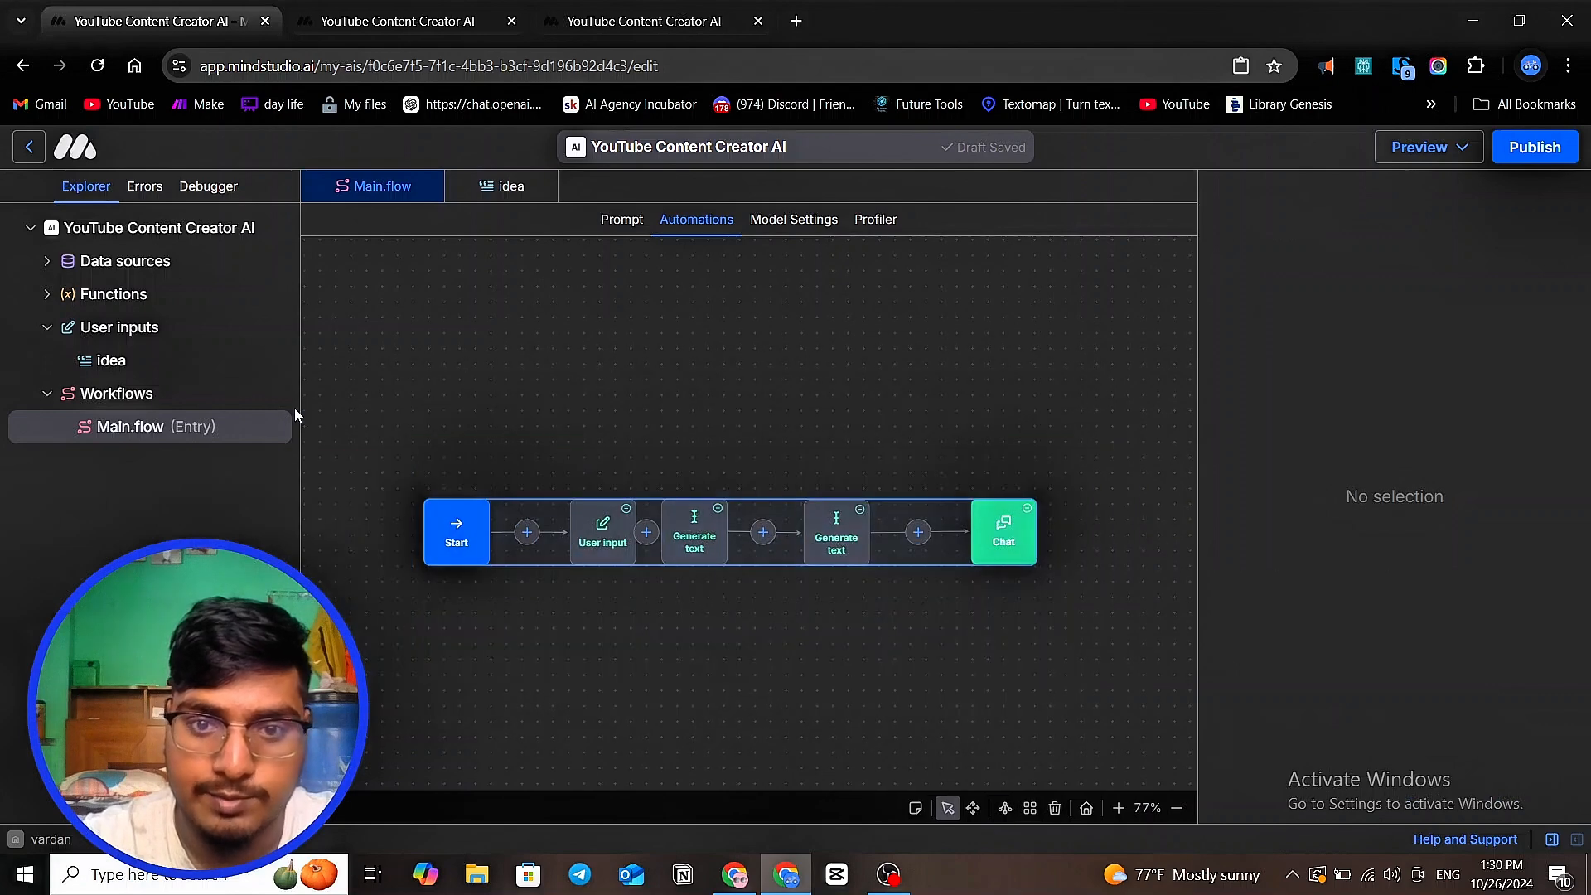
{"action": "right_click", "coordinate": [1006, 806]}
{"action": "left_click", "coordinate": [1004, 809]}
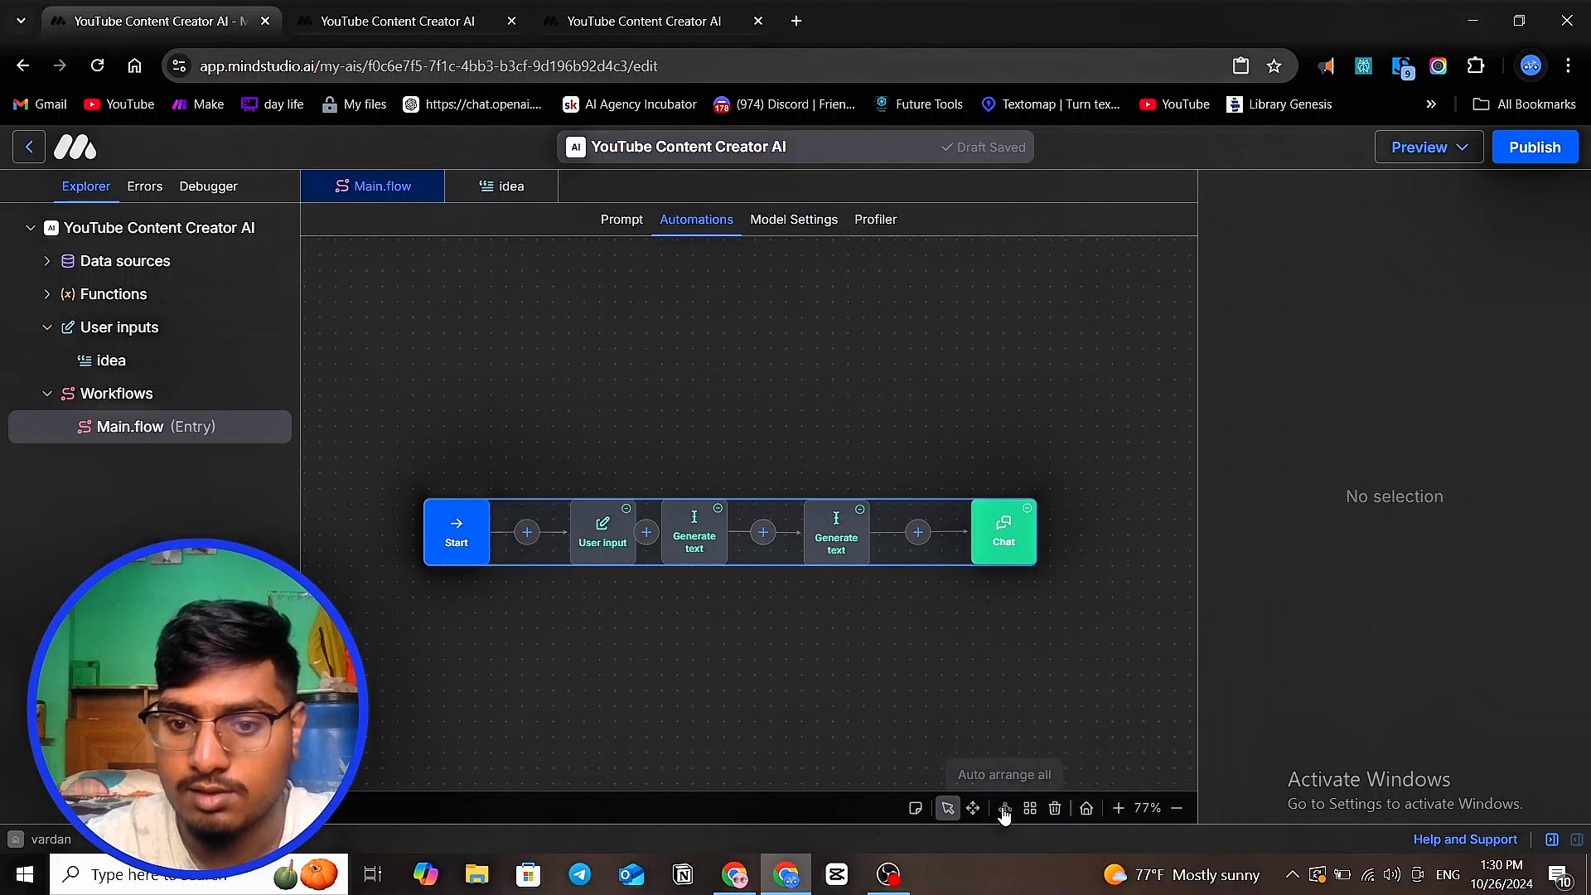
{"action": "mouse_move", "coordinate": [1030, 810]}
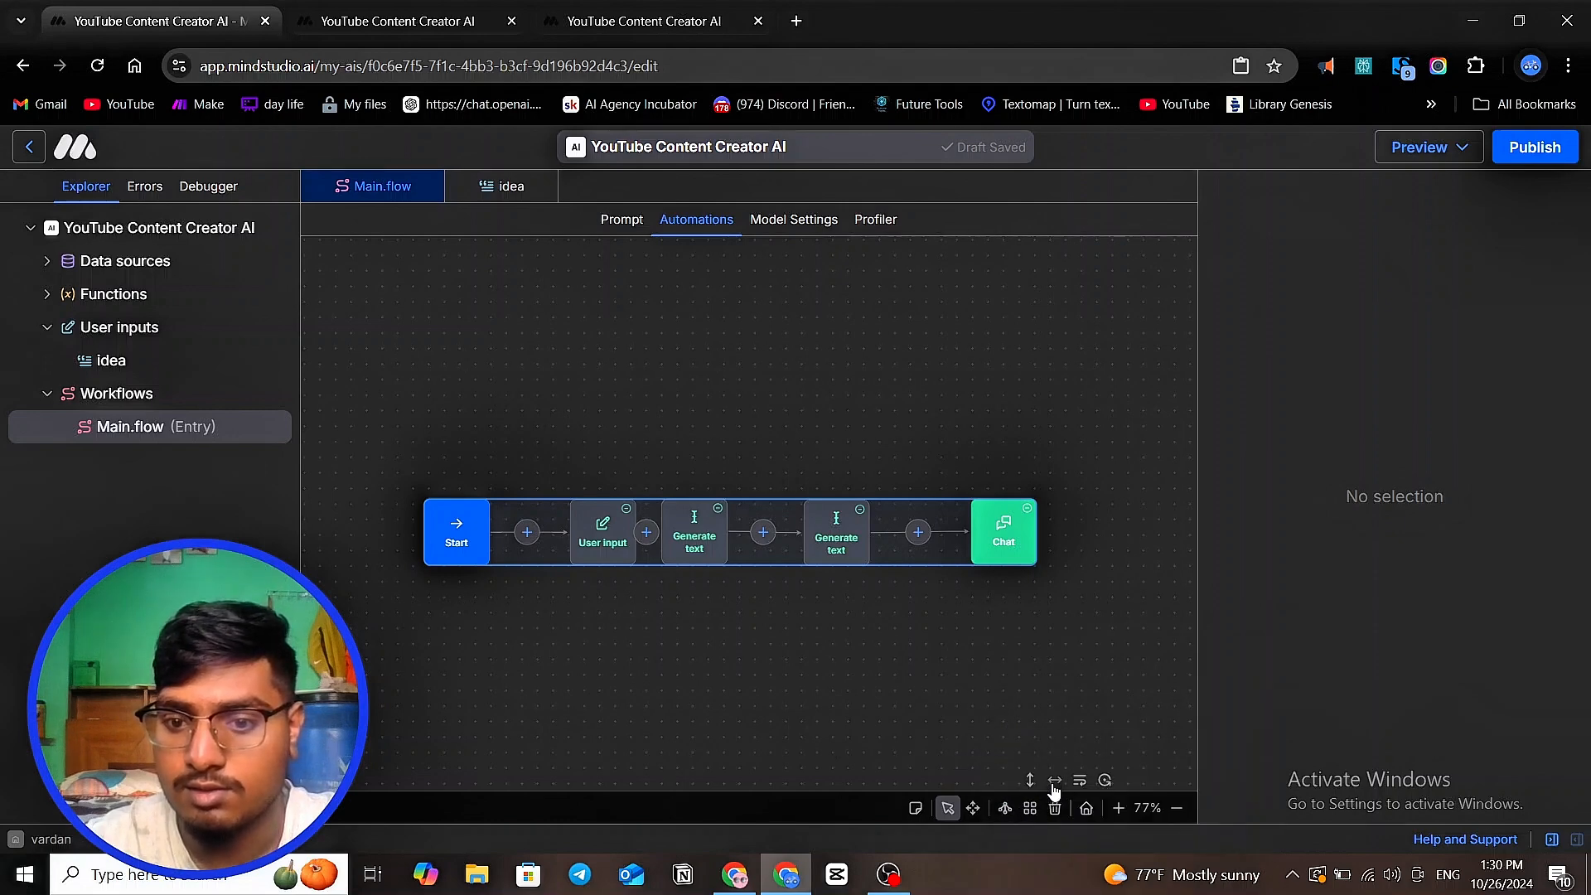
{"action": "left_click", "coordinate": [1052, 780]}
{"action": "left_click", "coordinate": [788, 622]}
- Rename the first Generate text block, which creates the video title, as "title"
{"action": "scroll", "coordinate": [647, 602], "scroll_direction": "down", "scroll_amount": 4}
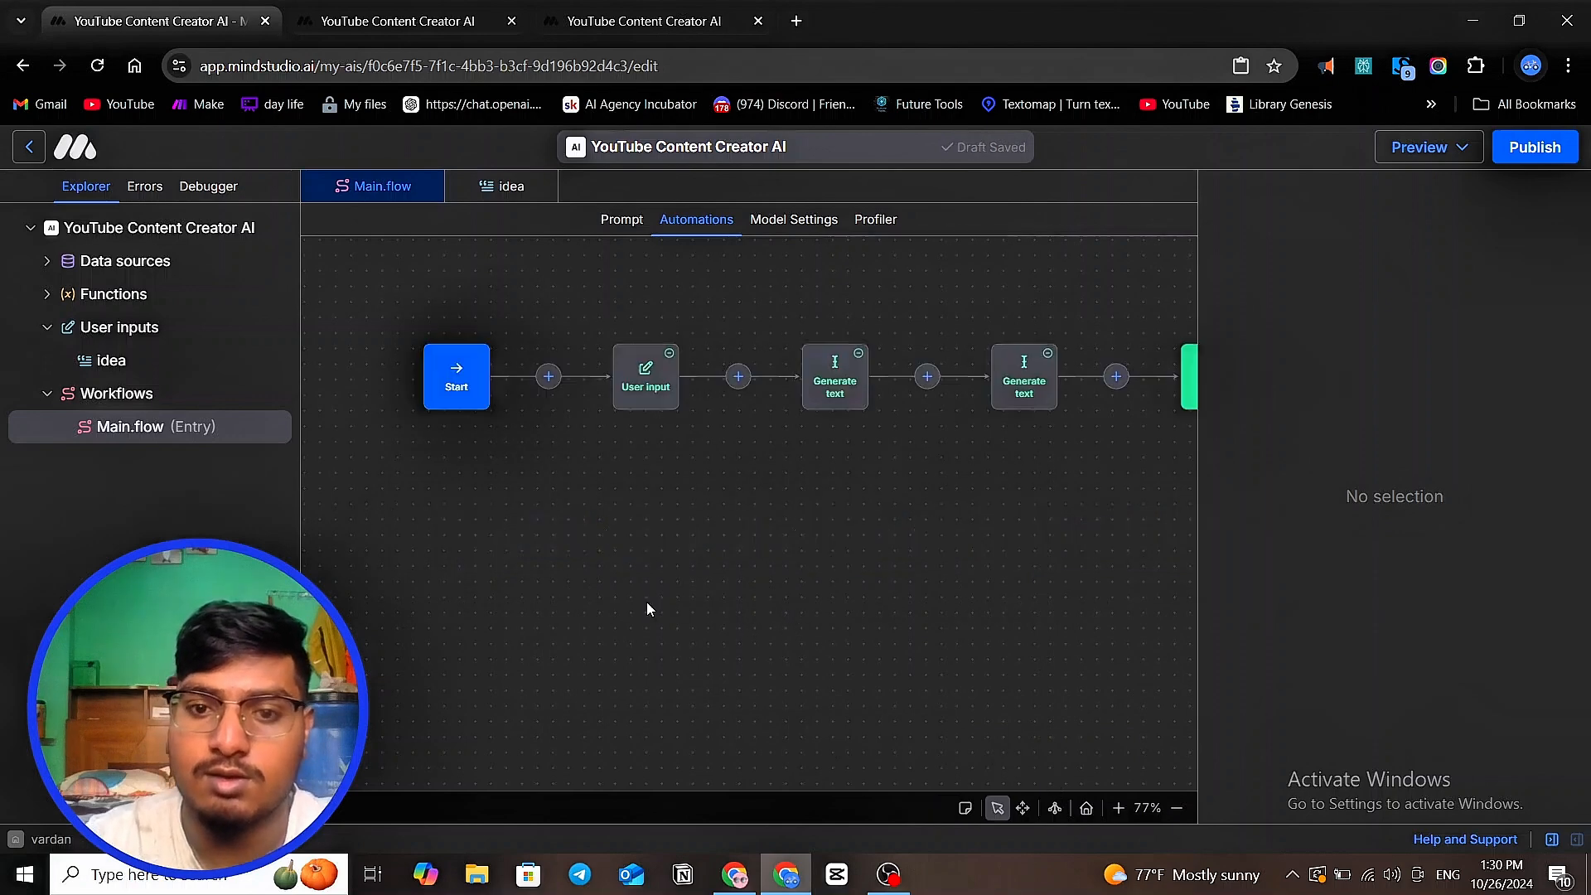
{"action": "scroll", "coordinate": [673, 599], "scroll_direction": "down", "scroll_amount": 3}
{"action": "scroll", "coordinate": [797, 331], "scroll_direction": "up", "scroll_amount": 10}
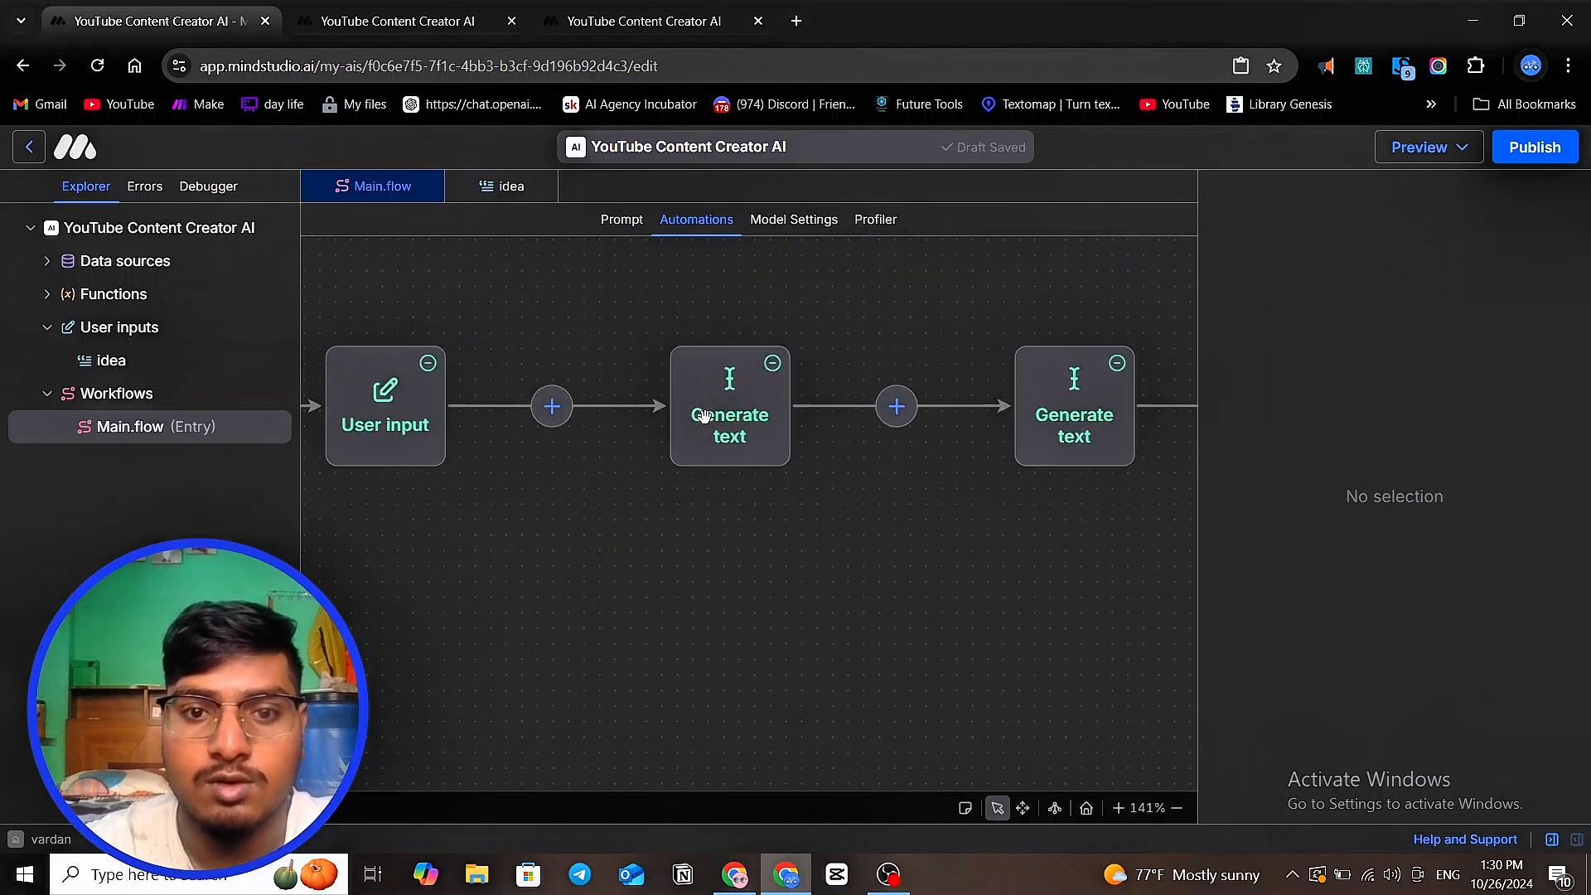
{"action": "left_click", "coordinate": [723, 450]}
{"action": "right_click", "coordinate": [722, 450]}
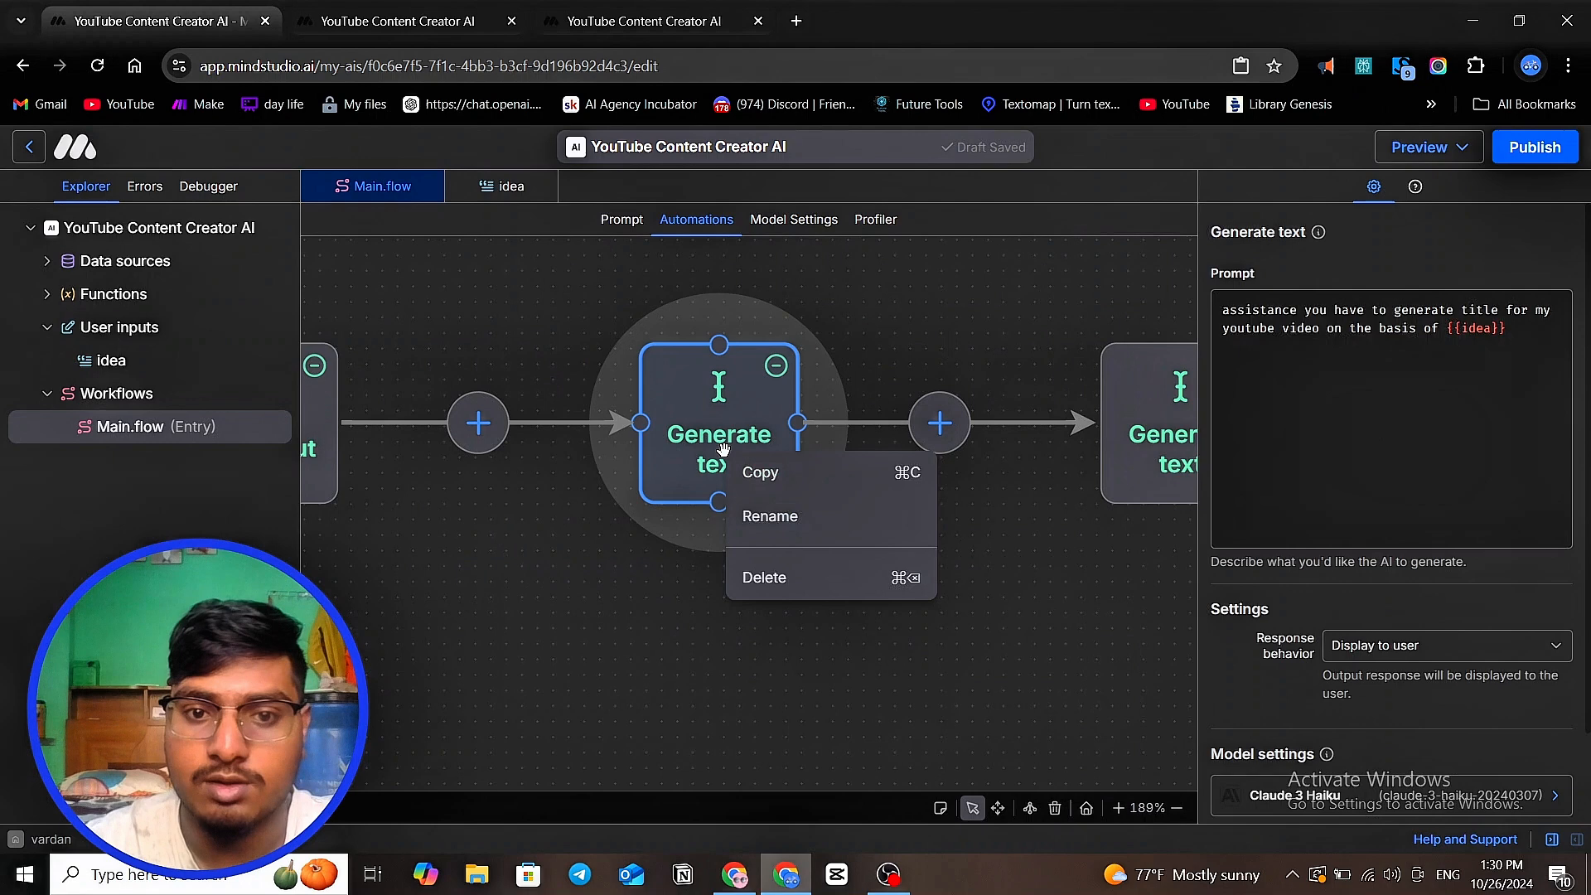
{"action": "left_click", "coordinate": [762, 514]}
{"action": "type", "text": "title"}
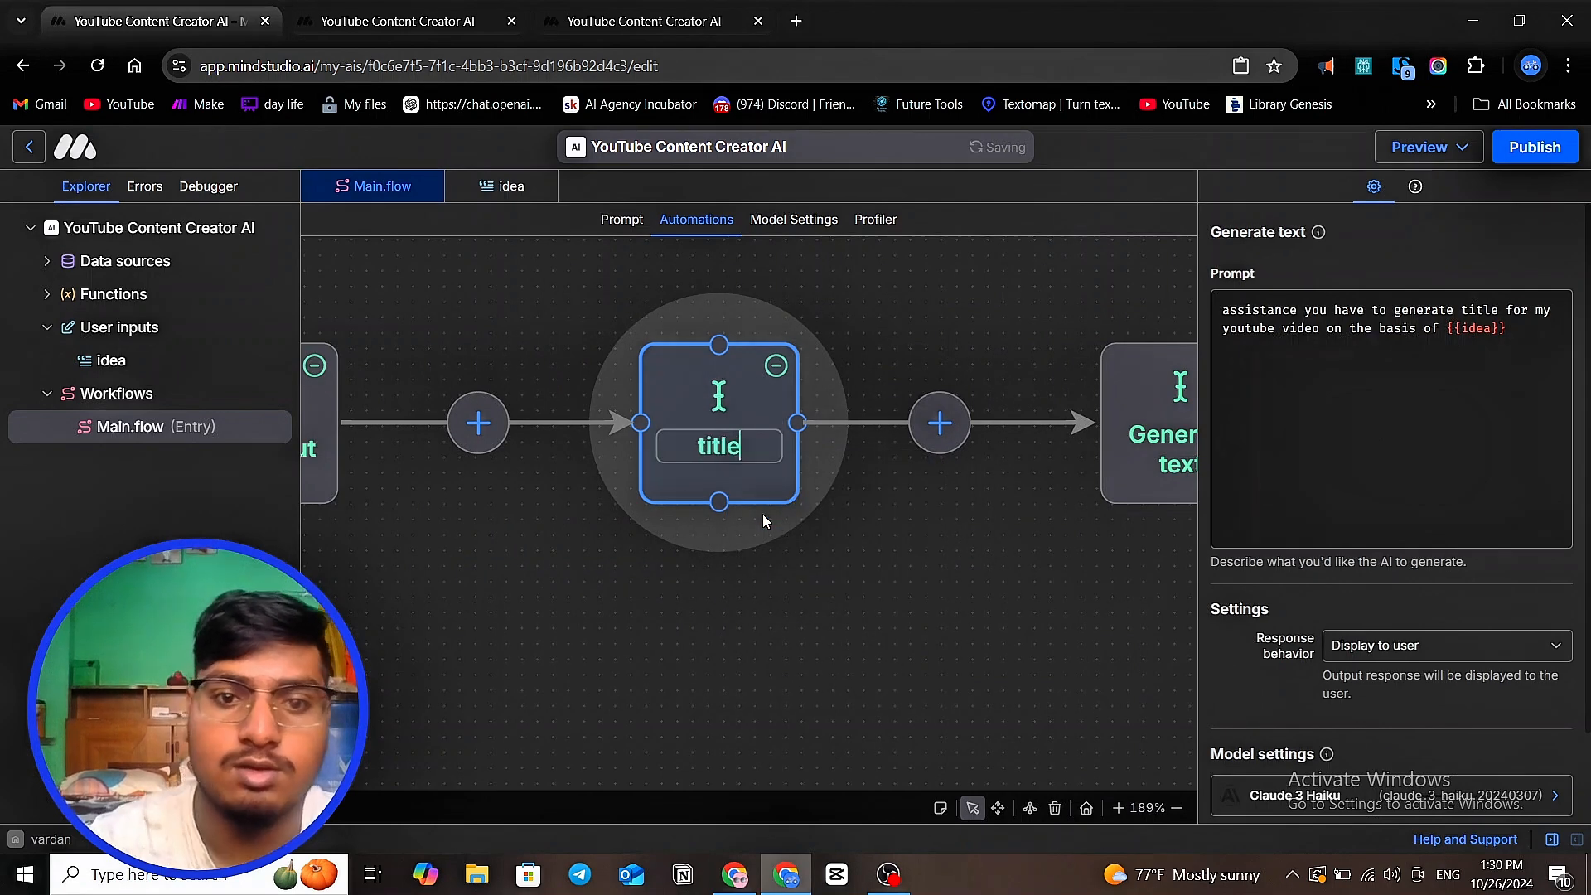
{"action": "left_click", "coordinate": [833, 595]}
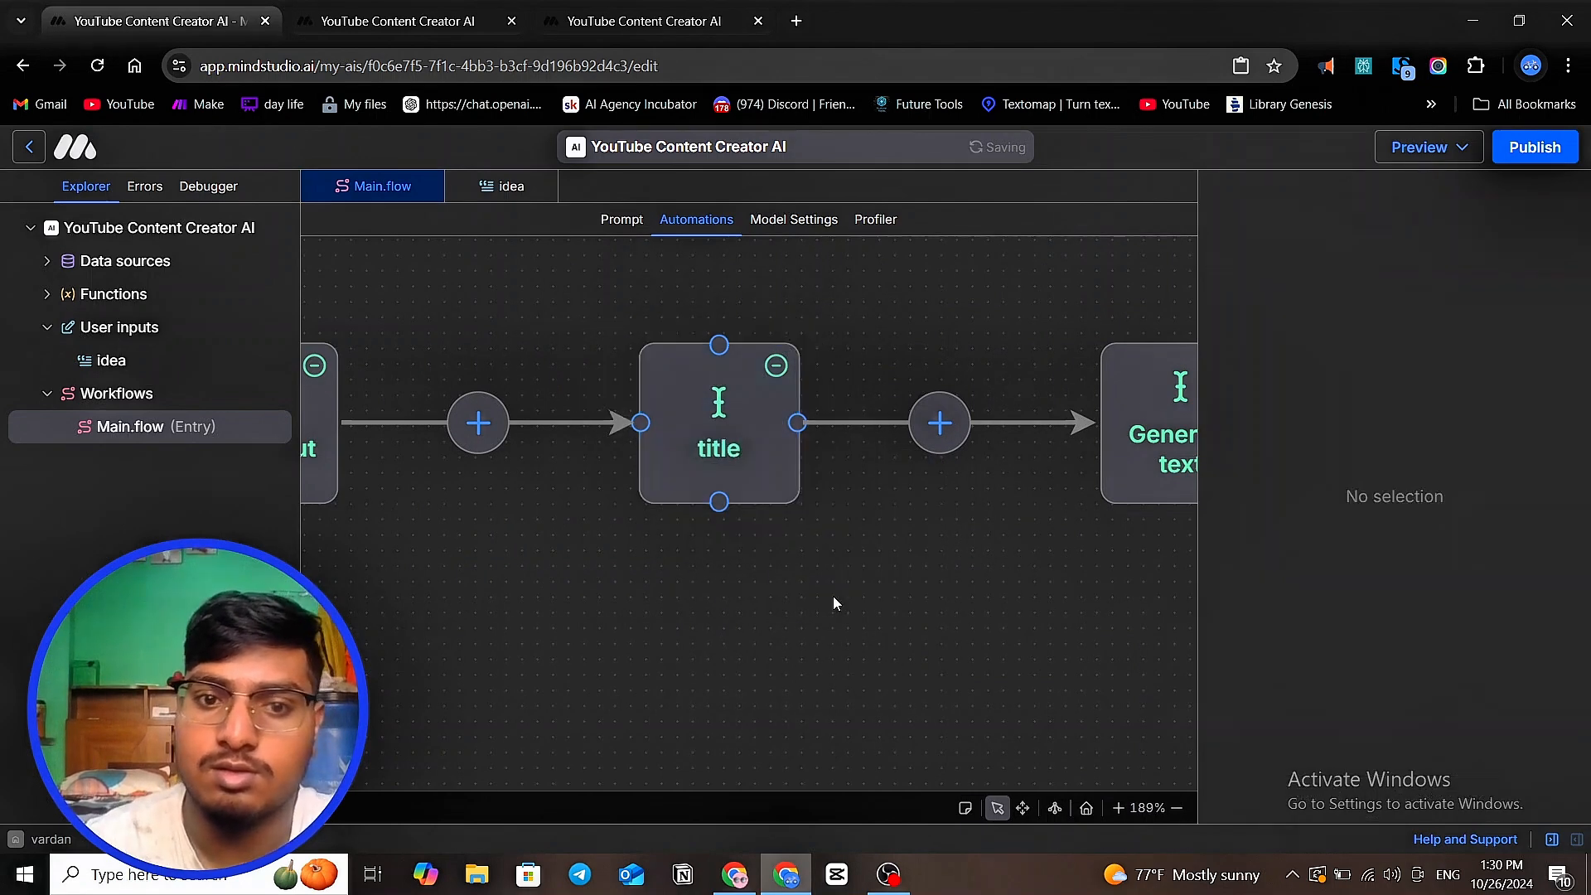
- Rename the second Generate text block, after the title block, as "discription"
{"action": "scroll", "coordinate": [971, 539], "scroll_direction": "down", "scroll_amount": 5}
{"action": "scroll", "coordinate": [1036, 520], "scroll_direction": "up", "scroll_amount": 2}
{"action": "left_click", "coordinate": [1035, 519]}
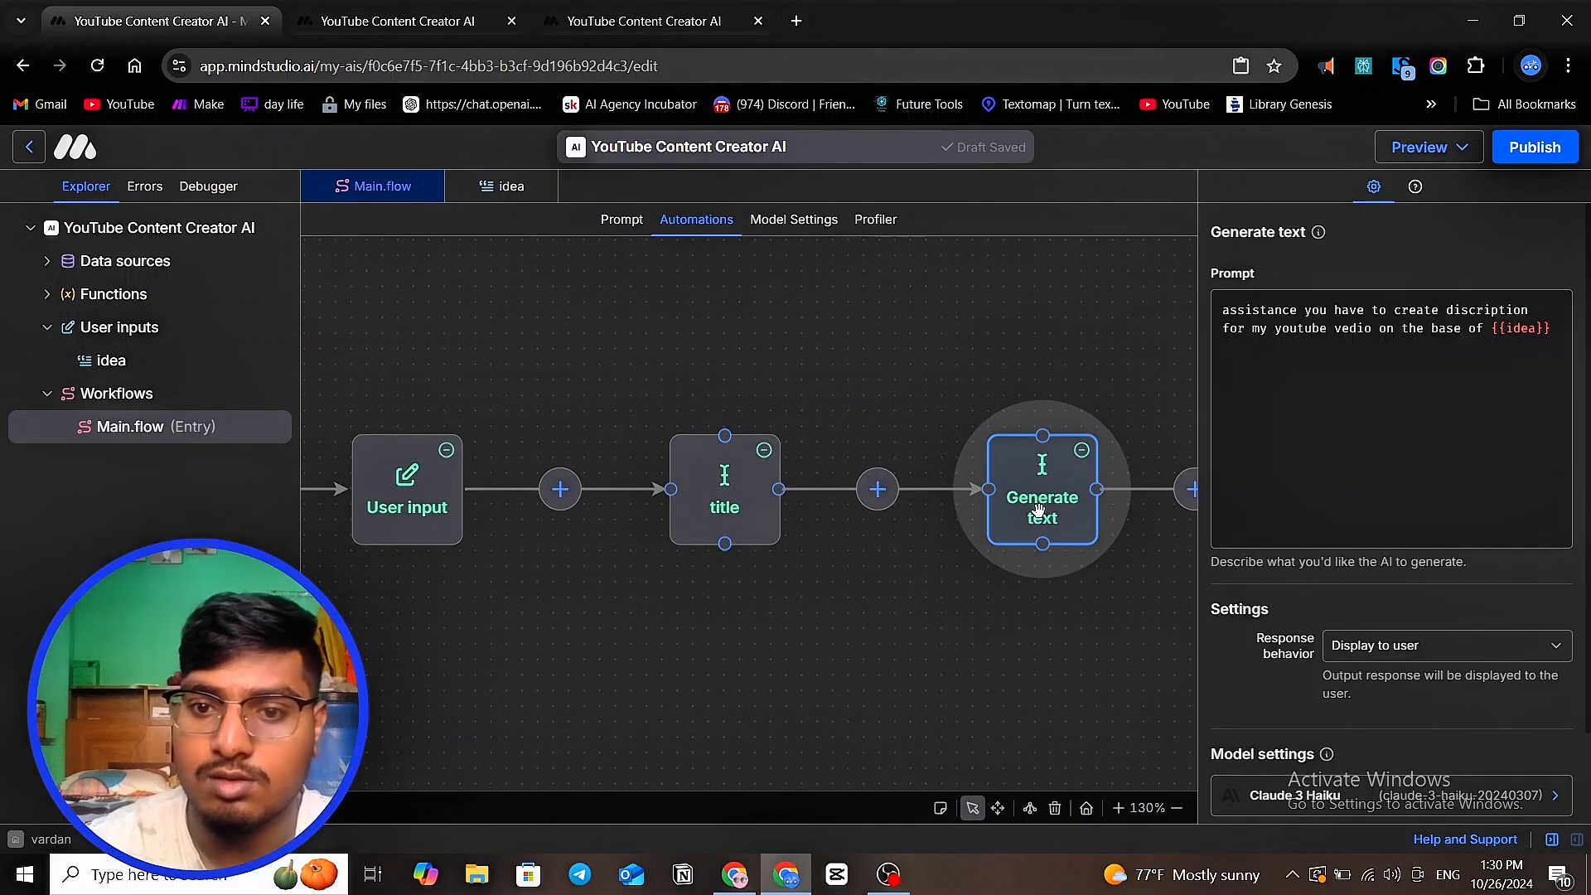
{"action": "right_click", "coordinate": [1040, 512]}
{"action": "left_click", "coordinate": [1079, 572]}
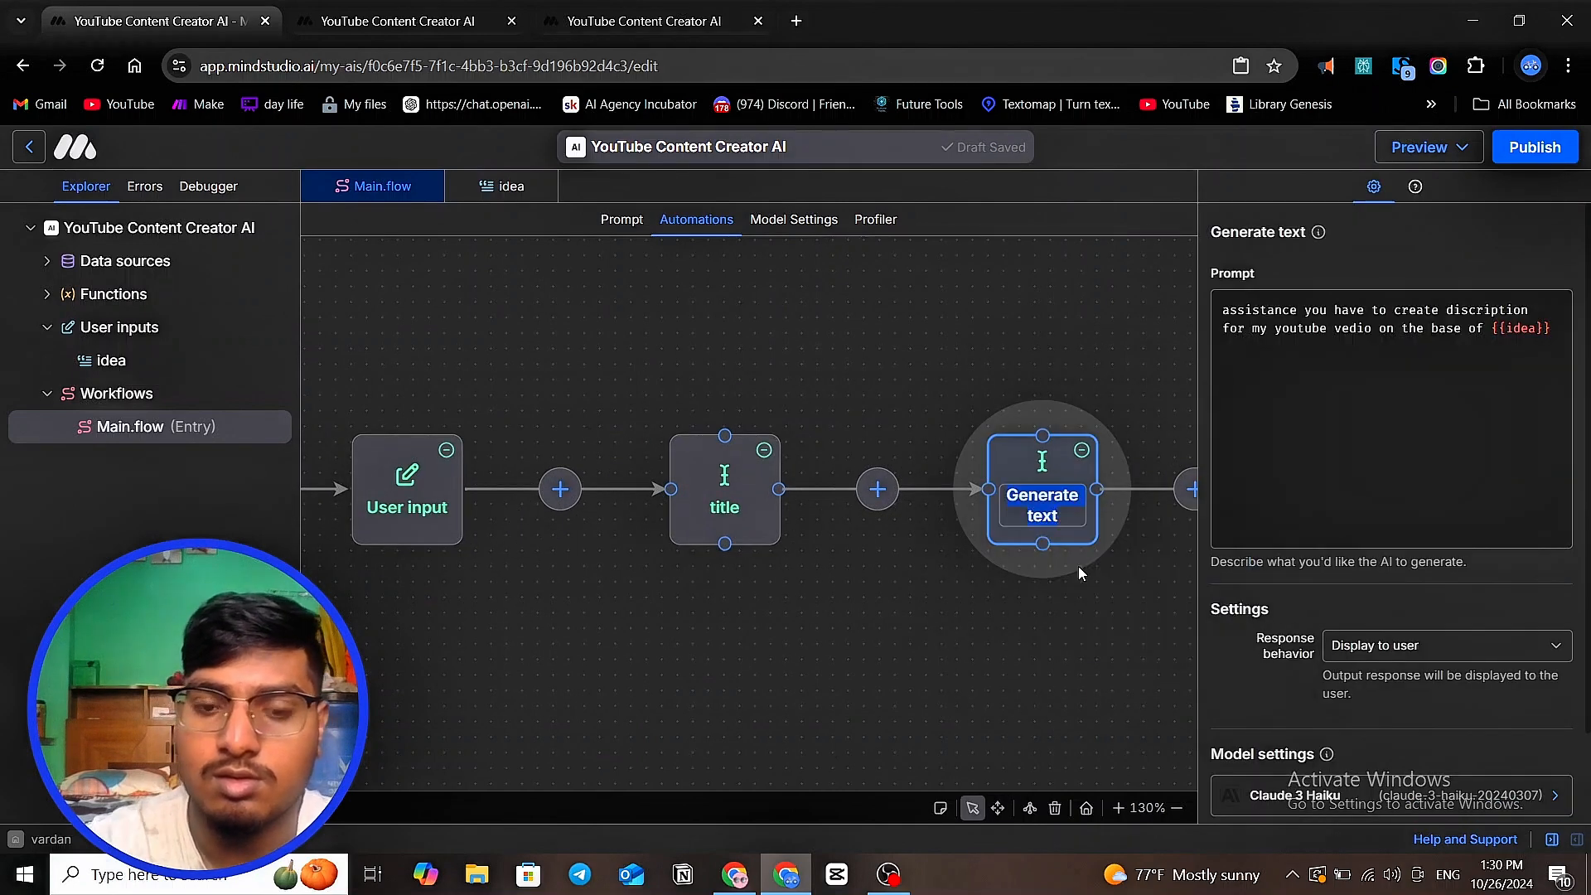
{"action": "type", "text": "disc"}
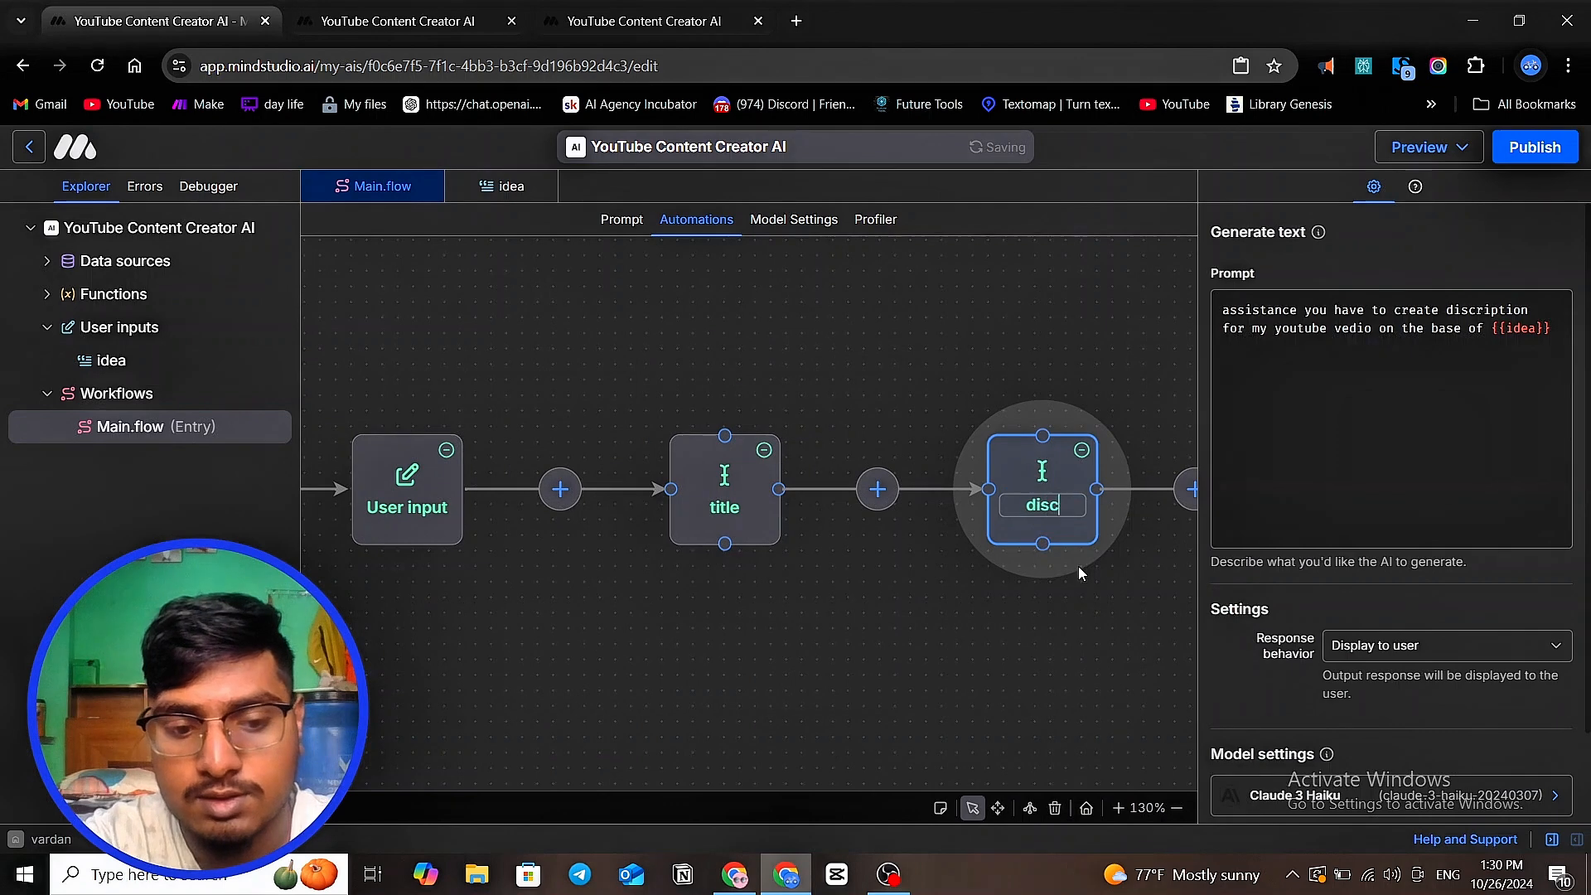
{"action": "type", "text": "ription"}
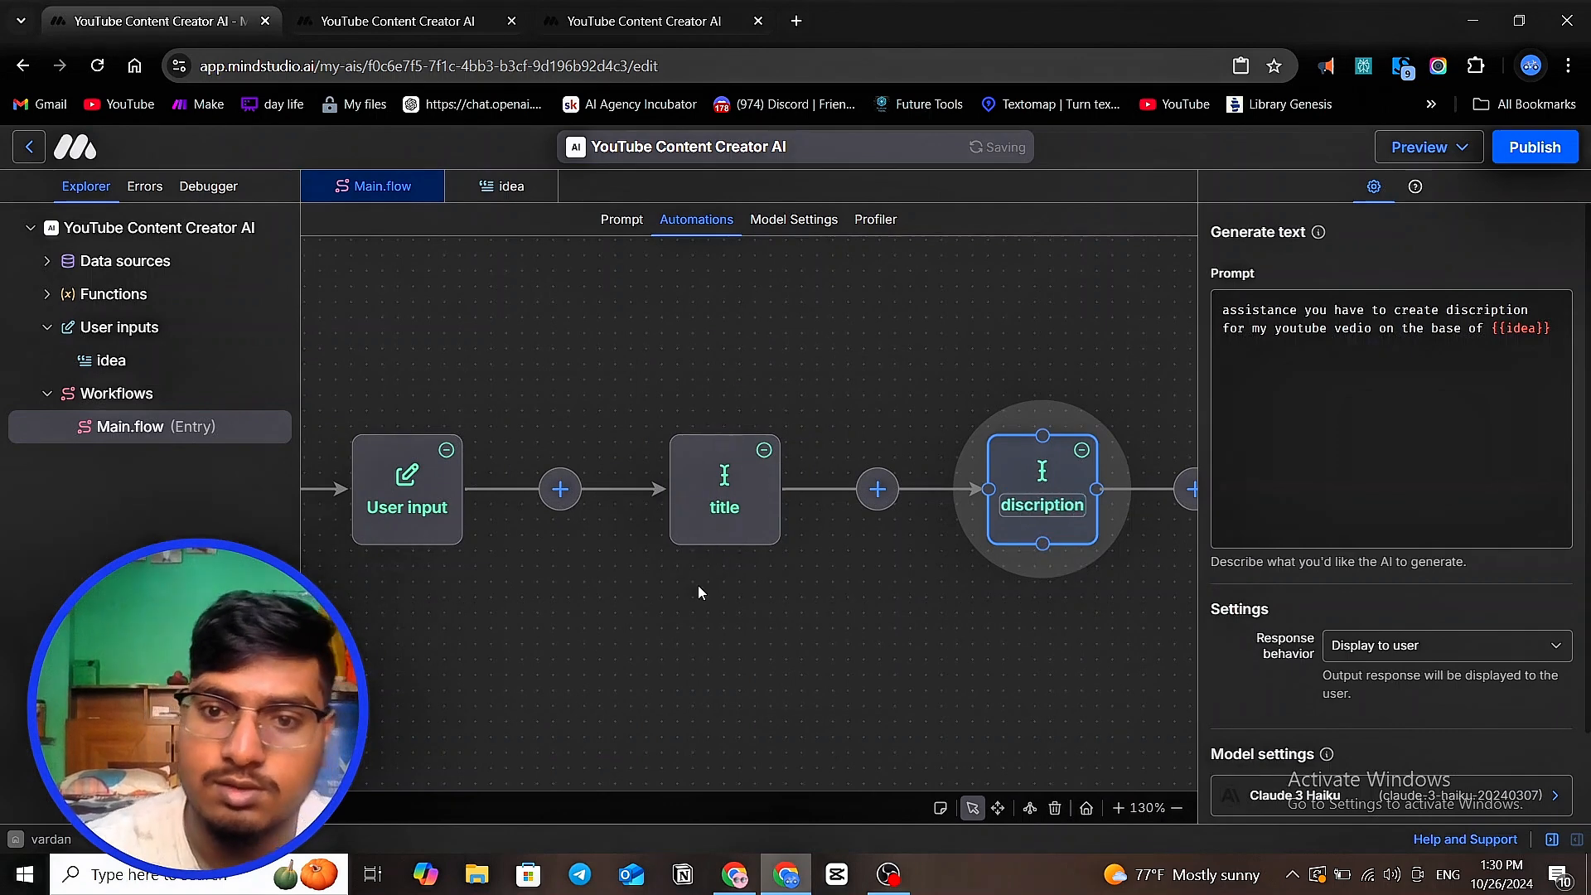
{"action": "left_click", "coordinate": [702, 594]}
- Move the Chat block farther from the discription block to make room for another block between them
{"action": "scroll", "coordinate": [703, 593], "scroll_direction": "down", "scroll_amount": 5}
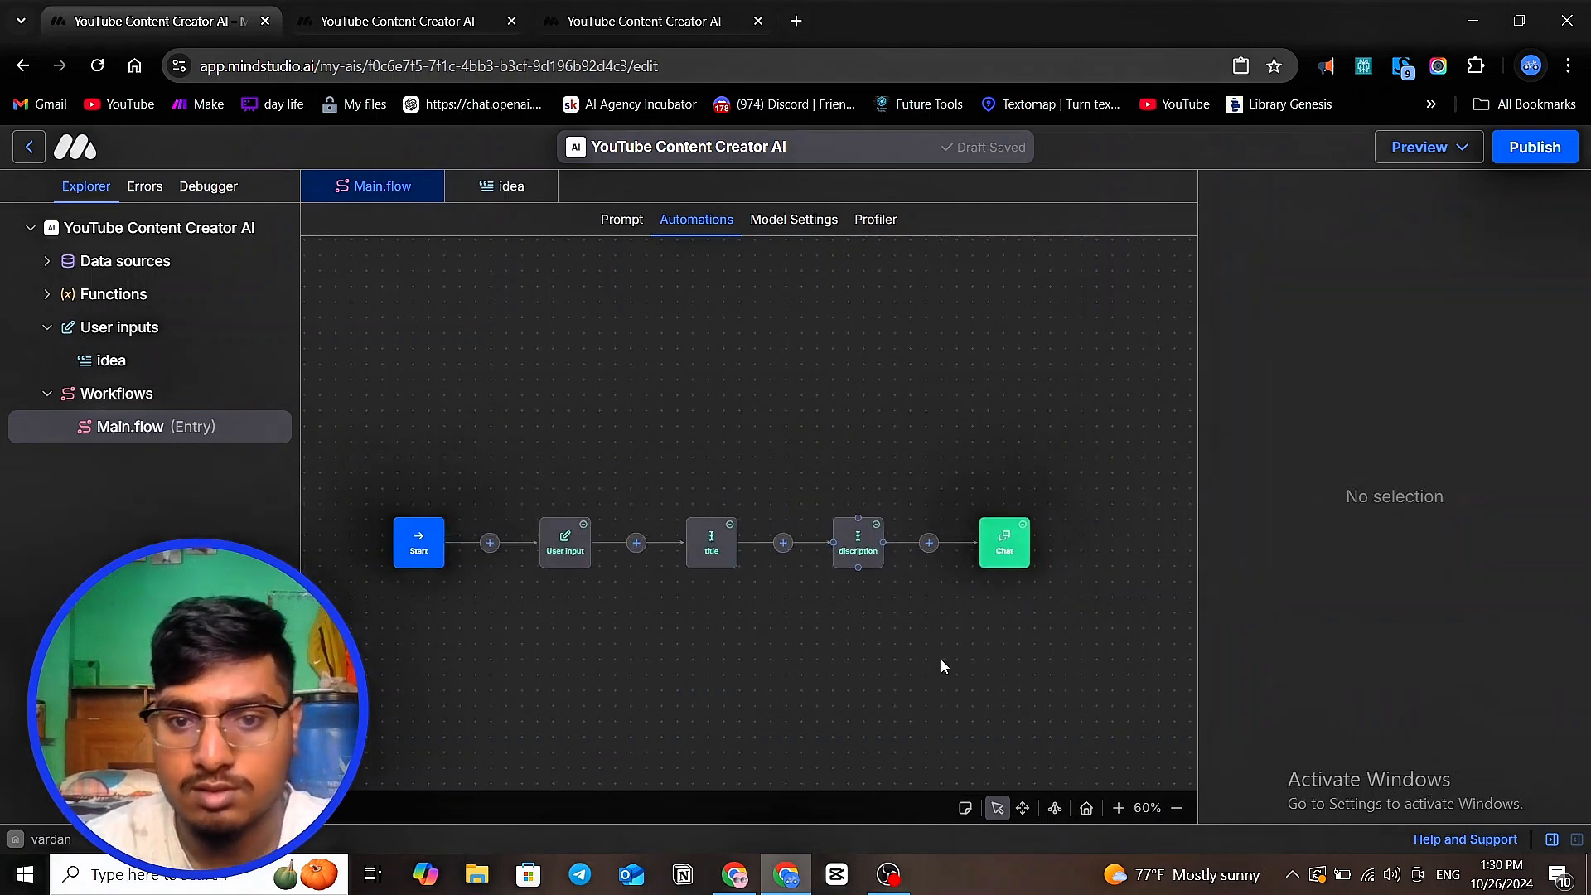
{"action": "scroll", "coordinate": [1030, 594], "scroll_direction": "up", "scroll_amount": 2}
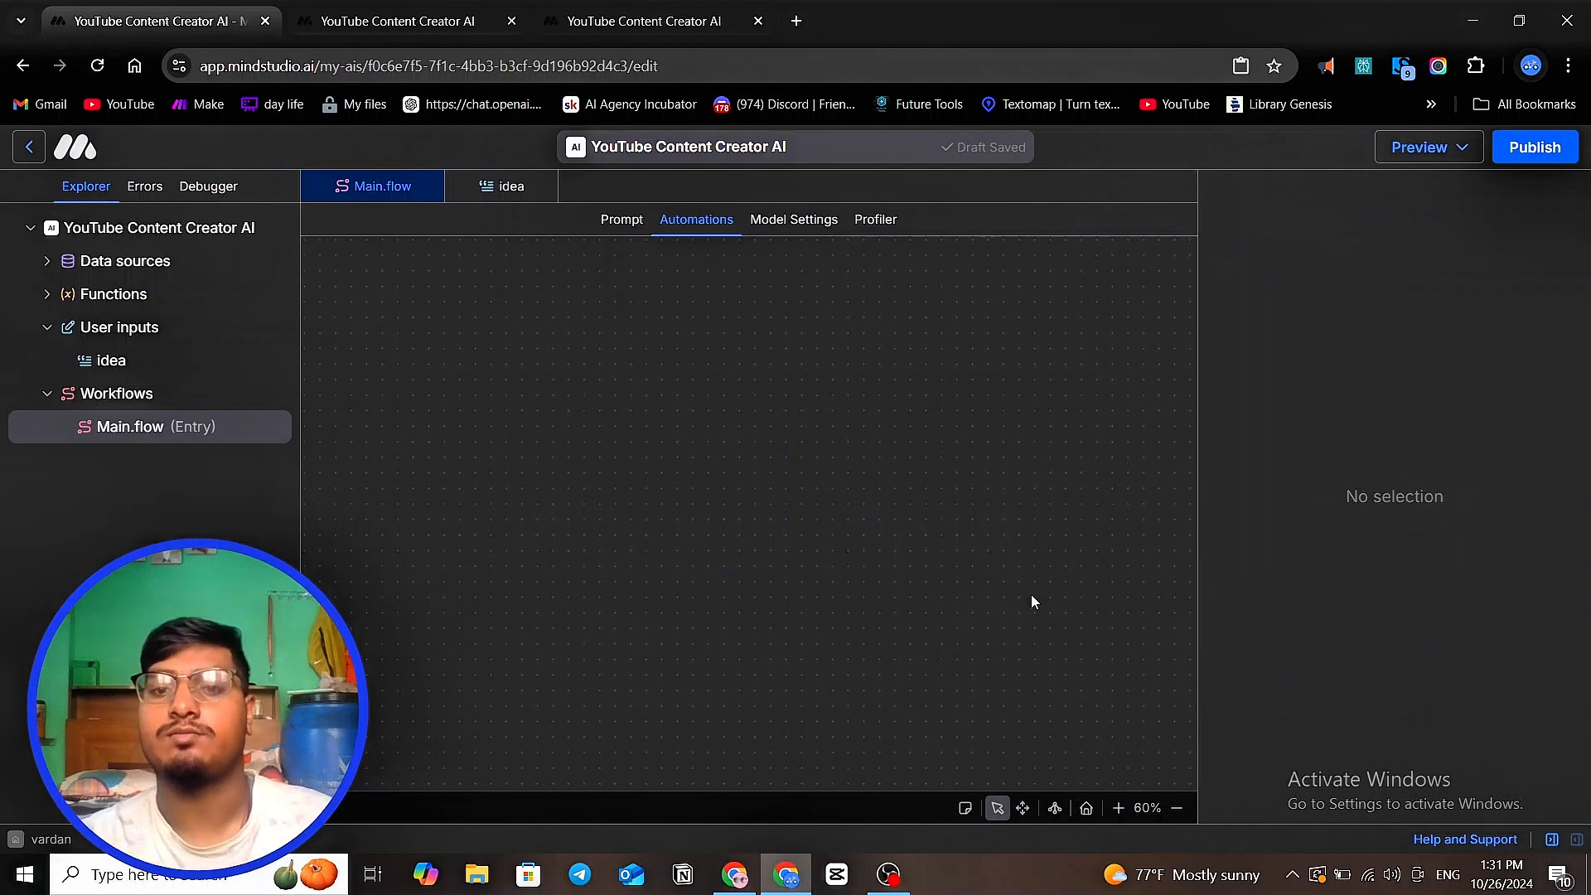
{"action": "scroll", "coordinate": [1027, 591], "scroll_direction": "down", "scroll_amount": 3}
{"action": "scroll", "coordinate": [1088, 546], "scroll_direction": "up", "scroll_amount": 8}
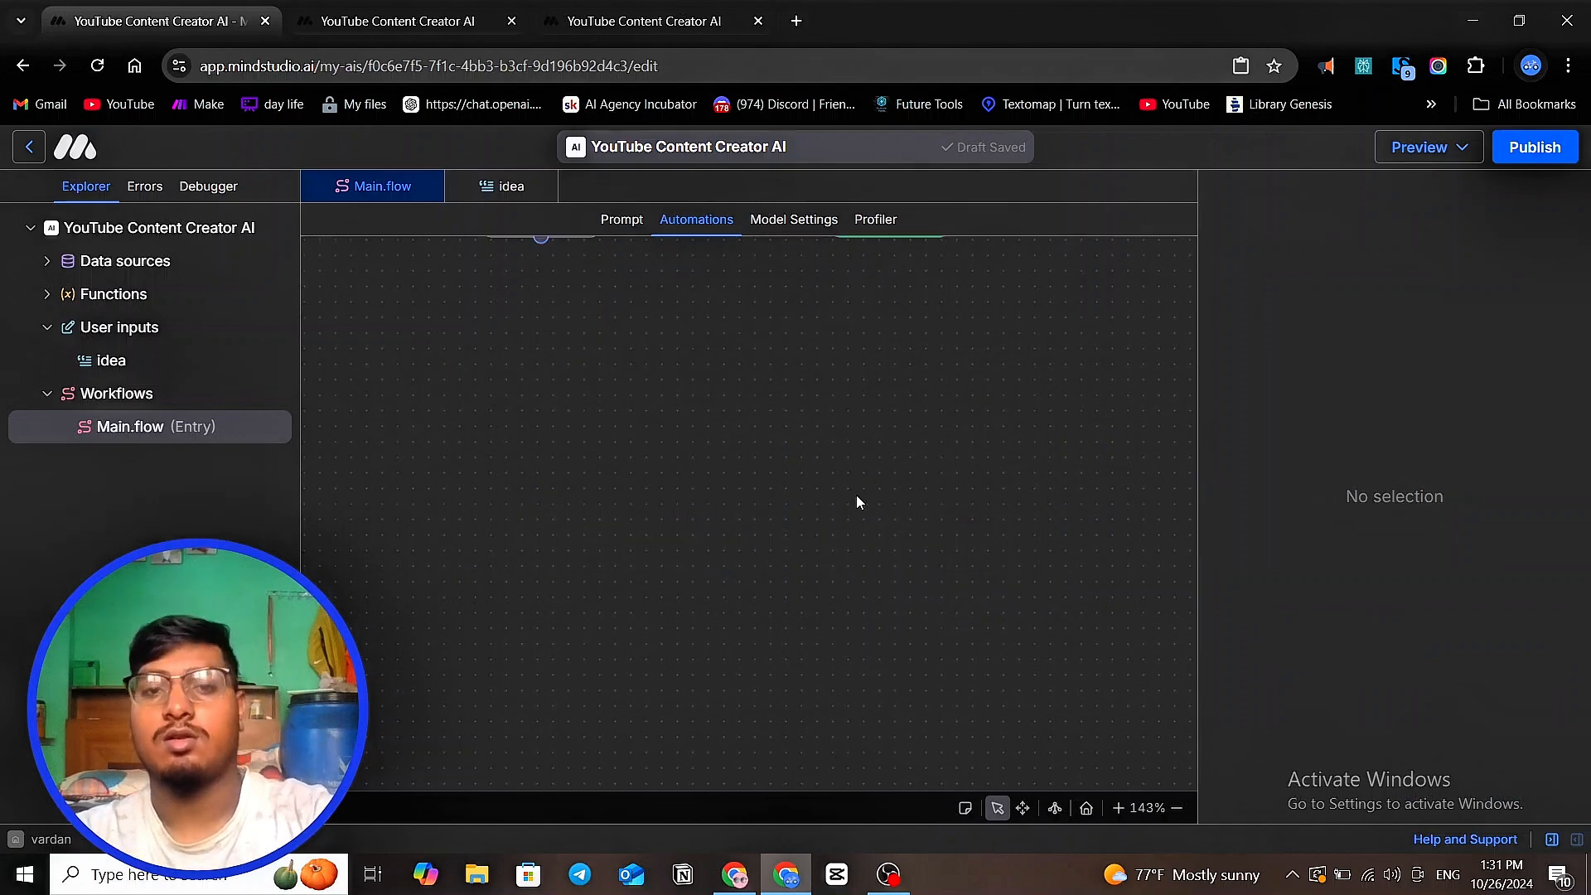
{"action": "scroll", "coordinate": [869, 493], "scroll_direction": "down", "scroll_amount": 8}
{"action": "left_click_drag", "start_coordinate": [729, 274], "coordinate": [785, 316]}
{"action": "scroll", "coordinate": [888, 427], "scroll_direction": "up", "scroll_amount": 5}
{"action": "left_click", "coordinate": [927, 406]}
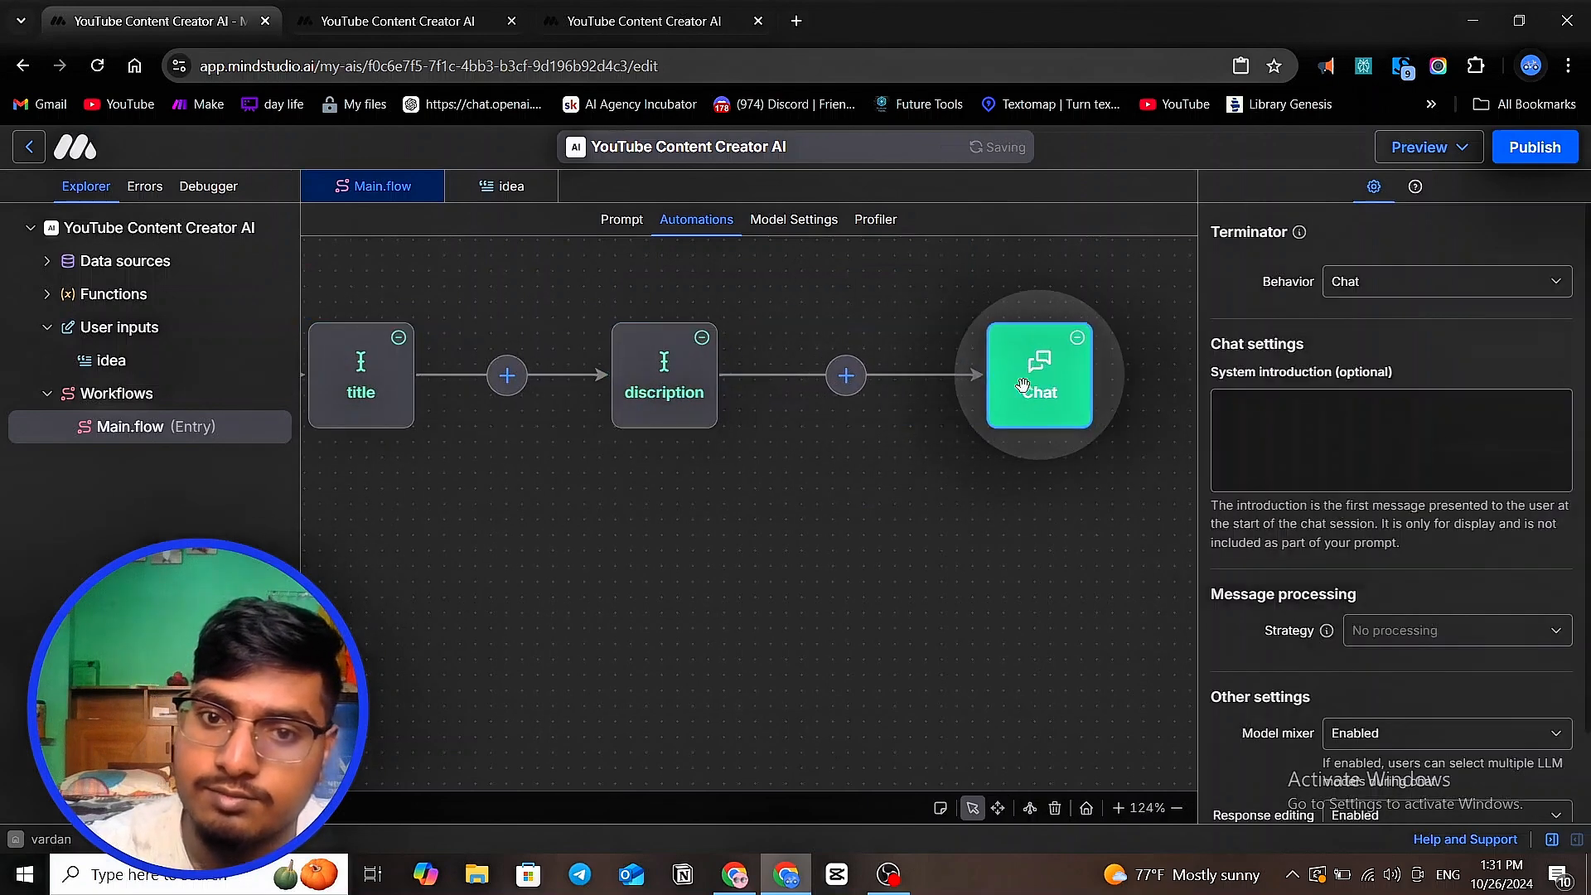
- Insert a Generate text block between the discription and Chat blocks
{"action": "left_click", "coordinate": [856, 385]}
{"action": "left_click", "coordinate": [849, 381]}
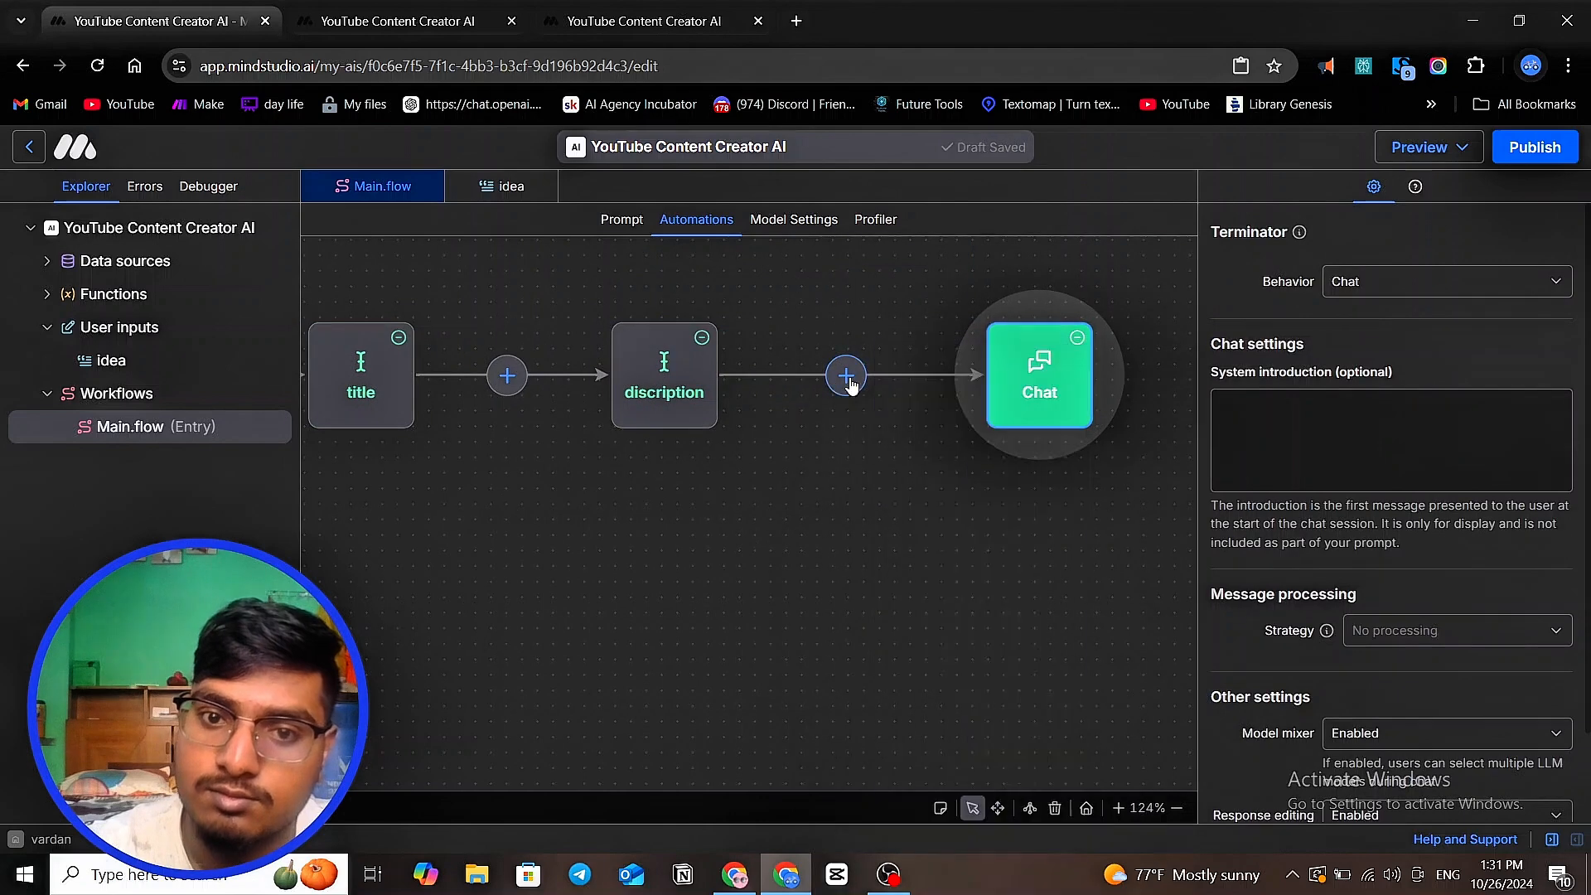
{"action": "left_click", "coordinate": [849, 383]}
{"action": "left_click", "coordinate": [926, 384]}
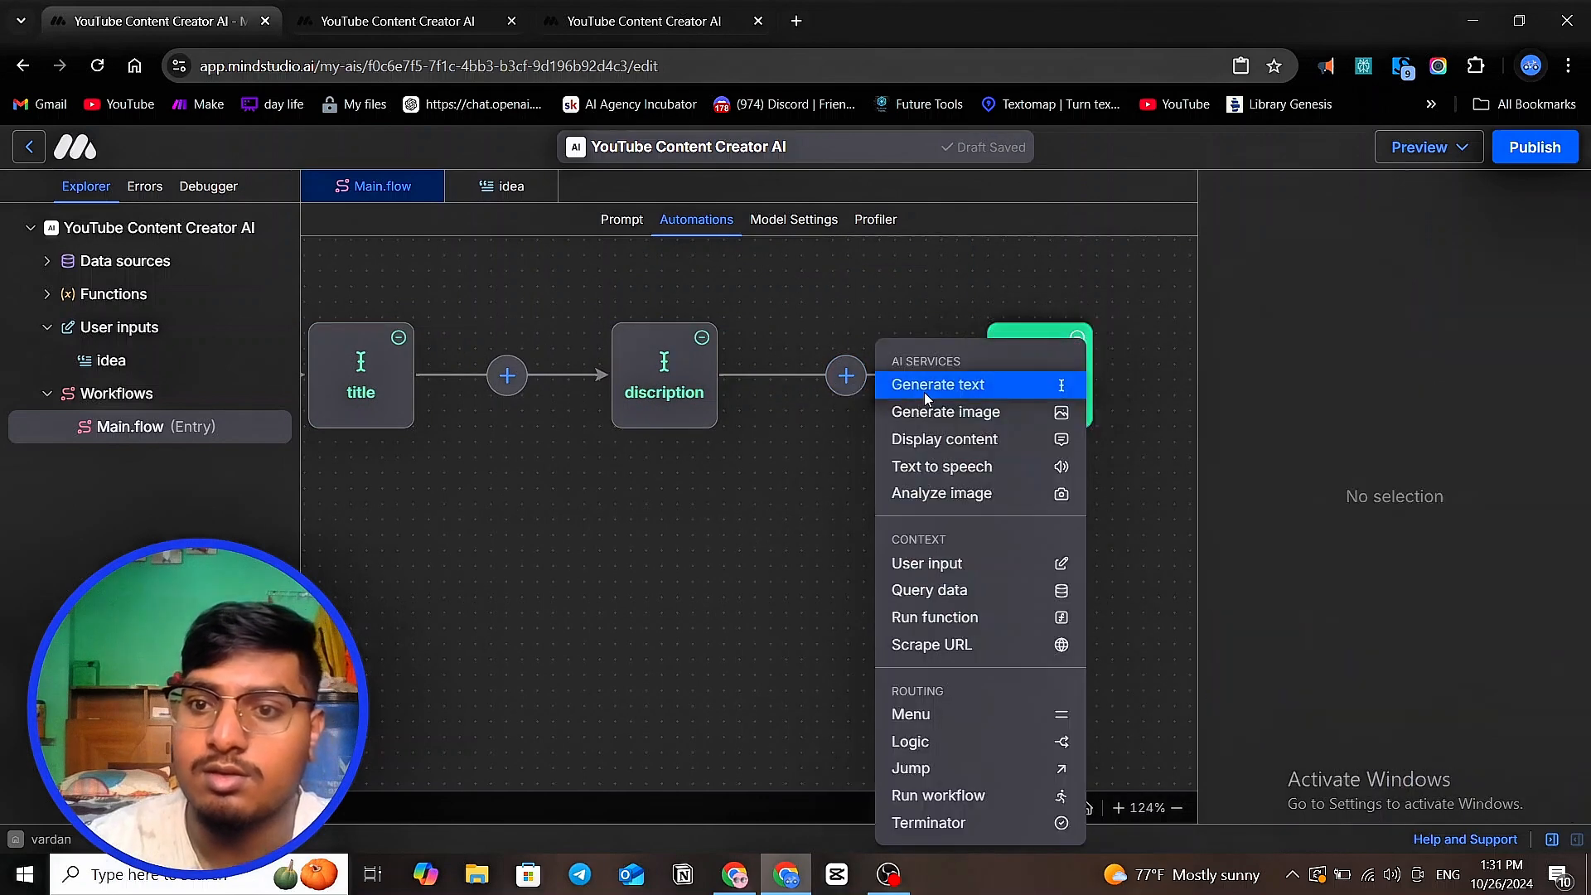
- Write the new Generate text block's prompt as "assistant you have generate mostinf trending hastags for my youtube video on the basis {{idea}}"
{"action": "left_click", "coordinate": [1243, 319]}
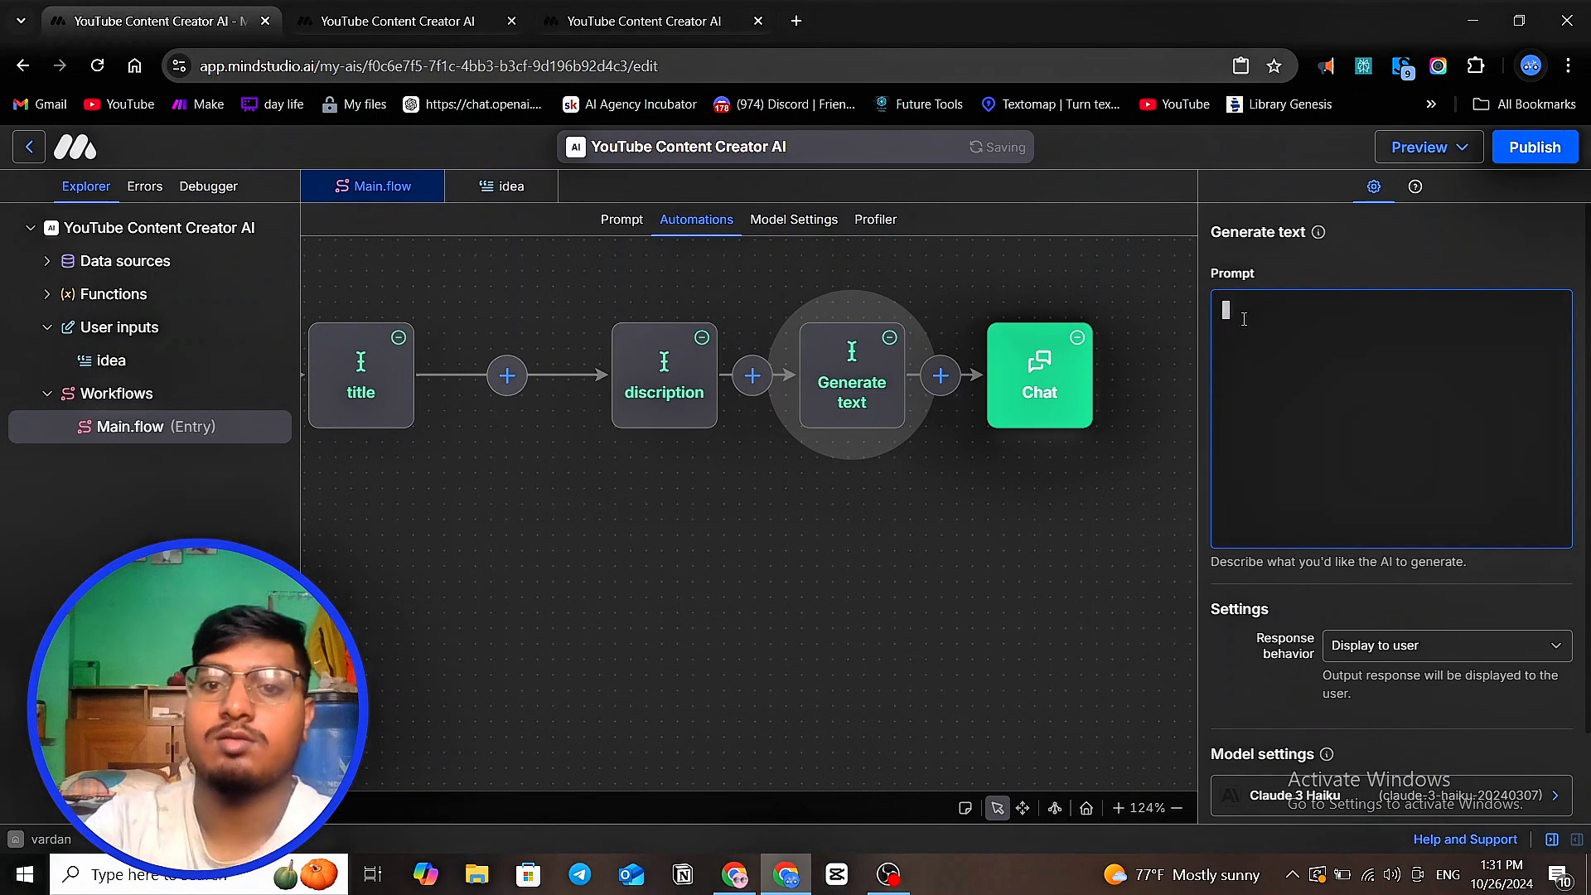
{"action": "type", "text": "asi"}
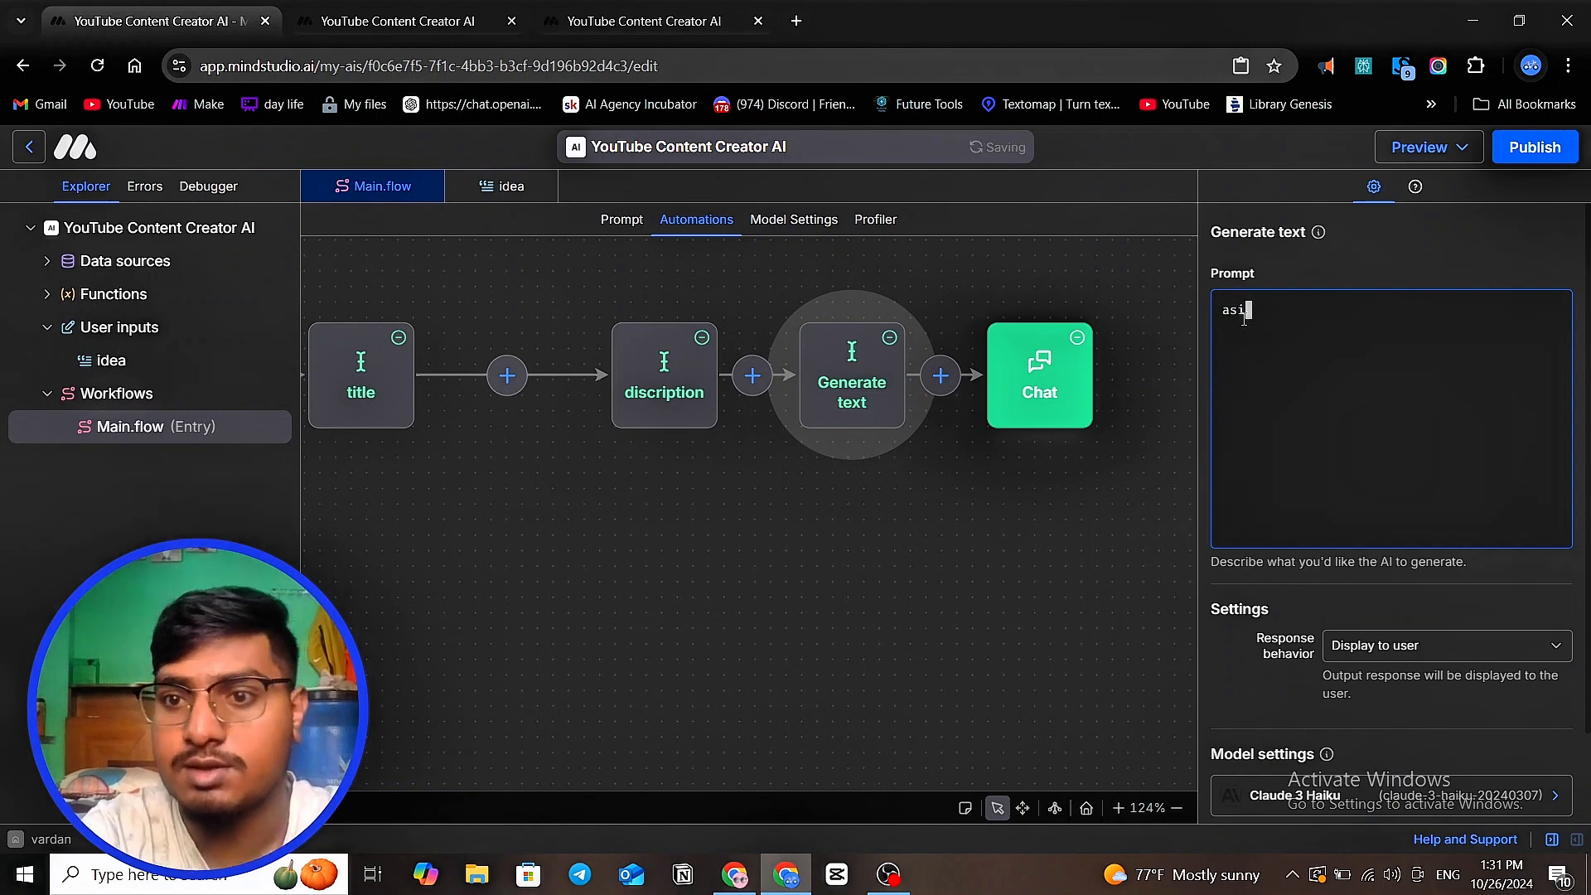
{"action": "type", "text": "s"}
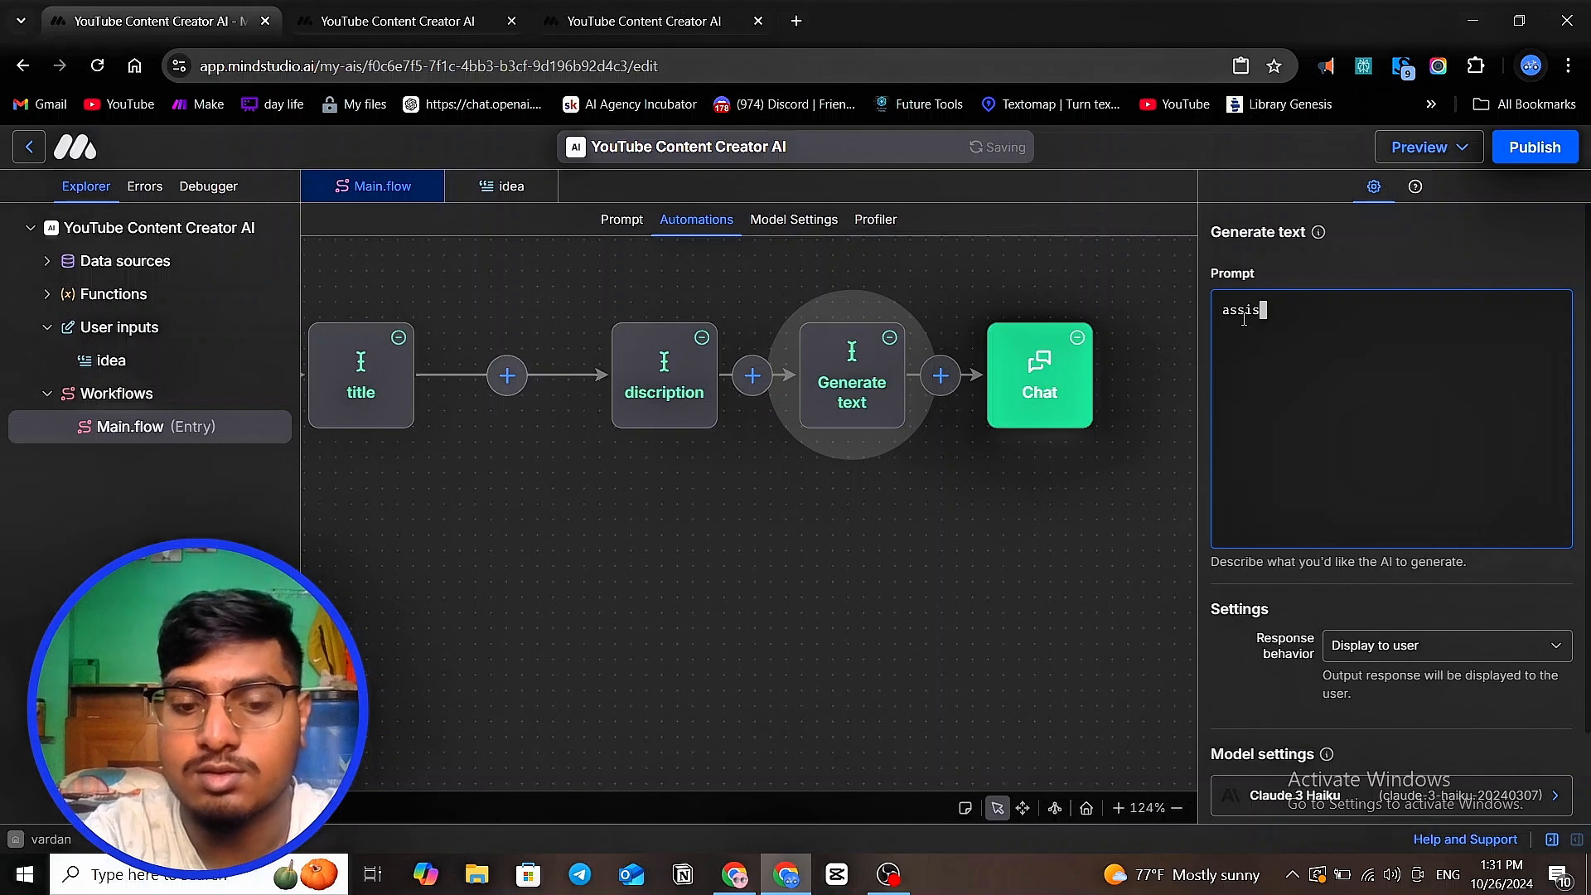
{"action": "type", "text": "iatant you"}
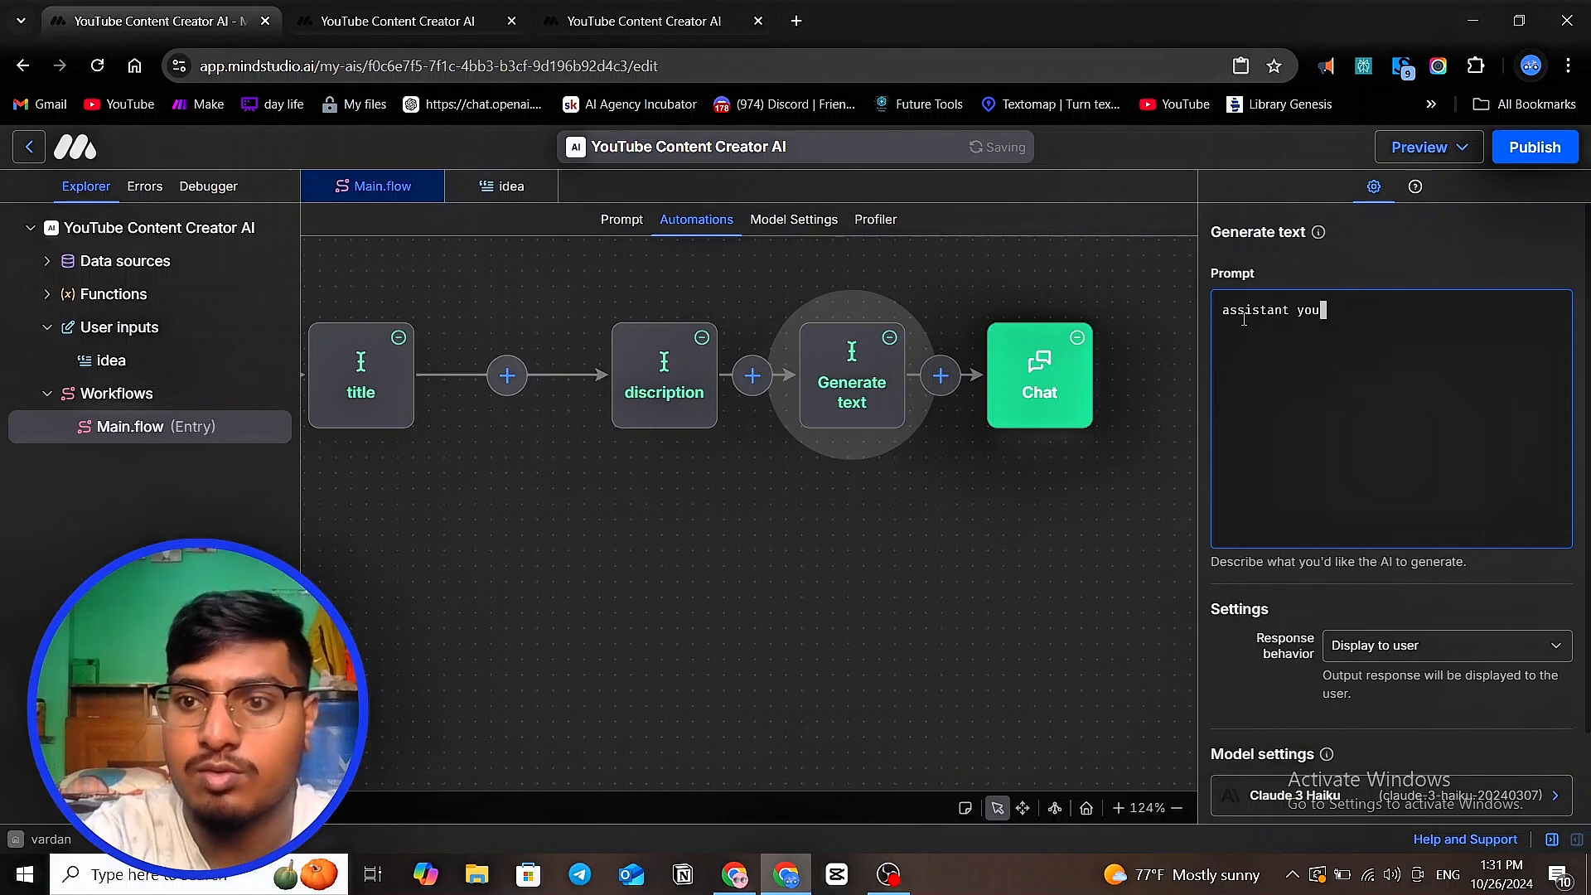
{"action": "type", "text": " have "}
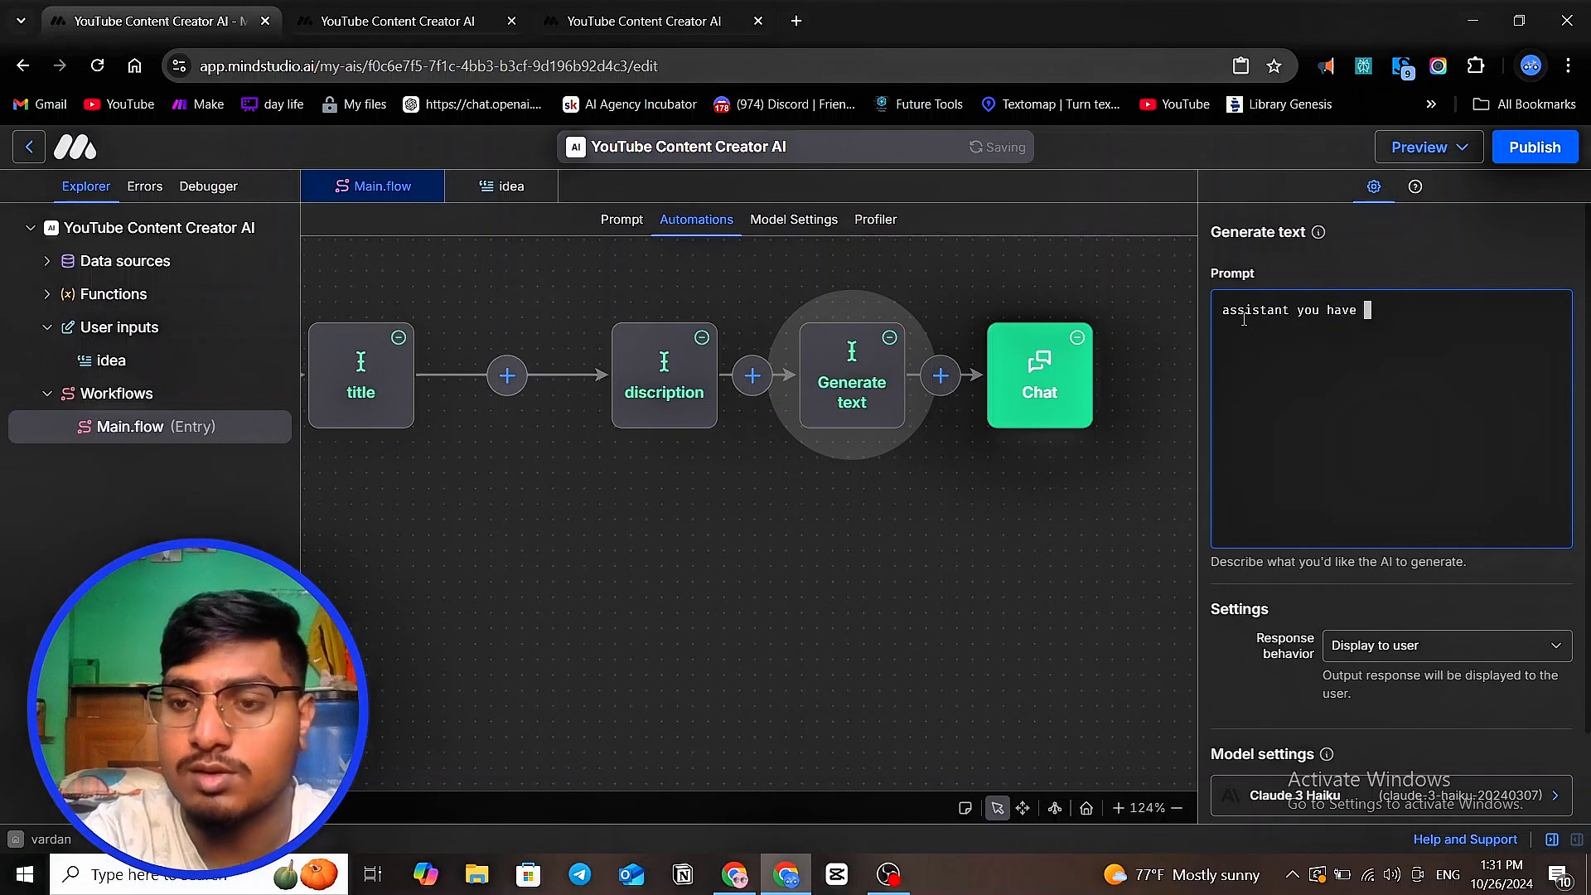
{"action": "type", "text": "gene"}
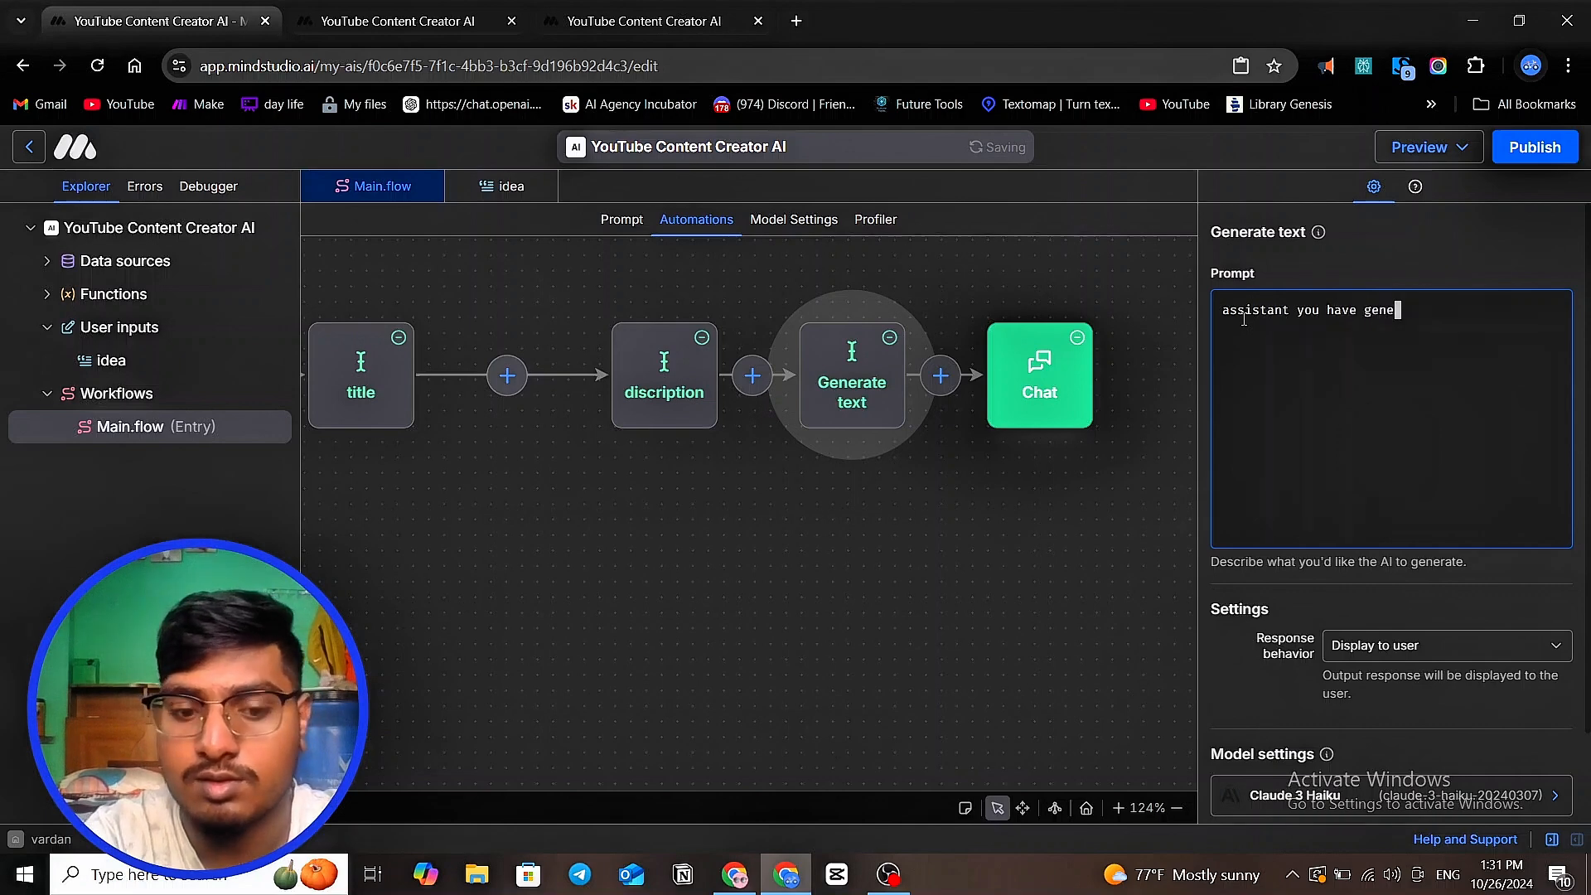
{"action": "type", "text": "rate "}
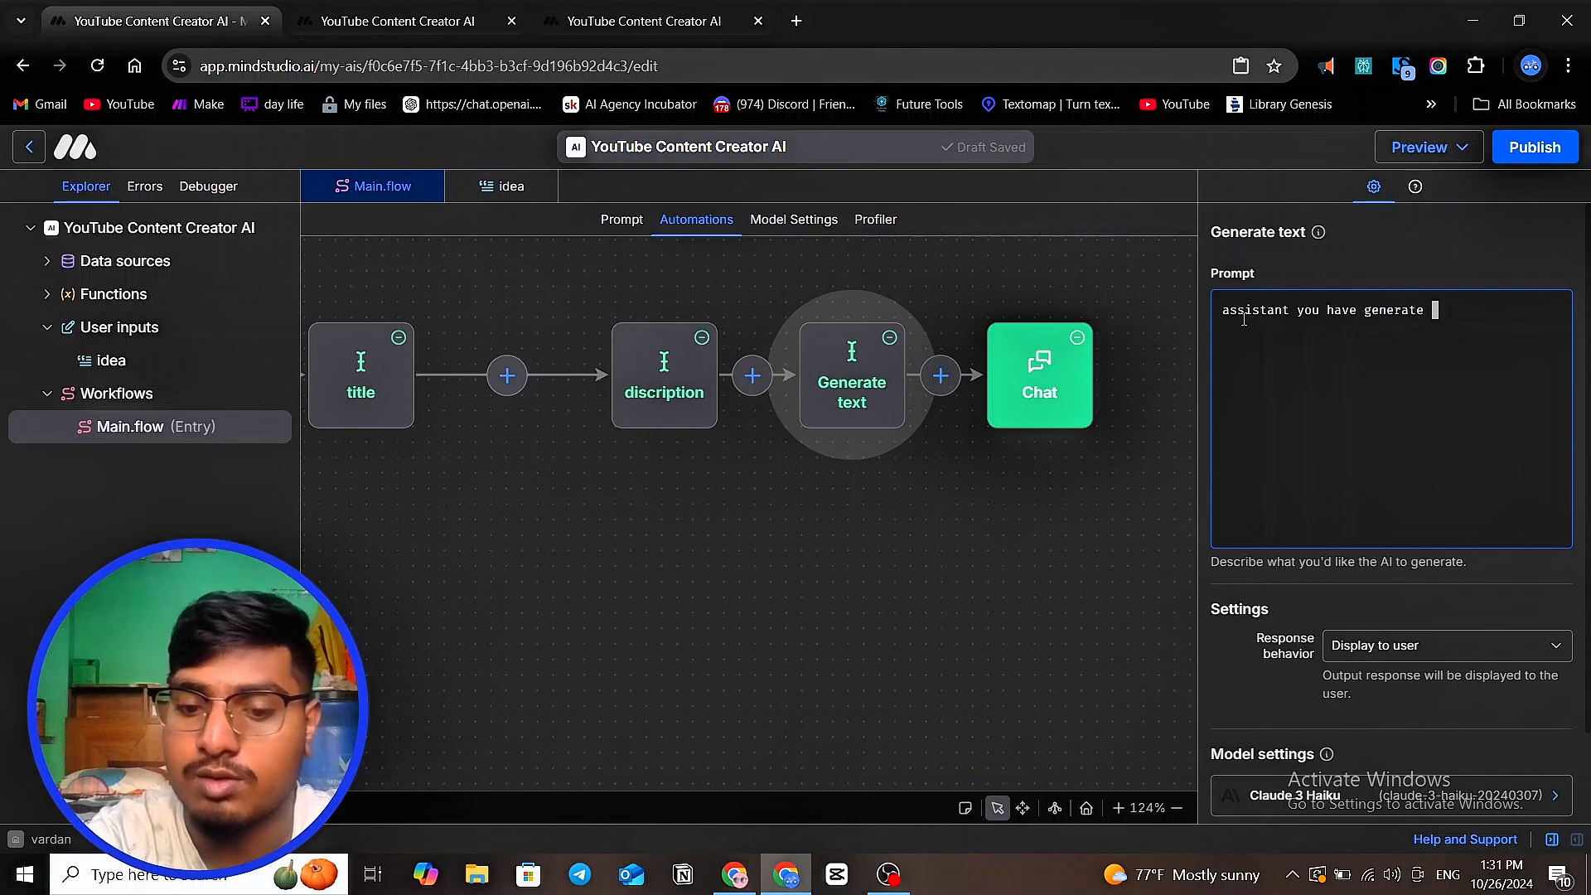
{"action": "type", "text": "mo"}
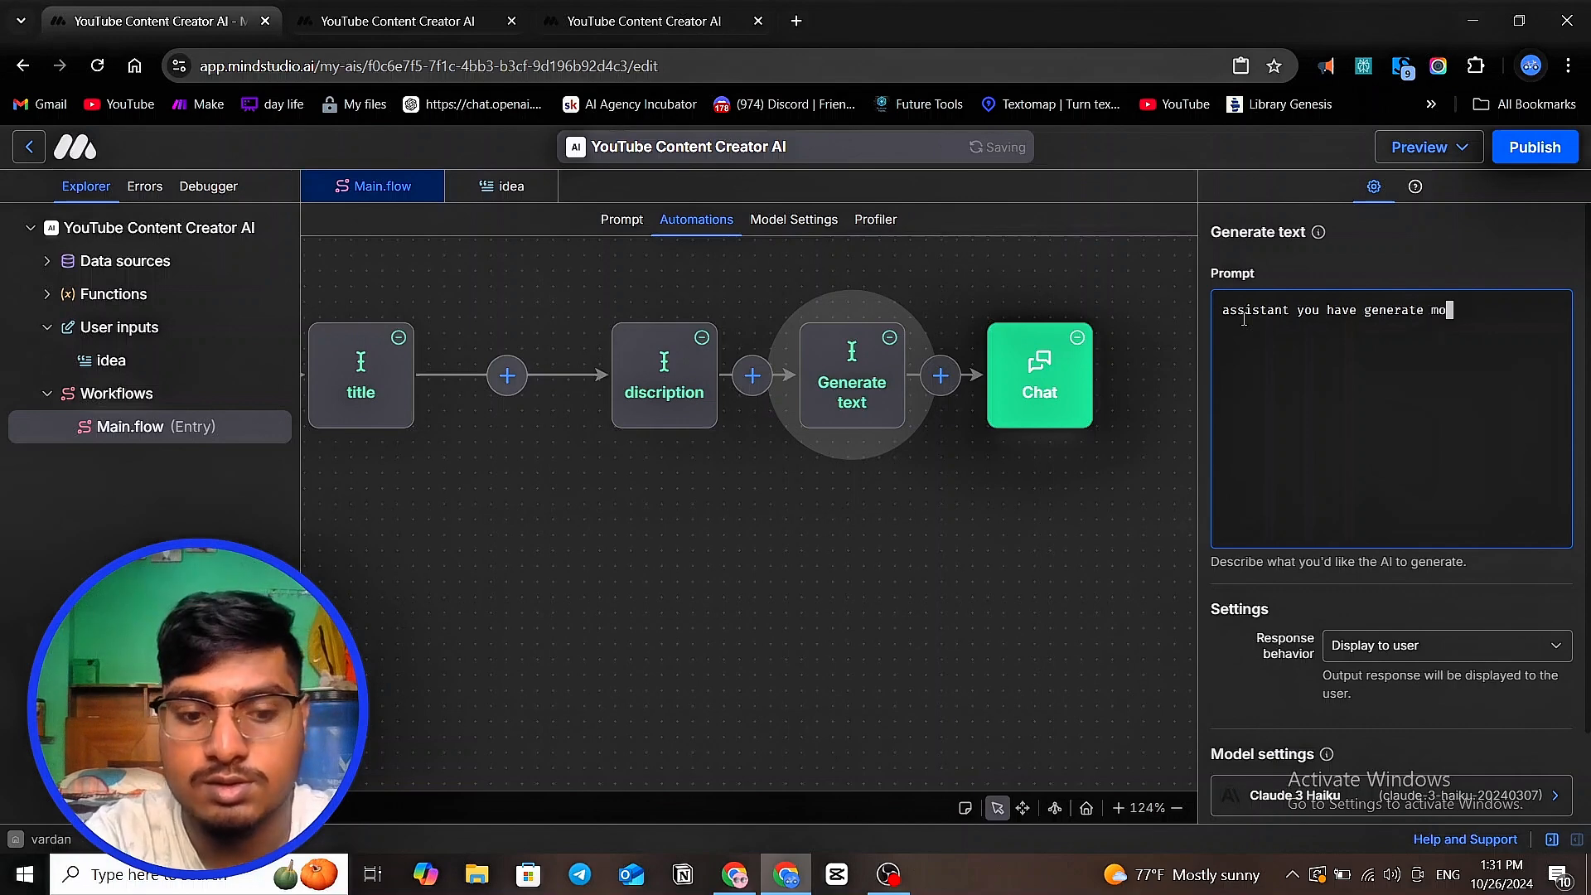
{"action": "type", "text": "s"}
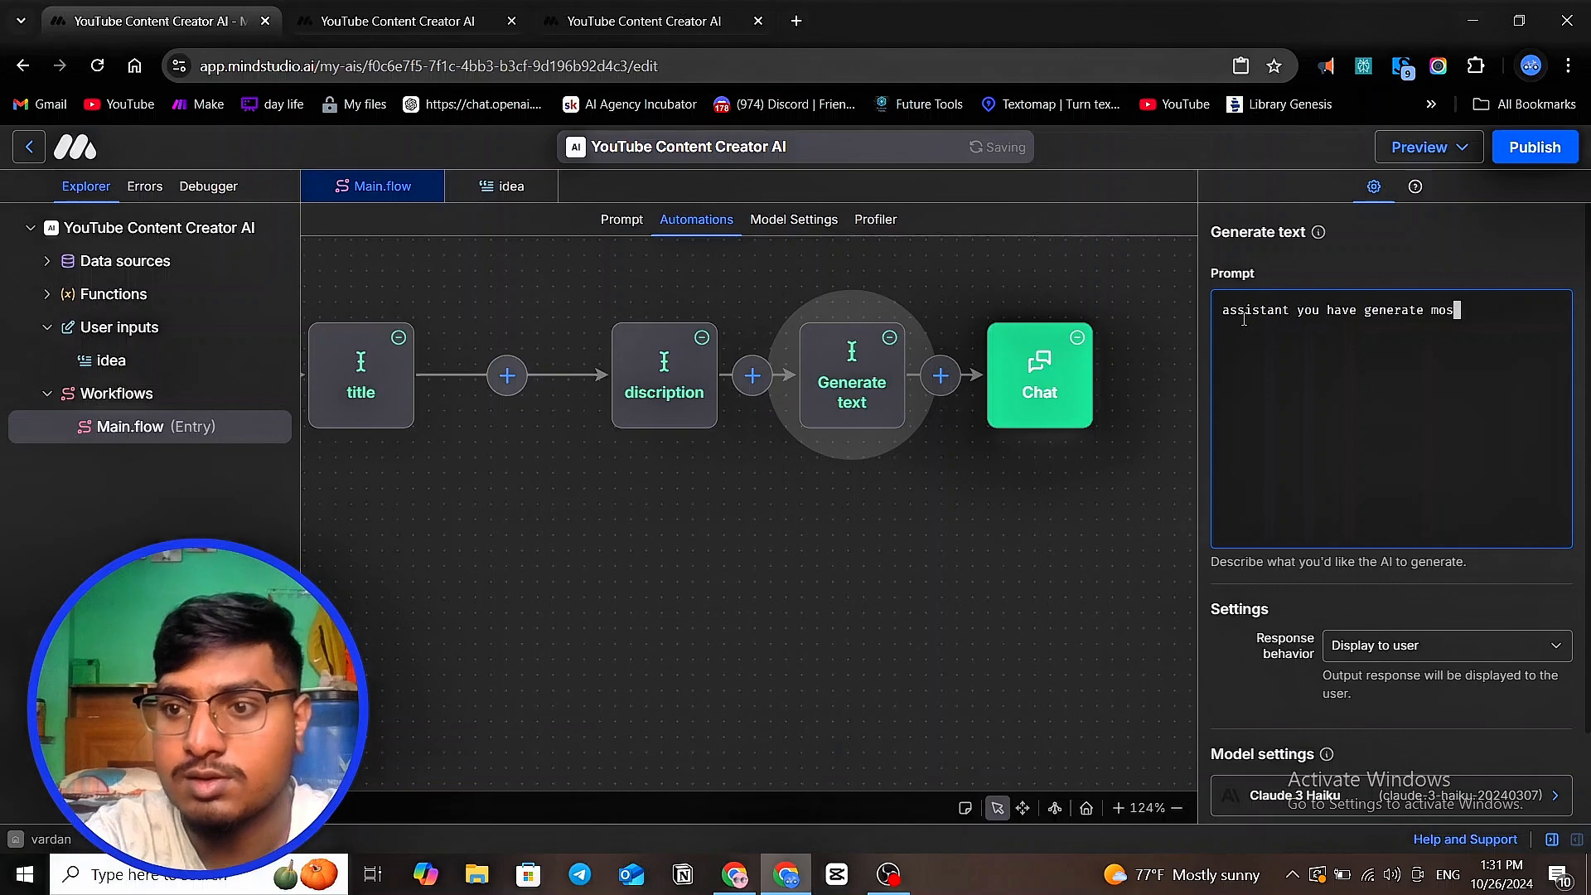
{"action": "type", "text": "tinf trending "}
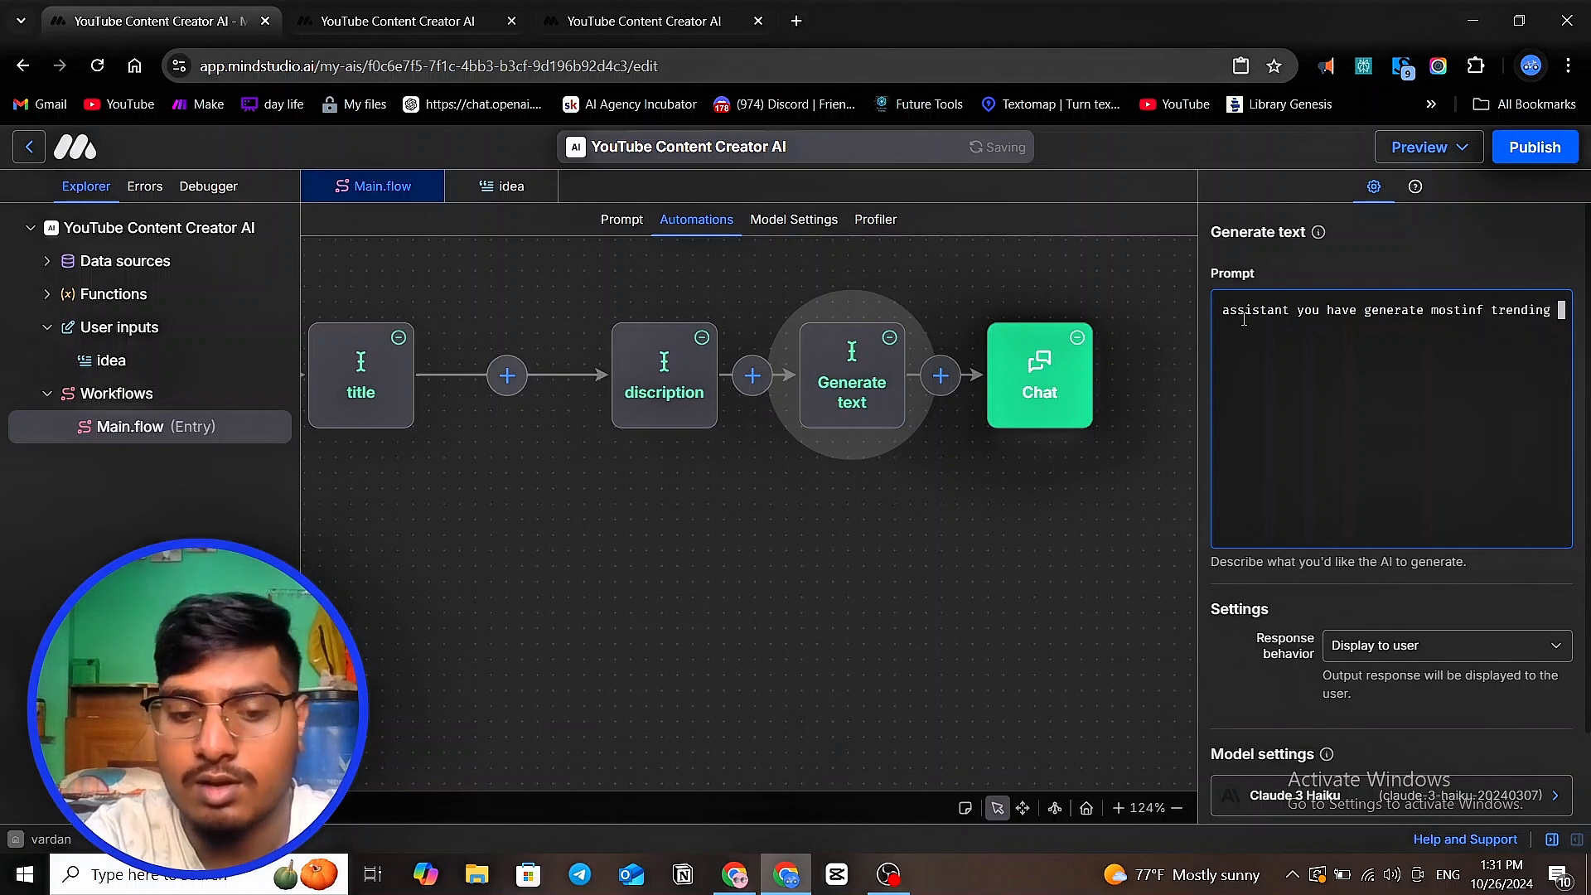
{"action": "type", "text": "hast"}
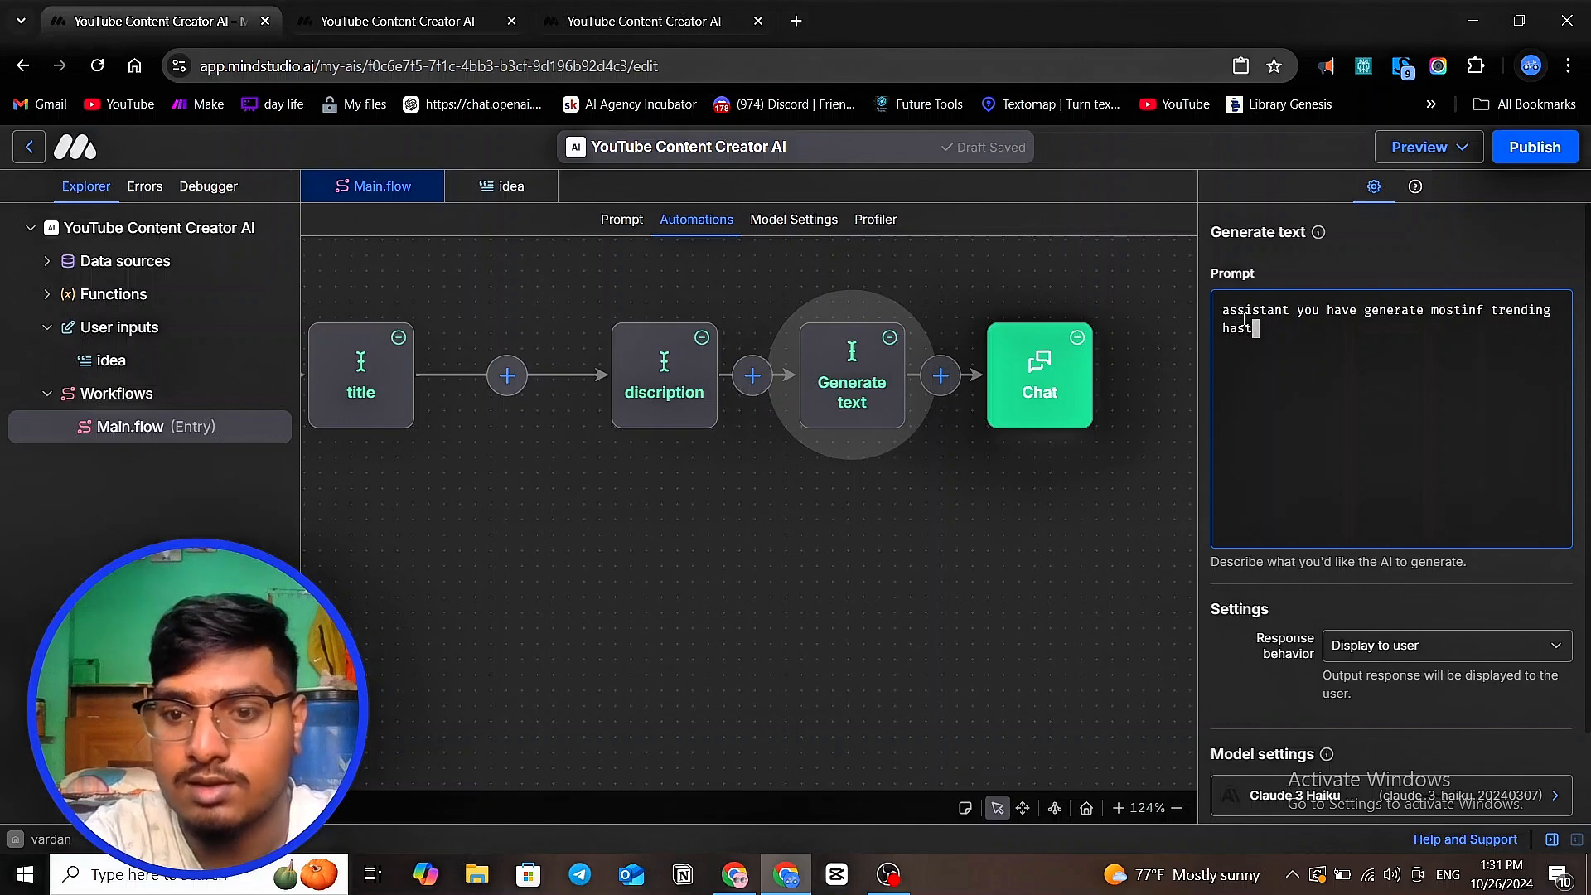
{"action": "type", "text": "ags fo =r"}
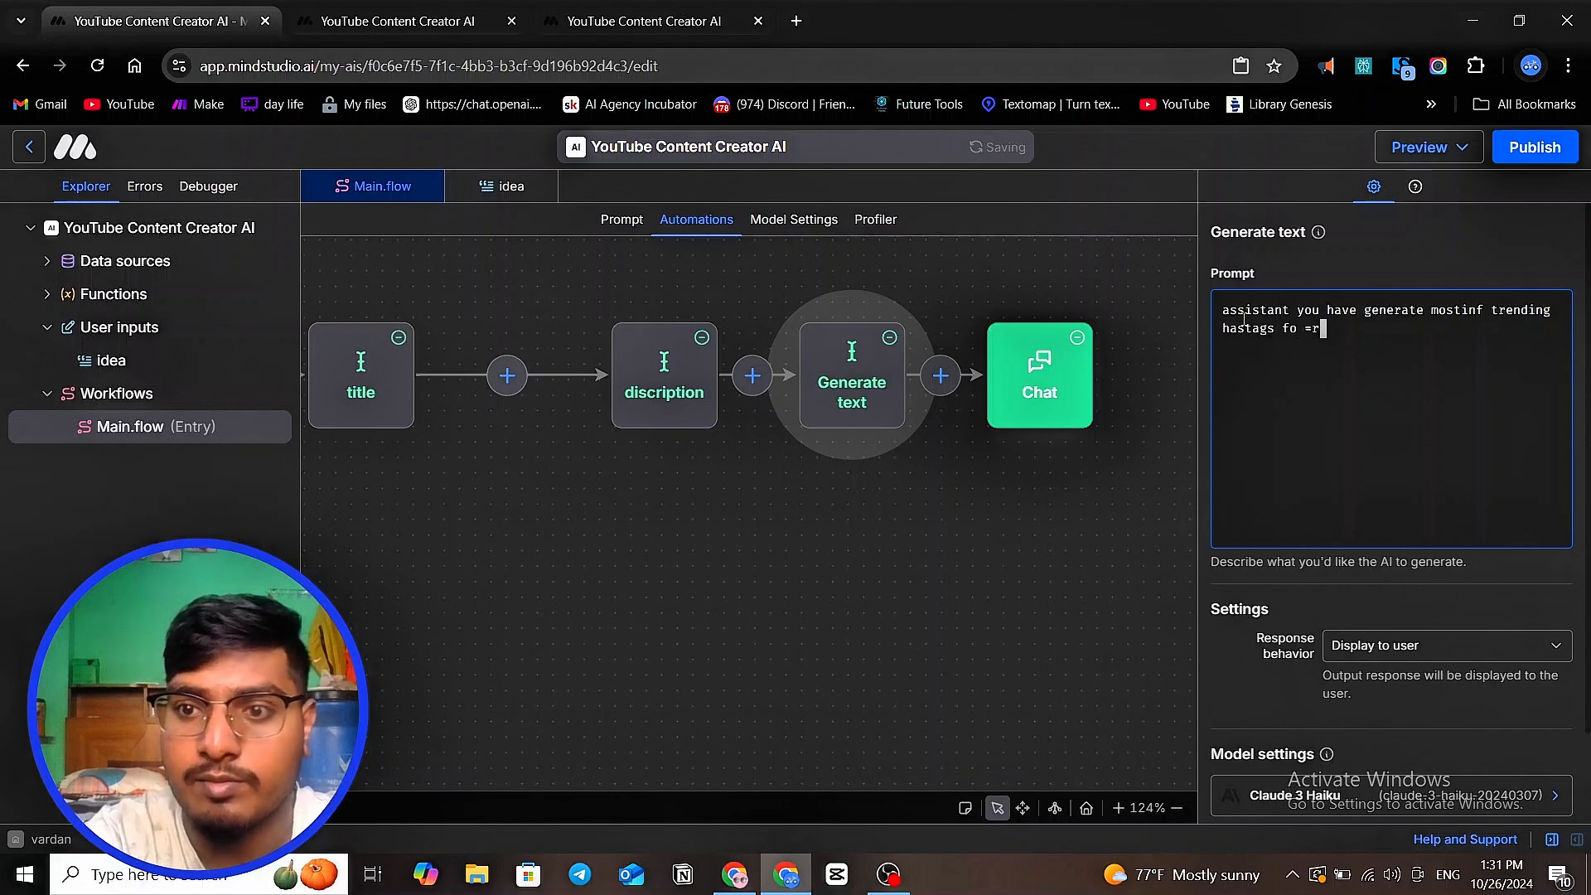
{"action": "key", "text": "BackSpace"}
{"action": "type", "text": "r my "}
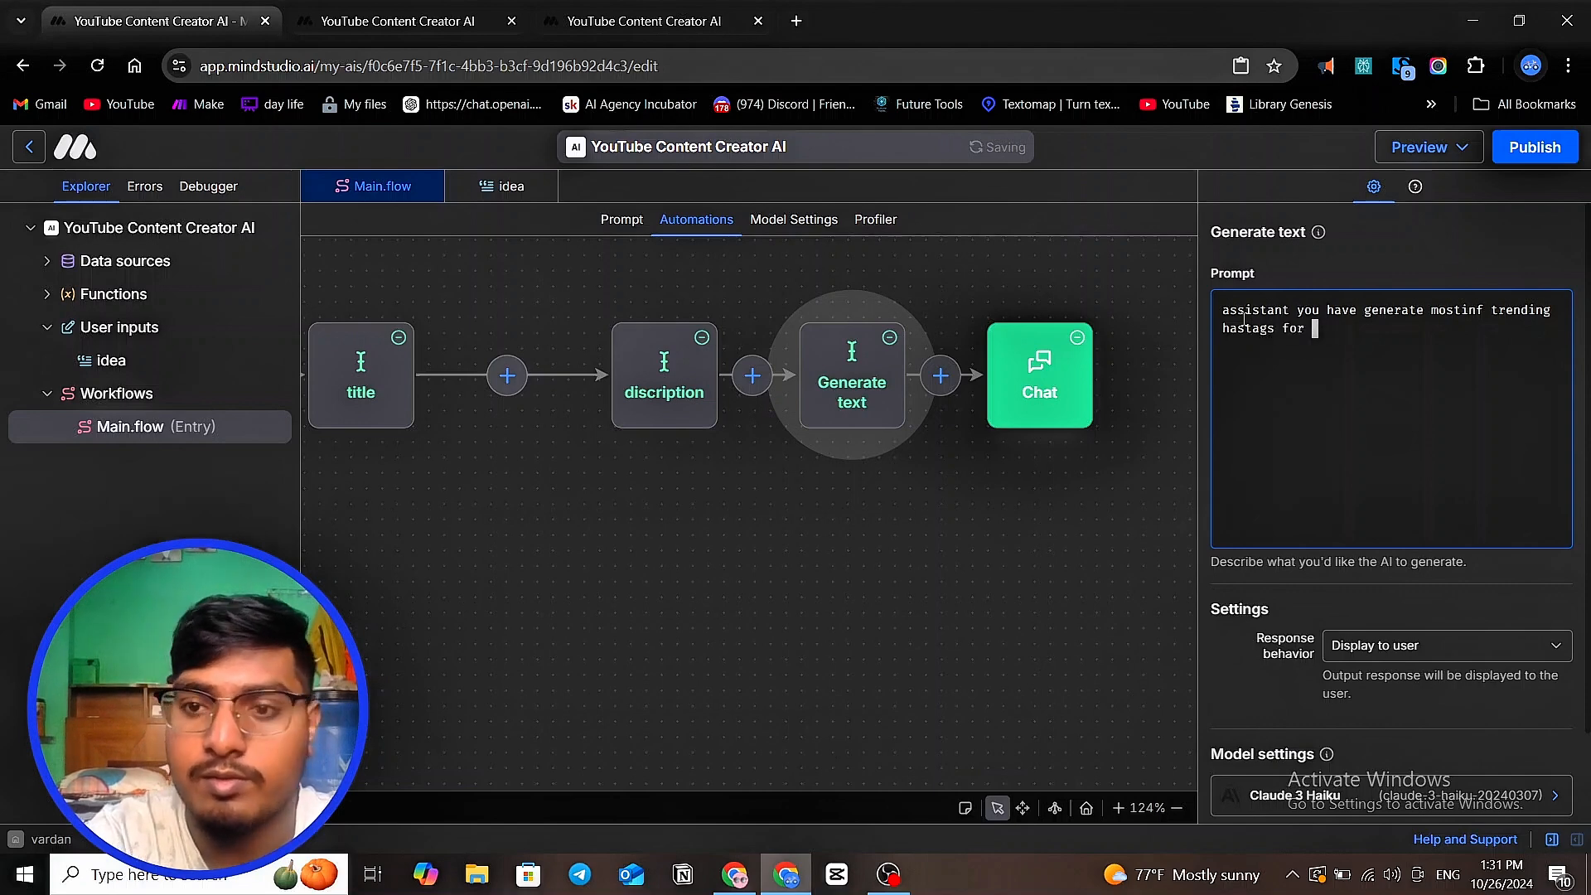
{"action": "type", "text": "you"}
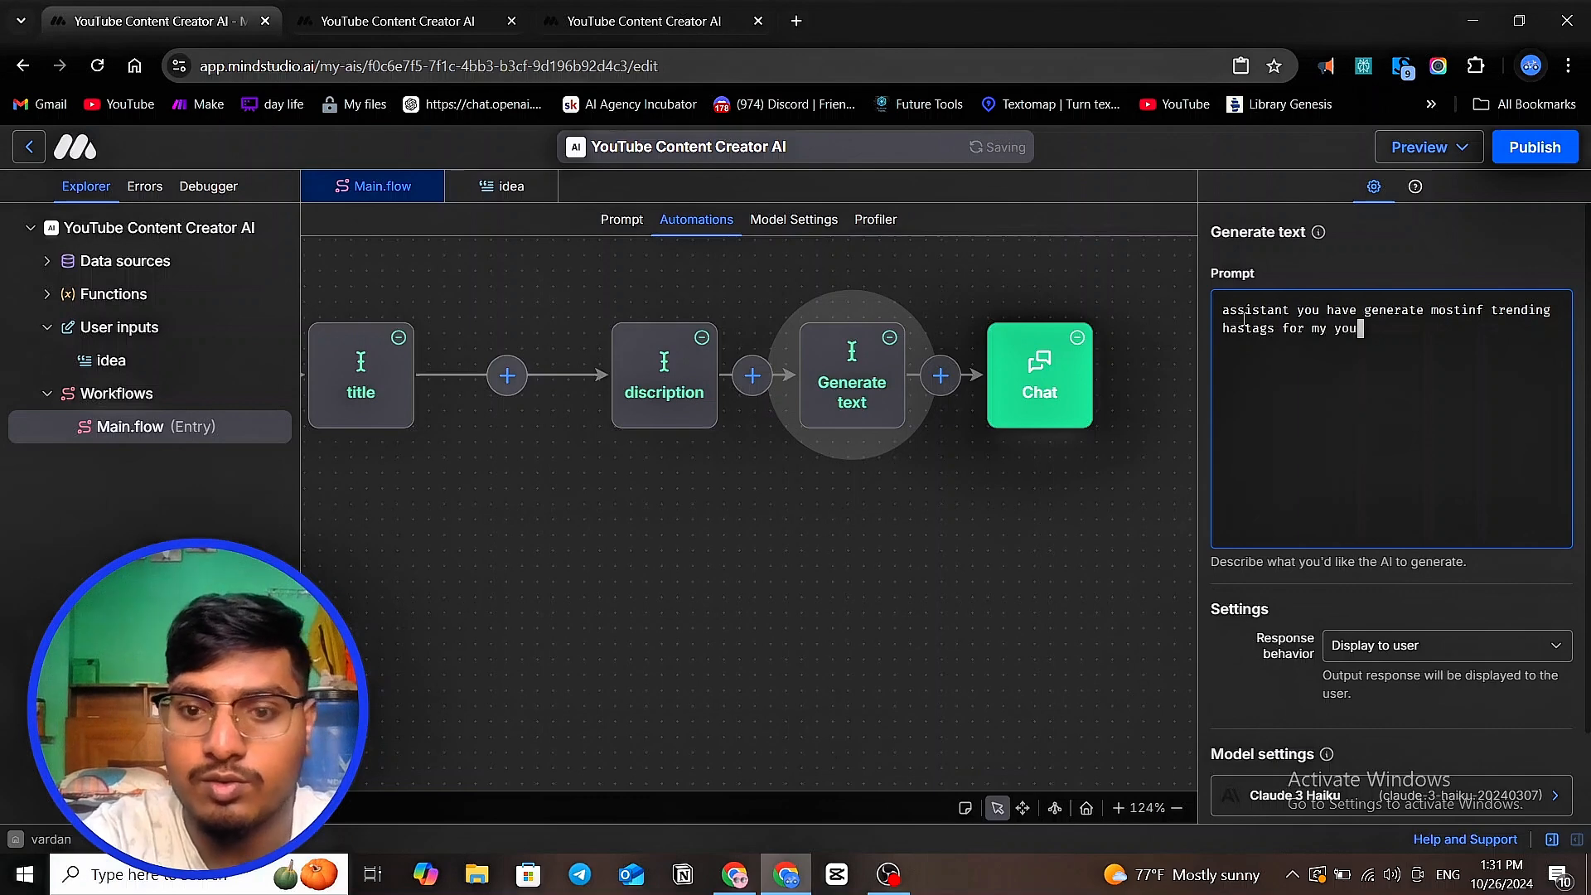
{"action": "type", "text": "tube vedio"}
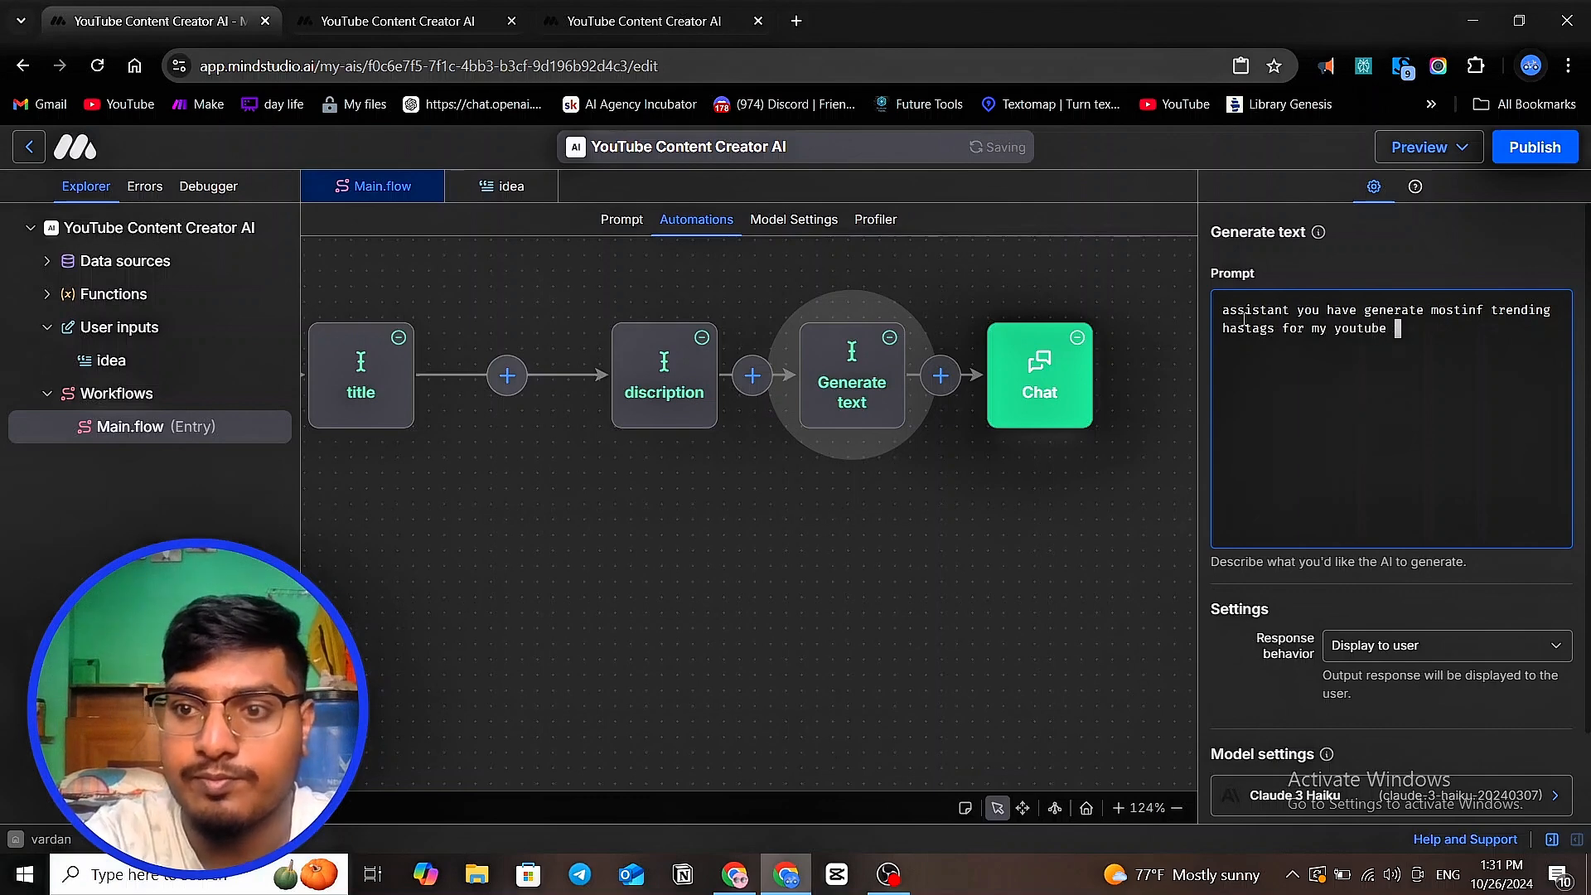
{"action": "key", "text": "BackSpace"}
{"action": "key", "text": "BackSpace"}
{"action": "key", "text": "BackSpace"}
{"action": "key", "text": "BackSpace"}
{"action": "key", "text": "BackSpace"}
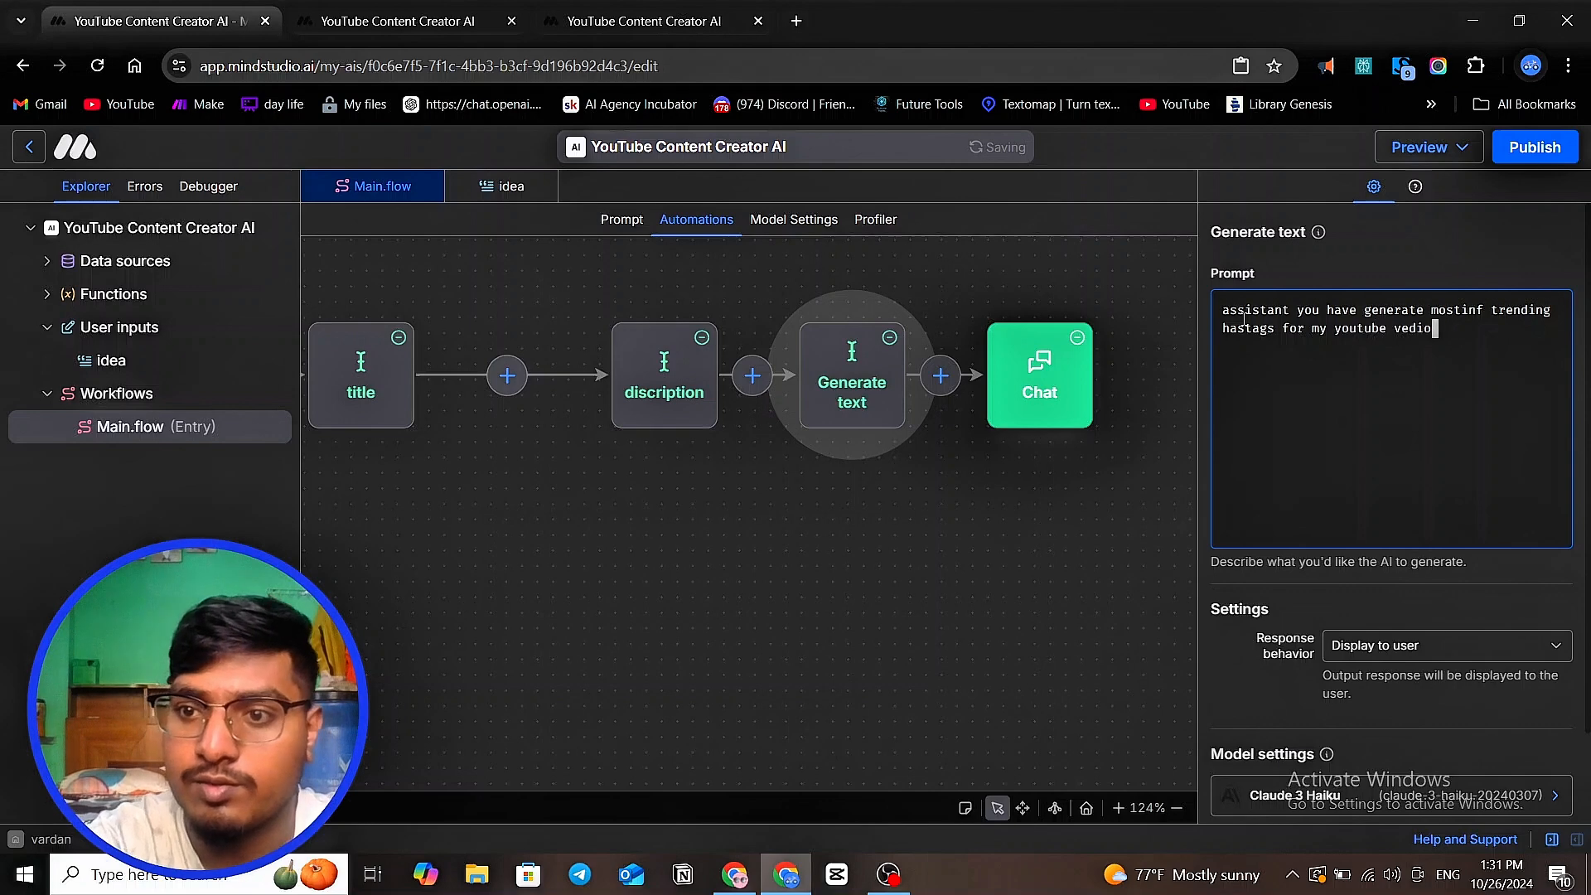
{"action": "type", "text": "ideoa"}
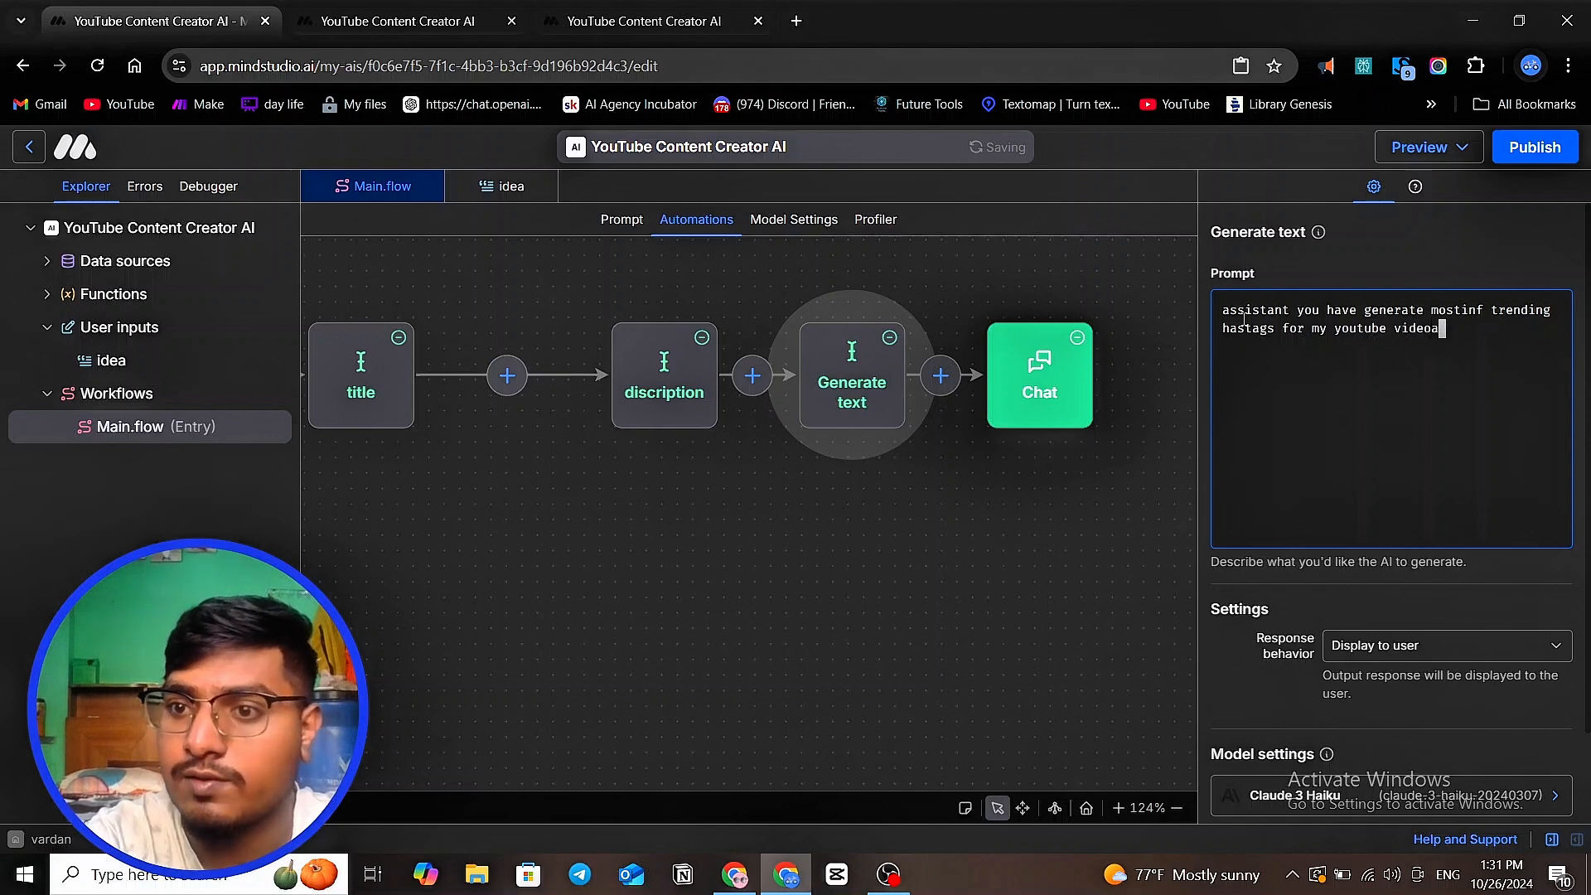
{"action": "key", "text": "BackSpace"}
{"action": "type", "text": "on "}
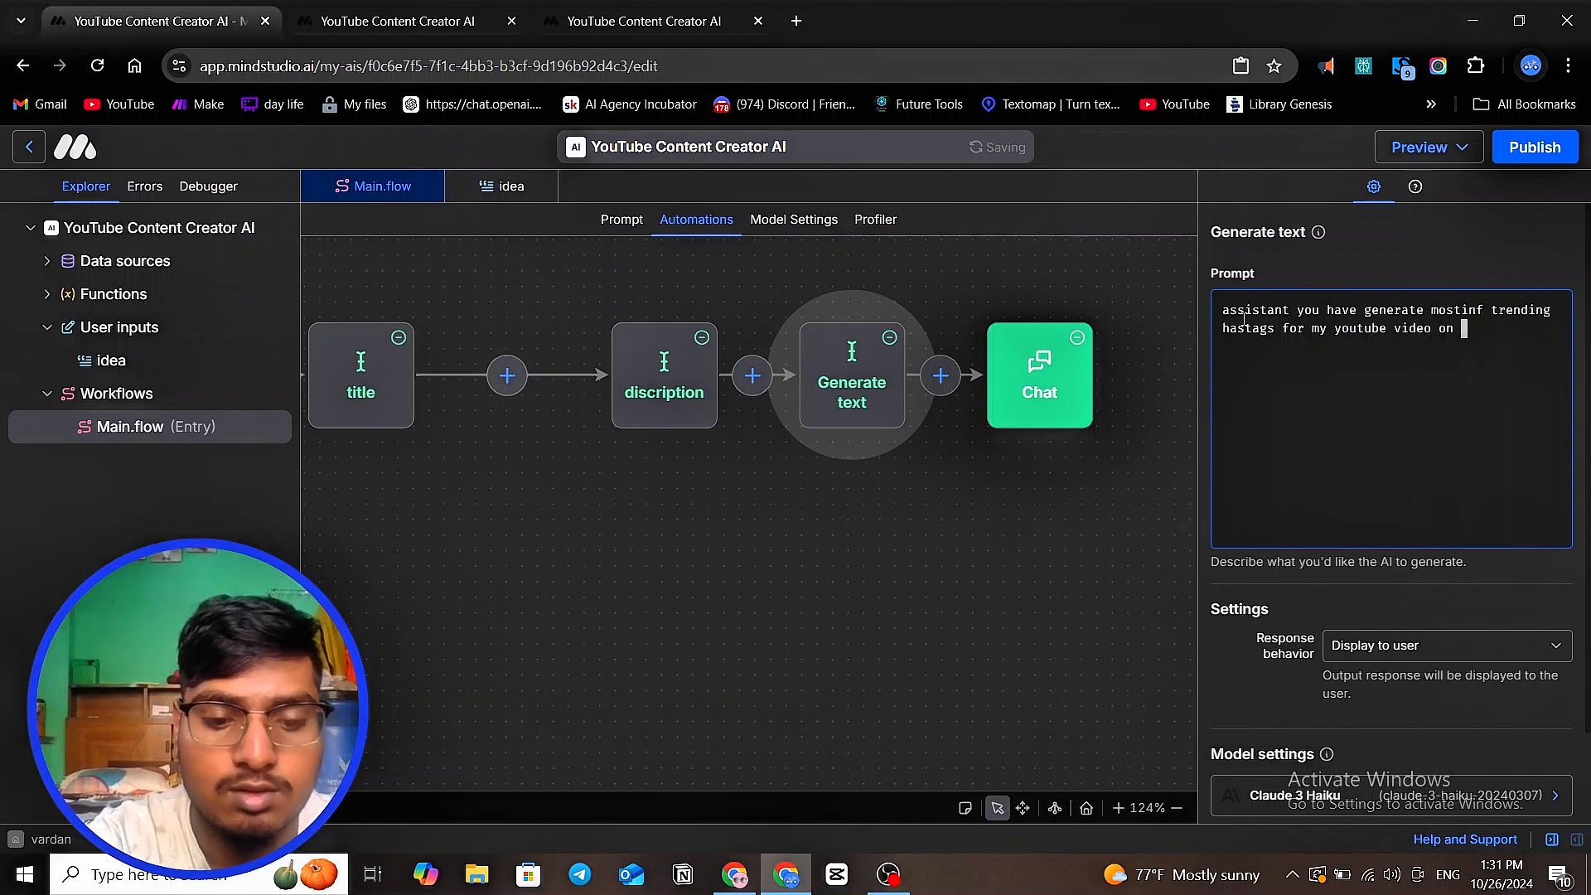
{"action": "type", "text": "the basis"}
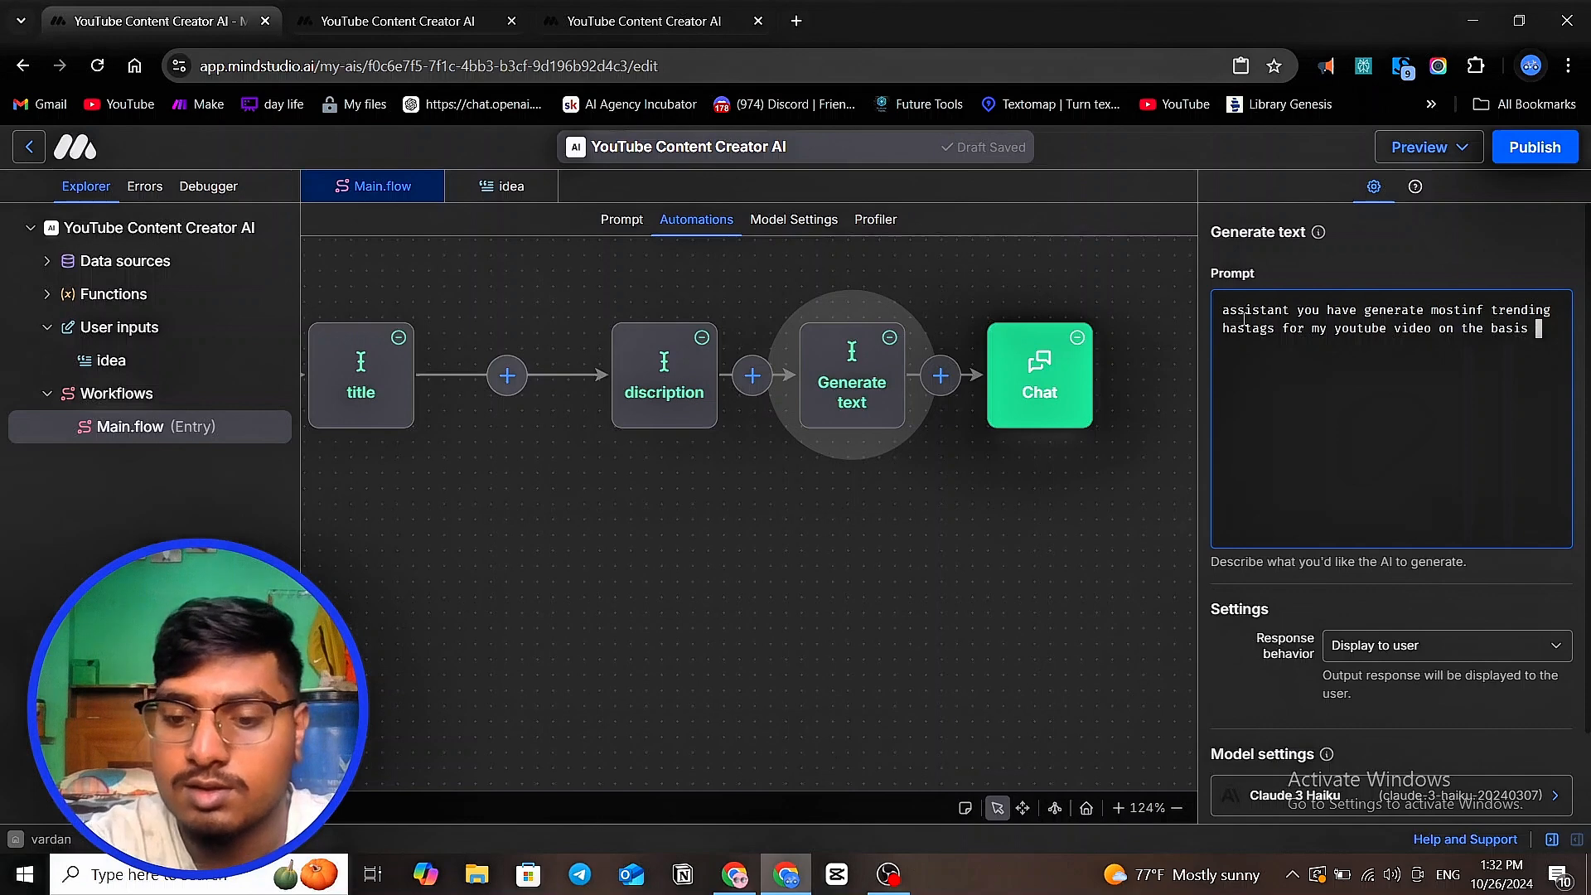
{"action": "type", "text": " {{"}
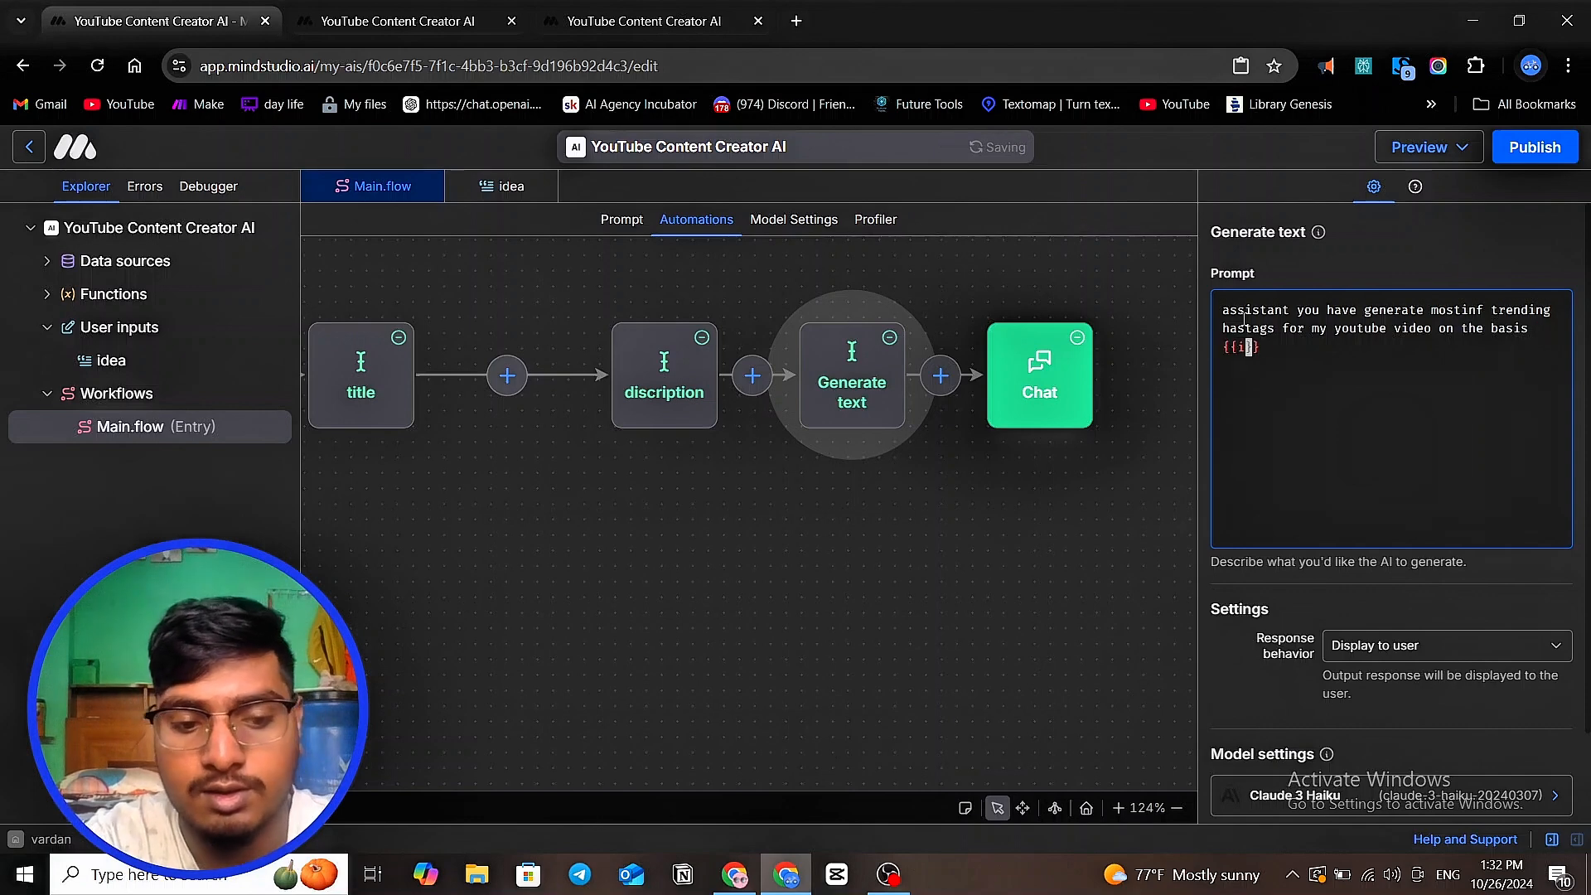
{"action": "type", "text": "idea"}
{"action": "key", "text": "End"}
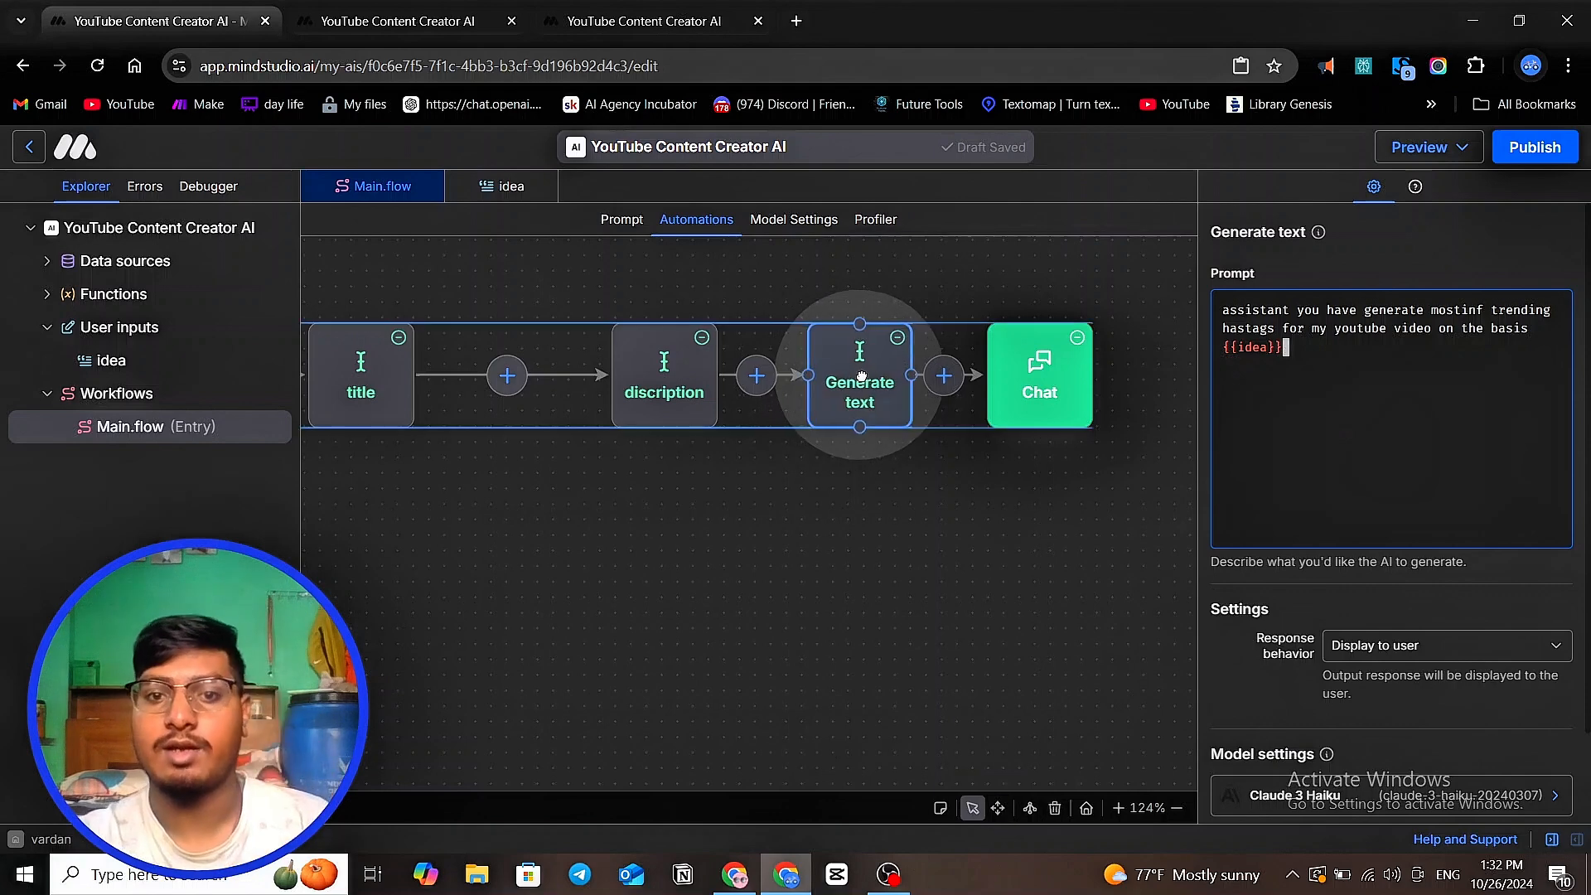
- Shift the discription and new Generate text blocks slightly toward the title block to even out the spacing, and clear the selection
{"action": "left_click", "coordinate": [698, 403]}
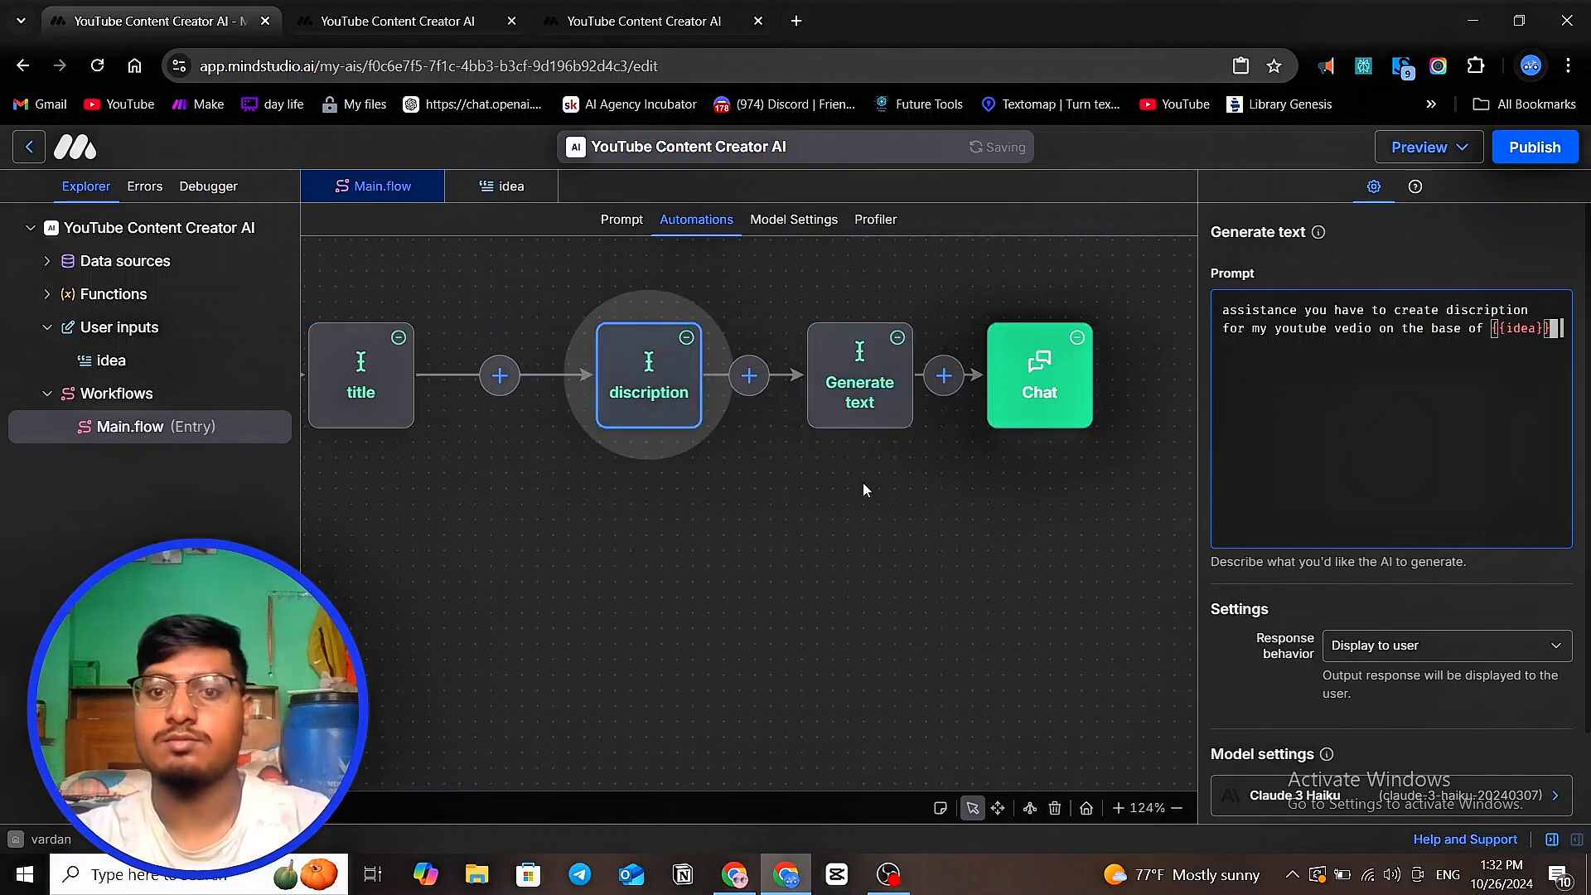
{"action": "scroll", "coordinate": [865, 483], "scroll_direction": "down", "scroll_amount": 5}
{"action": "scroll", "coordinate": [865, 482], "scroll_direction": "up", "scroll_amount": 3}
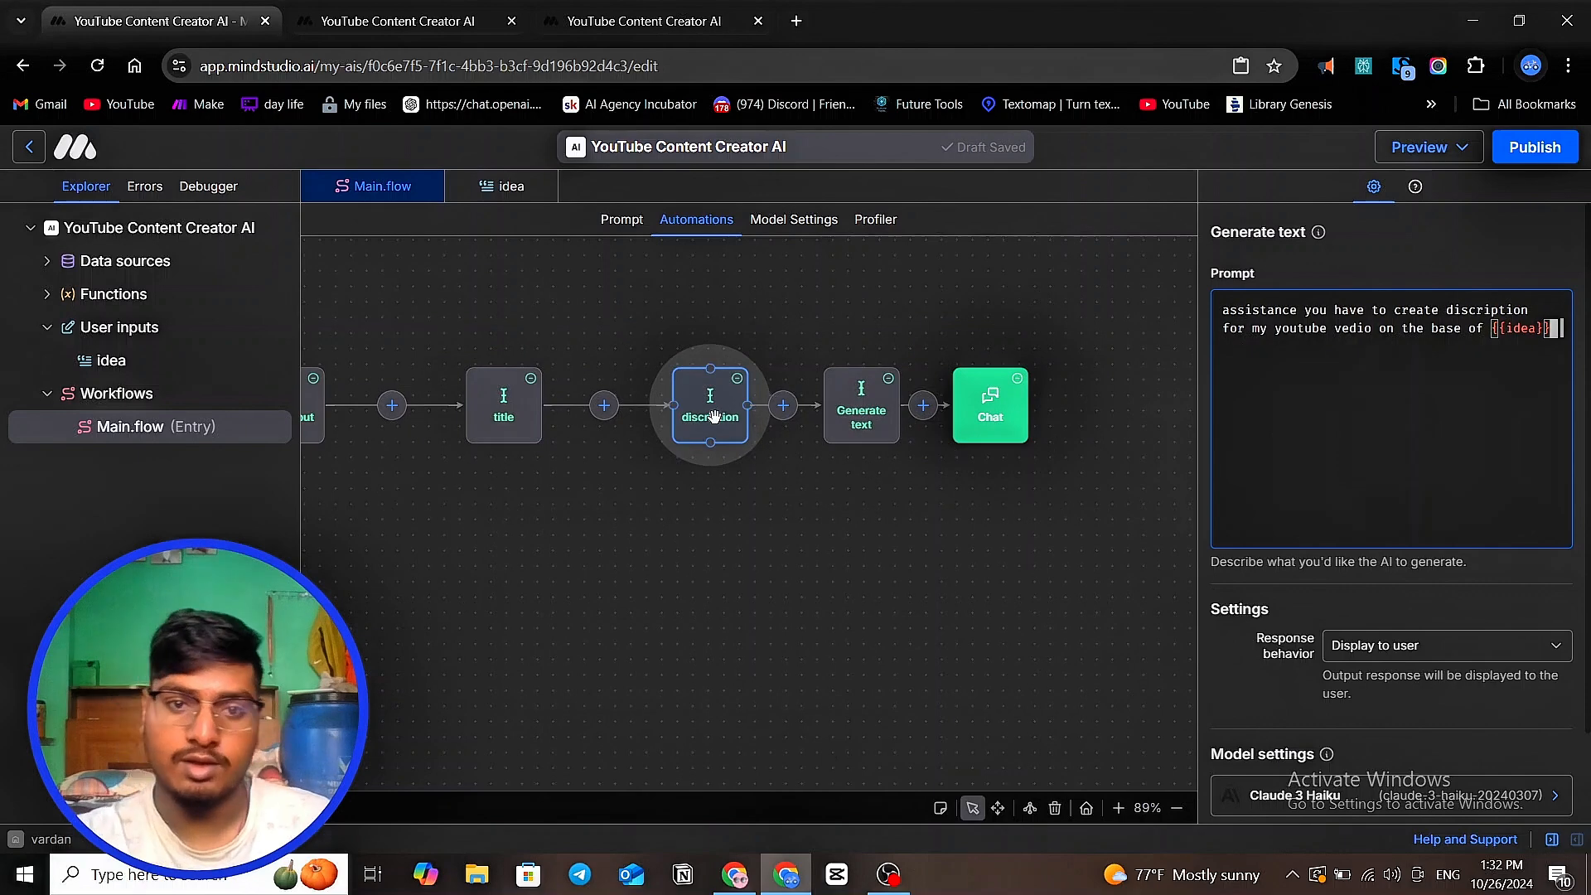
{"action": "left_click", "coordinate": [862, 418]}
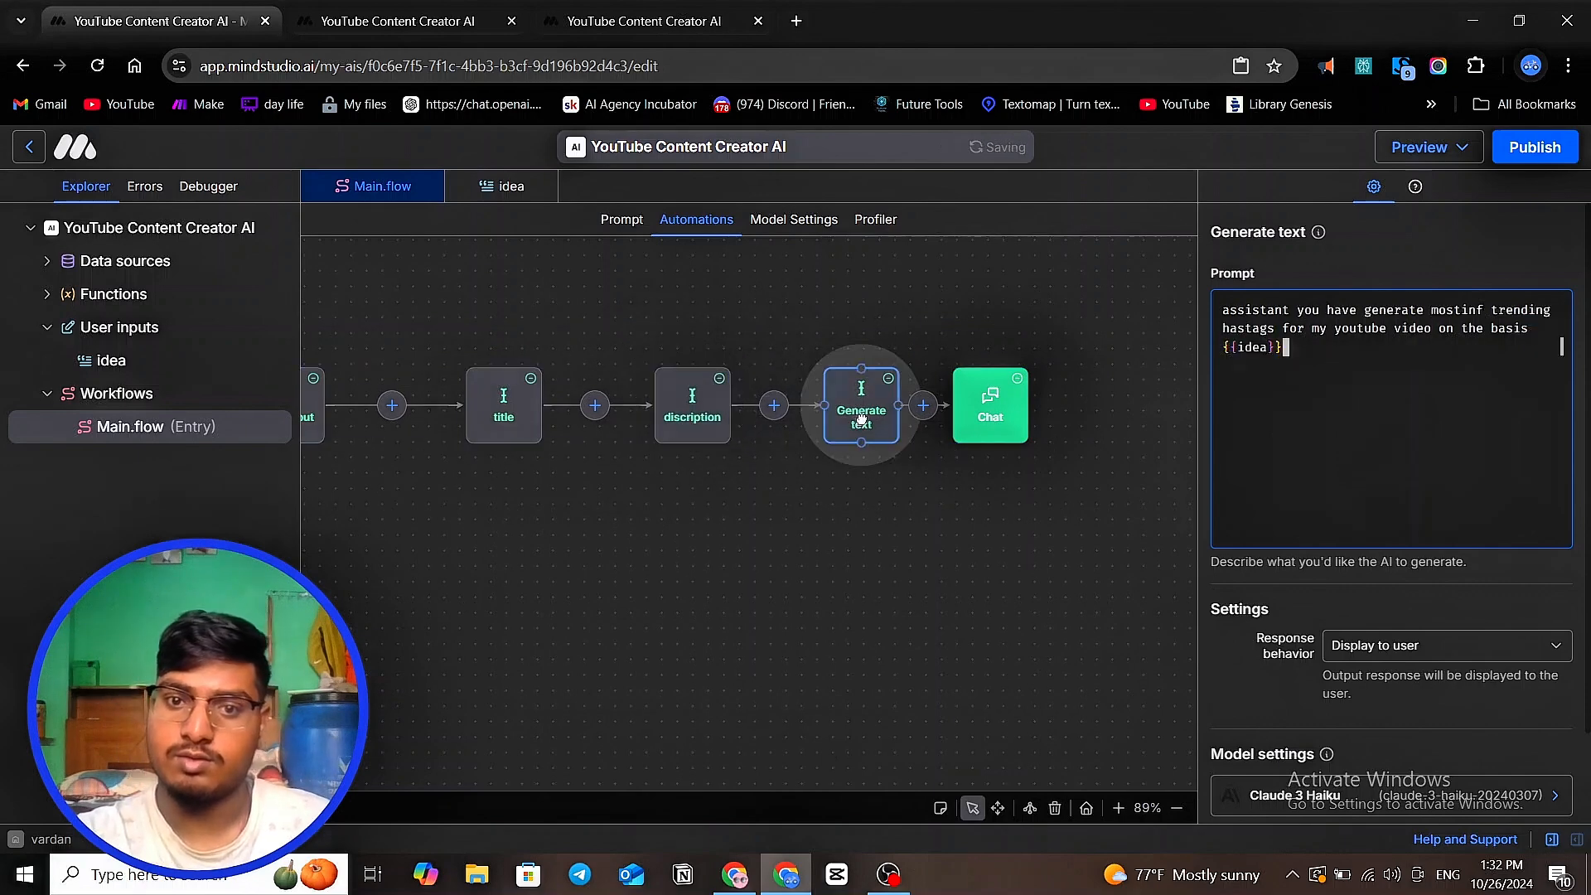
{"action": "left_click_drag", "start_coordinate": [861, 419], "coordinate": [846, 419]}
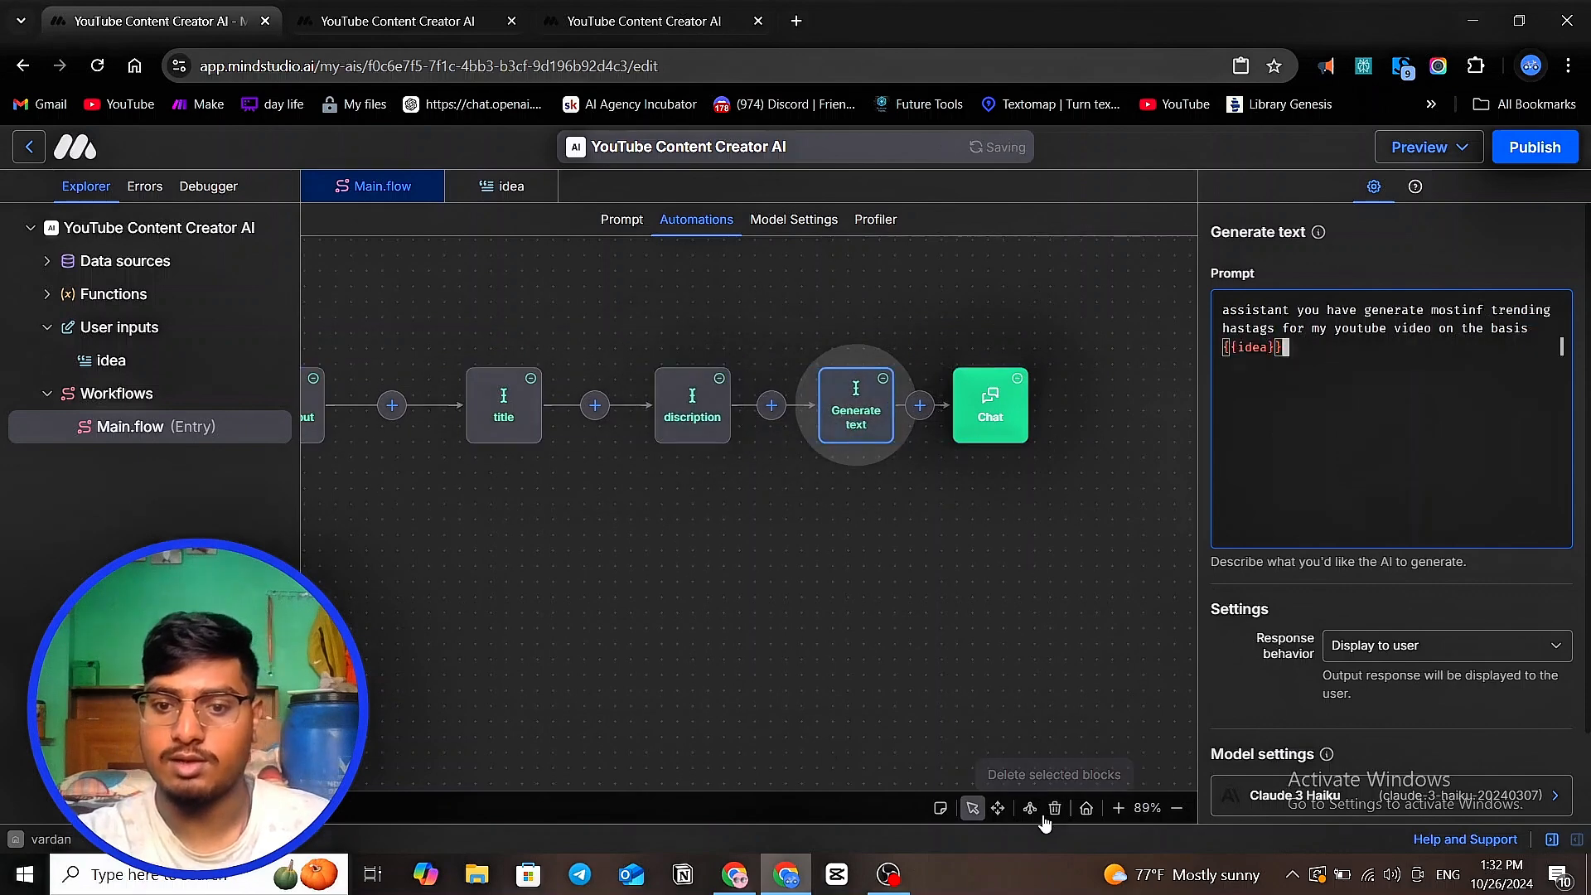
{"action": "scroll", "coordinate": [1035, 673], "scroll_direction": "down", "scroll_amount": 4}
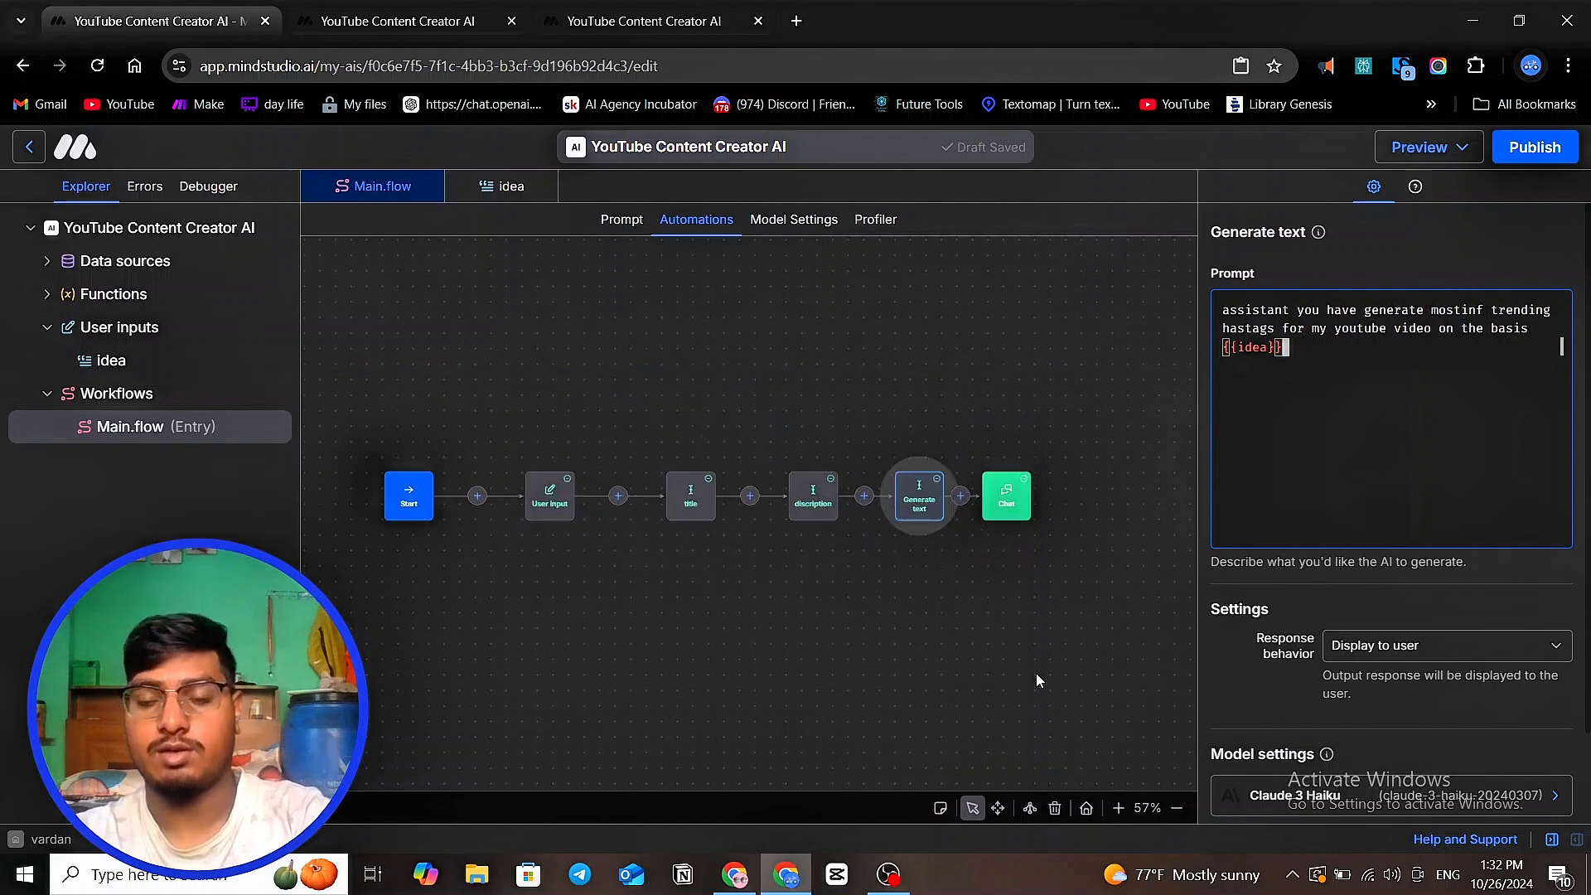
{"action": "scroll", "coordinate": [1035, 672], "scroll_direction": "up", "scroll_amount": 1}
{"action": "left_click", "coordinate": [1076, 643]}
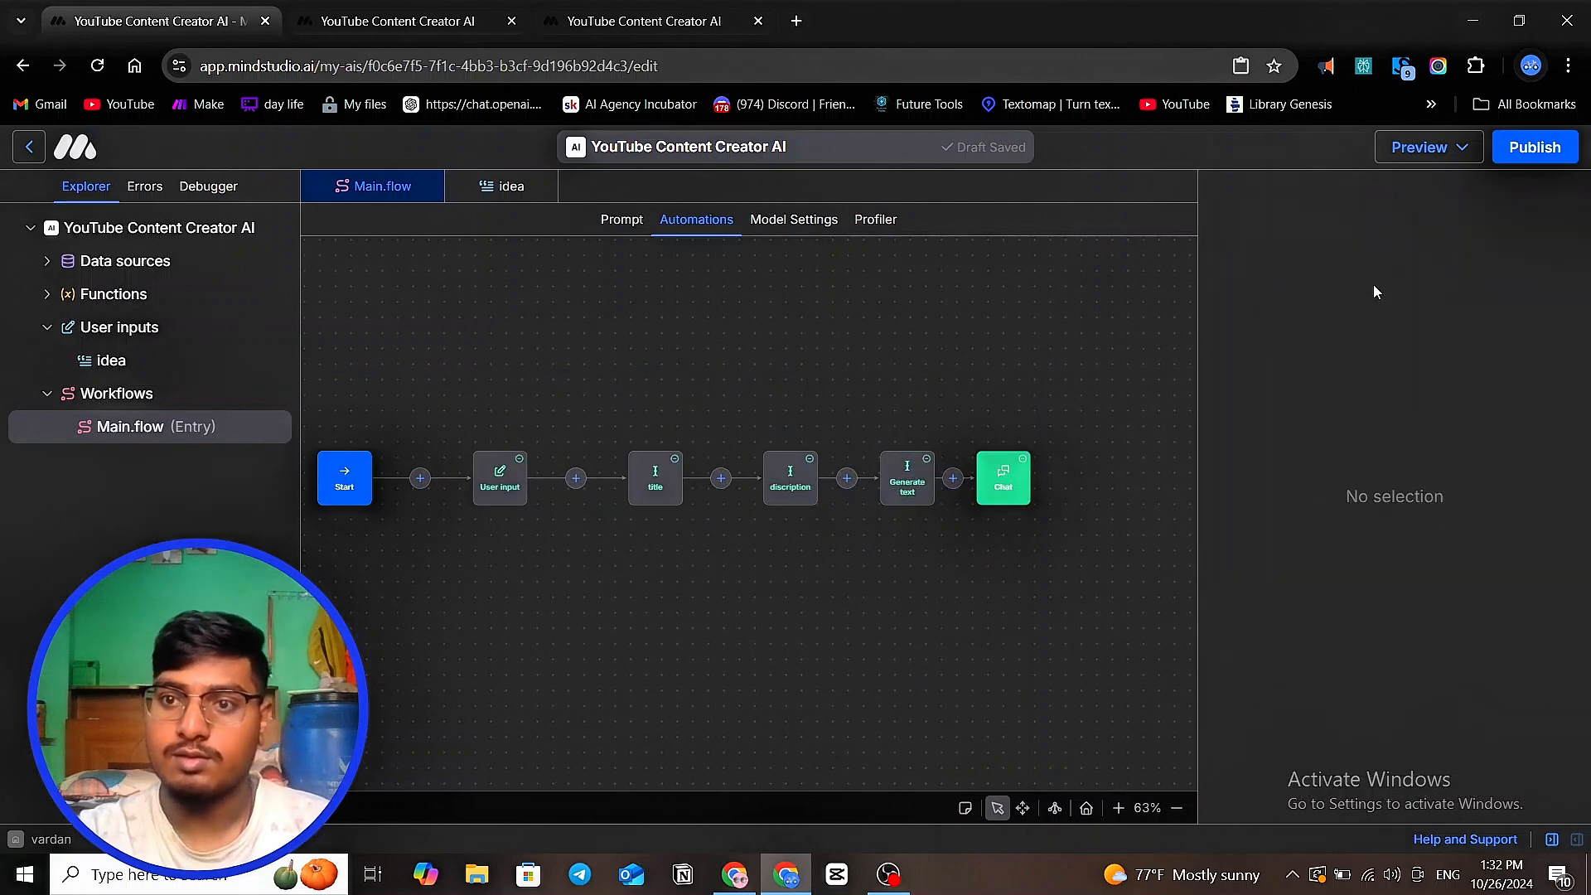
- Open a draft preview of the YouTube Content Creator AI and start a new thread
{"action": "left_click", "coordinate": [1436, 149]}
{"action": "left_click", "coordinate": [1433, 177]}
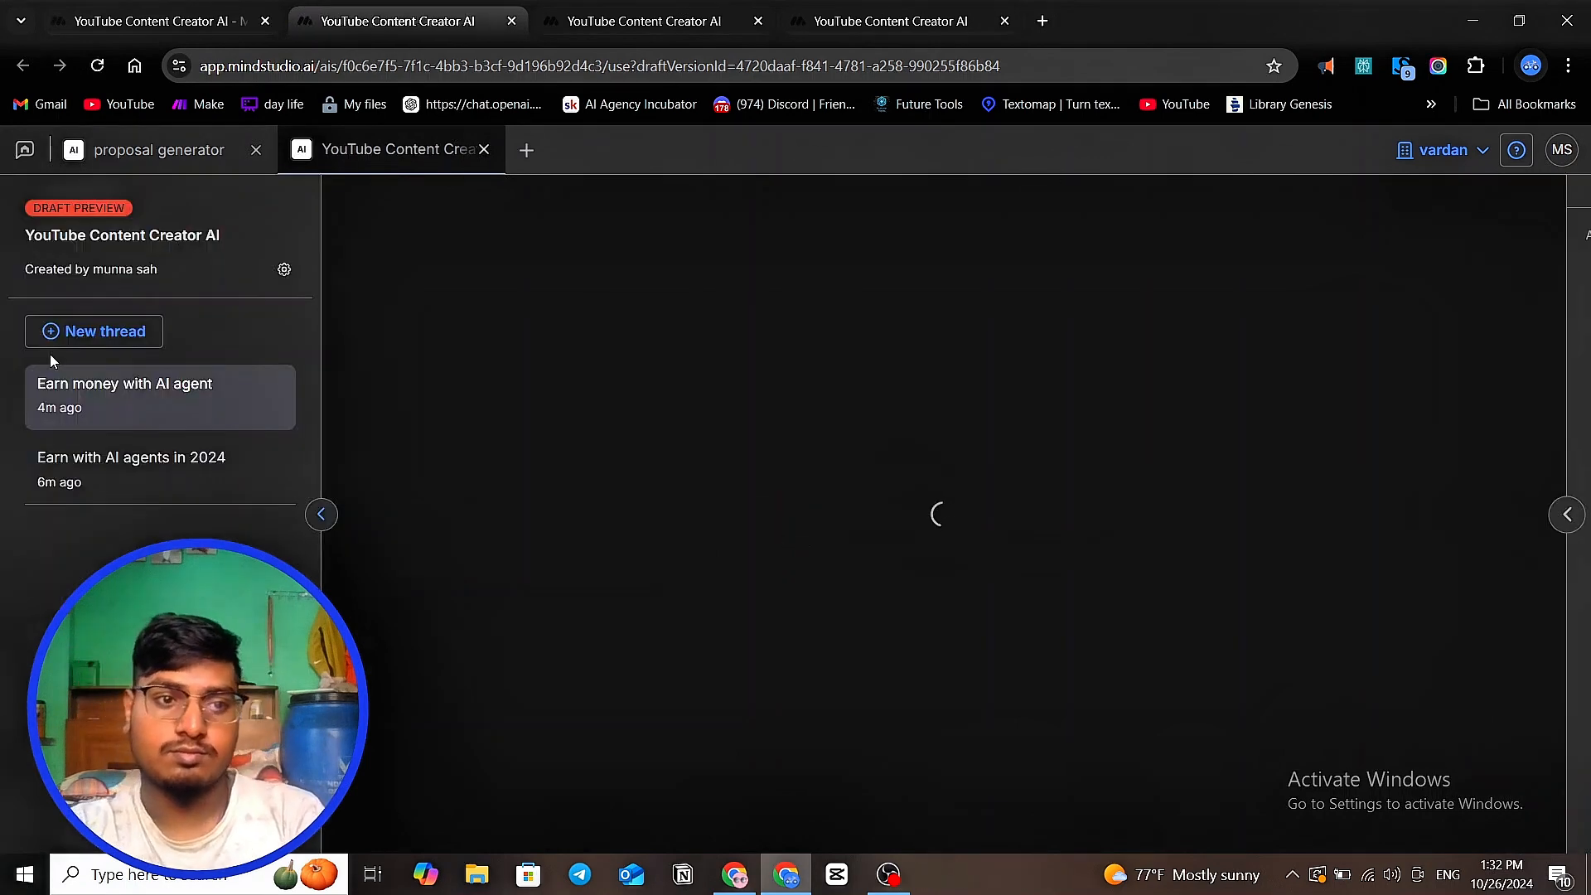
{"action": "left_click", "coordinate": [80, 329]}
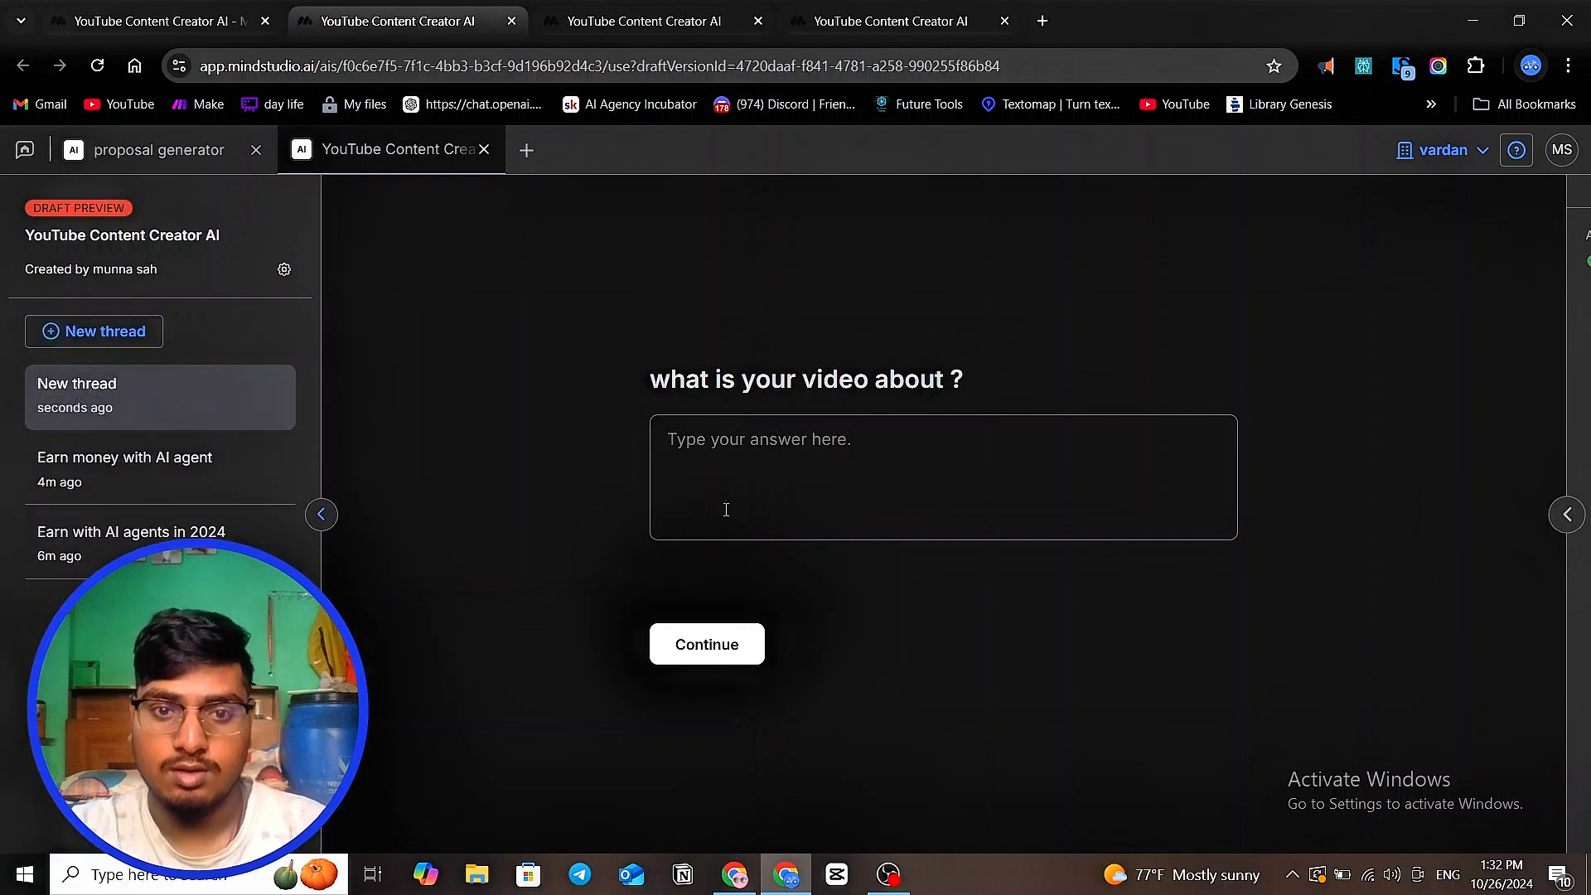
- Answer the question about the video's topic with "how to make money with ai agent" and submit it
{"action": "left_click", "coordinate": [764, 457]}
{"action": "type", "text": "how to "}
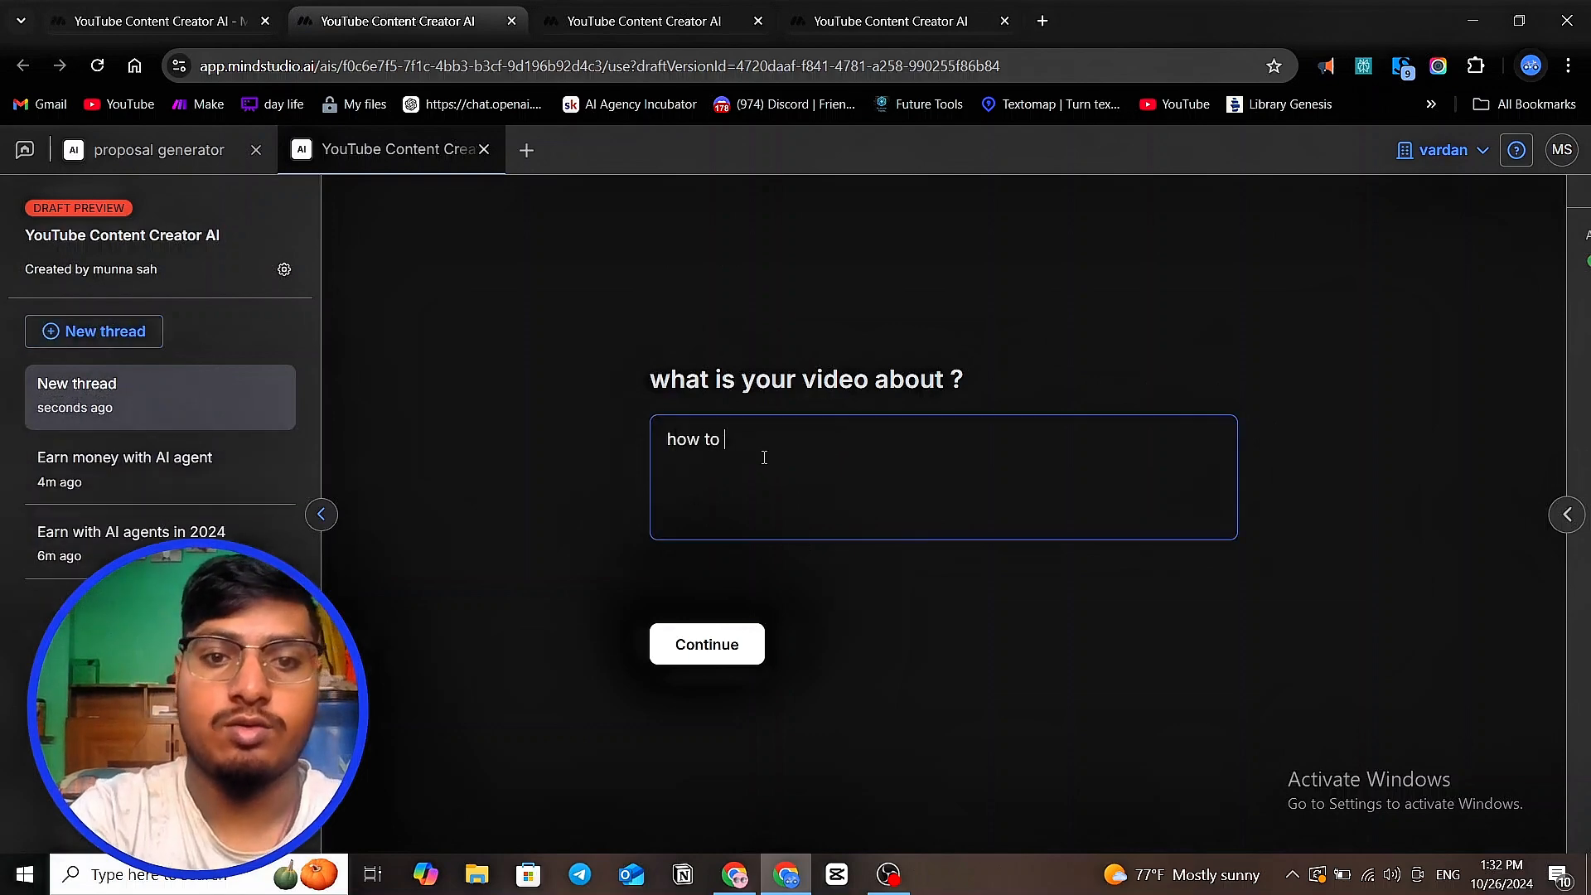
{"action": "type", "text": "make on"}
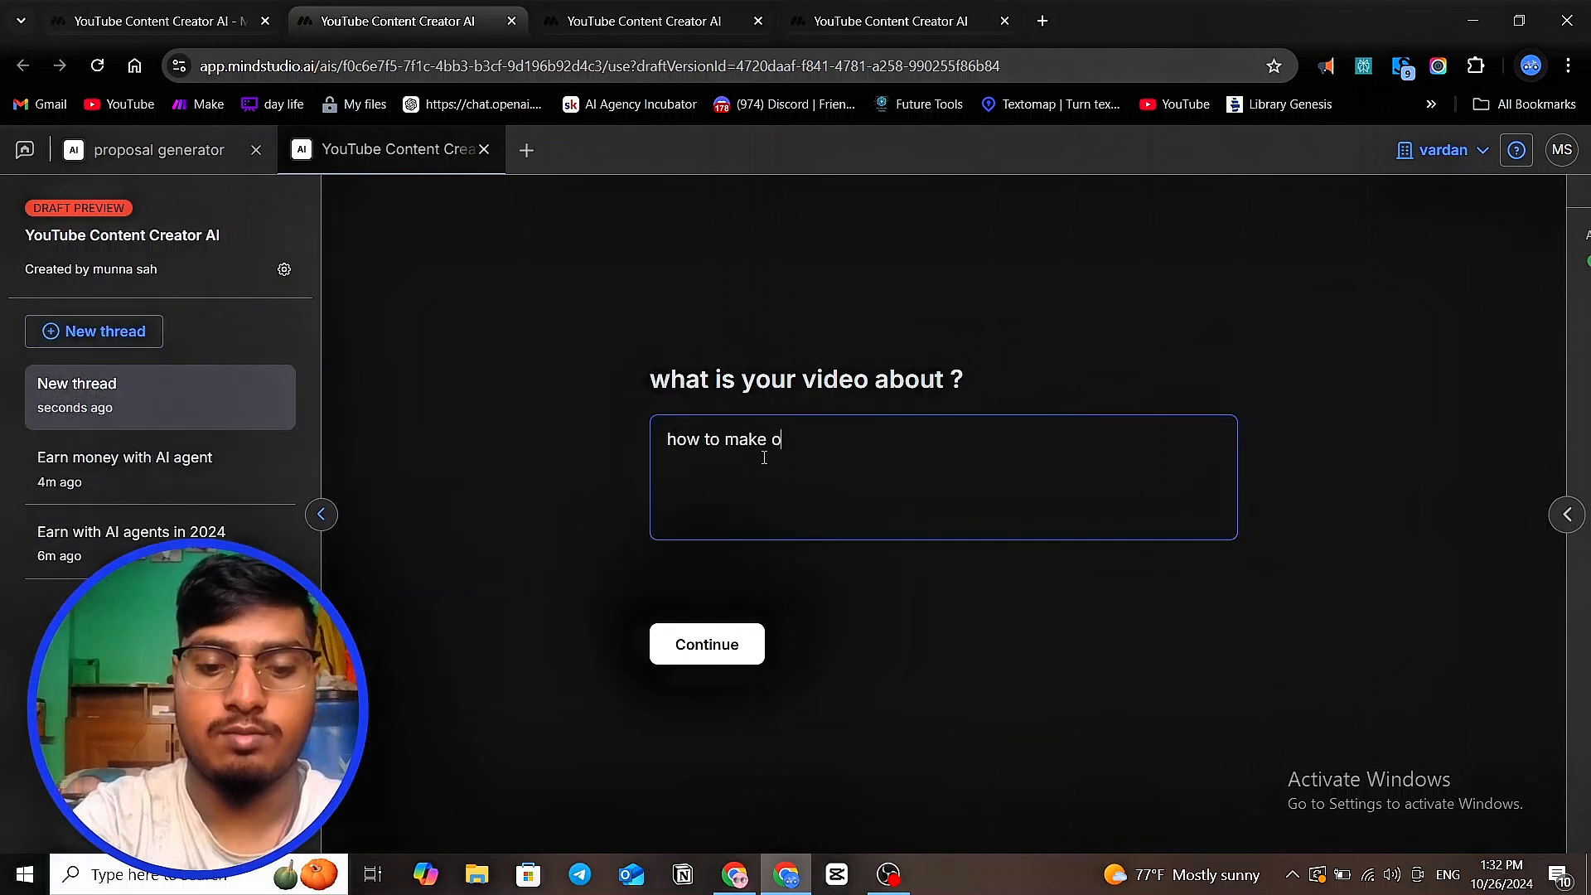
{"action": "key", "text": "BackSpace"}
{"action": "type", "text": "mone"}
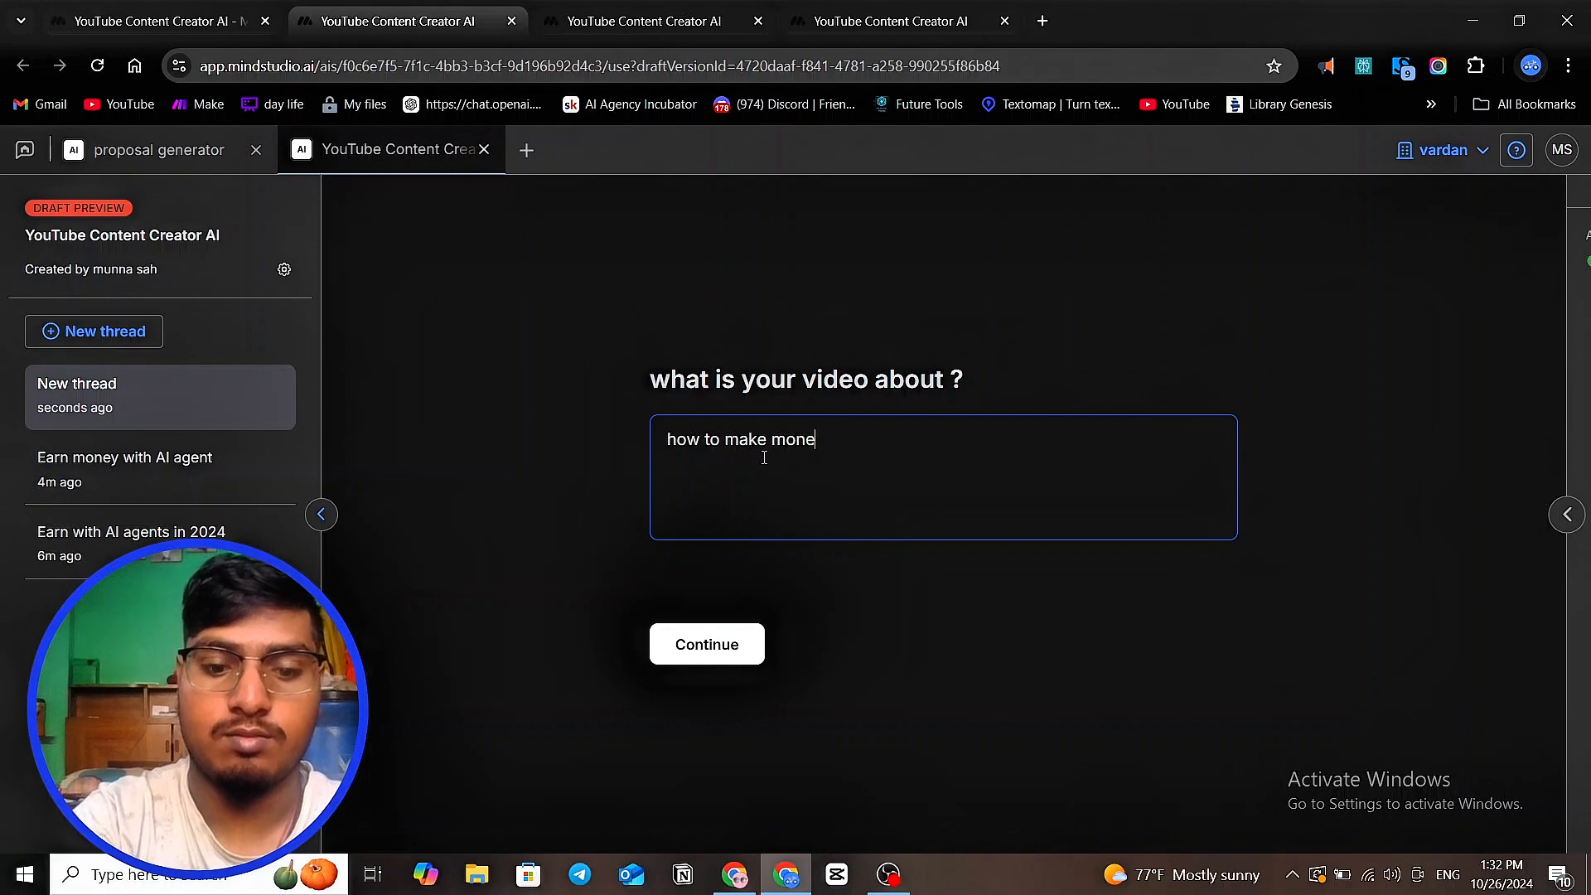
{"action": "type", "text": "y wit"}
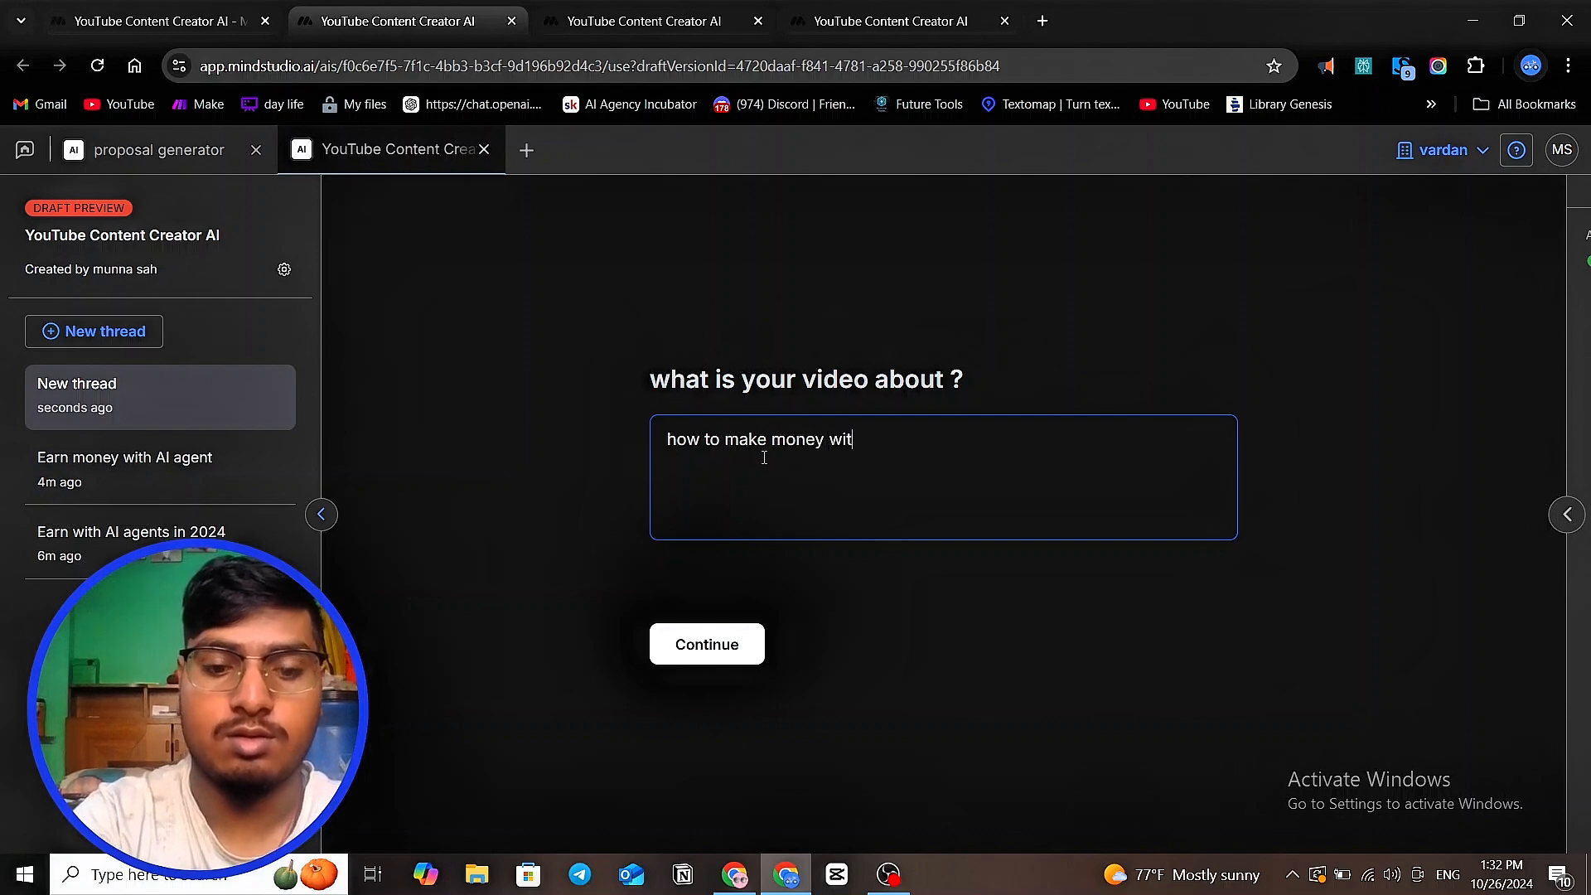
{"action": "type", "text": "h ai agent"}
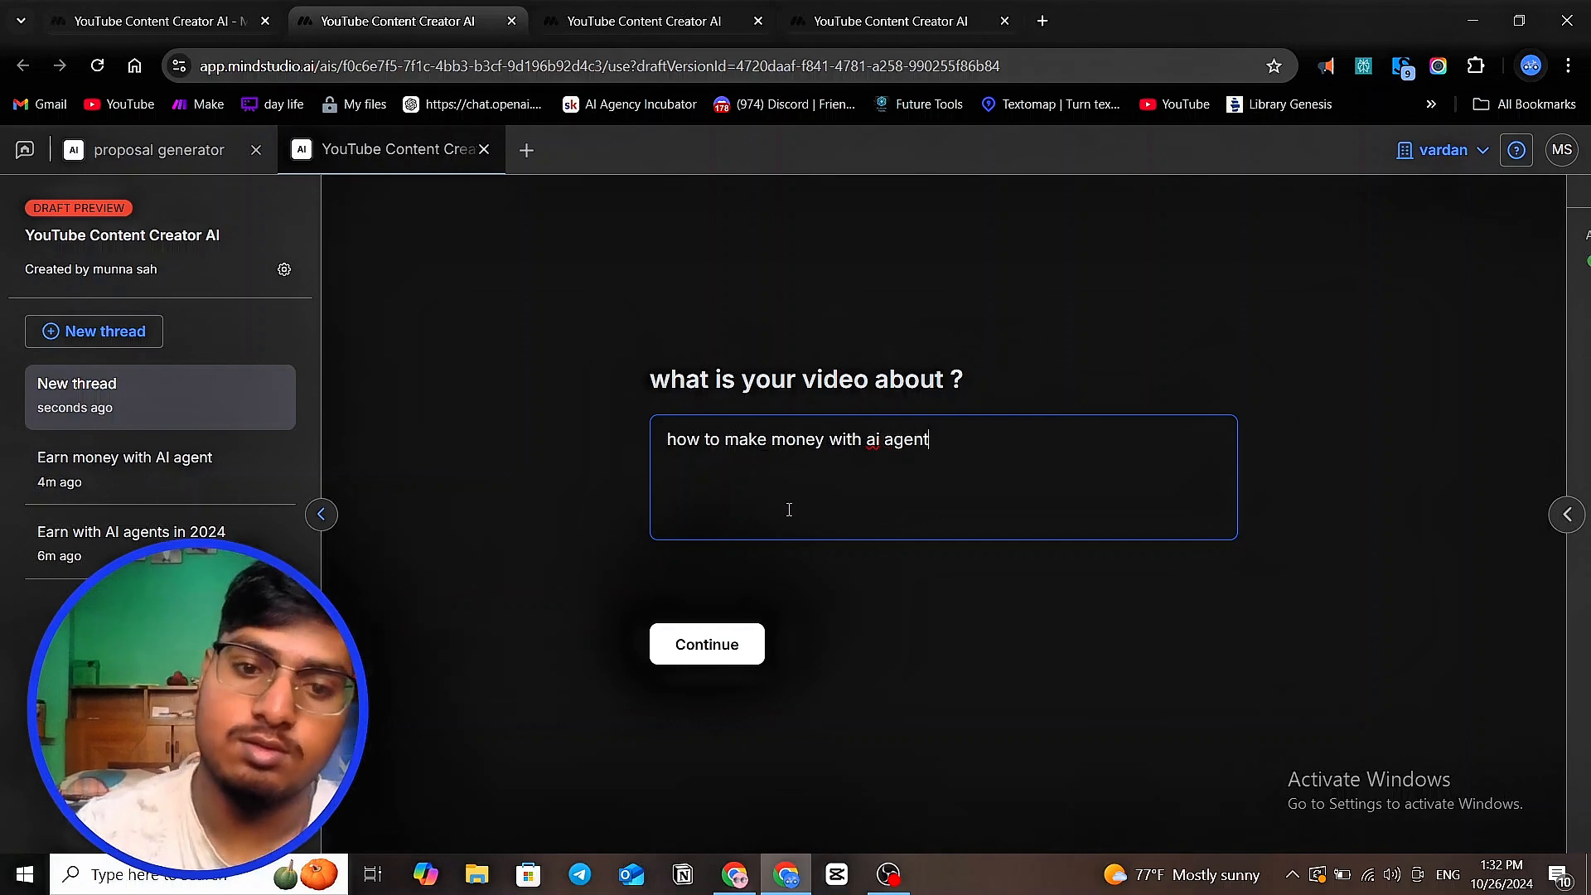
{"action": "left_click", "coordinate": [709, 663]}
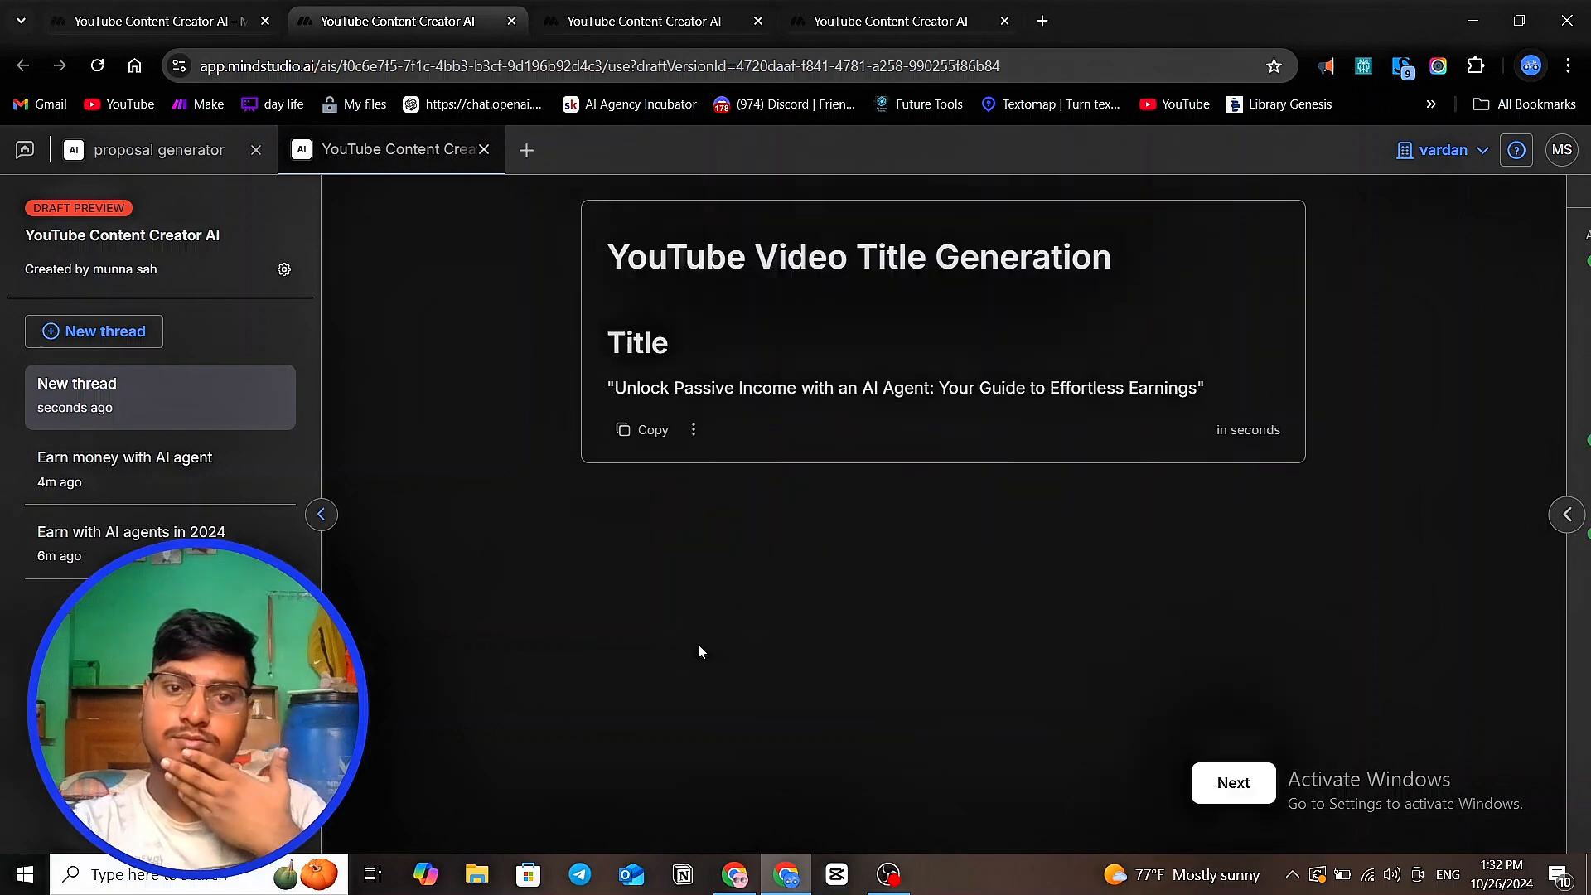
- Advance the draft thread past the title, read through the generated description, and continue to the hashtags
{"action": "left_click", "coordinate": [1242, 784]}
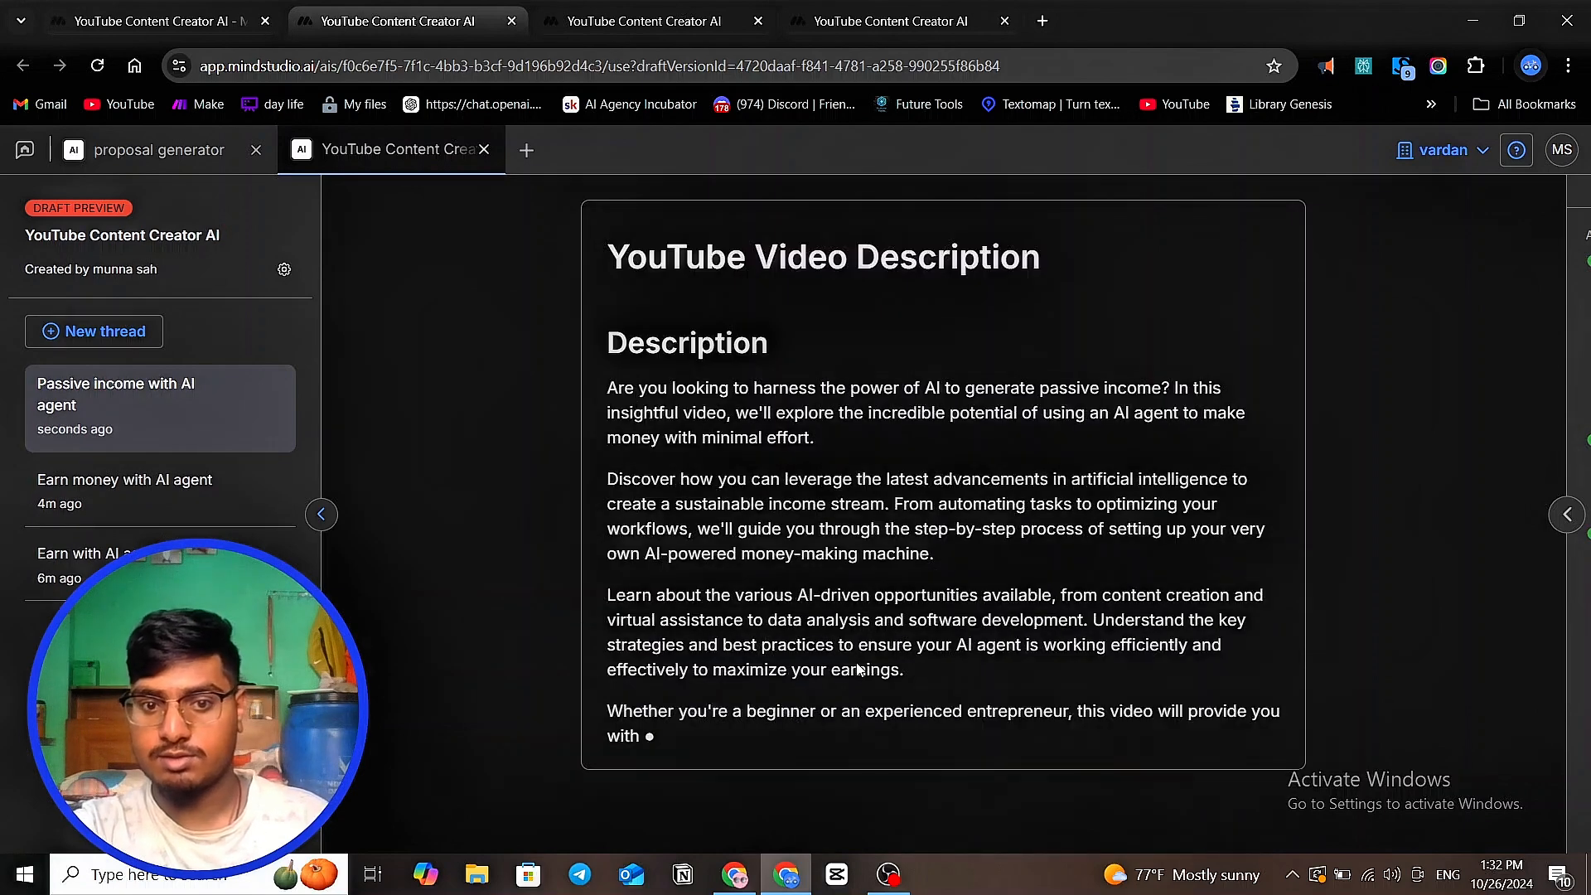
{"action": "scroll", "coordinate": [1008, 655], "scroll_direction": "down", "scroll_amount": 2}
{"action": "scroll", "coordinate": [1074, 664], "scroll_direction": "up", "scroll_amount": 2}
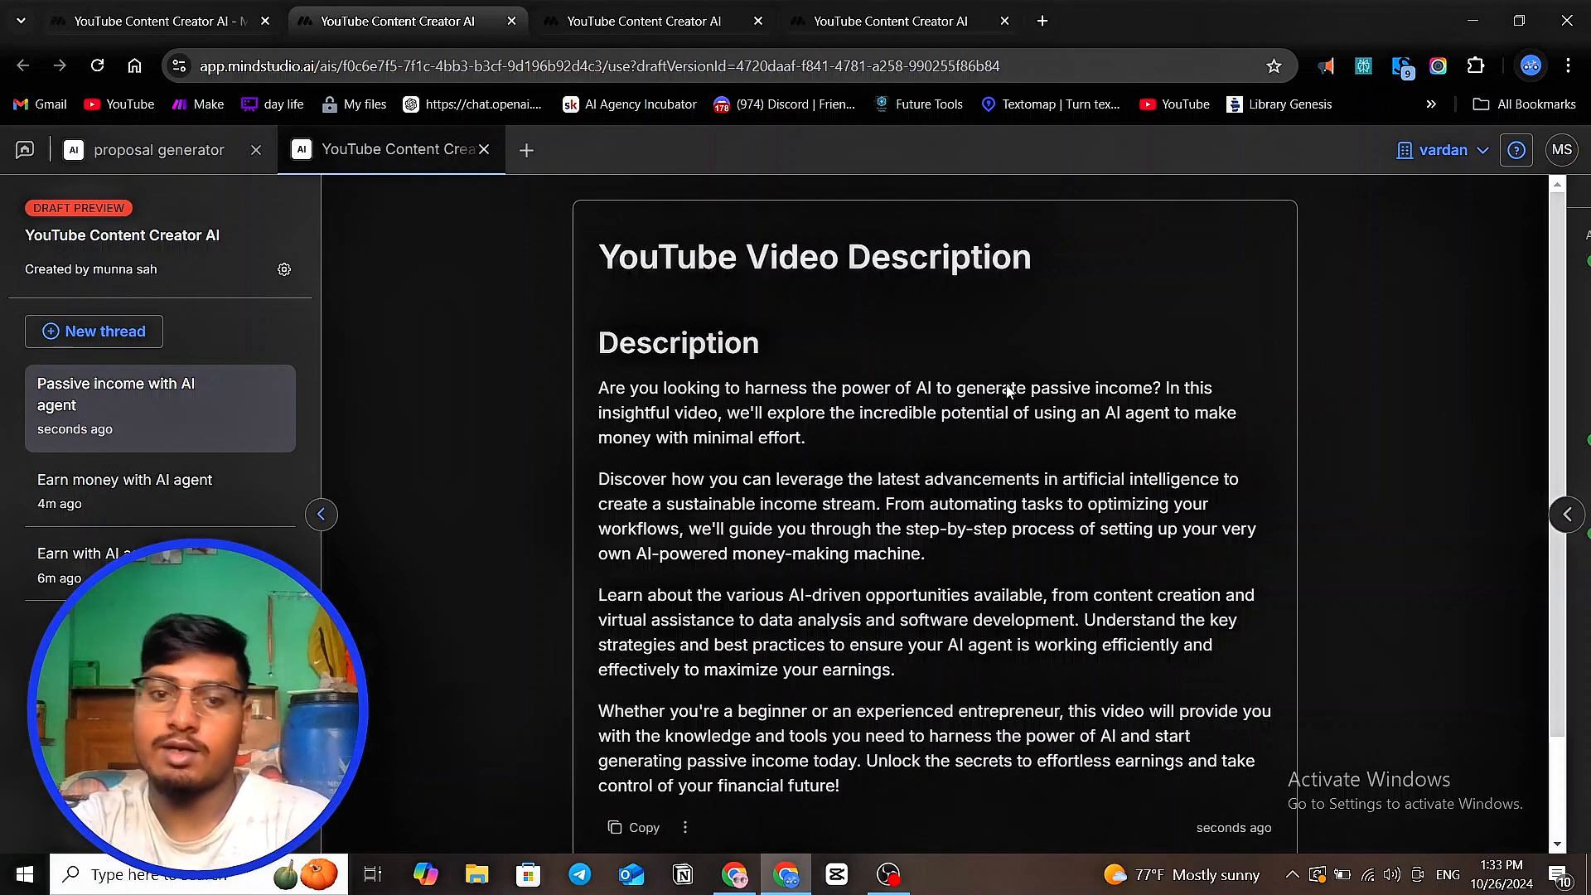
{"action": "scroll", "coordinate": [1005, 391], "scroll_direction": "down", "scroll_amount": 2}
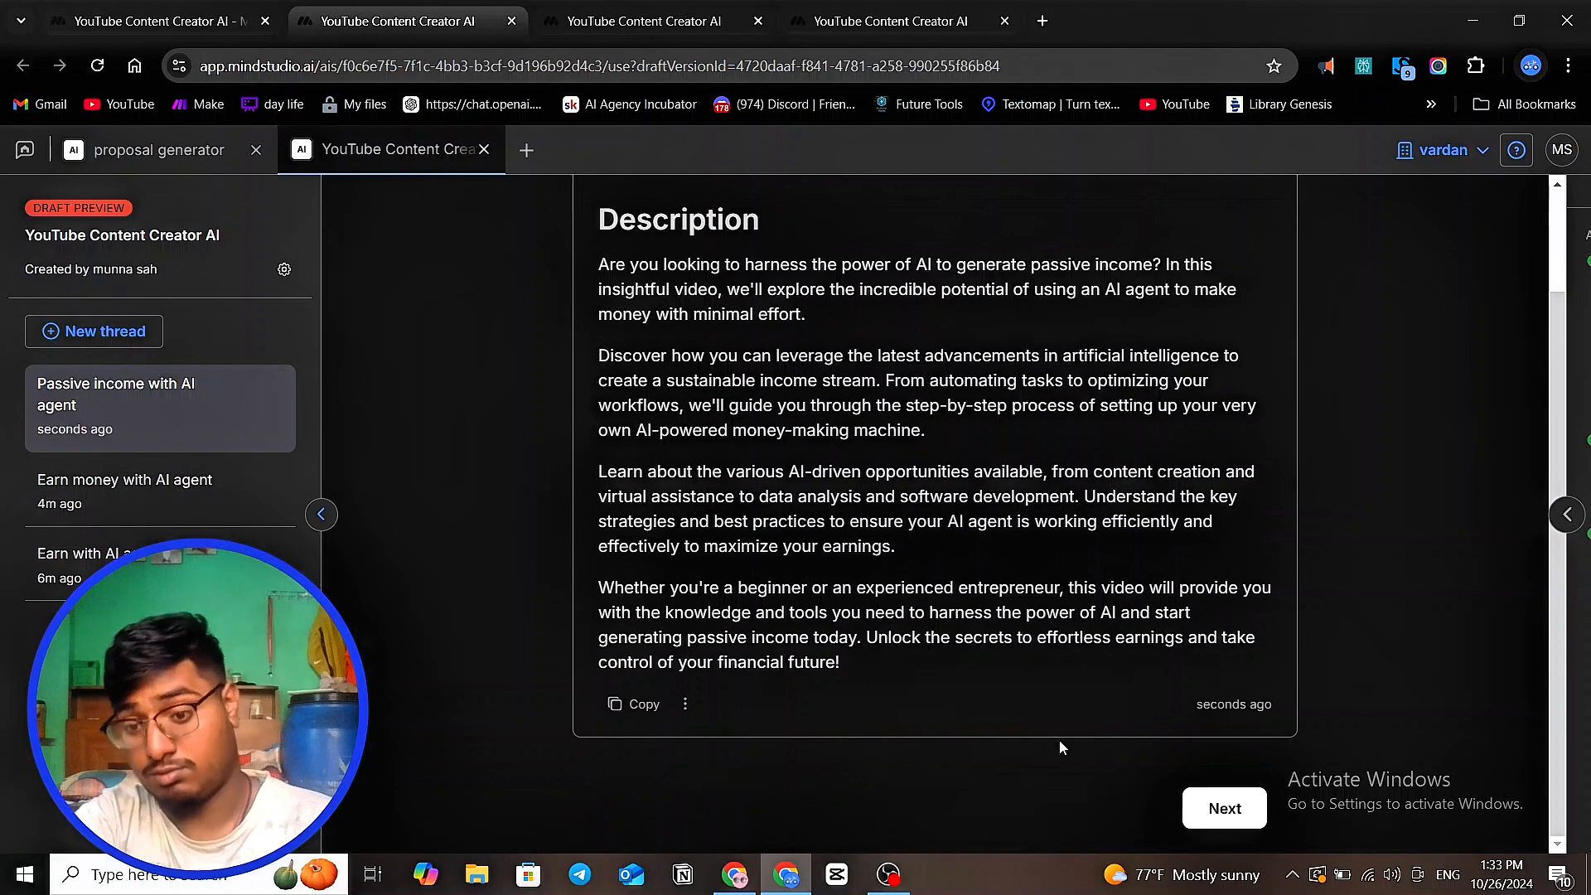
{"action": "left_click", "coordinate": [1197, 796]}
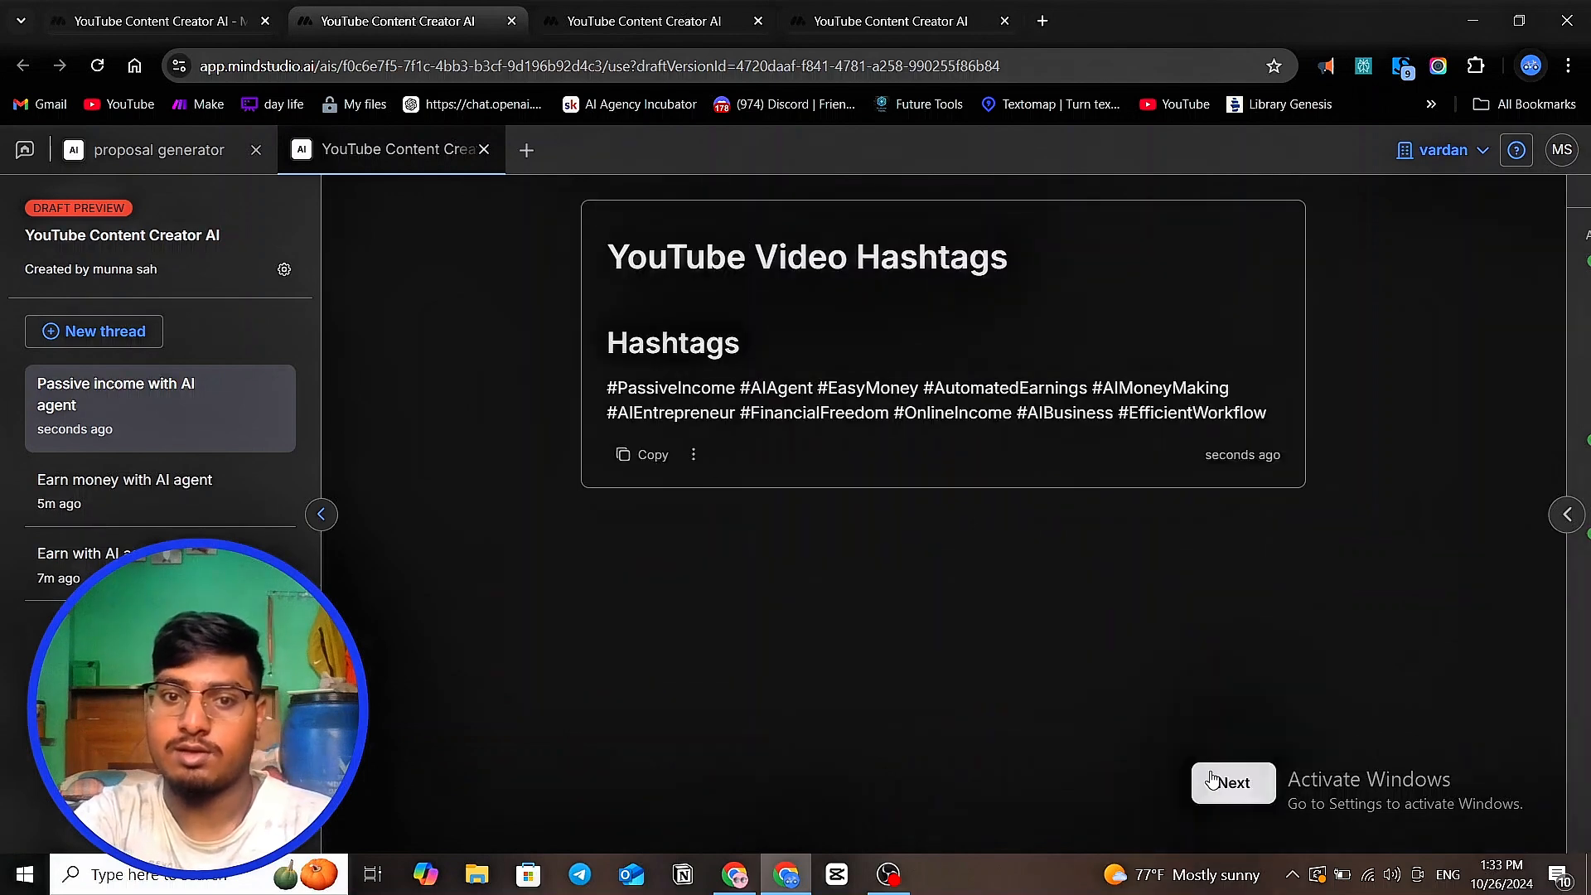
- Highlight the generated hashtags in the draft thread to examine them, and clear the text selection
{"action": "left_click_drag", "start_coordinate": [618, 389], "coordinate": [1259, 419]}
{"action": "left_click_drag", "start_coordinate": [606, 387], "coordinate": [1254, 428]}
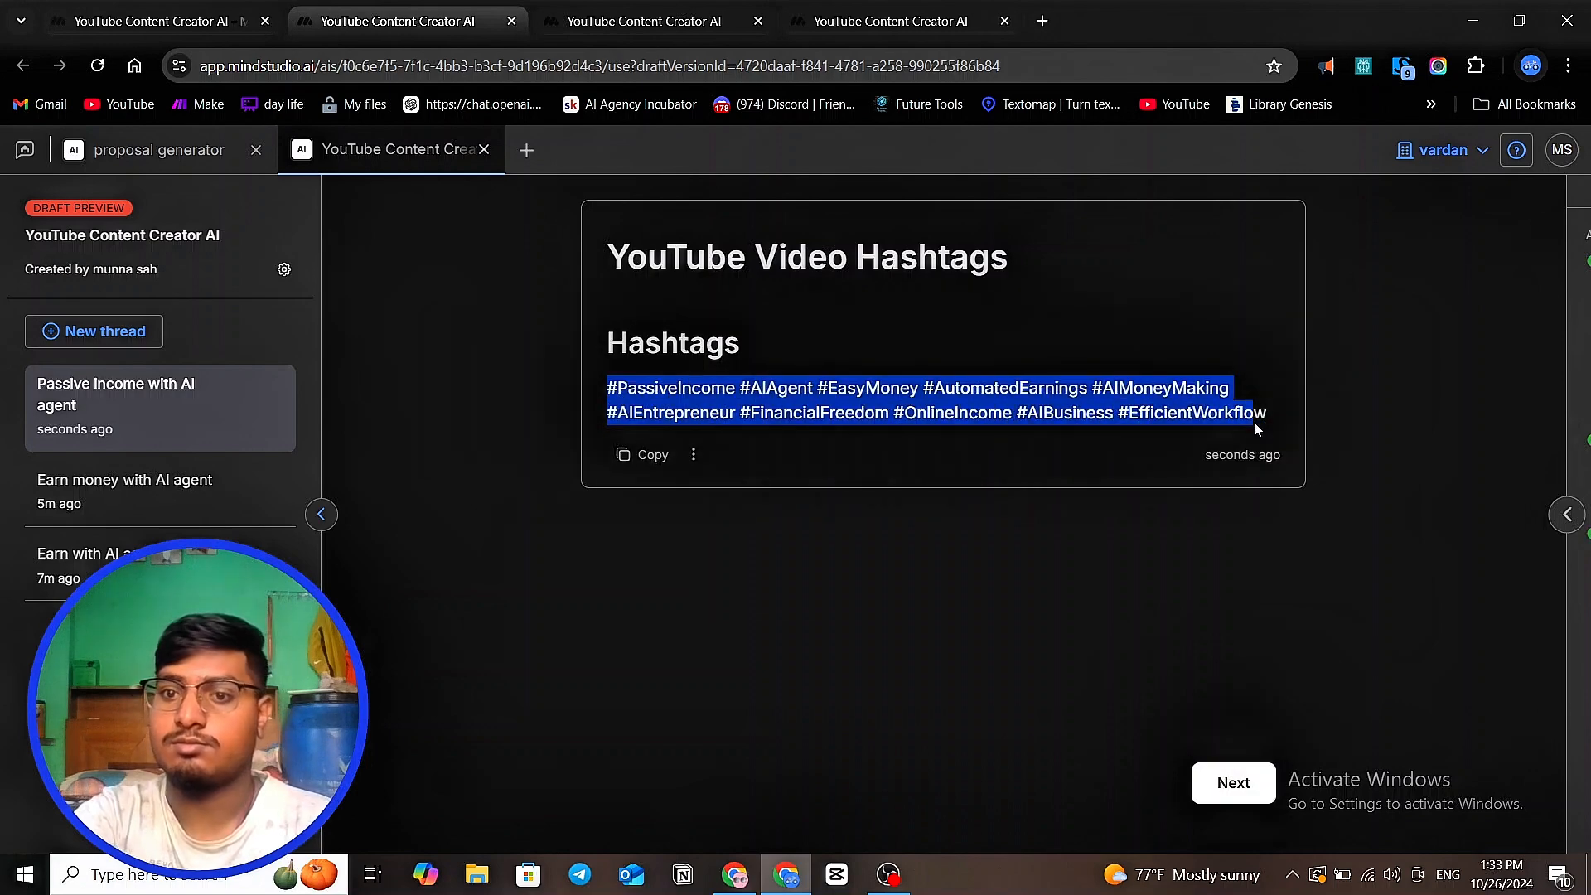
{"action": "left_click", "coordinate": [1077, 561]}
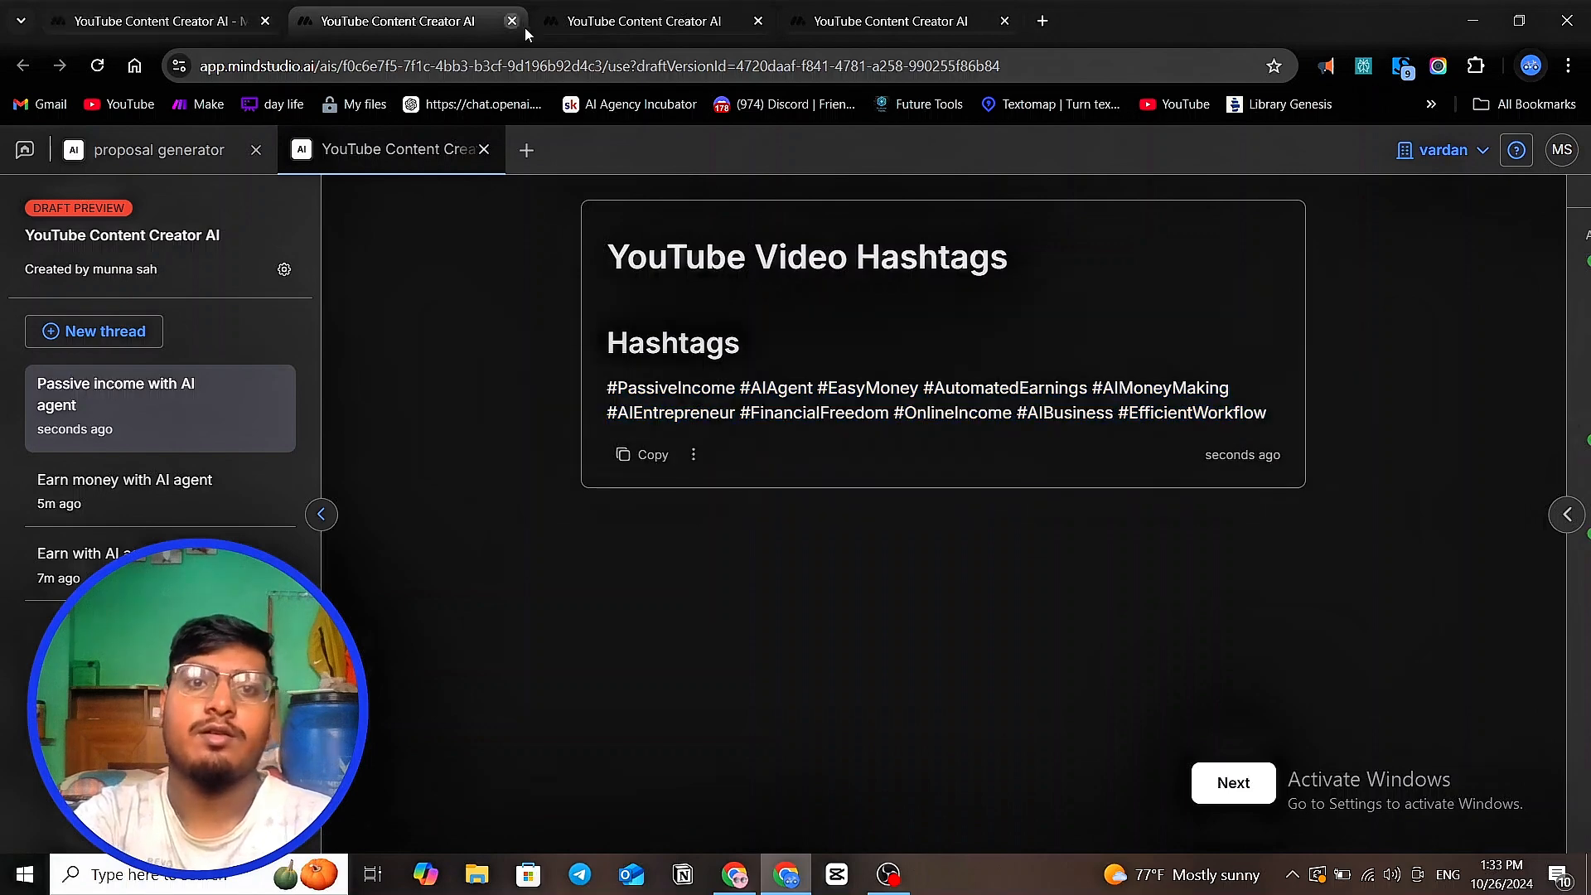
- Return to the workflow editor, shift the Chat block slightly away from the Generate text block, and look over its chat settings
{"action": "left_click", "coordinate": [623, 31]}
{"action": "left_click", "coordinate": [386, 20]}
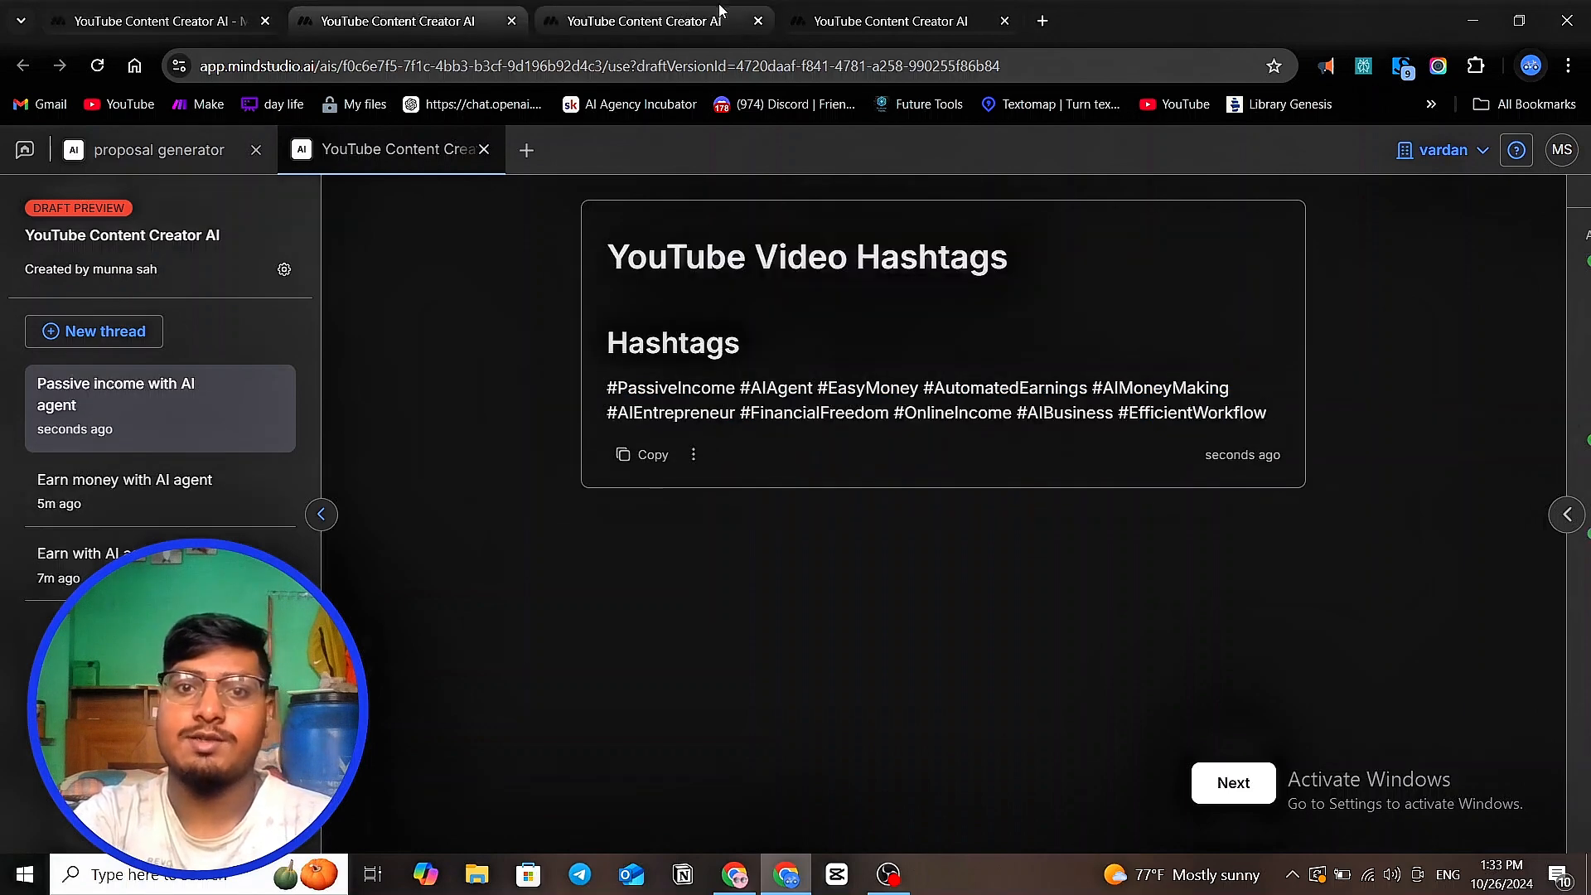
{"action": "left_click", "coordinate": [864, 14]}
{"action": "left_click", "coordinate": [374, 25]}
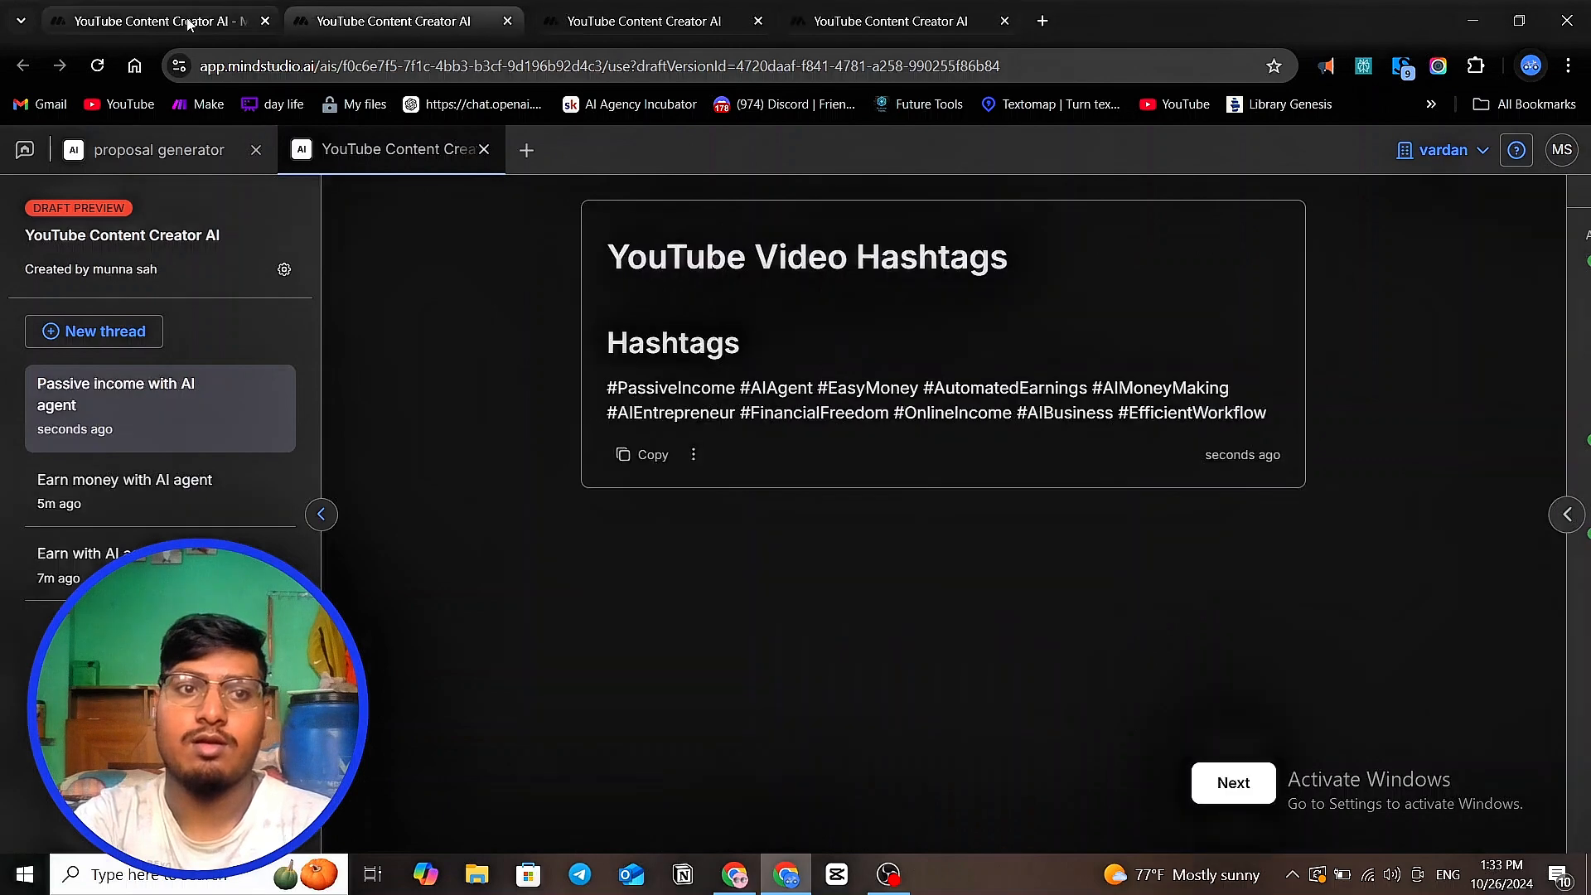
{"action": "left_click", "coordinate": [184, 29]}
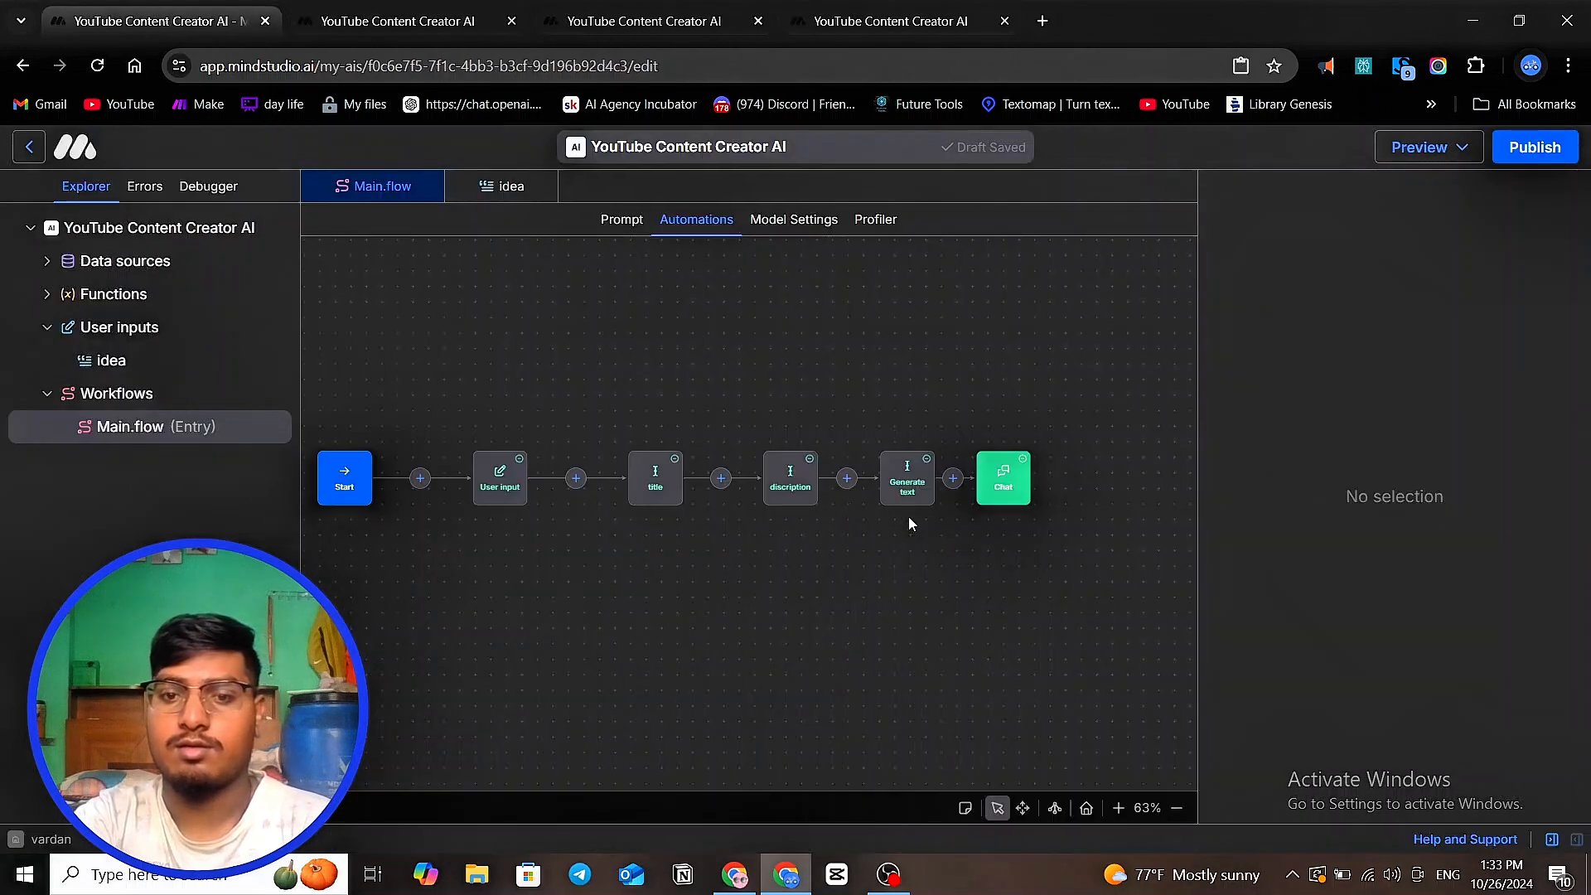
{"action": "left_click", "coordinate": [1033, 487]}
{"action": "left_click_drag", "start_coordinate": [1034, 487], "coordinate": [1059, 487]}
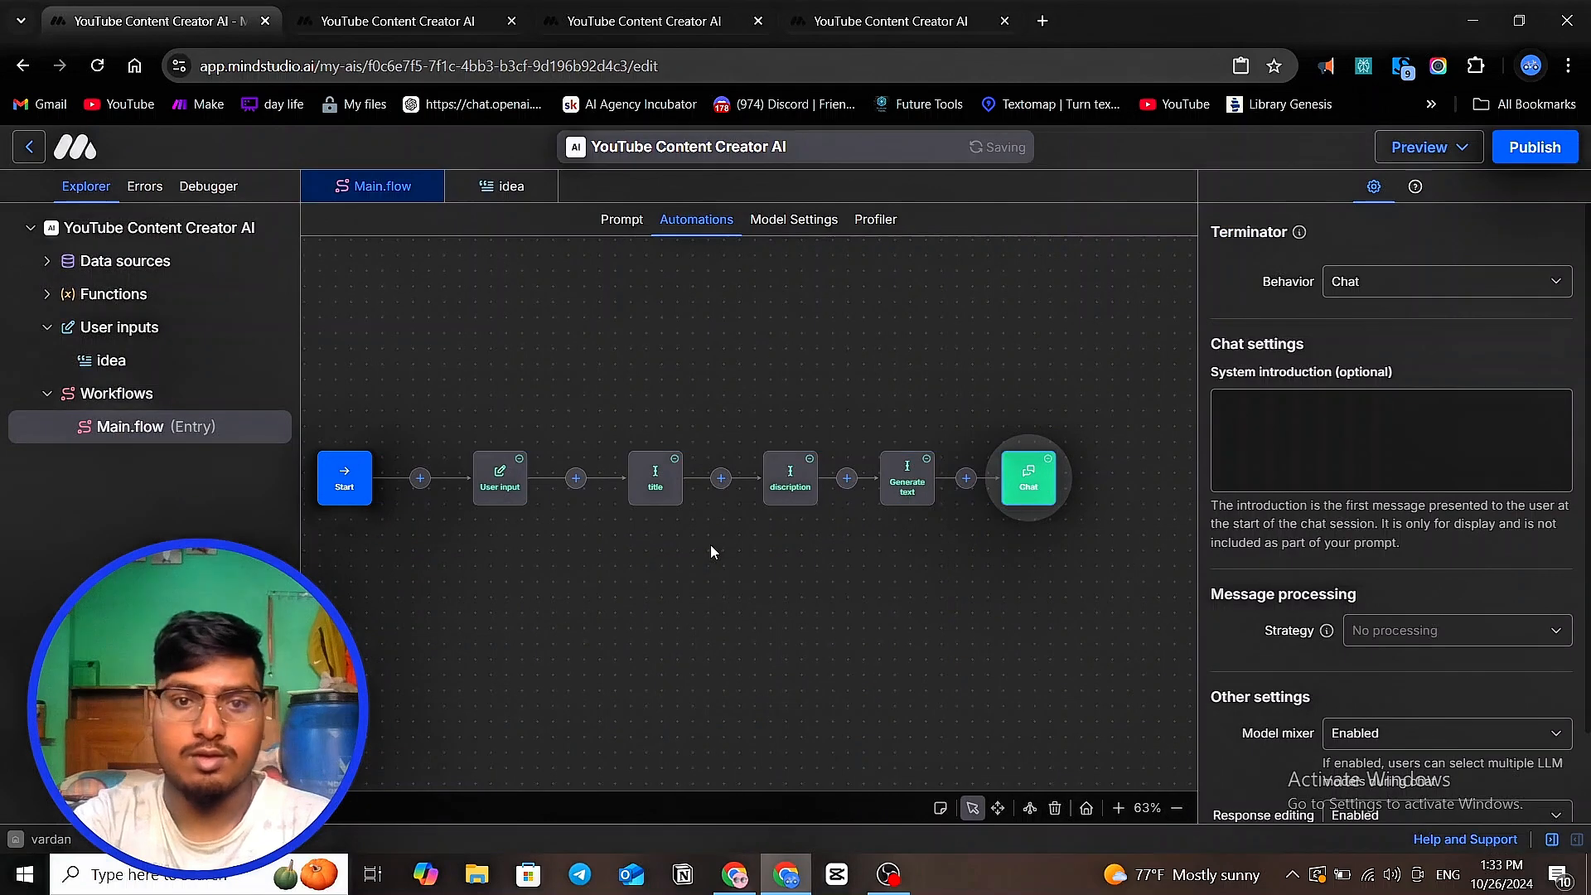
{"action": "scroll", "coordinate": [1409, 654], "scroll_direction": "down", "scroll_amount": 2}
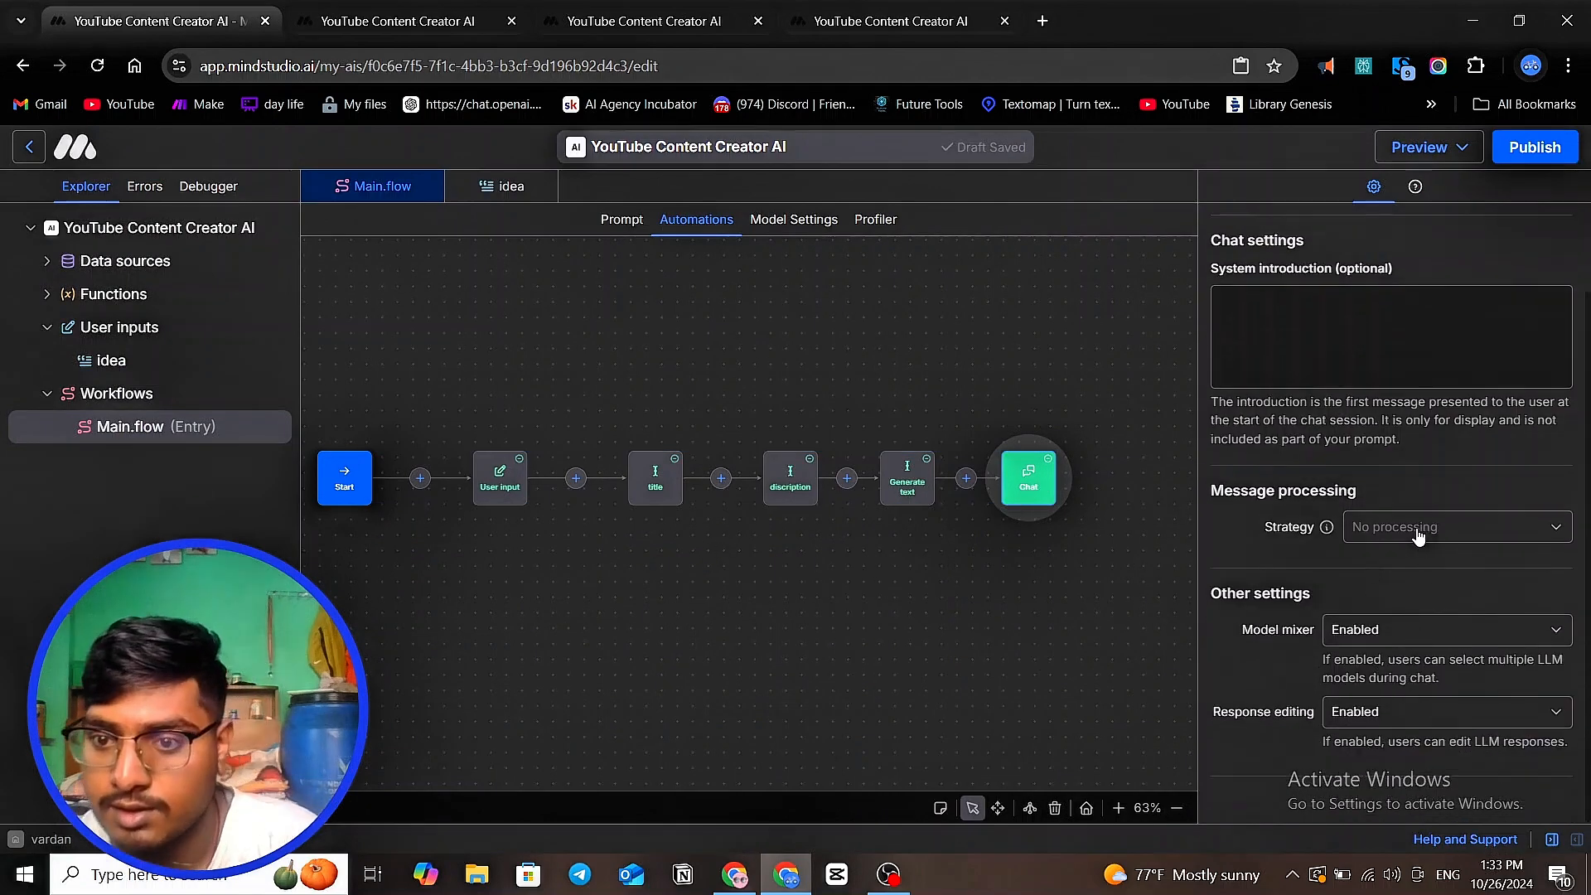
- Open the model choices for the title block and look through the models offered by each provider
{"action": "left_click", "coordinate": [653, 480]}
{"action": "scroll", "coordinate": [1321, 547], "scroll_direction": "down", "scroll_amount": 1}
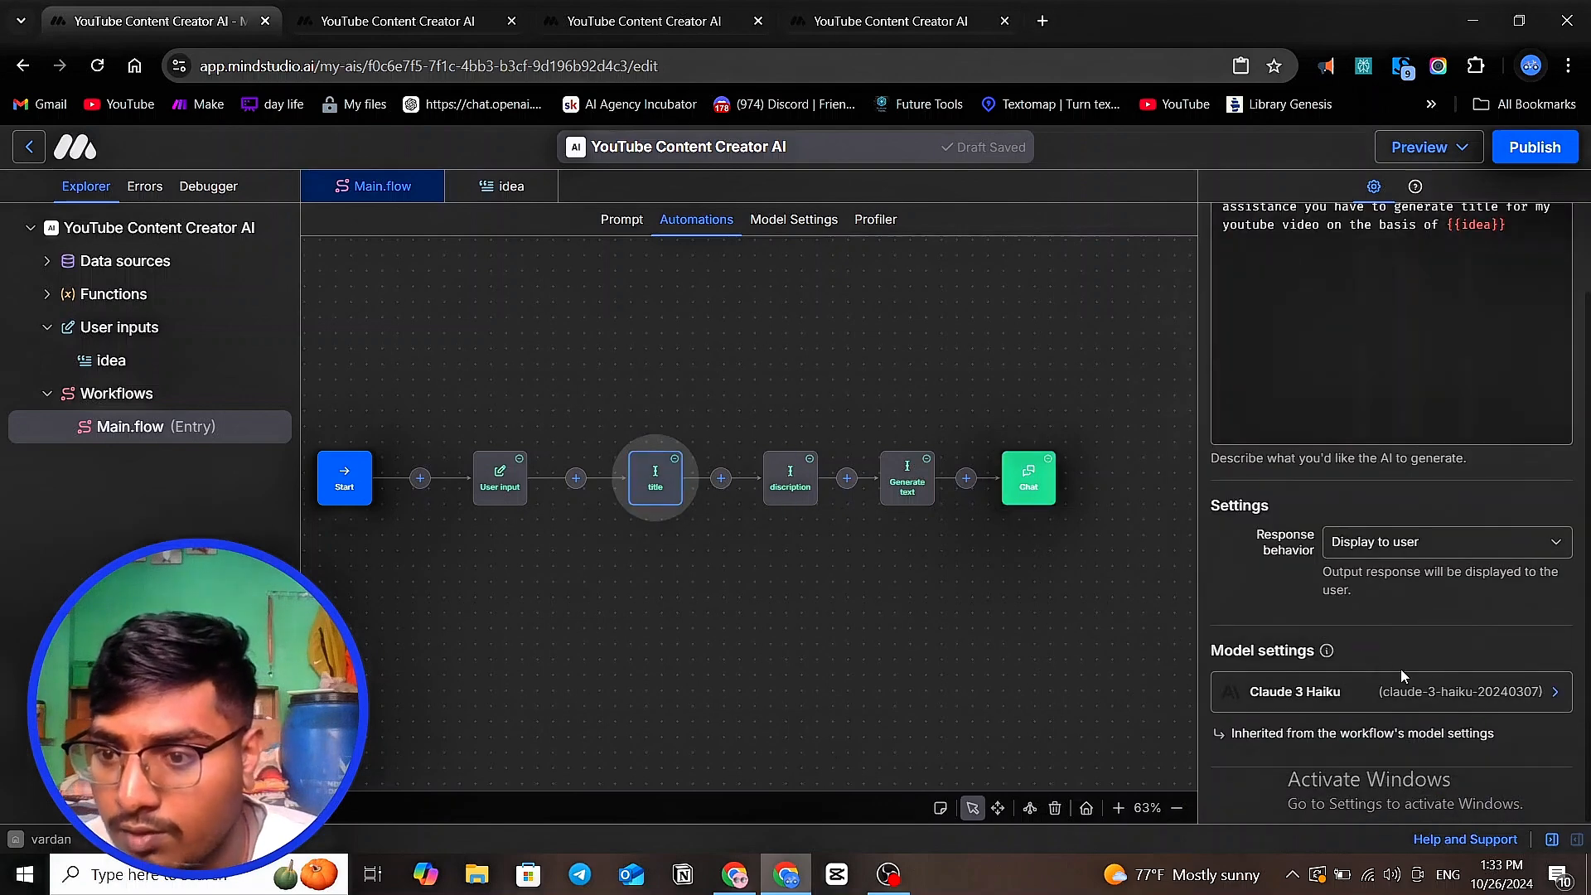
{"action": "left_click", "coordinate": [1506, 694]}
{"action": "scroll", "coordinate": [682, 538], "scroll_direction": "down", "scroll_amount": 2}
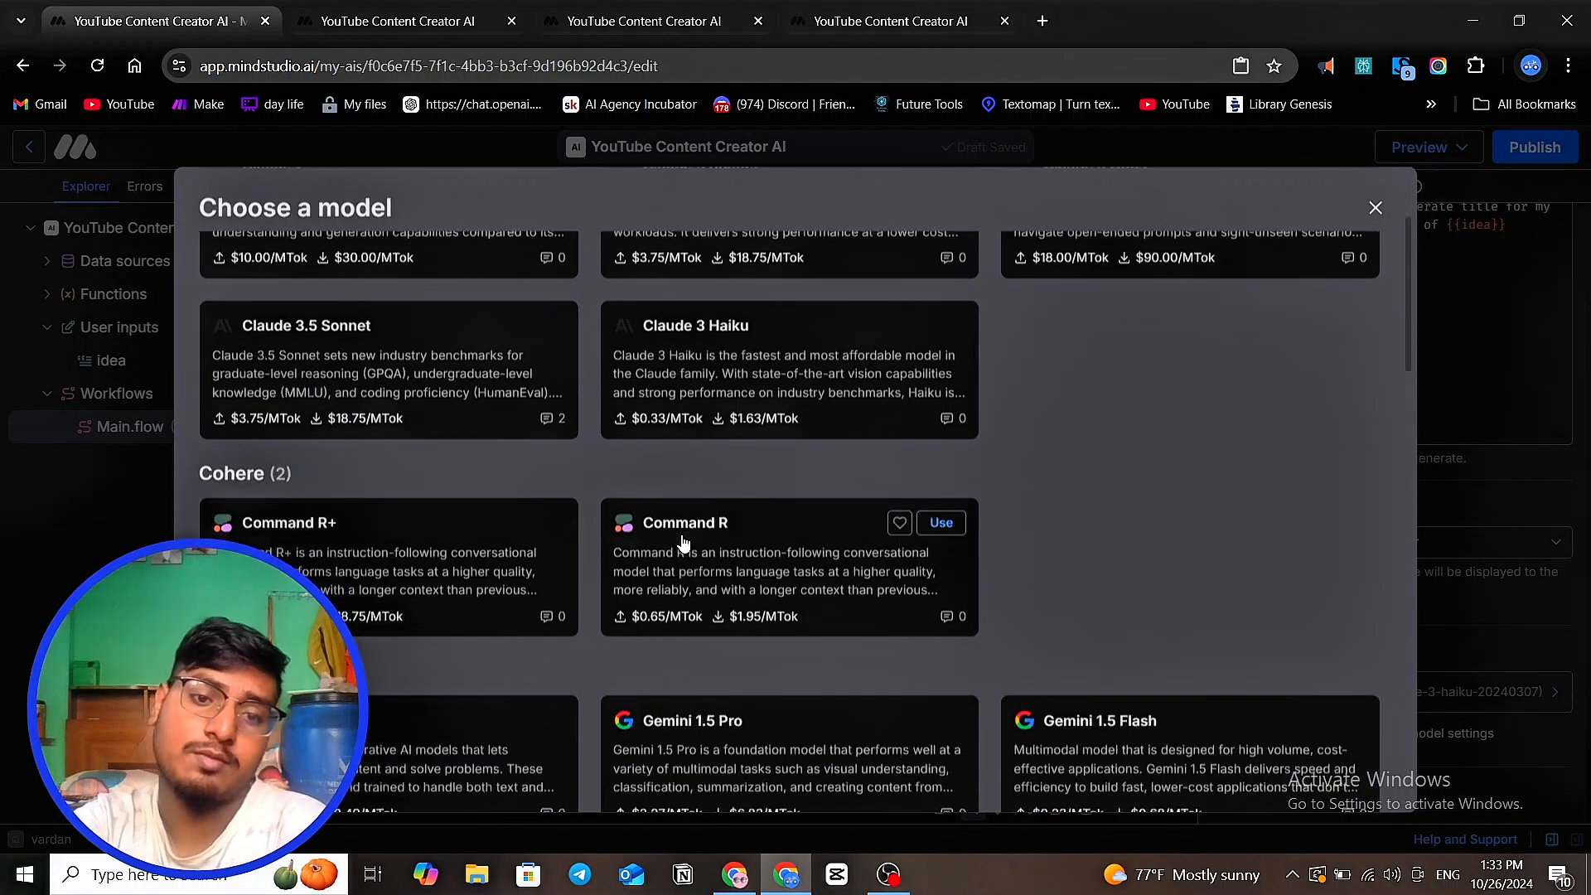
{"action": "scroll", "coordinate": [682, 538], "scroll_direction": "down", "scroll_amount": 2}
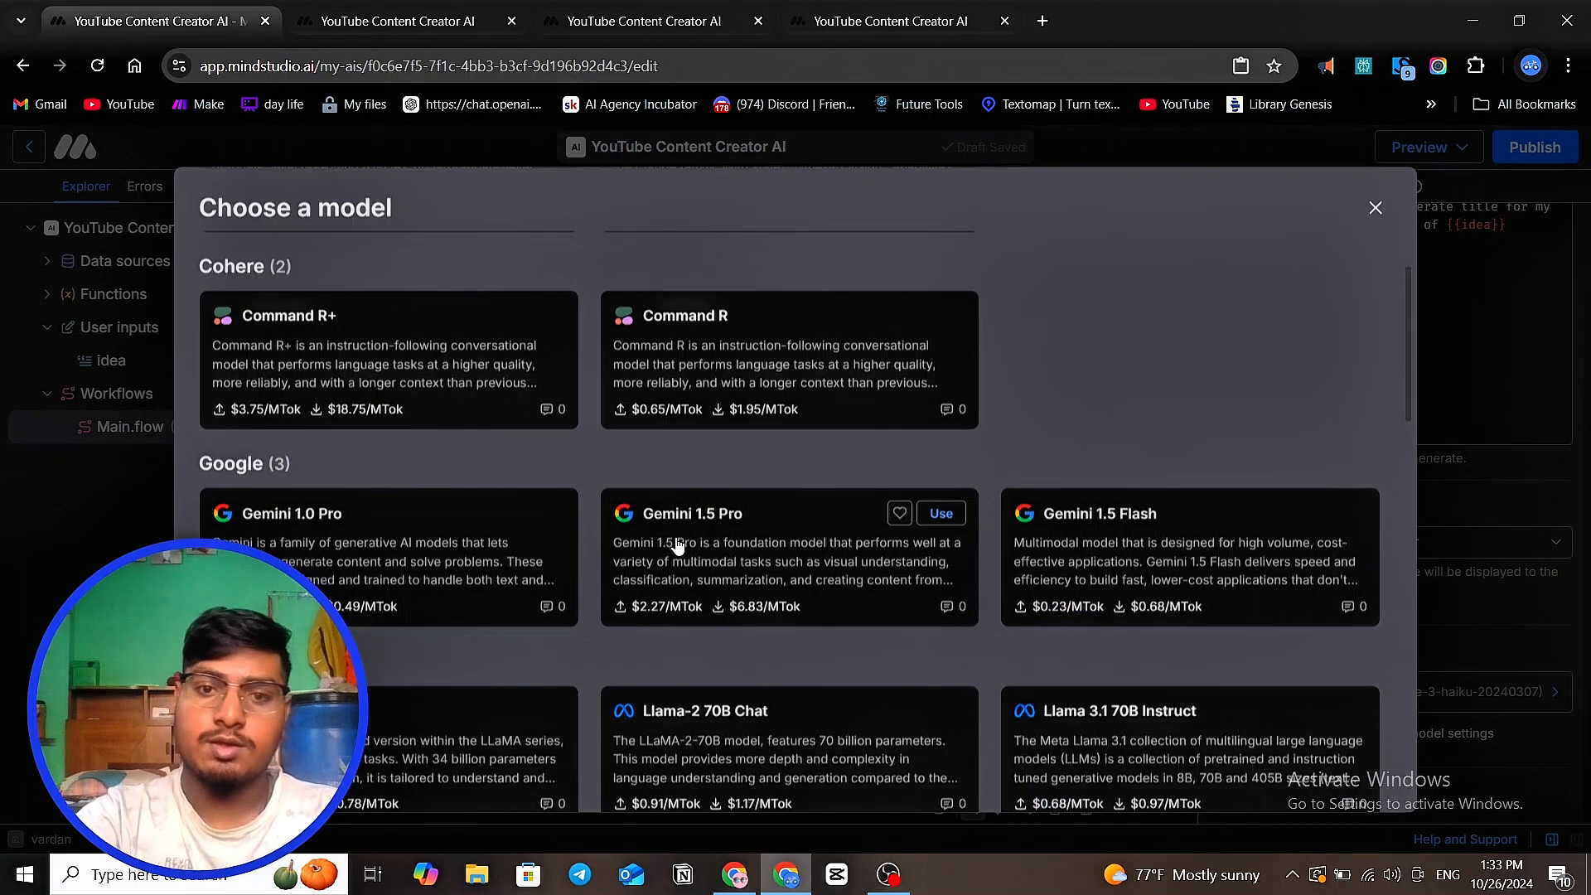
{"action": "scroll", "coordinate": [679, 543], "scroll_direction": "down", "scroll_amount": 1}
{"action": "scroll", "coordinate": [677, 545], "scroll_direction": "down", "scroll_amount": 5}
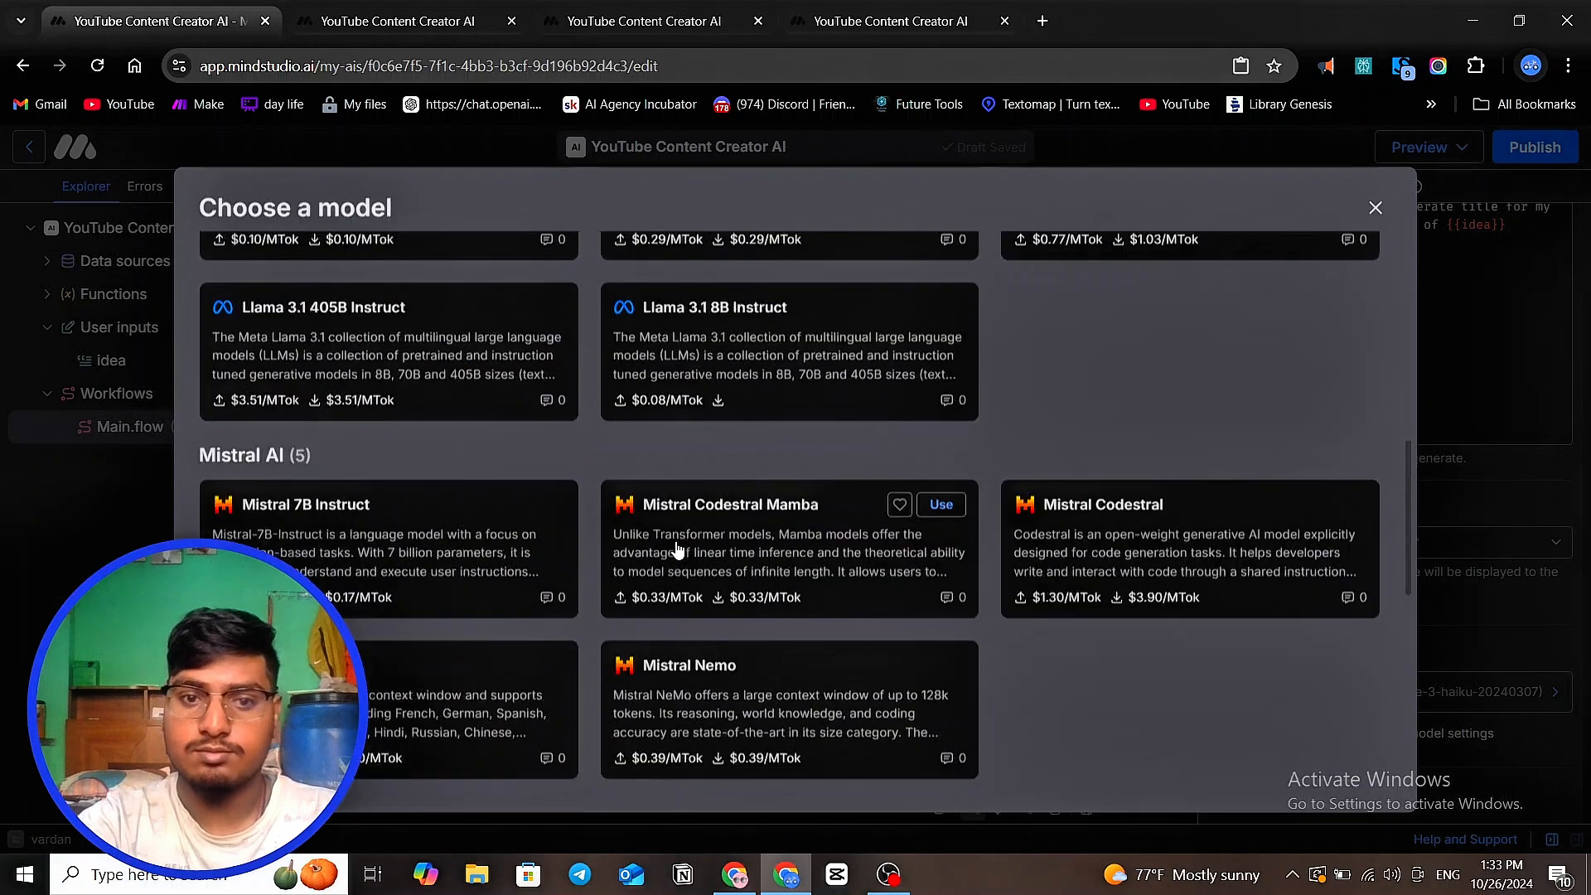
{"action": "scroll", "coordinate": [676, 547], "scroll_direction": "down", "scroll_amount": 10}
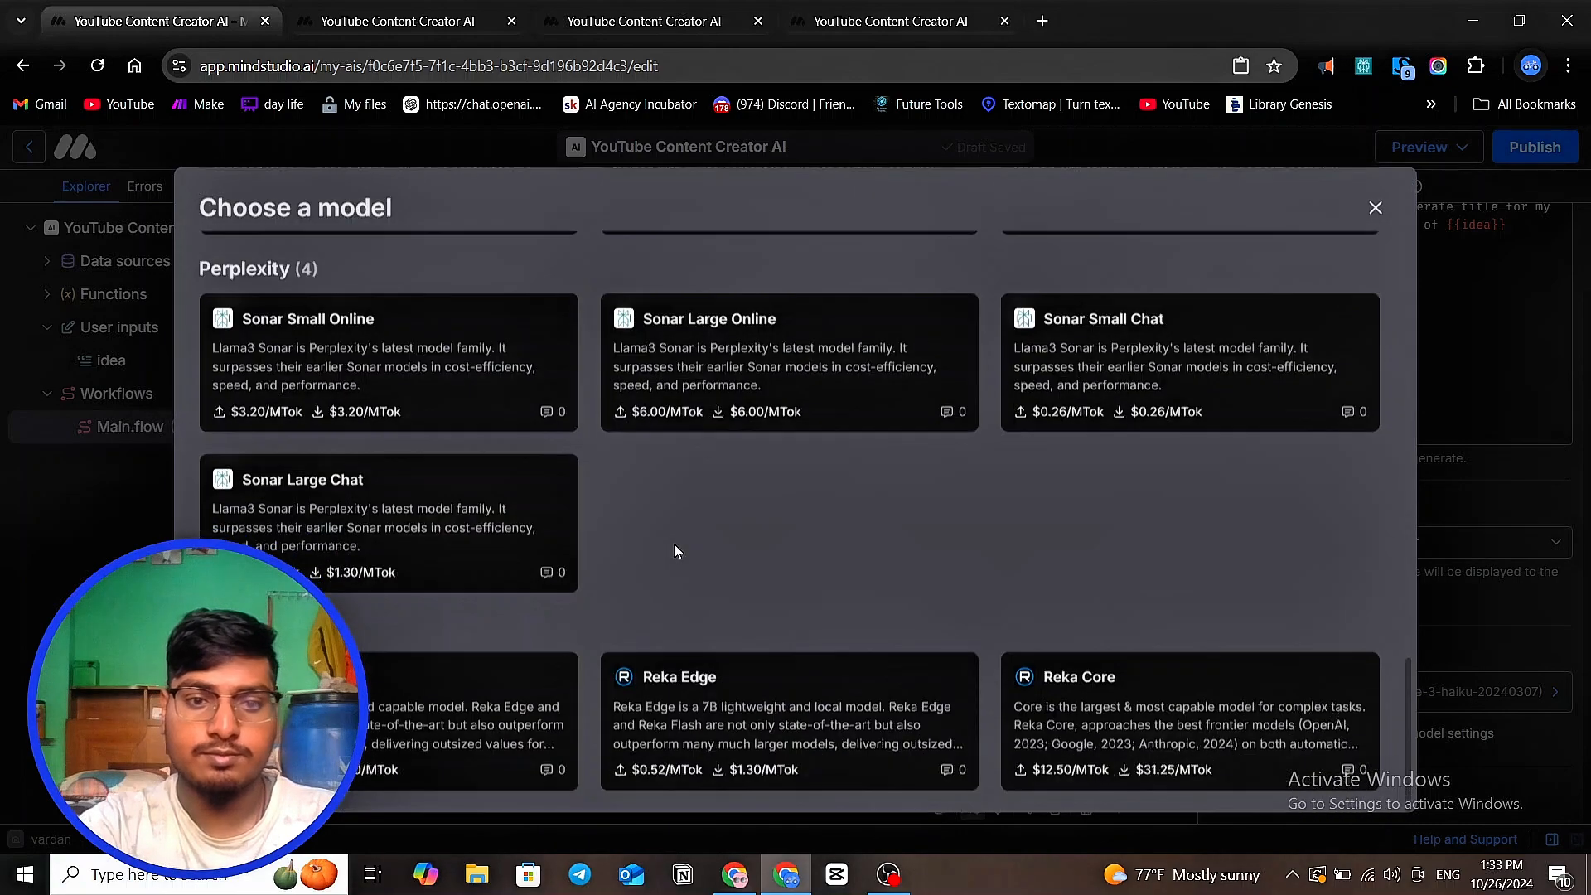
{"action": "scroll", "coordinate": [673, 544], "scroll_direction": "up", "scroll_amount": 20}
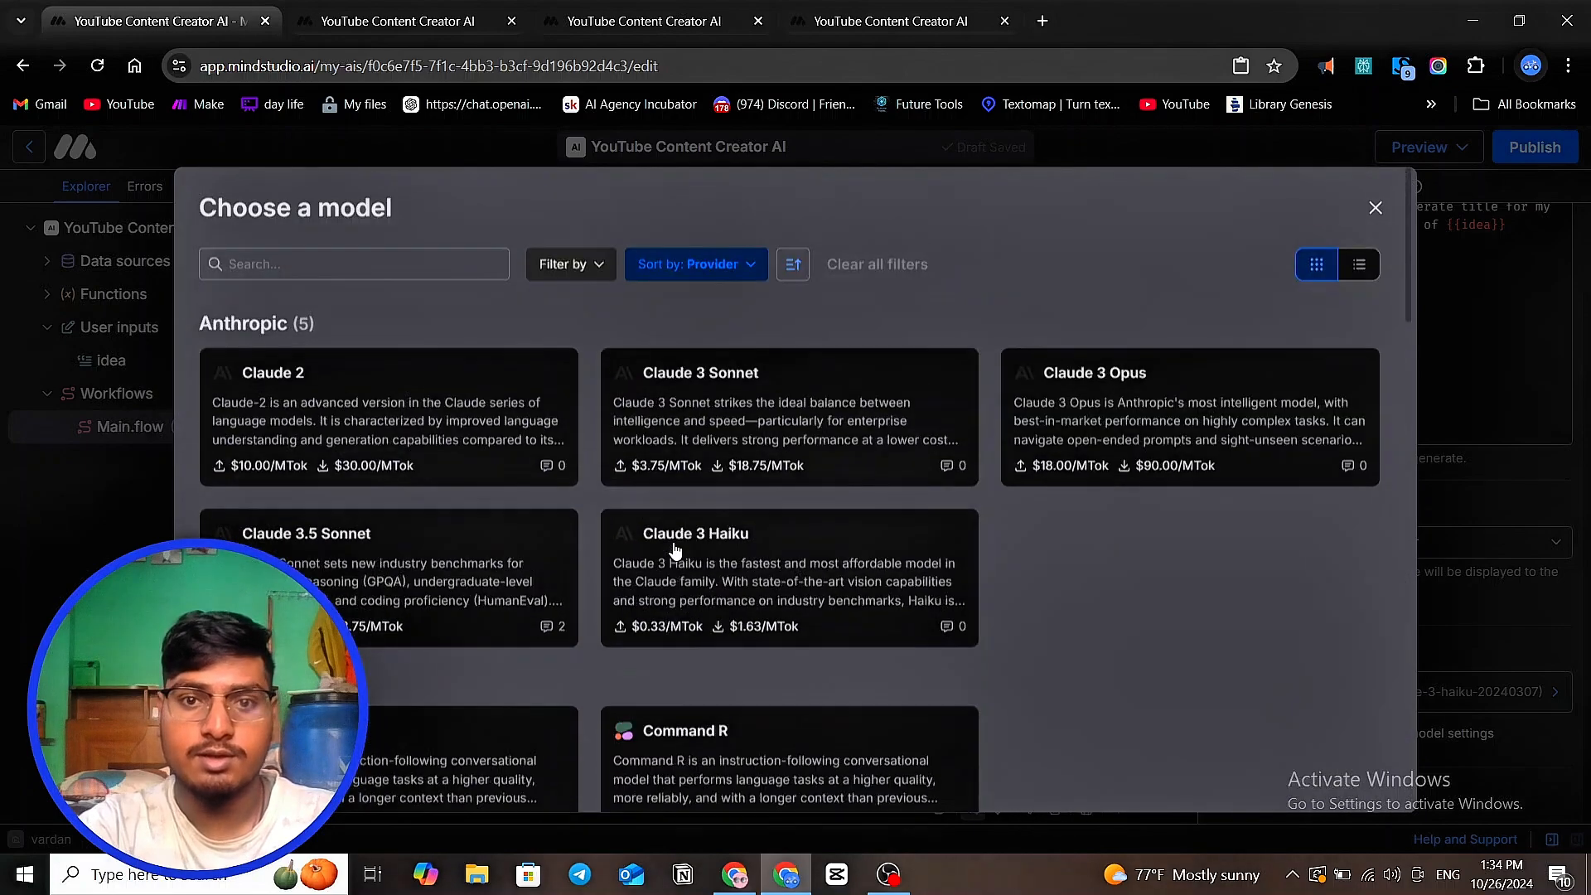
- Search the models for "perp", assign Perplexity's Sonar Small Chat to the title block, and deselect the block
{"action": "left_click", "coordinate": [279, 266]}
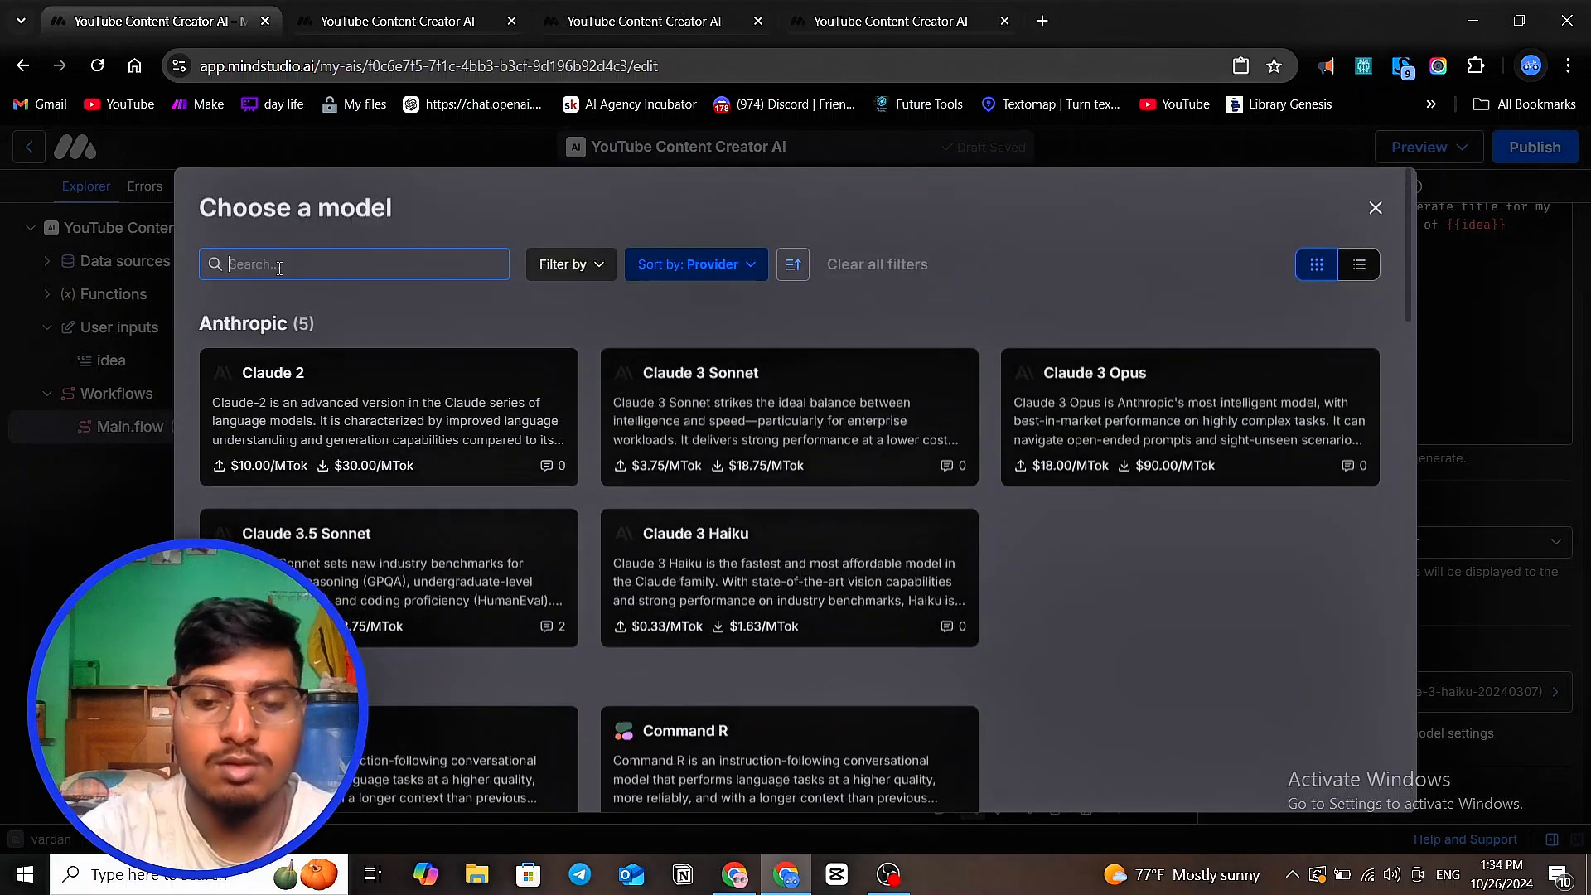
{"action": "type", "text": "pe"}
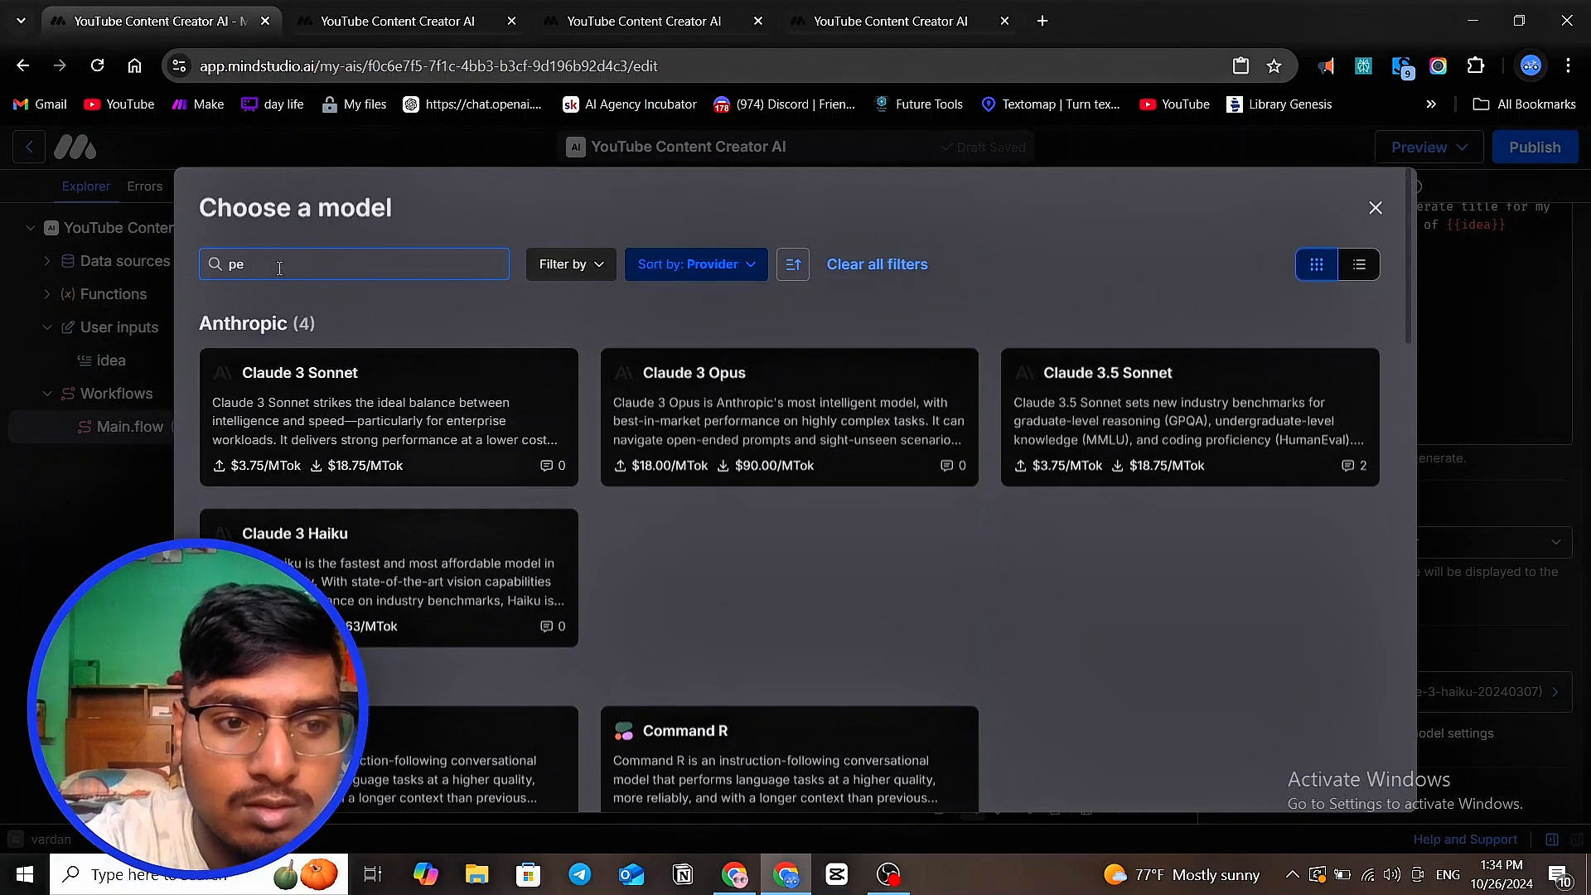
{"action": "key", "text": "BackSpace"}
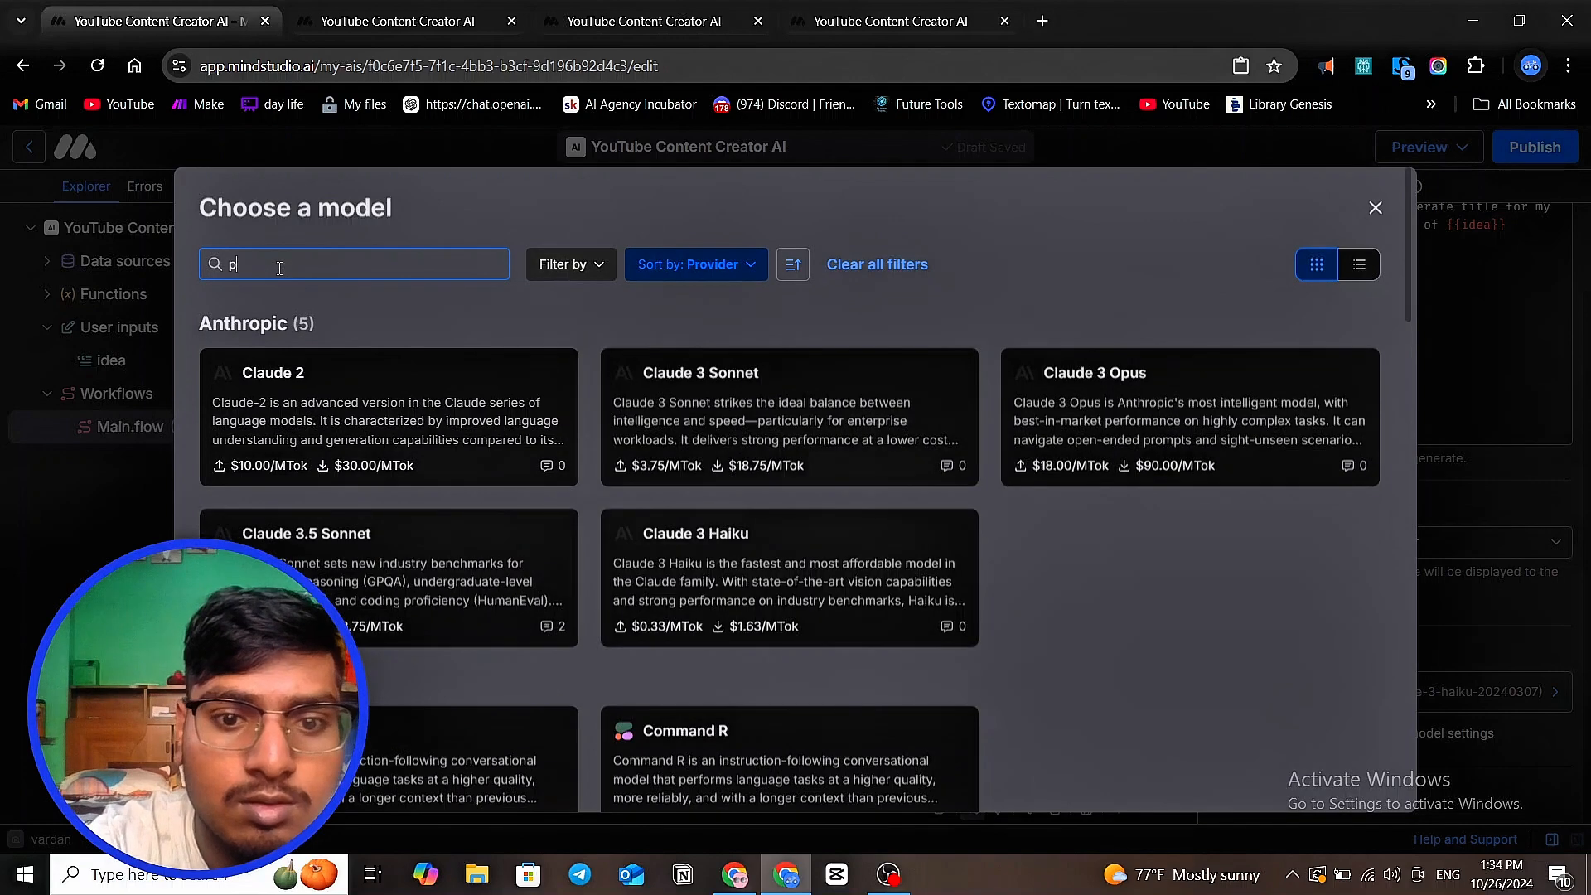
{"action": "type", "text": "er"}
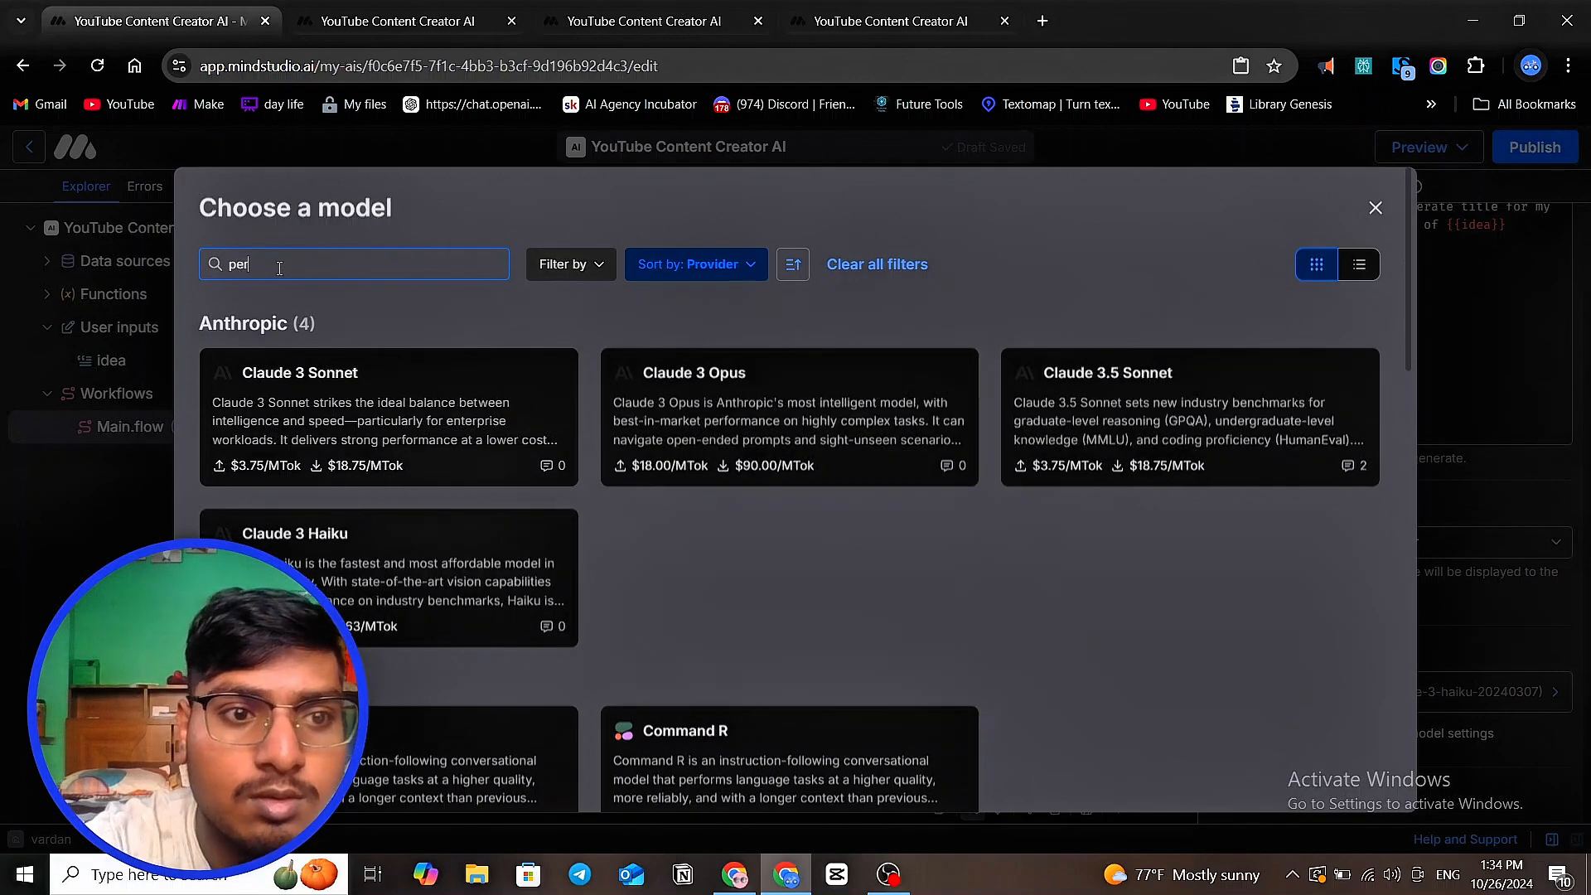
{"action": "type", "text": "p"}
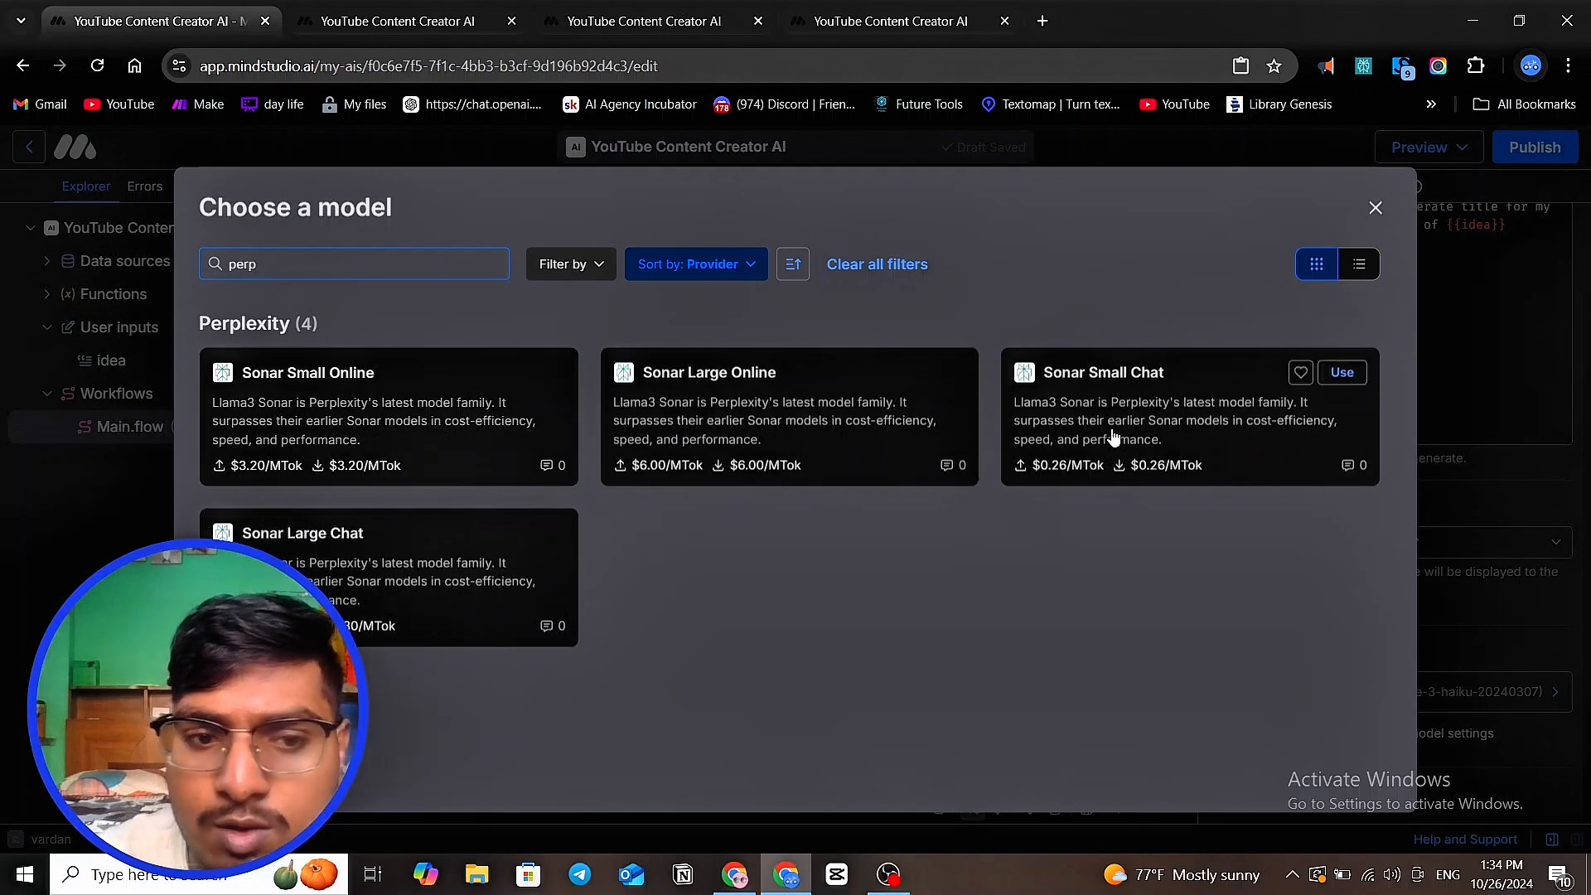
{"action": "left_click", "coordinate": [1340, 374]}
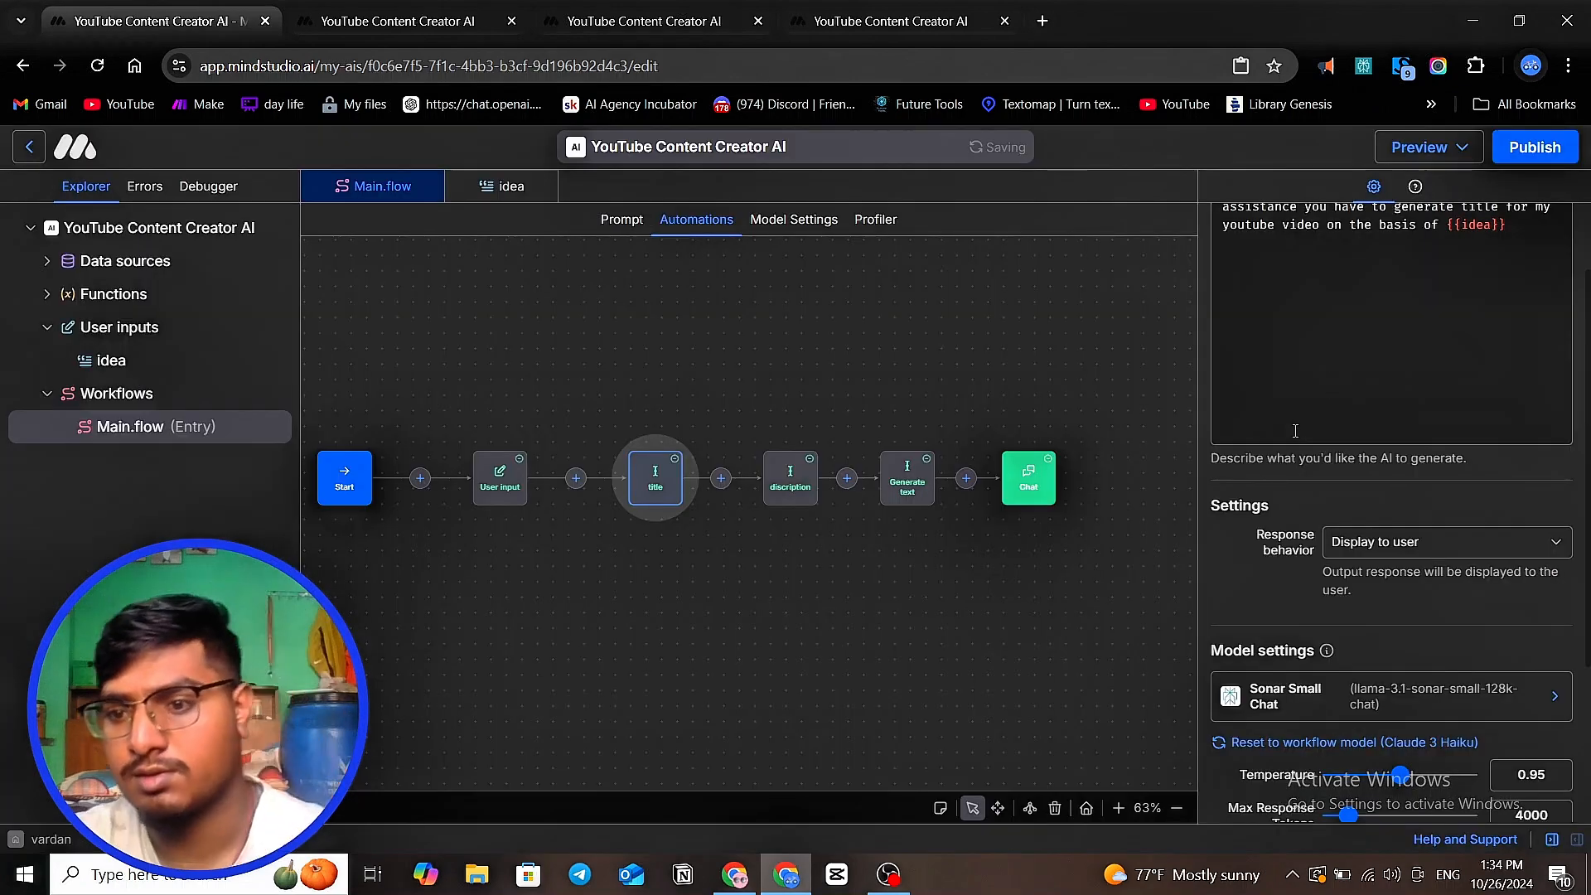
{"action": "left_click", "coordinate": [832, 572]}
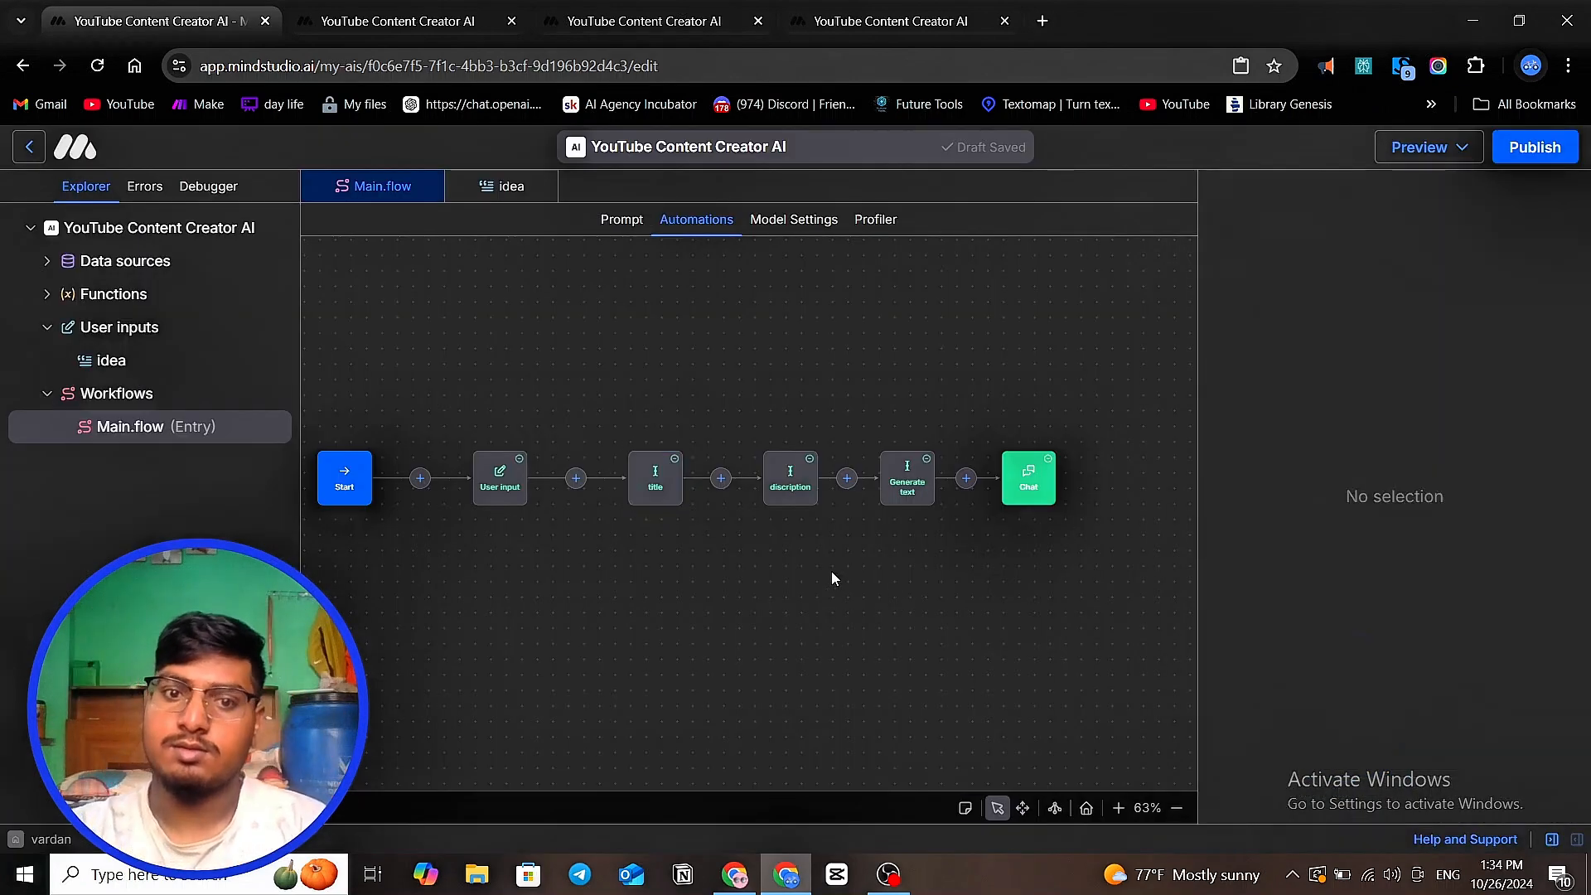
- Search the models for "perpl" and assign Perplexity's Sonar Small Chat to the hashtag Generate text block
{"action": "left_click", "coordinate": [782, 489]}
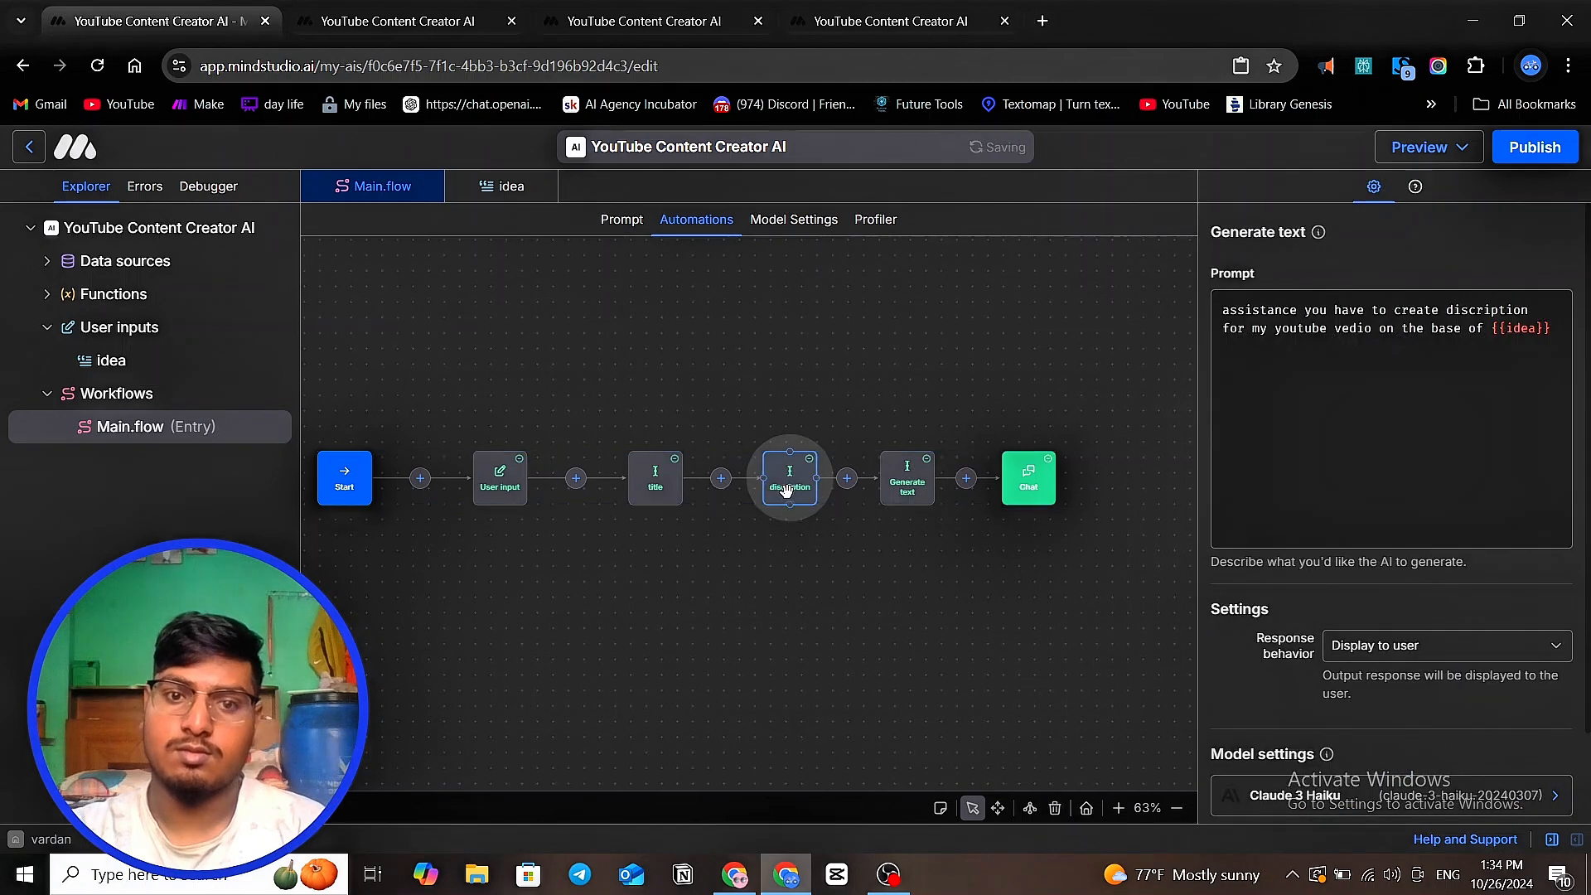
{"action": "left_click", "coordinate": [734, 584]}
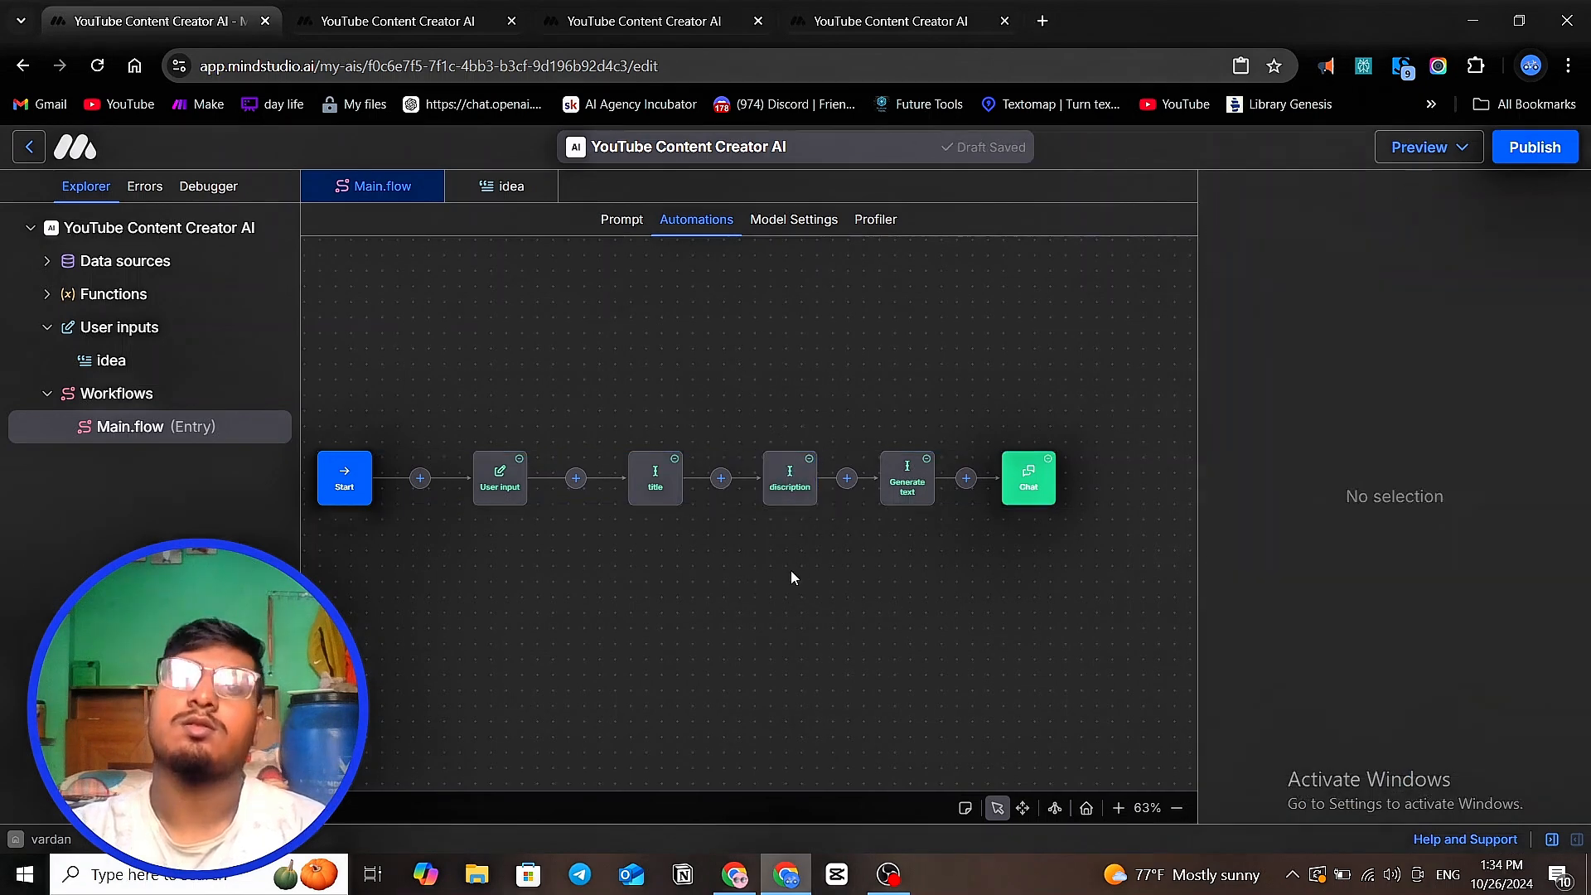
{"action": "left_click", "coordinate": [887, 499]}
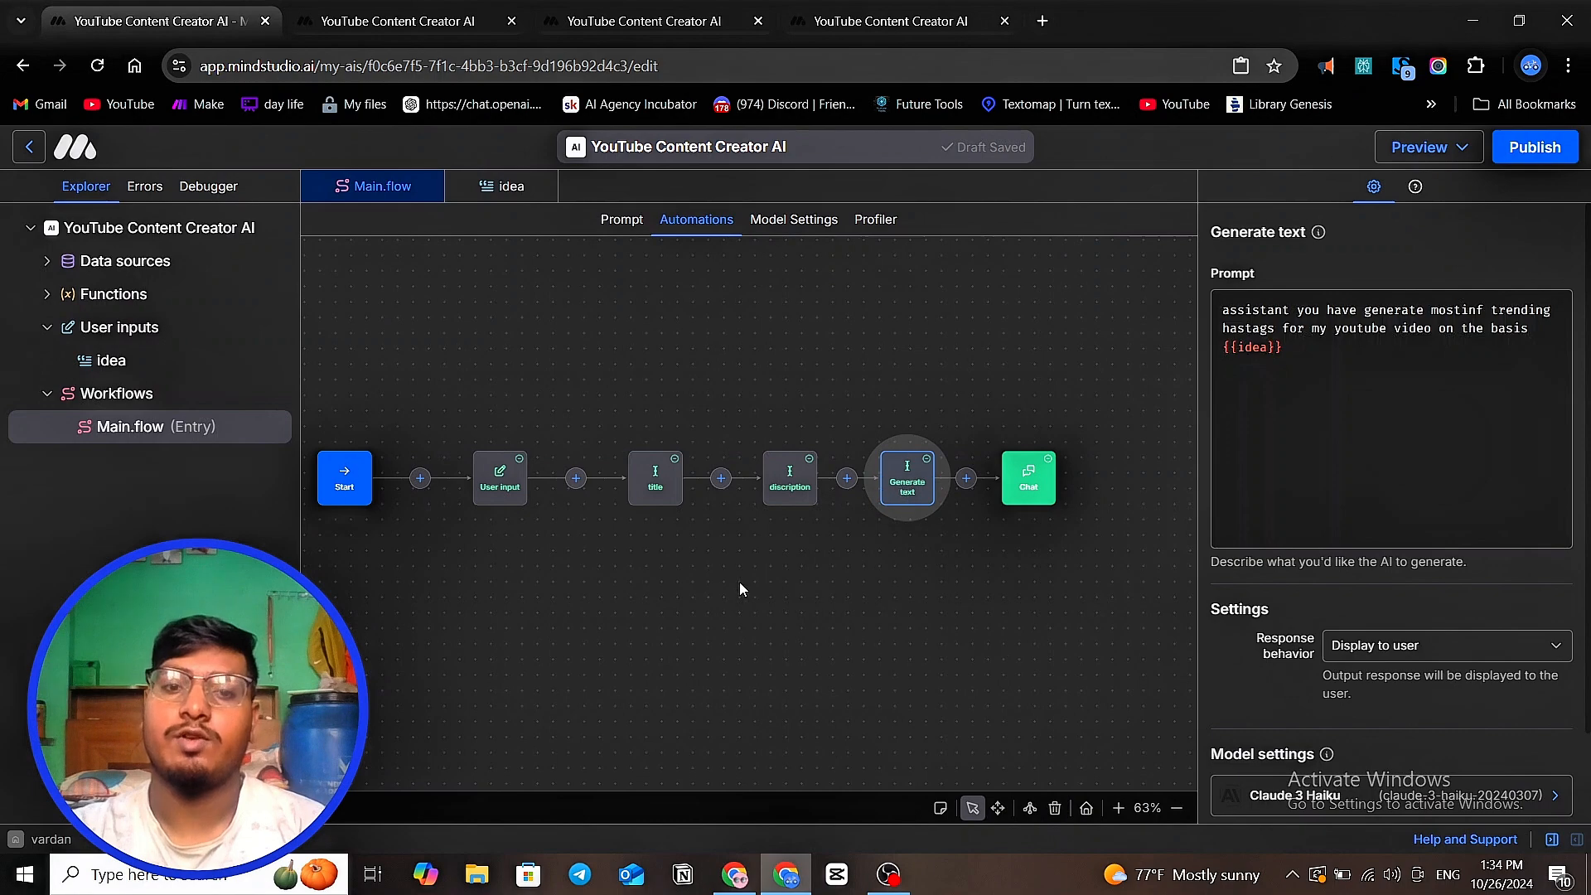
{"action": "scroll", "coordinate": [1340, 668], "scroll_direction": "down", "scroll_amount": 2}
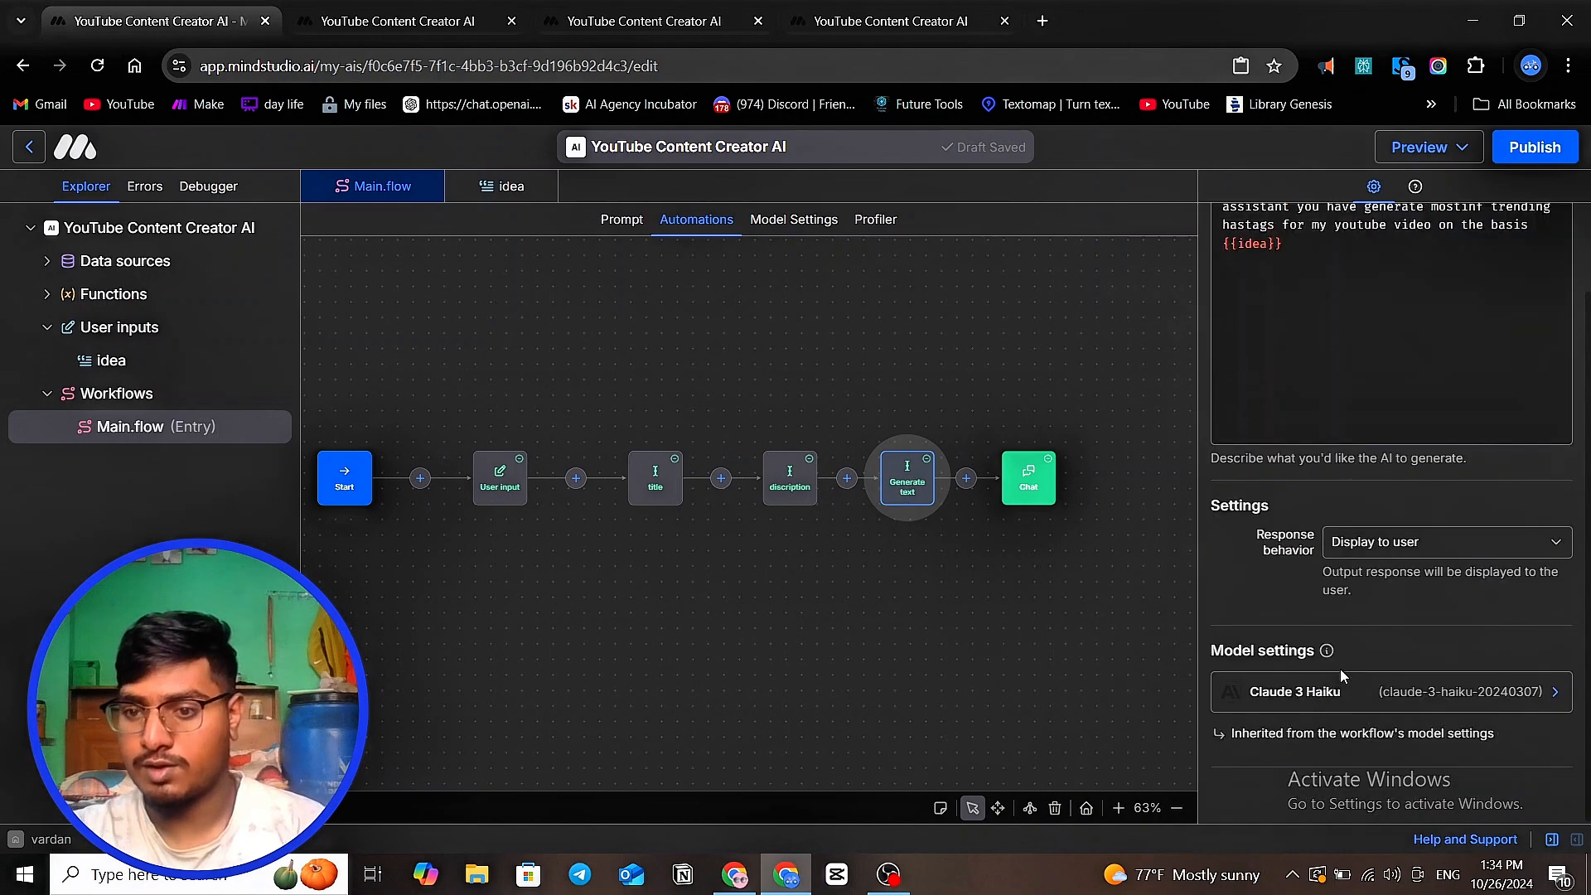
{"action": "left_click", "coordinate": [1334, 684]}
{"action": "scroll", "coordinate": [754, 580], "scroll_direction": "down", "scroll_amount": 5}
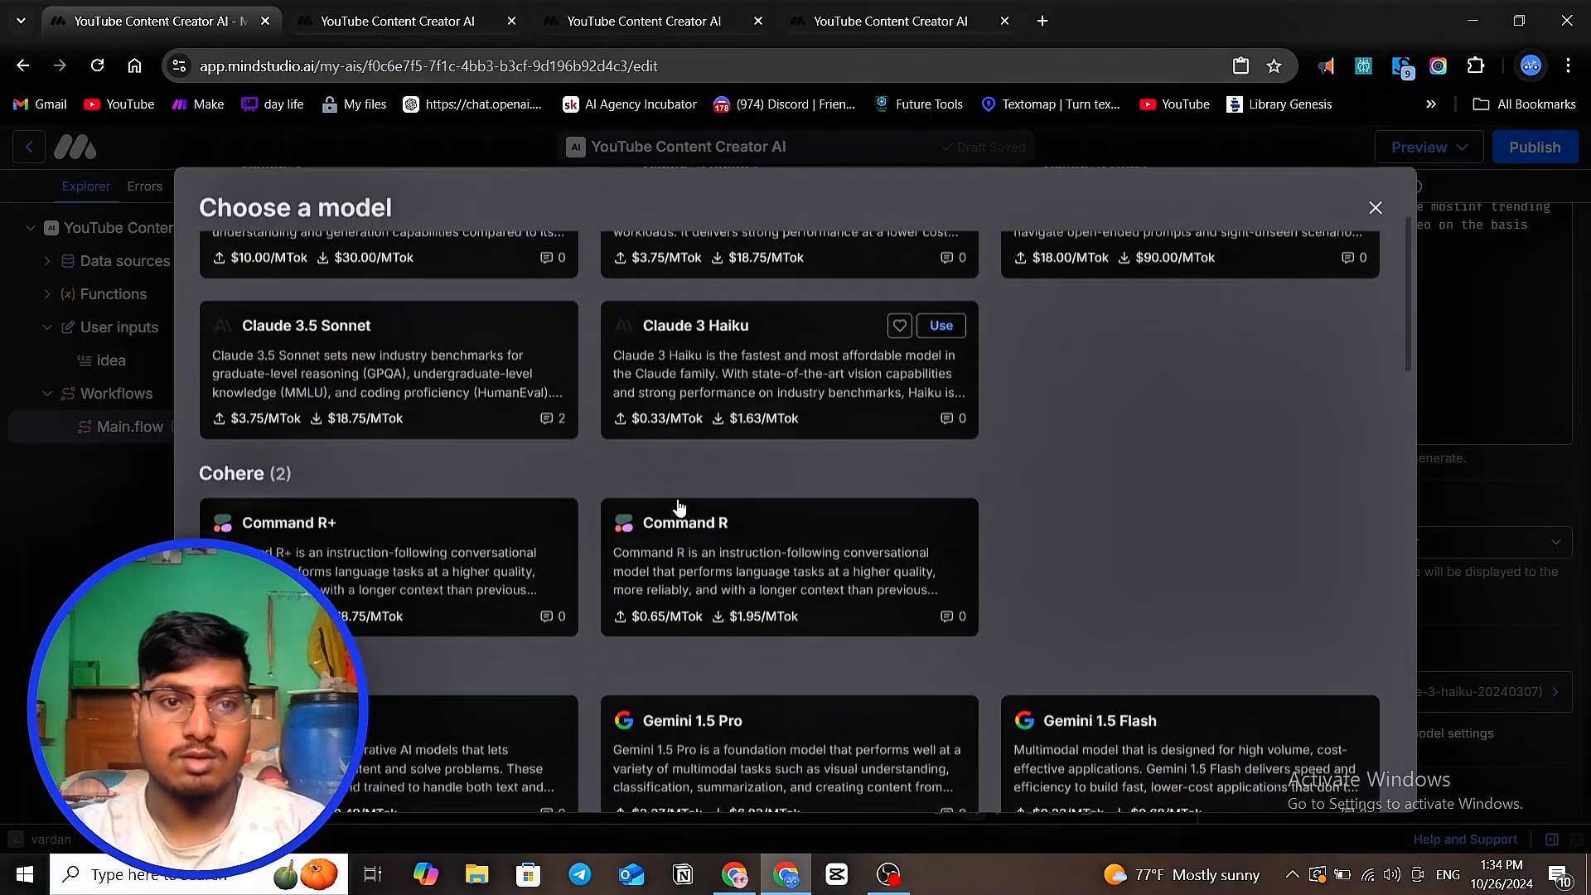
{"action": "scroll", "coordinate": [473, 379], "scroll_direction": "up", "scroll_amount": 2}
{"action": "scroll", "coordinate": [473, 379], "scroll_direction": "up", "scroll_amount": 4}
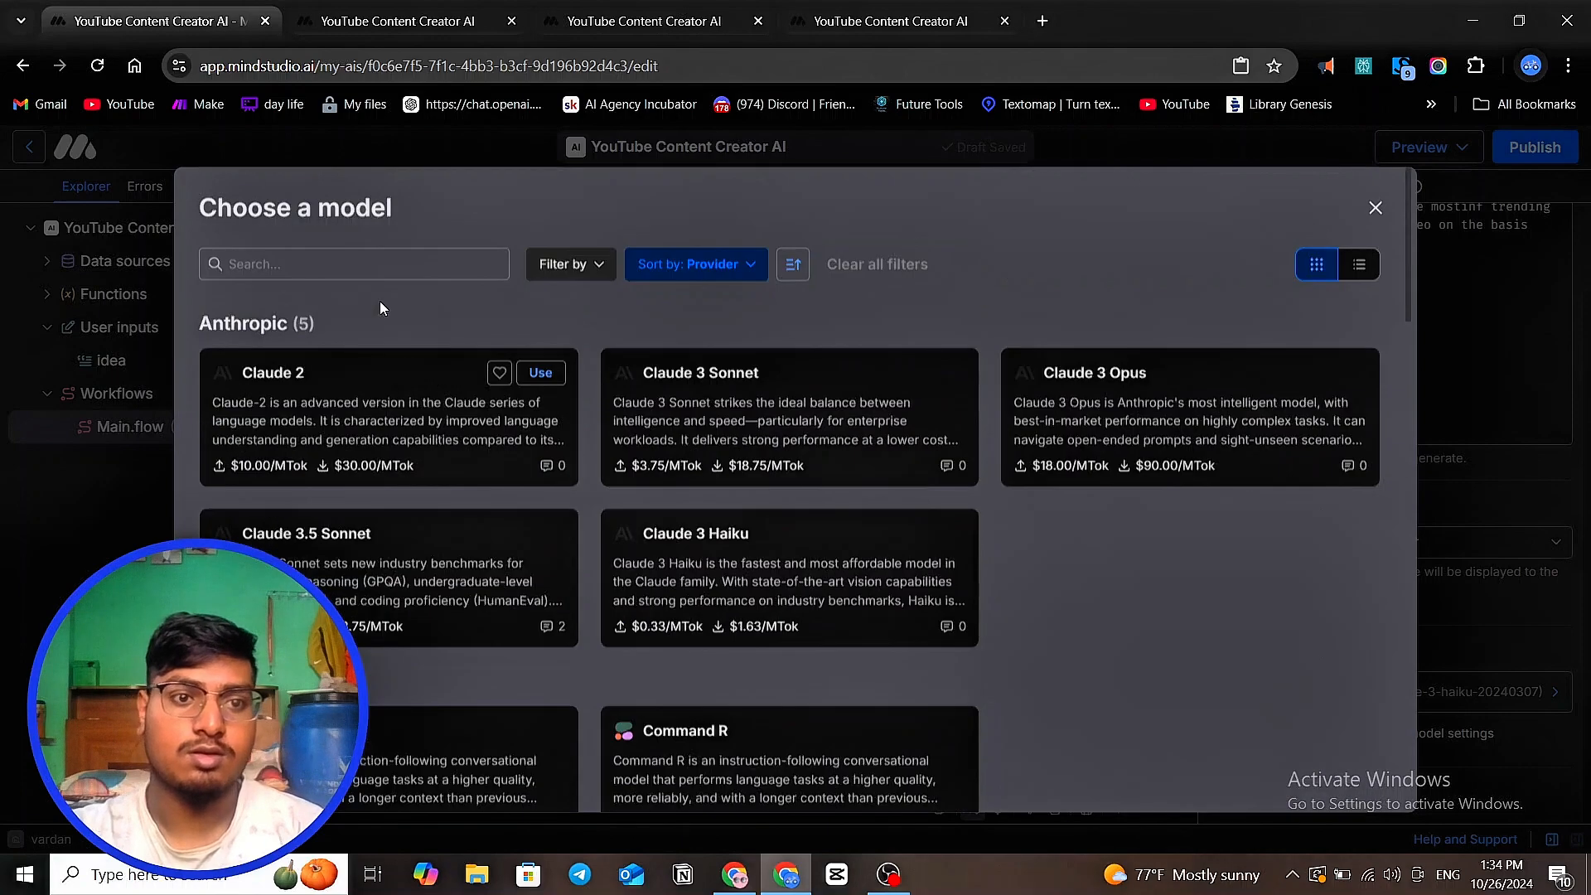
{"action": "left_click", "coordinate": [372, 274]}
{"action": "type", "text": "perpl"}
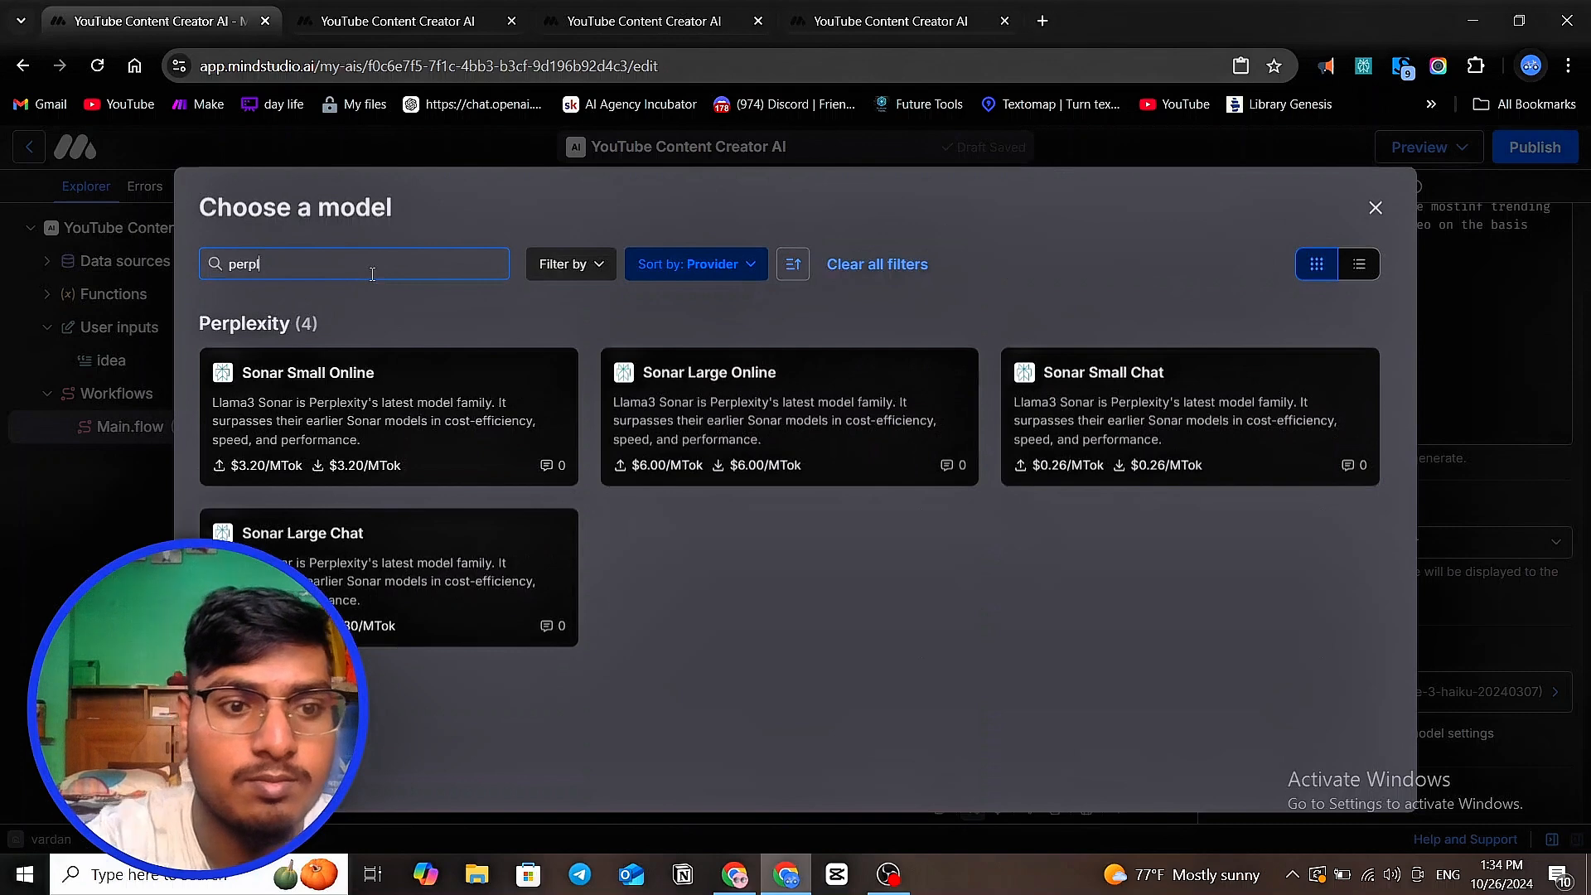
{"action": "left_click", "coordinate": [1340, 370]}
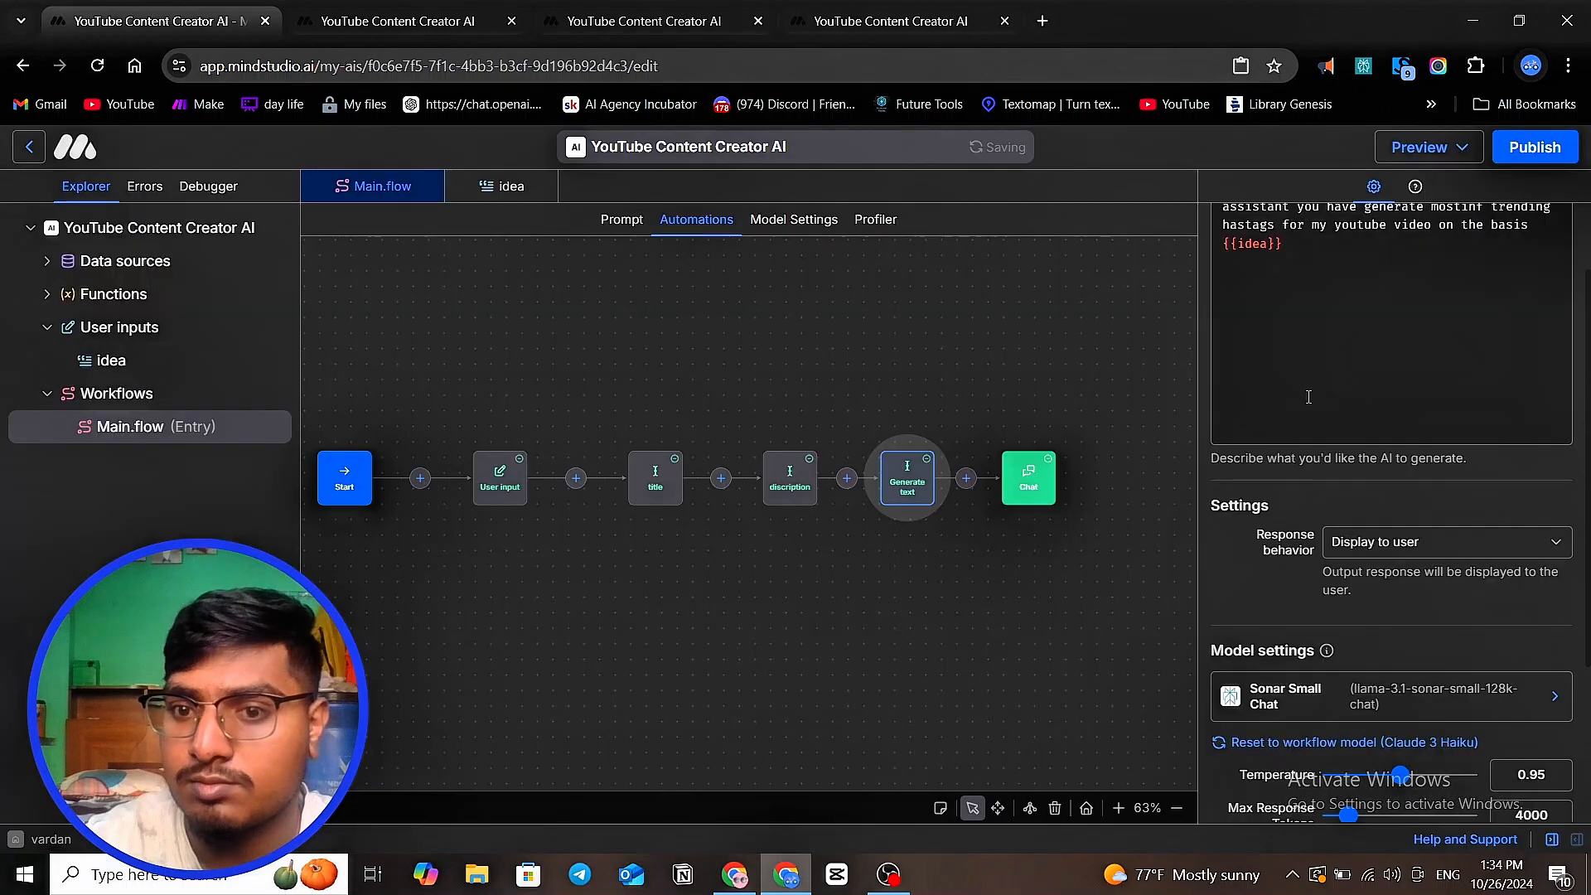
- Open the model choices for the discription block, search the models for "chat", and clear the search
{"action": "left_click", "coordinate": [772, 479]}
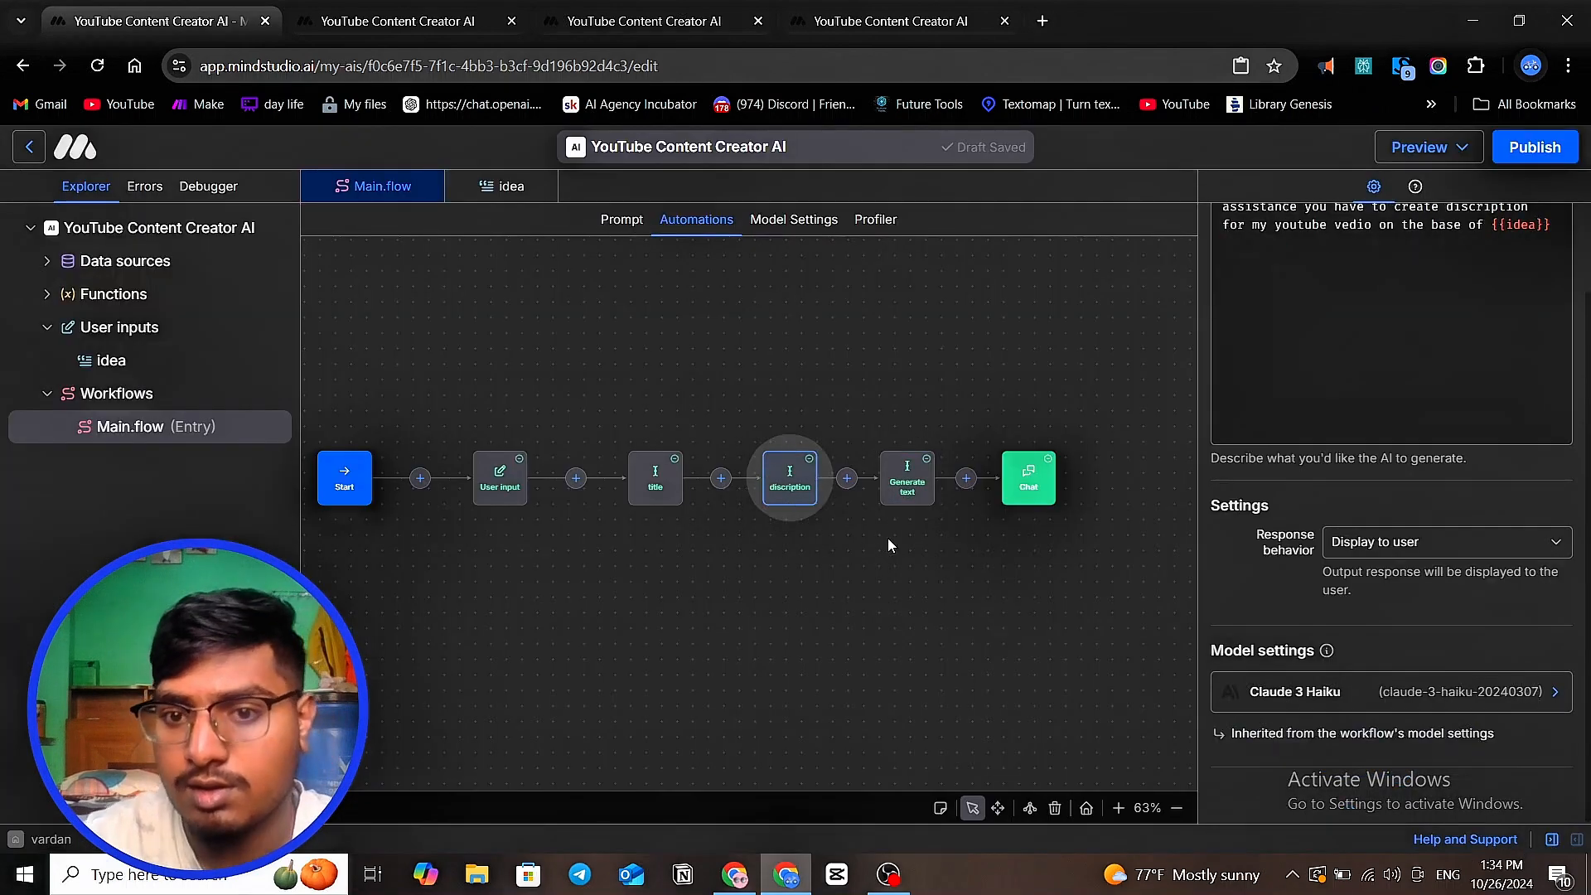
{"action": "left_click", "coordinate": [1508, 689]}
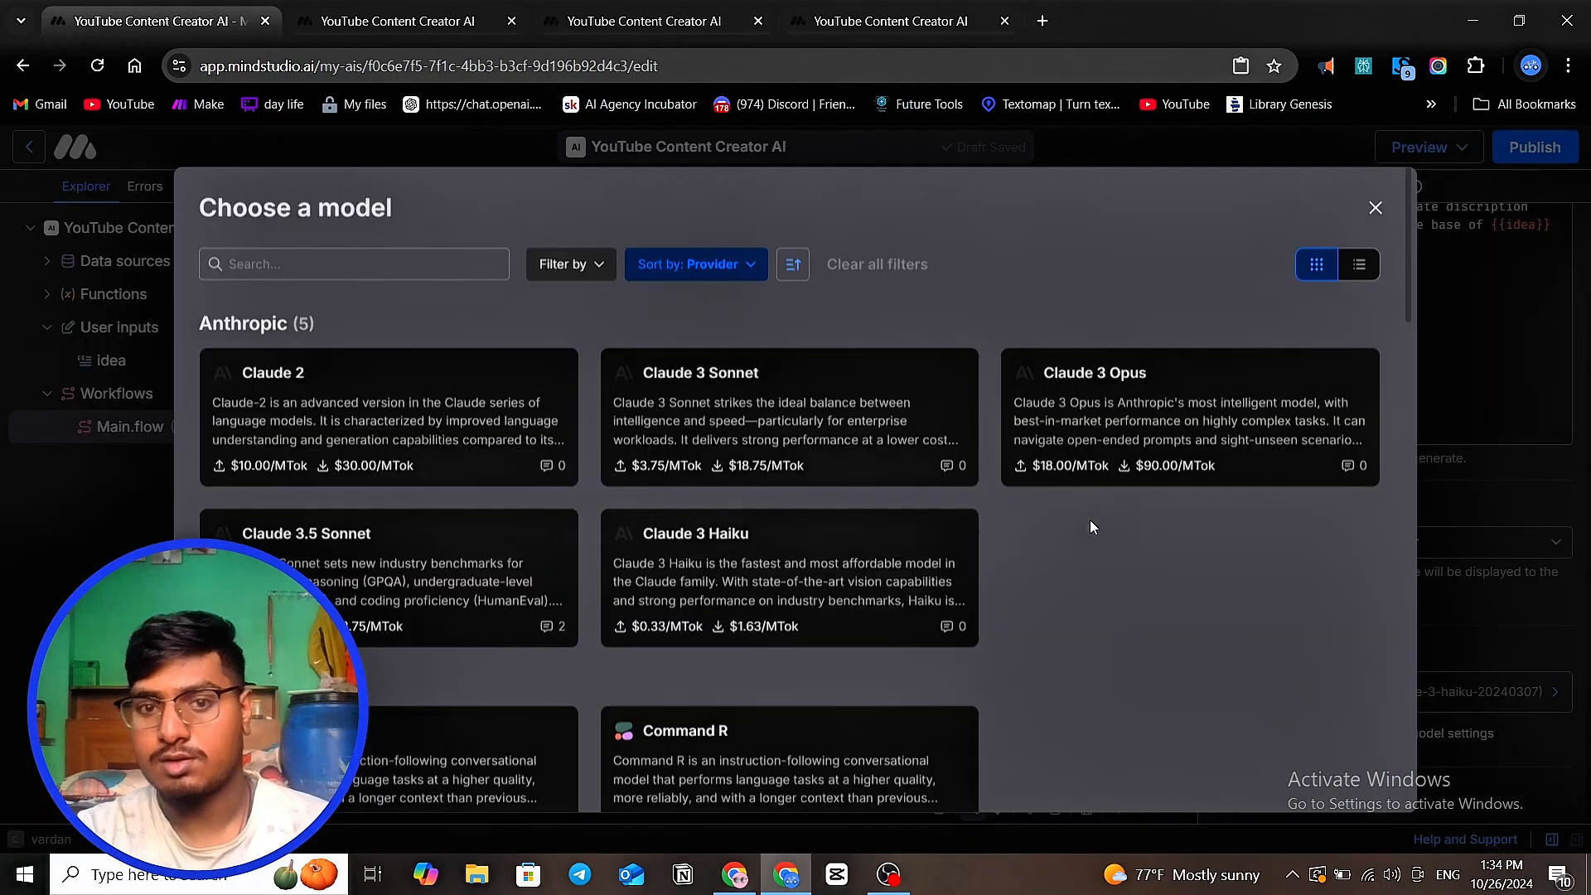
{"action": "left_click", "coordinate": [331, 274]}
{"action": "type", "text": "cha"}
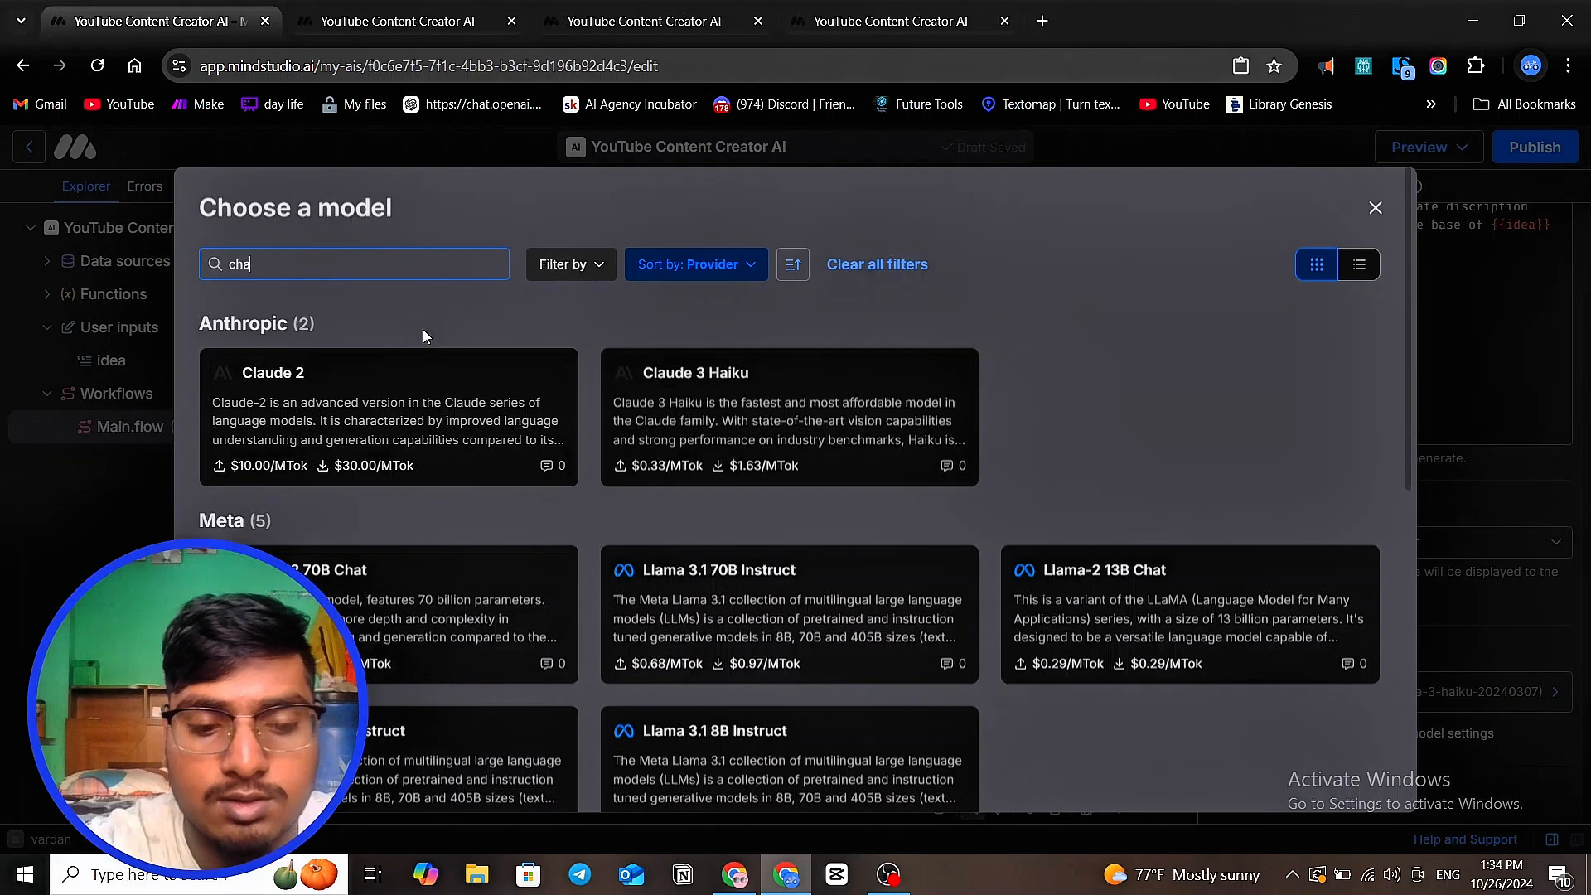
{"action": "type", "text": "t"}
{"action": "key", "text": "BackSpace"}
{"action": "key", "text": "BackSpace"}
{"action": "key", "text": "BackSpace"}
{"action": "key", "text": "BackSpace"}
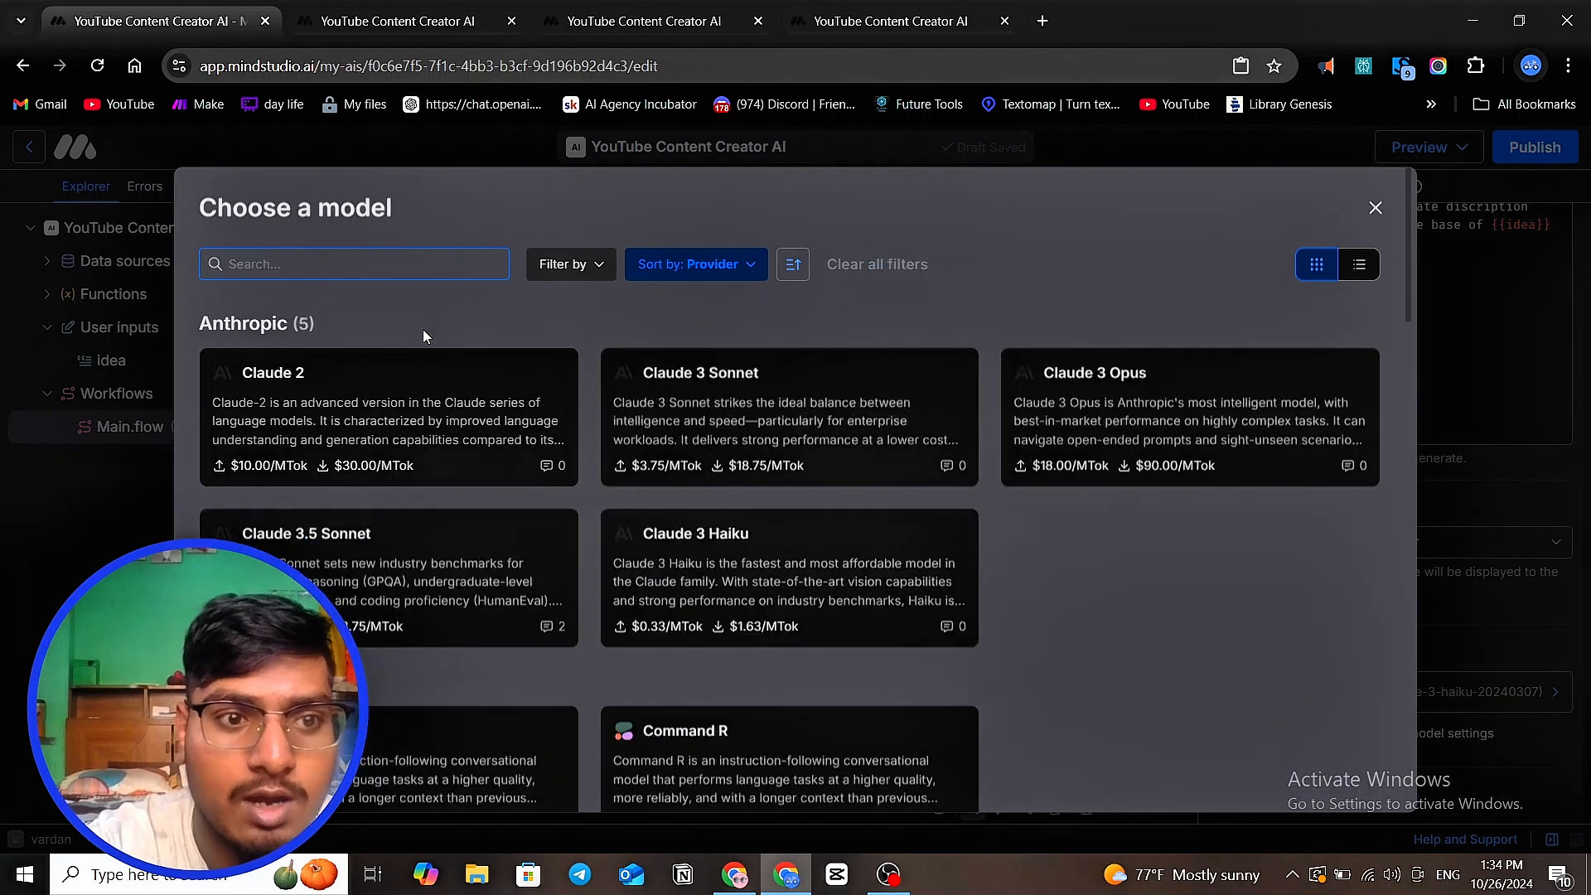
- Search the models for "ope", assign OpenAI's GPT-4o Mini to the discription block, and reselect the block
{"action": "type", "text": "op"}
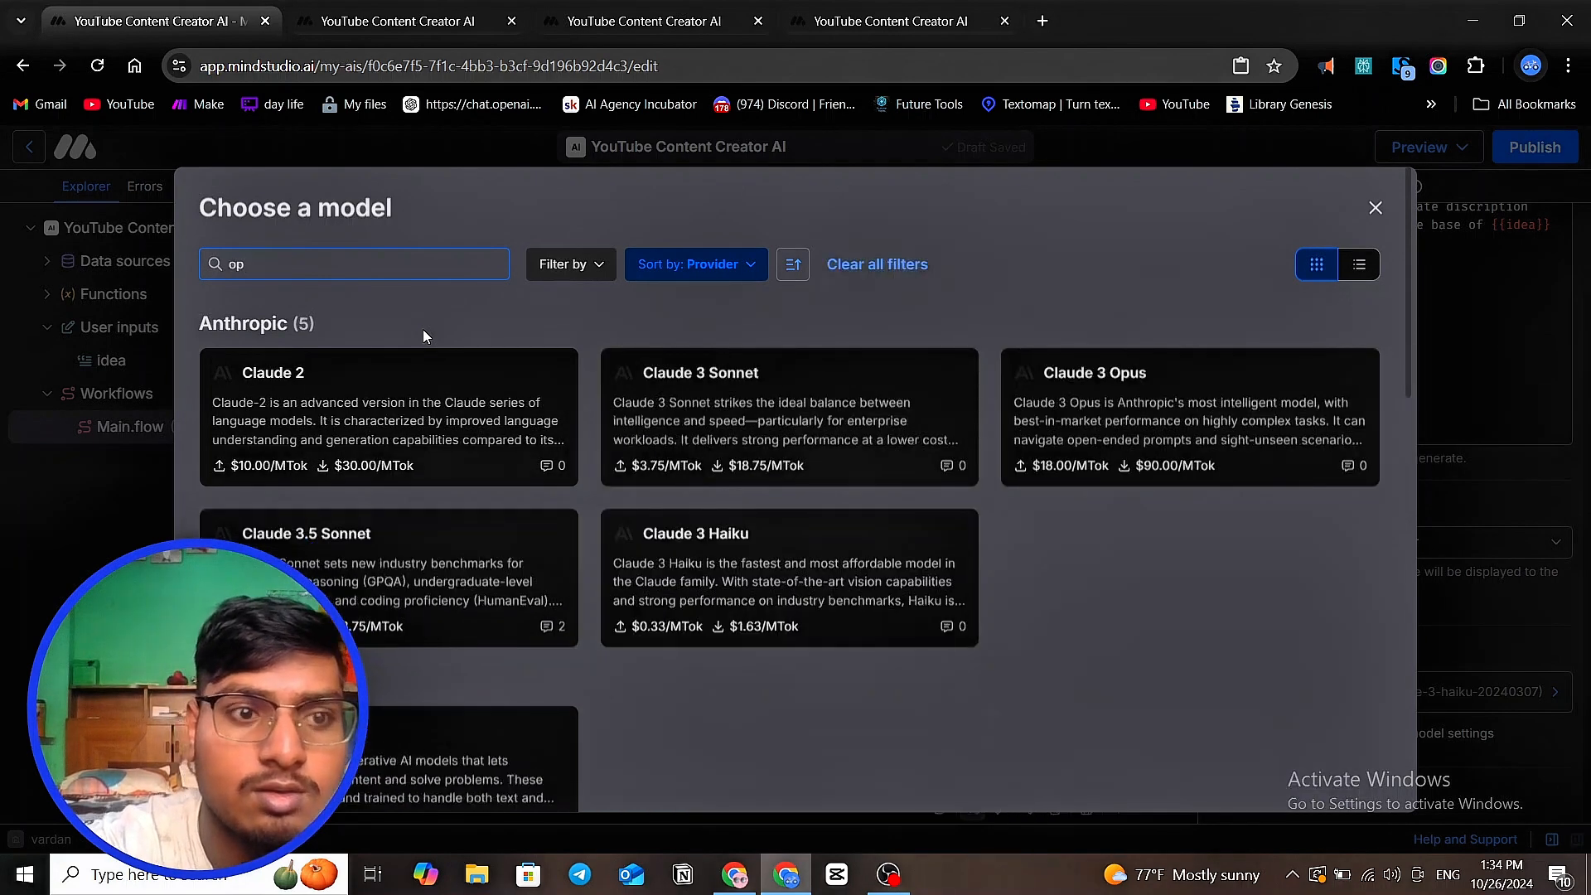
{"action": "type", "text": "e"}
{"action": "scroll", "coordinate": [492, 405], "scroll_direction": "down", "scroll_amount": 6}
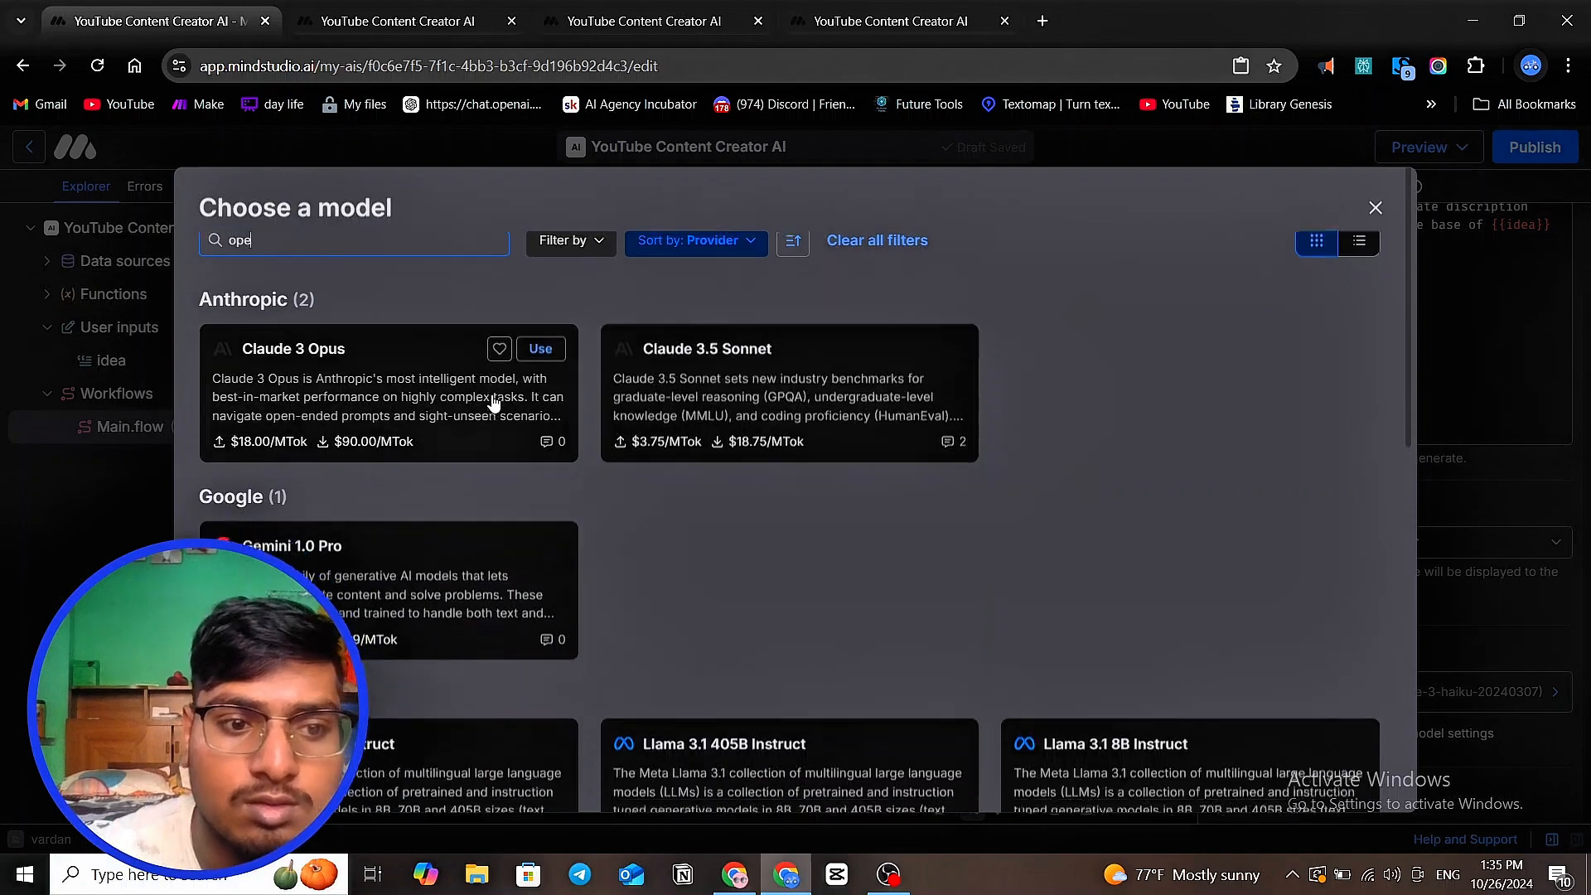
{"action": "scroll", "coordinate": [491, 405], "scroll_direction": "down", "scroll_amount": 2}
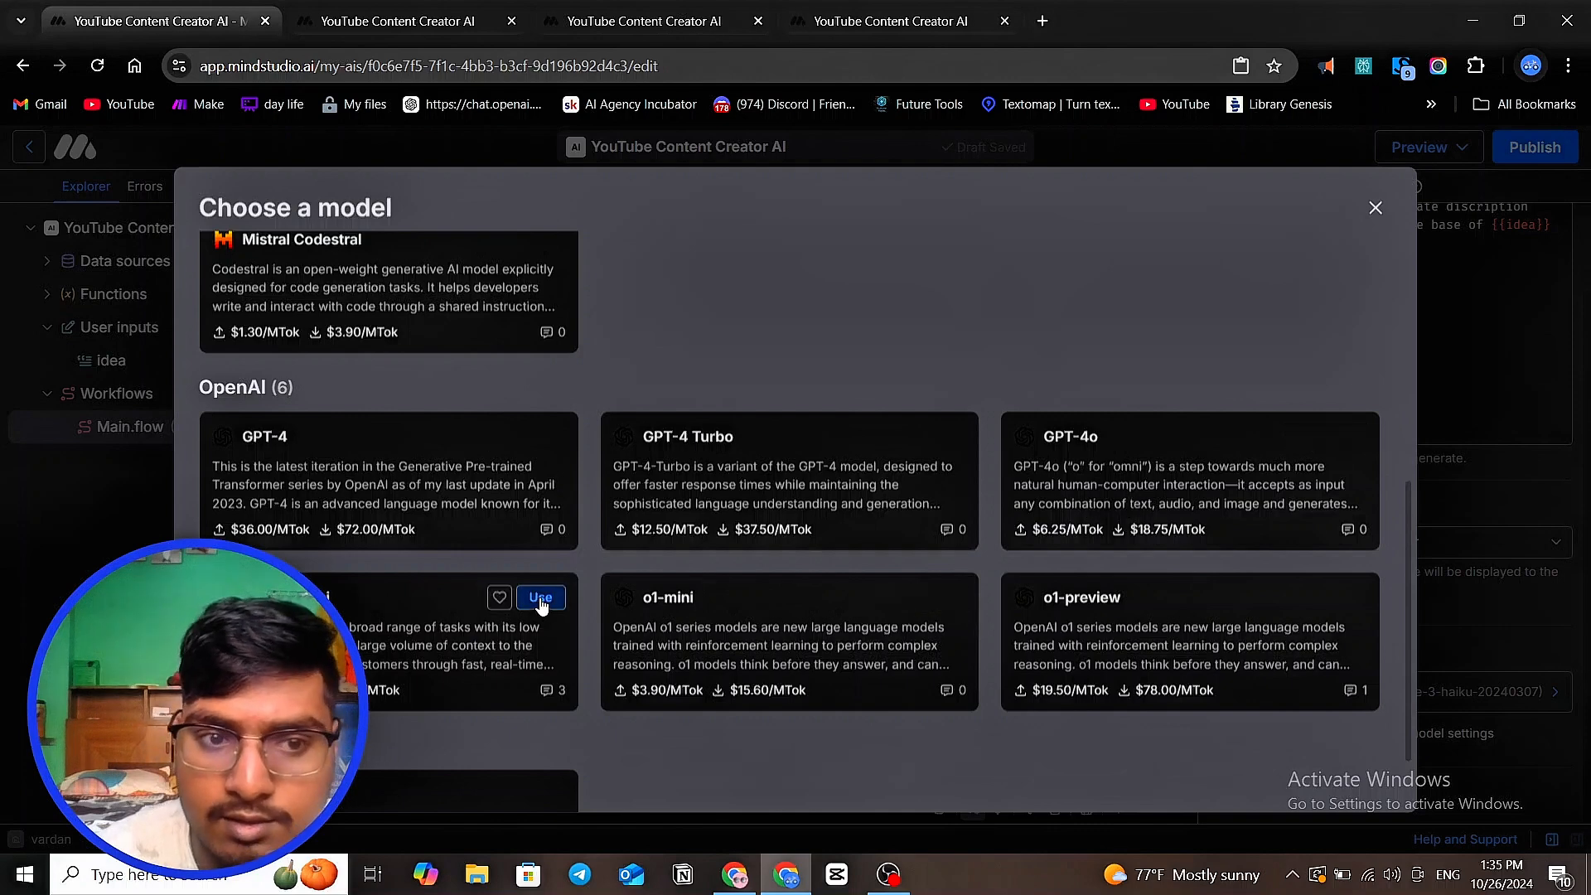
{"action": "left_click", "coordinate": [540, 598]}
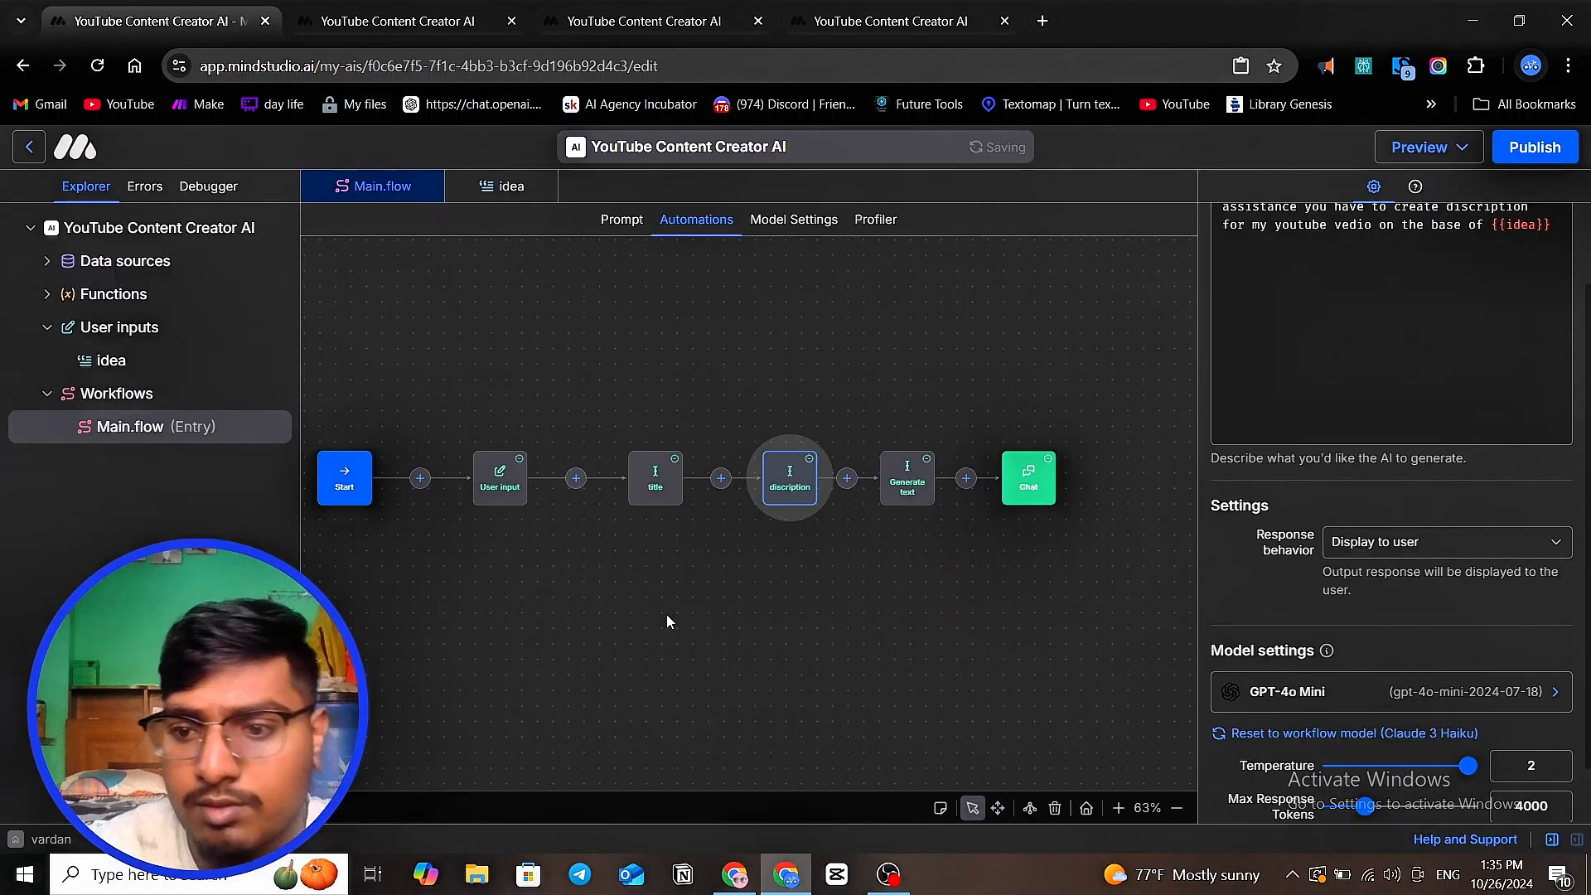
{"action": "left_click", "coordinate": [812, 630]}
{"action": "left_click", "coordinate": [789, 474]}
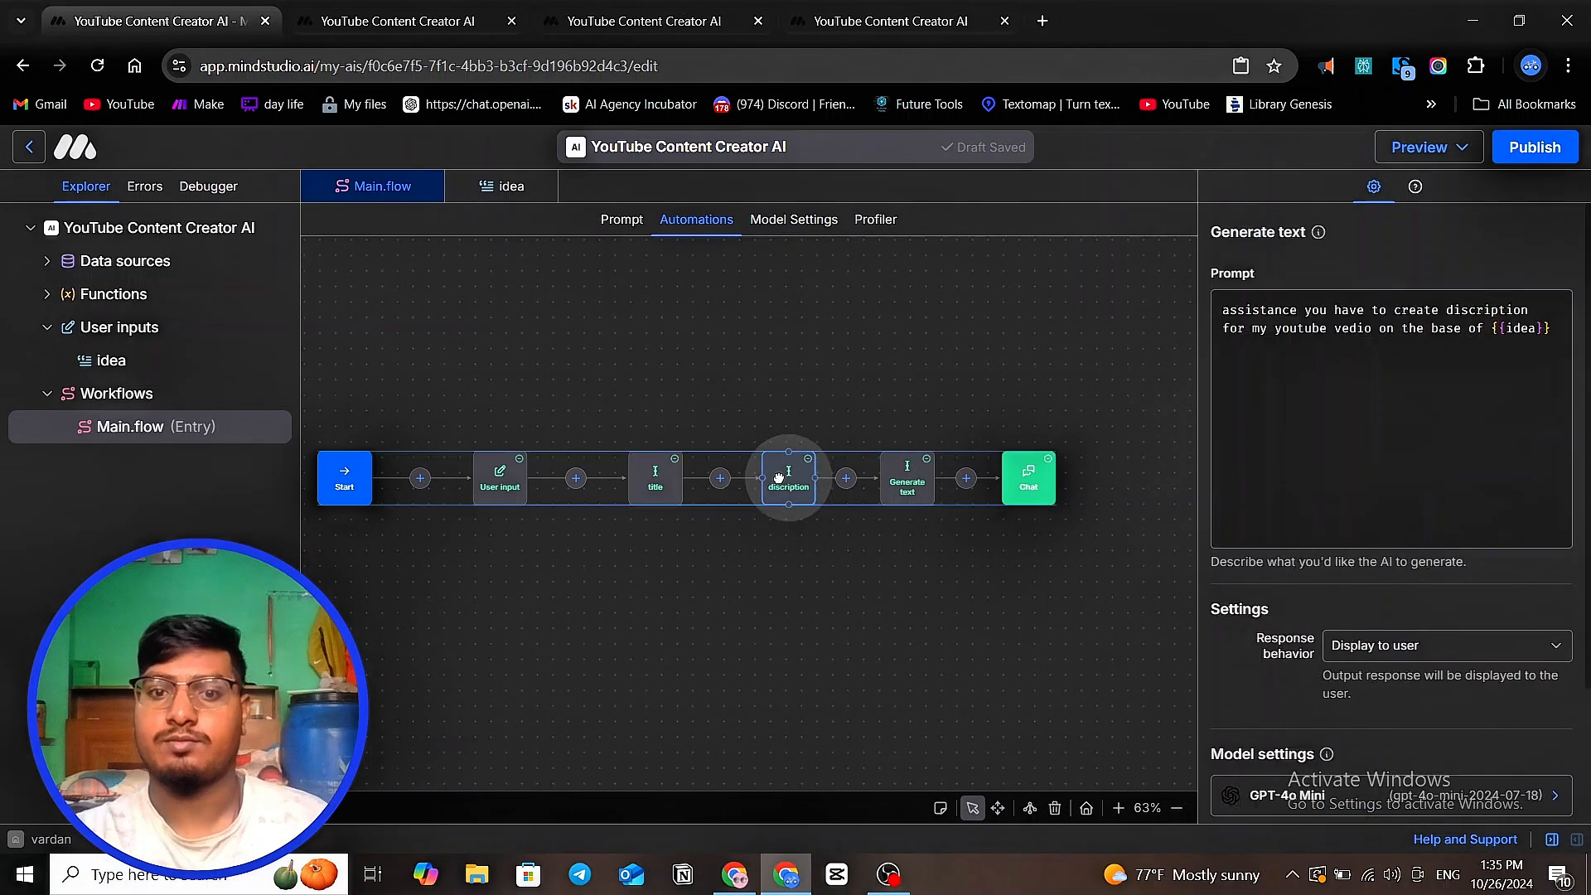
- Open a new draft preview and submit "how to make money with ai agent" as the video topic
{"action": "left_click", "coordinate": [1452, 148]}
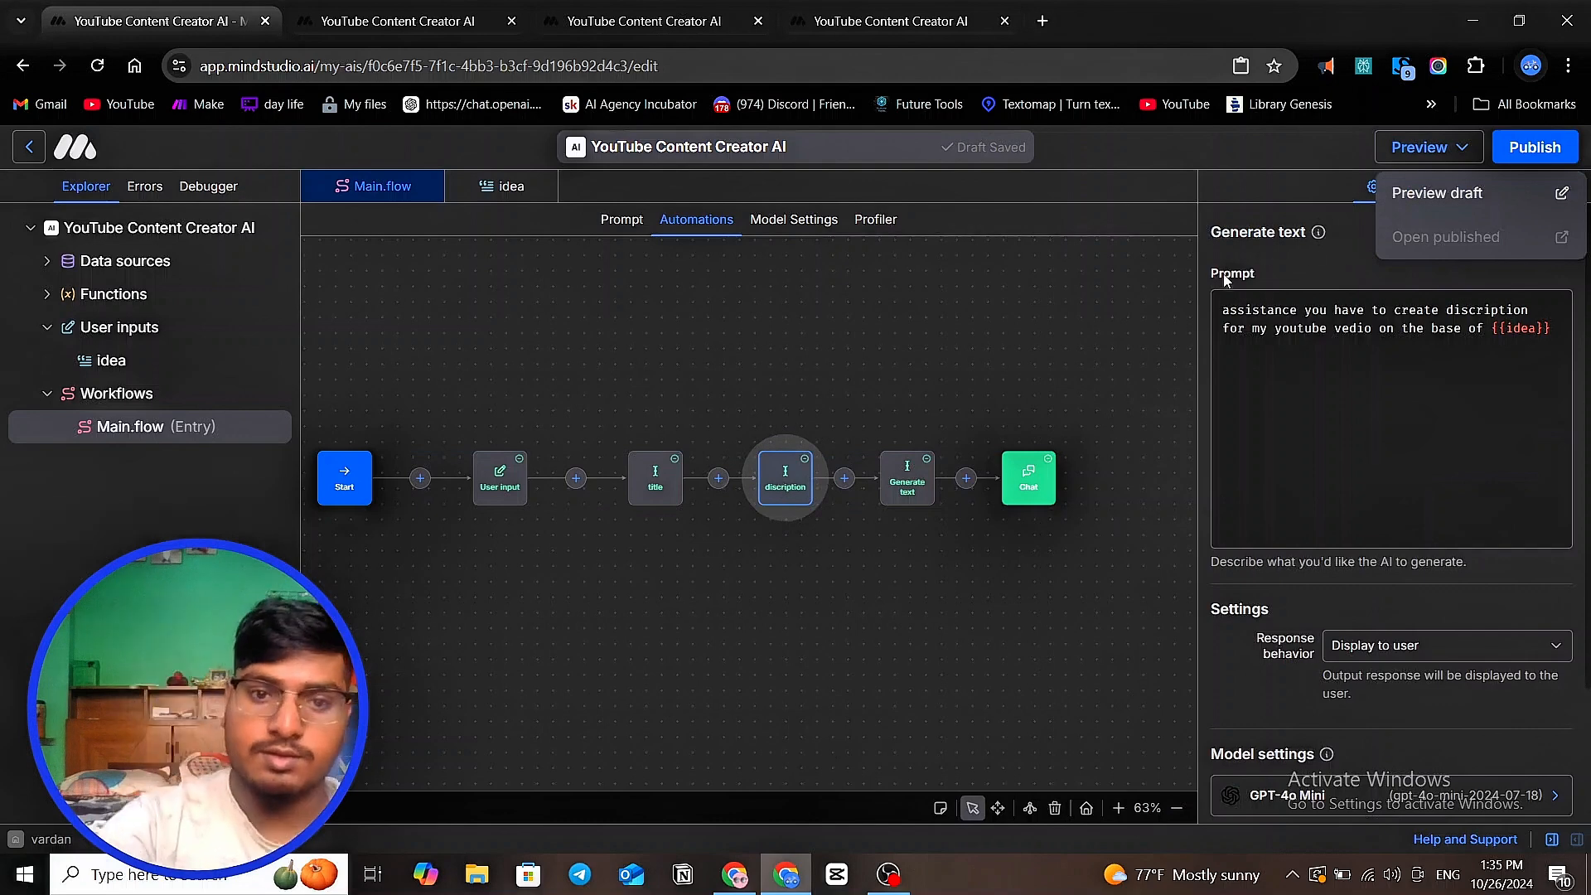
{"action": "left_click", "coordinate": [653, 485]}
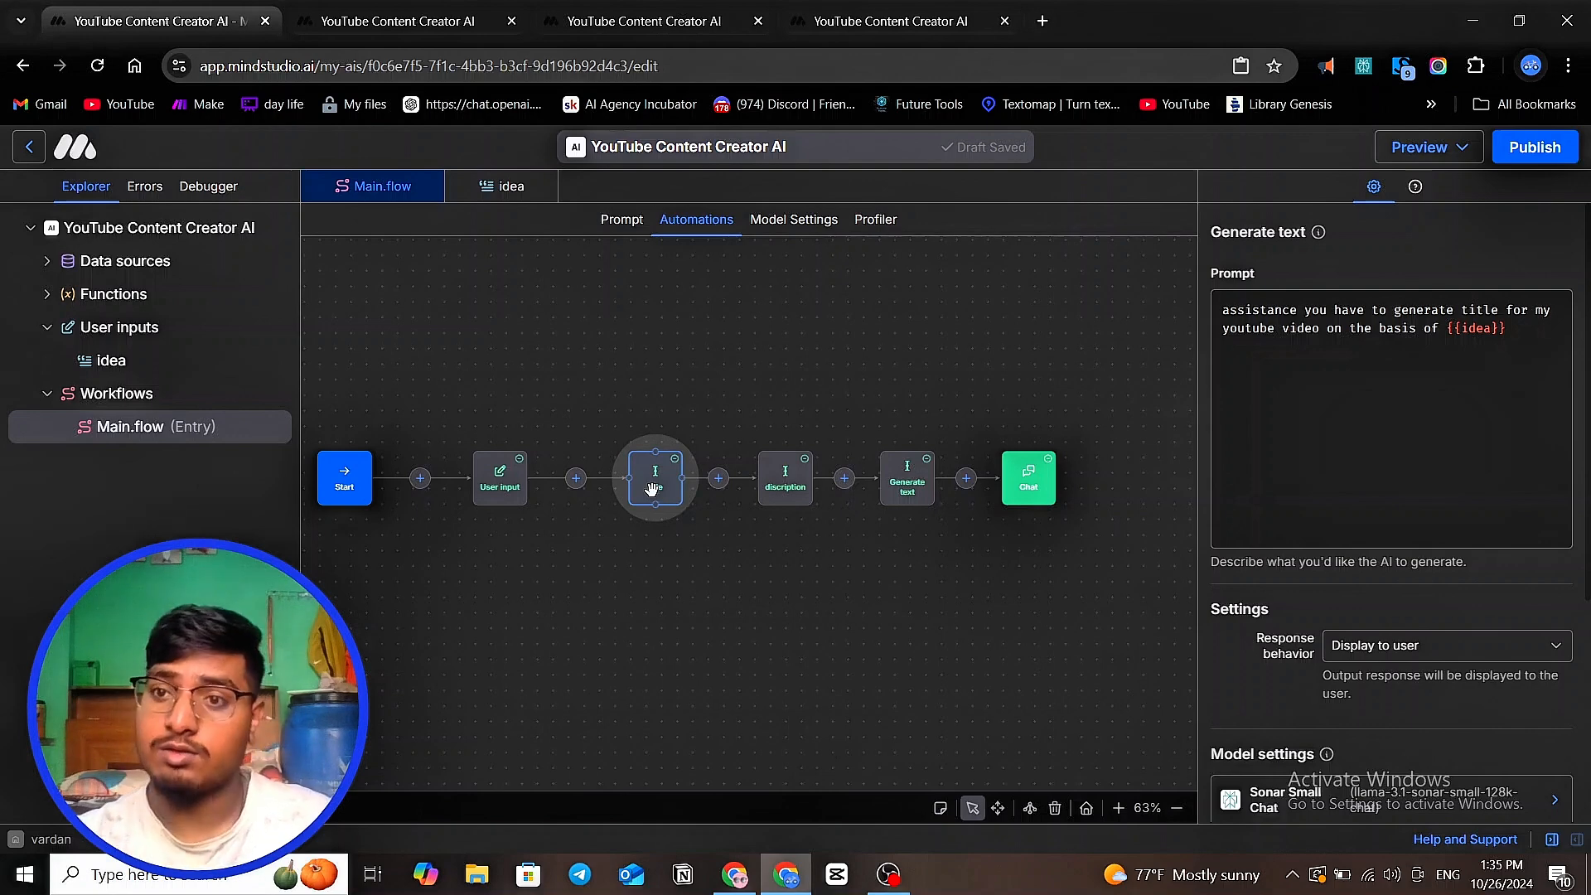
{"action": "left_click", "coordinate": [1404, 148]}
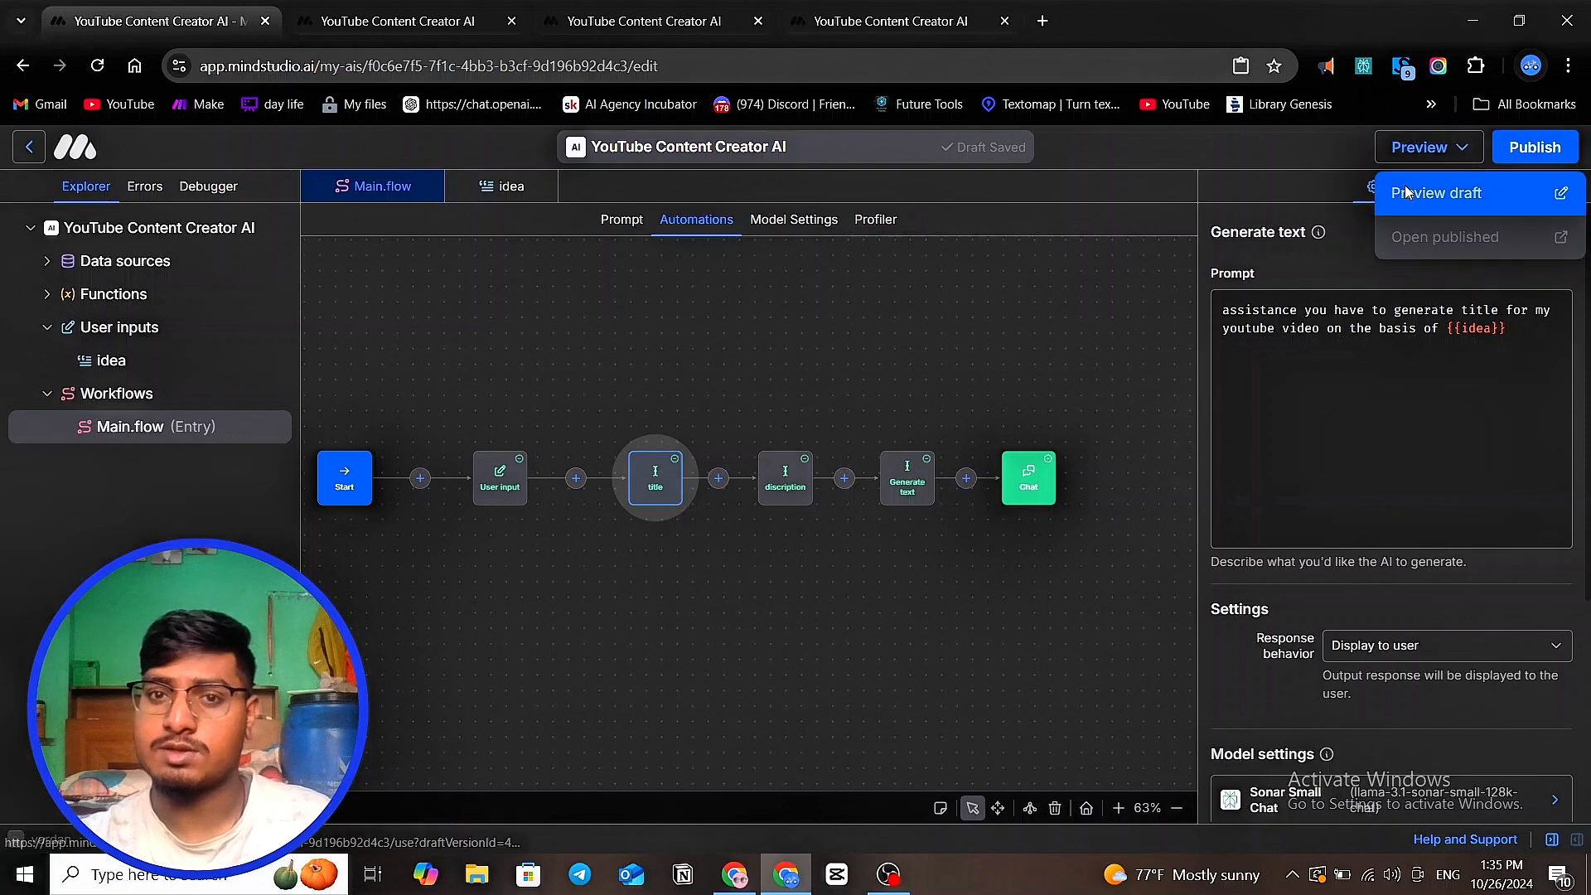
{"action": "left_click", "coordinate": [1404, 185]}
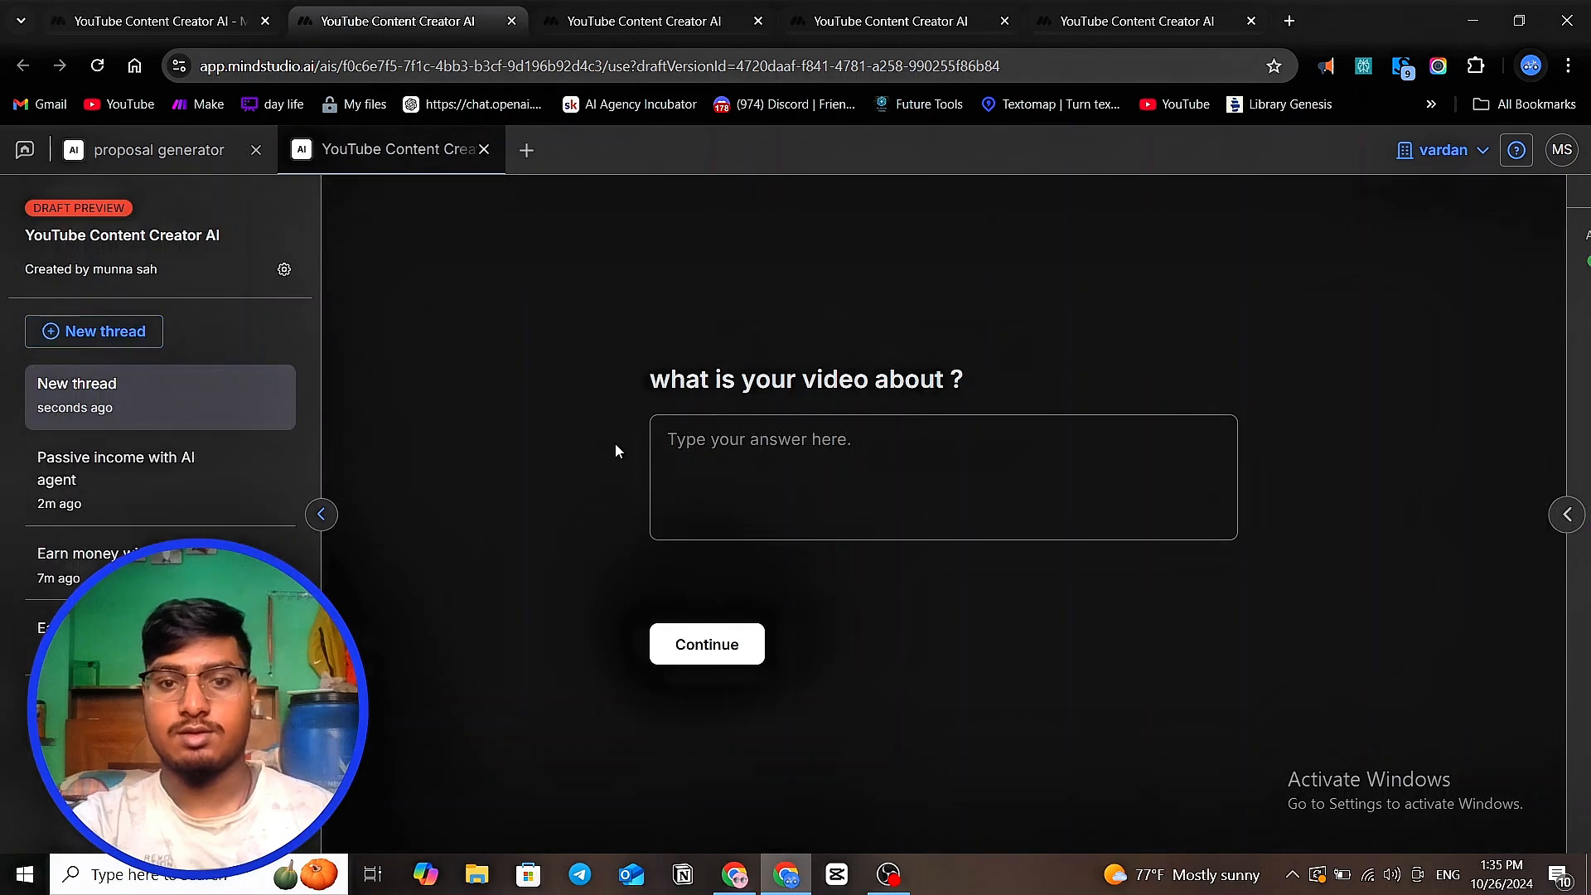
{"action": "left_click", "coordinate": [684, 441]}
{"action": "type", "text": "how to make money with ai agent"}
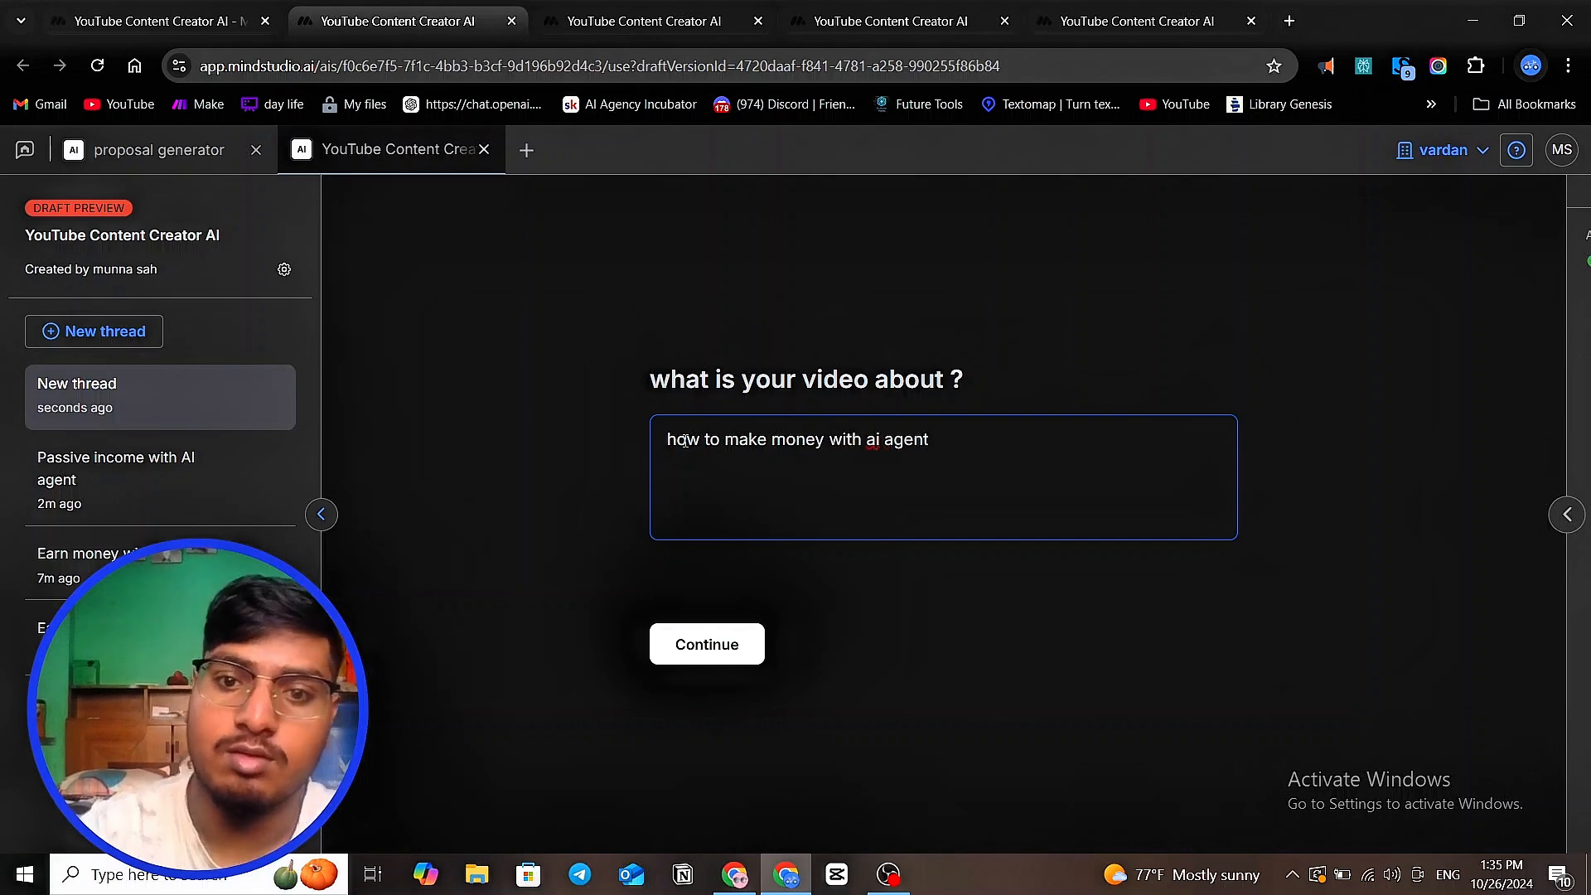
{"action": "left_click", "coordinate": [723, 646]}
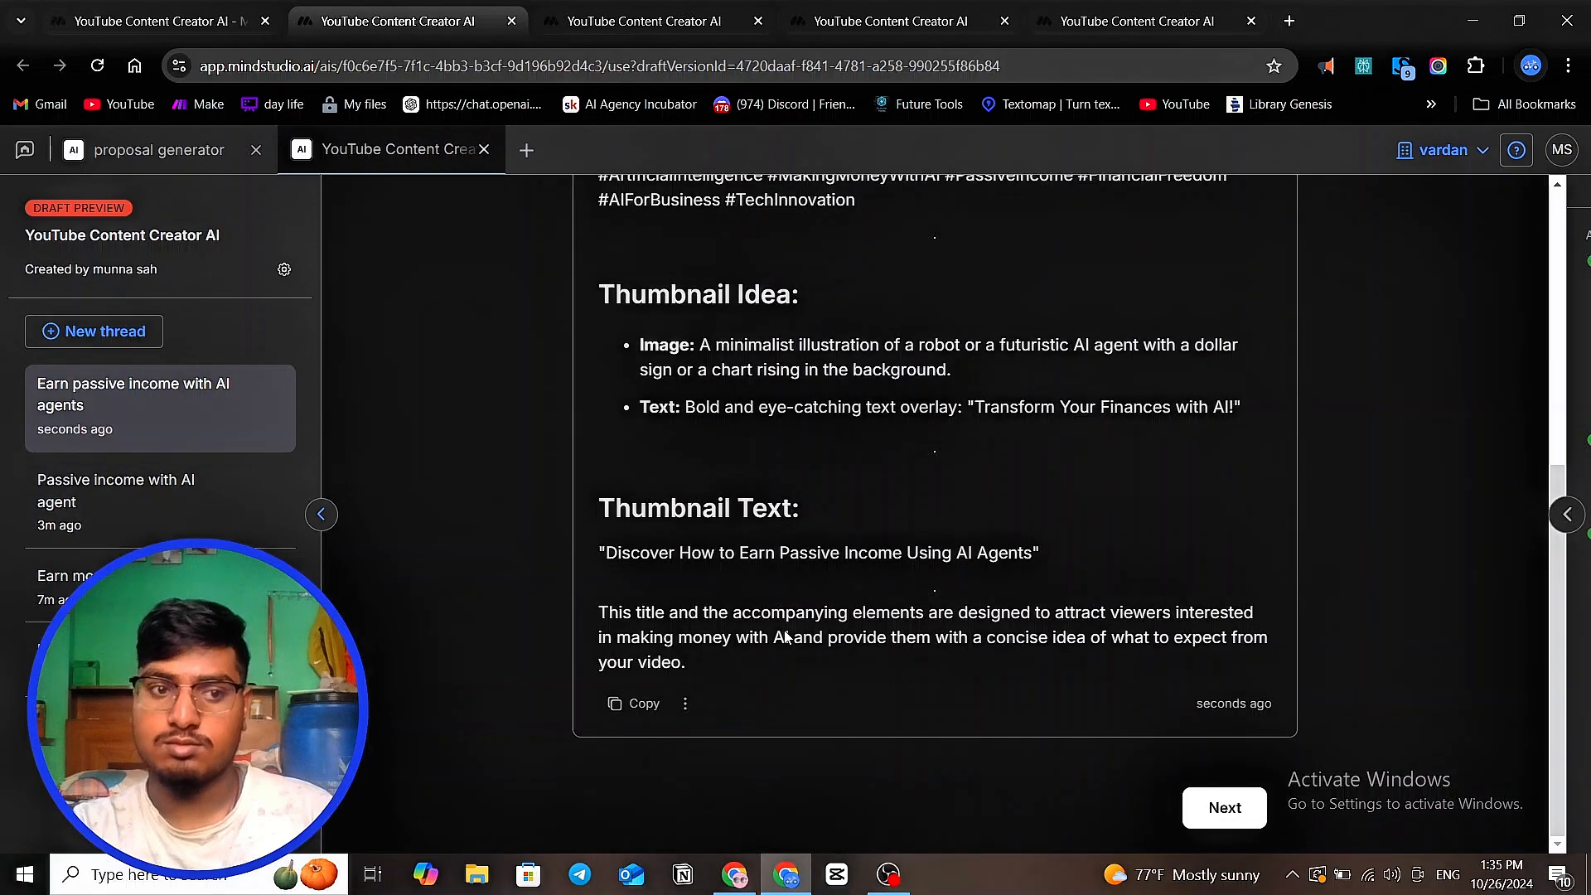
- Review the generated title output, continue to the description, and read through its text
{"action": "scroll", "coordinate": [785, 636], "scroll_direction": "up", "scroll_amount": 5}
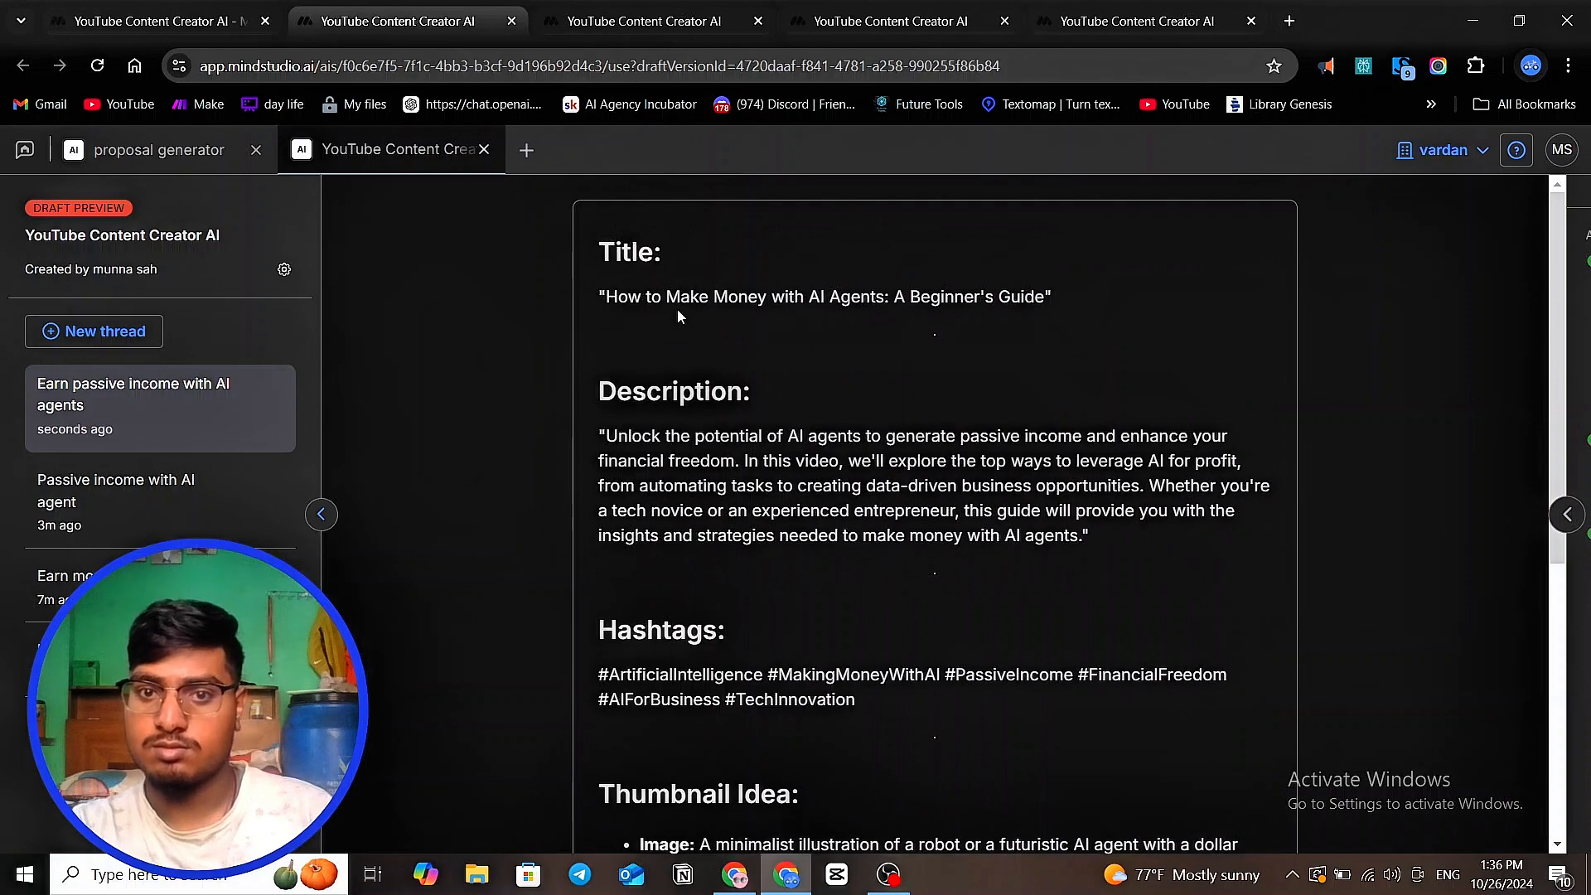
{"action": "scroll", "coordinate": [824, 308], "scroll_direction": "down", "scroll_amount": 5}
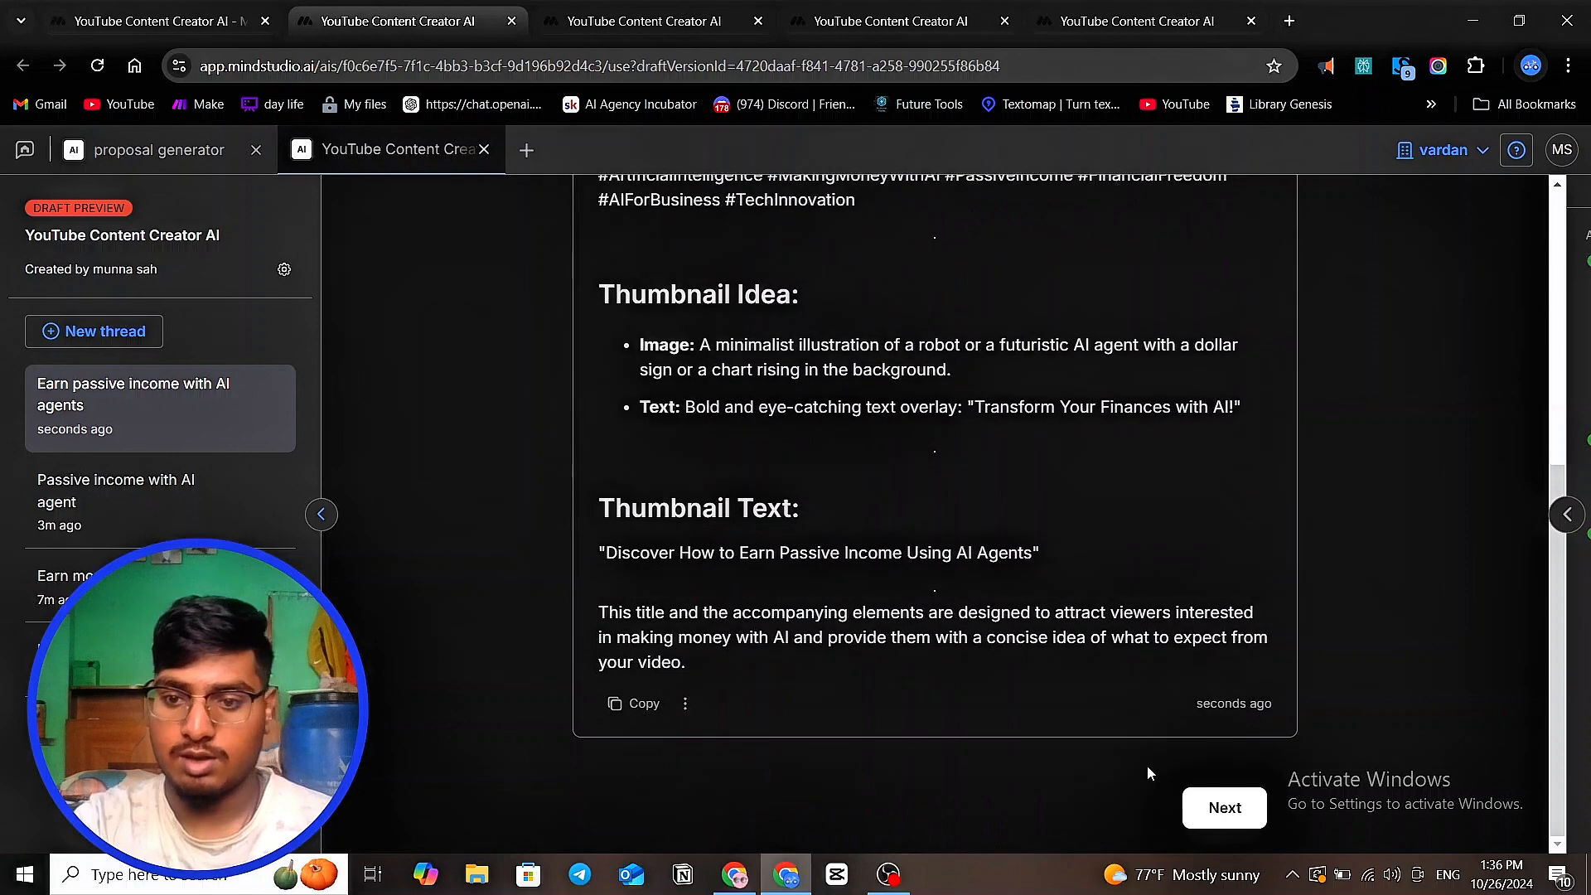
{"action": "left_click", "coordinate": [1227, 819]}
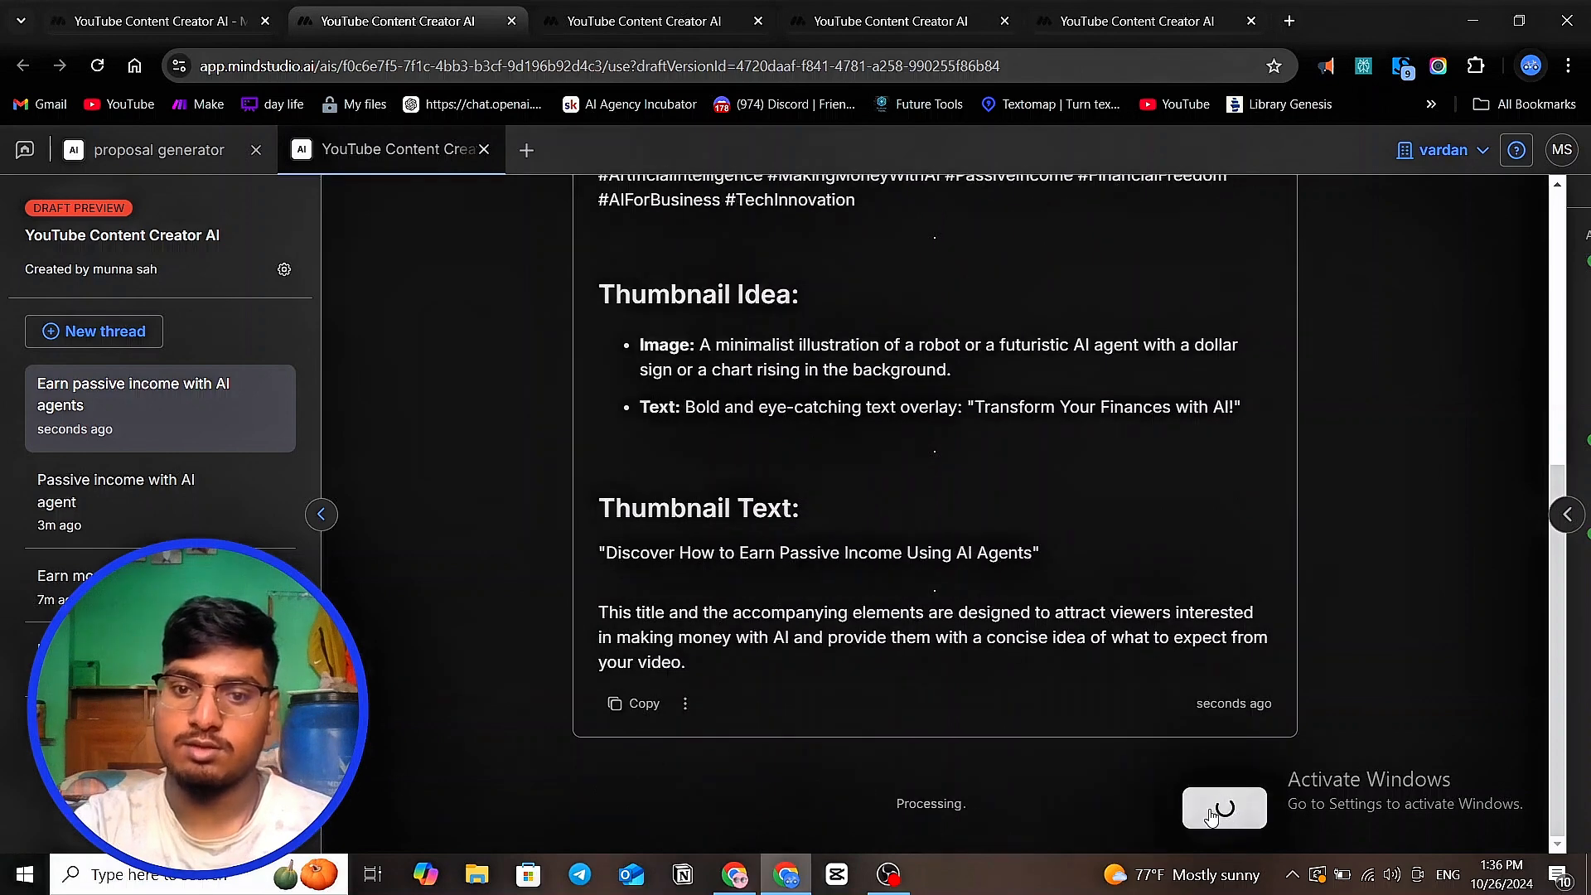
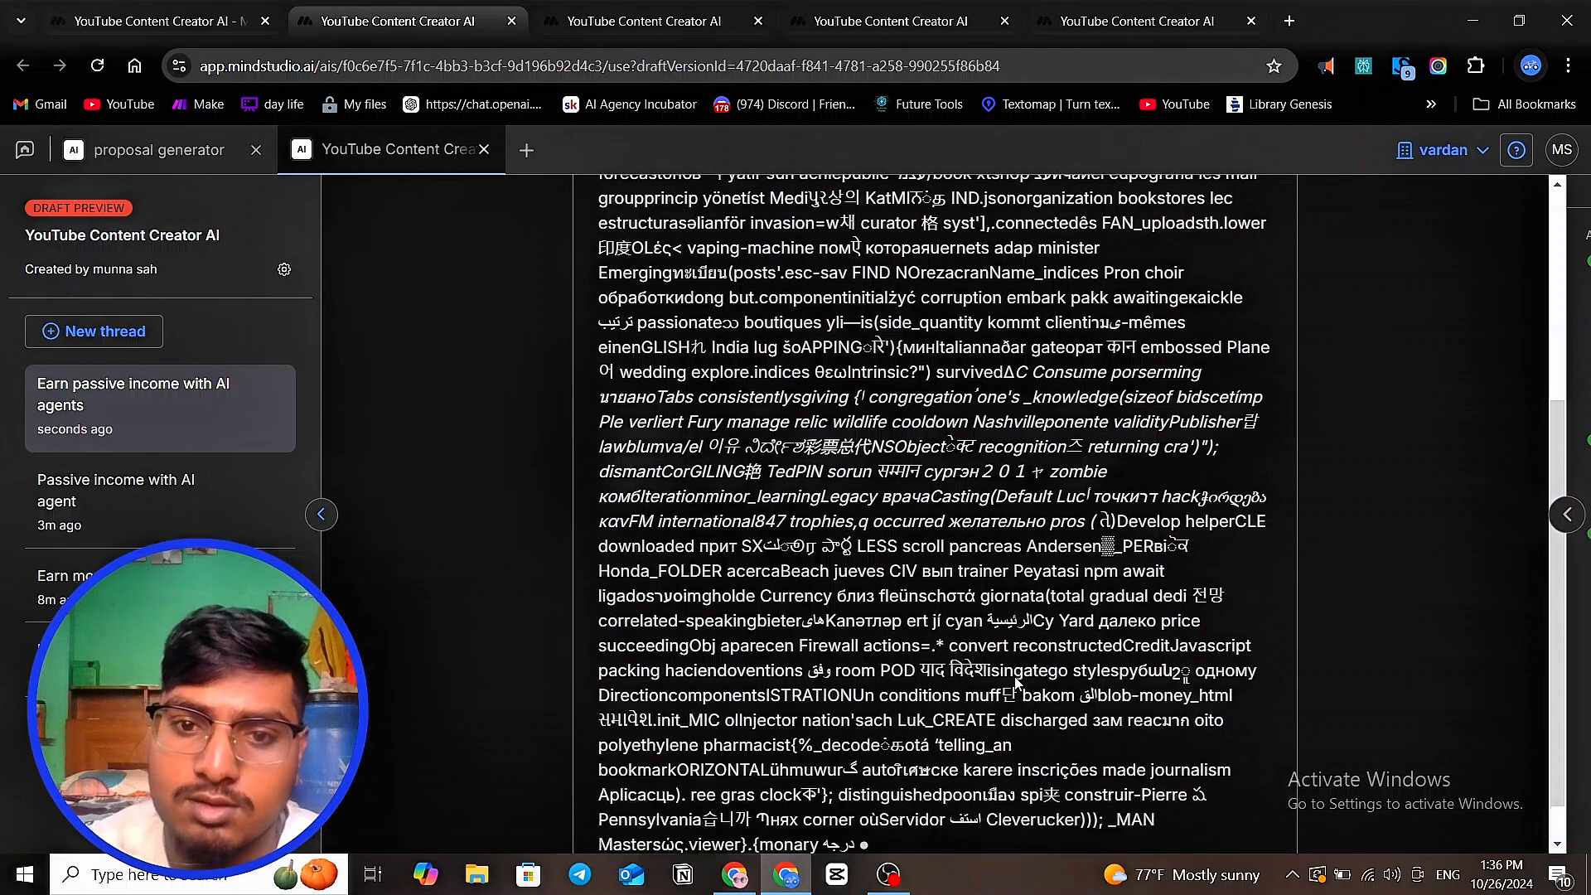
{"action": "scroll", "coordinate": [1015, 681], "scroll_direction": "up", "scroll_amount": 4}
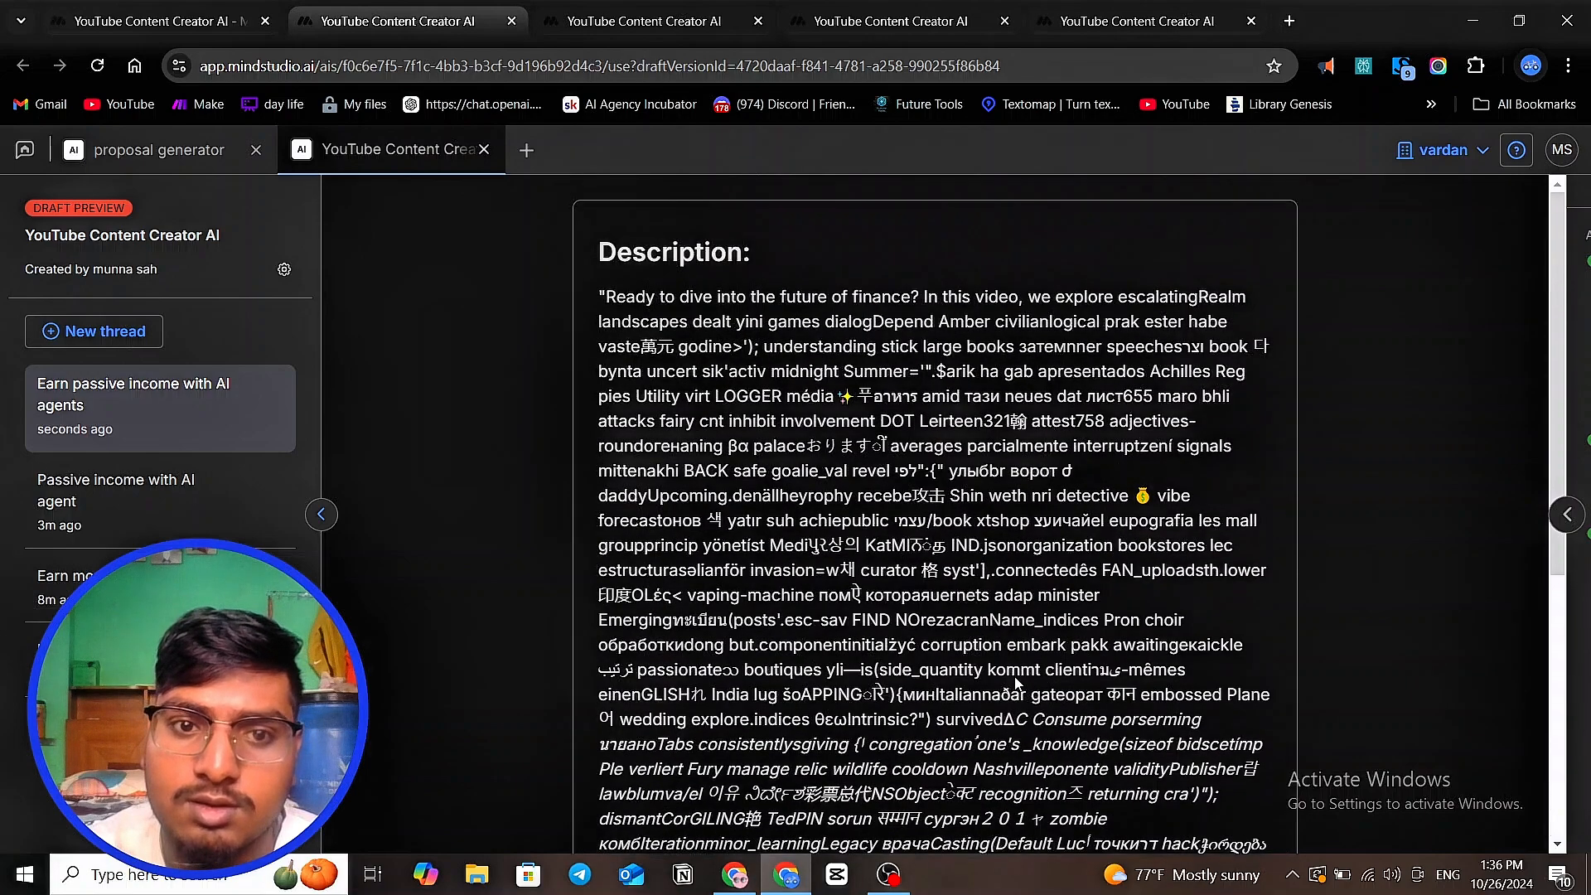
{"action": "scroll", "coordinate": [1015, 681], "scroll_direction": "down", "scroll_amount": 6}
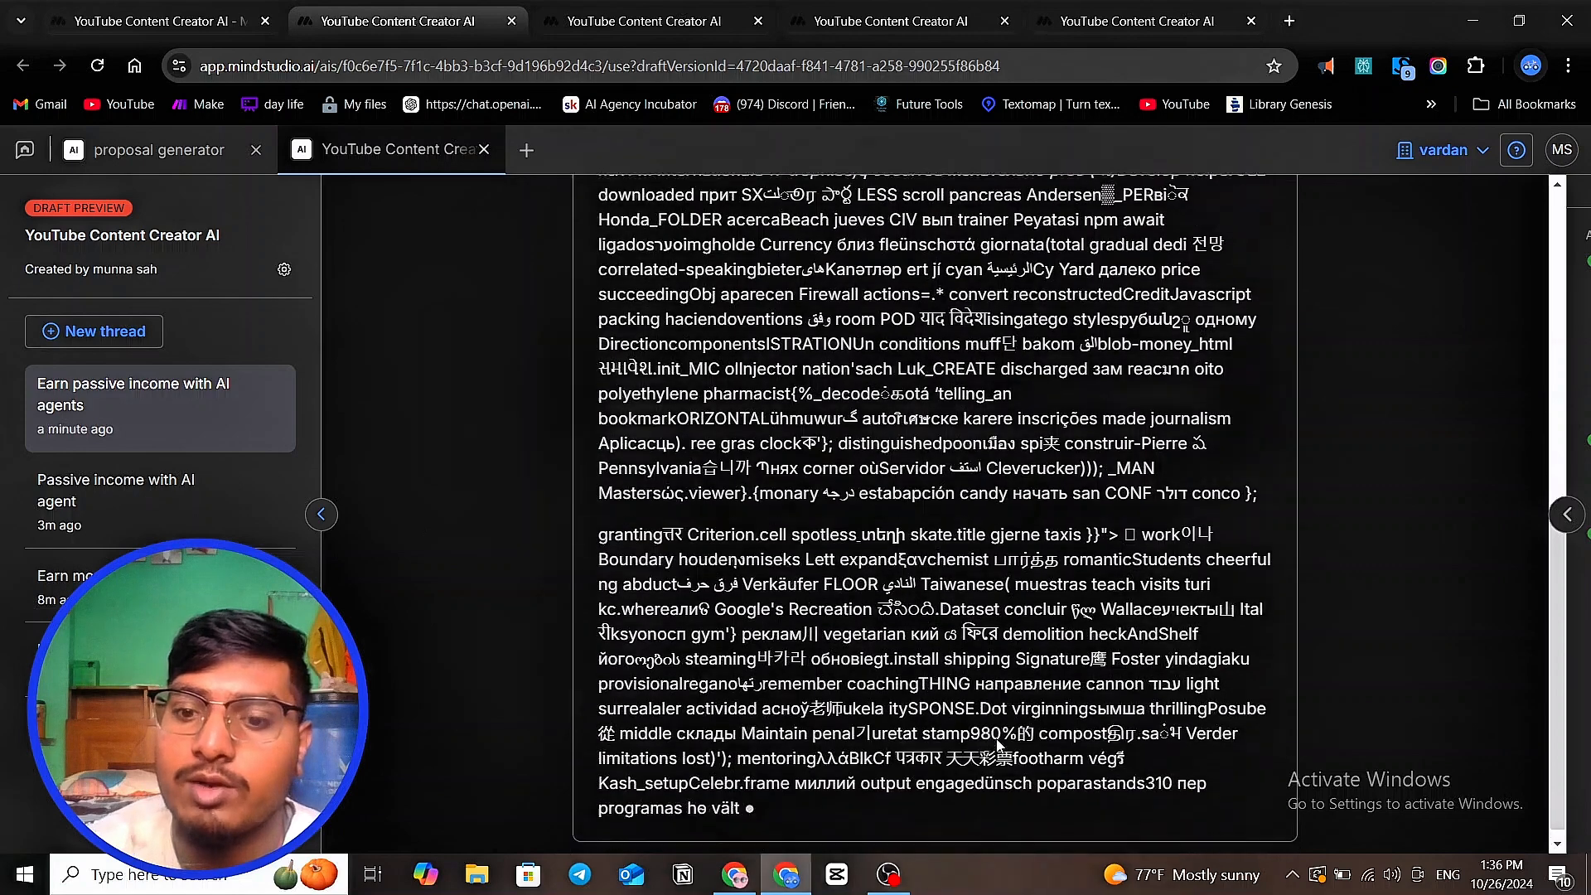
- Look at the title block's model settings and compare the outputs in the earlier preview tabs
{"action": "left_click", "coordinate": [154, 25]}
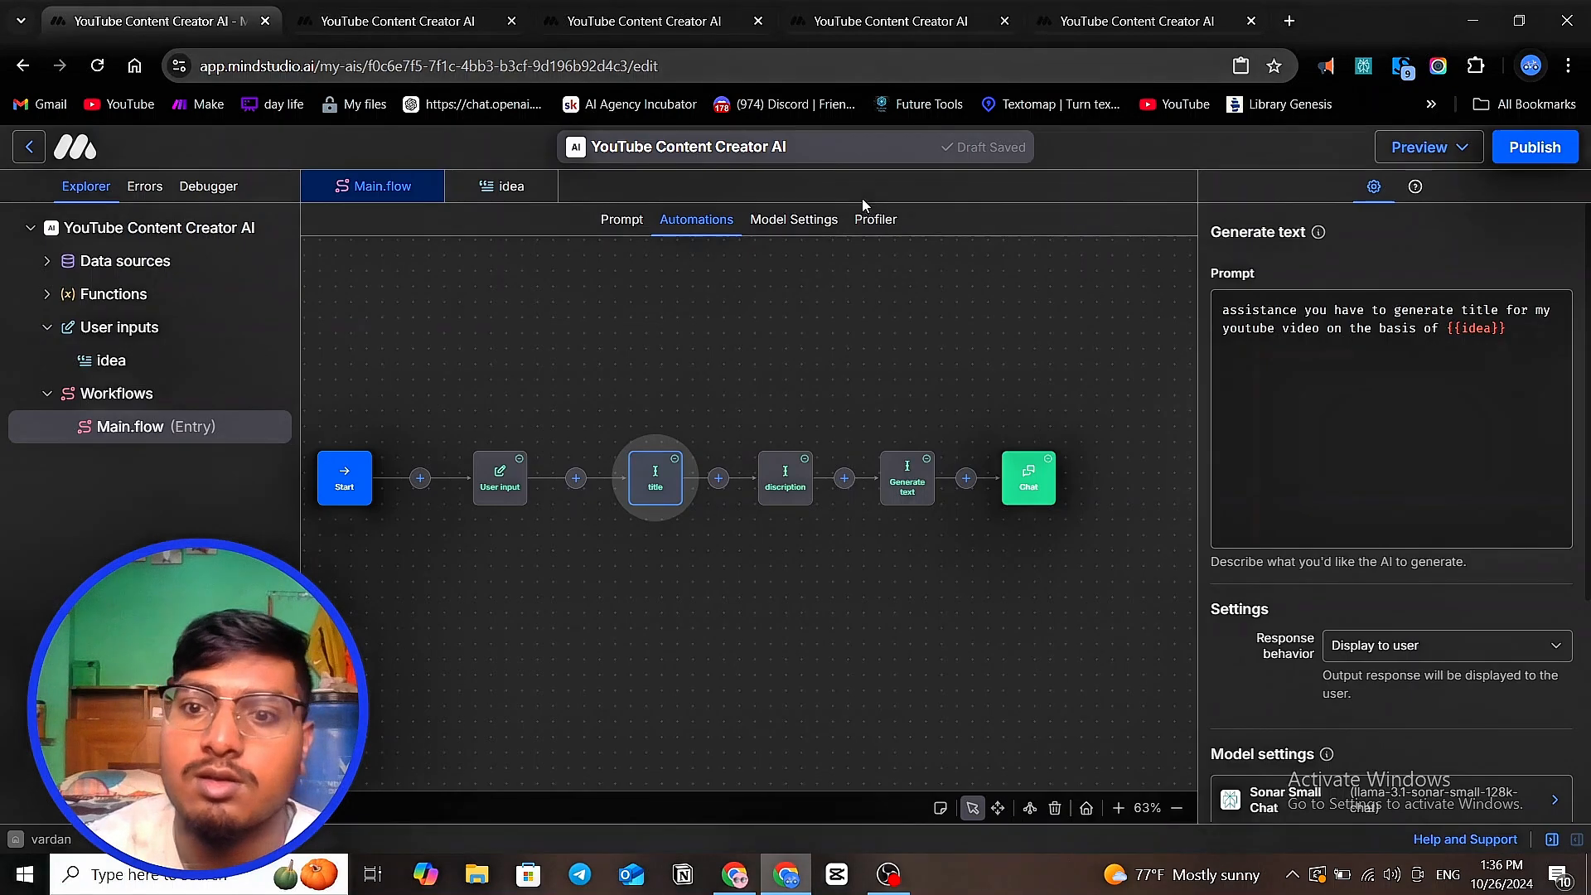
{"action": "scroll", "coordinate": [1322, 624], "scroll_direction": "down", "scroll_amount": 1}
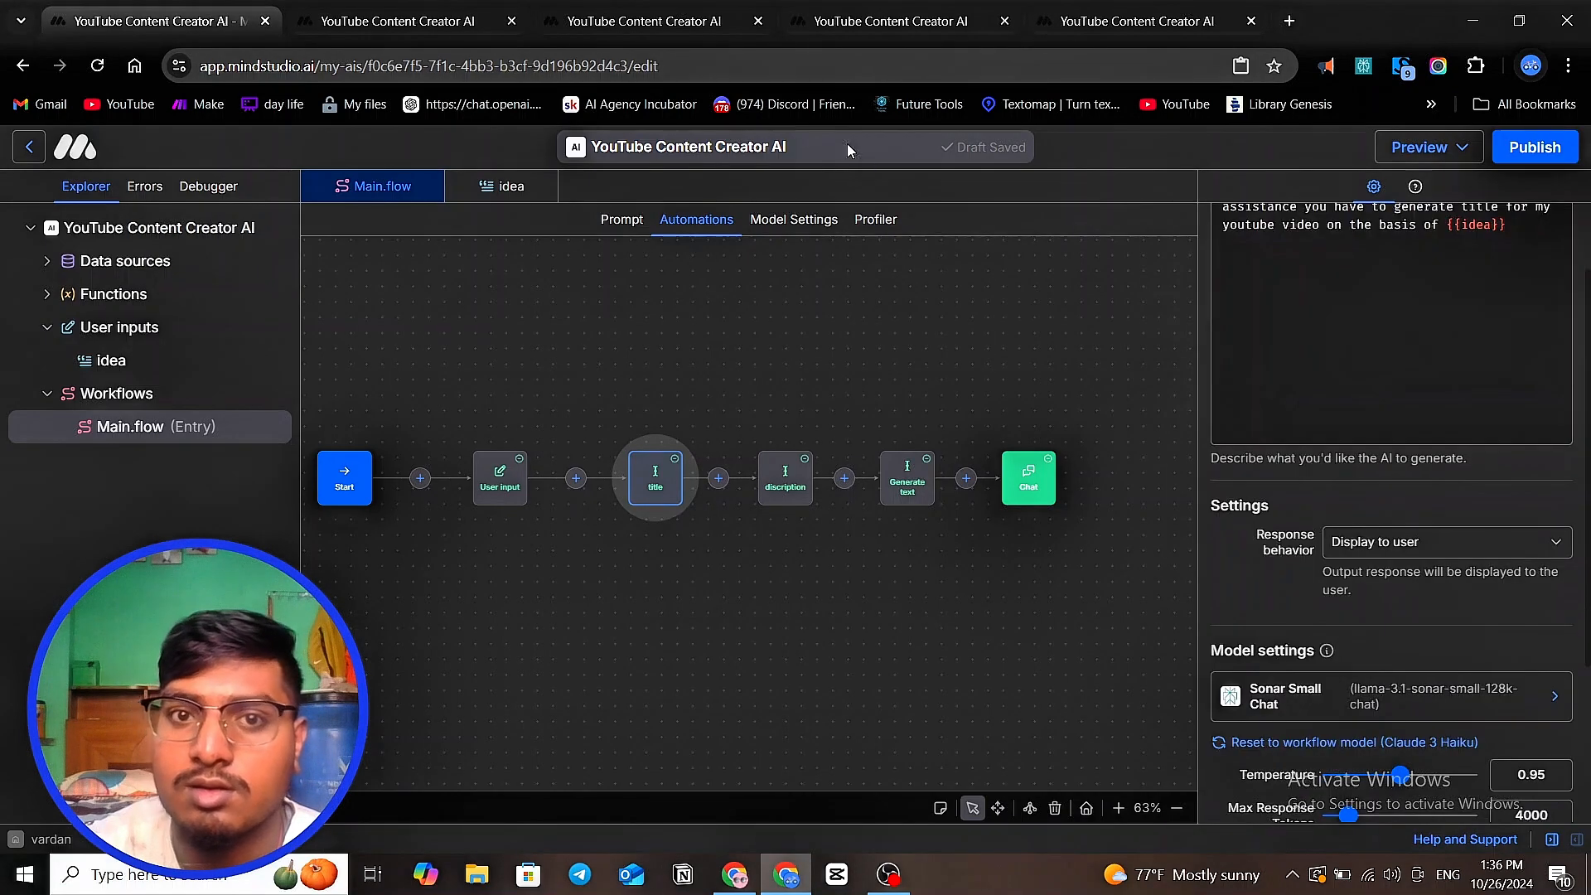
{"action": "left_click", "coordinate": [609, 27]}
{"action": "left_click", "coordinate": [898, 24]}
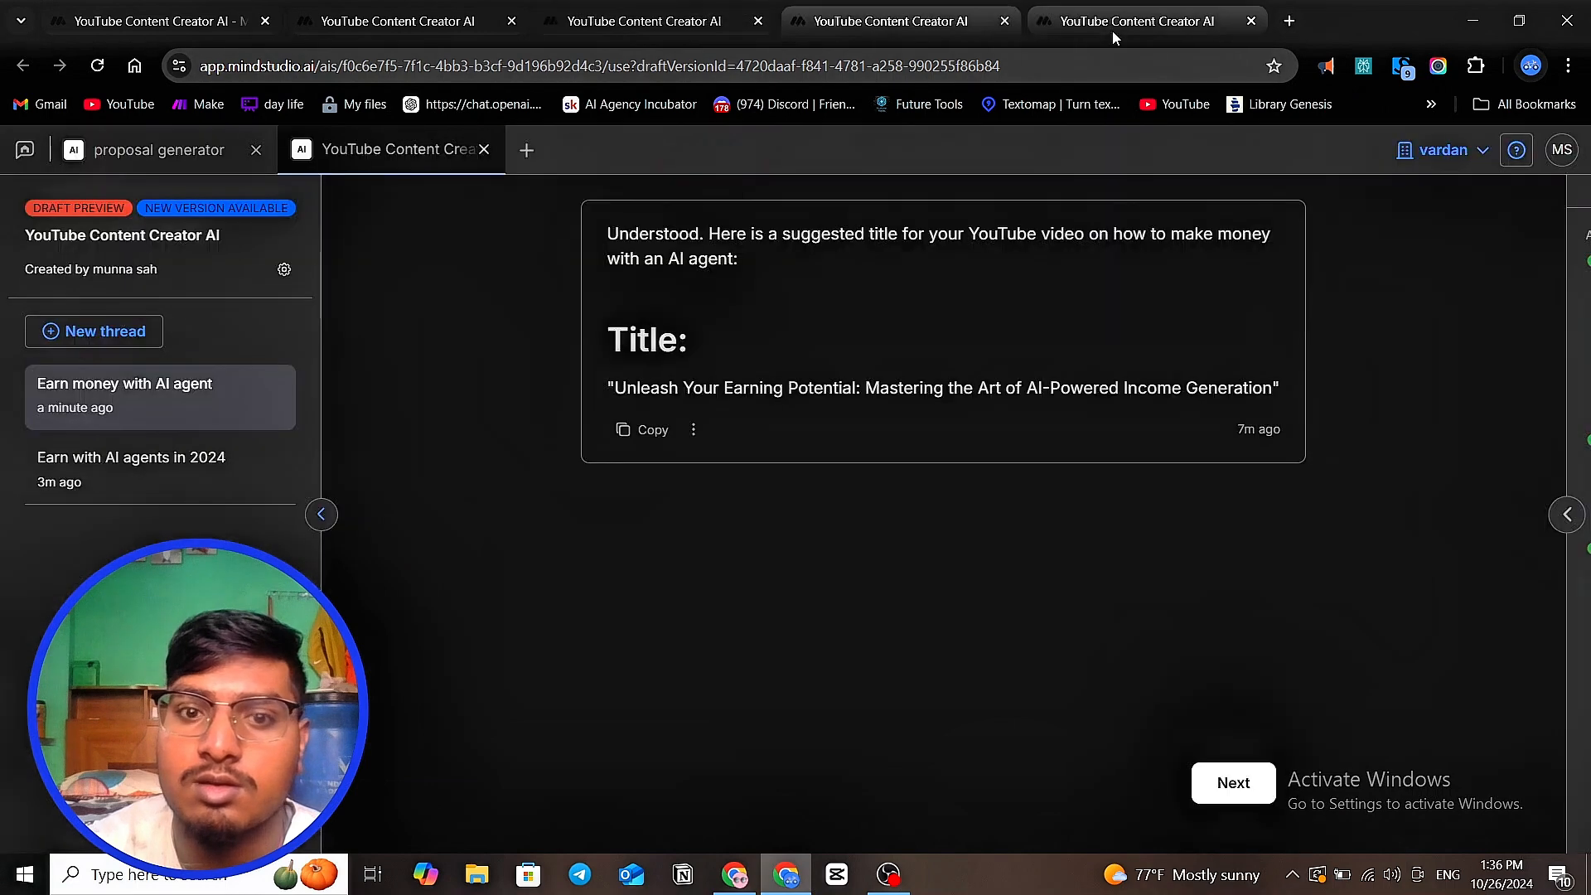
{"action": "left_click", "coordinate": [1111, 32]}
{"action": "scroll", "coordinate": [886, 389], "scroll_direction": "down", "scroll_amount": 5}
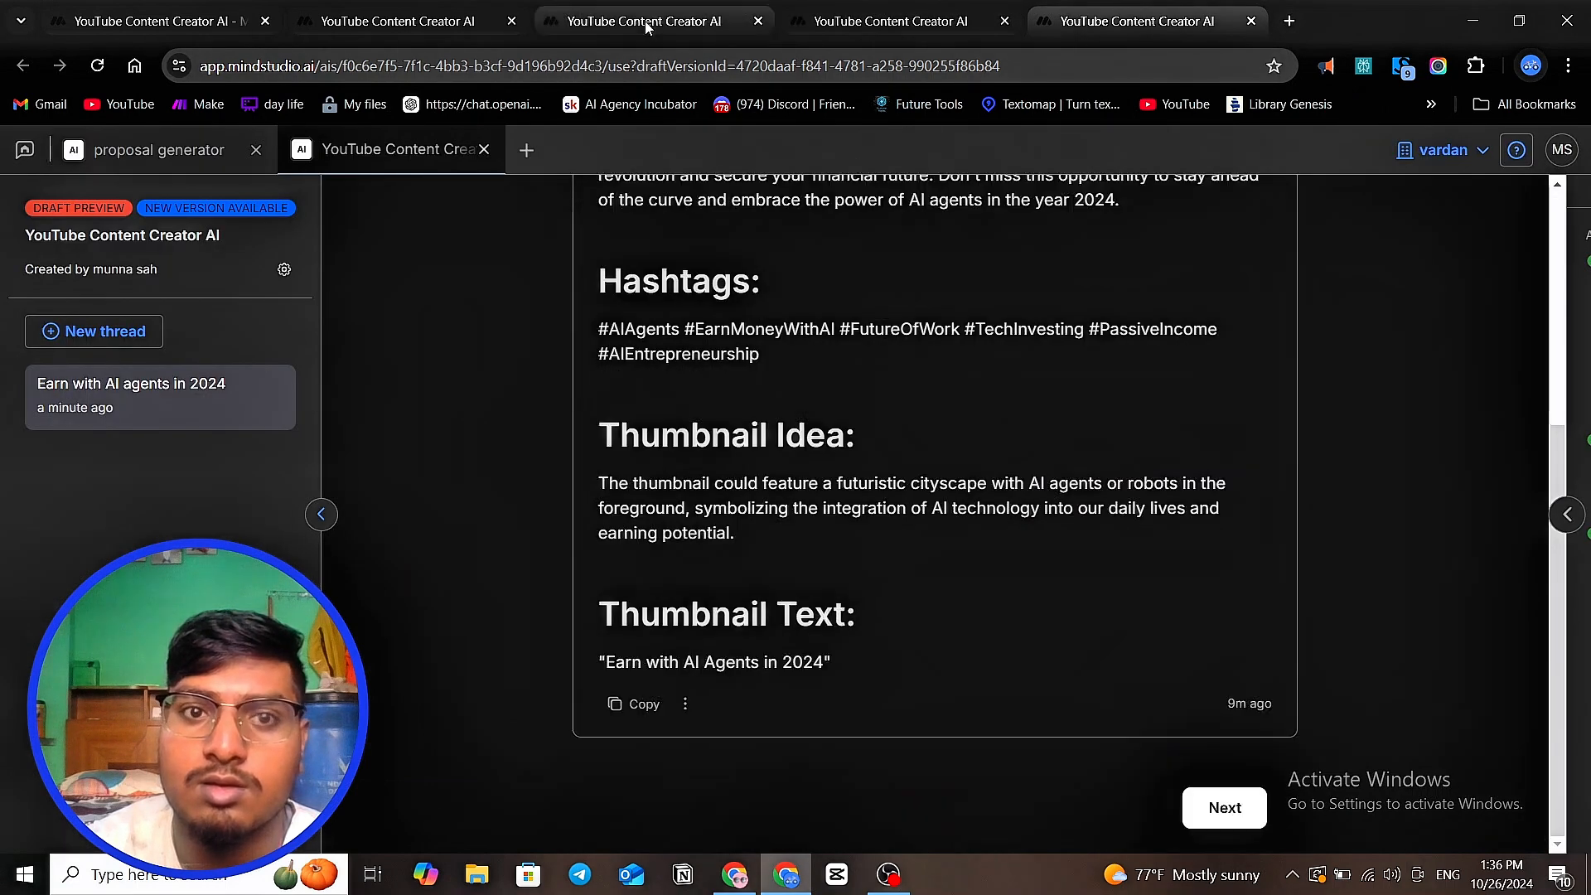
{"action": "left_click", "coordinate": [646, 27]}
- Return to the newest draft preview, recheck the description output, and delete the "Earn passive income with AI agents" thread
{"action": "left_click", "coordinate": [456, 20]}
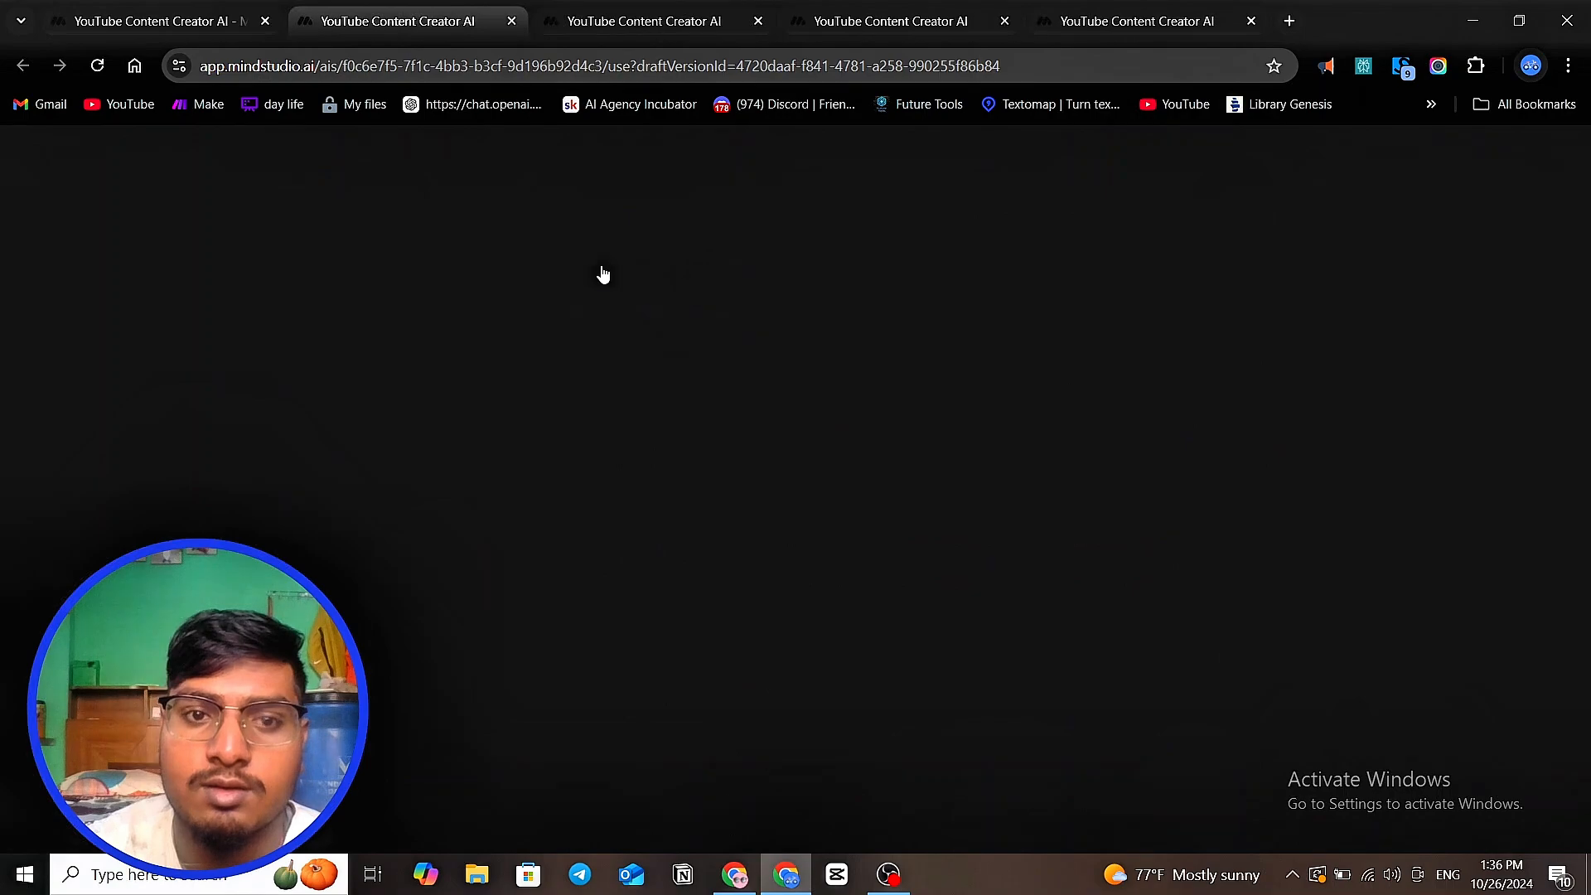
{"action": "scroll", "coordinate": [832, 588], "scroll_direction": "down", "scroll_amount": 3}
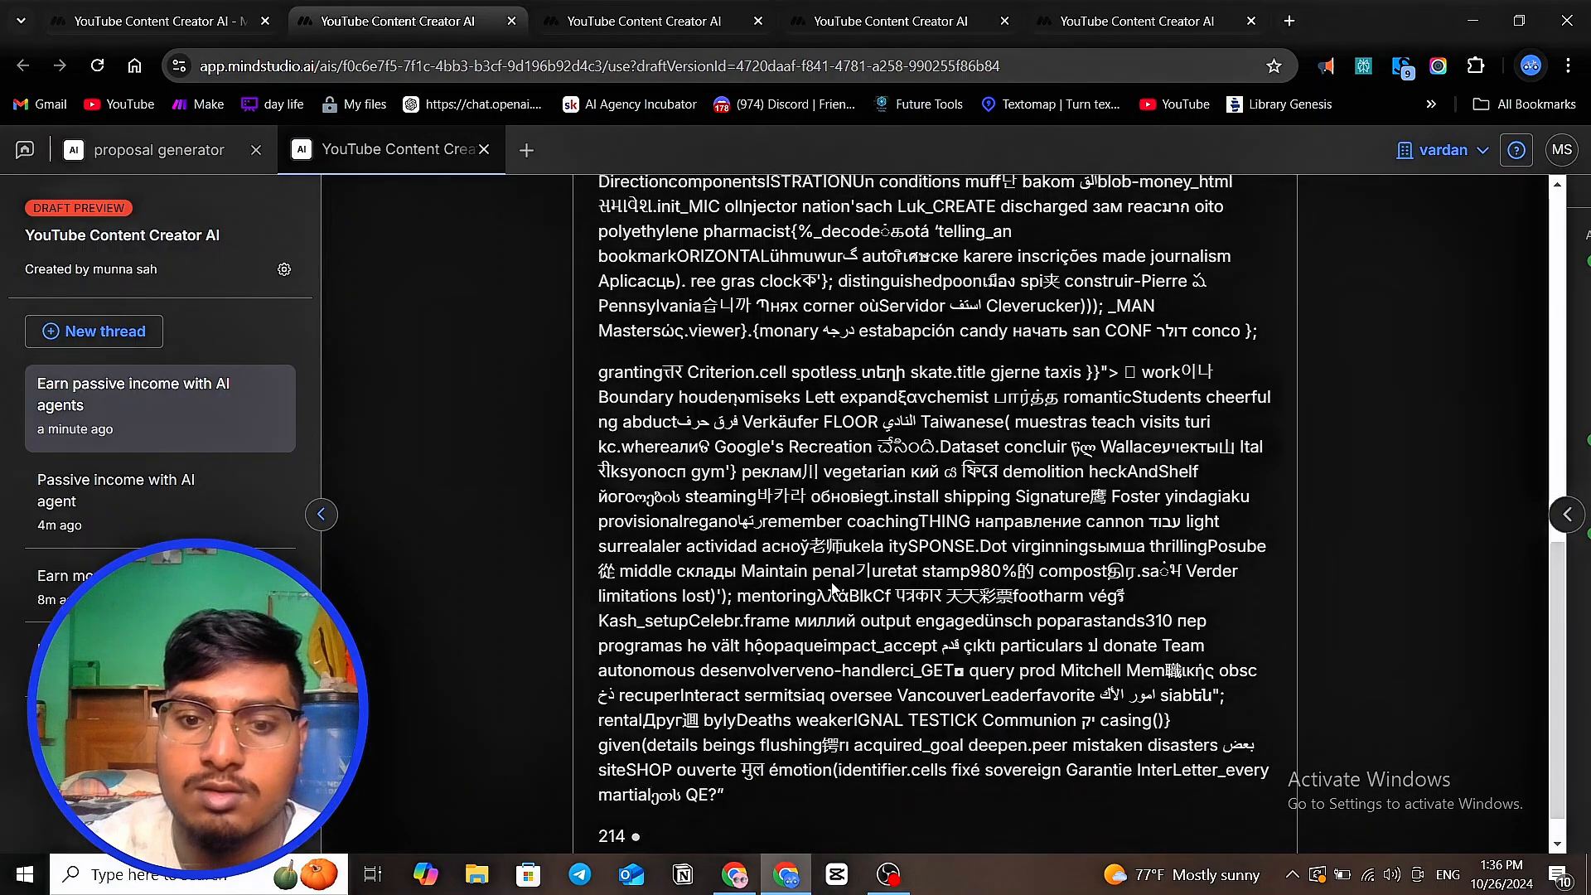
{"action": "scroll", "coordinate": [832, 589], "scroll_direction": "up", "scroll_amount": 10}
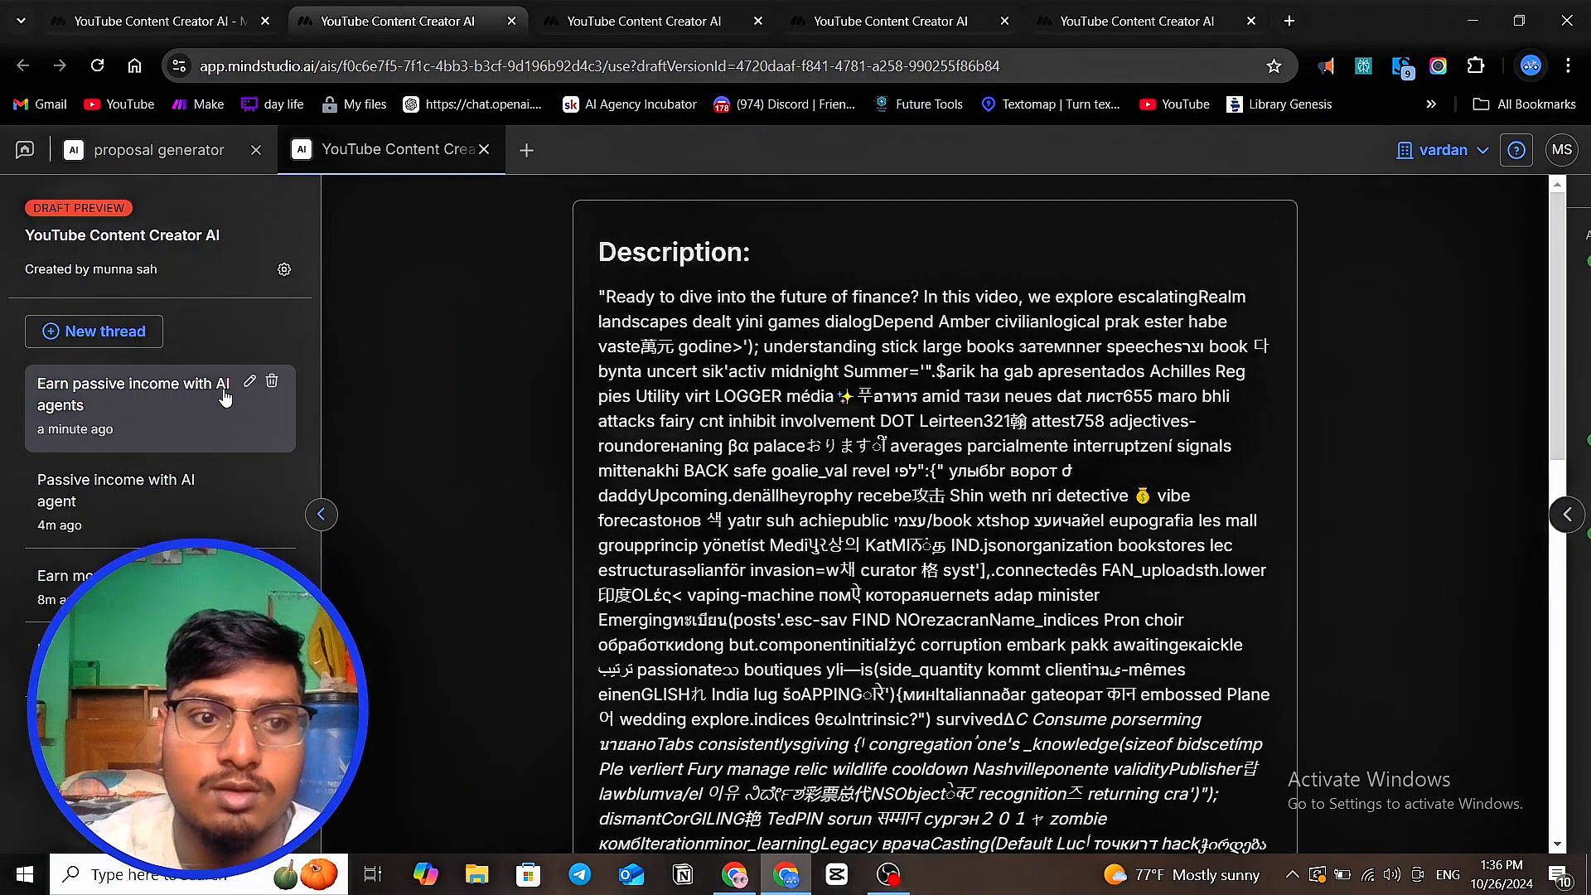
{"action": "left_click", "coordinate": [272, 381]}
{"action": "left_click", "coordinate": [952, 555]}
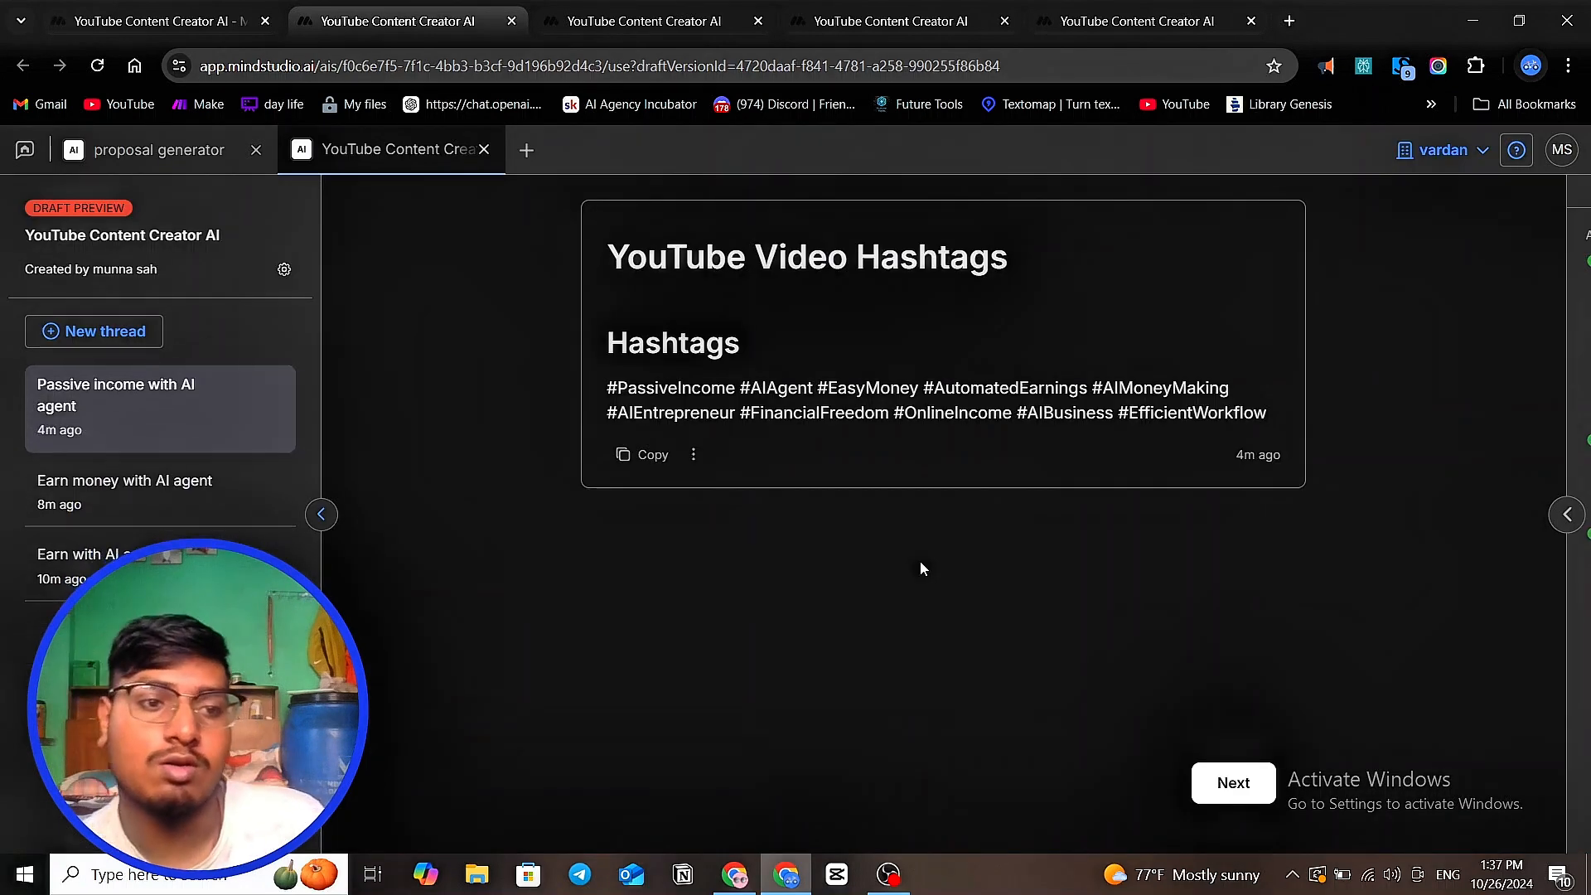
- Return to the workflow editor and set the discription block's maximum response tokens to 790
{"action": "left_click", "coordinate": [188, 24]}
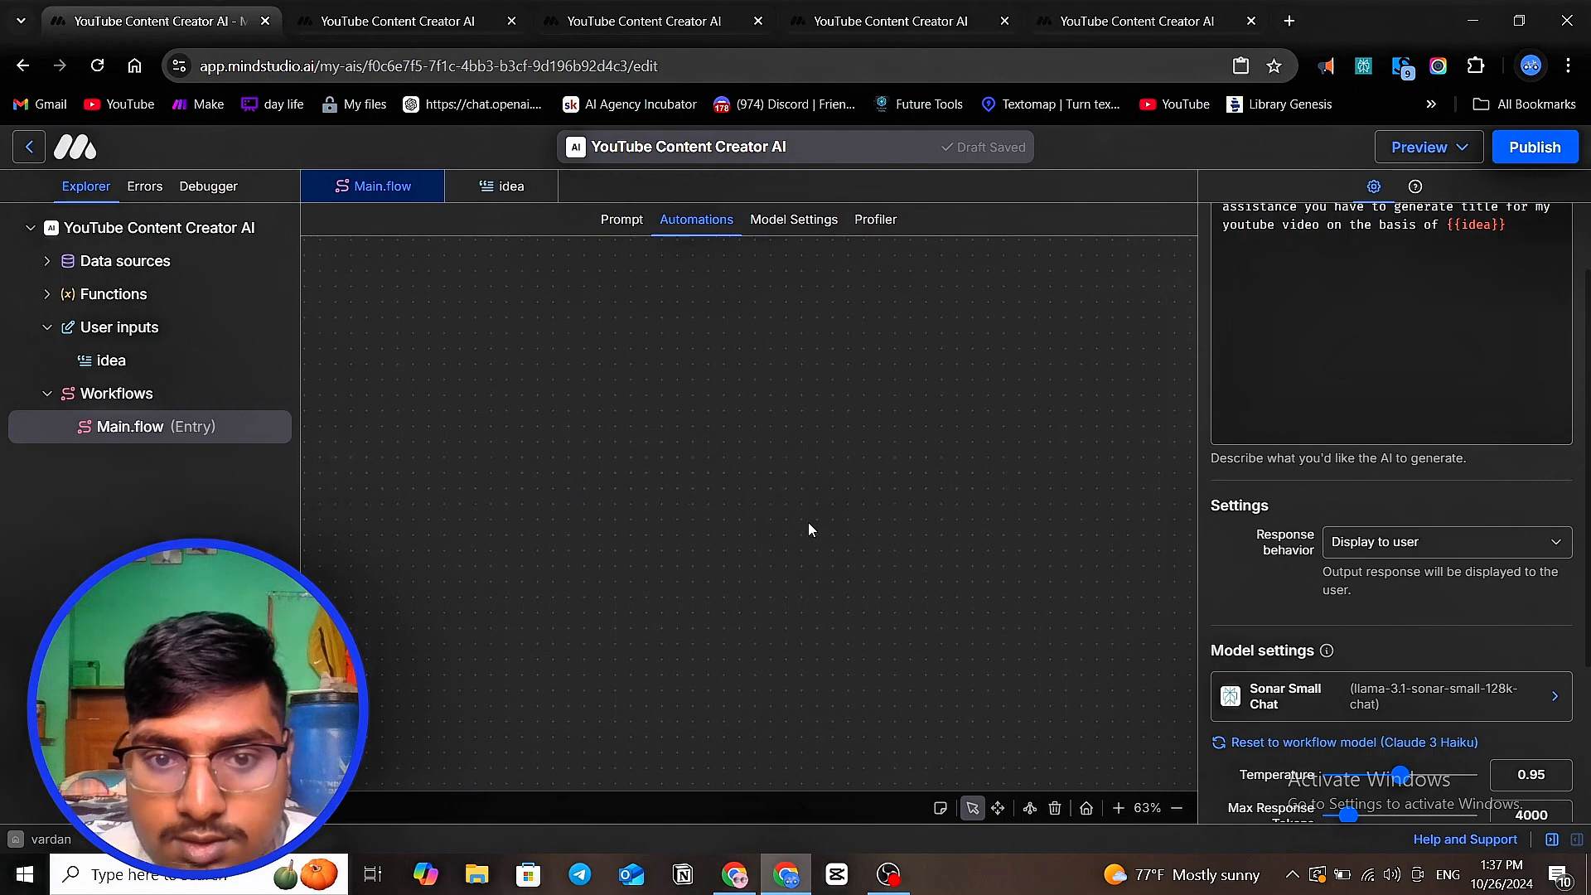
{"action": "left_click", "coordinate": [776, 636]}
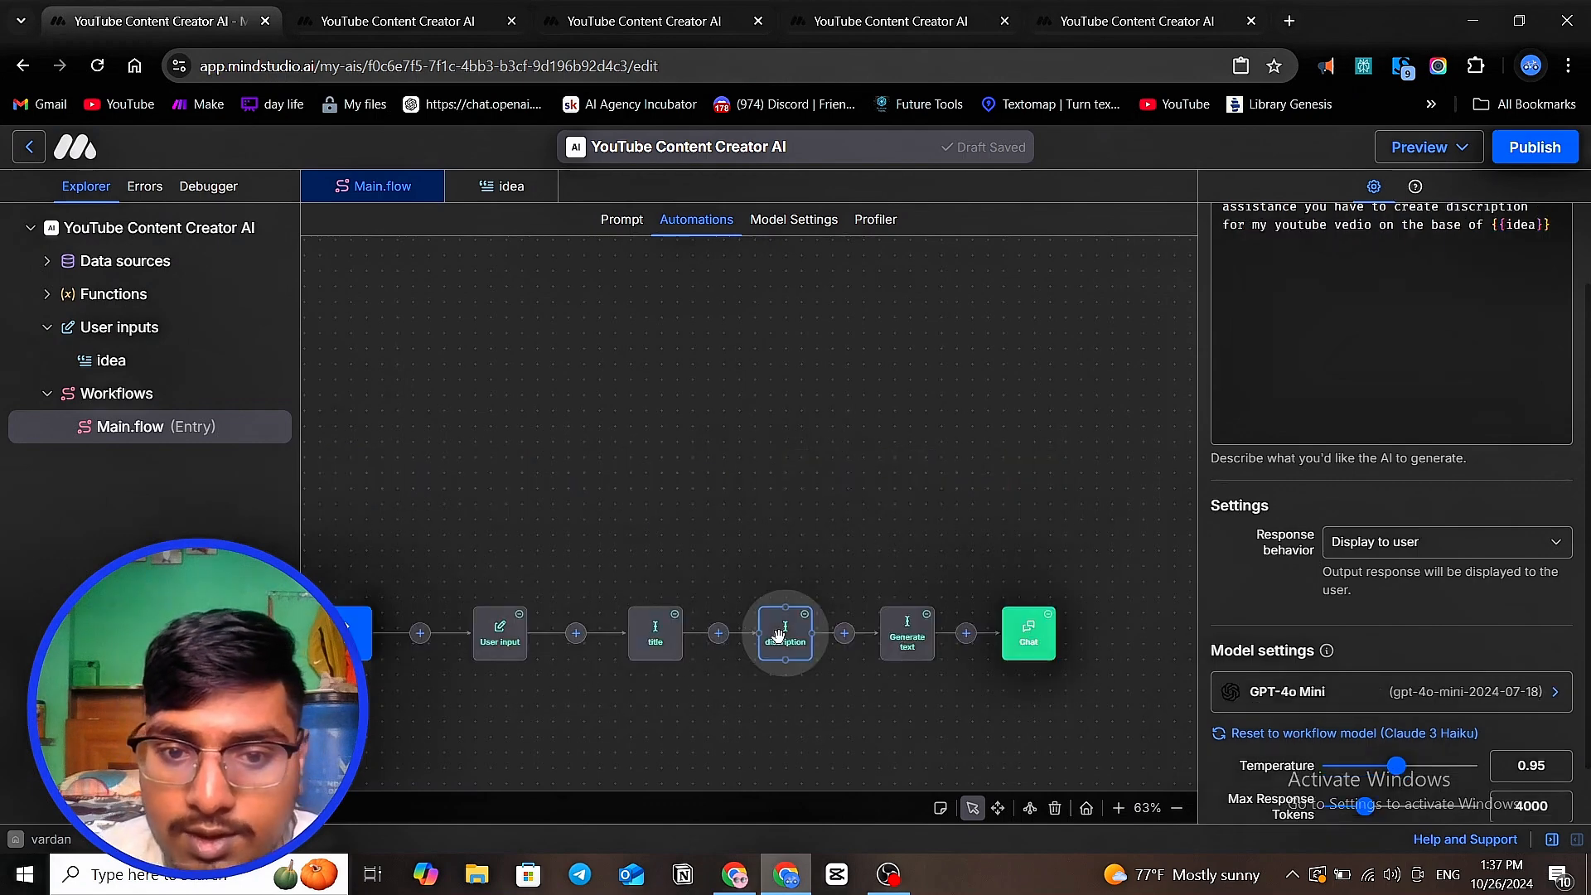
{"action": "scroll", "coordinate": [1425, 655], "scroll_direction": "down", "scroll_amount": 1}
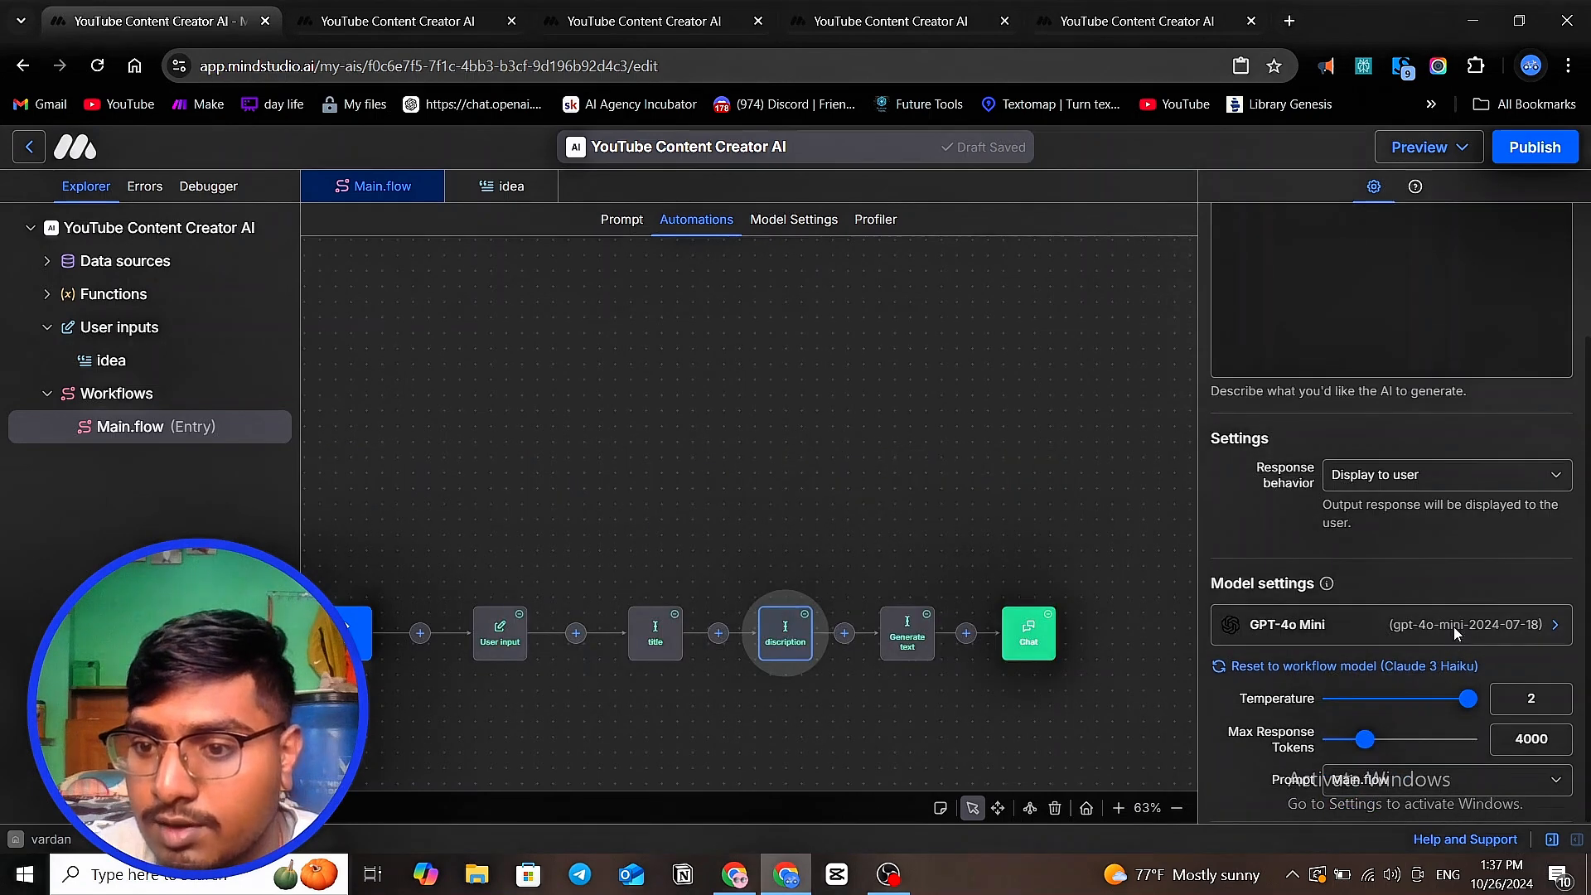
{"action": "left_click", "coordinate": [1452, 627]}
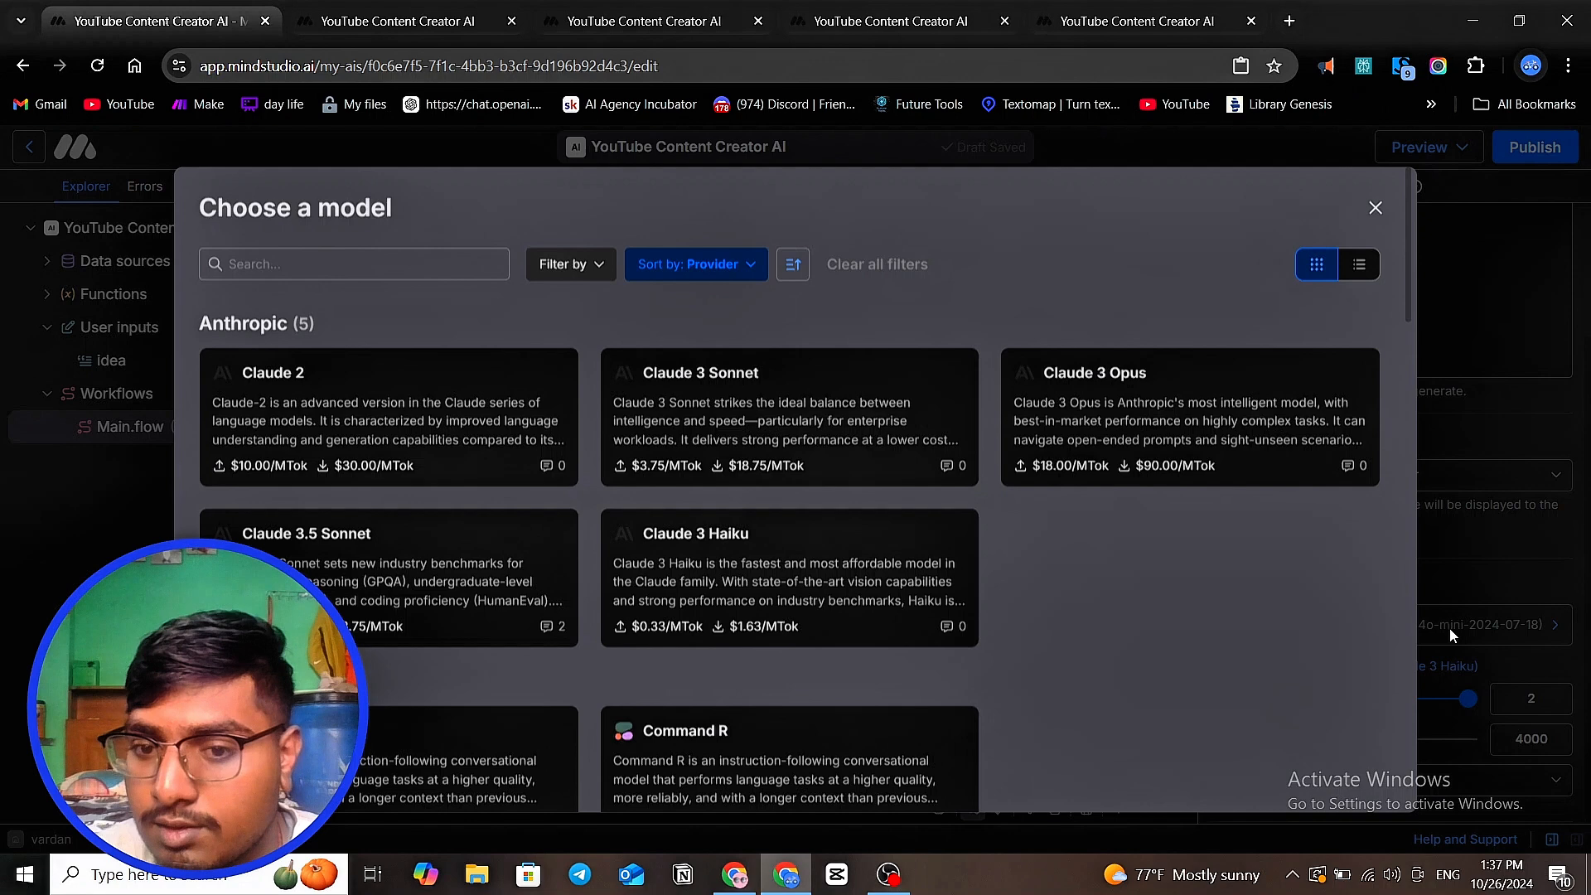
{"action": "left_click", "coordinate": [1375, 208]}
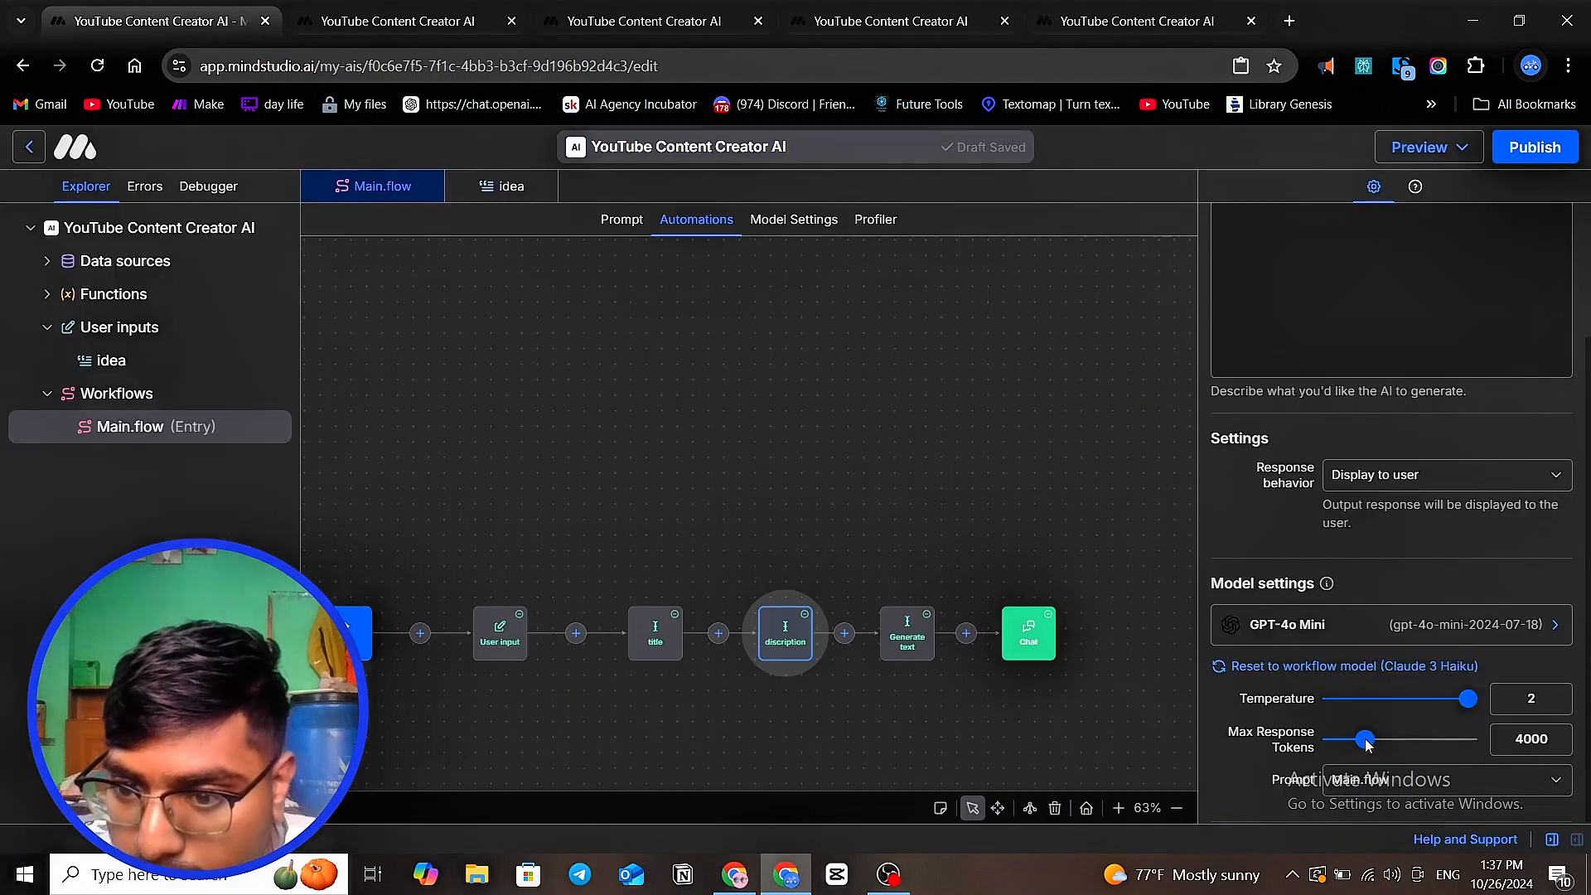
{"action": "left_click_drag", "start_coordinate": [1367, 743], "coordinate": [1338, 745]}
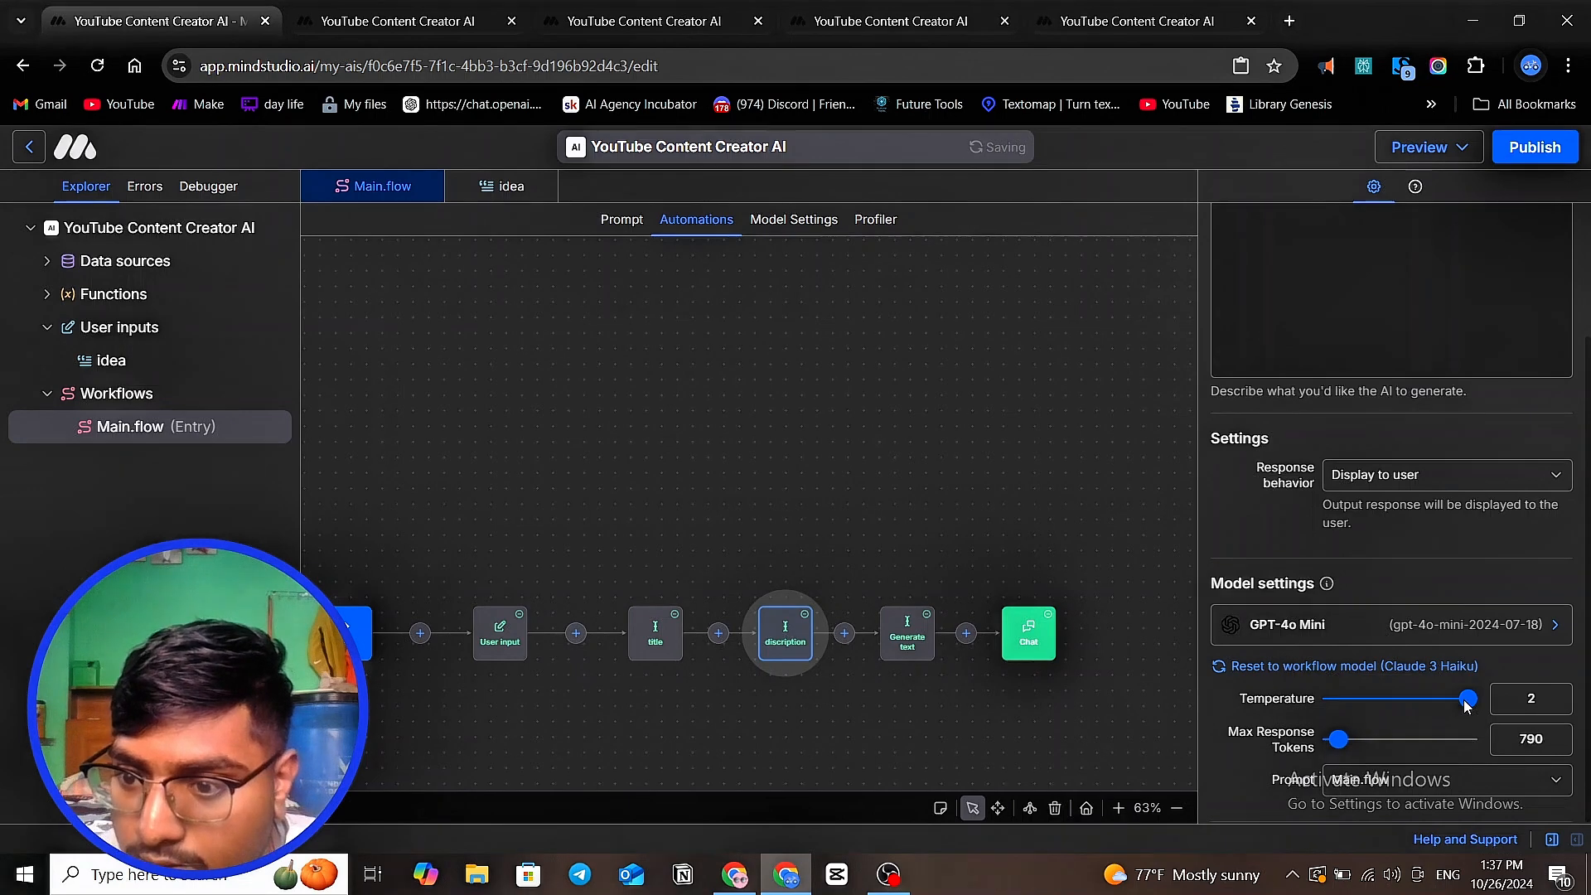
- Set the discription block's temperature to 1.1, its prompt to No Prompt, and its maximum response tokens to 260
{"action": "left_click_drag", "start_coordinate": [1467, 700], "coordinate": [1406, 706]}
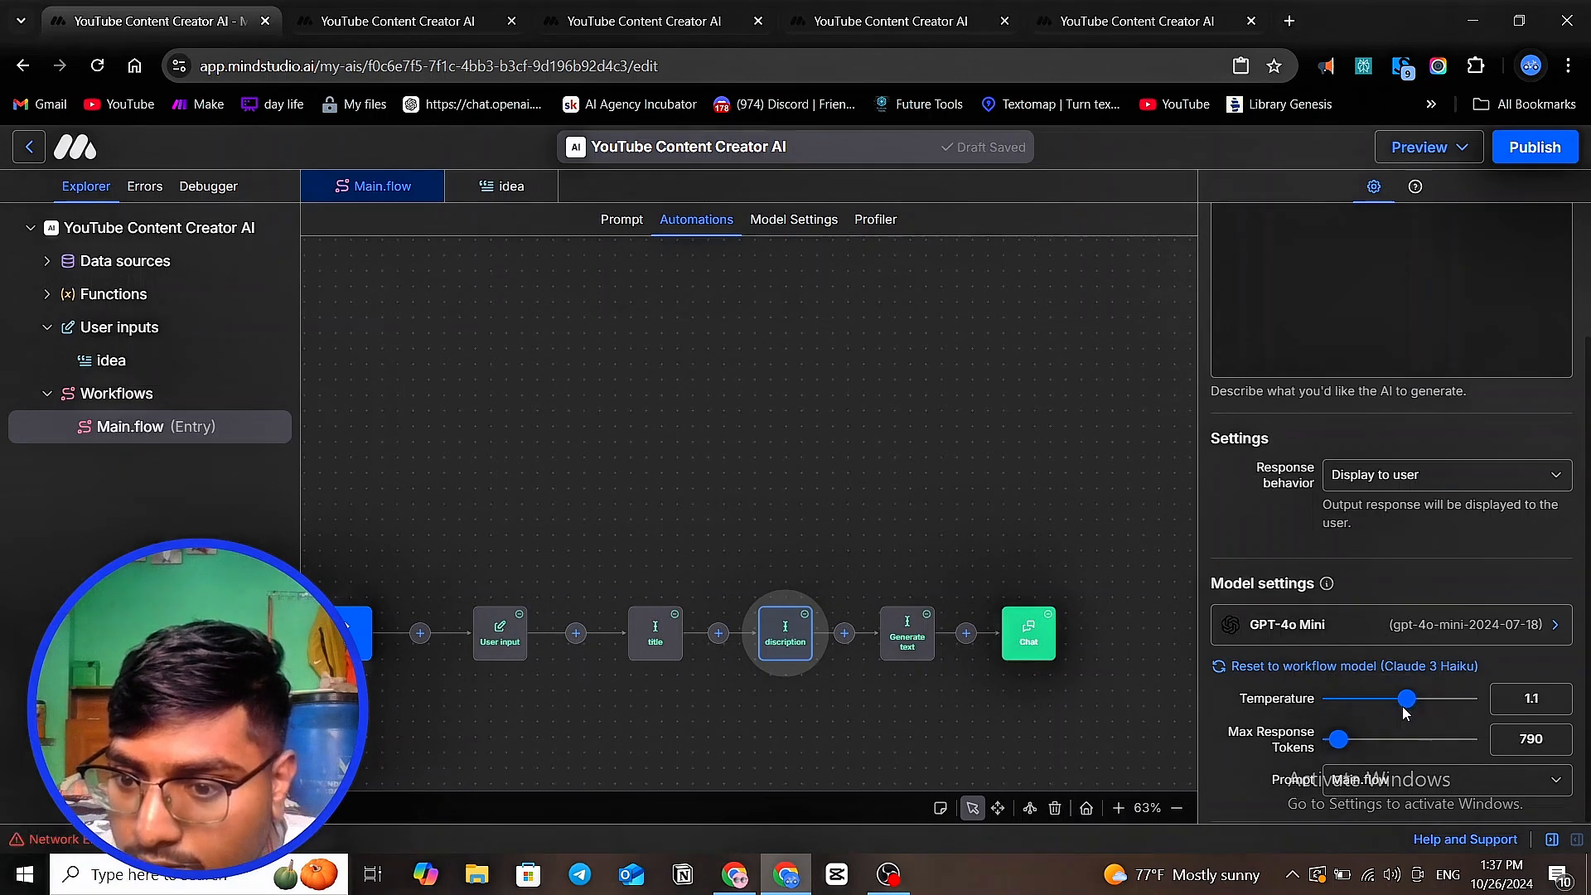
{"action": "left_click", "coordinate": [1422, 789]}
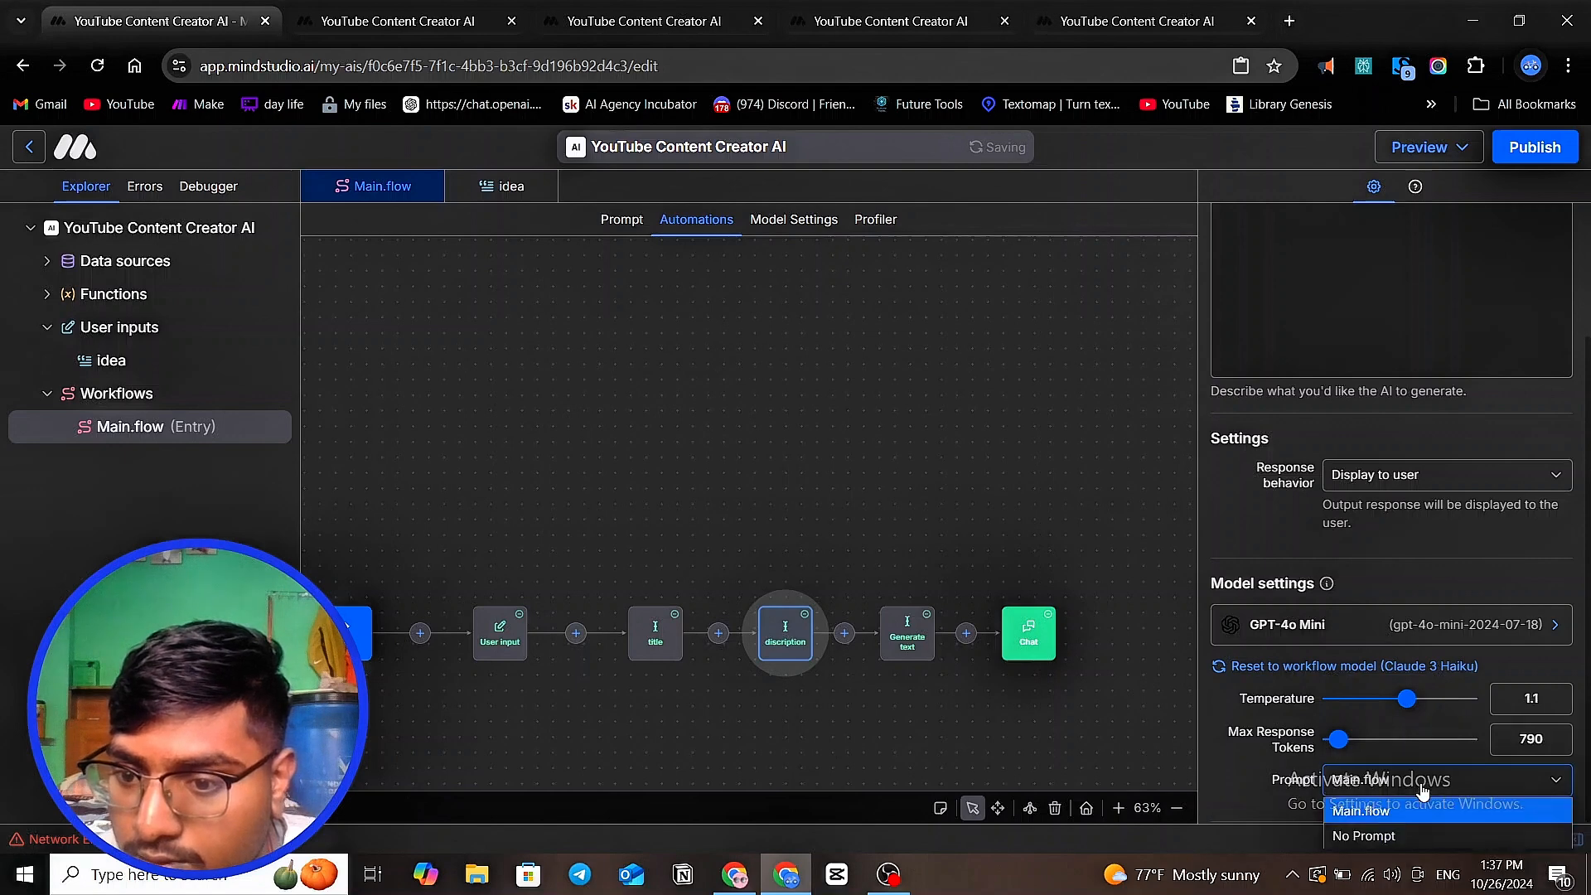
{"action": "left_click", "coordinate": [1421, 809]}
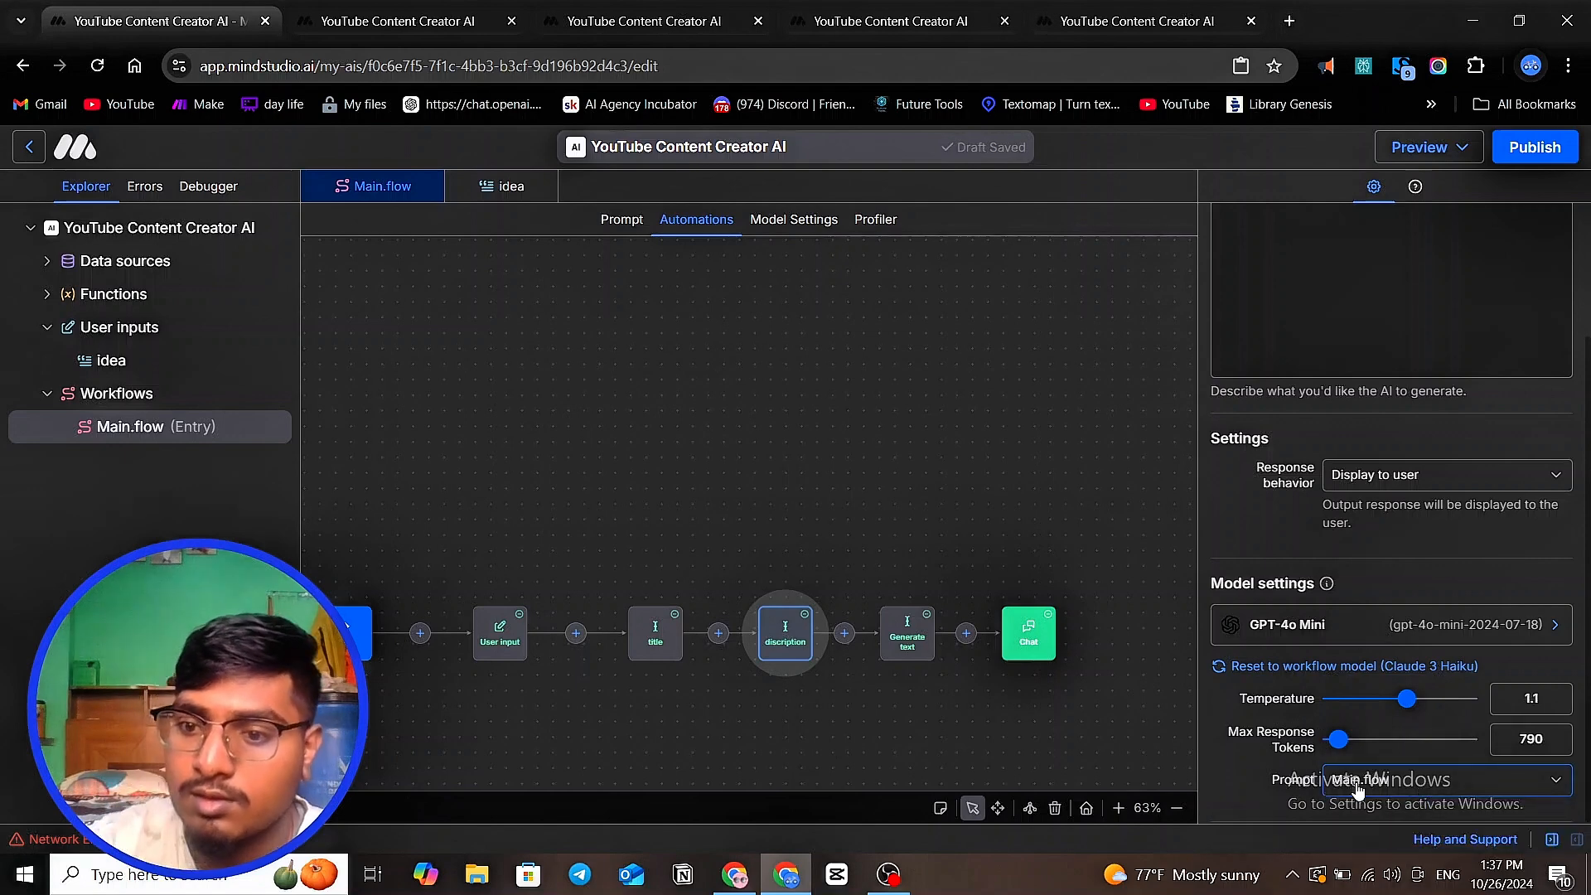
{"action": "left_click", "coordinate": [1386, 781]}
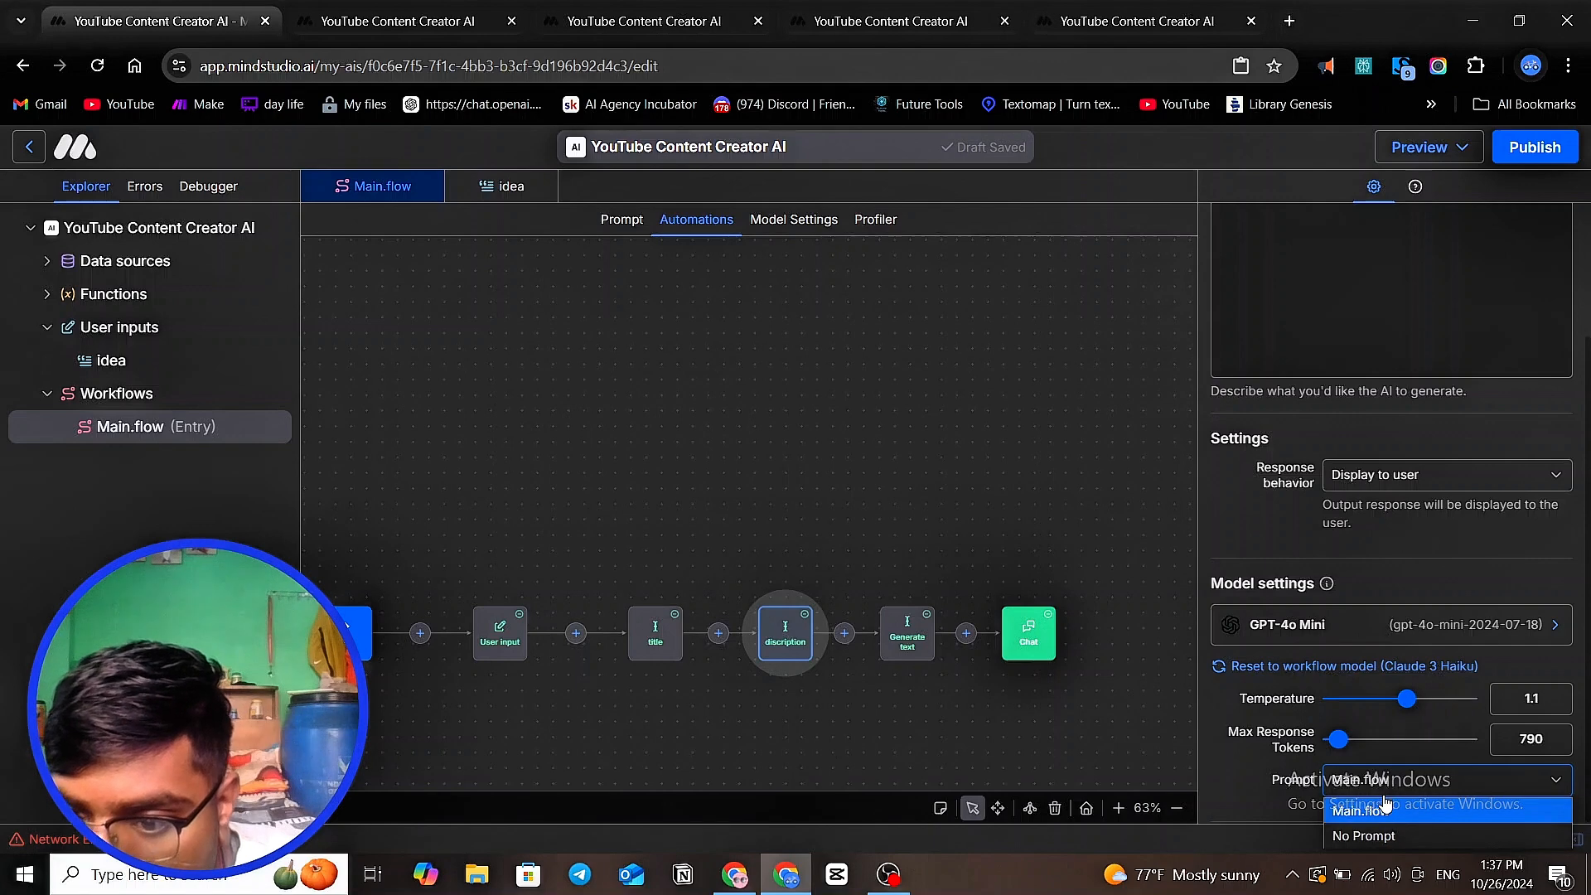
{"action": "left_click", "coordinate": [1387, 843]}
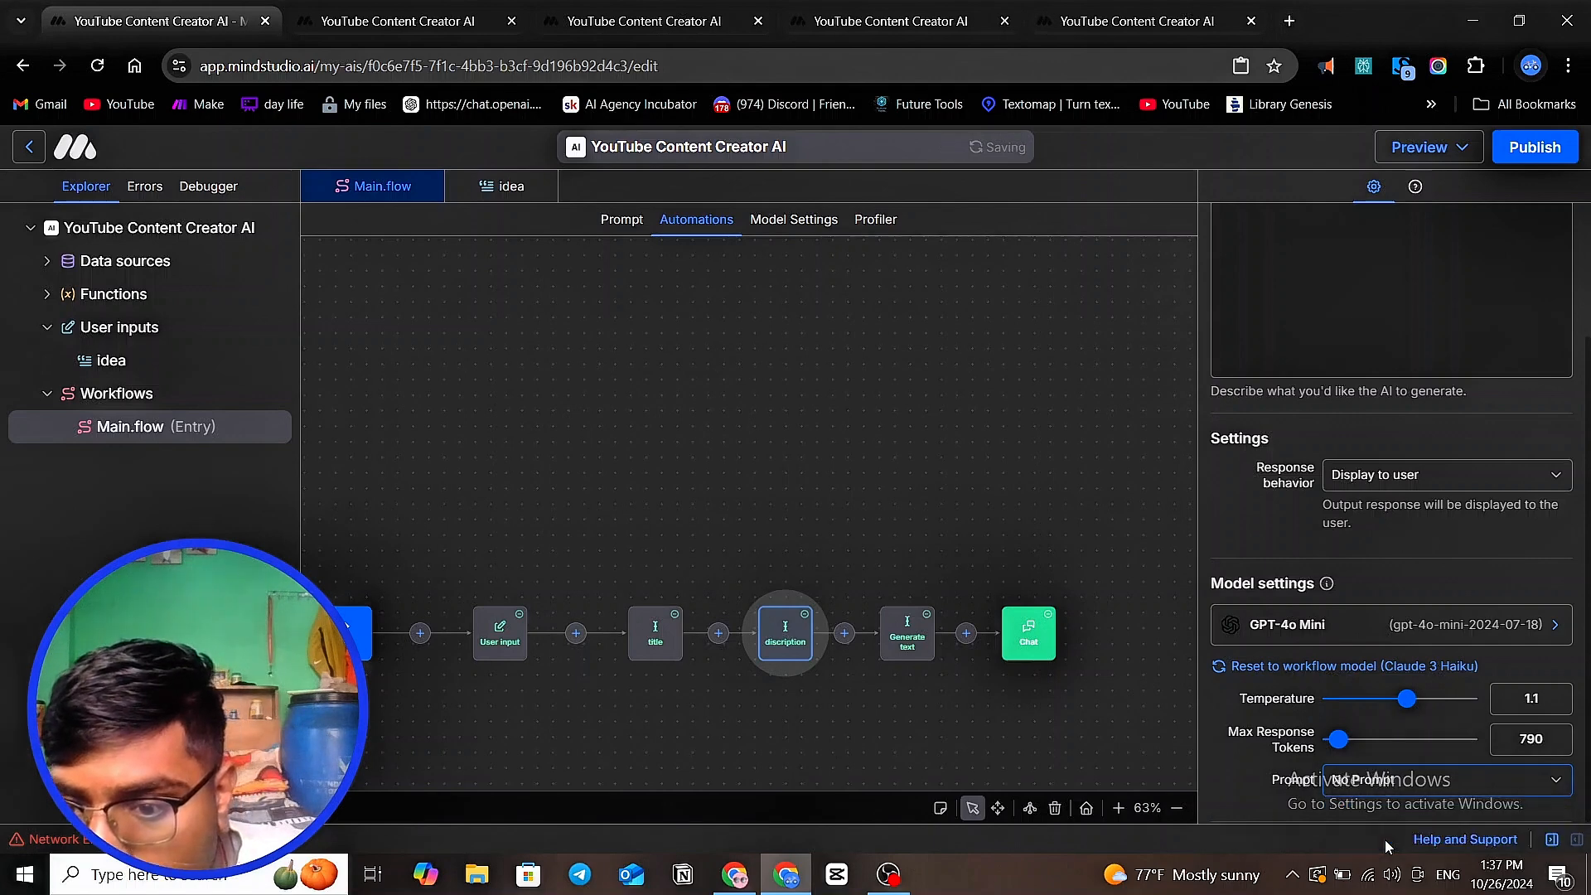
{"action": "left_click", "coordinate": [1399, 785]}
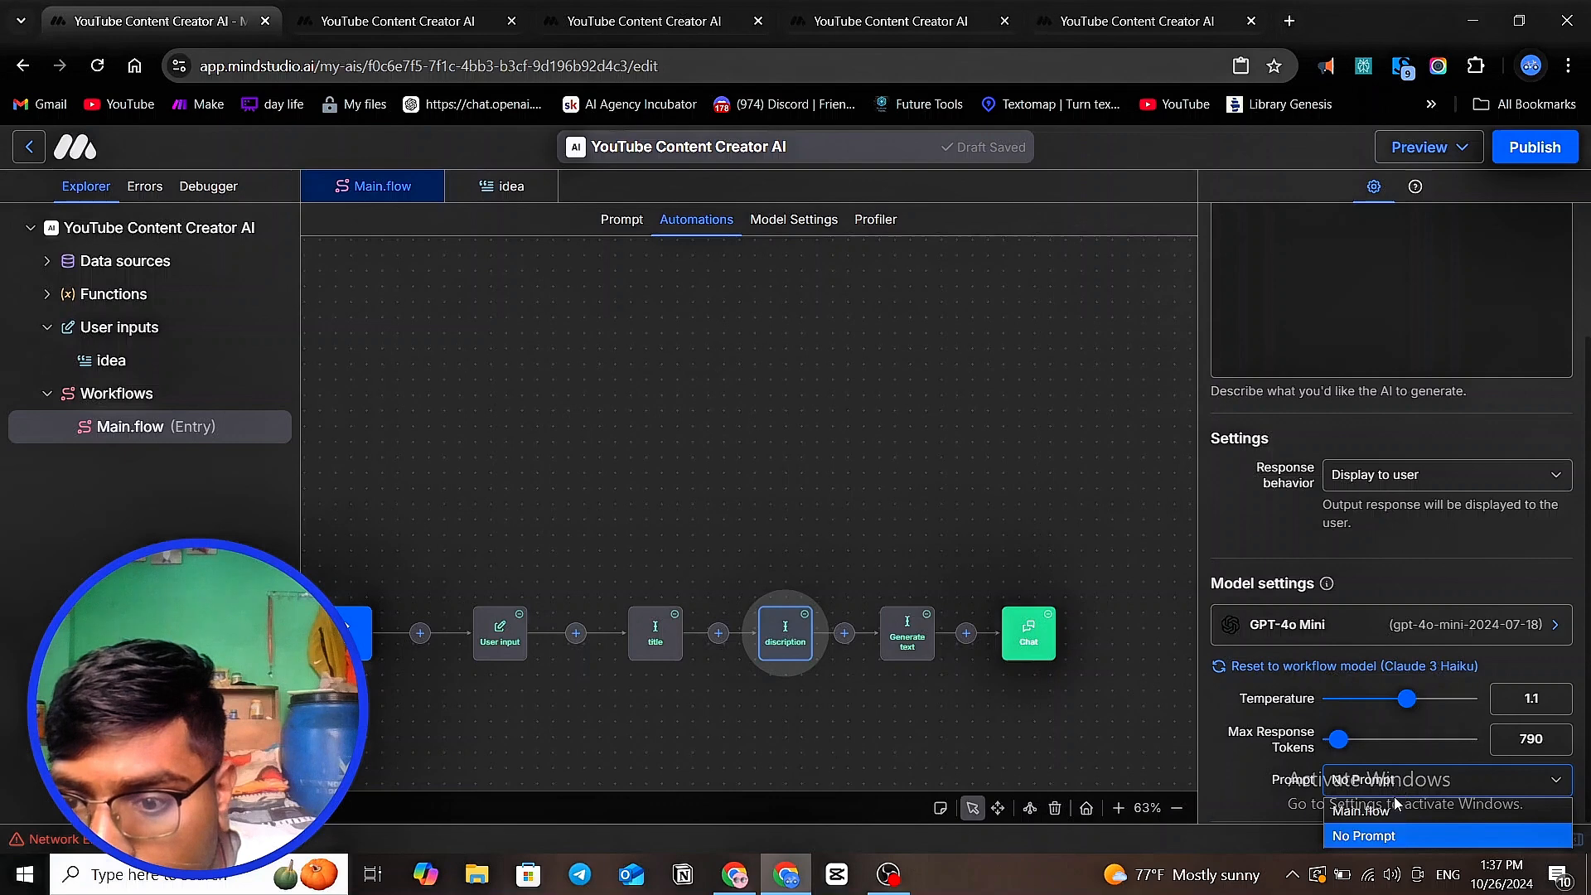
{"action": "left_click", "coordinate": [1391, 839]}
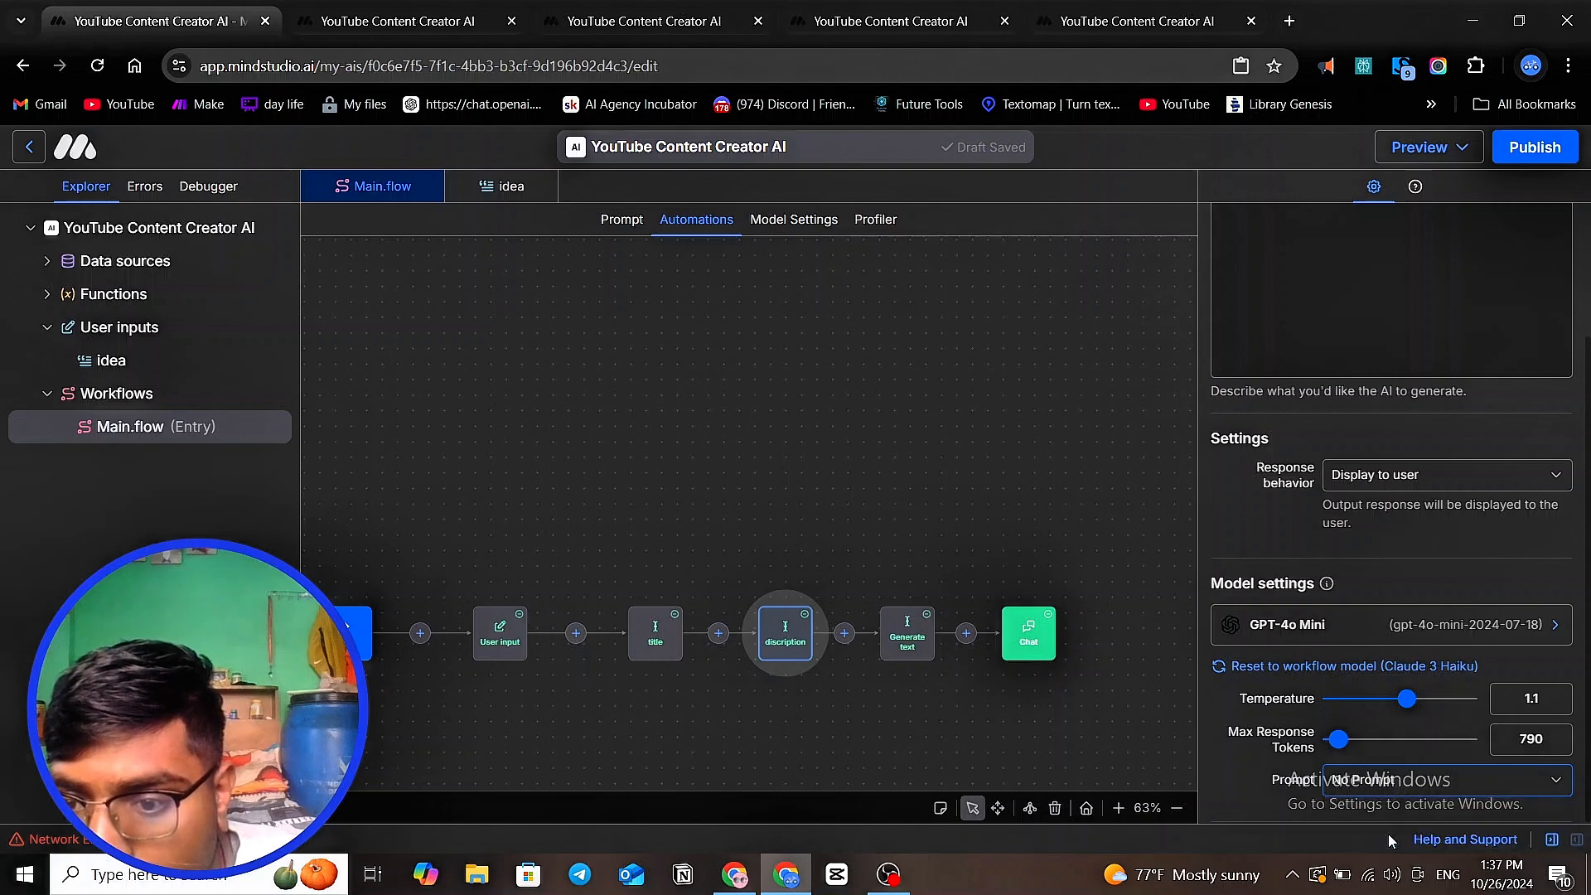
{"action": "left_click_drag", "start_coordinate": [1344, 740], "coordinate": [1328, 745]}
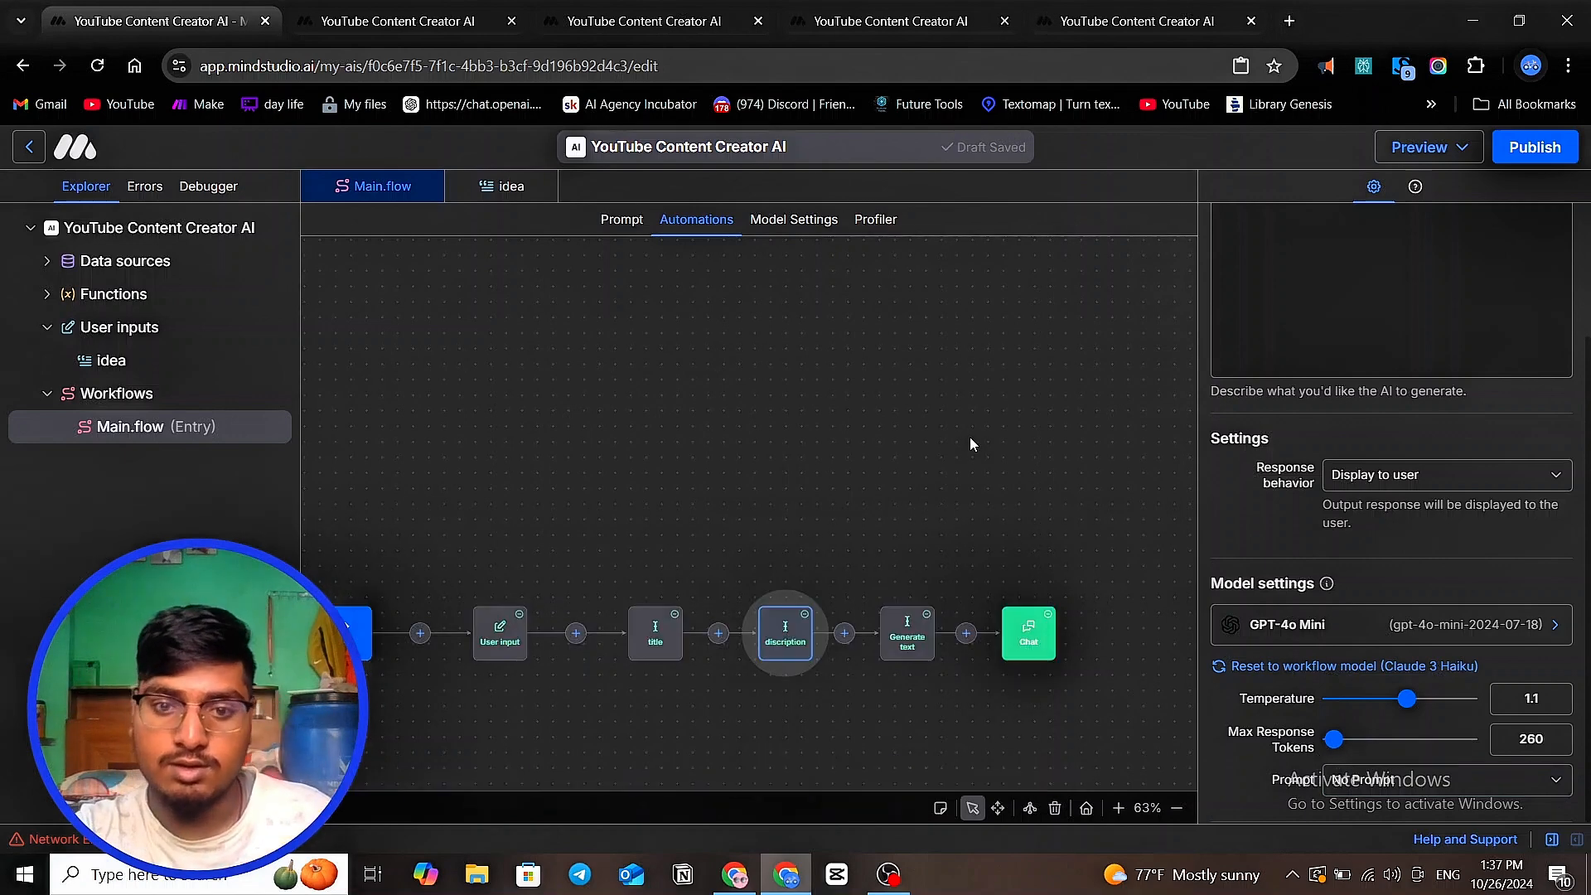
- Reduce the Generate text block's maximum response tokens to 530 and check its remaining model settings
{"action": "left_click", "coordinate": [908, 639]}
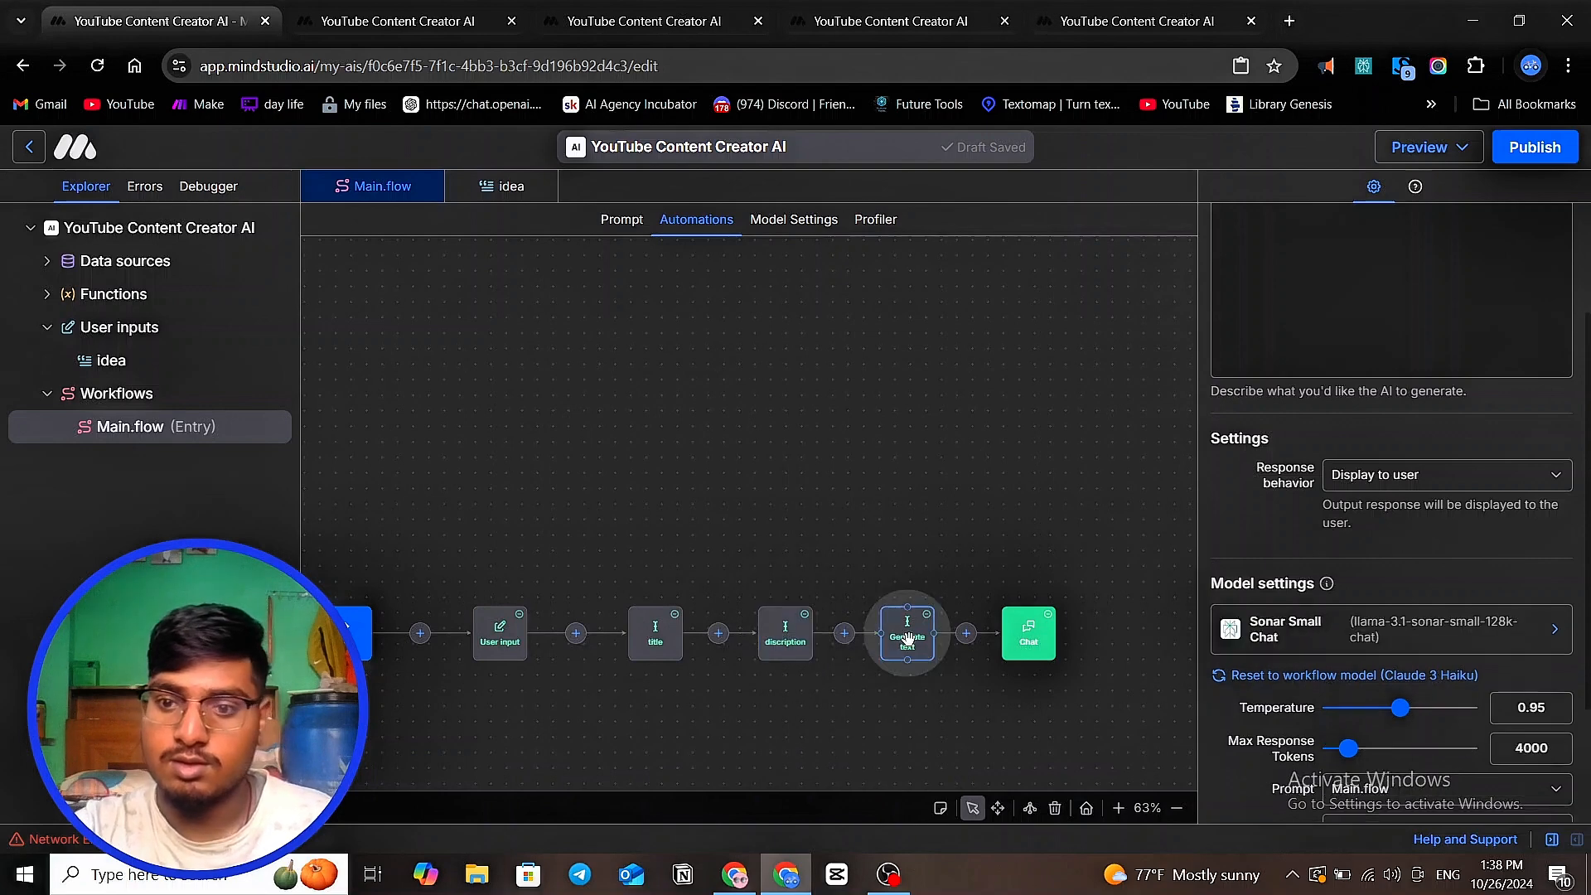
{"action": "scroll", "coordinate": [1295, 656], "scroll_direction": "down", "scroll_amount": 1}
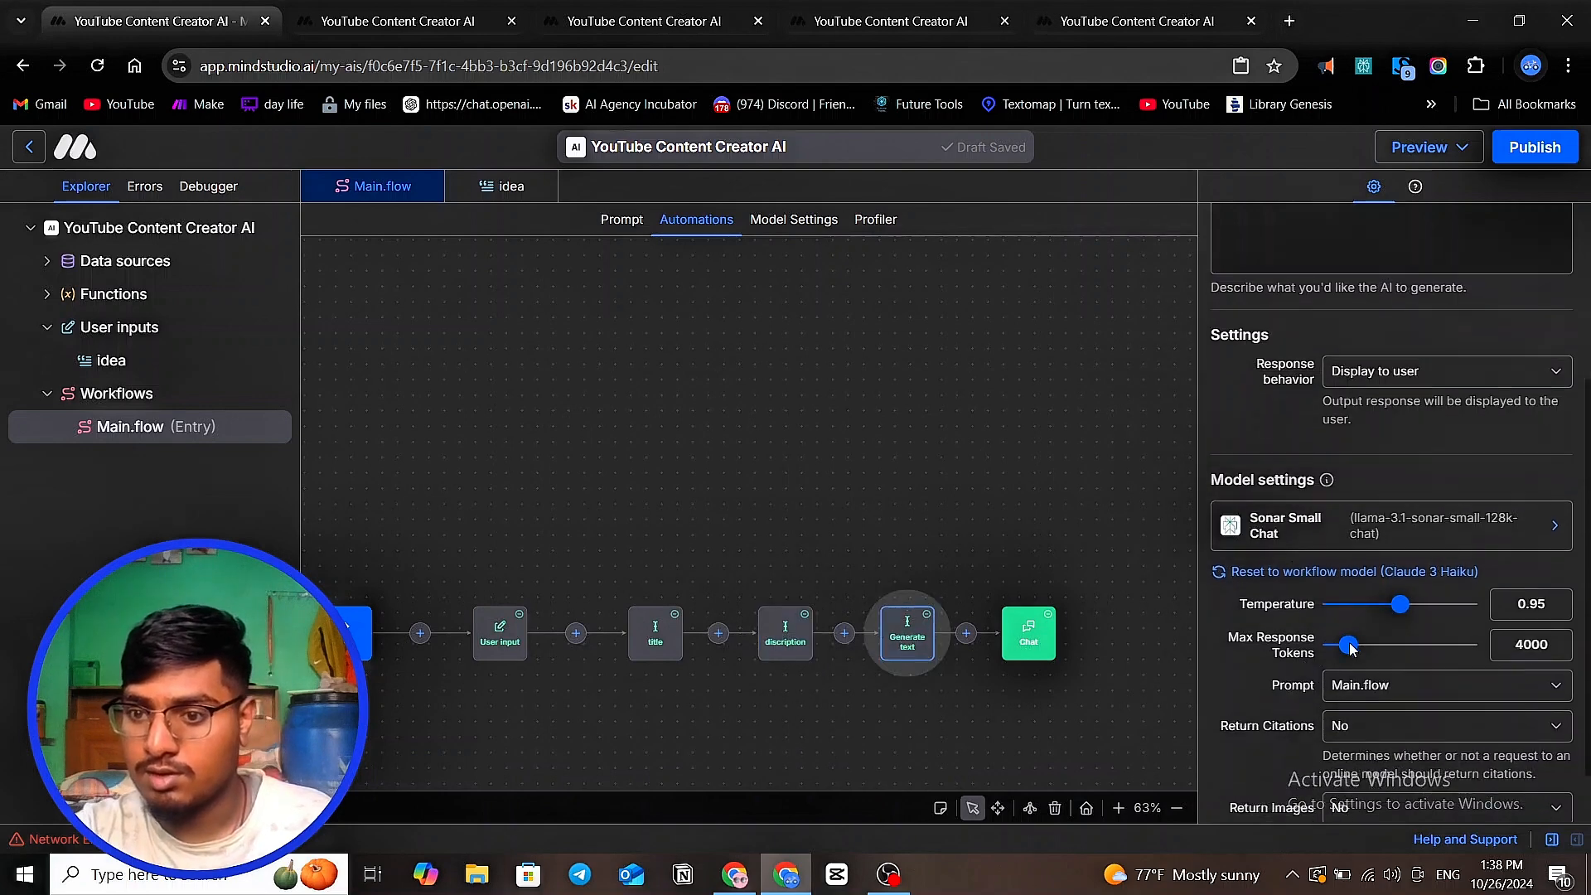
{"action": "left_click_drag", "start_coordinate": [1348, 646], "coordinate": [1328, 653]}
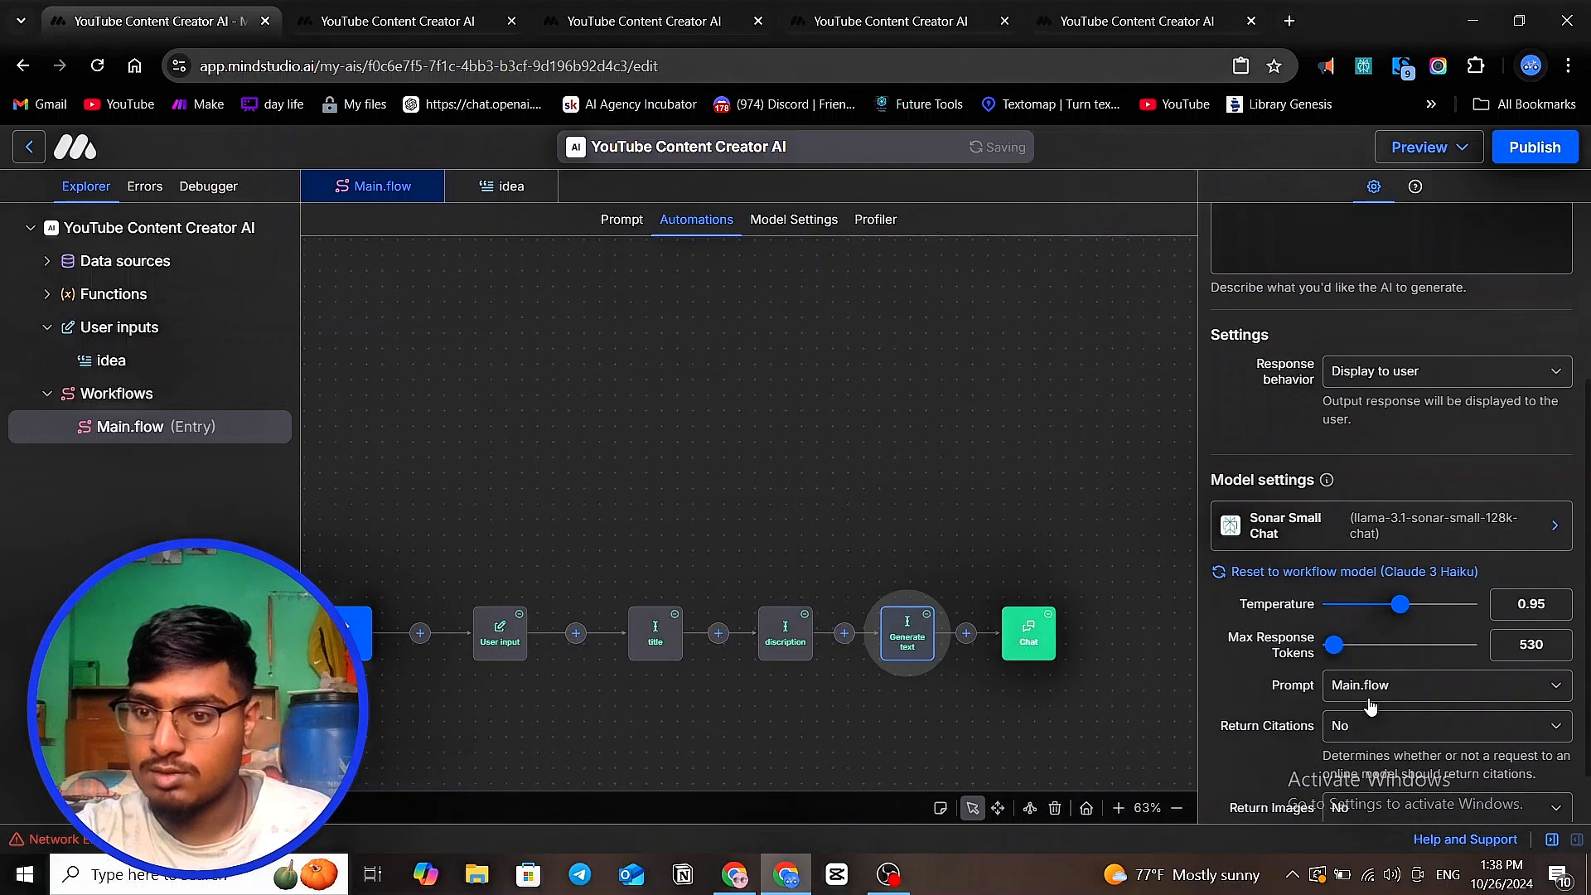
{"action": "scroll", "coordinate": [1371, 700], "scroll_direction": "down", "scroll_amount": 1}
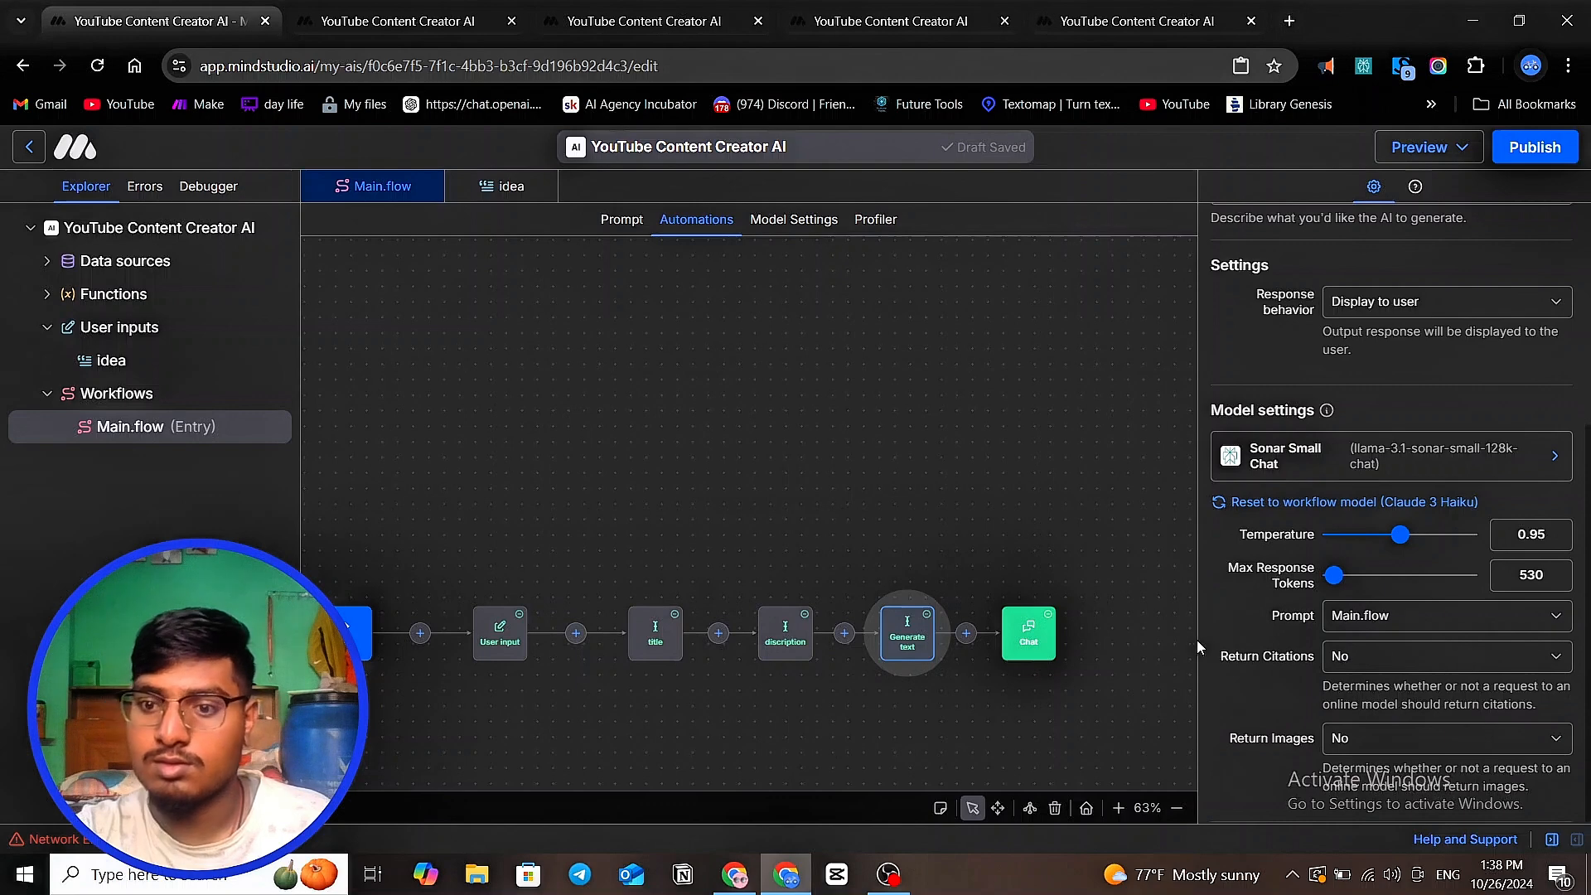
{"action": "scroll", "coordinate": [1411, 740], "scroll_direction": "up", "scroll_amount": 1}
{"action": "scroll", "coordinate": [1410, 739], "scroll_direction": "down", "scroll_amount": 1}
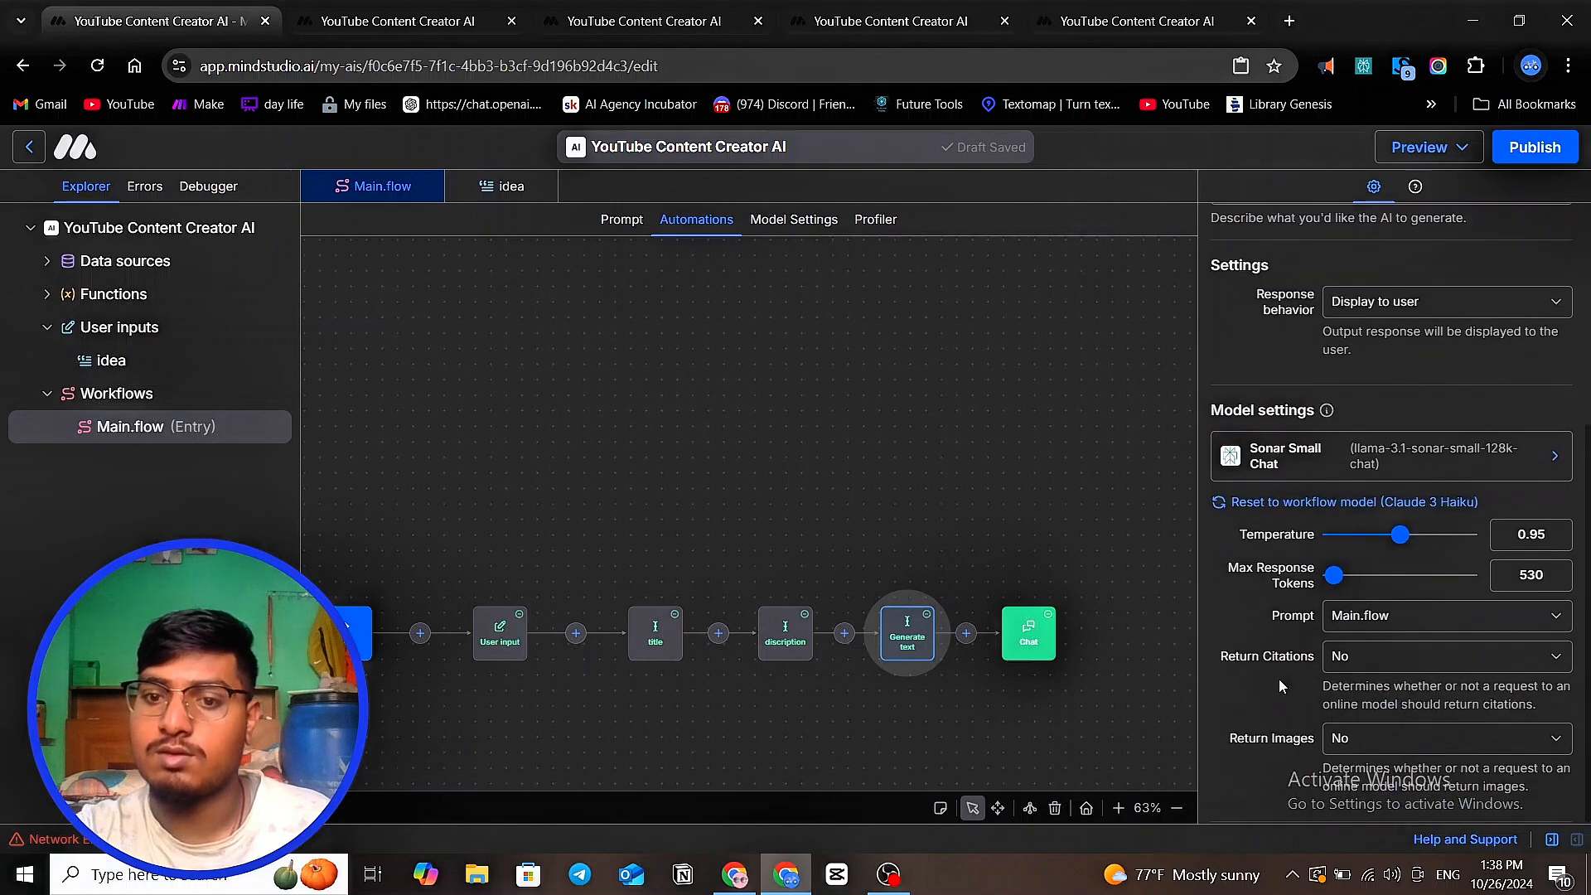
- Deselect the block and open a fresh draft preview of the workflow with a new thread
{"action": "left_click", "coordinate": [775, 423]}
{"action": "left_click", "coordinate": [1422, 147]}
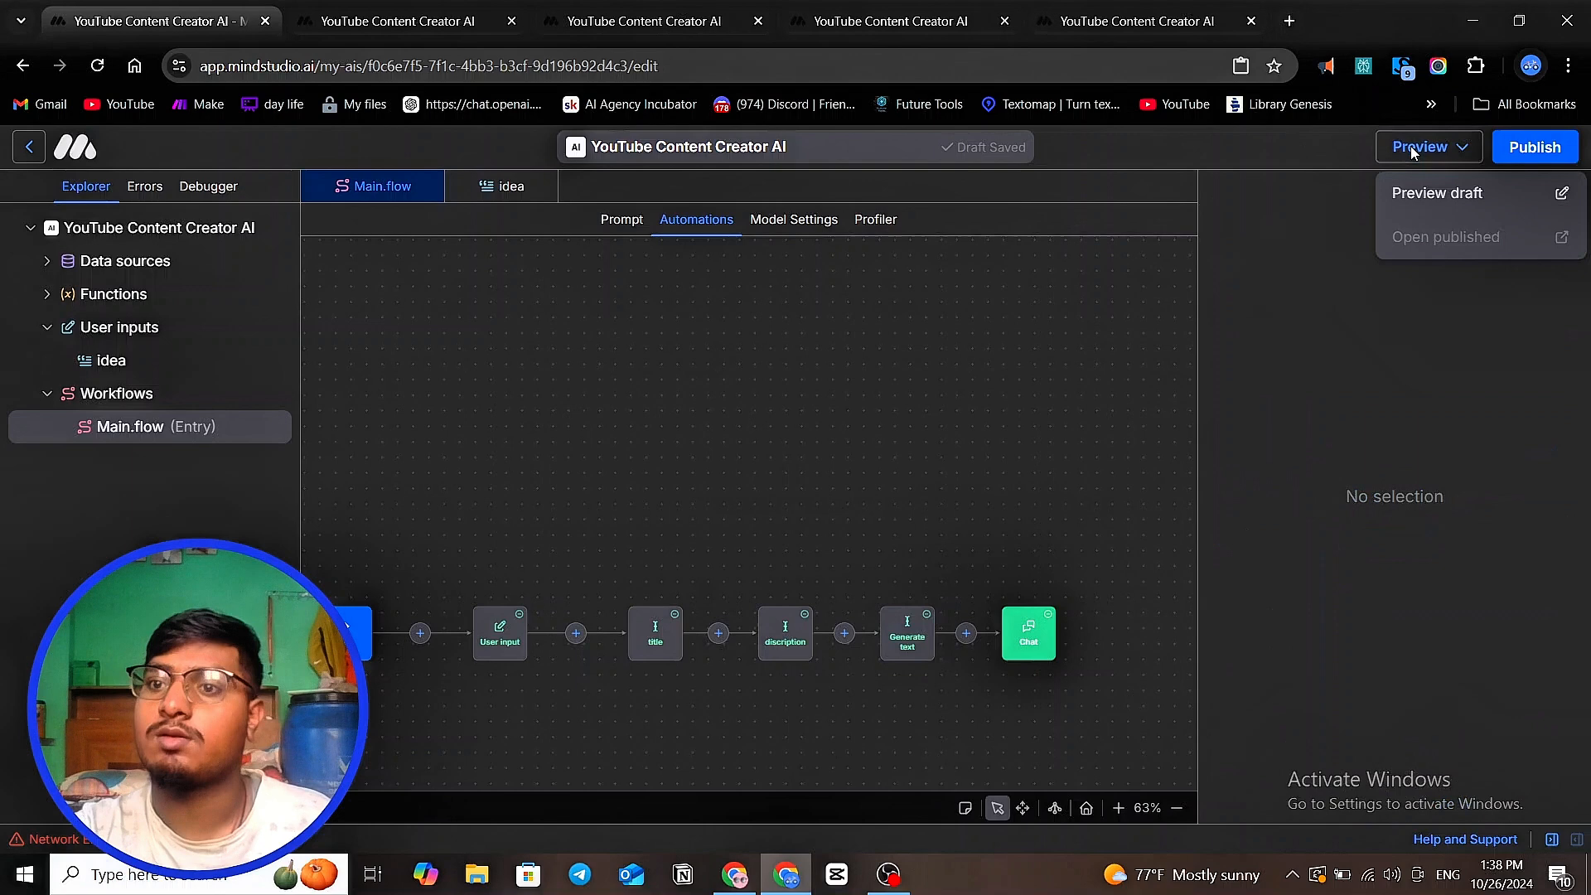
{"action": "left_click", "coordinate": [1413, 199]}
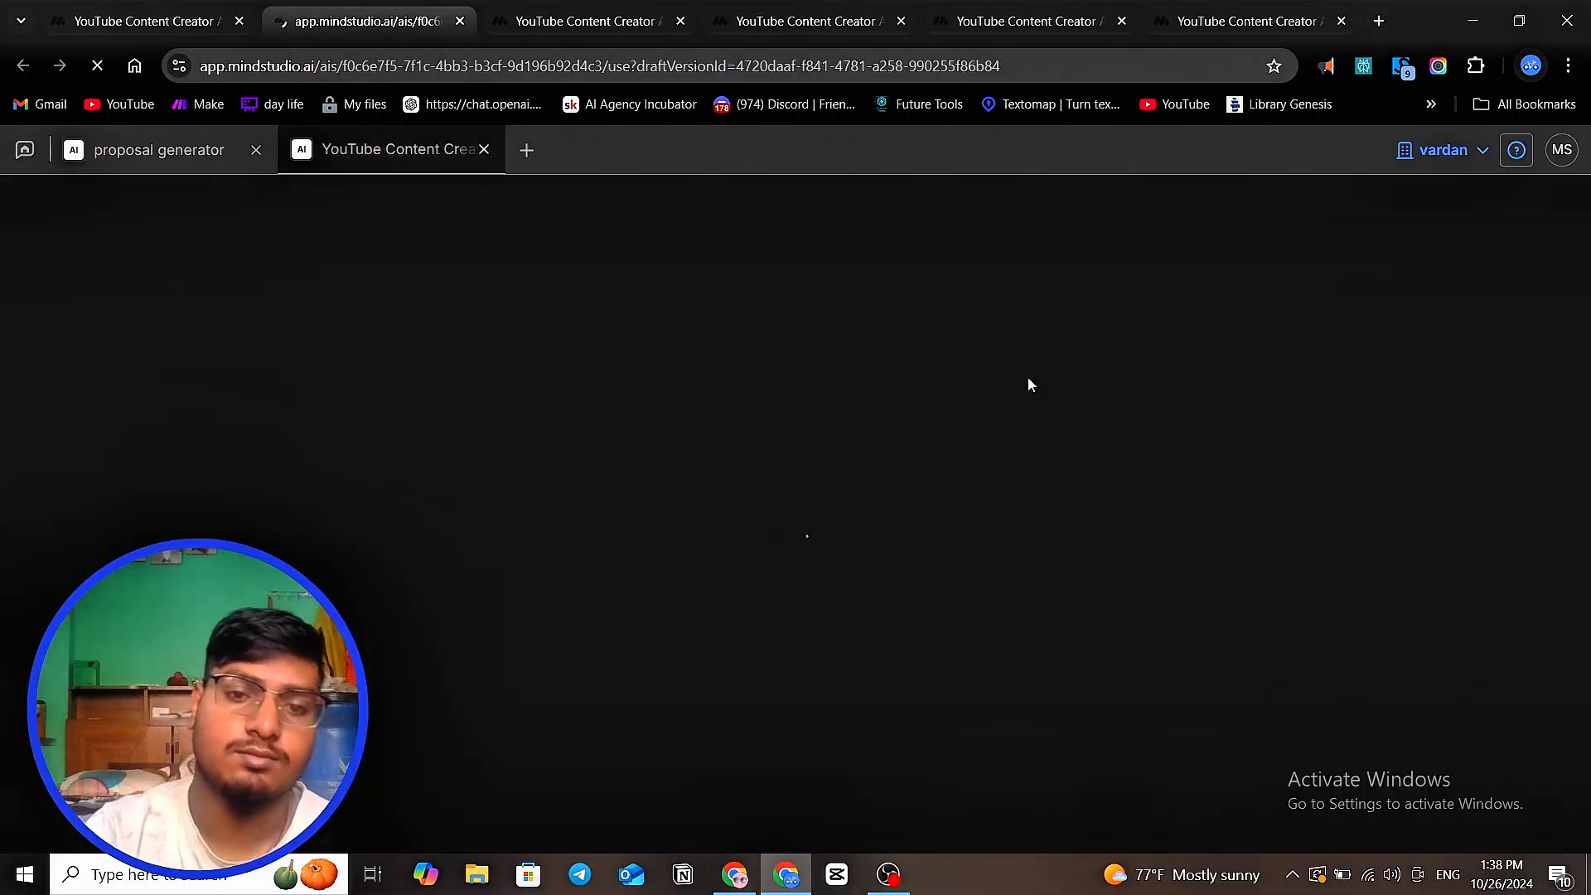
{"action": "left_click", "coordinate": [122, 335]}
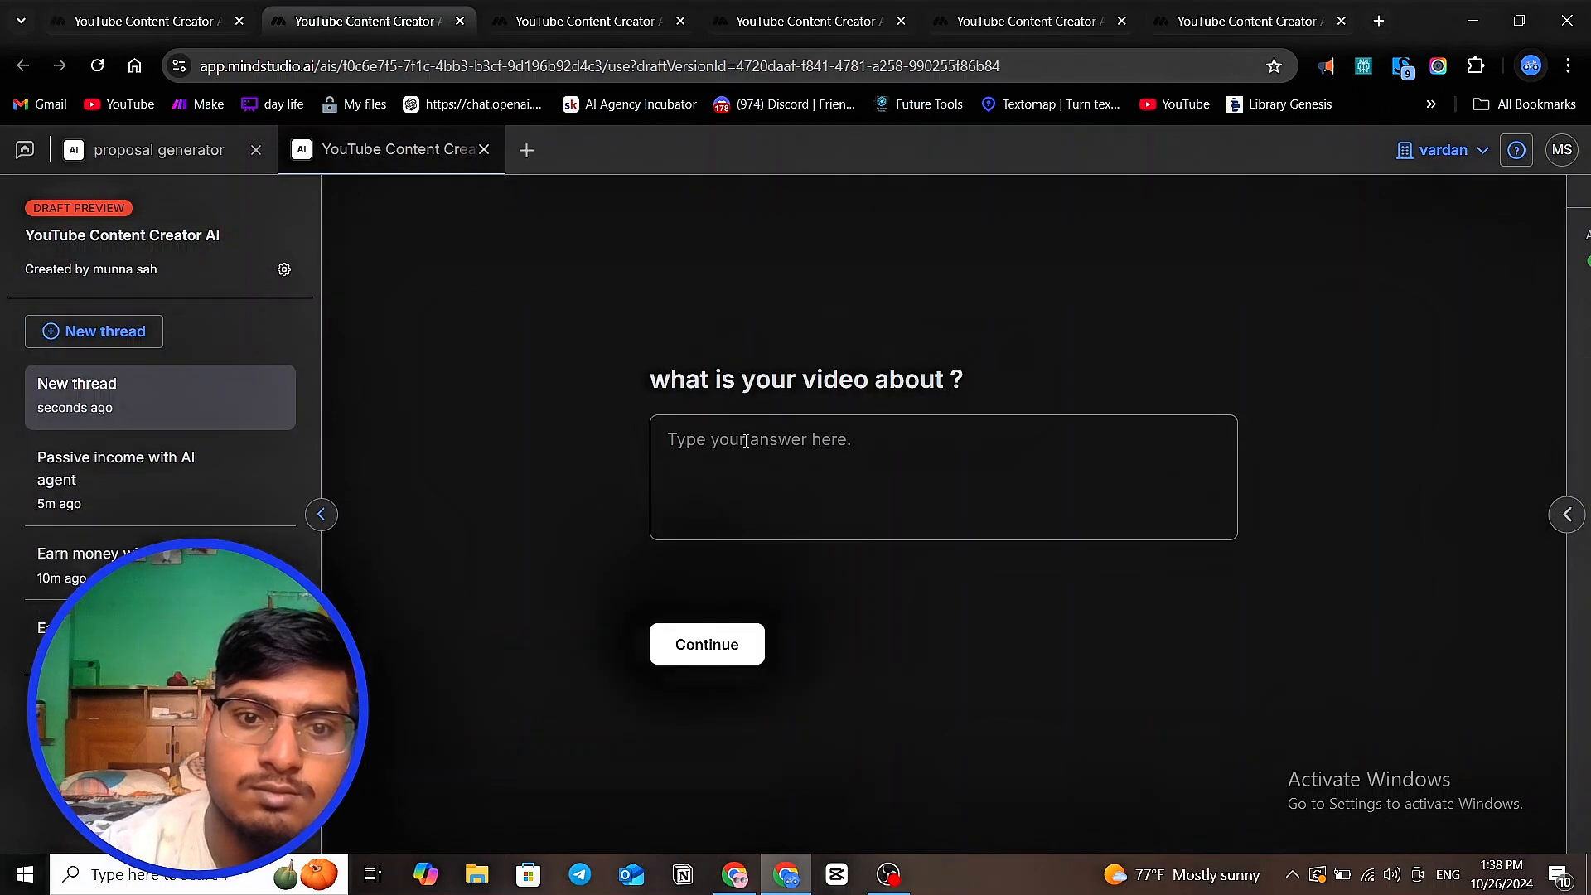
- Submit "how to make money with ai agent in 2024" as the answer to what the video is about
{"action": "left_click", "coordinate": [746, 440]}
{"action": "type", "text": "how to m"}
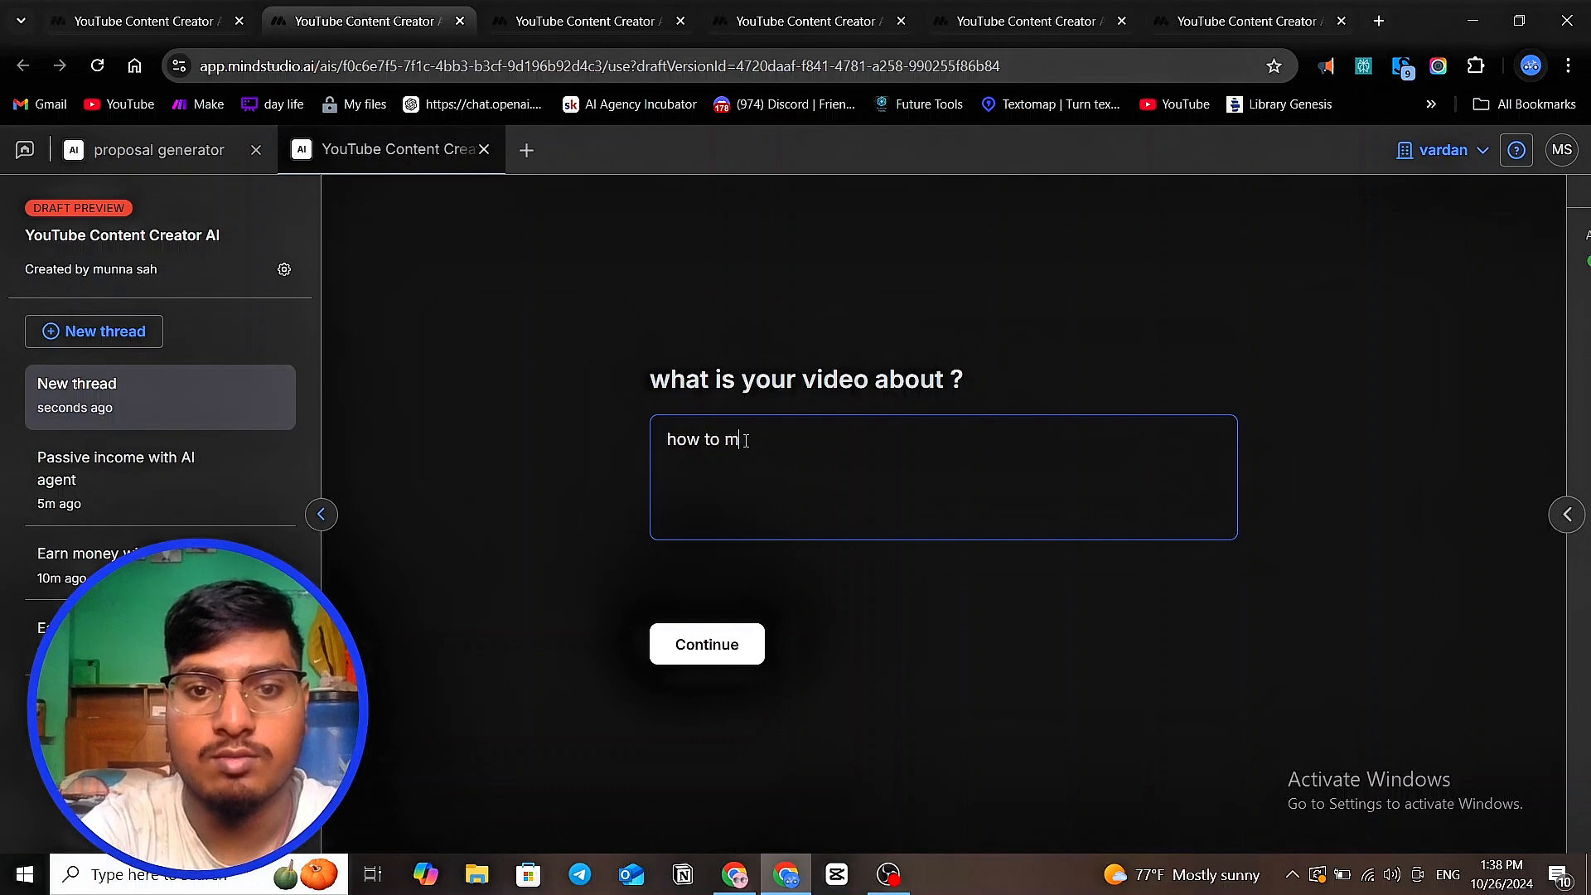
{"action": "type", "text": "ake mo"}
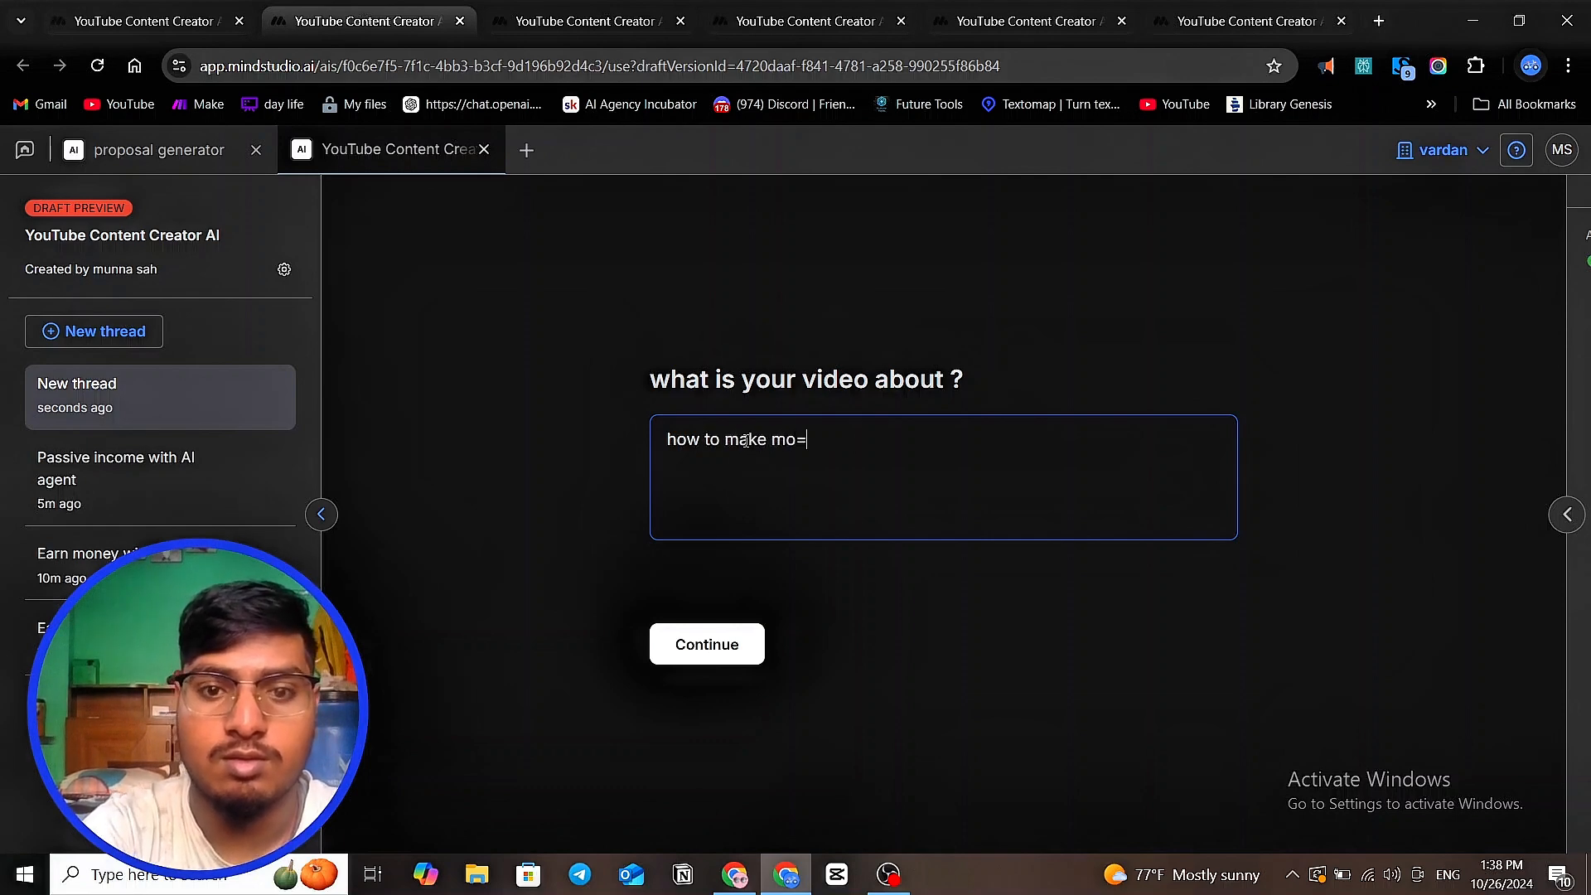
{"action": "type", "text": "="}
{"action": "key", "text": "BackSpace"}
{"action": "type", "text": "ney eo"}
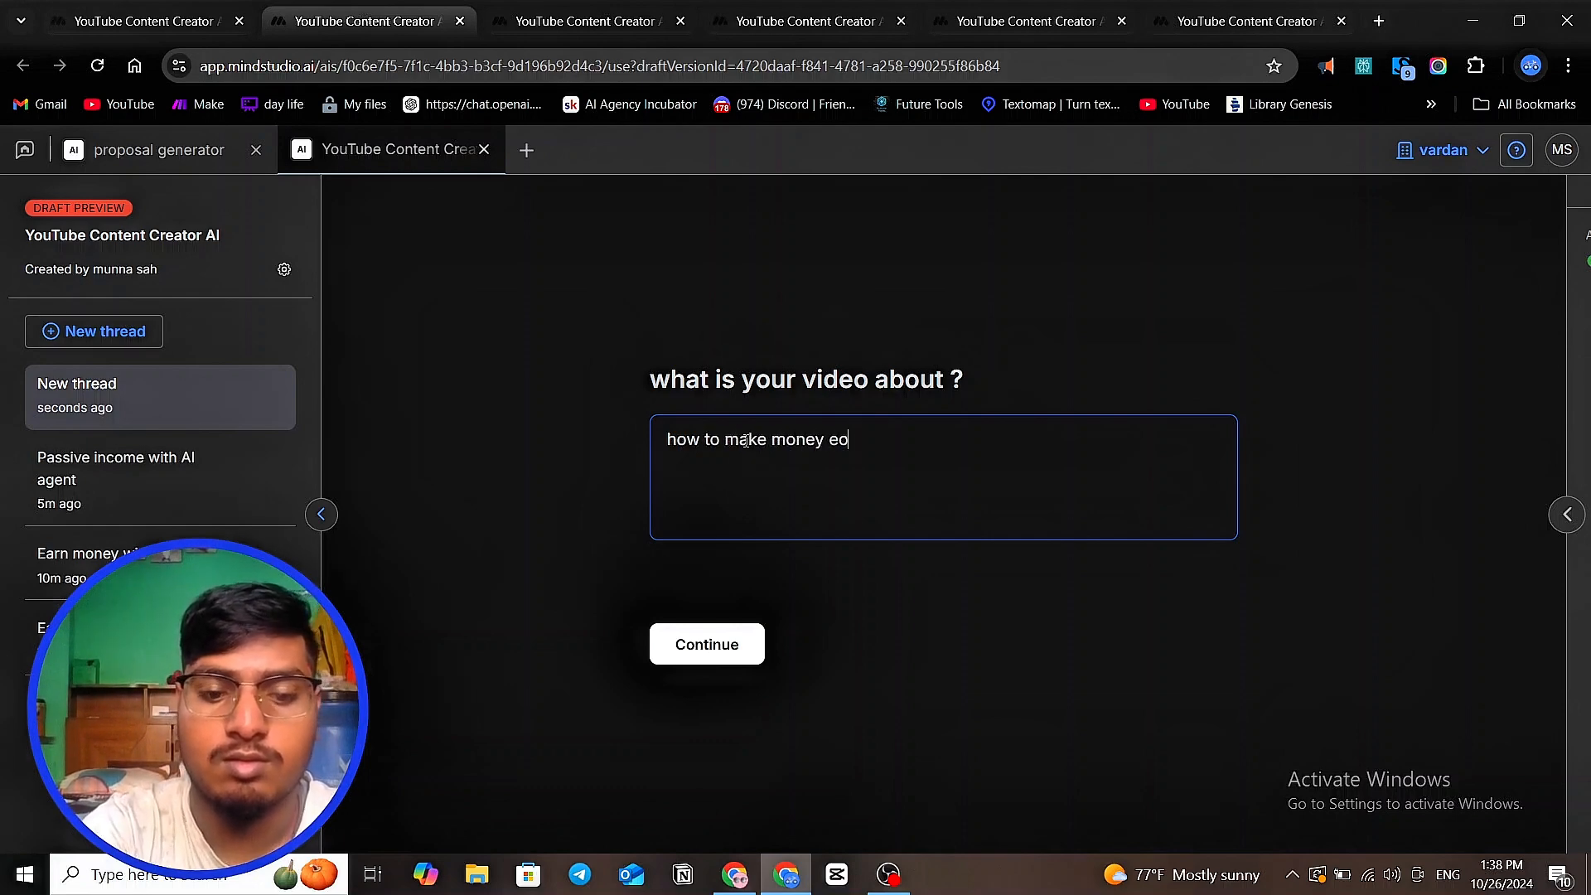
{"action": "key", "text": "BackSpace"}
{"action": "key", "text": "BackSpace"}
{"action": "key", "text": "BackSpace"}
{"action": "type", "text": "wi"}
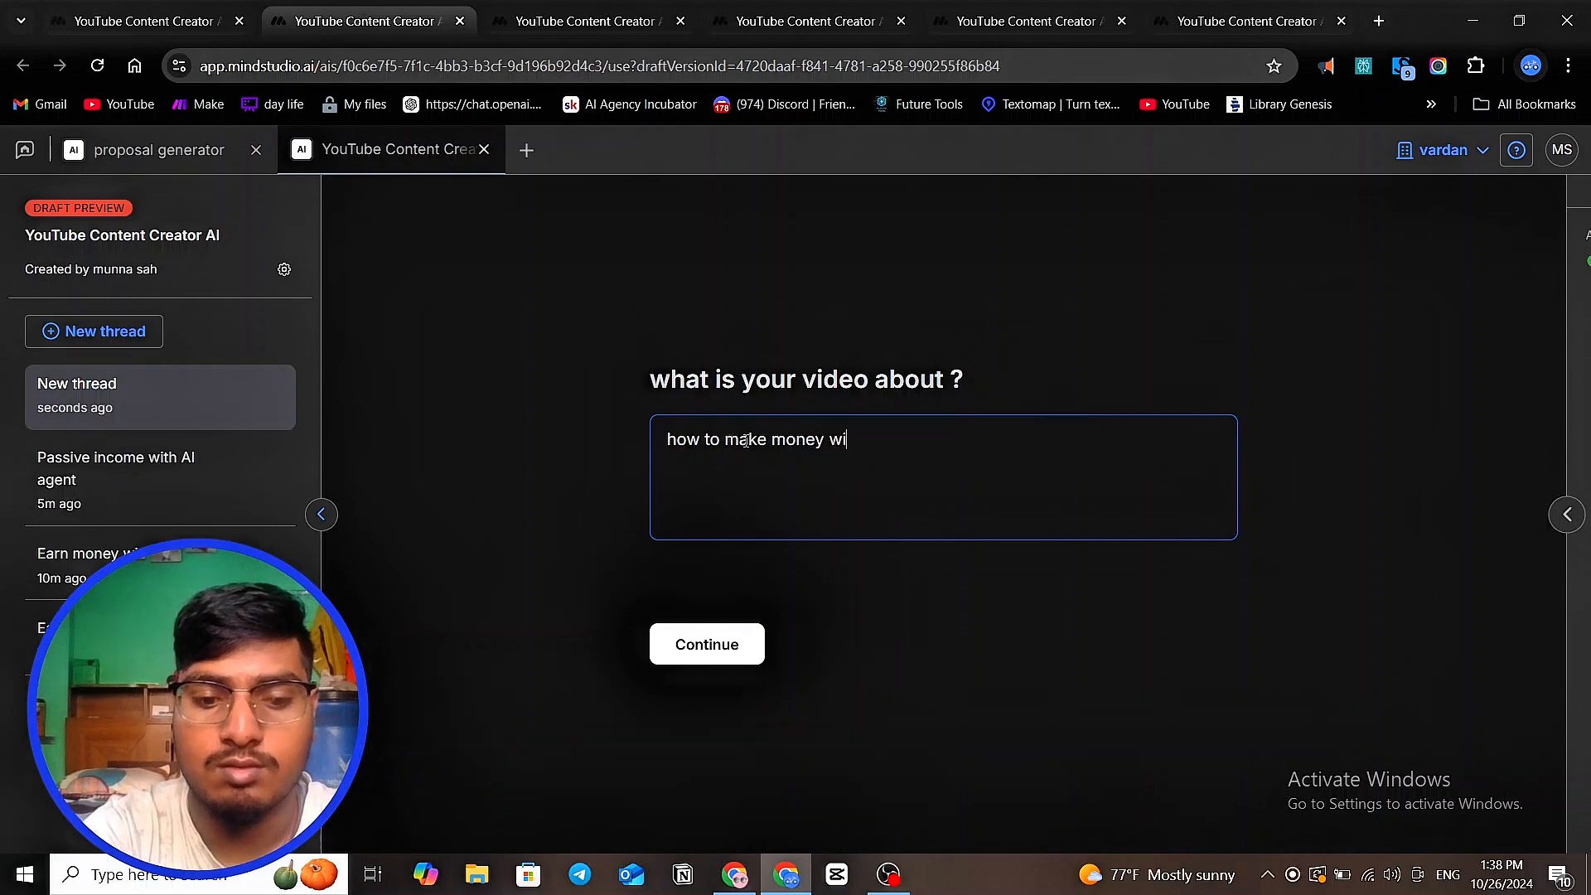
{"action": "type", "text": "th ai "}
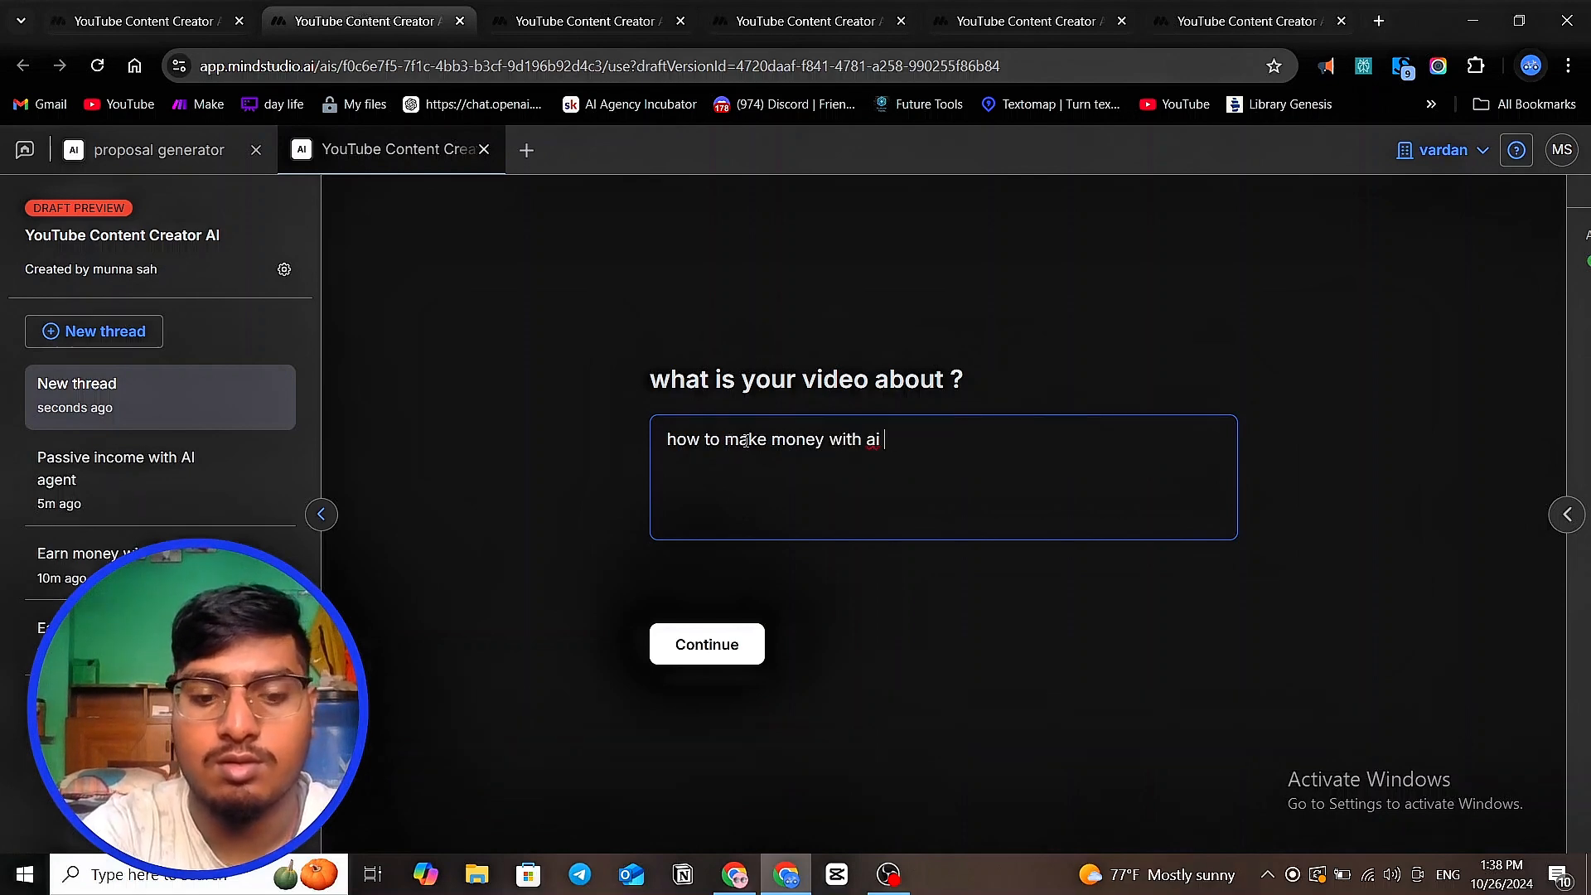
{"action": "type", "text": "agent"}
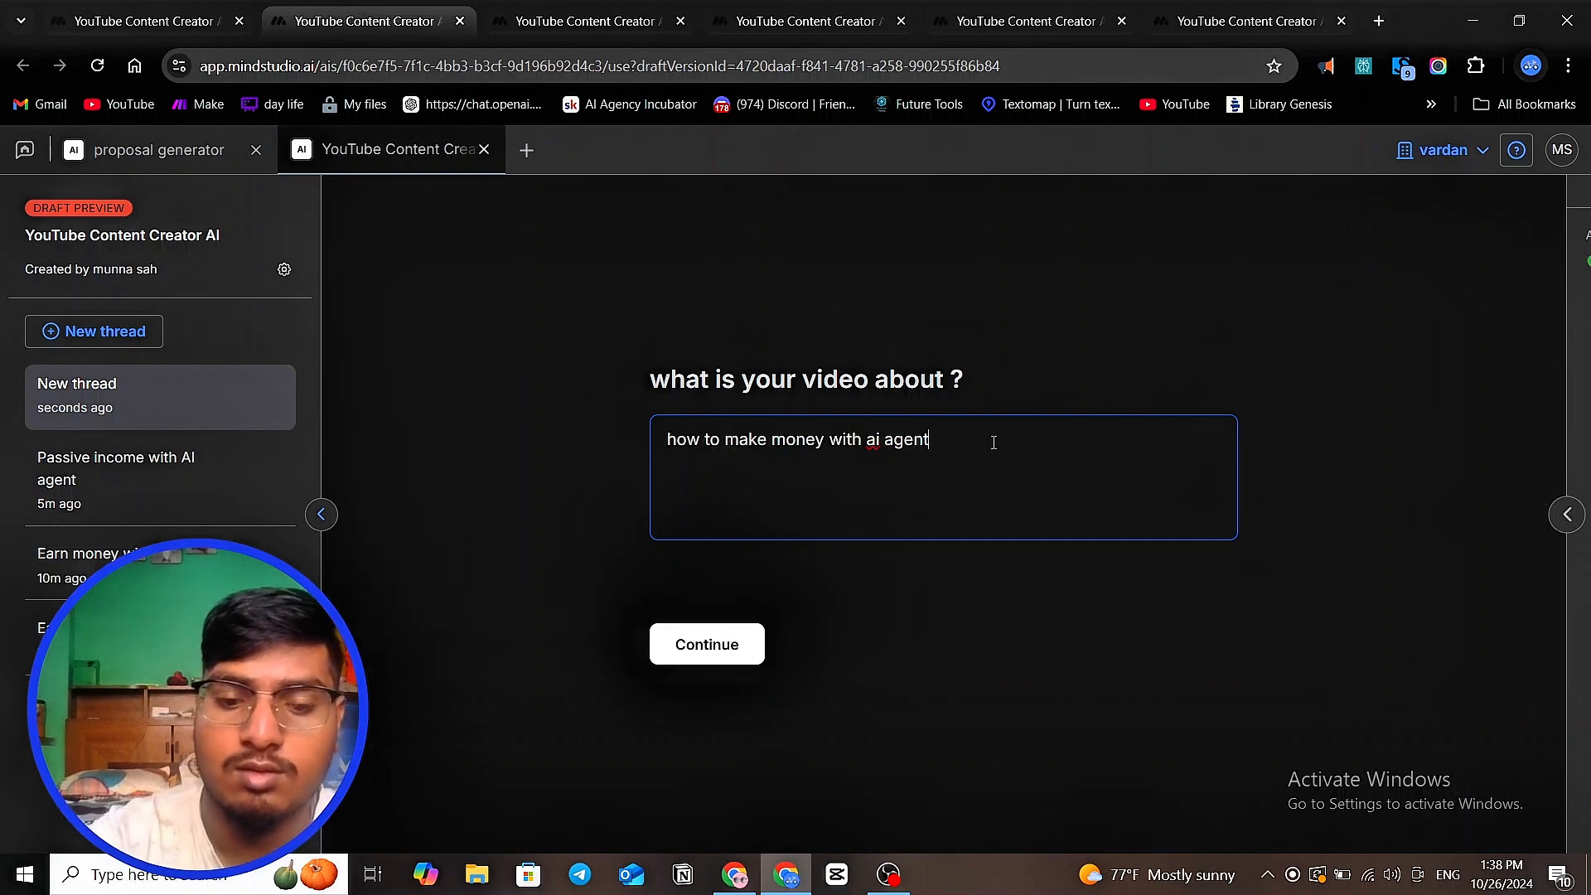
{"action": "type", "text": " in 20"}
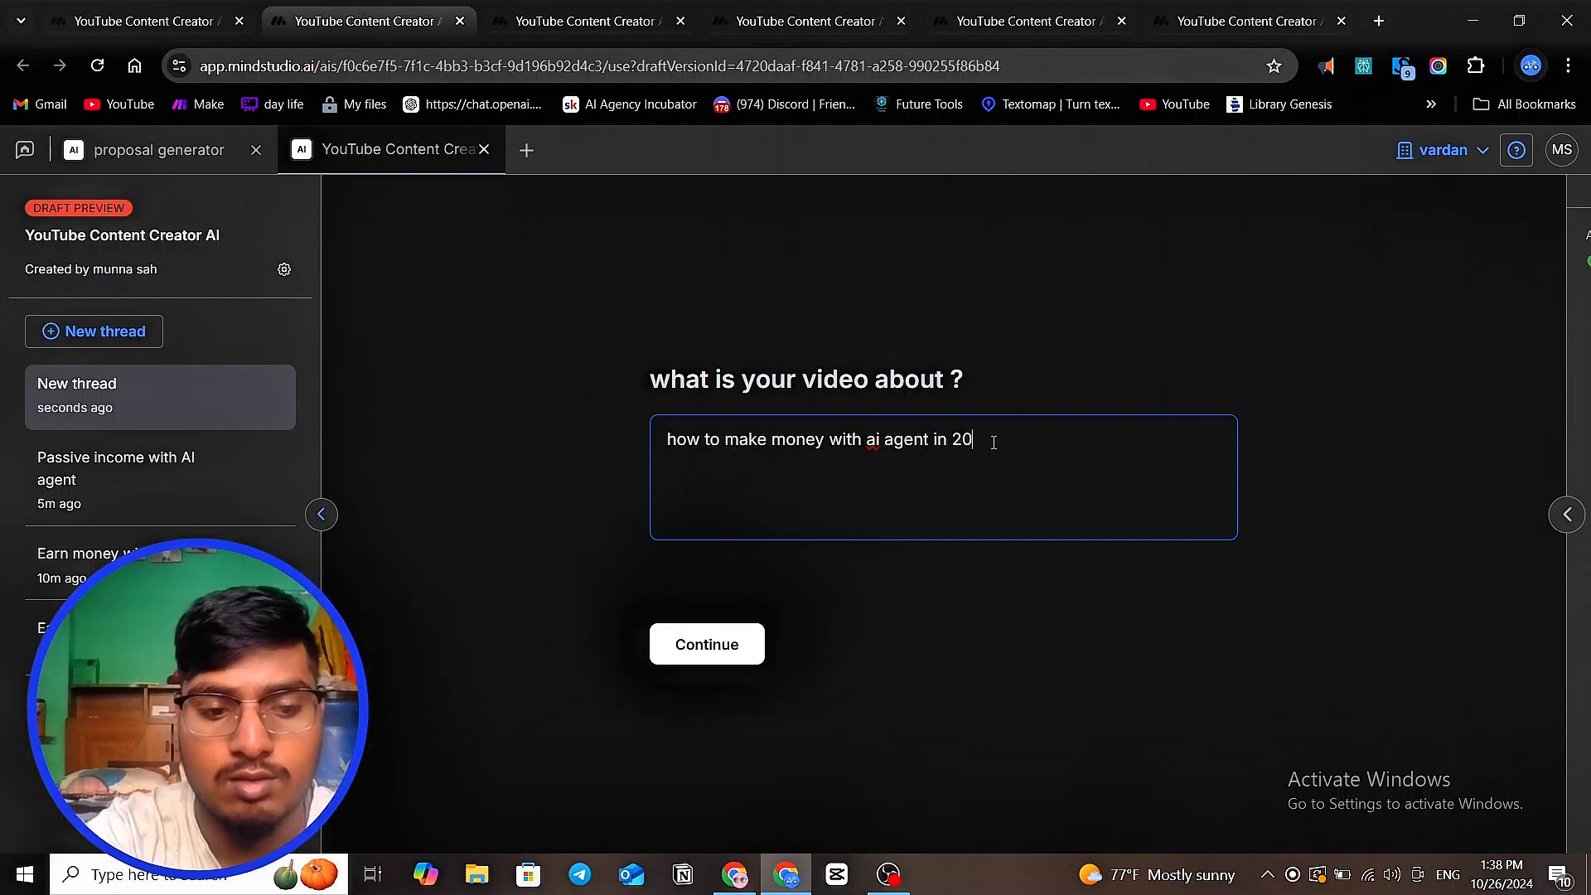
{"action": "type", "text": "24"}
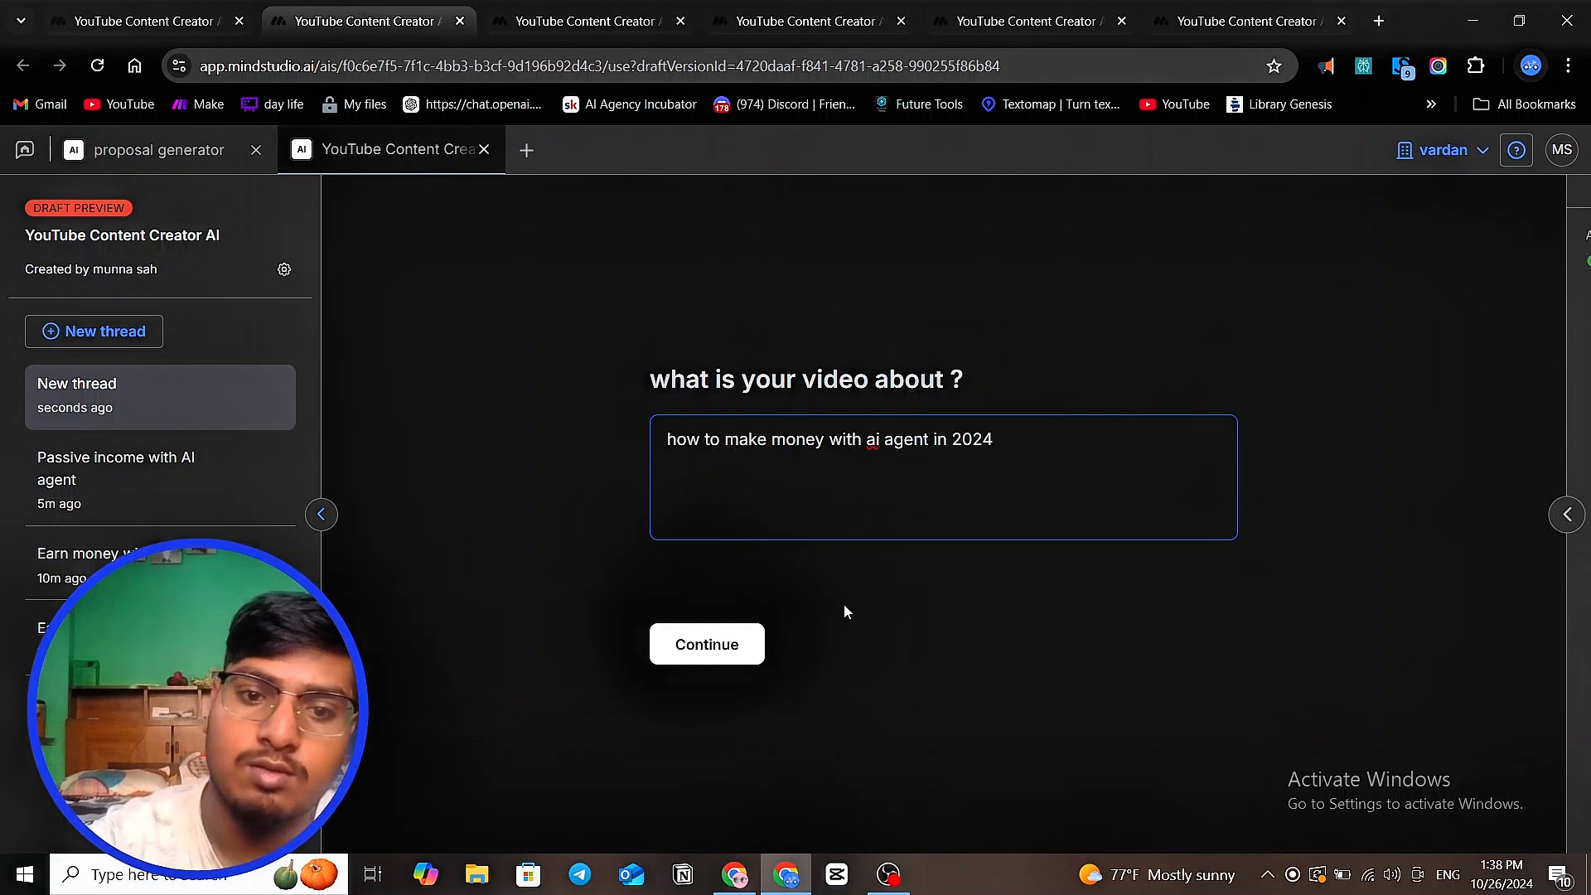
{"action": "left_click", "coordinate": [732, 648]}
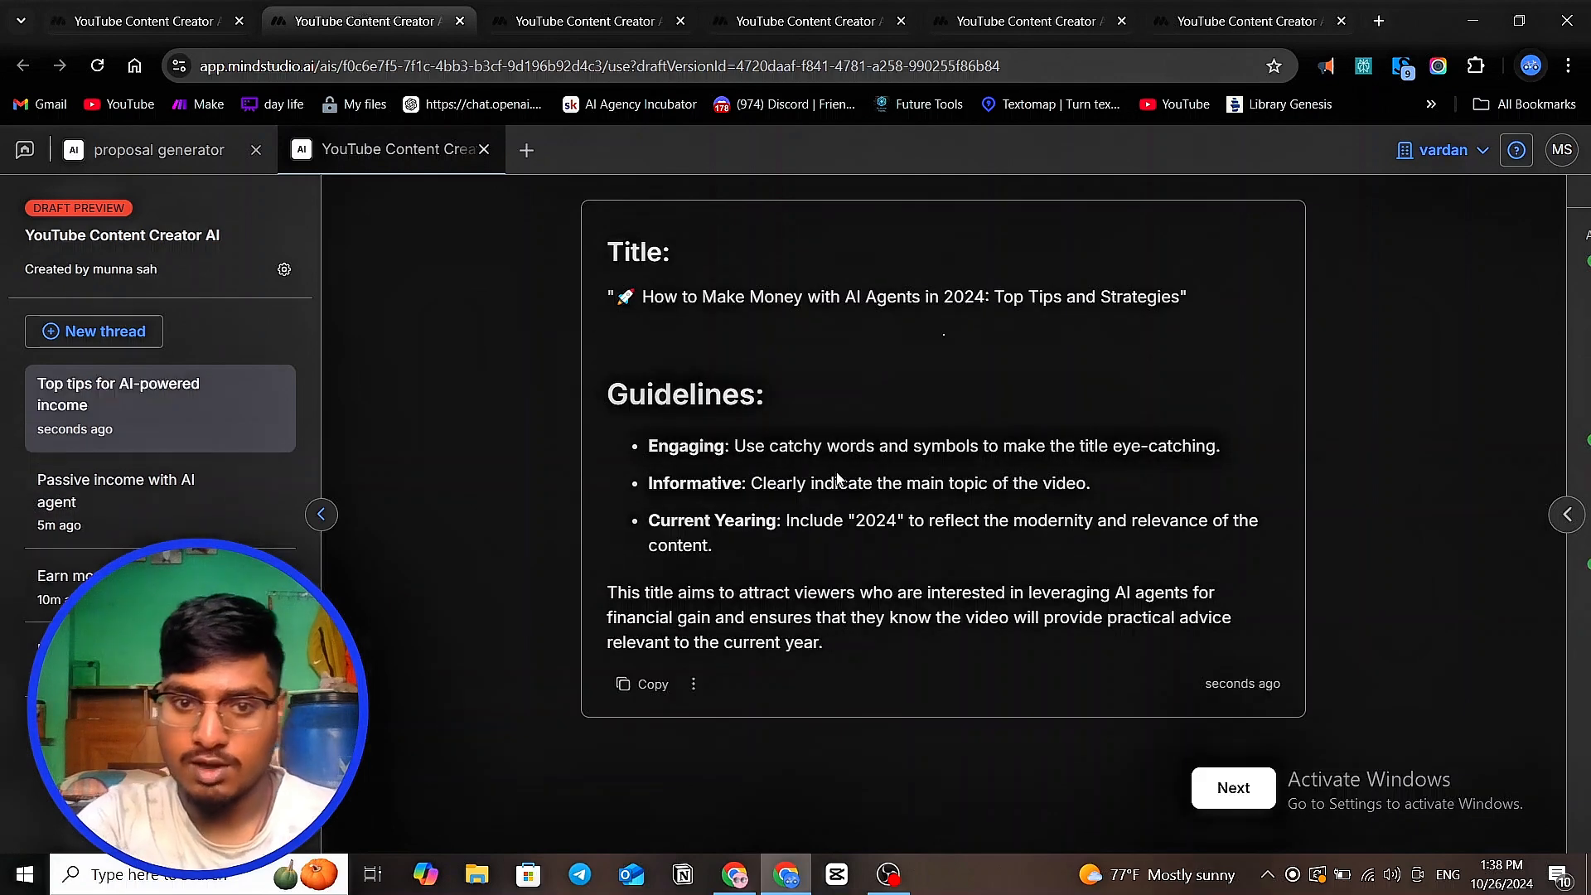
- Read through the generated title and its guidelines, and look over the block chain in the workflow editor
{"action": "left_click_drag", "start_coordinate": [748, 451], "coordinate": [984, 646]}
{"action": "left_click", "coordinate": [838, 381]}
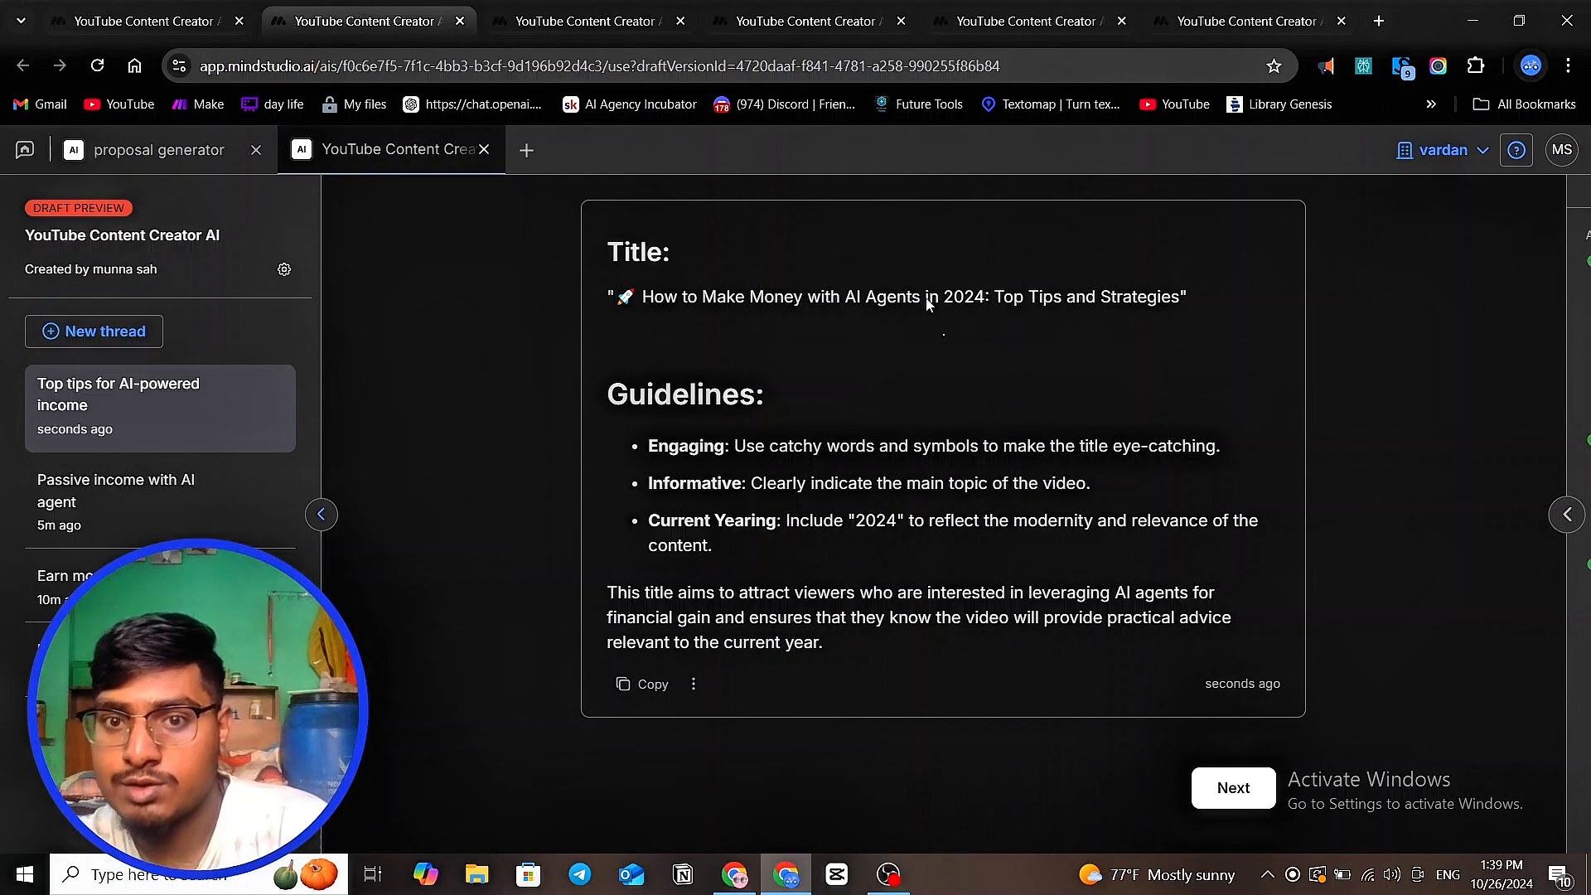
{"action": "left_click_drag", "start_coordinate": [994, 298], "coordinate": [1176, 295]}
{"action": "left_click_drag", "start_coordinate": [699, 298], "coordinate": [849, 300]}
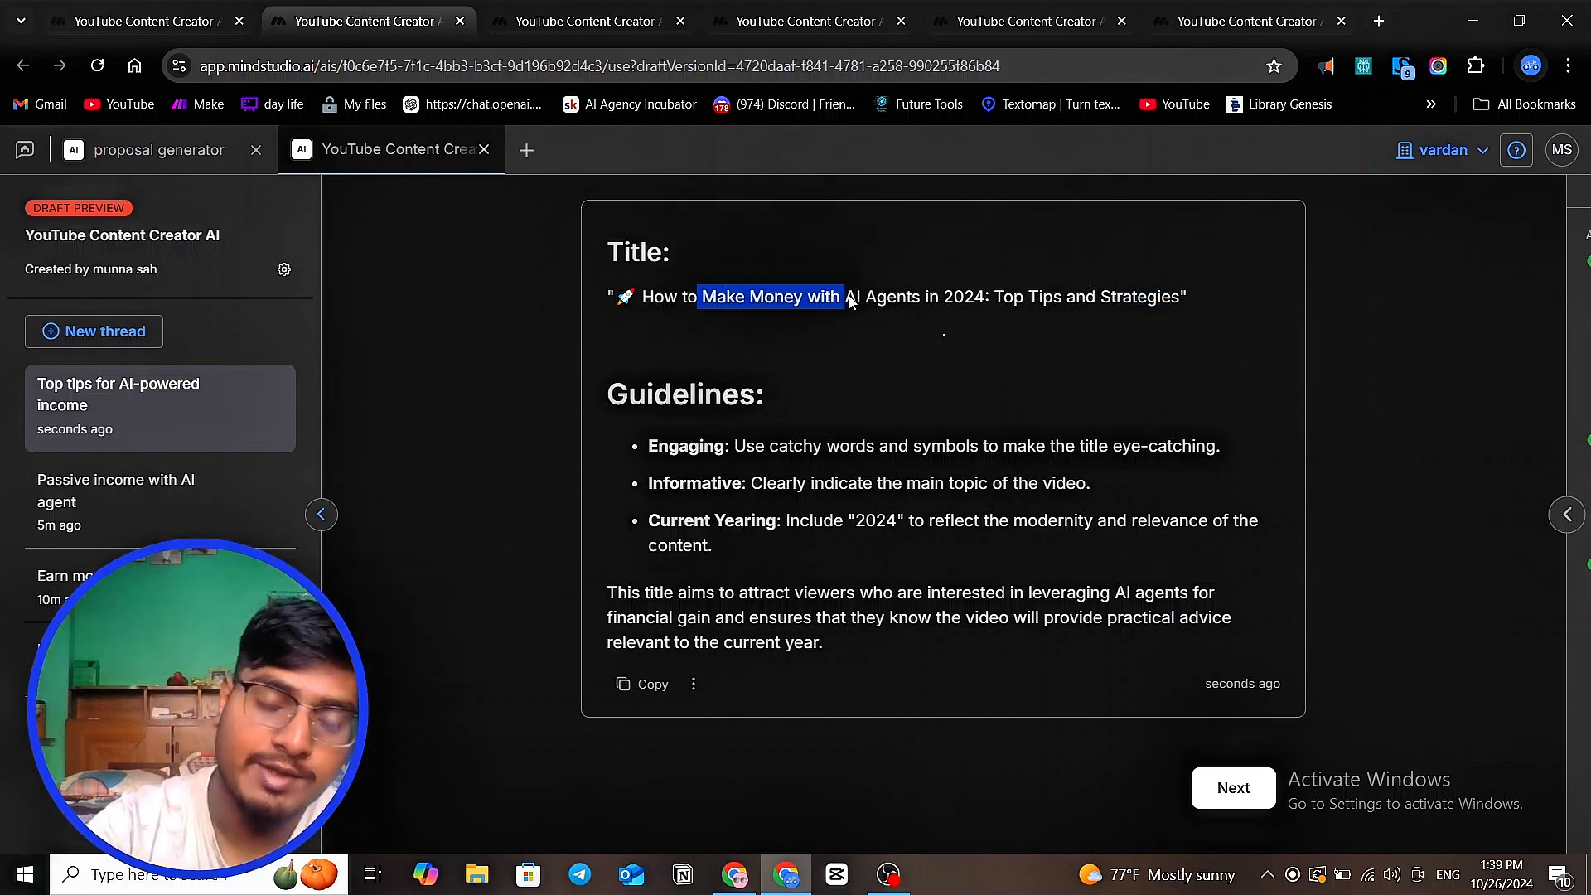
{"action": "left_click", "coordinate": [160, 31]}
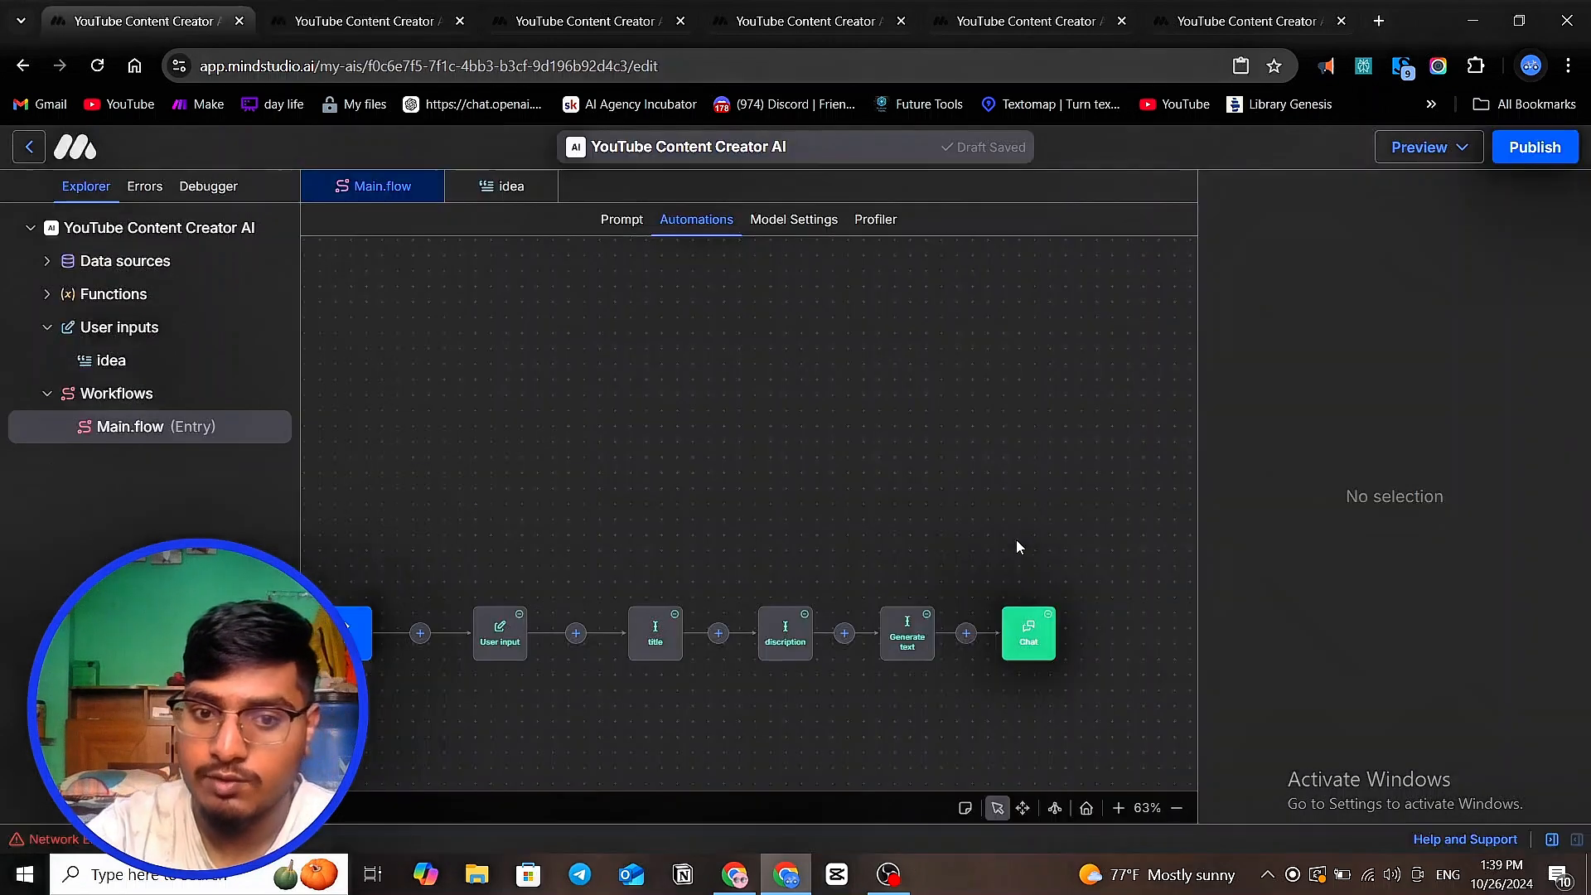
{"action": "left_click_drag", "start_coordinate": [750, 637], "coordinate": [843, 650]}
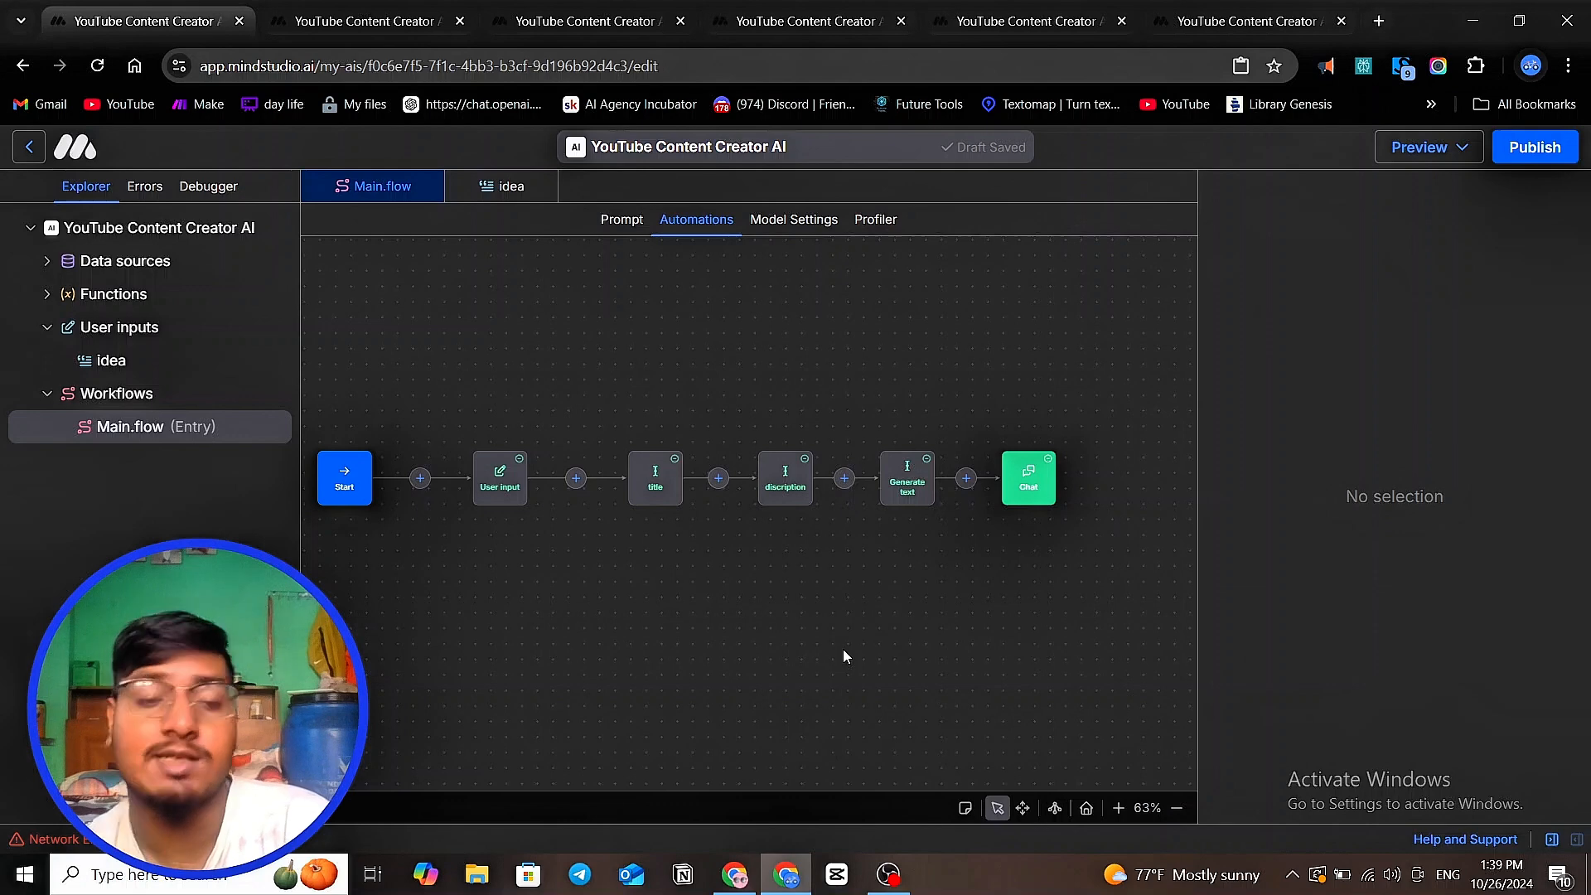
- Return to the draft preview, recheck the wording of the generated title, and continue to the description output
{"action": "left_click", "coordinate": [365, 20]}
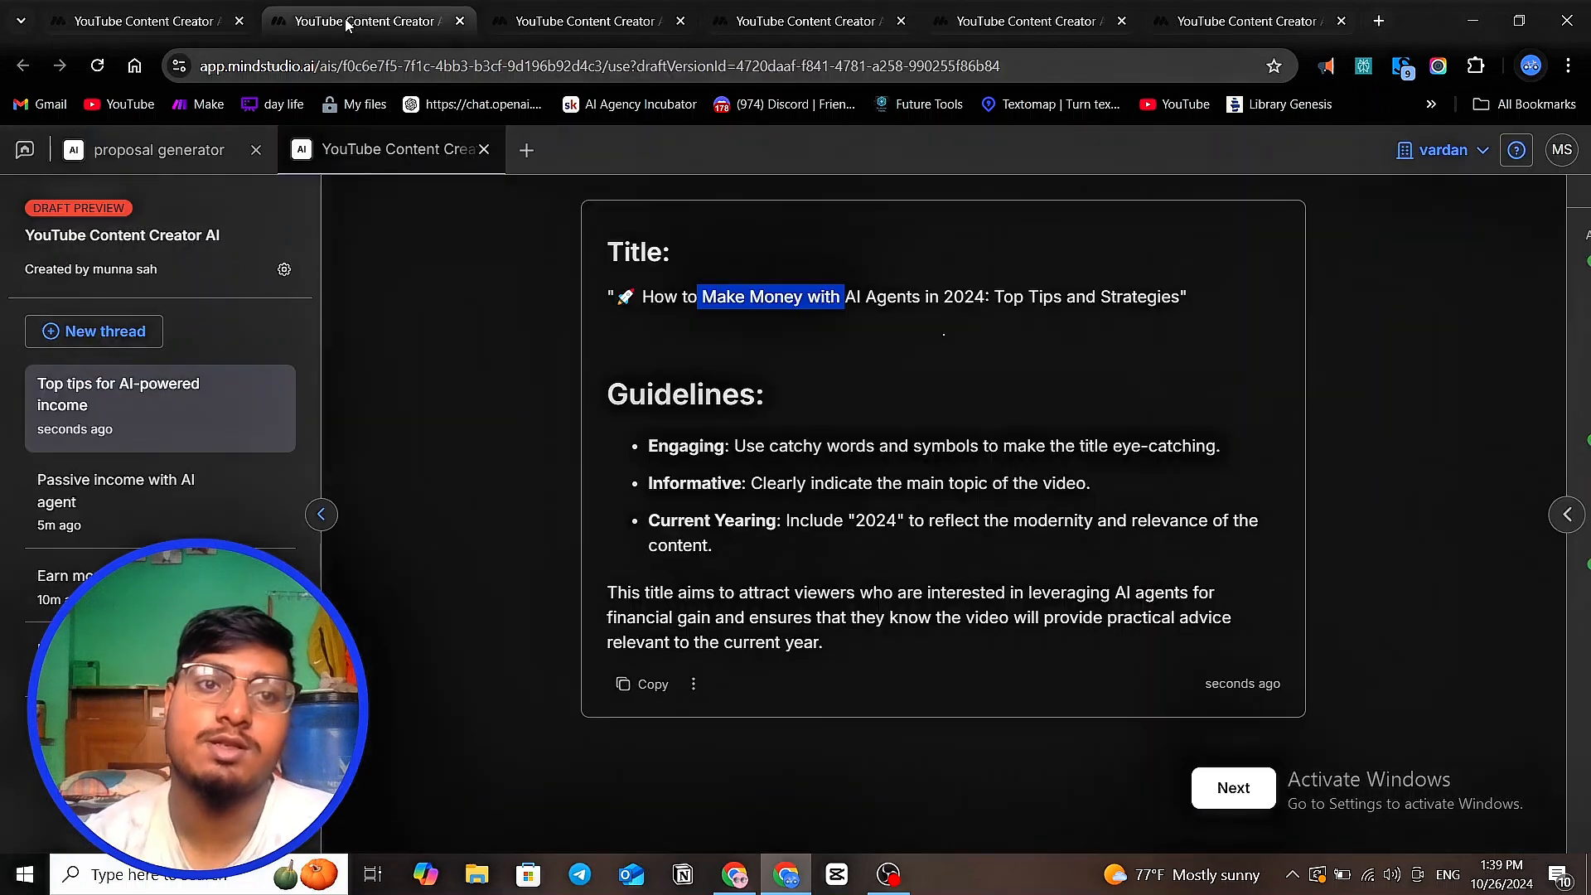
{"action": "left_click", "coordinate": [653, 321]}
{"action": "left_click_drag", "start_coordinate": [655, 302], "coordinate": [1165, 306]}
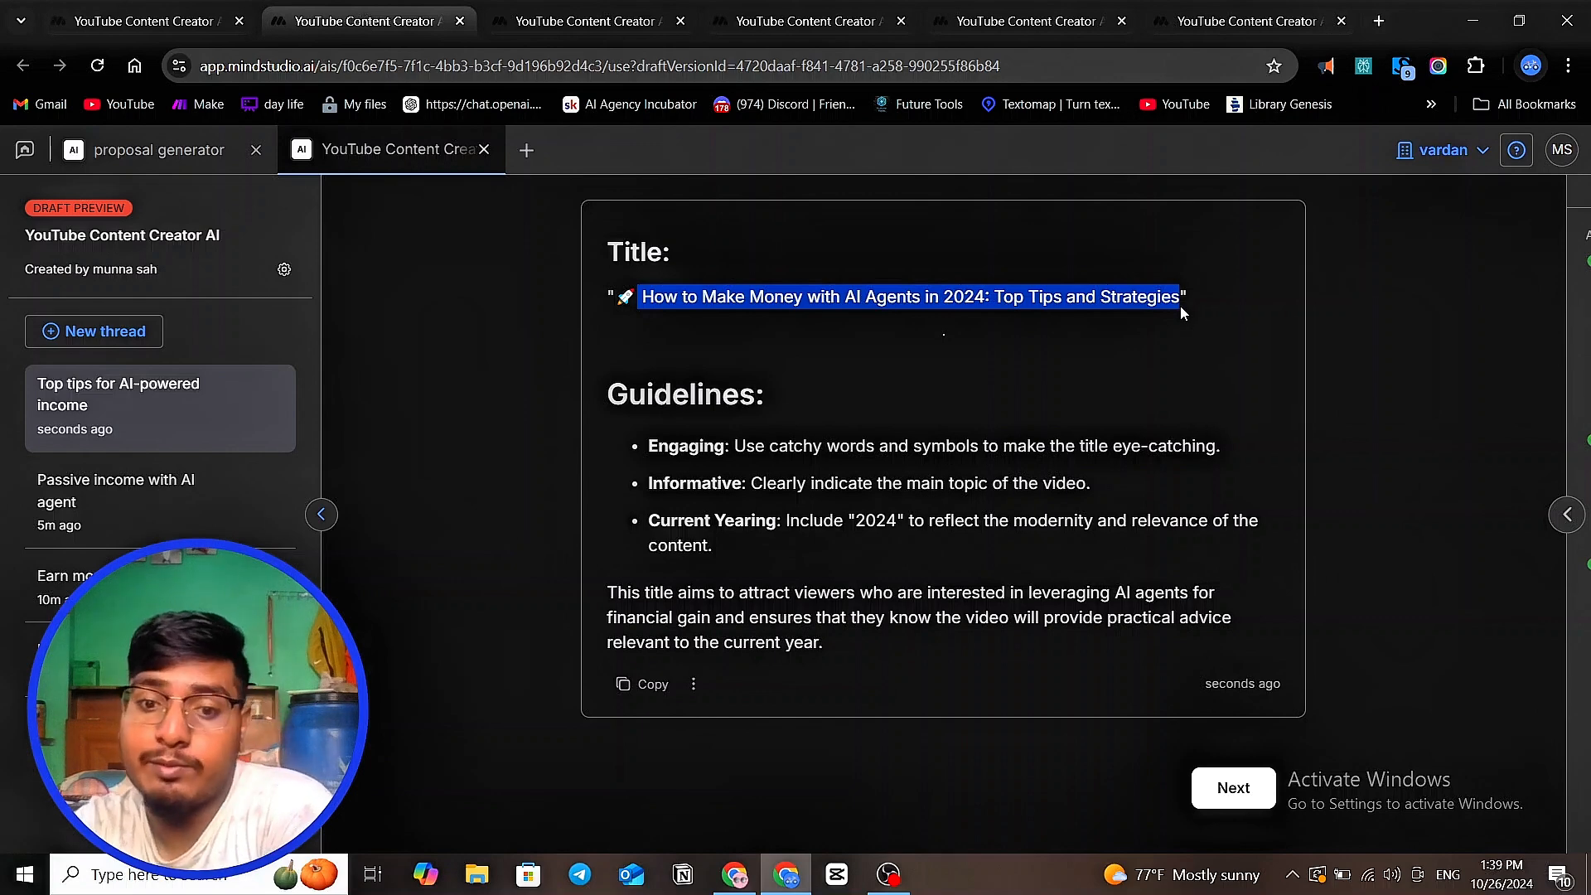
{"action": "left_click", "coordinate": [951, 326]}
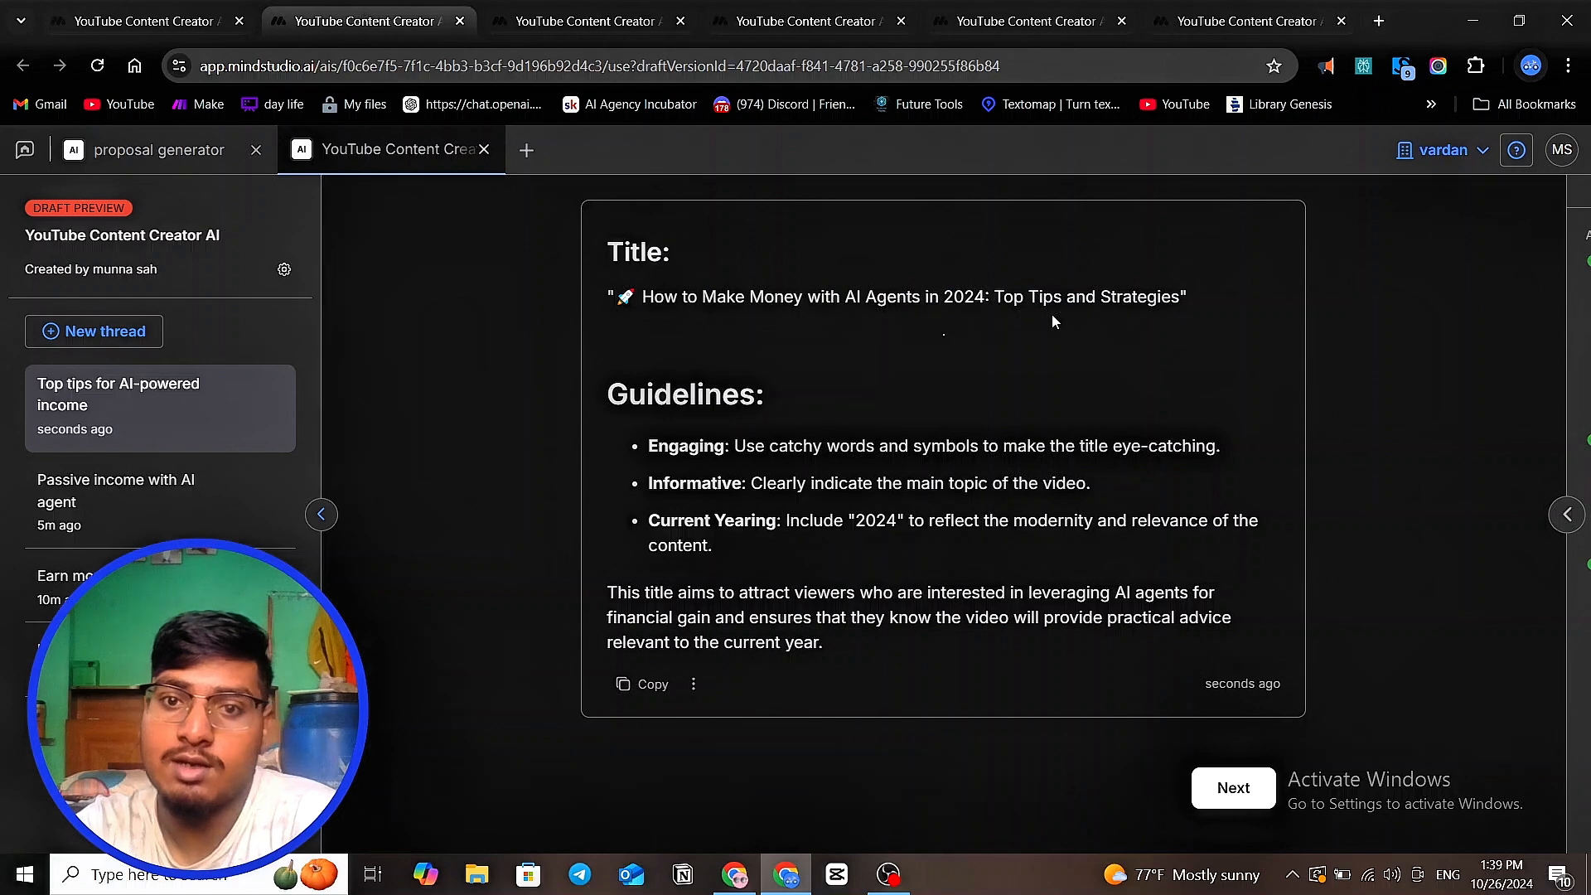
{"action": "double_click", "coordinate": [1028, 300]}
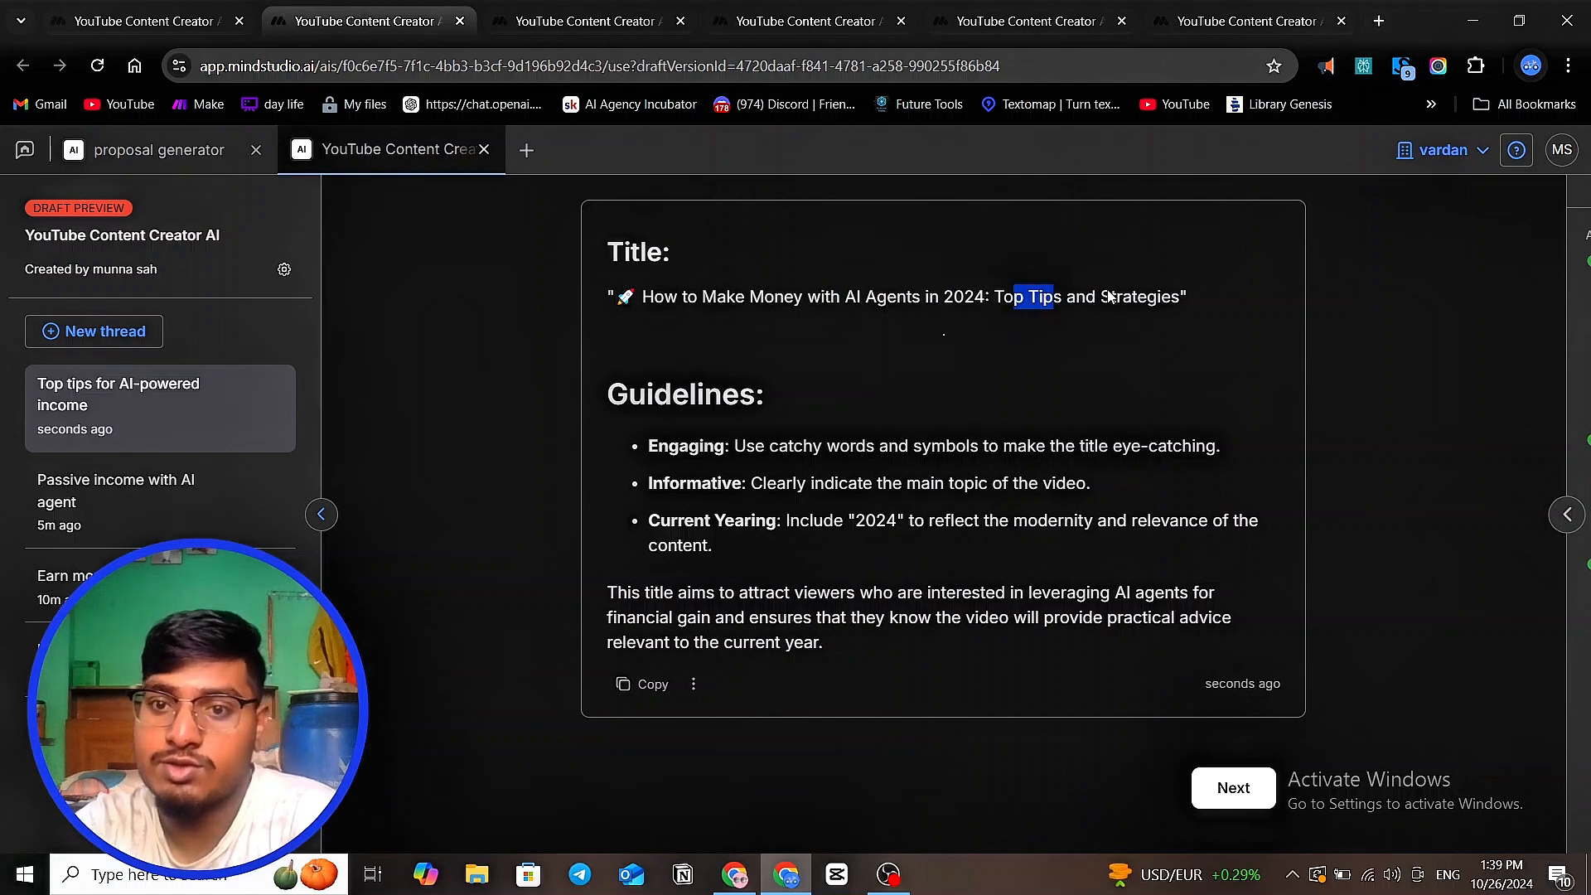
{"action": "left_click_drag", "start_coordinate": [1116, 297], "coordinate": [1173, 291]}
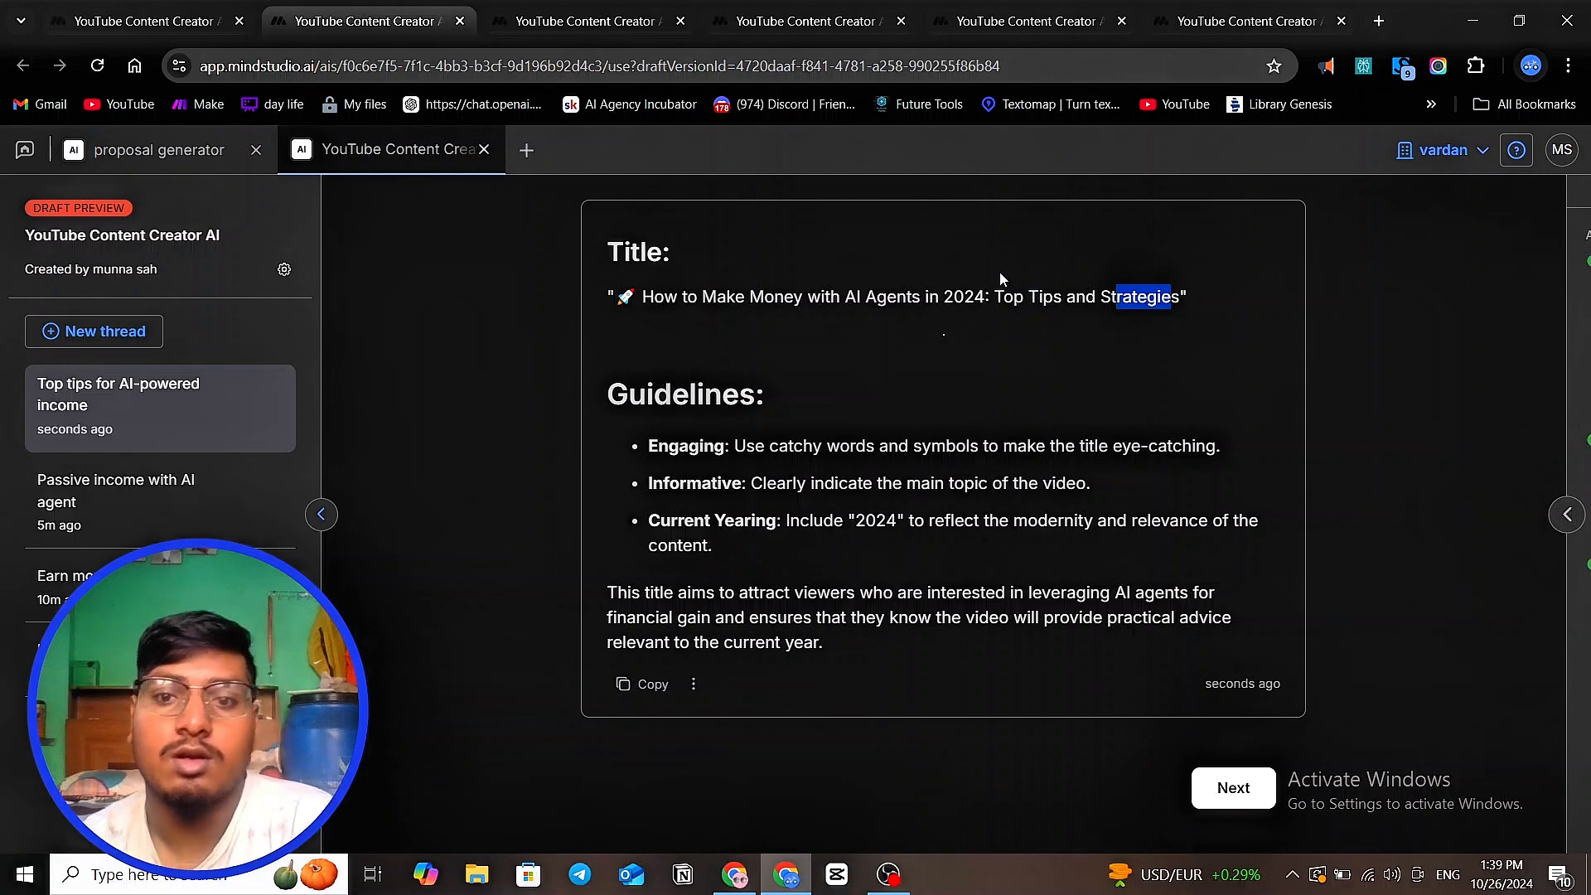
{"action": "left_click", "coordinate": [1238, 788]}
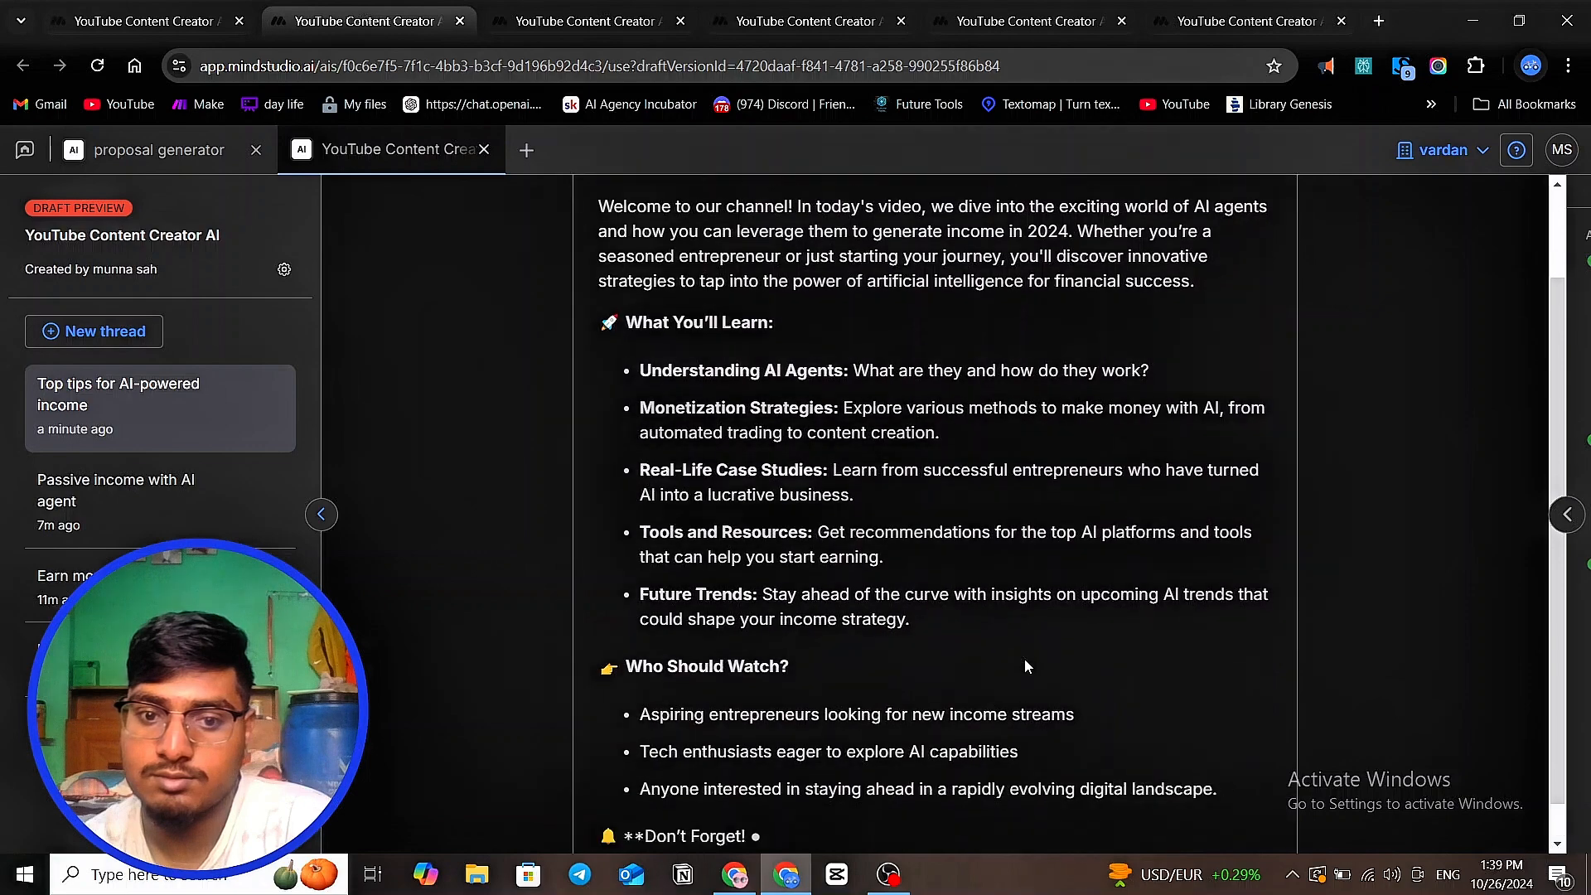
- Read through the generated YouTube video description from its heading to the closing line, and continue to the hashtags output
{"action": "scroll", "coordinate": [1026, 666], "scroll_direction": "up", "scroll_amount": 3}
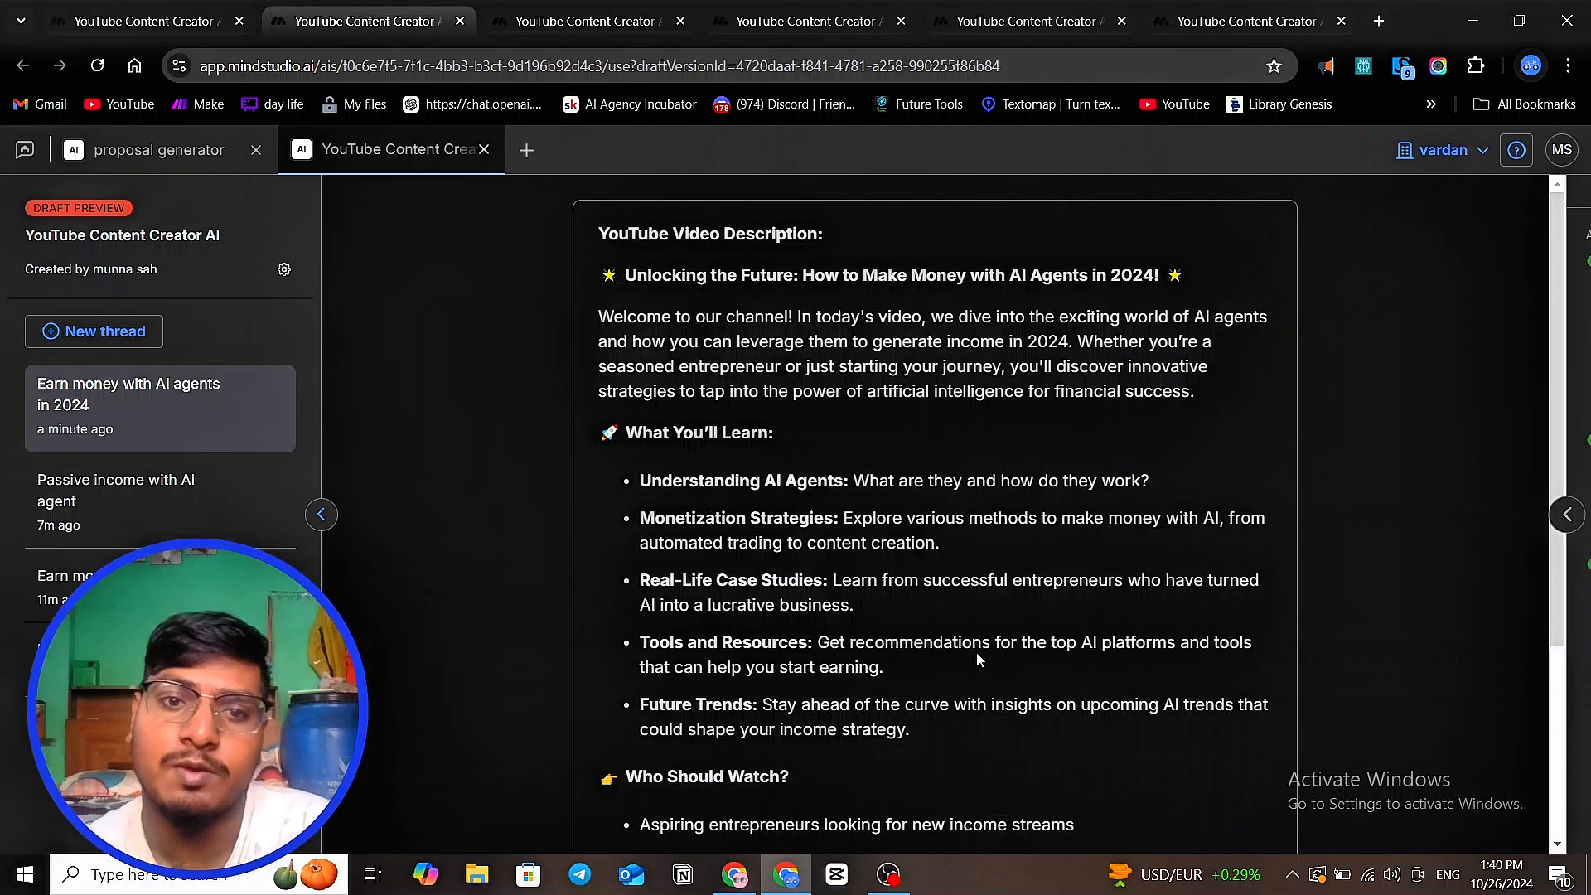
{"action": "left_click_drag", "start_coordinate": [625, 278], "coordinate": [973, 287]}
{"action": "left_click", "coordinate": [1099, 280]}
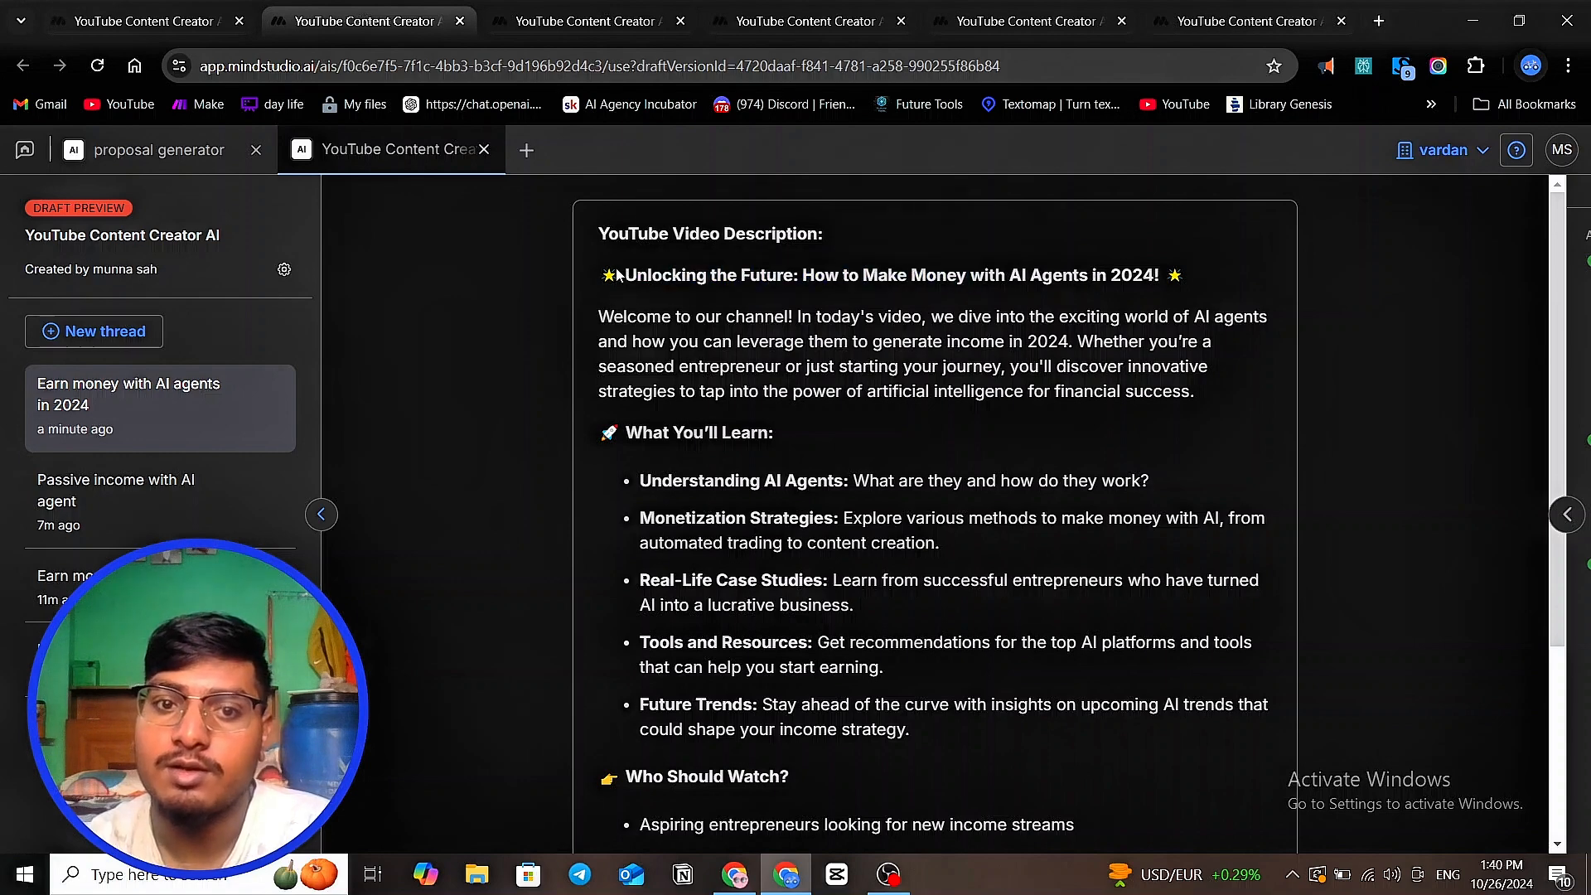
{"action": "left_click_drag", "start_coordinate": [619, 277], "coordinate": [1080, 281]}
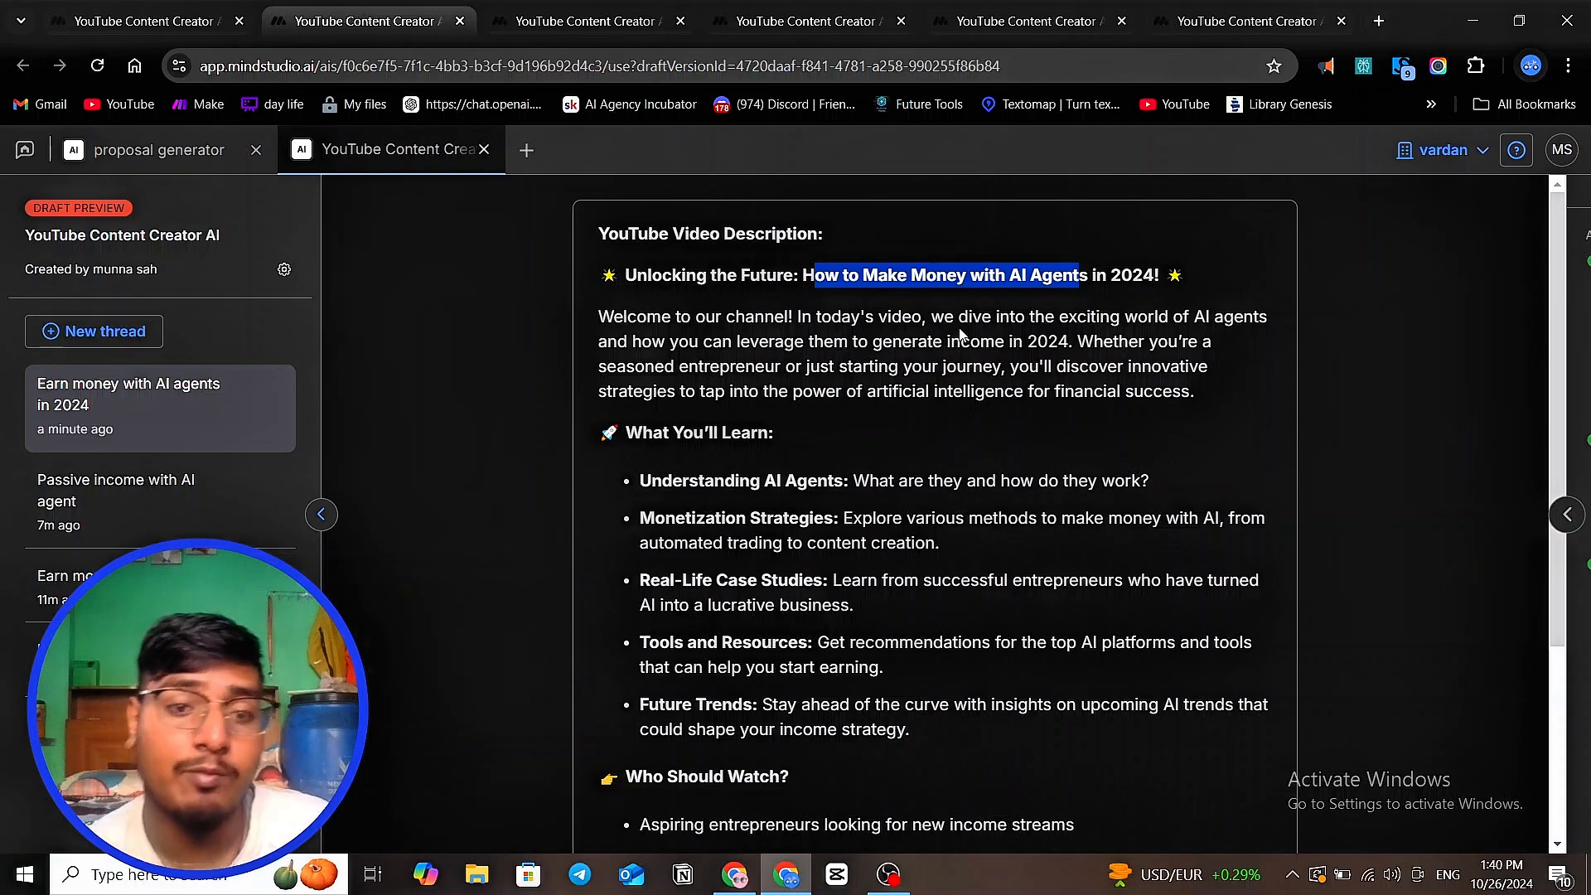
{"action": "scroll", "coordinate": [926, 400], "scroll_direction": "down", "scroll_amount": 2}
{"action": "scroll", "coordinate": [953, 464], "scroll_direction": "up", "scroll_amount": 3}
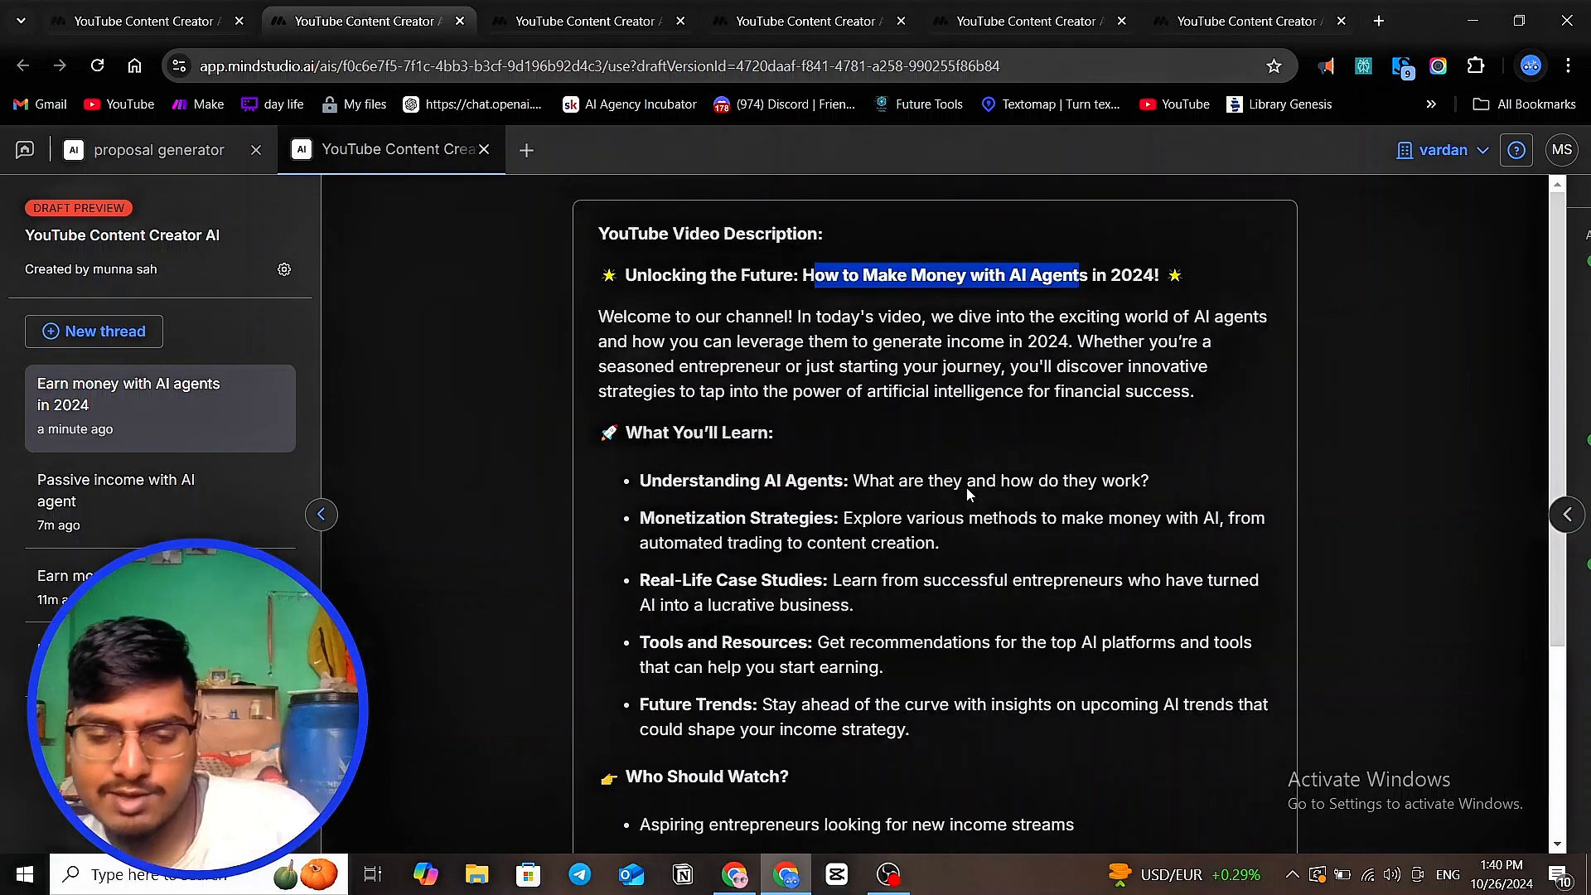
{"action": "scroll", "coordinate": [966, 487], "scroll_direction": "down", "scroll_amount": 3}
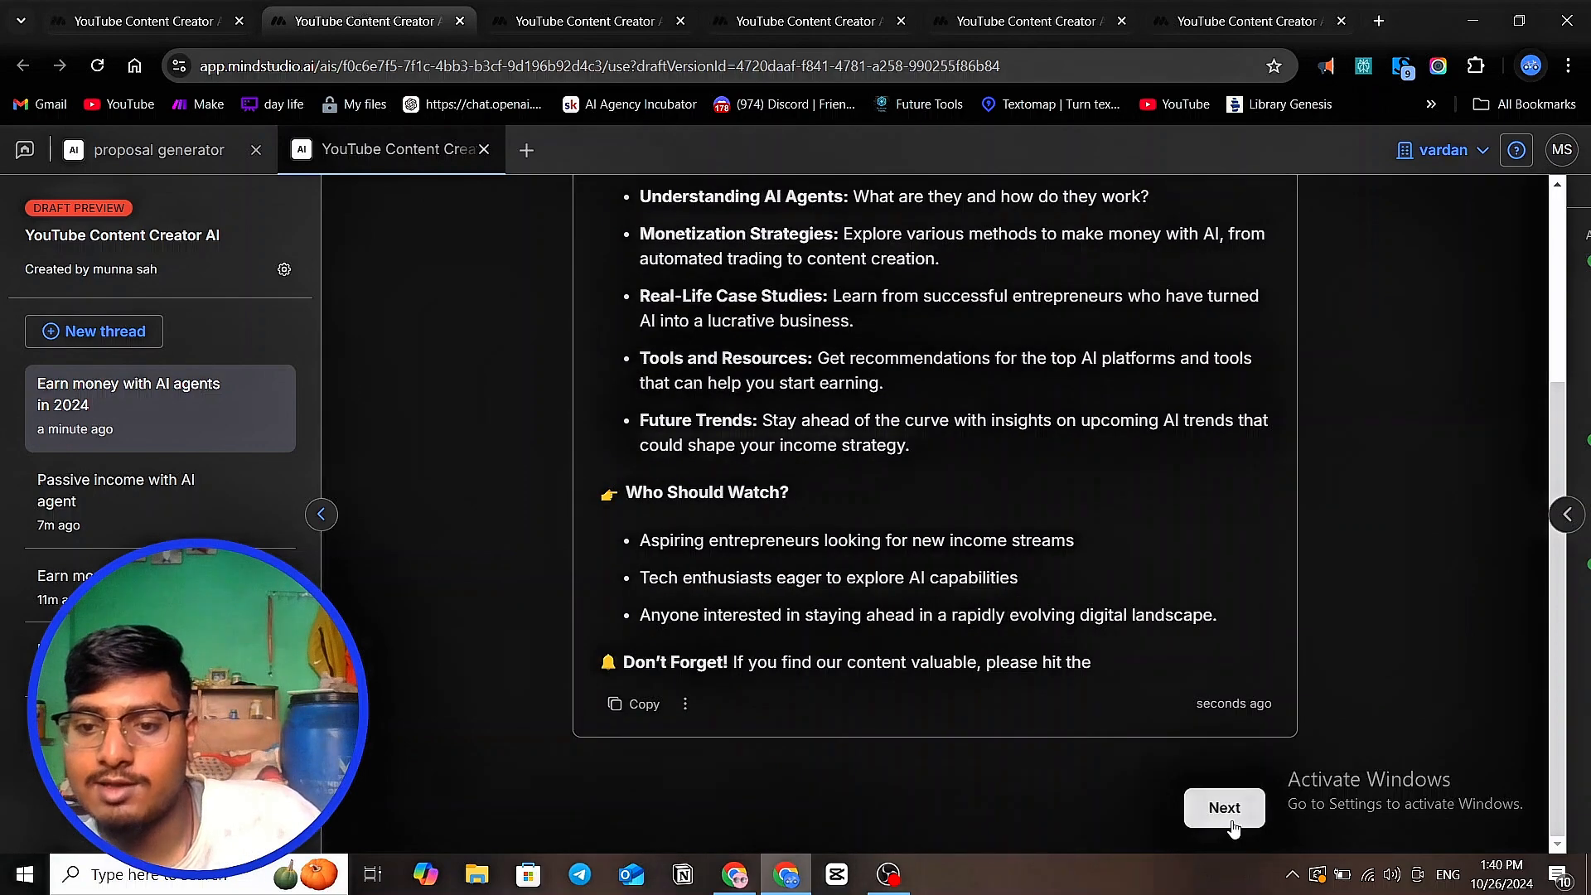
{"action": "left_click", "coordinate": [1231, 820]}
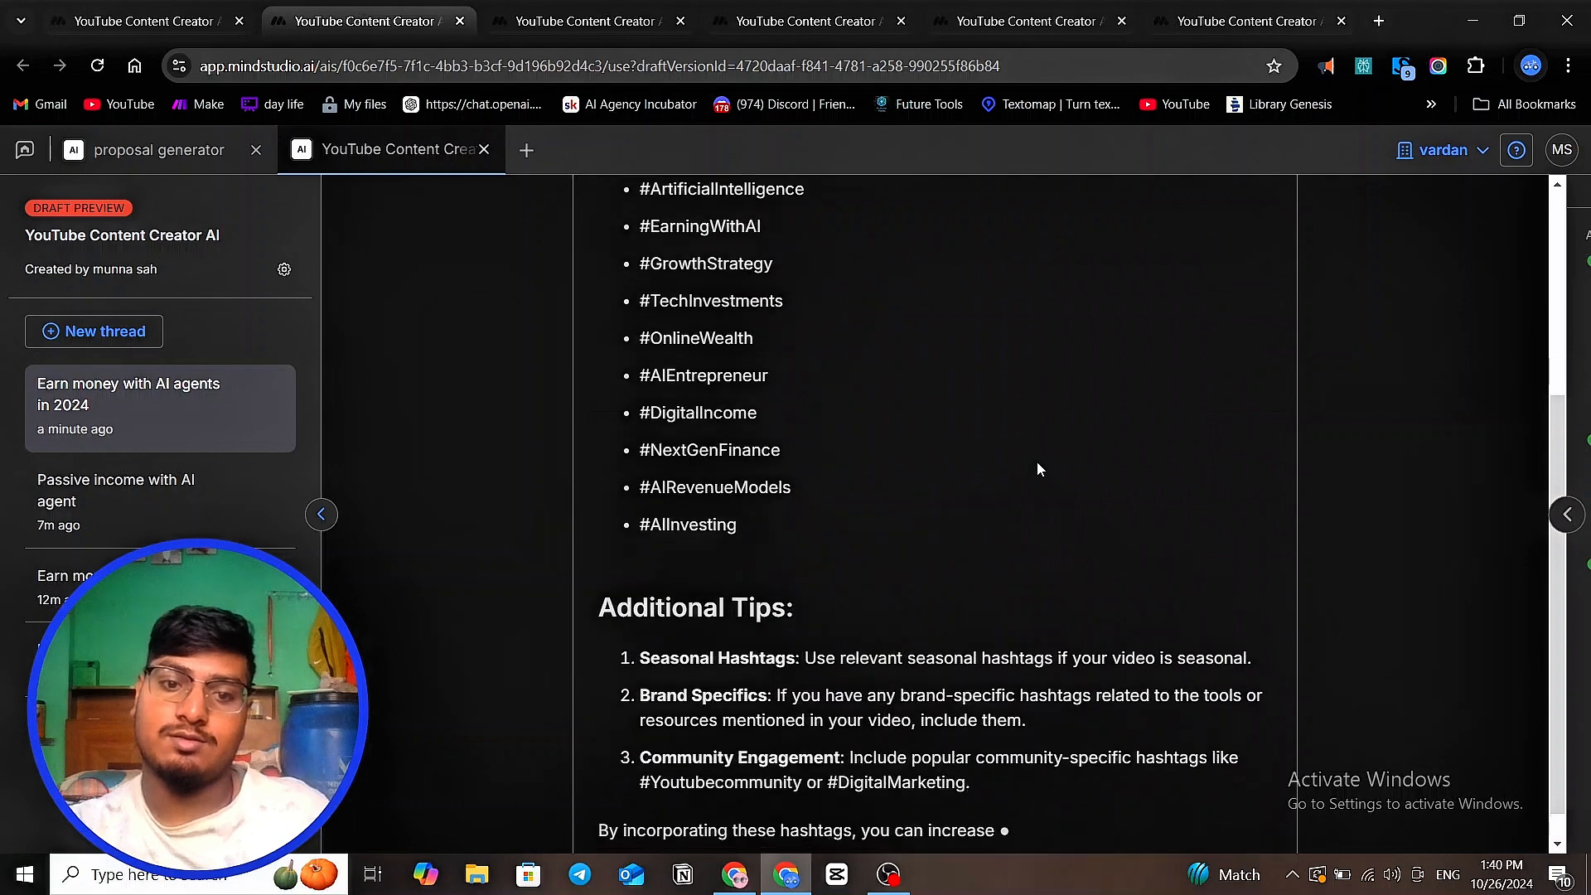
- Review the generated list of trending hashtags for the video, checking individual tags such as #AIEntrepreneur, #NextGenFinance and #TechInvestments
{"action": "scroll", "coordinate": [923, 489], "scroll_direction": "up", "scroll_amount": 5}
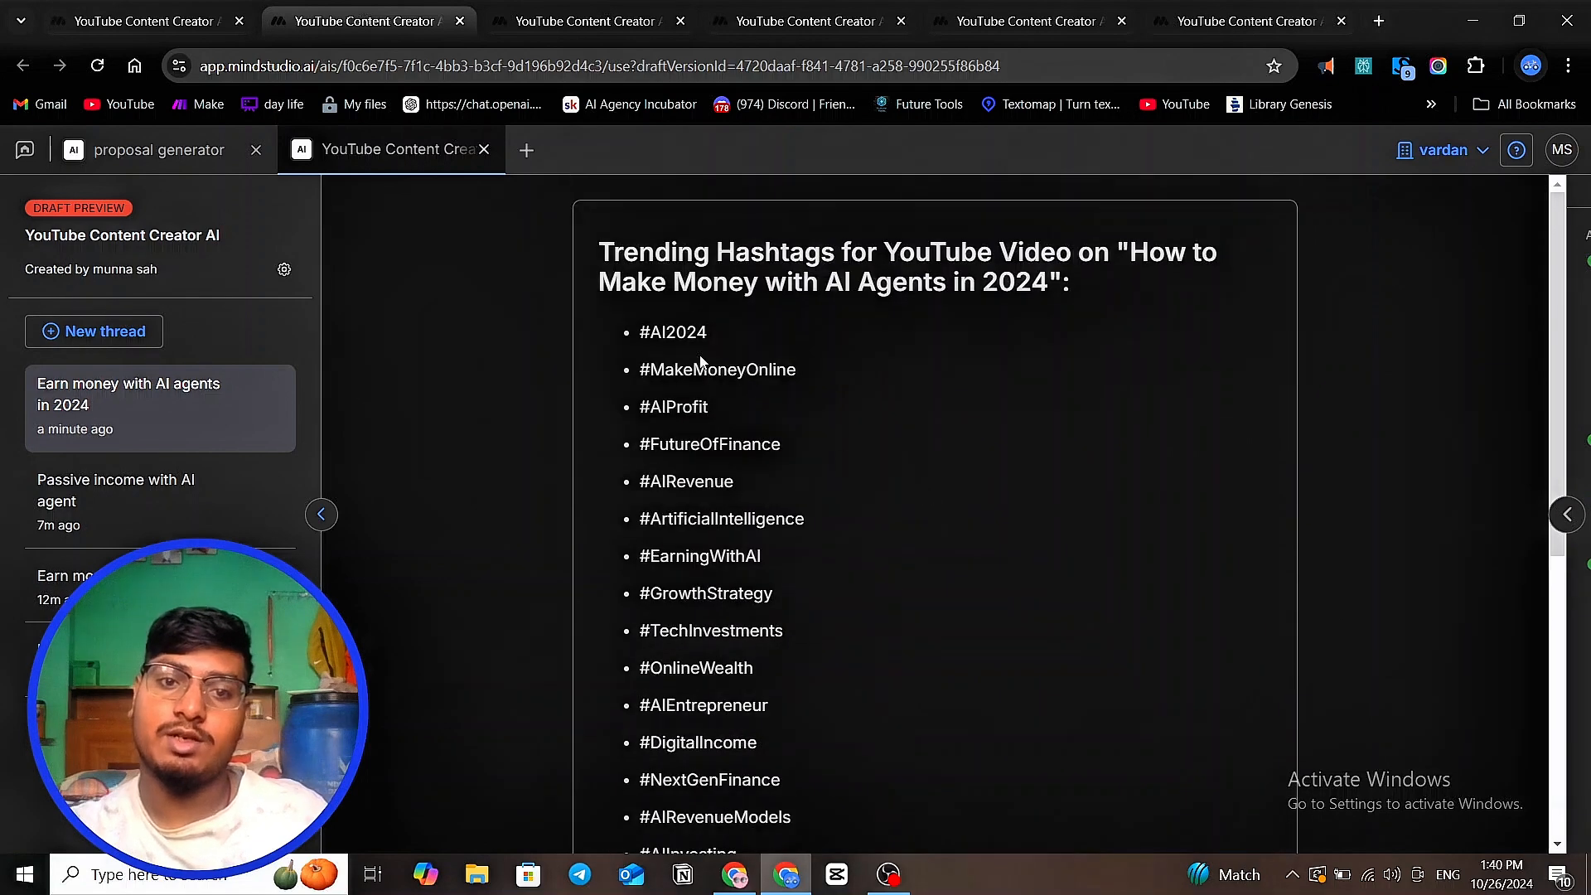
{"action": "left_click_drag", "start_coordinate": [636, 330], "coordinate": [764, 569]}
{"action": "left_click", "coordinate": [754, 549]}
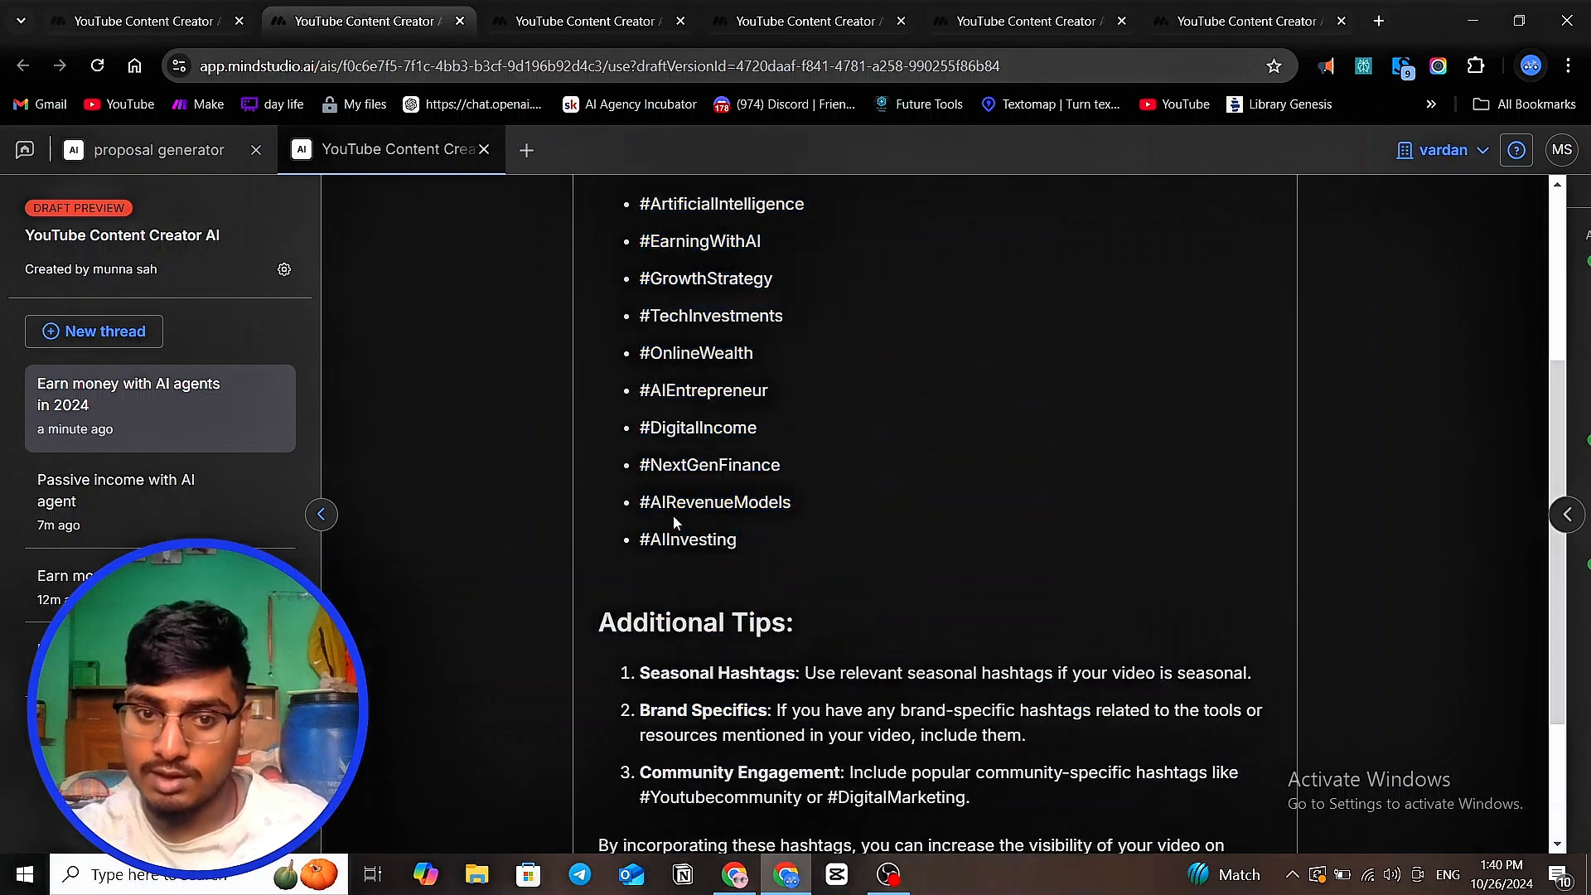
{"action": "left_click_drag", "start_coordinate": [640, 502], "coordinate": [771, 506]}
{"action": "left_click_drag", "start_coordinate": [634, 468], "coordinate": [779, 474]}
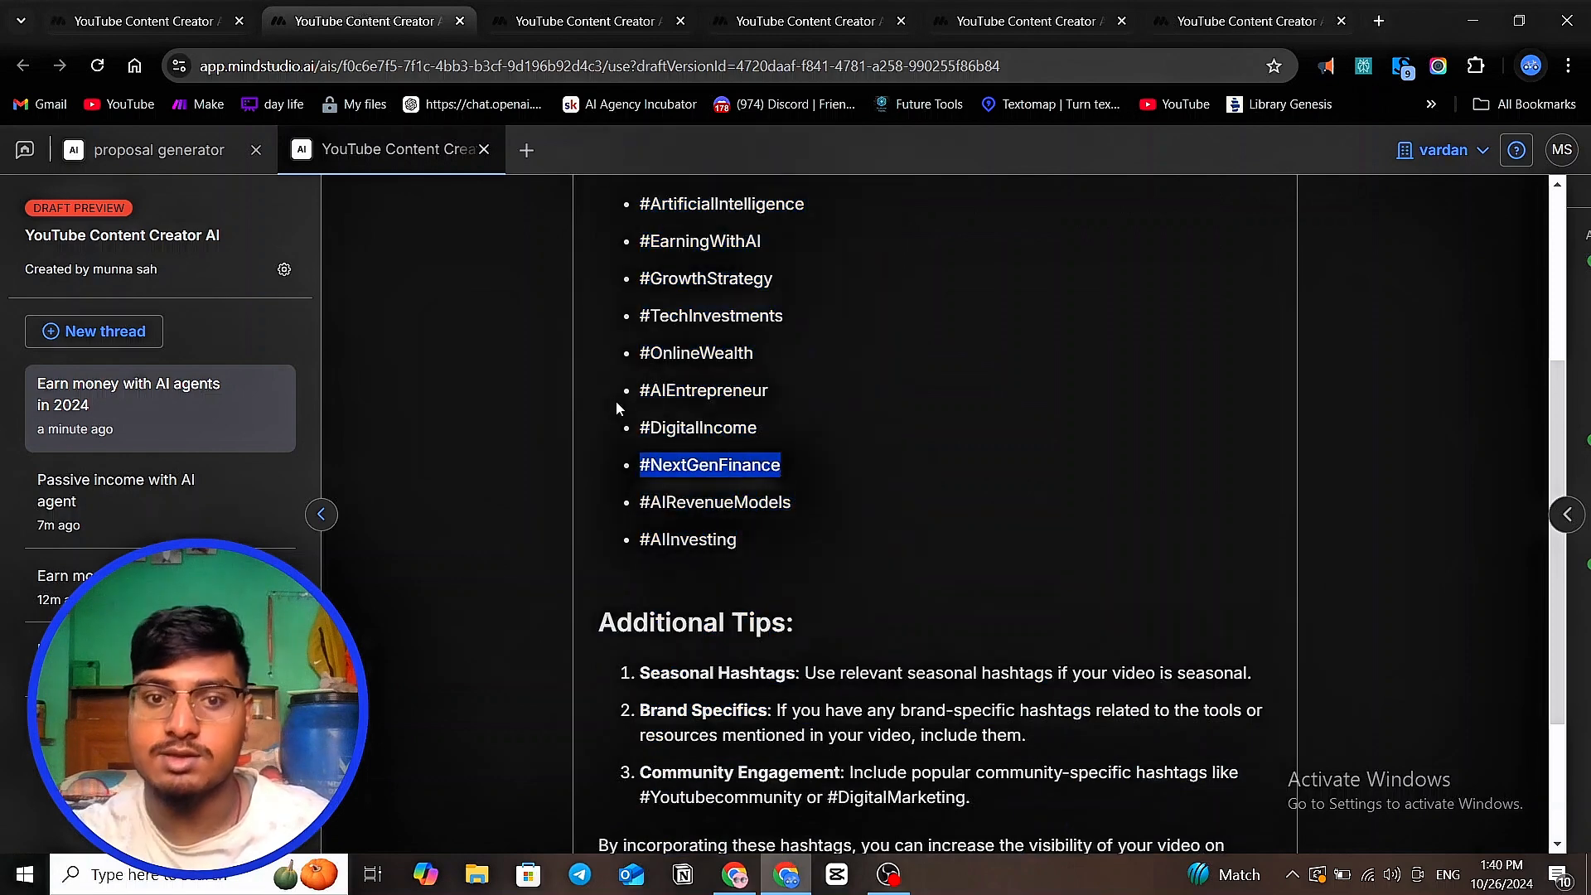
{"action": "left_click_drag", "start_coordinate": [636, 390], "coordinate": [769, 396]}
{"action": "scroll", "coordinate": [610, 568], "scroll_direction": "up", "scroll_amount": 3}
{"action": "left_click_drag", "start_coordinate": [638, 565], "coordinate": [732, 565]}
{"action": "left_click_drag", "start_coordinate": [659, 526], "coordinate": [782, 528]}
{"action": "scroll", "coordinate": [943, 496], "scroll_direction": "up", "scroll_amount": 1}
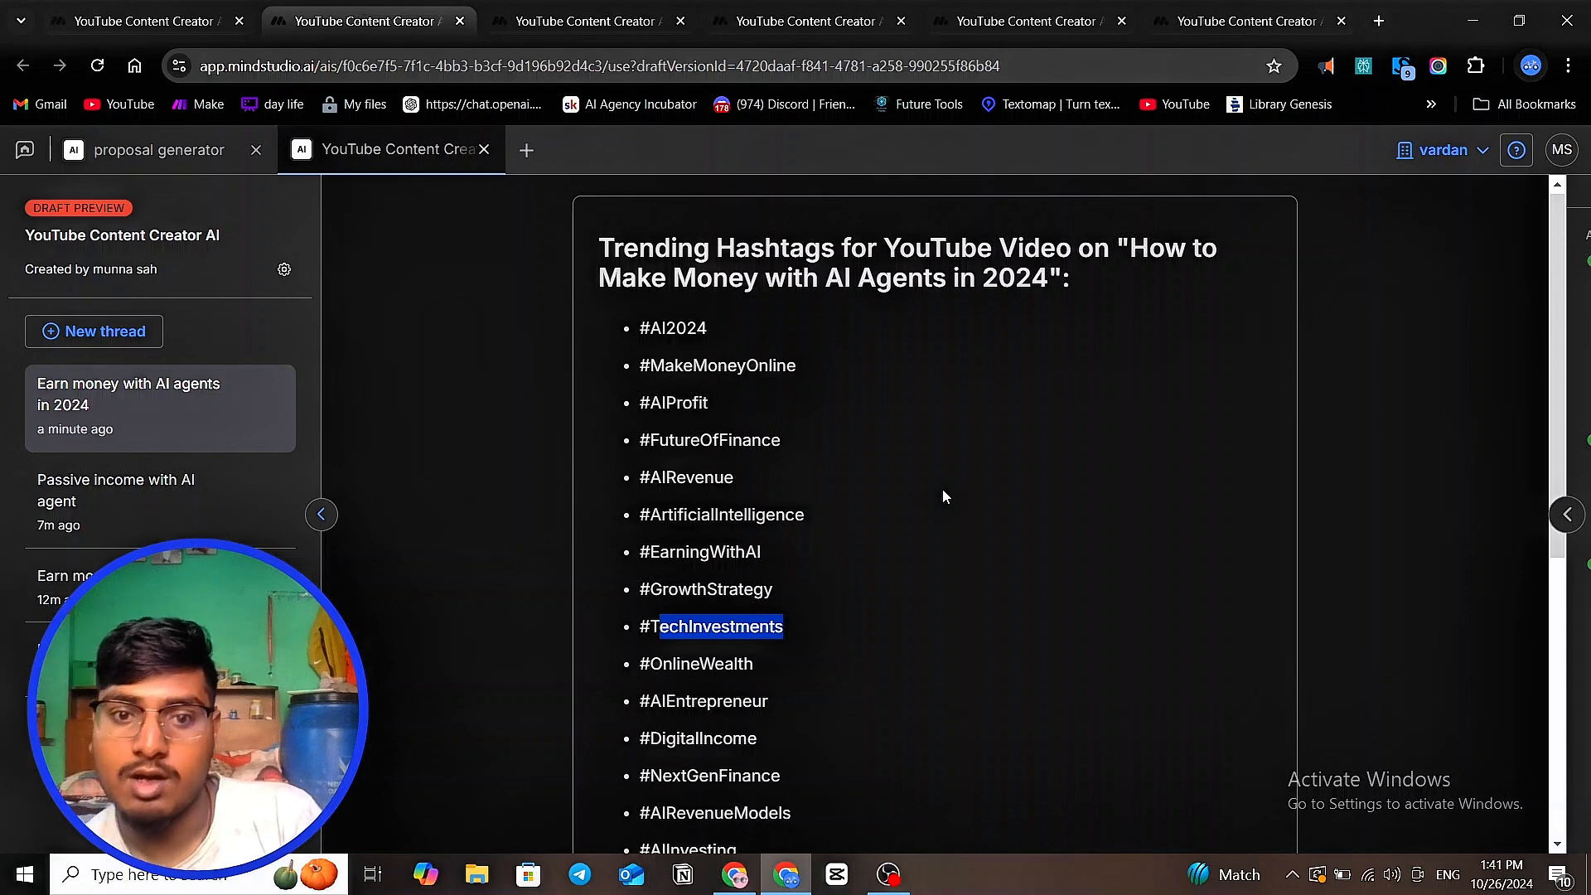
- Return to the workflow editor and check the prompts of the title and discription blocks
{"action": "left_click", "coordinate": [142, 10]}
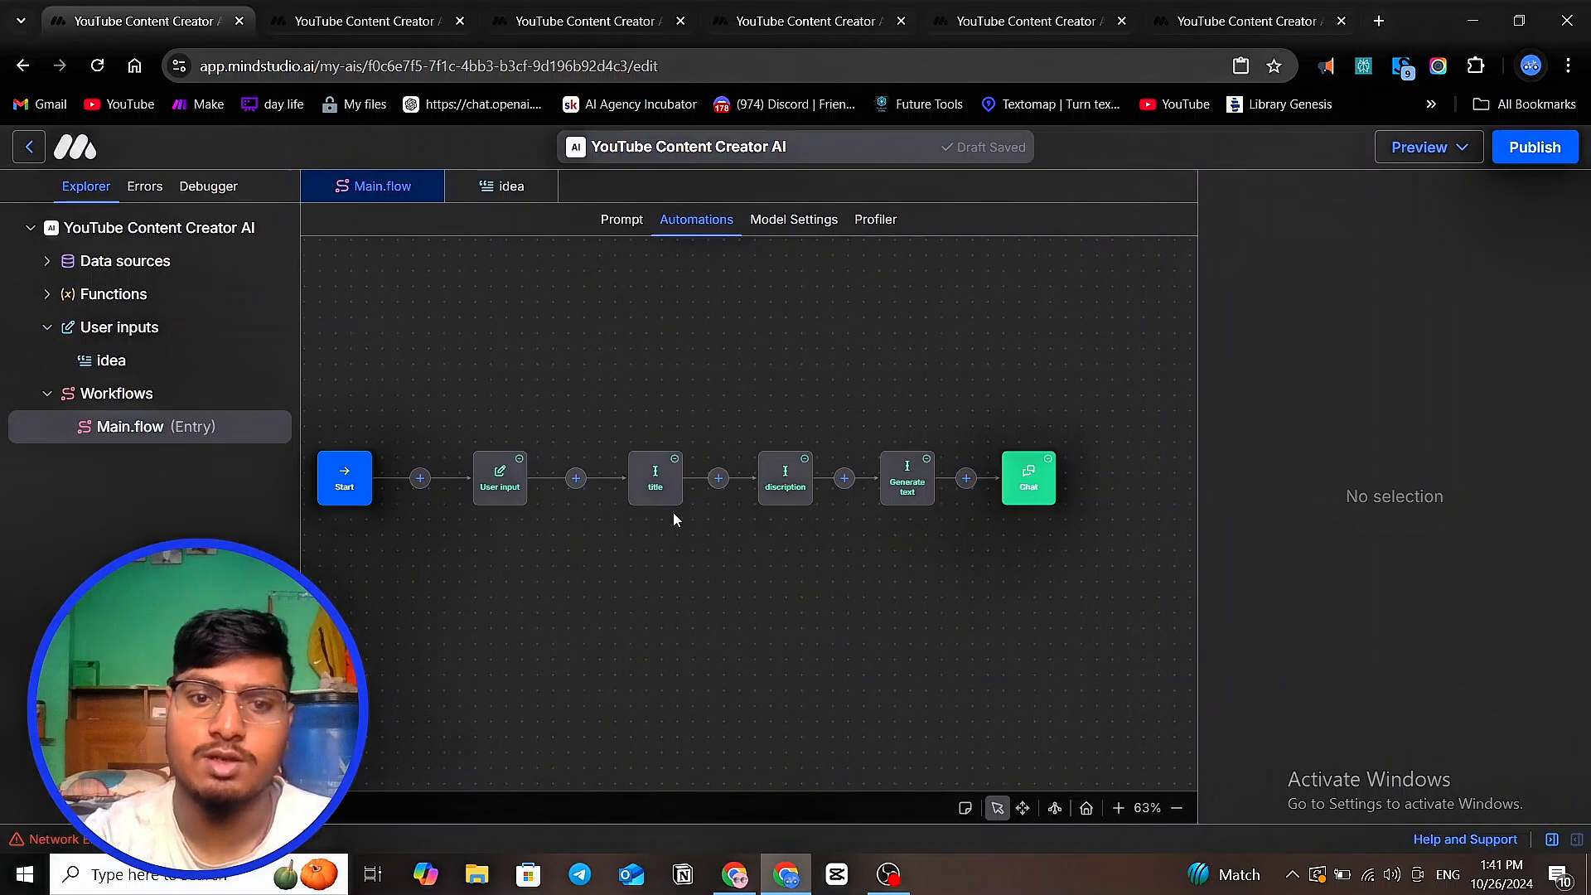
{"action": "left_click", "coordinate": [652, 474]}
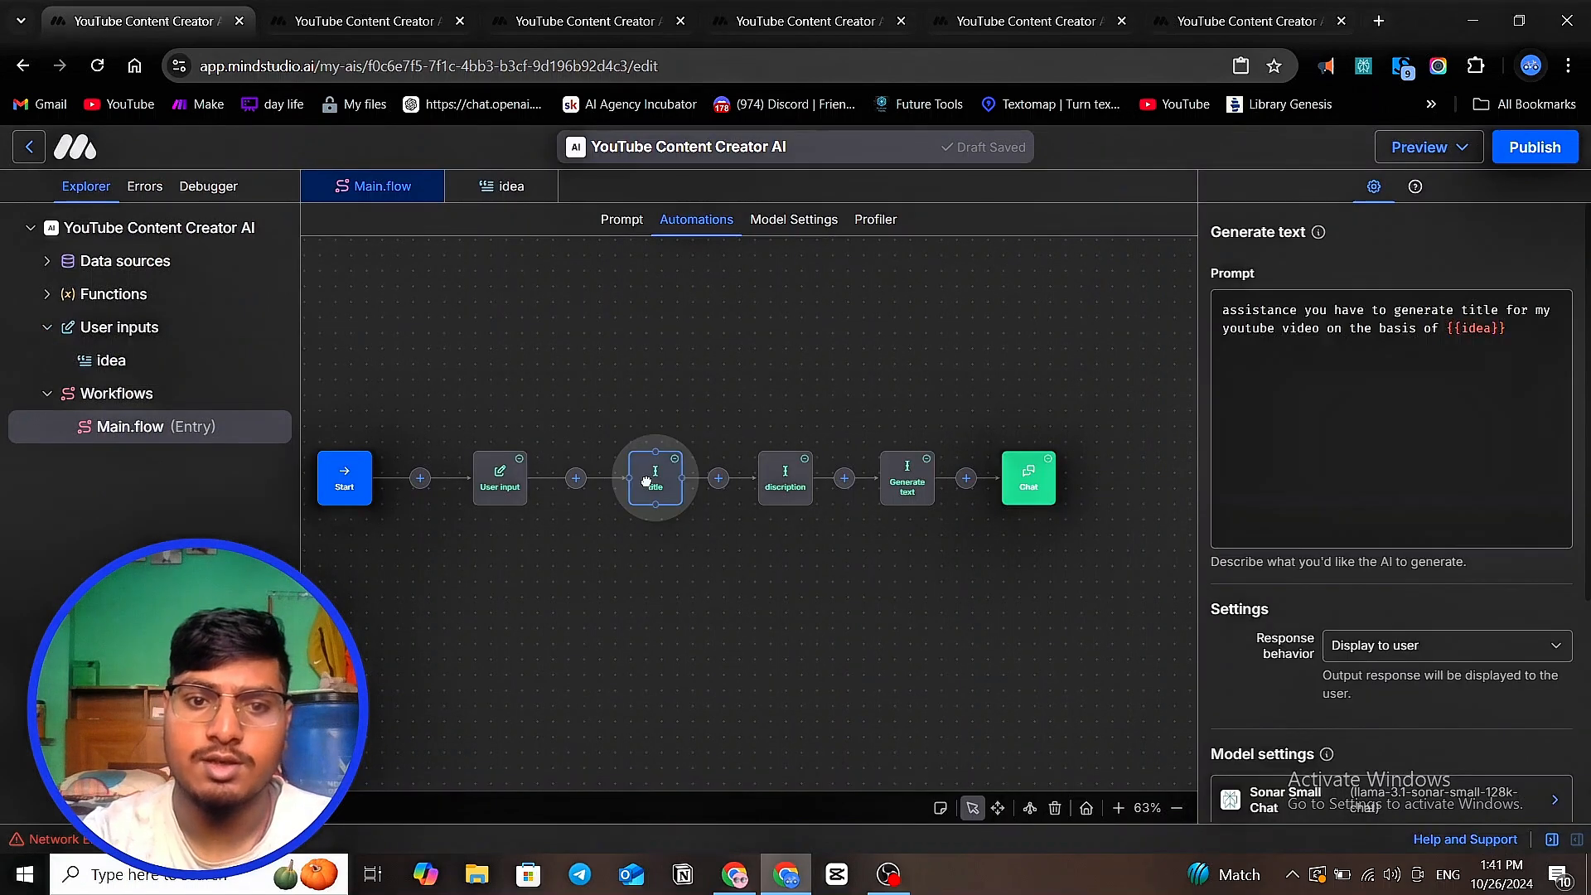
{"action": "left_click", "coordinate": [784, 479]}
- Change the word "mostinf" to "mosting" in the prompt of the Generate text block that produces the hashtags
{"action": "left_click", "coordinate": [900, 478]}
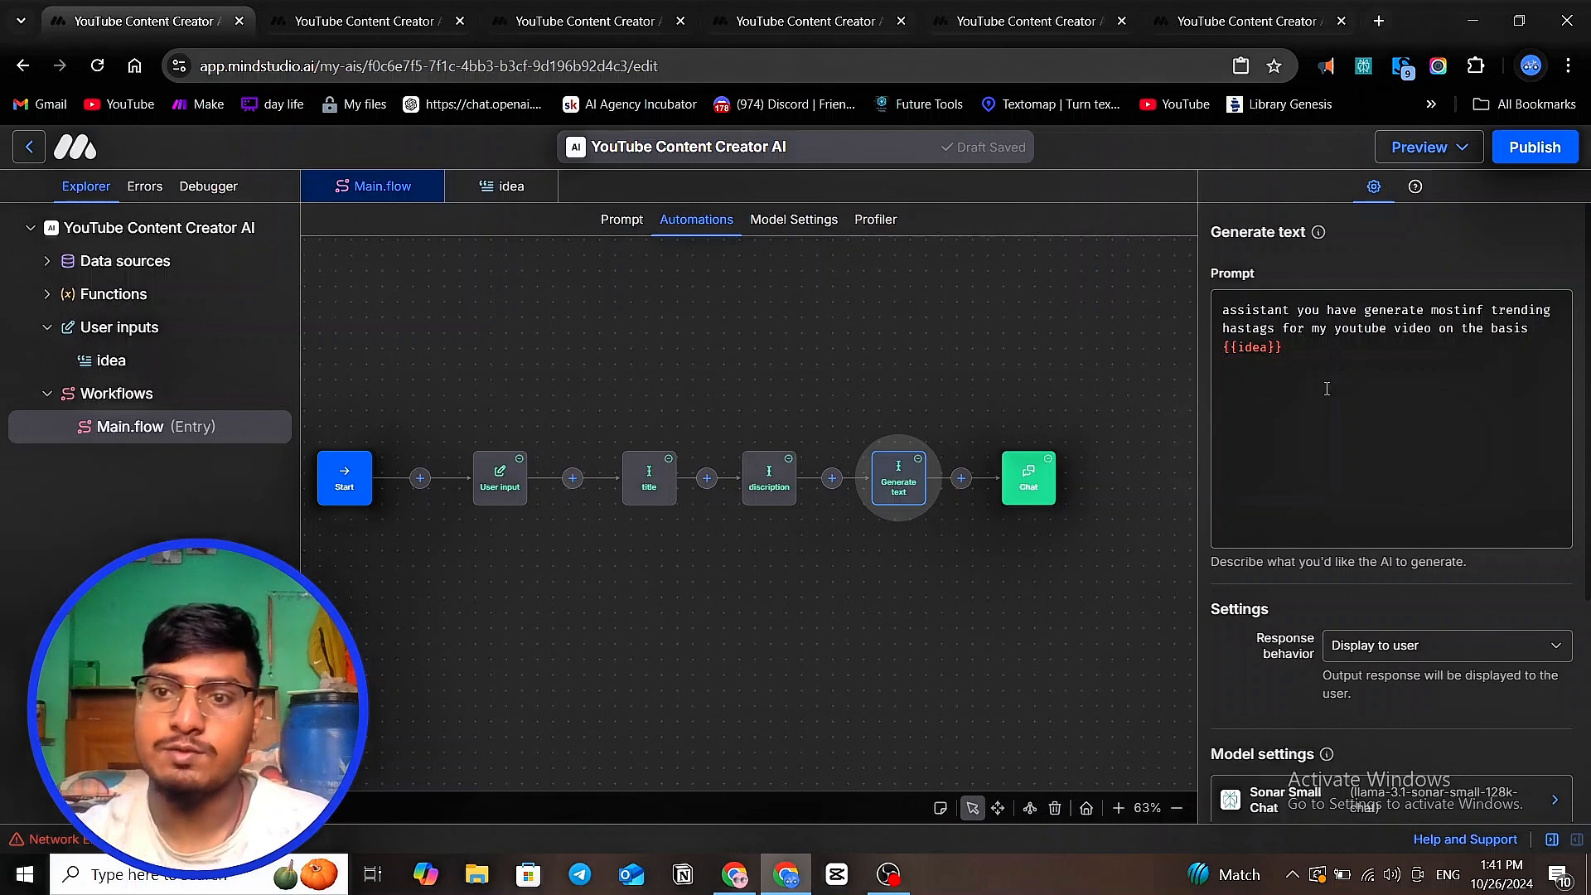
{"action": "left_click", "coordinate": [1350, 358]}
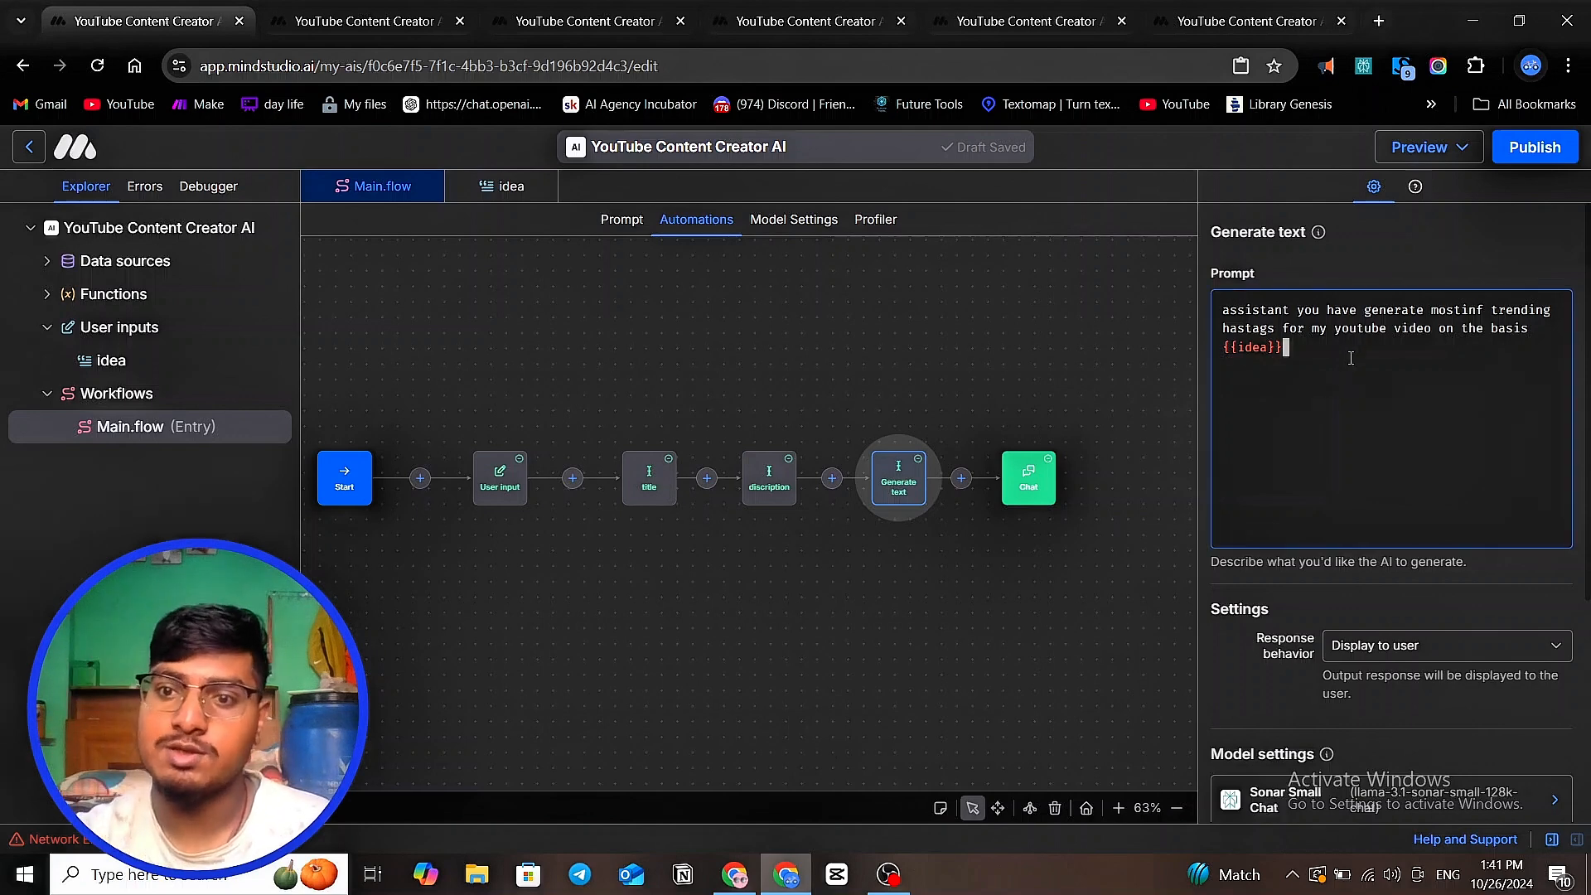
{"action": "double_click", "coordinate": [1485, 309]}
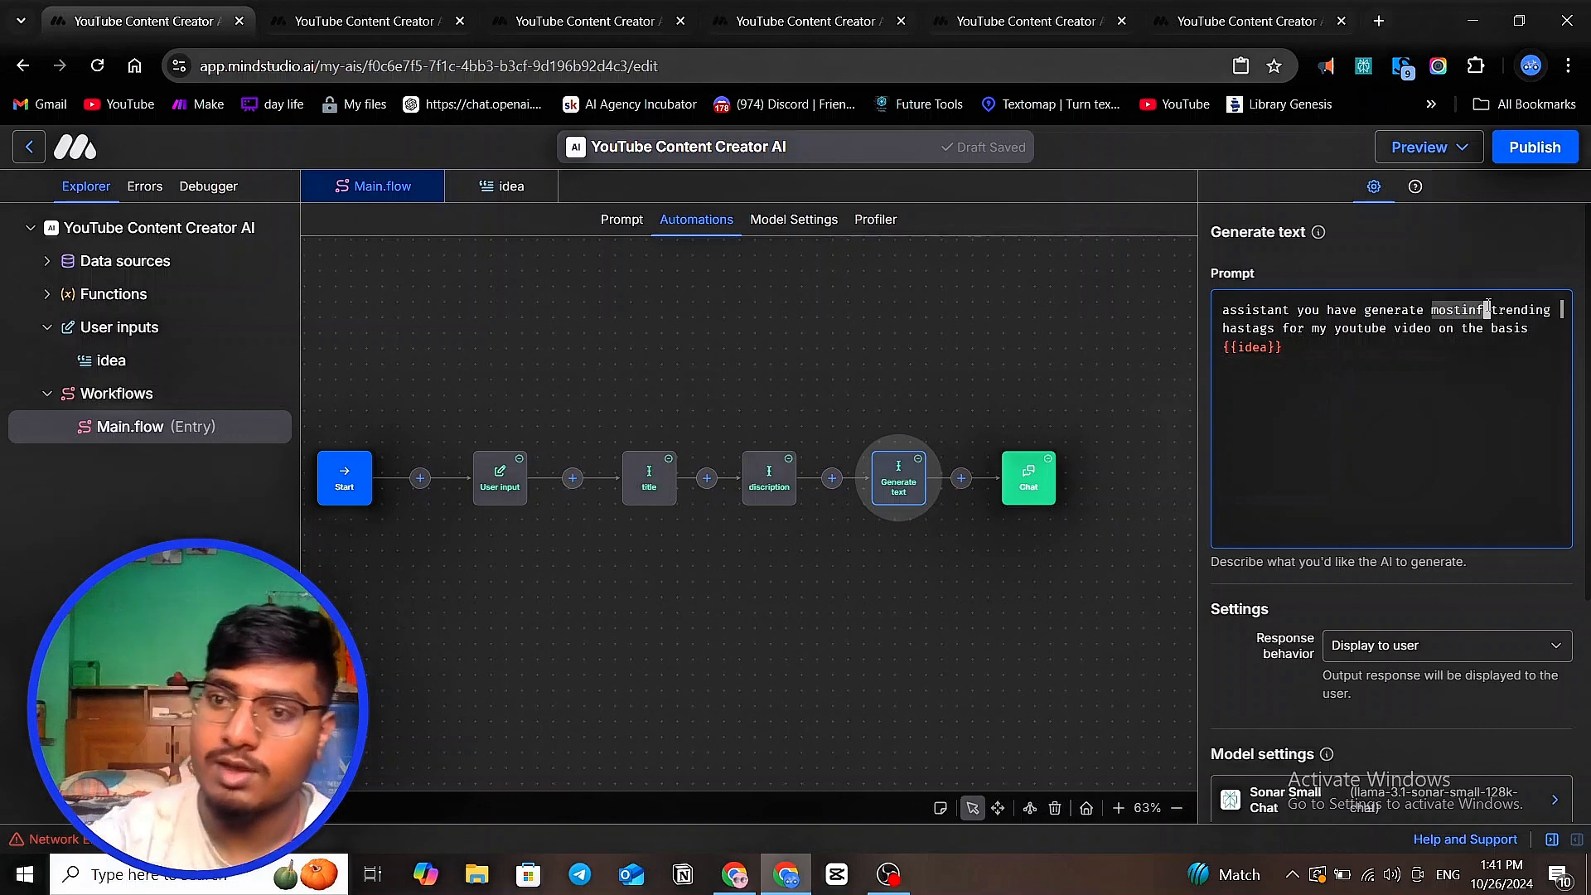
{"action": "left_click", "coordinate": [1485, 309]}
{"action": "key", "text": "BackSpace"}
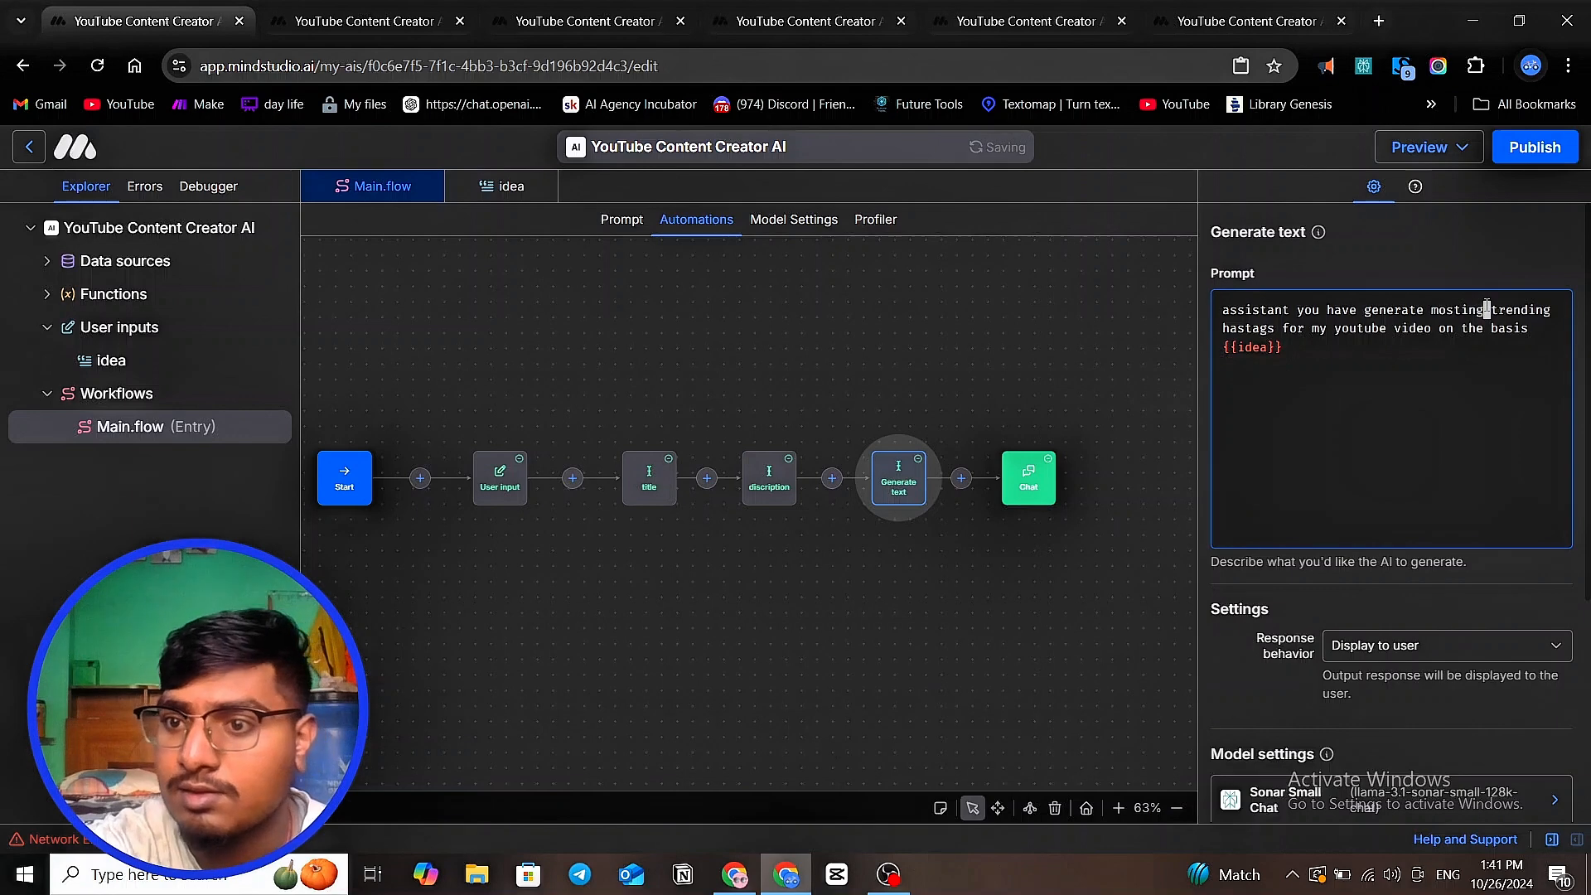
{"action": "type", "text": "g"}
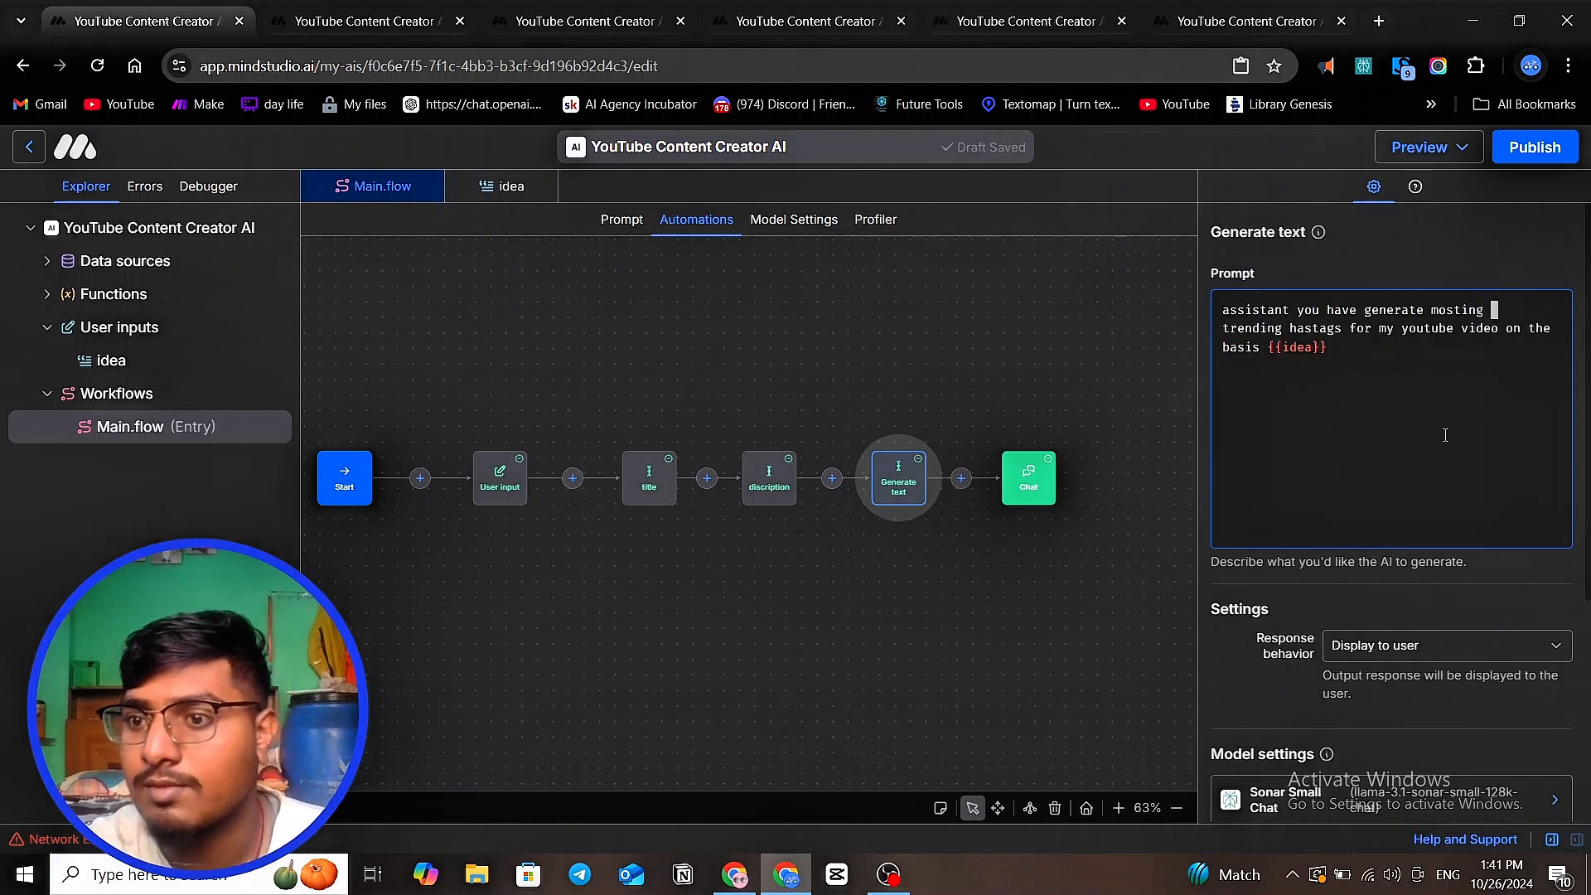
{"action": "left_click", "coordinate": [1438, 451]}
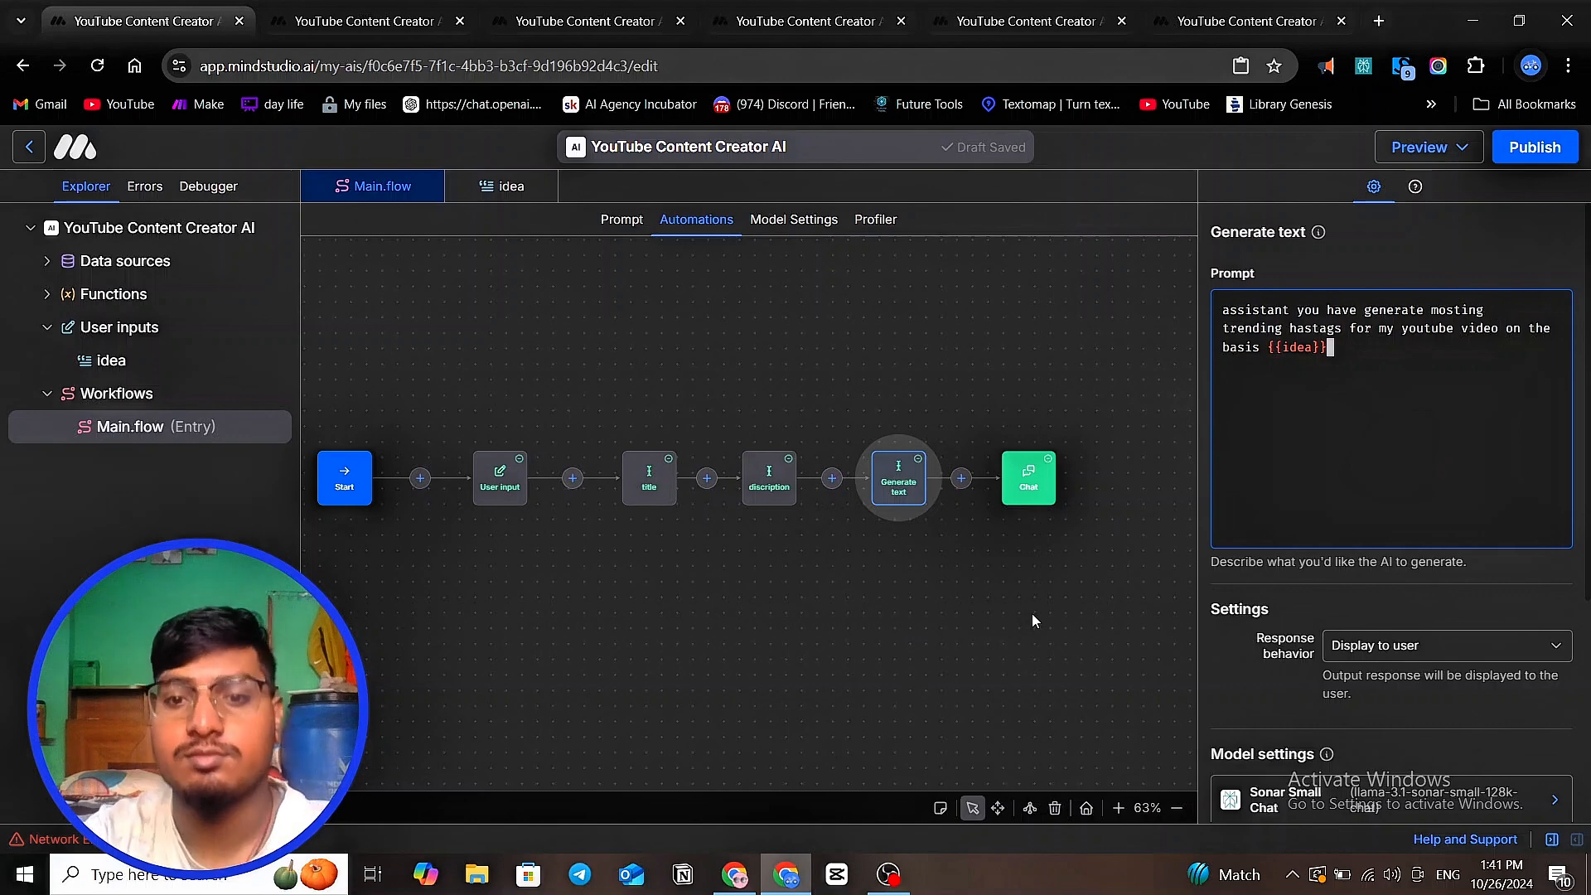
- Widen the gap between the hashtag block and the Chat block, and insert a new Generate text block there
{"action": "scroll", "coordinate": [1031, 615], "scroll_direction": "up", "scroll_amount": 4}
{"action": "scroll", "coordinate": [1025, 618], "scroll_direction": "down", "scroll_amount": 4}
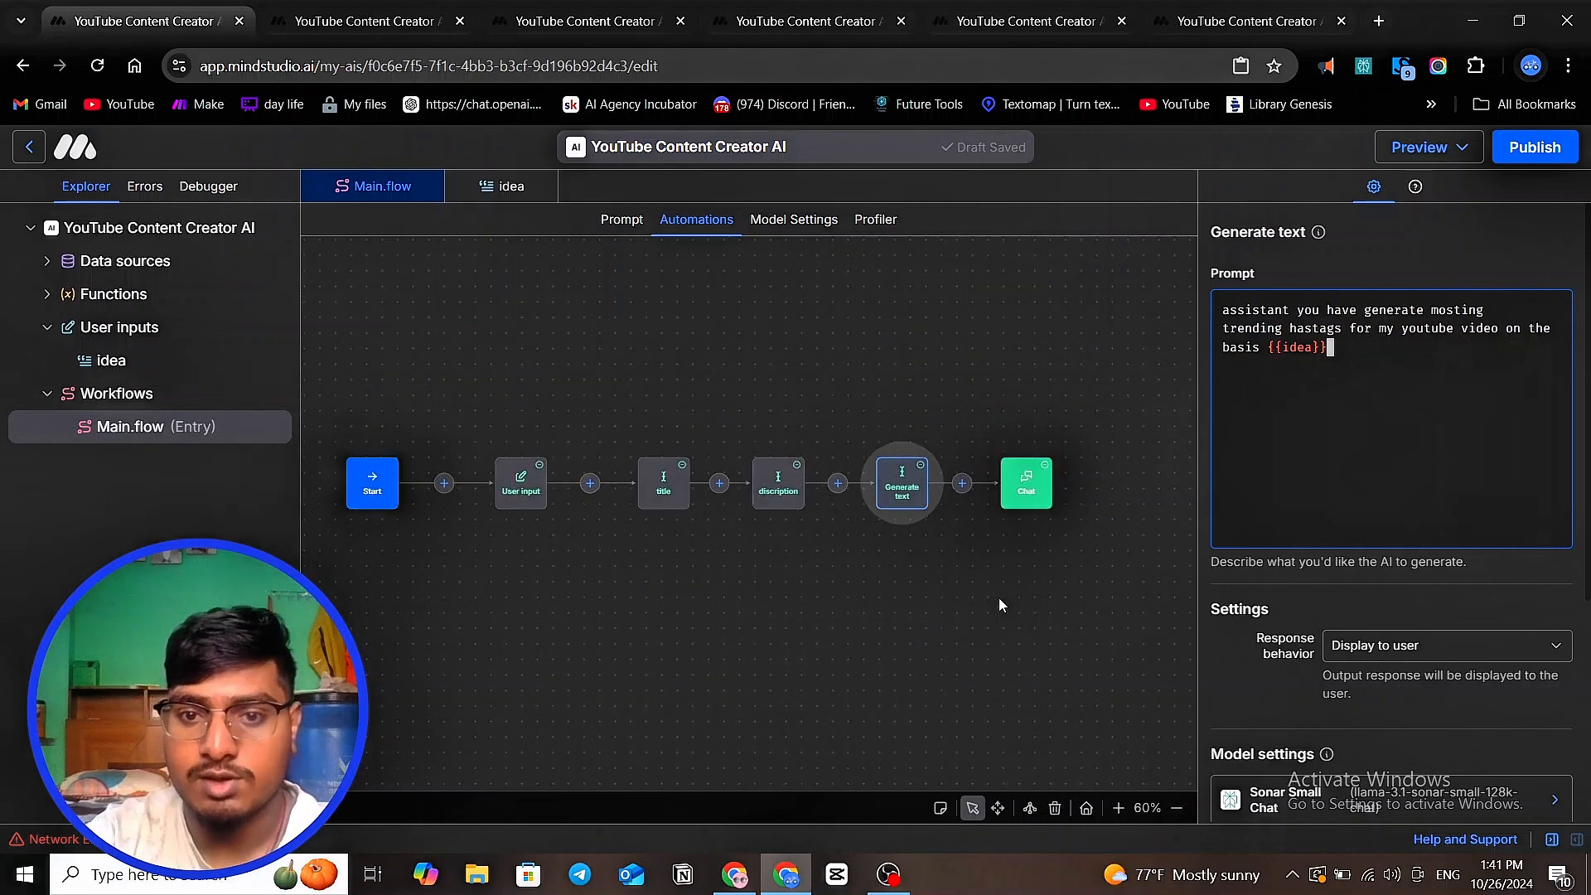
{"action": "left_click", "coordinate": [998, 601]}
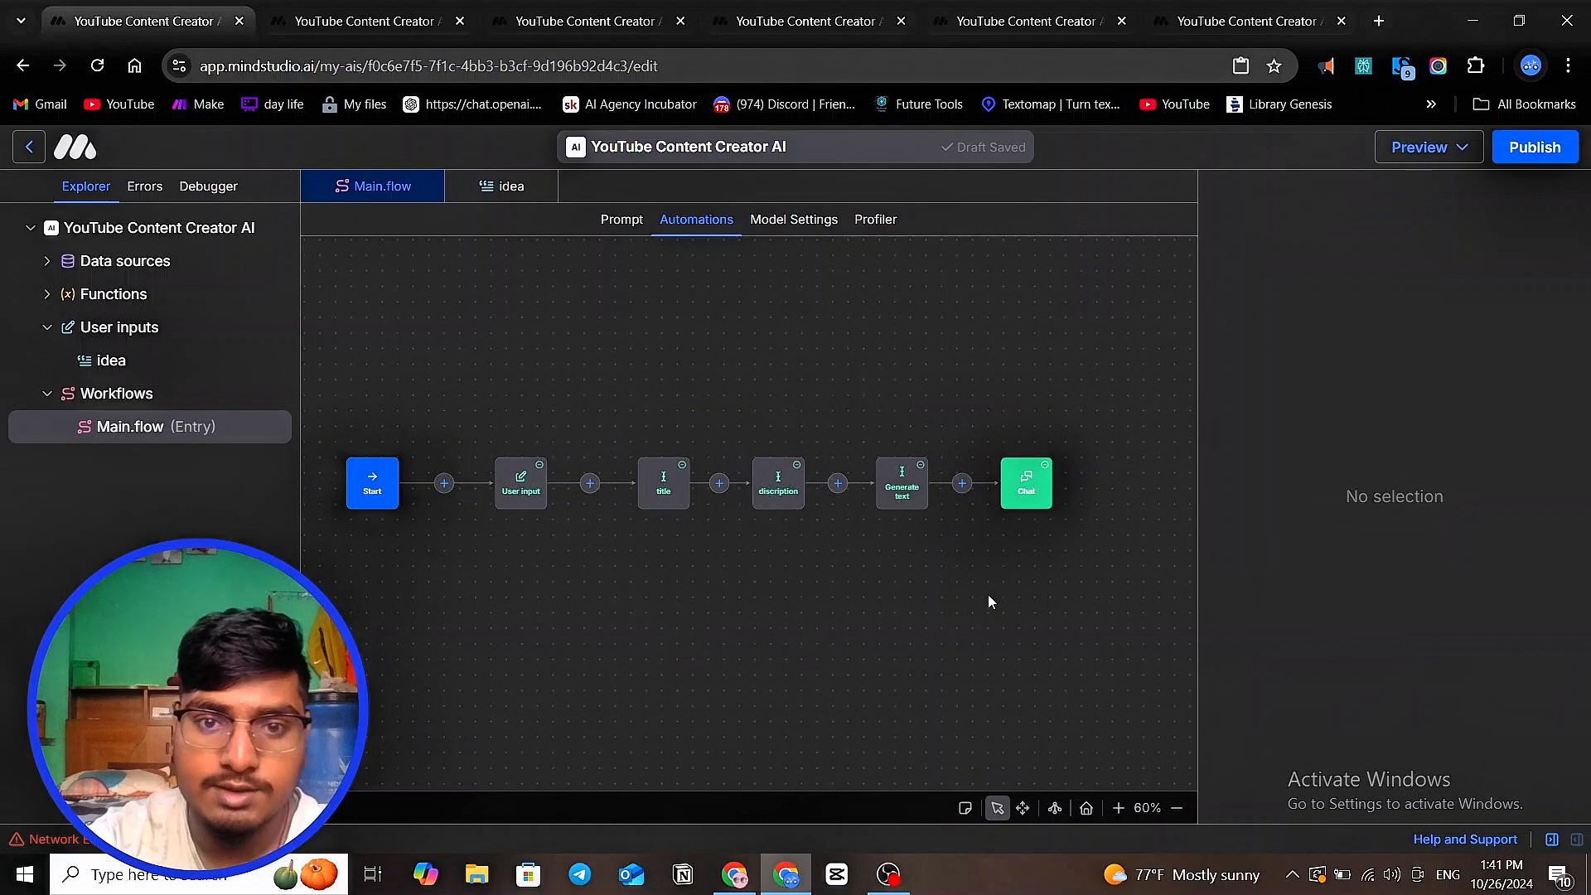
{"action": "left_click", "coordinate": [883, 485]}
{"action": "left_click_drag", "start_coordinate": [883, 485], "coordinate": [878, 484]}
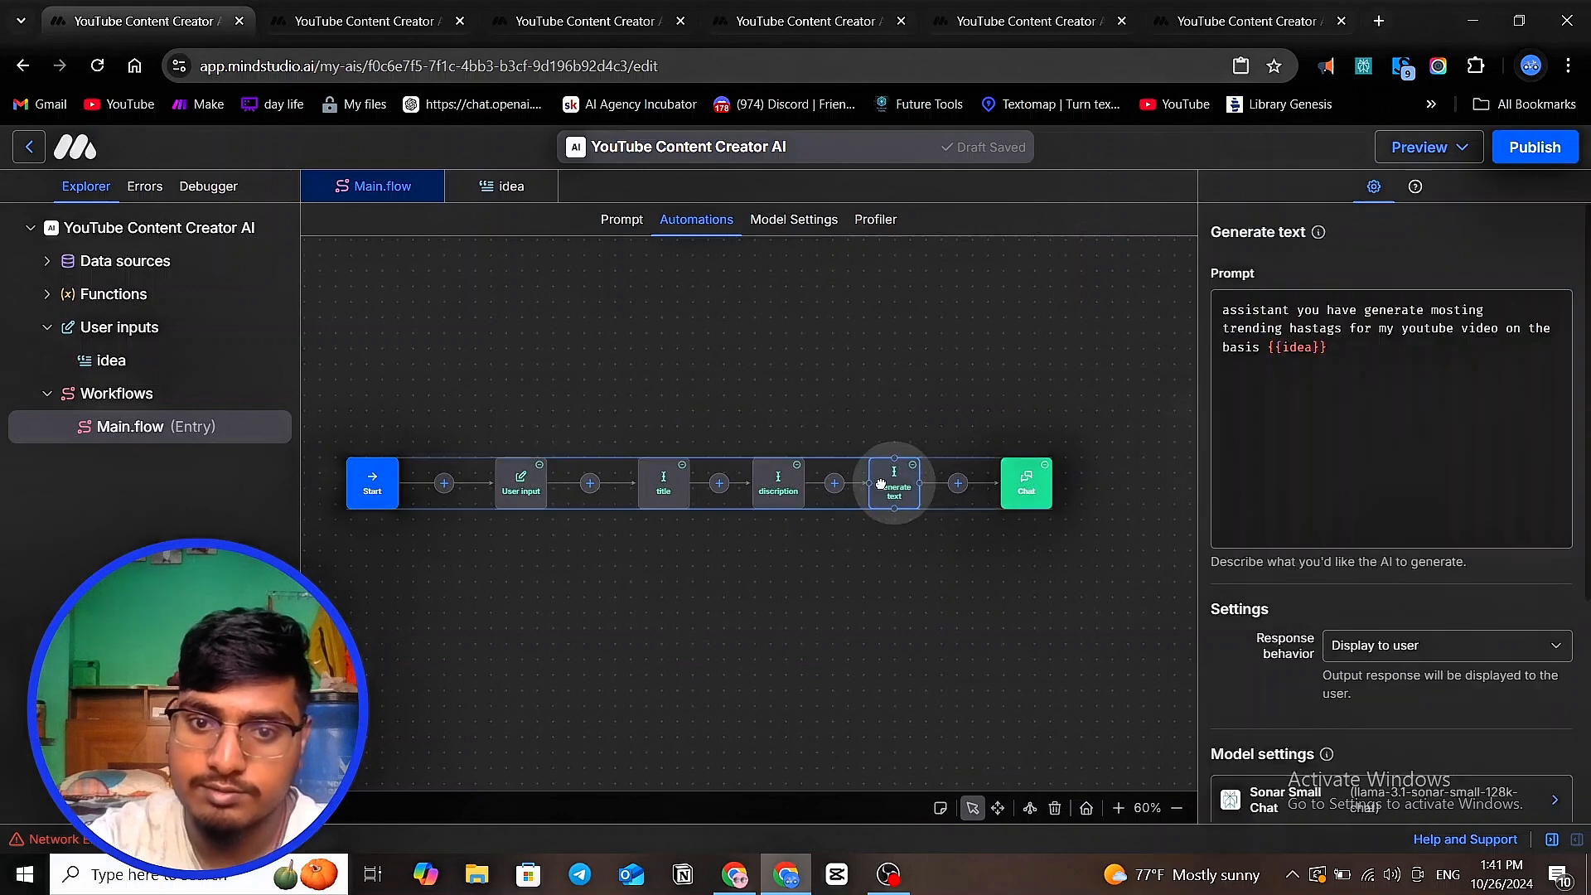
{"action": "left_click", "coordinate": [770, 492]}
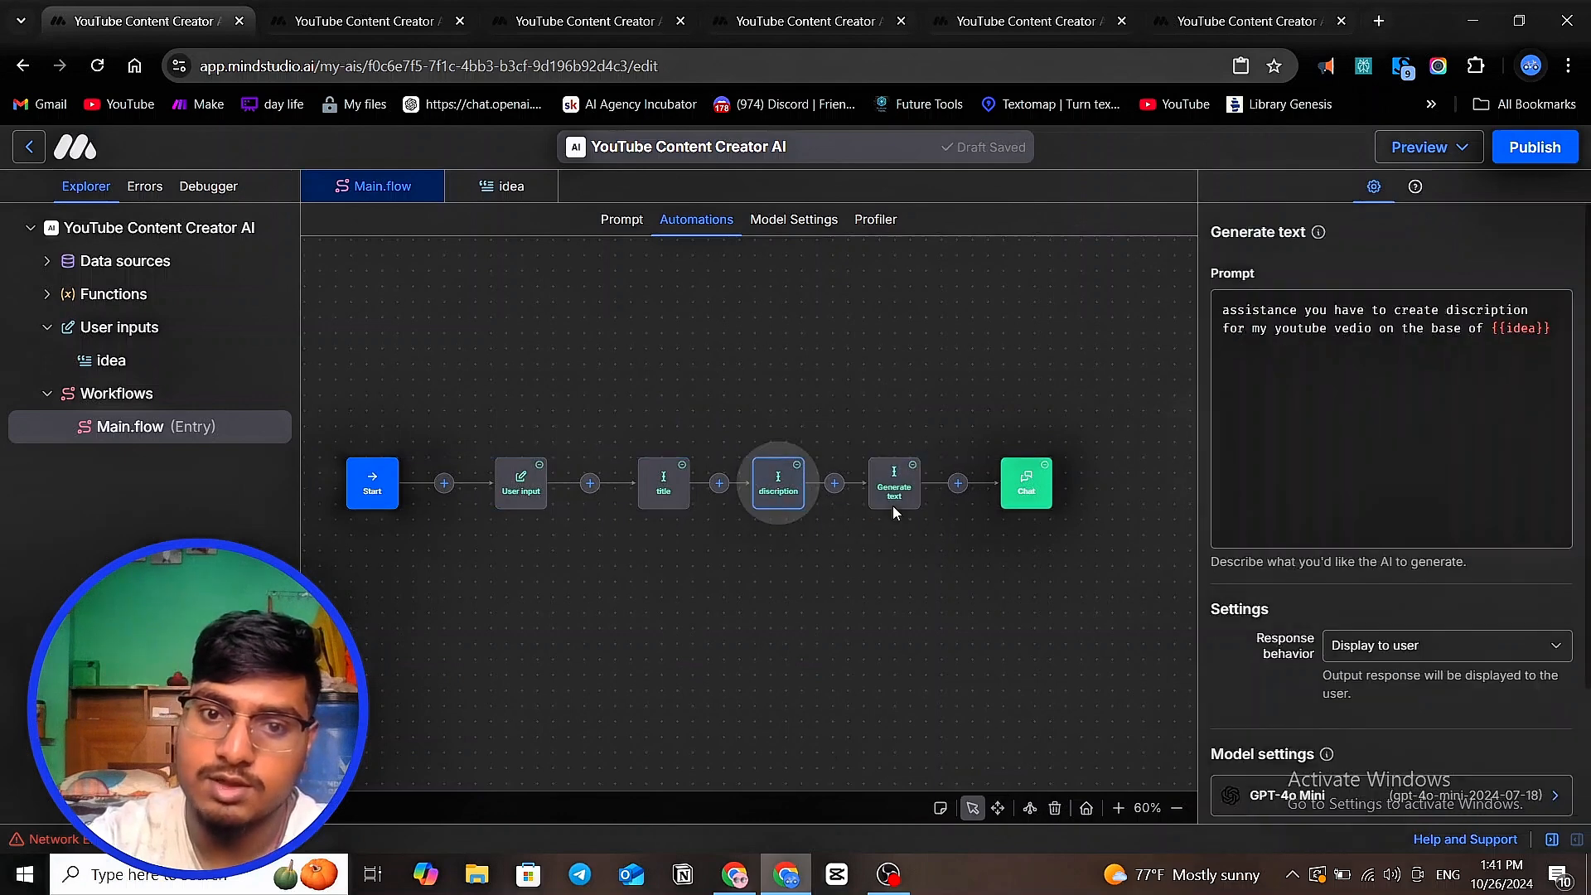
{"action": "left_click", "coordinate": [1059, 497]}
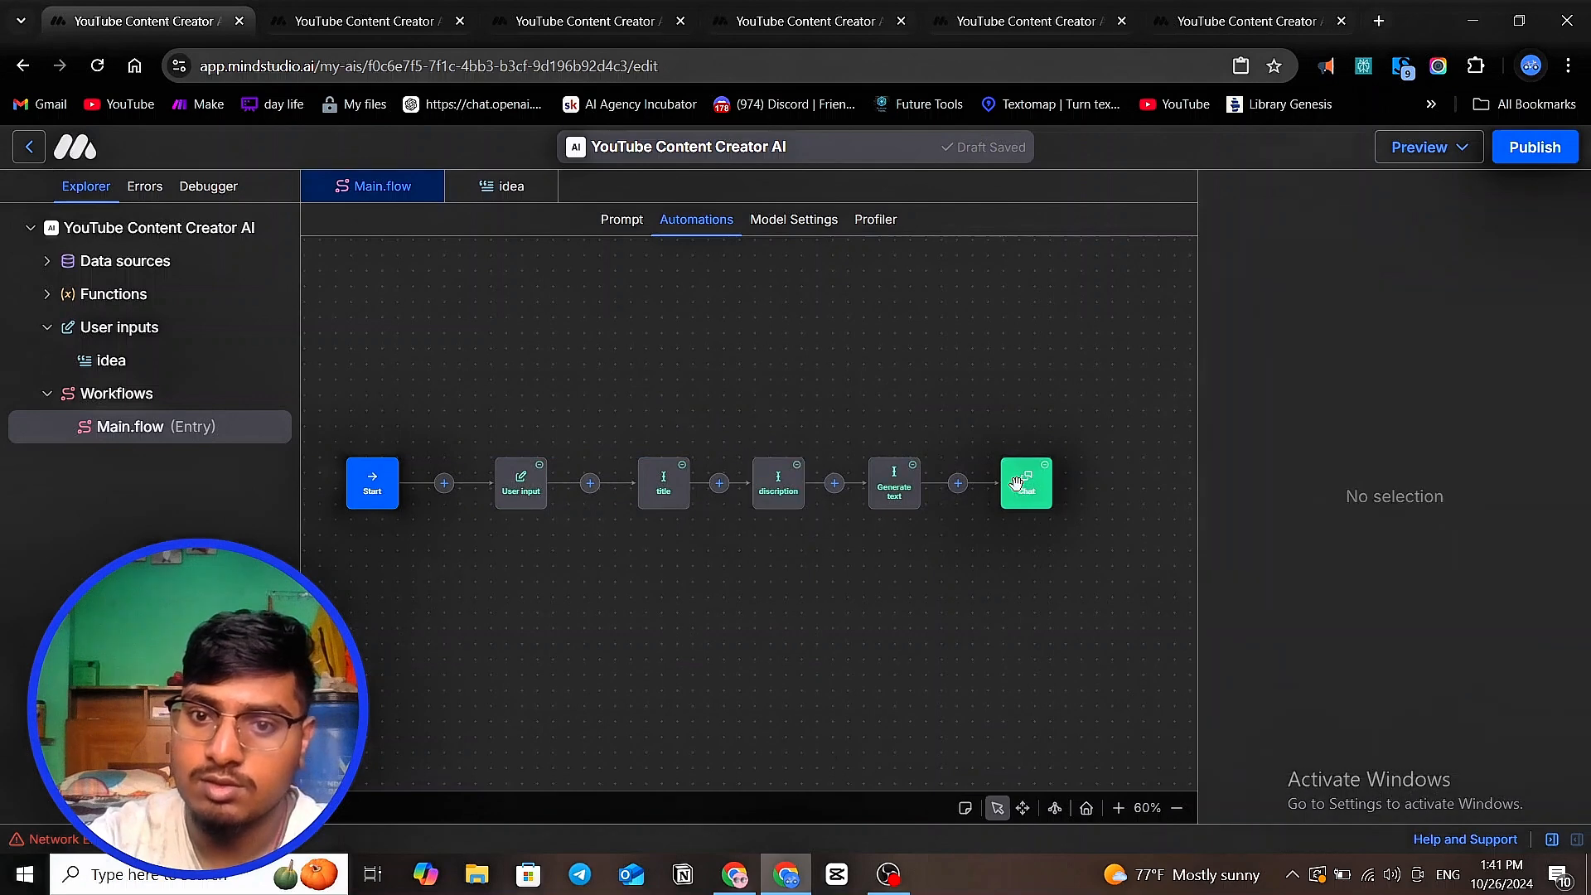
{"action": "left_click_drag", "start_coordinate": [1031, 489], "coordinate": [1062, 489]}
{"action": "scroll", "coordinate": [1075, 603], "scroll_direction": "up", "scroll_amount": 5}
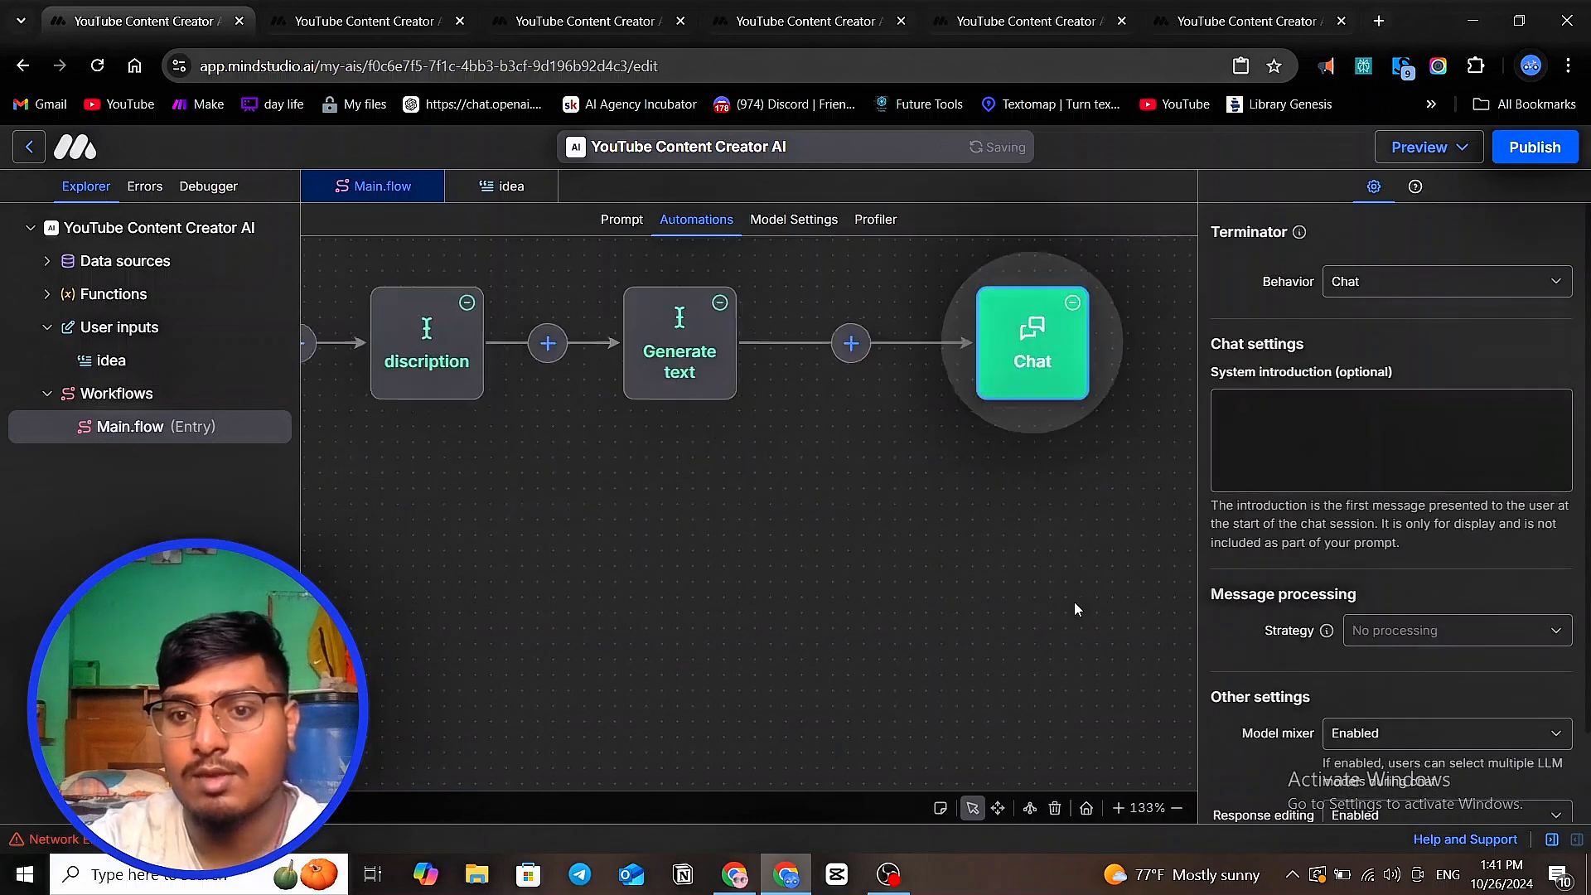
{"action": "left_click", "coordinate": [827, 318]}
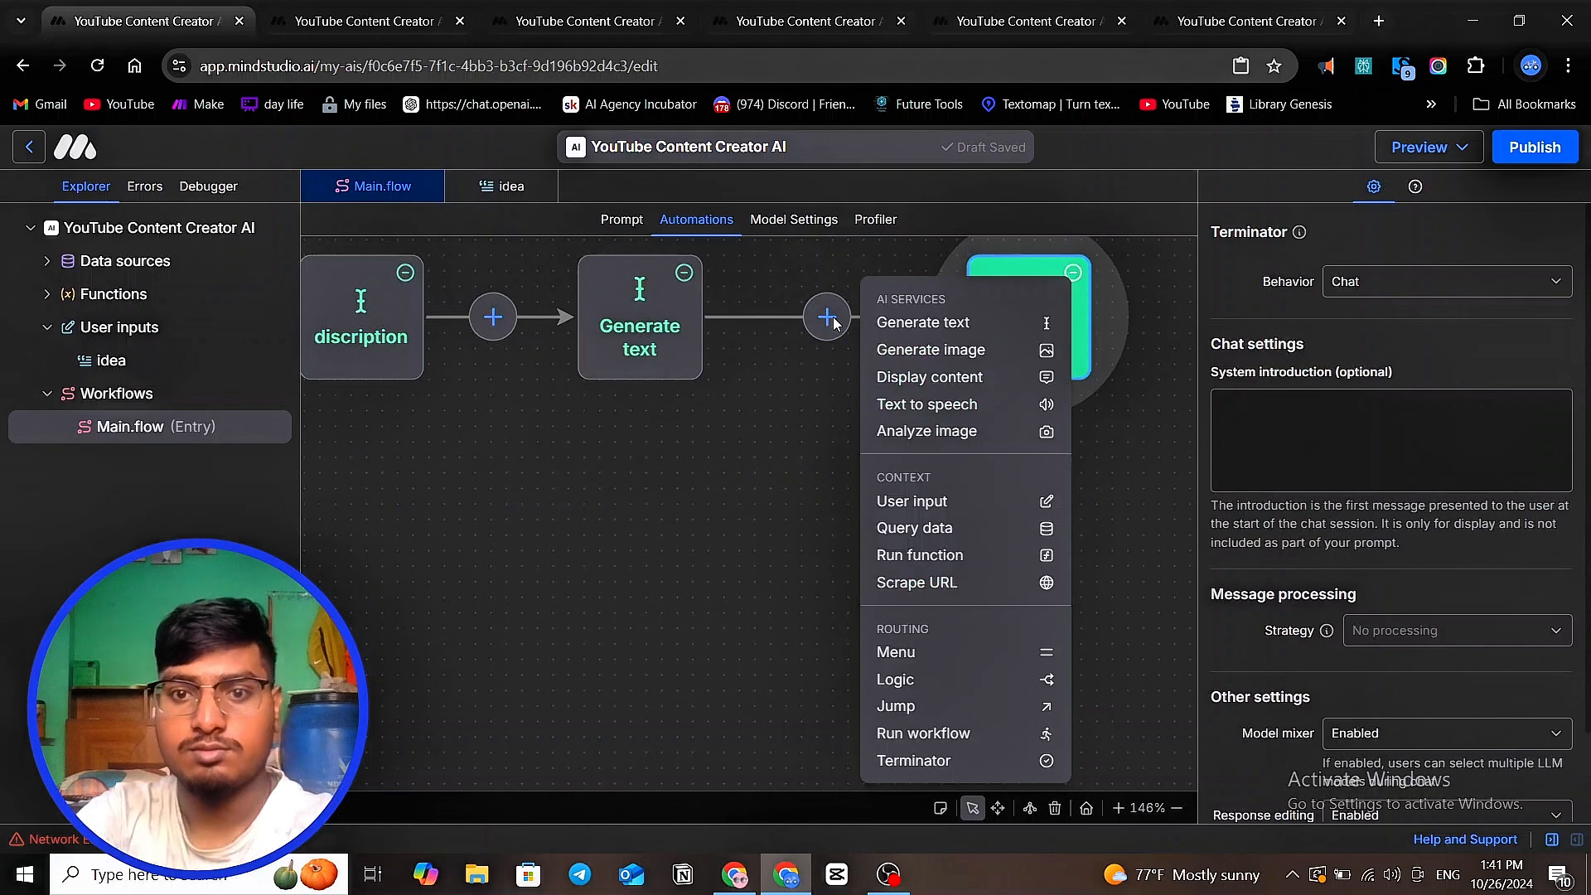
{"action": "left_click", "coordinate": [892, 322]}
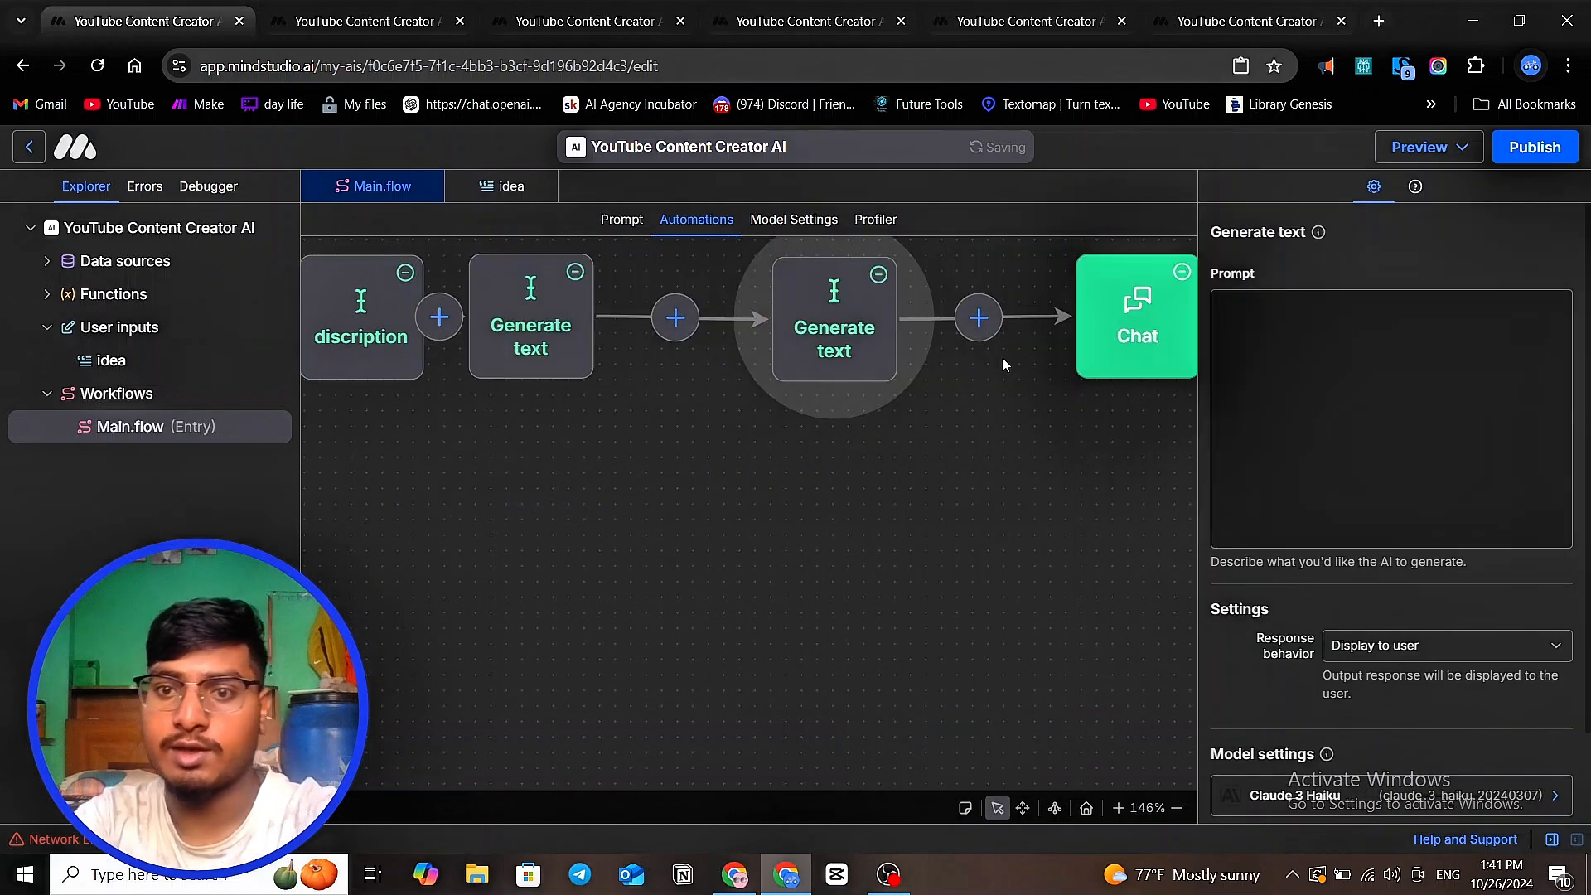
- Start the prompt of the new Generate text block before the Chat block with "assistance you have give idea of"
{"action": "left_click", "coordinate": [1265, 322]}
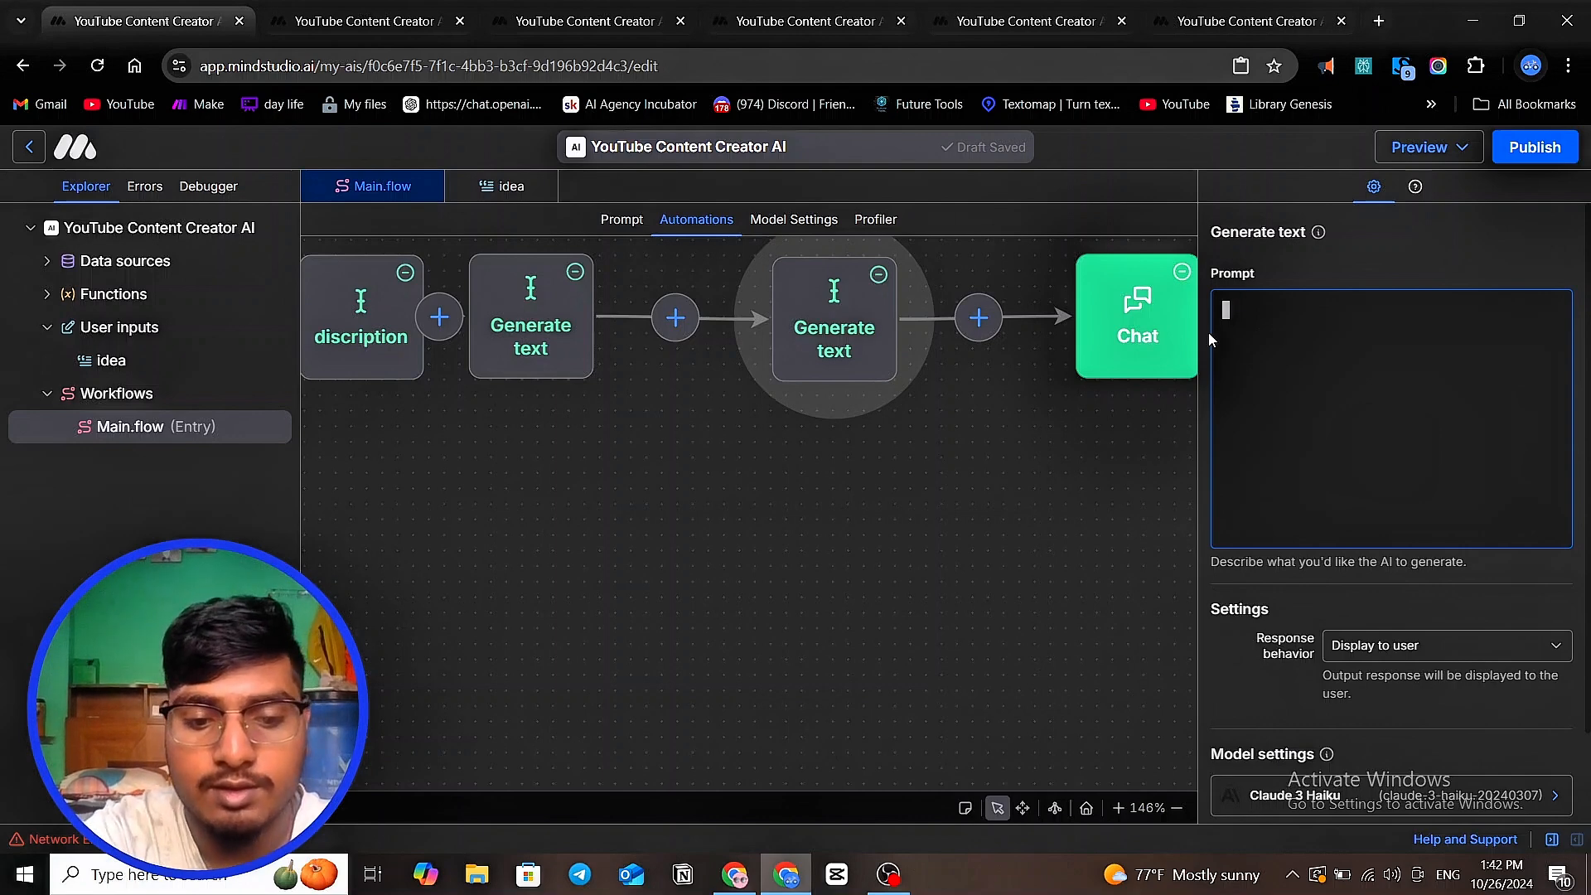
{"action": "type", "text": "assist"}
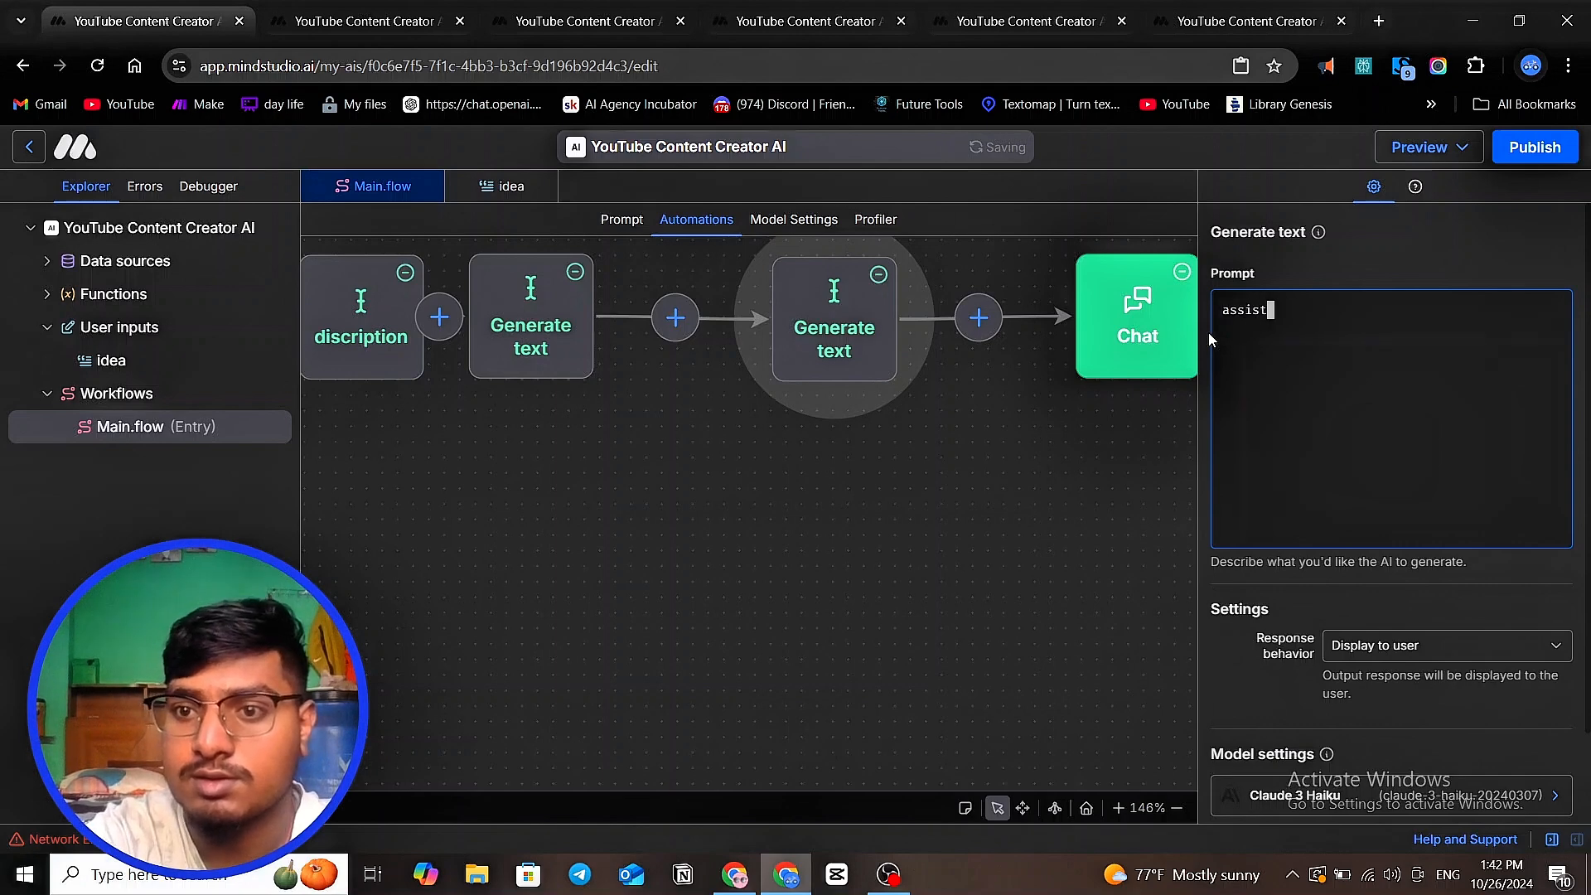
{"action": "type", "text": "ance "}
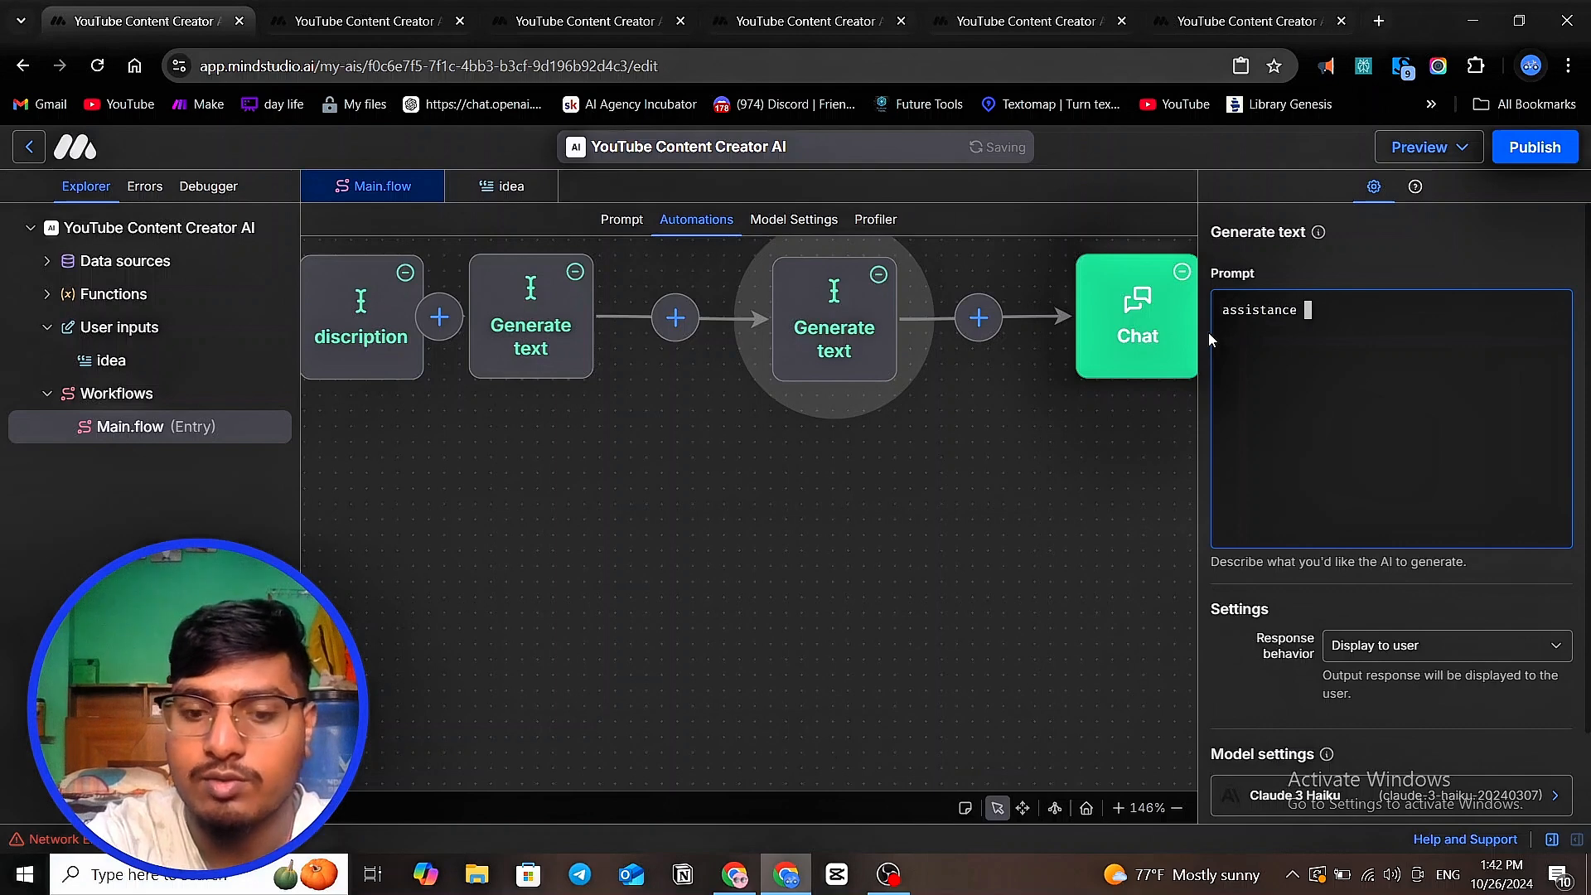
{"action": "type", "text": "you have "}
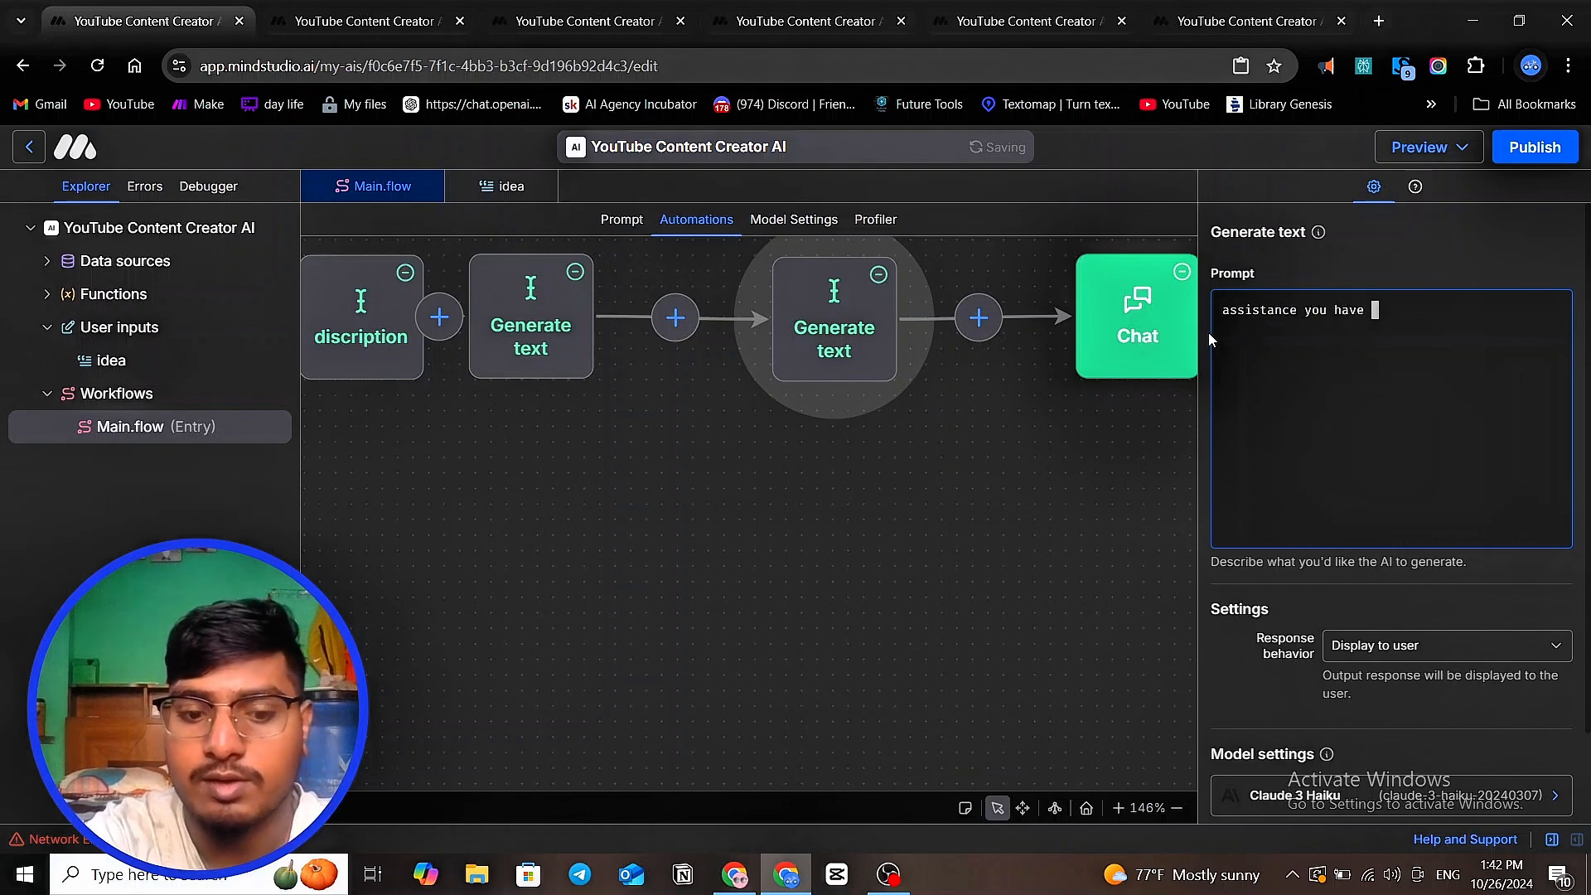
{"action": "type", "text": "give idea "}
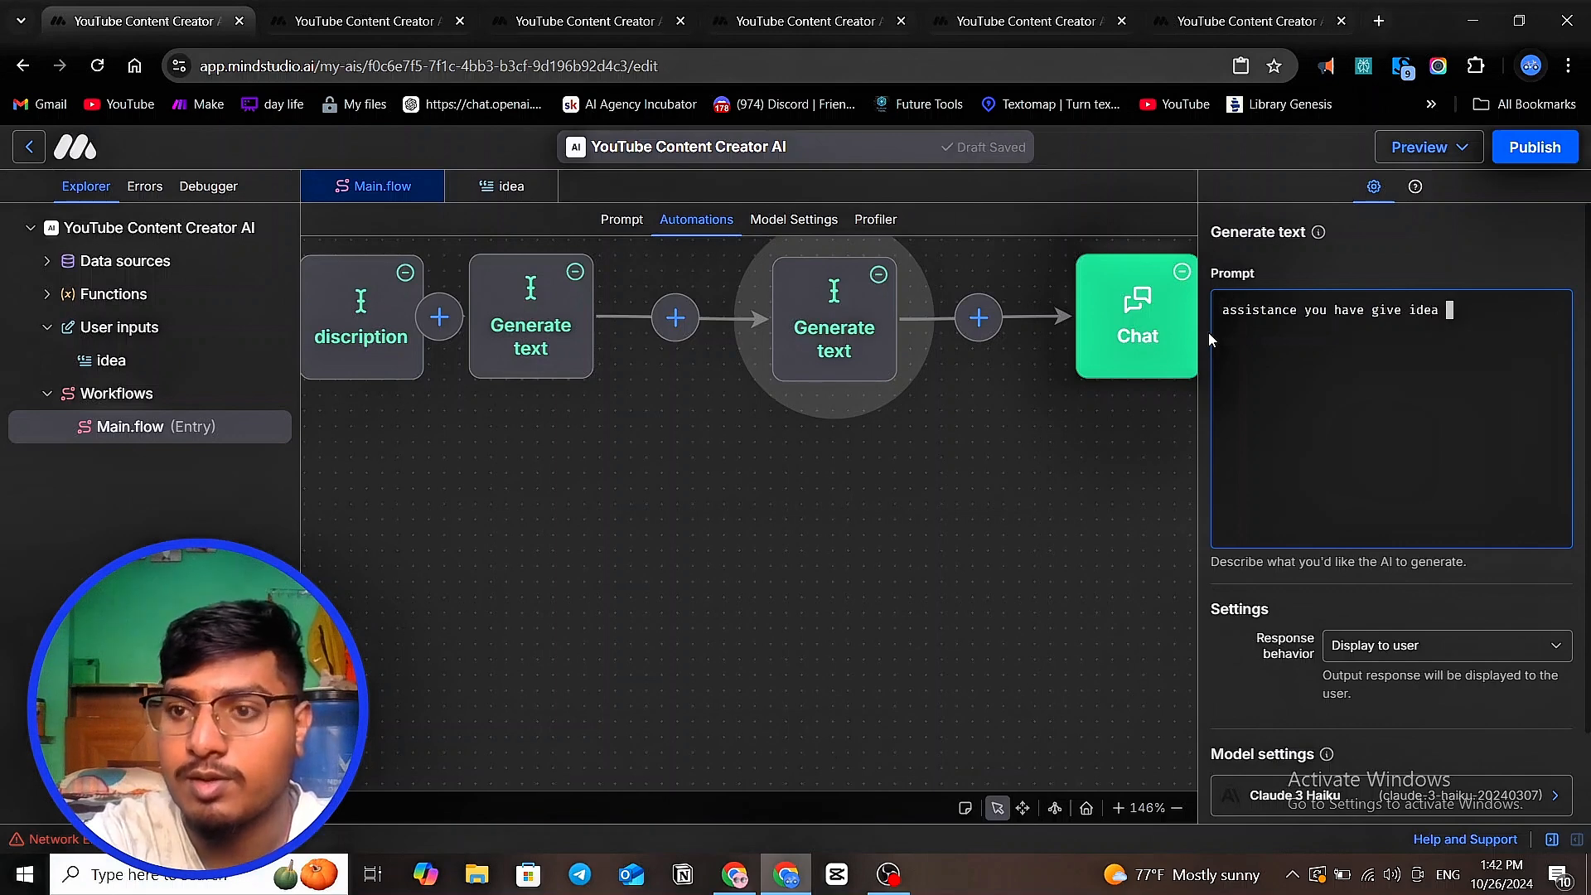
{"action": "type", "text": "of "}
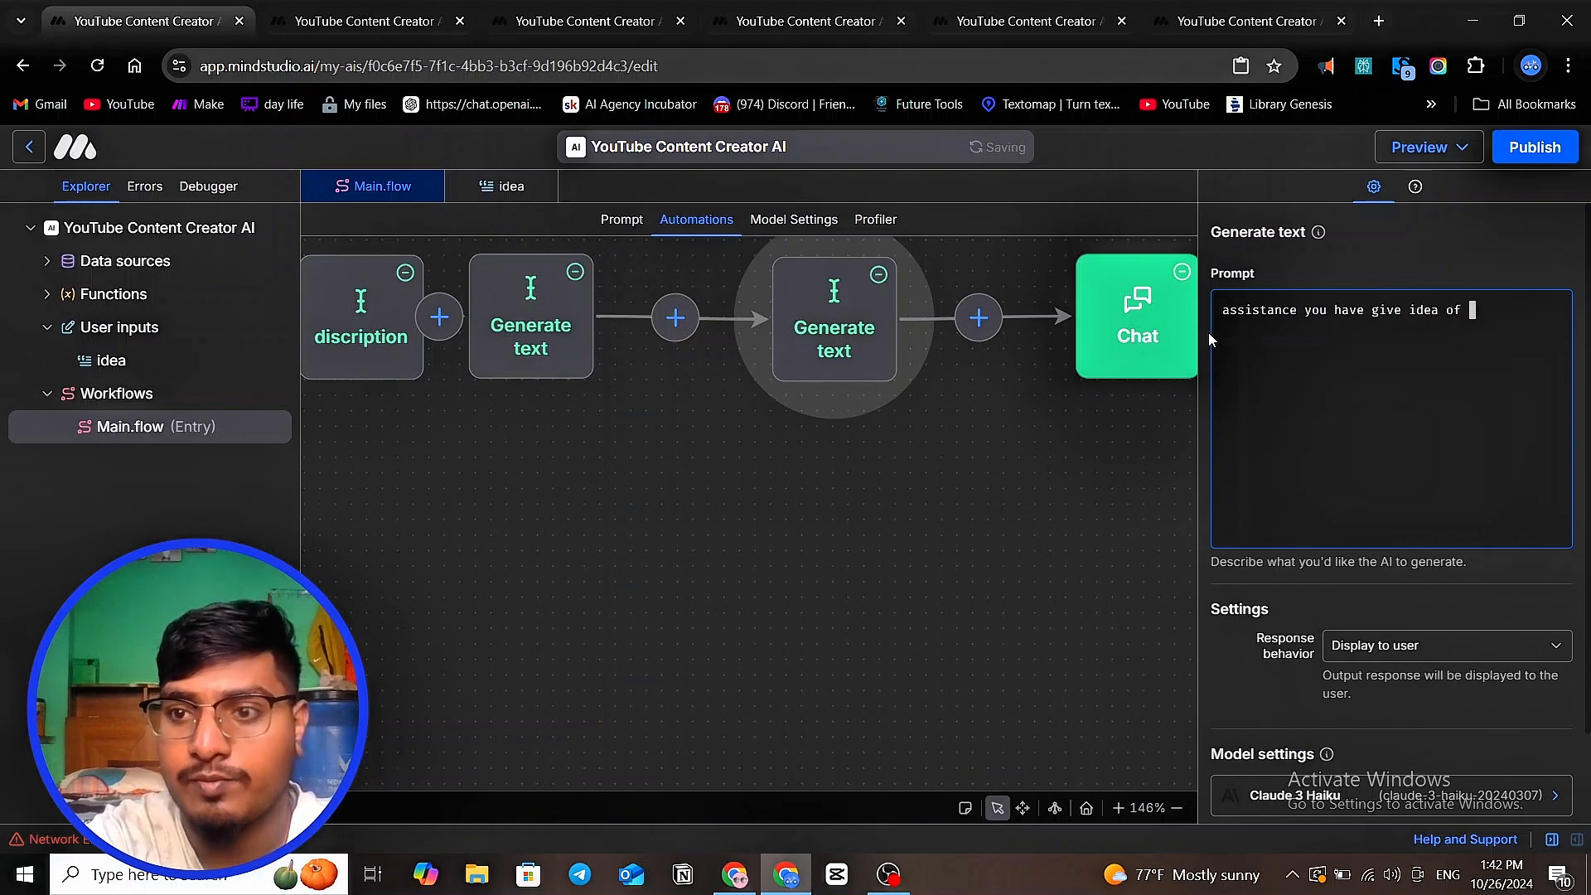
- Add the word "thumbnail" to the first sentence of the new block's prompt, correcting its spelling
{"action": "type", "text": "thum"}
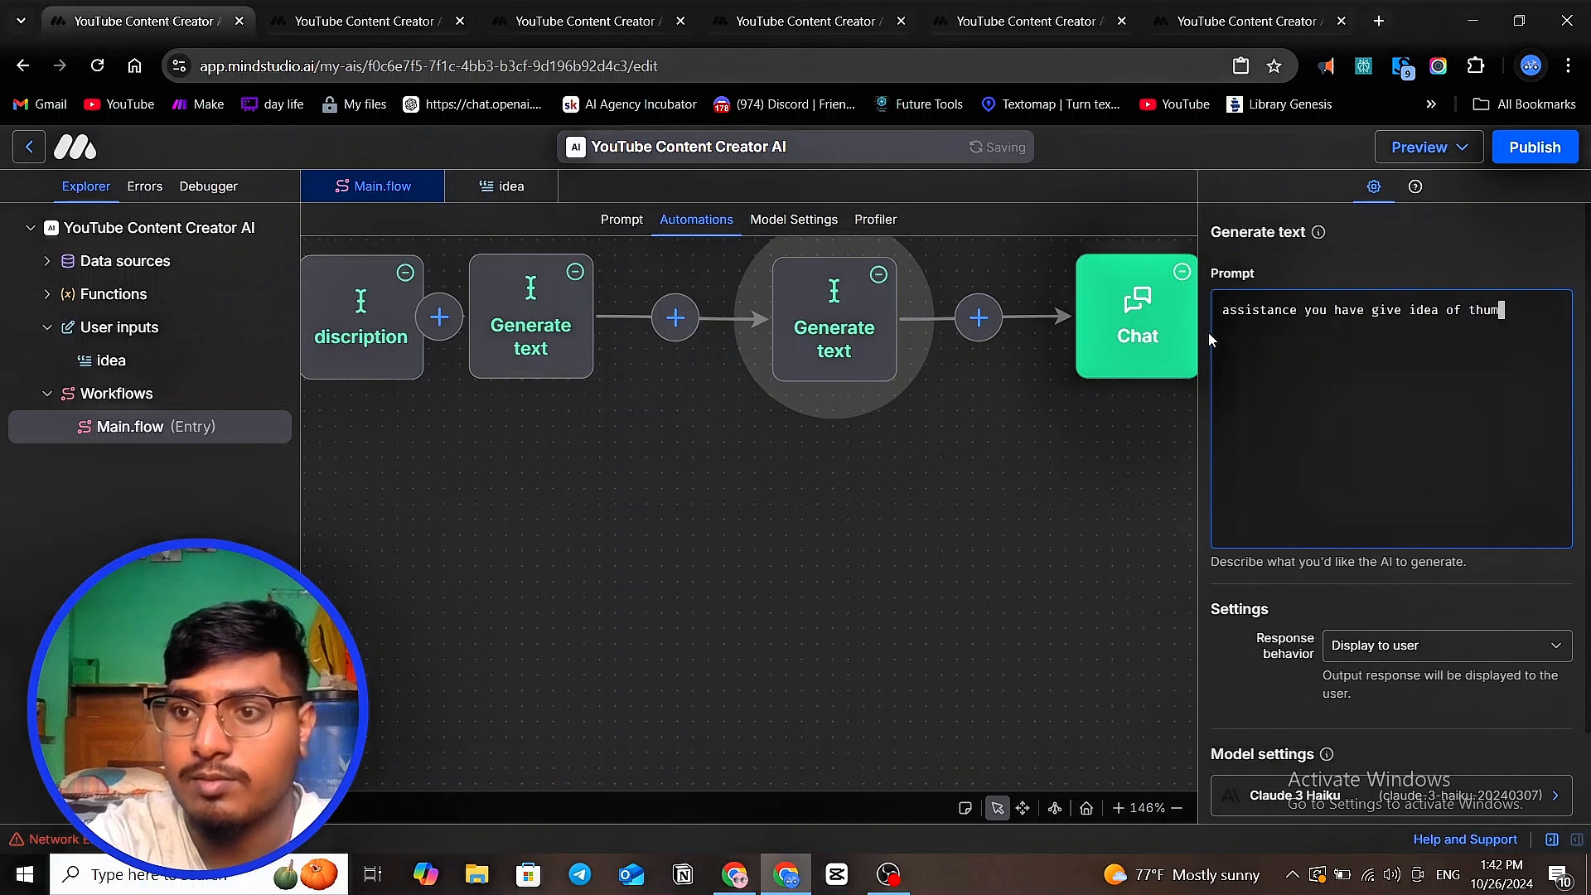
{"action": "type", "text": "banial"}
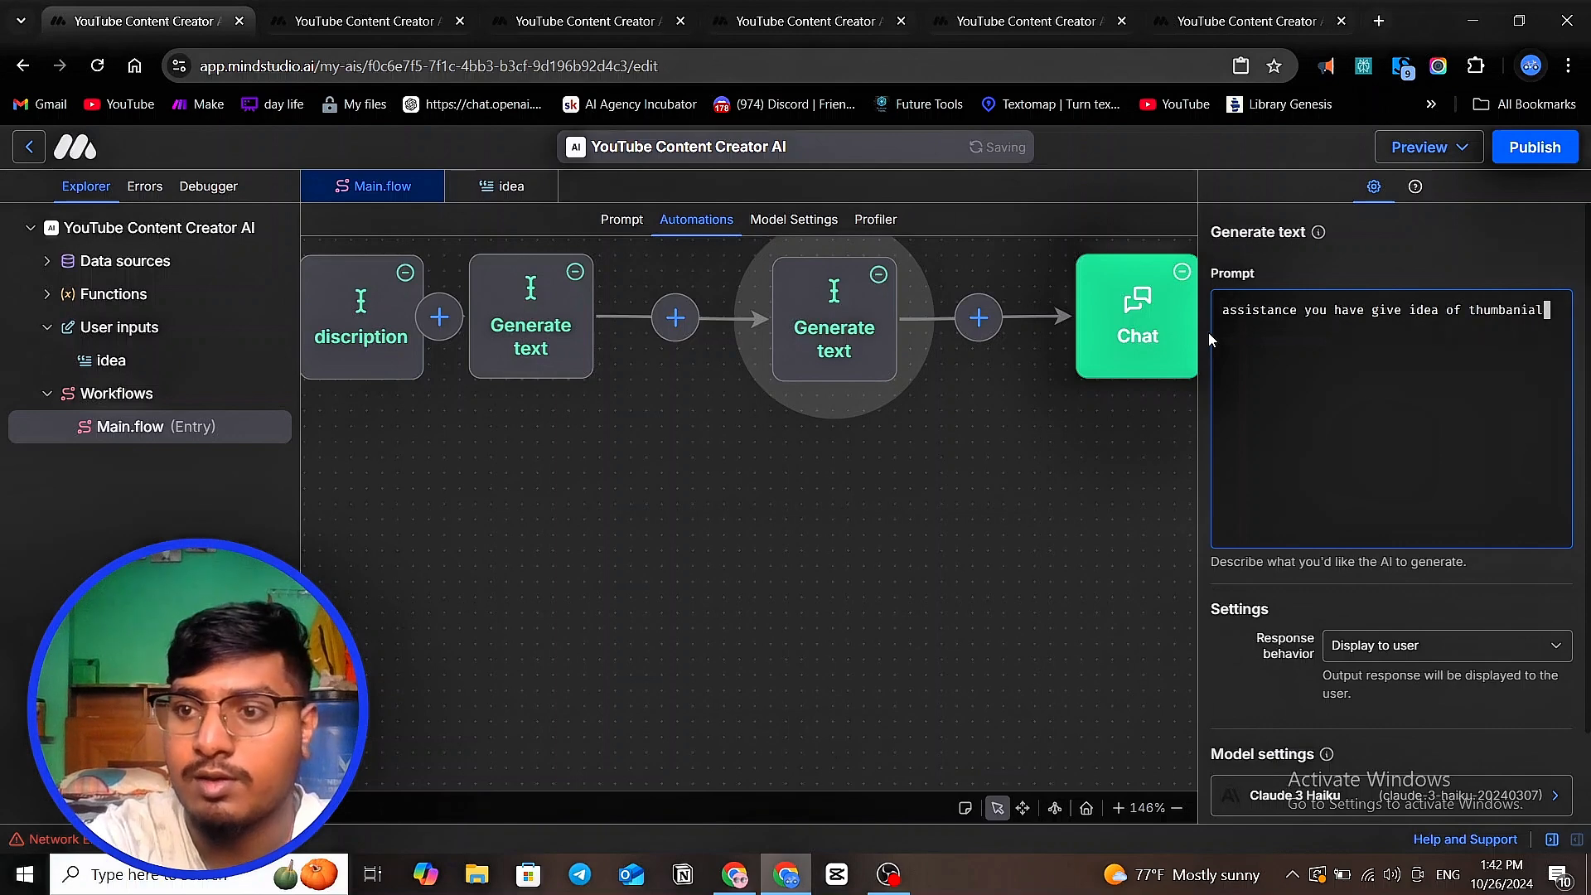
{"action": "key", "text": "BackSpace"}
{"action": "key", "text": "BackSpace"}
{"action": "key", "text": "BackSpace"}
{"action": "key", "text": "BackSpace"}
{"action": "type", "text": "nail"}
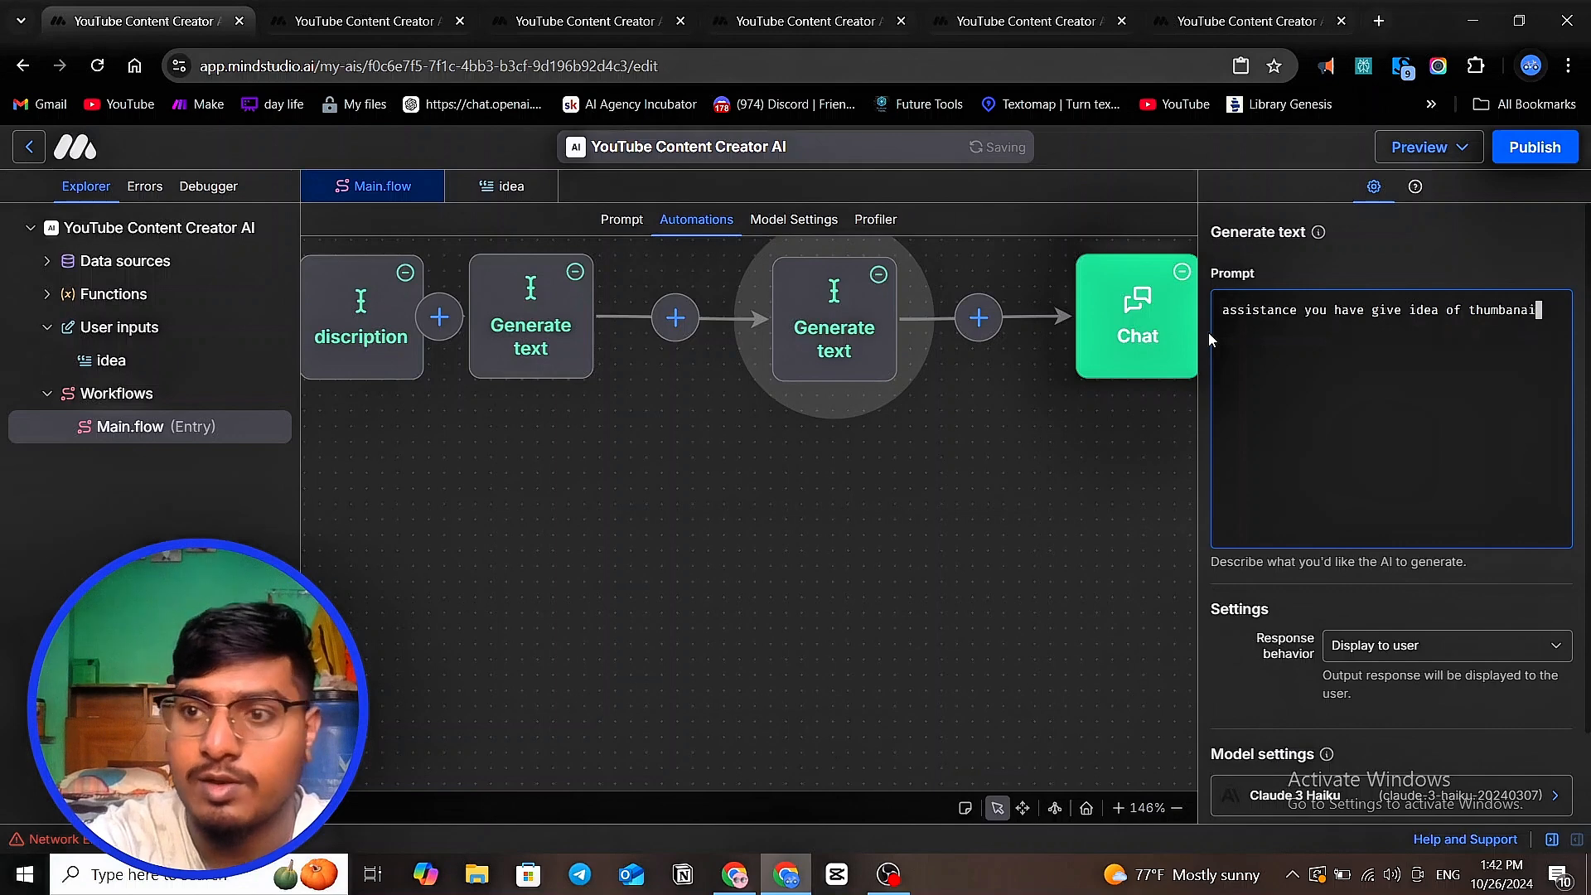
{"action": "key", "text": "BackSpace"}
{"action": "key", "text": "BackSpace"}
{"action": "key", "text": "BackSpace"}
{"action": "key", "text": "BackSpace"}
{"action": "key", "text": "BackSpace"}
{"action": "key", "text": "BackSpace"}
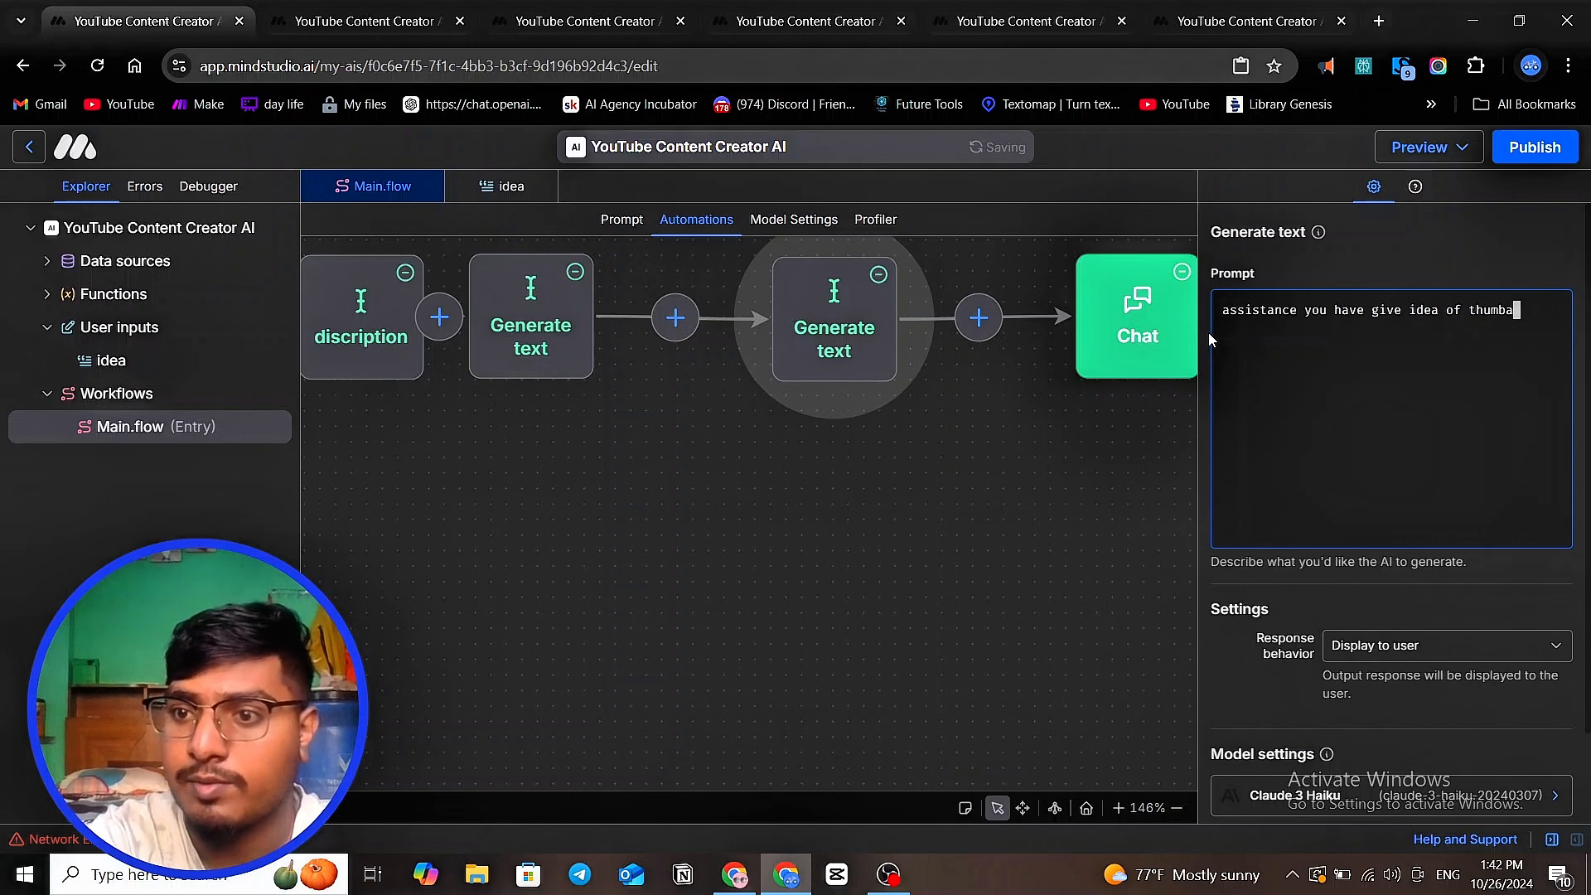
{"action": "type", "text": "nail fo"}
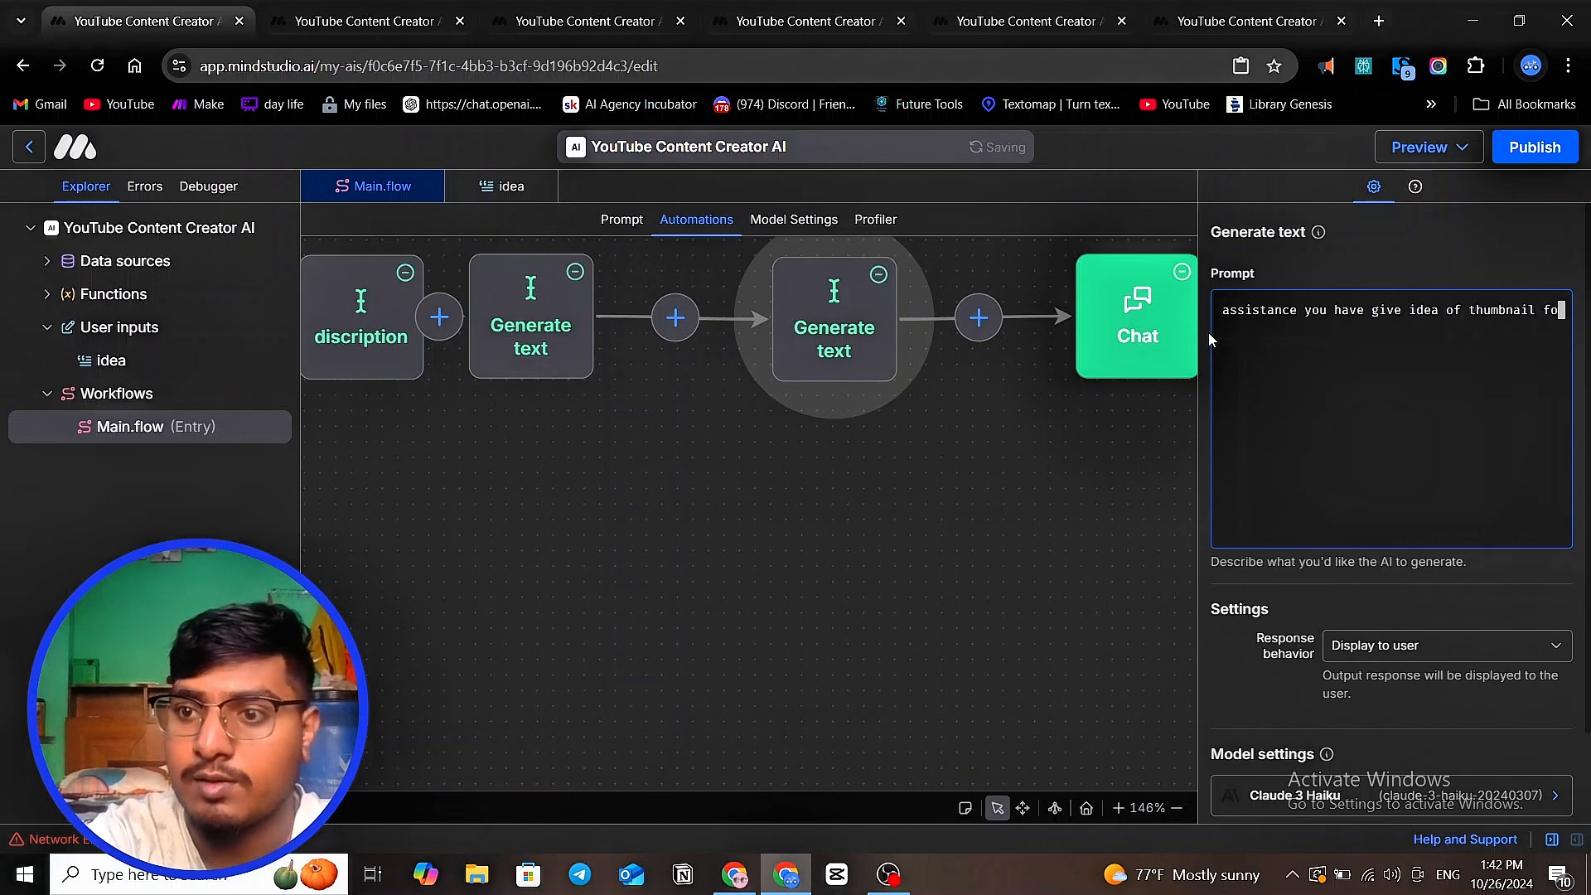
- Continue the prompt sentence after "thumbnail" with "of my youtube vedio"
{"action": "key", "text": "BackSpace"}
{"action": "key", "text": "BackSpace"}
{"action": "type", "text": "of "}
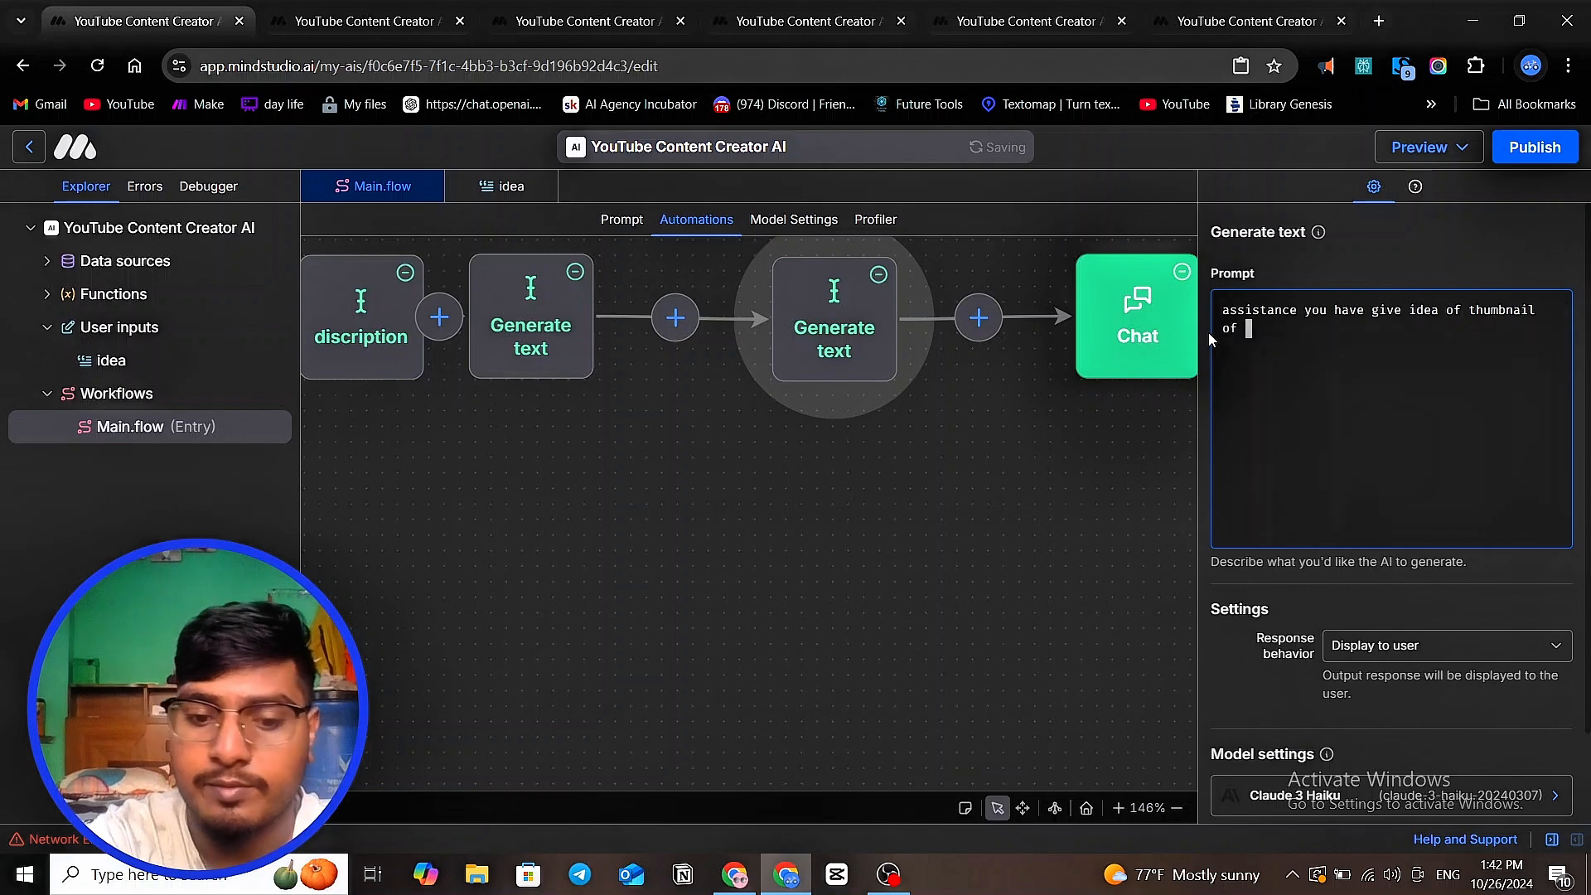
{"action": "type", "text": "my "}
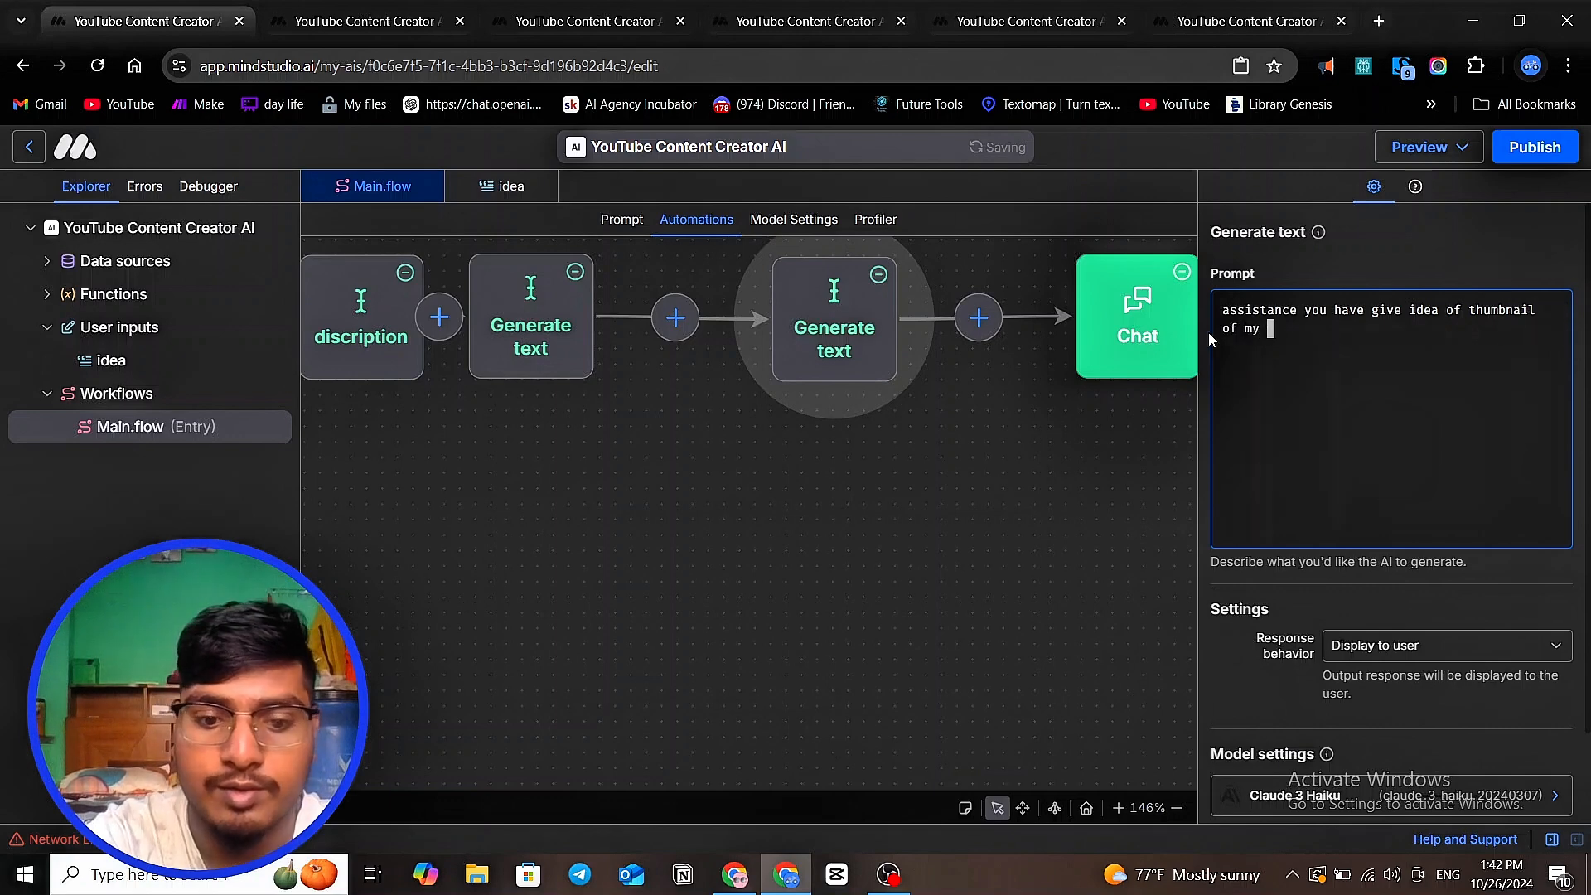
{"action": "type", "text": "youtube "}
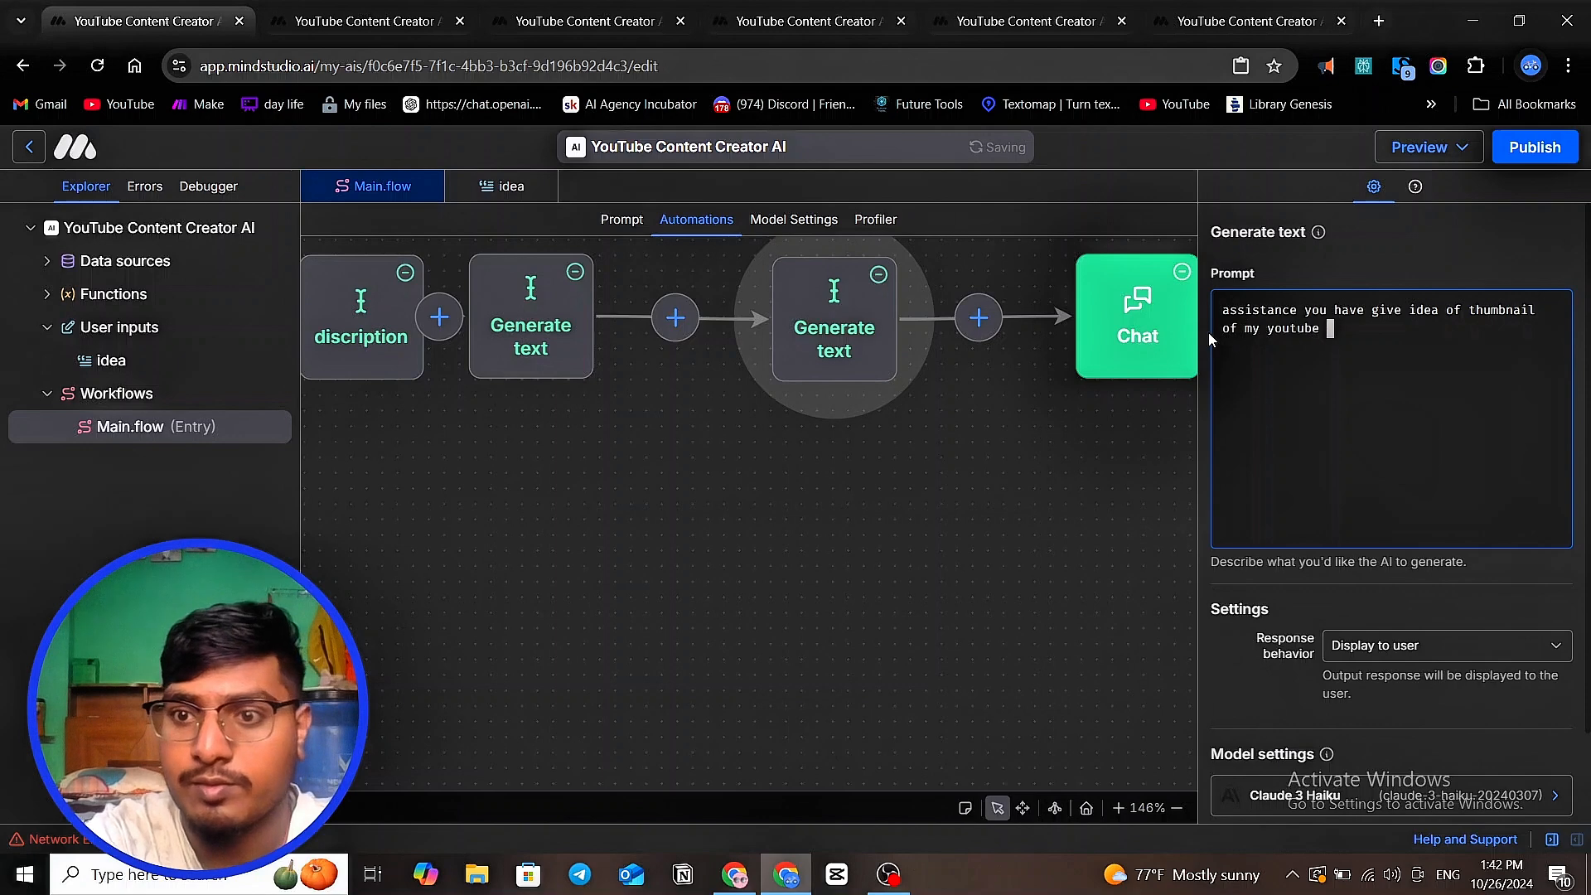
{"action": "type", "text": "vedio "}
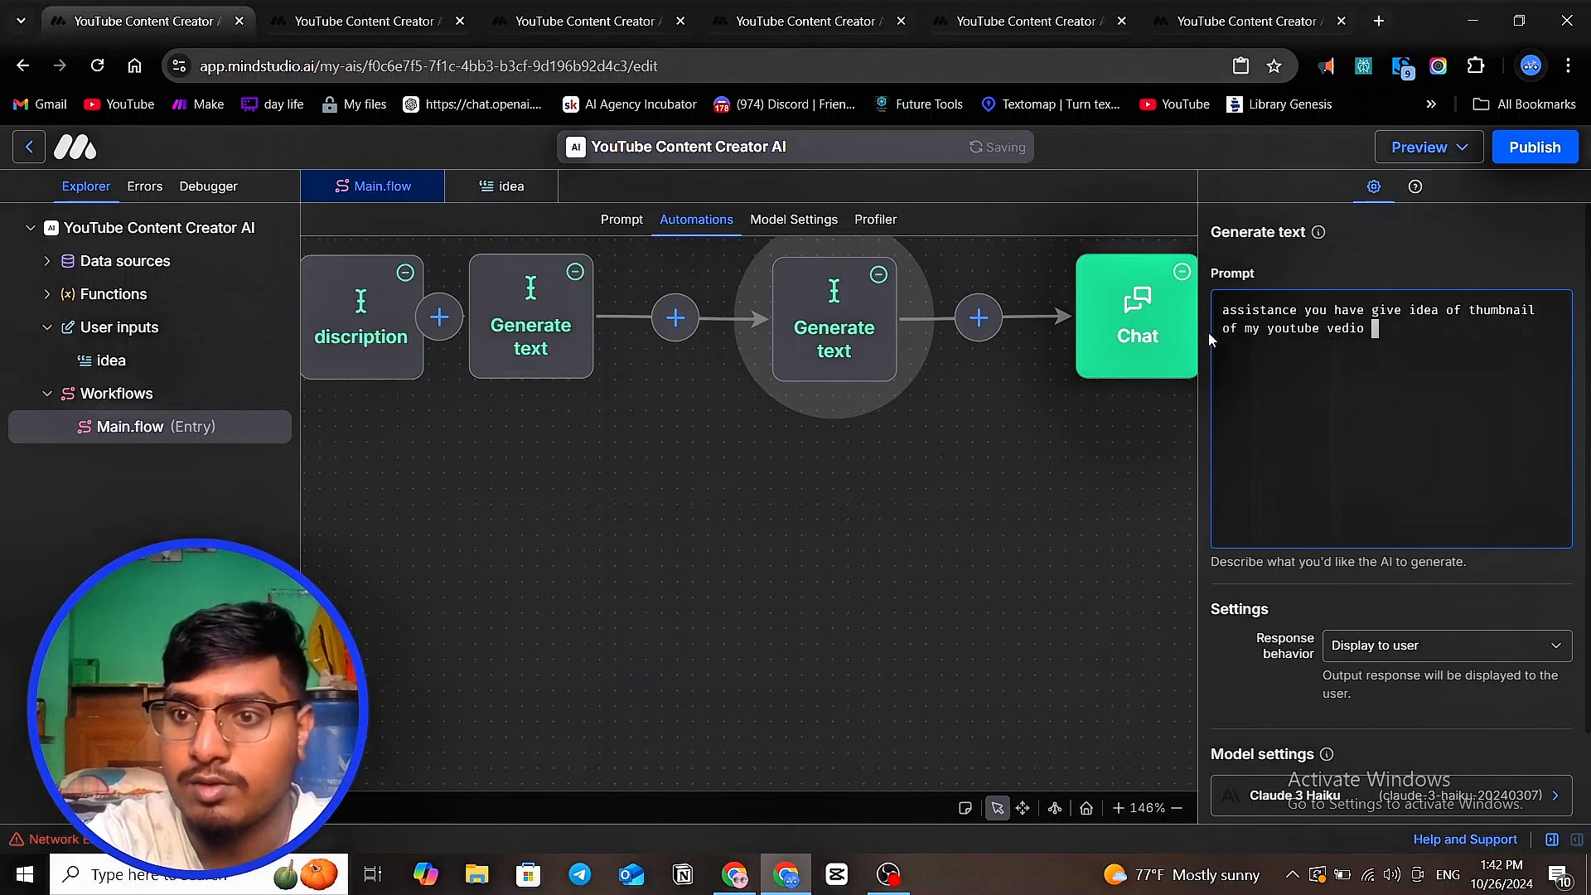
- Complete the prompt sentence with "on the basis {{idea}}", referencing the idea user input variable
{"action": "type", "text": "on"}
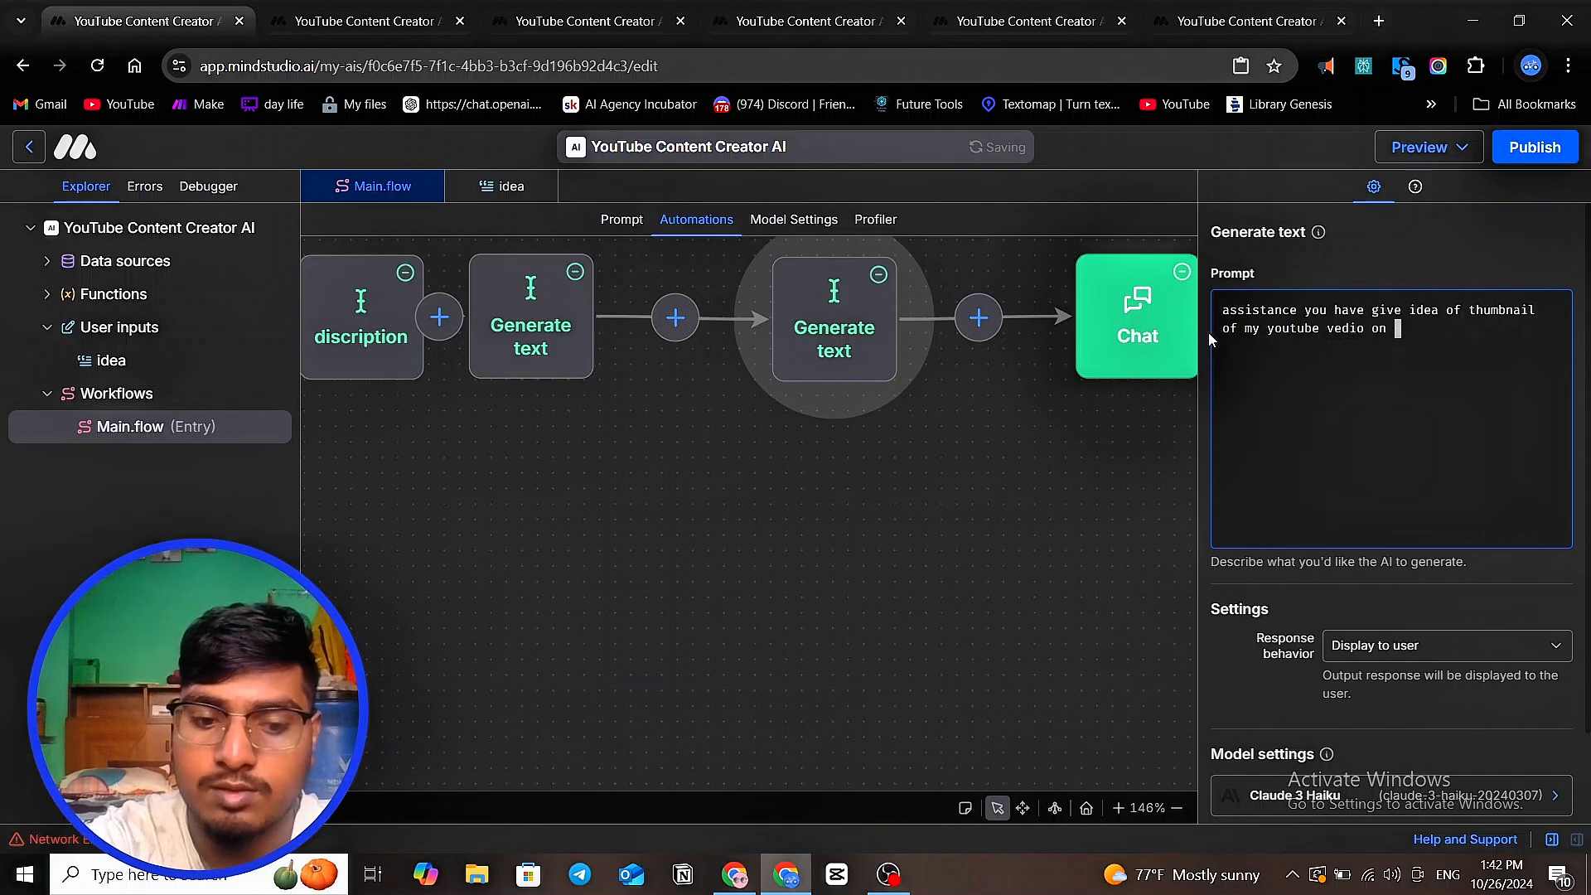
{"action": "key", "text": "BackSpace"}
{"action": "key", "text": "BackSpace"}
{"action": "key", "text": "BackSpace"}
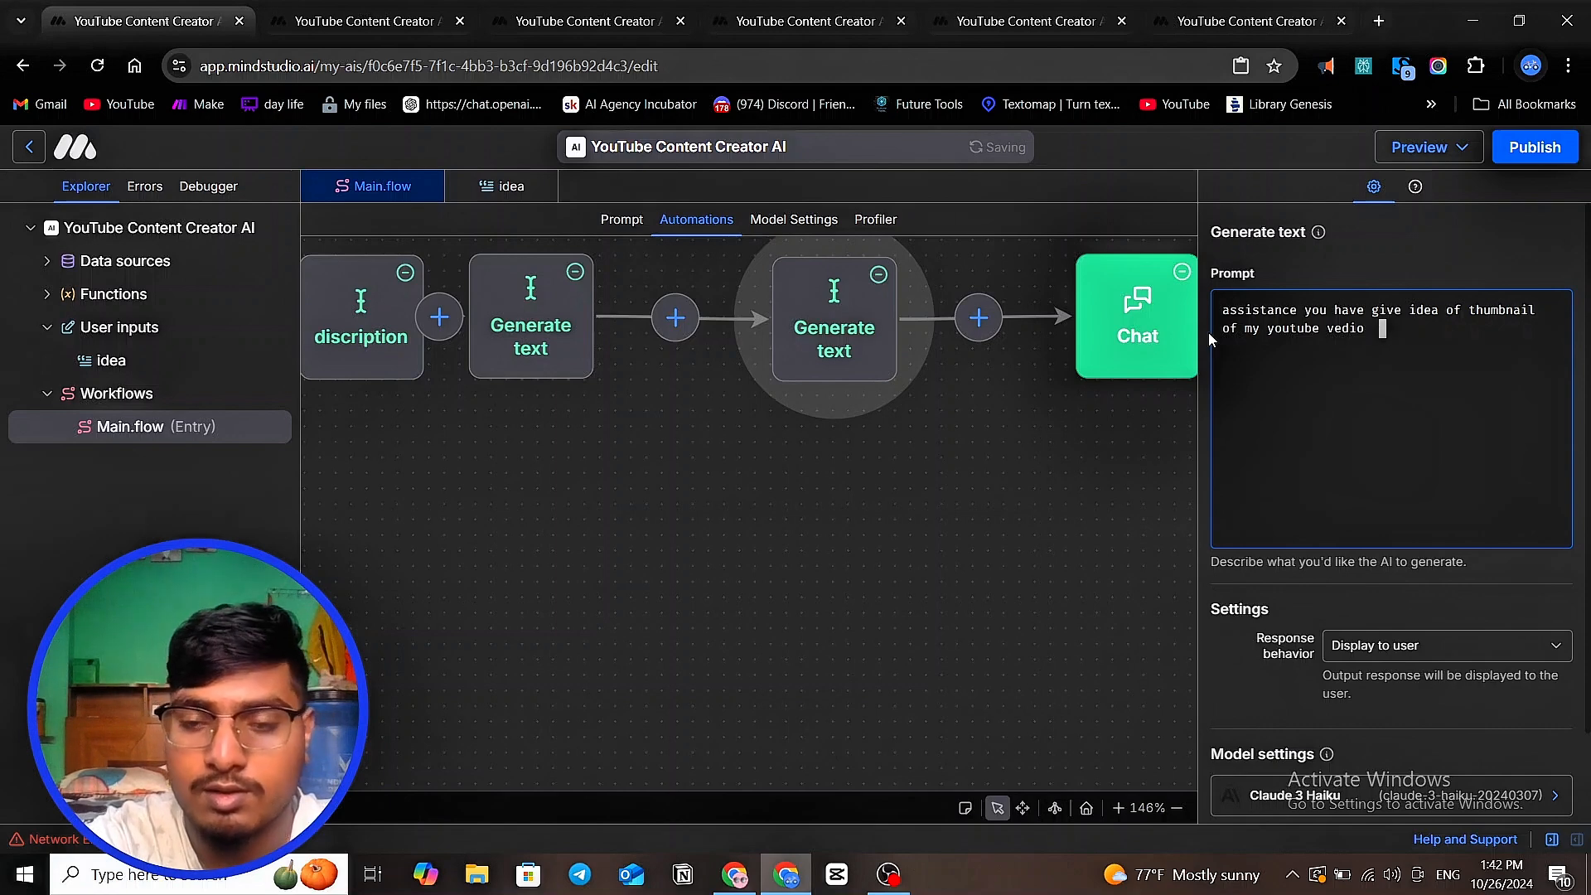
{"action": "type", "text": "on t"}
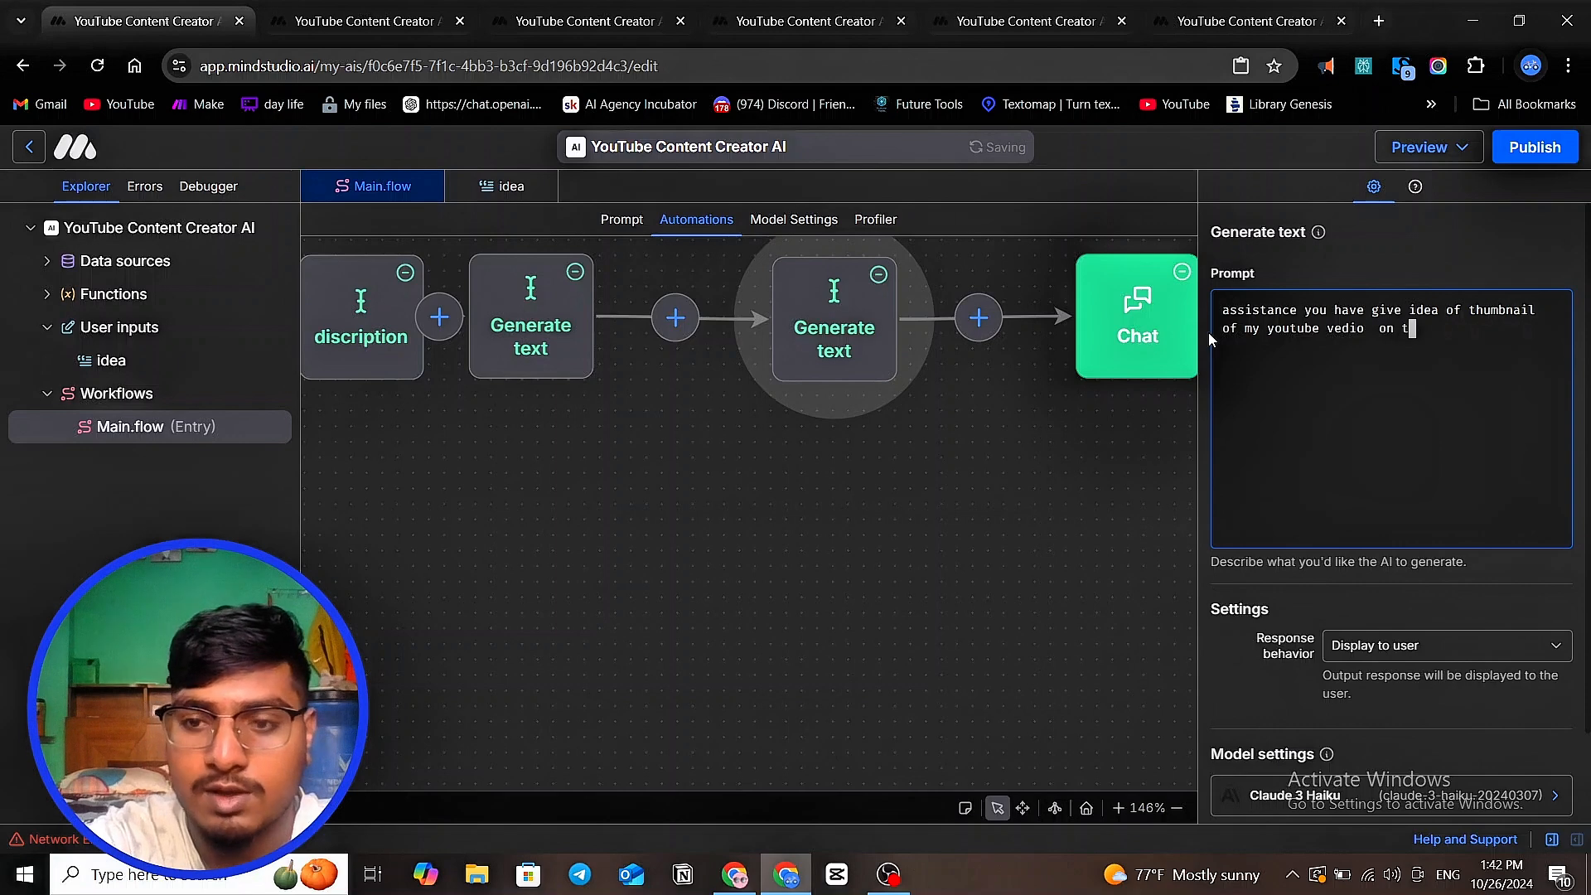
{"action": "type", "text": "he basis"}
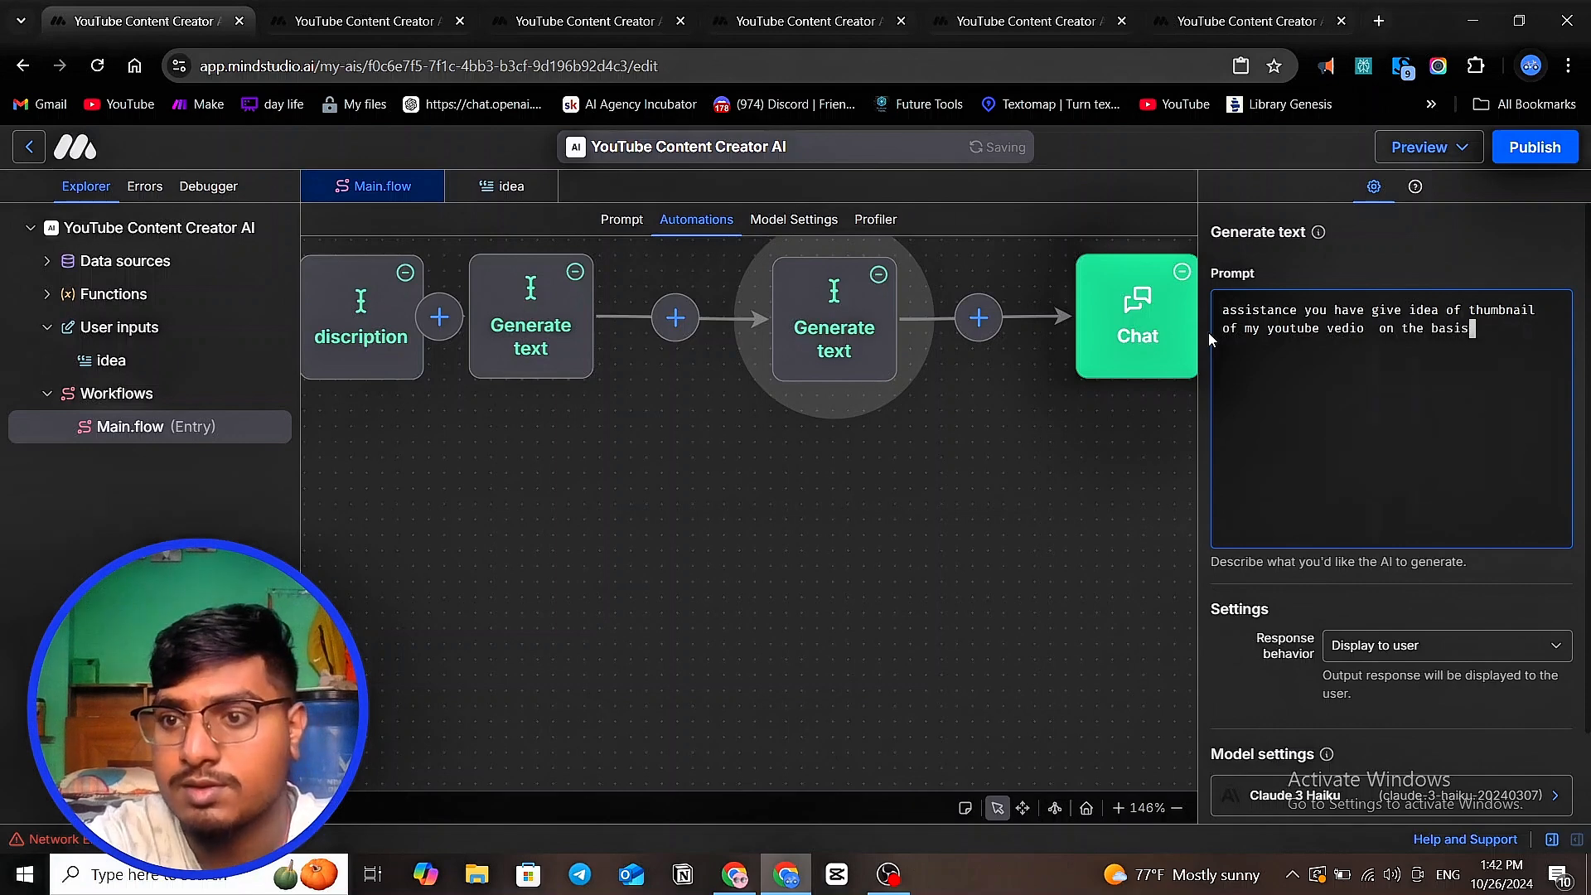
{"action": "type", "text": " o"}
{"action": "key", "text": "BackSpace"}
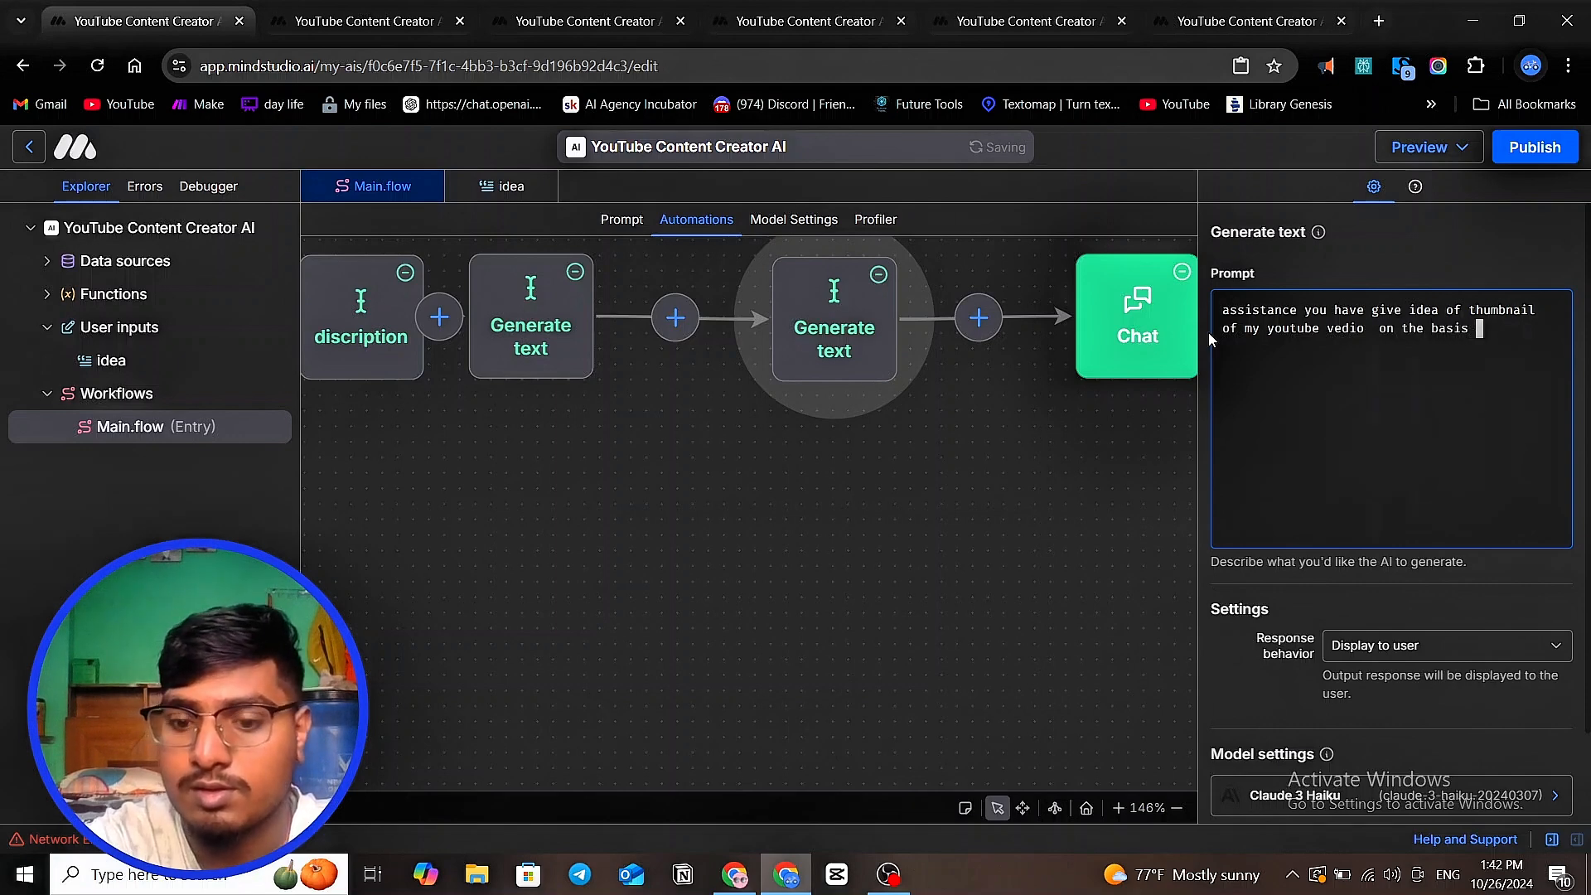
{"action": "type", "text": "{{idea"}
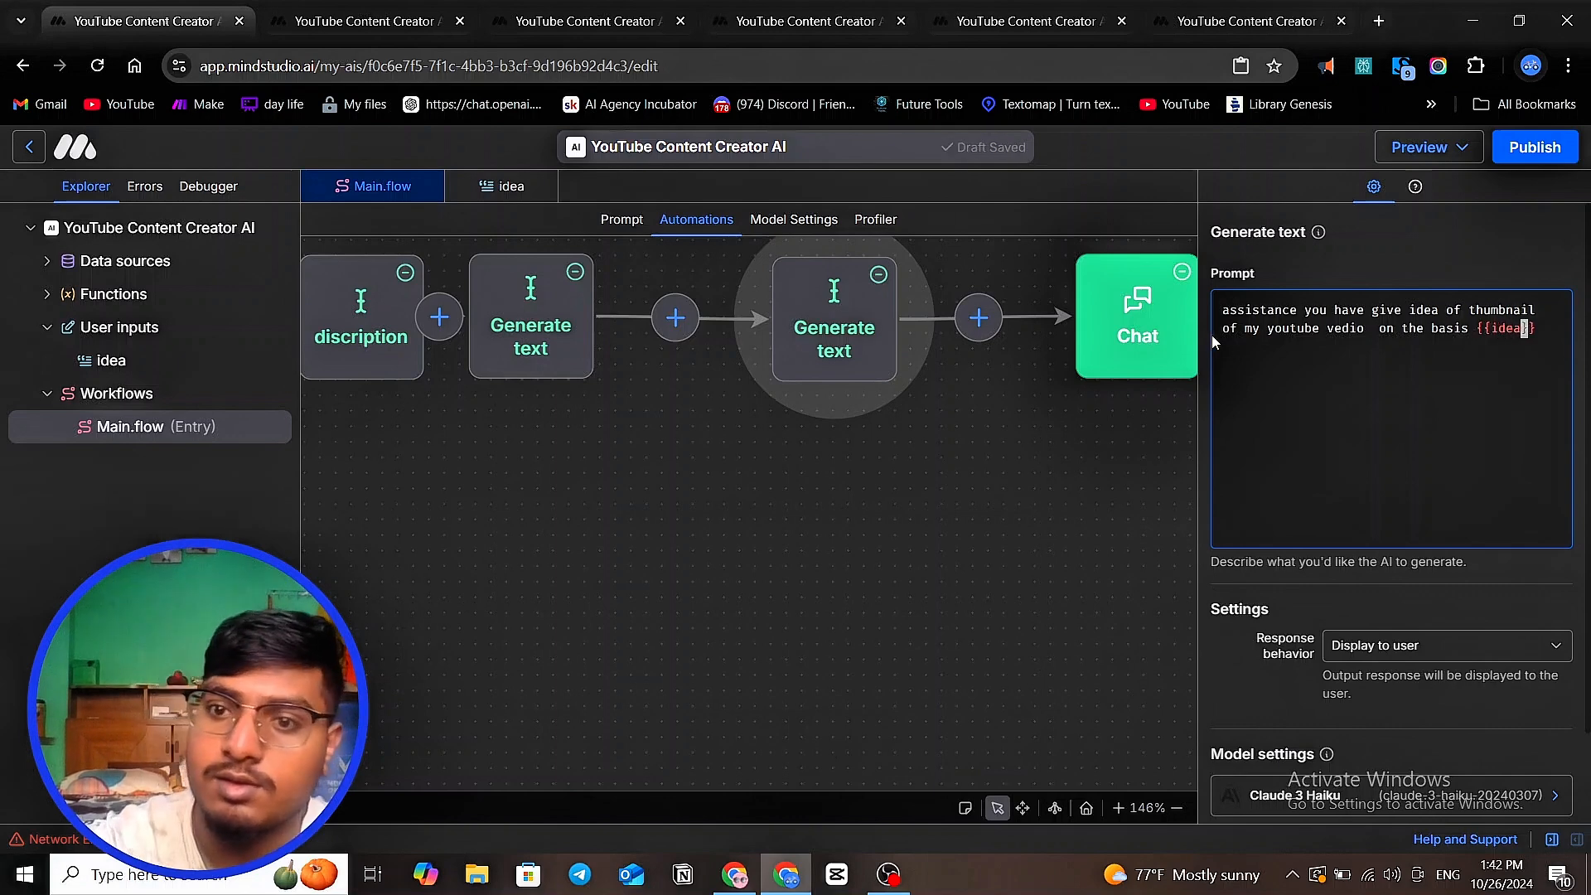
- Add the heading "##instruction" below the first sentence of the prompt, separated from it by a blank line
{"action": "left_click", "coordinate": [1249, 358]}
{"action": "key", "text": "Return"}
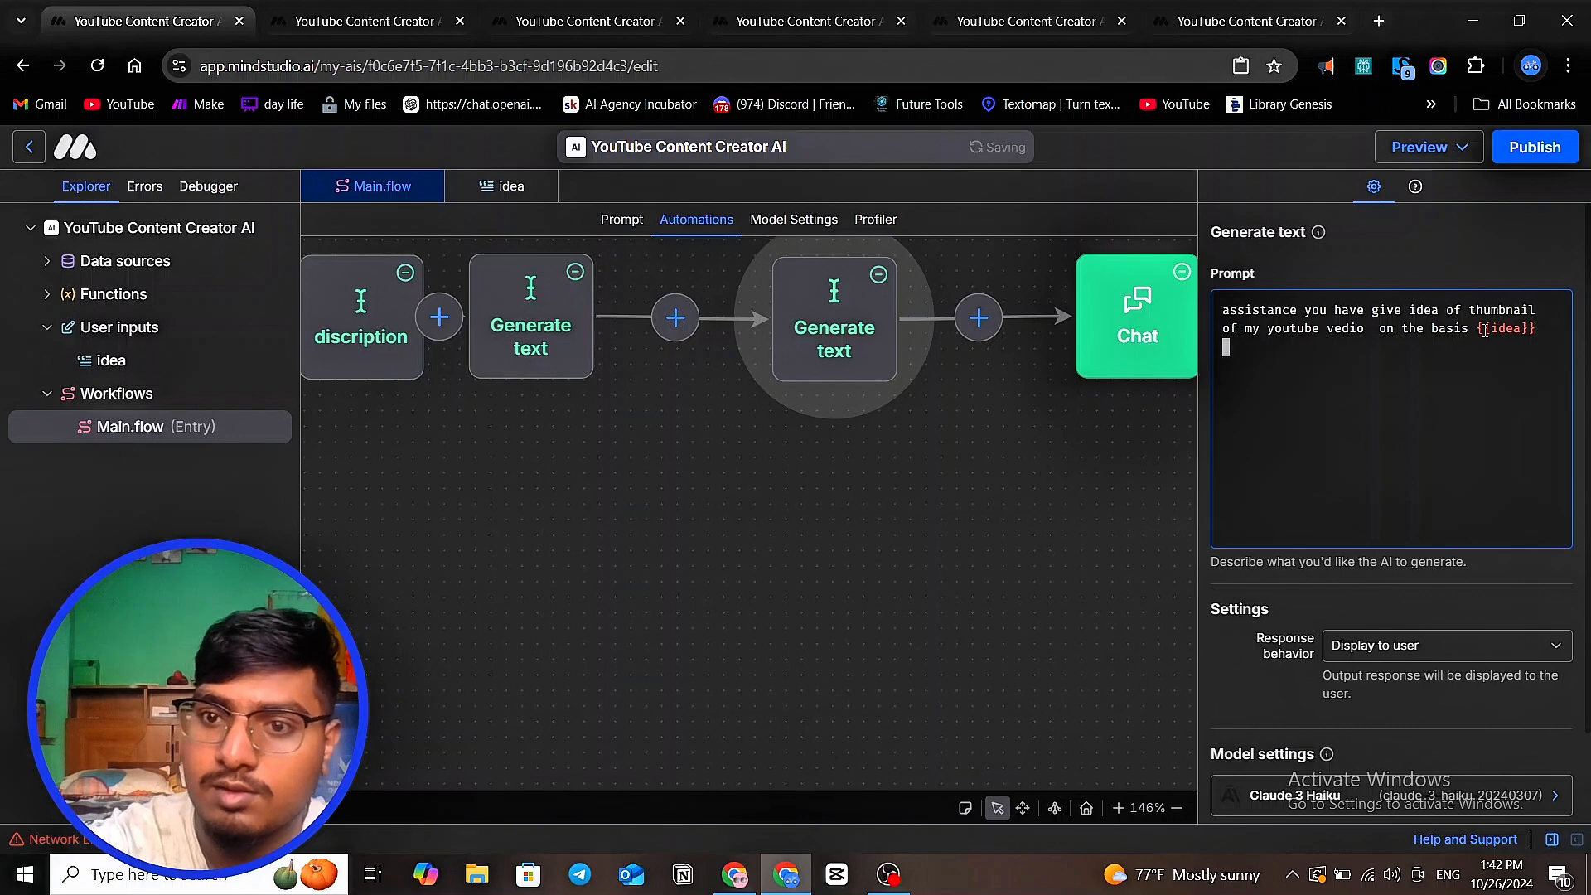
{"action": "key", "text": "Return"}
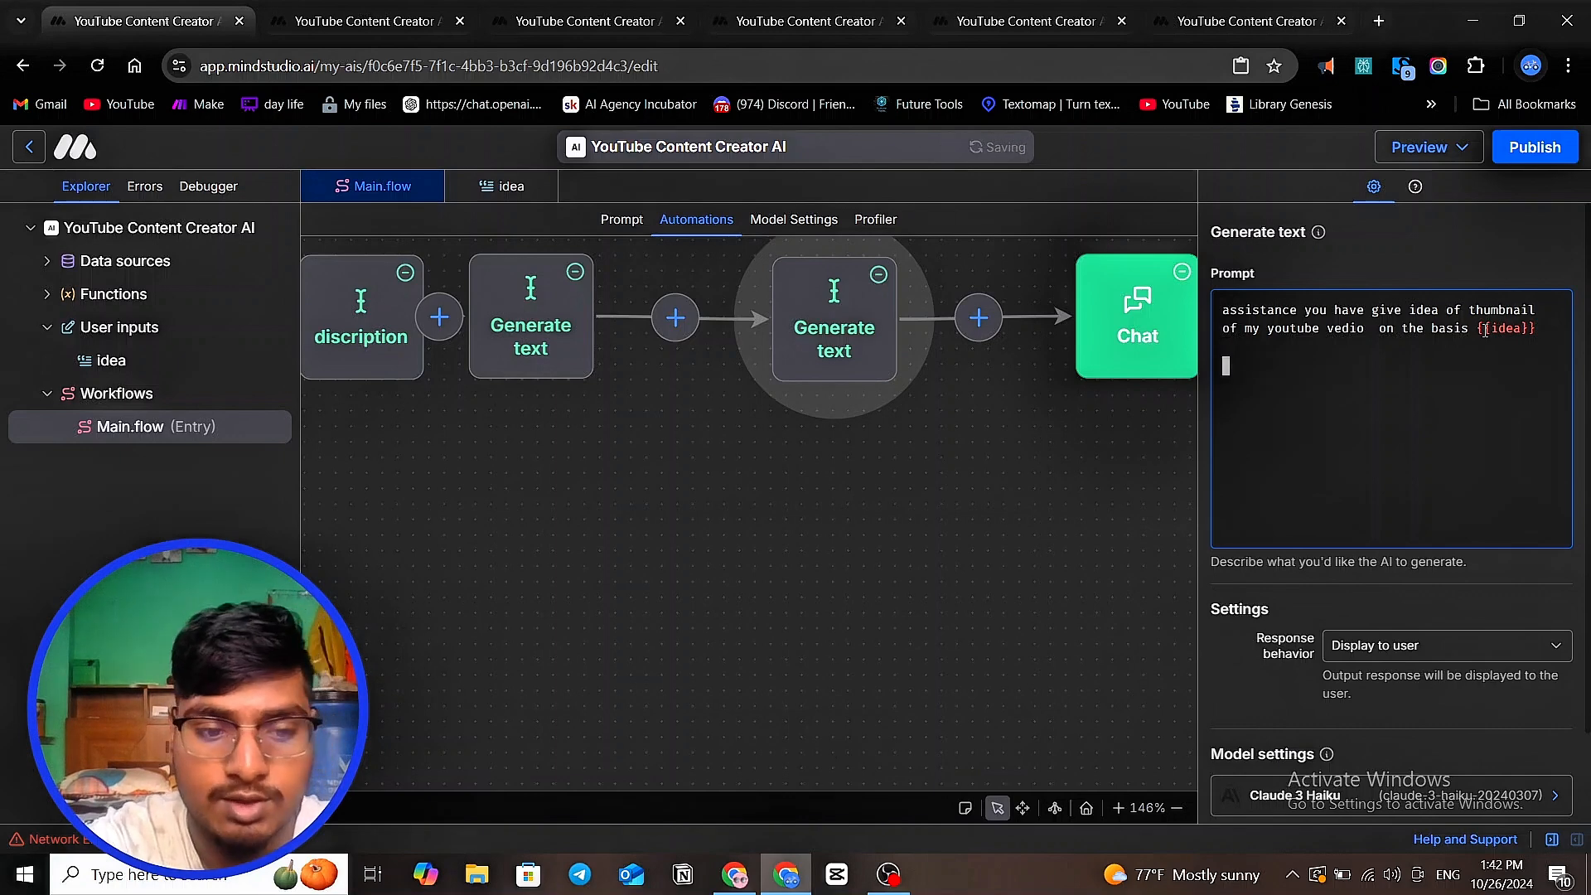
{"action": "type", "text": "##"}
{"action": "key", "text": "Return"}
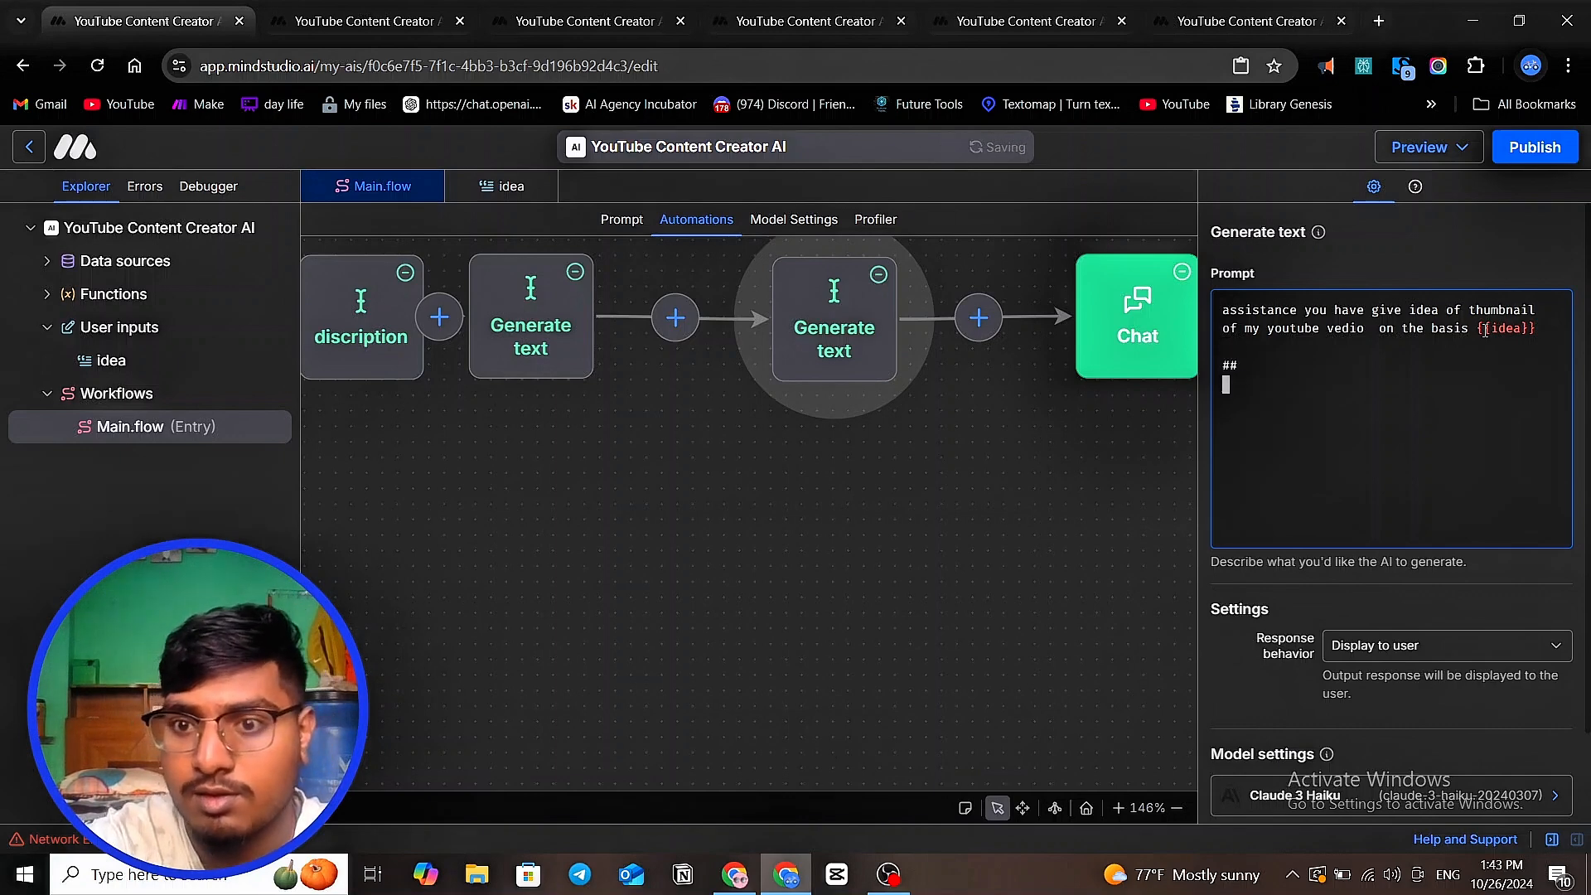
{"action": "key", "text": "BackSpace"}
{"action": "type", "text": "ins"}
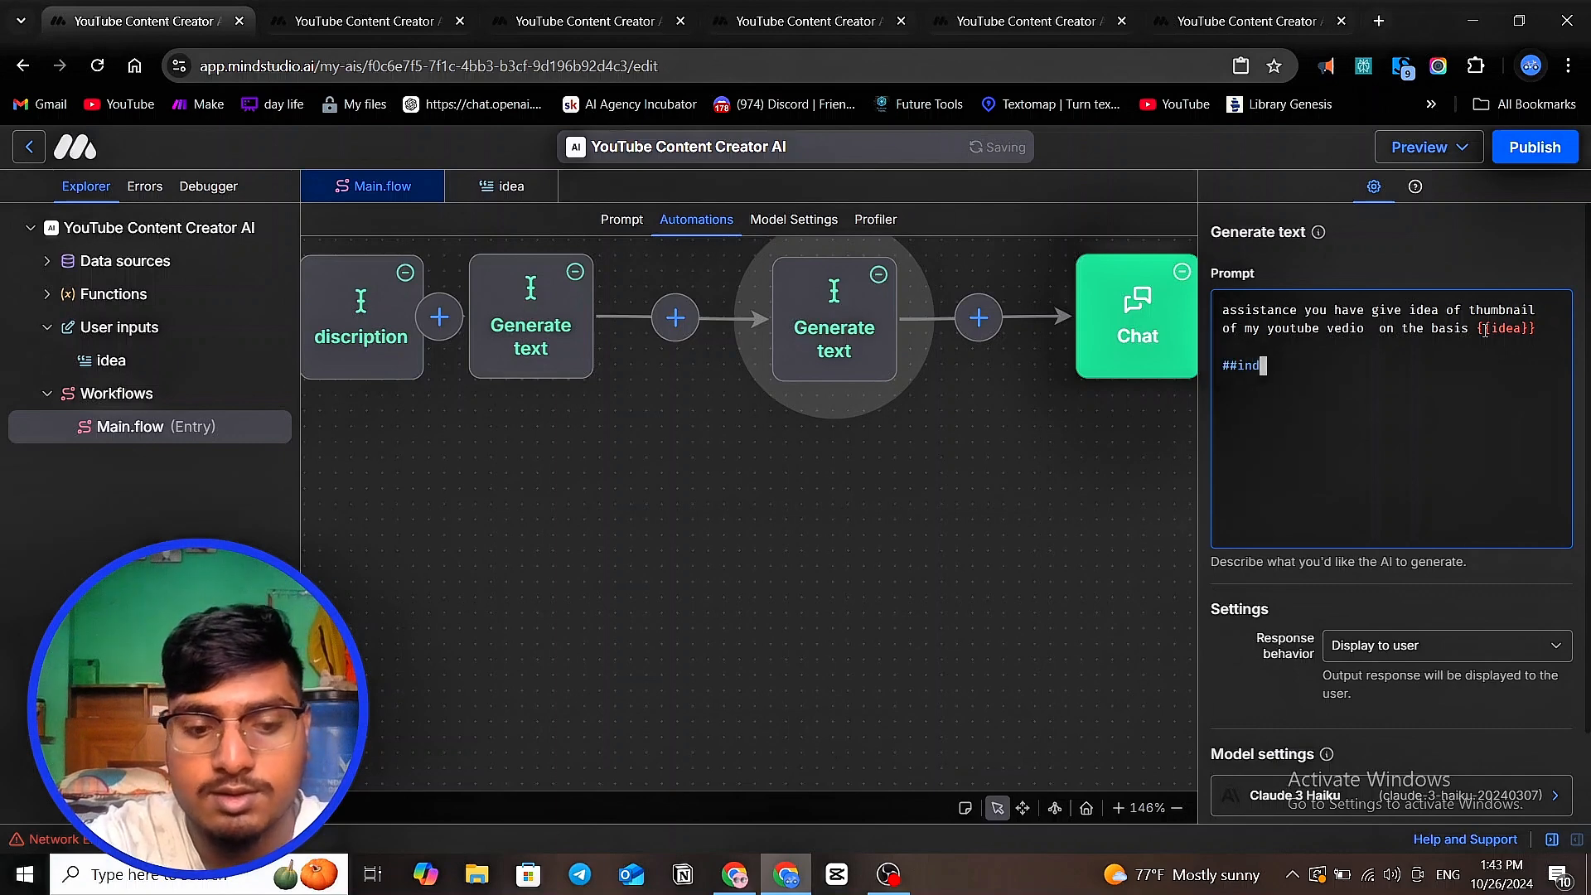
{"action": "type", "text": "truction"}
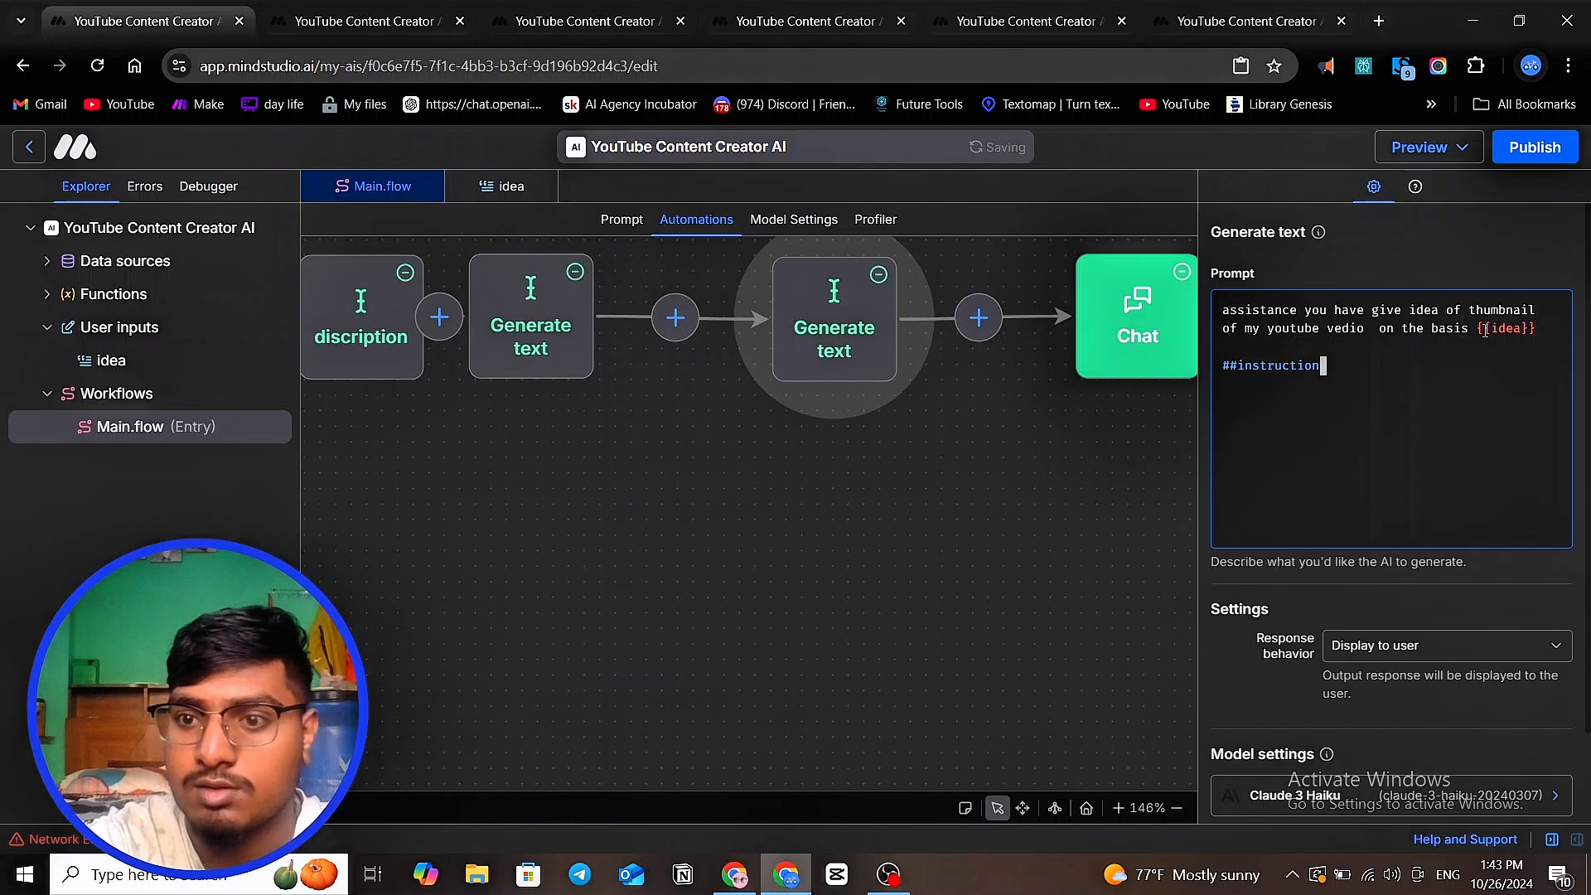
{"action": "key", "text": "Return"}
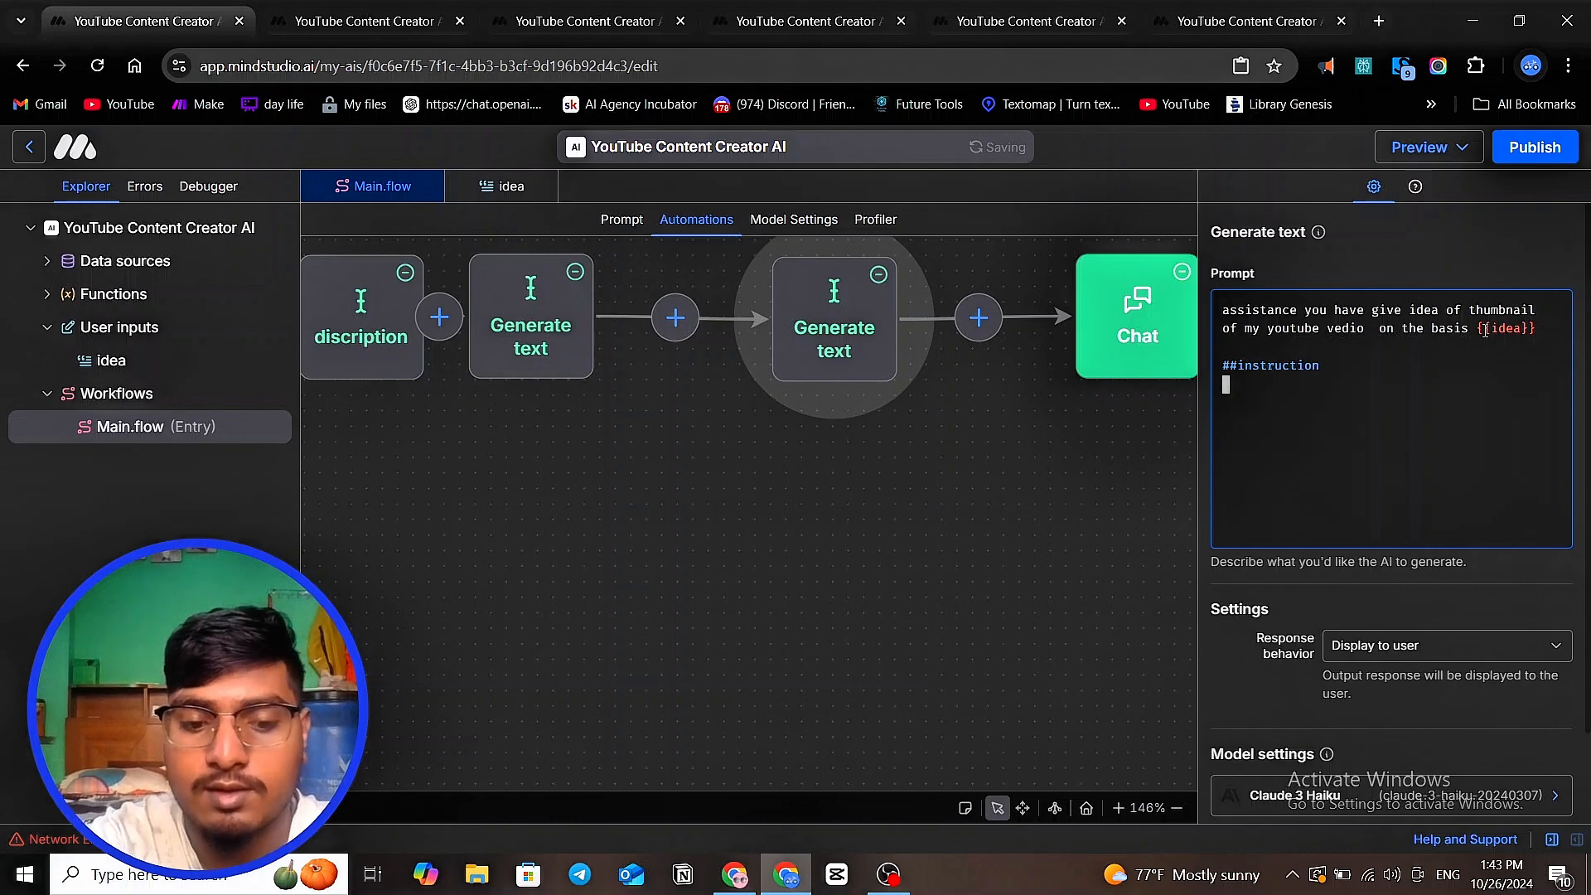
- Write "give the prompt to generate the" on the line below the "##instruction" heading of the new block's prompt
{"action": "type", "text": "give the pro"}
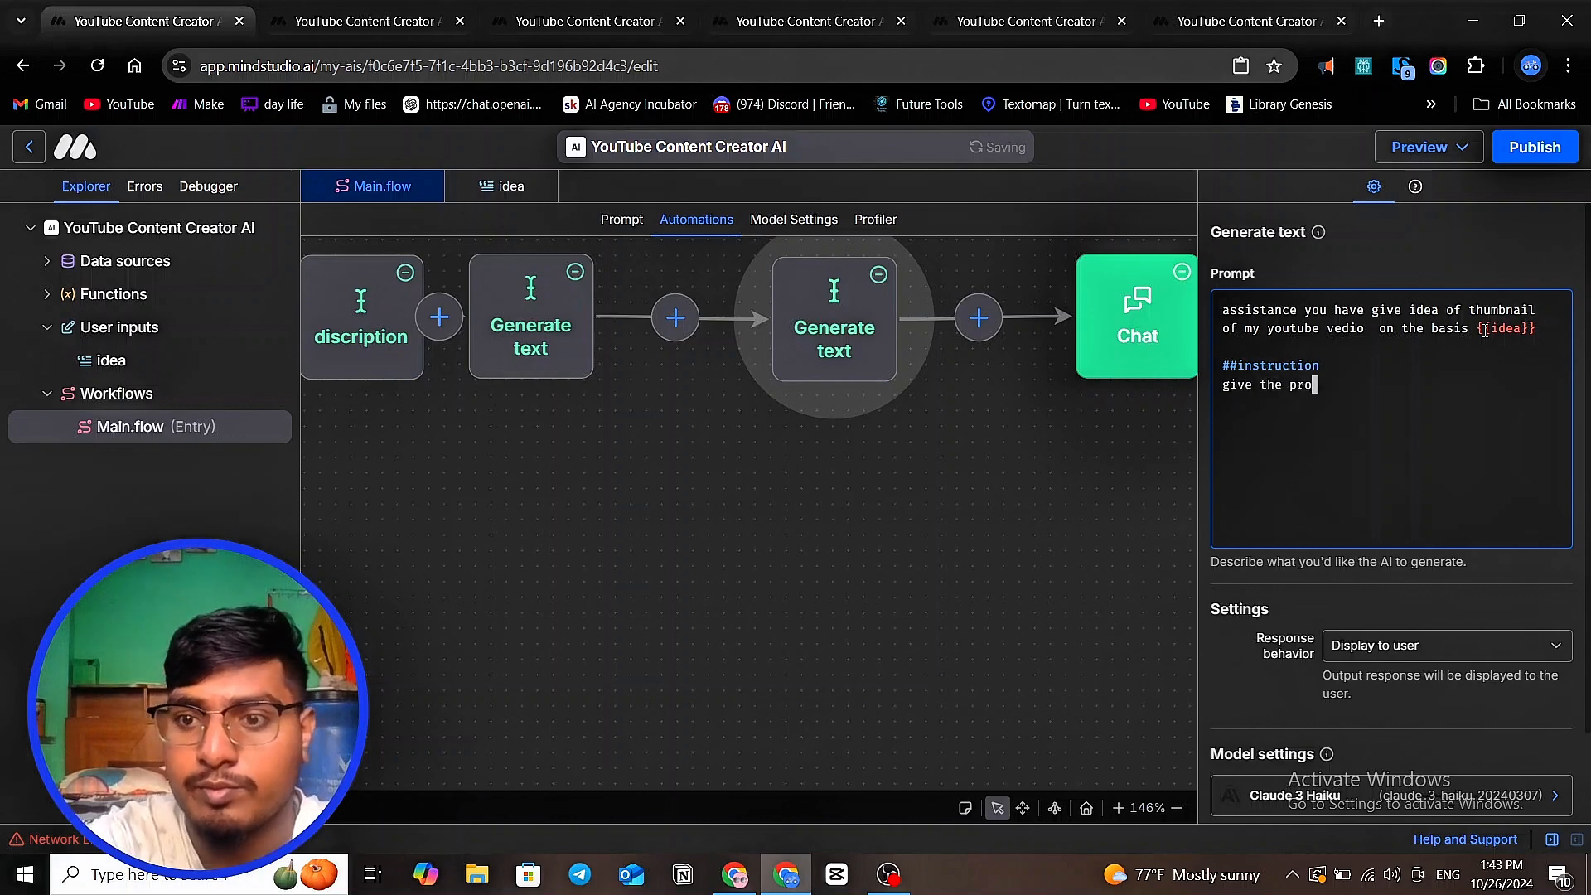
{"action": "type", "text": "mpt "}
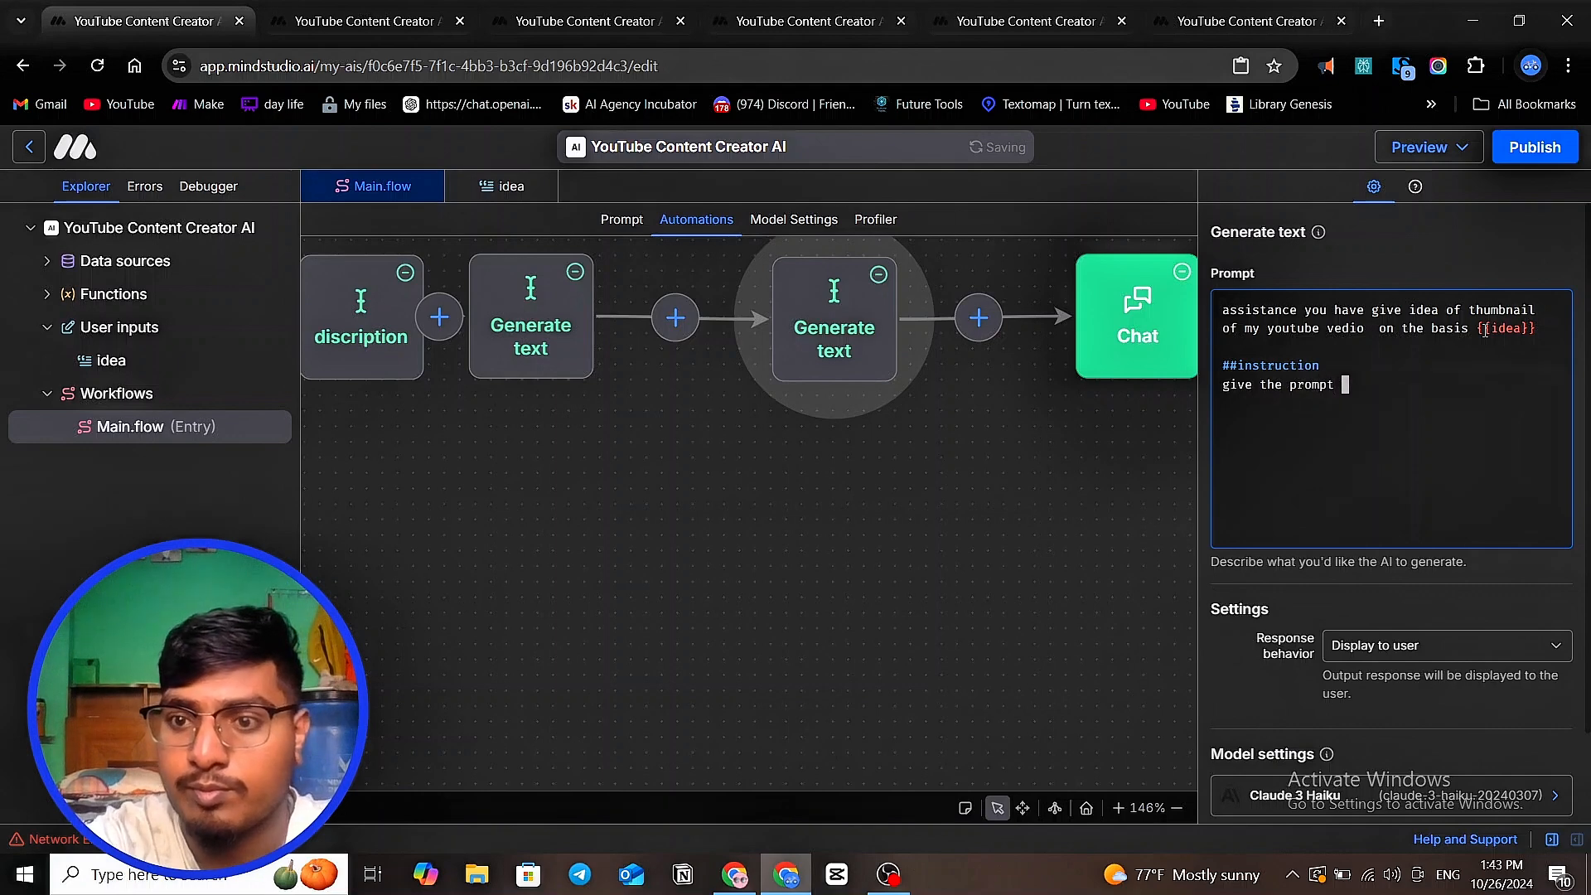
{"action": "type", "text": "to "}
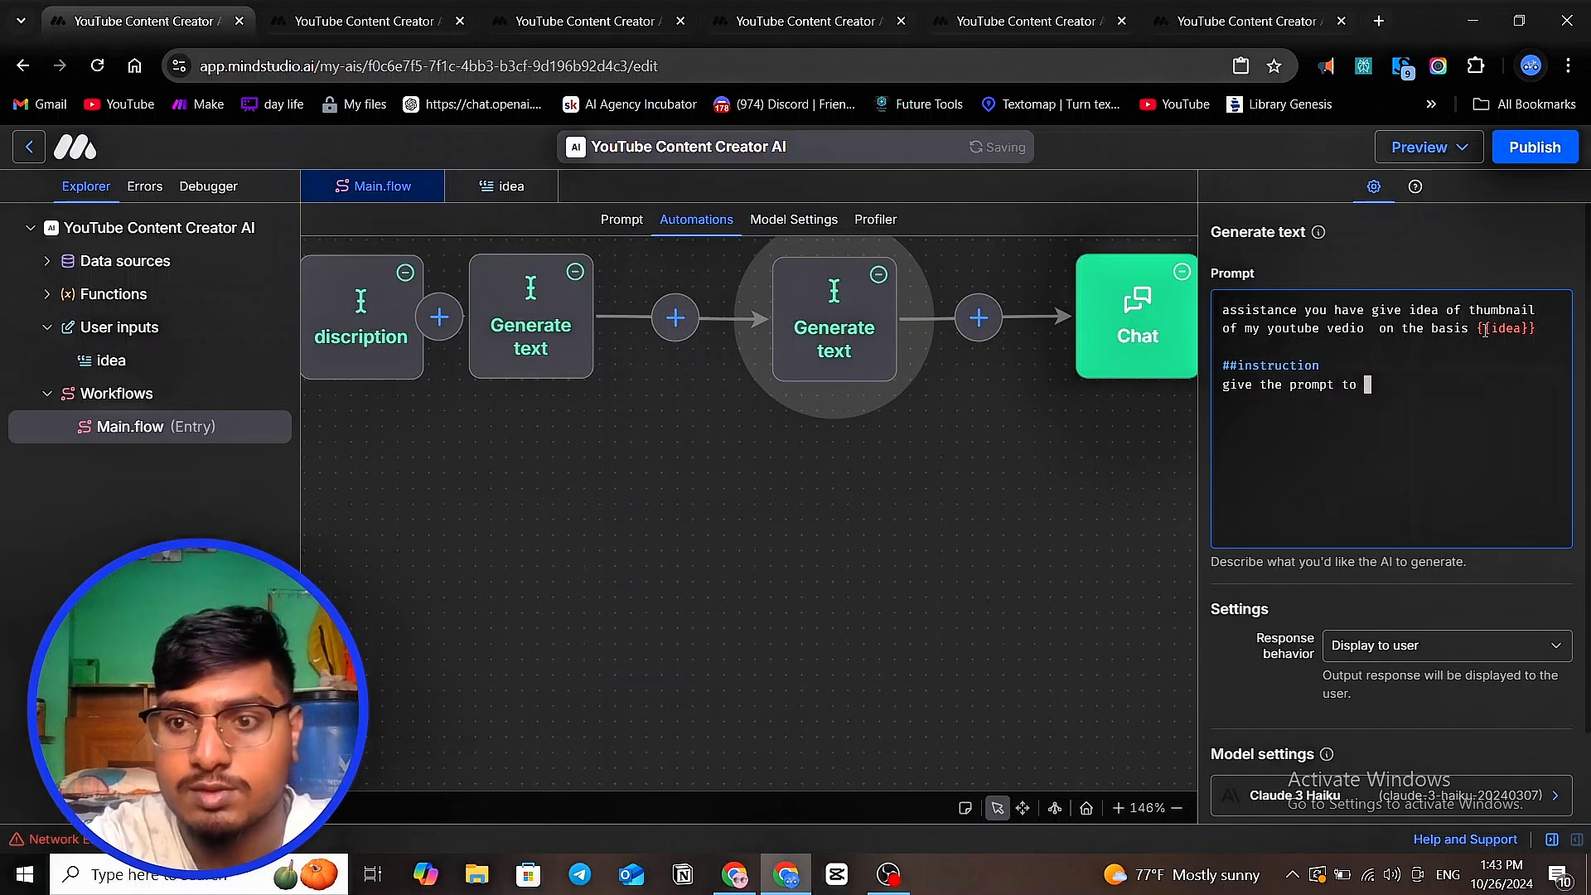
{"action": "type", "text": "gne"}
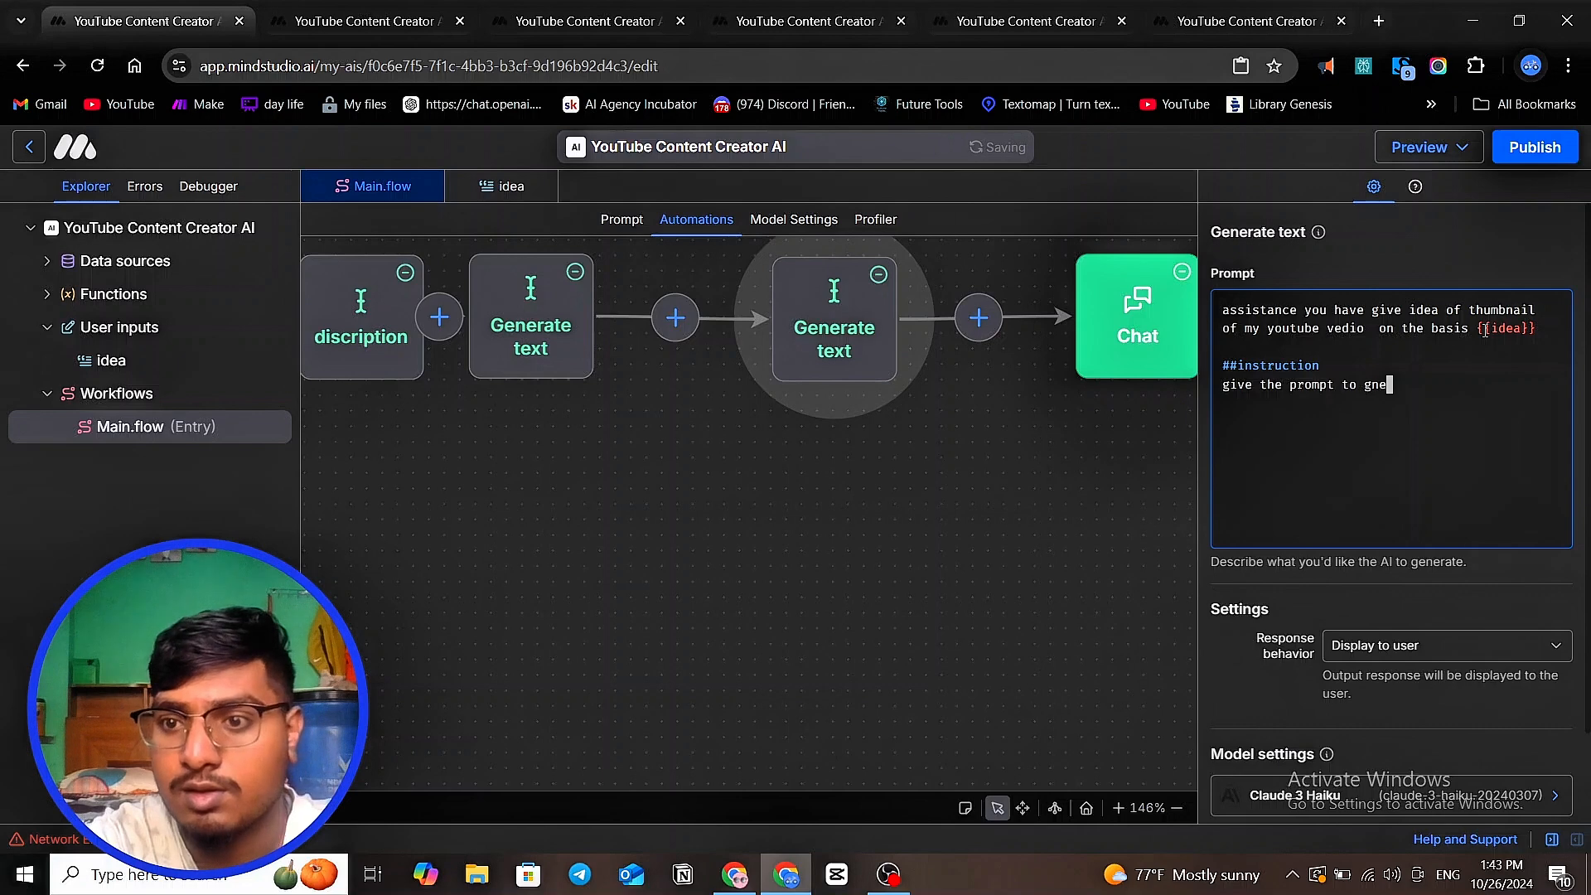
{"action": "key", "text": "BackSpace"}
{"action": "key", "text": "BackSpace"}
{"action": "type", "text": "enet"}
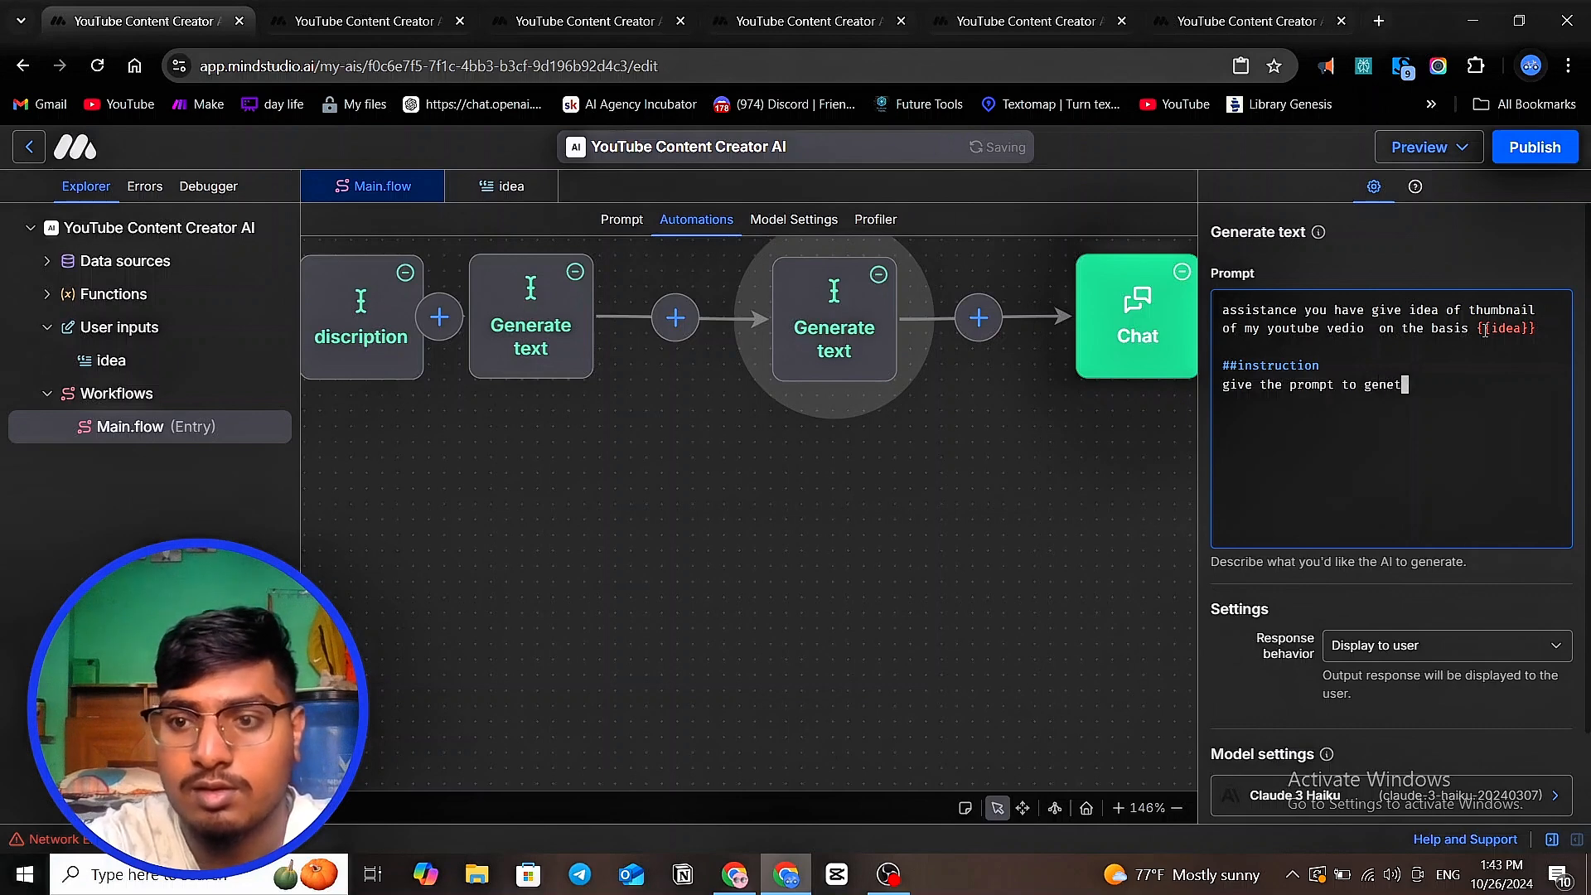
{"action": "type", "text": "ate"}
{"action": "key", "text": "BackSpace"}
{"action": "key", "text": "BackSpace"}
{"action": "key", "text": "BackSpace"}
{"action": "key", "text": "BackSpace"}
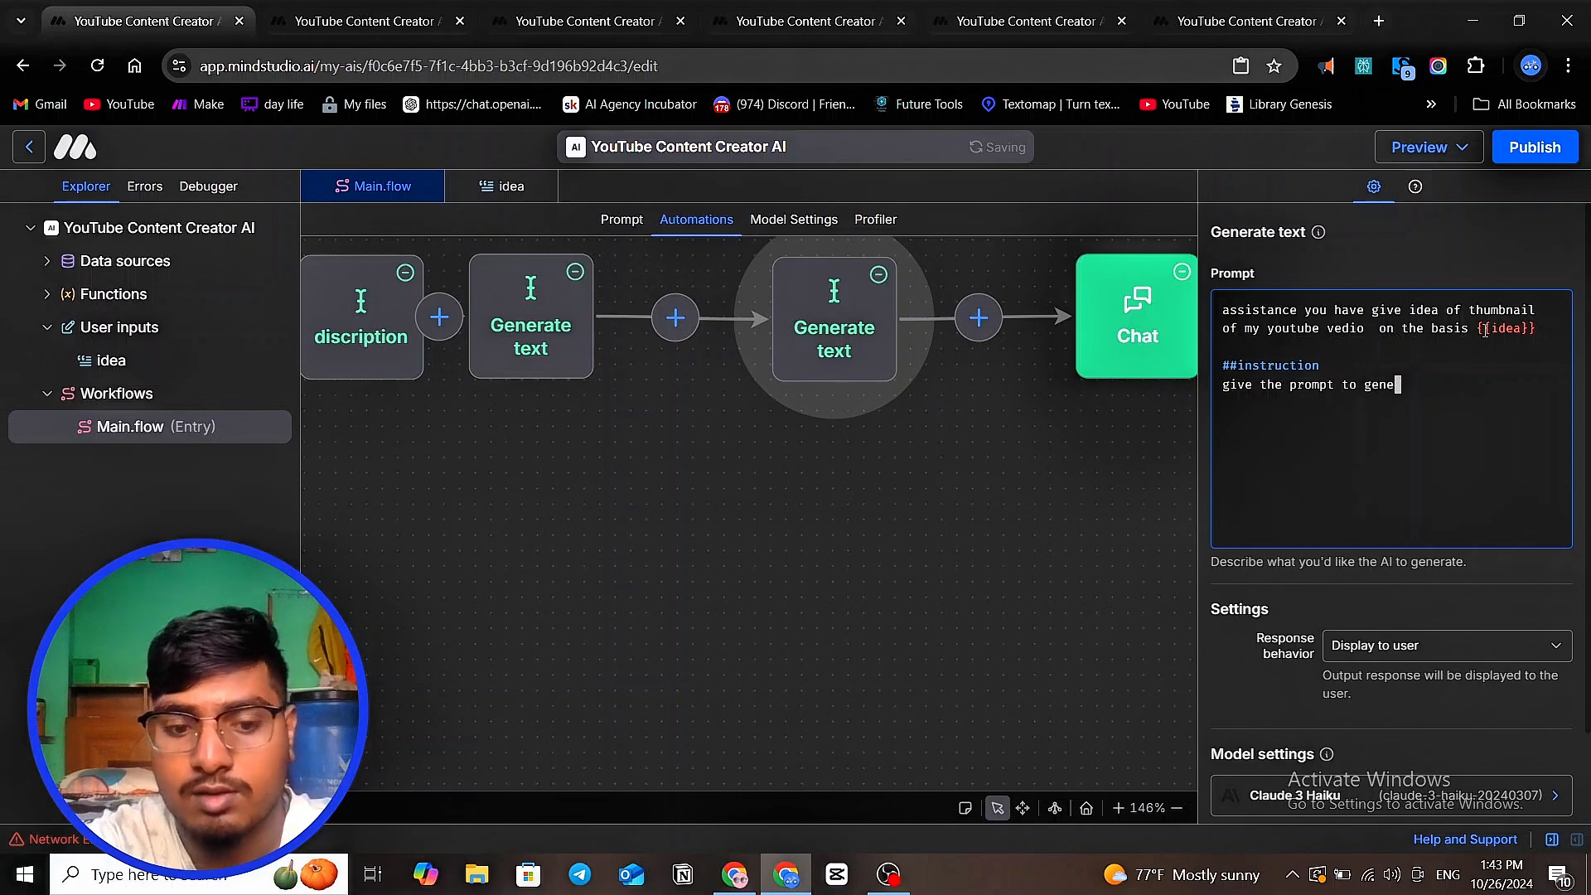
{"action": "type", "text": "rate the "}
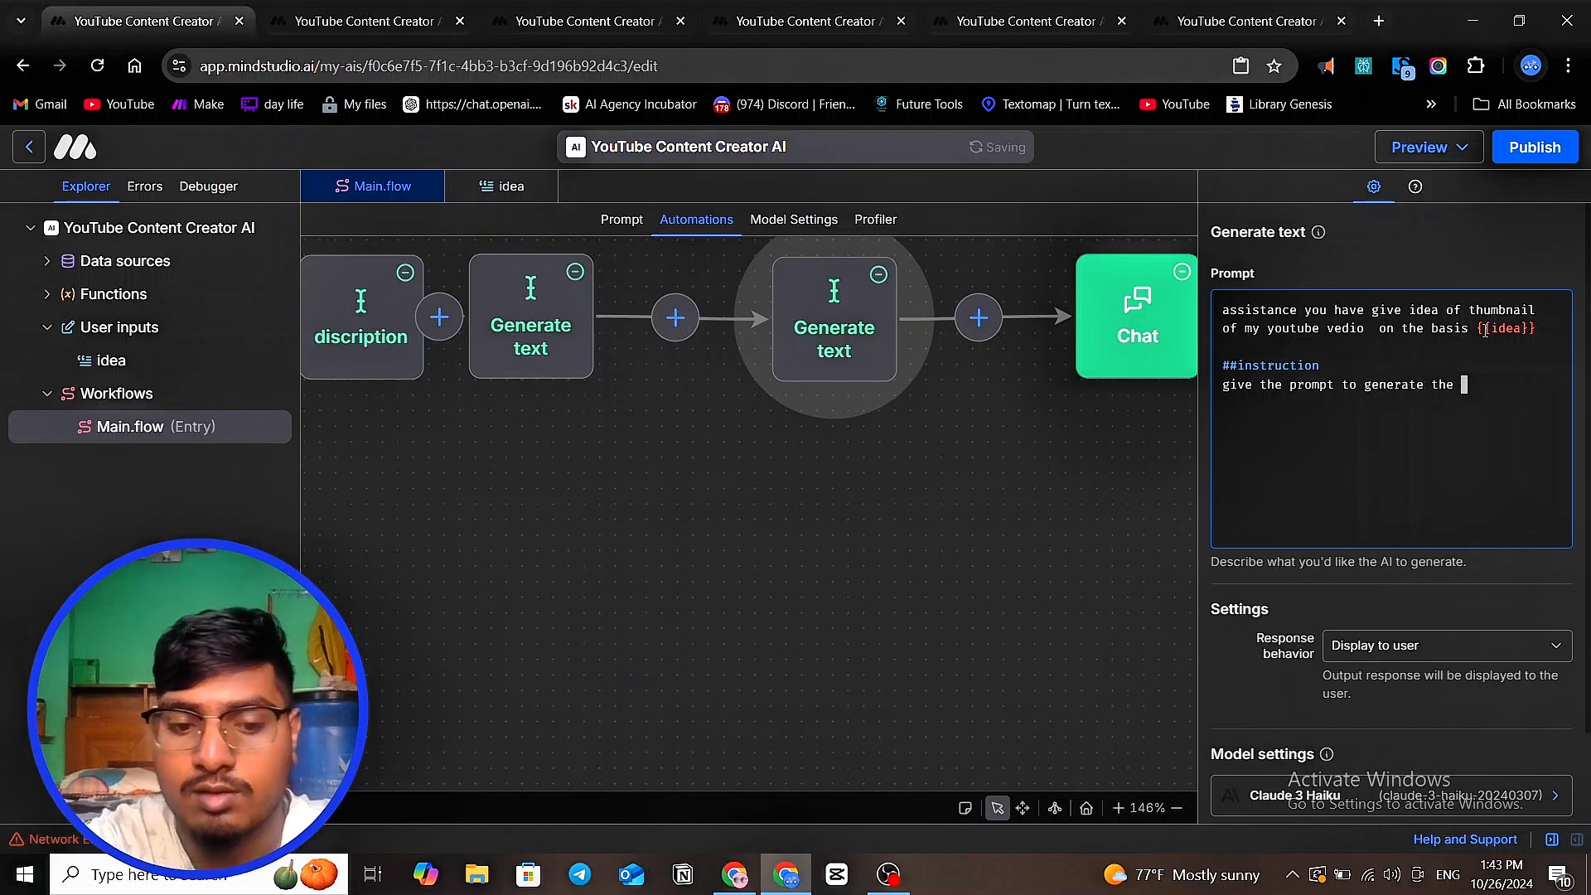
- Finish the instruction line with the word "thumbnail", correcting its spelling
{"action": "type", "text": "thumna"}
{"action": "key", "text": "BackSpace"}
{"action": "key", "text": "BackSpace"}
{"action": "key", "text": "BackSpace"}
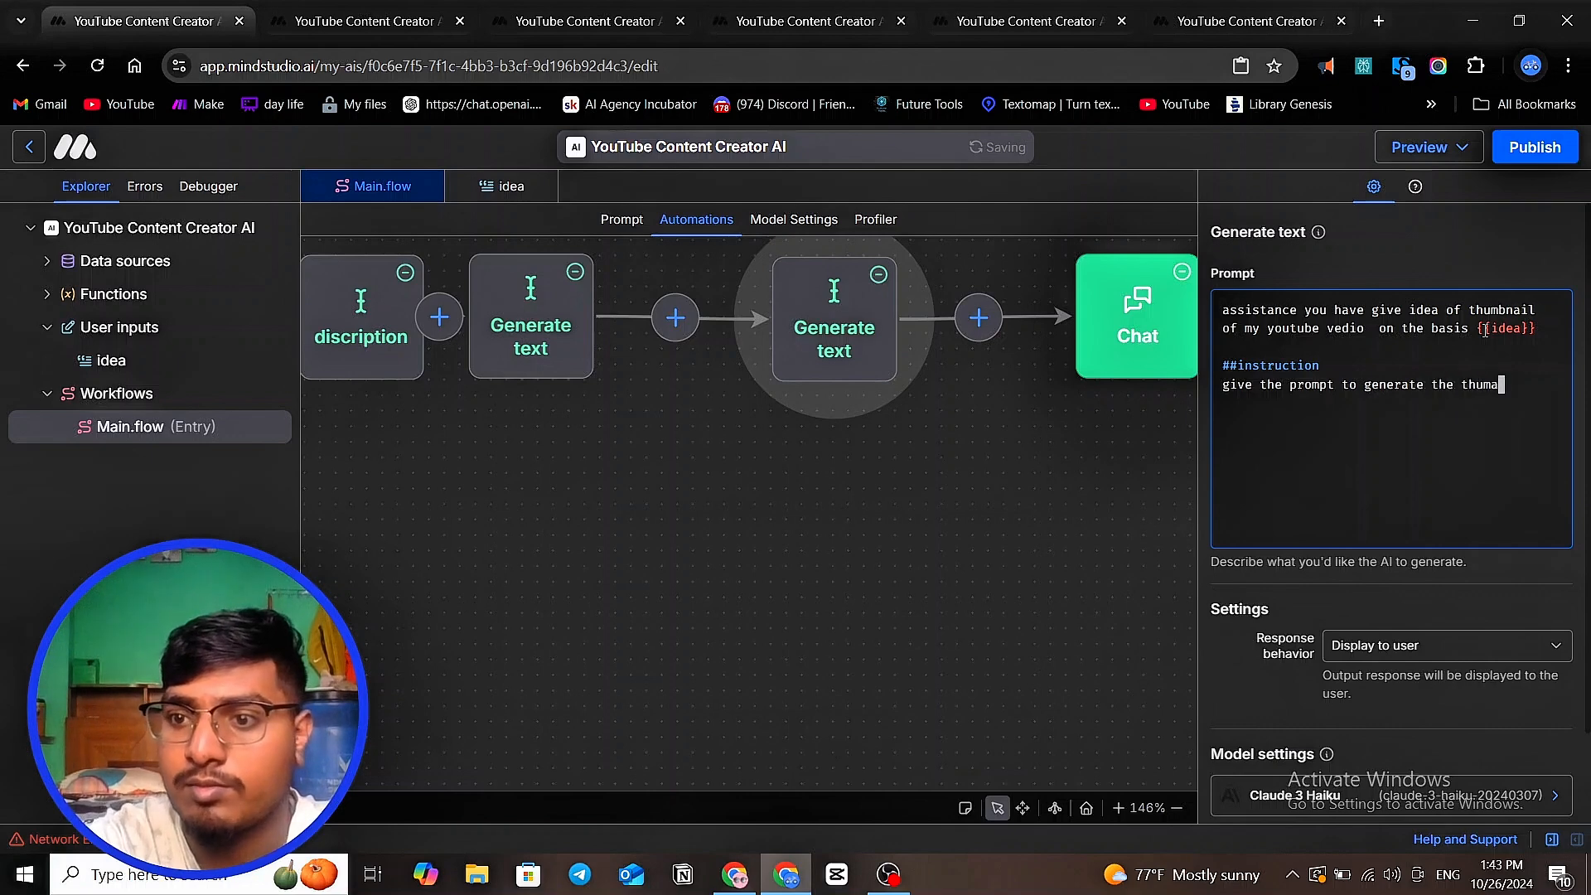
{"action": "type", "text": "mba"}
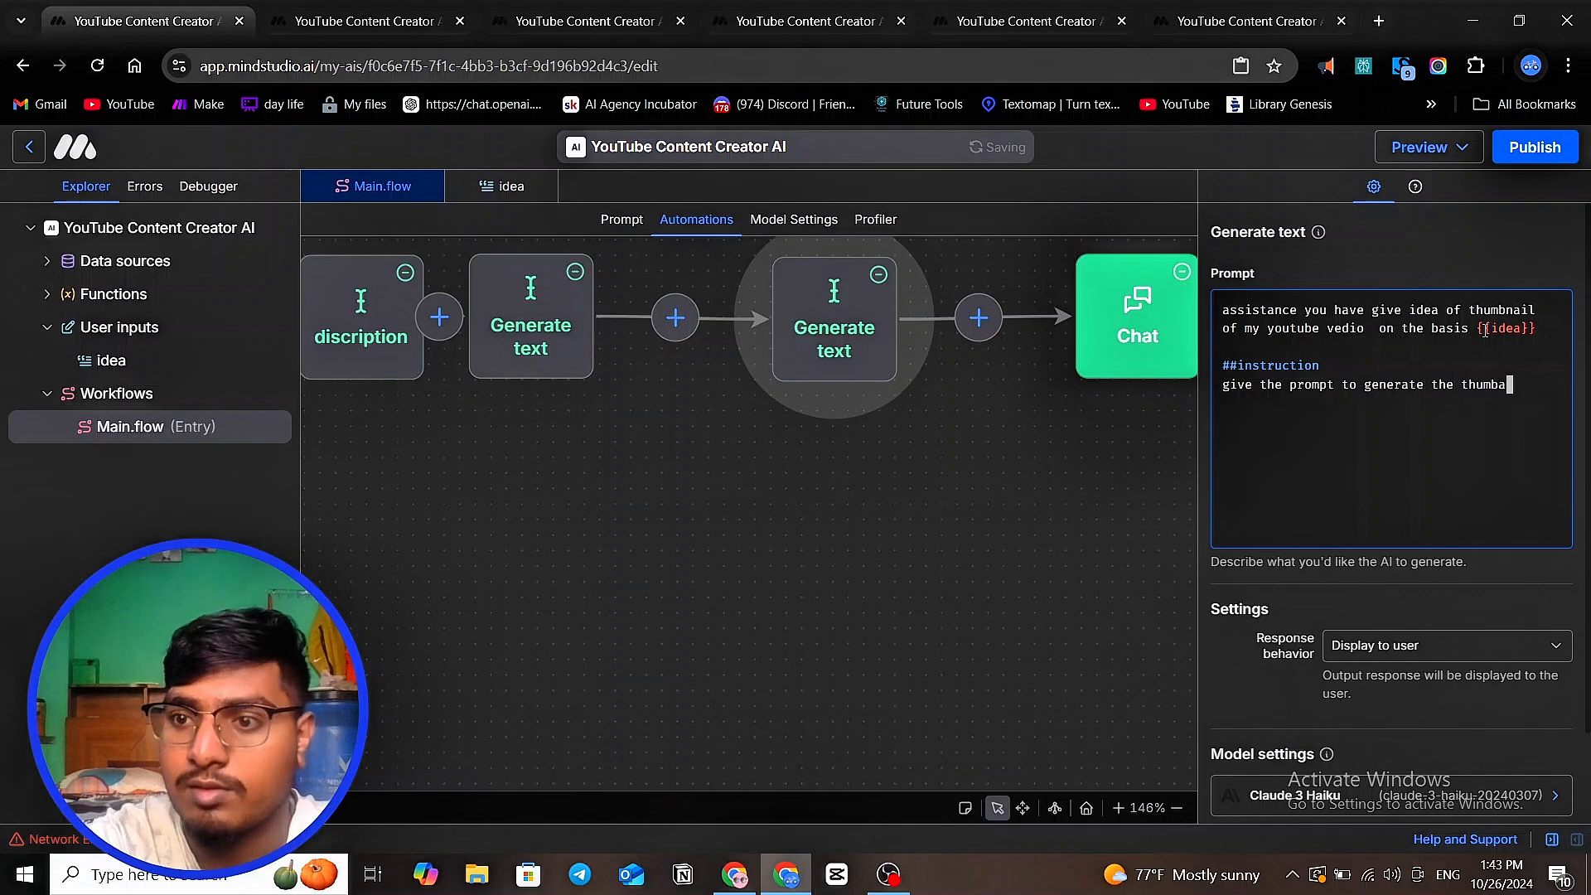
{"action": "key", "text": "BackSpace"}
{"action": "type", "text": "nail"}
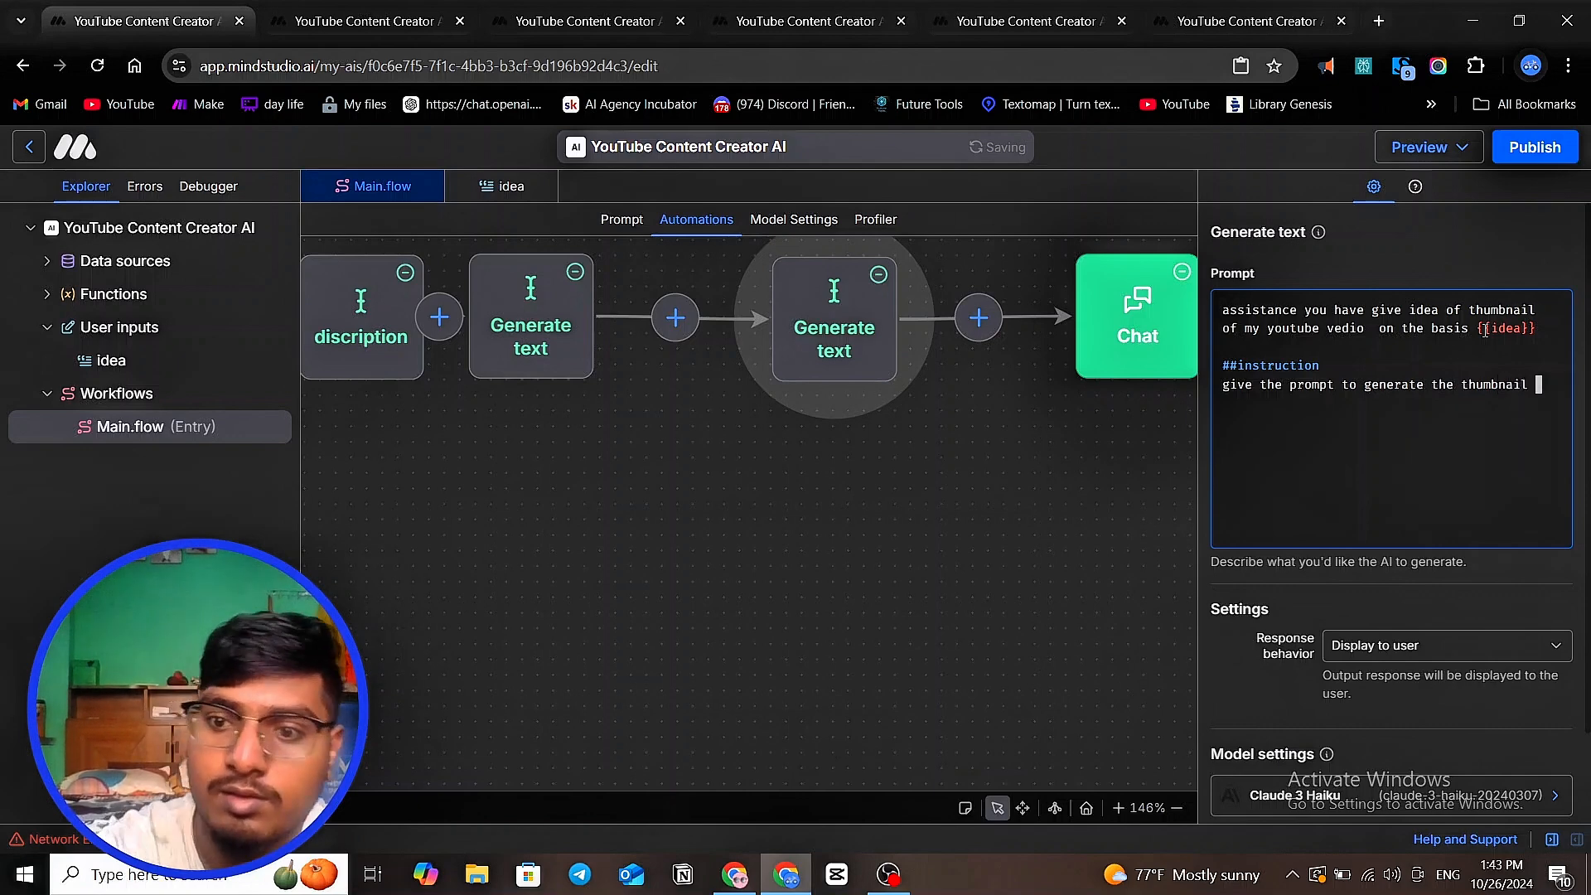
- Set the block's response behavior to Assign to variable with the variable name "image"
{"action": "left_click", "coordinate": [1452, 653]}
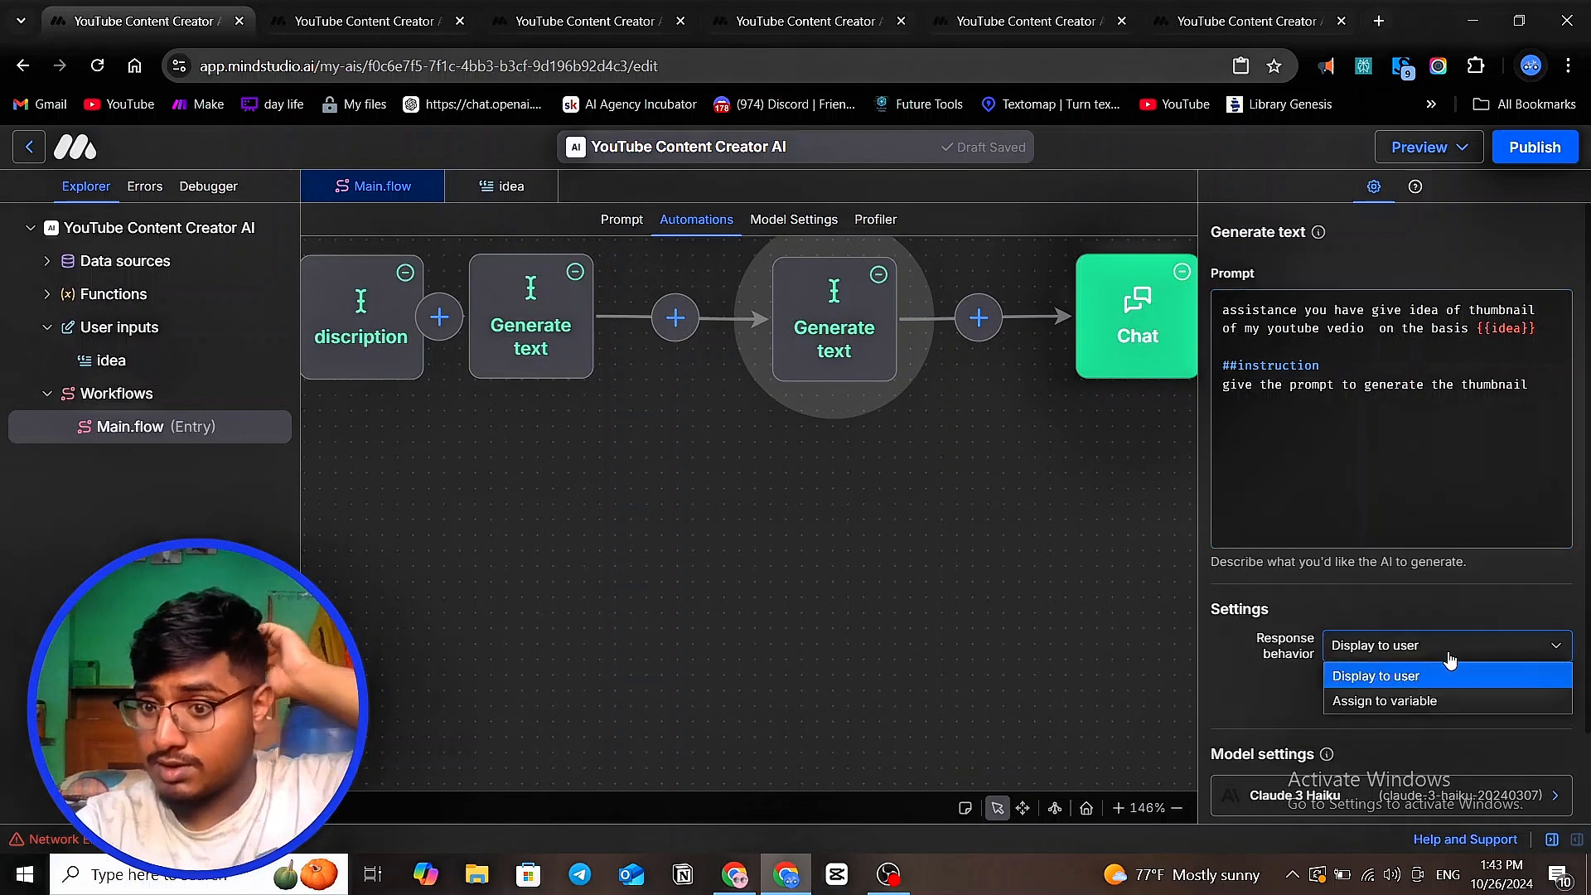
{"action": "left_click", "coordinate": [1430, 698]}
{"action": "scroll", "coordinate": [1430, 673], "scroll_direction": "down", "scroll_amount": 2}
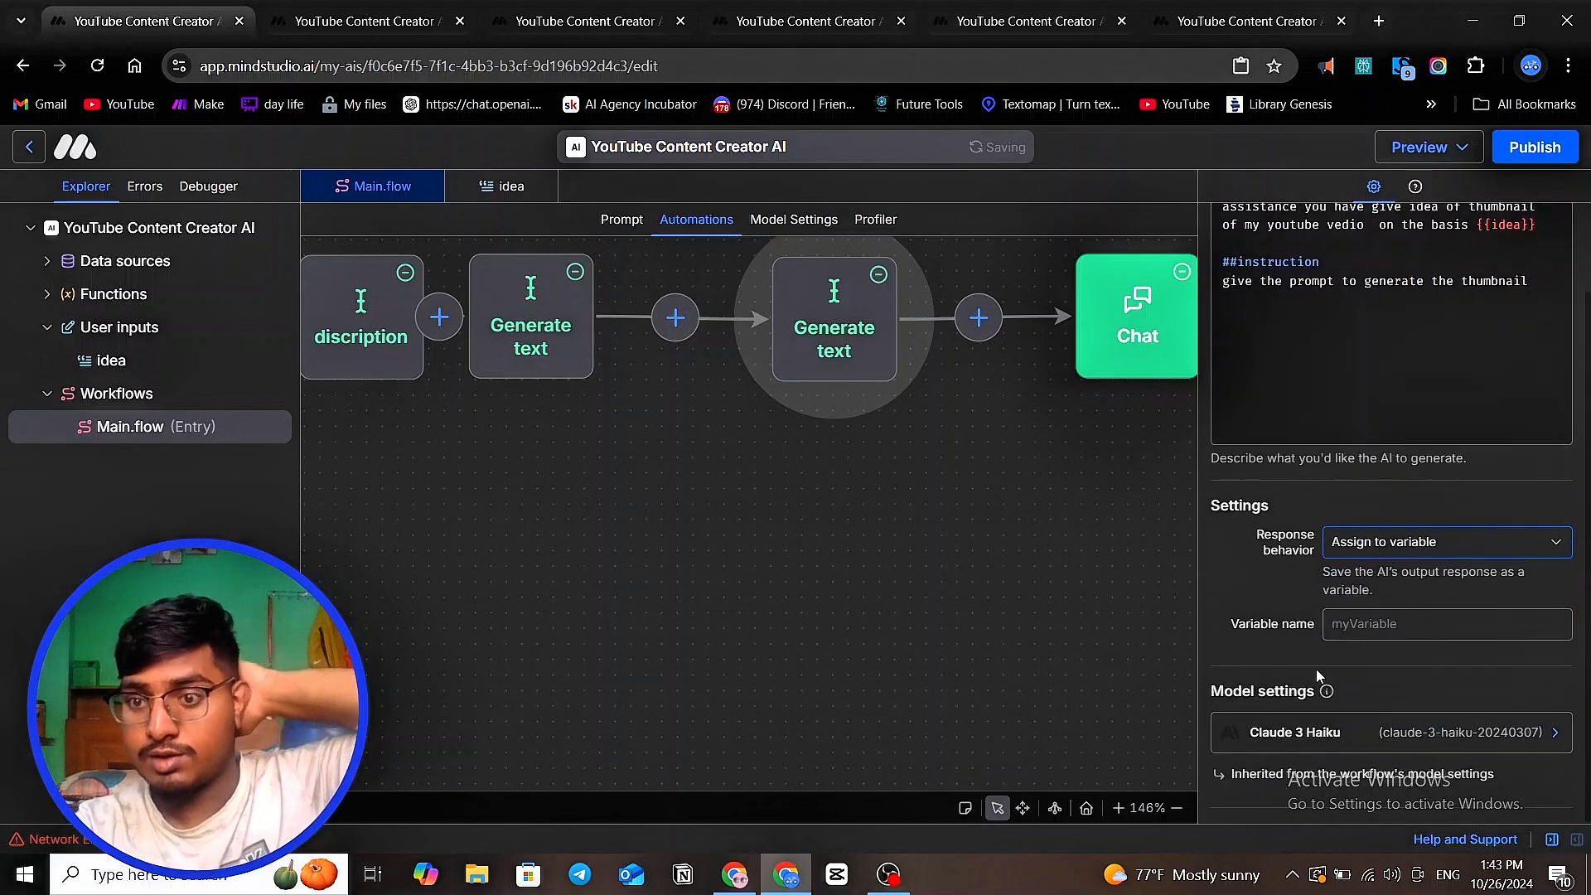
{"action": "left_click", "coordinate": [1394, 625]}
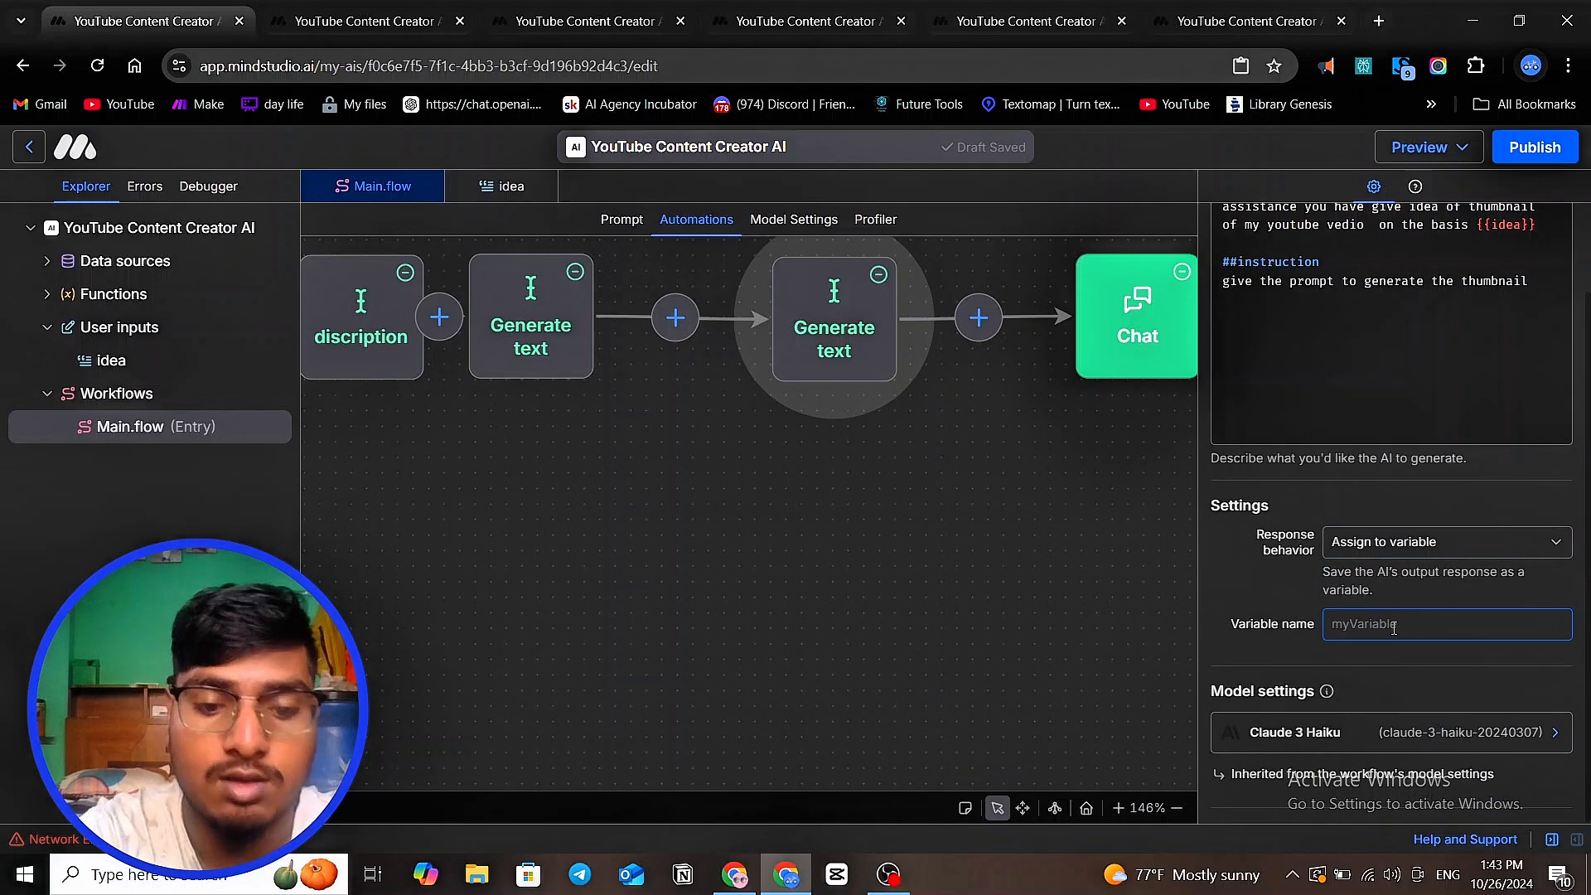
{"action": "type", "text": "th"}
{"action": "key", "text": "BackSpace"}
{"action": "key", "text": "BackSpace"}
{"action": "type", "text": "im"}
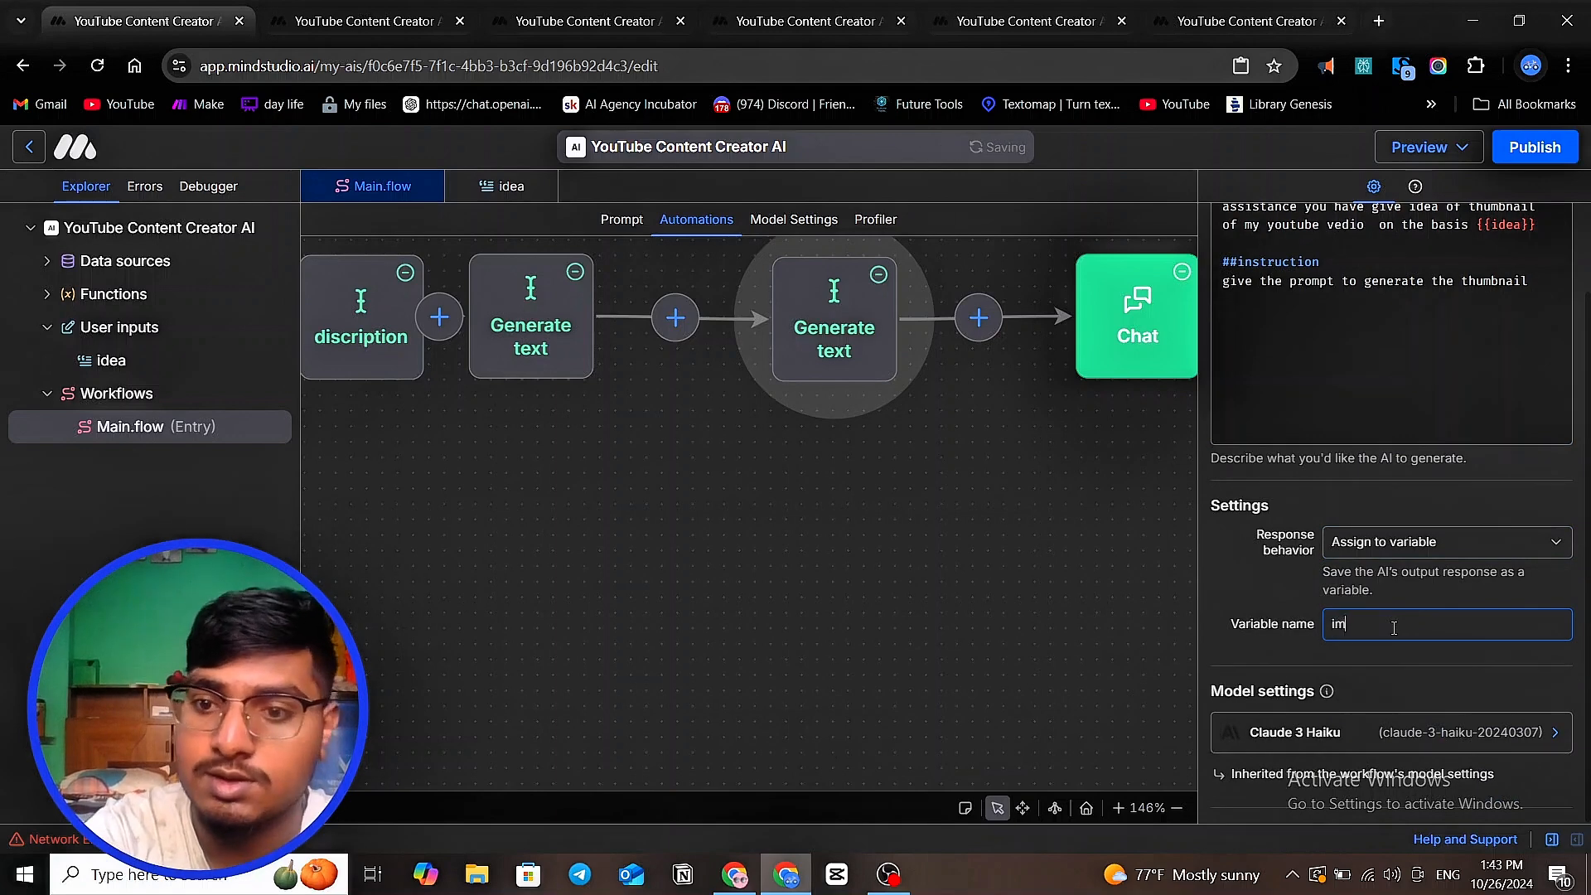
{"action": "type", "text": "age"}
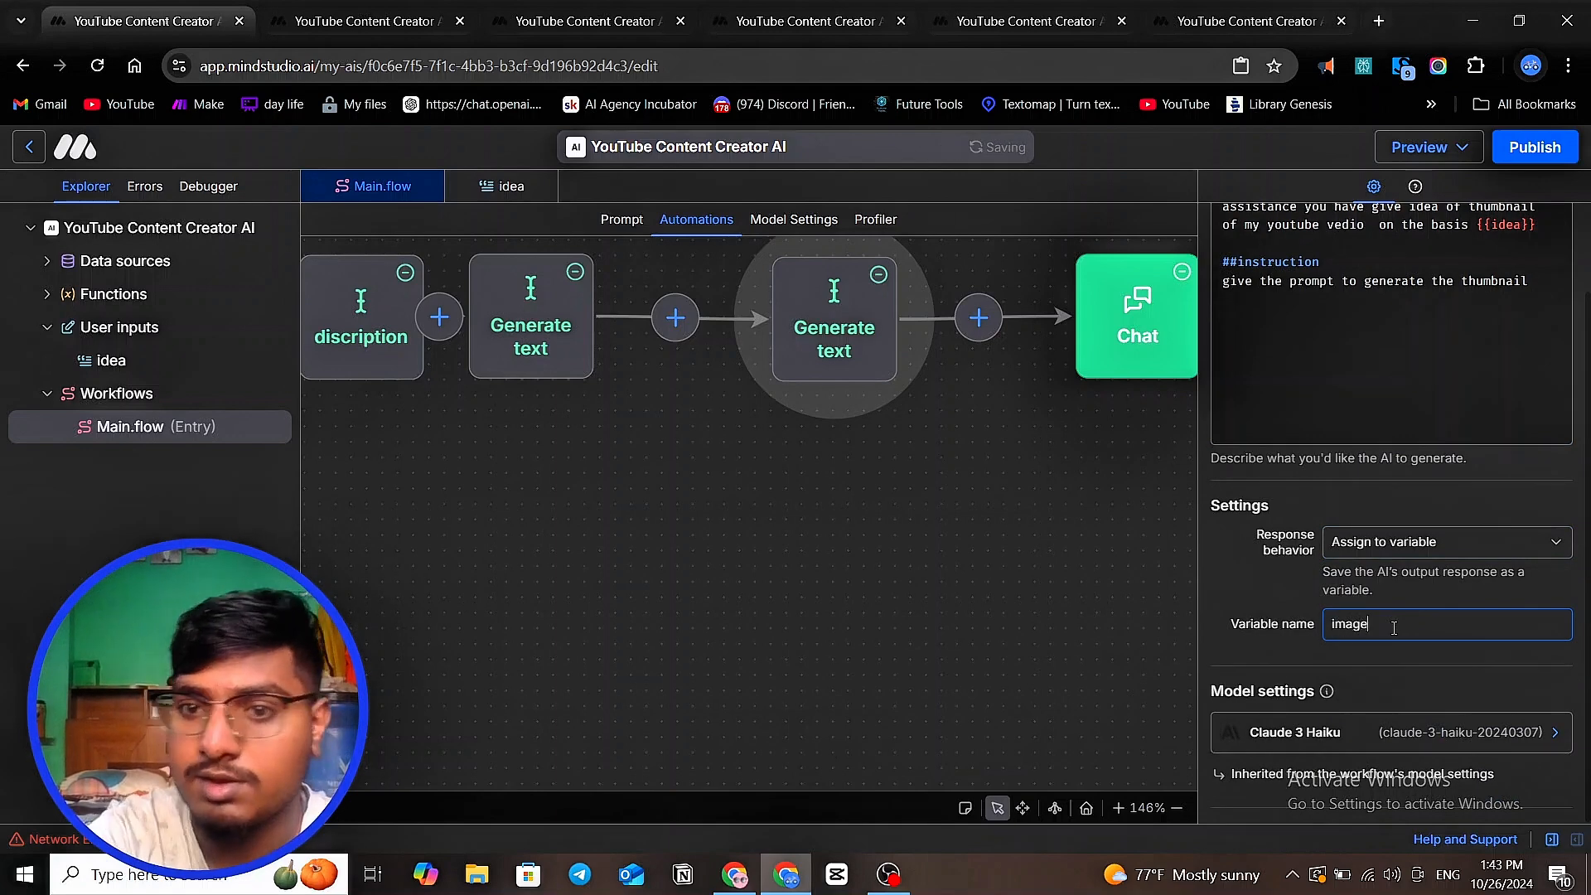
{"action": "left_click", "coordinate": [1027, 673]}
- Space out the Chat block and the two Generate text blocks, and insert a Generate image block before Chat
{"action": "scroll", "coordinate": [1061, 423], "scroll_direction": "down", "scroll_amount": 3}
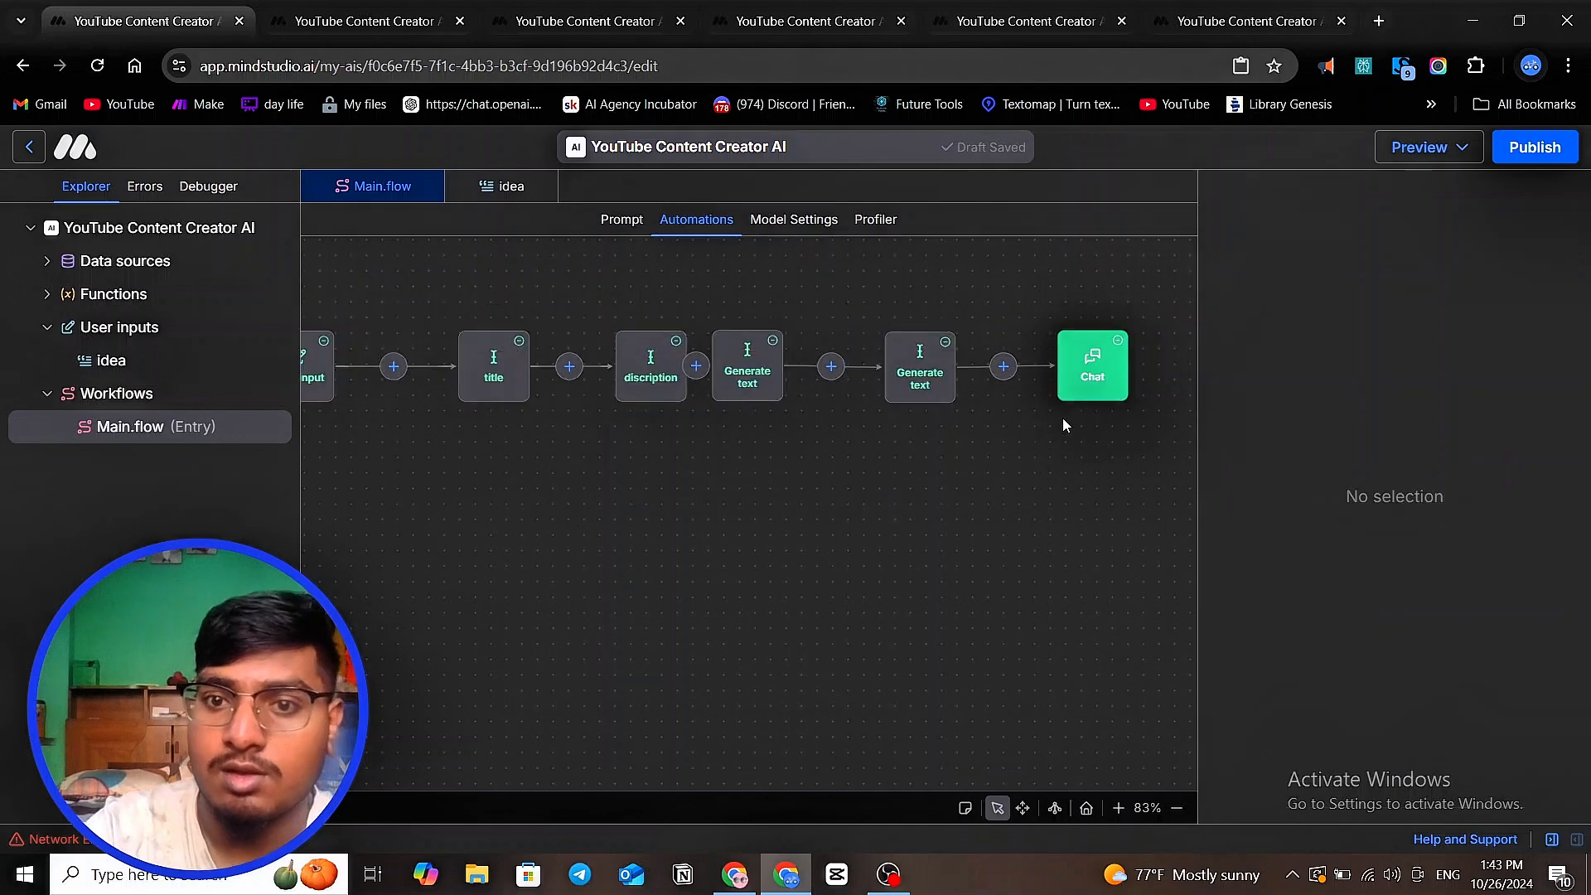
{"action": "left_click", "coordinate": [1113, 370]}
{"action": "left_click_drag", "start_coordinate": [1113, 371], "coordinate": [1140, 371]}
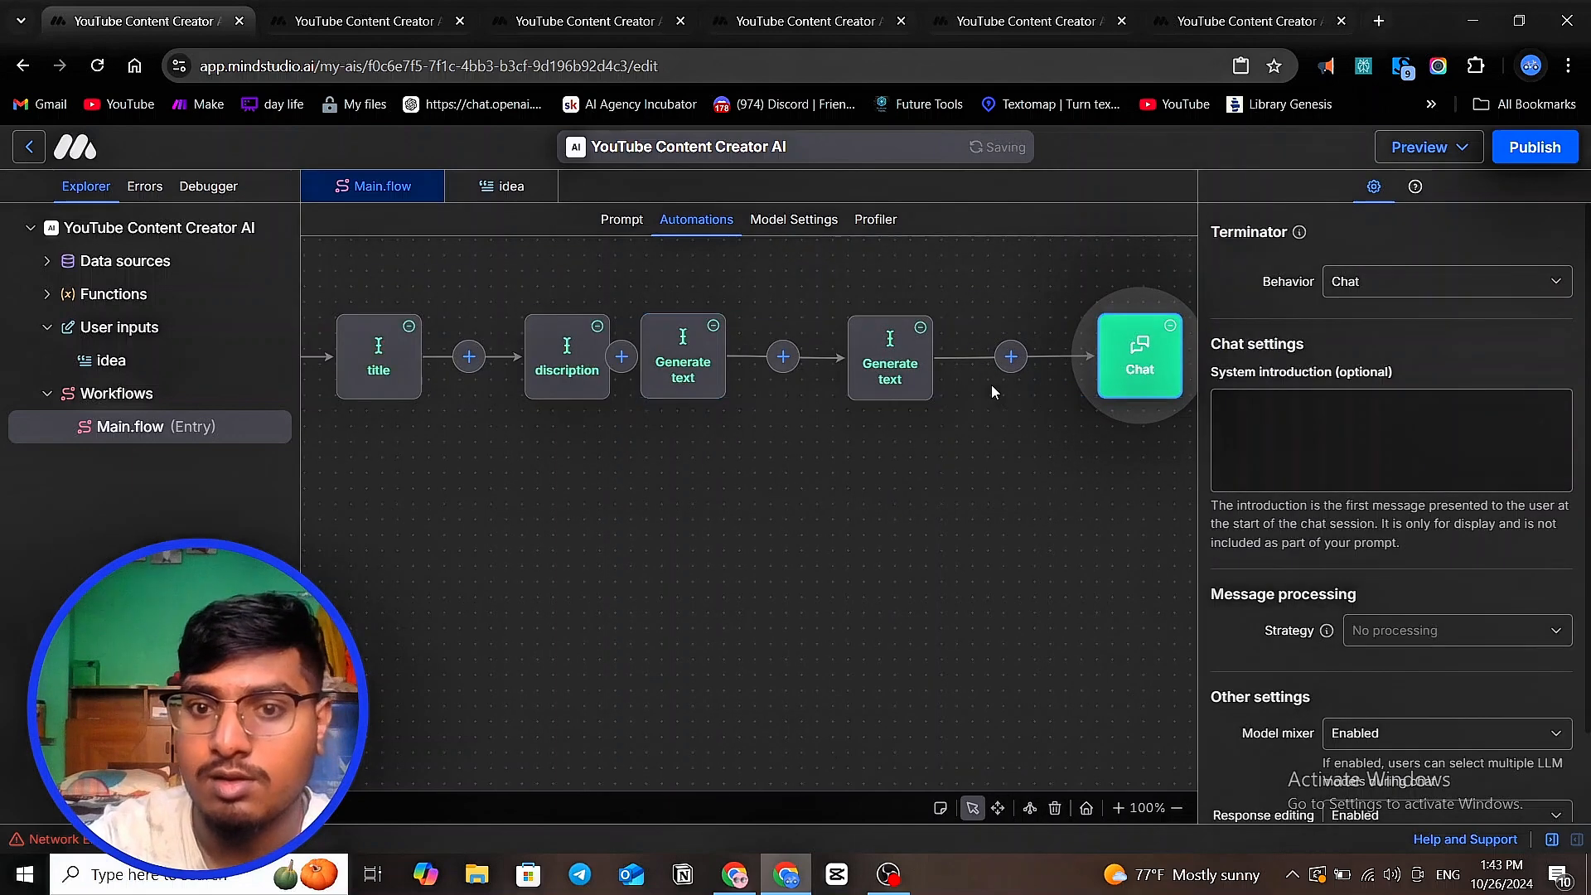
{"action": "left_click_drag", "start_coordinate": [896, 373], "coordinate": [904, 372]}
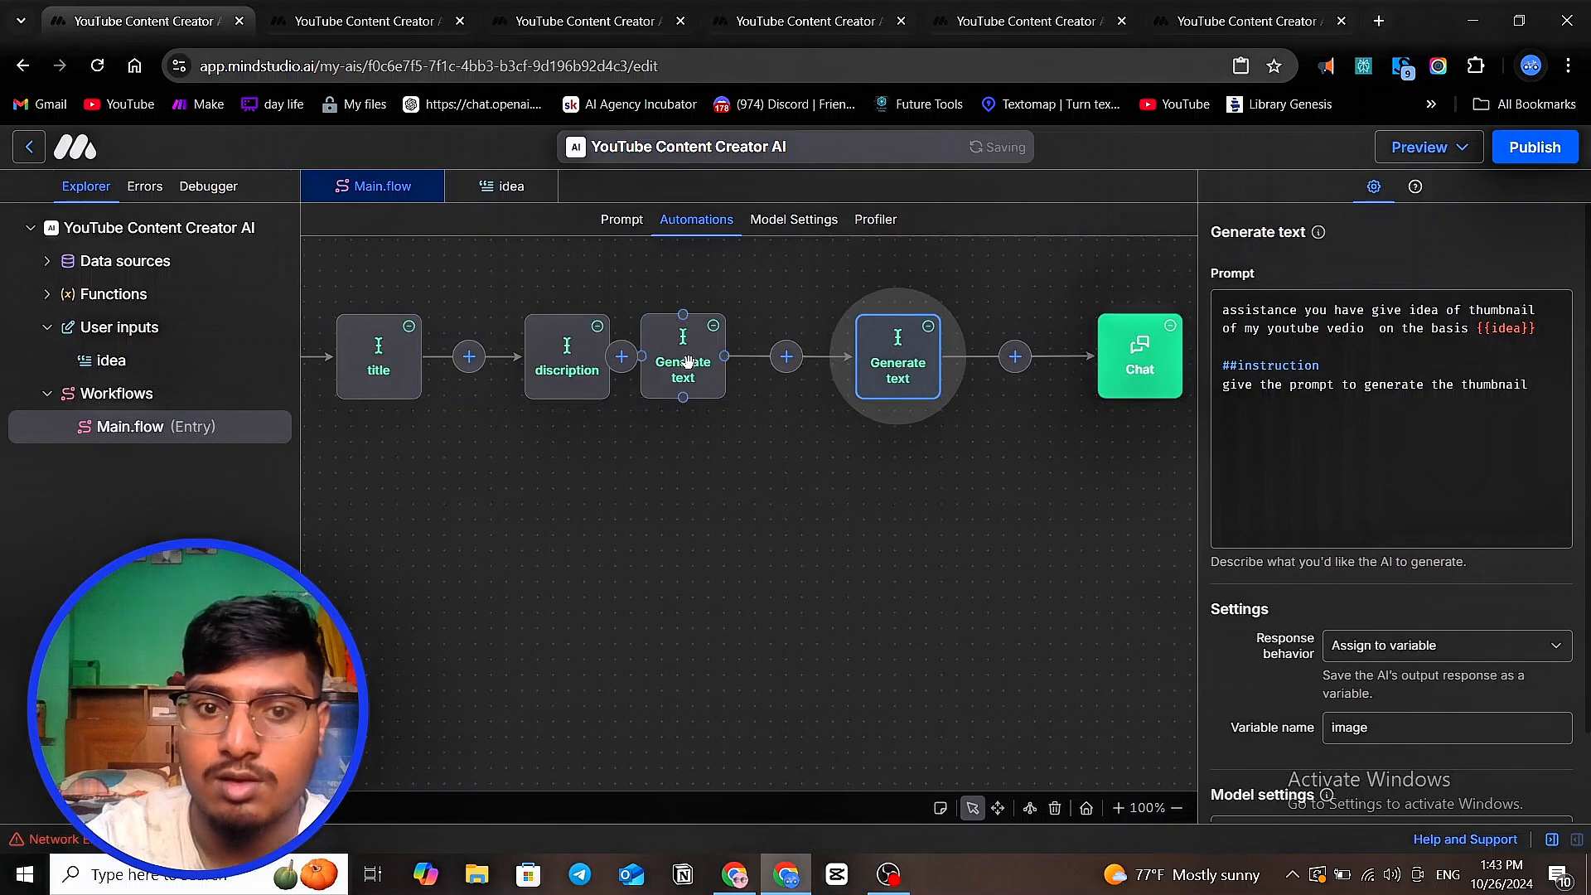
{"action": "left_click_drag", "start_coordinate": [699, 362], "coordinate": [723, 359]}
{"action": "left_click", "coordinate": [1015, 356]}
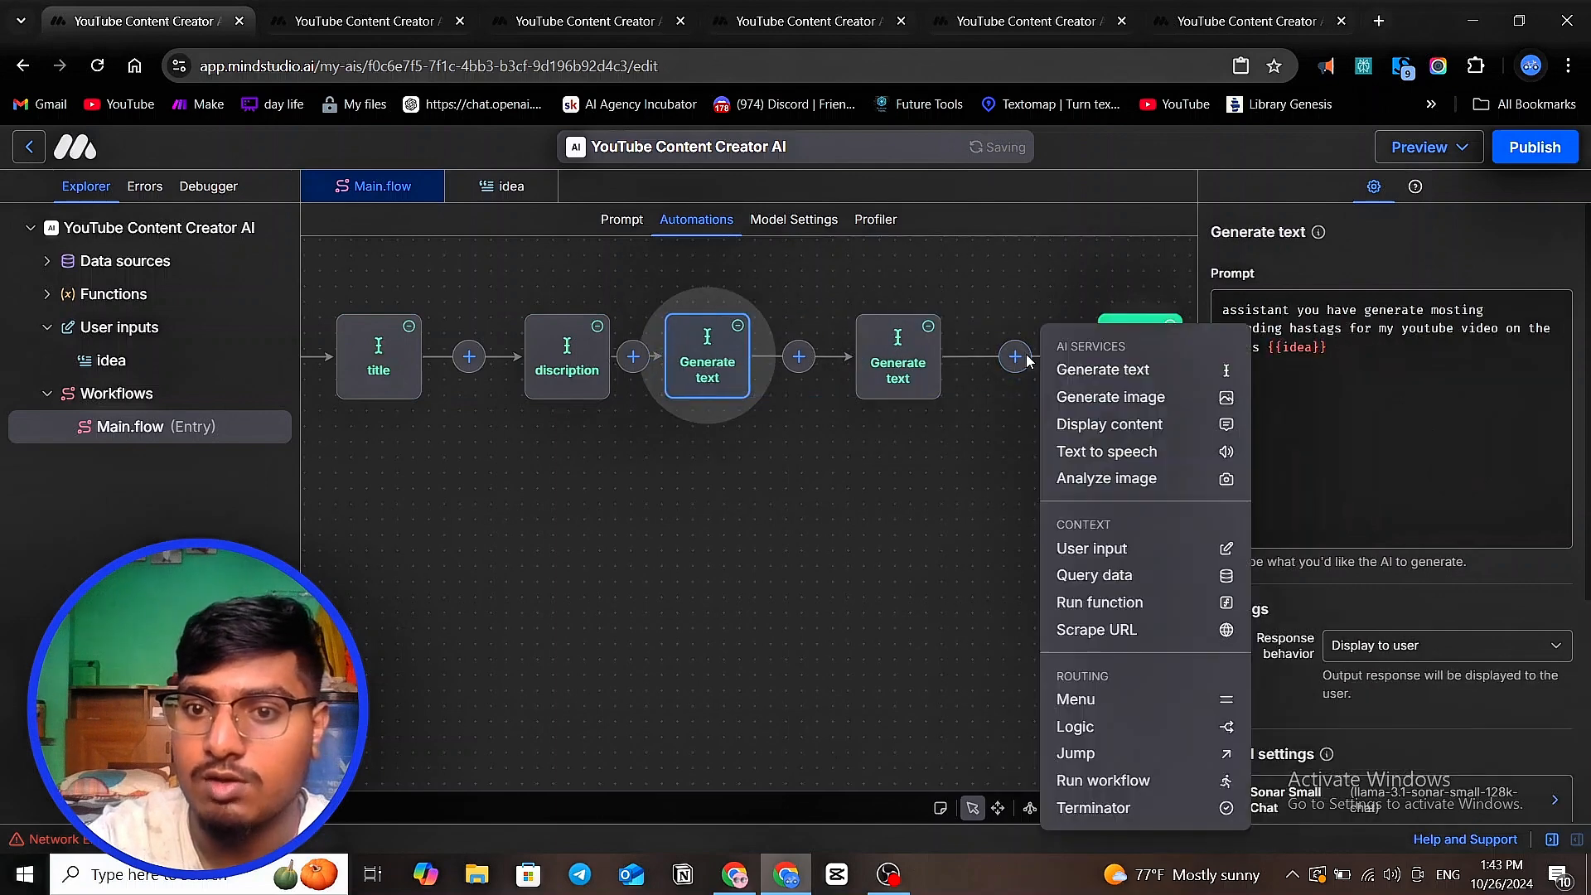
{"action": "left_click", "coordinate": [1110, 393]}
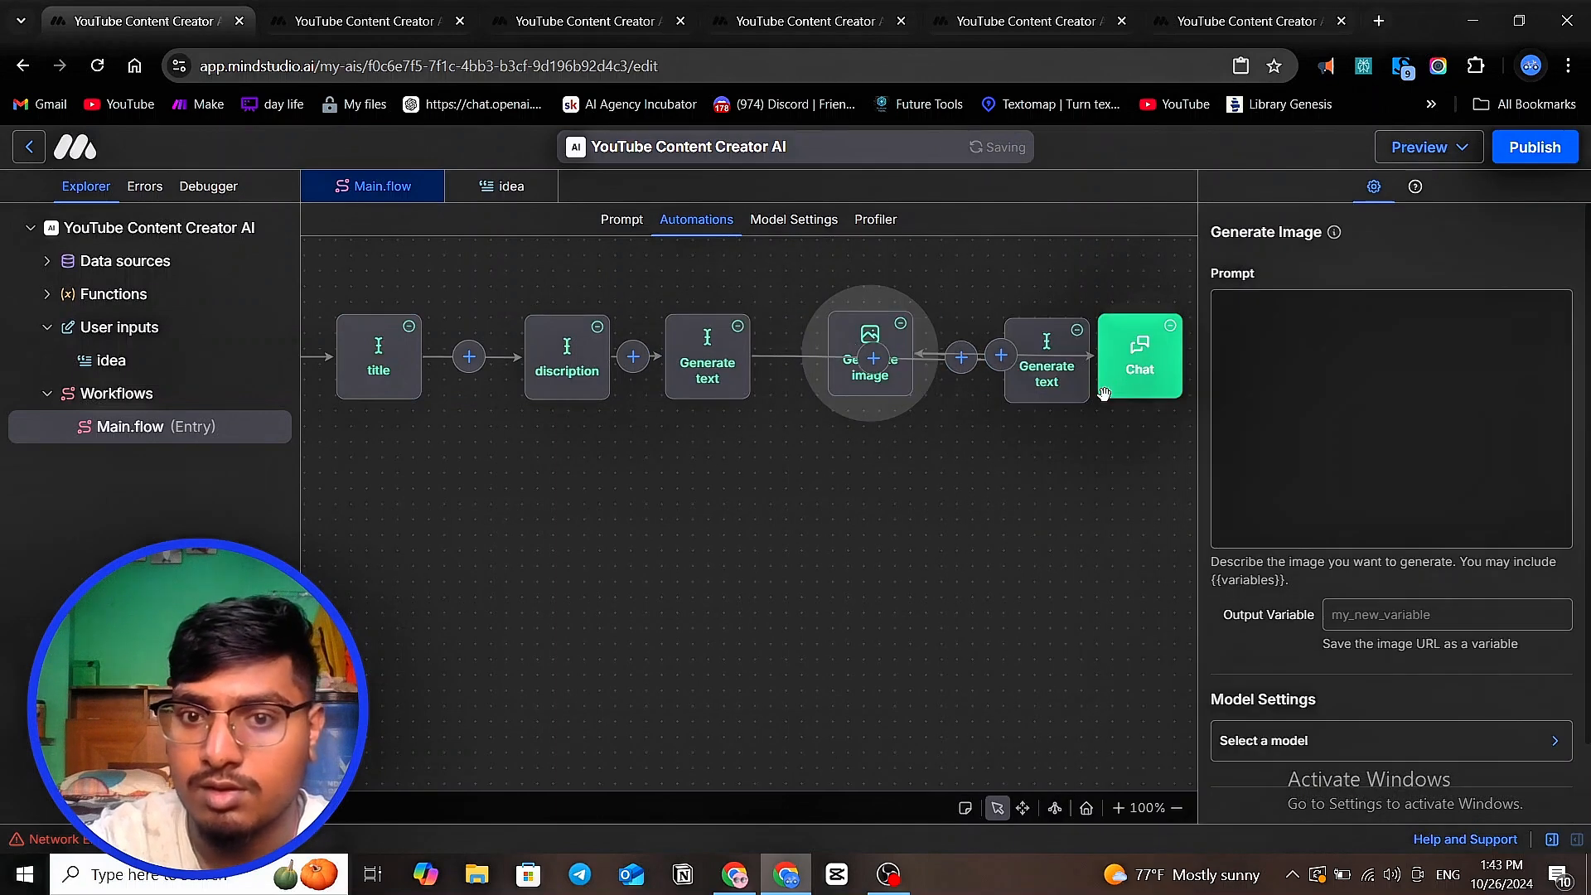
- Select all workflow blocks and auto-arrange them into an evenly spaced row
{"action": "scroll", "coordinate": [1041, 417], "scroll_direction": "down", "scroll_amount": 1}
{"action": "scroll", "coordinate": [1040, 418], "scroll_direction": "down", "scroll_amount": 10}
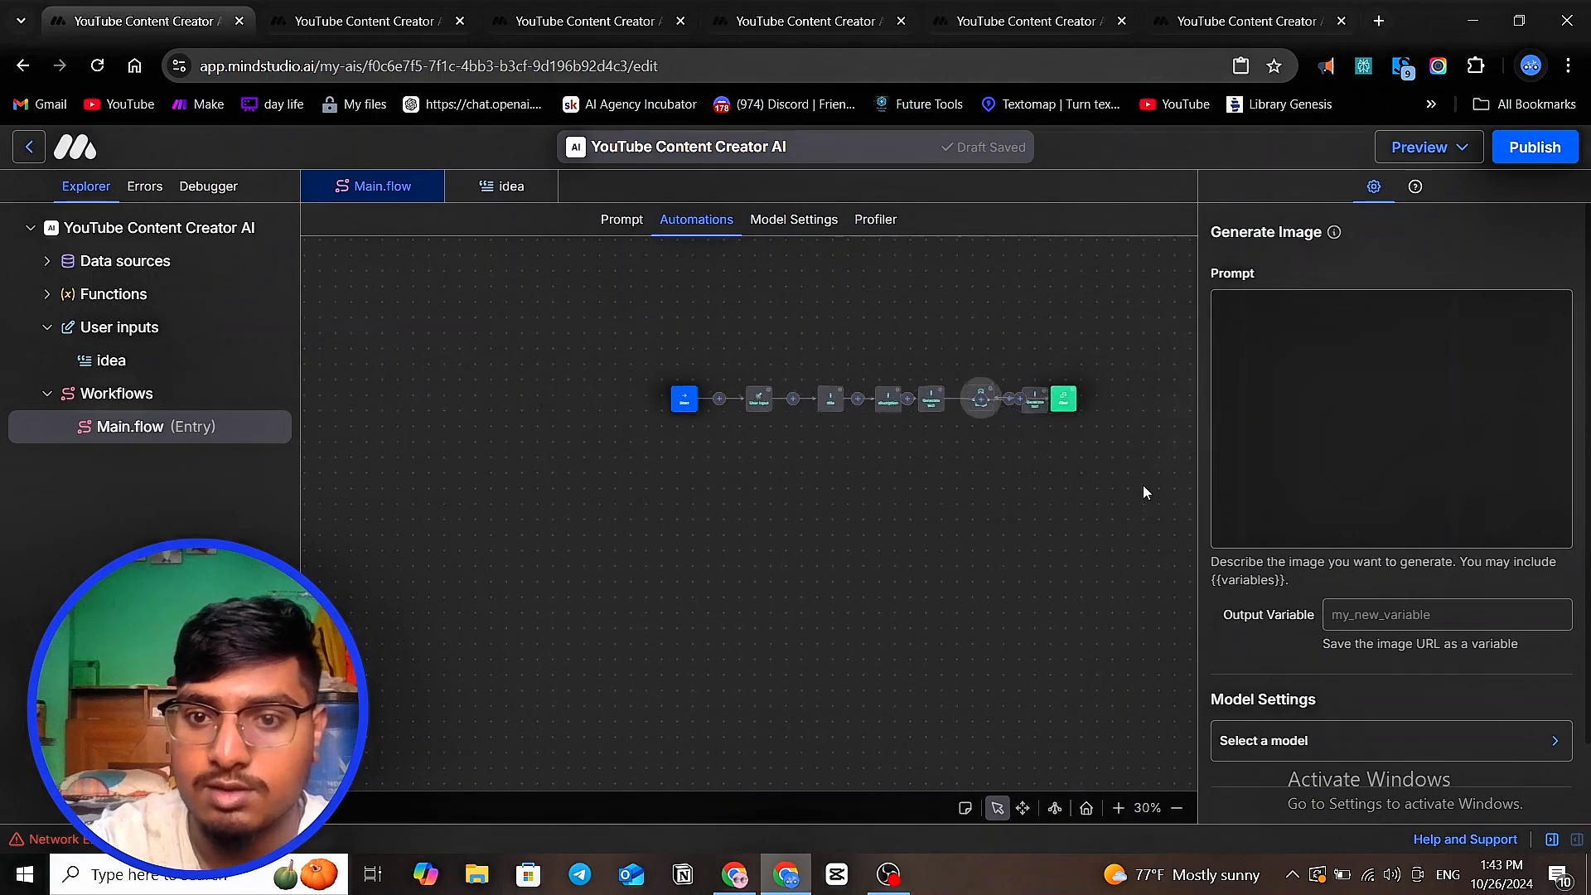
{"action": "left_click_drag", "start_coordinate": [1141, 485], "coordinate": [578, 285]}
{"action": "mouse_move", "coordinate": [1029, 807]}
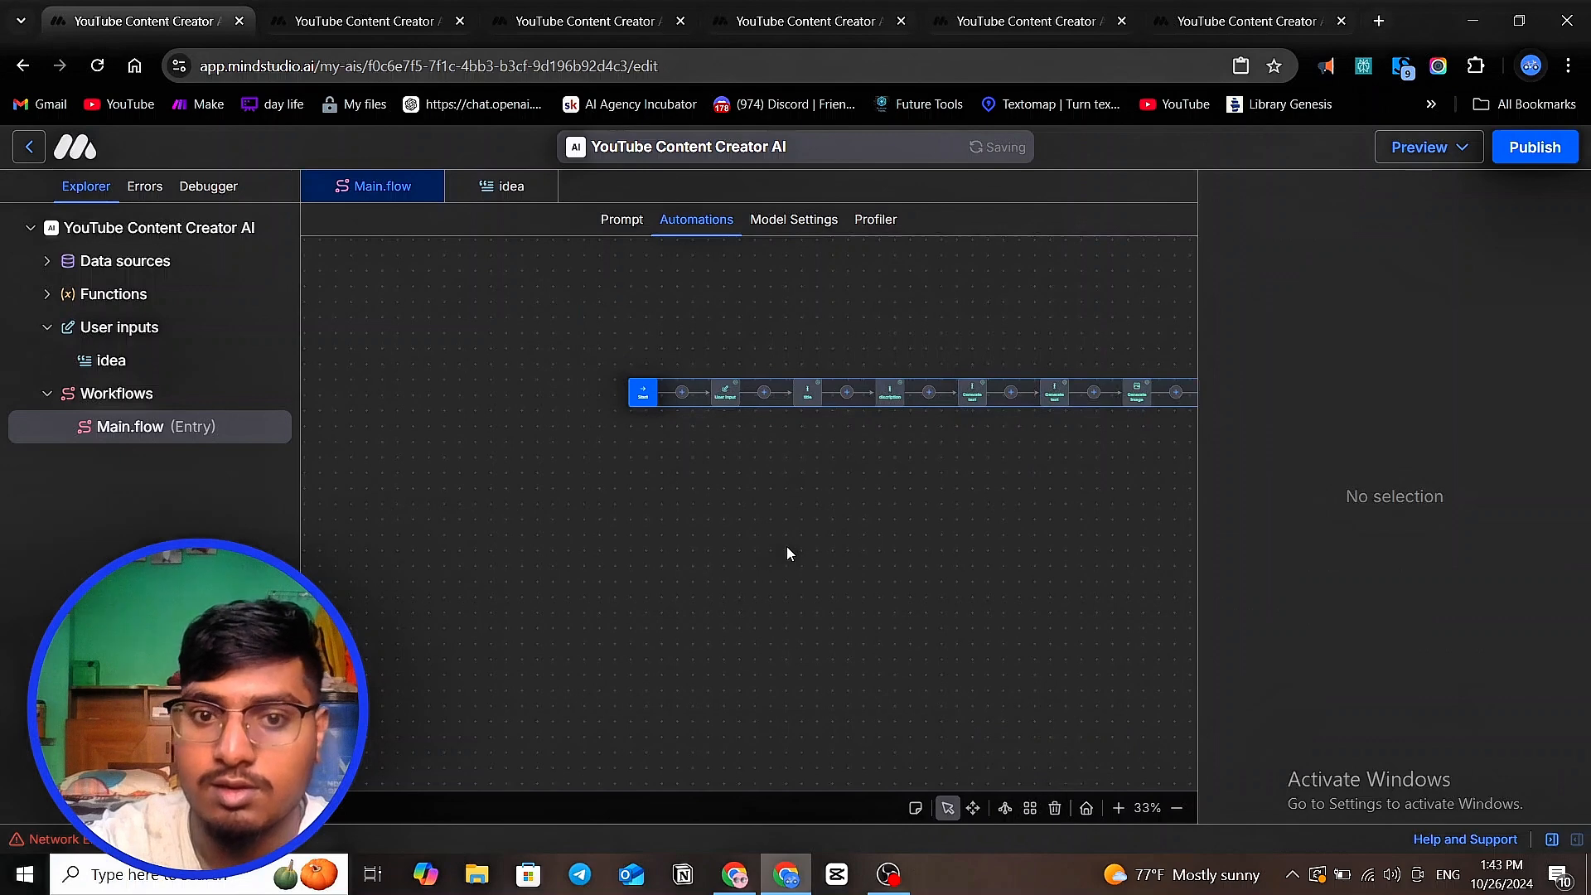
{"action": "scroll", "coordinate": [787, 545], "scroll_direction": "down", "scroll_amount": 2}
{"action": "scroll", "coordinate": [1065, 507], "scroll_direction": "up", "scroll_amount": 4}
{"action": "scroll", "coordinate": [1186, 420], "scroll_direction": "down", "scroll_amount": 1}
{"action": "scroll", "coordinate": [1180, 405], "scroll_direction": "right", "scroll_amount": 2}
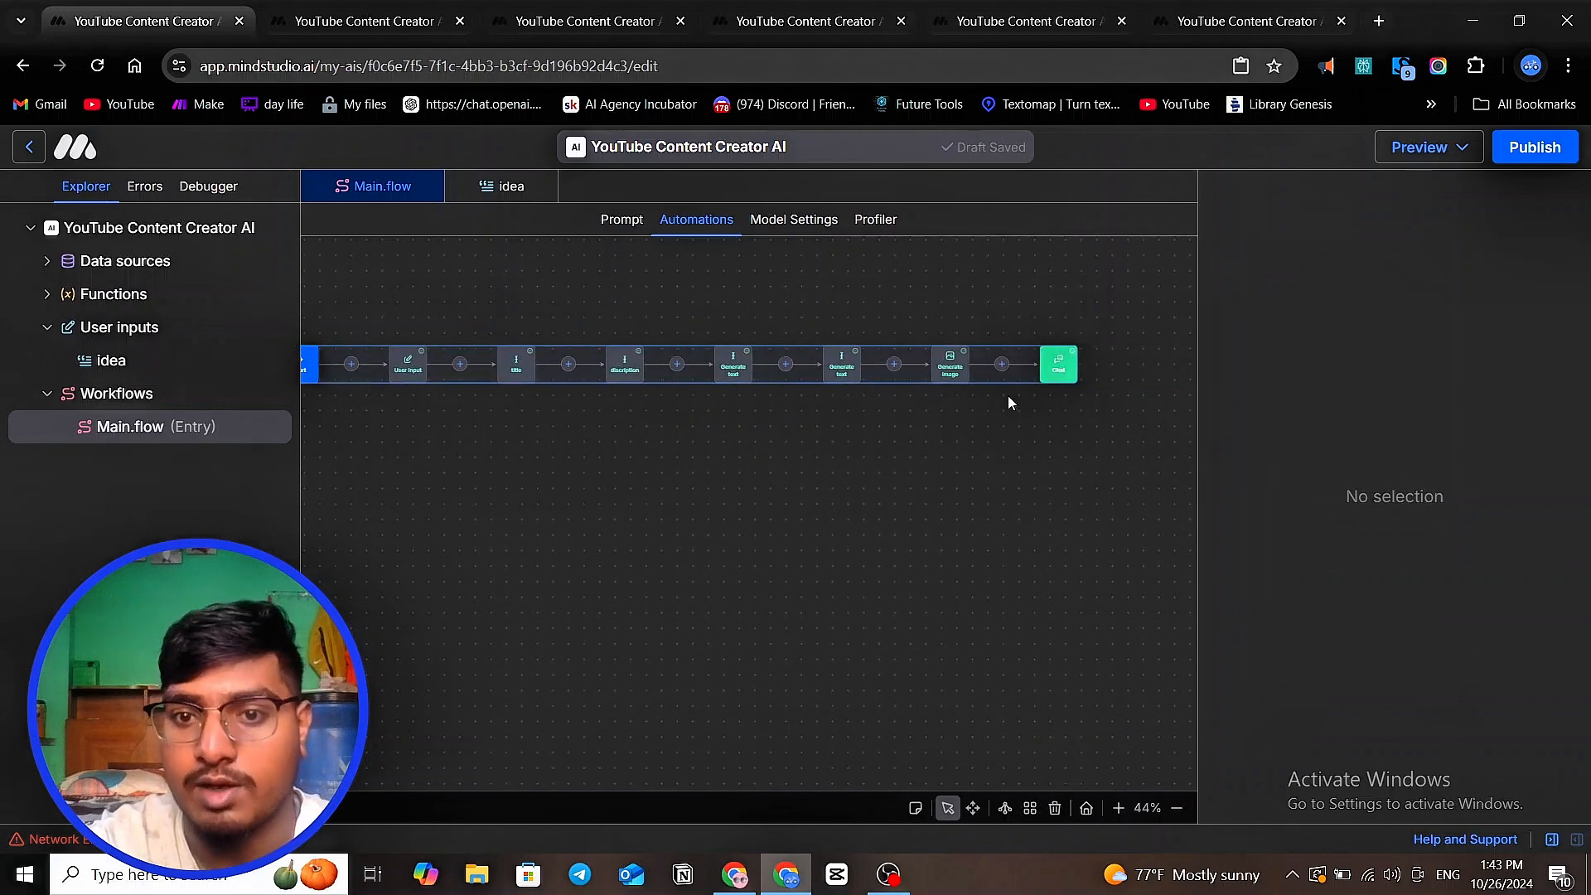
- Examine the Generate image block's prompt, output variable and model settings
{"action": "scroll", "coordinate": [944, 381], "scroll_direction": "up", "scroll_amount": 5}
{"action": "left_click", "coordinate": [939, 354]}
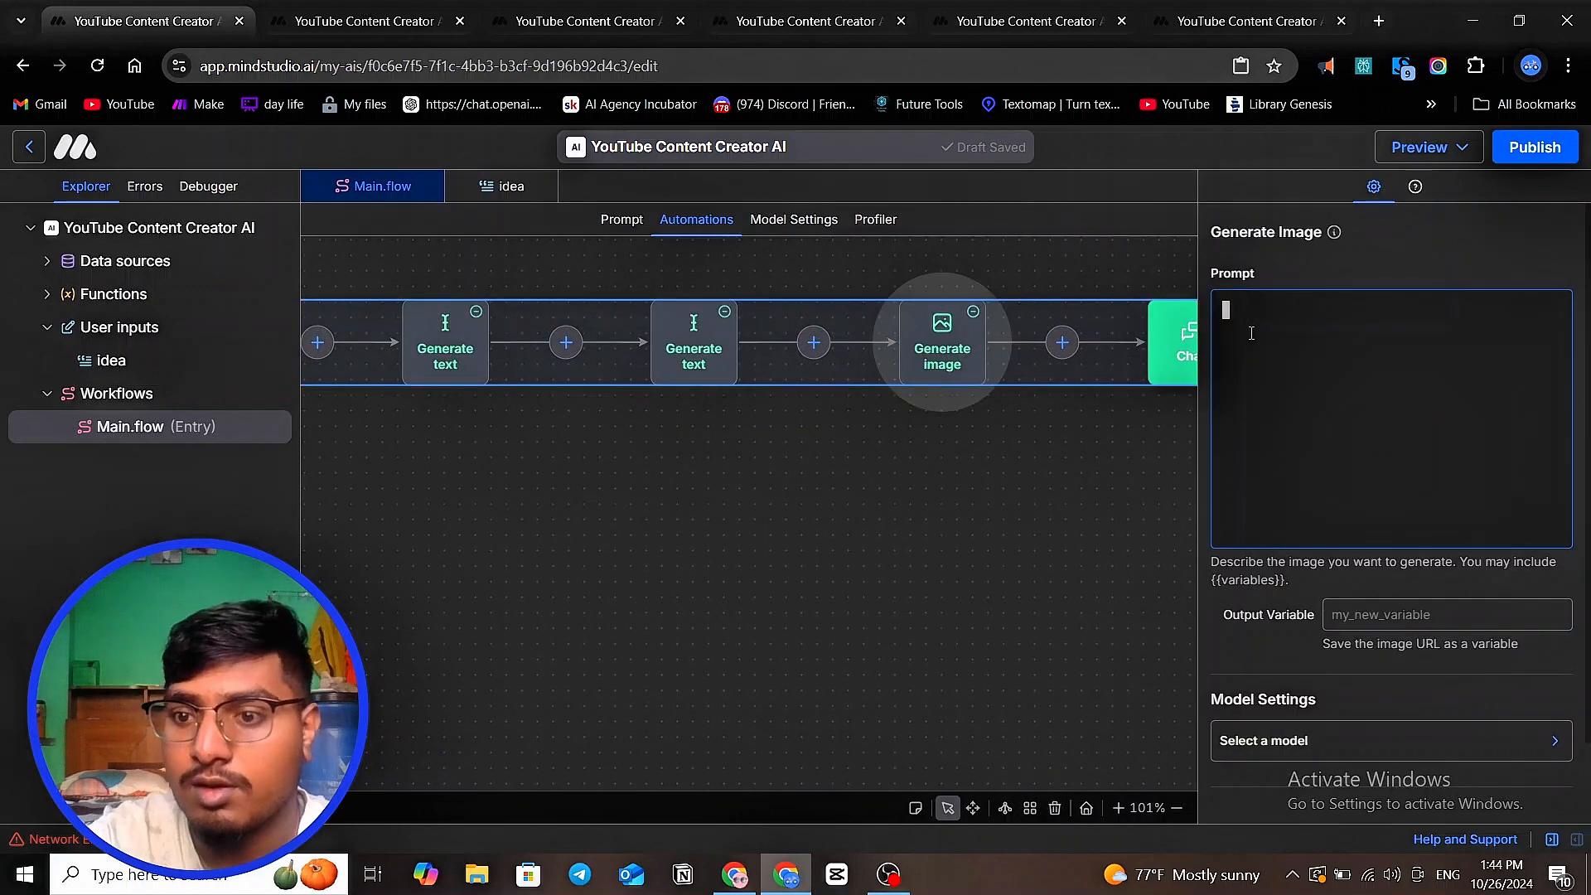
{"action": "left_click", "coordinate": [1387, 618]}
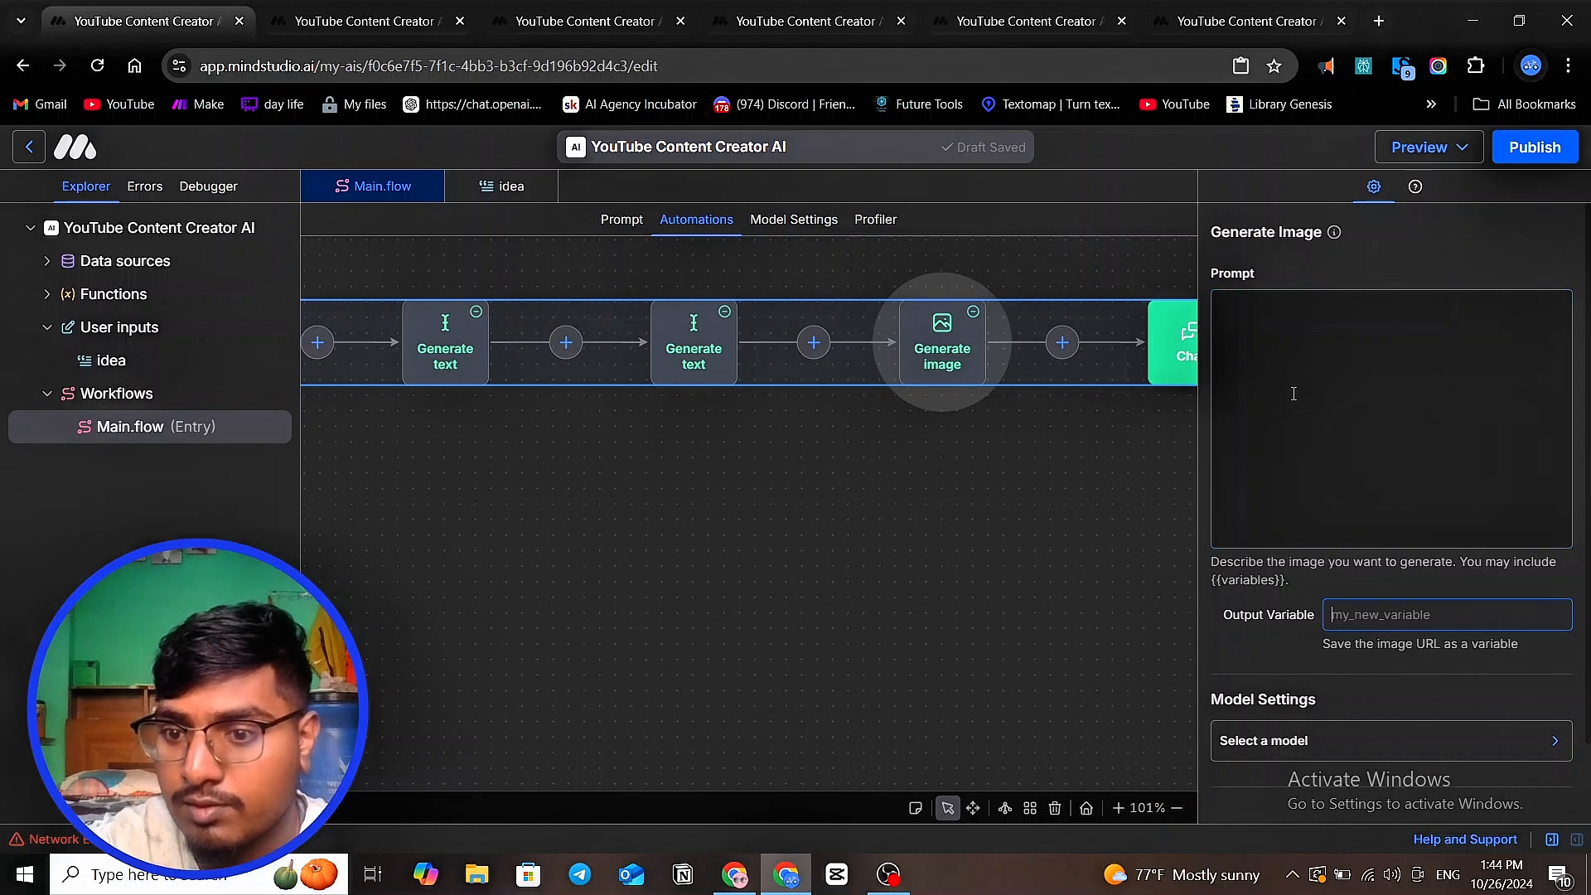
{"action": "left_click", "coordinate": [1066, 527]}
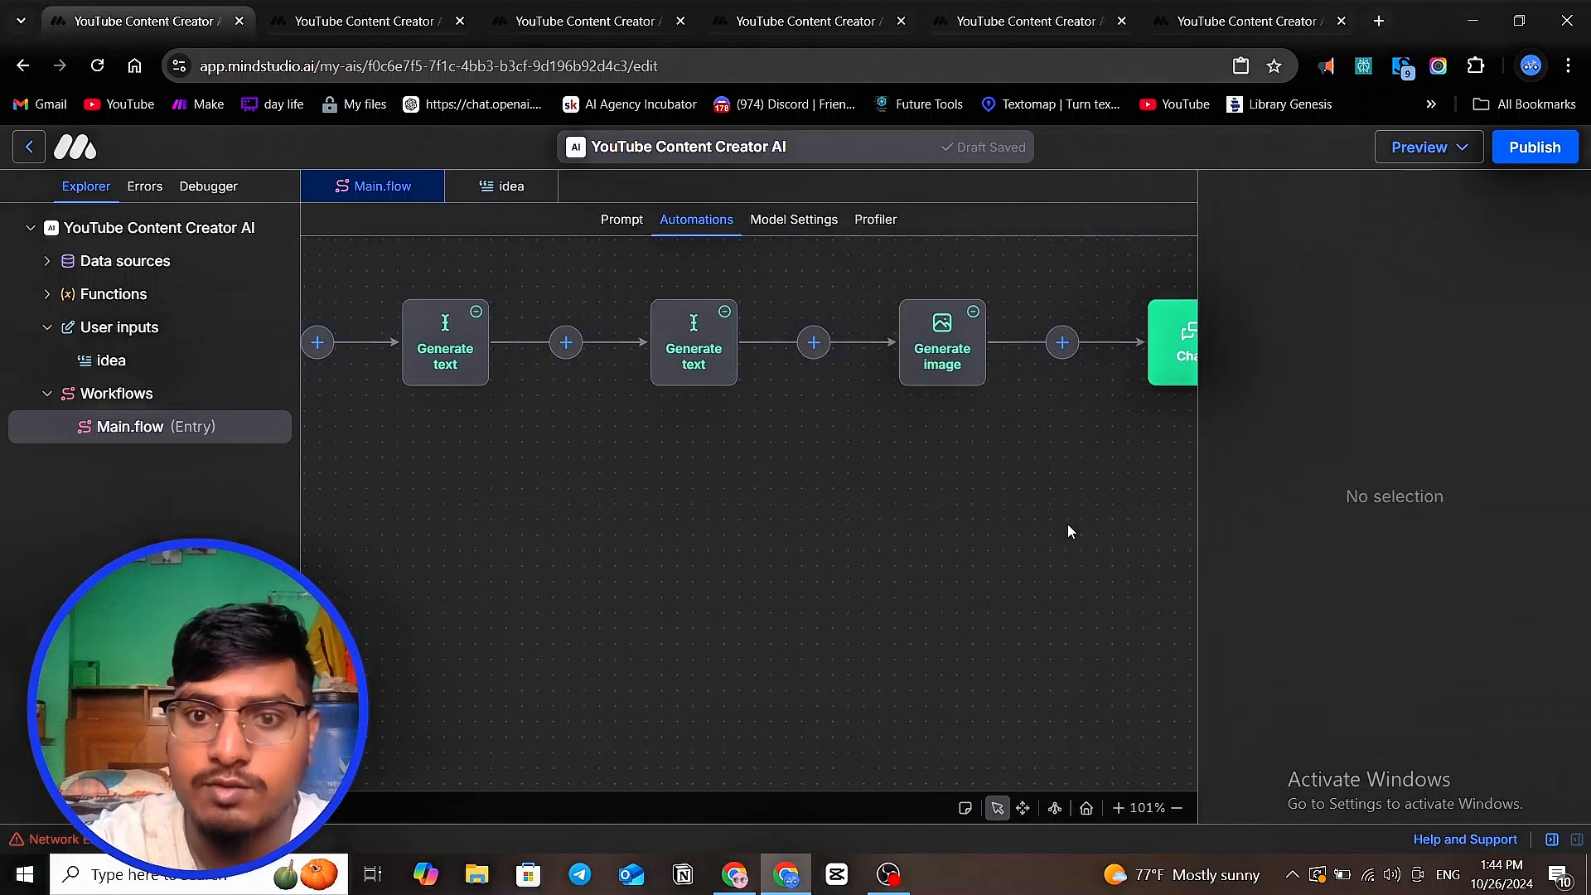
{"action": "left_click_drag", "start_coordinate": [1068, 522], "coordinate": [891, 274]}
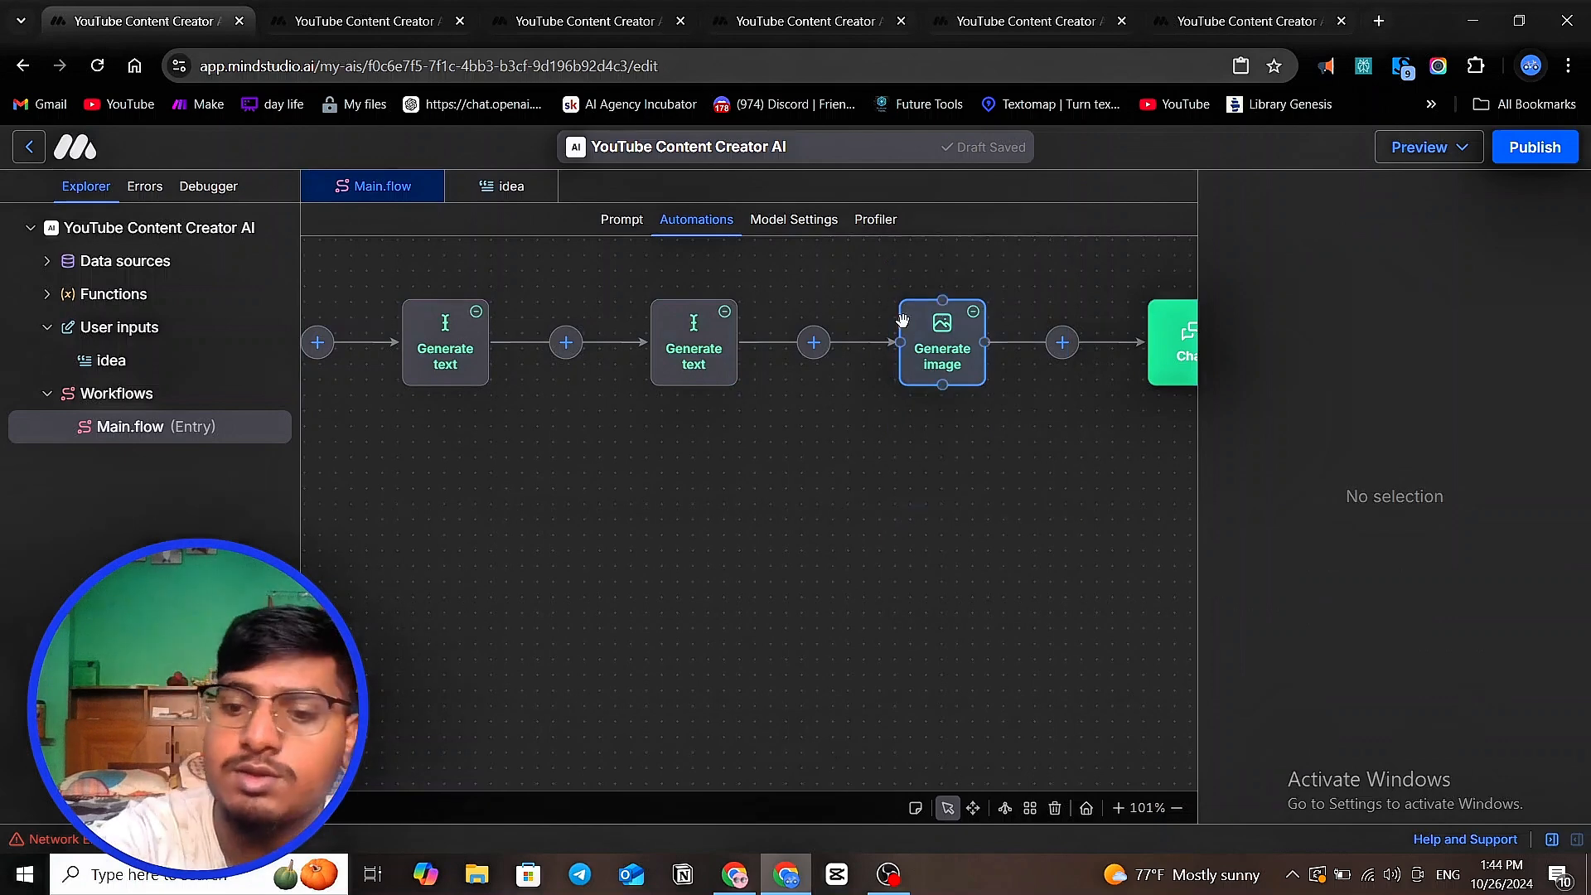
{"action": "key", "text": "Delete"}
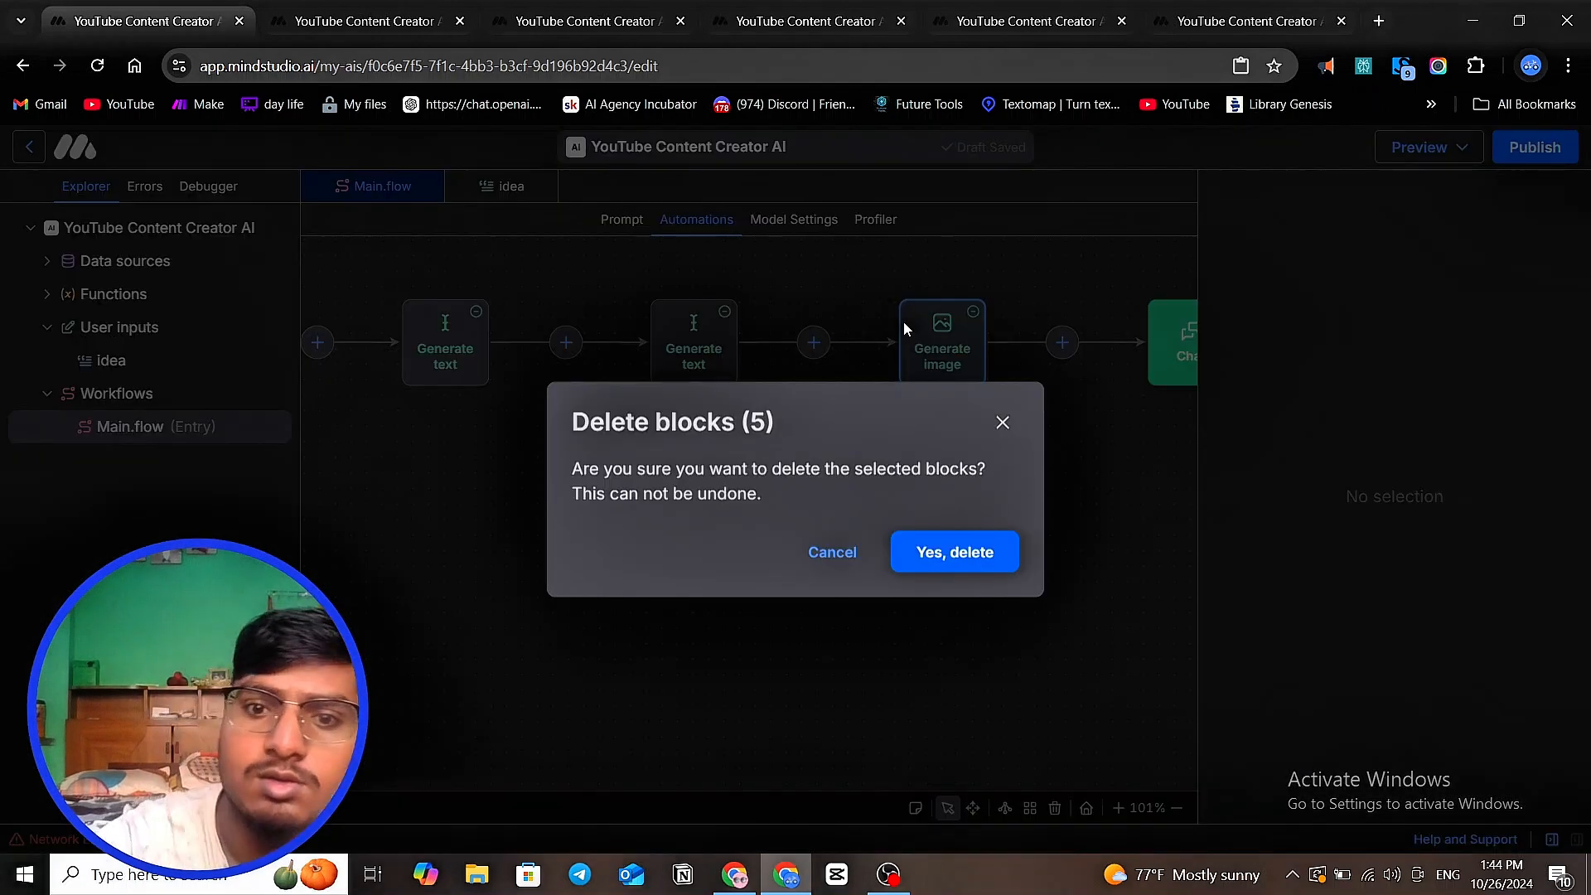
{"action": "left_click", "coordinate": [1000, 427]}
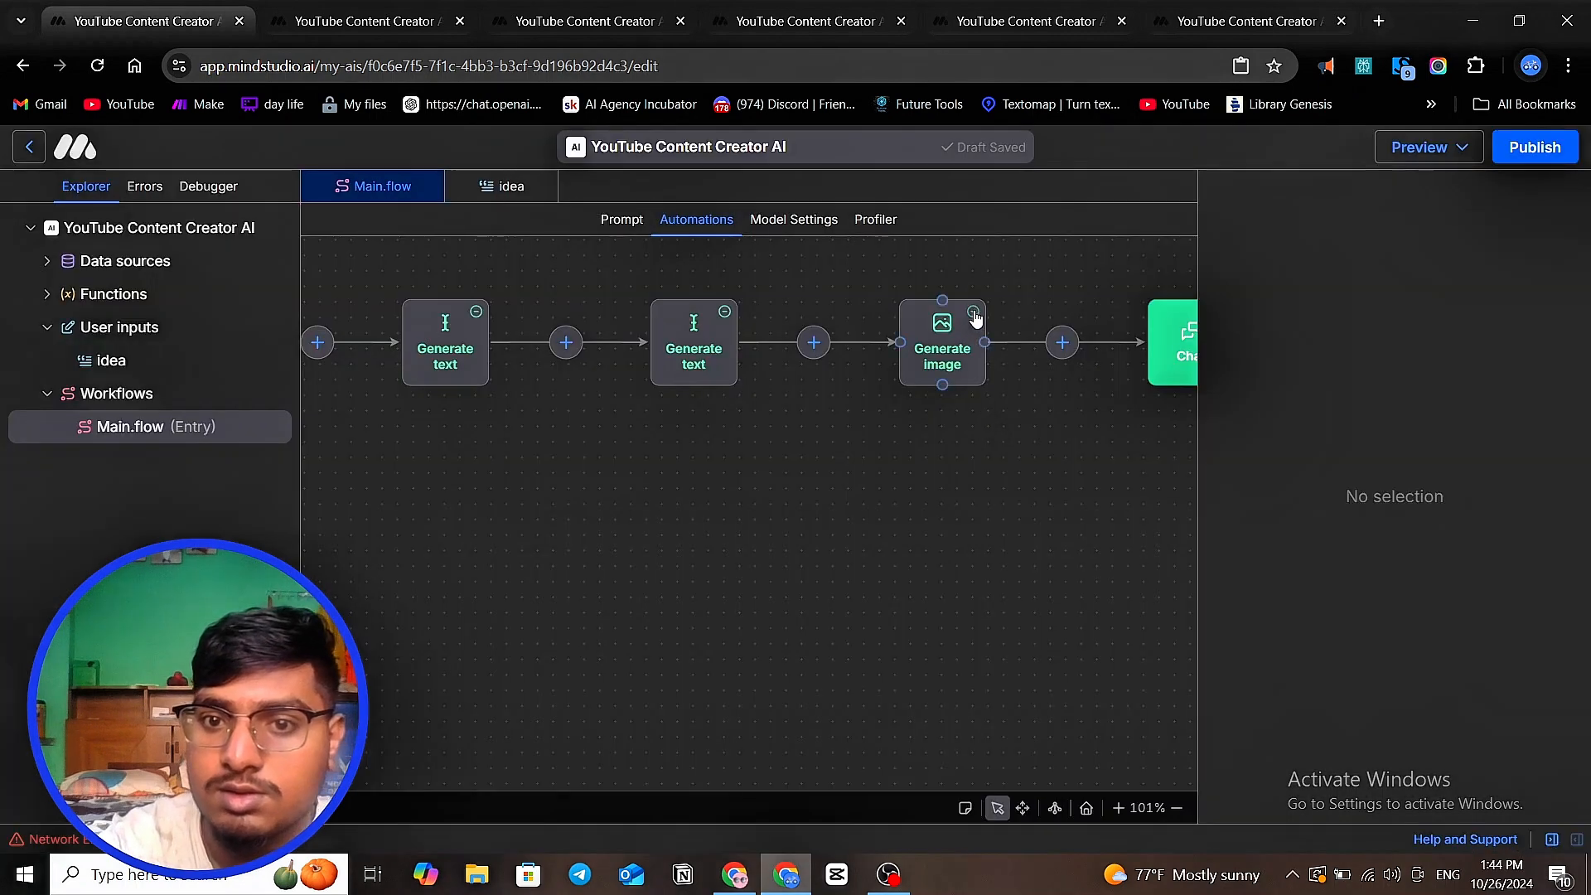
- Delete the Generate image block and move the Chat block closer to the last Generate text block
{"action": "left_click", "coordinate": [974, 313]}
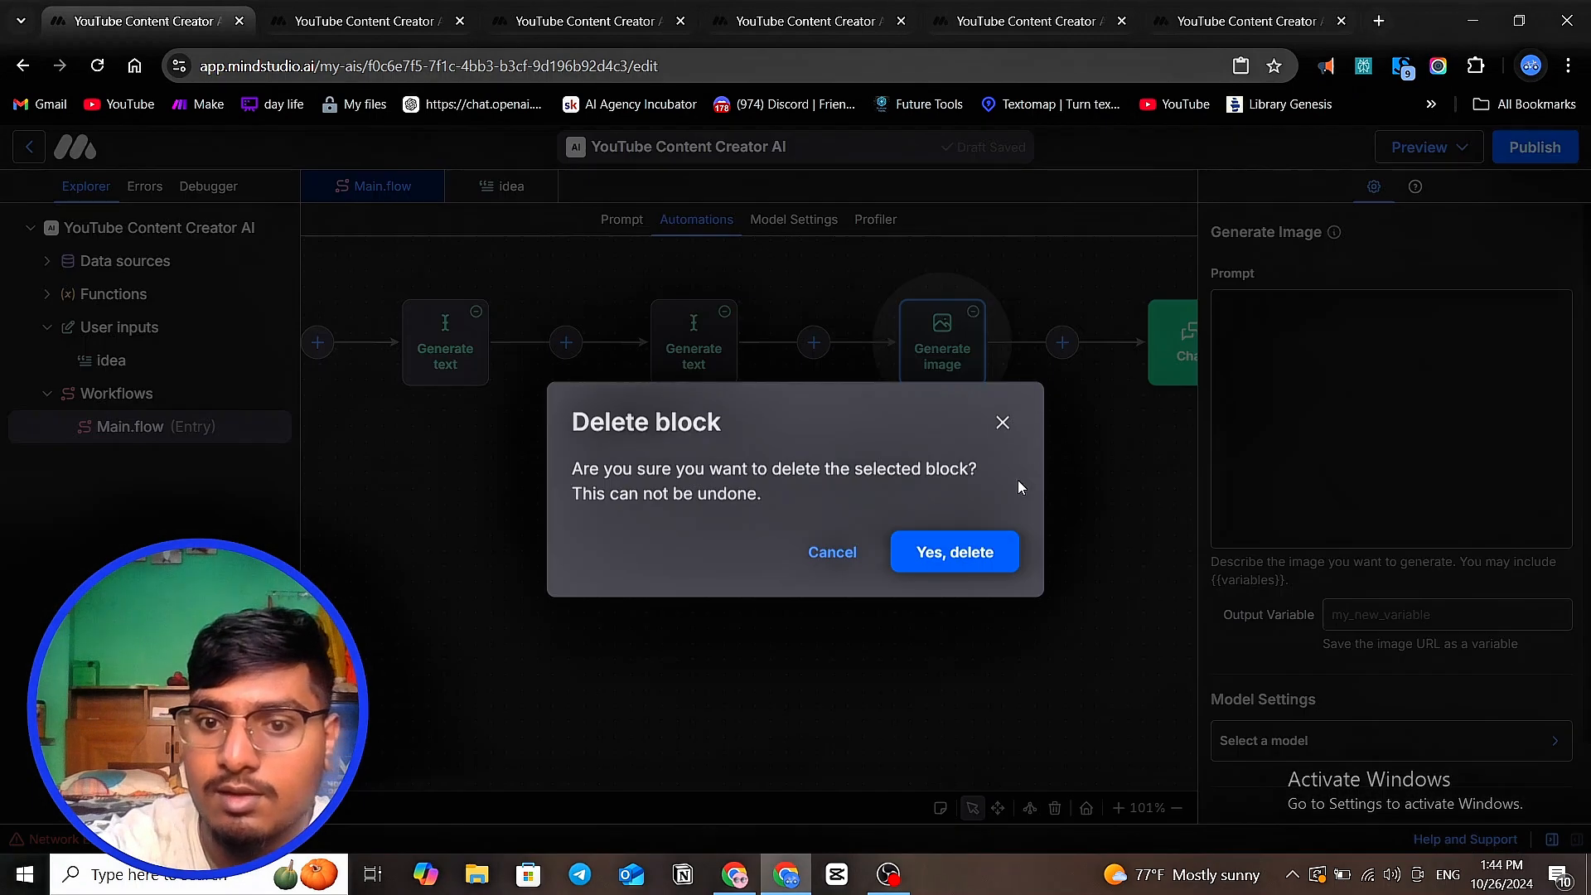
{"action": "left_click", "coordinate": [967, 553]}
{"action": "left_click", "coordinate": [1160, 352]}
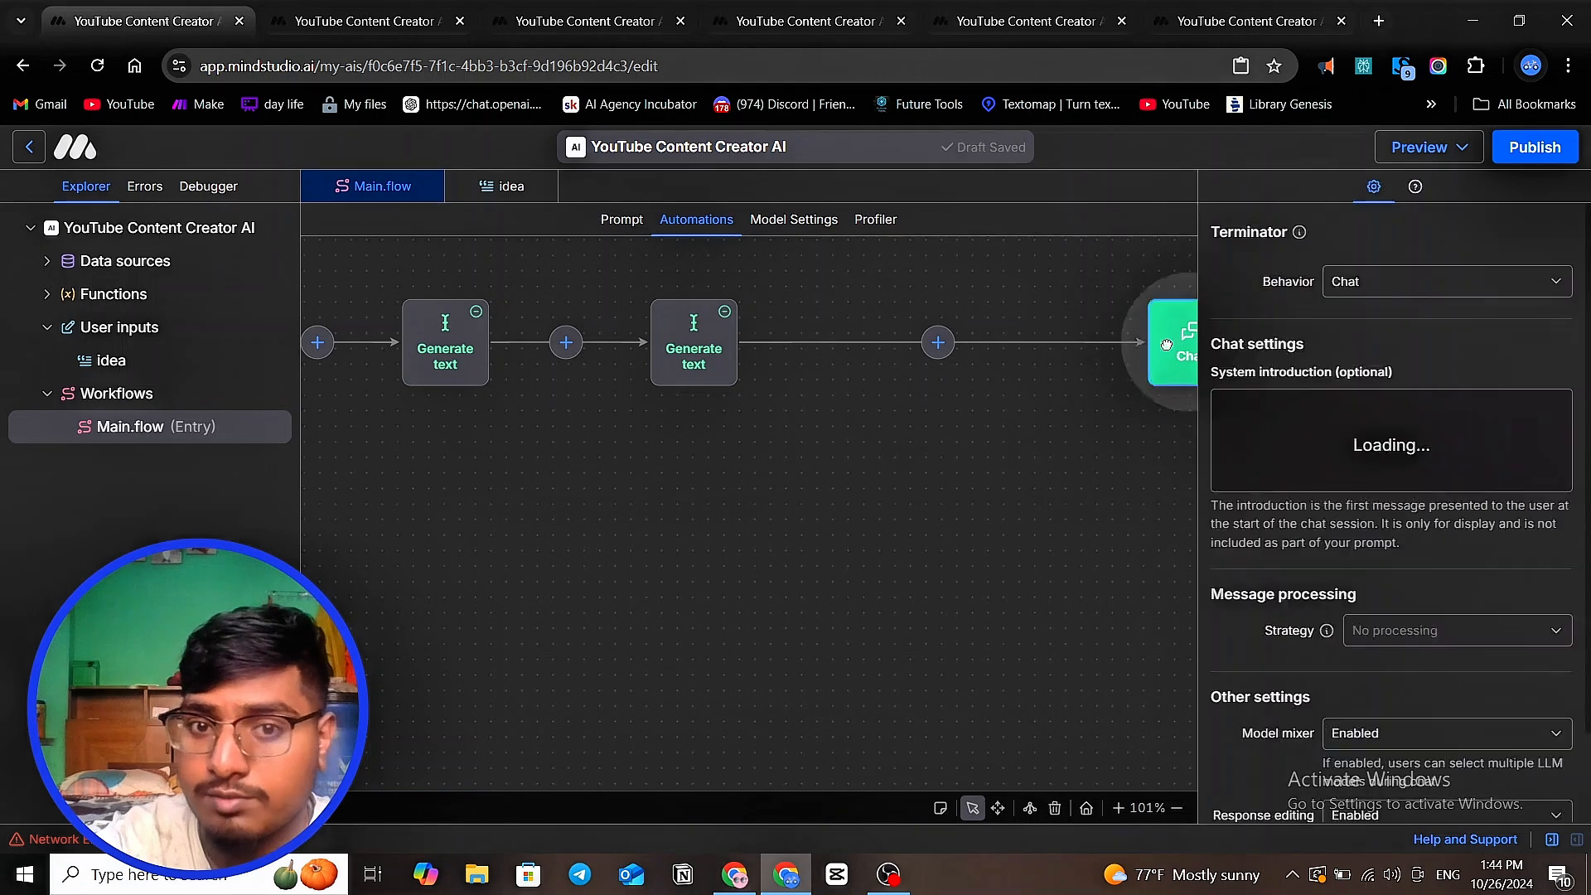
{"action": "left_click", "coordinate": [1036, 425]}
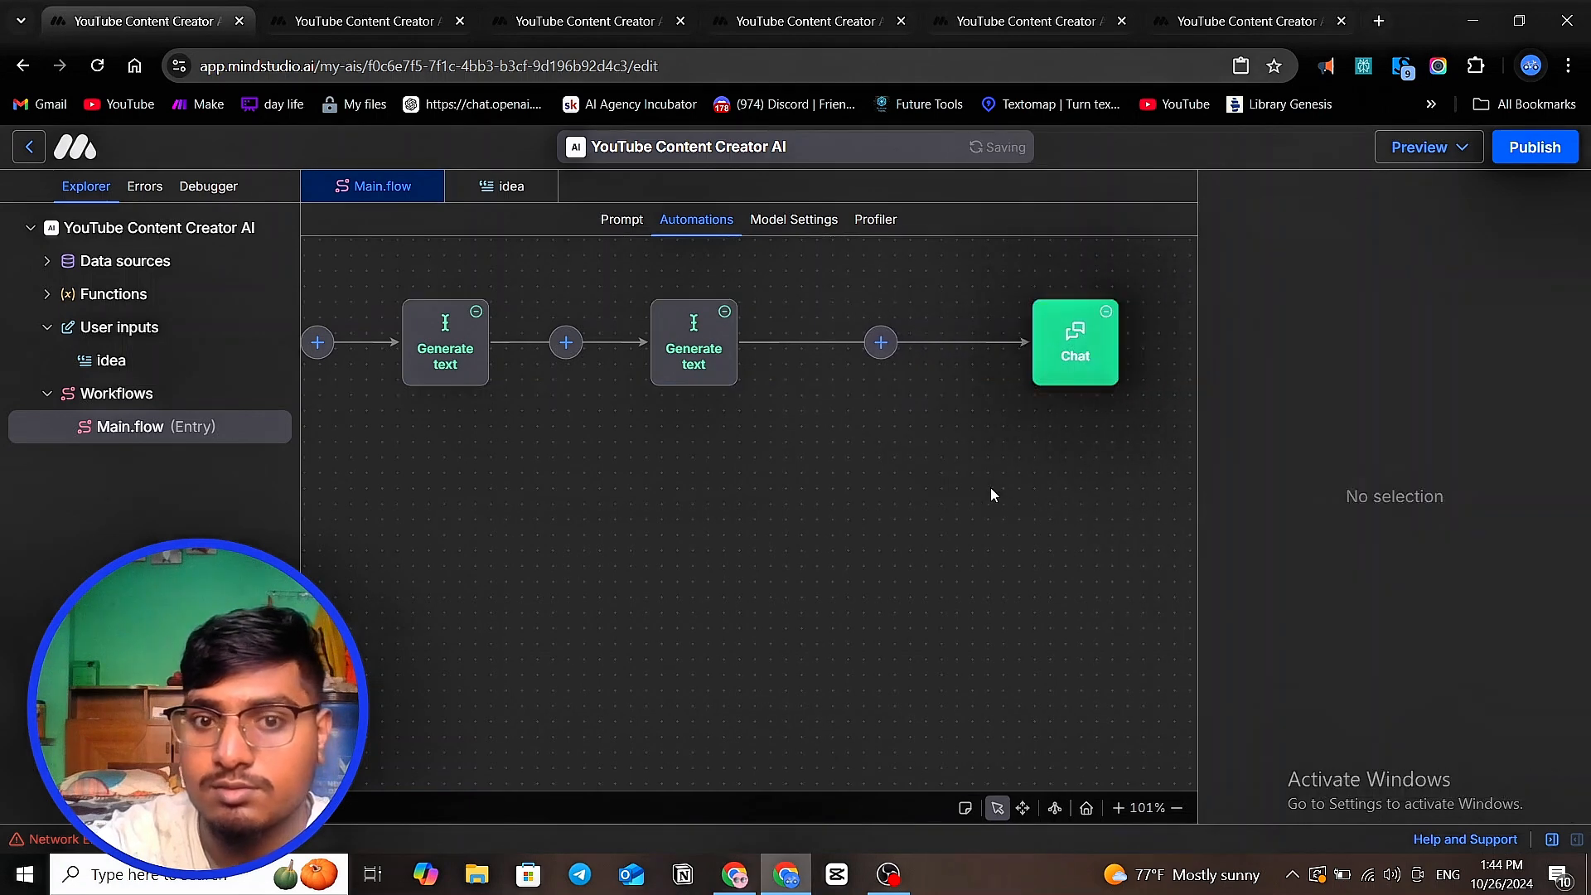
- Set the response behavior of the thumbnail Generate text block to Display to user
{"action": "left_click", "coordinate": [712, 362]}
{"action": "left_click", "coordinate": [1466, 654]}
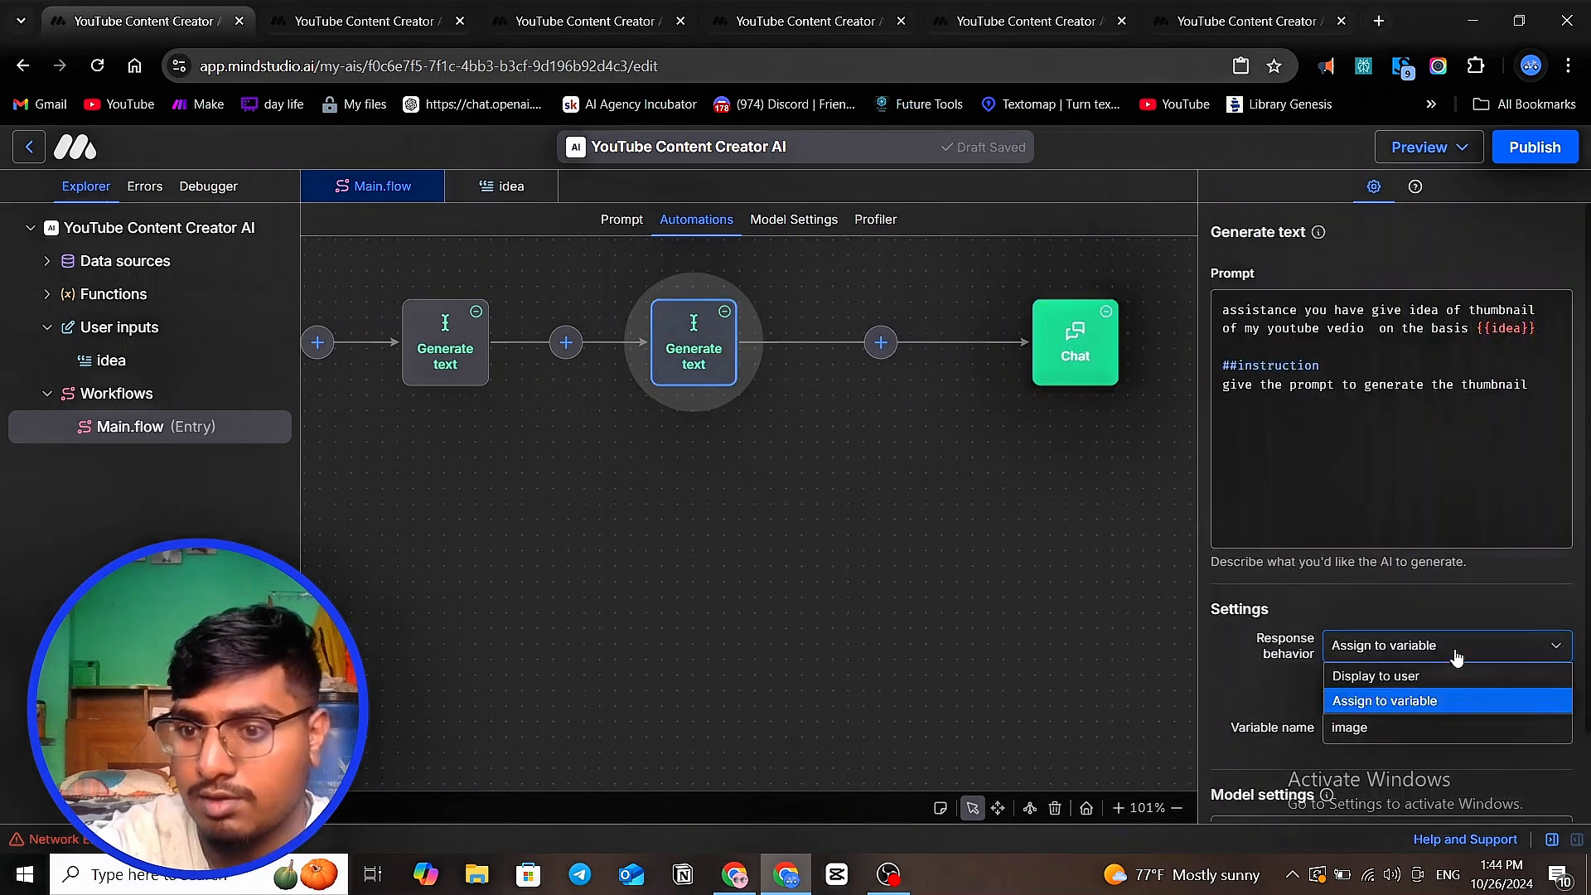
{"action": "left_click", "coordinate": [1412, 678]}
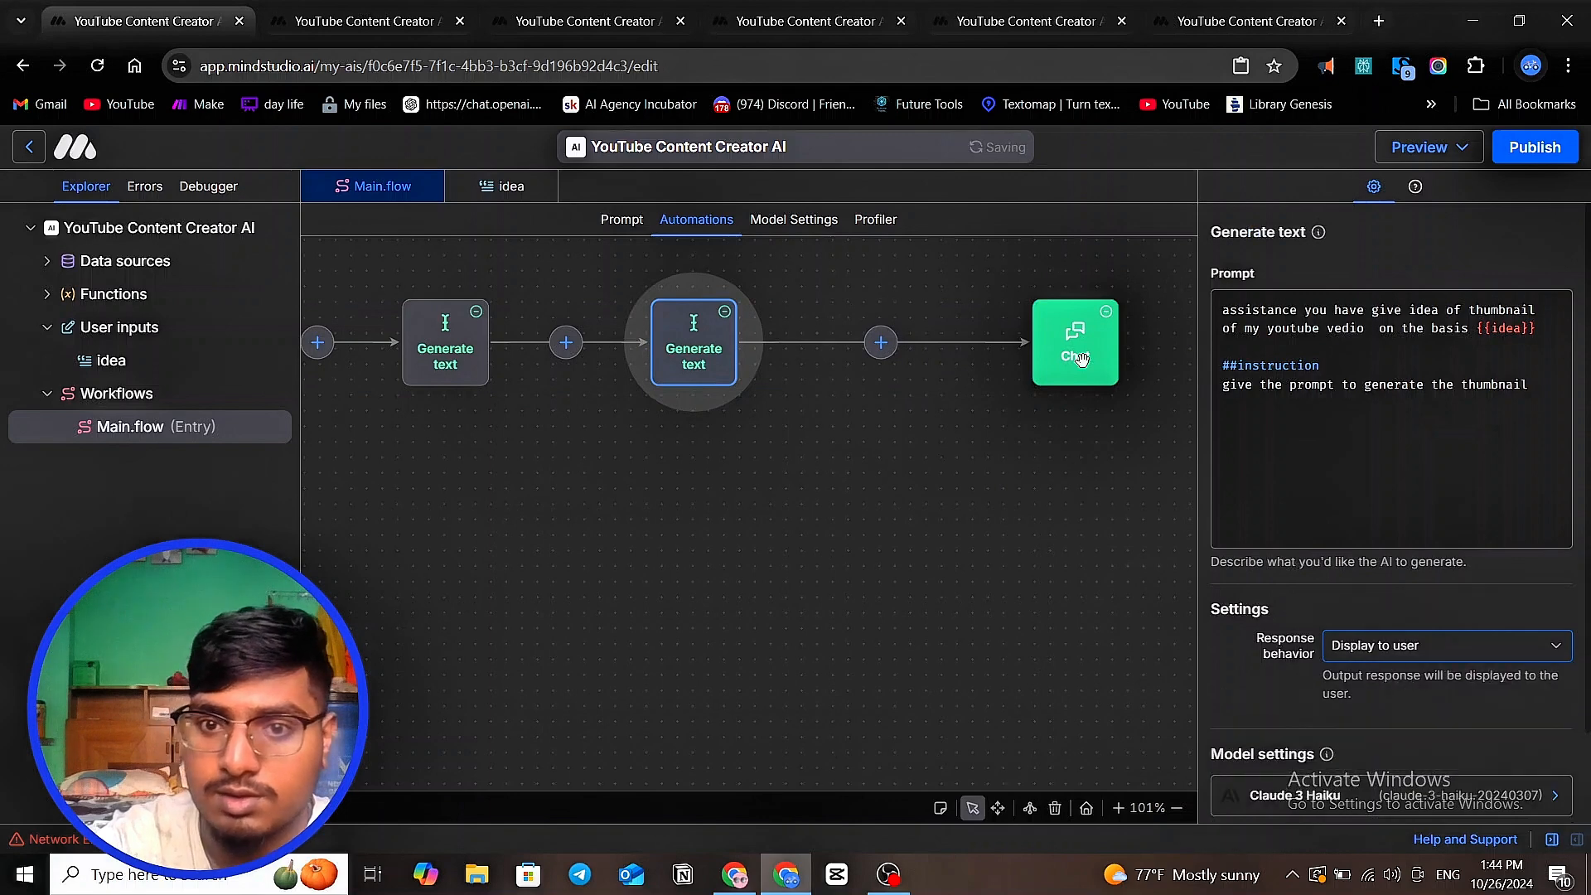
- Shift the Chat block slightly nearer to the thumbnail Generate text block, keeping it in line with the row
{"action": "left_click_drag", "start_coordinate": [1071, 345], "coordinate": [1005, 363]}
{"action": "scroll", "coordinate": [1046, 394], "scroll_direction": "down", "scroll_amount": 8}
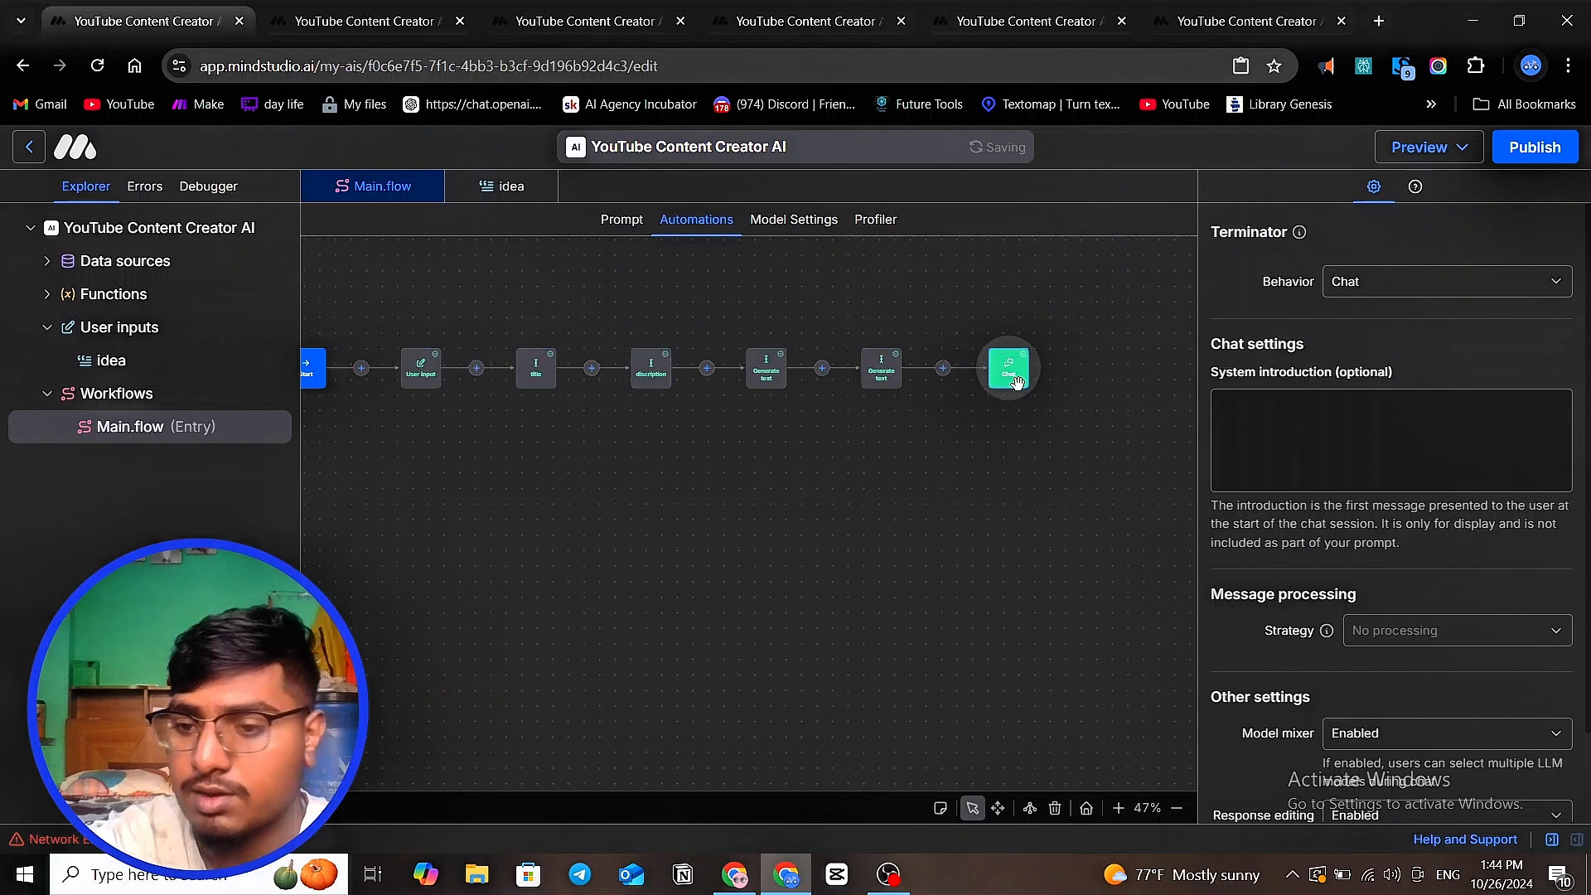
- Check the hashtags Generate text block's prompt, open the workflow's draft preview and start a new thread
{"action": "scroll", "coordinate": [1039, 394], "scroll_direction": "down", "scroll_amount": 3}
{"action": "left_click", "coordinate": [1054, 469]}
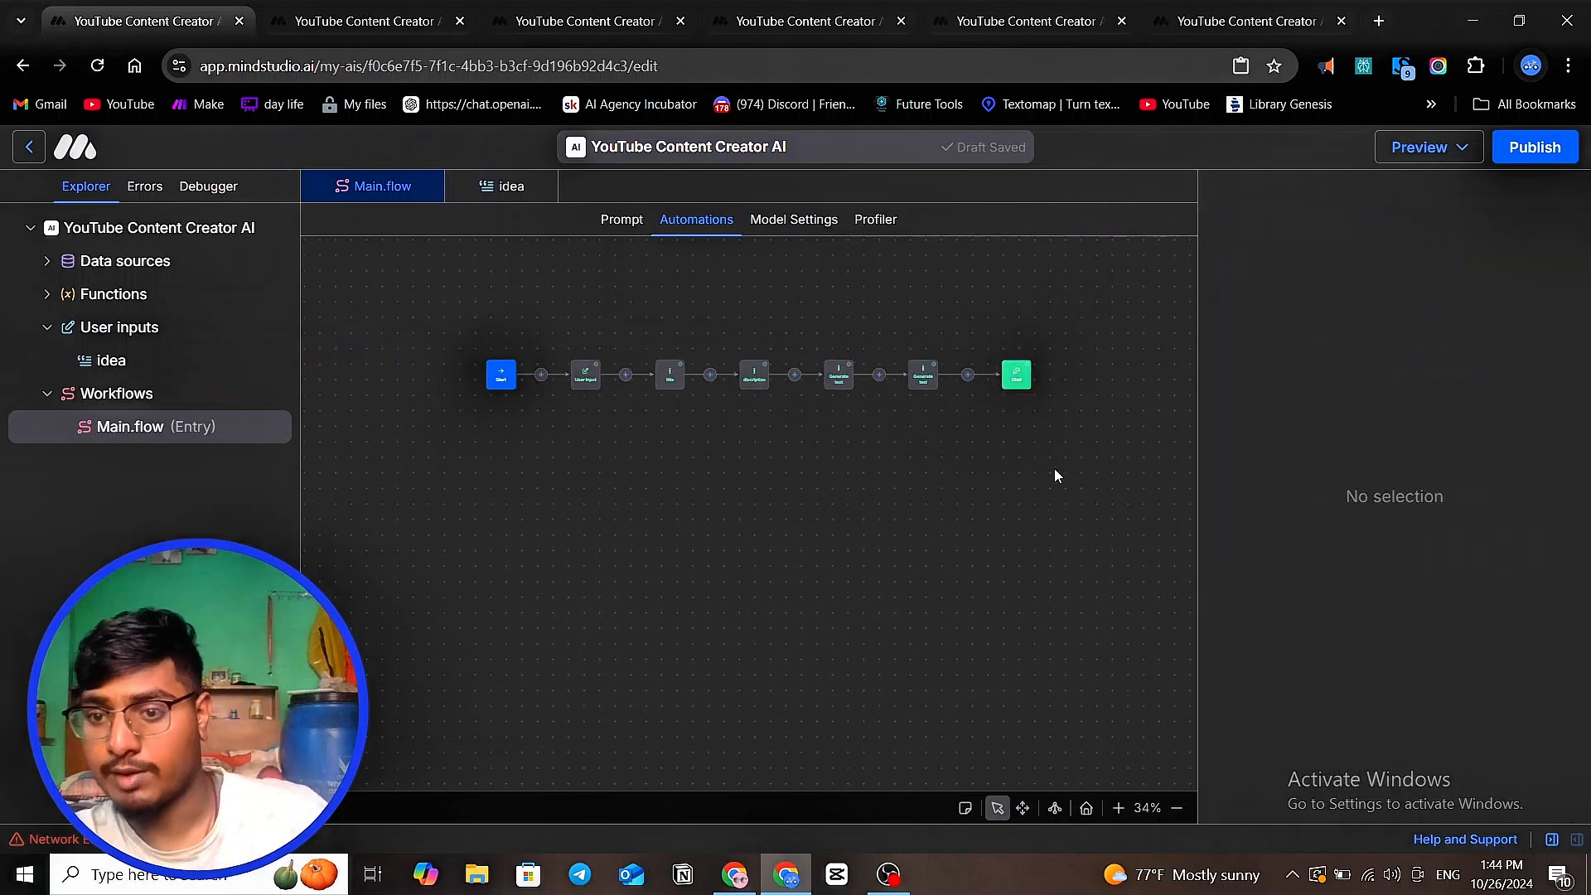
{"action": "left_click", "coordinate": [836, 377]}
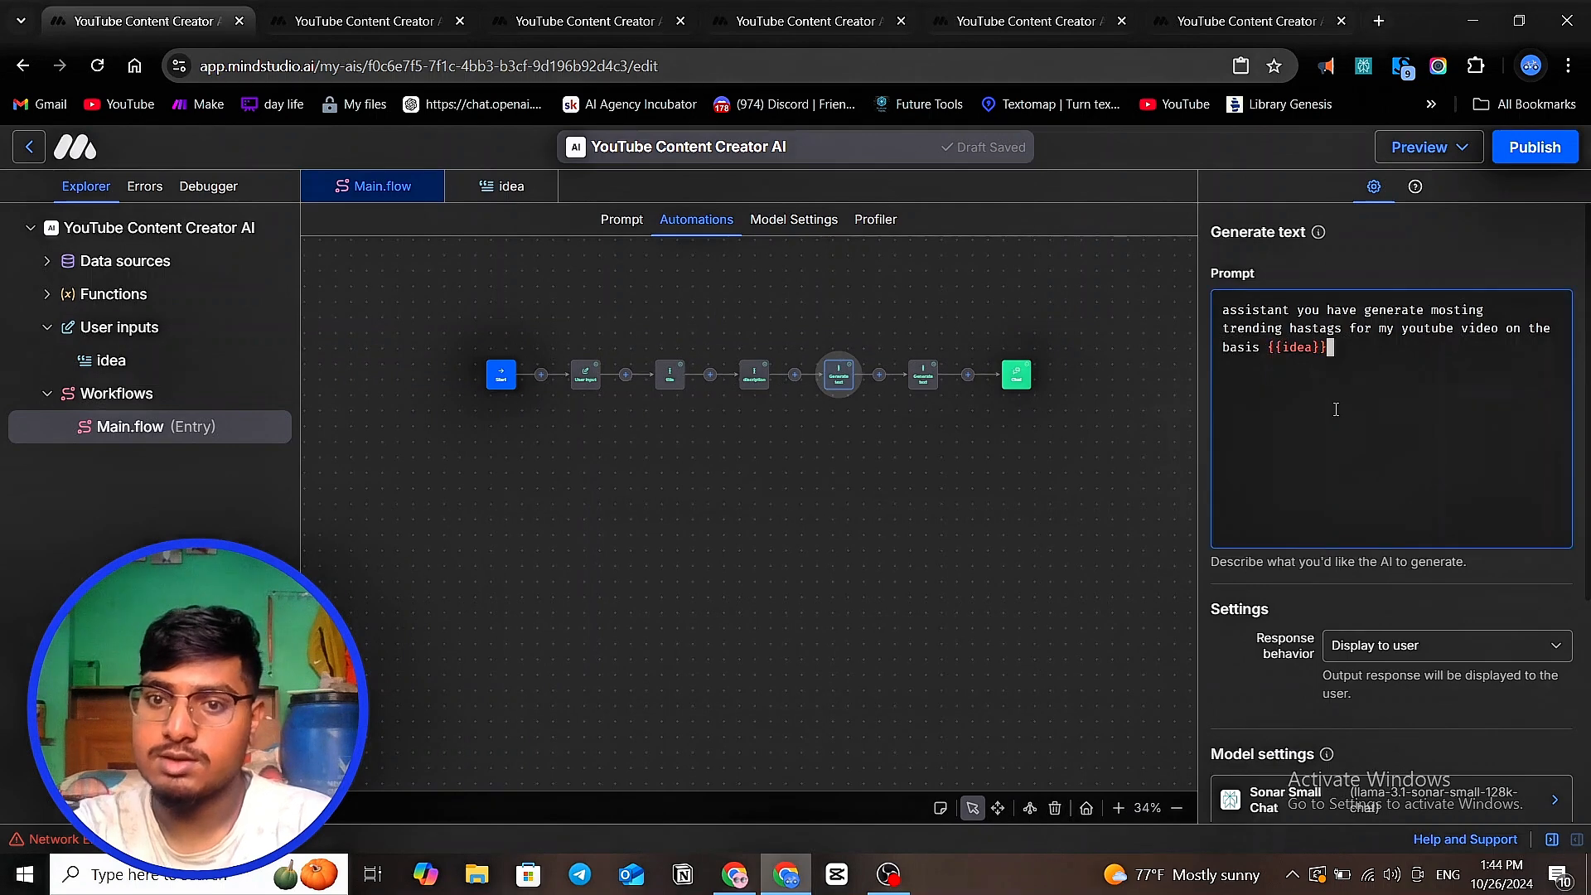
{"action": "left_click", "coordinate": [1419, 146]}
{"action": "left_click", "coordinate": [1420, 195]}
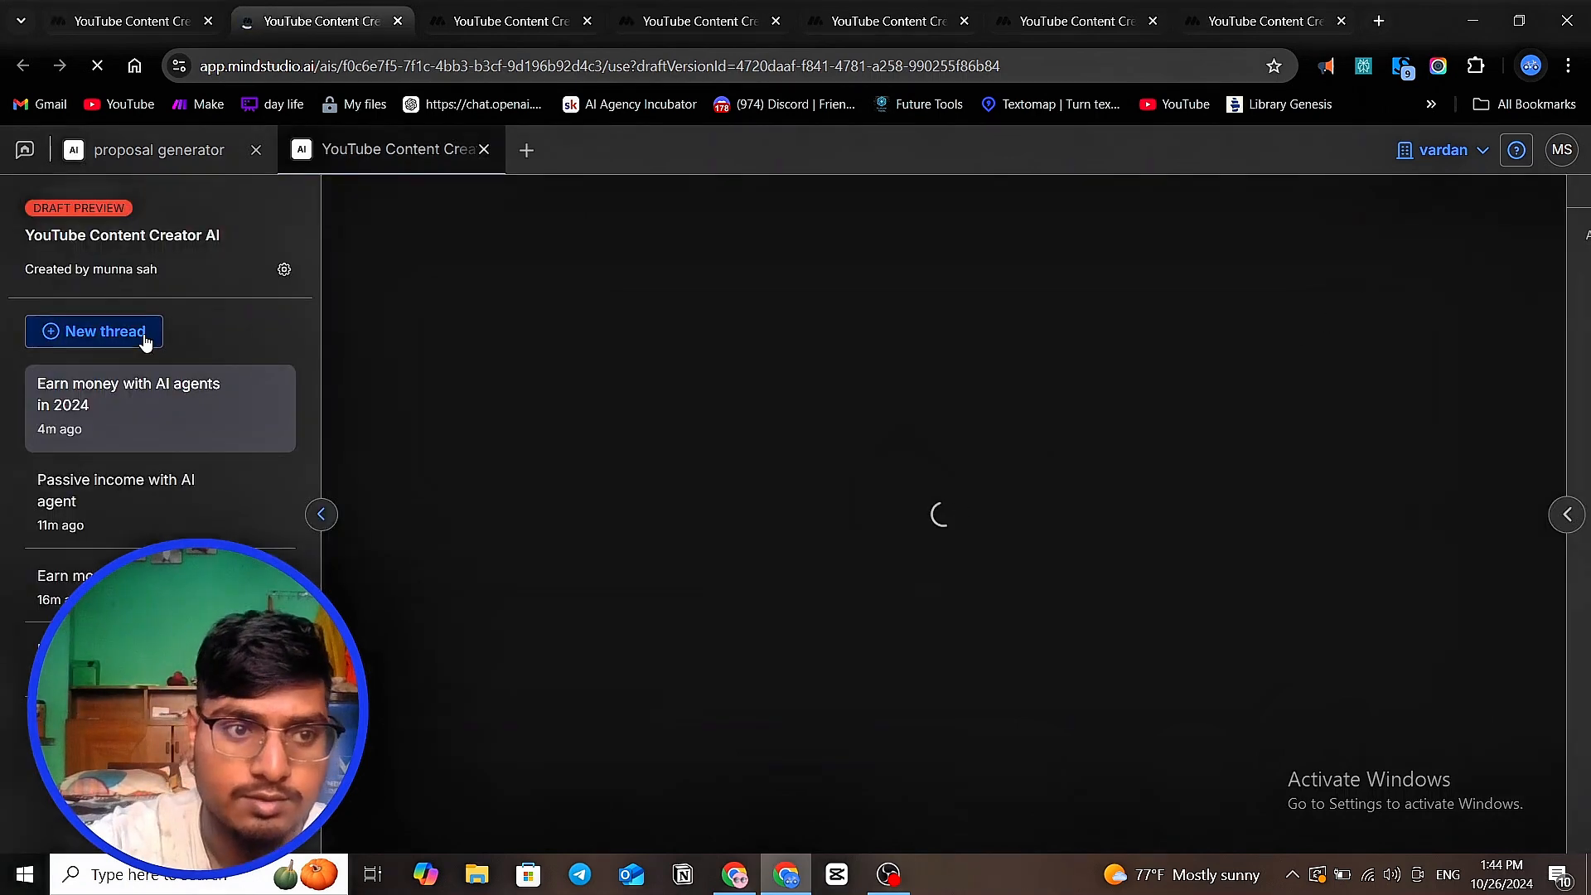
{"action": "left_click", "coordinate": [139, 339]}
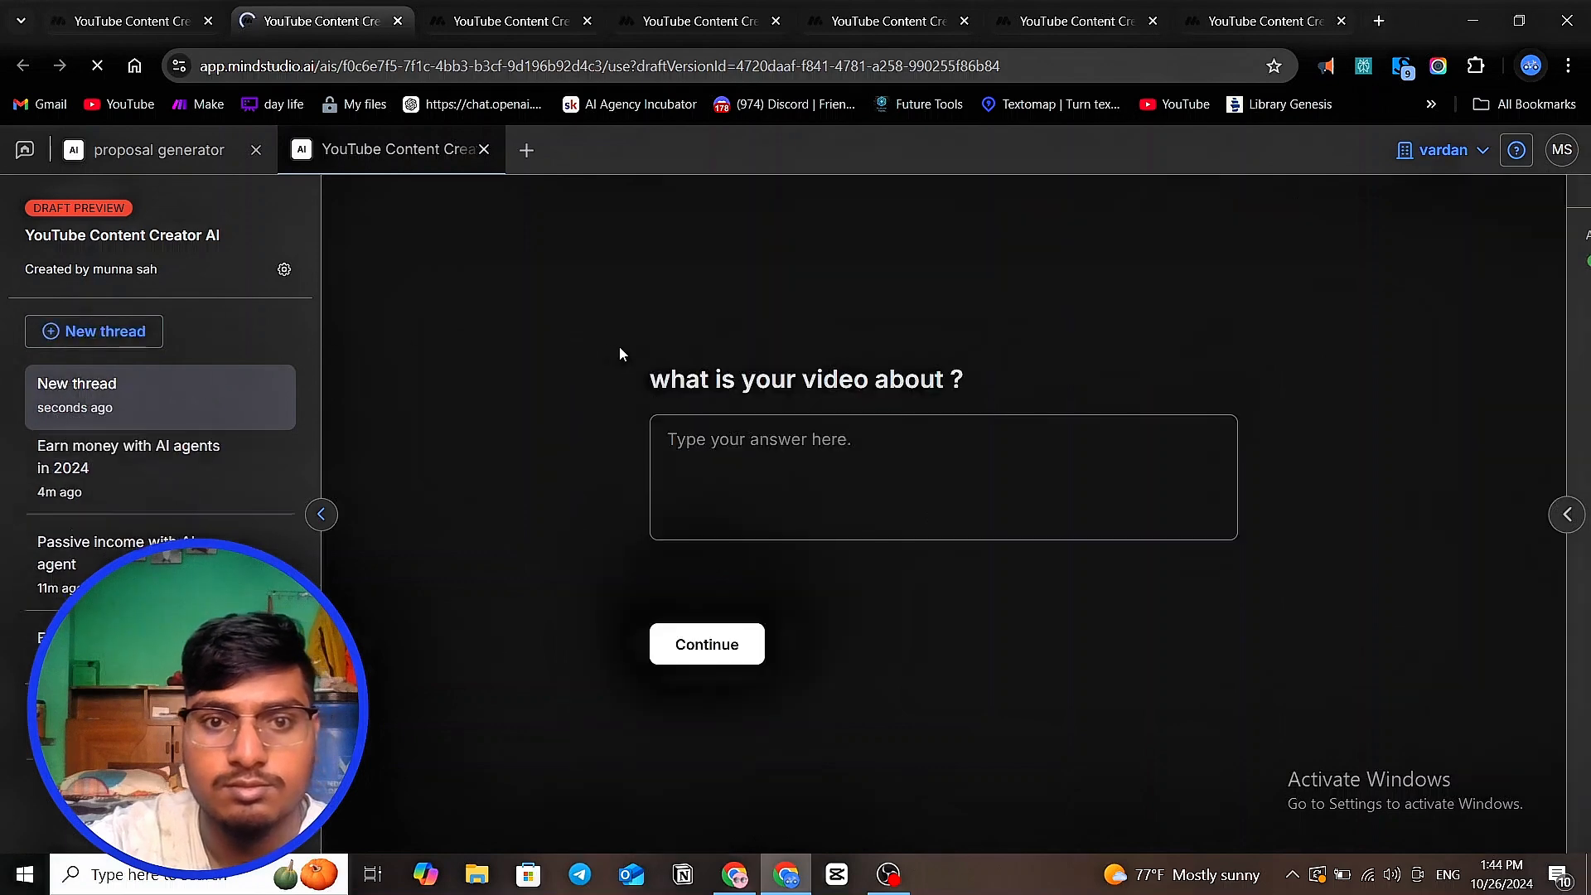
- Answer the video topic question with "how to make money with ai agent in 2024" and submit it
{"action": "left_click", "coordinate": [756, 451]}
{"action": "type", "text": "how to "}
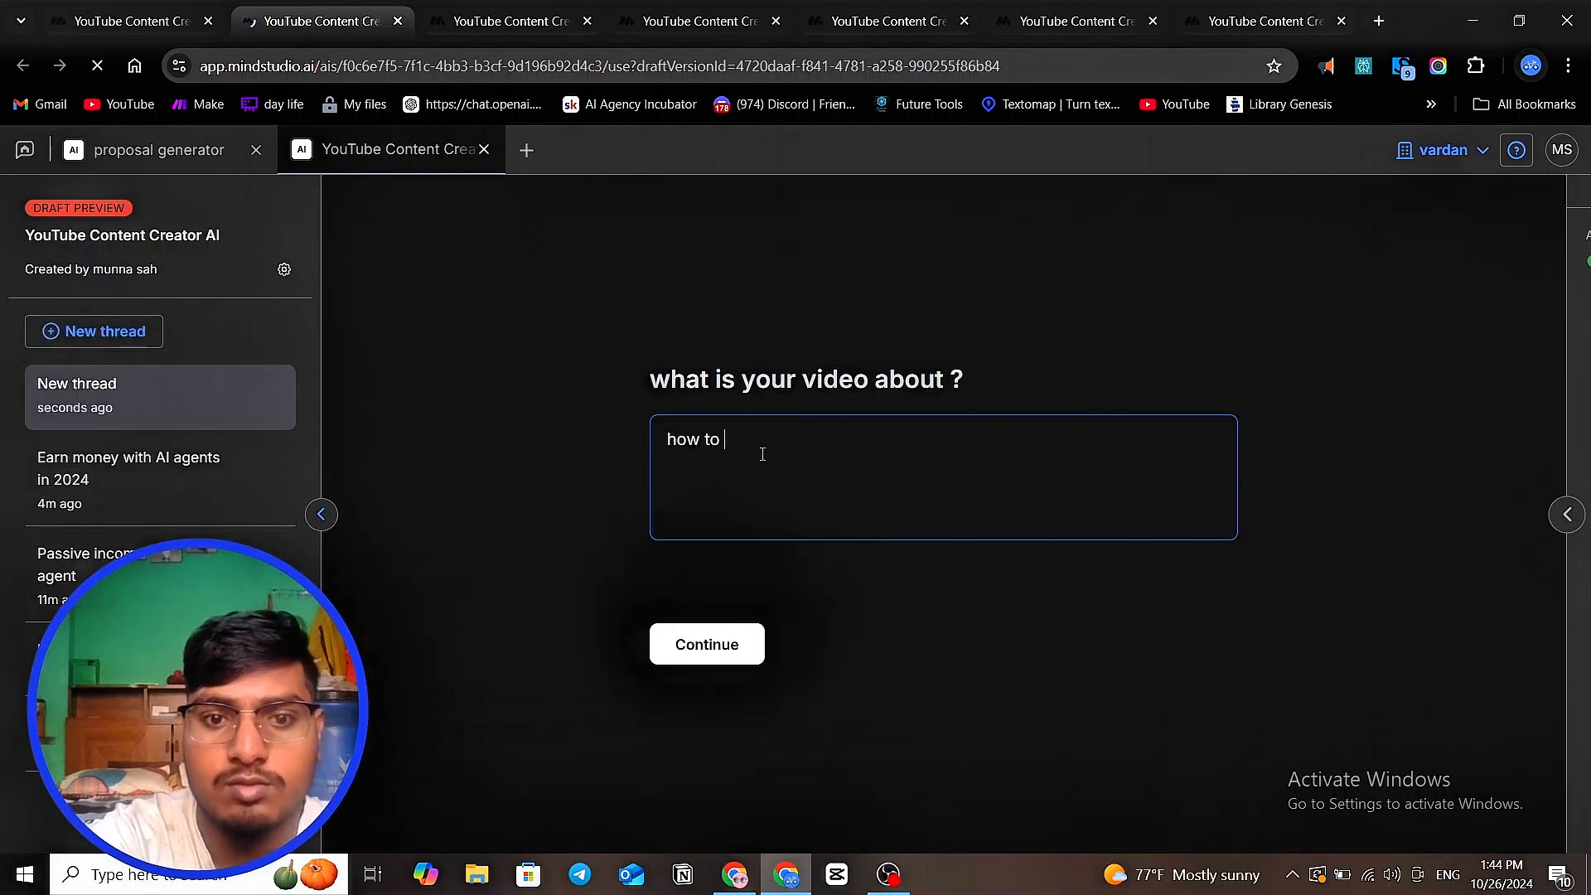
{"action": "type", "text": "make mon"}
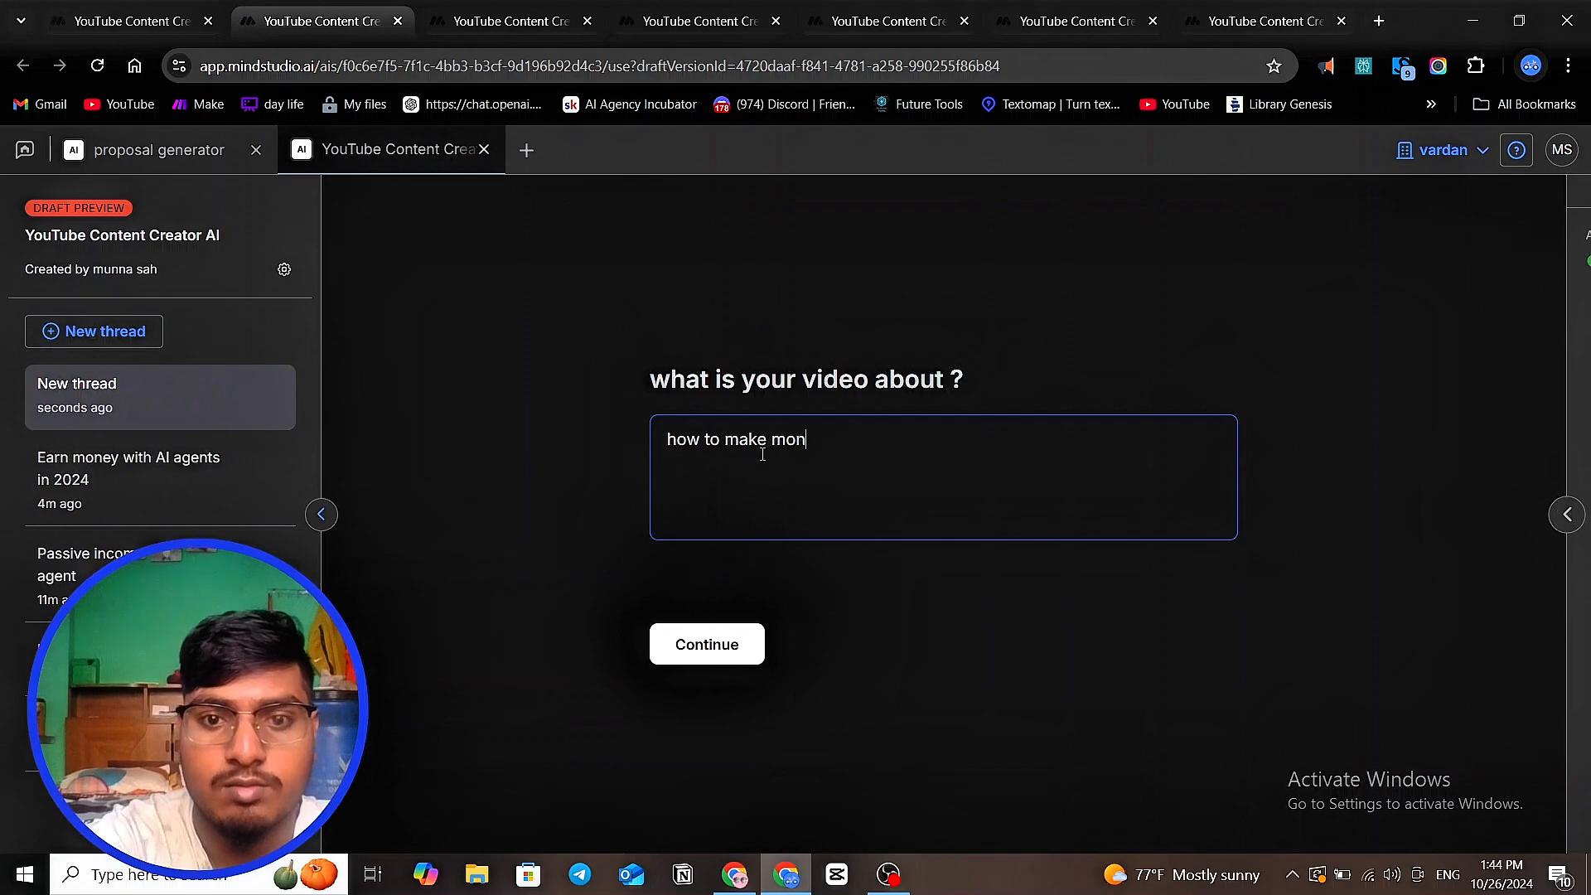
{"action": "type", "text": "ey with "}
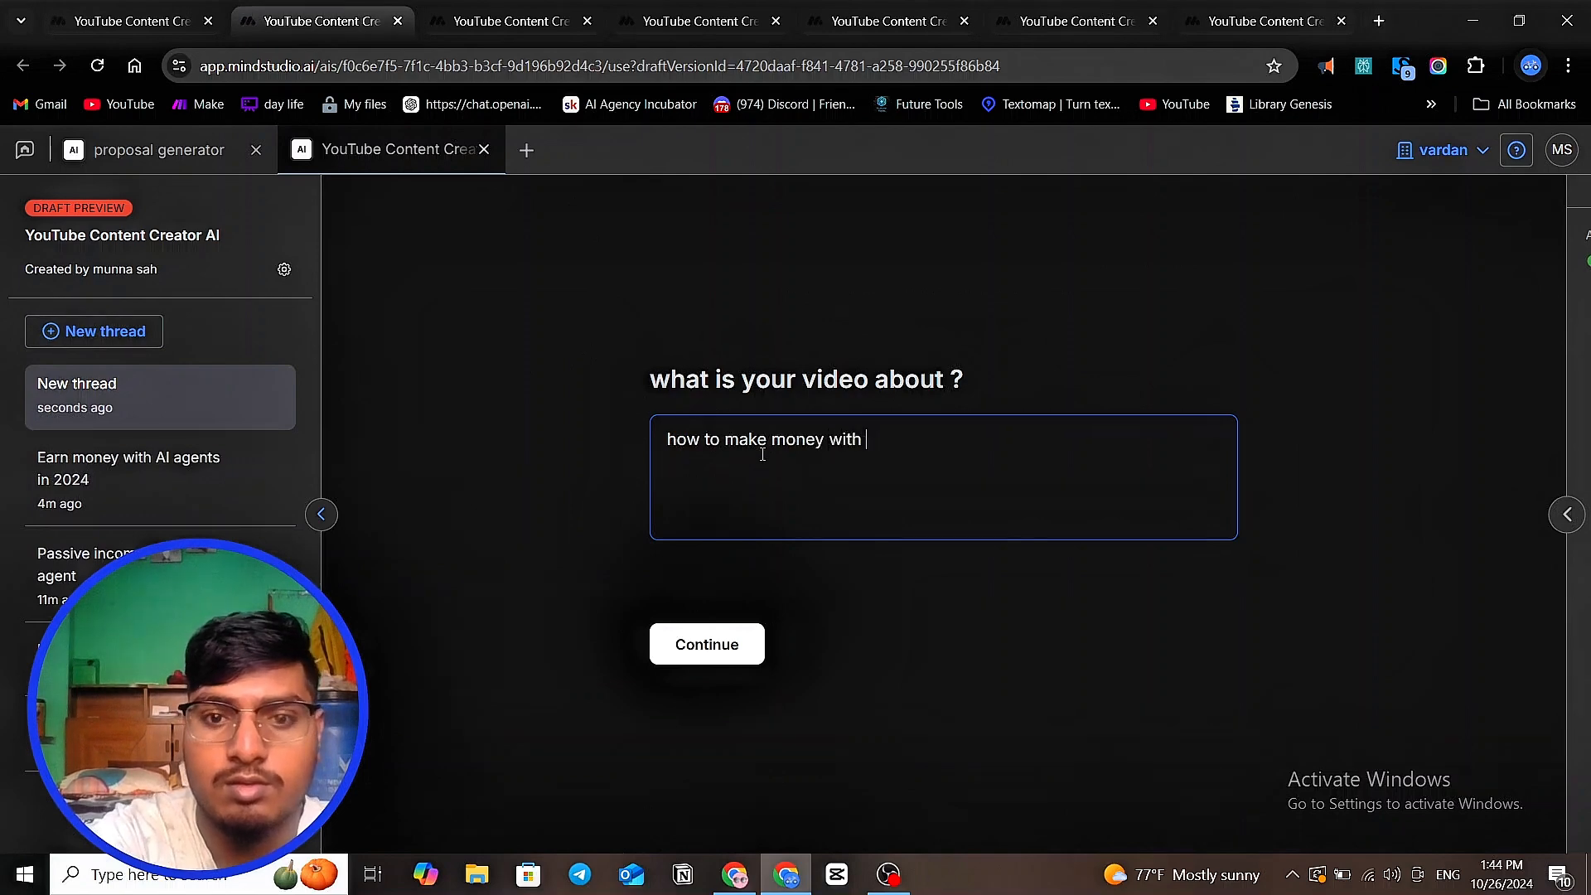
{"action": "type", "text": "ai agen"}
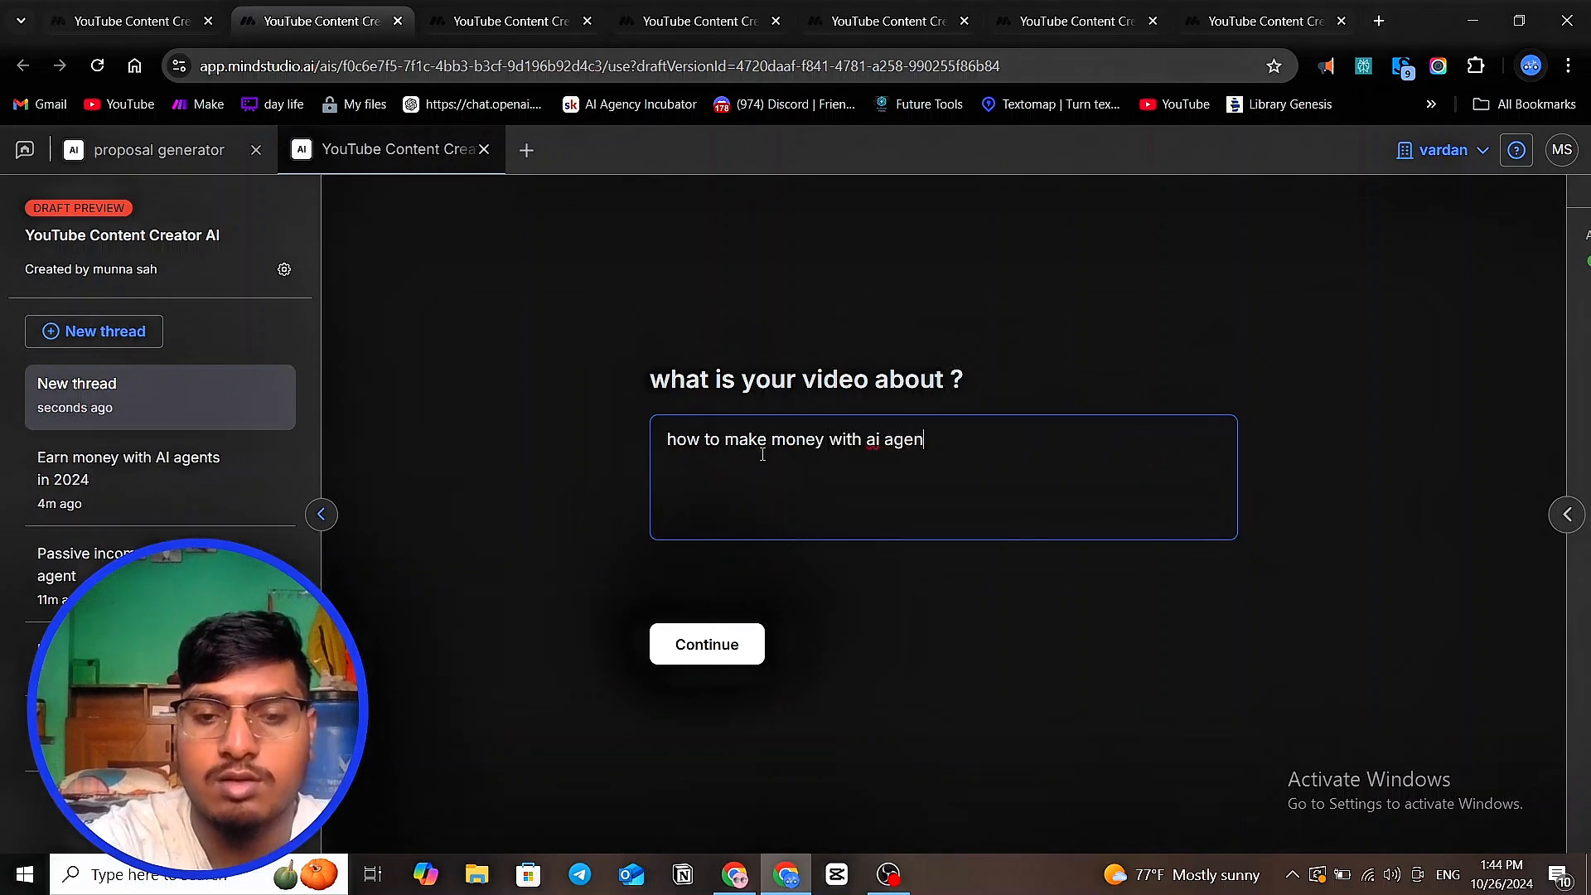
{"action": "type", "text": "t in "}
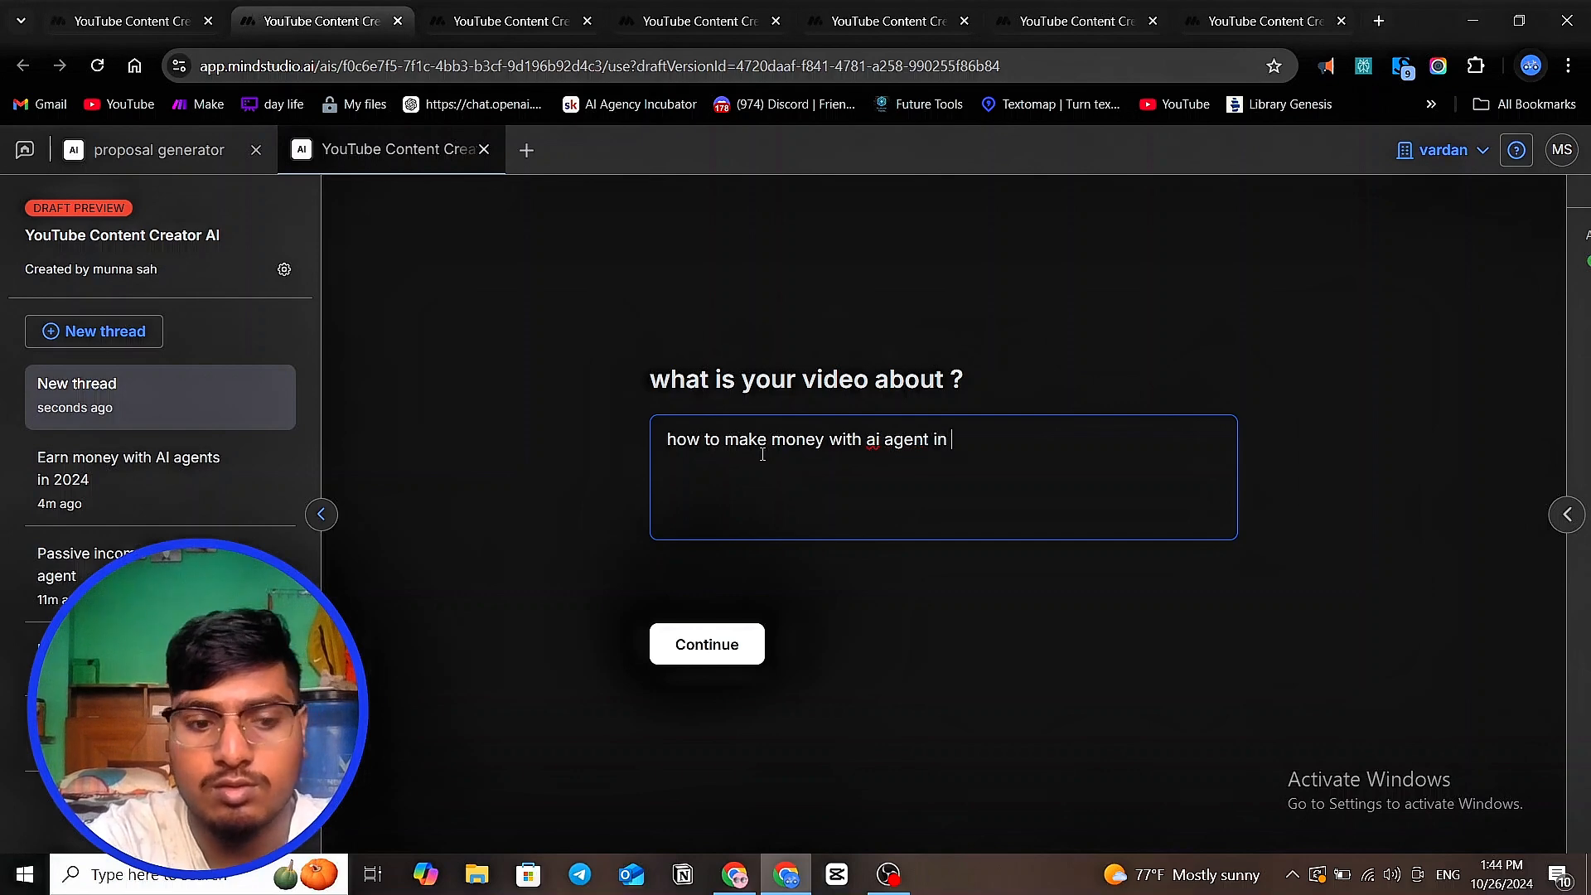
{"action": "type", "text": "30"}
{"action": "key", "text": "BackSpace"}
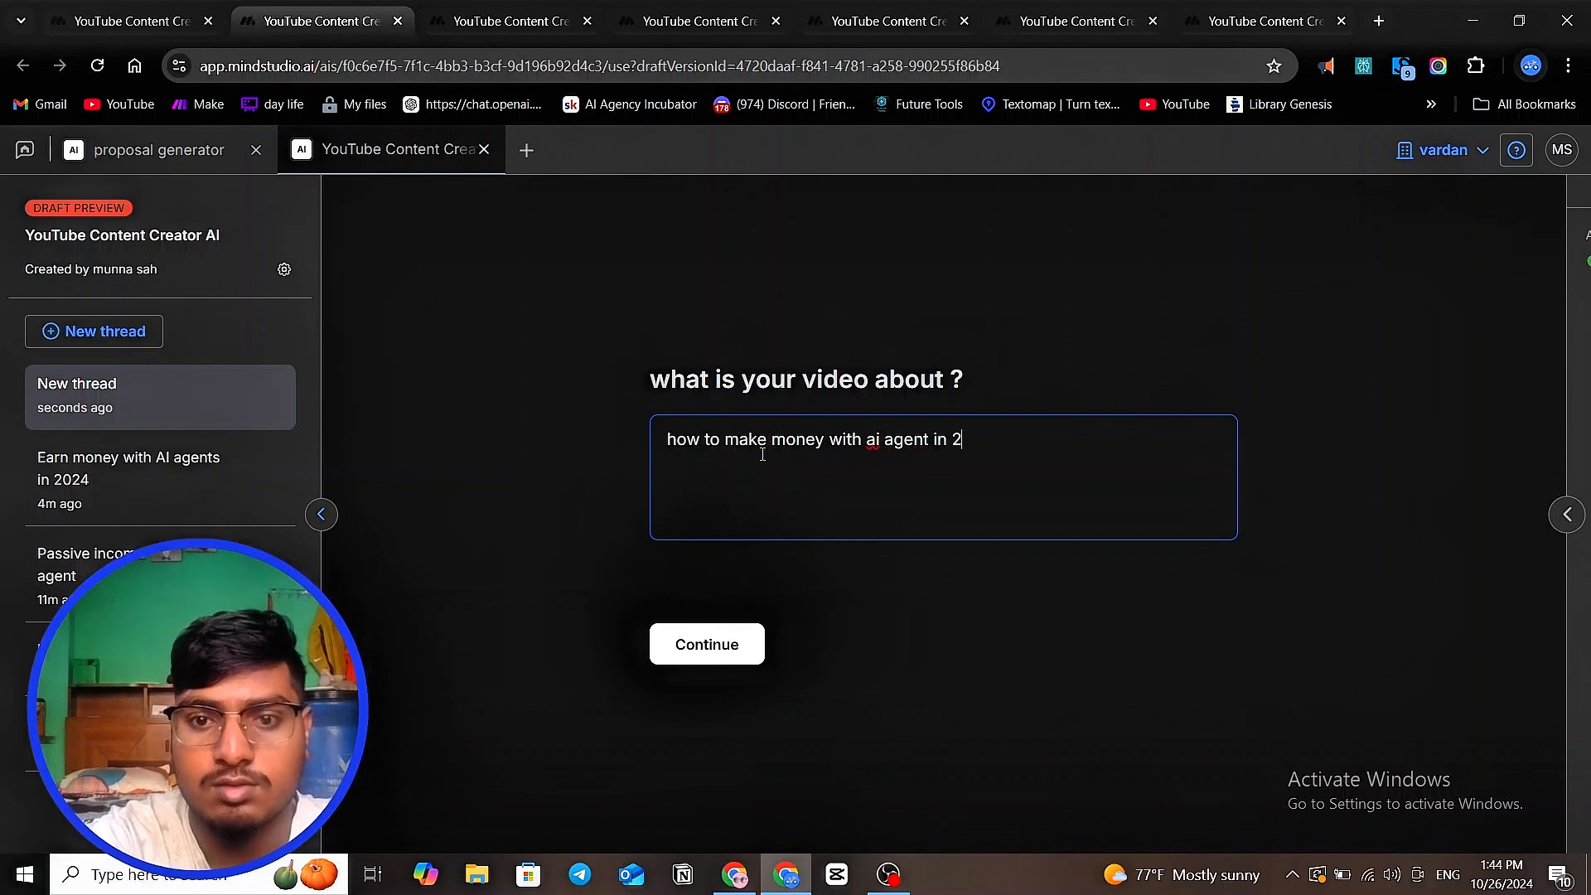
{"action": "type", "text": "024"}
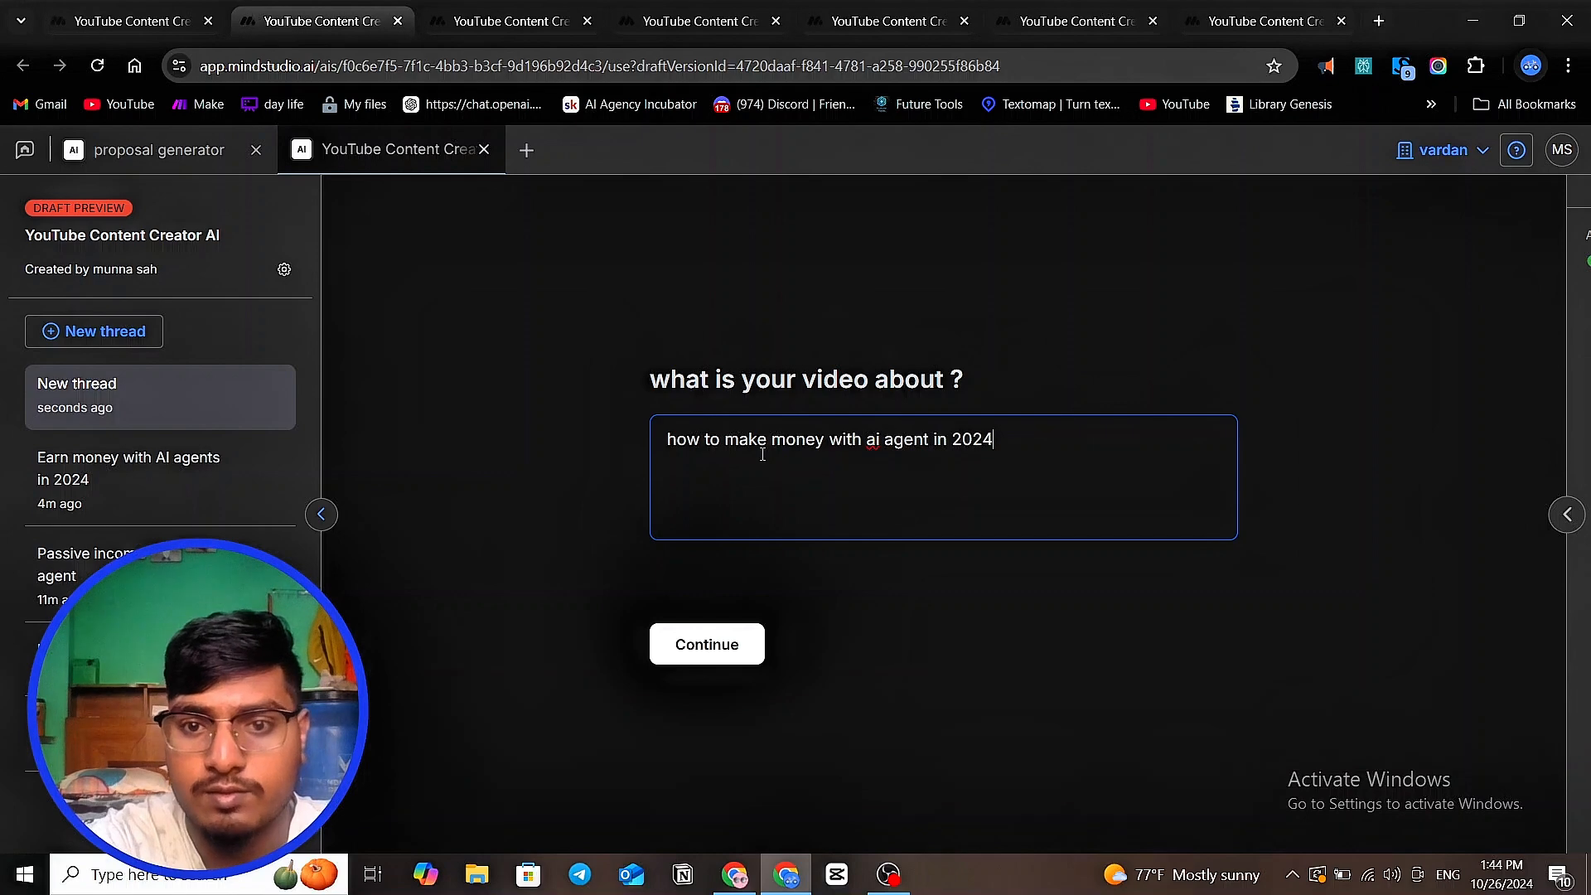
{"action": "left_click", "coordinate": [732, 657]}
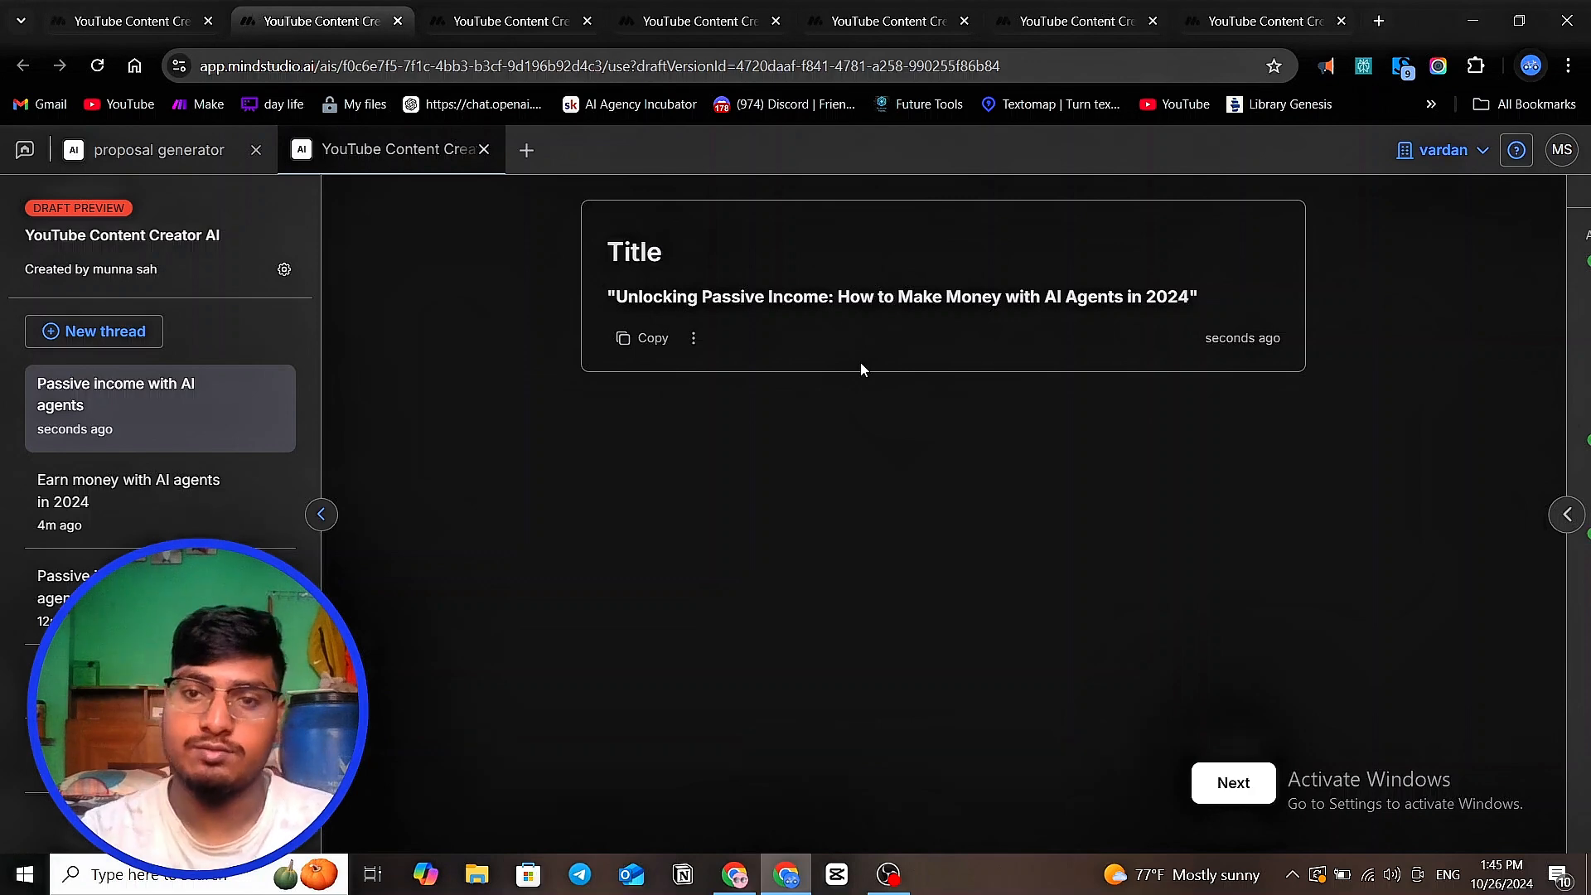
- Review the generated title, continue to the video description and read it through to its Join Our Community line
{"action": "left_click_drag", "start_coordinate": [627, 297], "coordinate": [838, 296]}
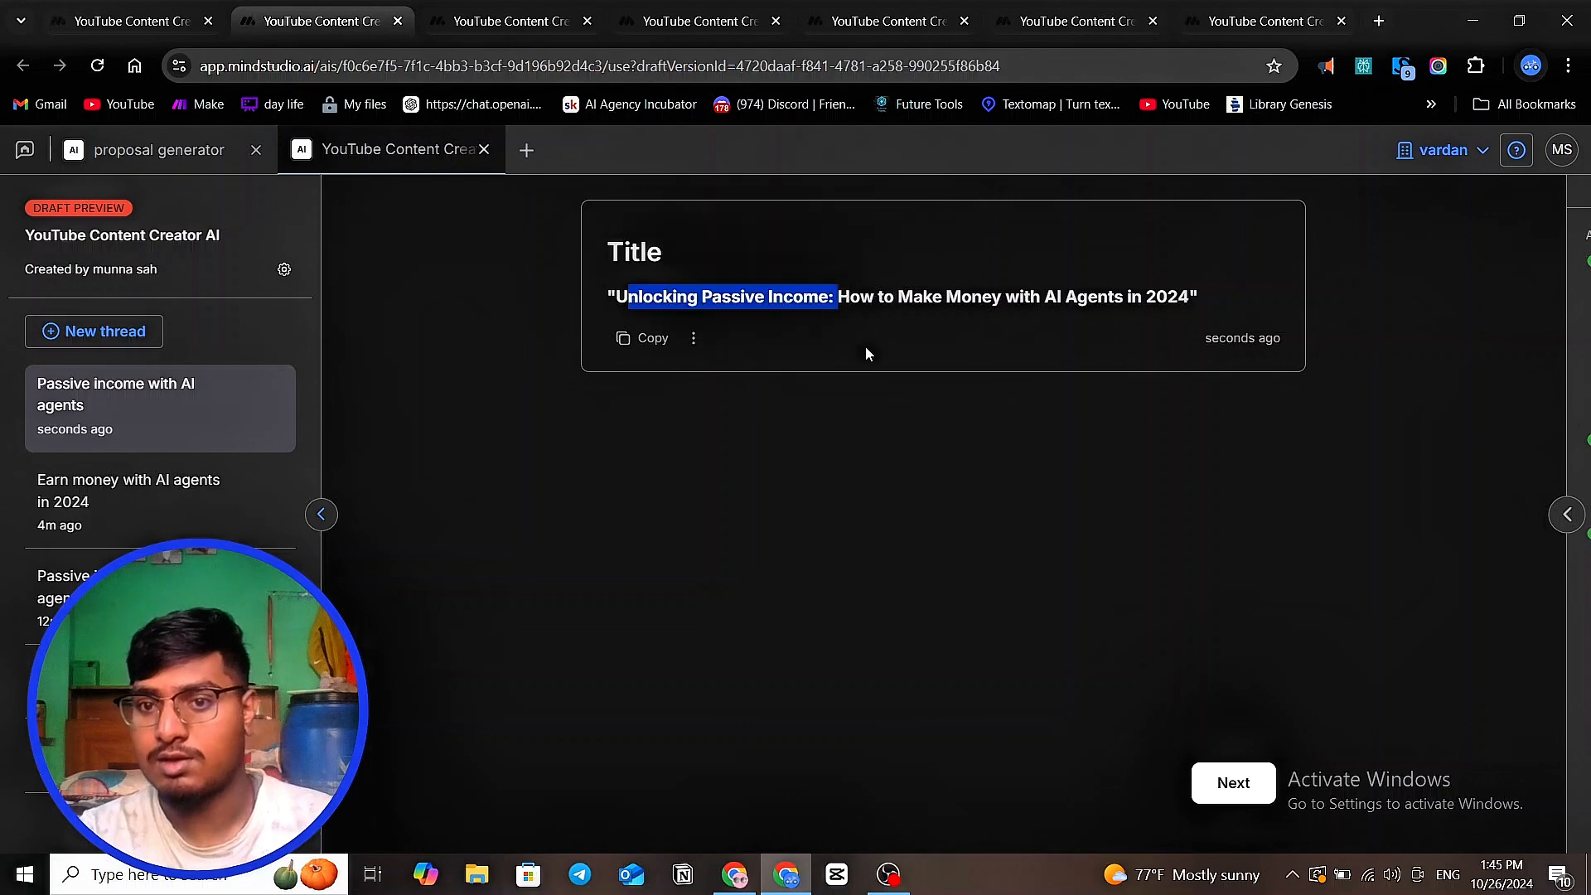
{"action": "left_click", "coordinate": [1235, 784]}
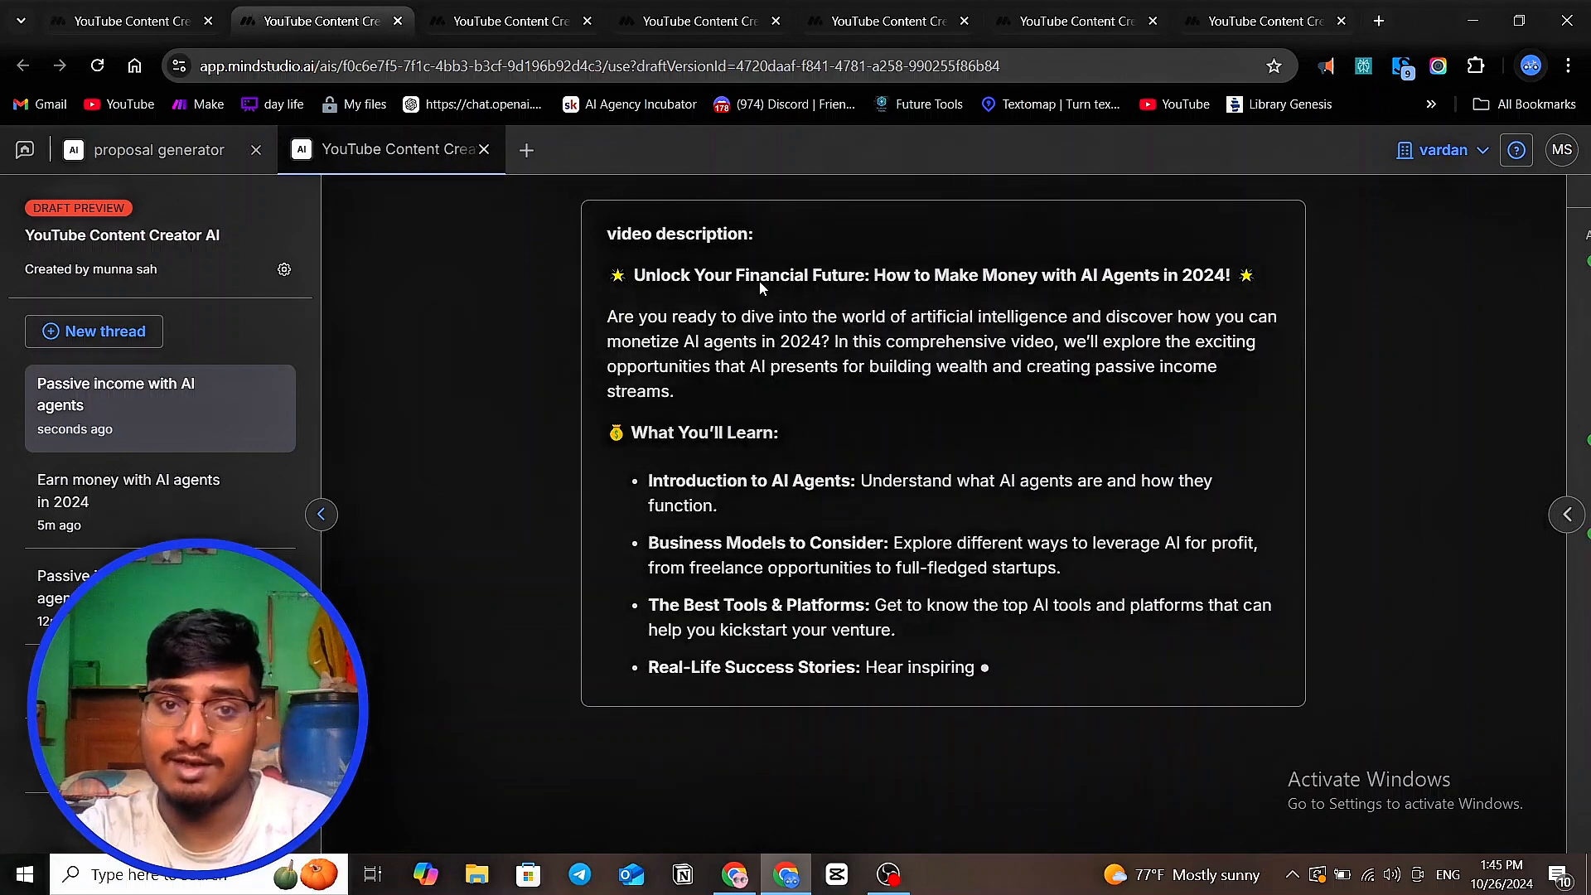
{"action": "scroll", "coordinate": [926, 317], "scroll_direction": "down", "scroll_amount": 2}
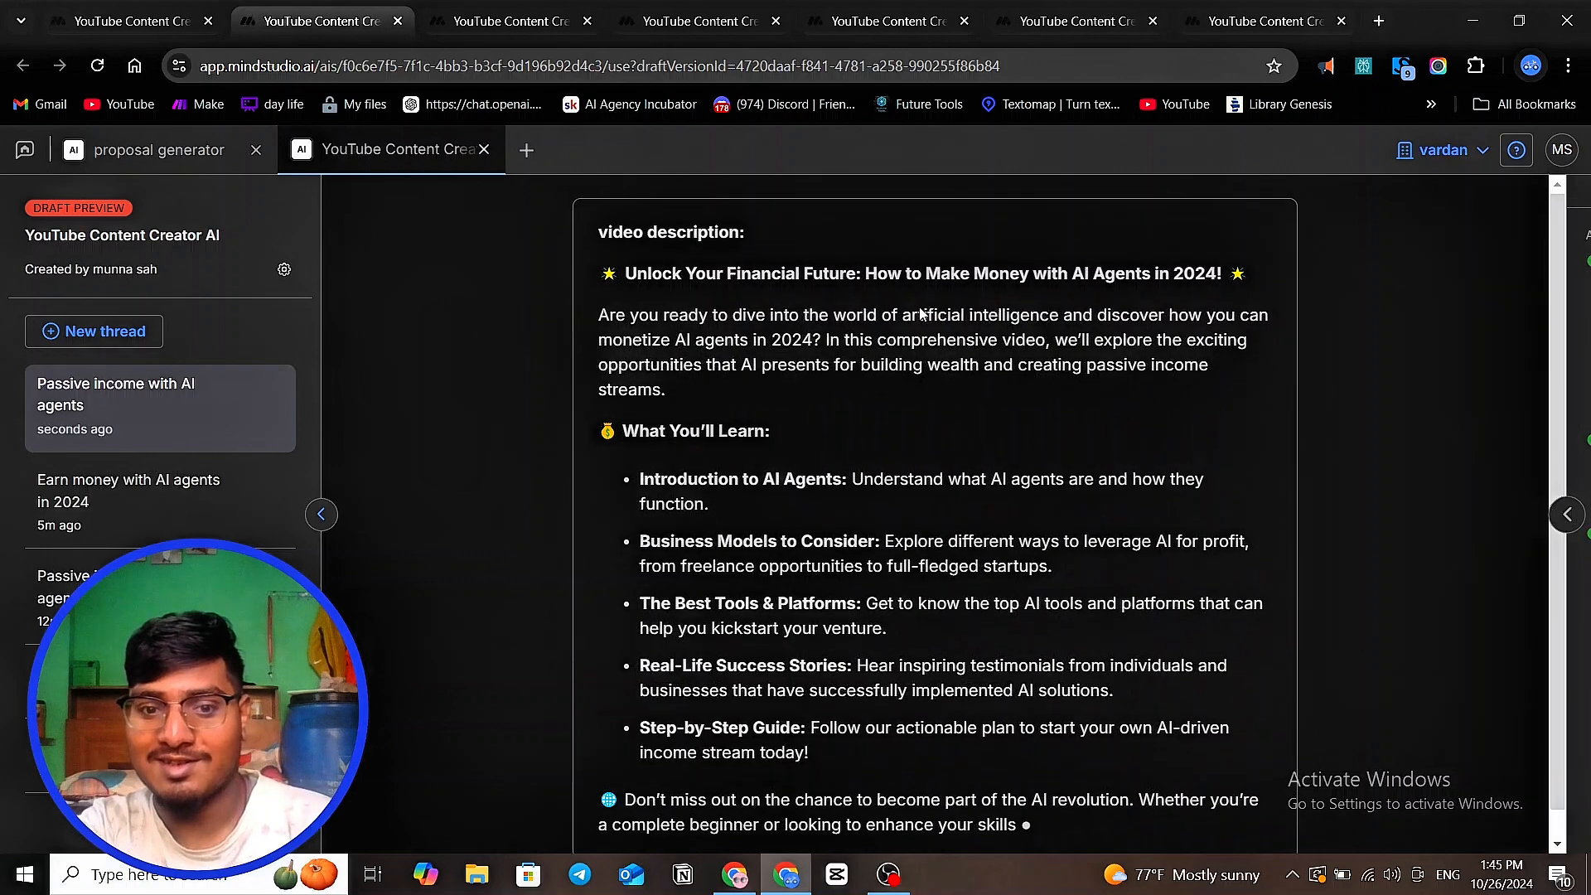
{"action": "left_click_drag", "start_coordinate": [626, 220], "coordinate": [1026, 209]}
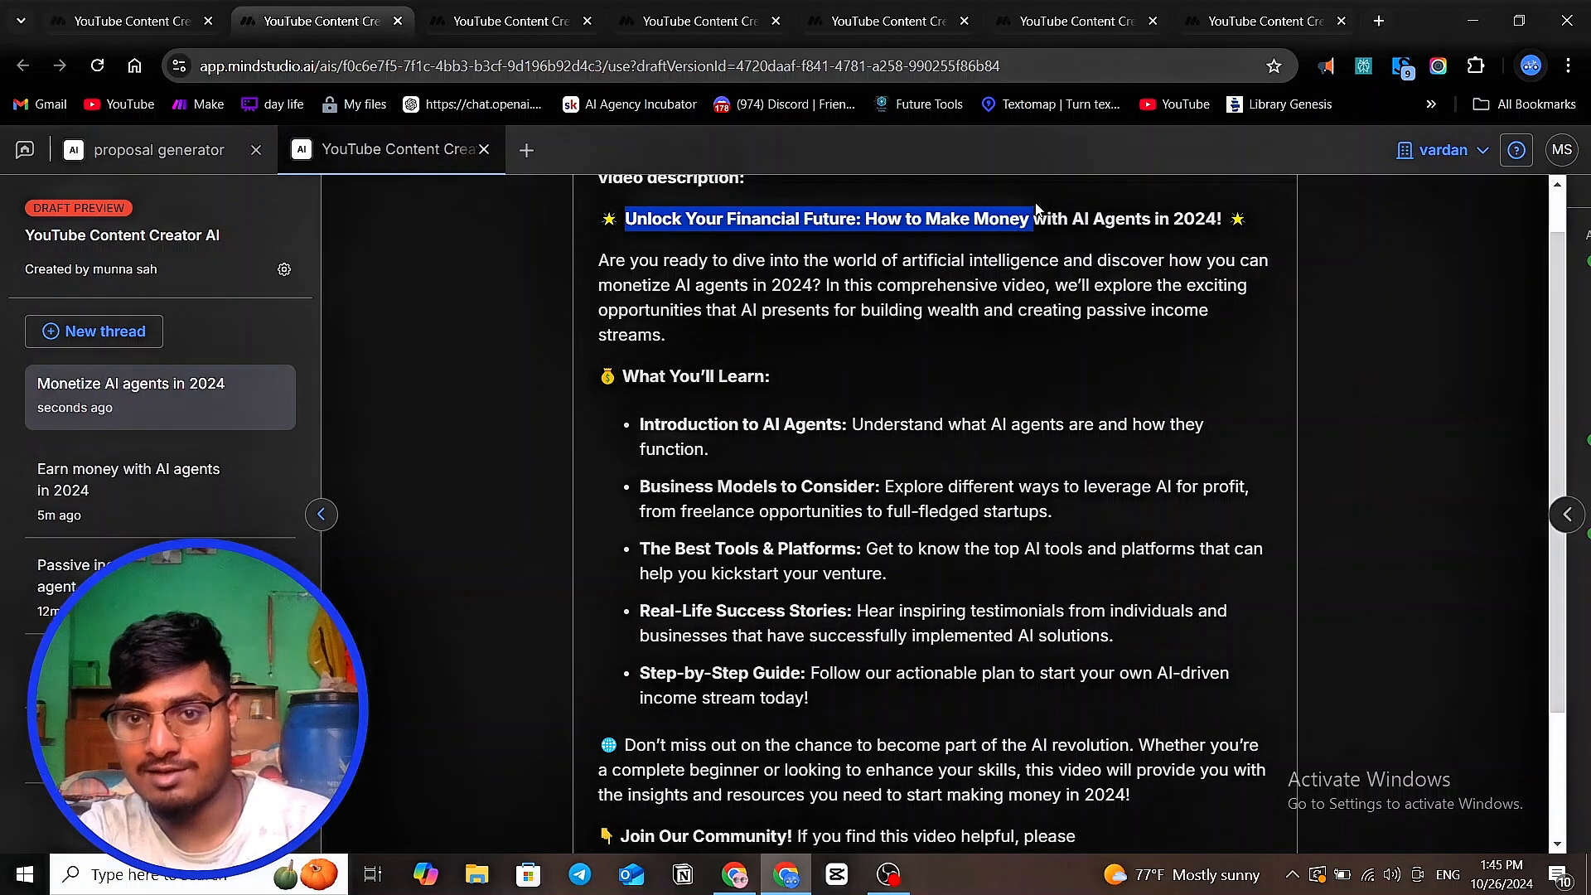
{"action": "scroll", "coordinate": [1021, 290], "scroll_direction": "down", "scroll_amount": 2}
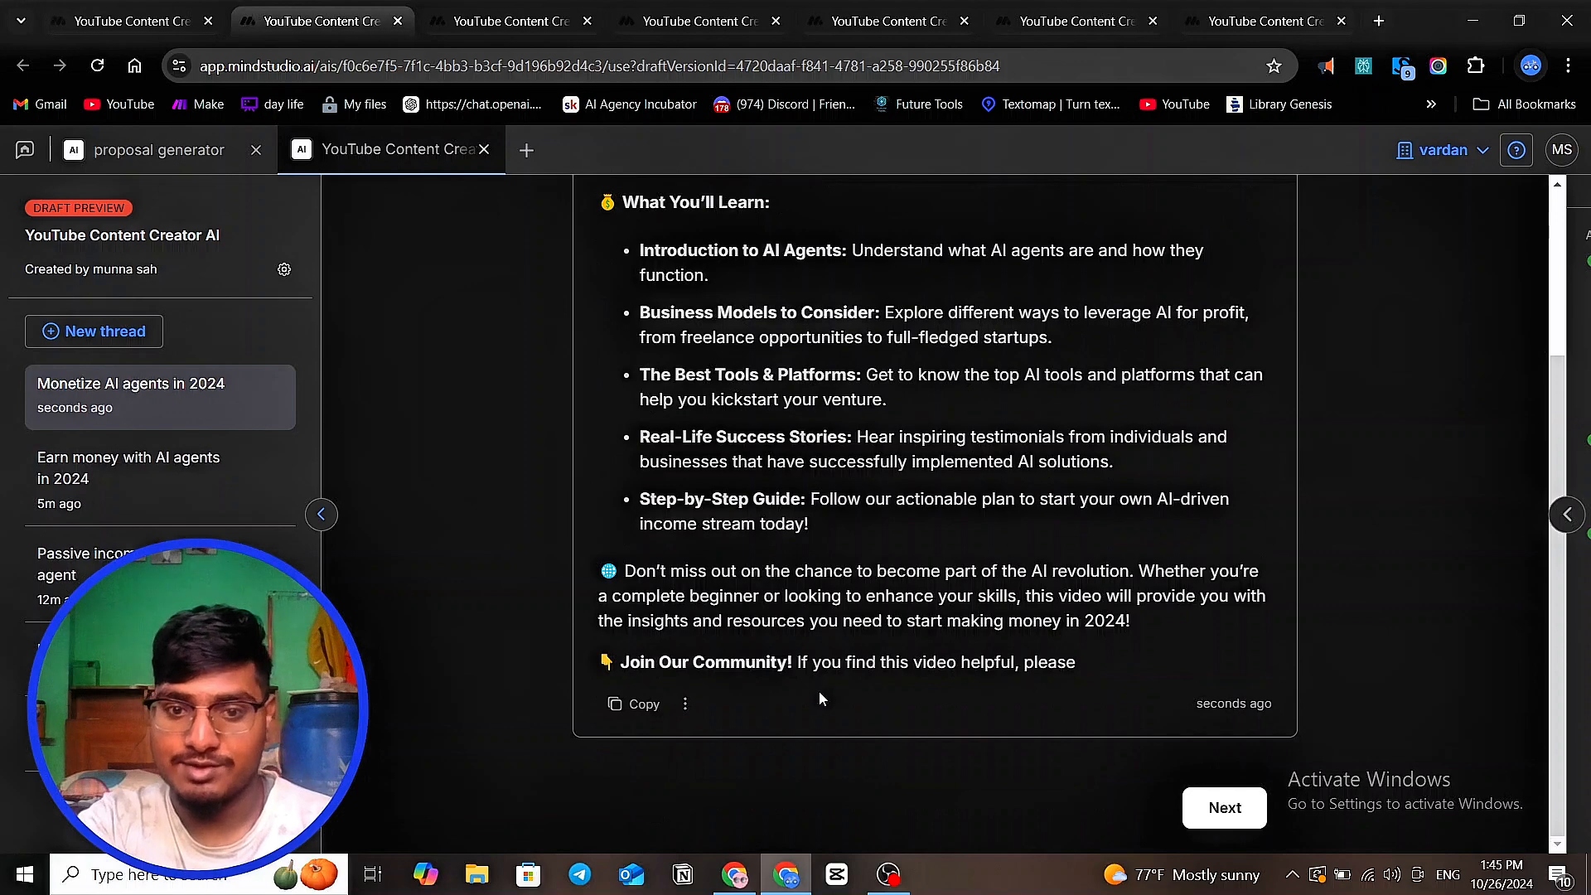
{"action": "left_click_drag", "start_coordinate": [801, 670], "coordinate": [1025, 664]}
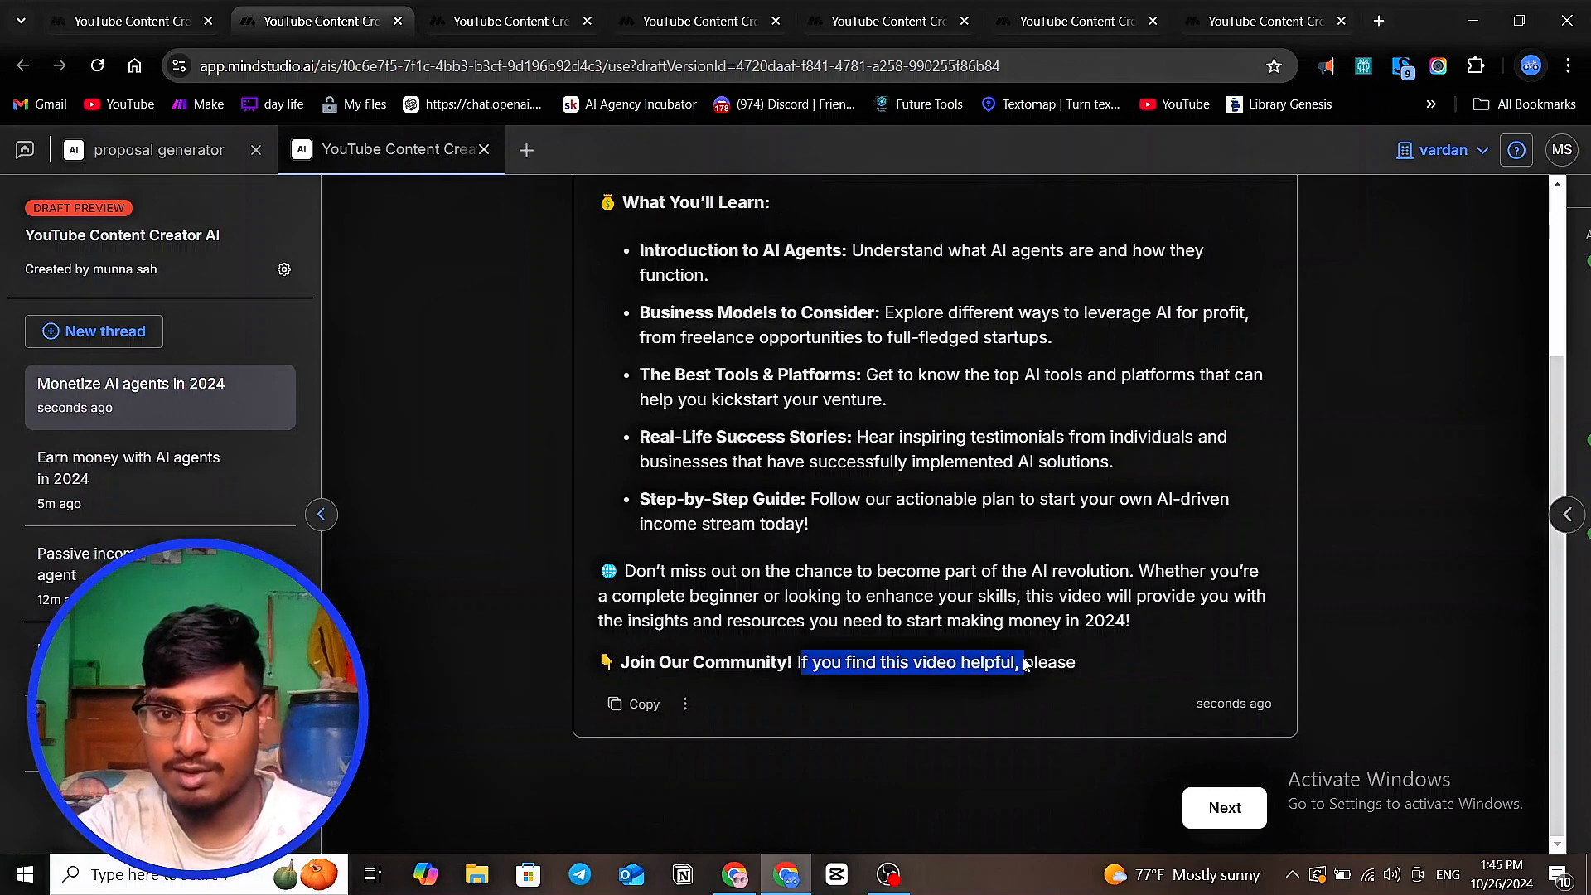
{"action": "left_click", "coordinate": [986, 675]}
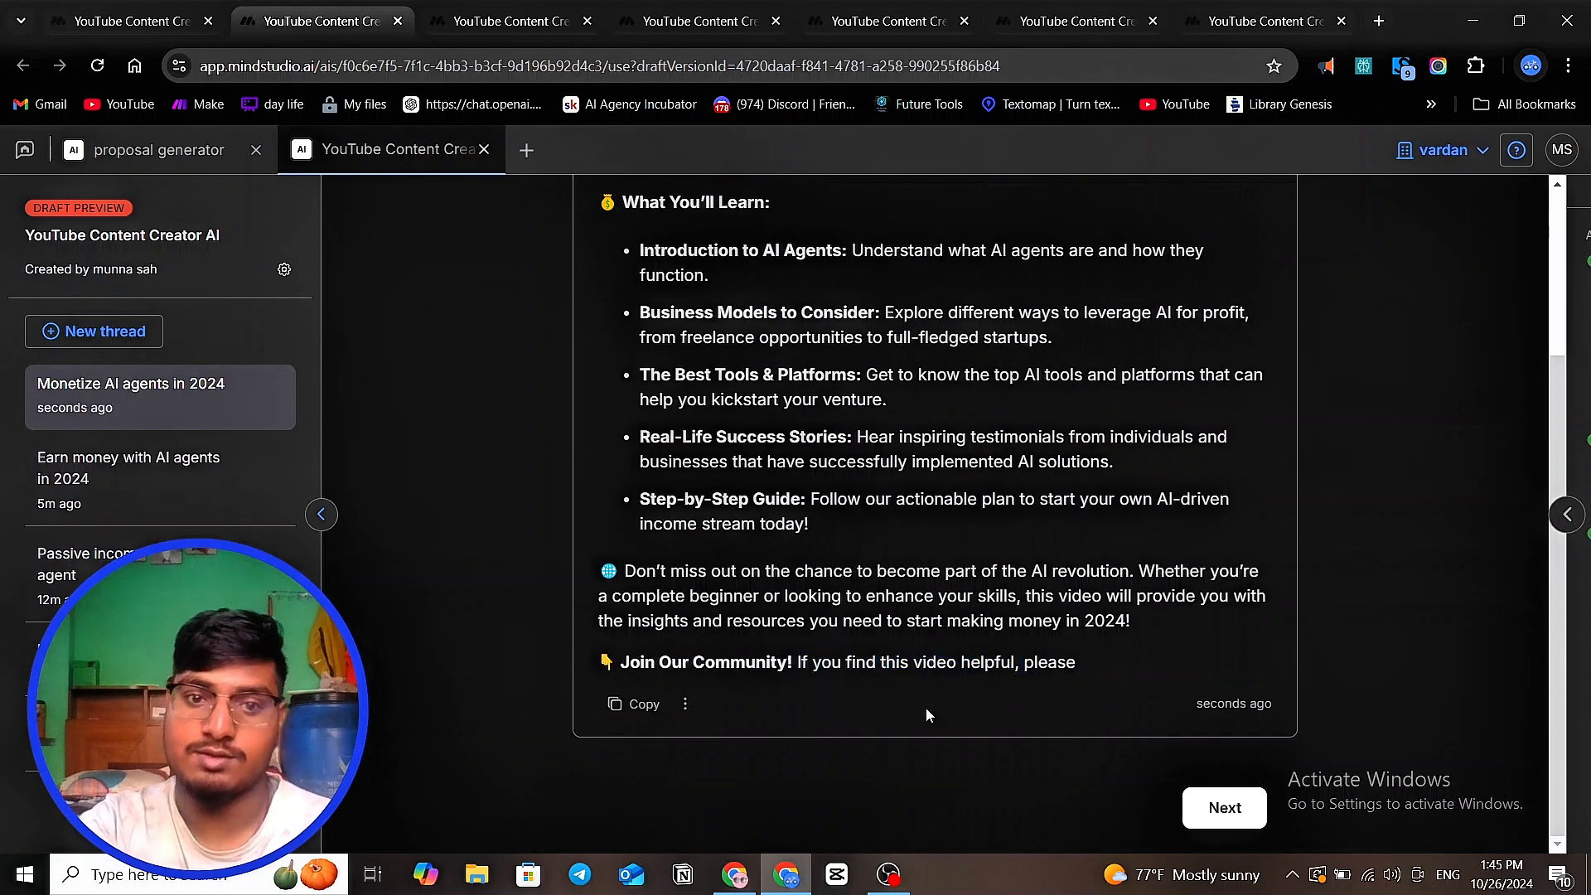
{"action": "left_click_drag", "start_coordinate": [617, 662], "coordinate": [936, 663]}
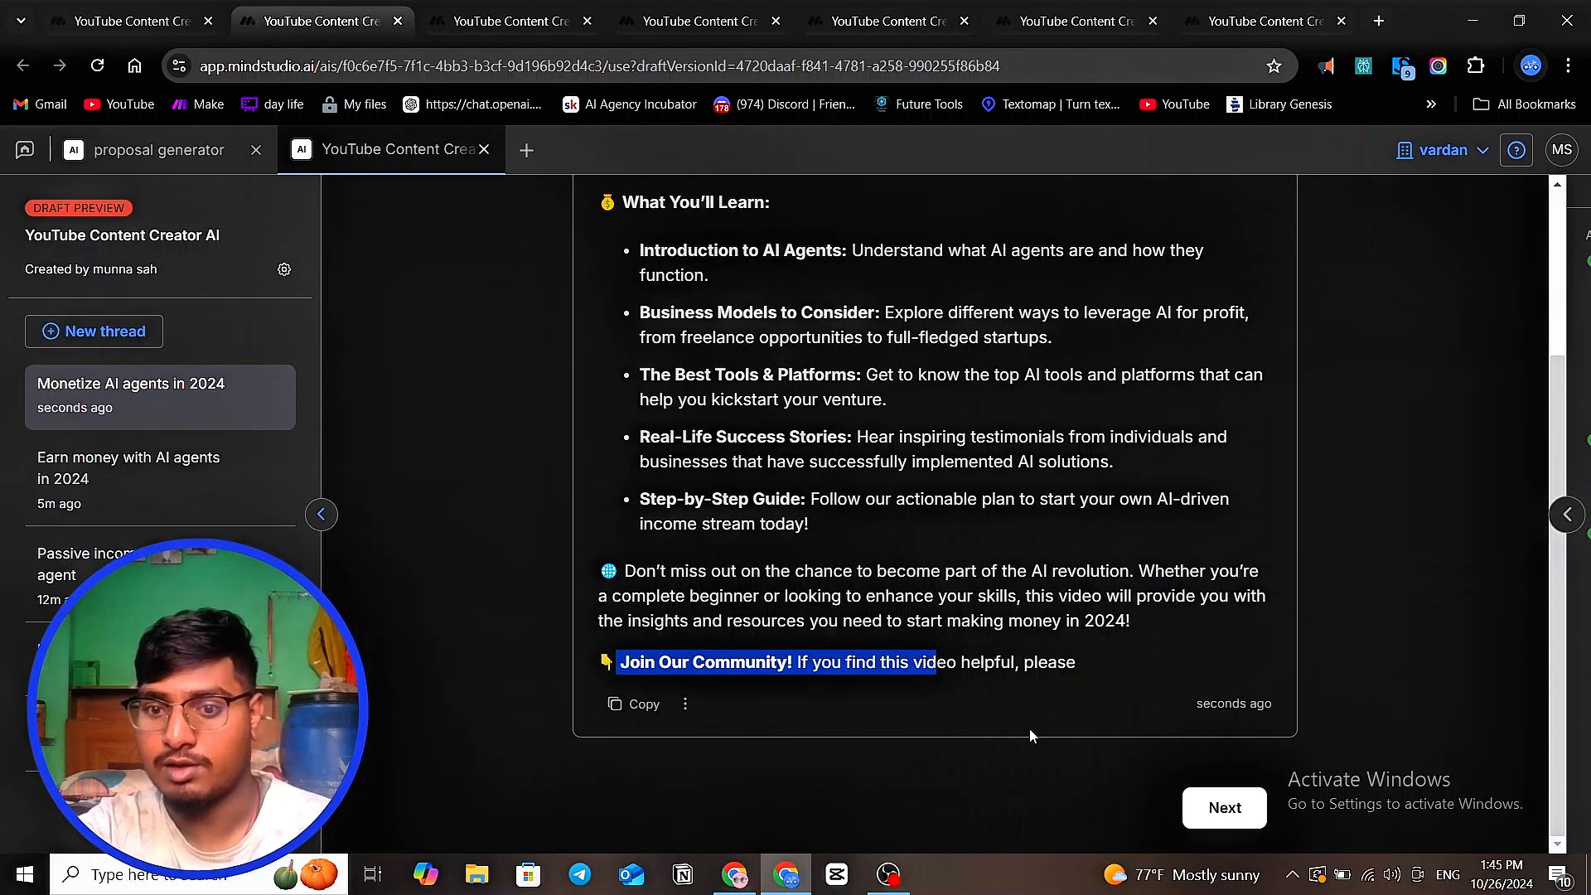
- Continue to the trending hashtags, look through the list and proceed to the thumbnail prompt
{"action": "left_click", "coordinate": [1224, 807]}
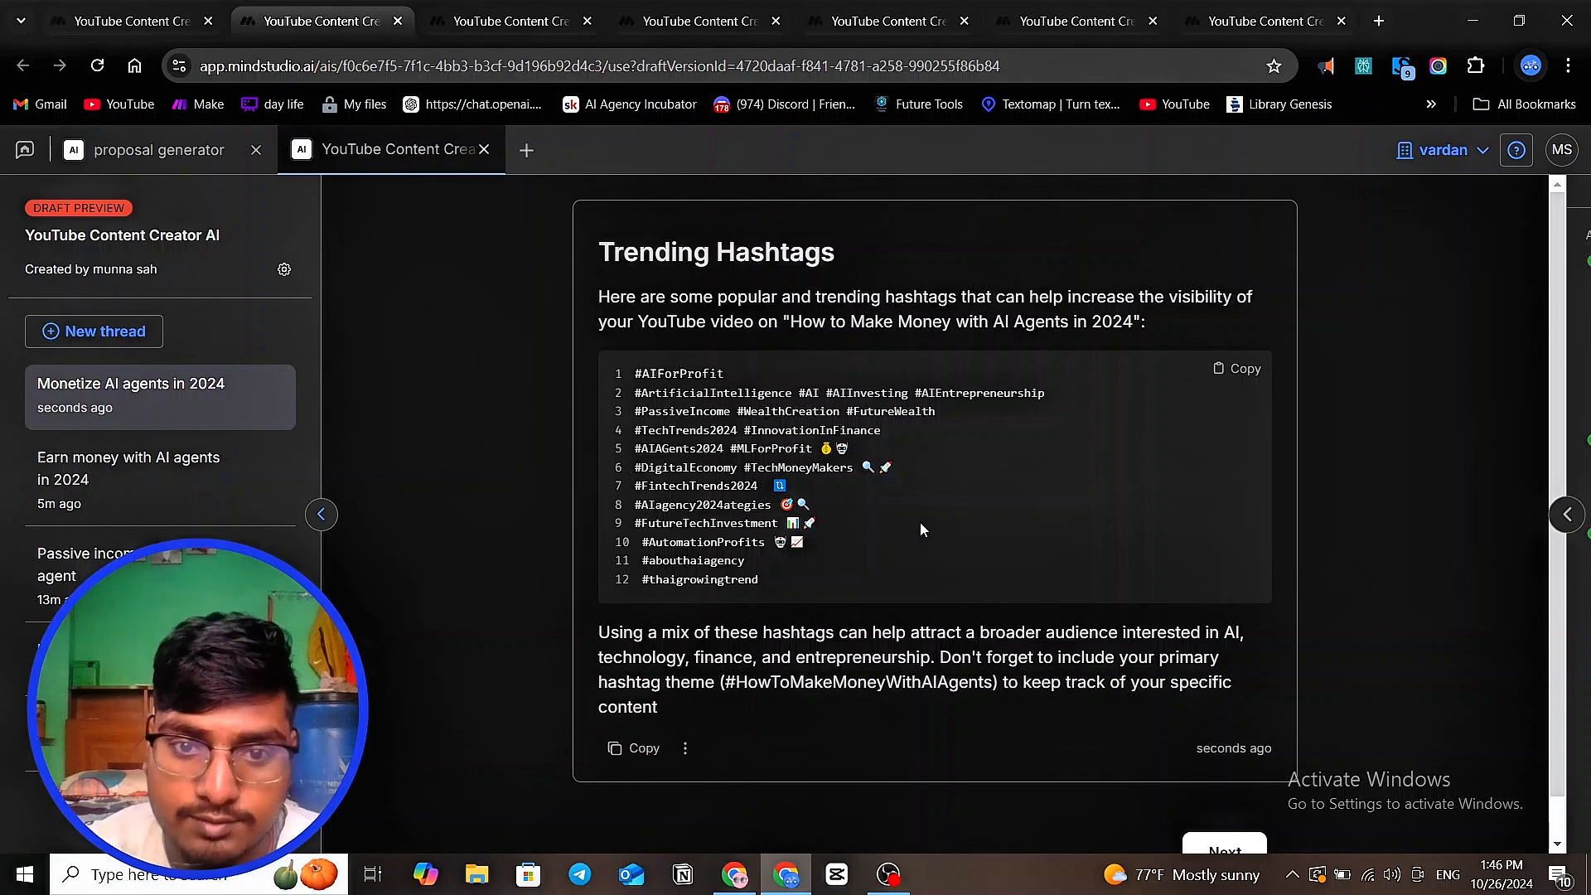
{"action": "scroll", "coordinate": [941, 536], "scroll_direction": "down", "scroll_amount": 1}
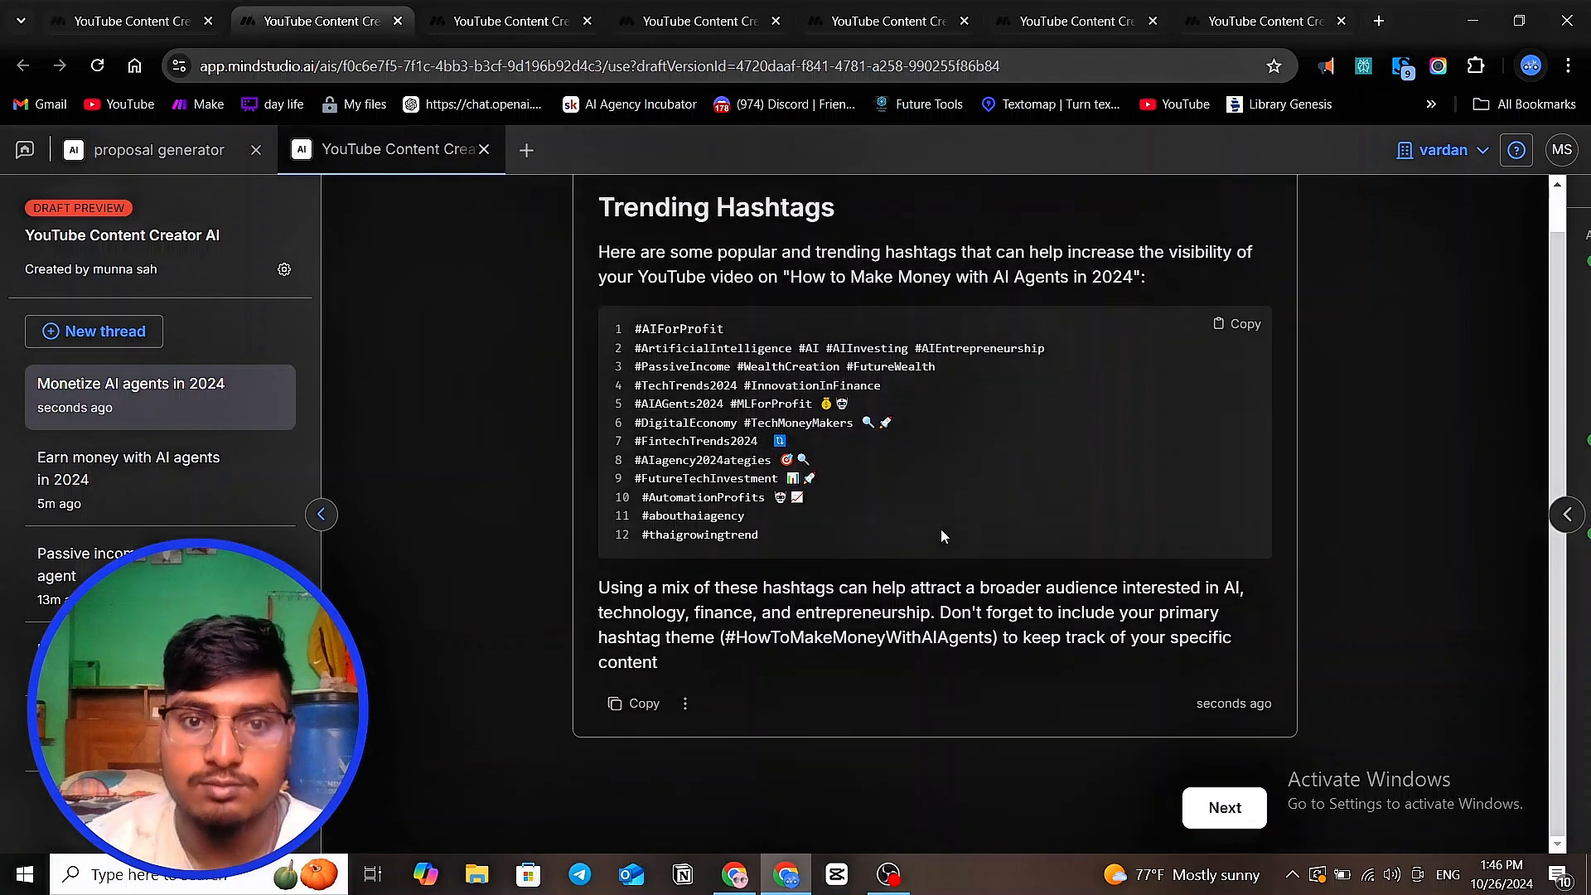
{"action": "left_click", "coordinate": [1226, 810]}
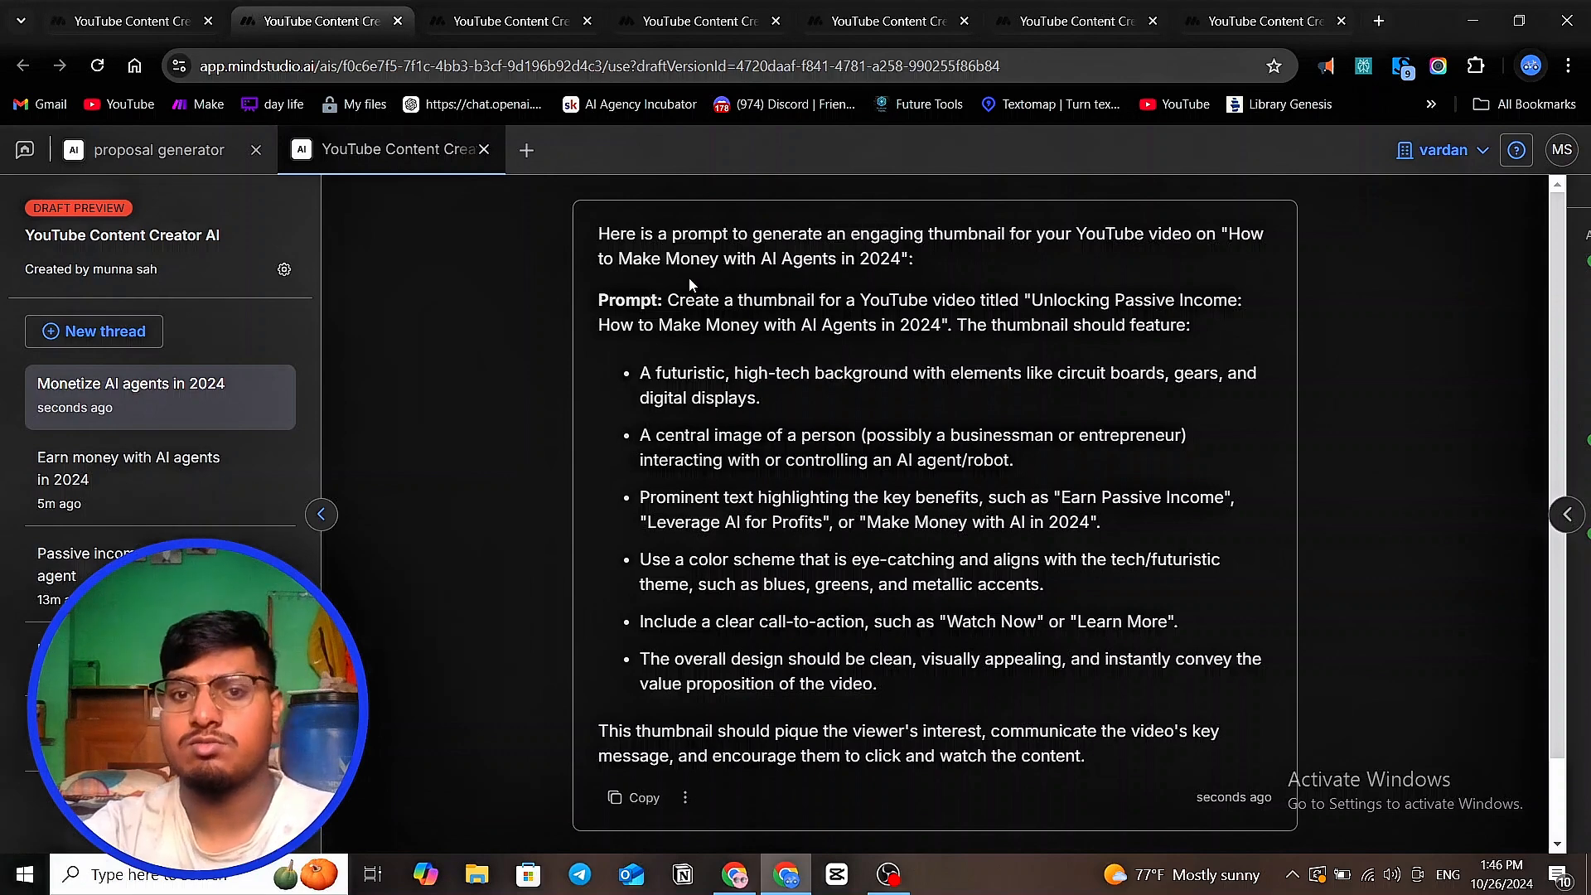
- Review the generated thumbnail prompt in full and continue to the chat stage
{"action": "left_click_drag", "start_coordinate": [670, 300], "coordinate": [878, 683]}
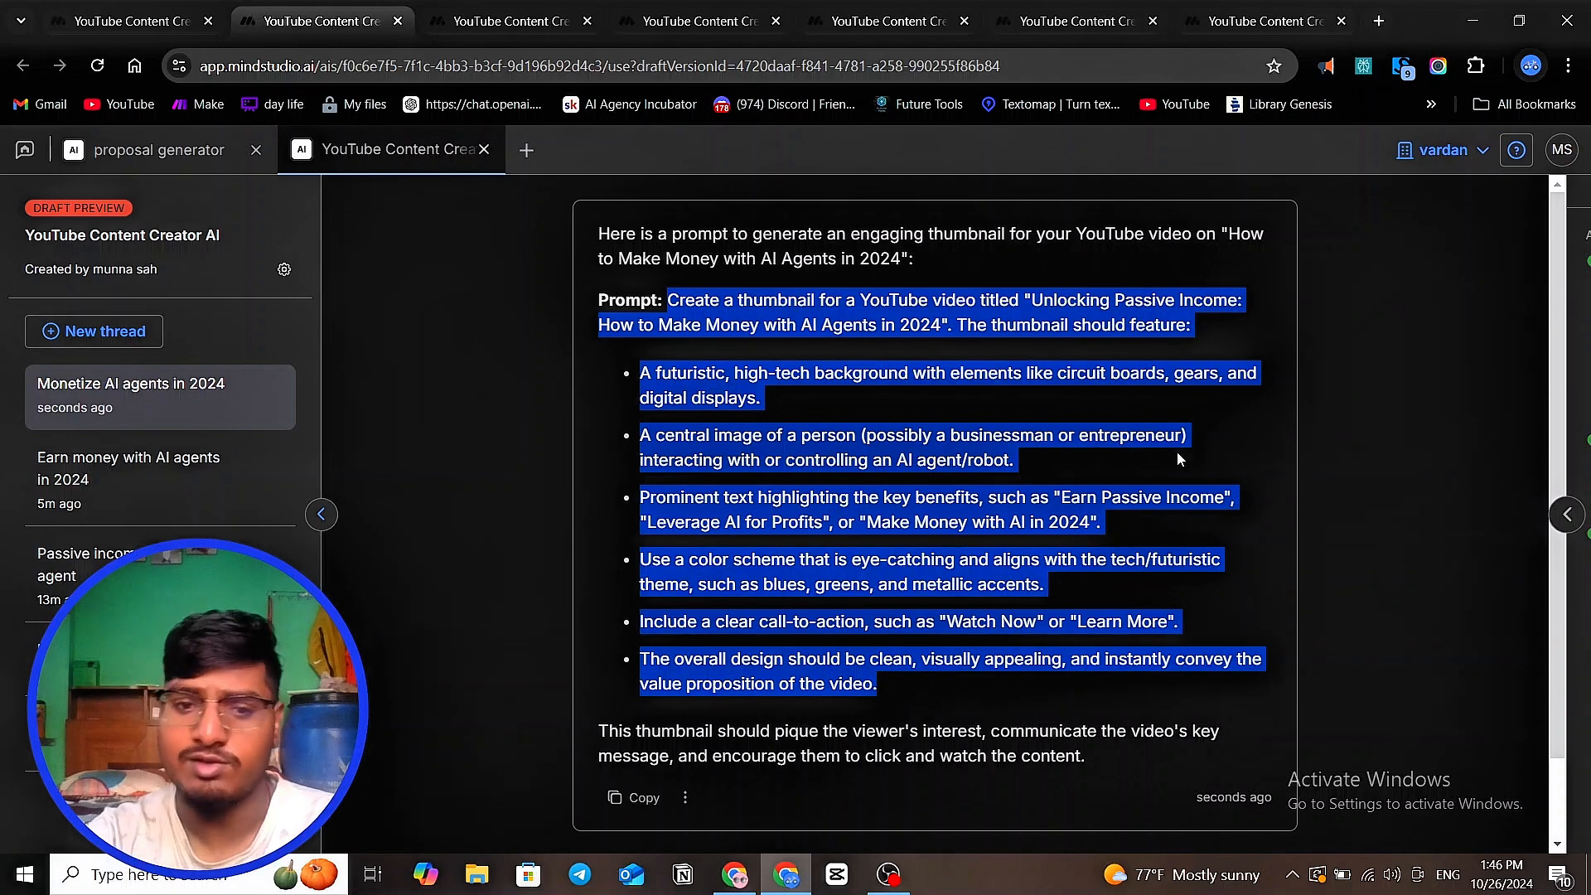
{"action": "left_click", "coordinate": [1438, 651]}
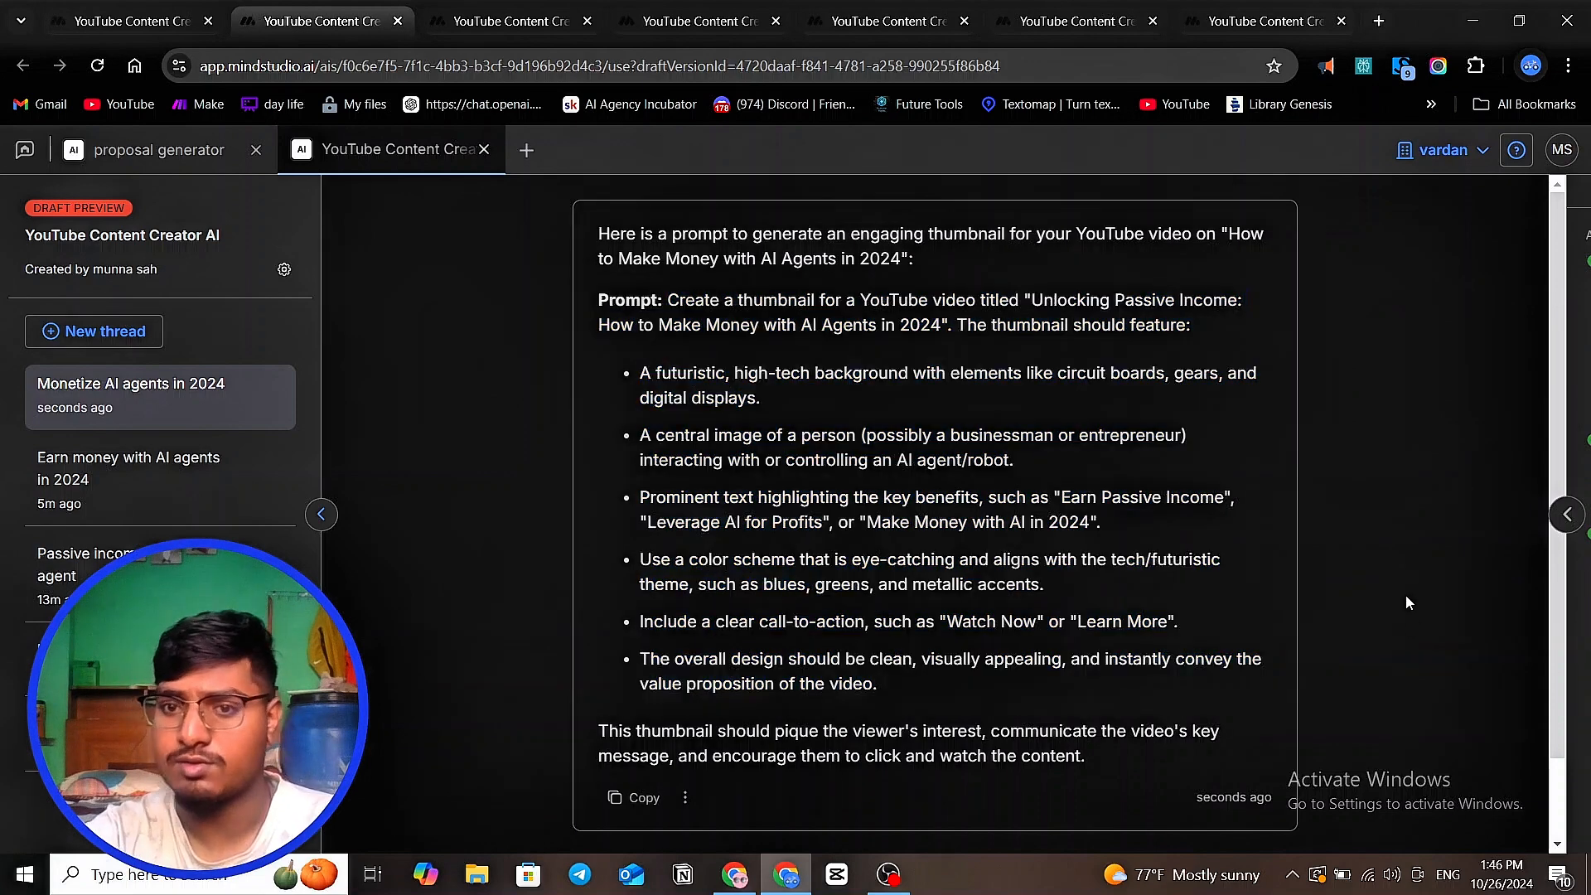
{"action": "scroll", "coordinate": [1405, 595], "scroll_direction": "down", "scroll_amount": 1}
{"action": "scroll", "coordinate": [1403, 600], "scroll_direction": "up", "scroll_amount": 1}
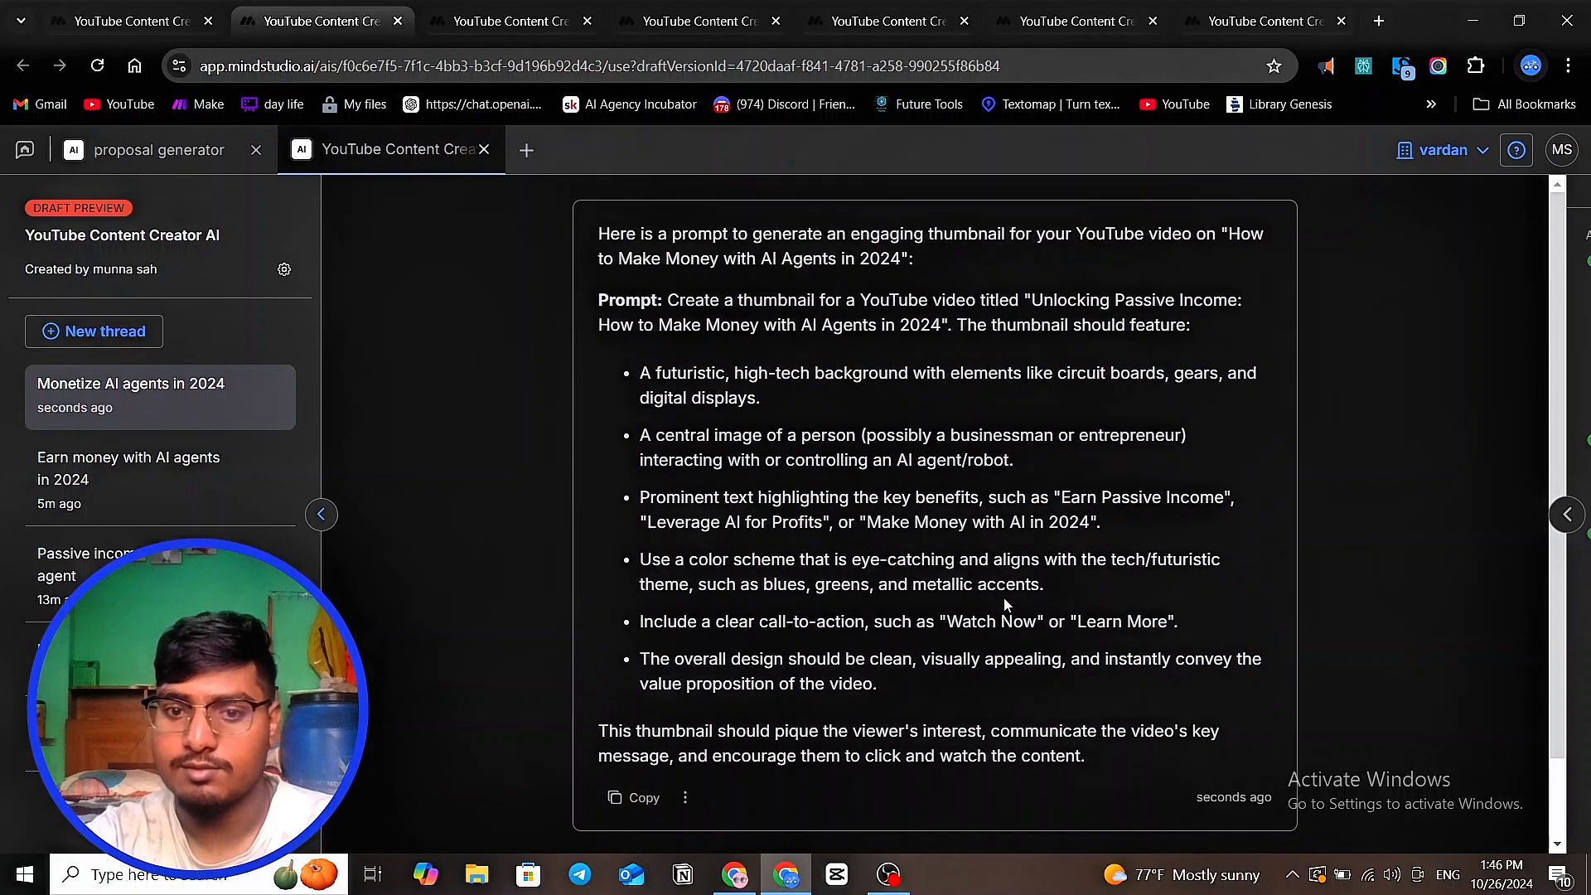
{"action": "scroll", "coordinate": [1003, 599], "scroll_direction": "down", "scroll_amount": 1}
{"action": "left_click", "coordinate": [1246, 816]}
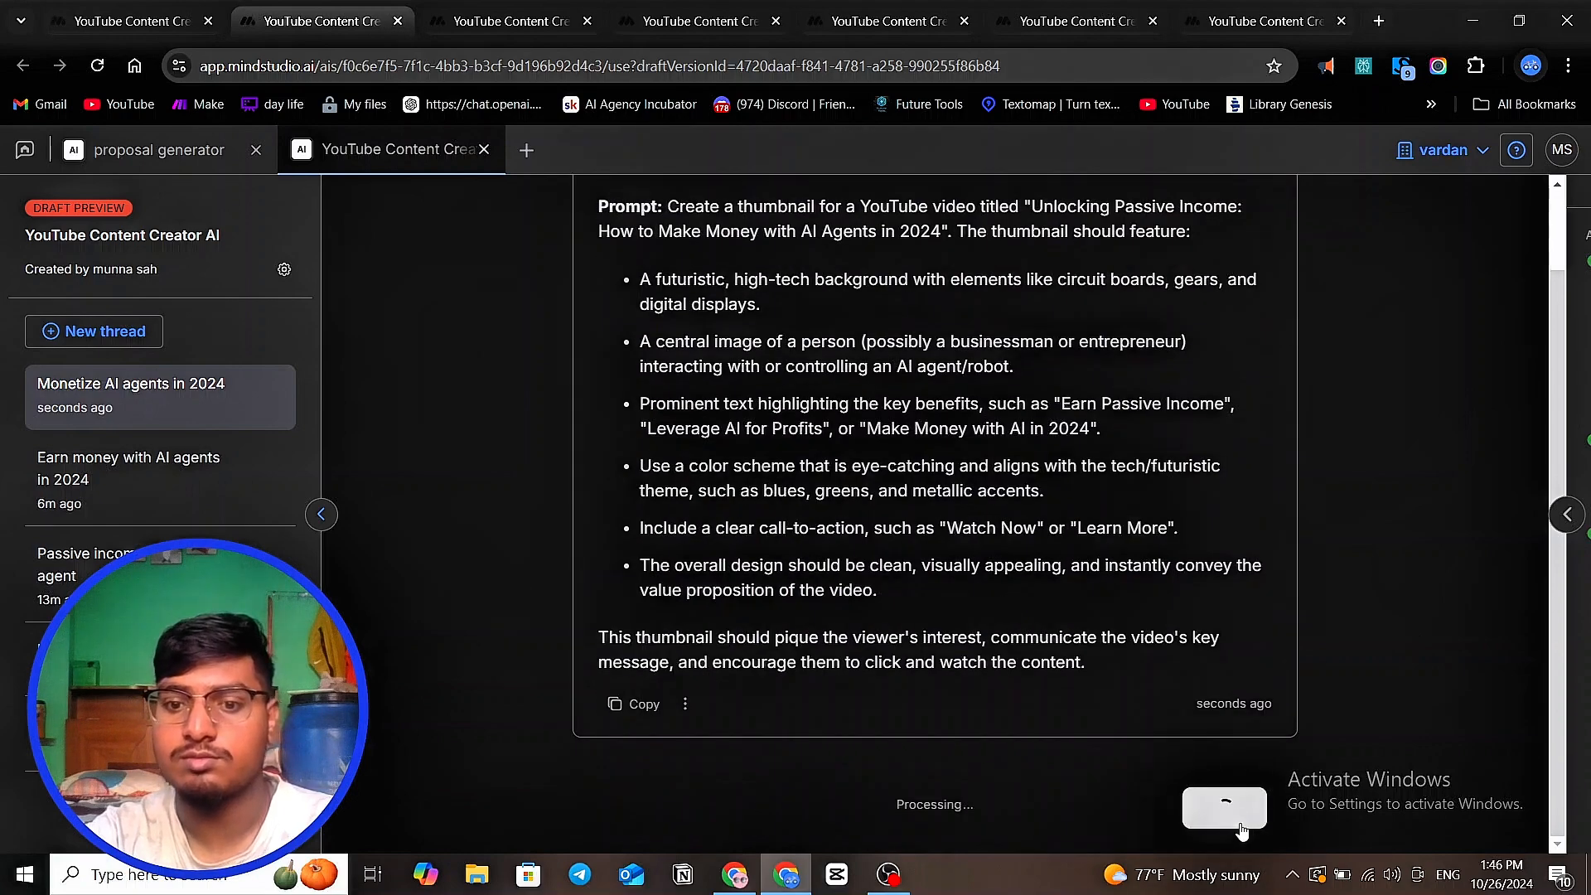
- Examine the thread's generated hashtags, video description and title together in the chat view
{"action": "scroll", "coordinate": [948, 630], "scroll_direction": "up", "scroll_amount": 18}
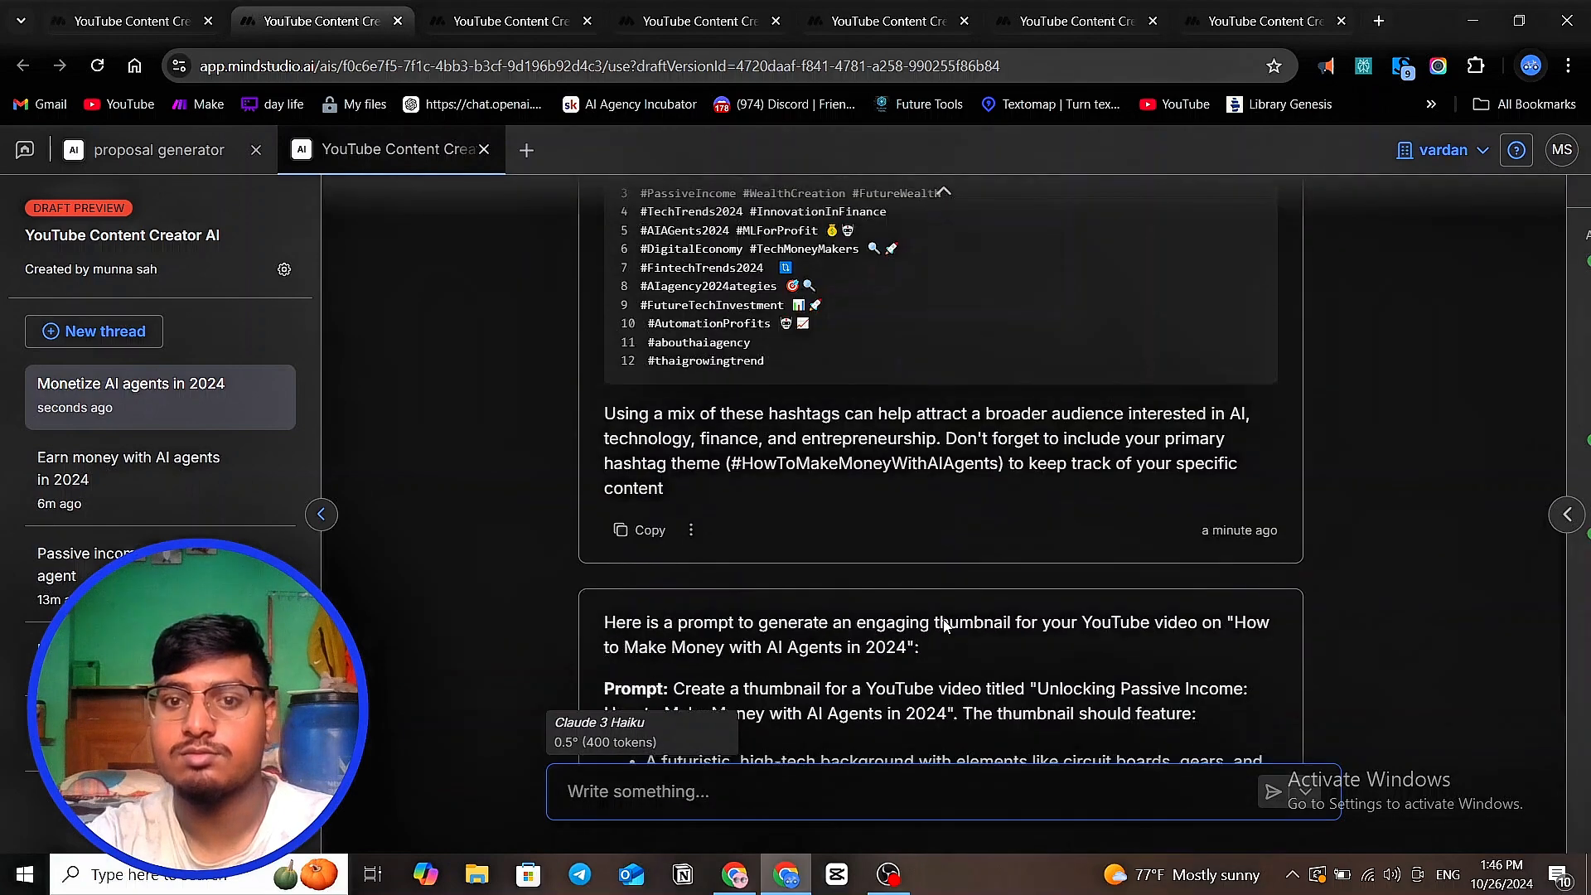
{"action": "scroll", "coordinate": [938, 630], "scroll_direction": "down", "scroll_amount": 15}
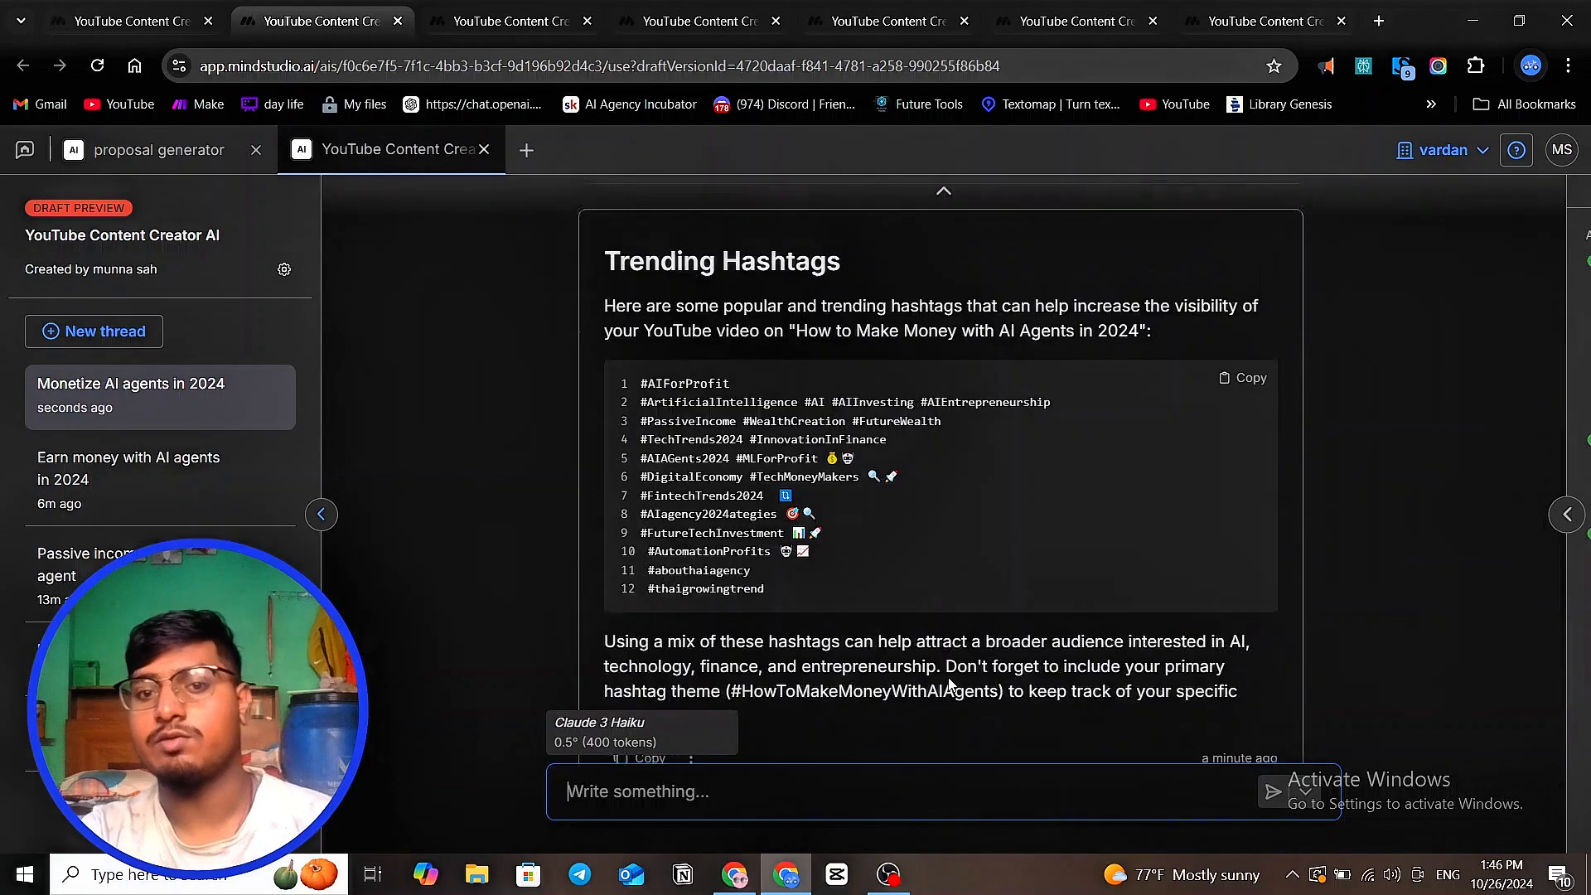
{"action": "scroll", "coordinate": [1075, 386], "scroll_direction": "up", "scroll_amount": 15}
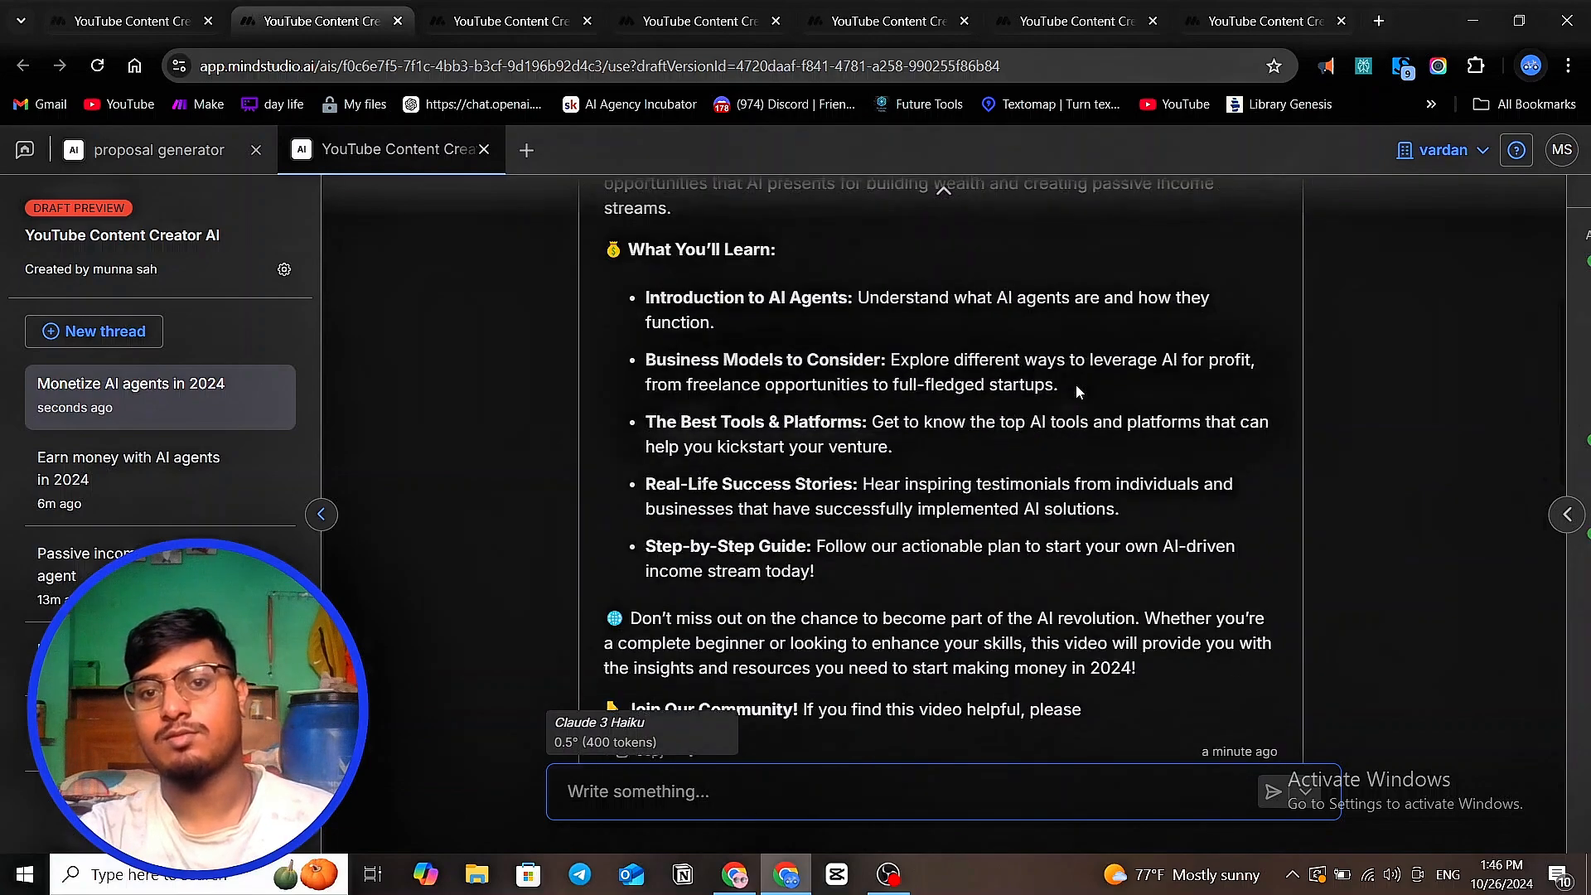
{"action": "scroll", "coordinate": [1077, 389], "scroll_direction": "down", "scroll_amount": 12}
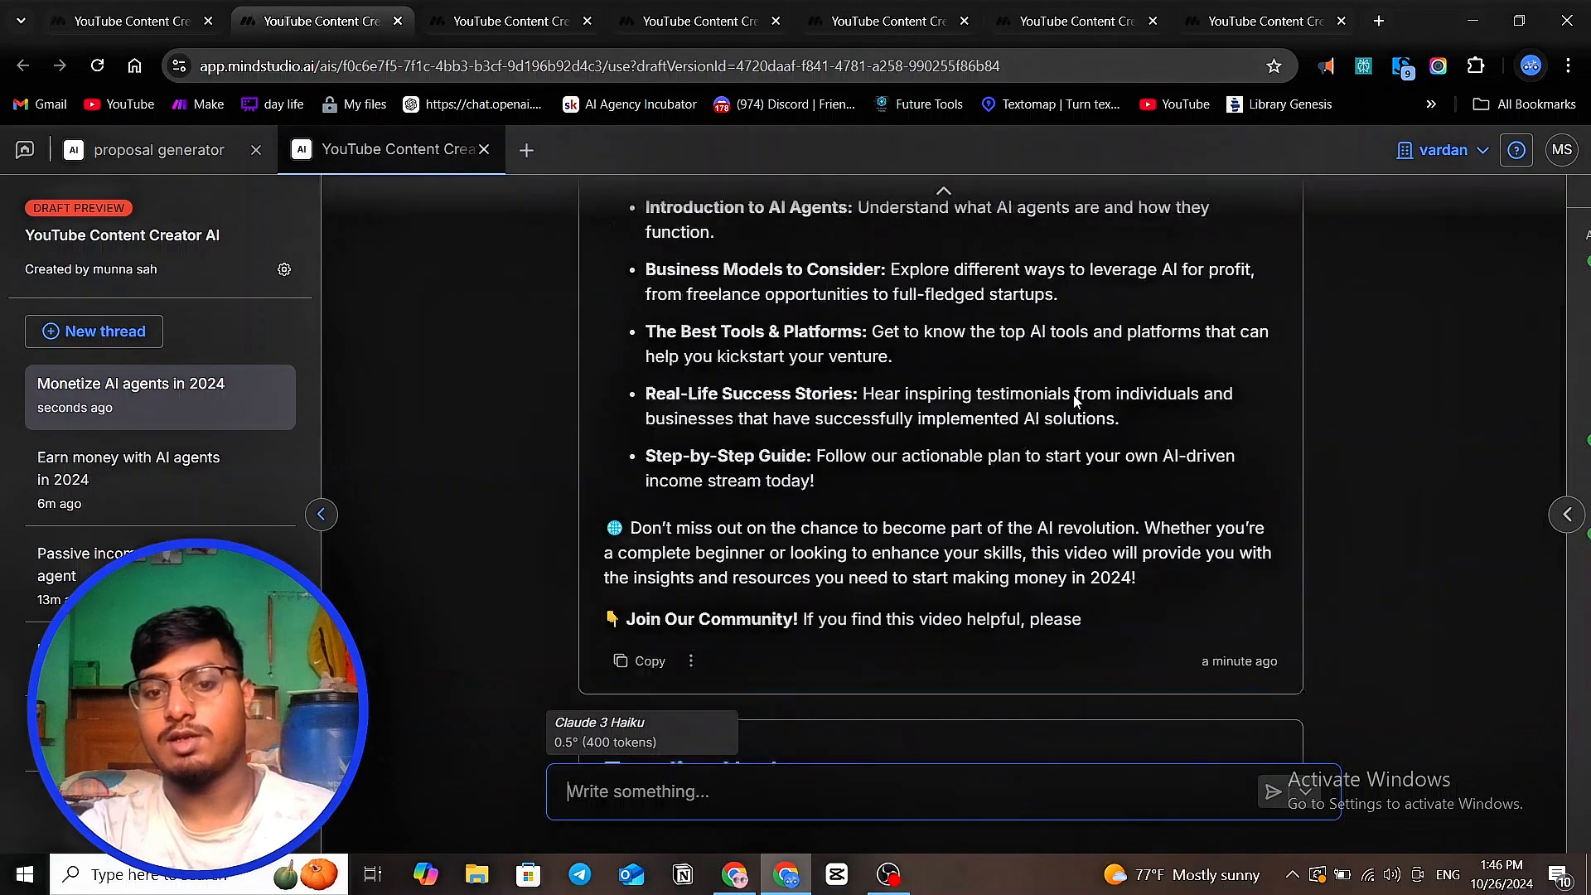
{"action": "scroll", "coordinate": [1073, 401], "scroll_direction": "up", "scroll_amount": 4}
{"action": "scroll", "coordinate": [1073, 402], "scroll_direction": "up", "scroll_amount": 8}
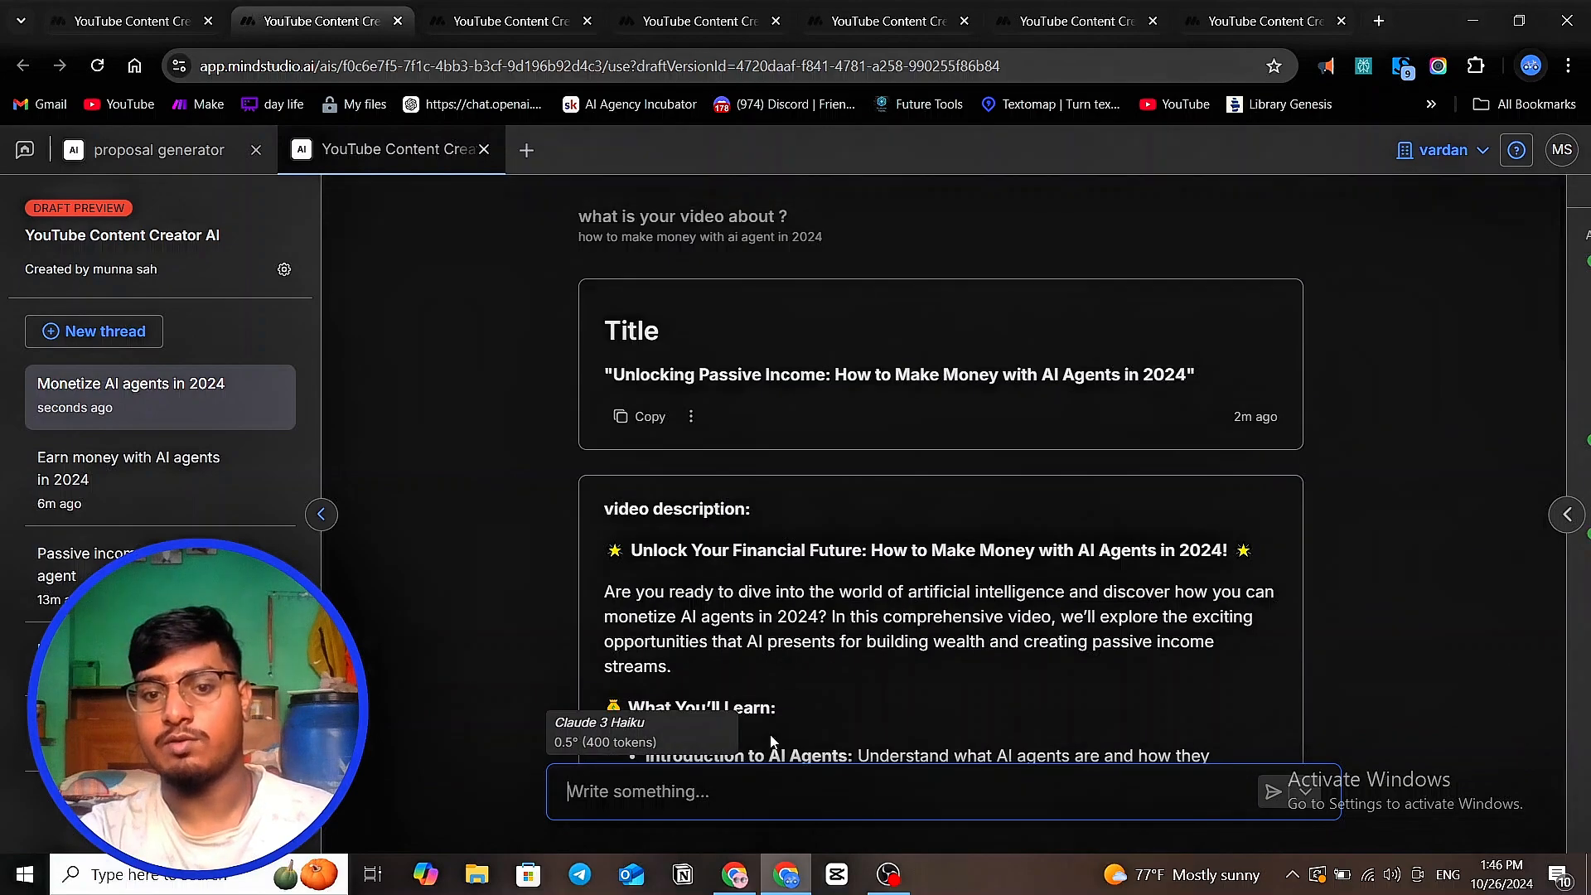
- Write the chat request "make title more short" in the current thread
{"action": "type", "text": "ma"}
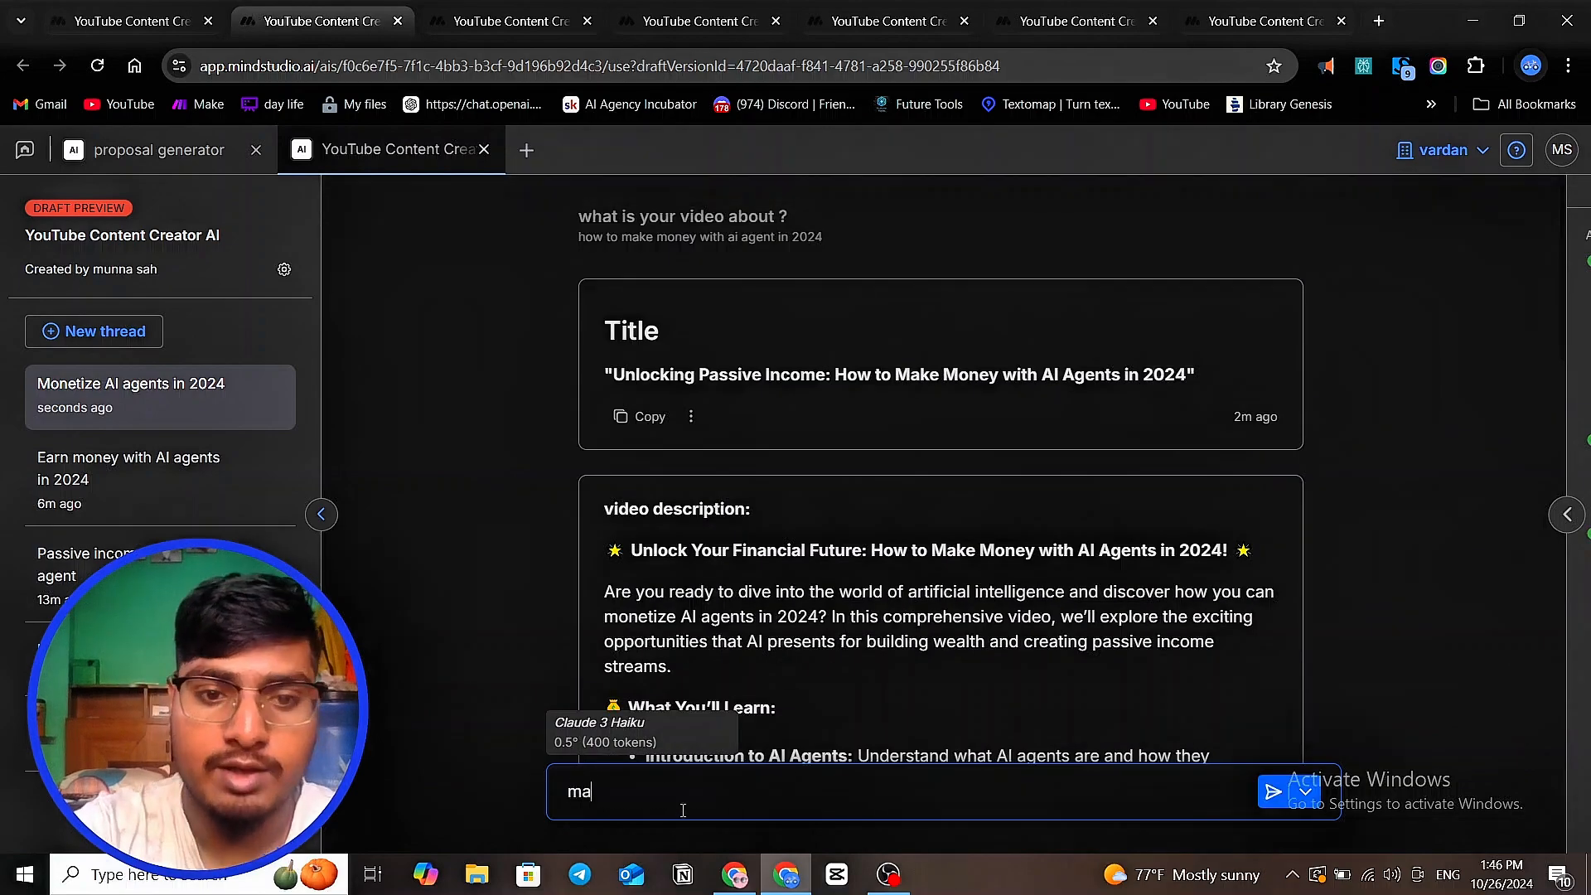
{"action": "type", "text": "ke titeel"}
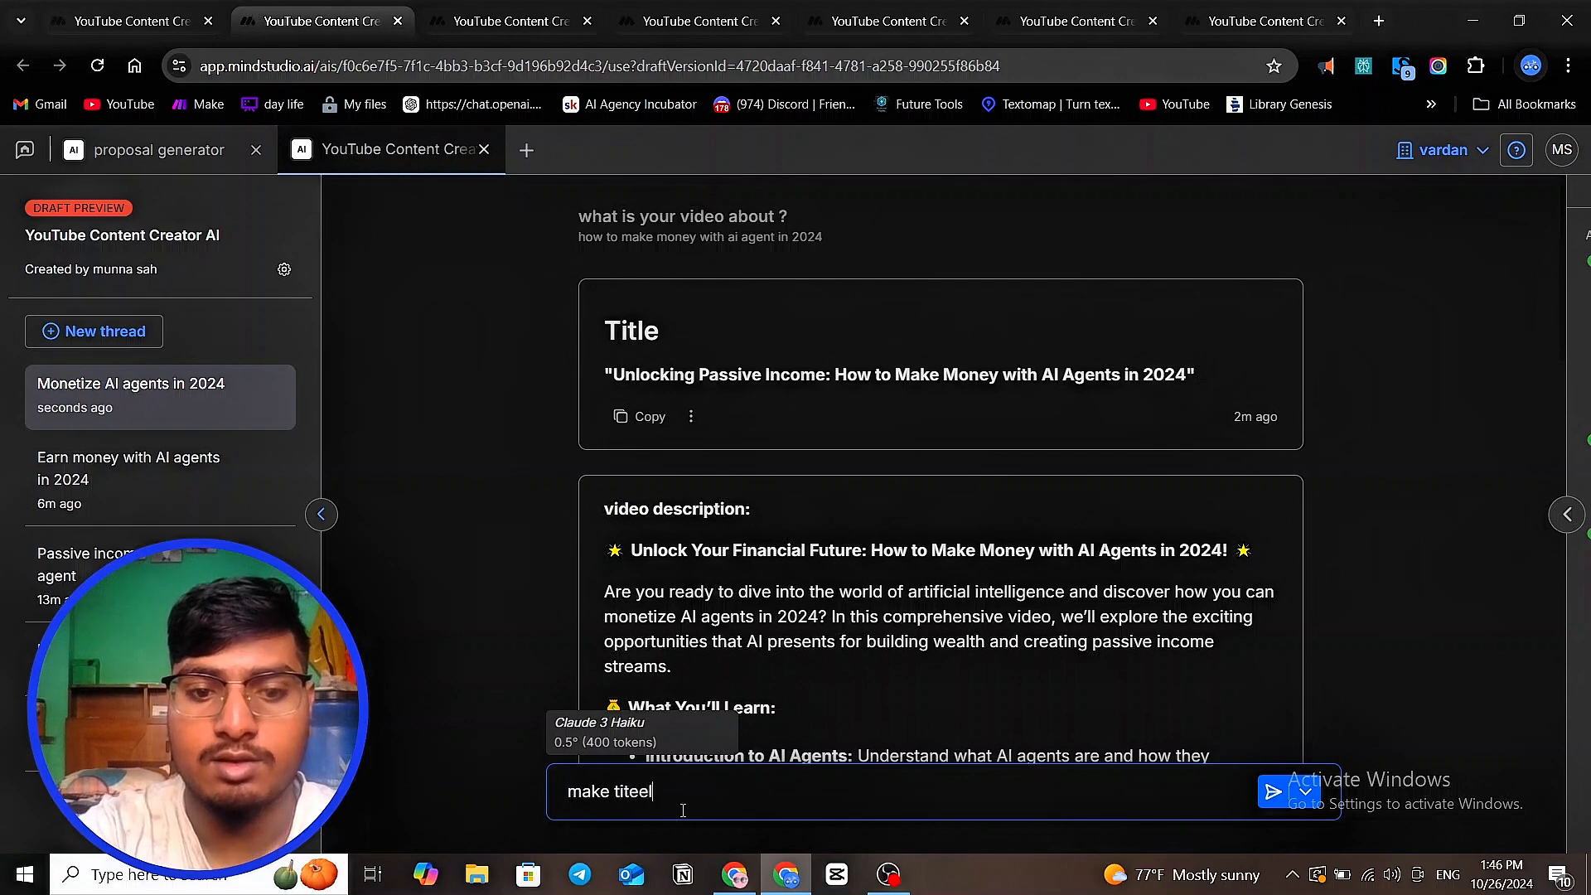
{"action": "key", "text": "BackSpace"}
{"action": "key", "text": "BackSpace"}
{"action": "key", "text": "BackSpace"}
{"action": "type", "text": "le "}
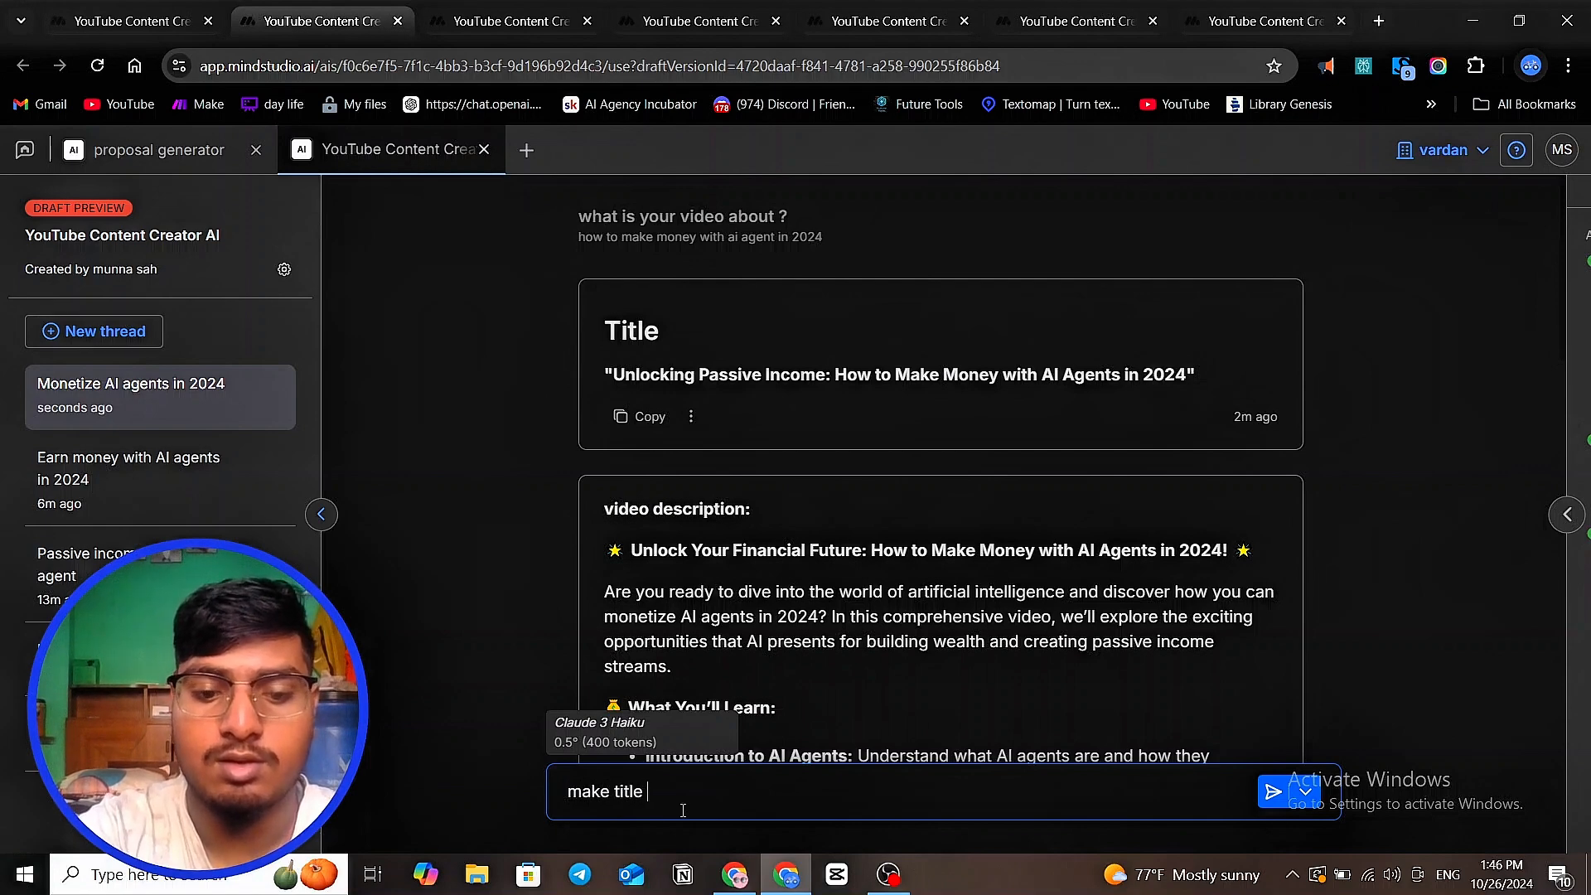
{"action": "type", "text": "mo"}
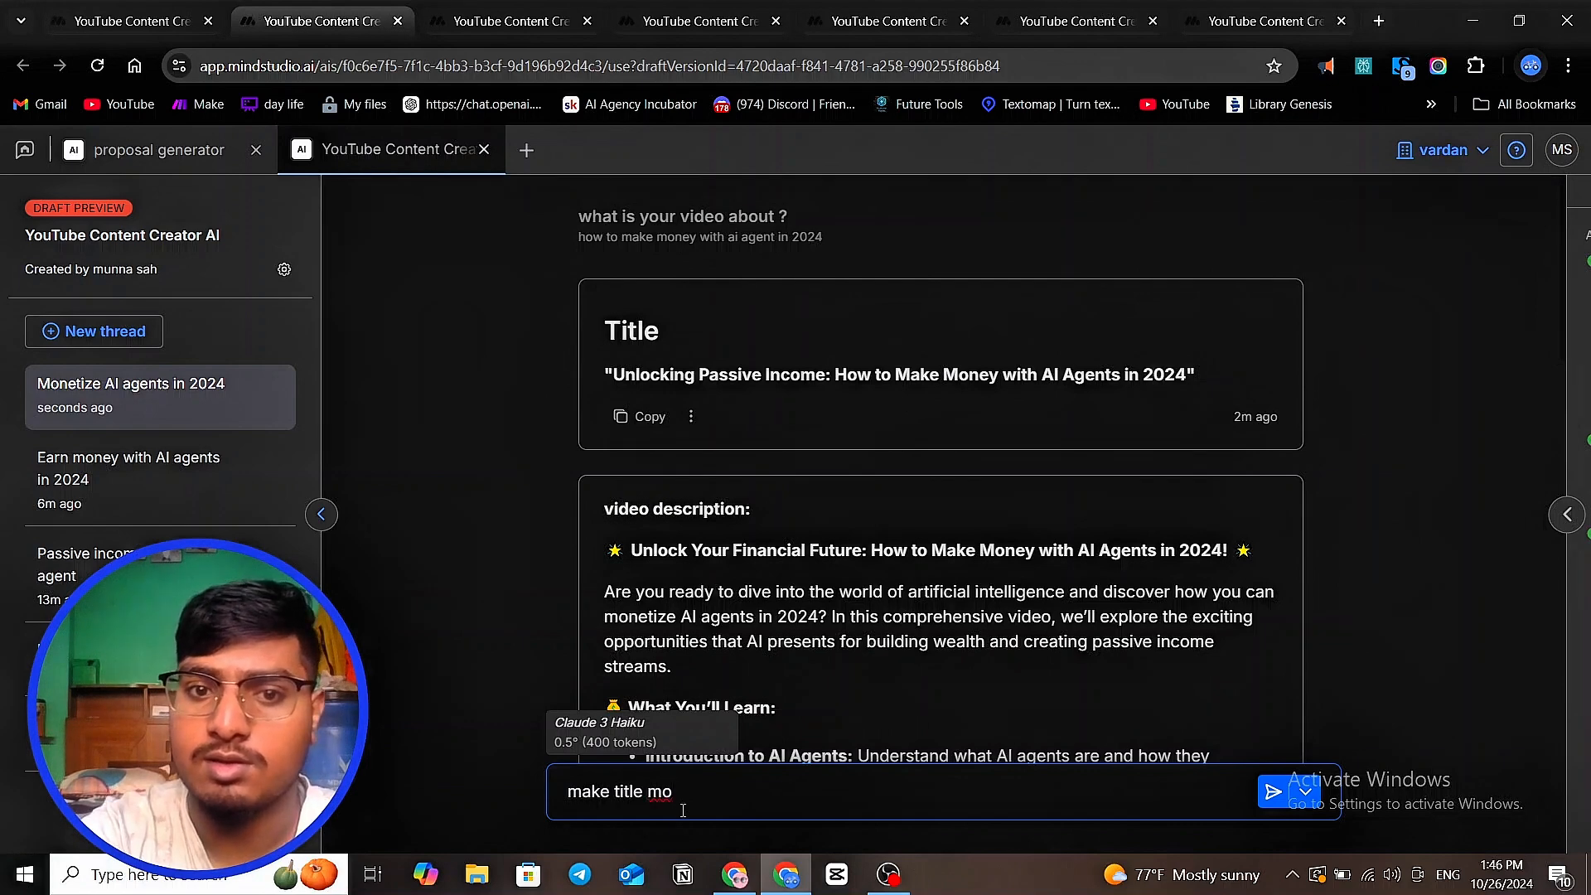
{"action": "key", "text": "BackSpace"}
{"action": "key", "text": "BackSpace"}
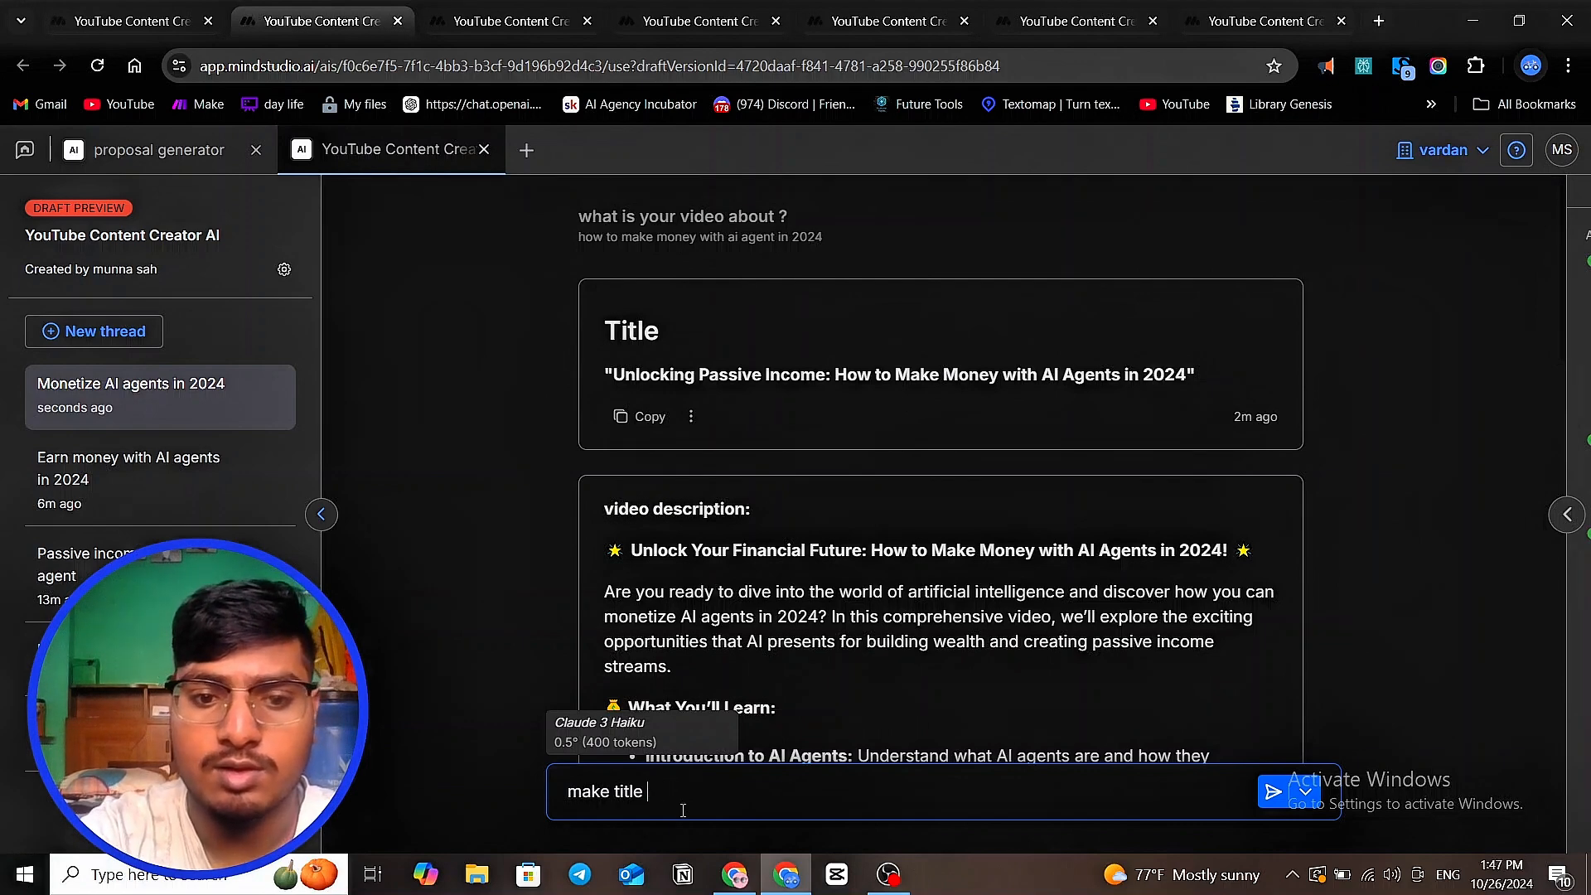
{"action": "type", "text": "more "}
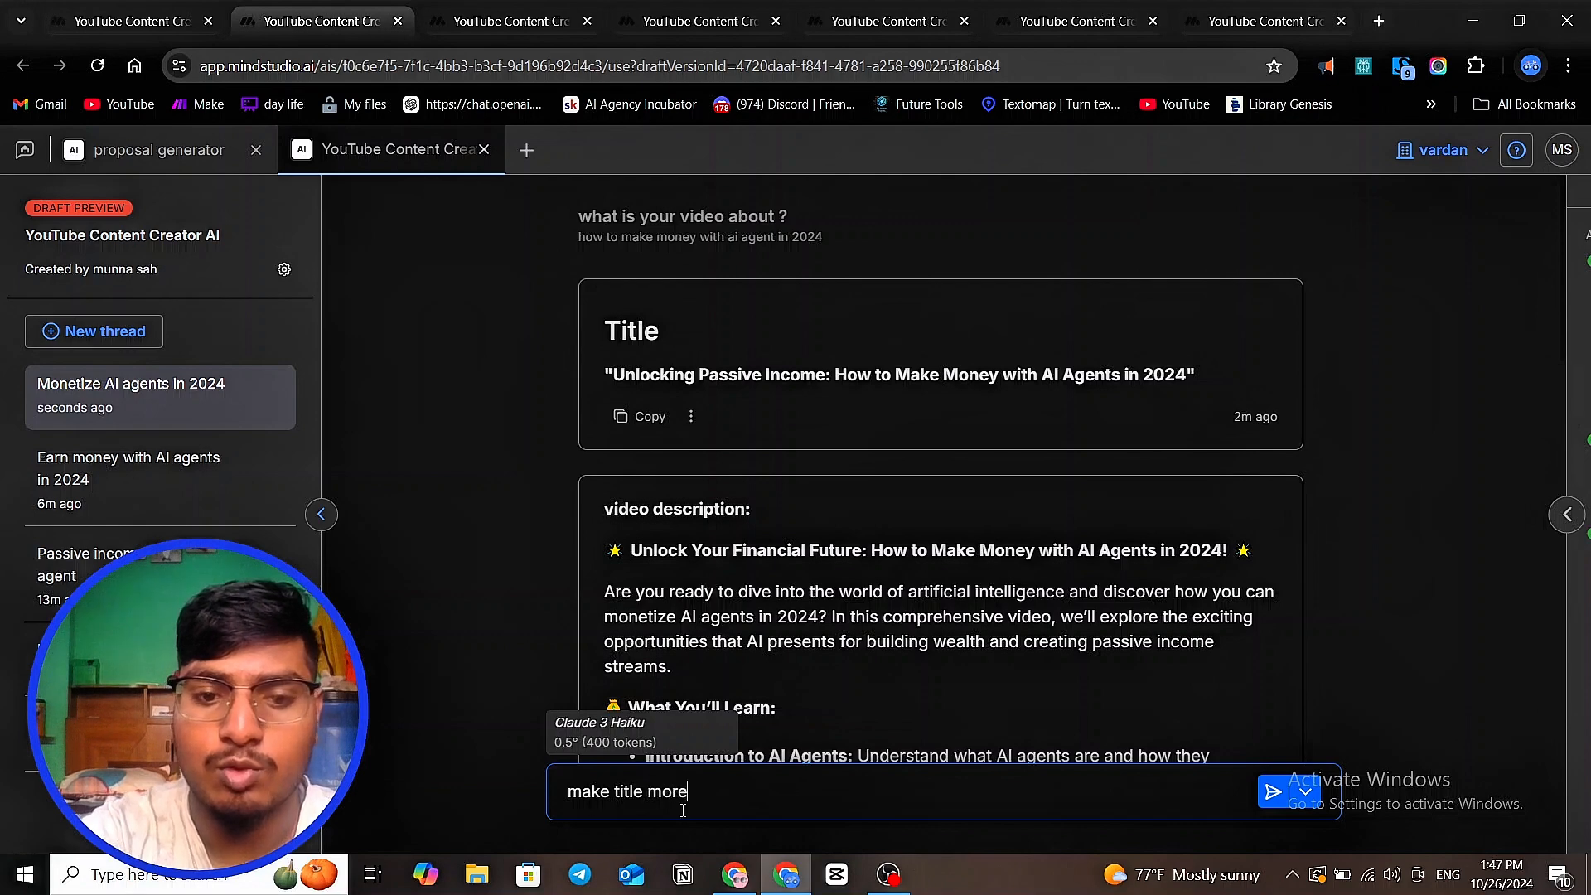
{"action": "type", "text": "shory"}
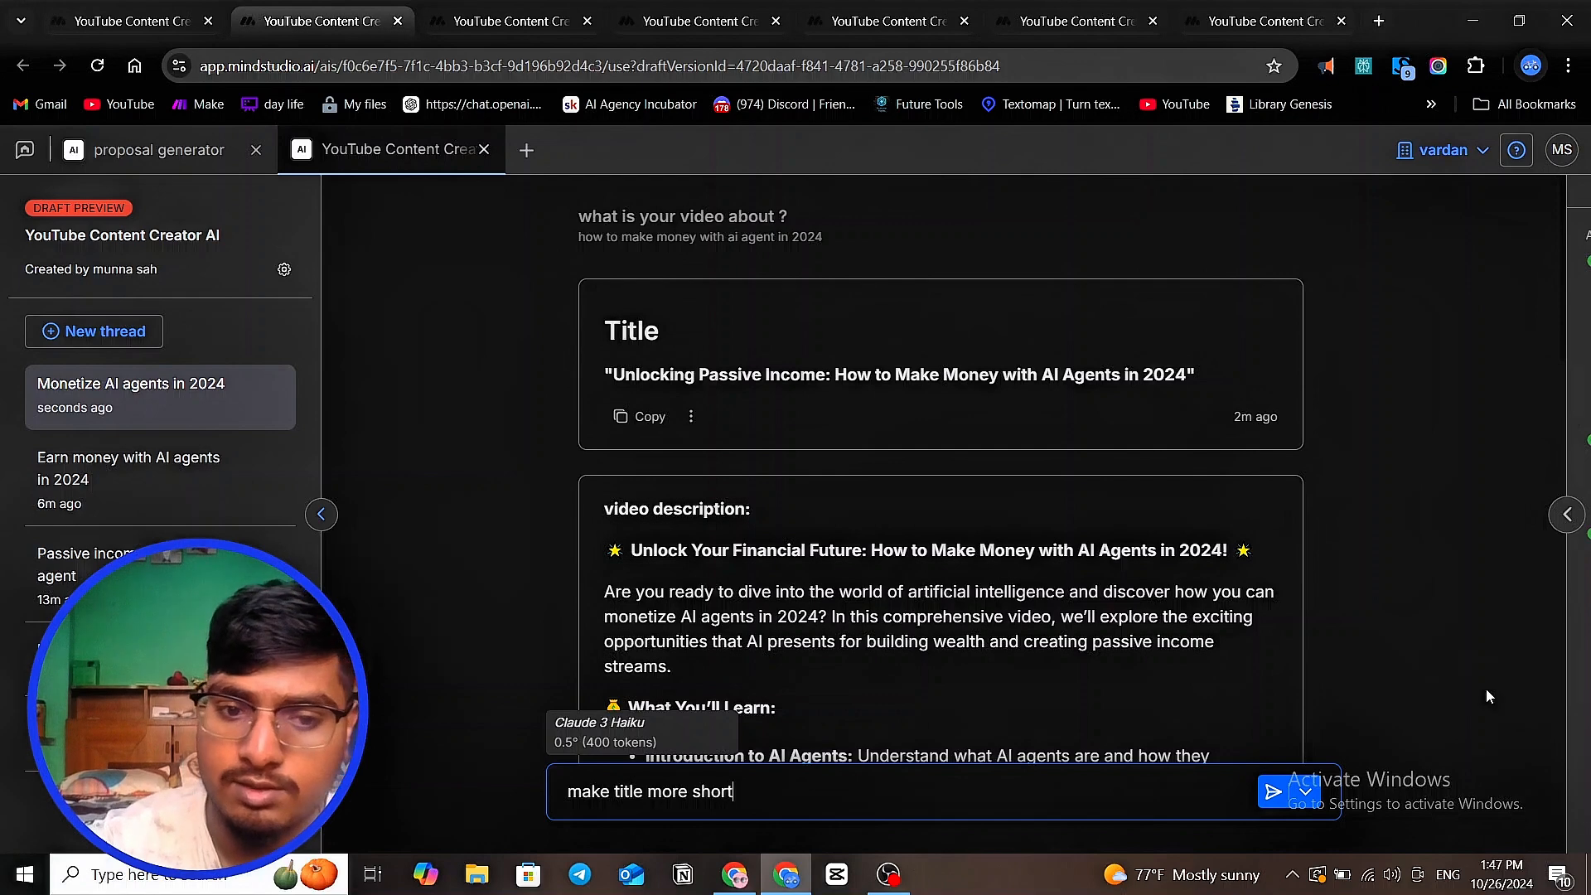
- Look through the models offered for the chat, including the GPT-4o Mini settings, and send the title request
{"action": "left_click", "coordinate": [1298, 802]}
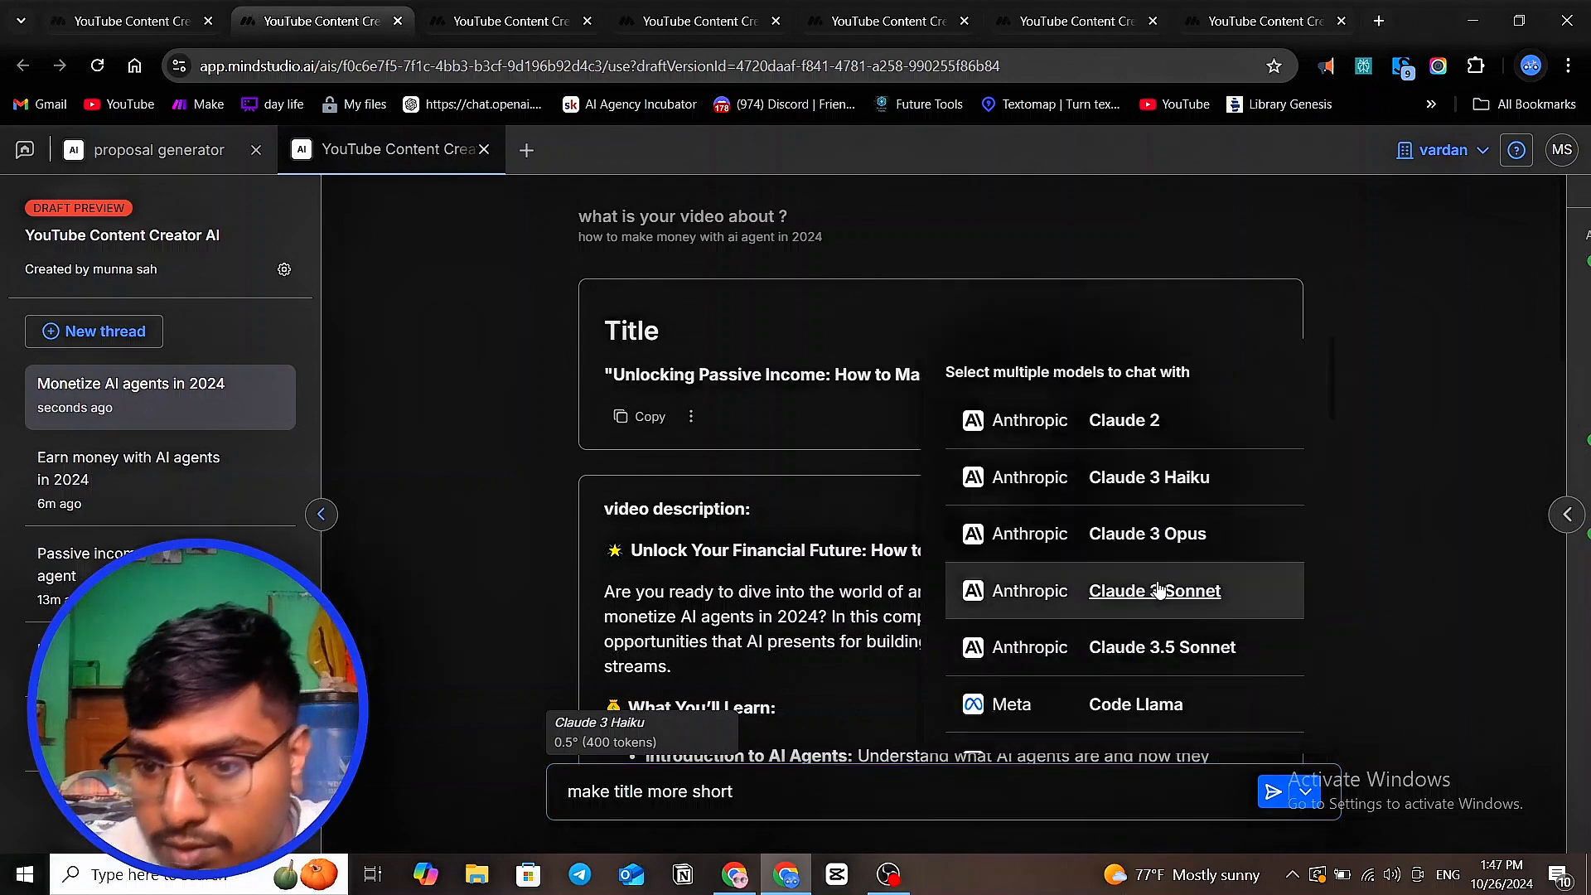
{"action": "scroll", "coordinate": [1134, 590], "scroll_direction": "down", "scroll_amount": 3}
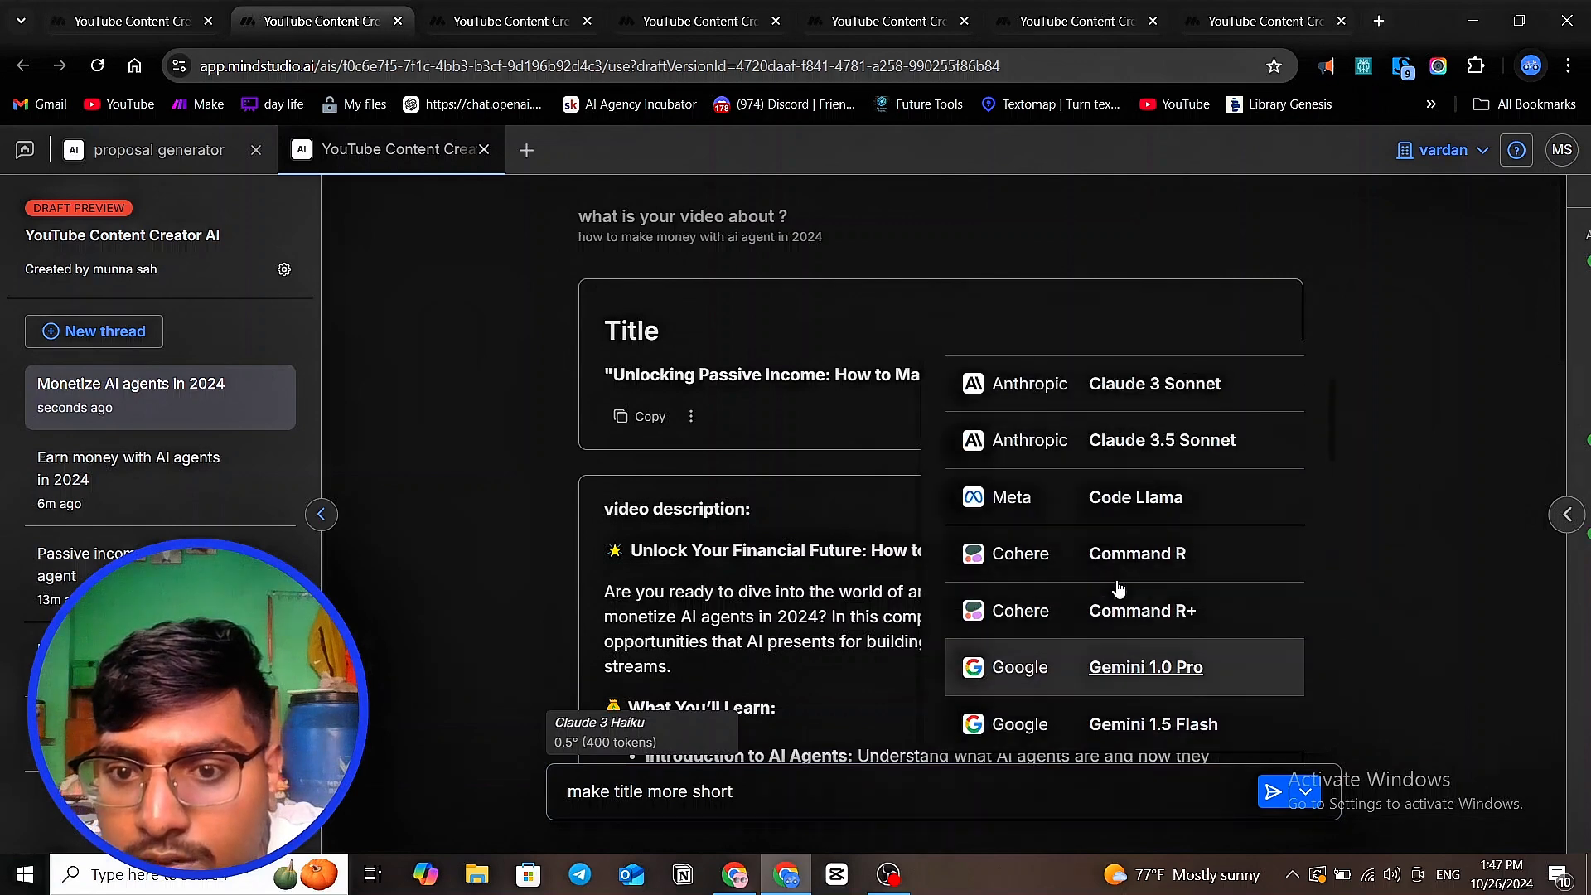
{"action": "scroll", "coordinate": [1104, 558], "scroll_direction": "up", "scroll_amount": 4}
{"action": "scroll", "coordinate": [1104, 558], "scroll_direction": "down", "scroll_amount": 8}
{"action": "scroll", "coordinate": [1105, 557], "scroll_direction": "up", "scroll_amount": 2}
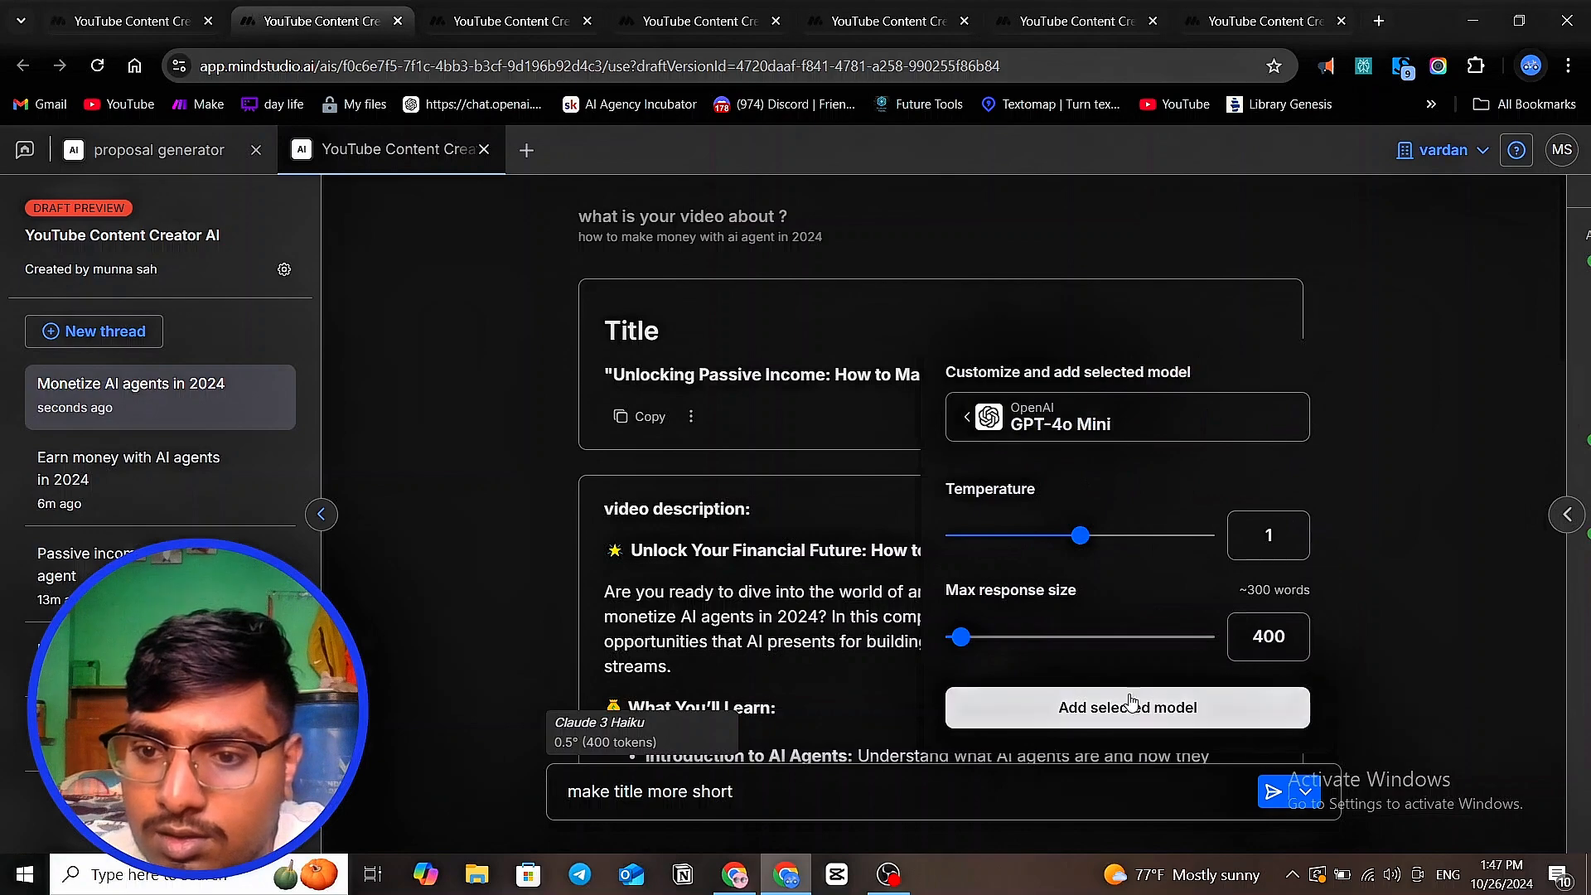
{"action": "left_click", "coordinate": [1306, 792]}
{"action": "left_click", "coordinate": [1274, 793]}
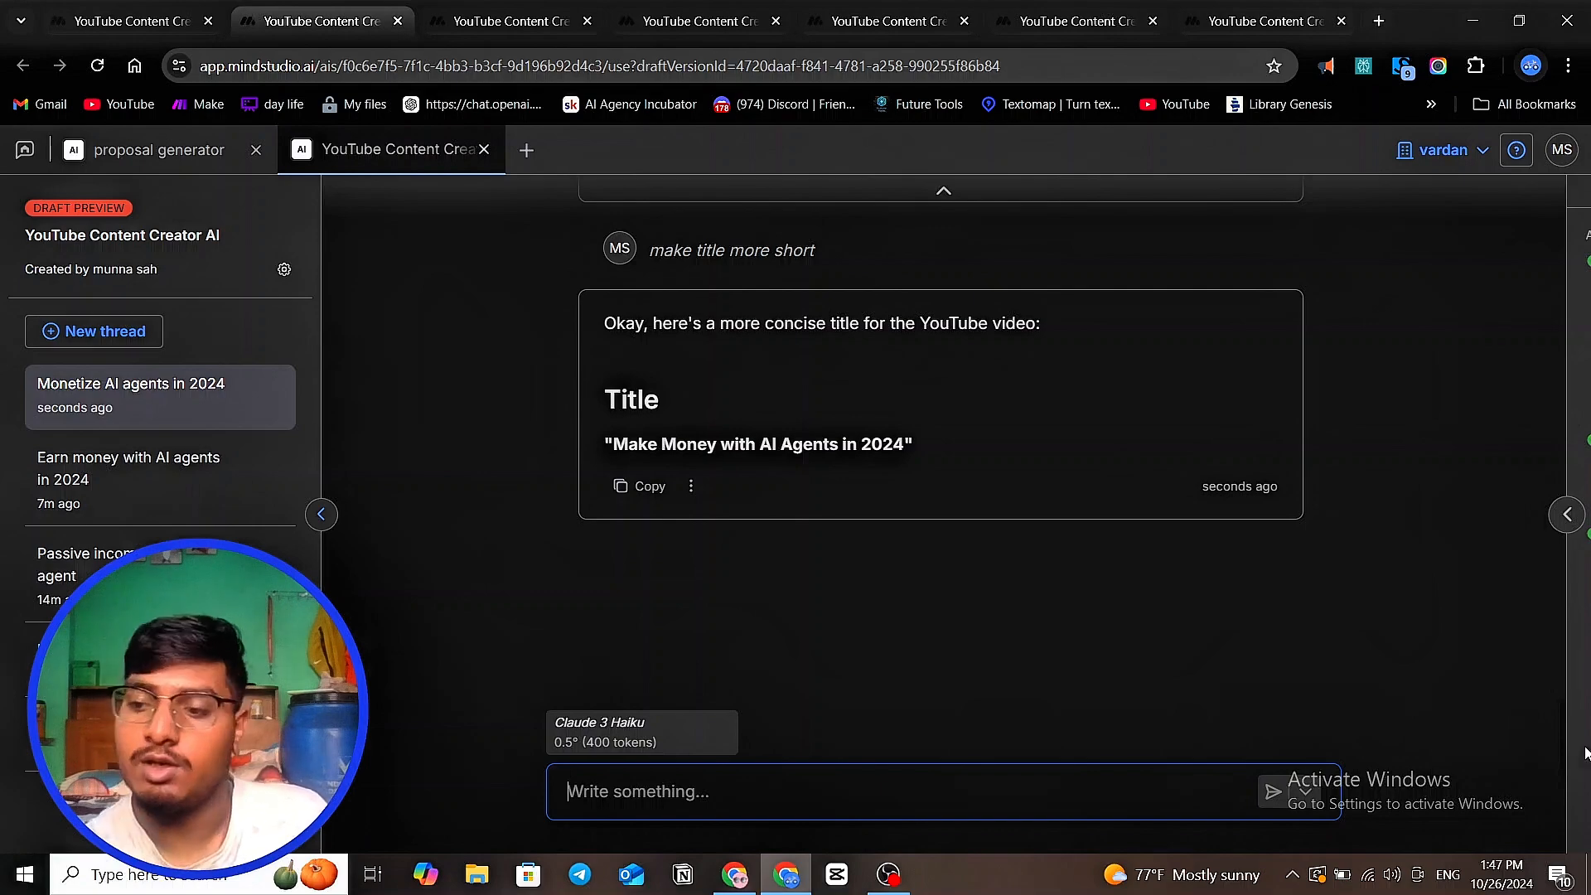
- Reread the generated video description, send the chat request "add more emoji in discription" and check the reply
{"action": "scroll", "coordinate": [711, 591], "scroll_direction": "up", "scroll_amount": 10}
{"action": "scroll", "coordinate": [725, 591], "scroll_direction": "up", "scroll_amount": 15}
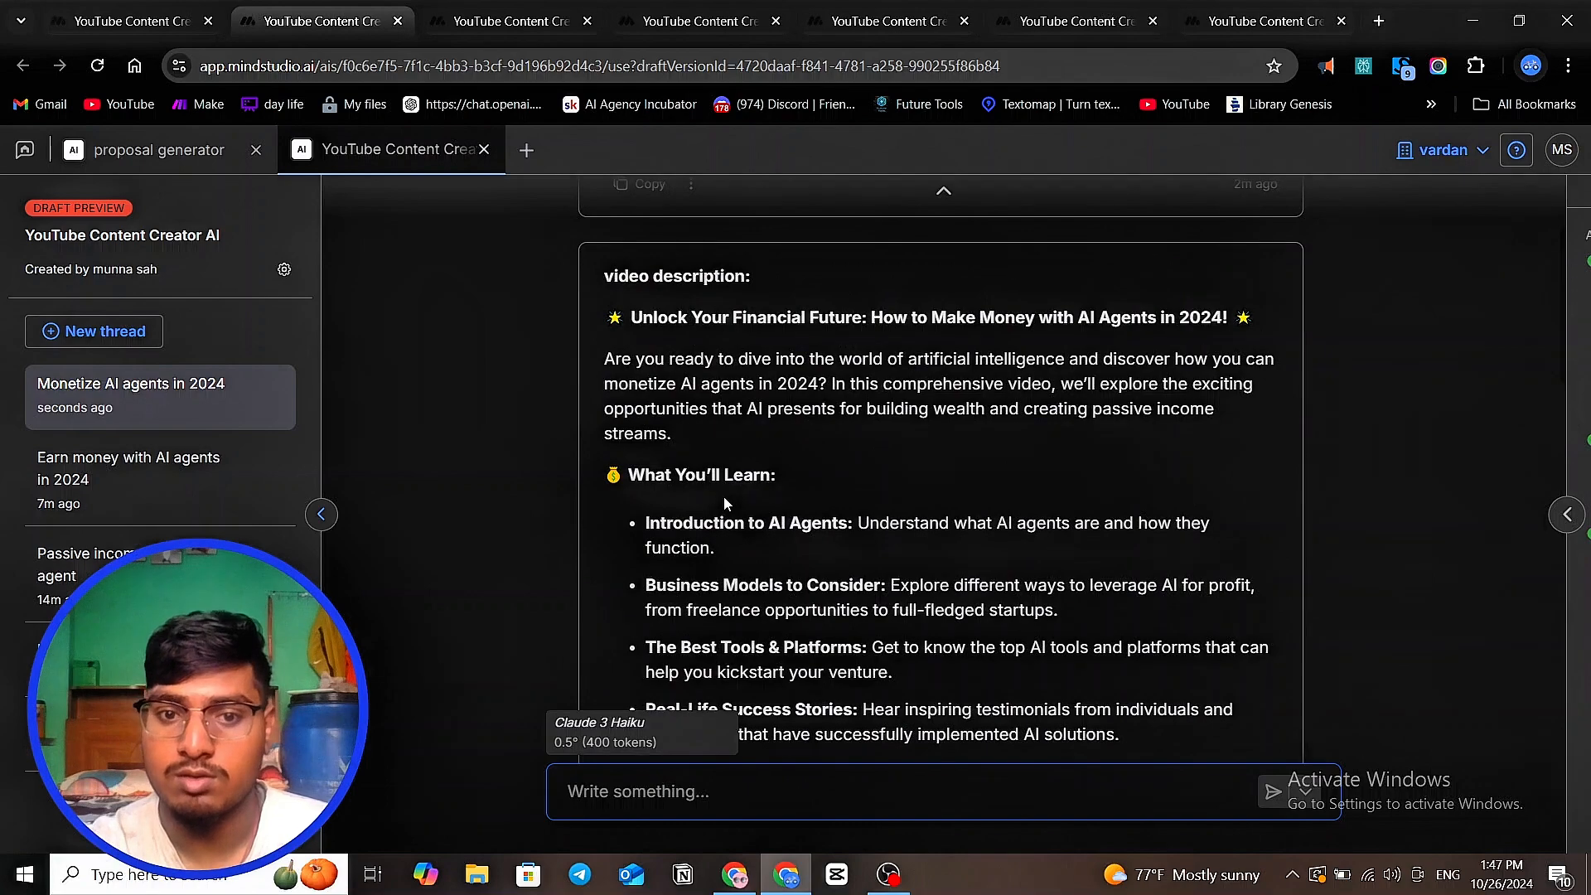
{"action": "scroll", "coordinate": [723, 496], "scroll_direction": "down", "scroll_amount": 3}
{"action": "scroll", "coordinate": [723, 496], "scroll_direction": "up", "scroll_amount": 3}
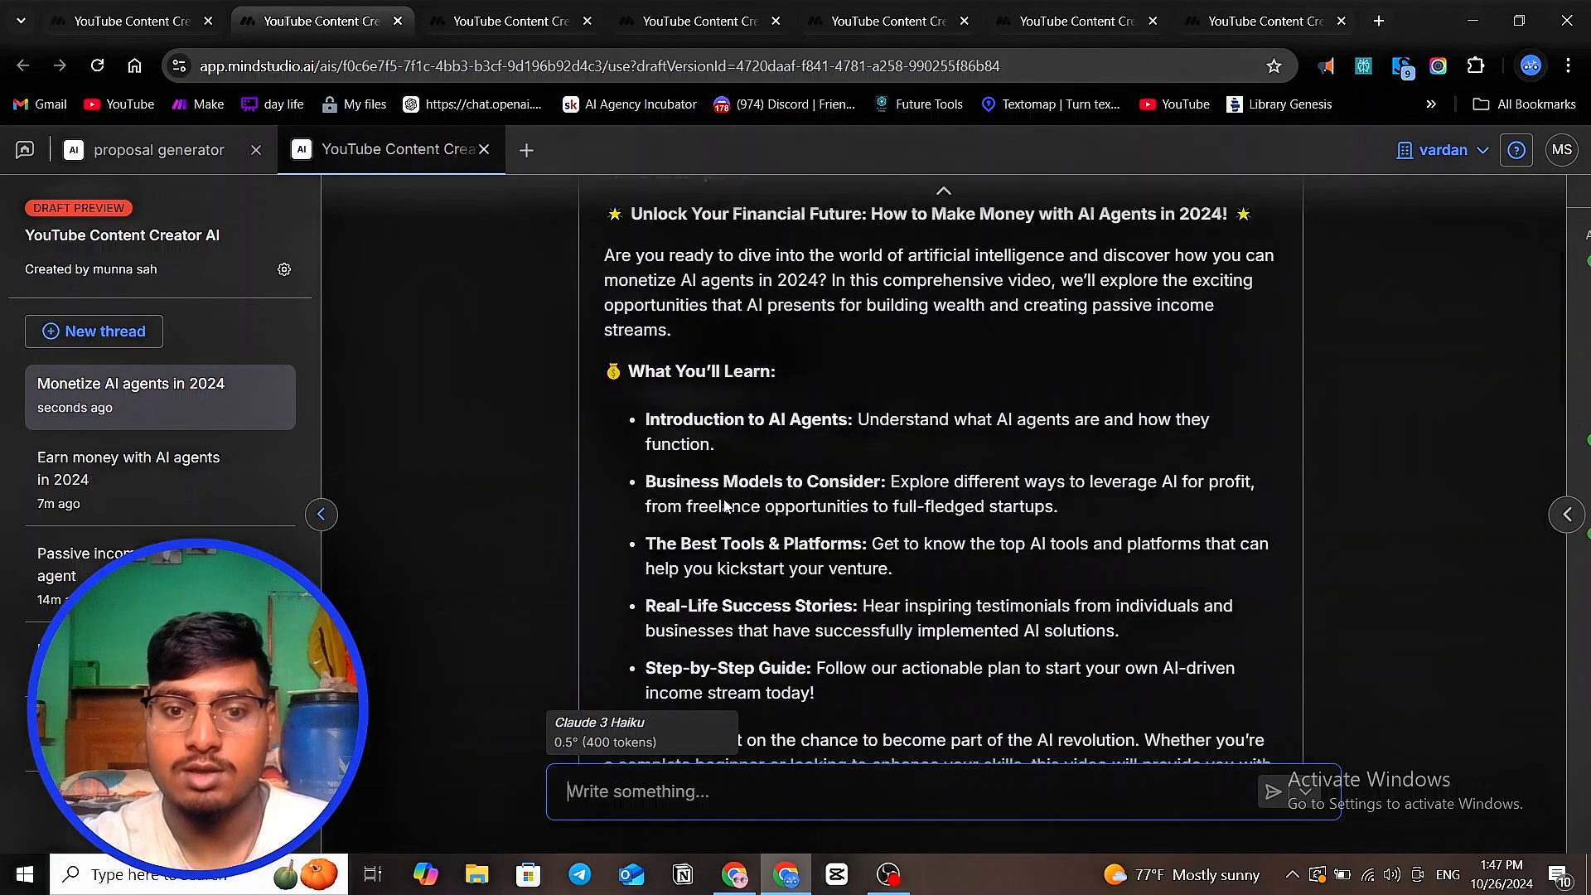
{"action": "scroll", "coordinate": [704, 663], "scroll_direction": "down", "scroll_amount": 5}
{"action": "type", "text": "add "}
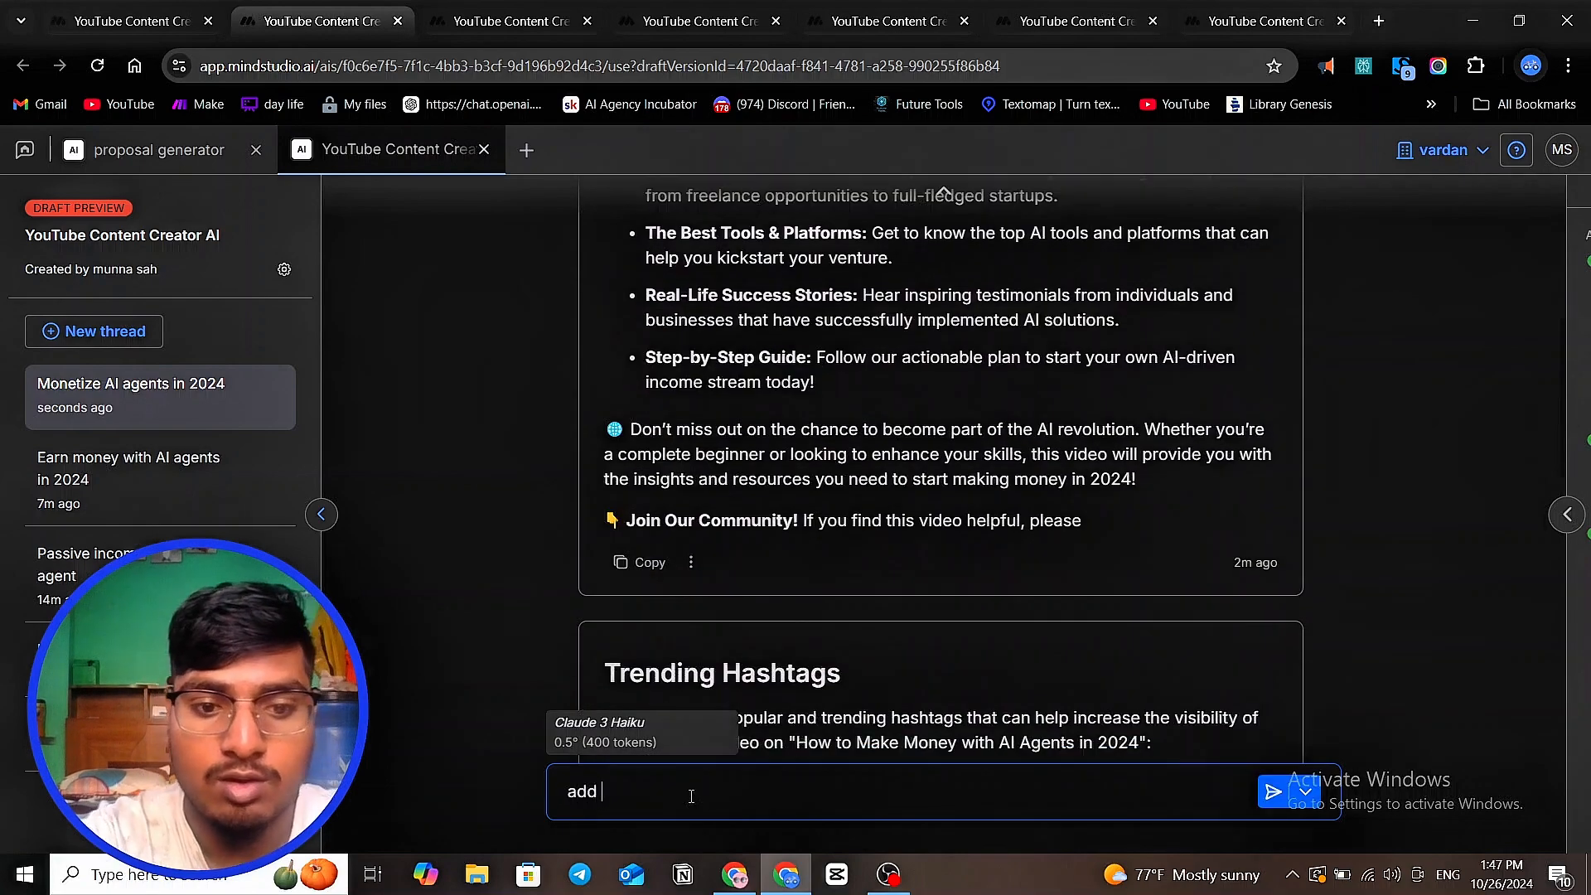
{"action": "type", "text": "more em"}
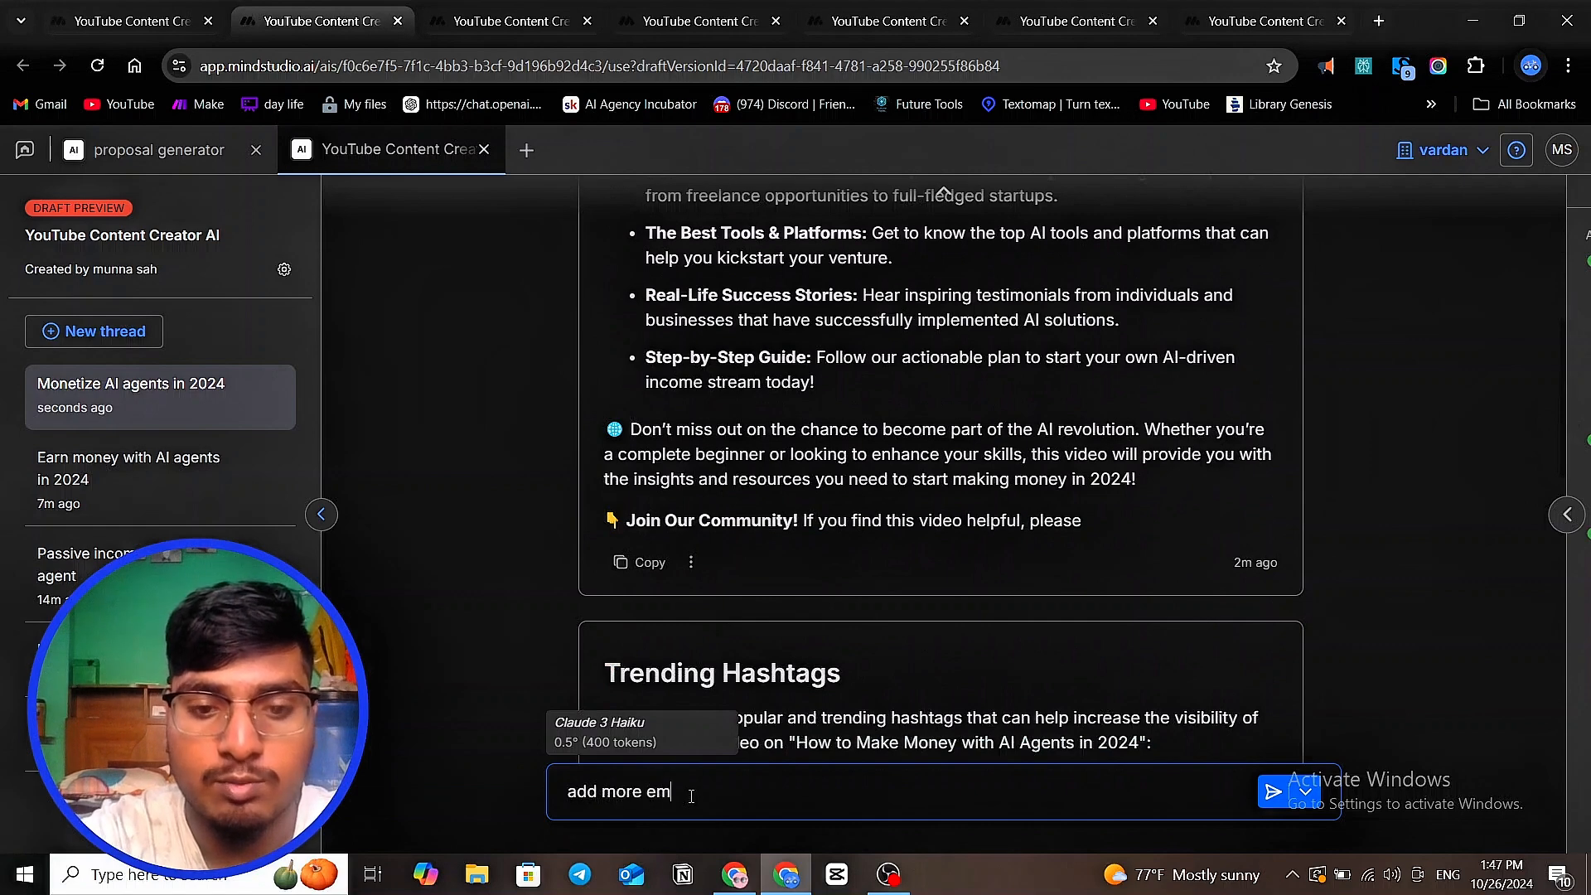
{"action": "type", "text": "oji in"}
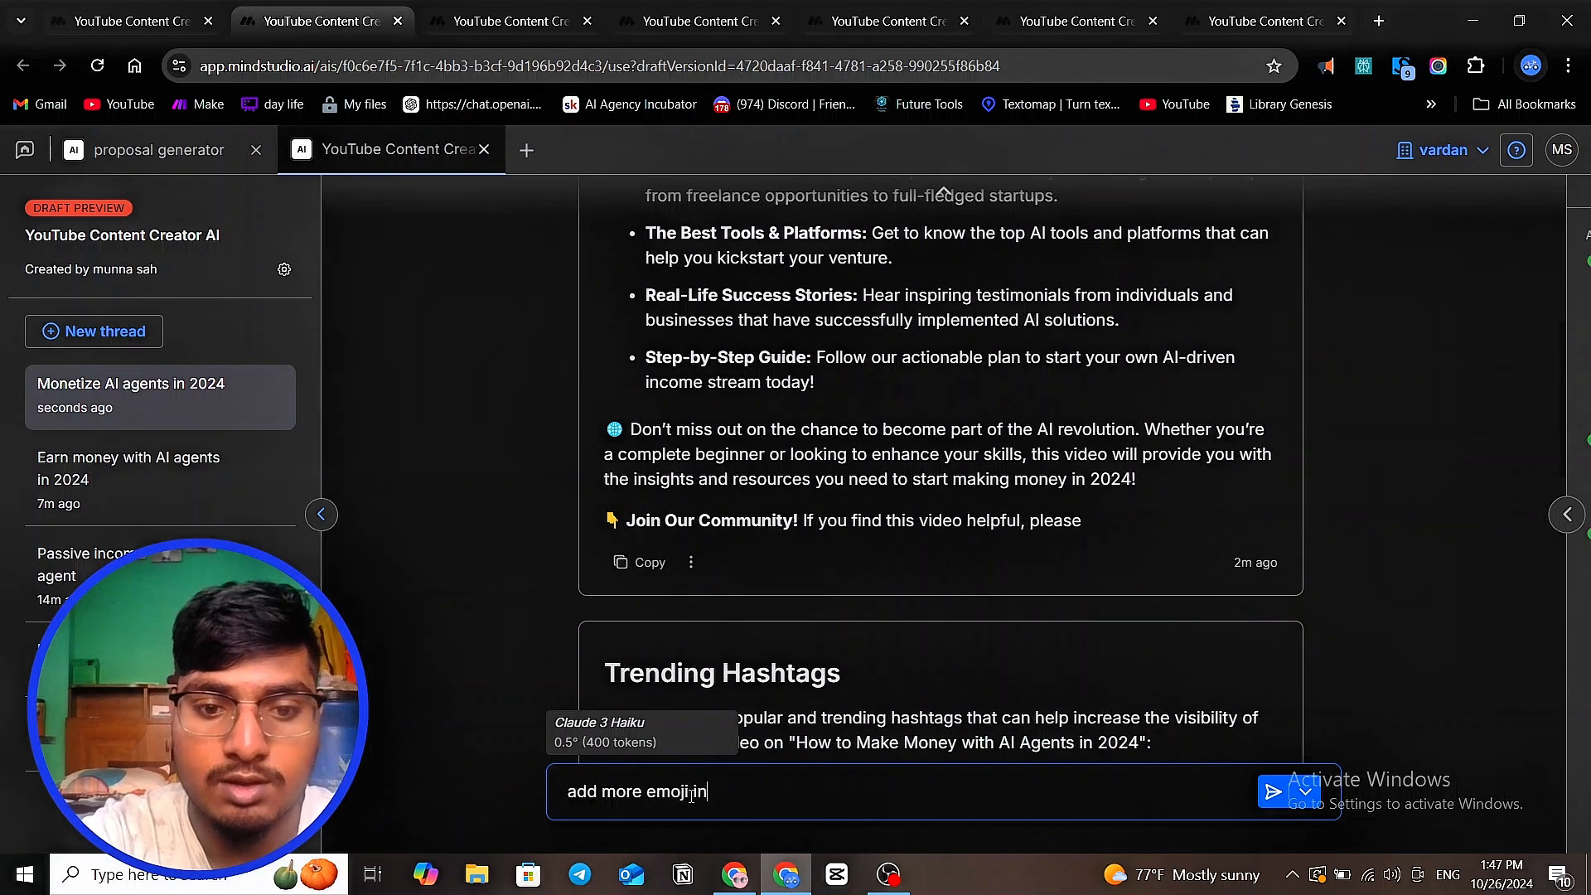
{"action": "type", "text": " discription"}
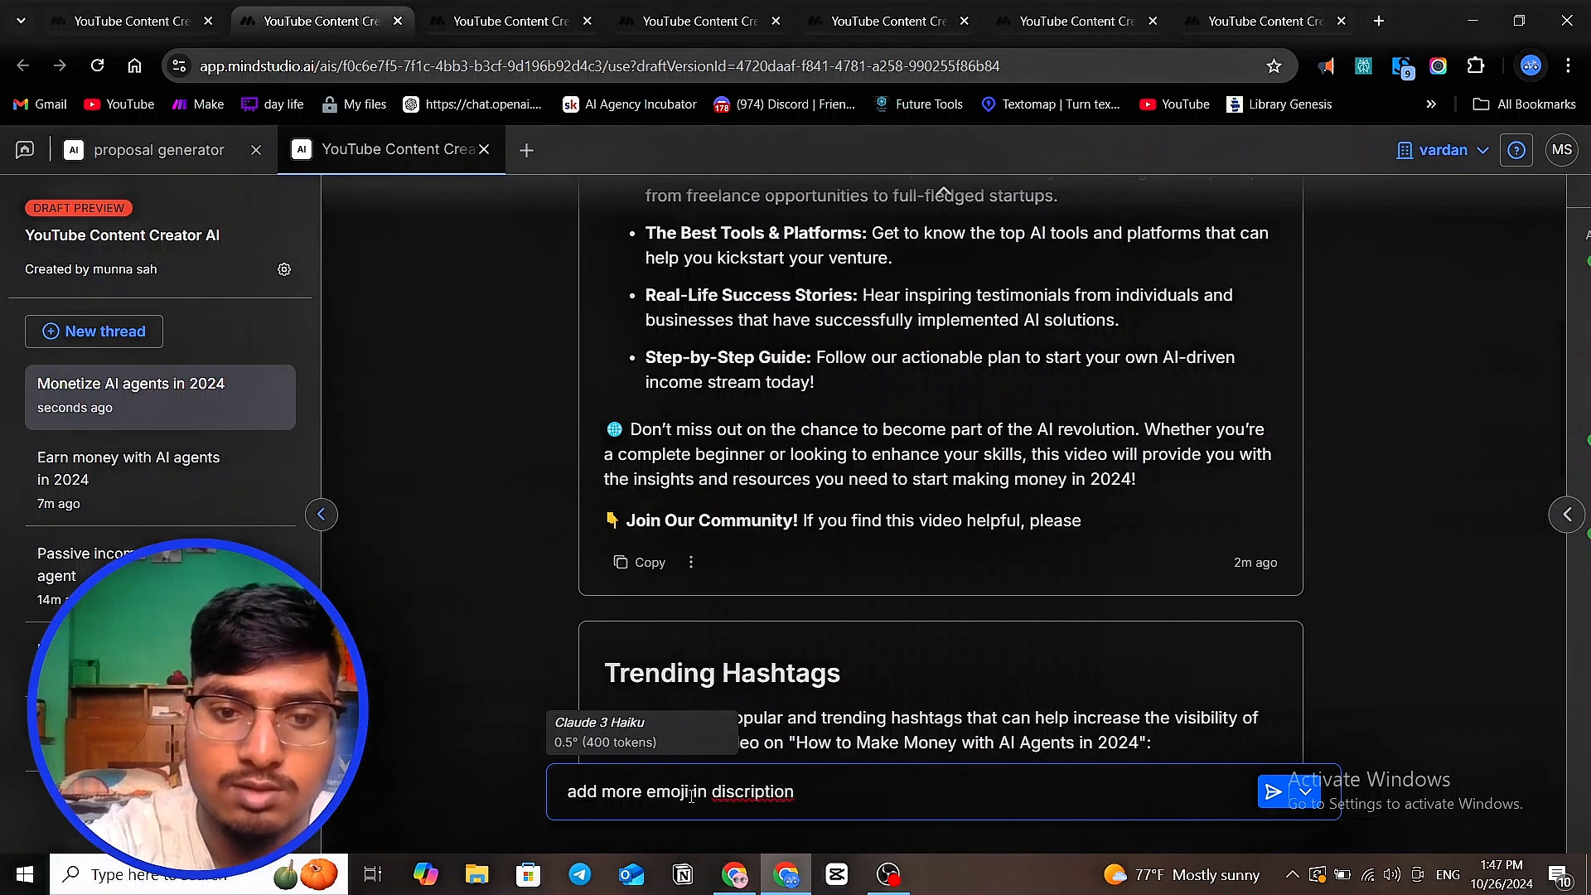
{"action": "key", "text": "Return"}
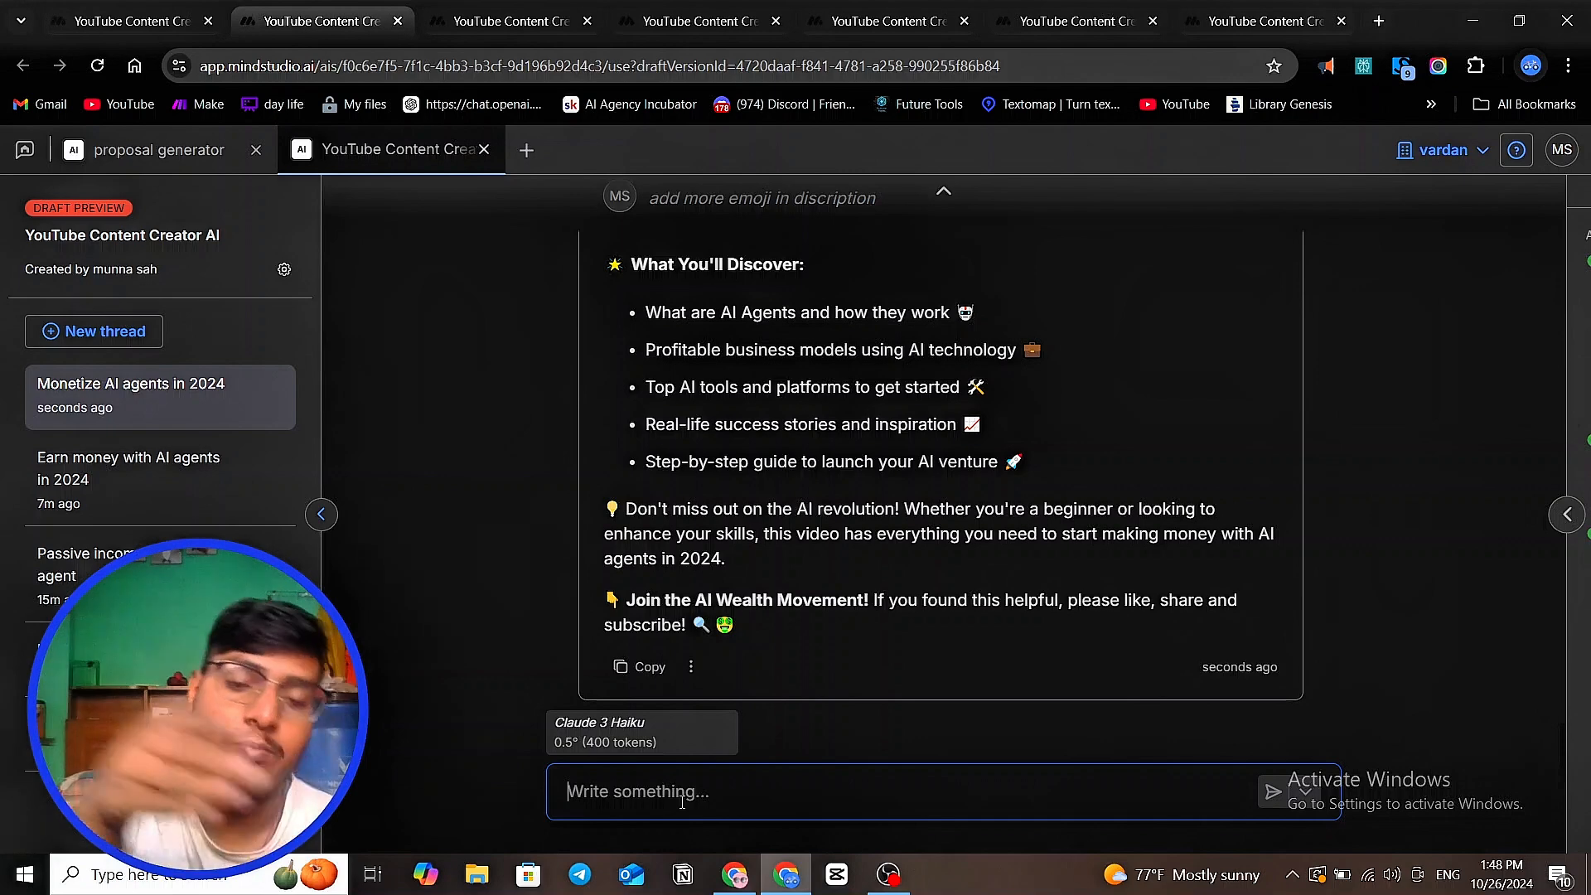
{"action": "scroll", "coordinate": [629, 533], "scroll_direction": "up", "scroll_amount": 3}
{"action": "scroll", "coordinate": [629, 533], "scroll_direction": "down", "scroll_amount": 3}
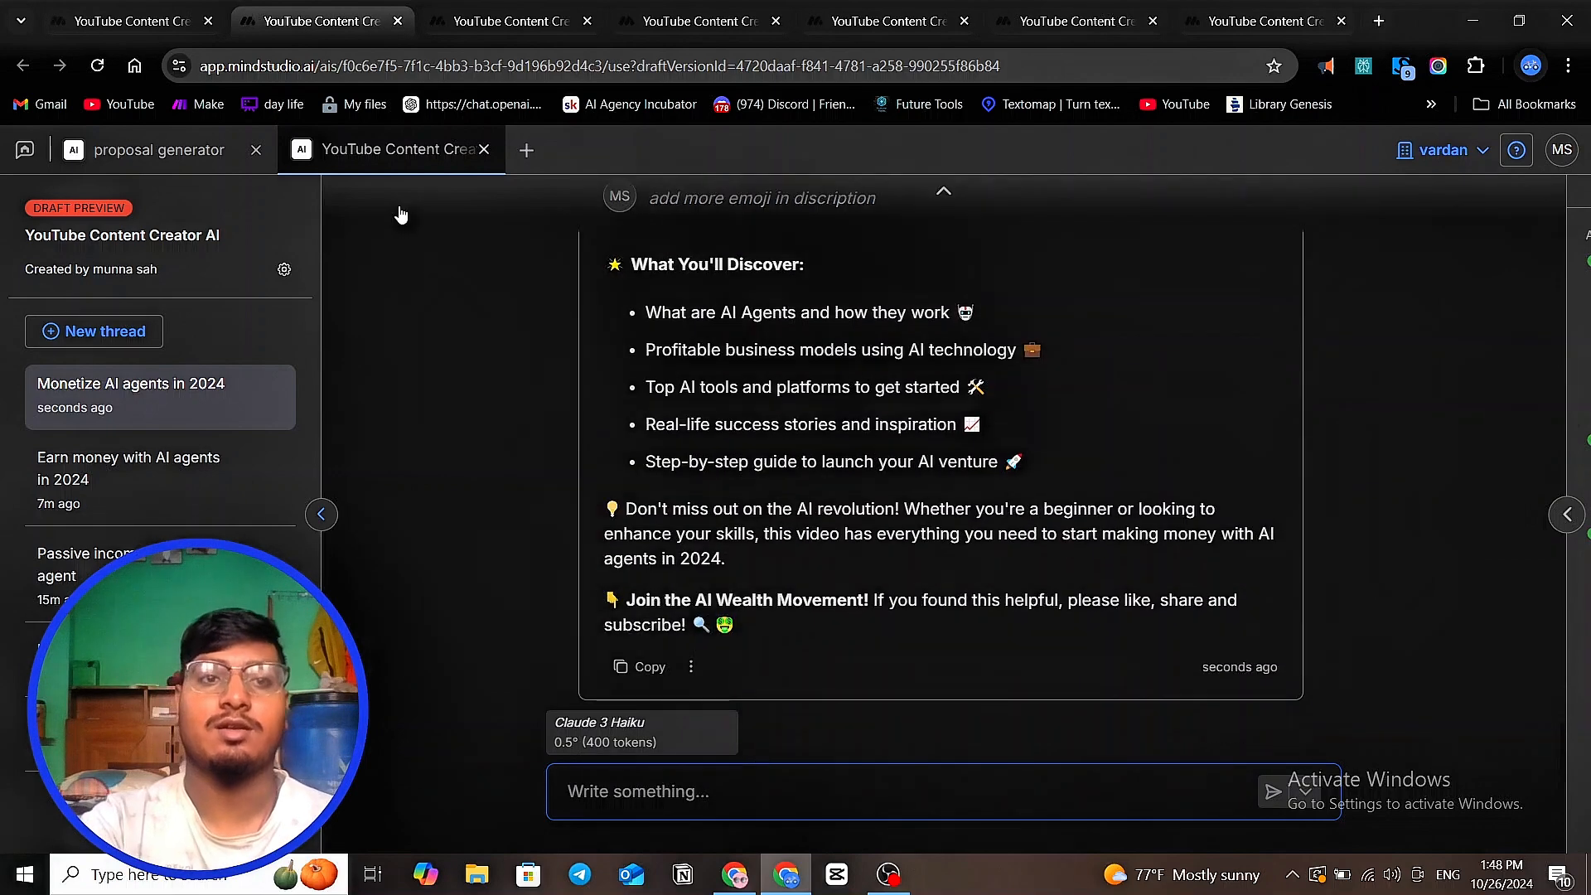
- In the workflow editor, add an "##instruct" section with the line "add emoji" to the description block's prompt
{"action": "left_click", "coordinate": [97, 20]}
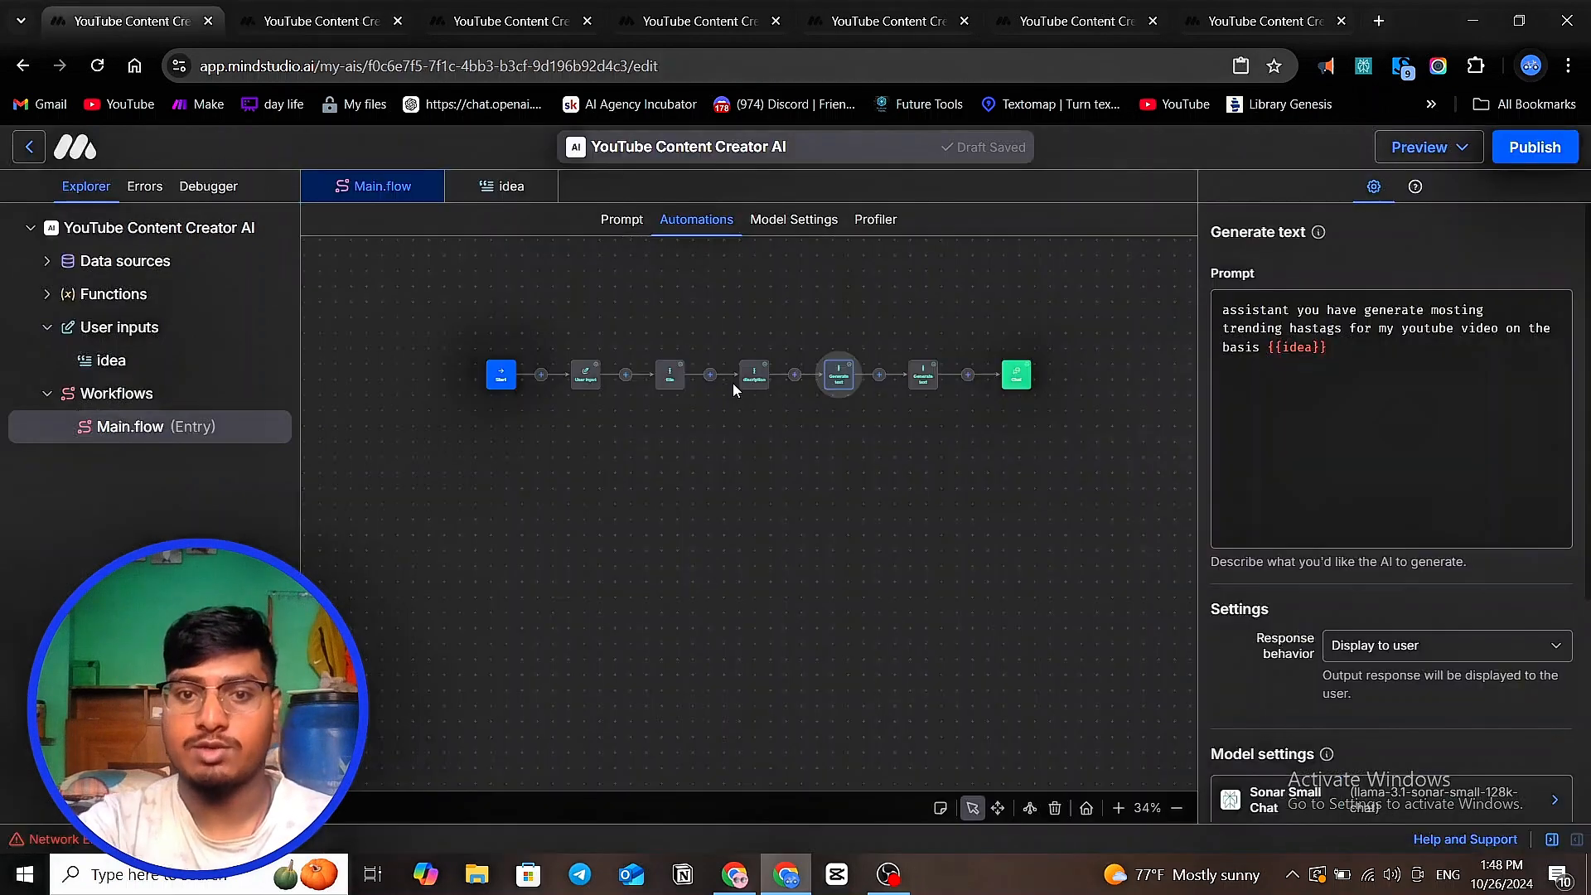
{"action": "left_click", "coordinate": [754, 375]}
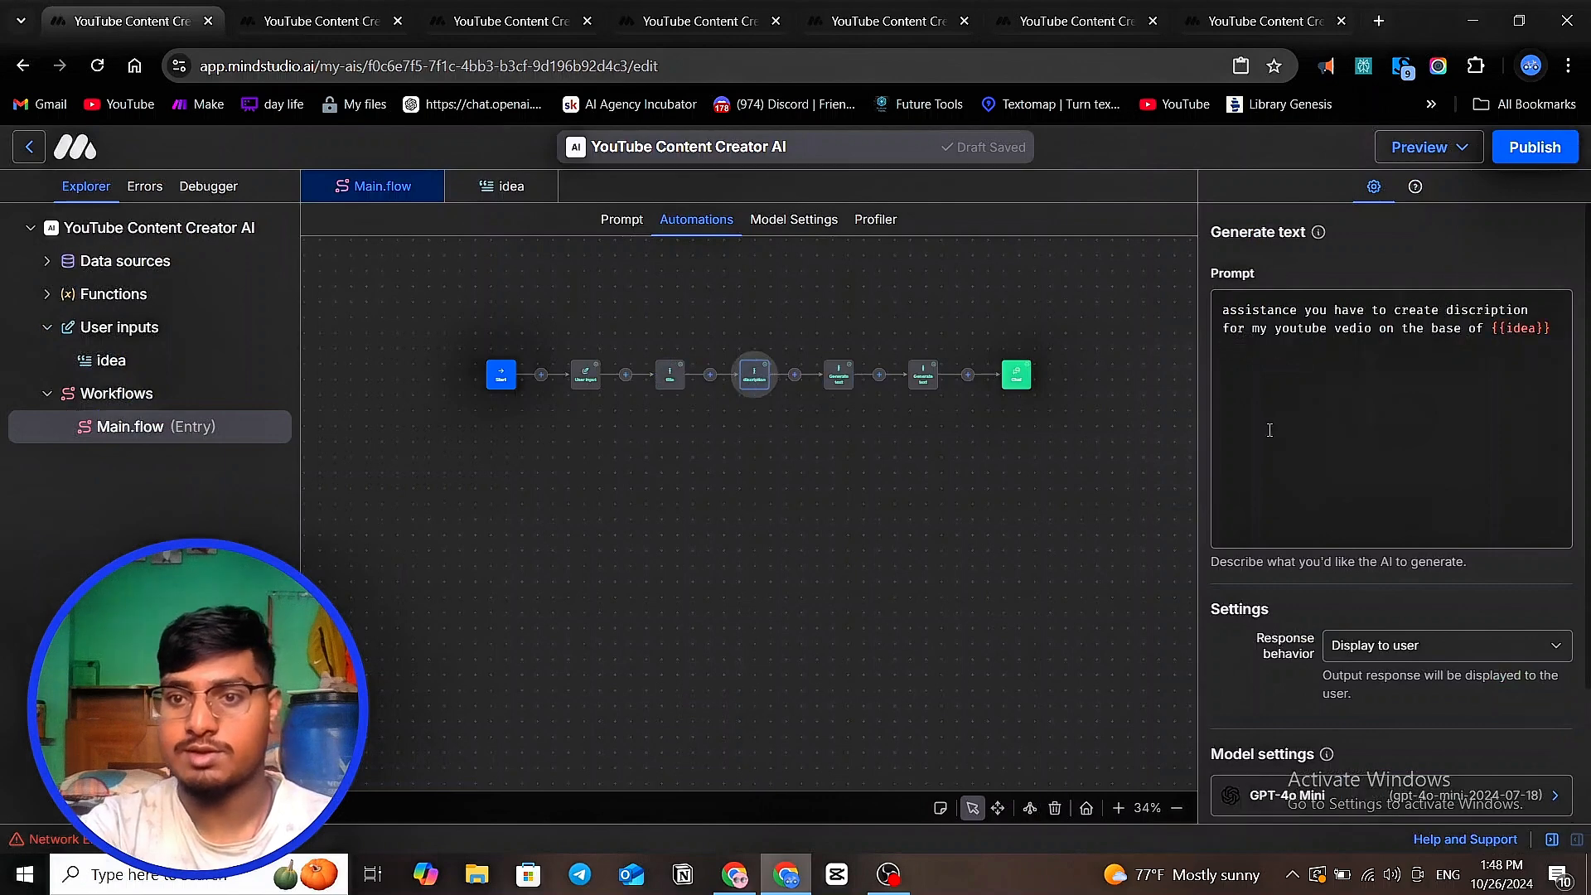
{"action": "left_click", "coordinate": [1245, 392]}
{"action": "key", "text": "Return"}
{"action": "key", "text": "Return"}
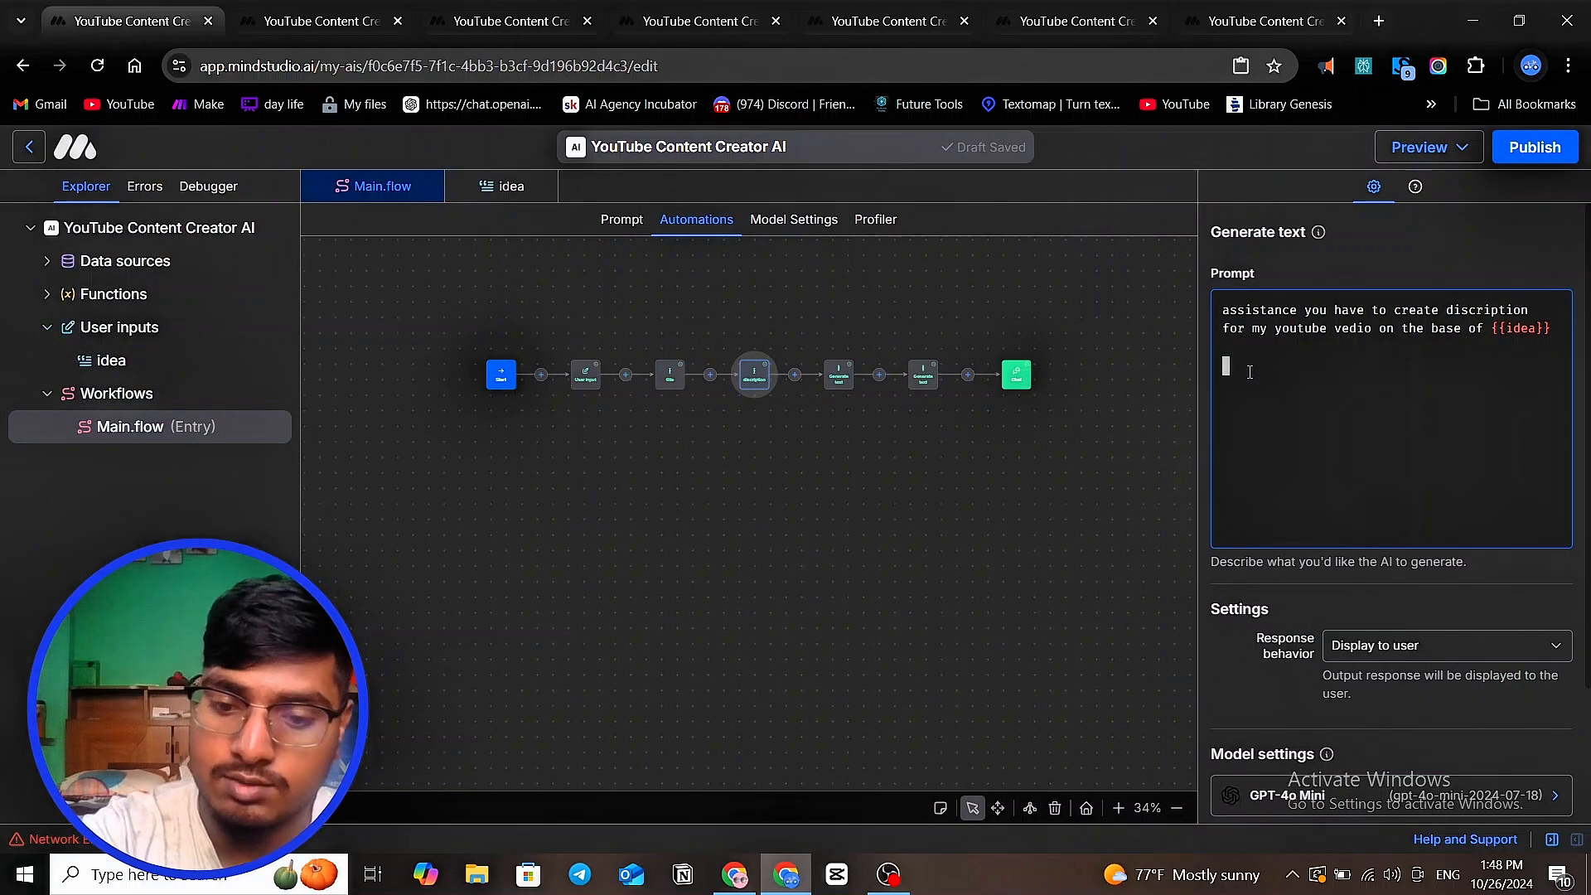
{"action": "type", "text": "##i"}
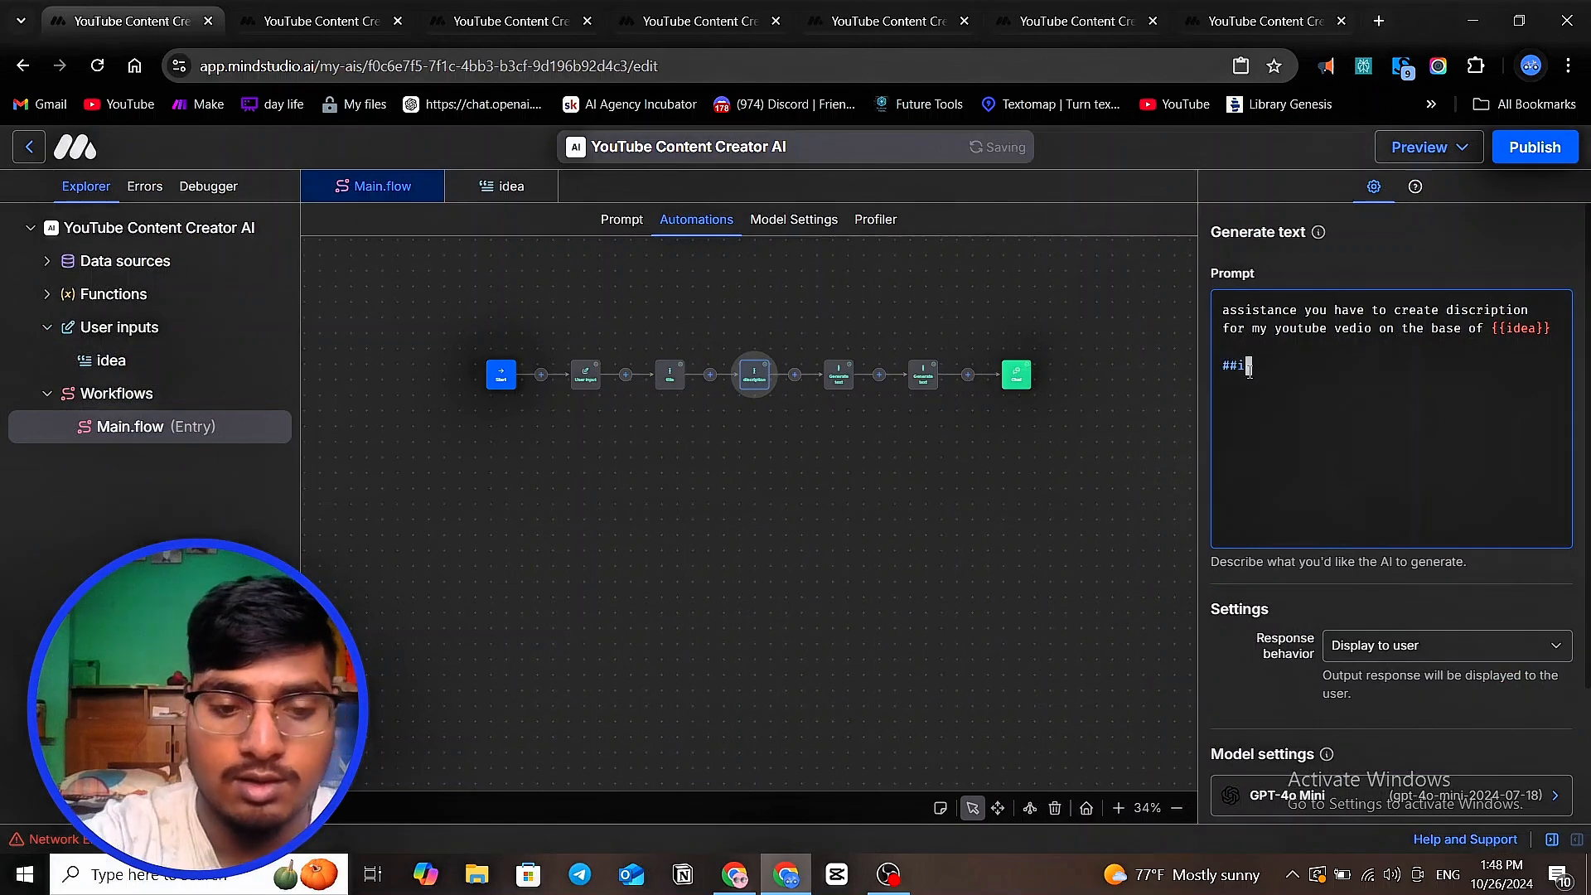
{"action": "type", "text": "nstr"}
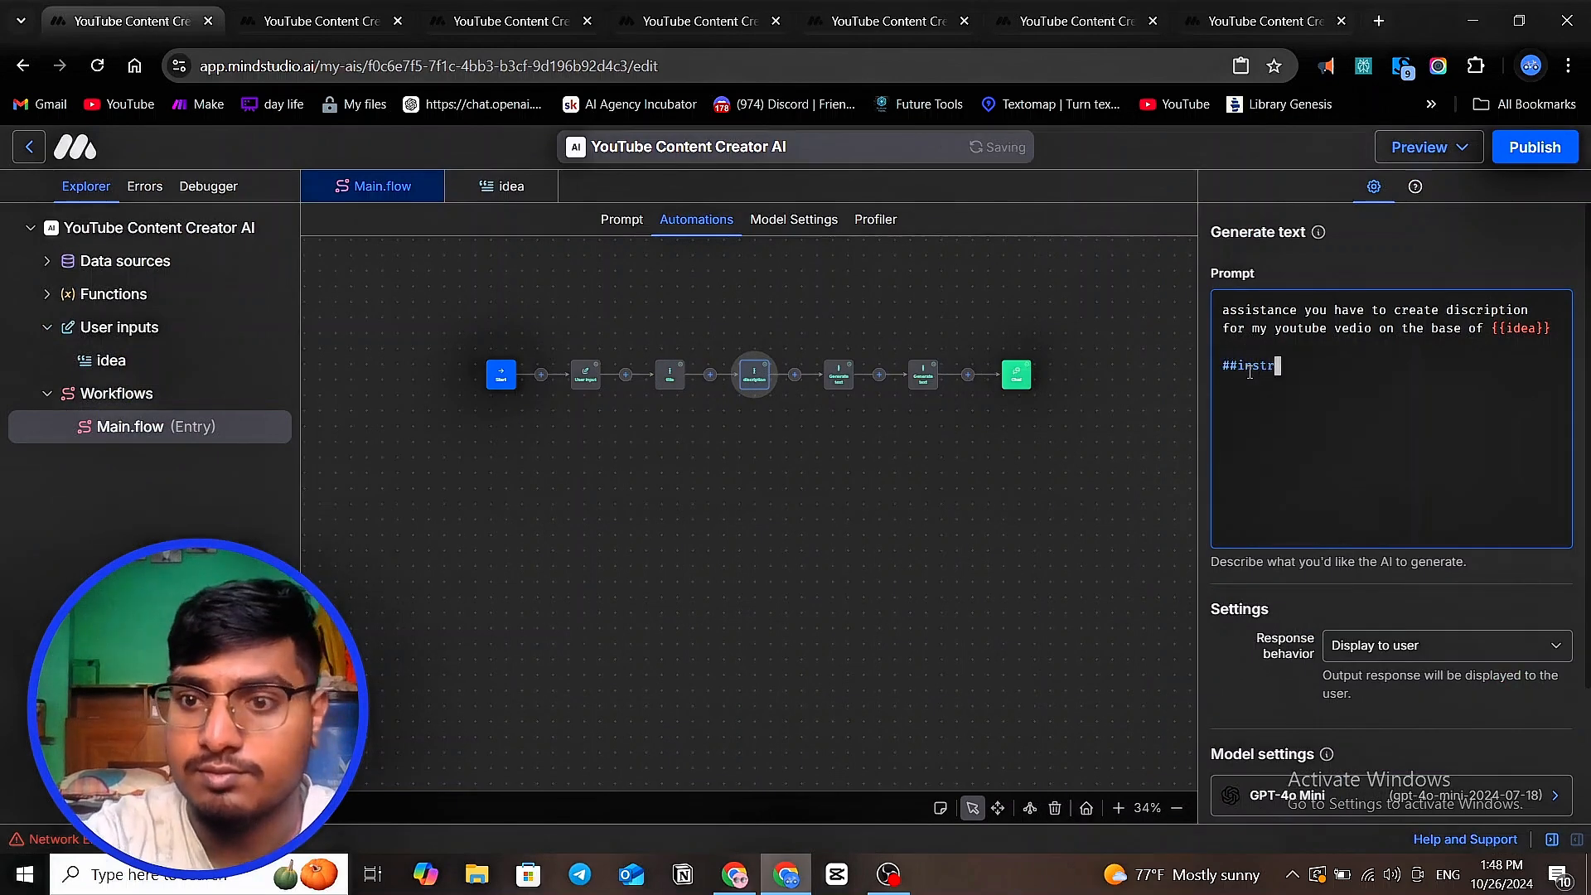
{"action": "type", "text": "uct"}
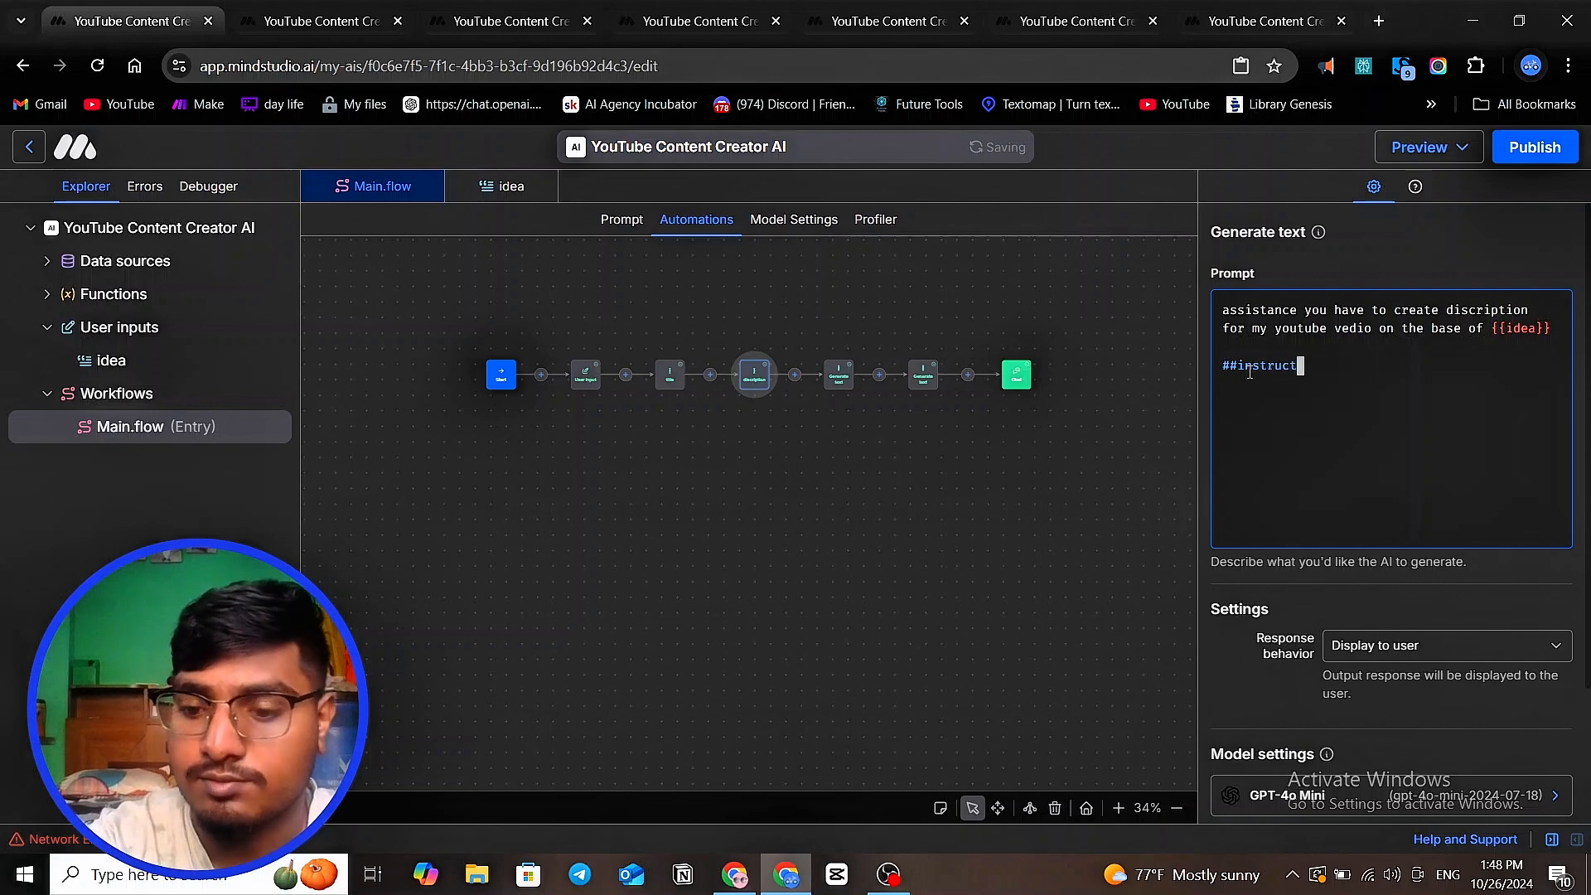
{"action": "key", "text": "Return"}
{"action": "type", "text": "add "}
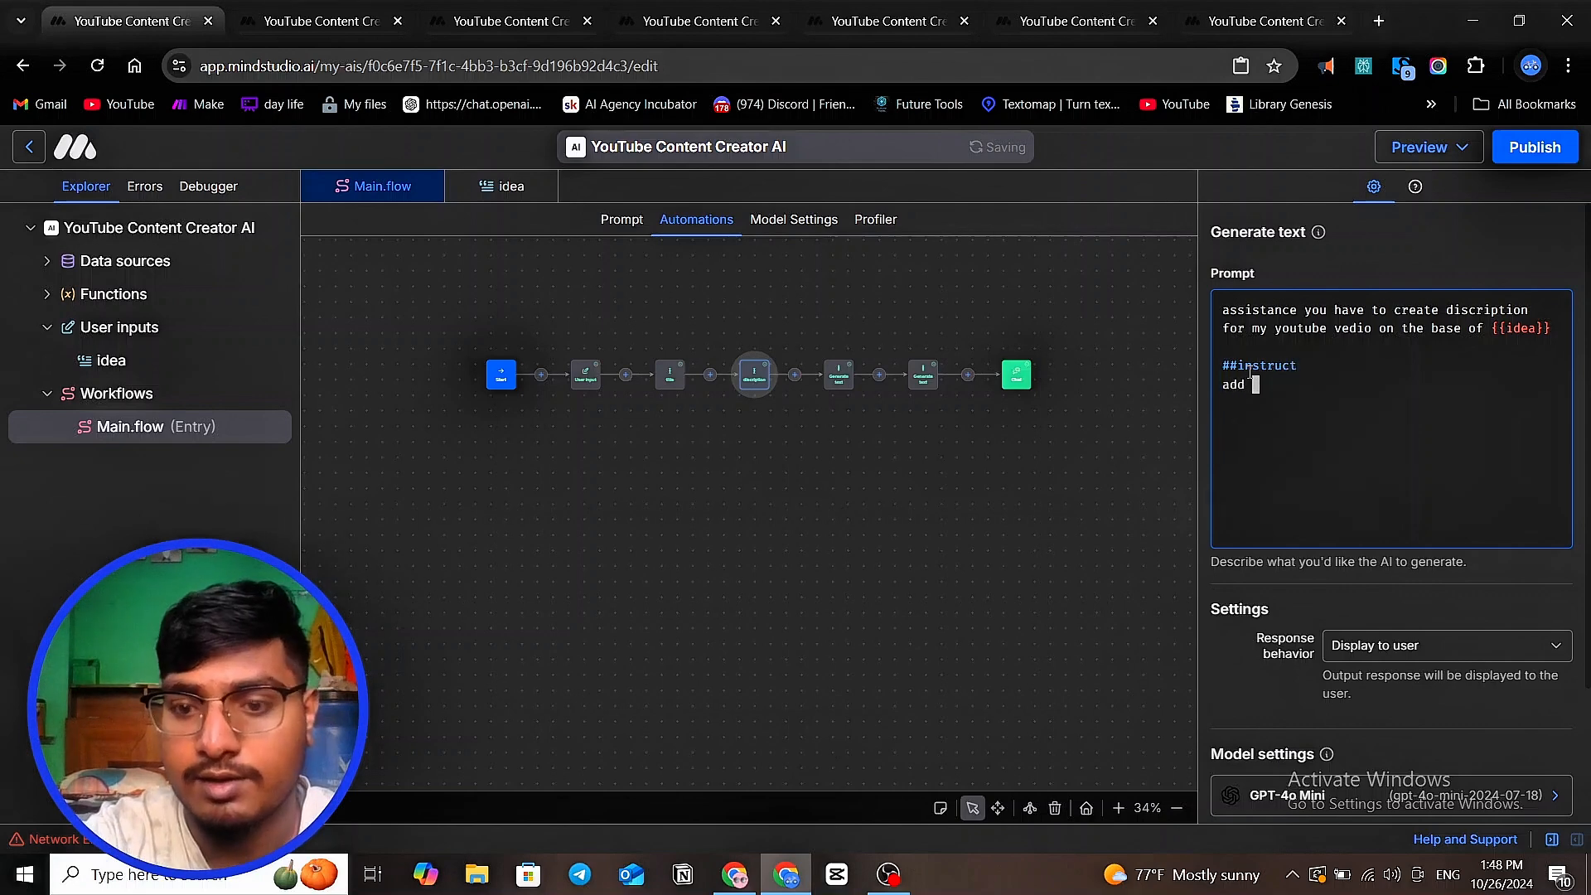
{"action": "type", "text": "emoji"}
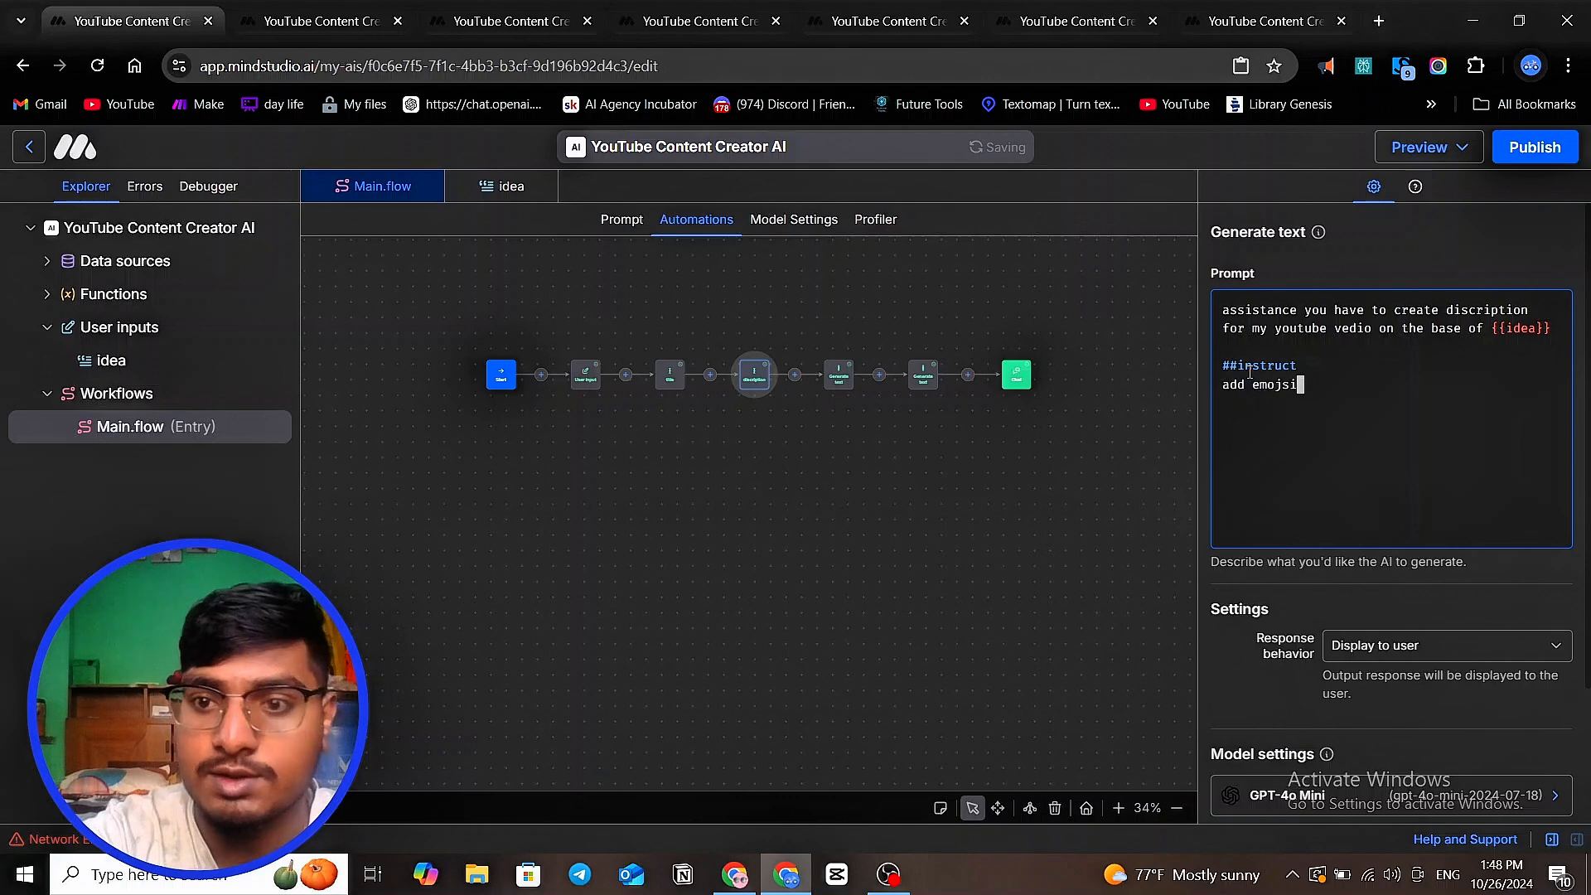
- Add a second instruction line reading "add CTA - to join our community :" to the description block's prompt
{"action": "key", "text": "Return"}
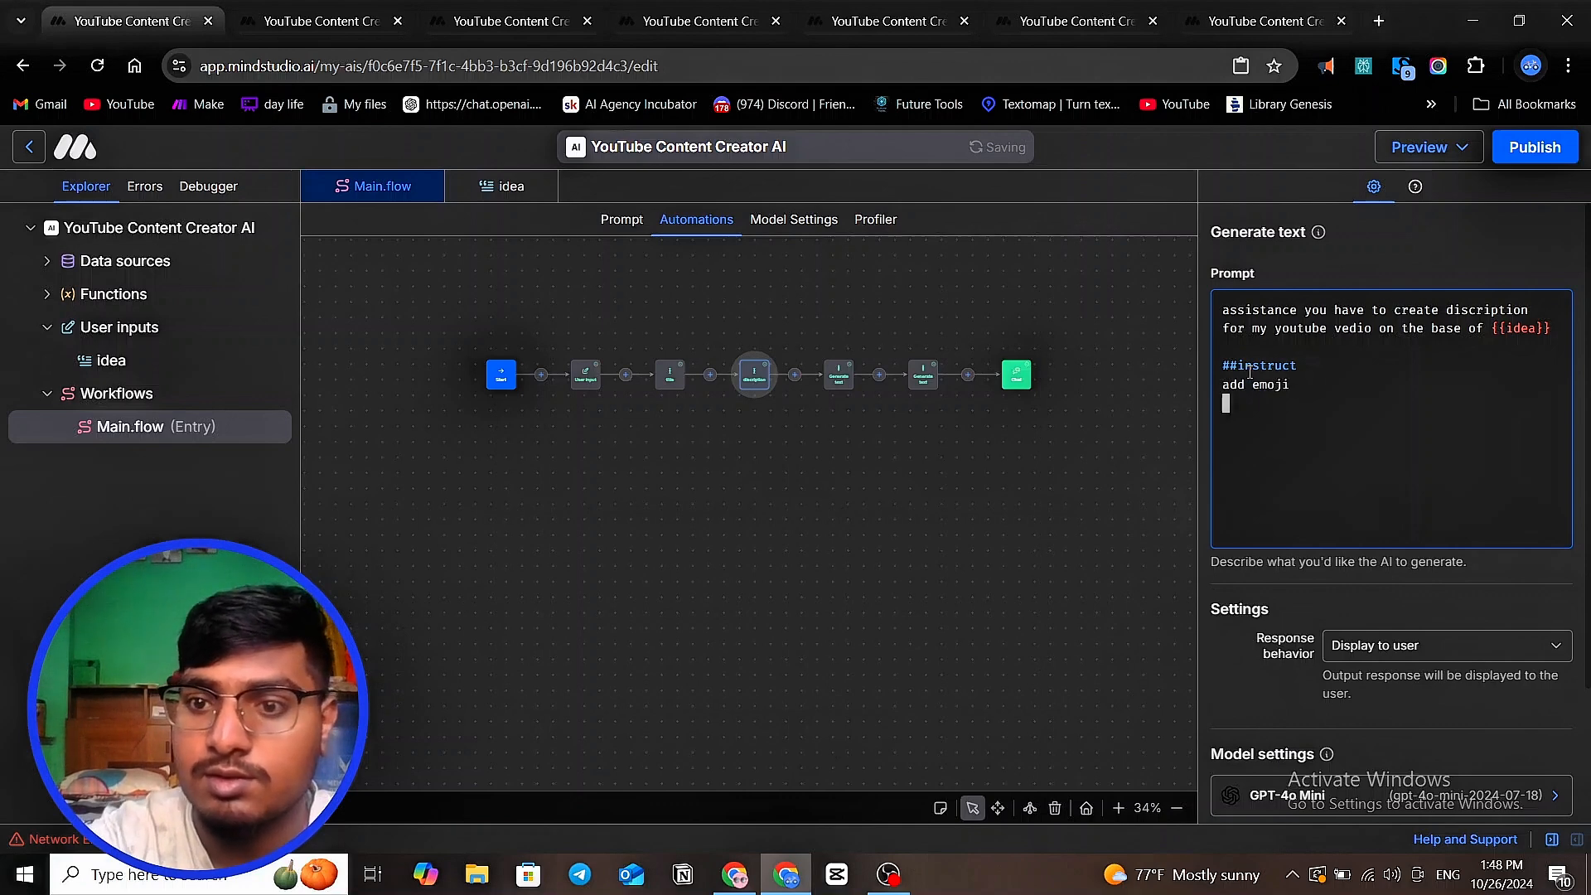
{"action": "type", "text": "ad"}
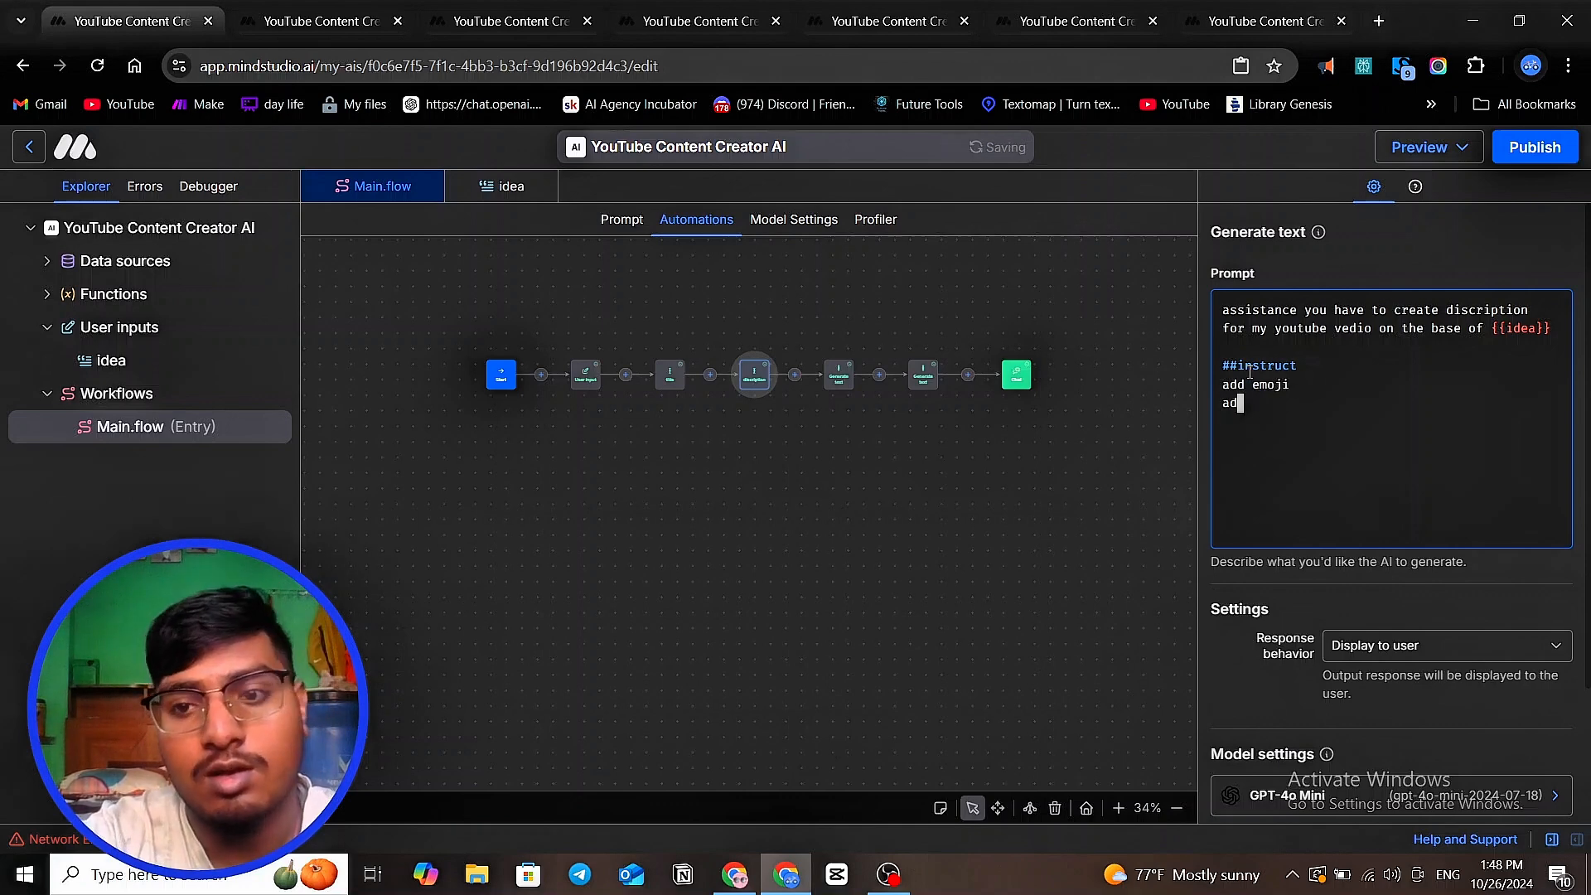
{"action": "type", "text": "d "}
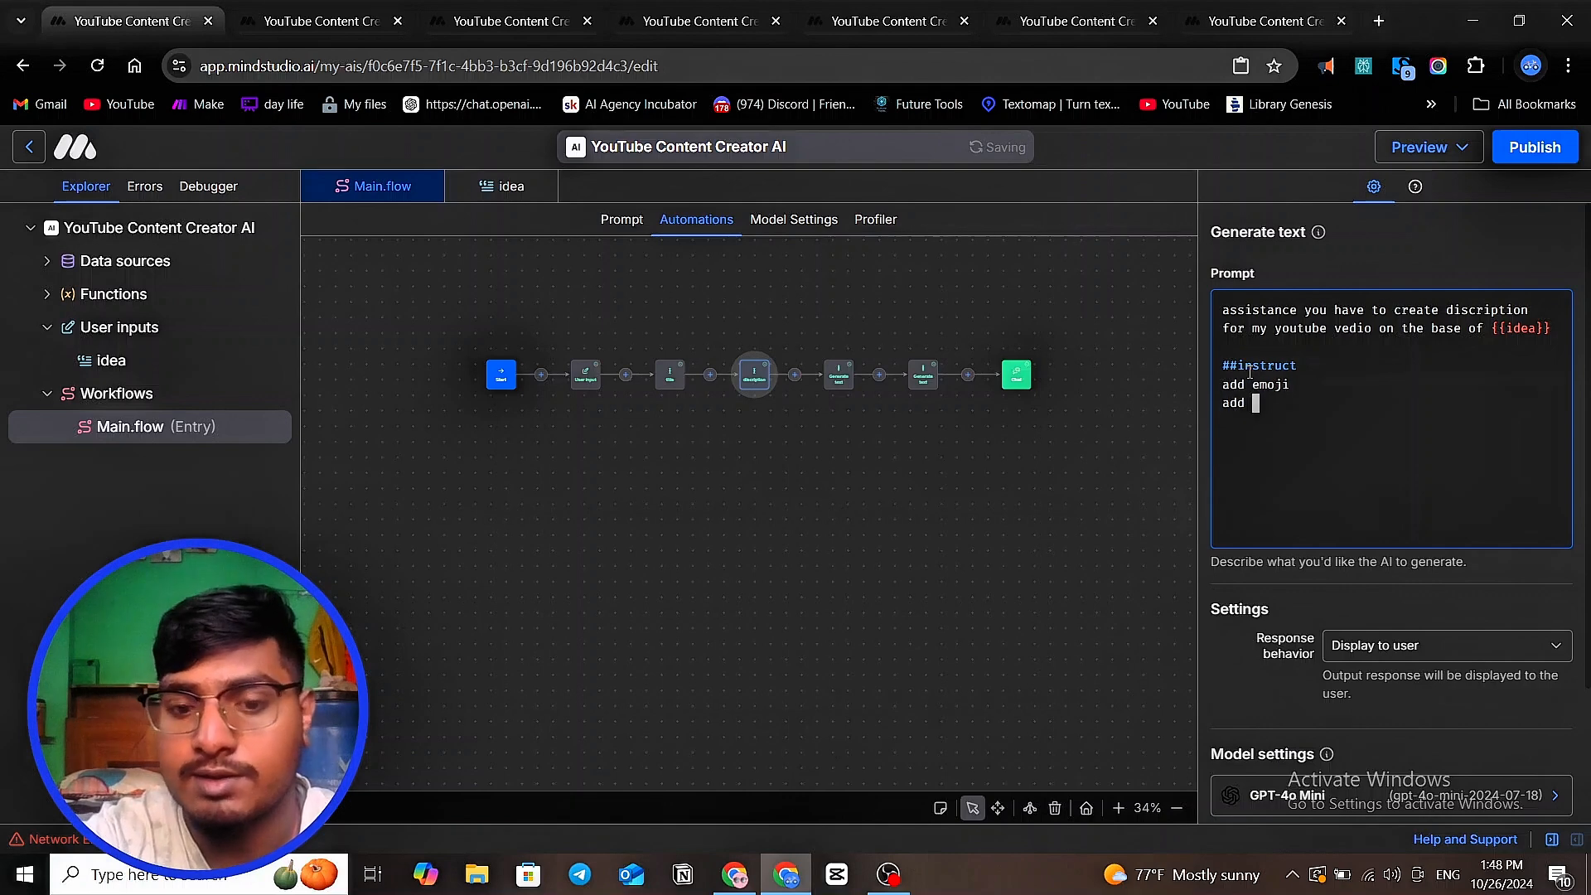
{"action": "type", "text": "CT"}
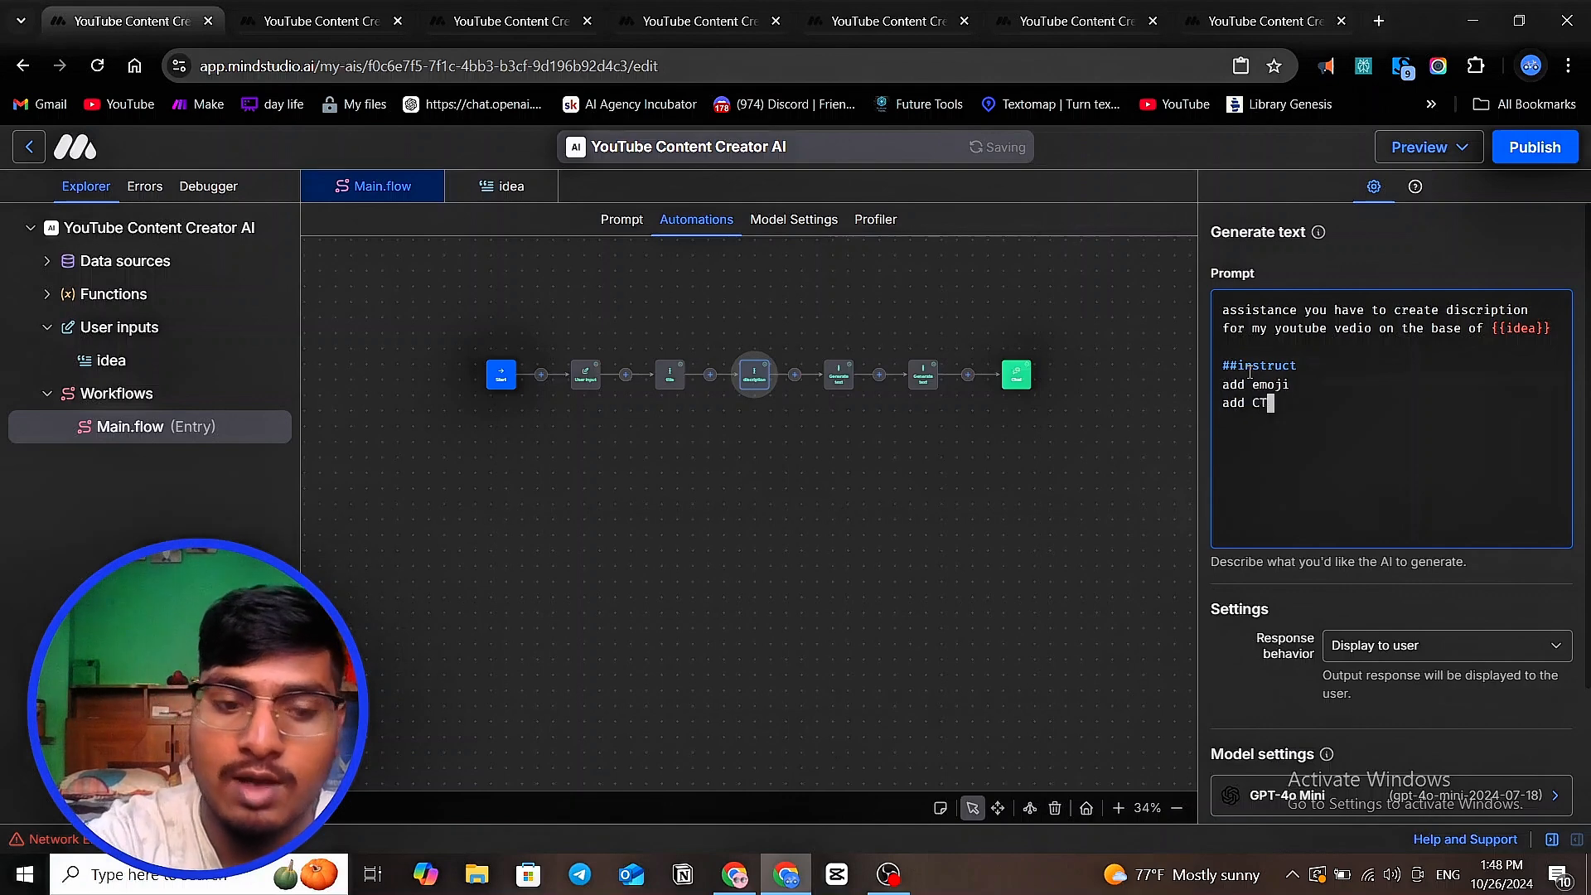
{"action": "type", "text": "A - "}
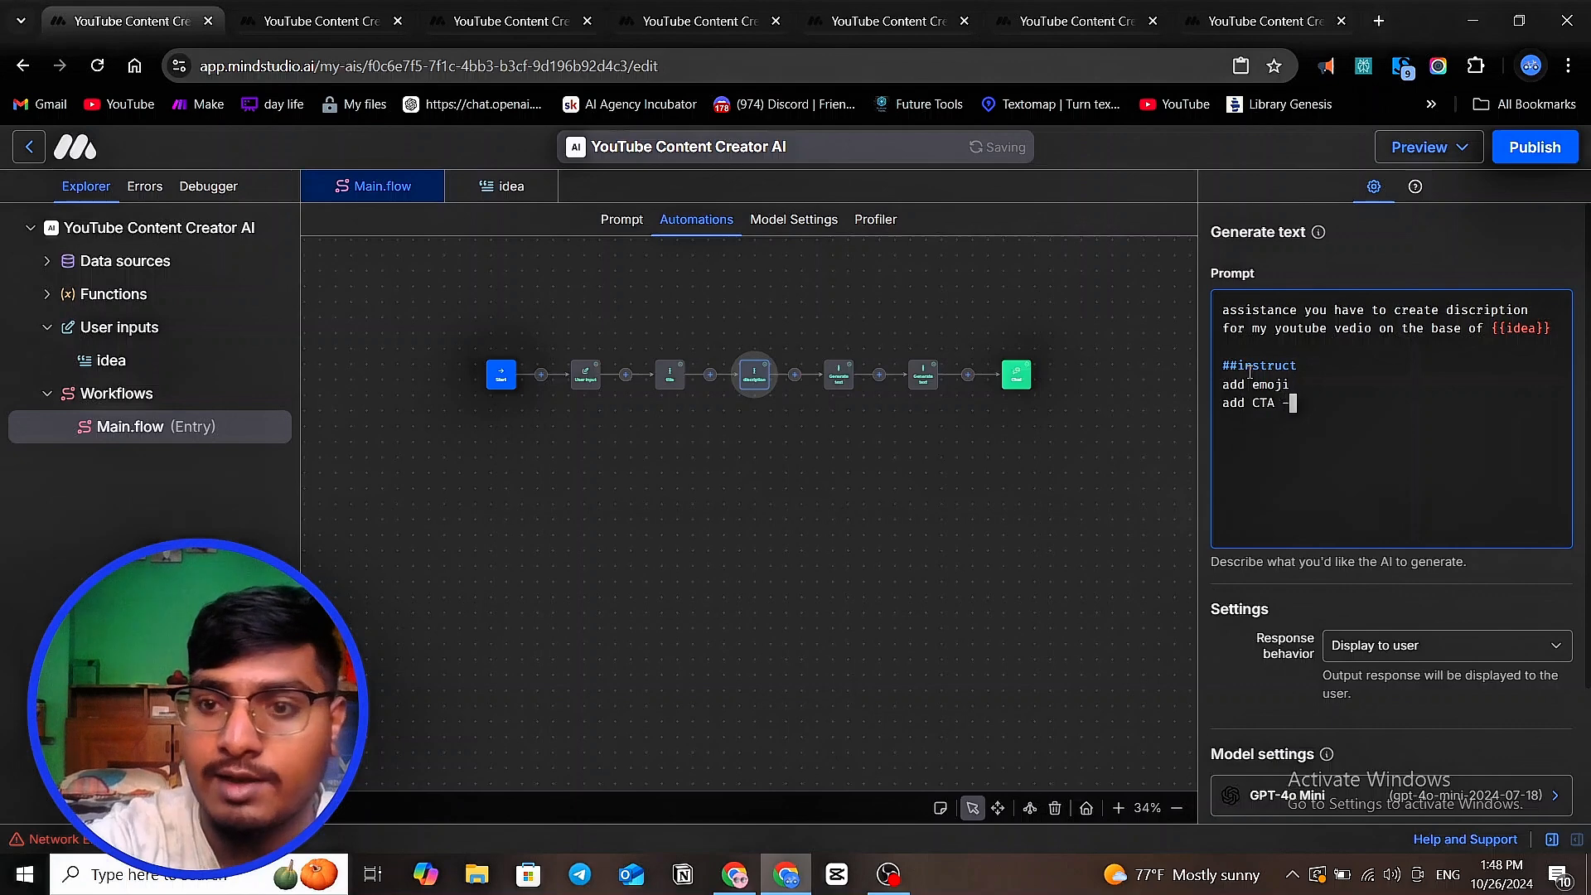
{"action": "type", "text": "to lke"}
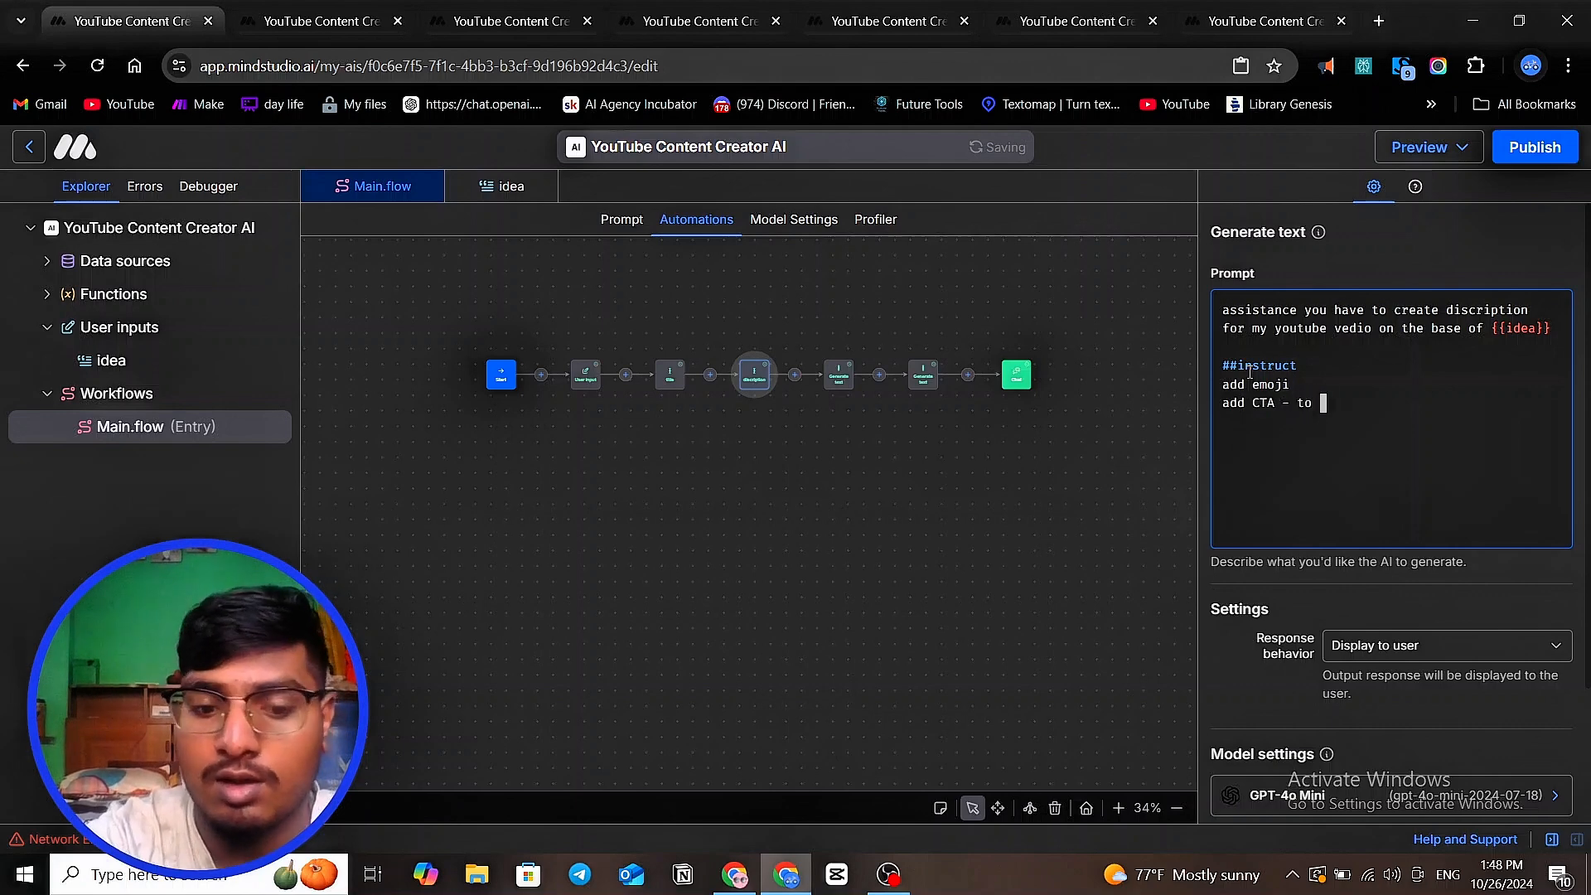
{"action": "key", "text": "BackSpace"}
{"action": "key", "text": "BackSpace"}
{"action": "key", "text": "BackSpace"}
{"action": "key", "text": "BackSpace"}
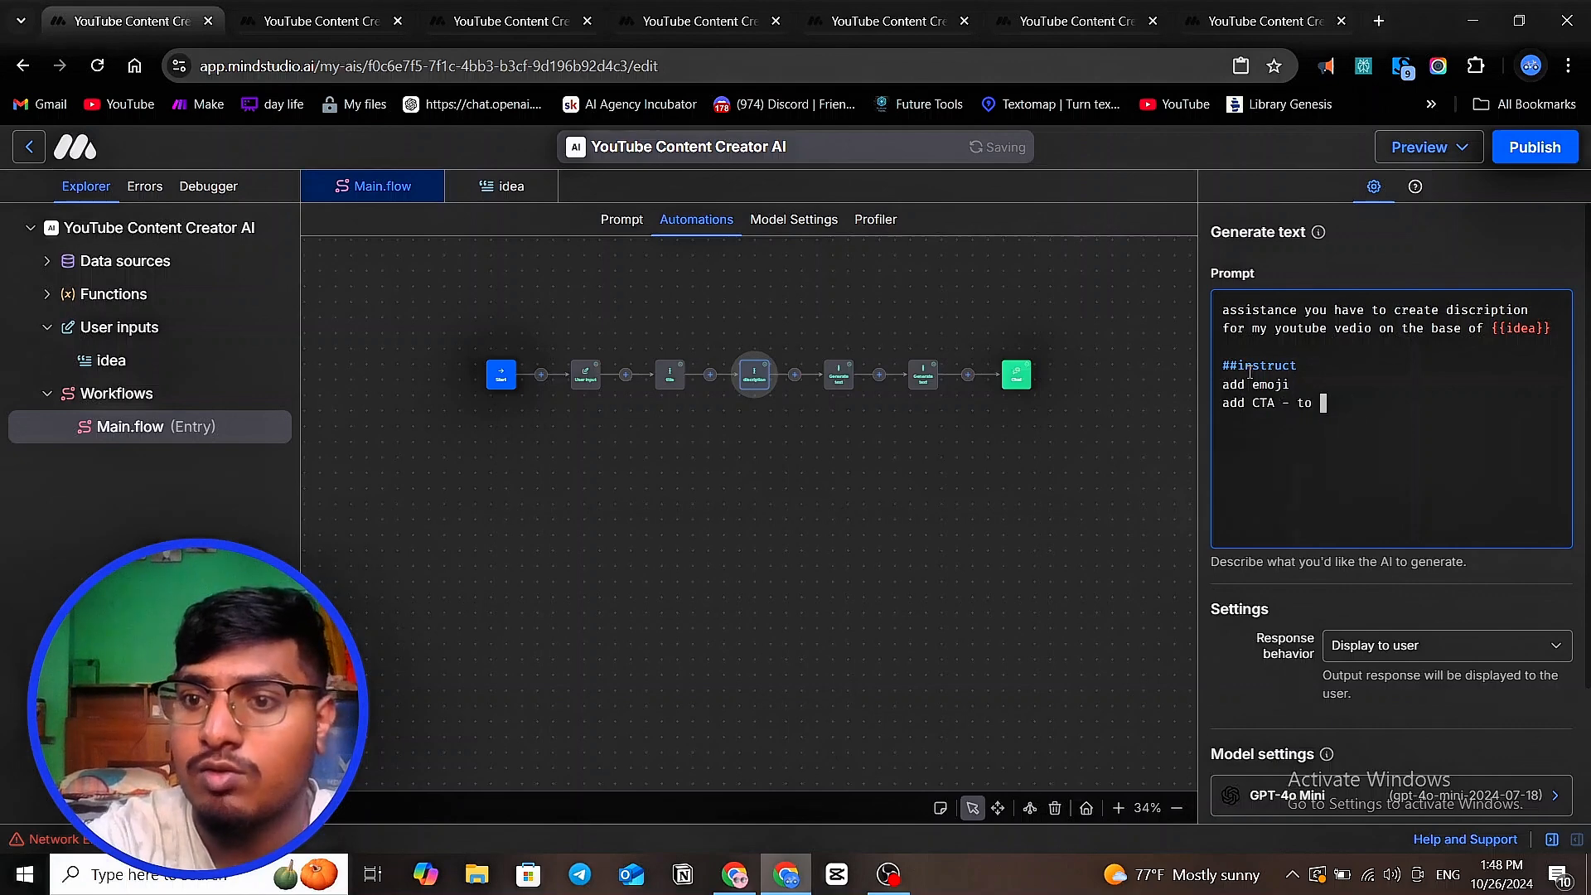
{"action": "type", "text": "join "}
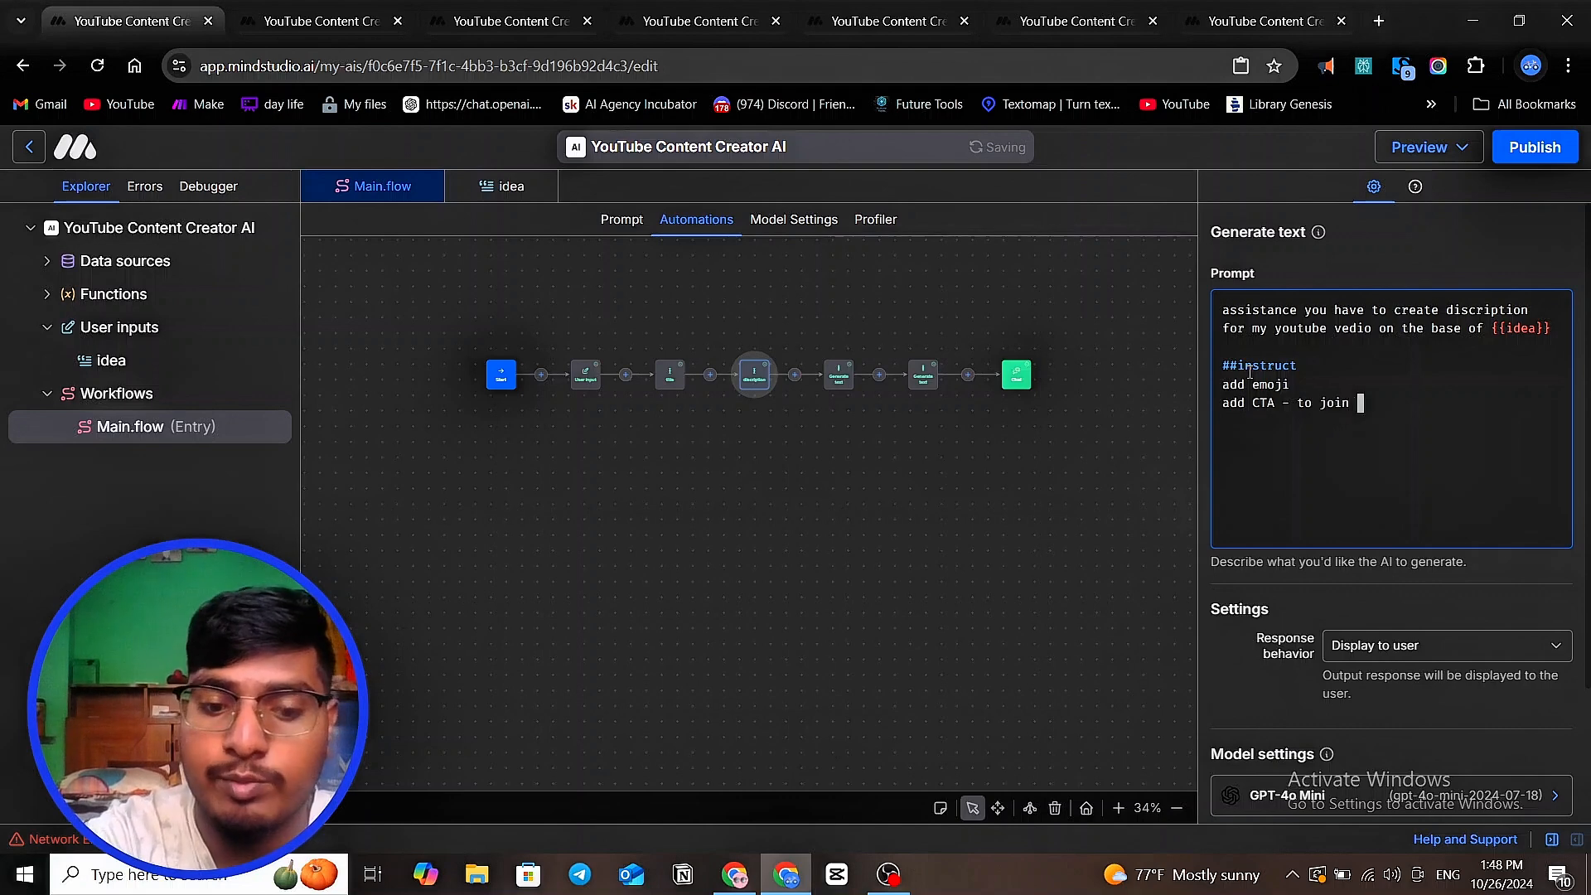
{"action": "type", "text": "our "}
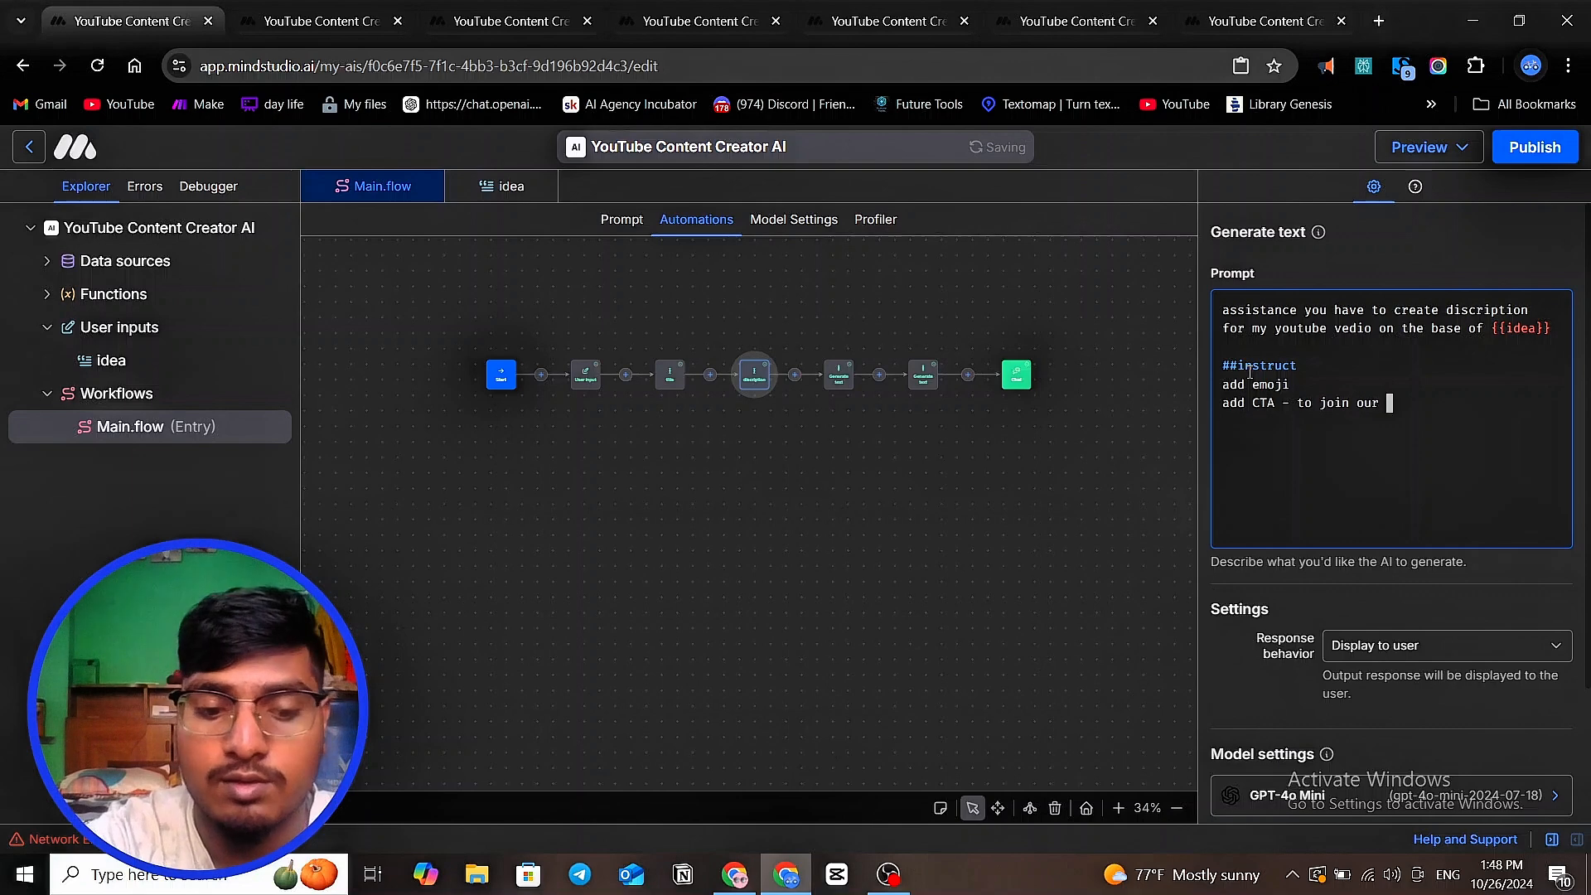
{"action": "type", "text": "commun"}
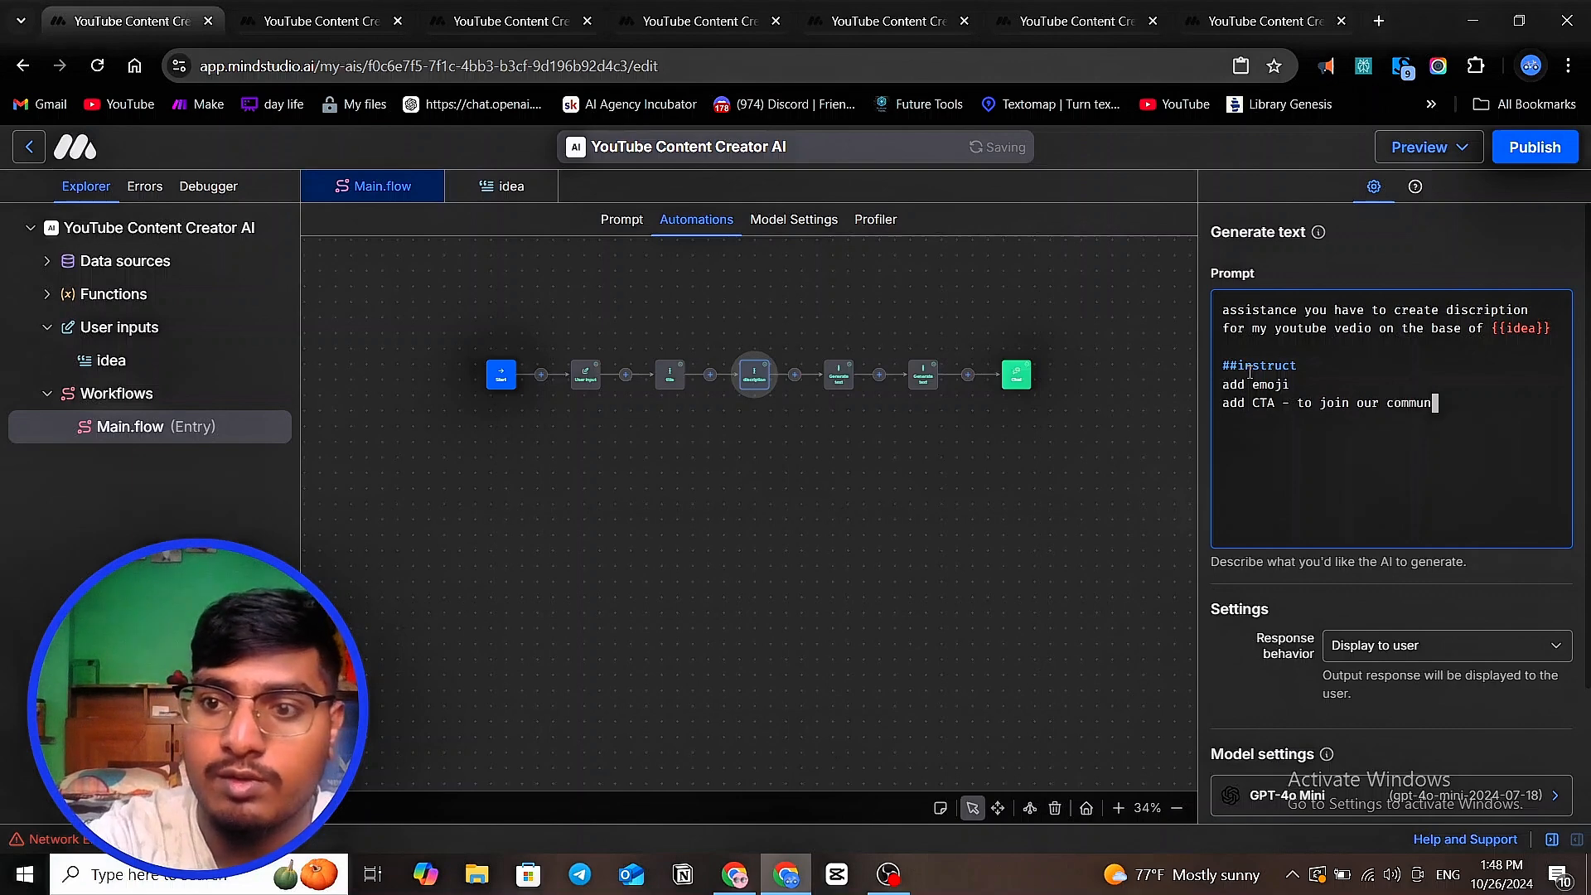
{"action": "type", "text": "ity d"}
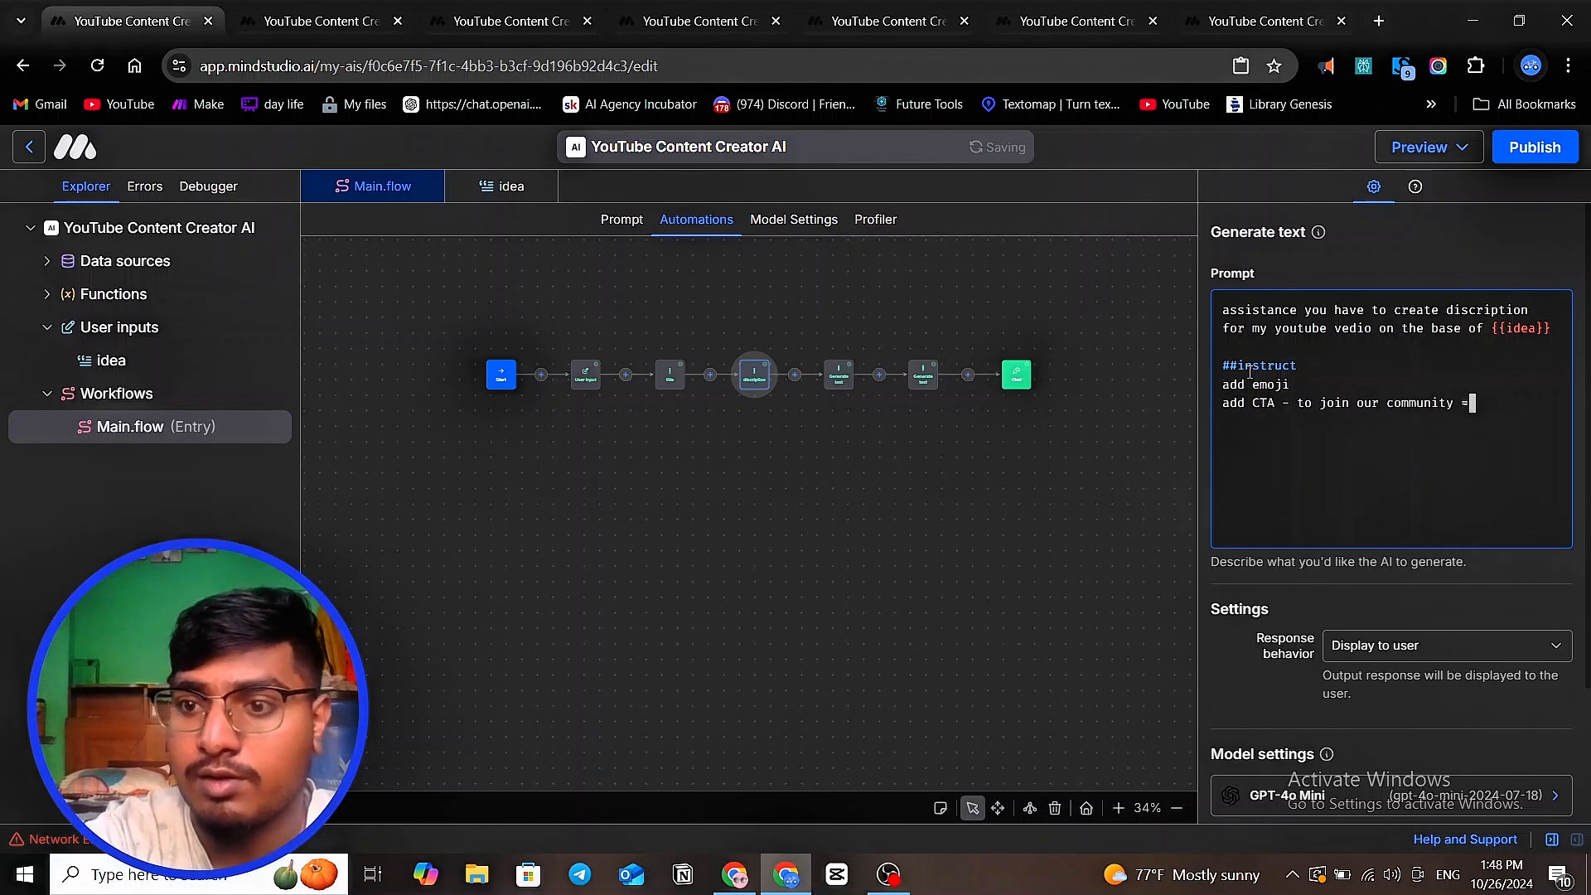
{"action": "key", "text": "BackSpace"}
{"action": "type", "text": ": "}
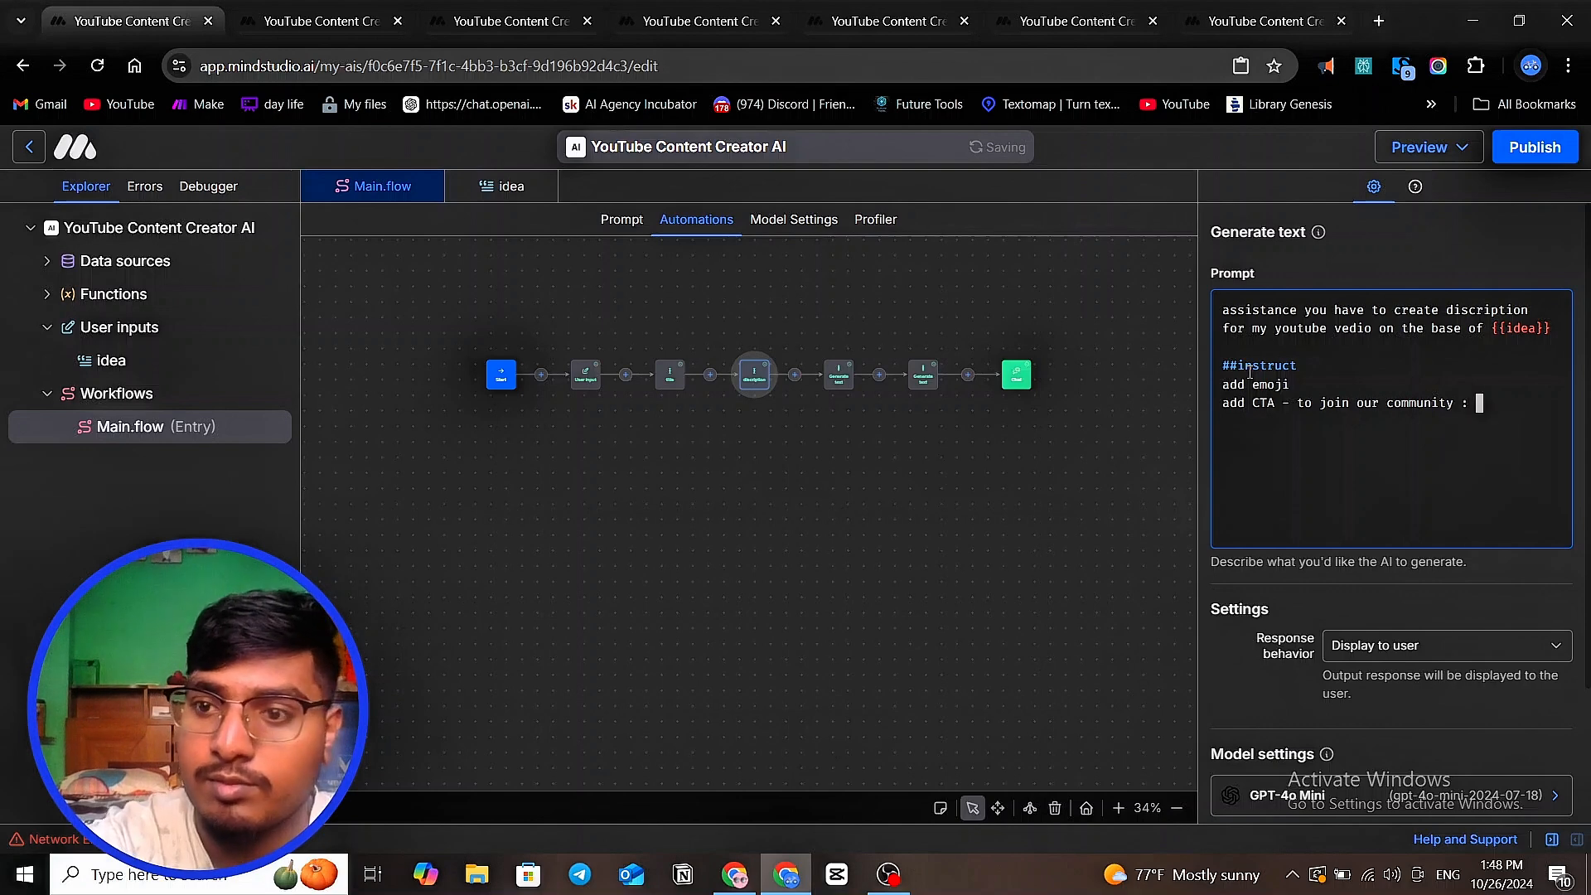
- Complete the CTA line in the description prompt with the community name "make money with ai agent"
{"action": "type", "text": "make ma"}
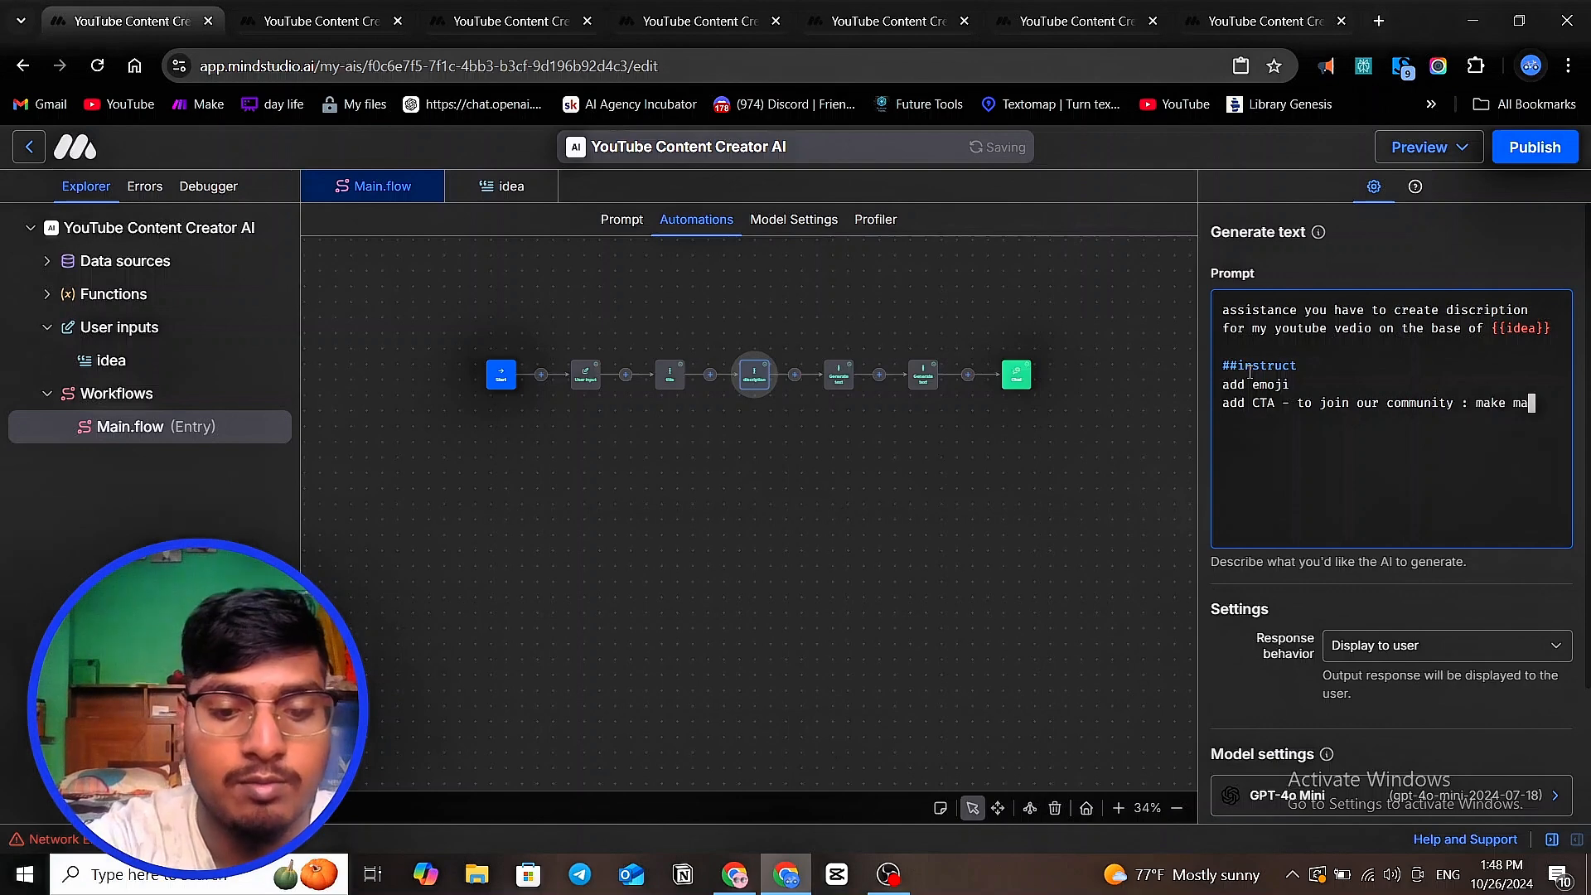
{"action": "key", "text": "BackSpace"}
{"action": "type", "text": "ona"}
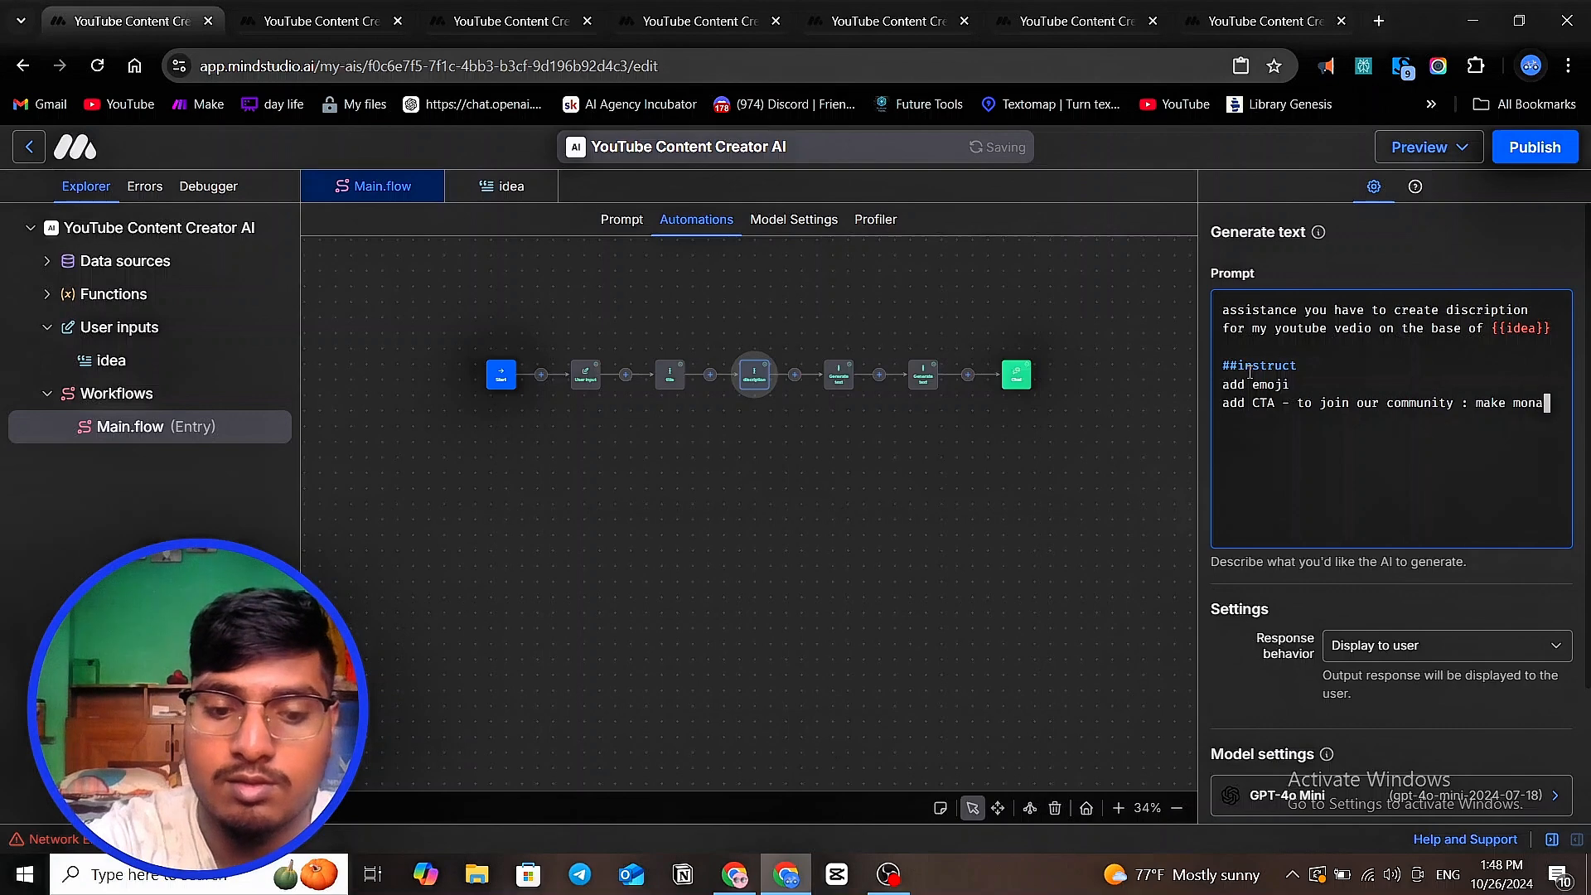
{"action": "type", "text": "ey"}
{"action": "key", "text": "BackSpace"}
{"action": "key", "text": "BackSpace"}
{"action": "key", "text": "BackSpace"}
{"action": "key", "text": "BackSpace"}
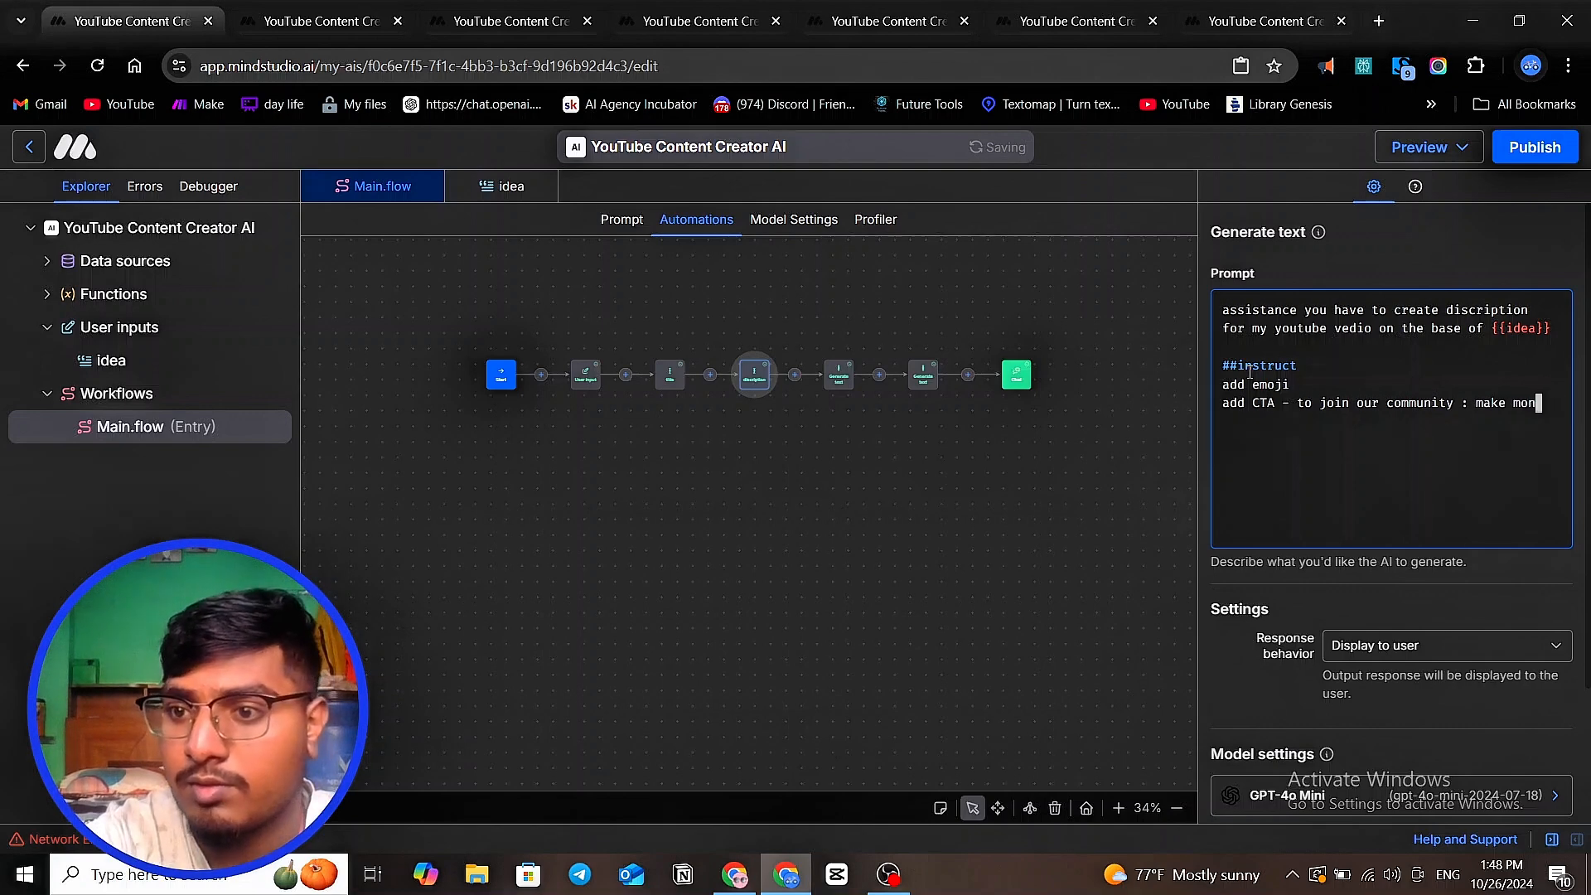
{"action": "key", "text": "BackSpace"}
{"action": "type", "text": "e"}
{"action": "key", "text": "BackSpace"}
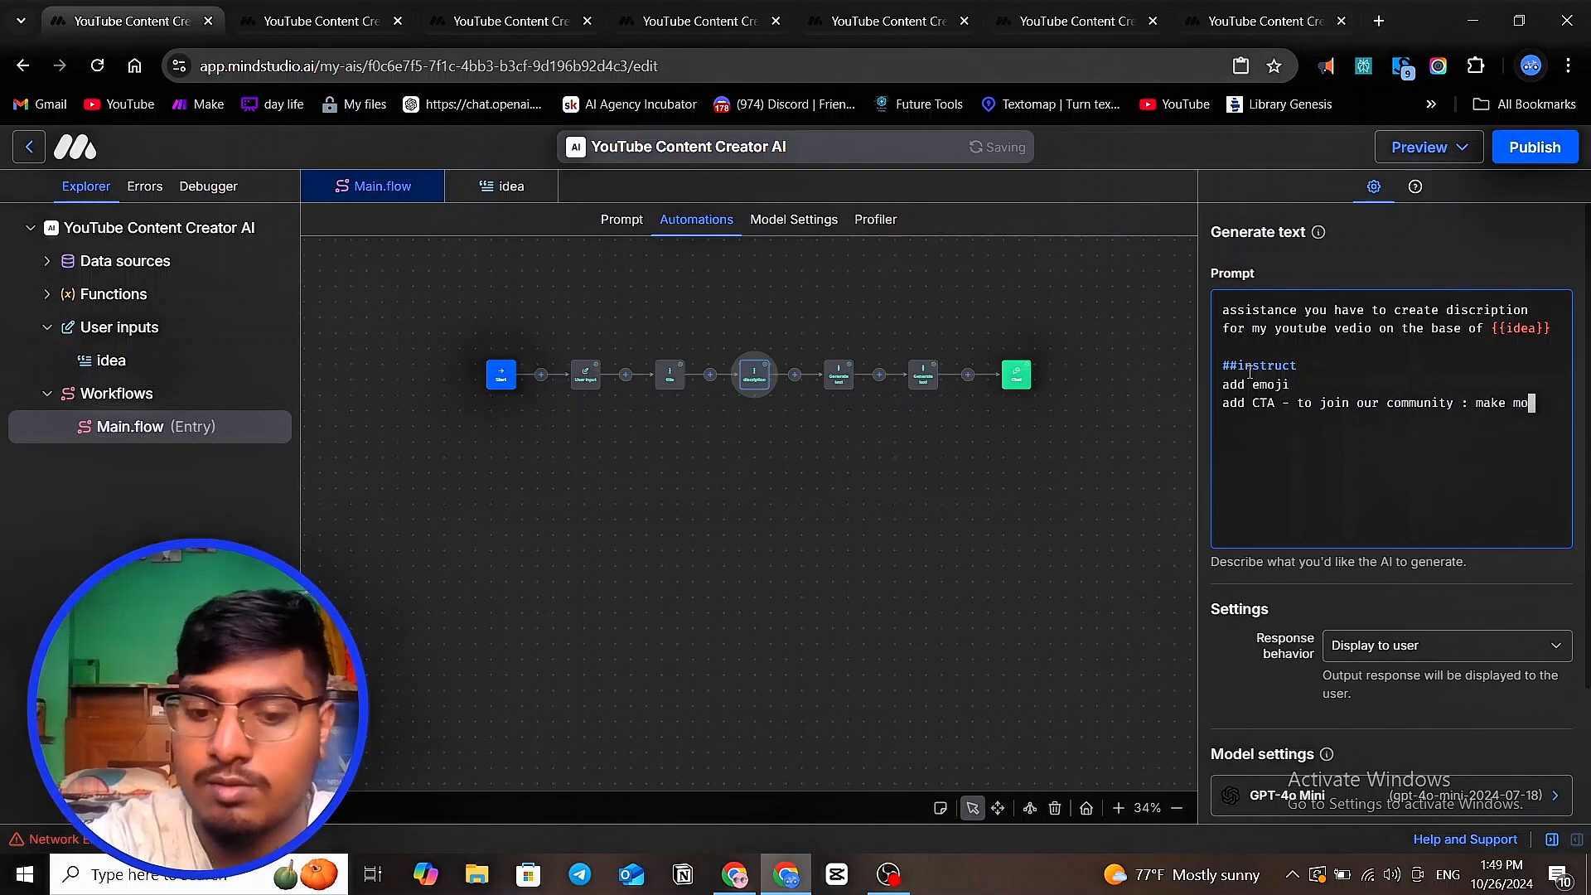
{"action": "type", "text": "ney with"}
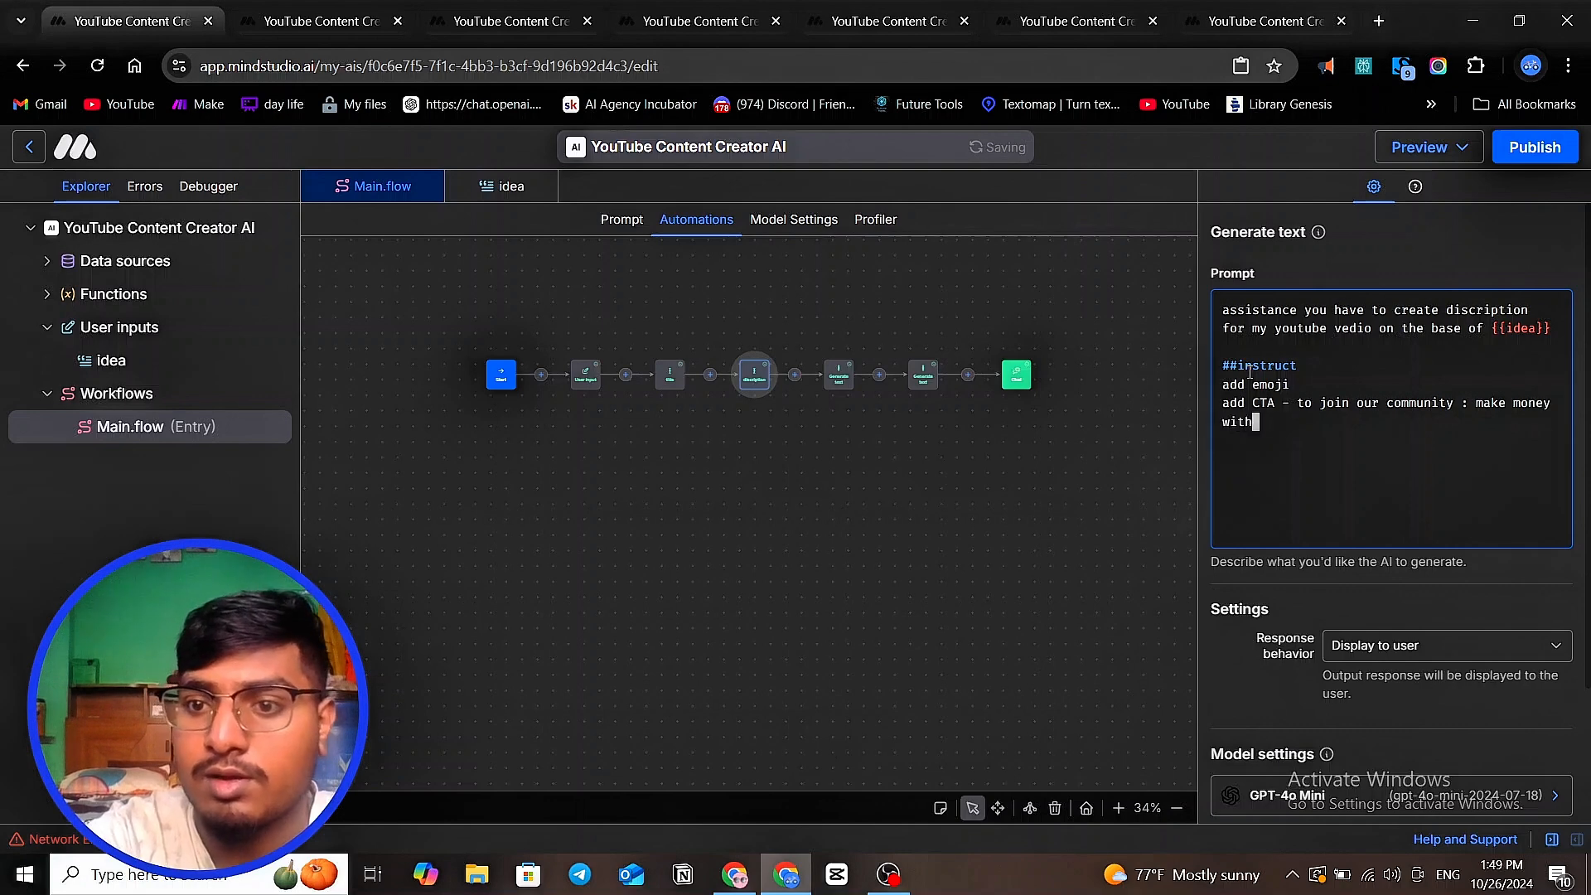
{"action": "type", "text": " ai agent"}
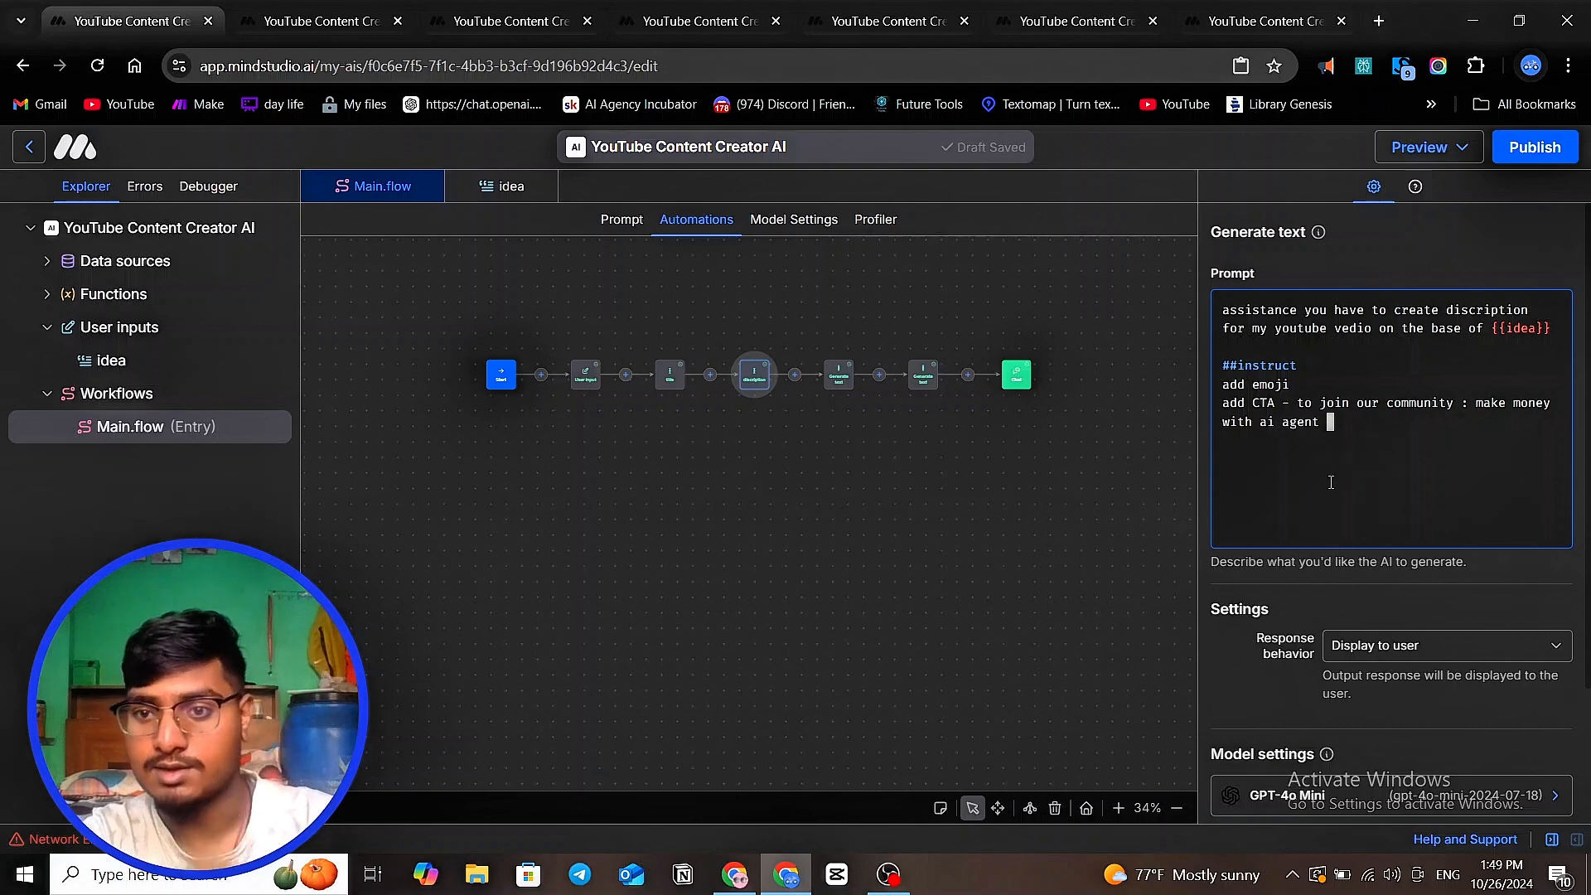
- Open the title block and add an "##instruct" heading on a separate line below its existing prompt text
{"action": "left_click", "coordinate": [664, 377]}
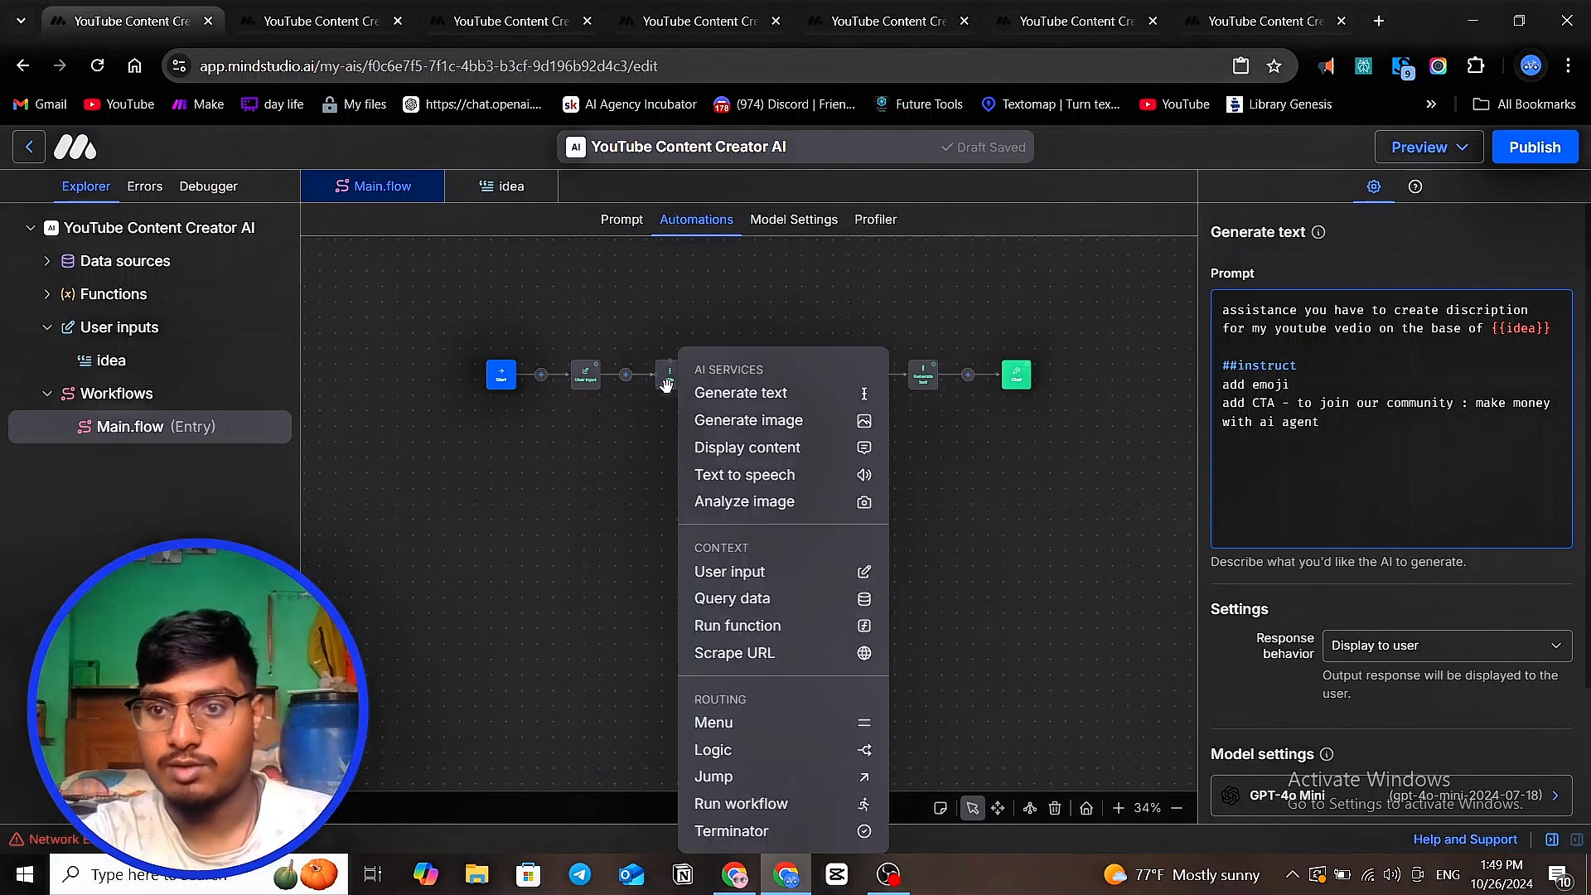
{"action": "left_click", "coordinate": [663, 377]}
{"action": "left_click", "coordinate": [1331, 375]}
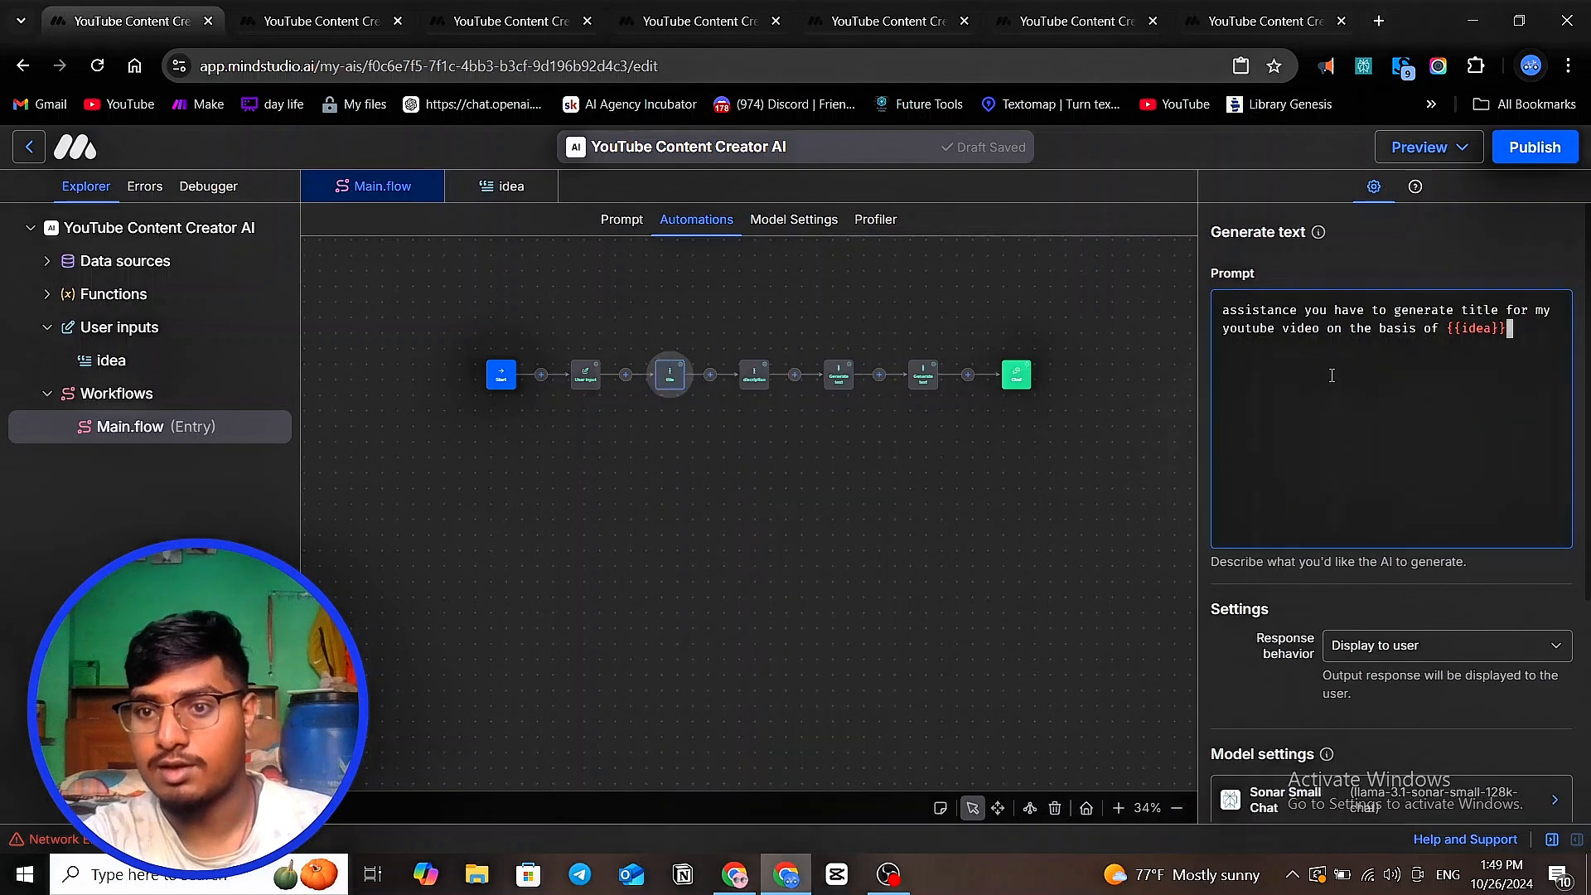
{"action": "key", "text": "Return"}
{"action": "key", "text": "Return"}
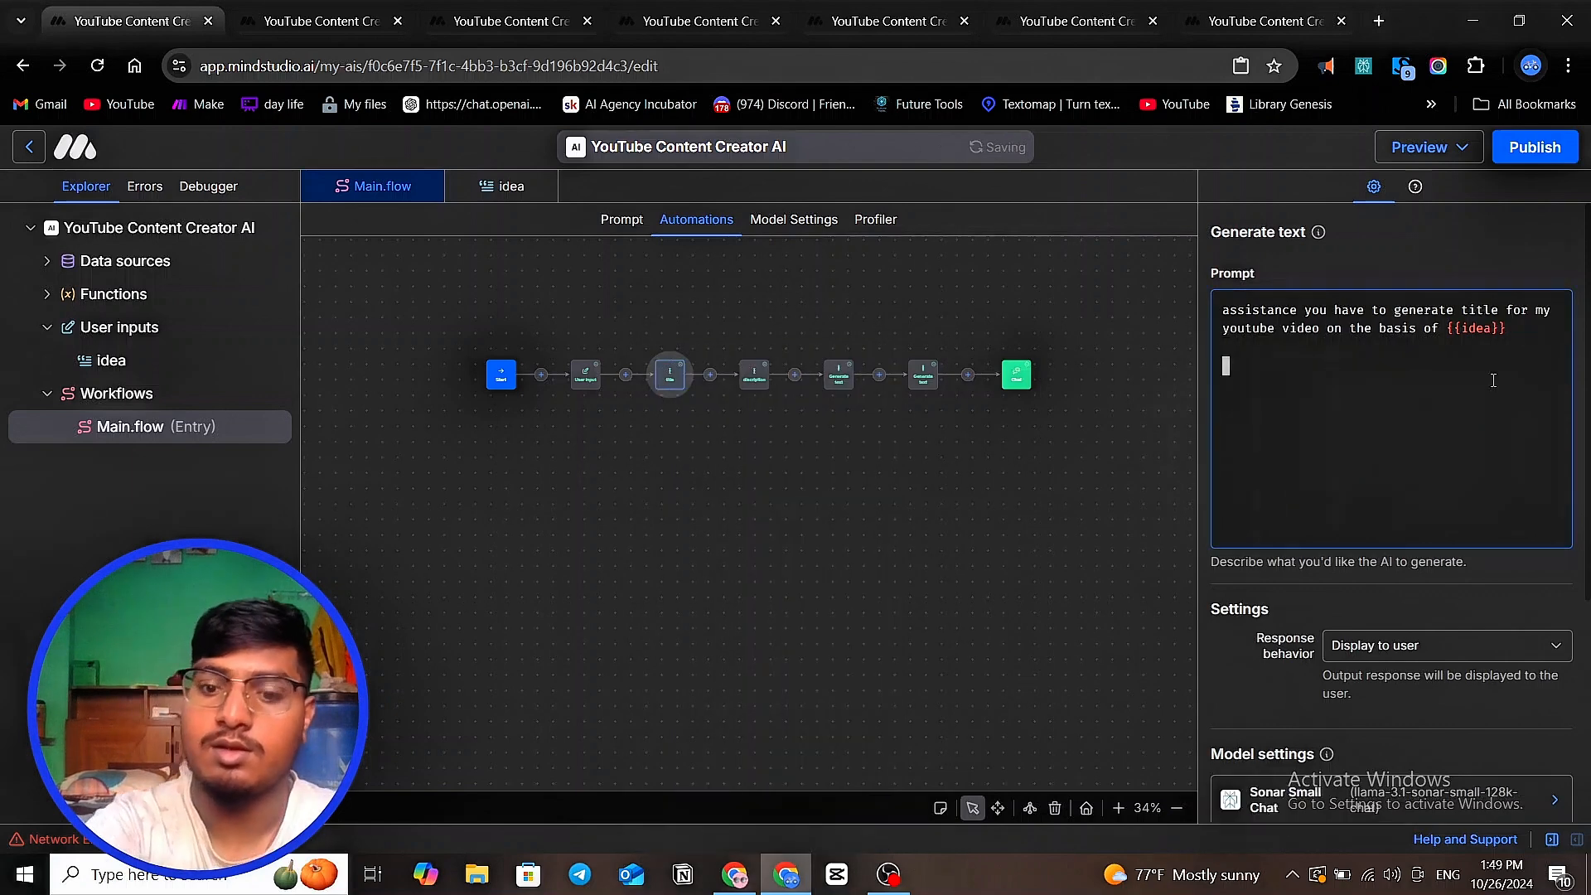
{"action": "type", "text": "#"}
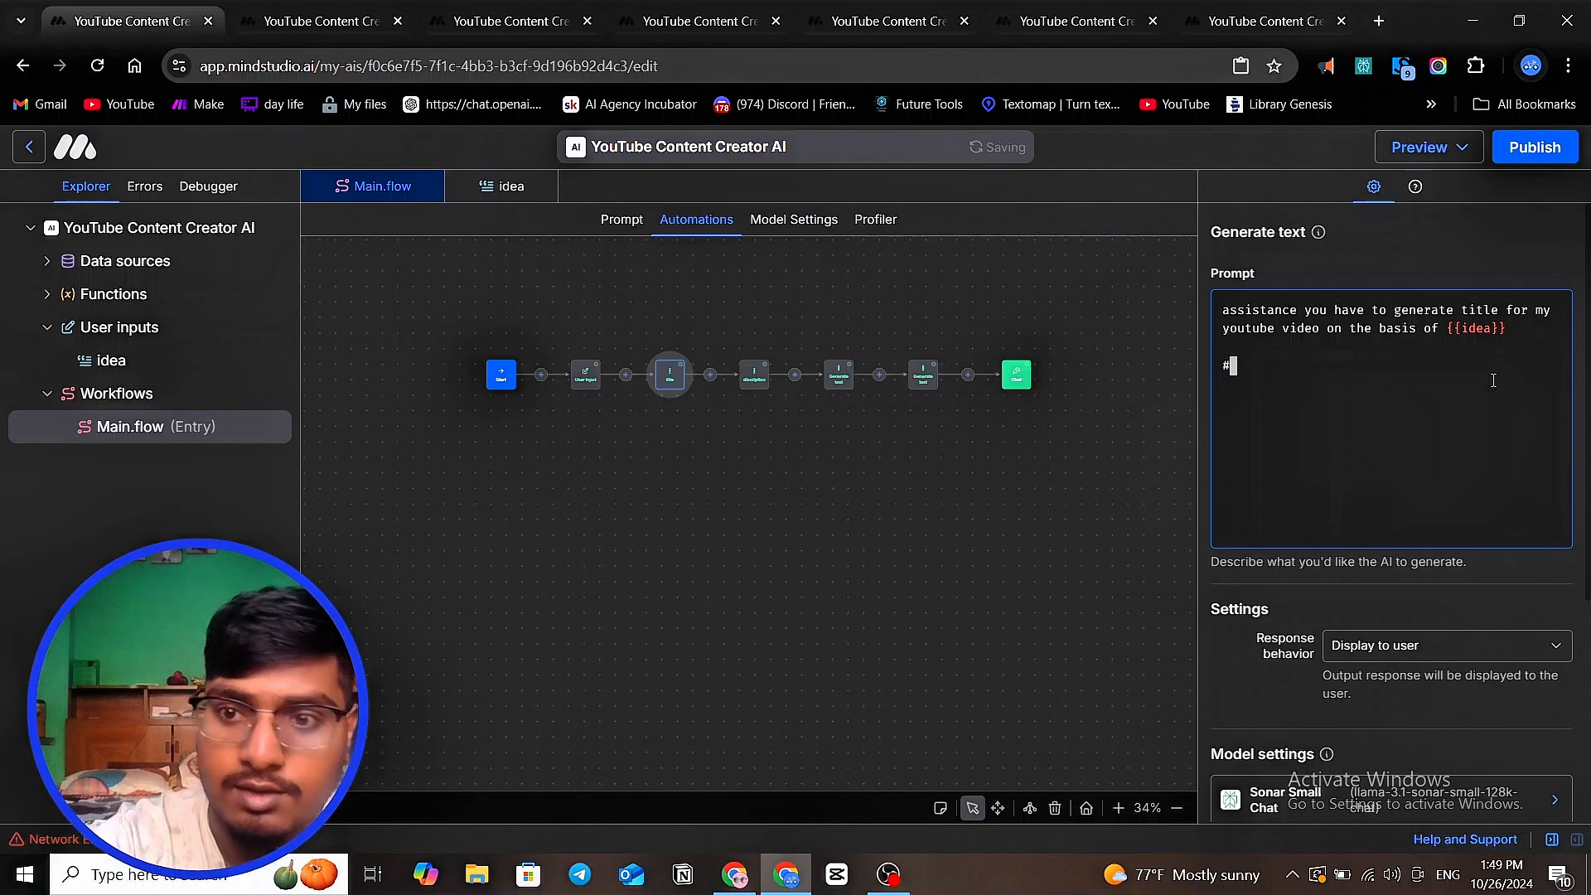
{"action": "type", "text": "#"}
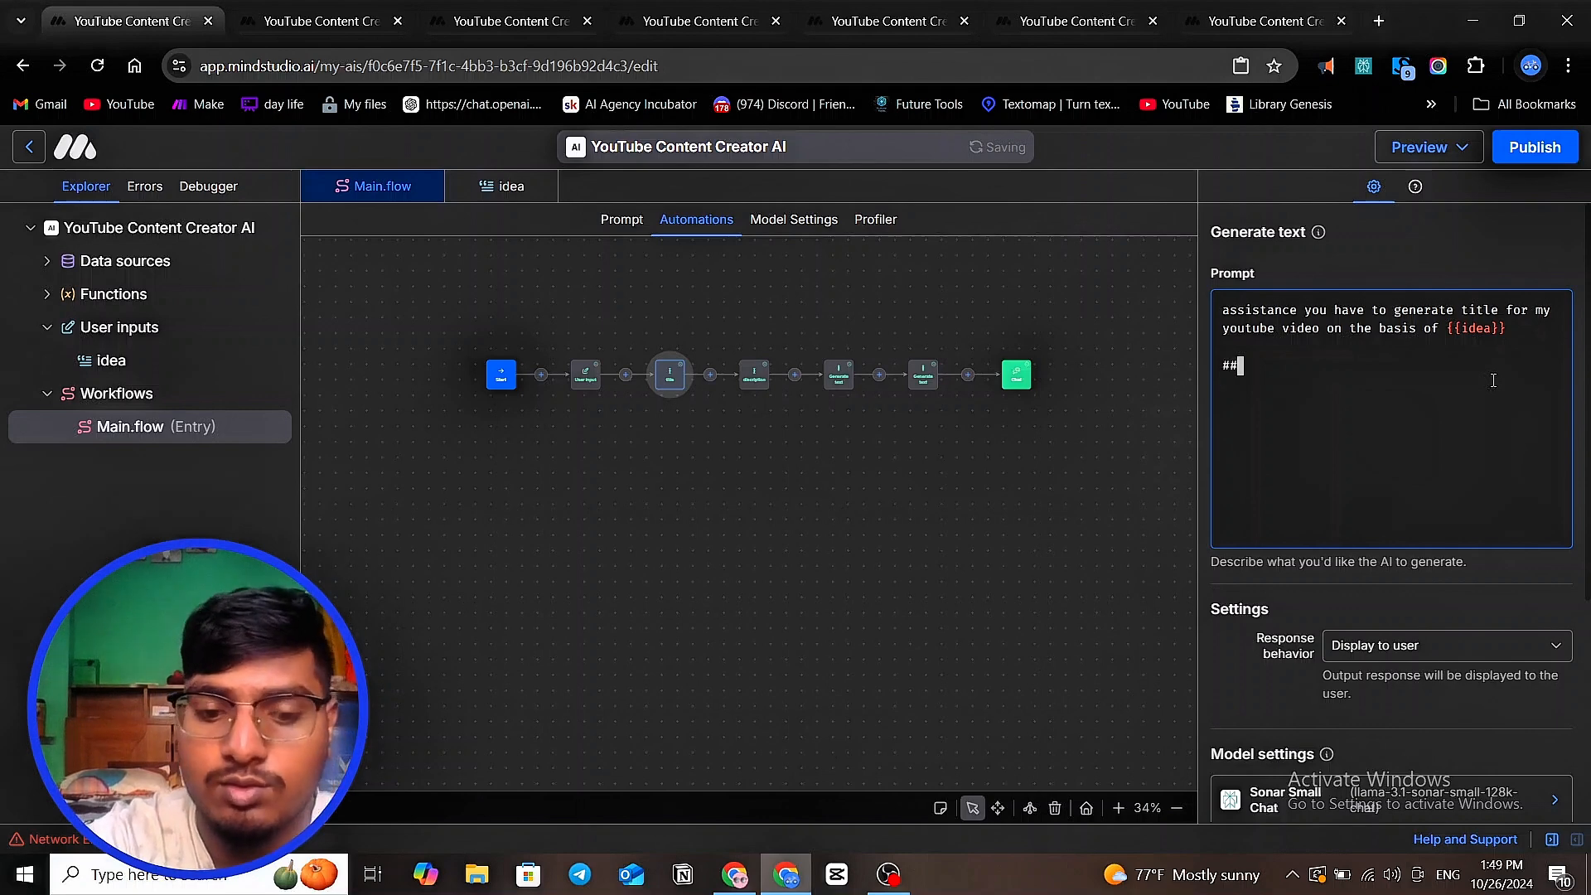
{"action": "type", "text": "instruct"}
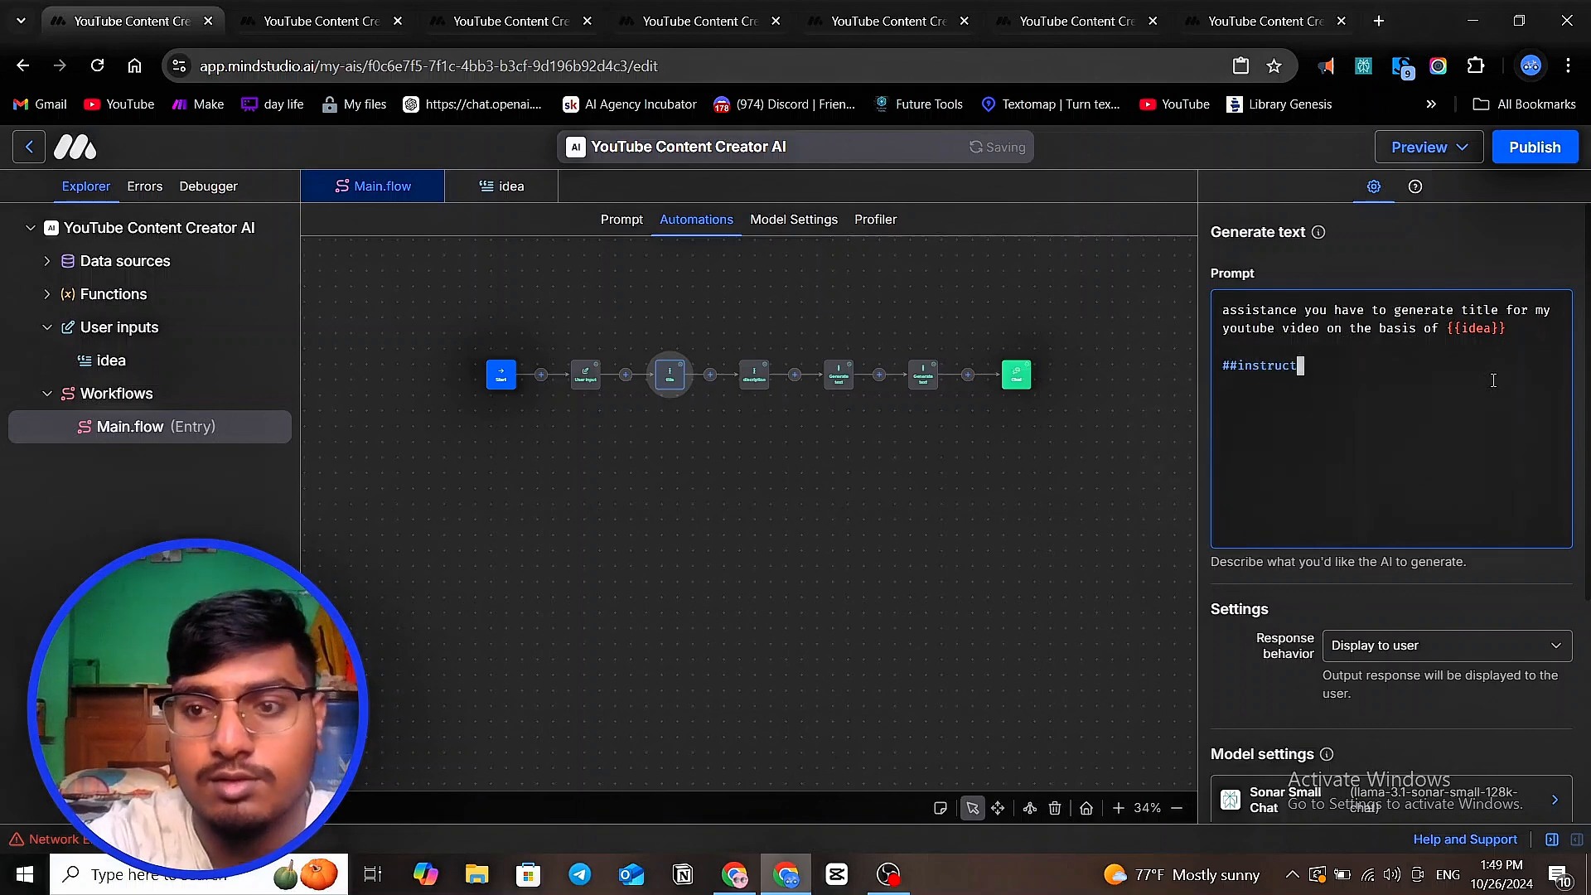
{"action": "key", "text": "Return"}
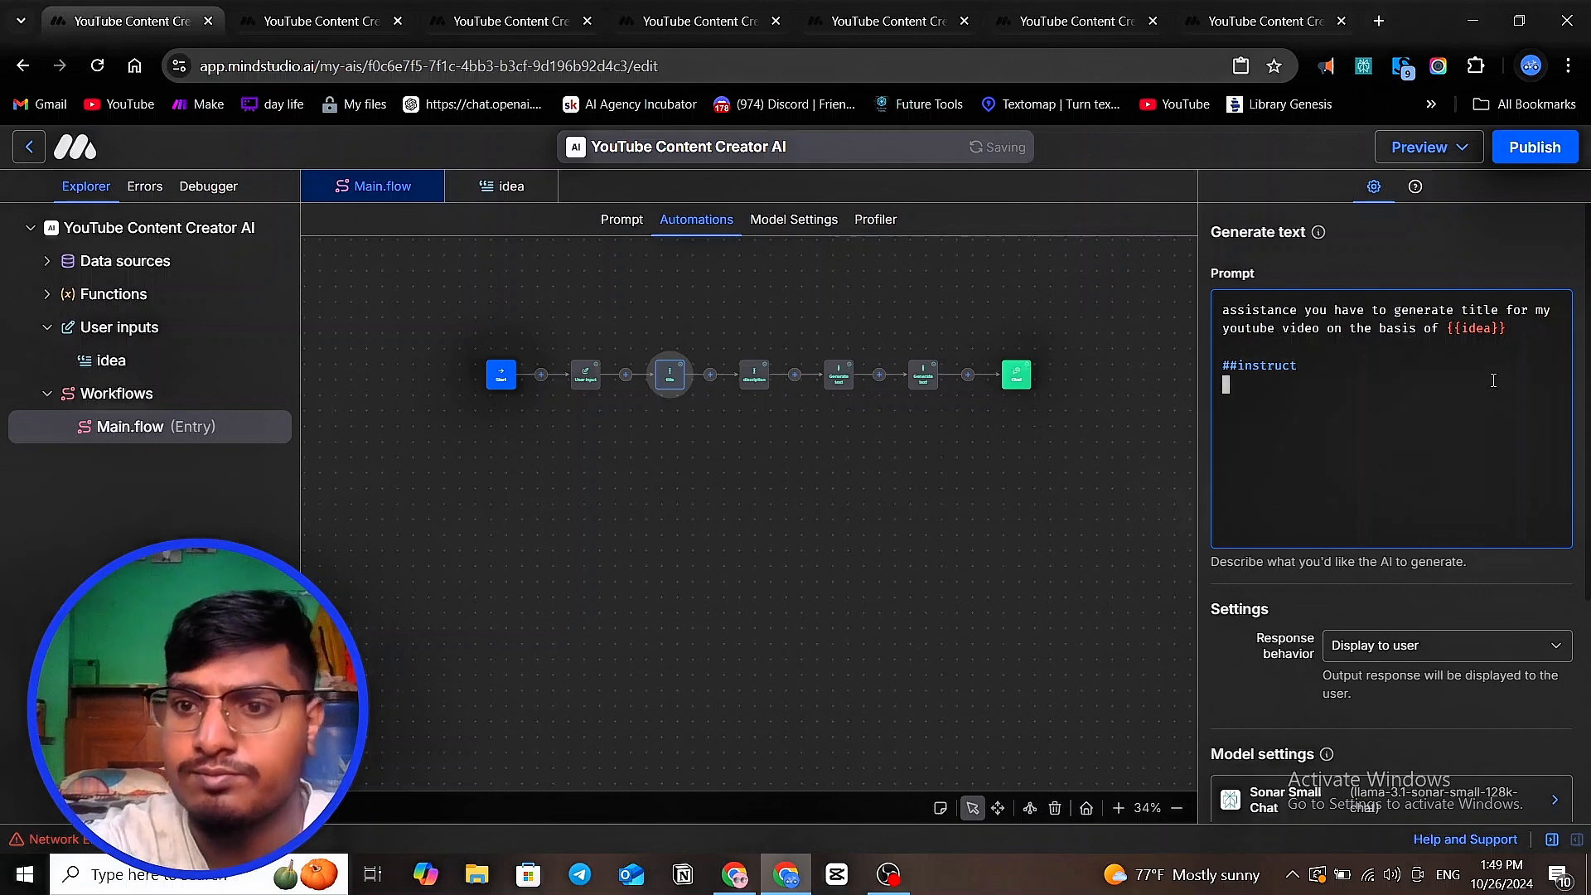
- Write the instruction "make more screative" under the "##instruct" heading of the title block's prompt
{"action": "type", "text": "more"}
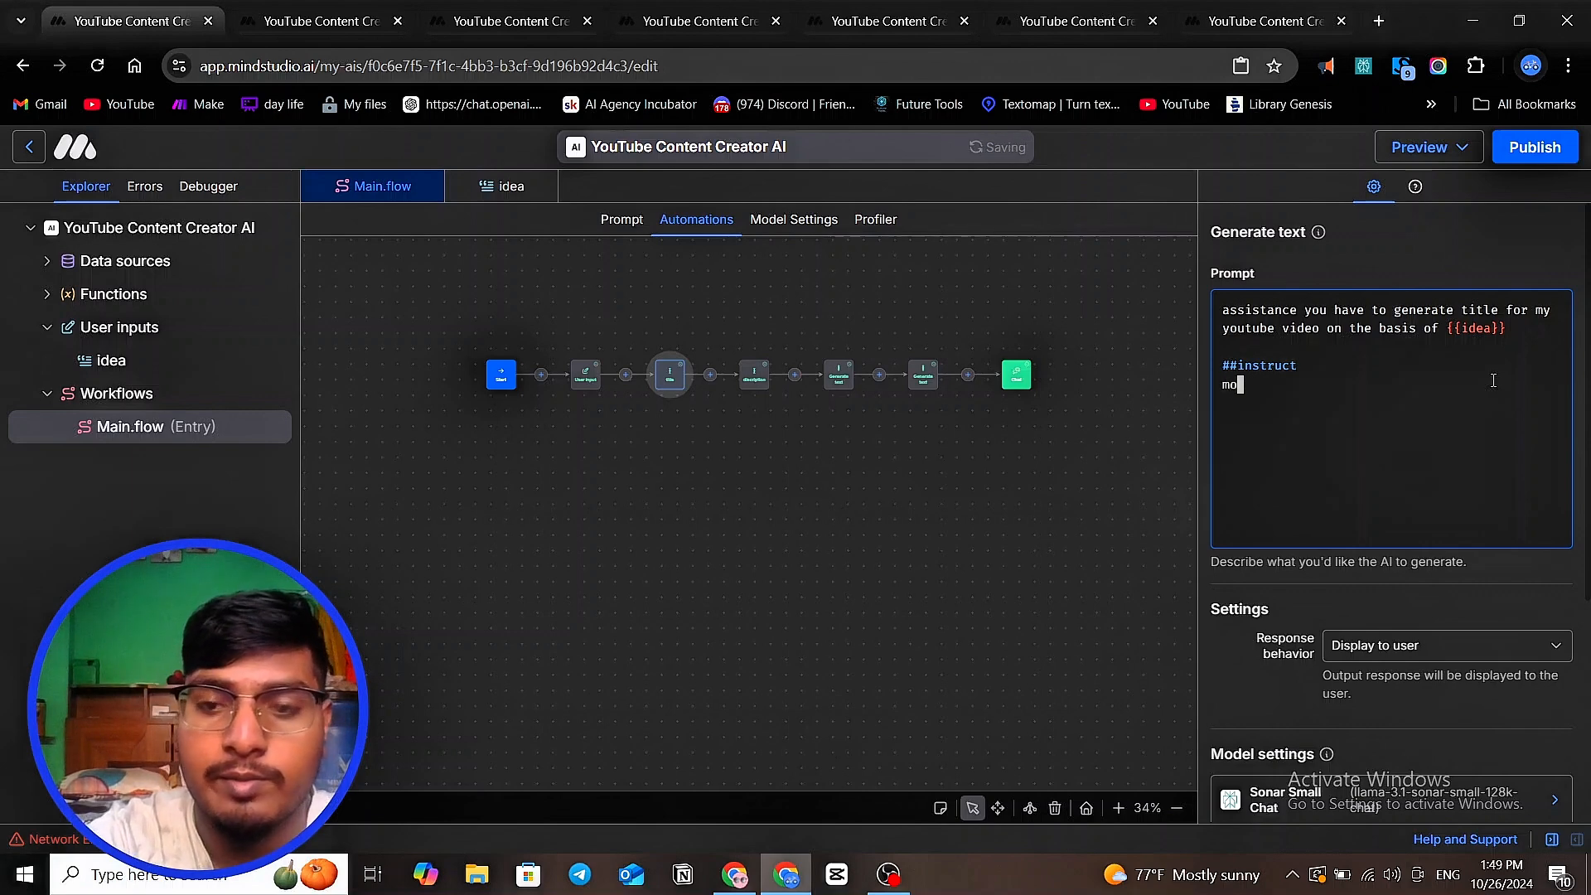
{"action": "key", "text": "BackSpace"}
{"action": "key", "text": "BackSpace"}
{"action": "key", "text": "BackSpace"}
{"action": "key", "text": "BackSpace"}
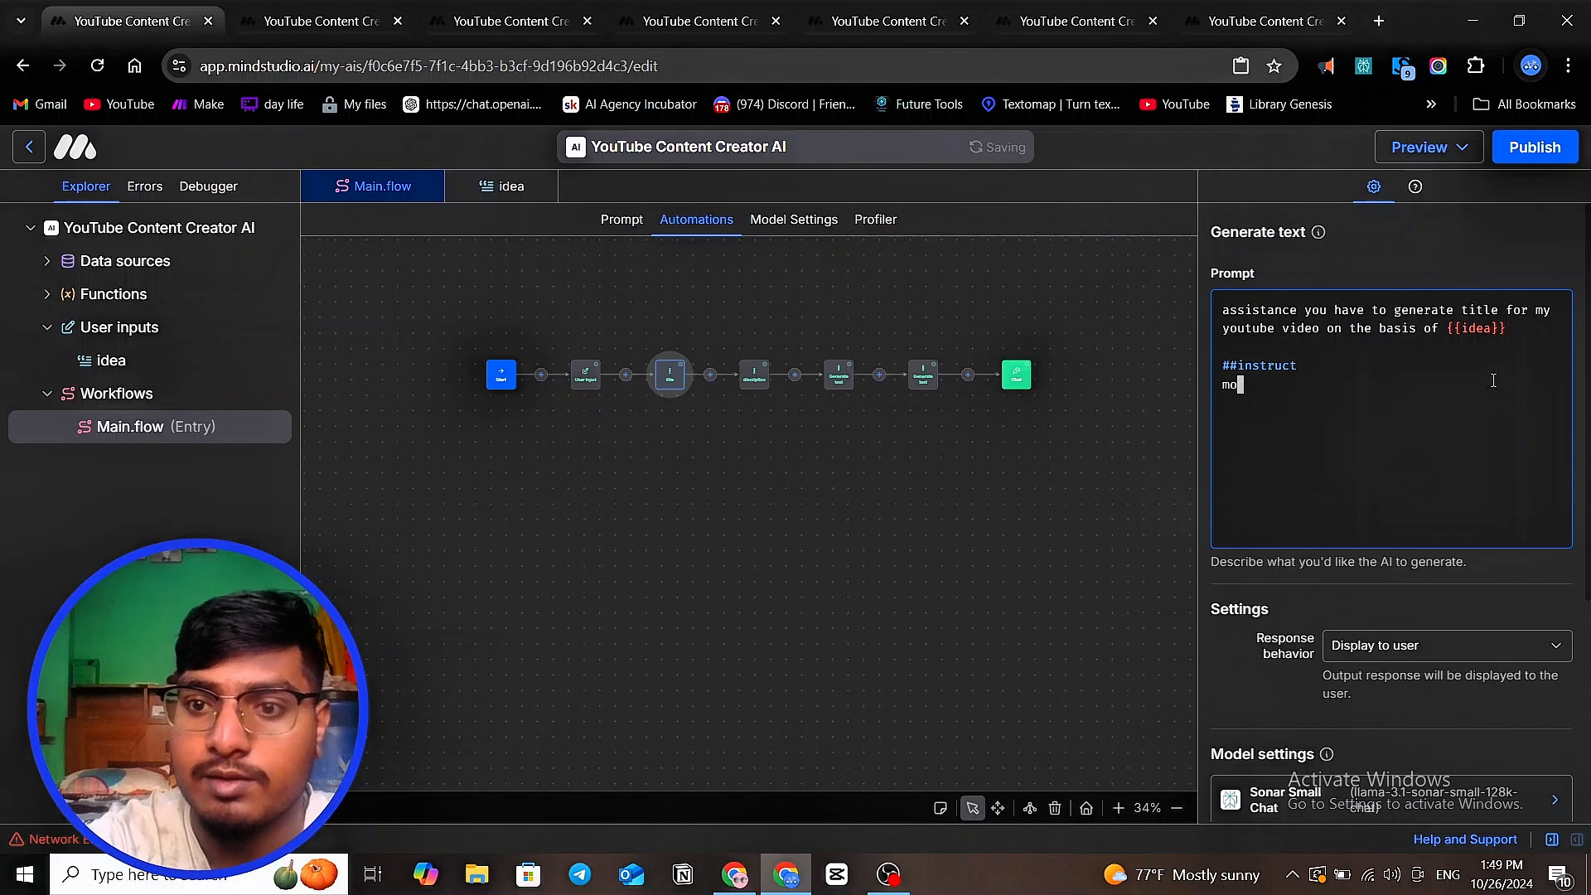
{"action": "type", "text": "ake "}
{"action": "type", "text": "more"}
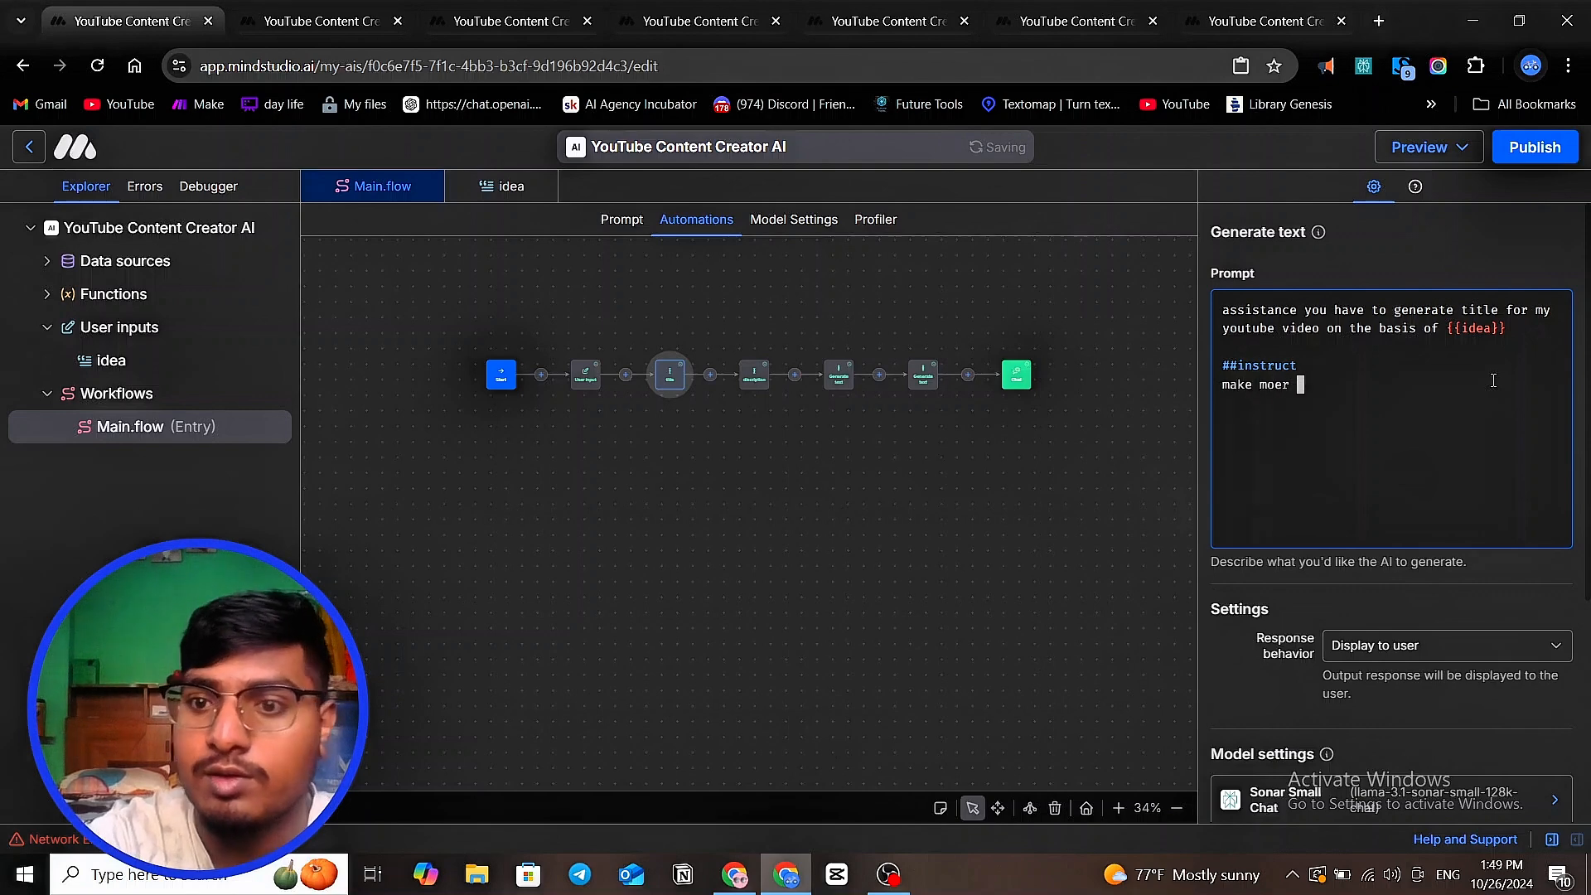
{"action": "key", "text": "BackSpace"}
{"action": "key", "text": "BackSpace"}
{"action": "key", "text": "BackSpace"}
{"action": "key", "text": "BackSpace"}
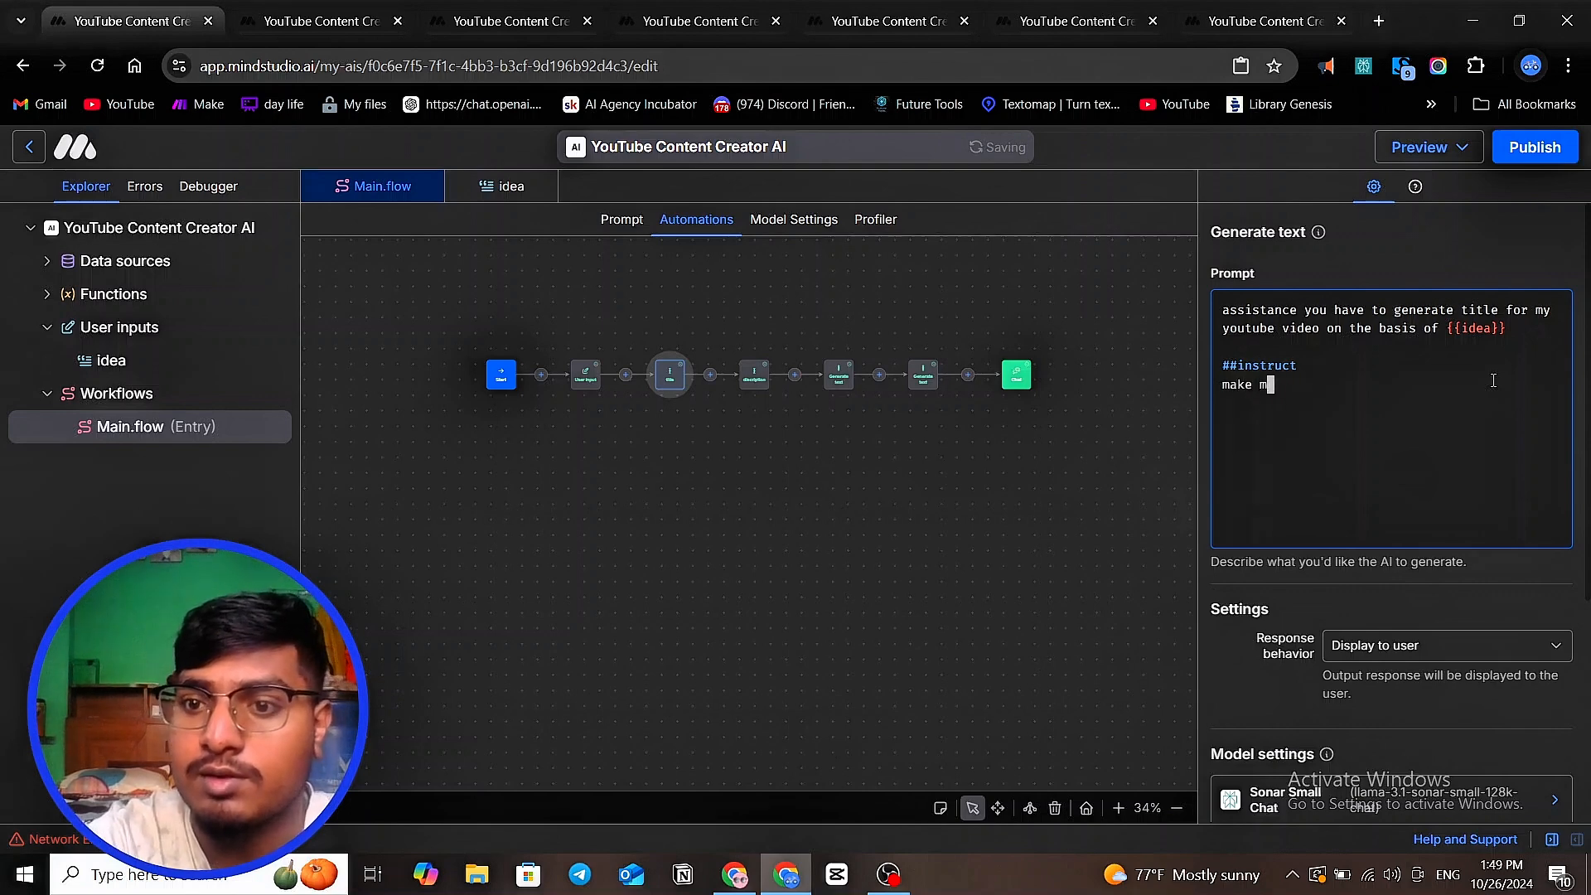
{"action": "type", "text": "ore st"}
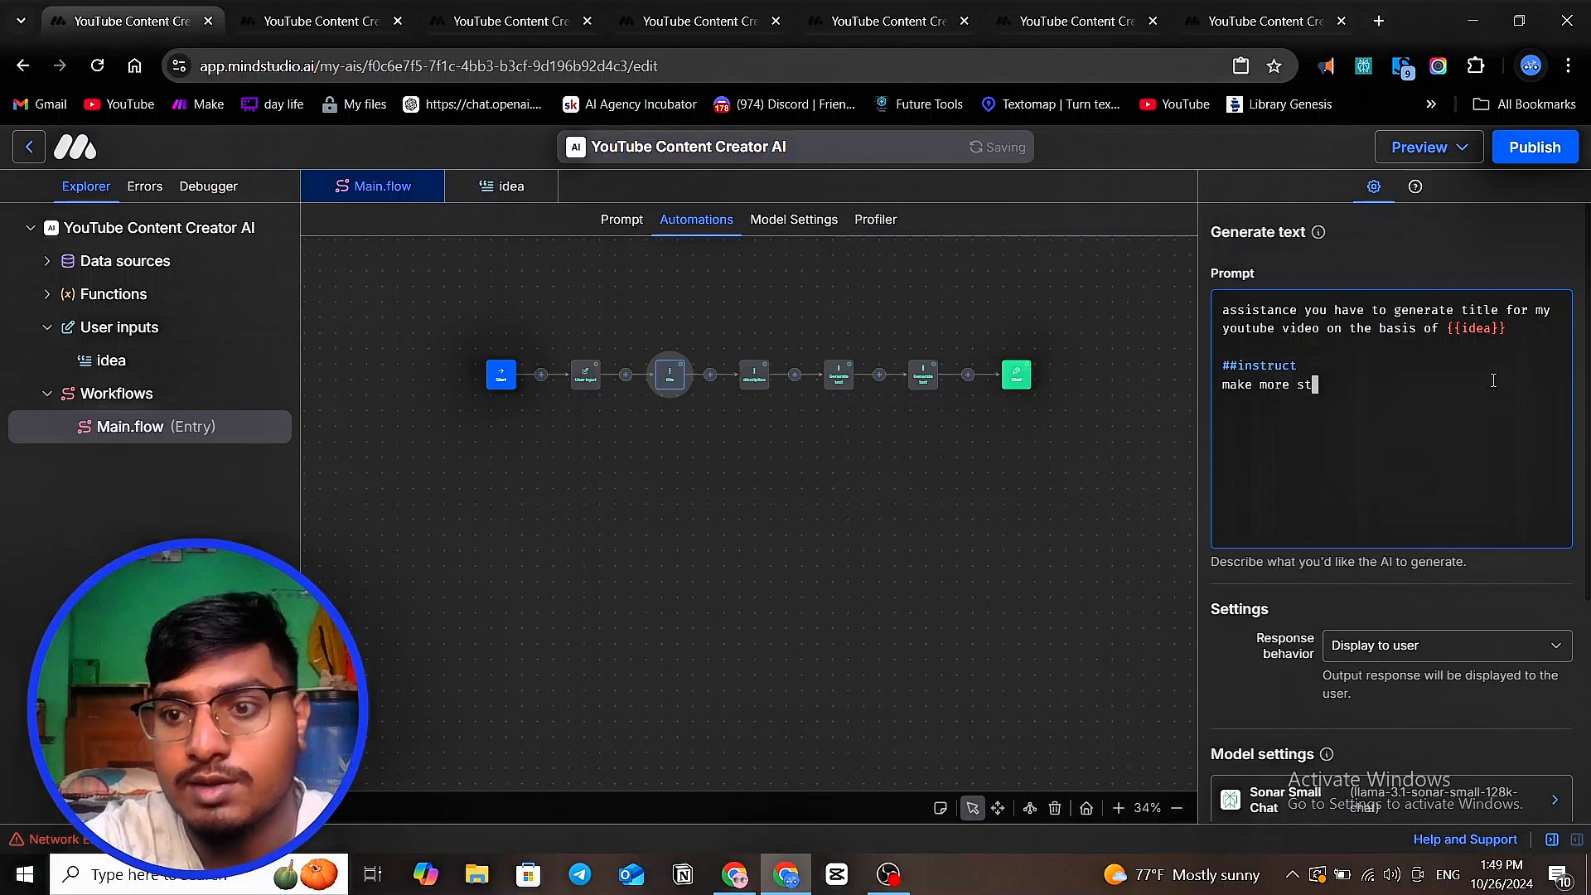
{"action": "key", "text": "BackSpace"}
{"action": "type", "text": "creat"}
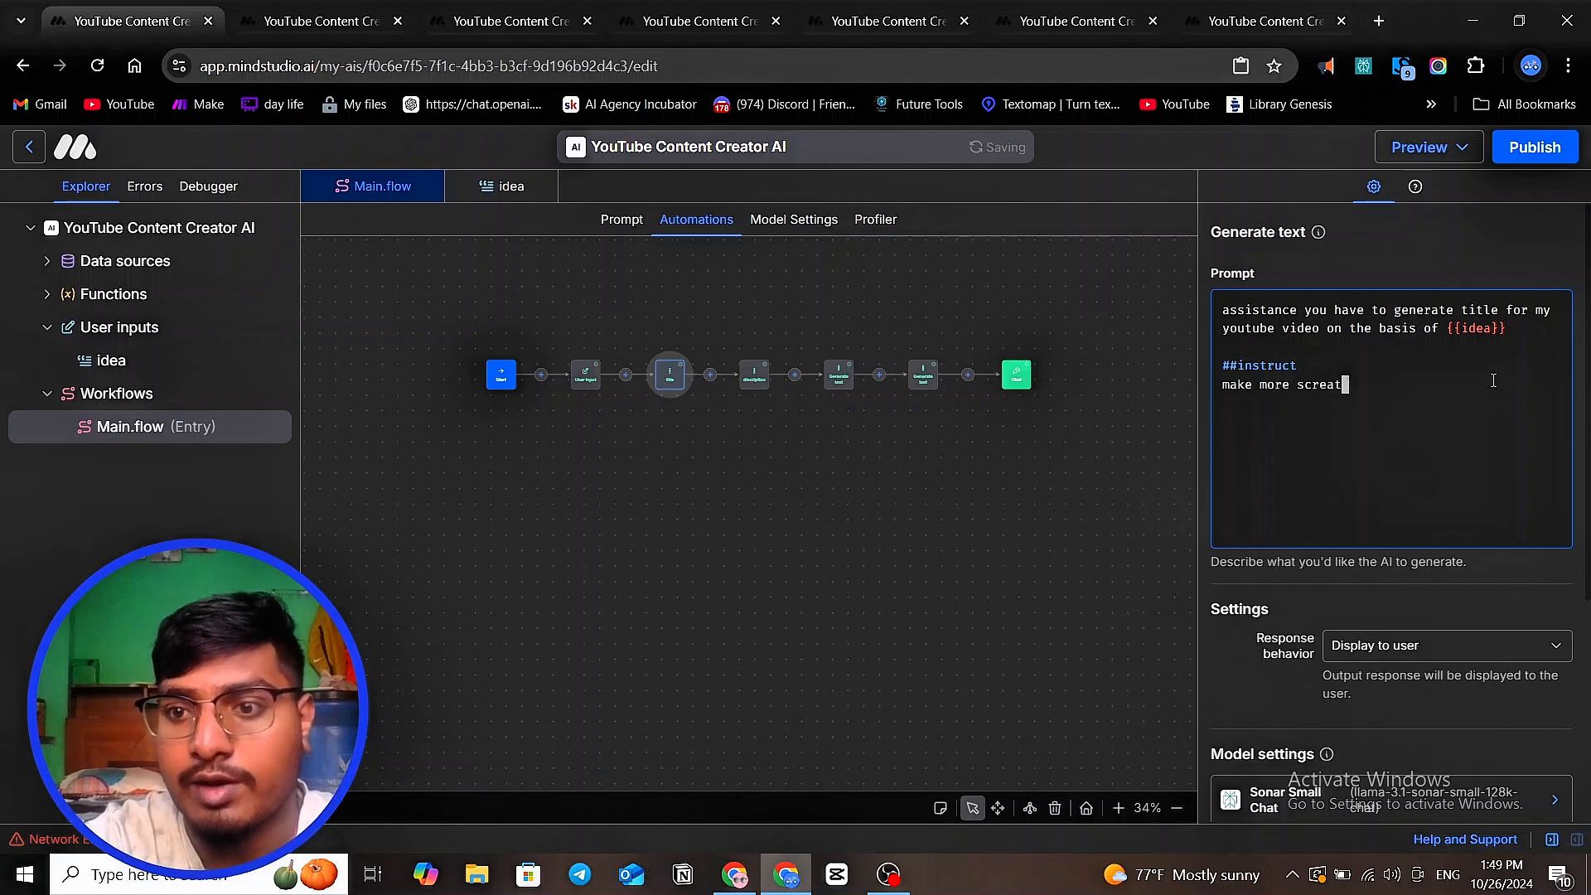
{"action": "type", "text": "ive"}
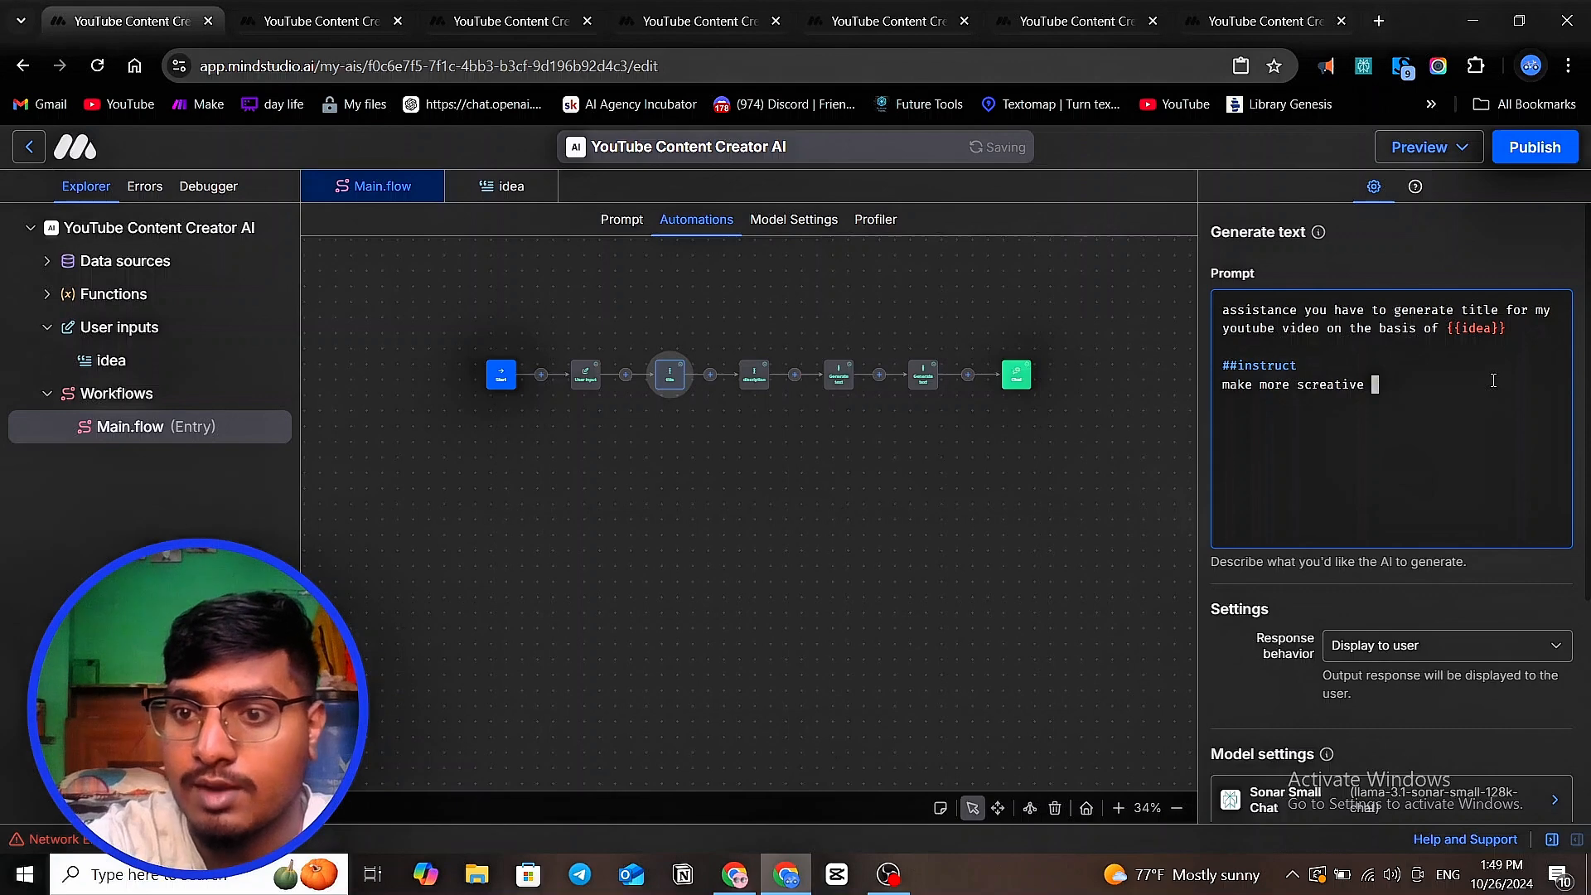
- Open the draft preview of the YouTube Content Creator AI and start a new thread
{"action": "left_click", "coordinate": [1420, 148]}
{"action": "left_click", "coordinate": [1426, 184]}
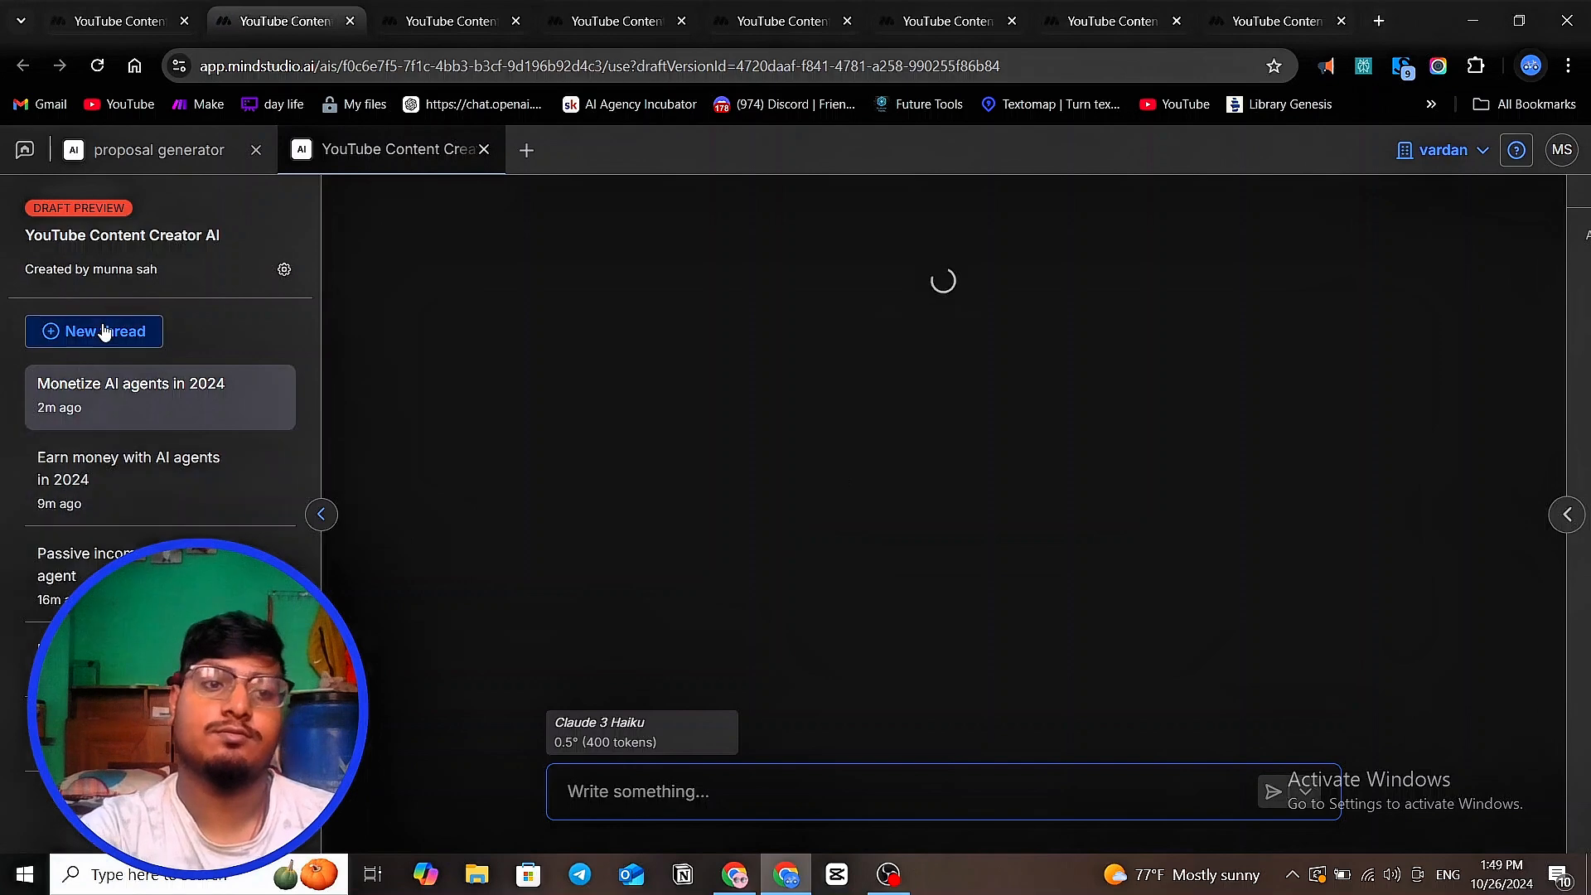
{"action": "left_click", "coordinate": [103, 331]}
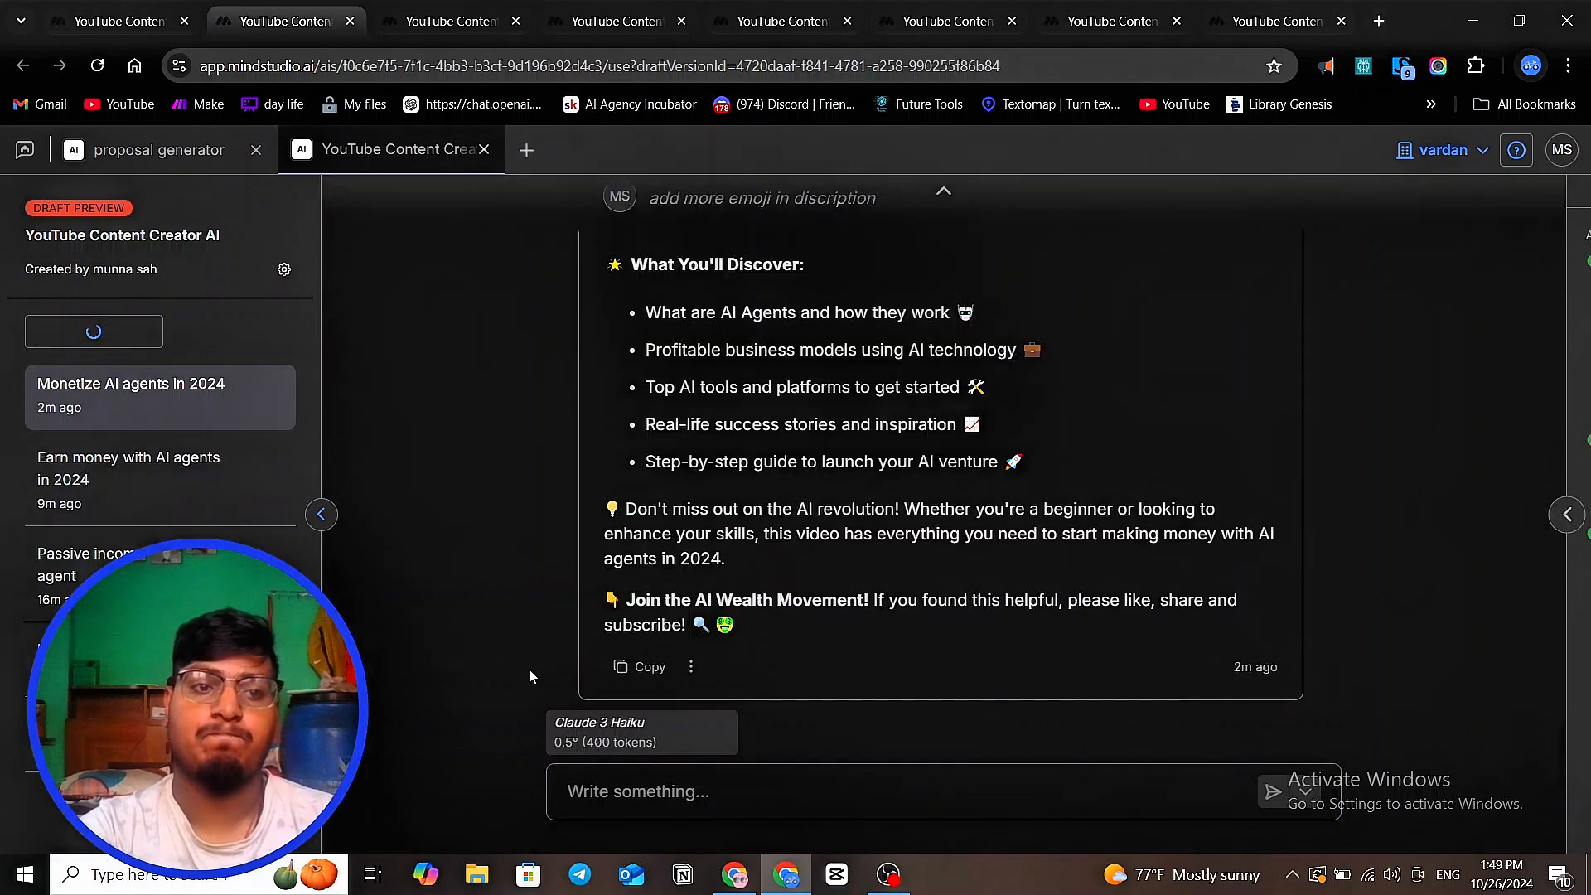
- Submit "how make money with ai agent in 2024" as the answer to what the video is about
{"action": "left_click", "coordinate": [718, 434]}
{"action": "type", "text": "ho"}
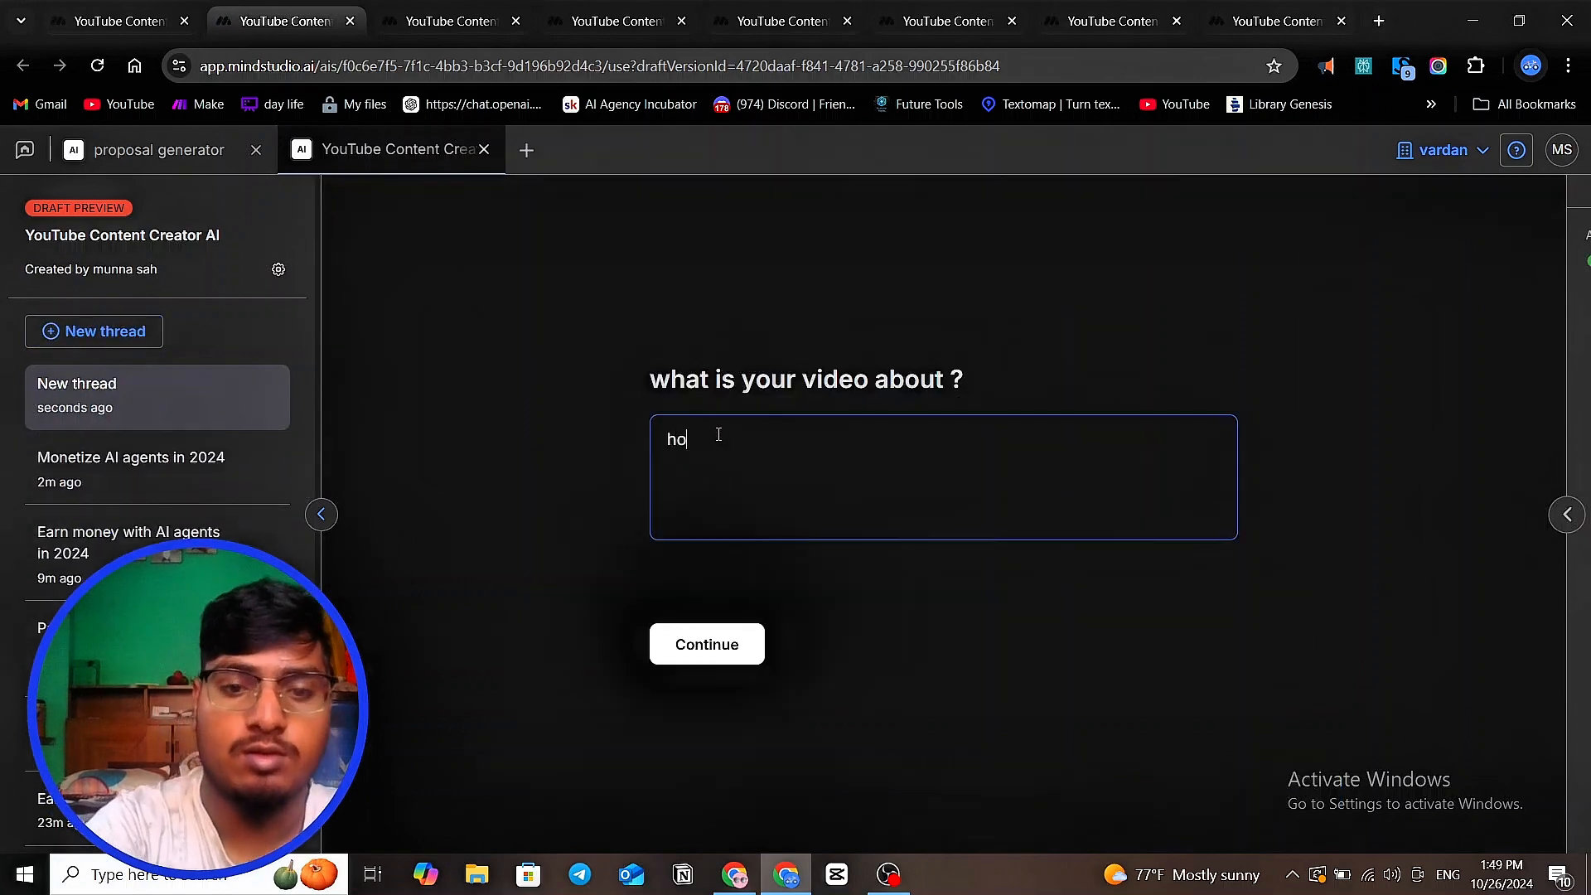
{"action": "type", "text": "w make mo"}
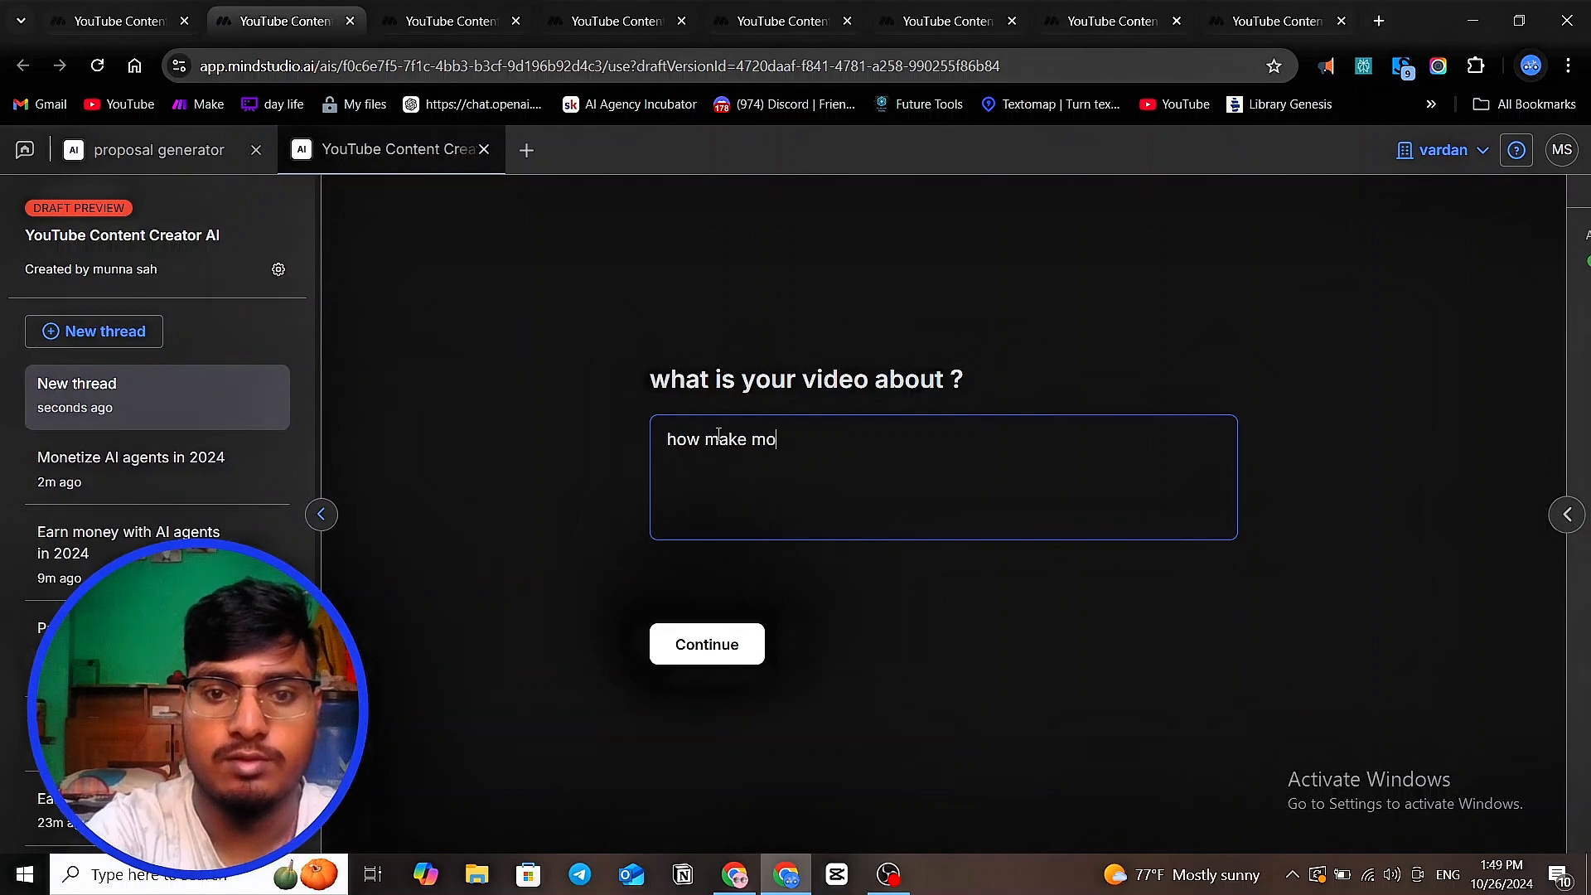
{"action": "type", "text": "ney in"}
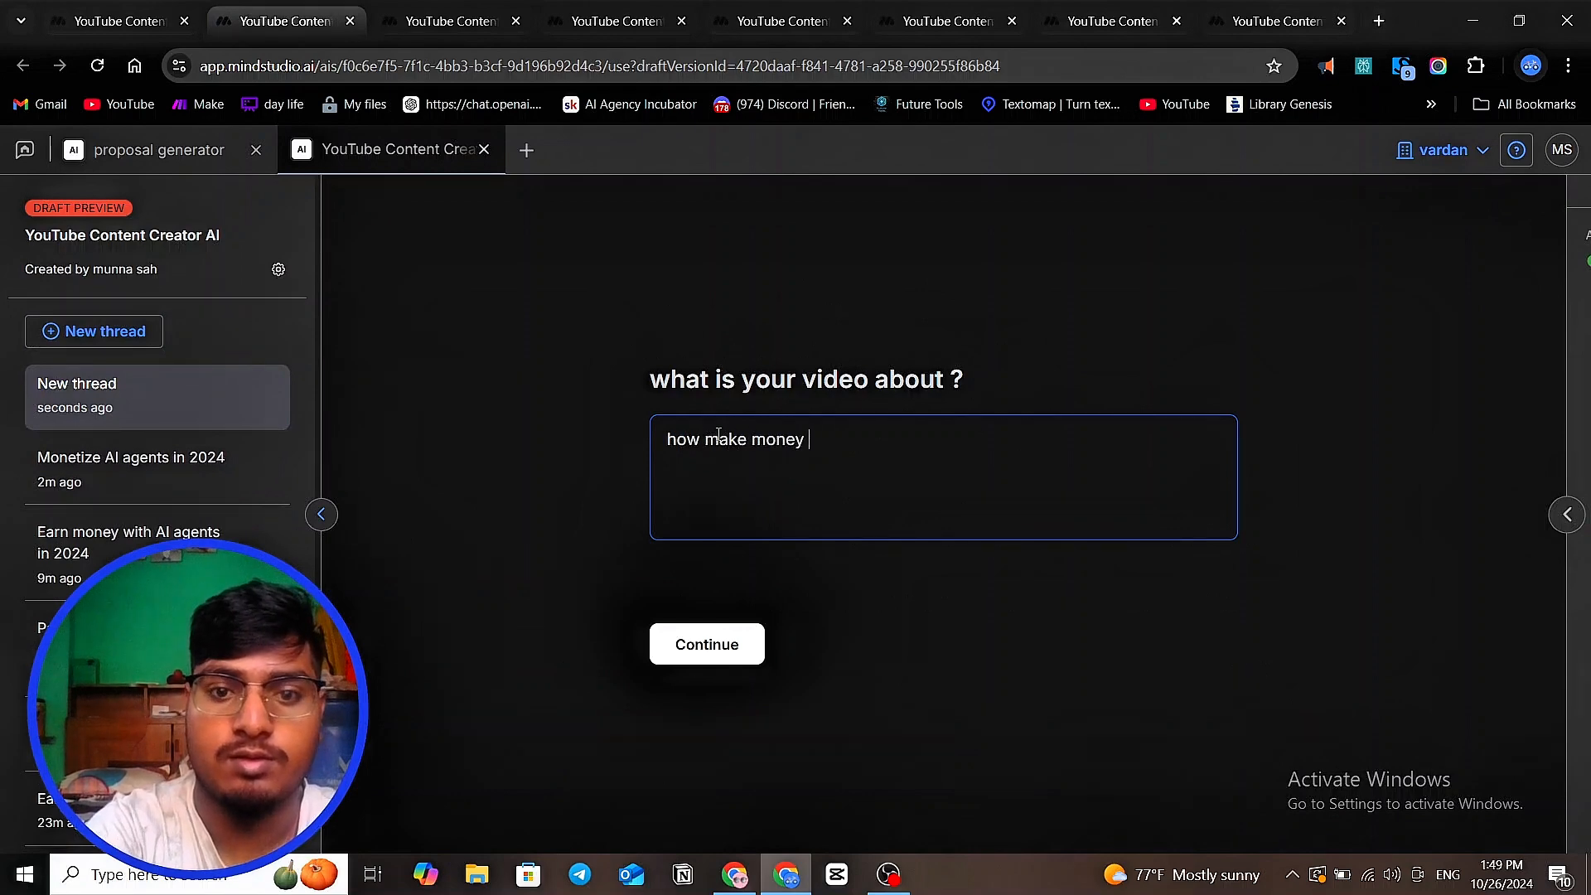
{"action": "key", "text": "BackSpace"}
{"action": "key", "text": "BackSpace"}
{"action": "key", "text": "BackSpace"}
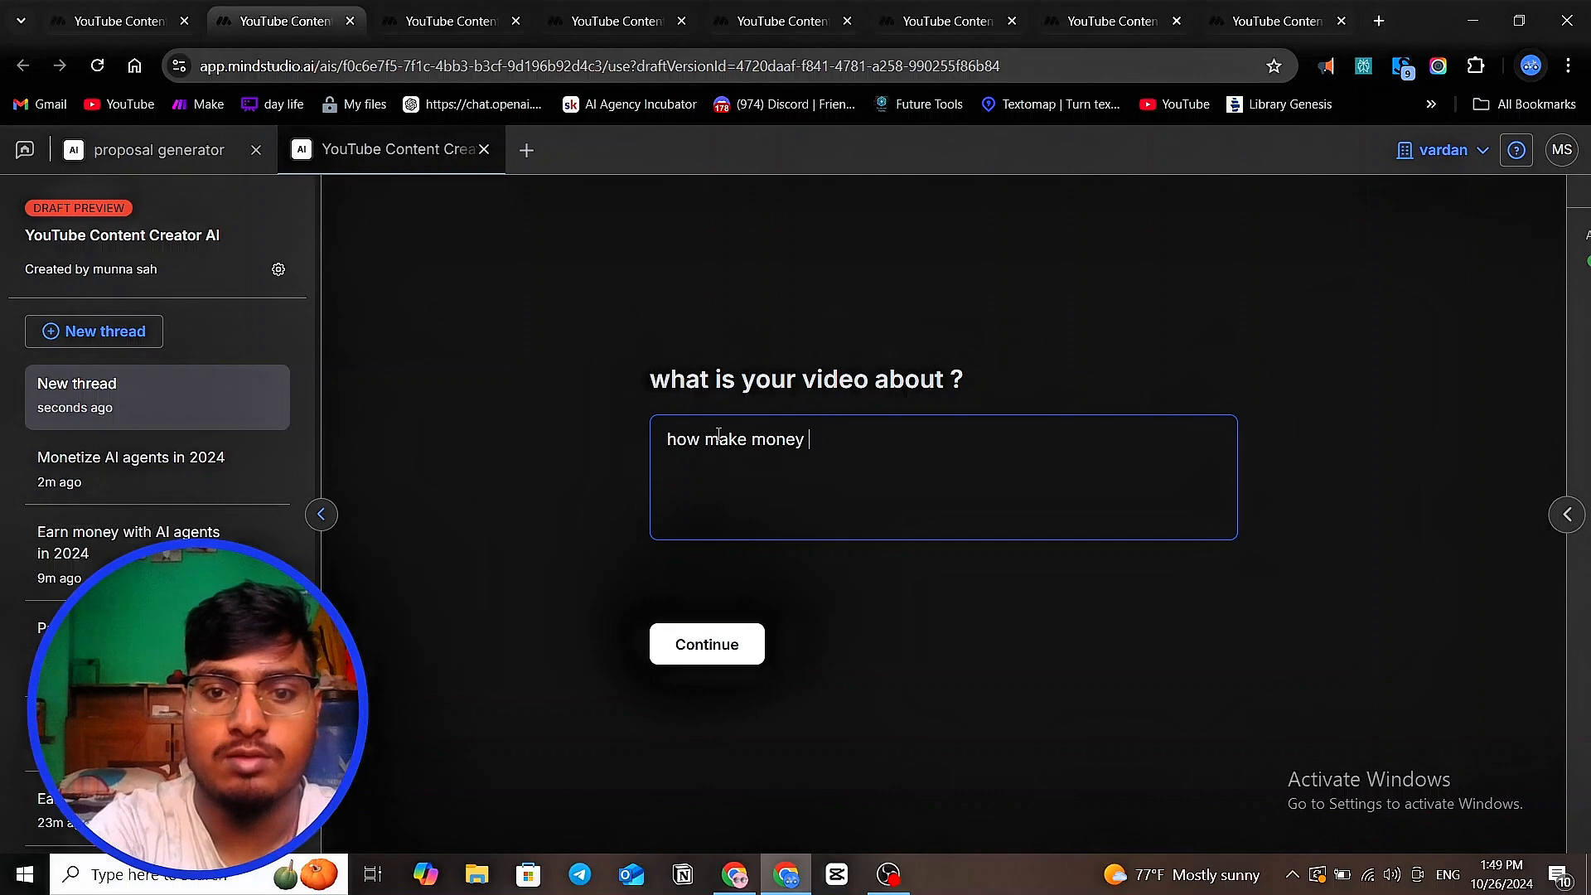
{"action": "type", "text": "with ai age"}
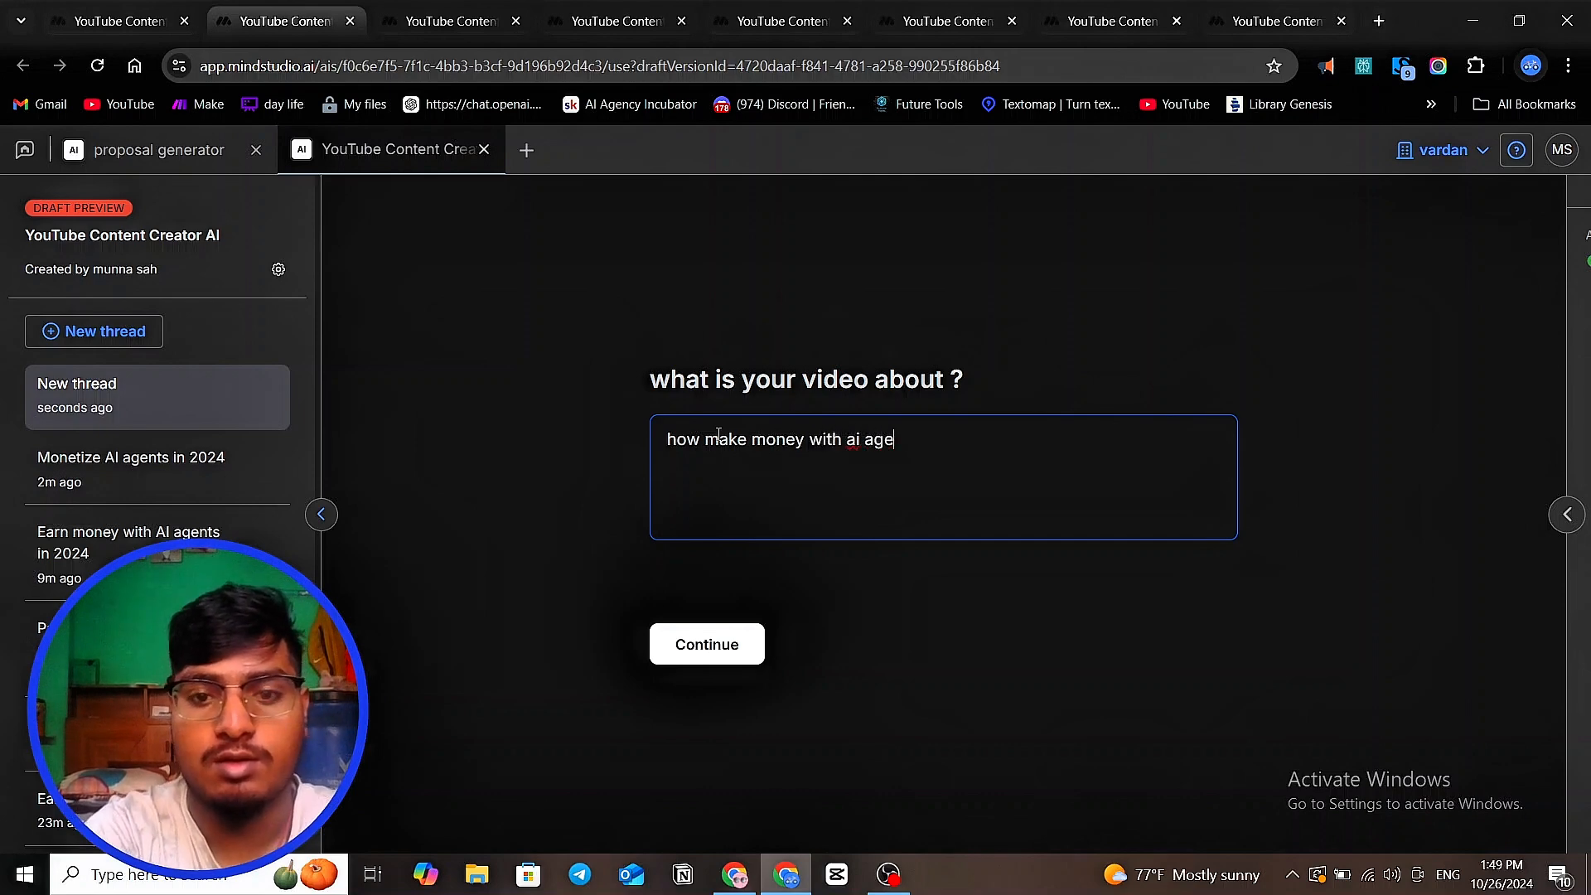
{"action": "type", "text": "nt i"}
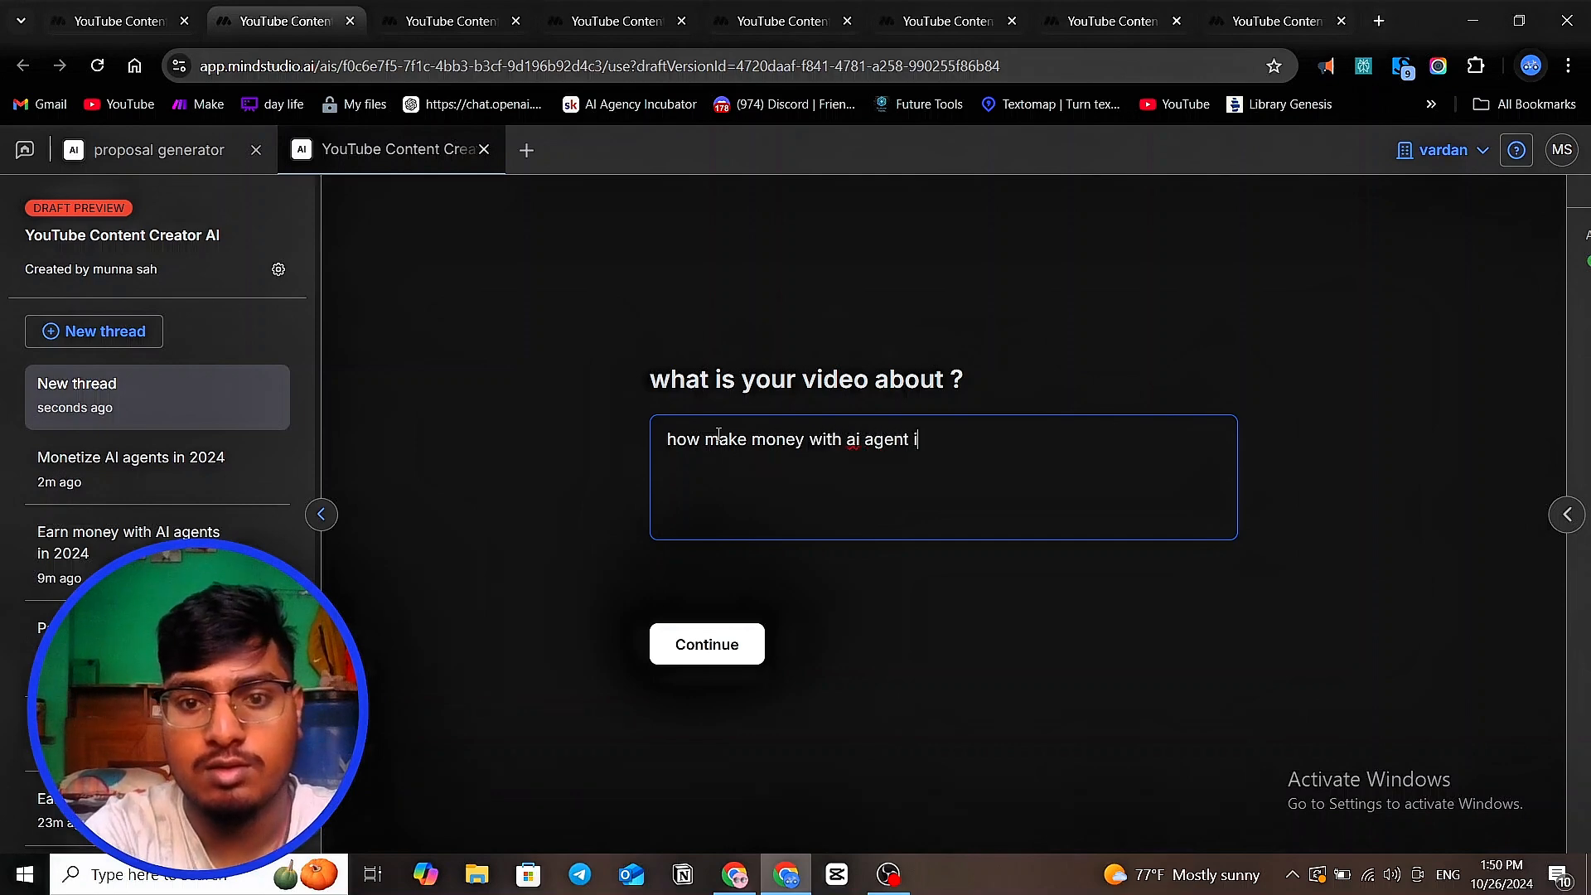
{"action": "type", "text": "n 2024"}
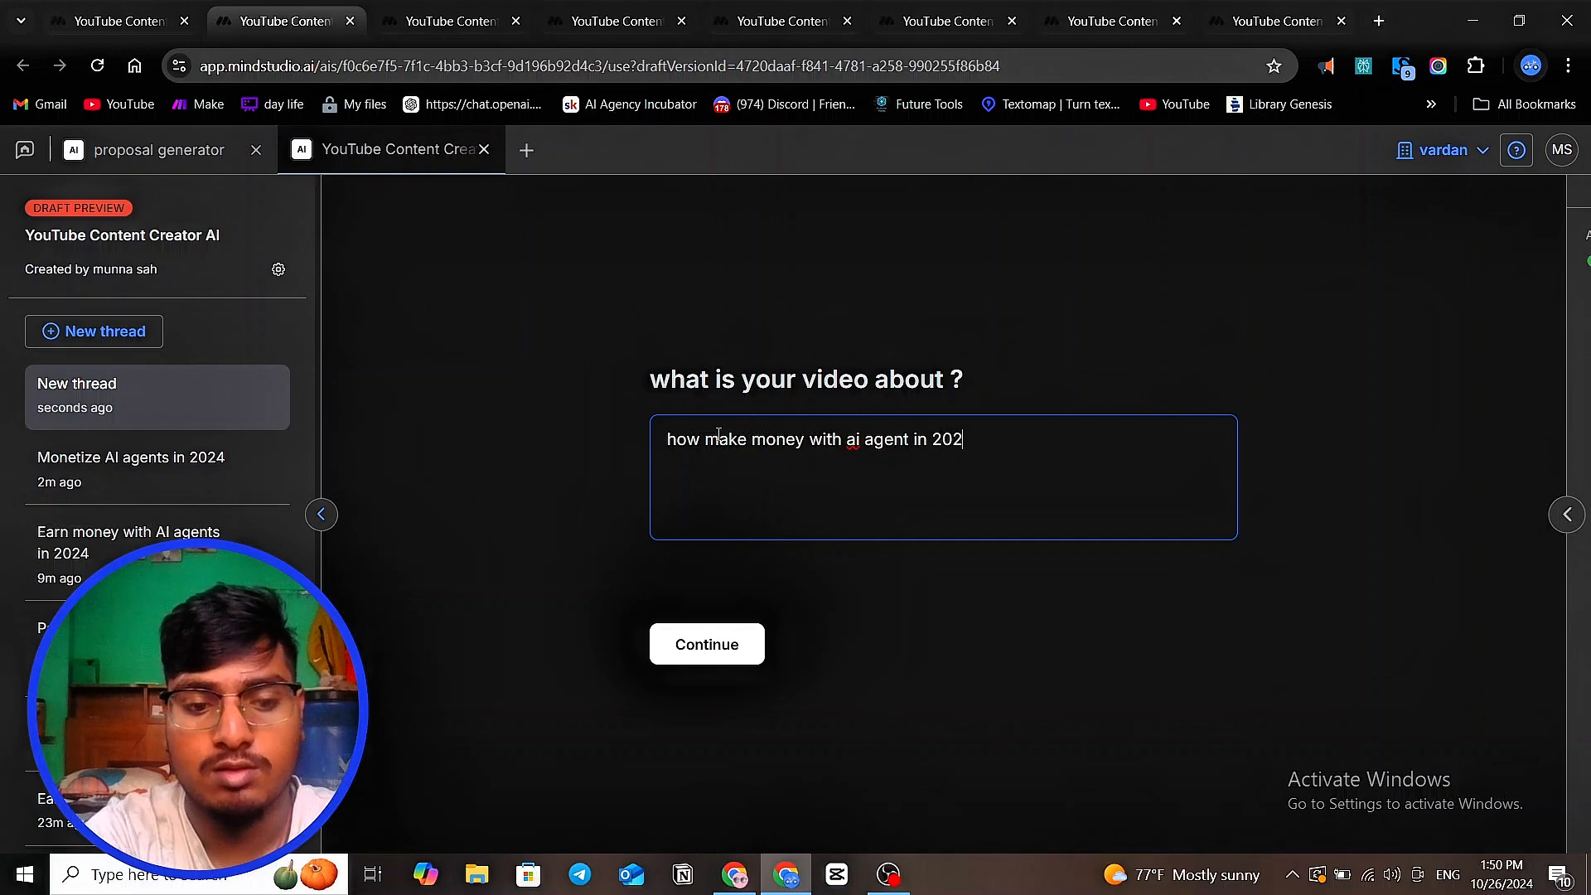
{"action": "left_click", "coordinate": [693, 648]}
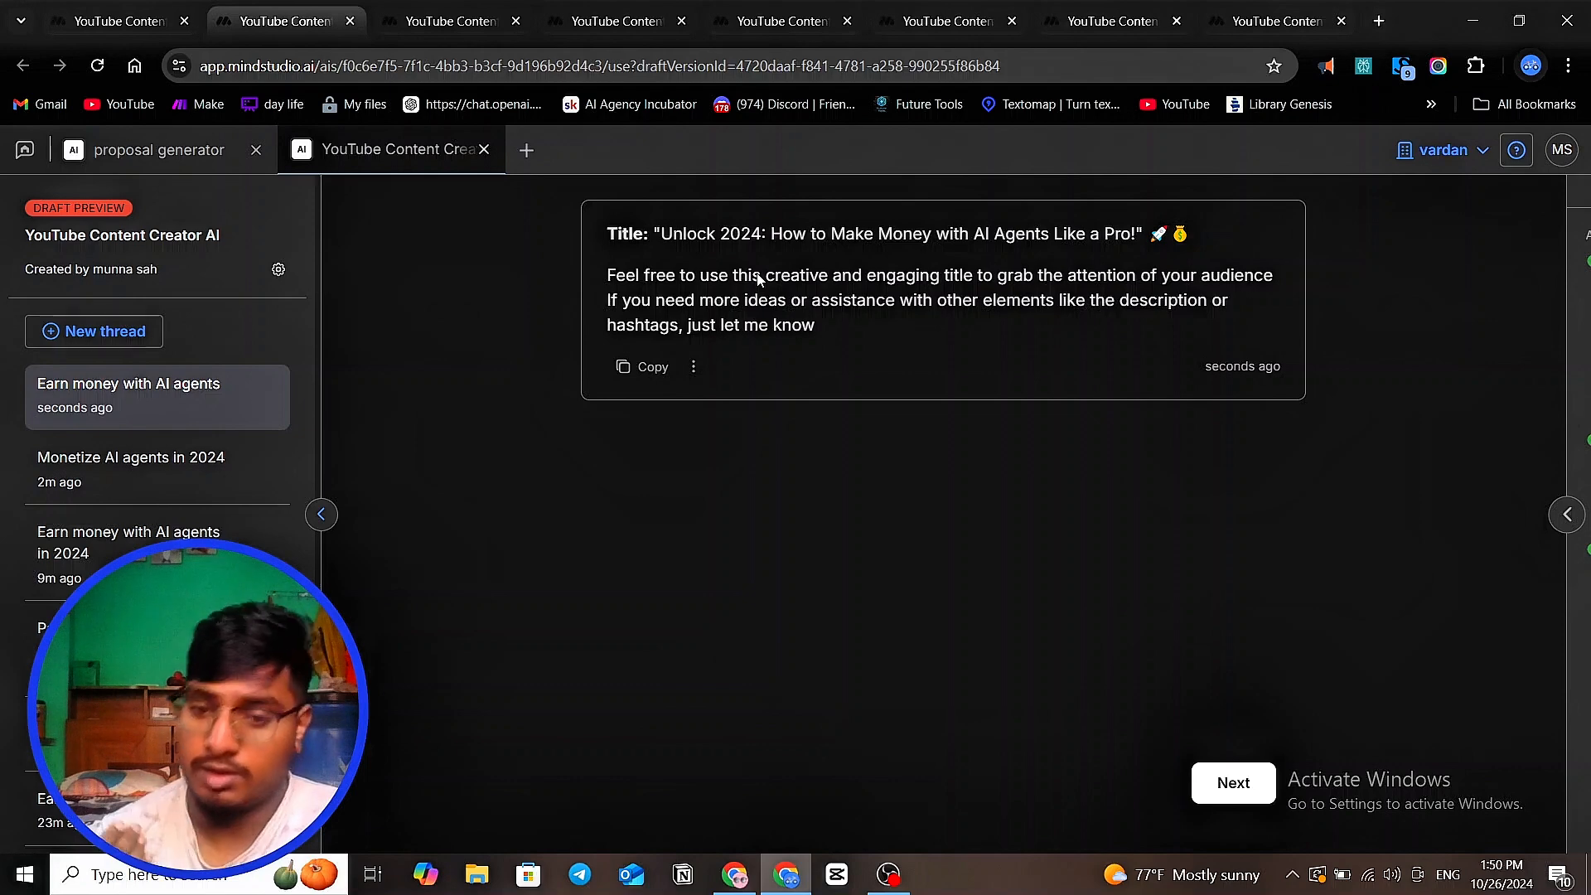
- Continue past the generated title, review the description for the community call to action, and proceed to the hashtags
{"action": "left_click", "coordinate": [1237, 785]}
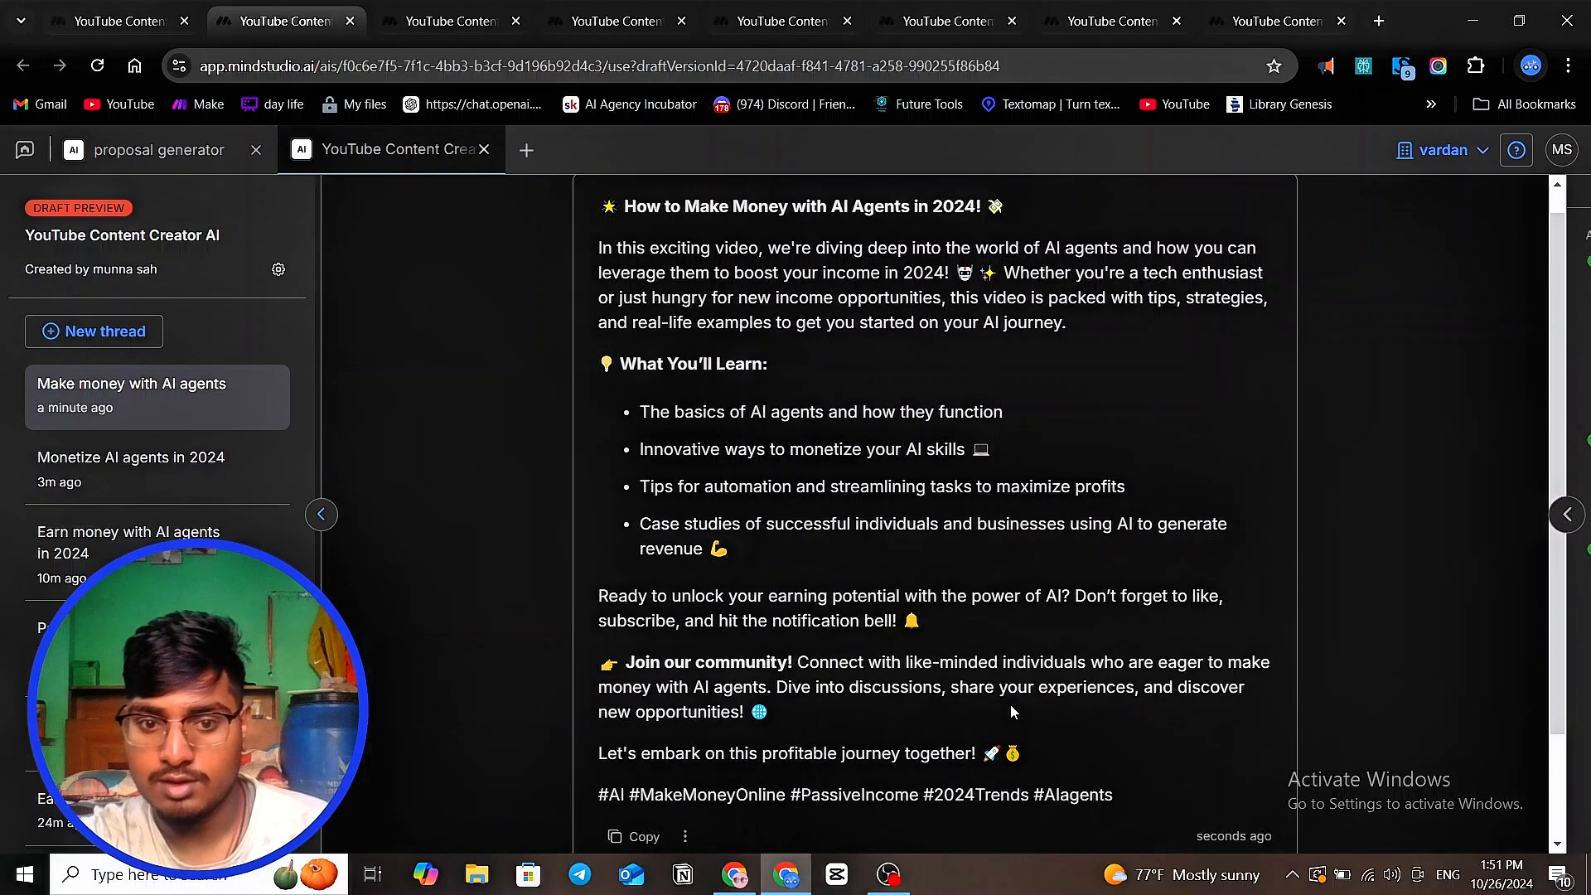
{"action": "scroll", "coordinate": [806, 660], "scroll_direction": "down", "scroll_amount": 1}
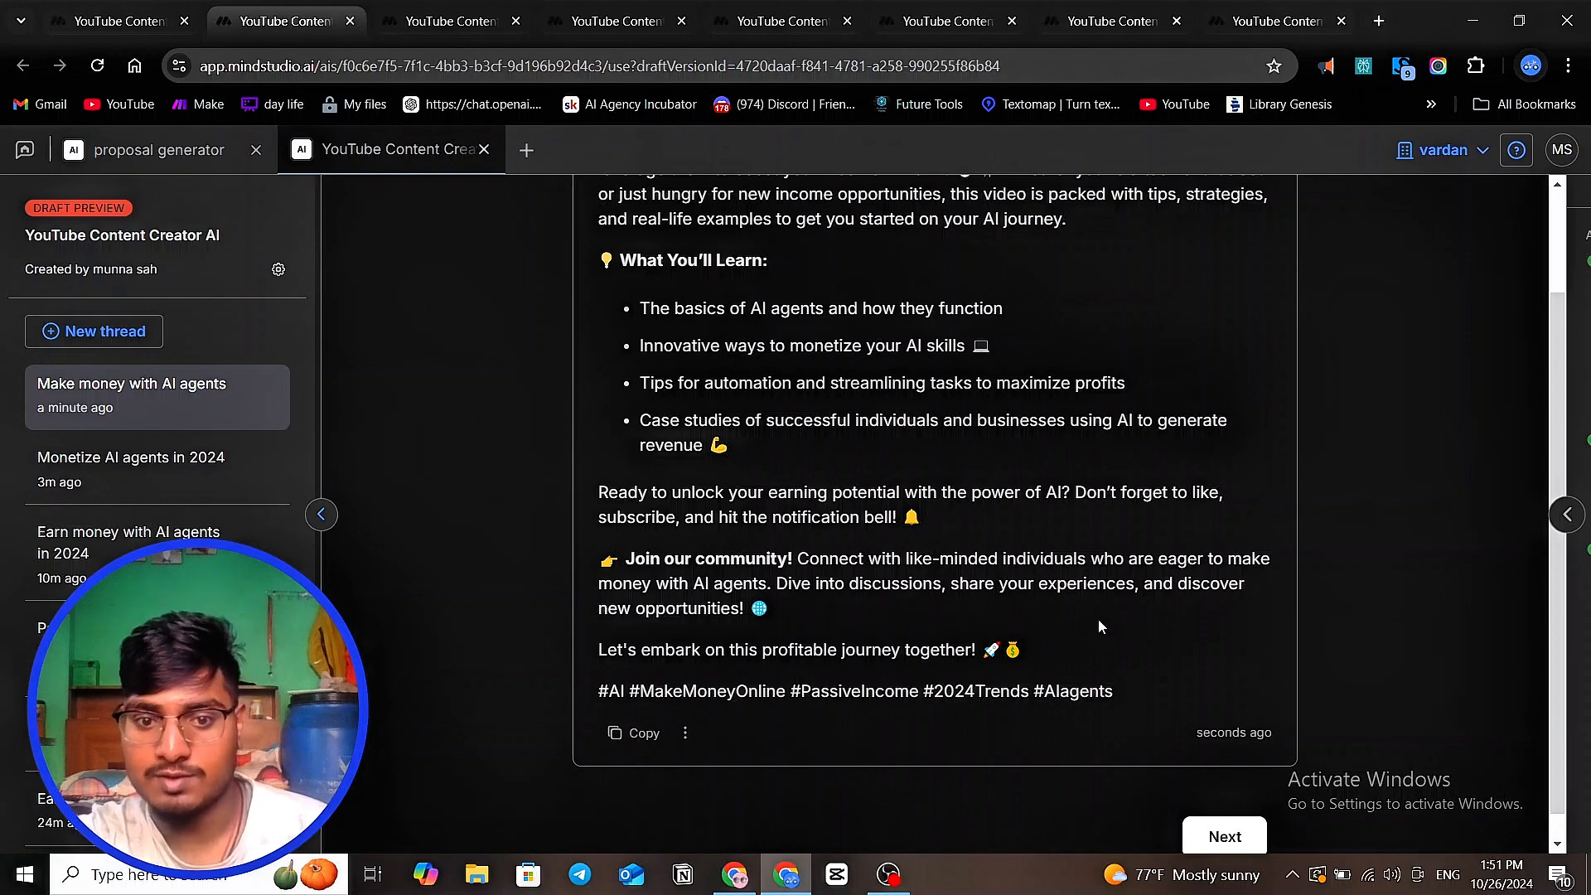
{"action": "scroll", "coordinate": [1099, 620], "scroll_direction": "down", "scroll_amount": 1}
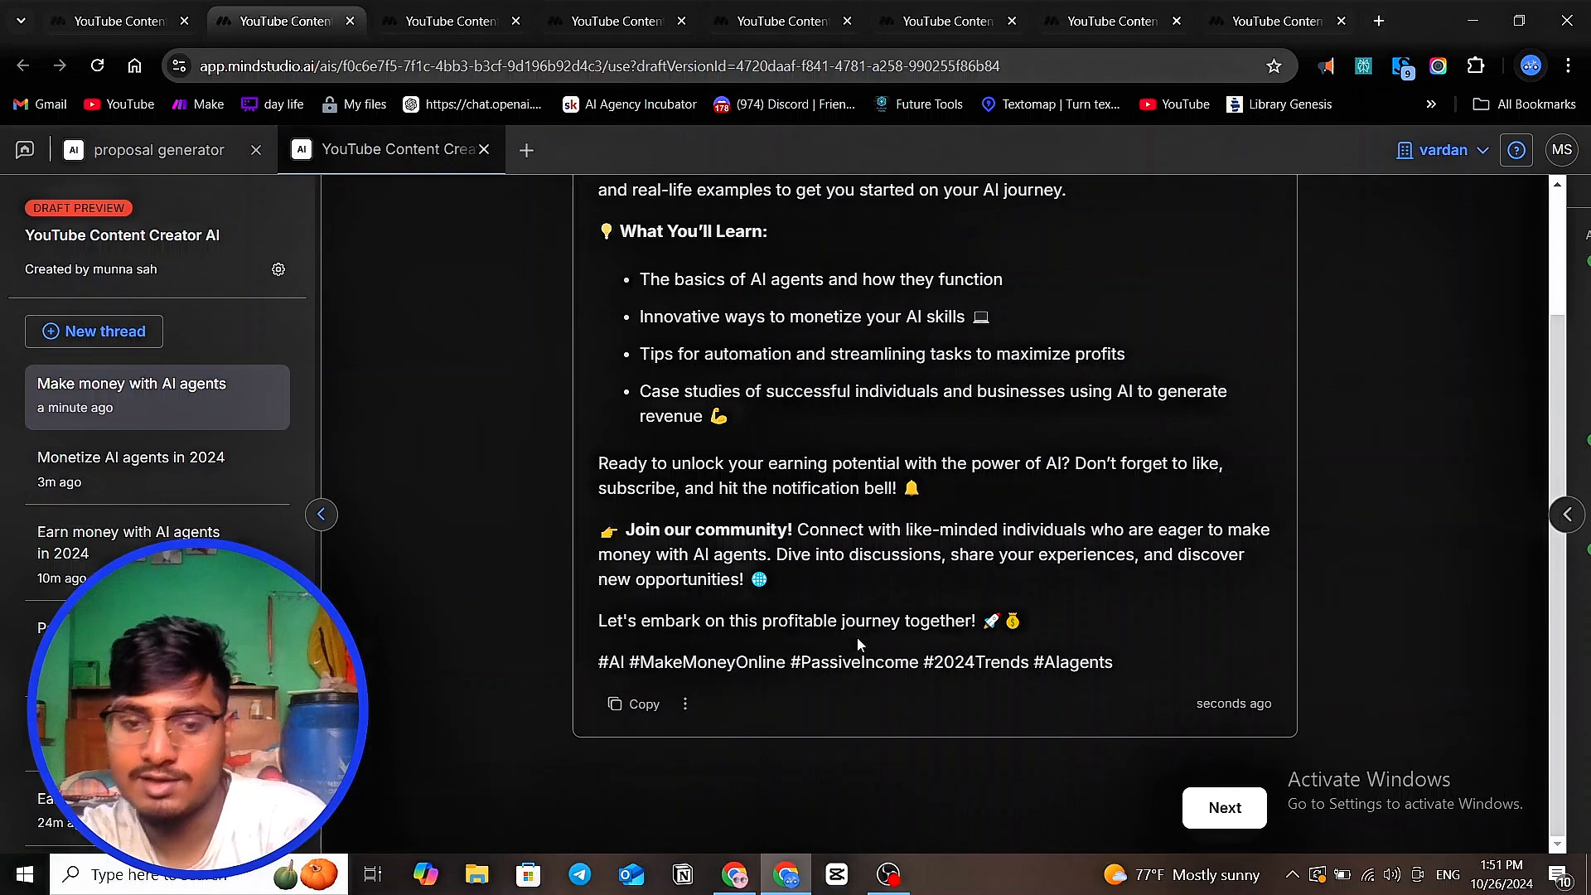
{"action": "left_click", "coordinate": [1214, 807]}
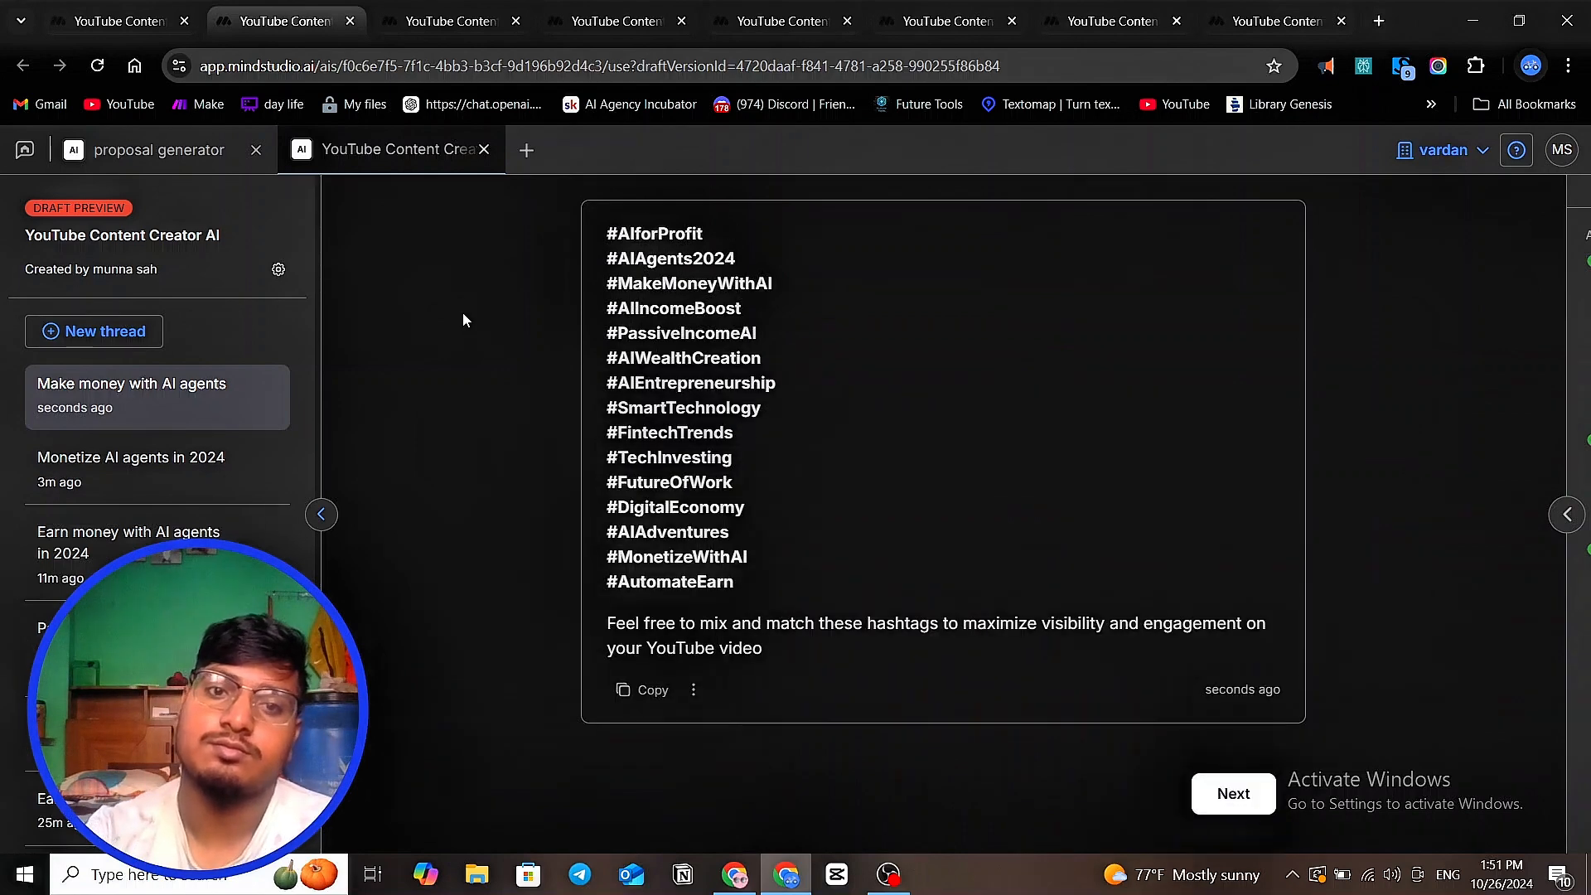
- Continue through the hashtags and the thumbnail idea to finish the run, and review the complete thread from its beginning
{"action": "left_click_drag", "start_coordinate": [628, 232], "coordinate": [741, 584]}
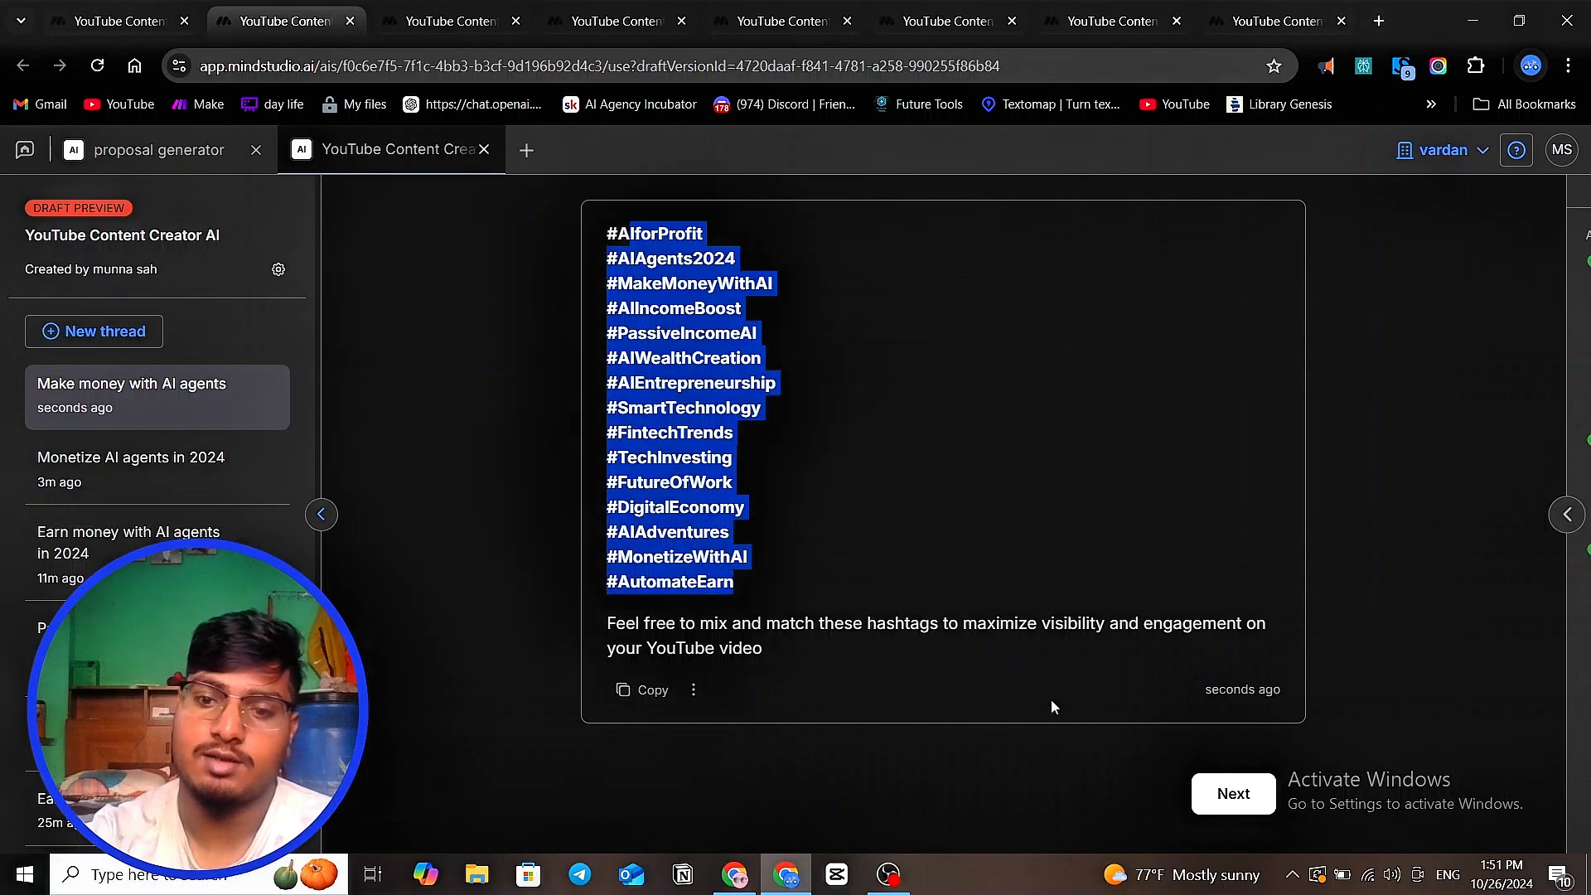
{"action": "left_click", "coordinate": [1197, 793]}
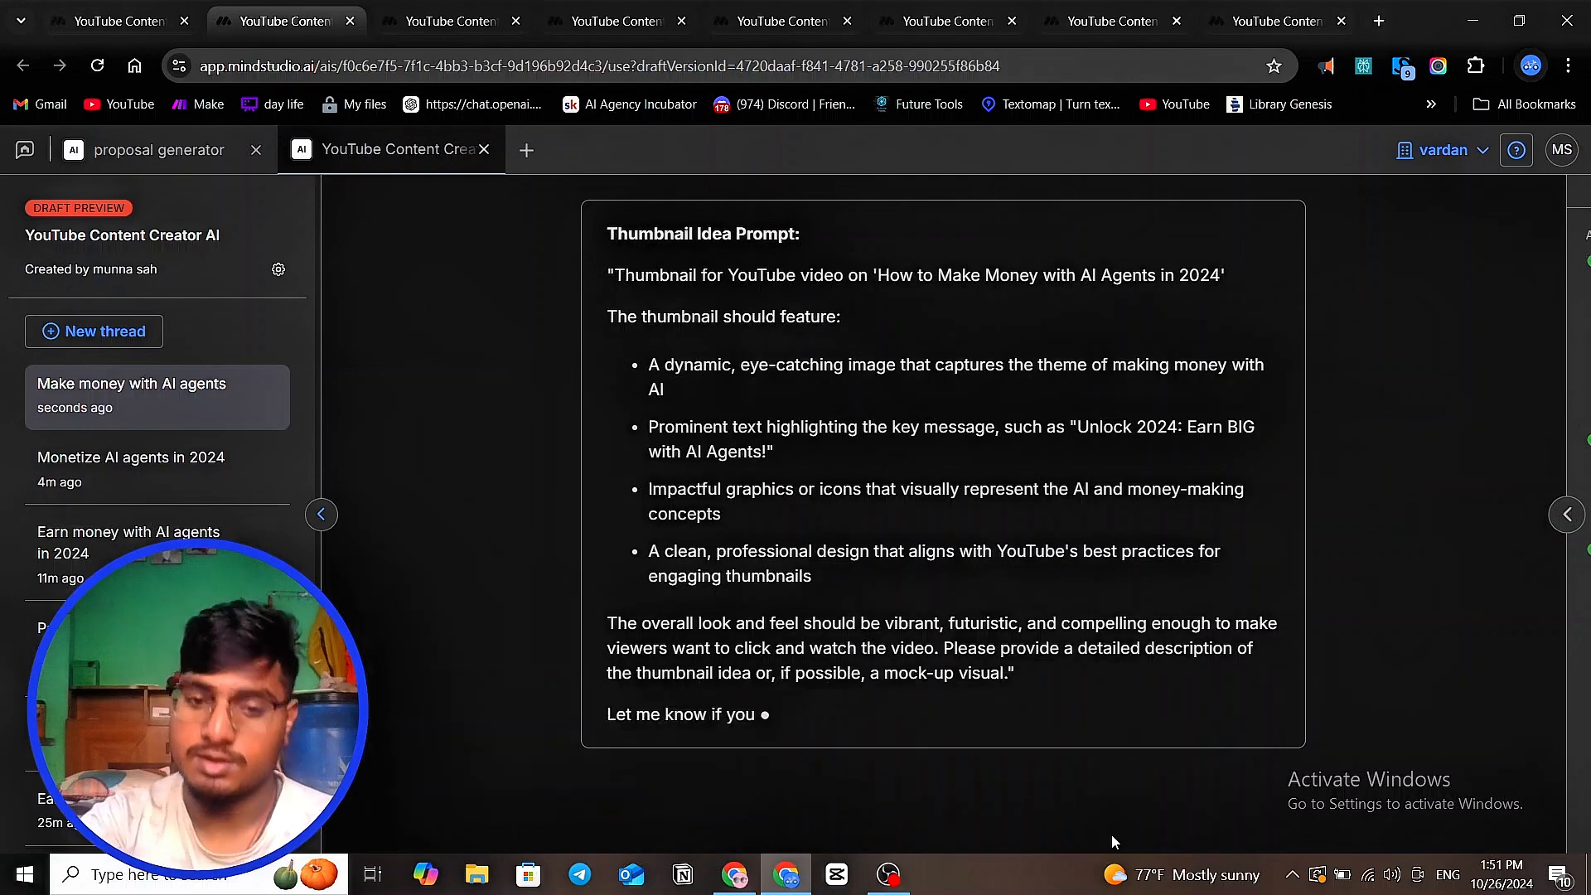
{"action": "left_click_drag", "start_coordinate": [601, 275], "coordinate": [835, 590]}
{"action": "left_click", "coordinate": [922, 587]}
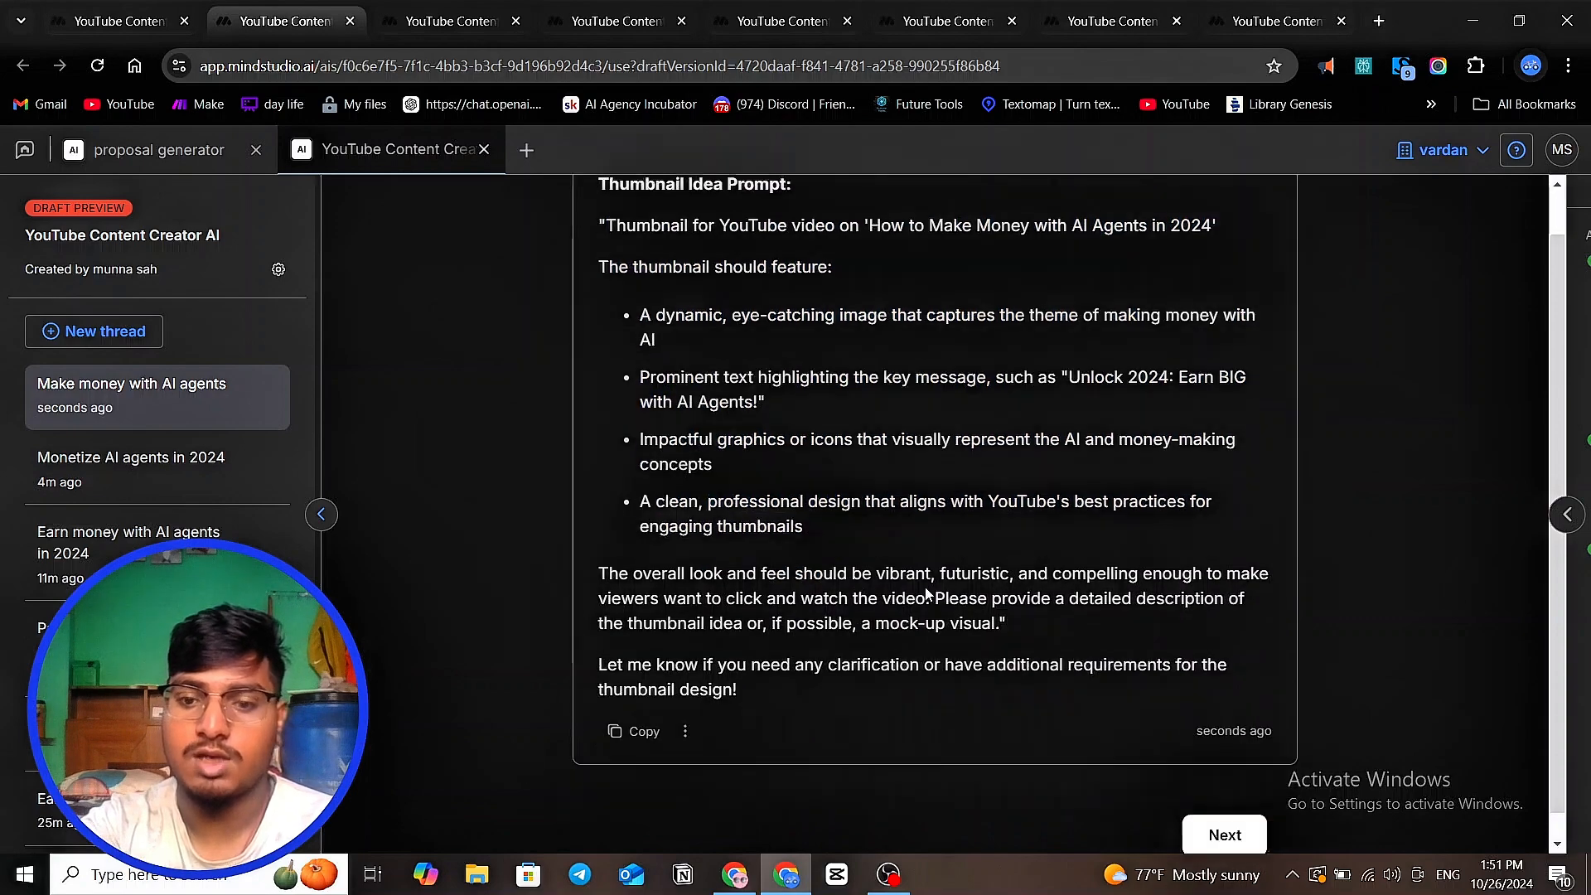
{"action": "left_click", "coordinate": [1251, 818]}
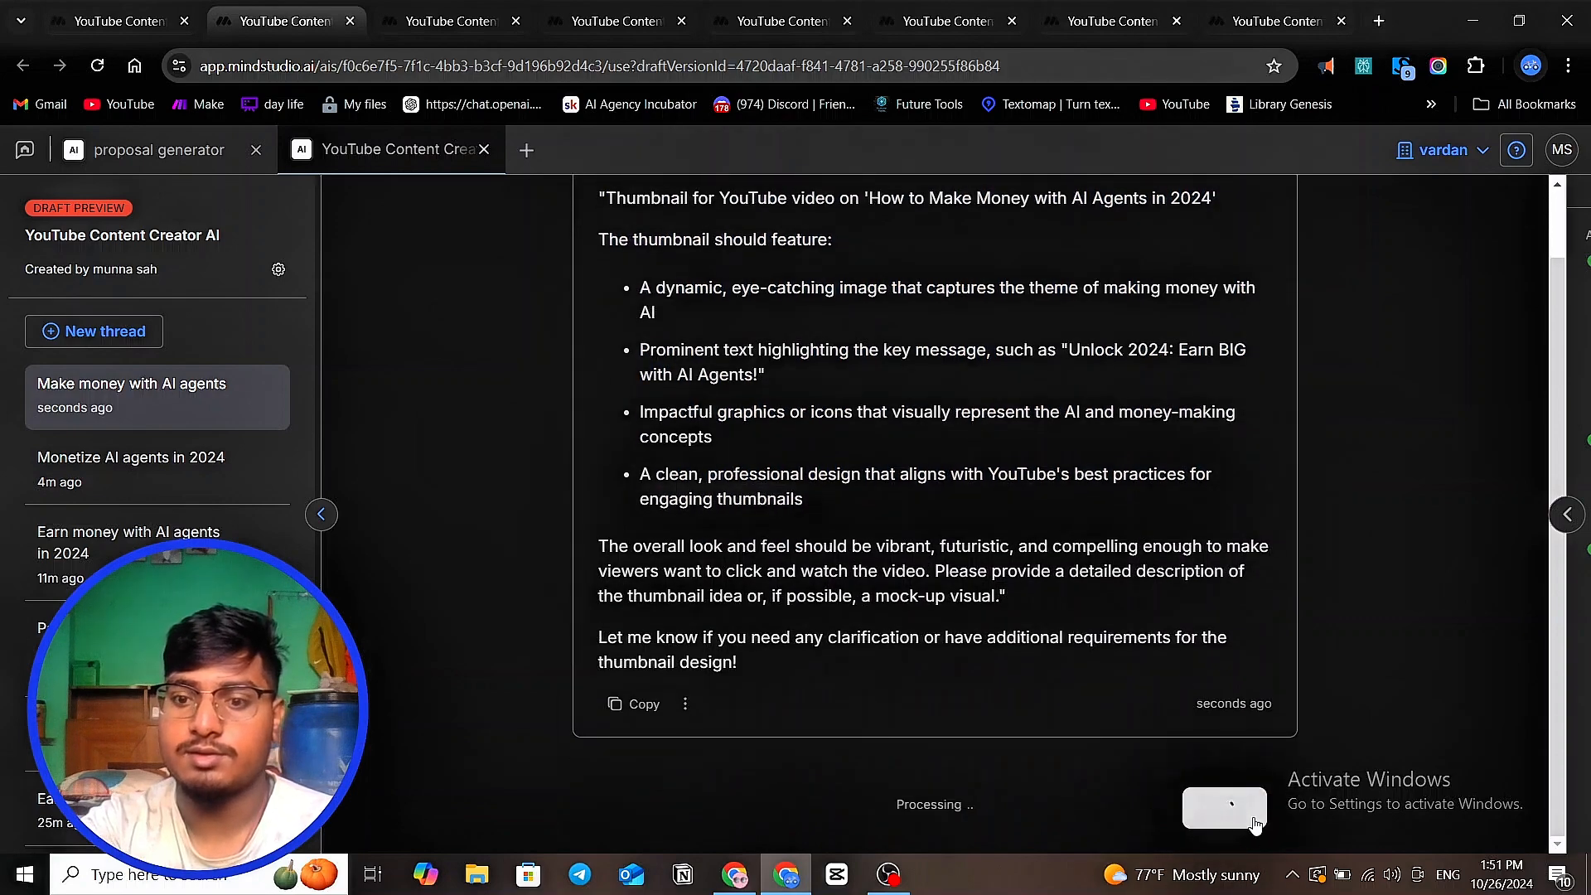
{"action": "scroll", "coordinate": [723, 497], "scroll_direction": "up", "scroll_amount": 10}
{"action": "scroll", "coordinate": [723, 497], "scroll_direction": "up", "scroll_amount": 6}
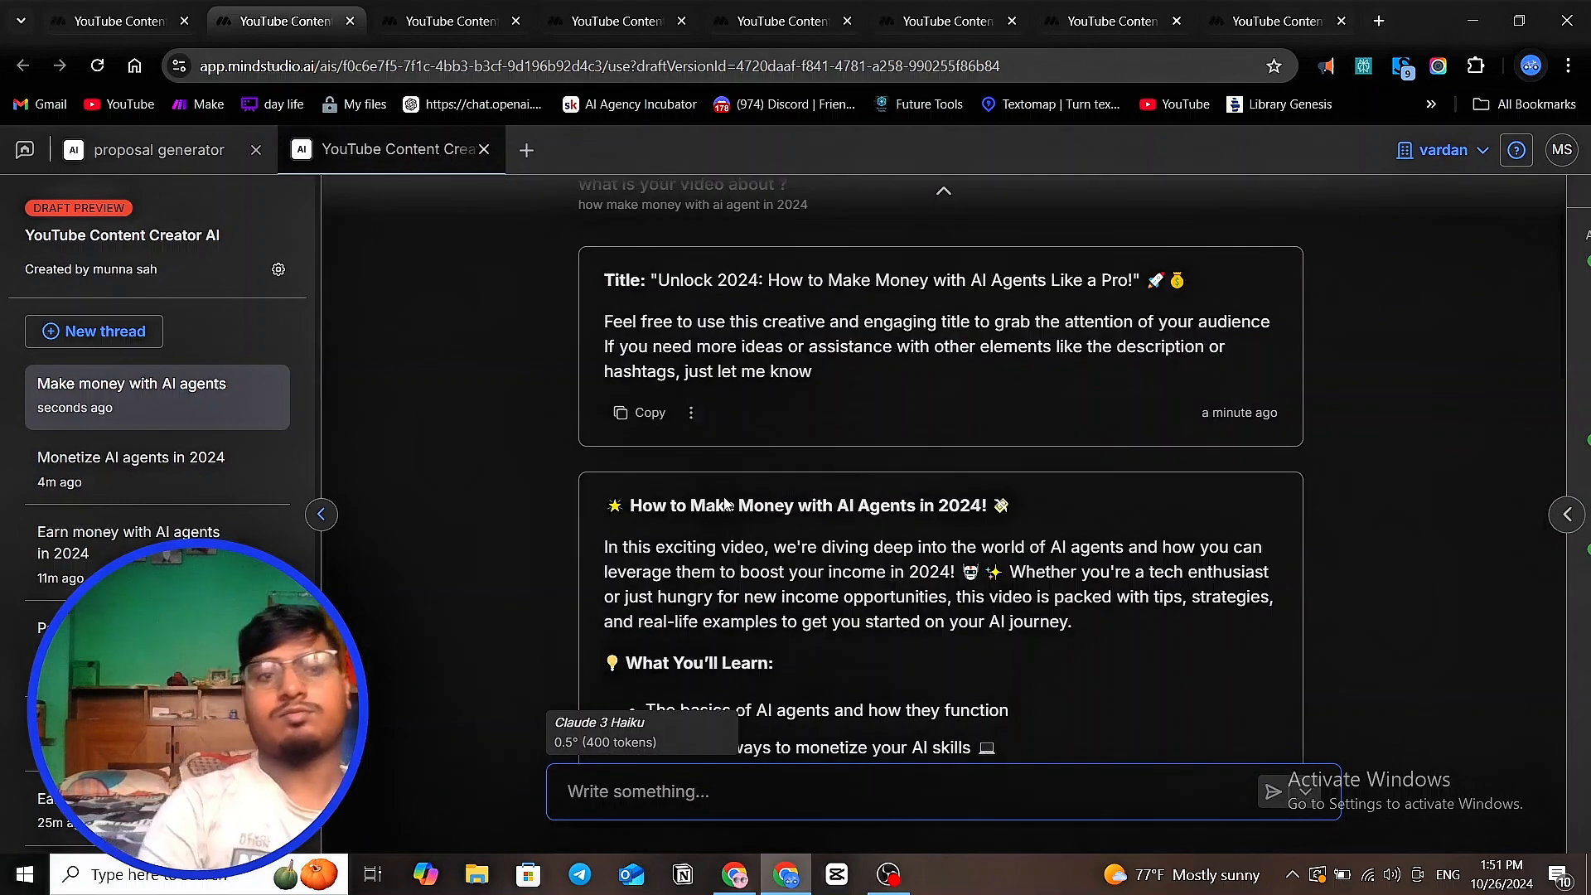
- Return to the workflow editor and check the project's errors and debugger threads
{"action": "left_click", "coordinate": [140, 23]}
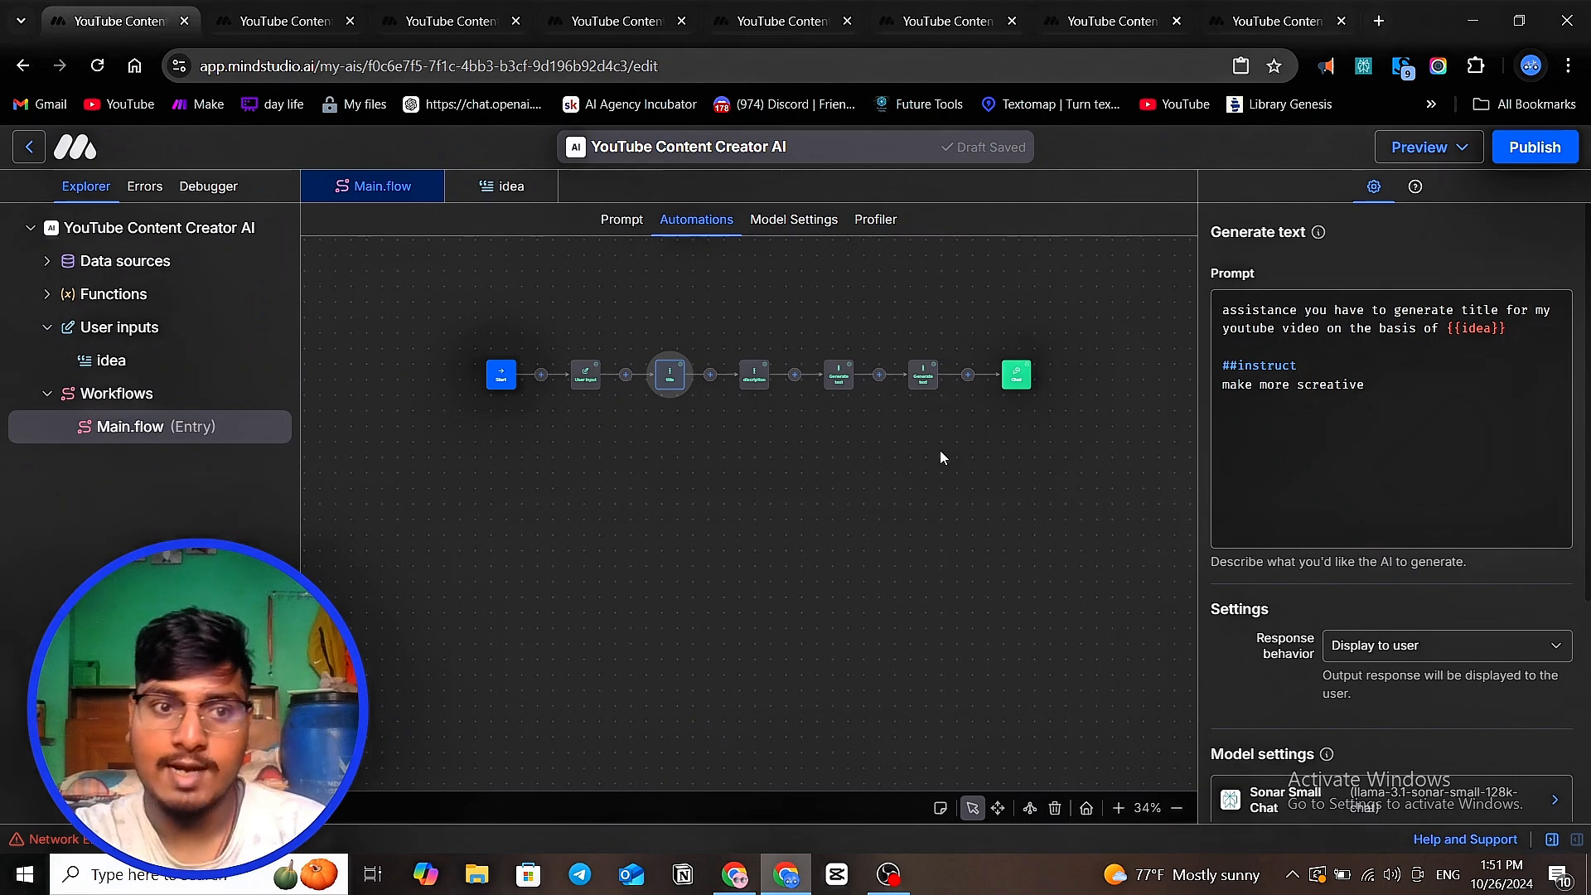
{"action": "left_click", "coordinate": [158, 189]}
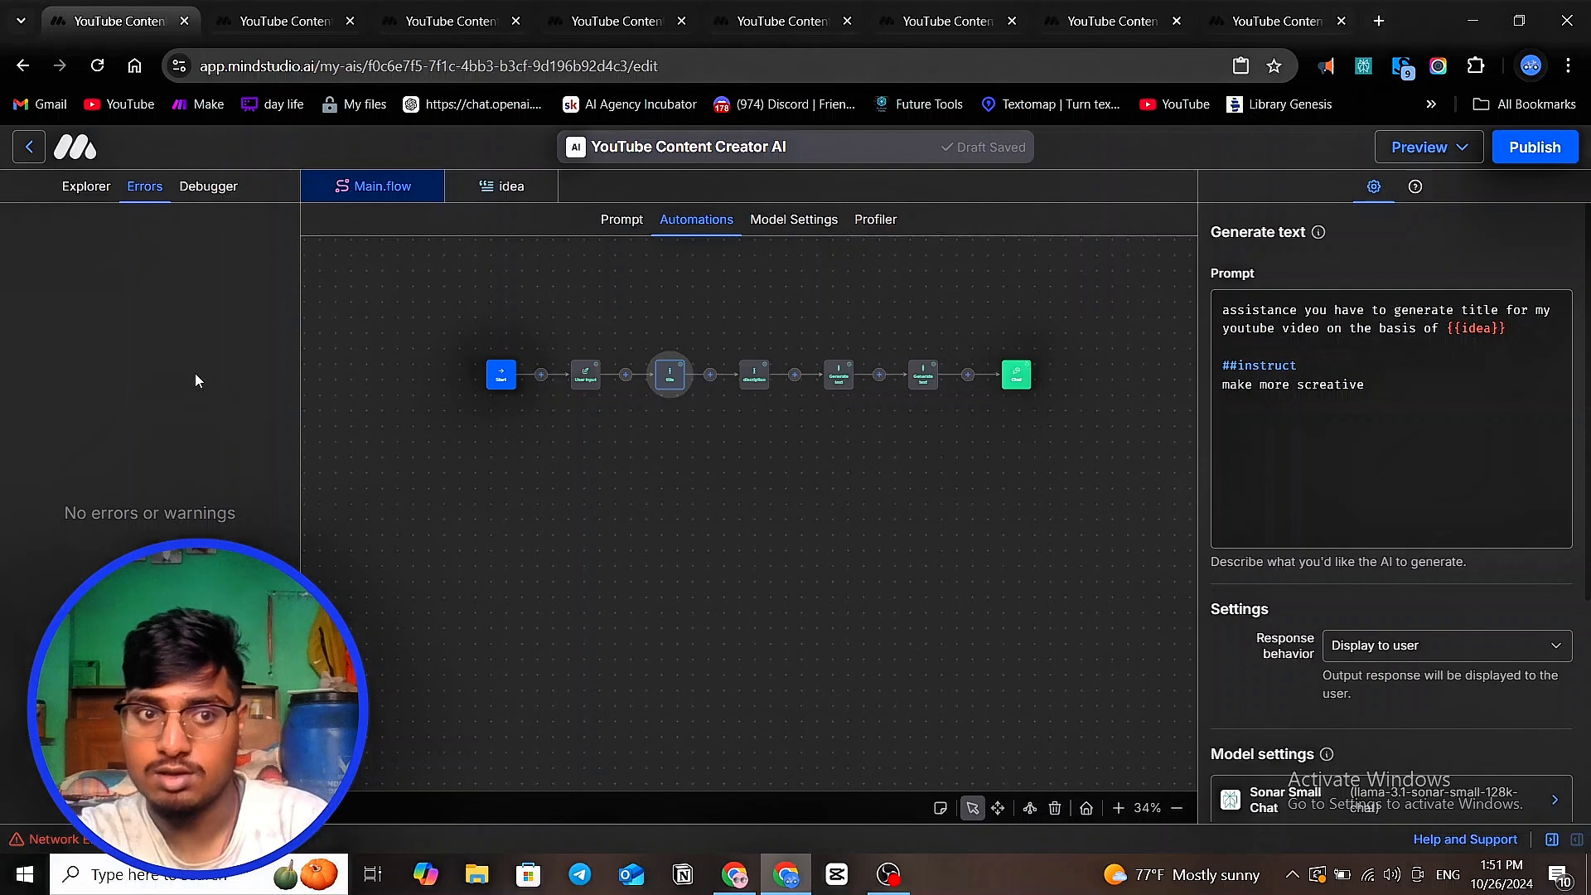
{"action": "left_click", "coordinate": [211, 187]}
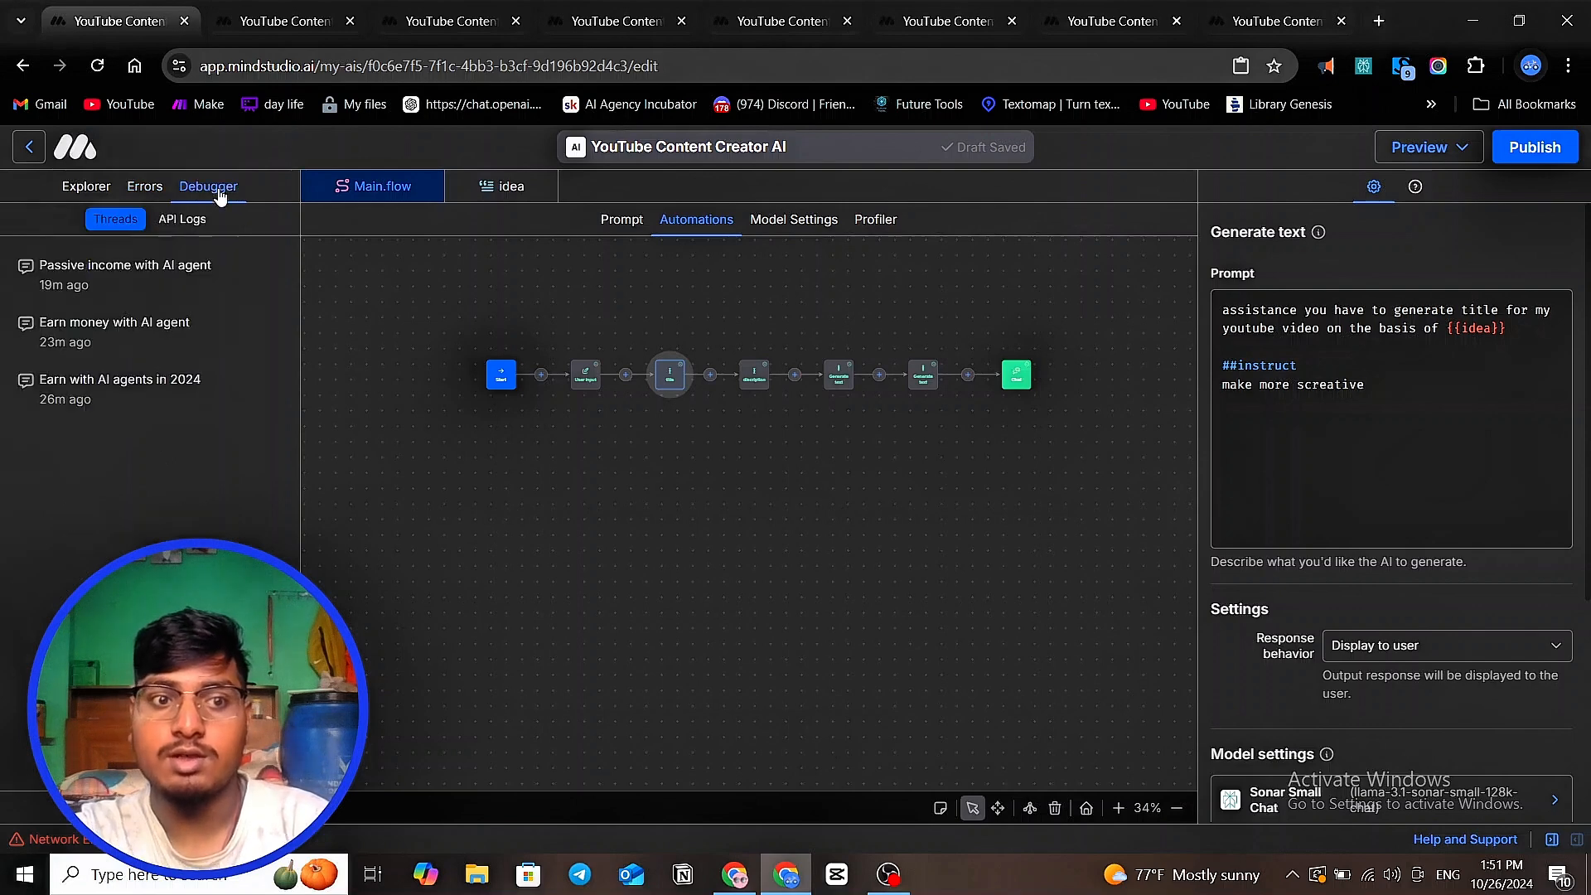
{"action": "left_click", "coordinate": [146, 185]}
{"action": "left_click", "coordinate": [98, 186]}
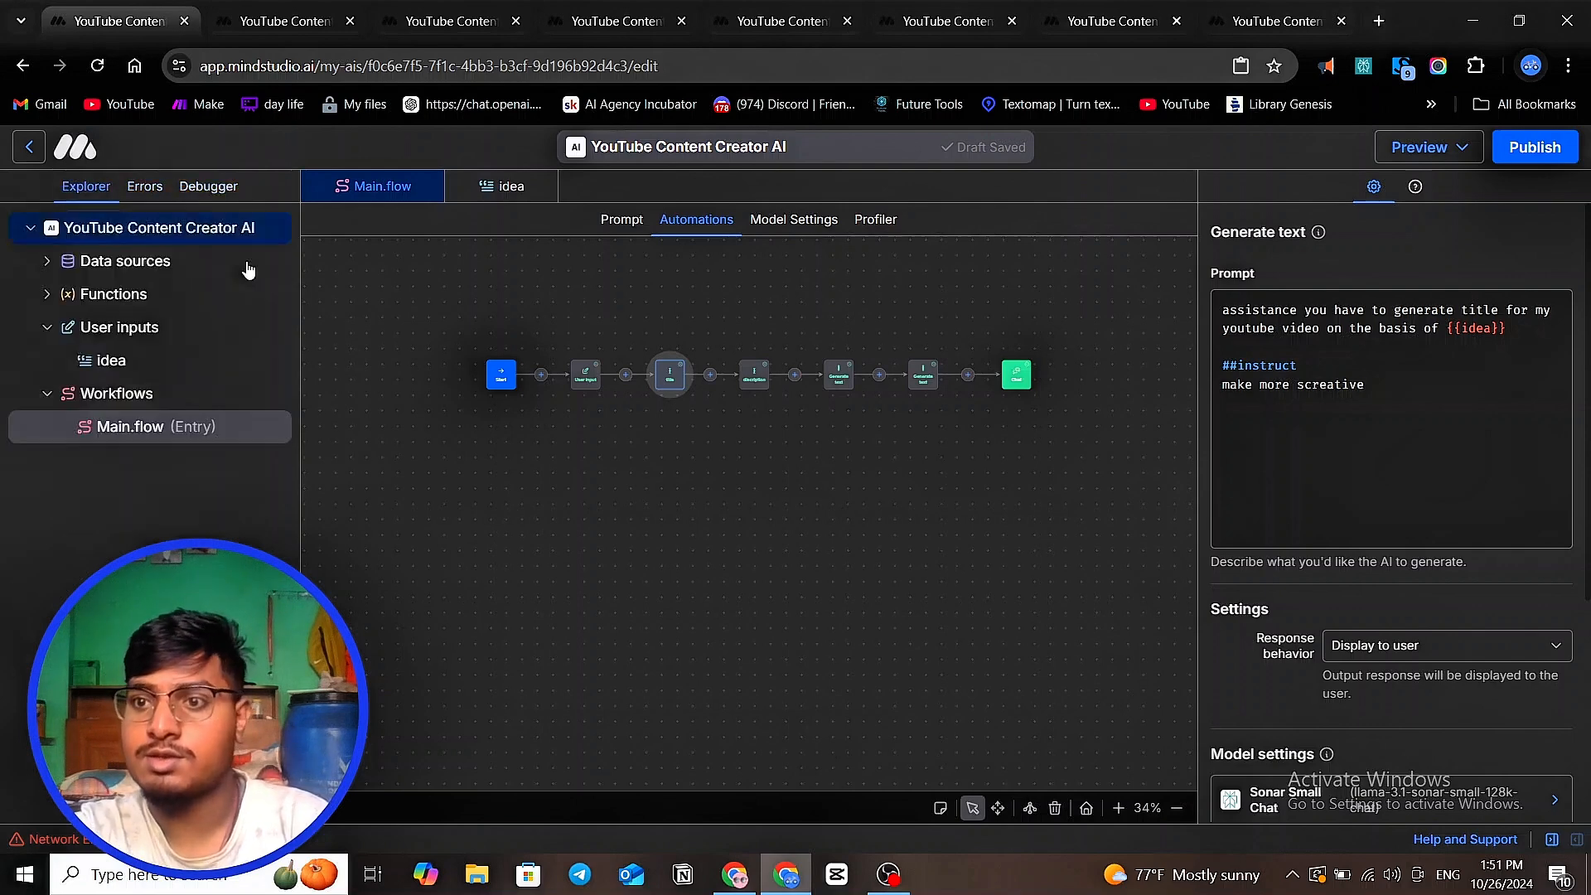
- Publish the YouTube Content Creator AI and open the published app to review the latest thread
{"action": "scroll", "coordinate": [1332, 525], "scroll_direction": "down", "scroll_amount": 3}
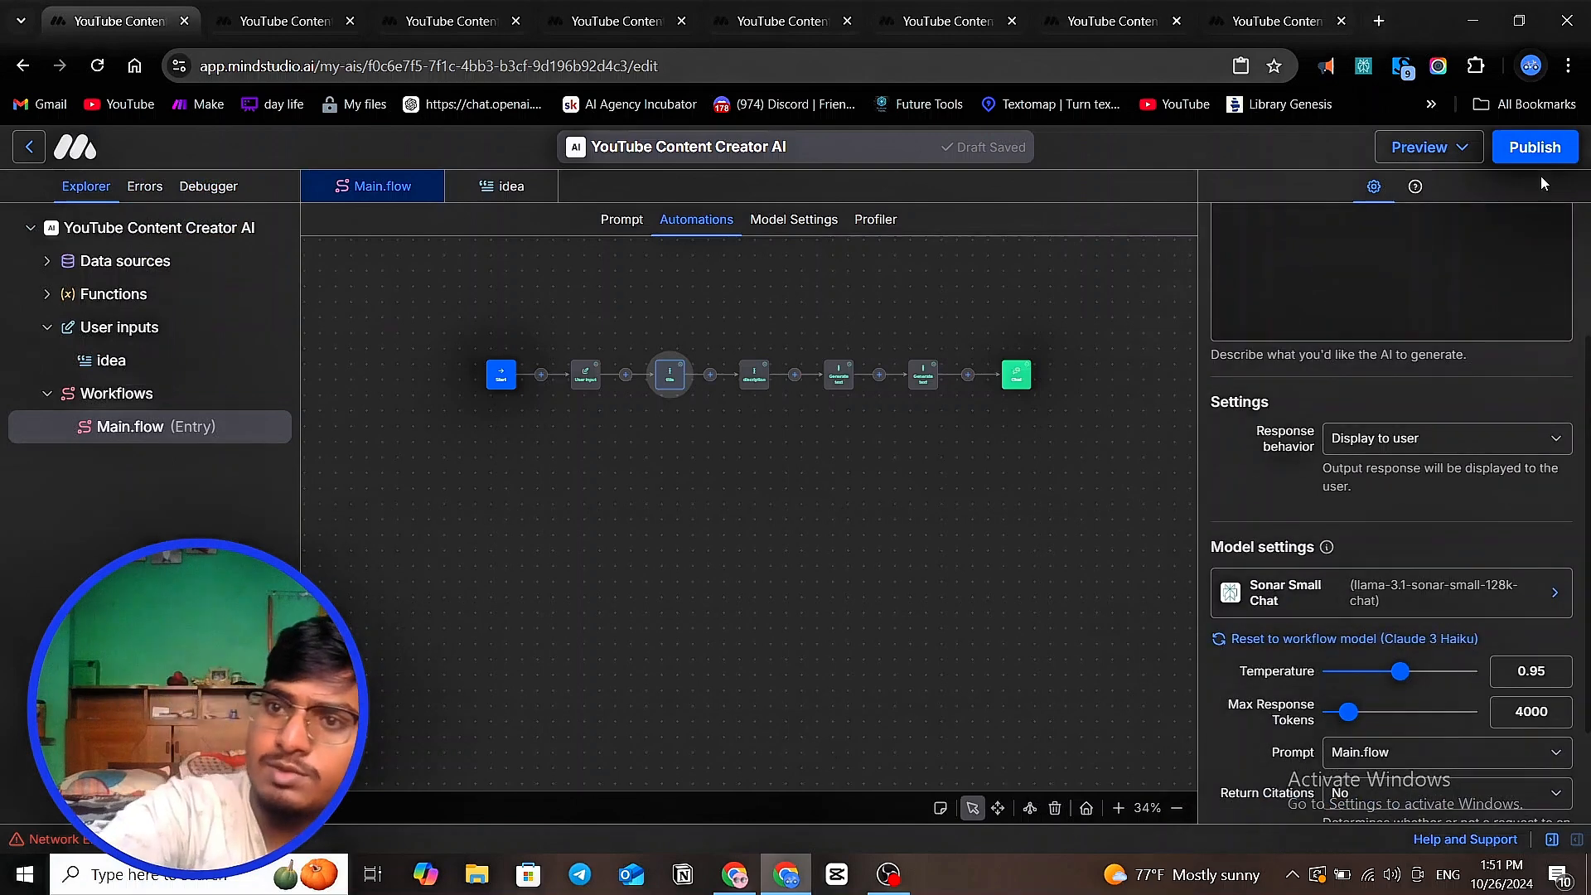
{"action": "left_click", "coordinate": [1549, 149]}
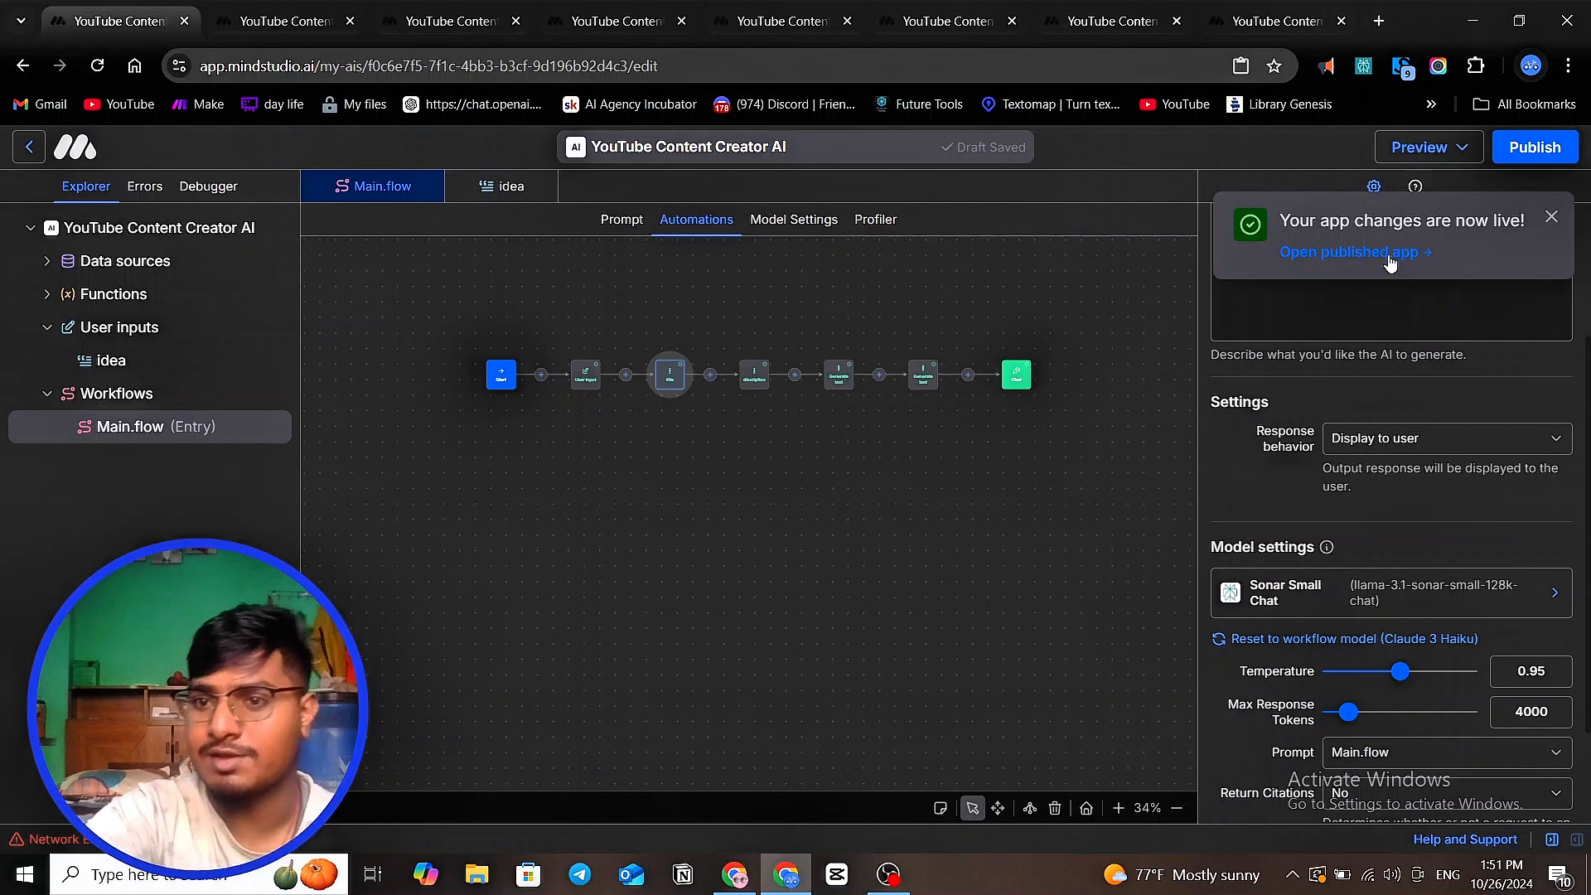
{"action": "left_click", "coordinate": [1369, 252]}
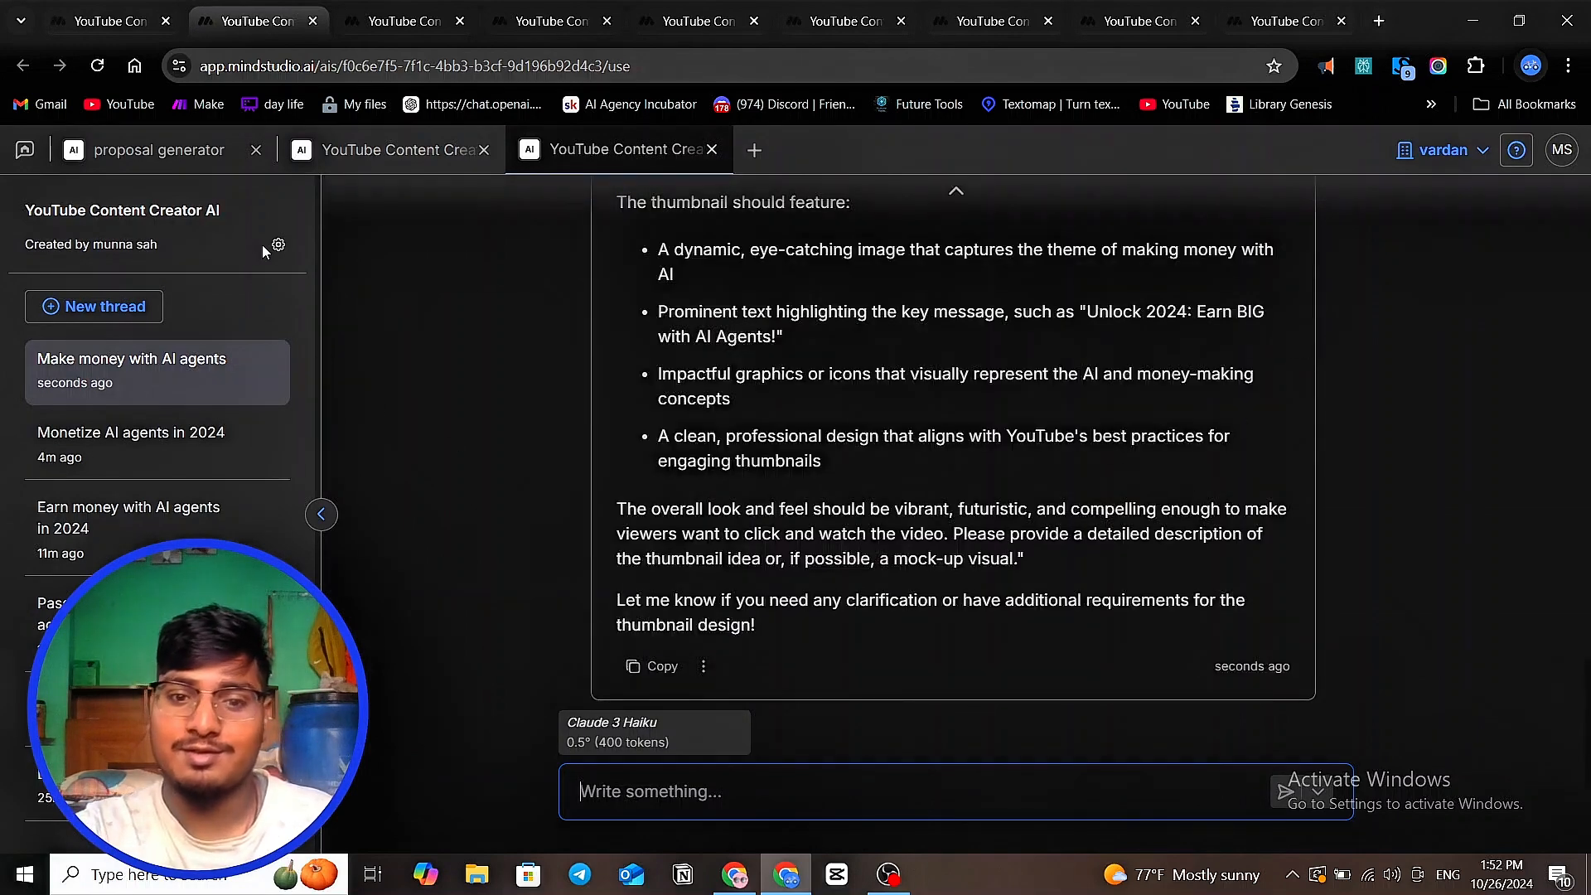
{"action": "scroll", "coordinate": [823, 567], "scroll_direction": "up", "scroll_amount": 10}
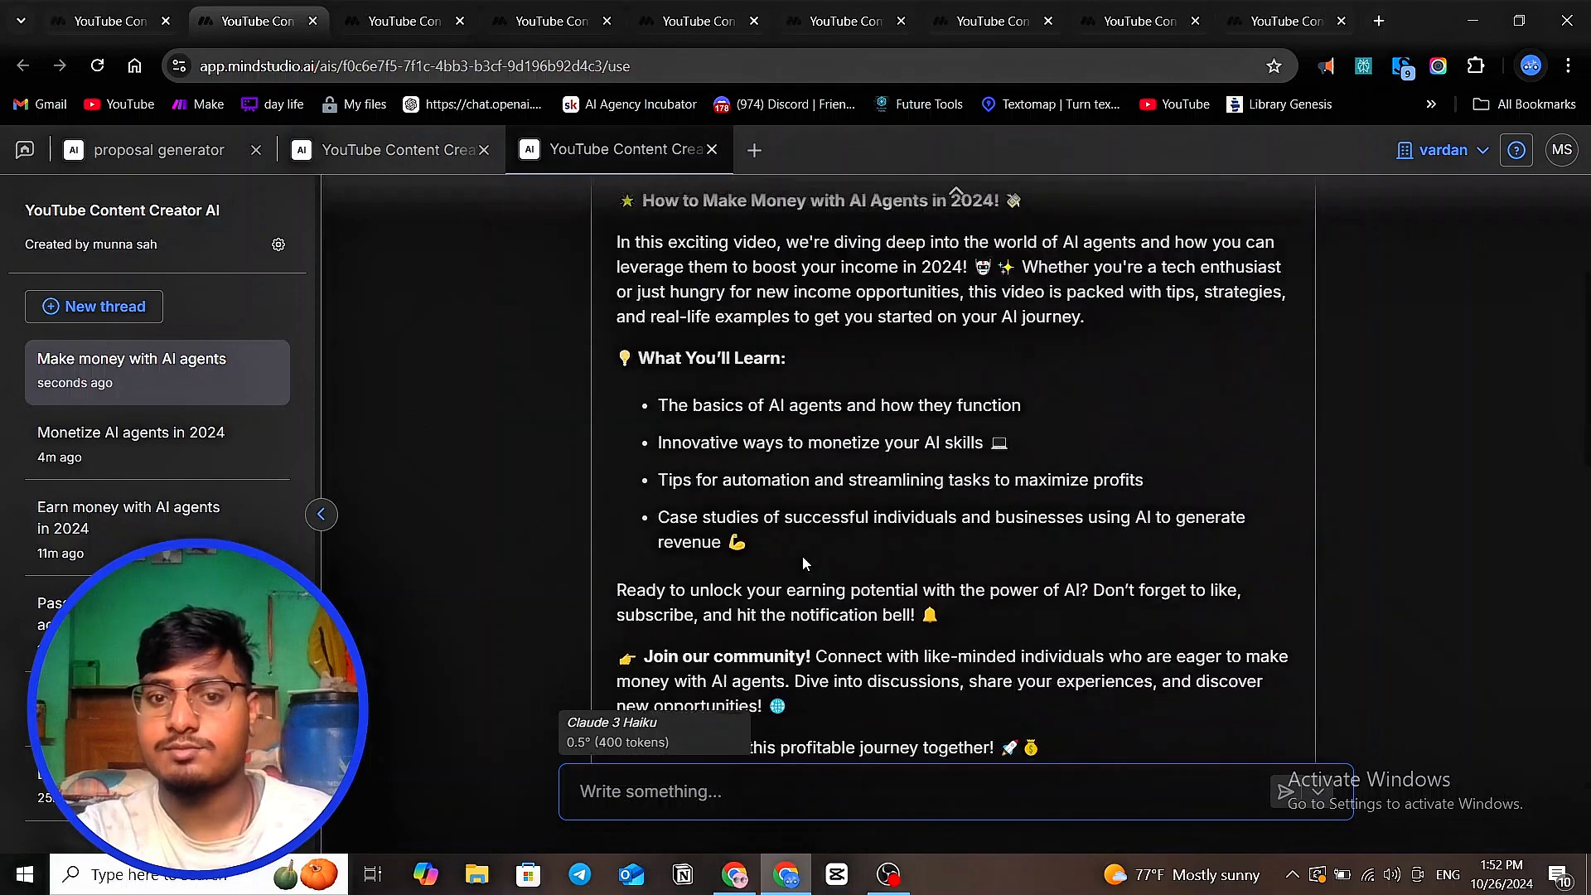
{"action": "scroll", "coordinate": [803, 562], "scroll_direction": "up", "scroll_amount": 4}
- Examine the published app's options for editing and copying the AI, closing the editor page that Edit AI opens
{"action": "left_click", "coordinate": [274, 244]}
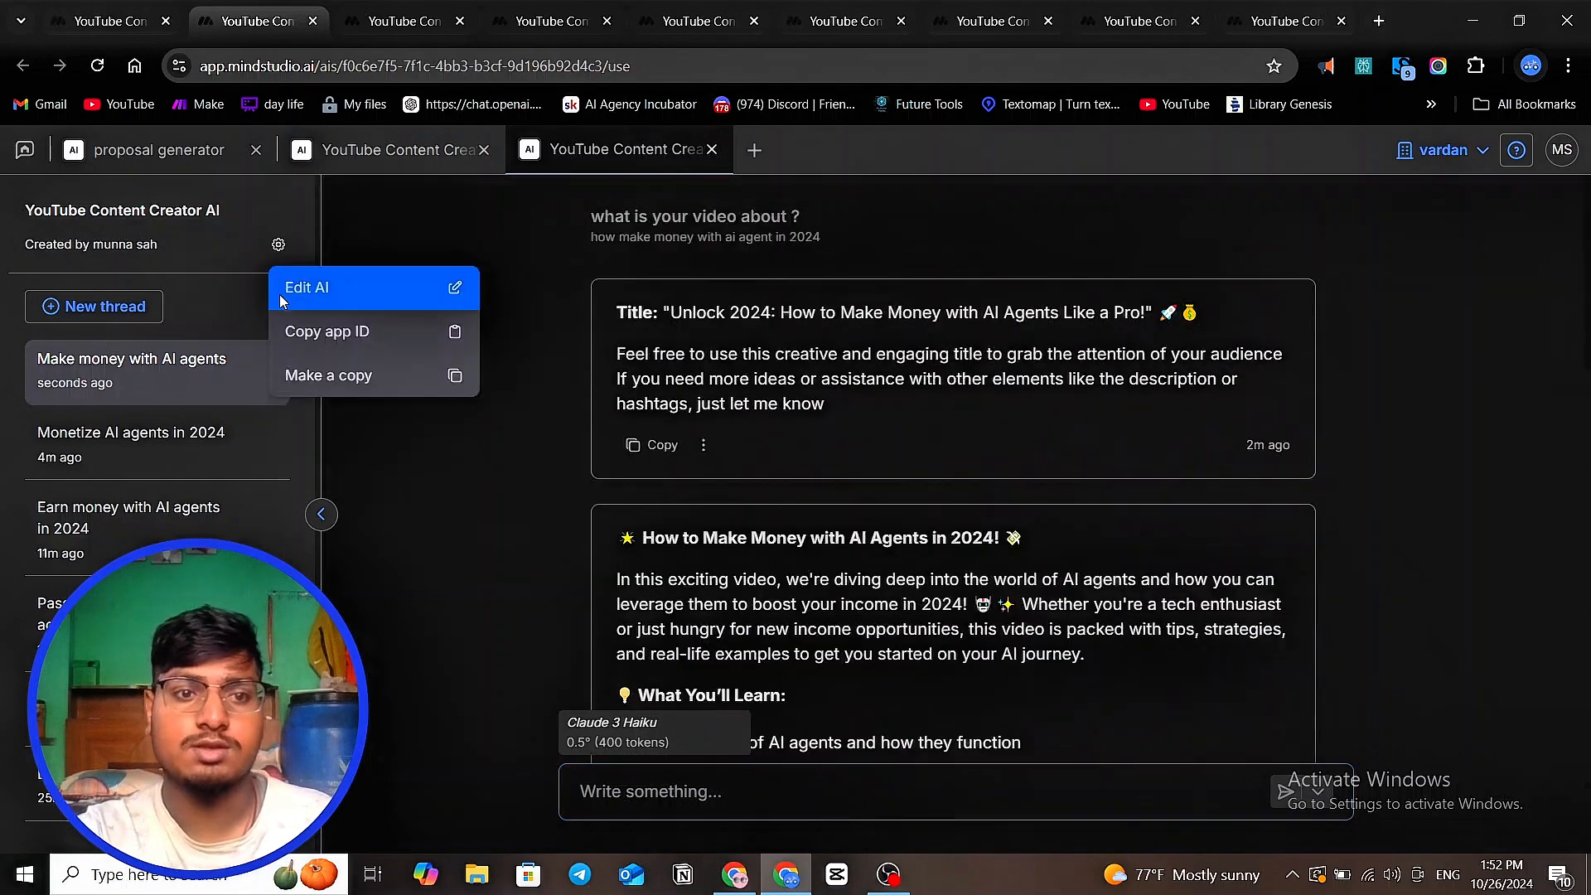
{"action": "left_click", "coordinate": [280, 295]}
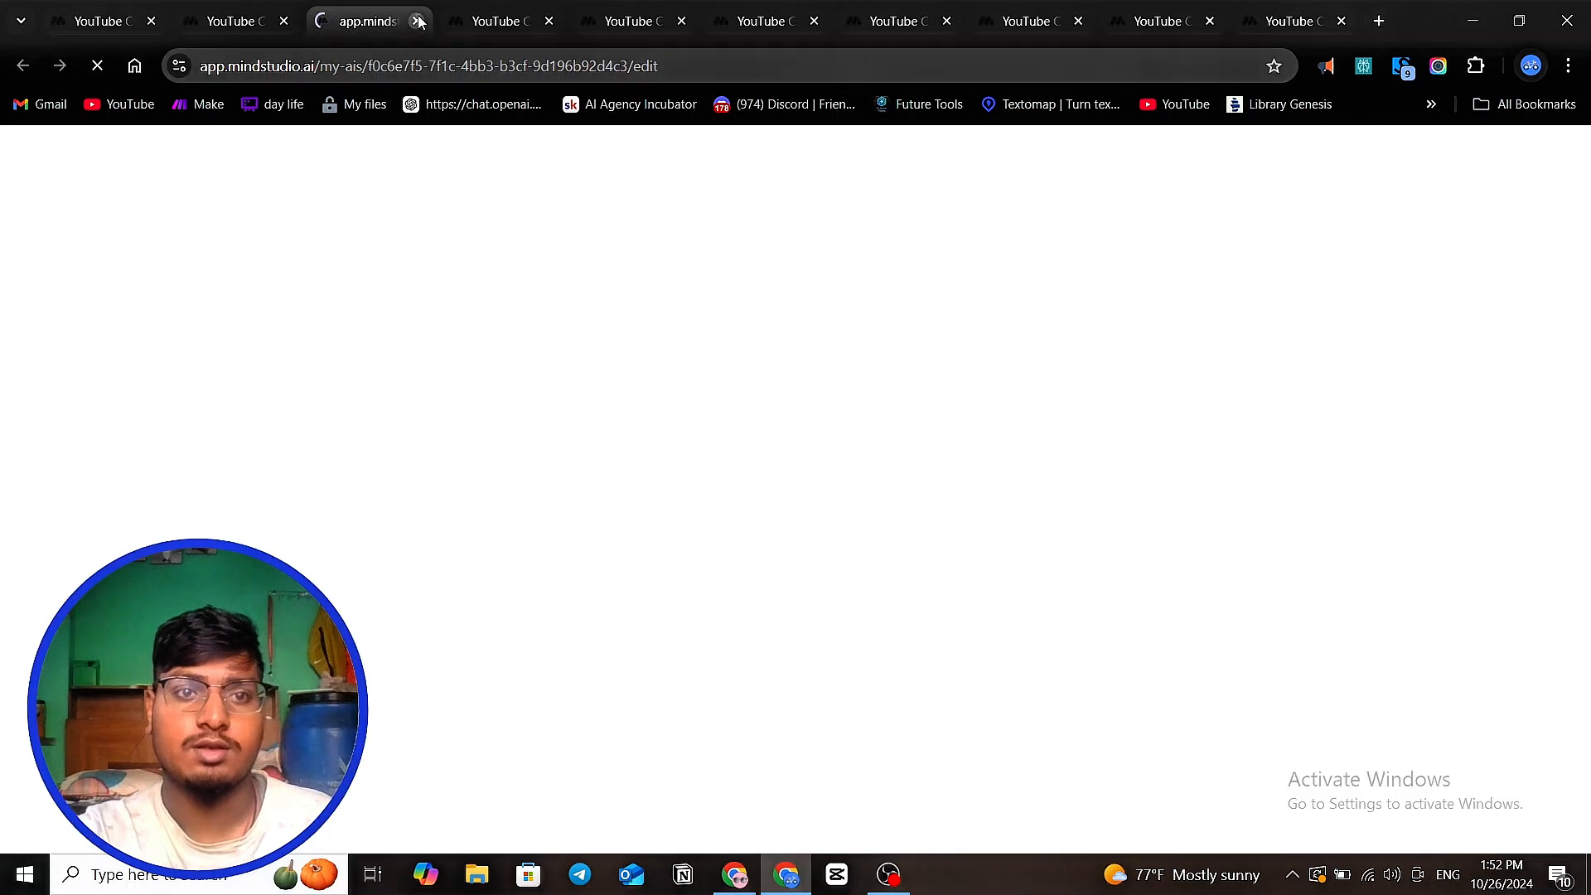
{"action": "key", "text": "ctrl+w"}
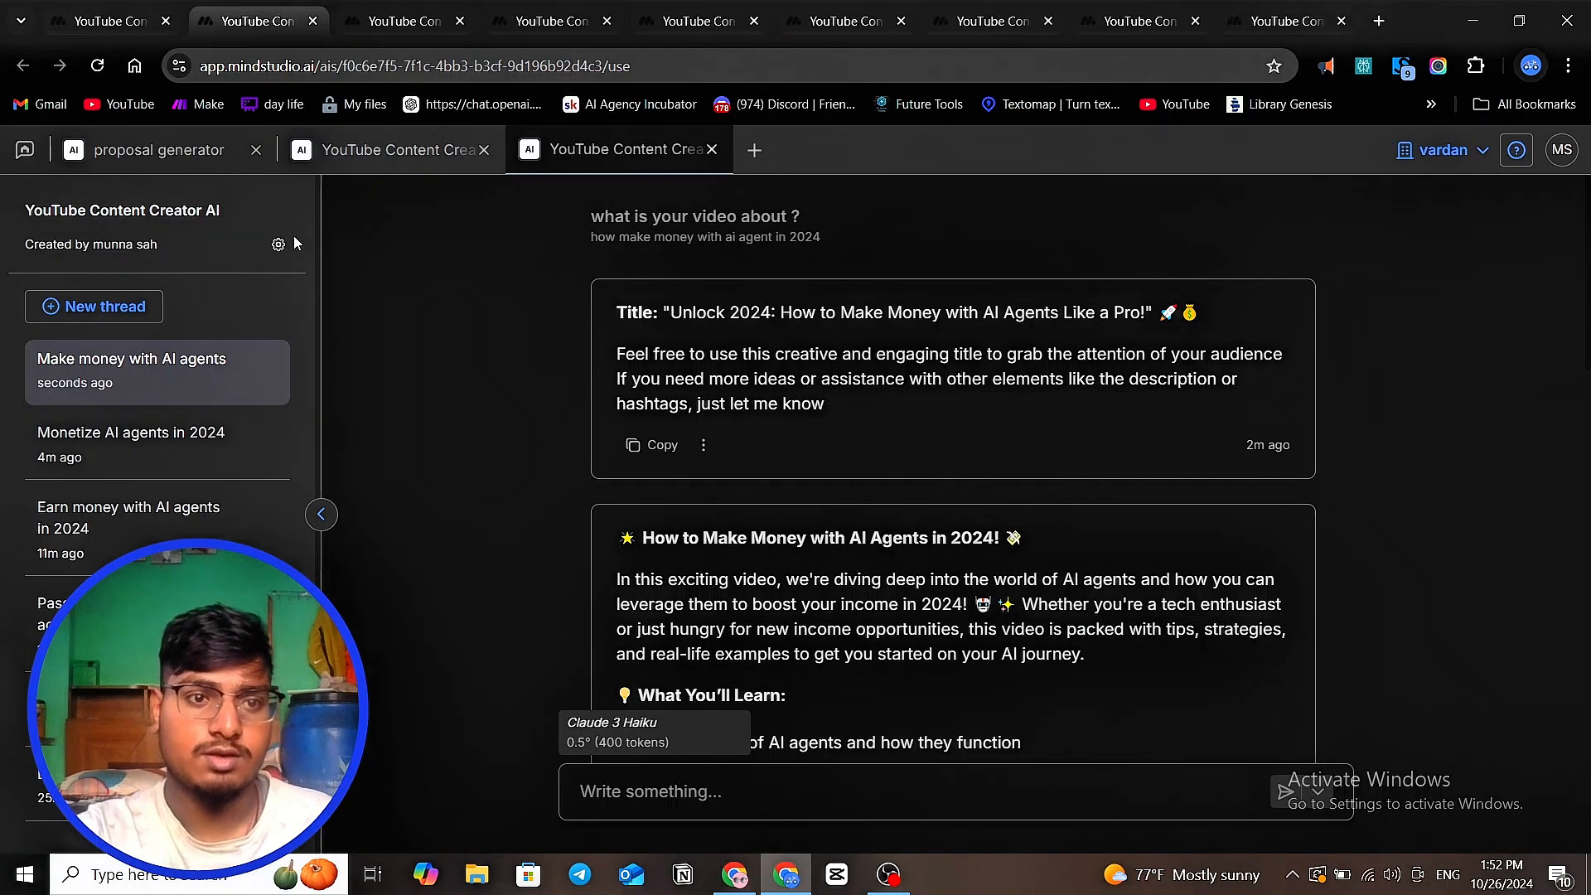
{"action": "left_click", "coordinate": [279, 245]}
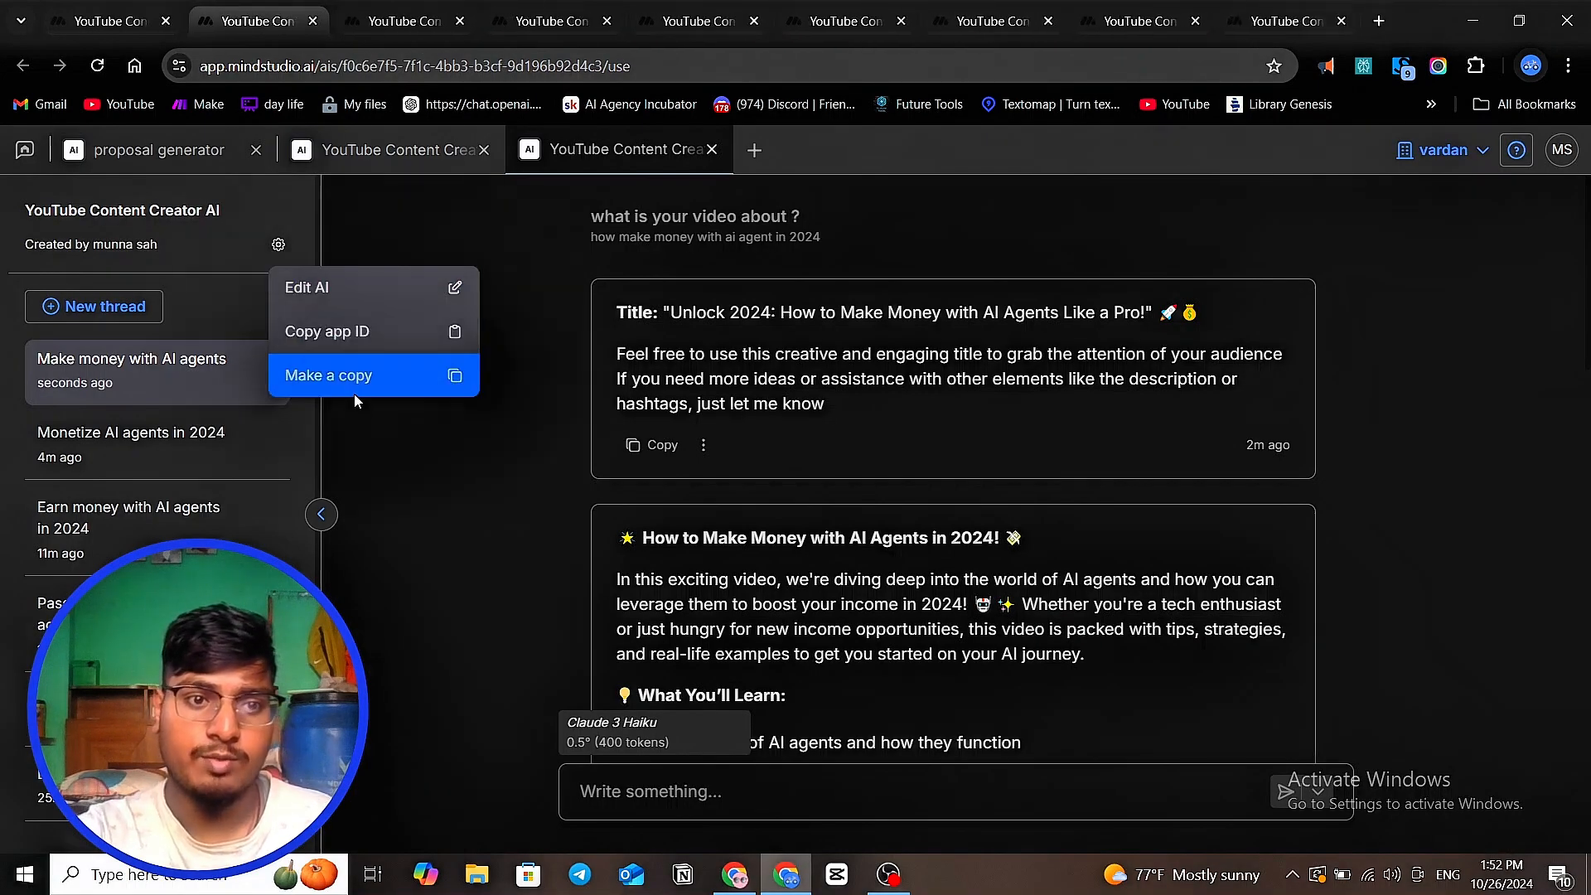
{"action": "left_click", "coordinate": [385, 360]}
- Open the sharing settings of the YouTube Content Creator AI in the editor and enable public access
{"action": "left_click", "coordinate": [112, 23]}
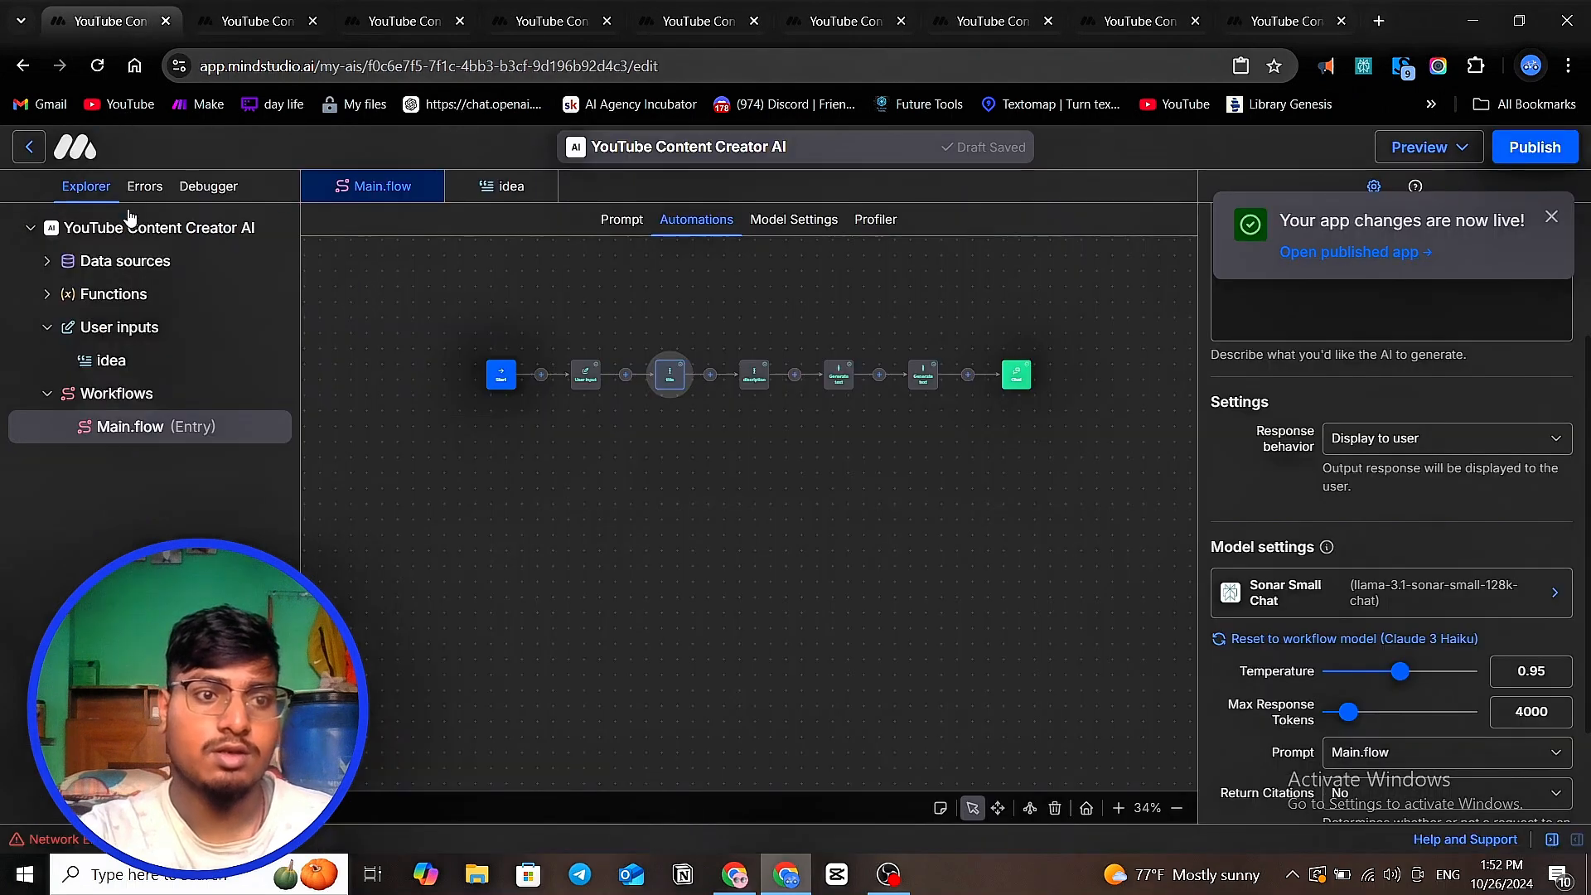
{"action": "left_click", "coordinate": [144, 239]}
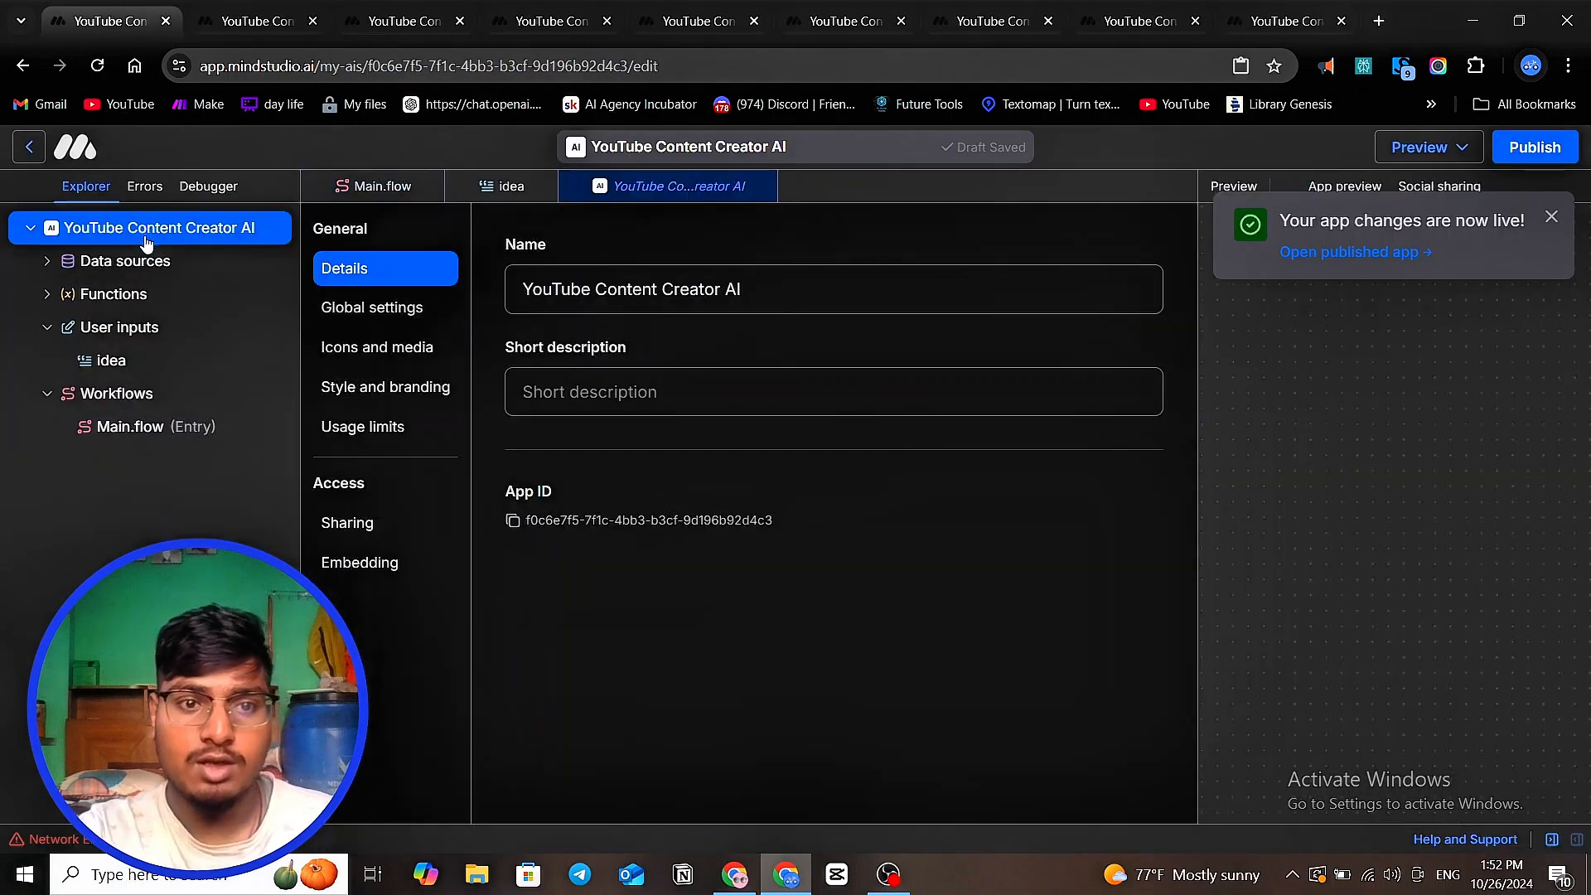
{"action": "left_click", "coordinate": [384, 537]}
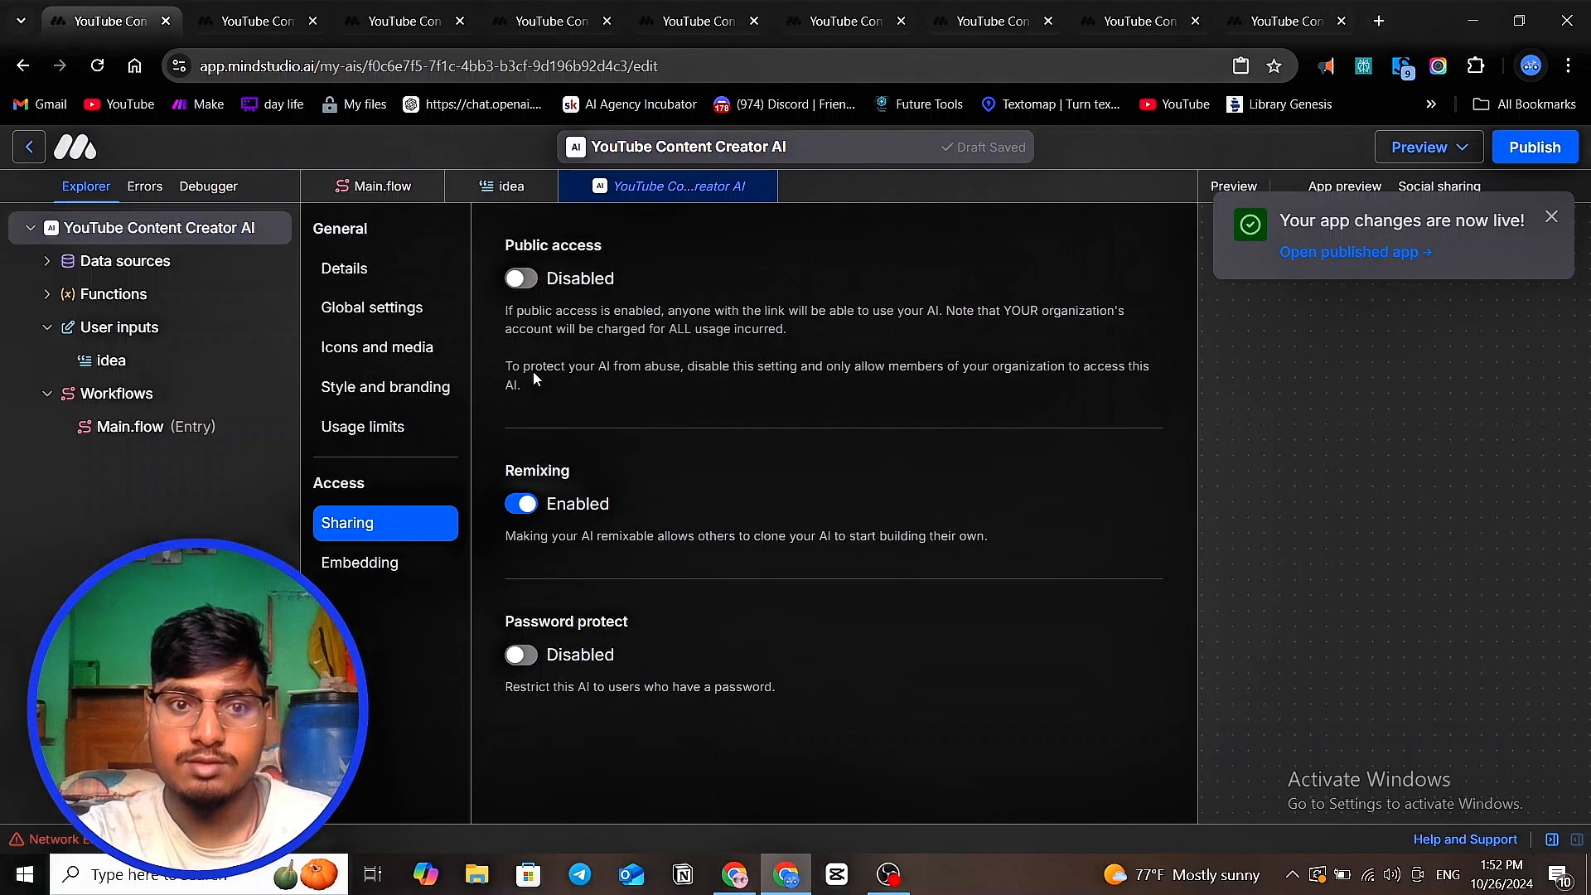
{"action": "left_click", "coordinate": [520, 286]}
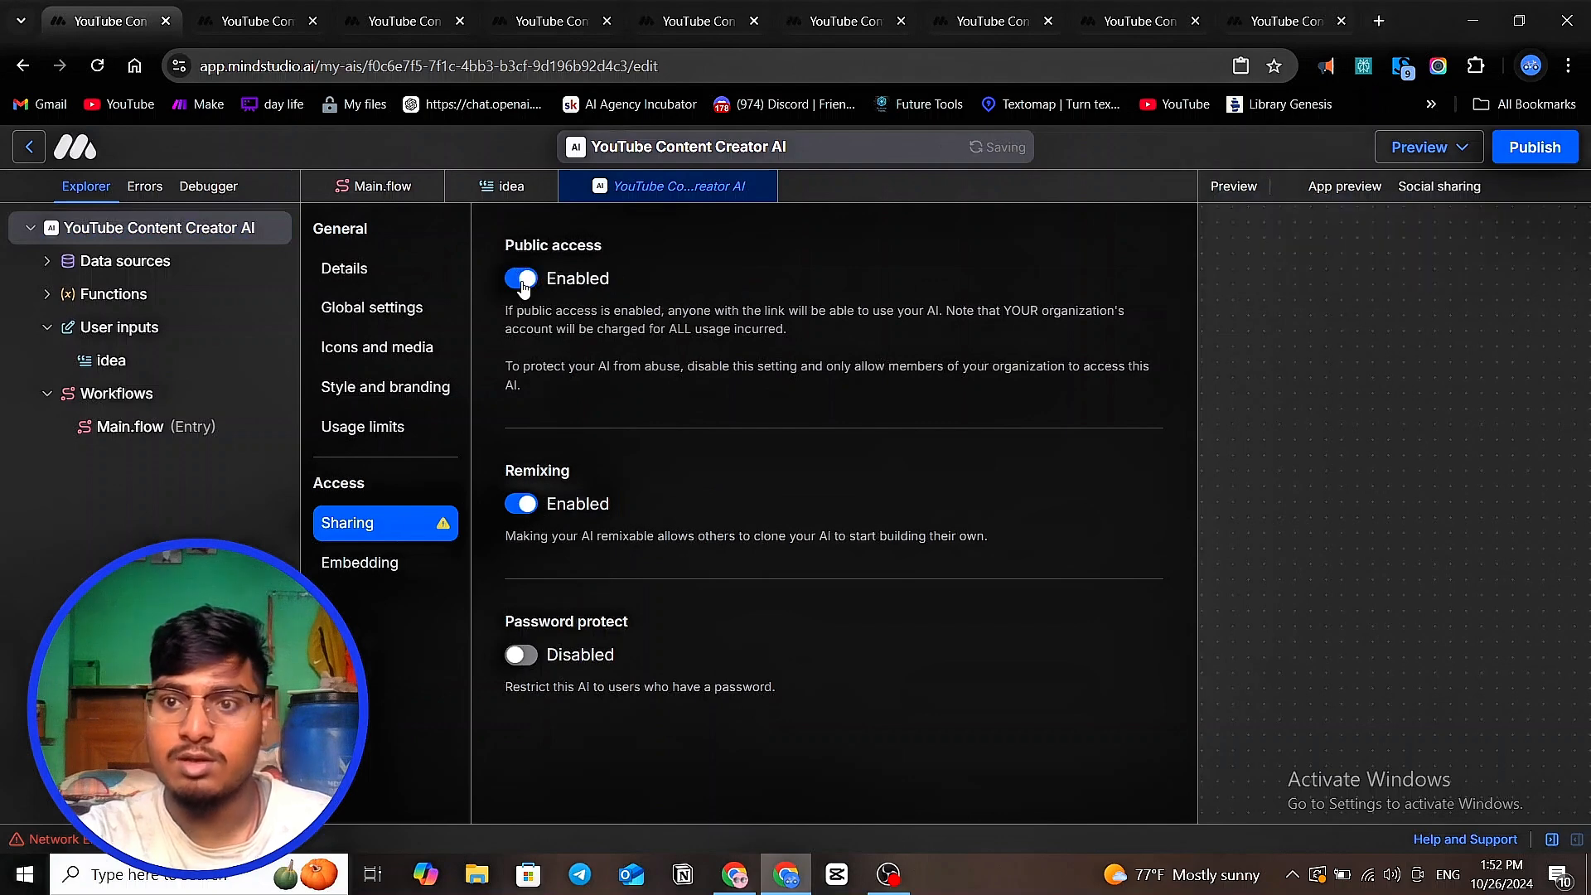
- Toggle the public access option in the YouTube Content Creator AI's sharing settings
{"action": "left_click", "coordinate": [521, 280]}
{"action": "left_click", "coordinate": [521, 280]}
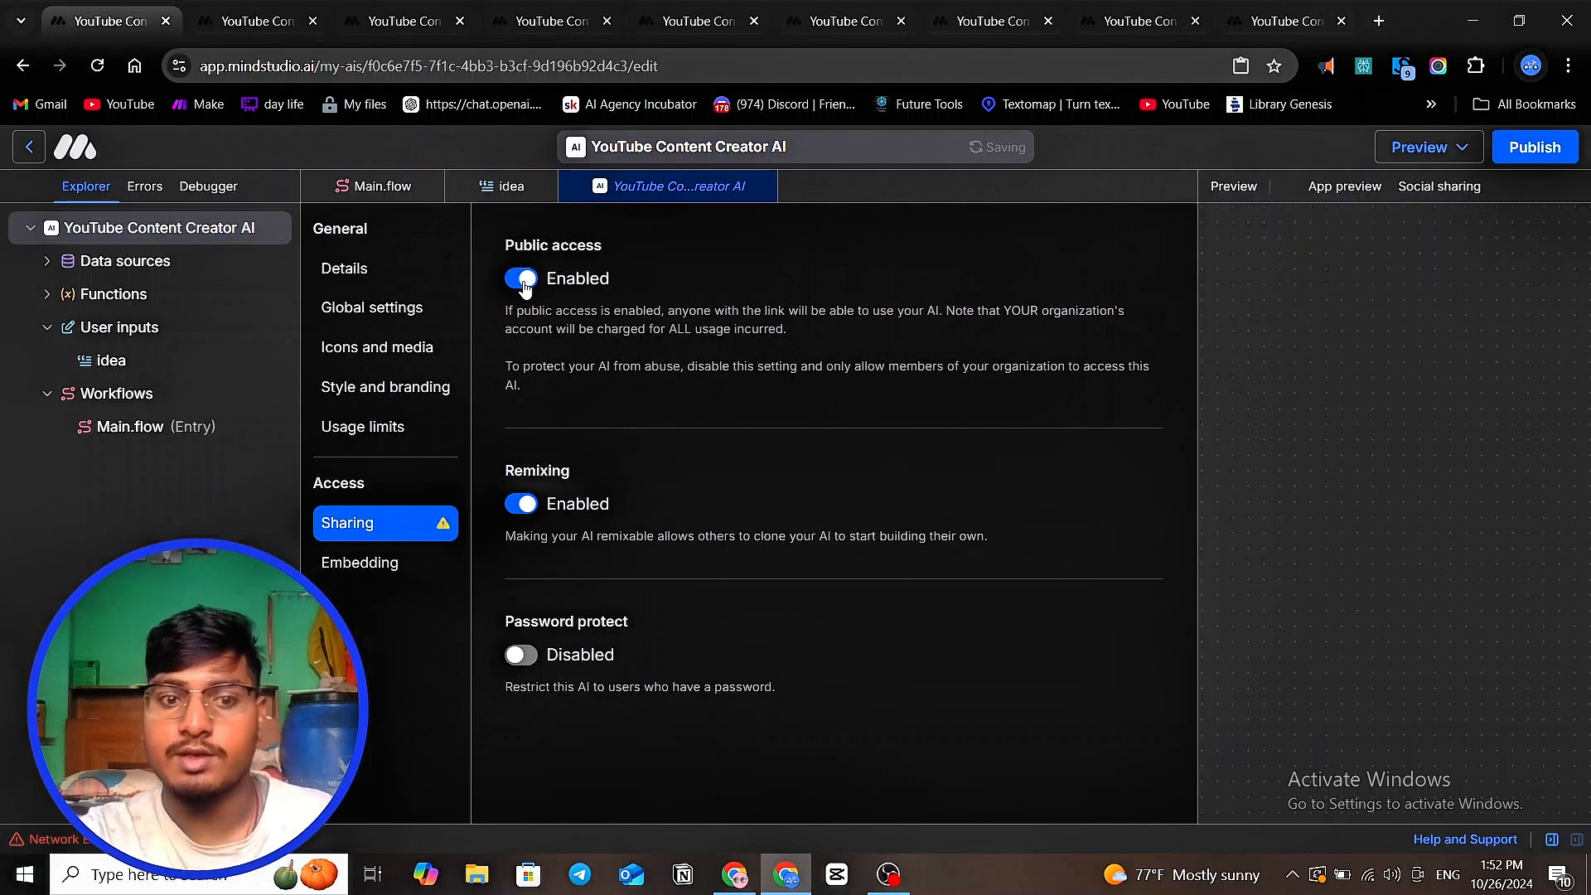
{"action": "left_click", "coordinate": [521, 280]}
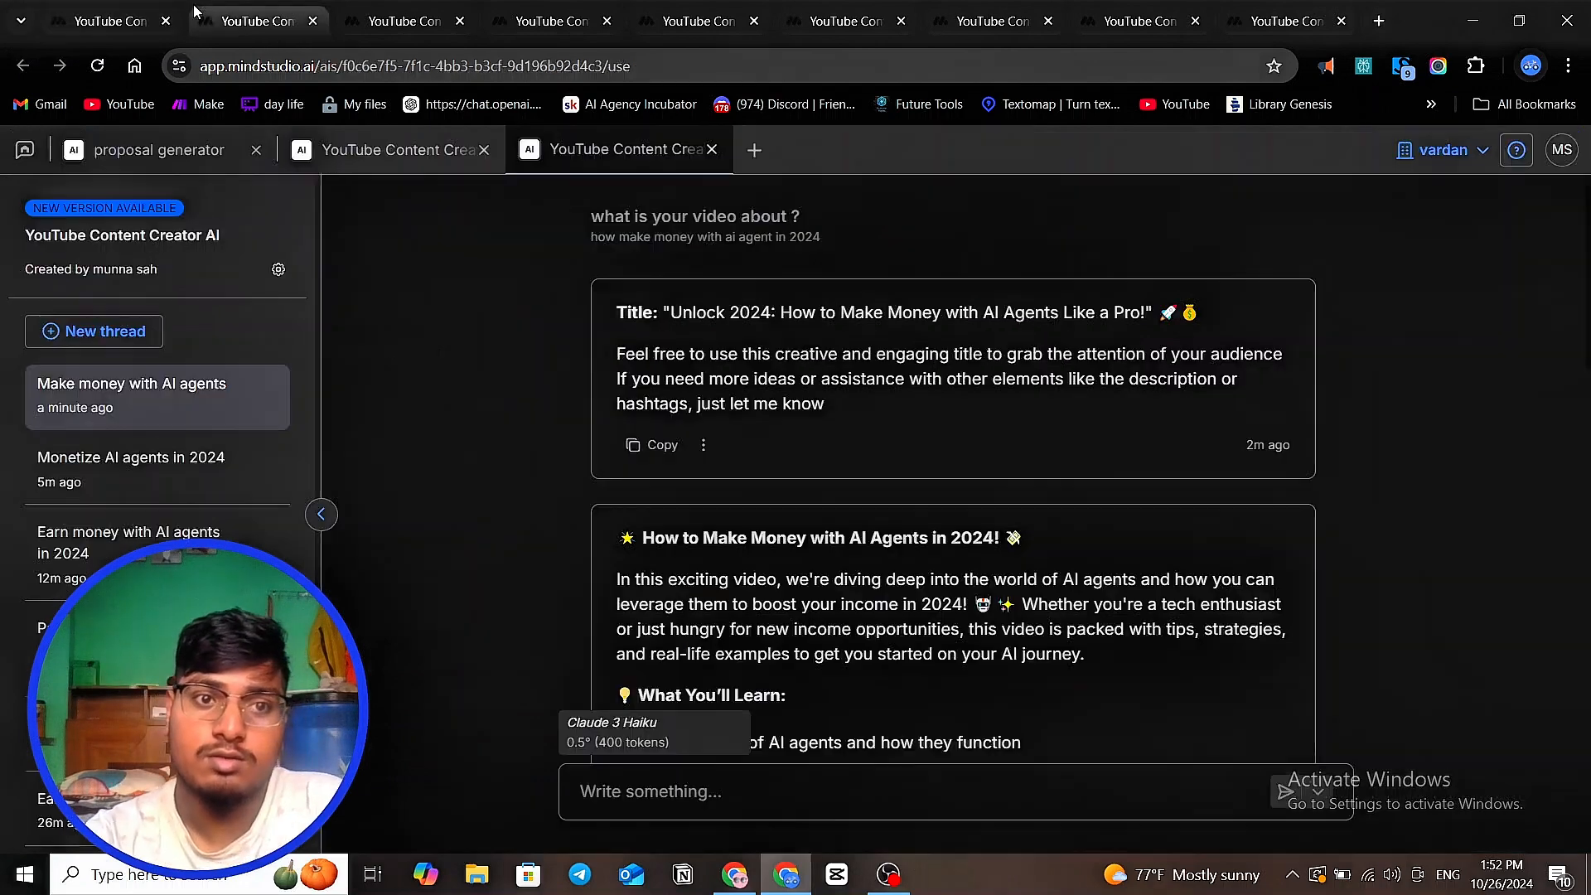
- Compare the published app's output on making money with AI agents with the draft preview of the same thread
{"action": "left_click", "coordinate": [207, 18]}
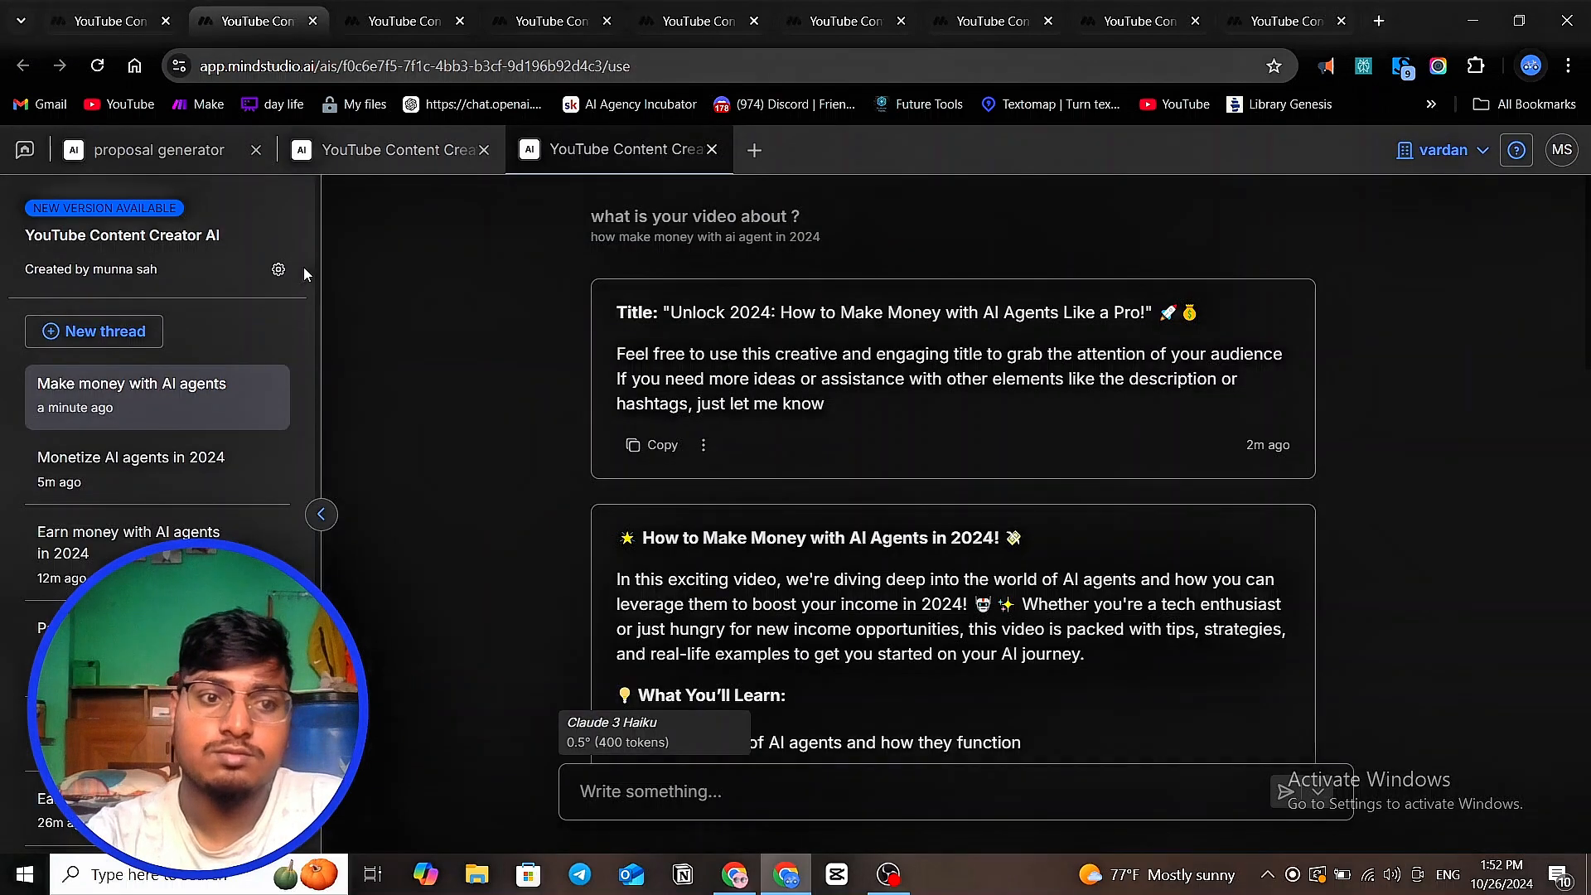
{"action": "scroll", "coordinate": [303, 267], "scroll_direction": "down", "scroll_amount": 5}
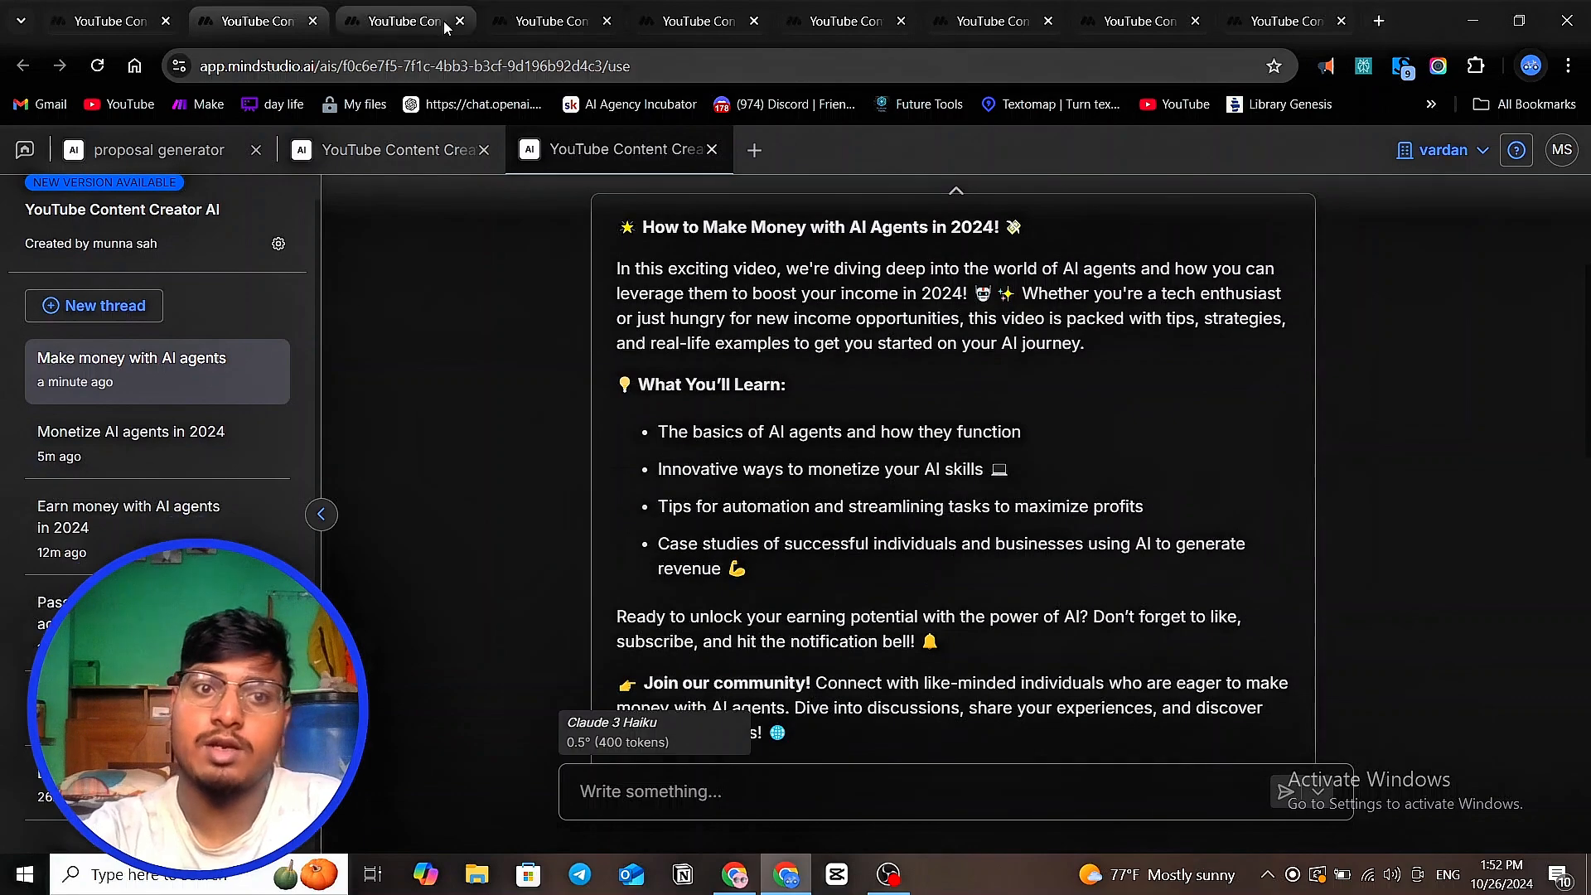
{"action": "left_click", "coordinate": [404, 21]}
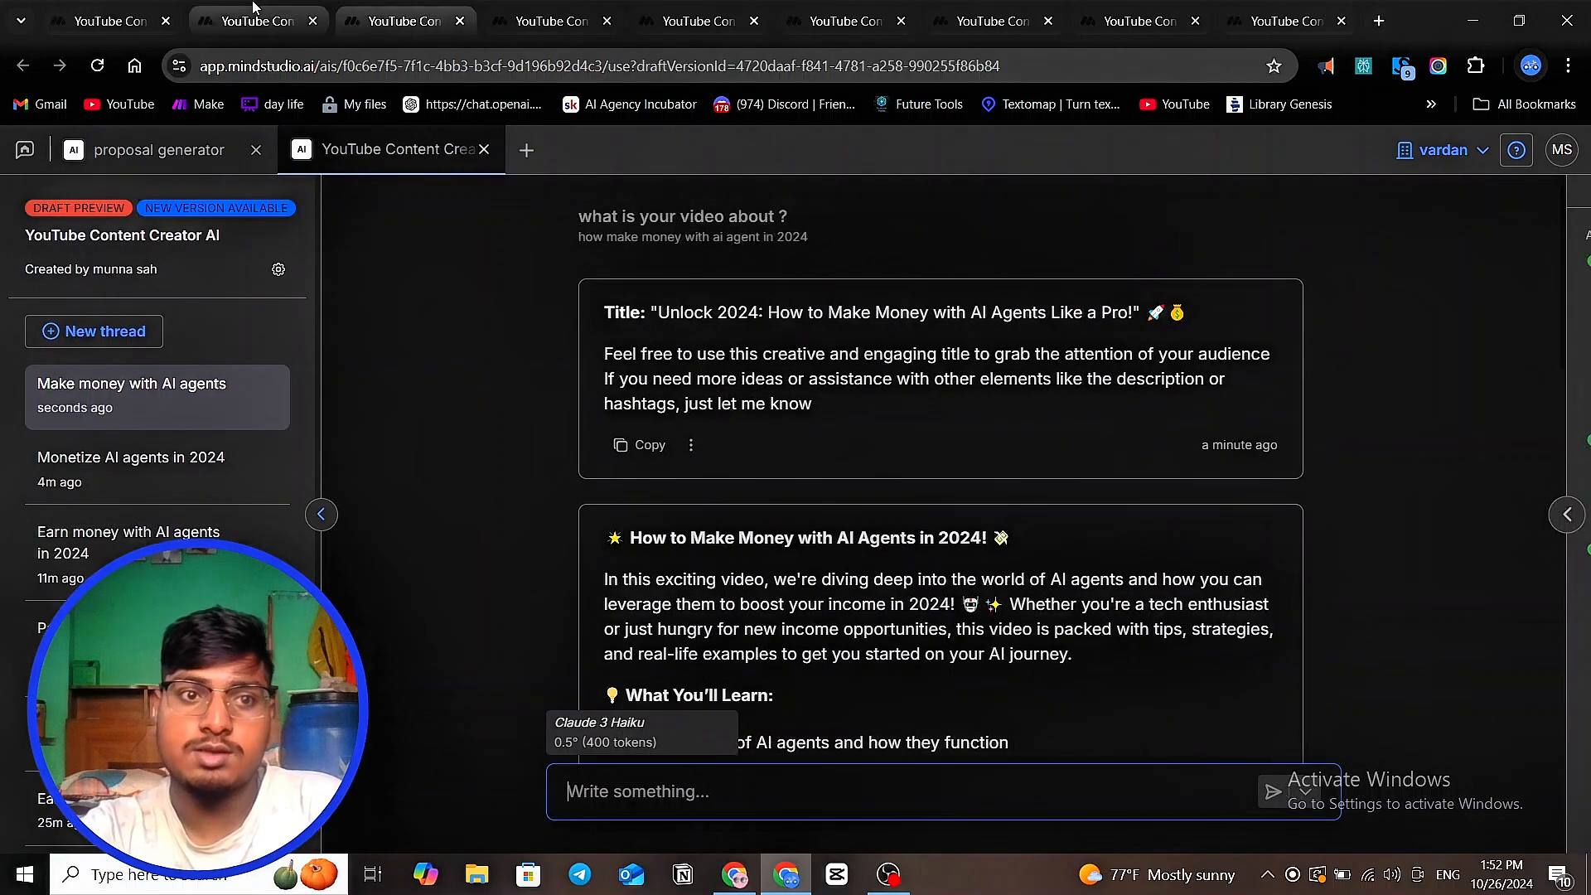
{"action": "left_click", "coordinate": [257, 20]}
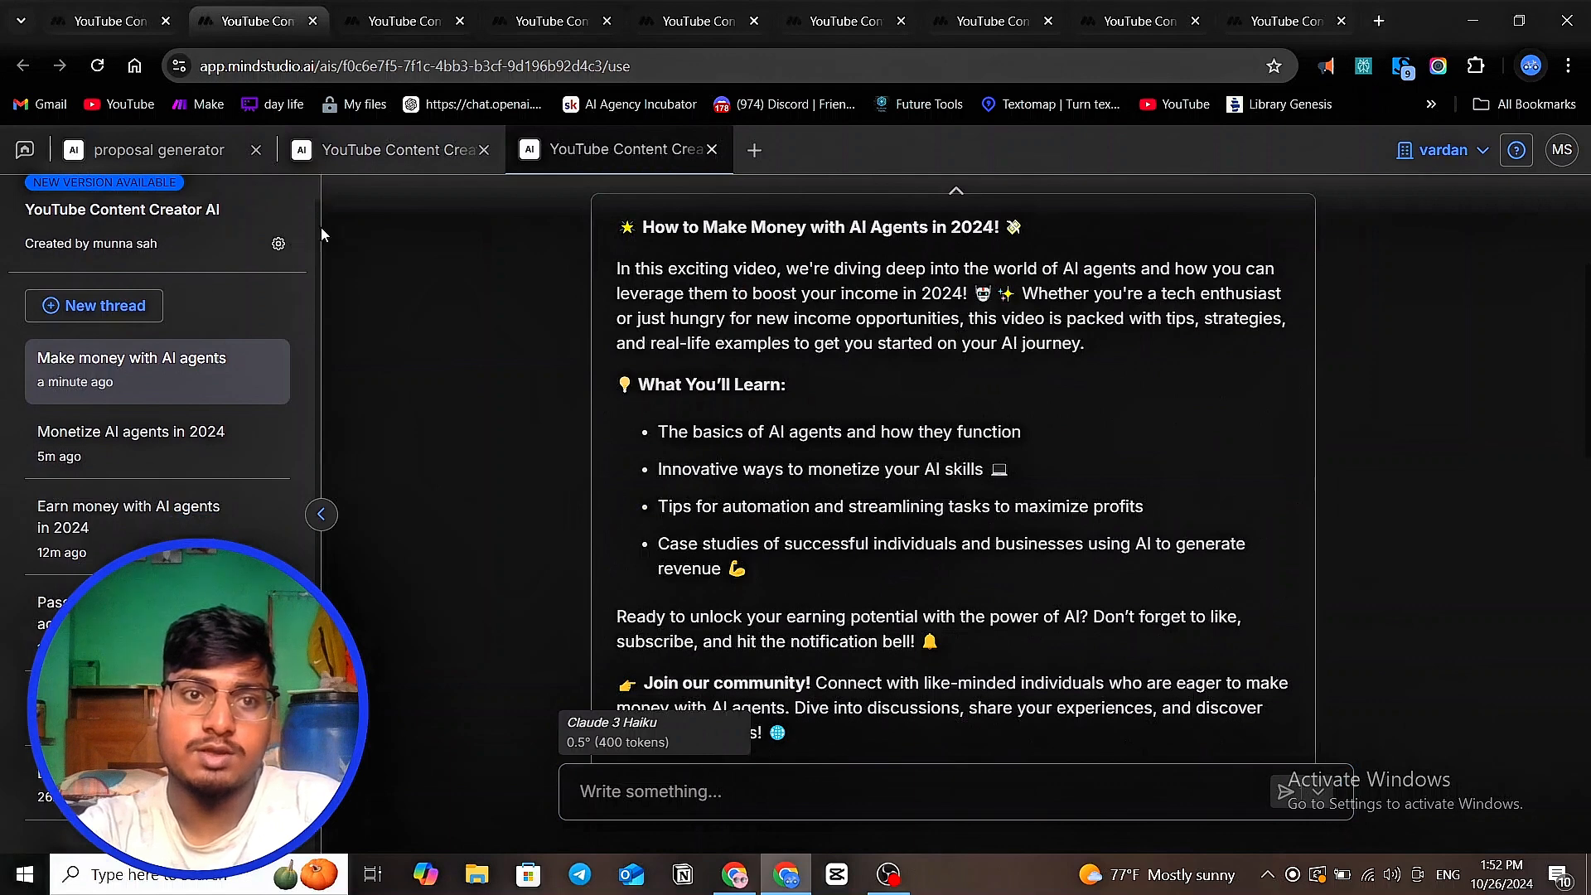
{"action": "left_click", "coordinate": [551, 21]}
{"action": "left_click", "coordinate": [396, 21]}
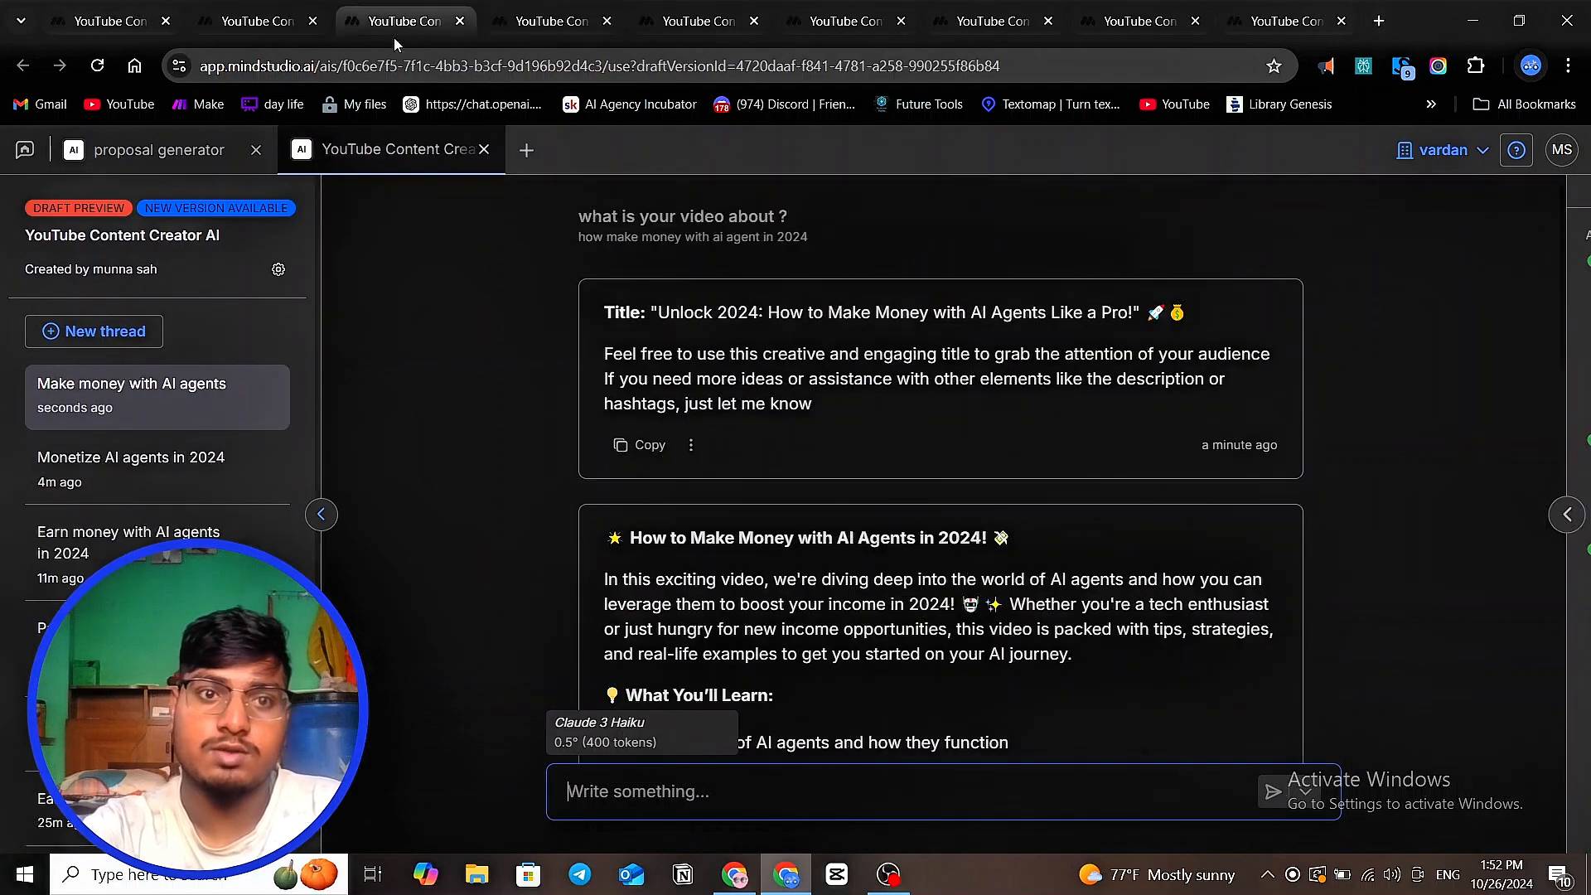
- Open the YouTube Content Creator AI for editing from the draft preview's options and select the Main.flow workflow
{"action": "left_click", "coordinate": [277, 266]}
{"action": "left_click", "coordinate": [331, 322]}
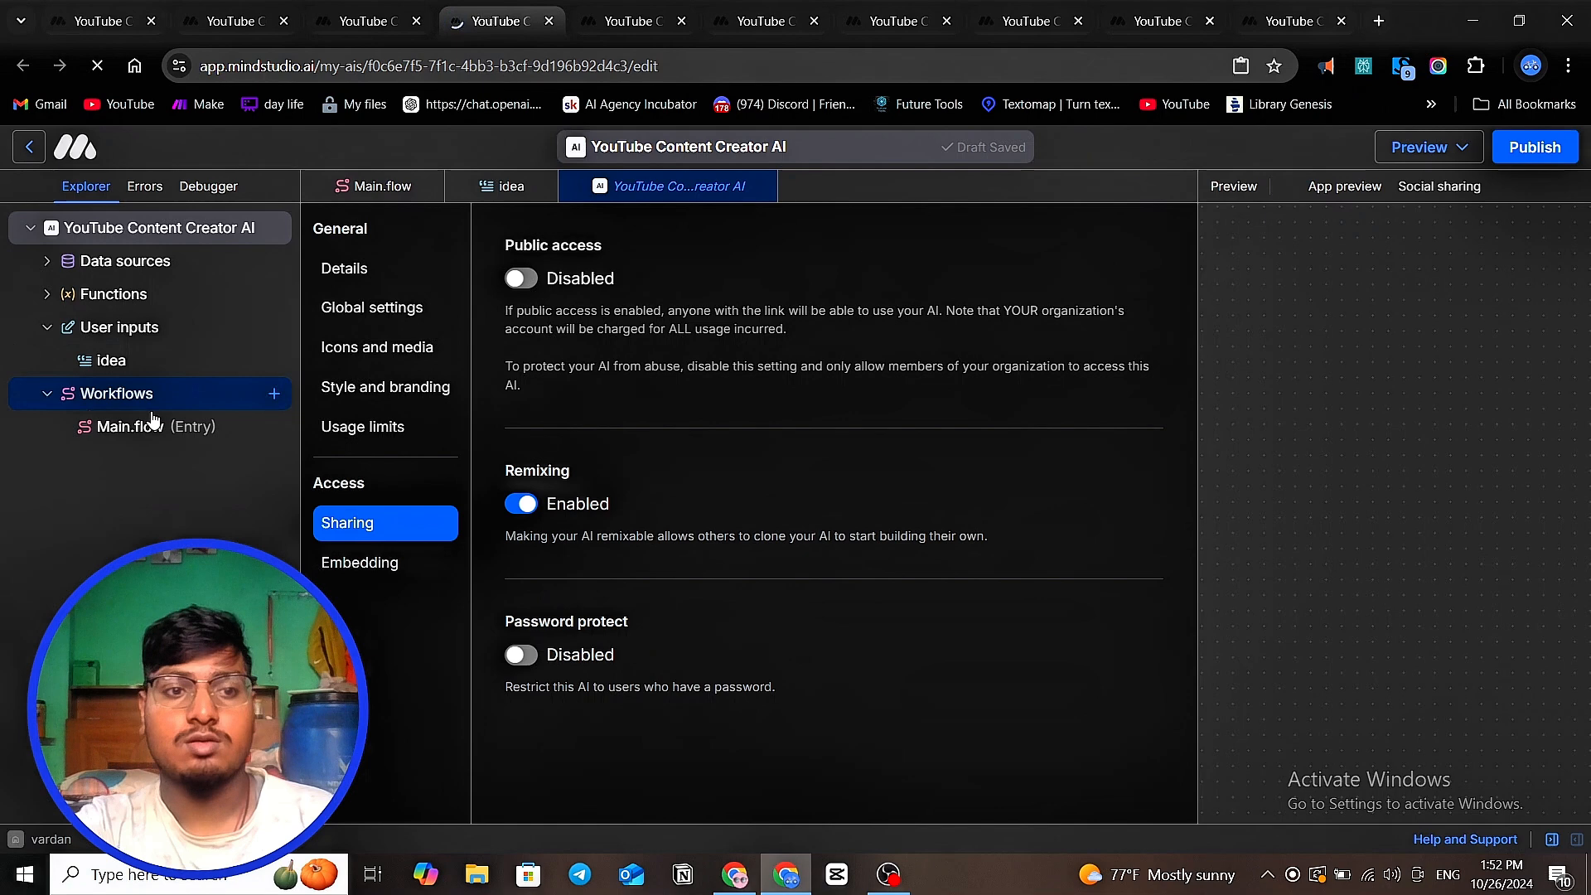
{"action": "left_click", "coordinate": [154, 424]}
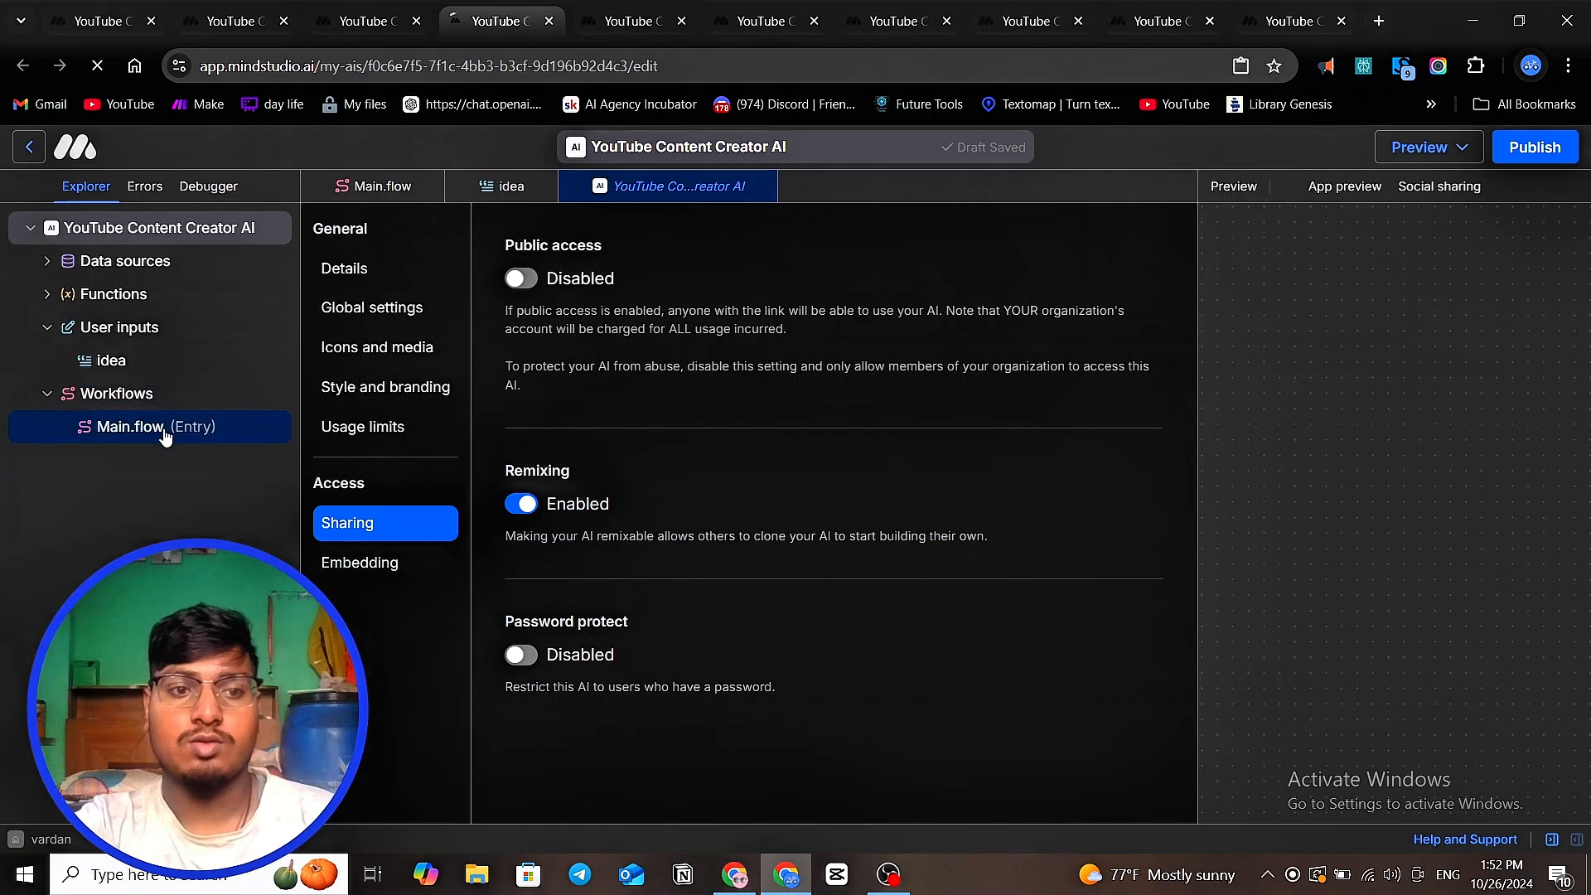